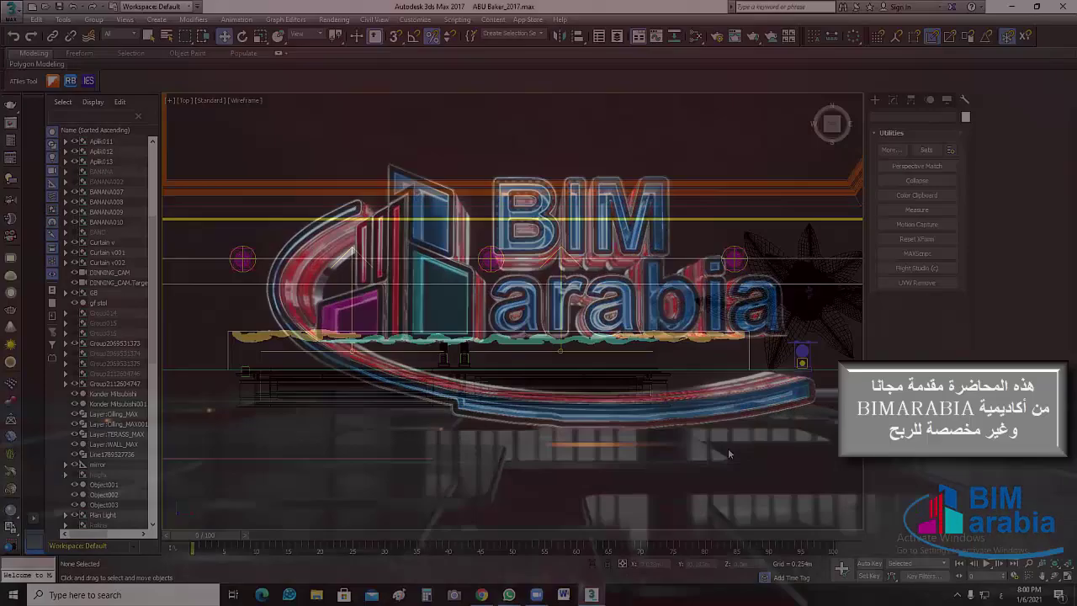
Select Curtain v001 on the right-hand wall of the plan
scroll(677, 444, down, 3)
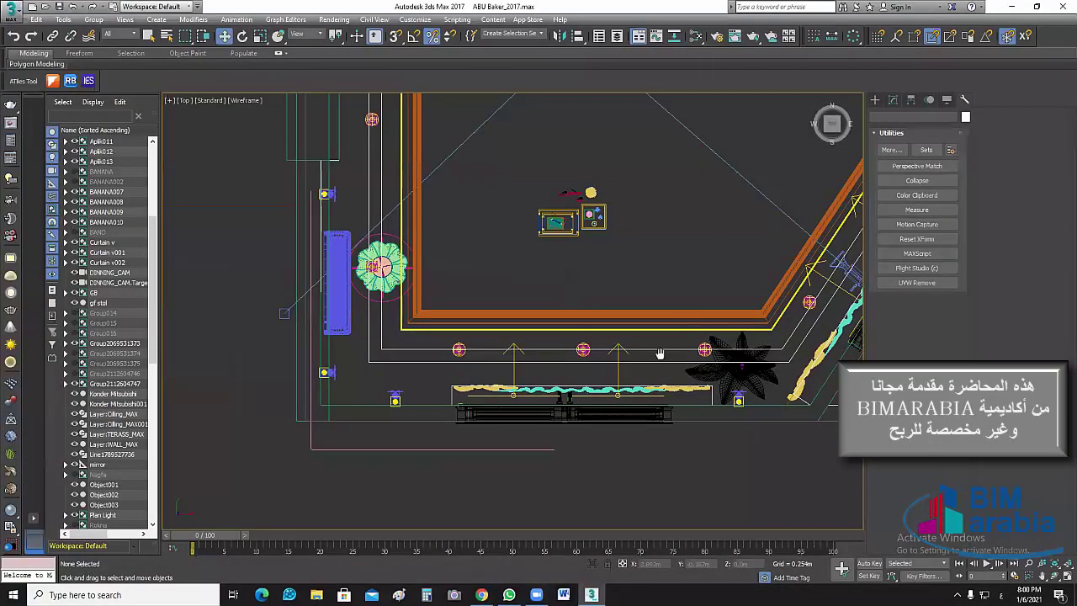
middle_drag(721, 376, 430, 441)
scroll(644, 322, up, 1)
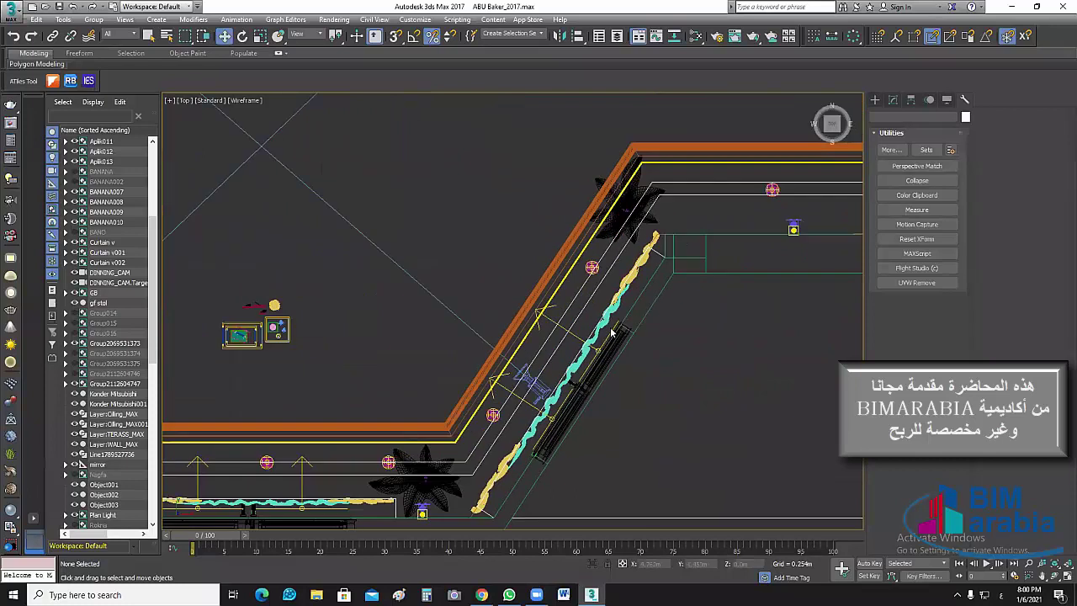
scroll(619, 332, up, 1)
scroll(616, 286, up, 1)
middle_drag(616, 286, 537, 220)
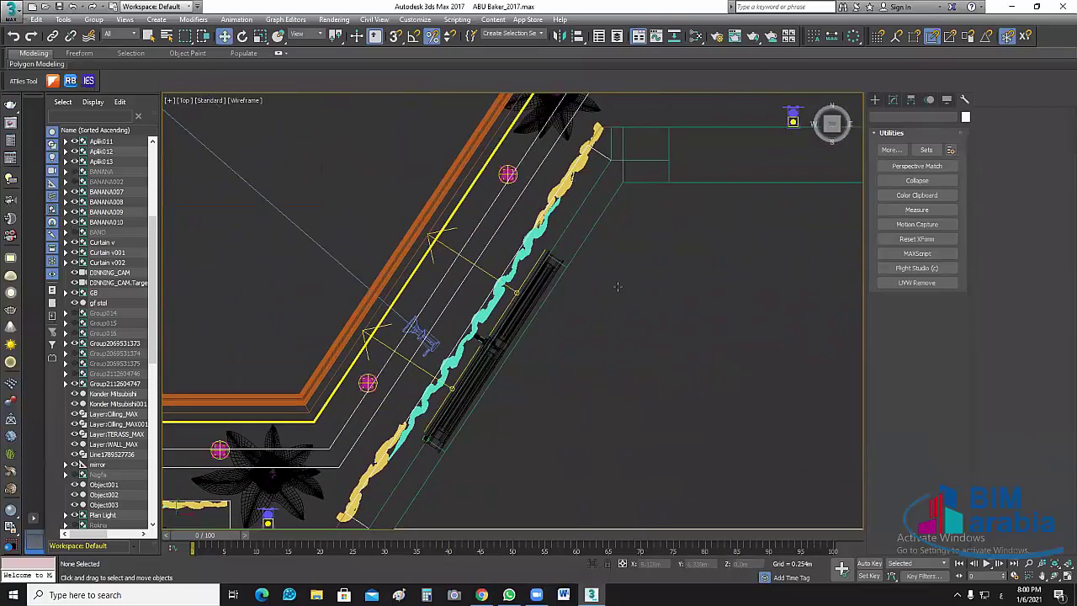
click(537, 218)
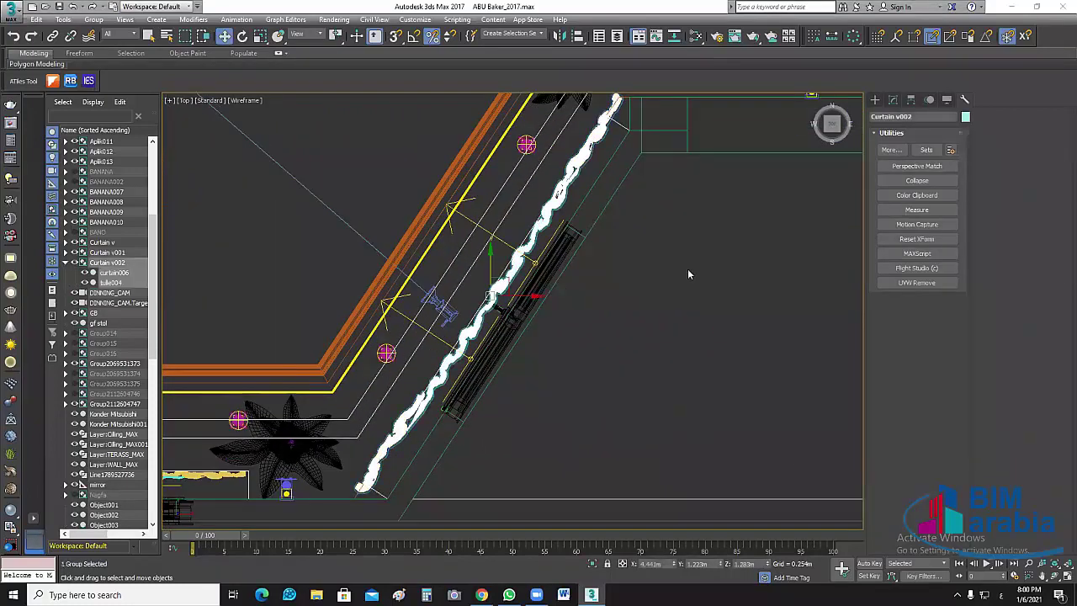
scroll(673, 236, down, 5)
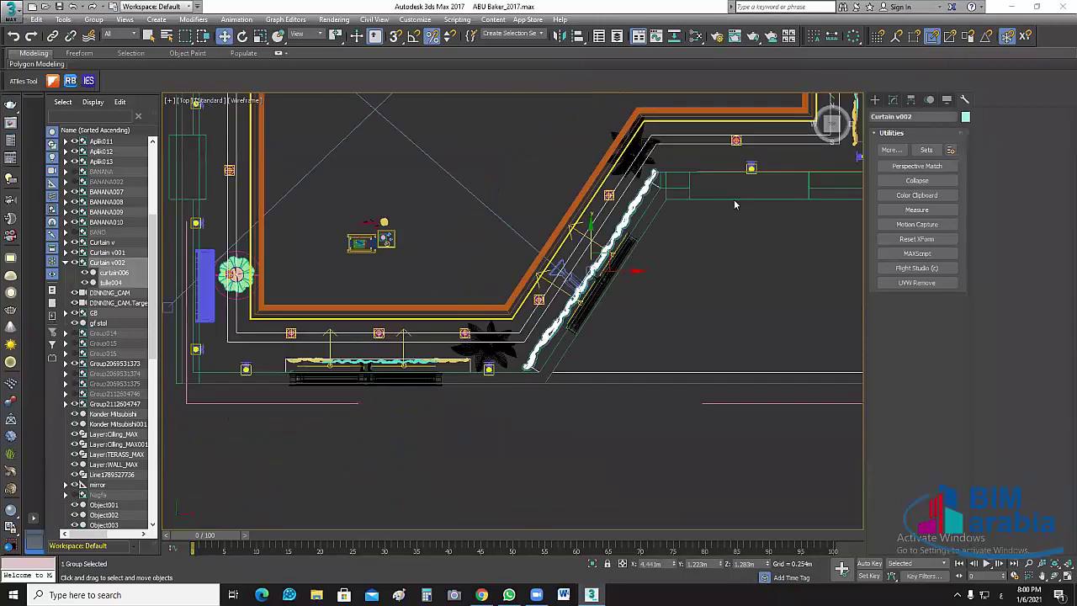
scroll(671, 230, down, 2)
scroll(657, 163, up, 1)
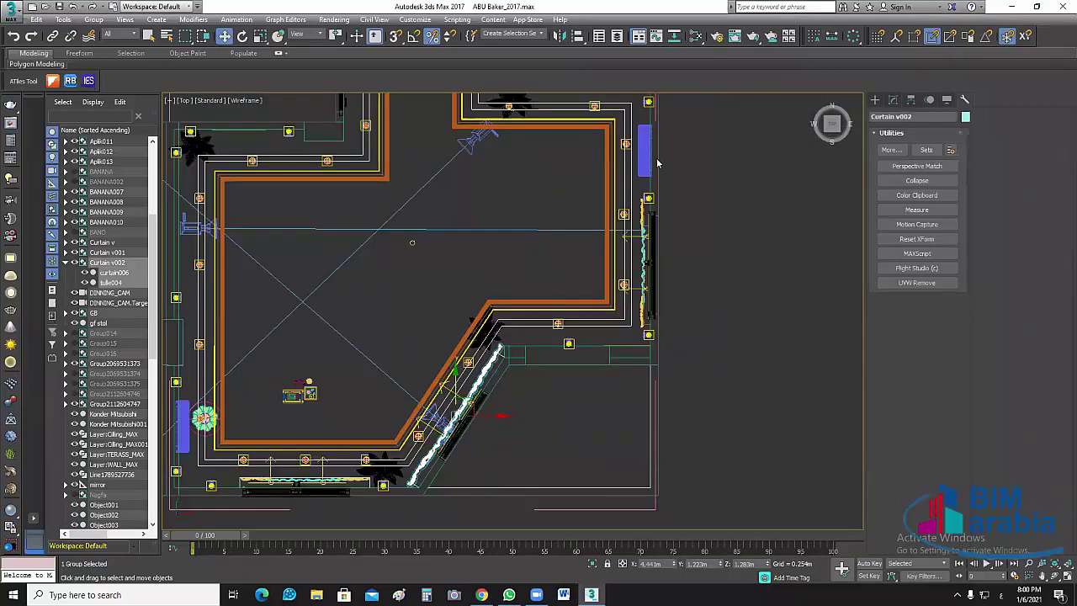
scroll(690, 276, up, 4)
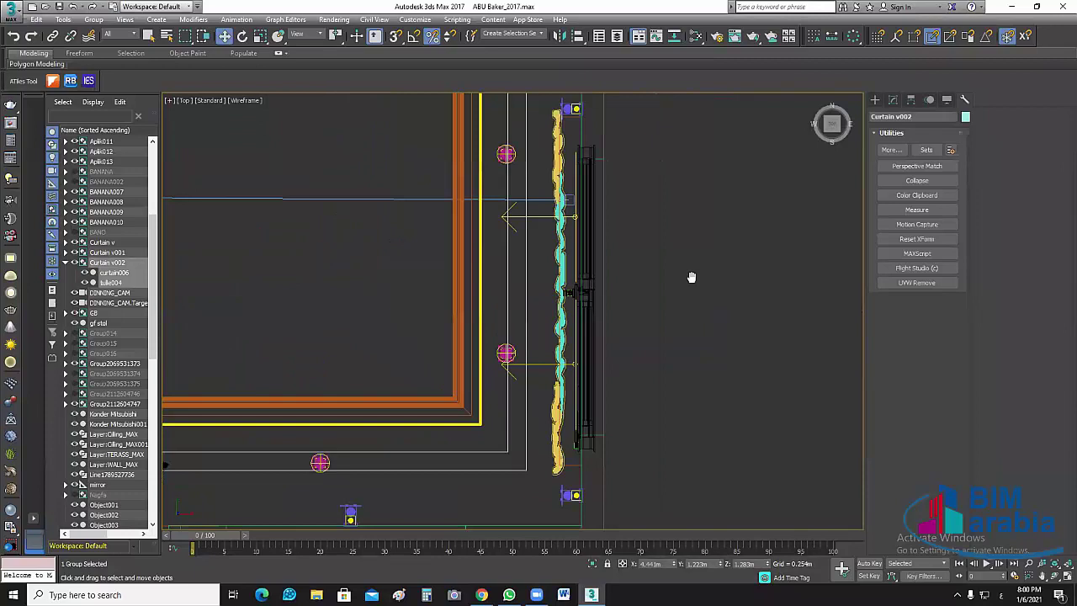
key(ctrl+z)
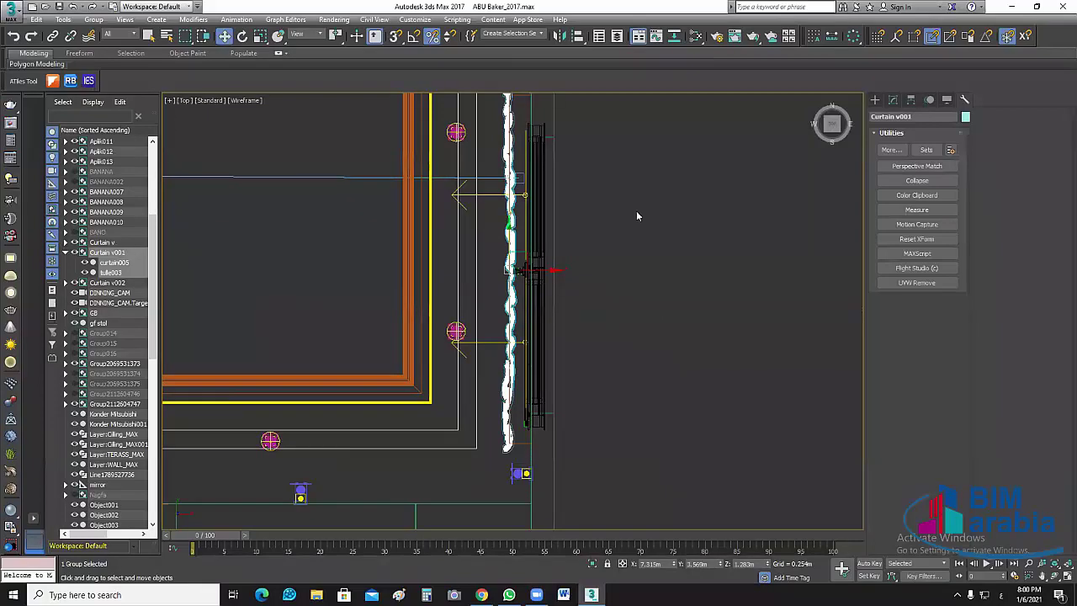
middle_drag(637, 217, 618, 255)
Scale the curtain to about 90% along Y, then fine-tune its length
key(r)
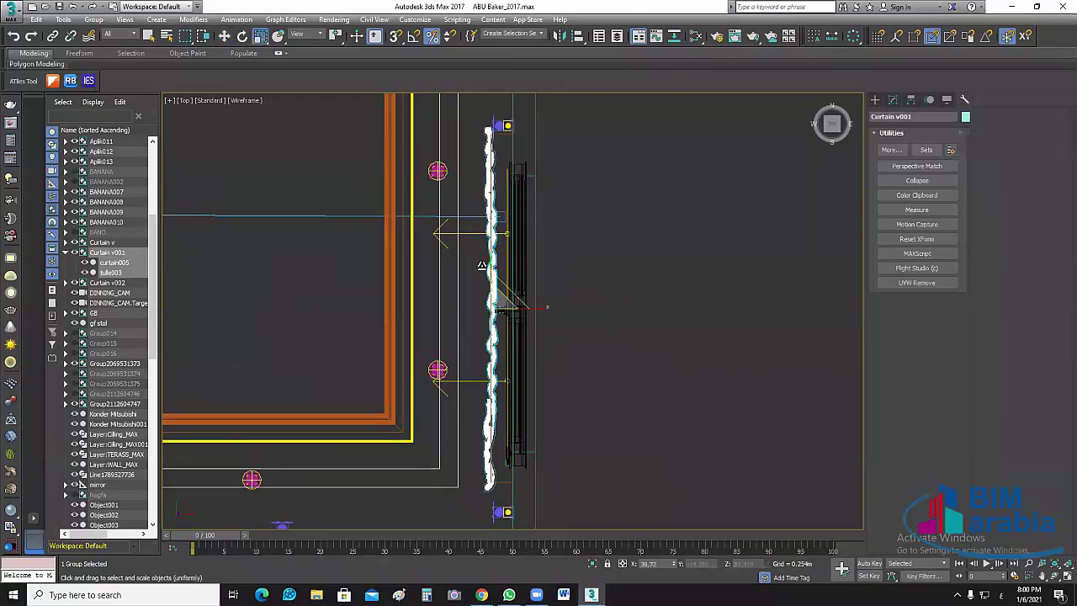
drag(505, 294, 505, 308)
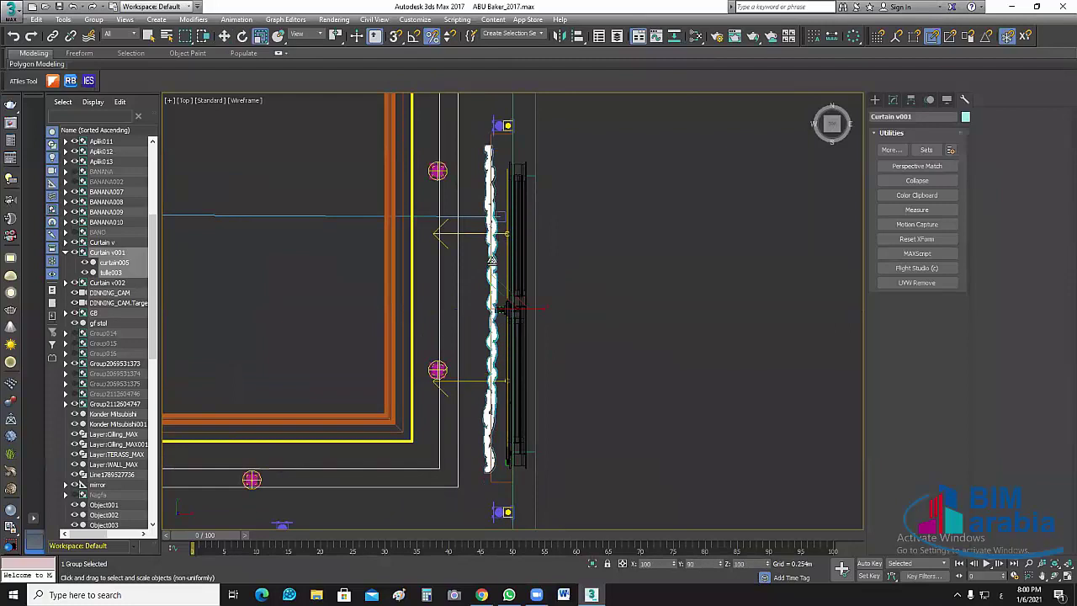
mouse_move(565, 294)
mouse_down()
mouse_move(548, 286)
mouse_move(528, 310)
mouse_up()
key(w)
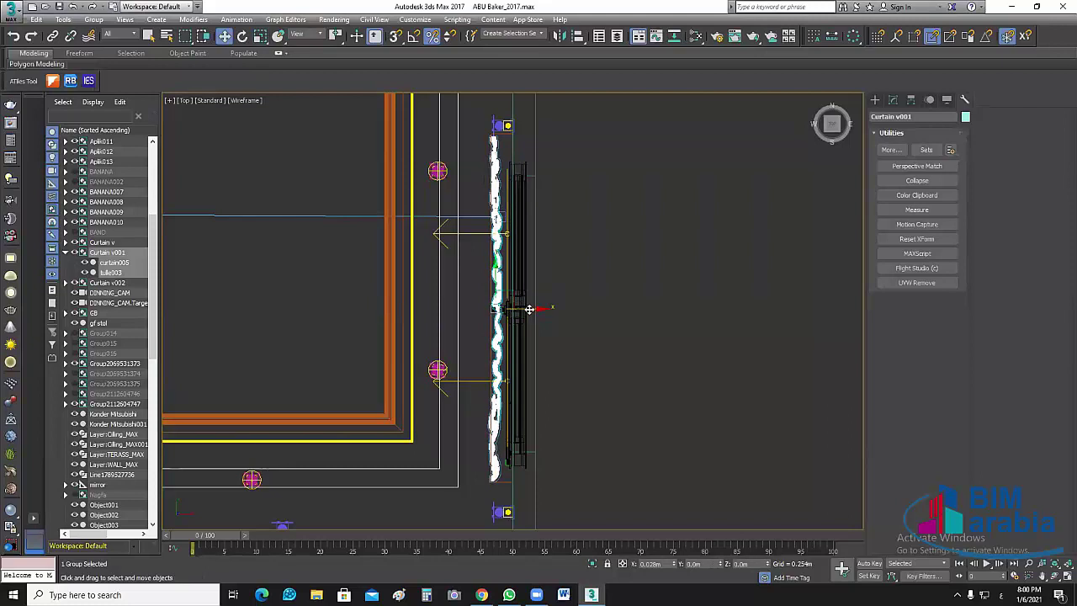
Select the diagonal-wall Curtain v002 group and scale it to about 95%
click(724, 327)
scroll(725, 327, down, 3)
scroll(485, 343, down, 3)
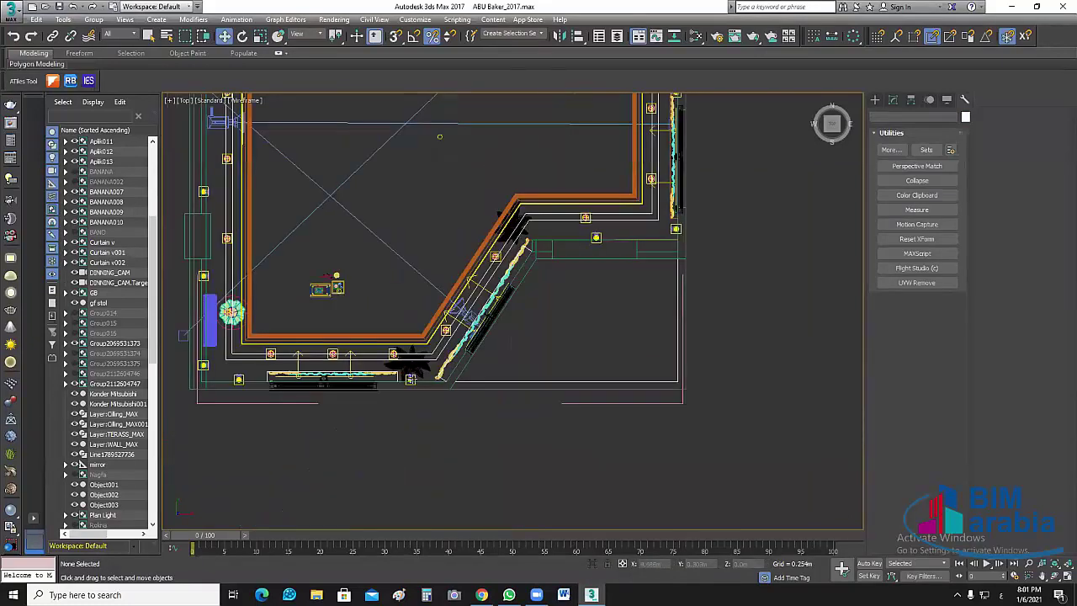
scroll(436, 357, up, 3)
click(438, 348)
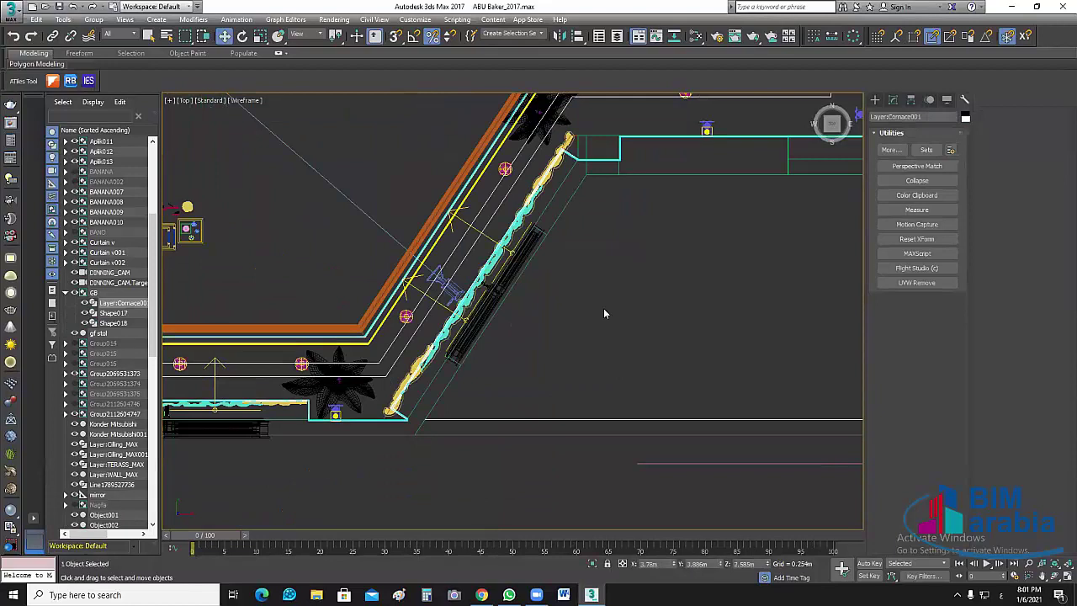
click(603, 313)
scroll(586, 282, up, 2)
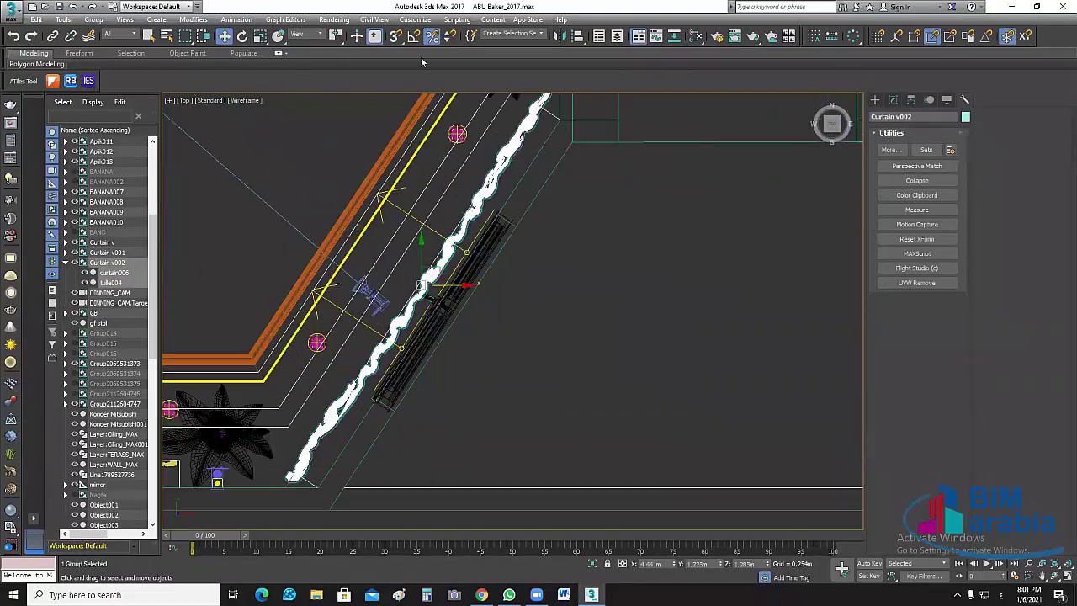
key(r)
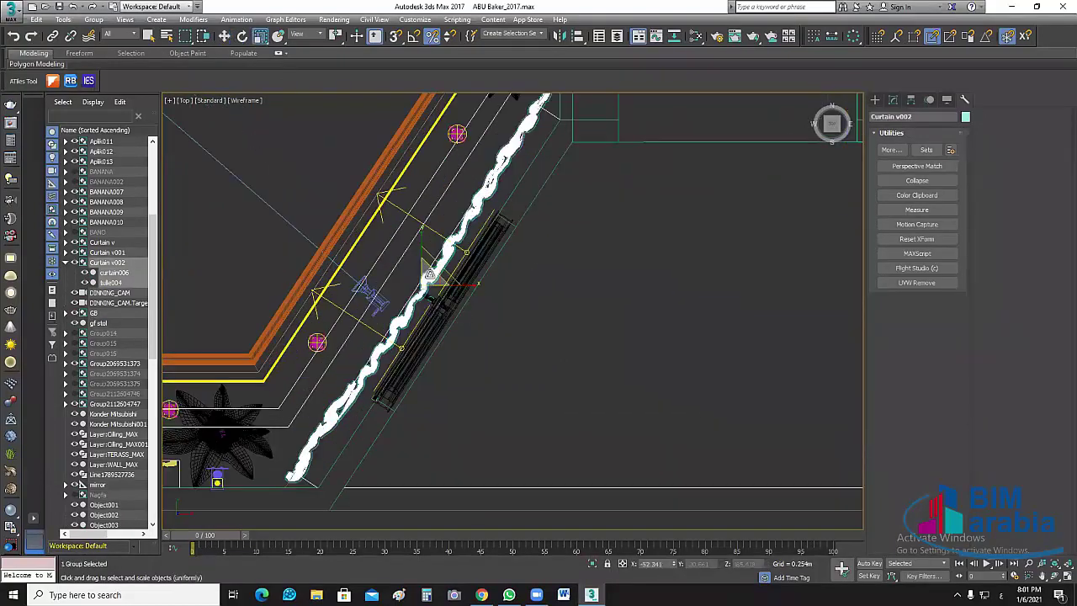
drag(429, 275, 434, 279)
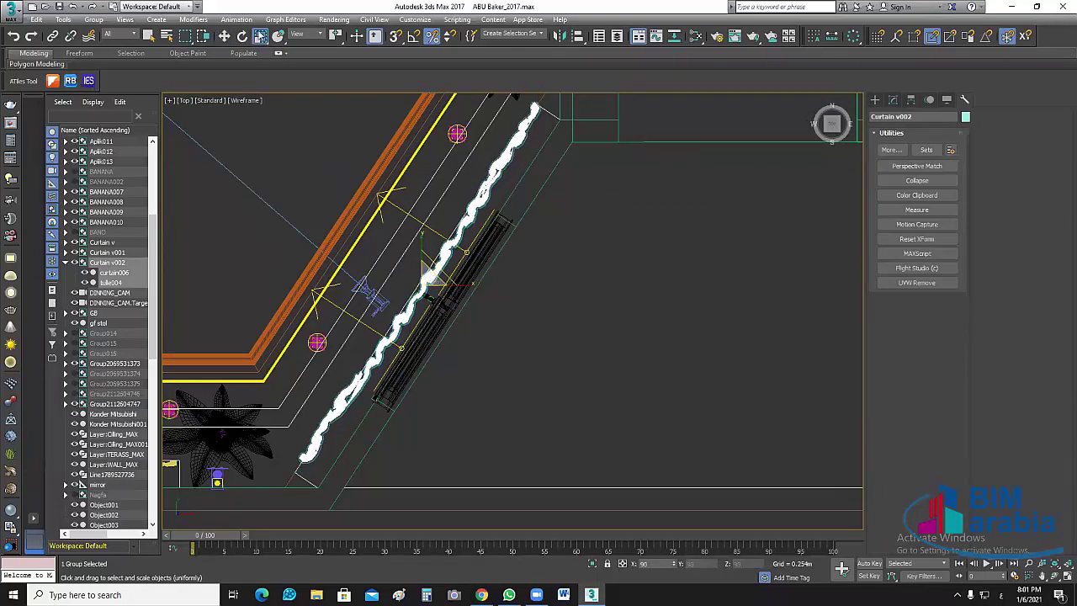
Nudge Curtain v002 into place along the diagonal wall and recentre the plan
key(w)
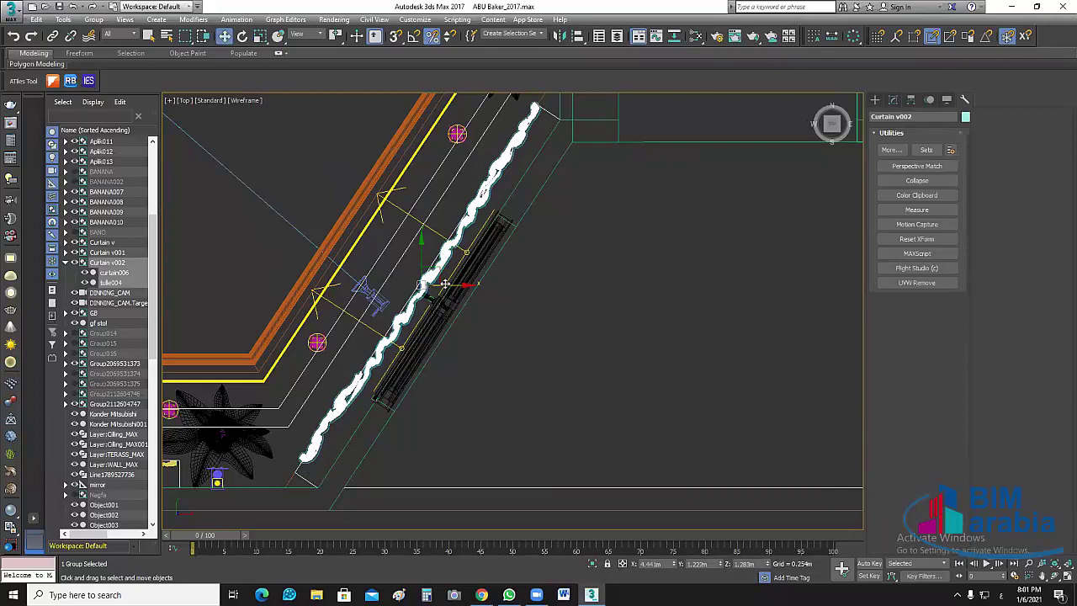
mouse_move(445, 284)
mouse_down()
mouse_move(406, 275)
mouse_move(428, 295)
mouse_up()
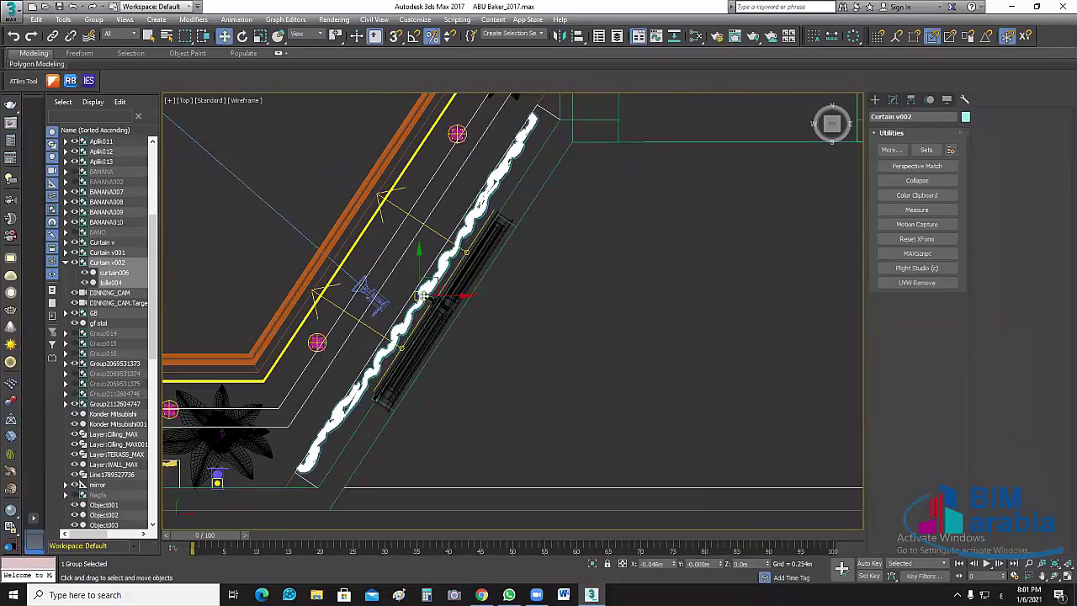
click(597, 331)
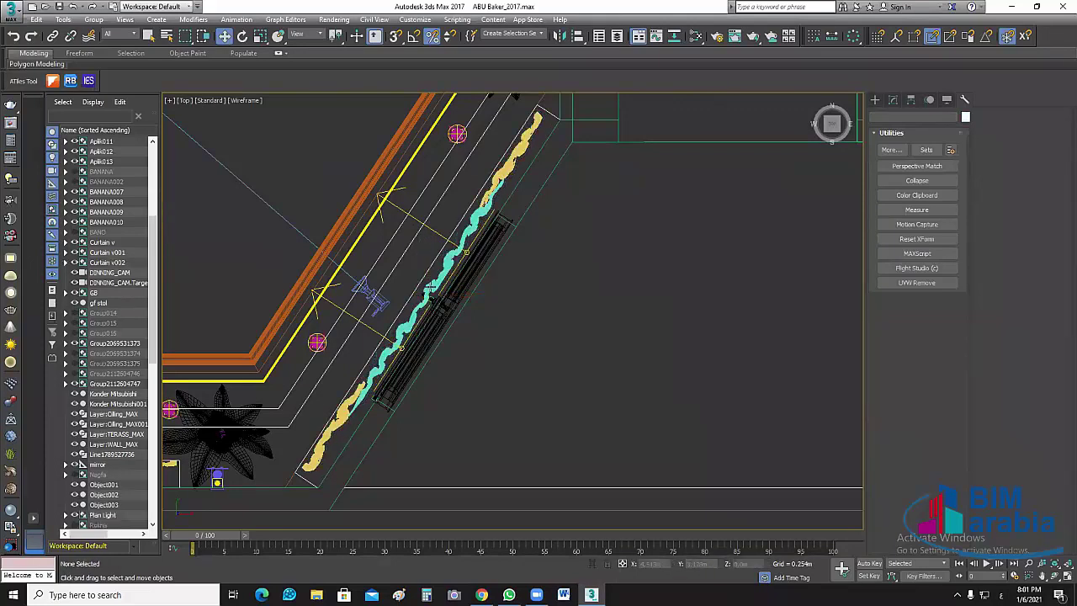
click(455, 297)
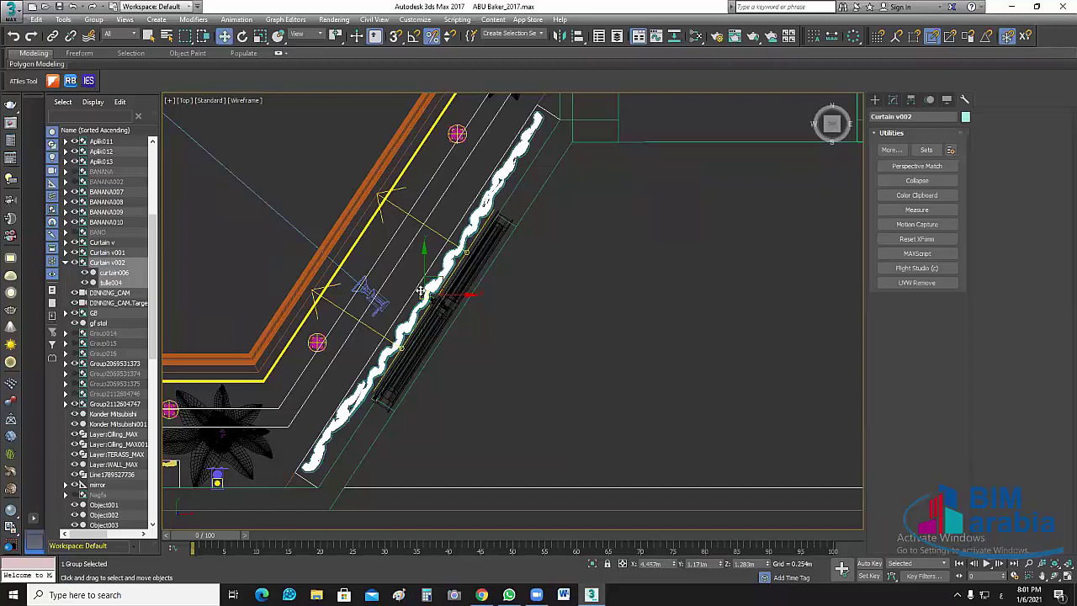
drag(421, 290, 419, 290)
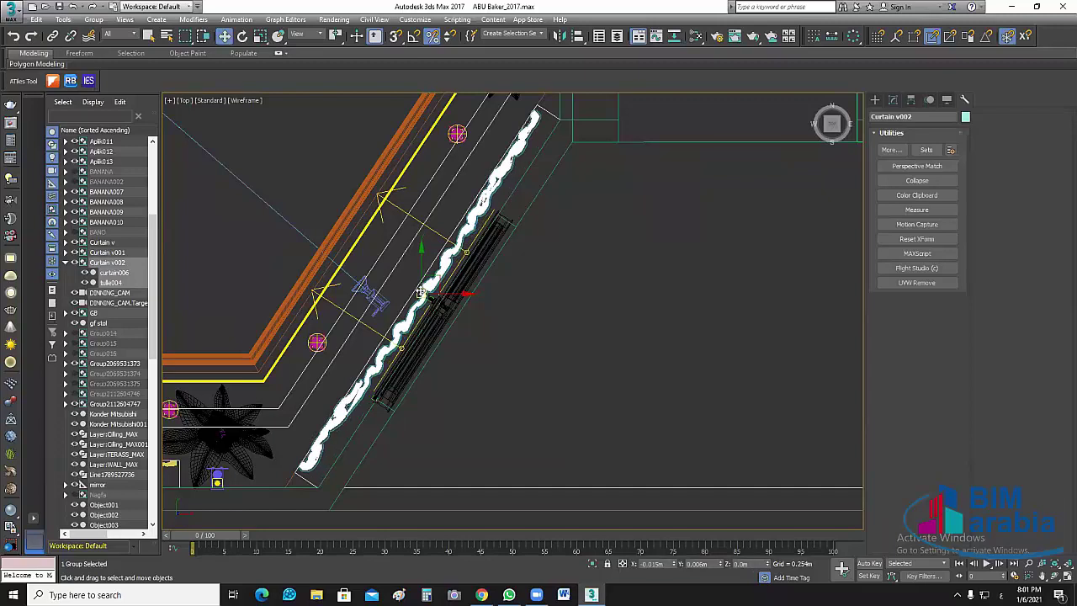
click(514, 329)
scroll(599, 296, down, 3)
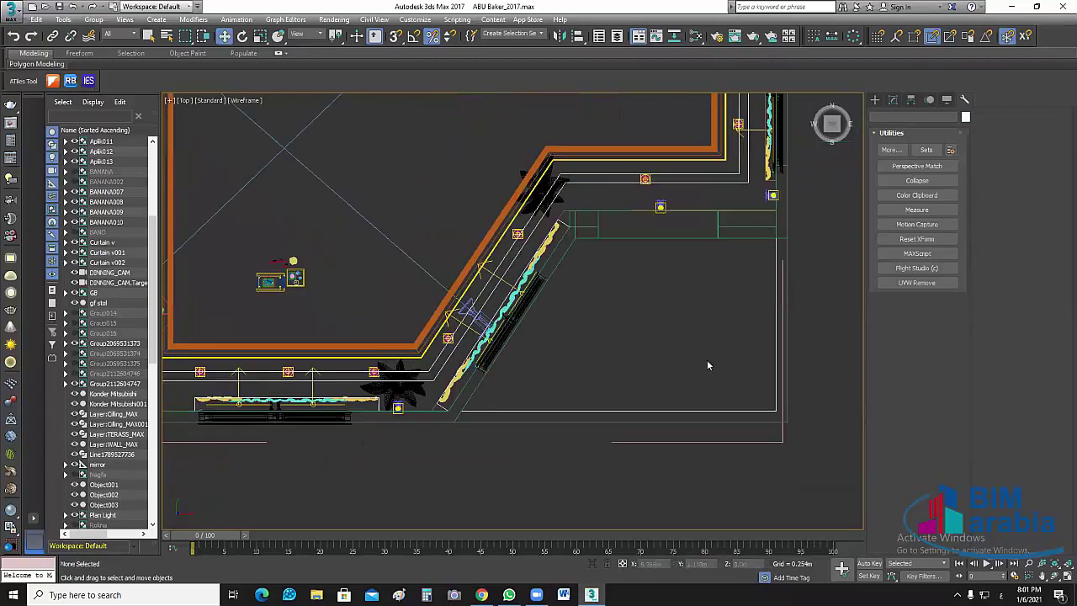
scroll(769, 295, down, 3)
middle_drag(750, 296, 735, 309)
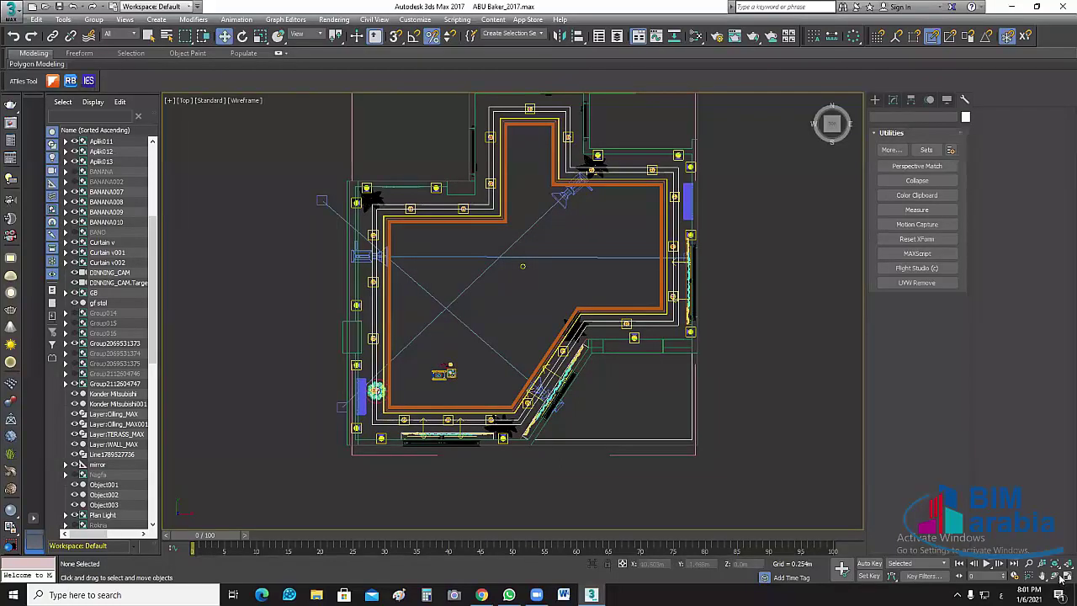
Restore the four-viewport layout, shade the Salon_CAM view, and save the scene
key(alt+w)
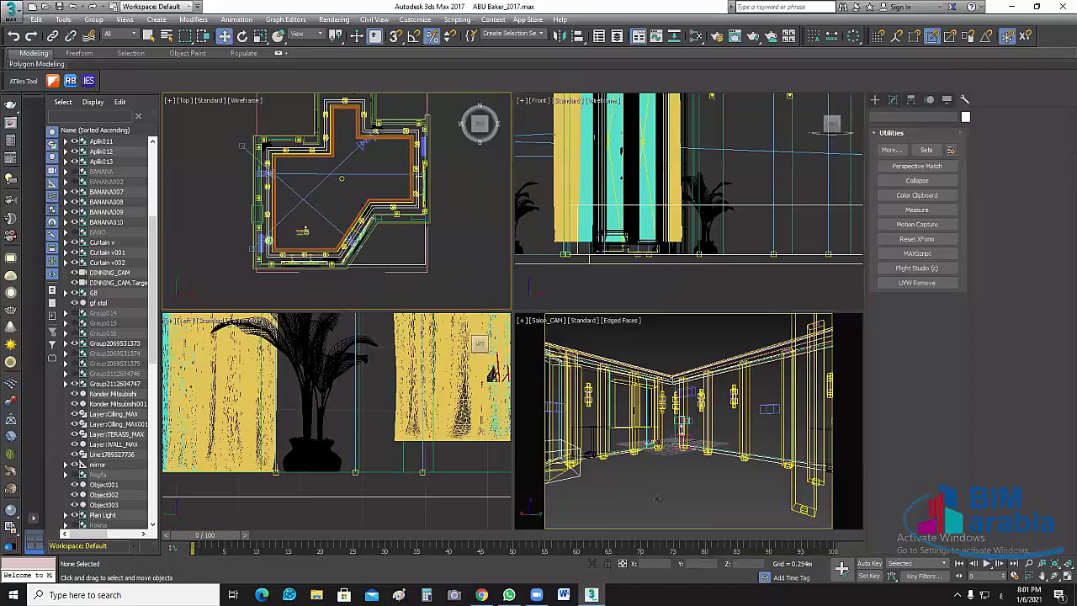
click(656, 499)
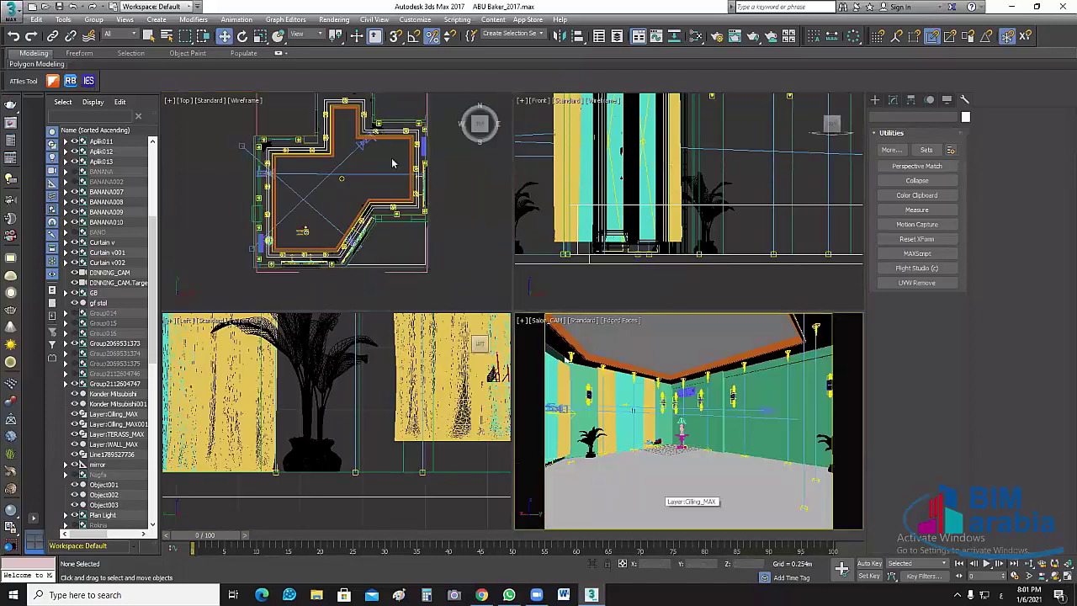
click(58, 6)
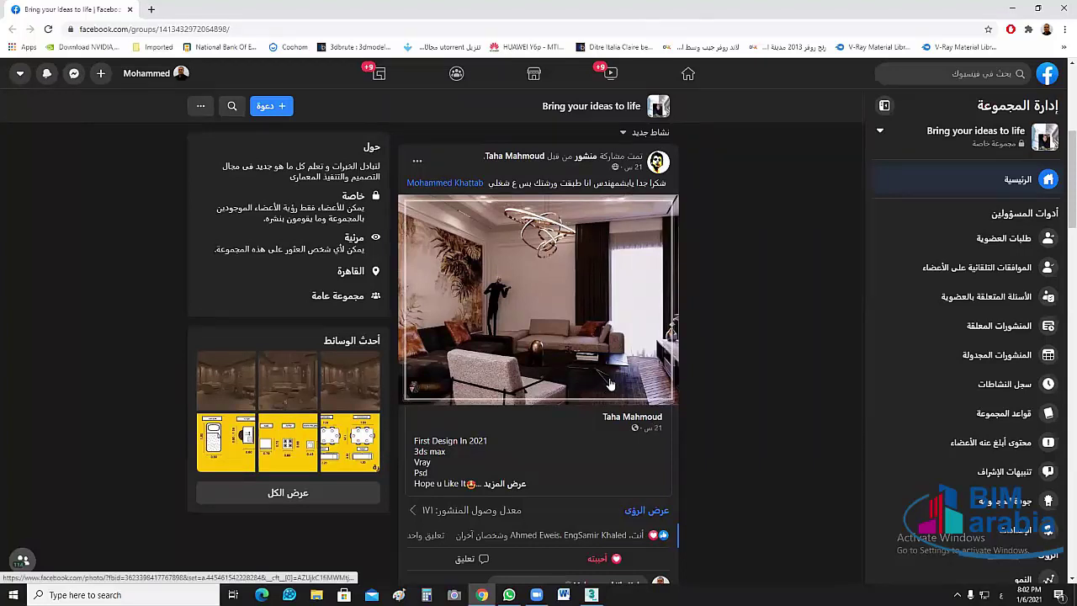
View the posted living-room render full-size, then return to the group page and 3ds Max
scroll(612, 383, up, 1)
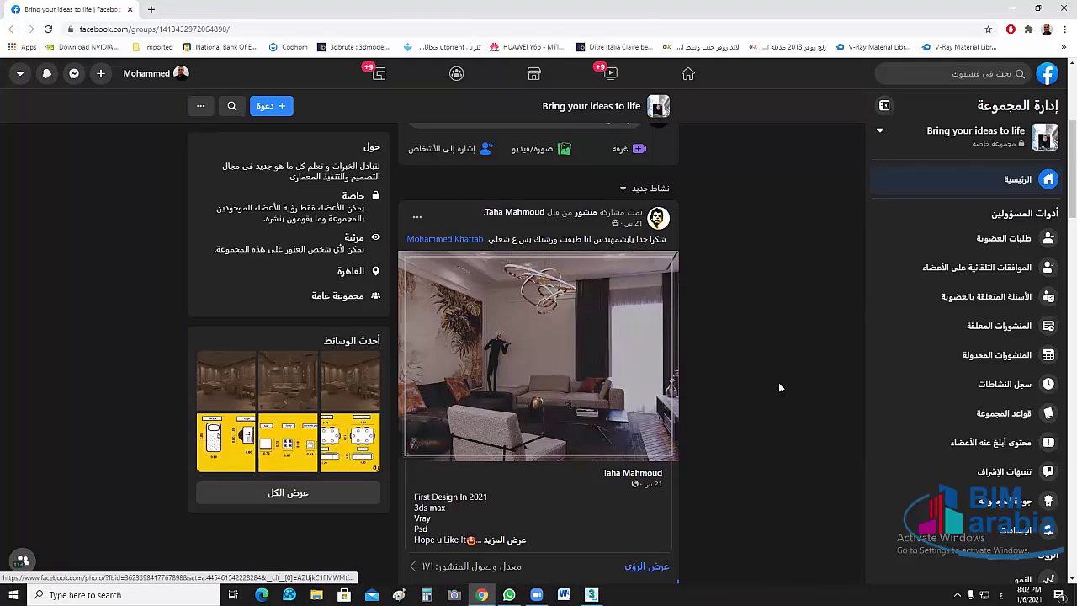
click(538, 362)
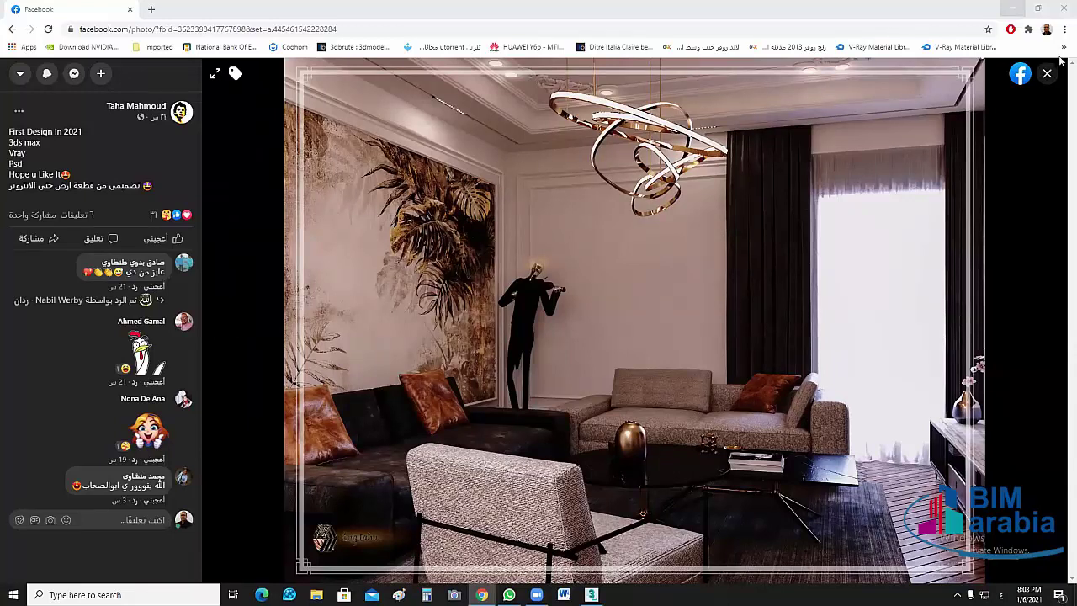
key(Escape)
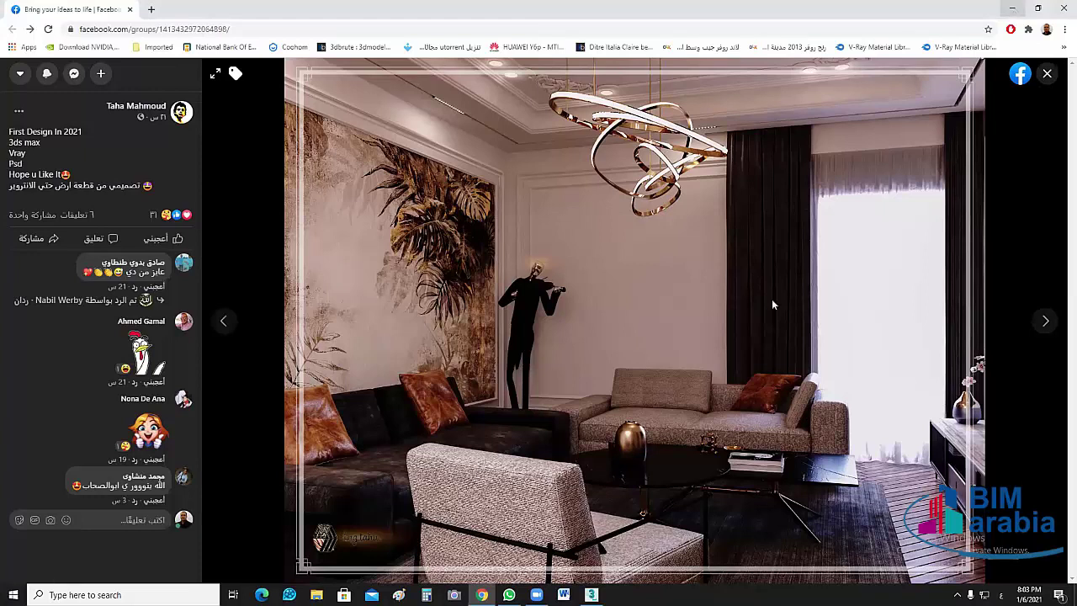
key(Escape)
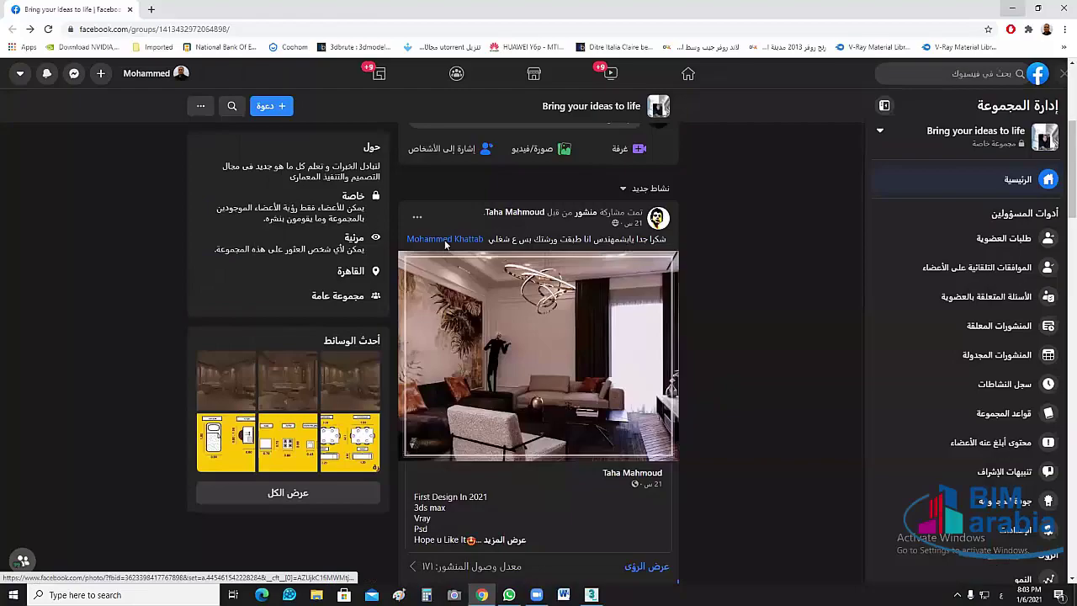
key(alt+Tab)
Use Unhide All from the Top viewport quad menu and zoom into the plan
right_click(436, 278)
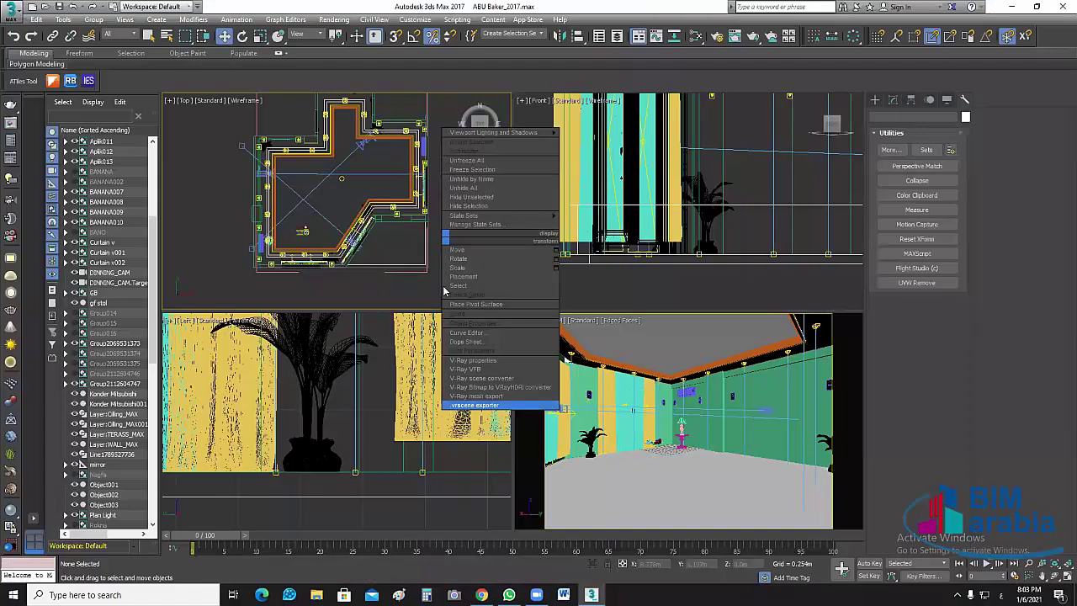
click(488, 241)
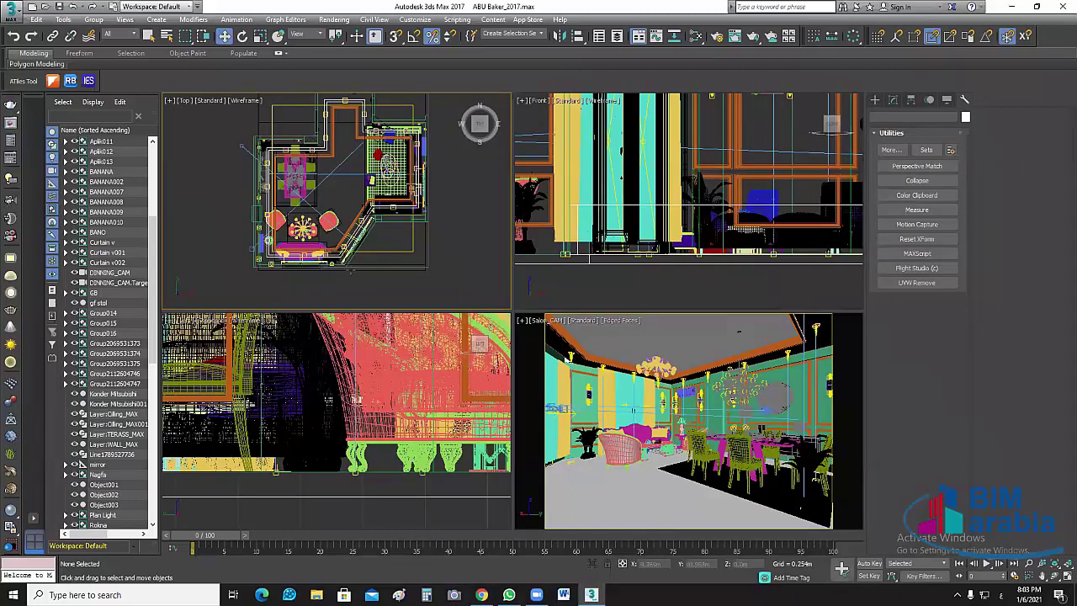
scroll(336, 273, up, 2)
scroll(336, 273, up, 2)
scroll(428, 276, up, 2)
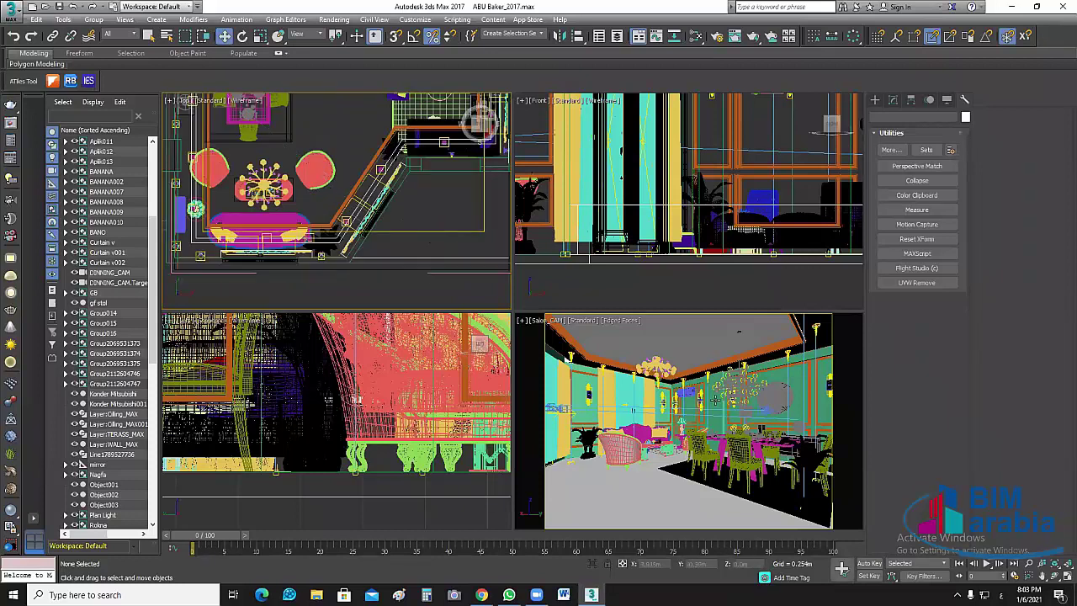
scroll(351, 286, down, 1)
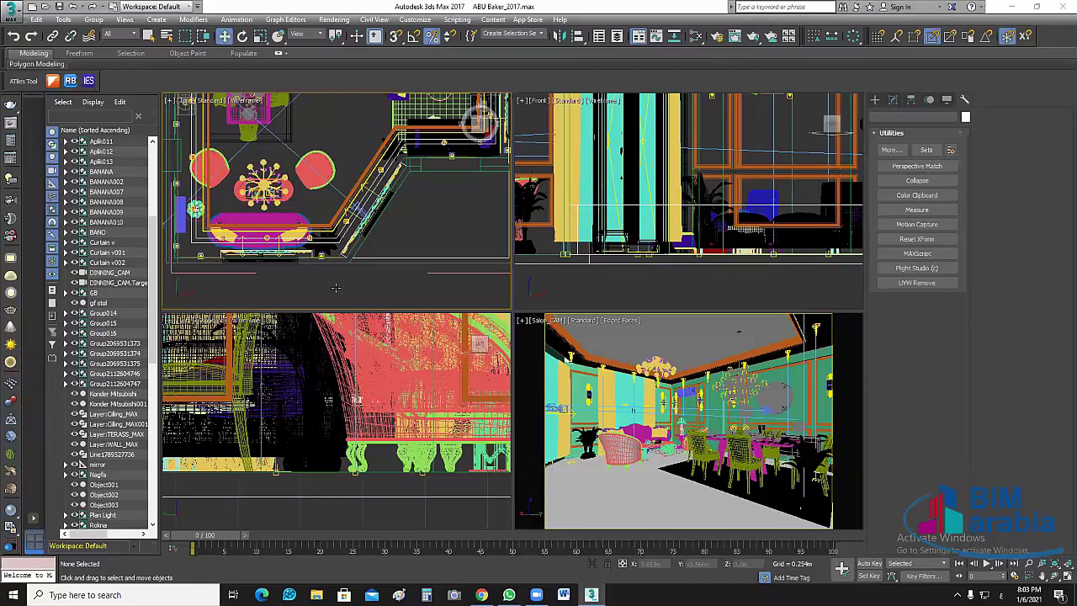
scroll(360, 263, up, 2)
scroll(323, 229, up, 2)
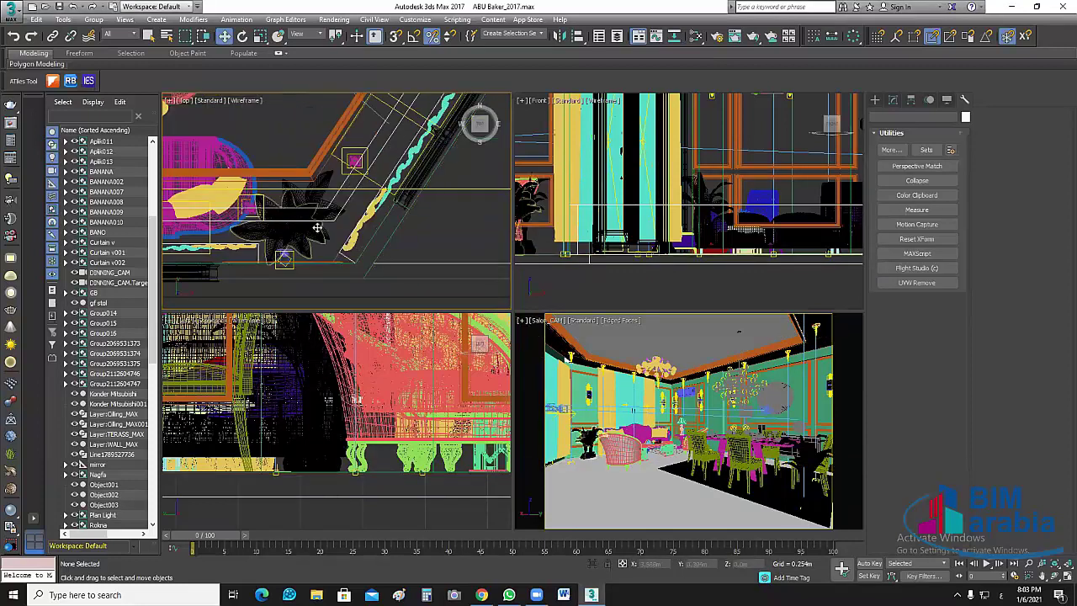
drag(323, 226, 378, 285)
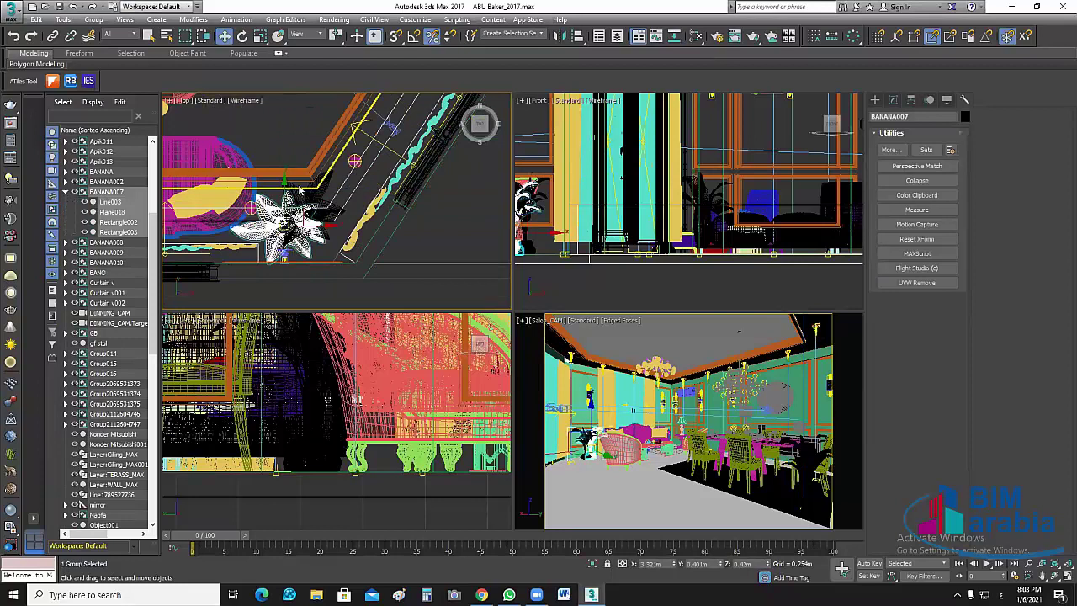
click(300, 187)
click(379, 292)
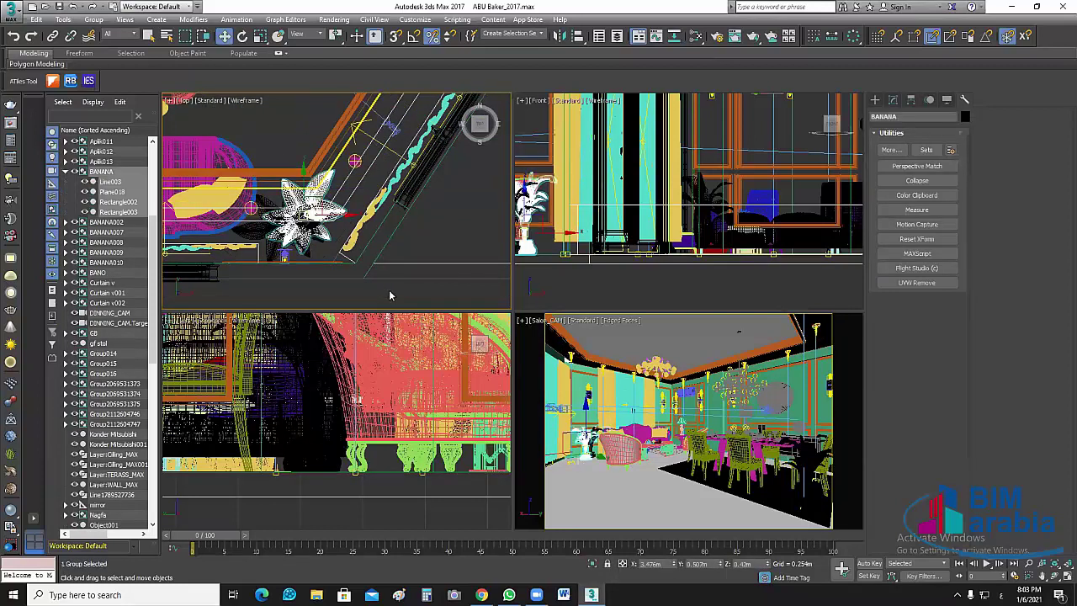
click(419, 233)
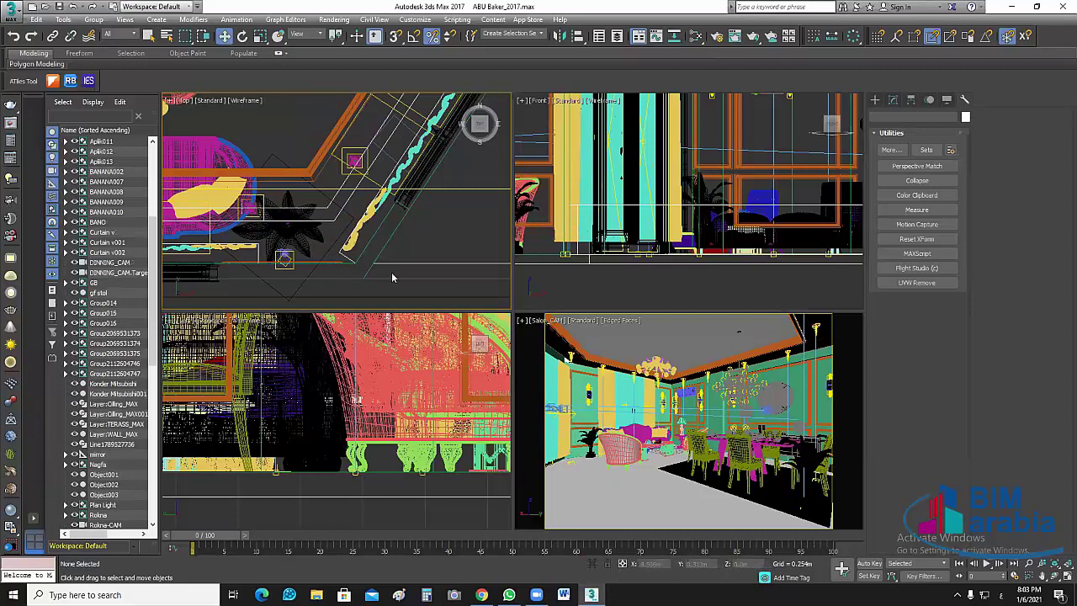
scroll(406, 292, down, 3)
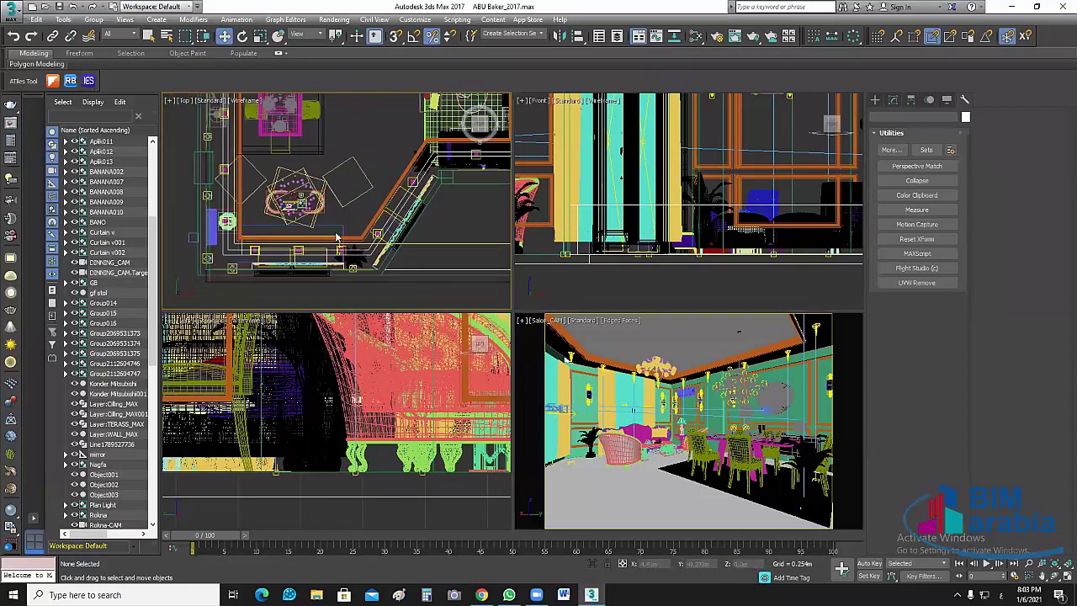
scroll(315, 234, up, 3)
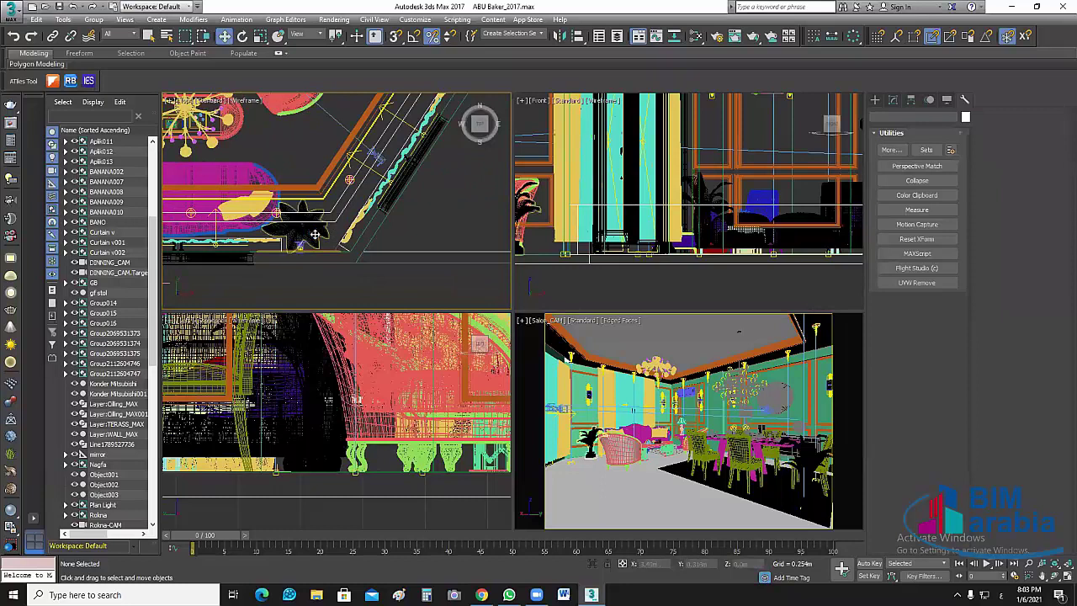
click(315, 234)
alt+middle_drag(336, 224, 342, 224)
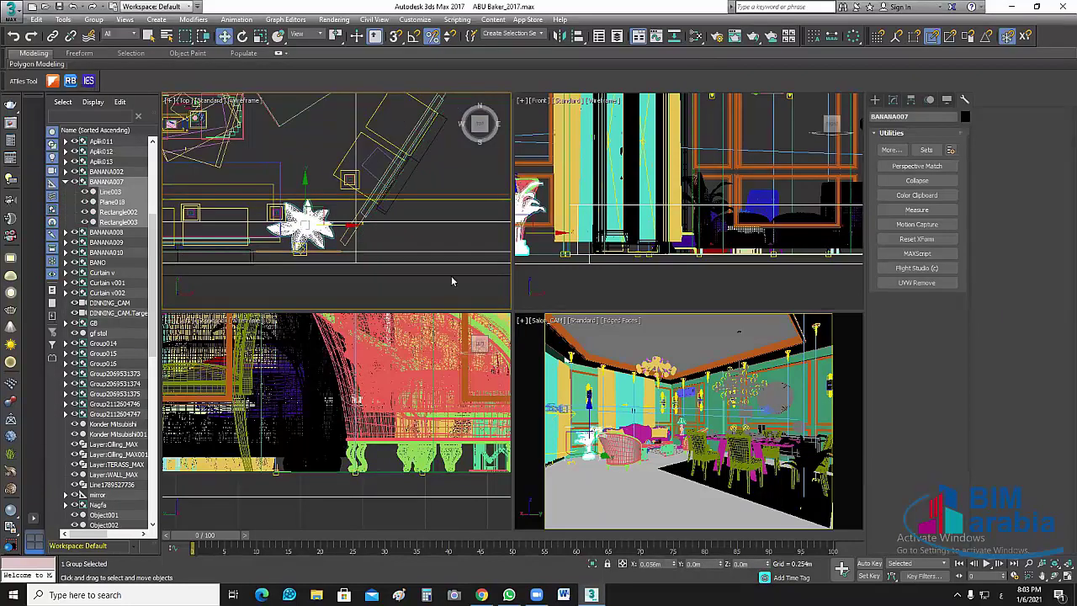
key(ctrl+z)
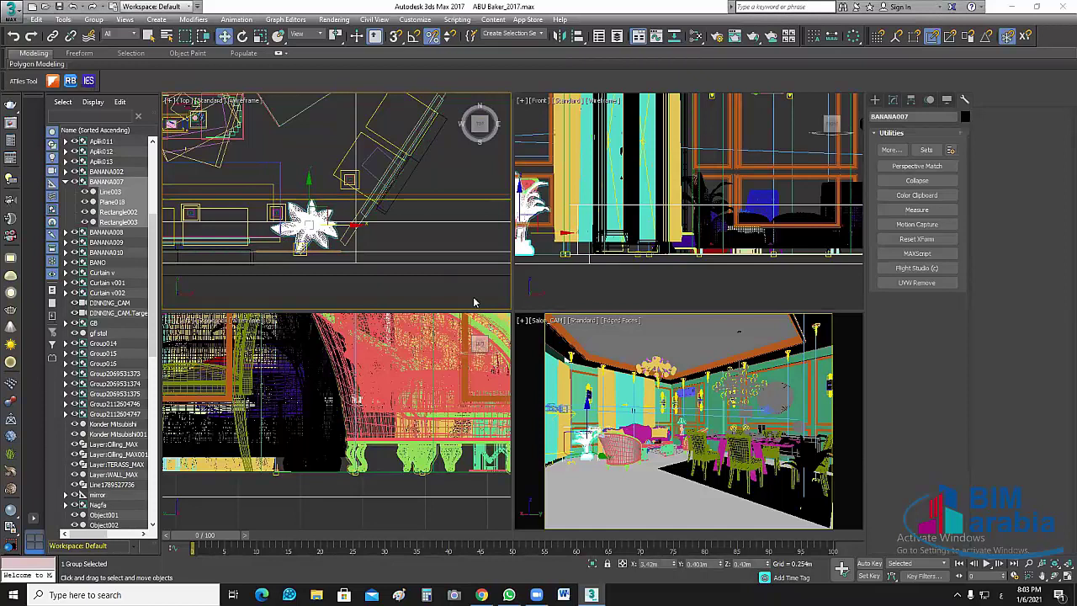
click(616, 486)
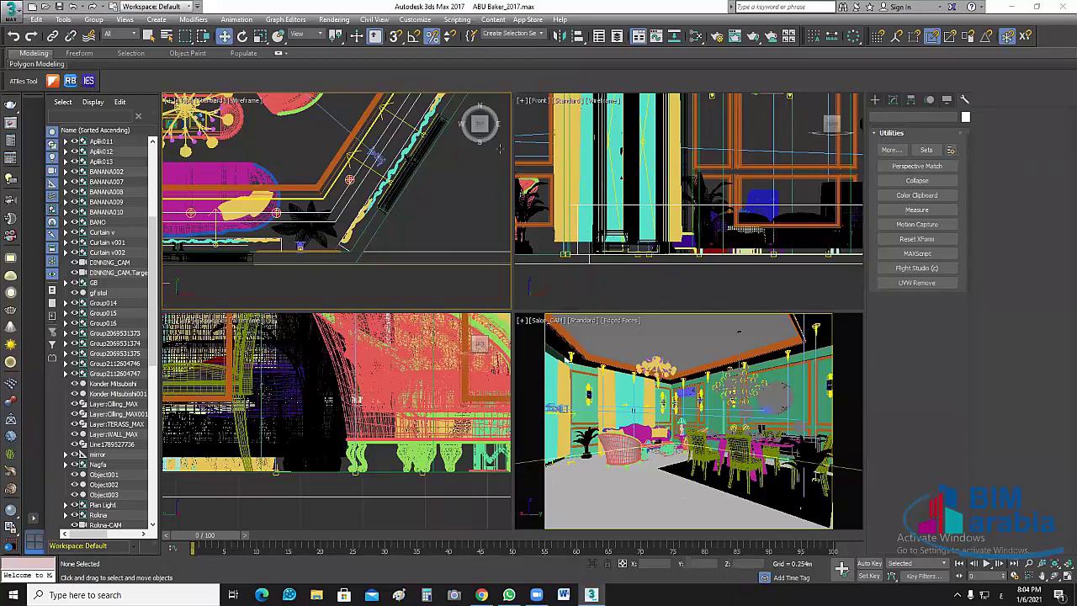
mouse_move(480, 123)
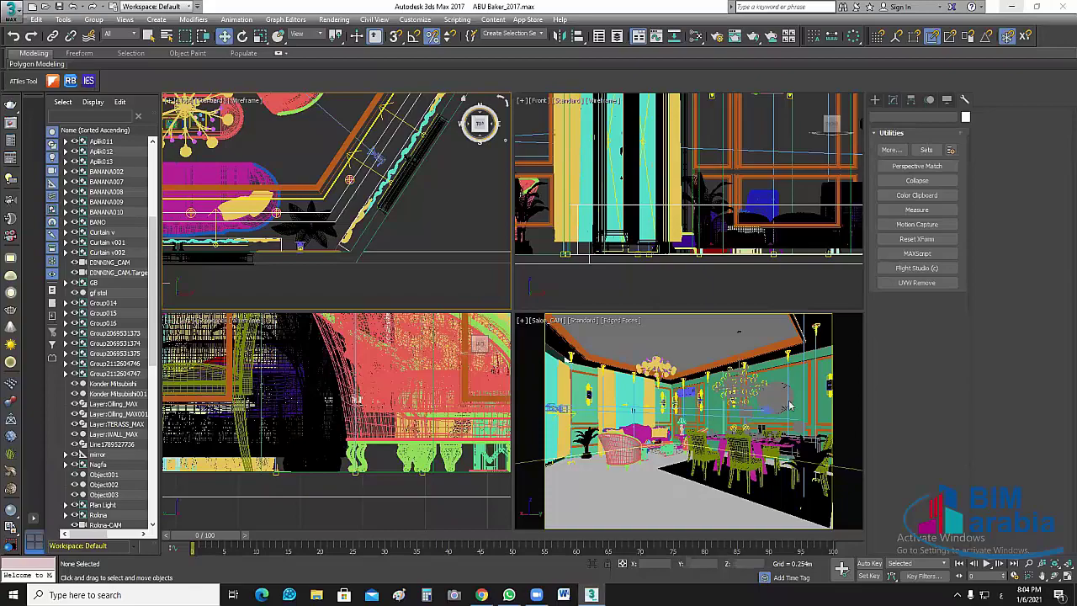
Open the ceiling cornice reference jpg from the desktop in Photos
key(super+d)
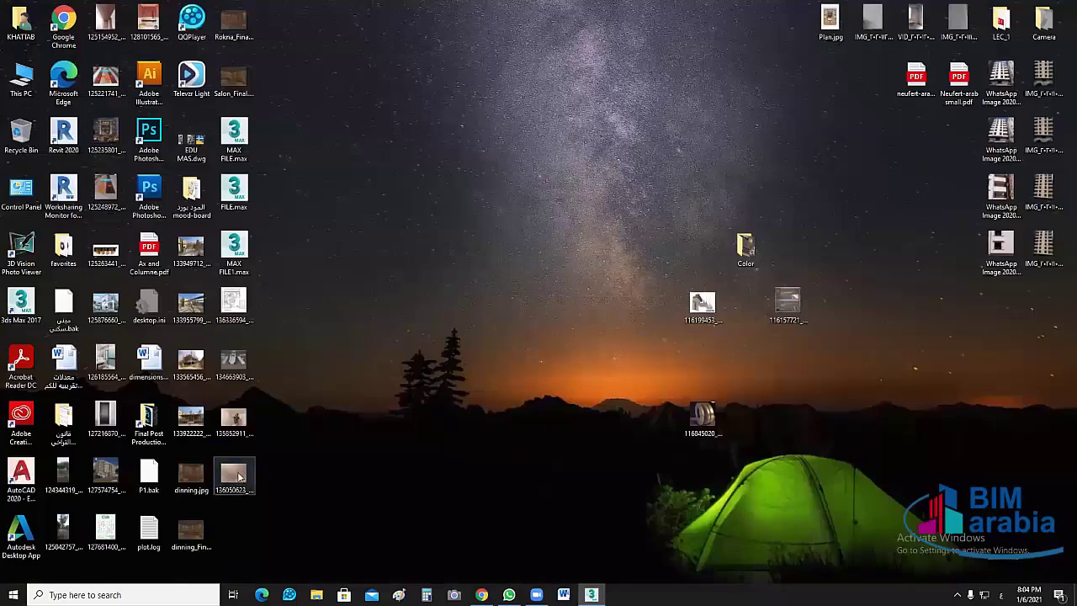
double_click(234, 481)
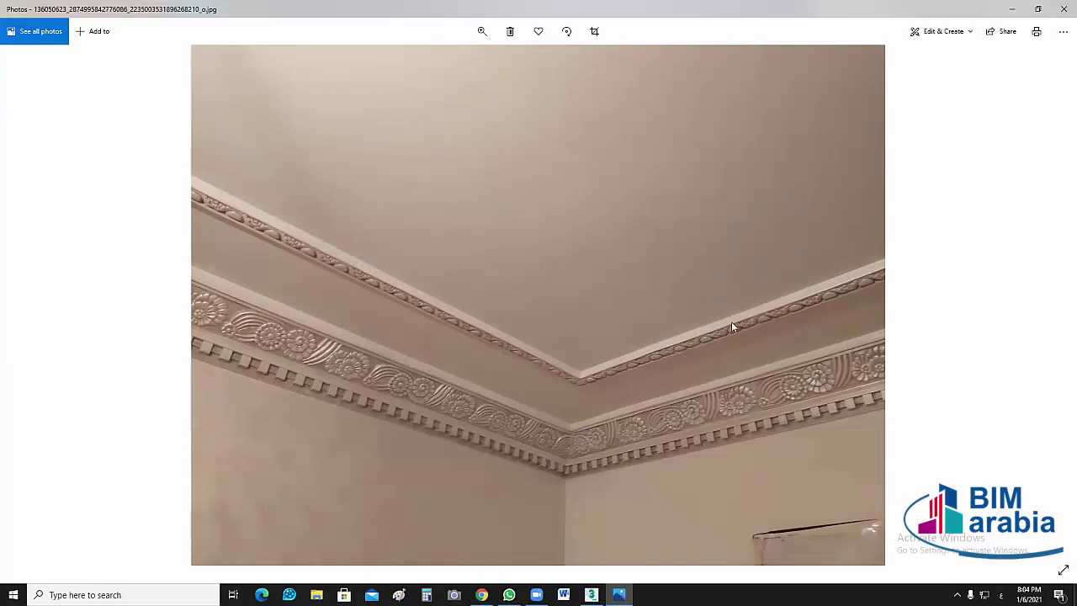
click(398, 385)
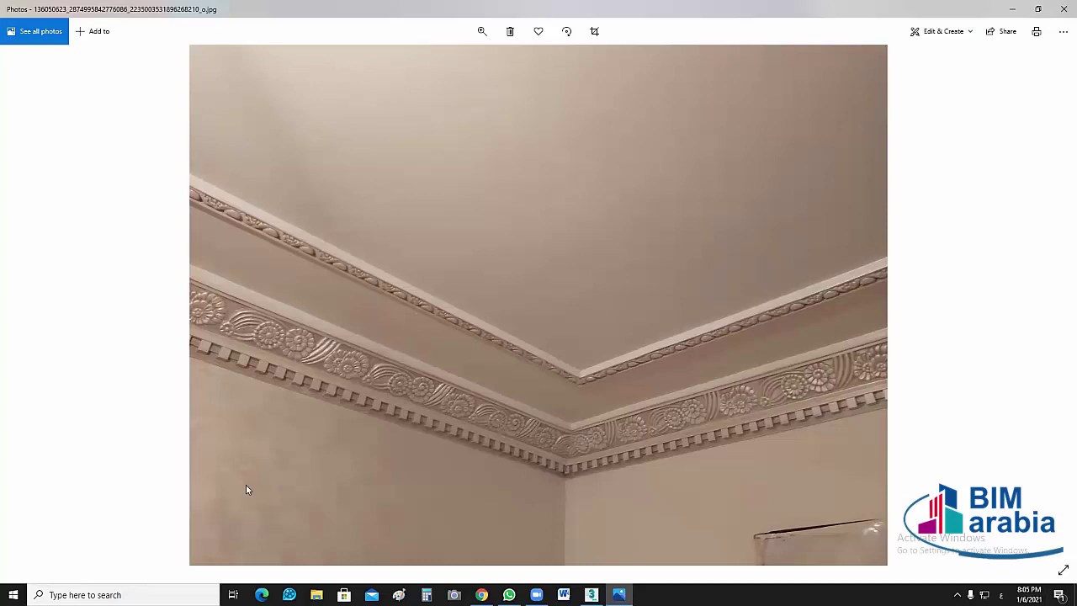
scroll(246, 489, up, 2)
scroll(169, 419, up, 2)
scroll(135, 371, up, 1)
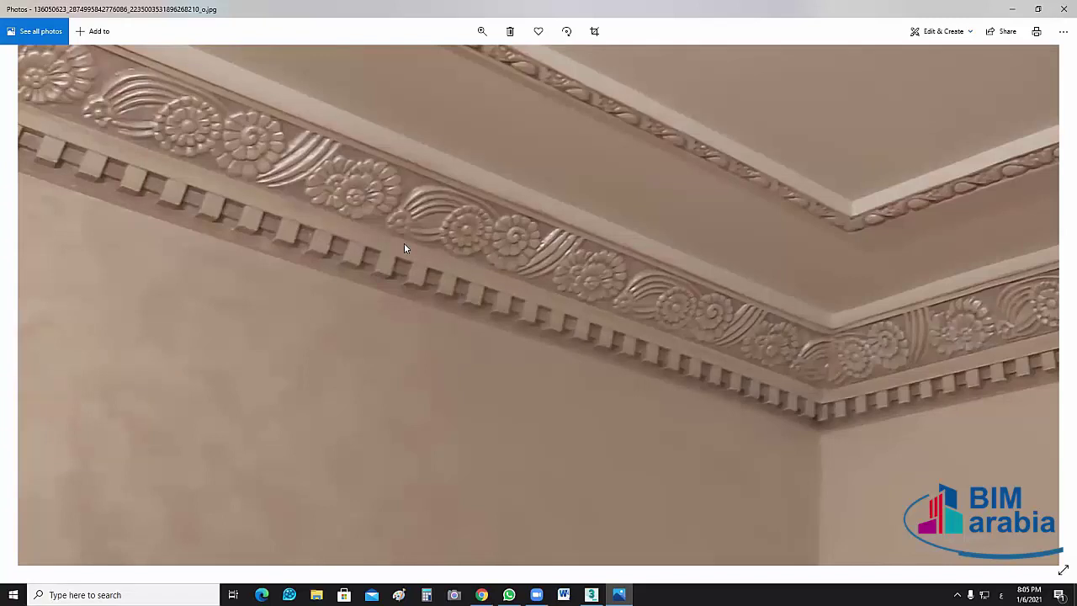
scroll(404, 248, down, 1)
scroll(446, 270, down, 1)
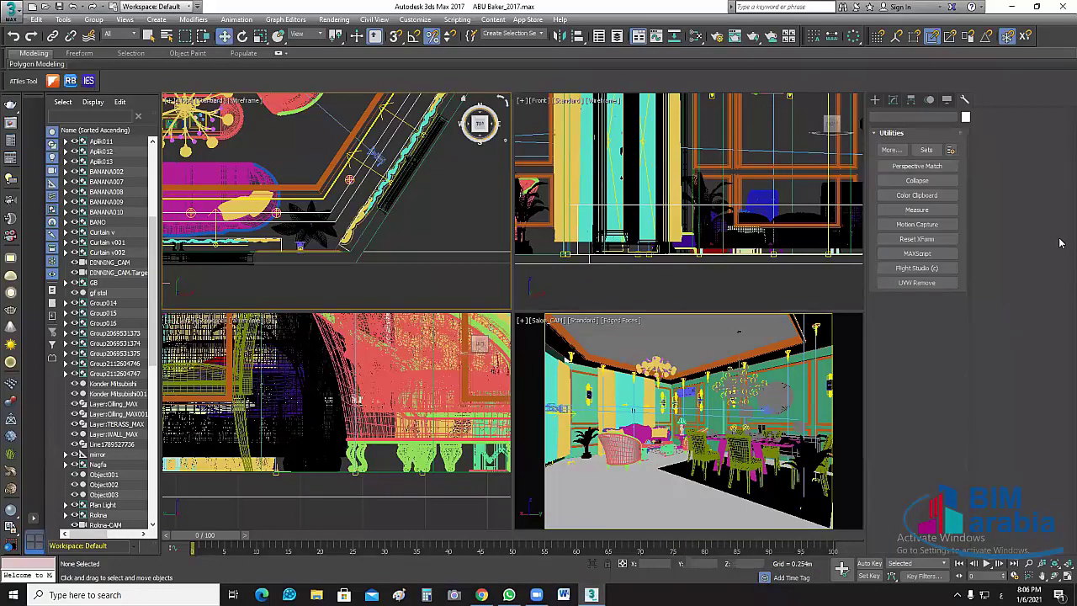
Open the Slate Material Editor maximized, add a VRayMtl node and delete a stray one
click(695, 36)
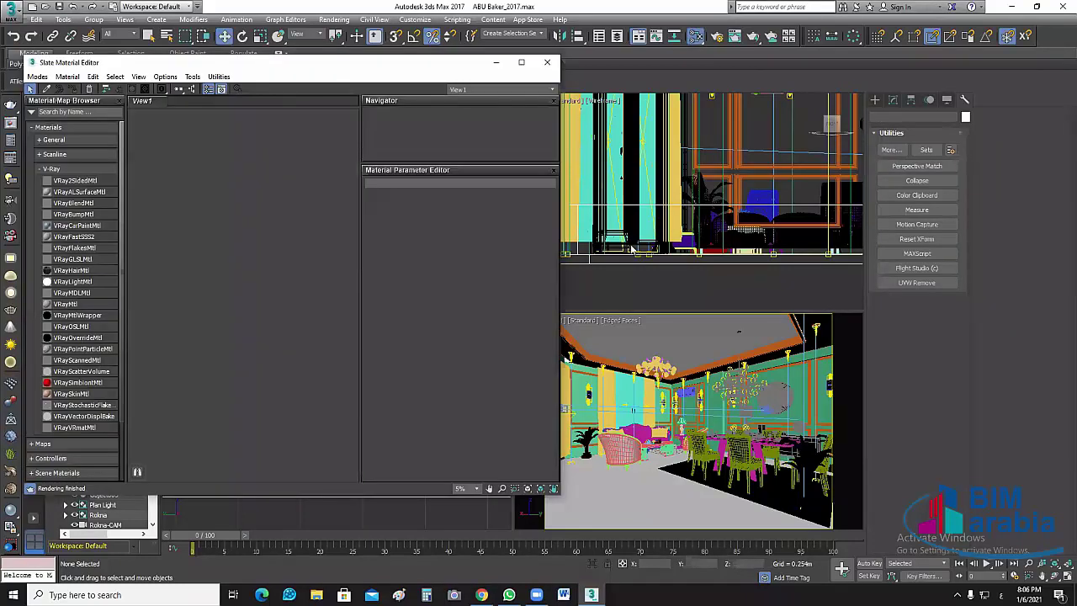
key(super+Up)
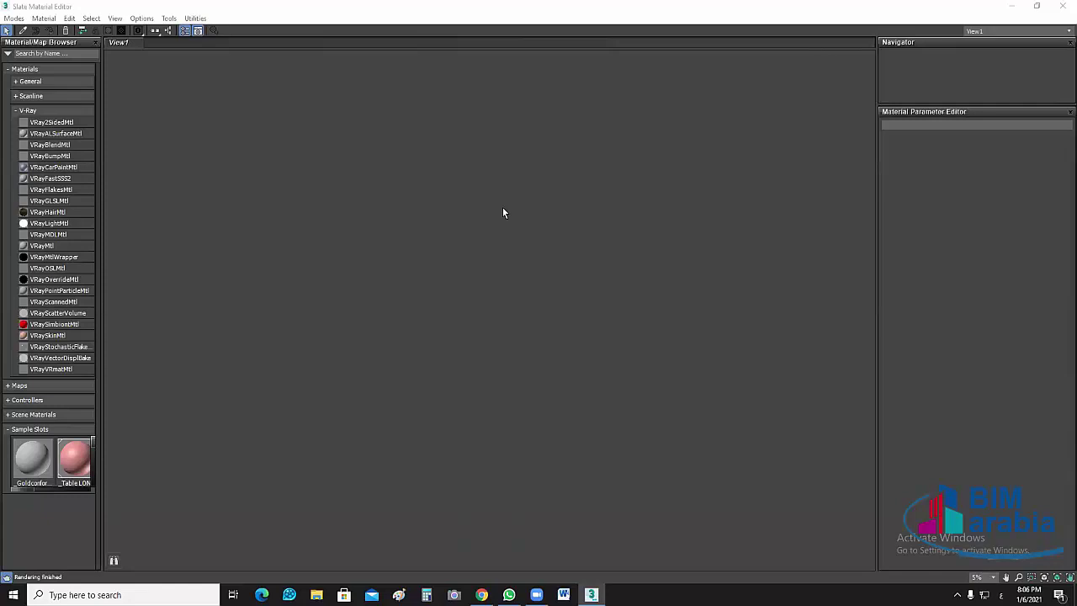
drag(42, 245, 601, 214)
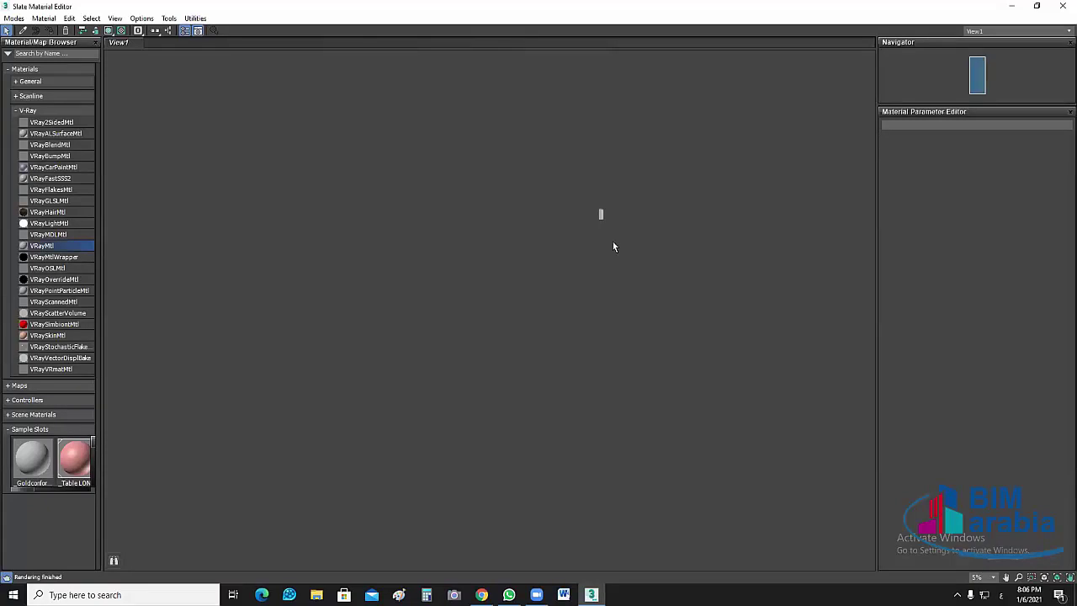
click(607, 221)
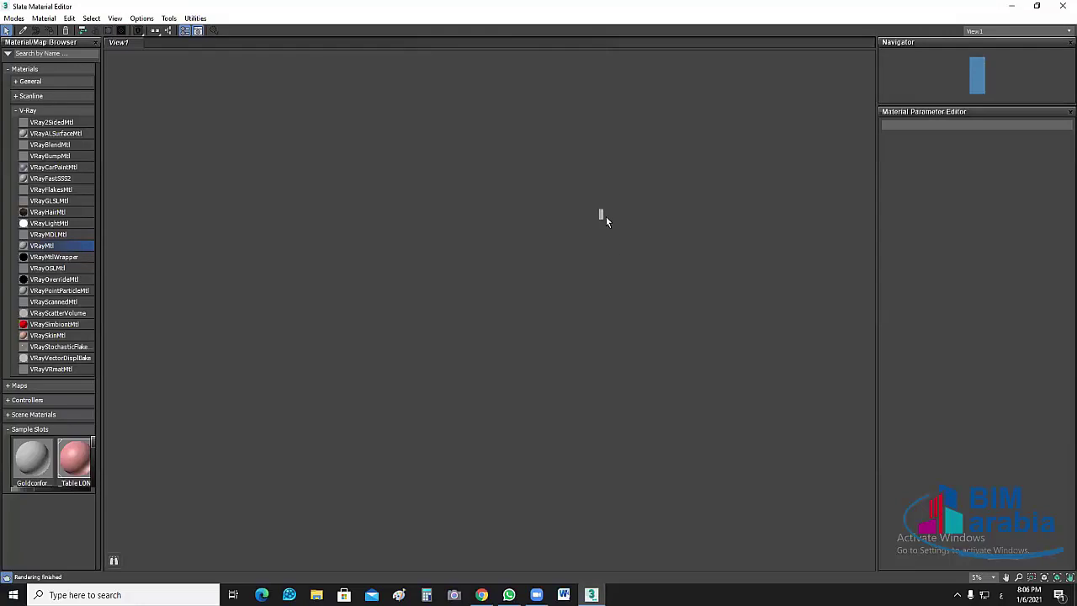
scroll(606, 216, up, 10)
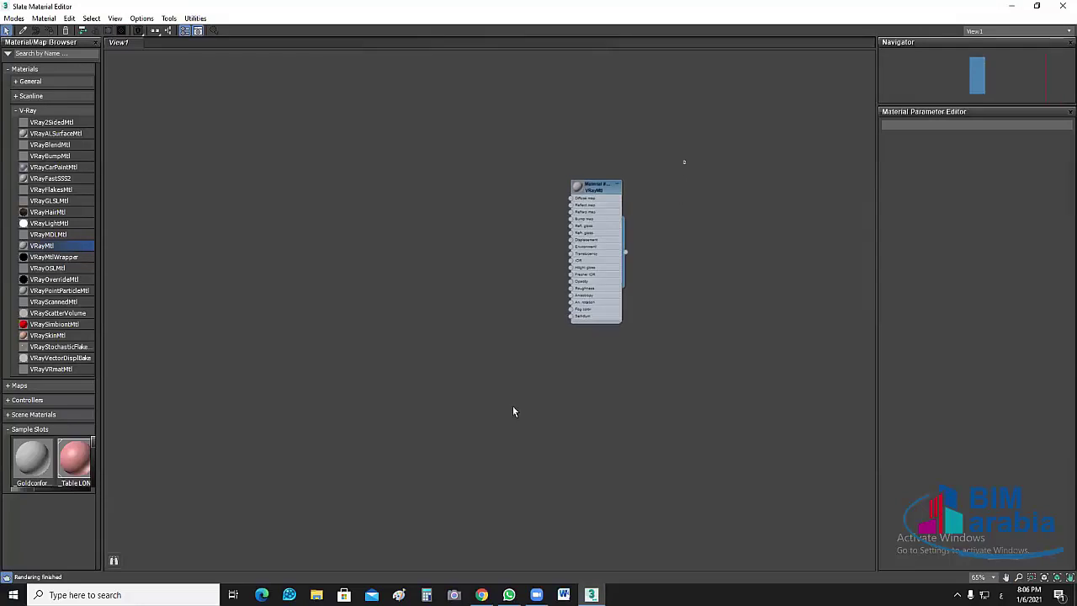
key(Delete)
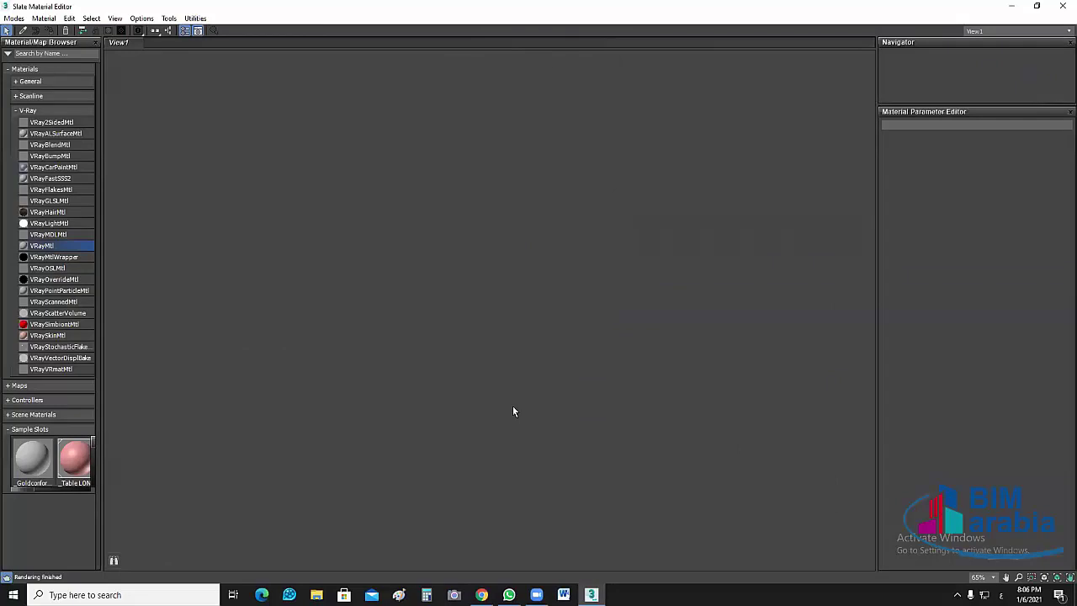
Add second and third VRayMtl nodes to View1
click(752, 221)
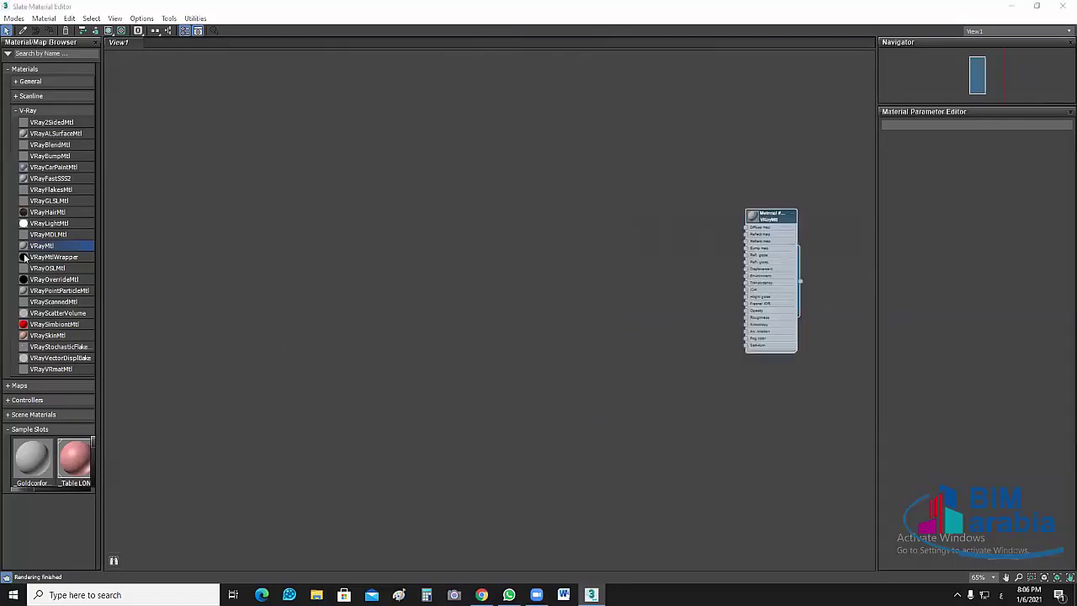
drag(43, 246, 590, 210)
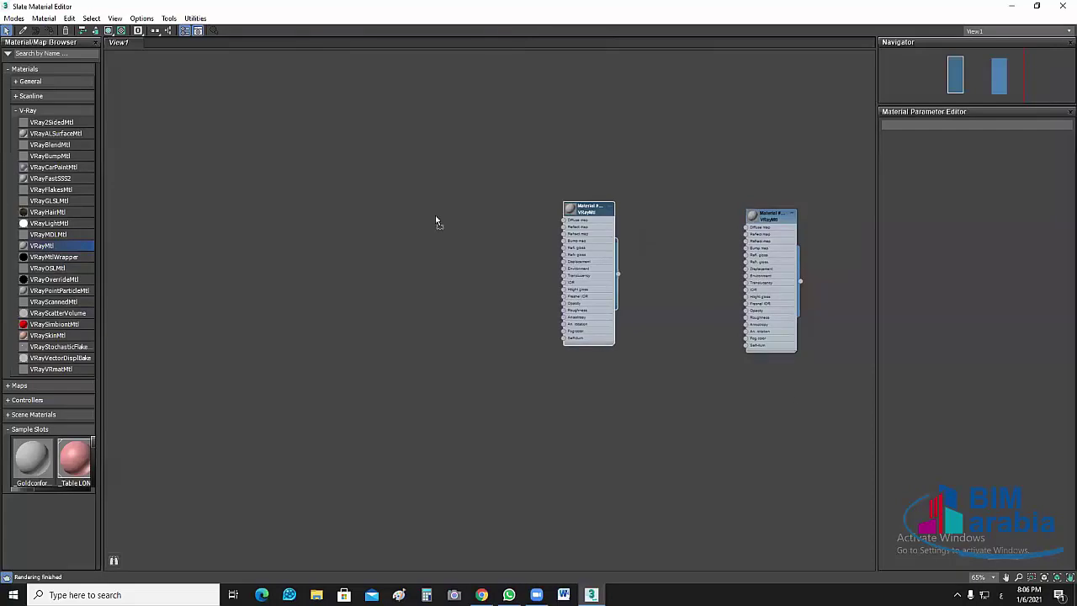
key(ctrl+v)
scroll(774, 363, up, 1)
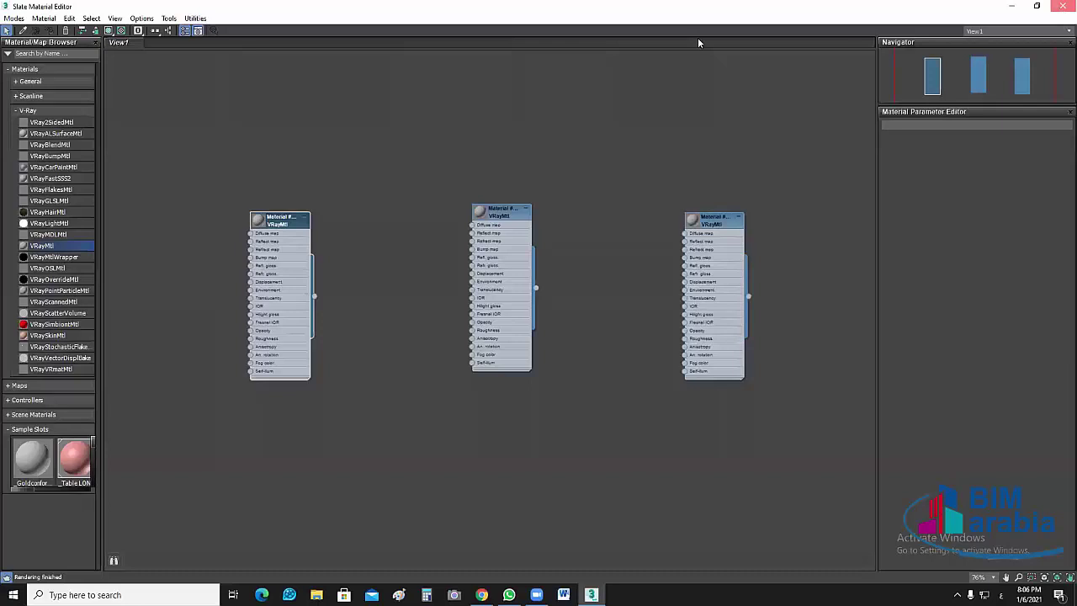
key(m)
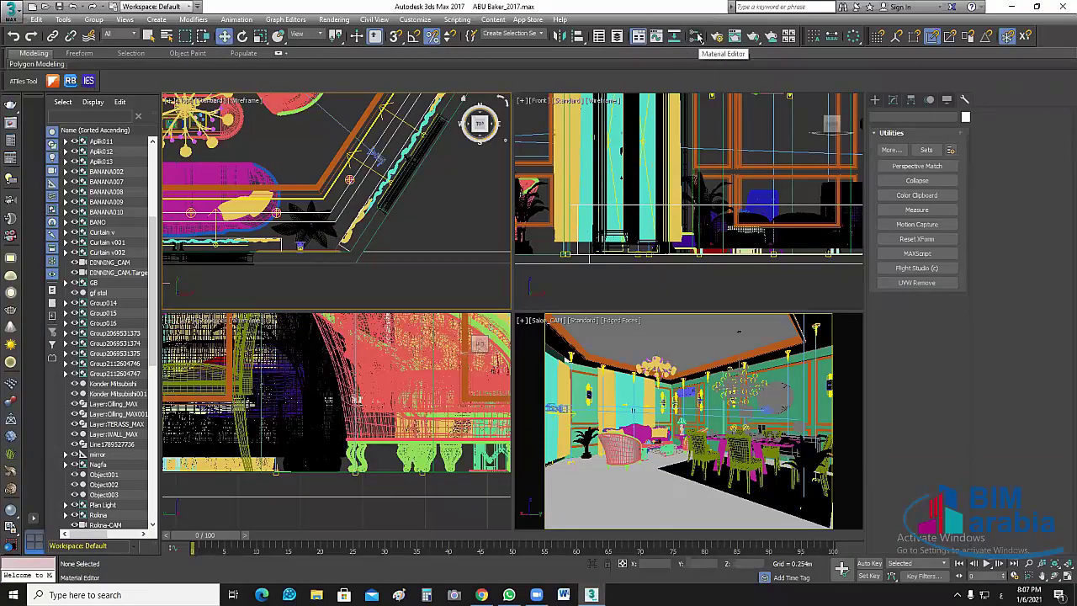
drag(698, 42, 699, 72)
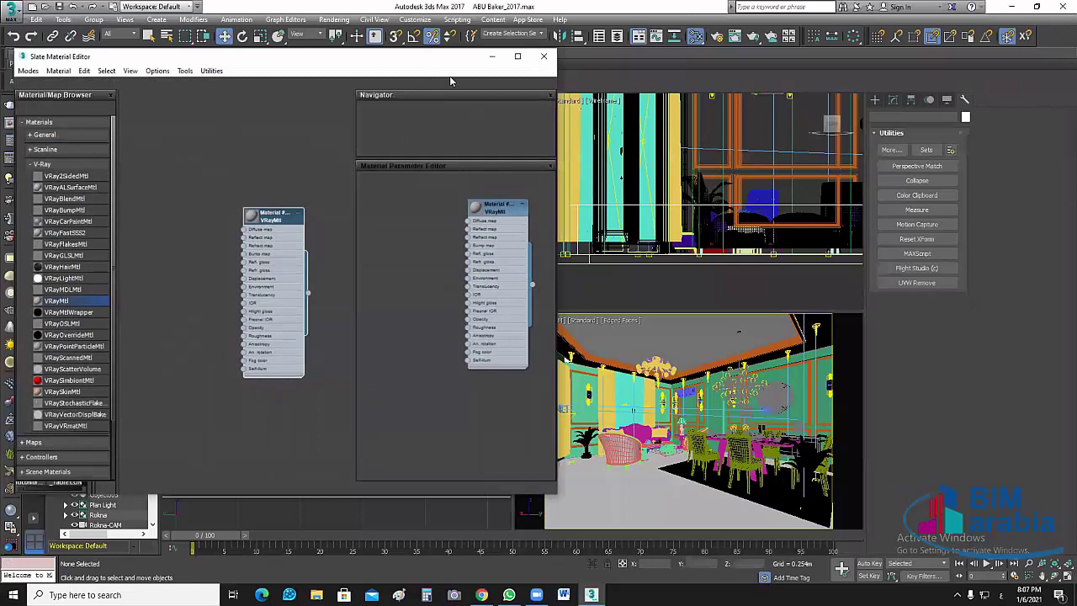
Expand the right-hand VRayMtl node's preview sphere and reposition it
click(520, 62)
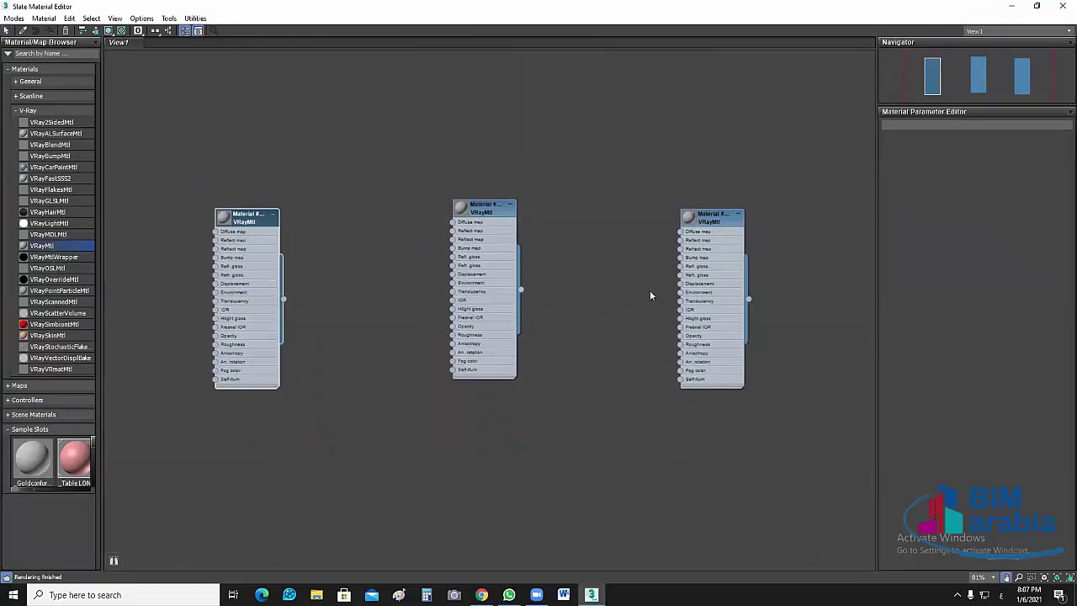
scroll(653, 295, up, 2)
scroll(609, 217, up, 2)
middle_drag(610, 217, 554, 142)
click(526, 177)
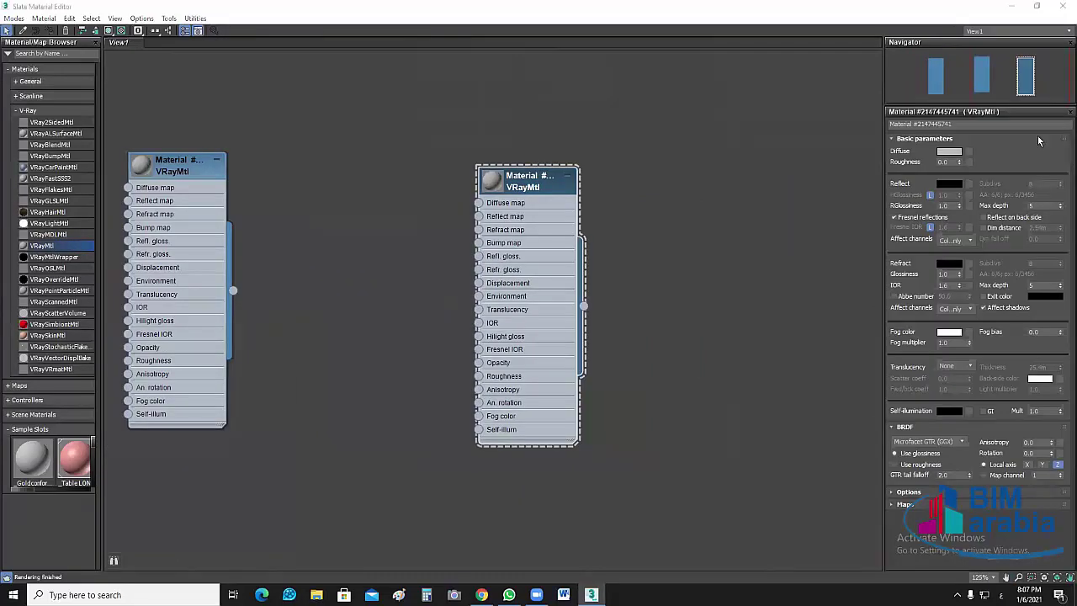
double_click(491, 181)
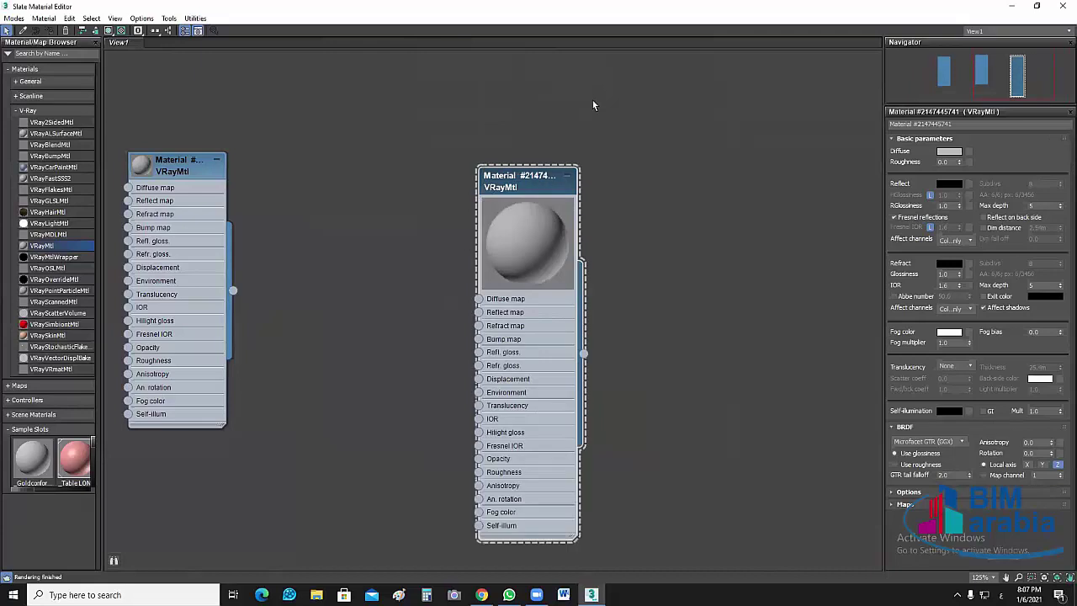
drag(530, 179, 601, 94)
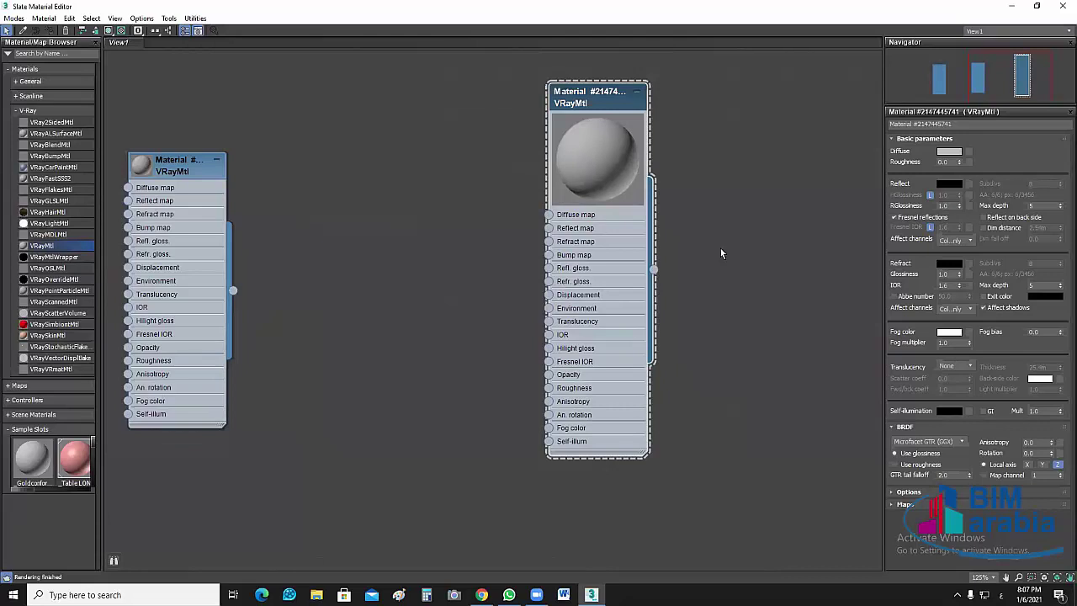
Name the right-hand material 'Cilling'
click(969, 127)
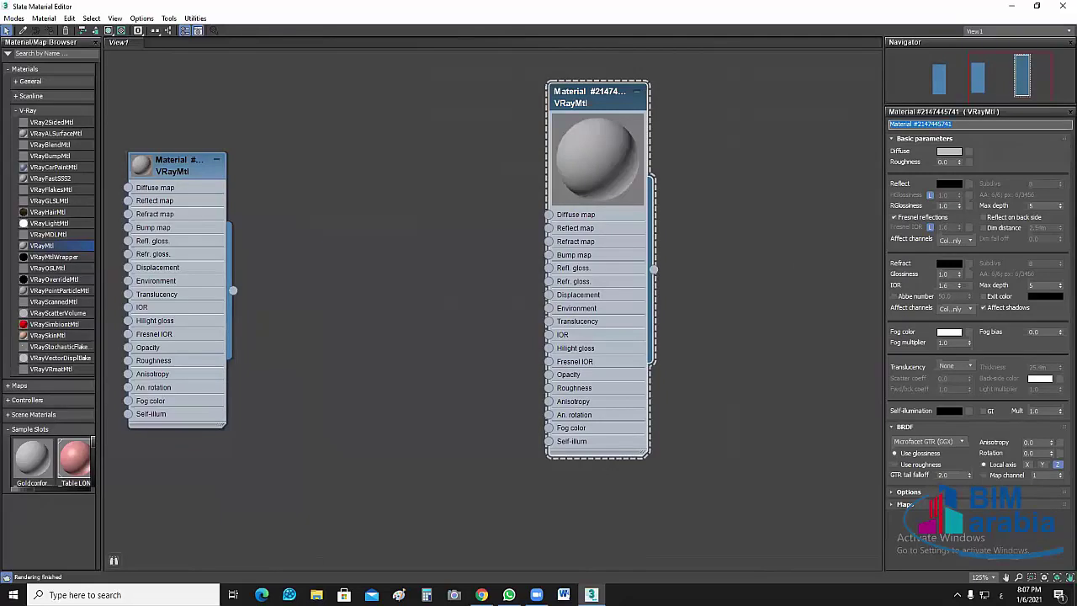
text(سهز)
text(يلز)
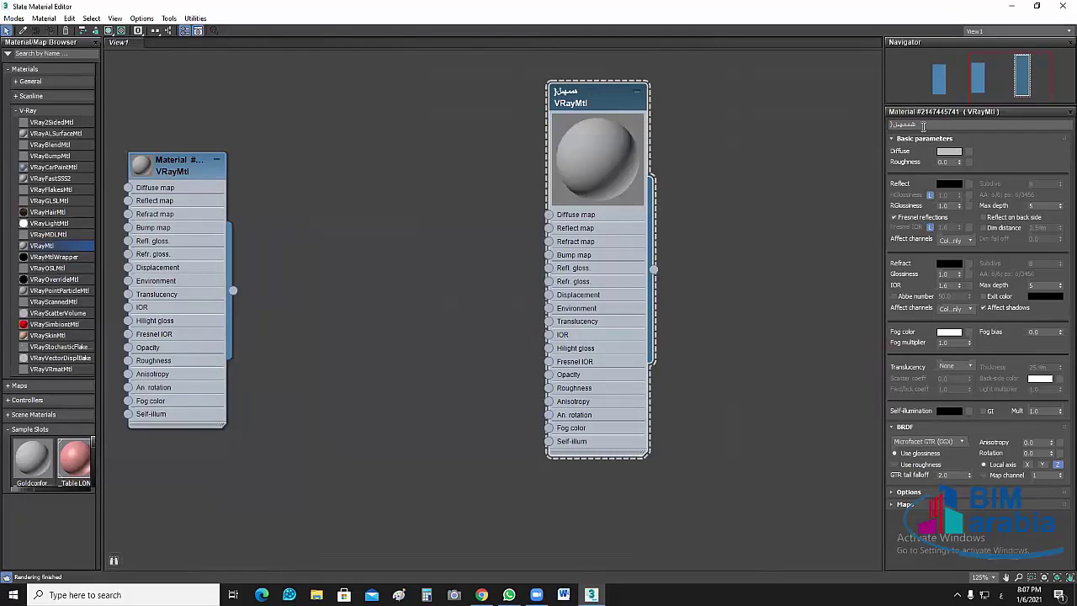
key(Return)
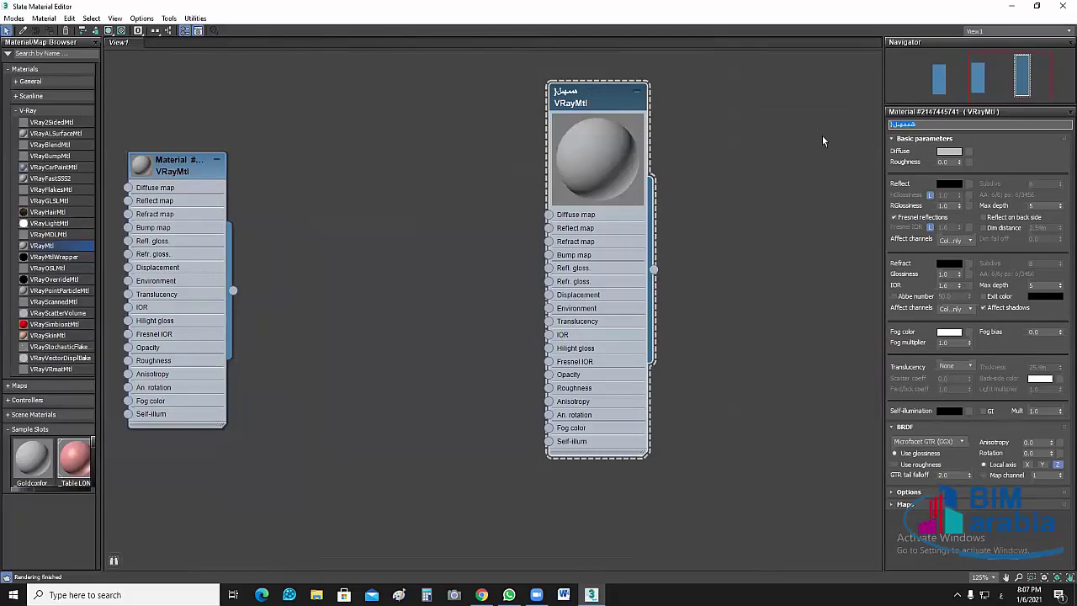
text(Cilli)
text(ng)
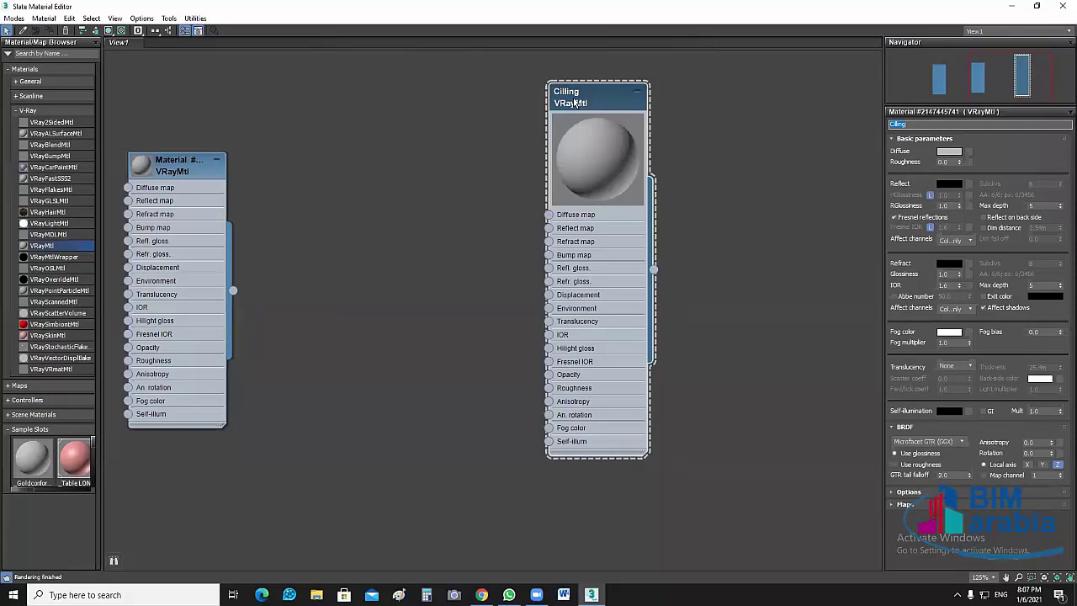
Set the Cilling diffuse colour to white (RGB 255)
click(782, 248)
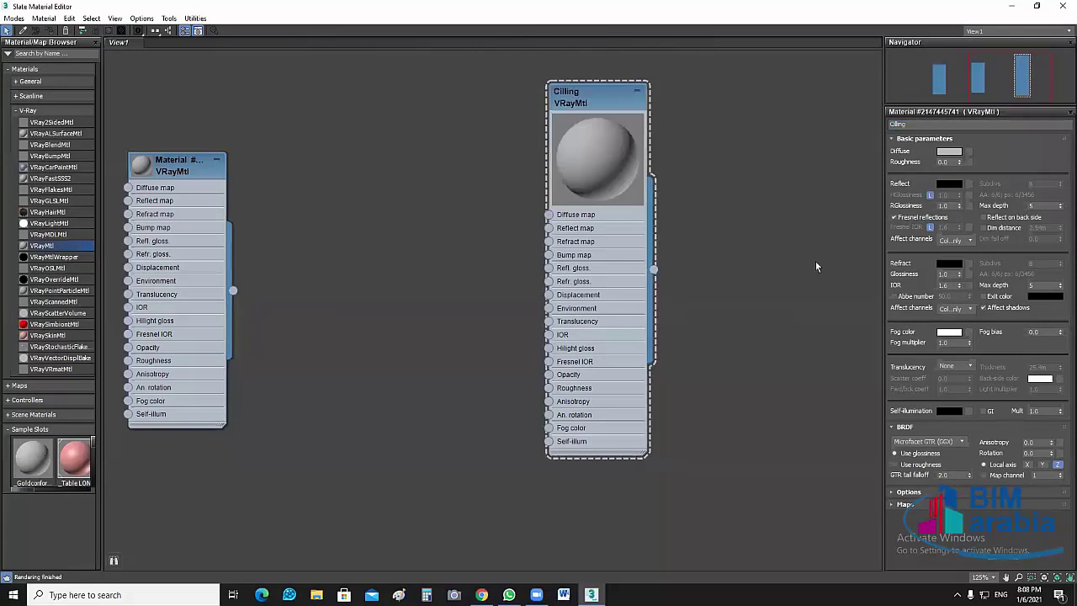
click(949, 152)
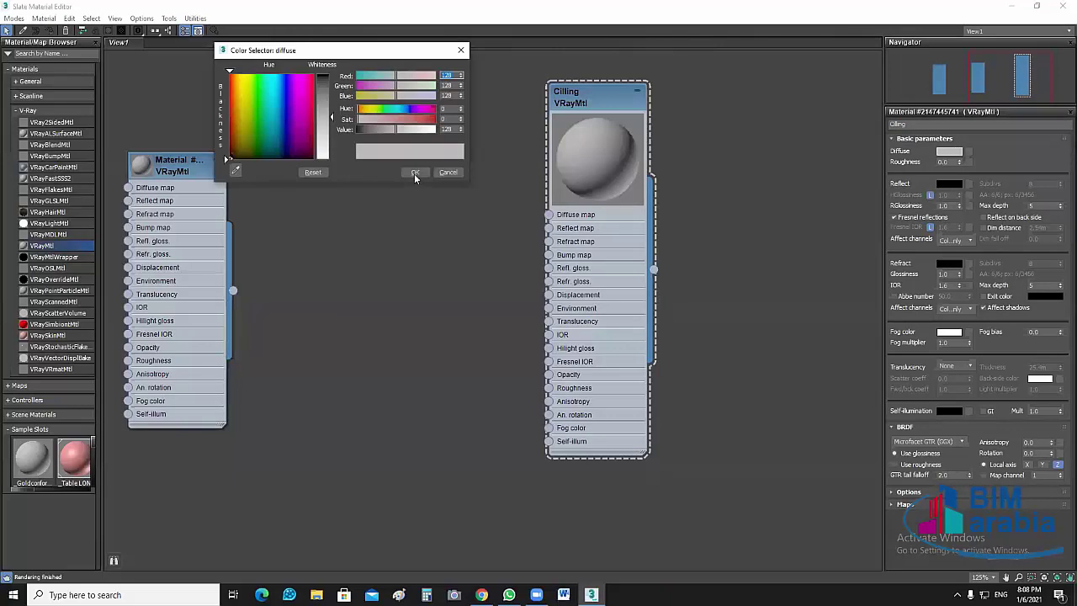
text(255)
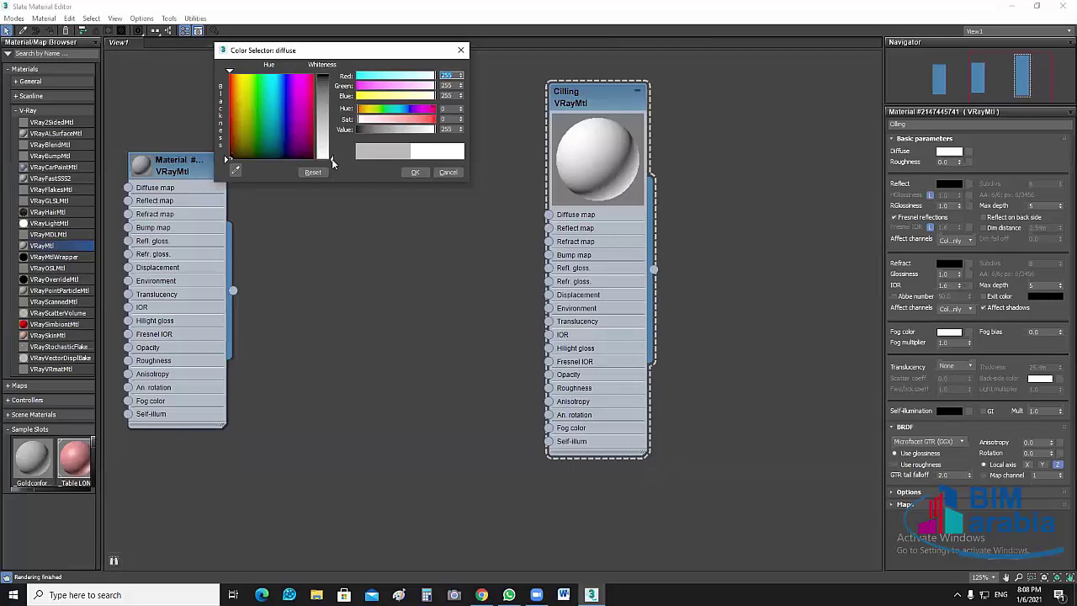
click(414, 172)
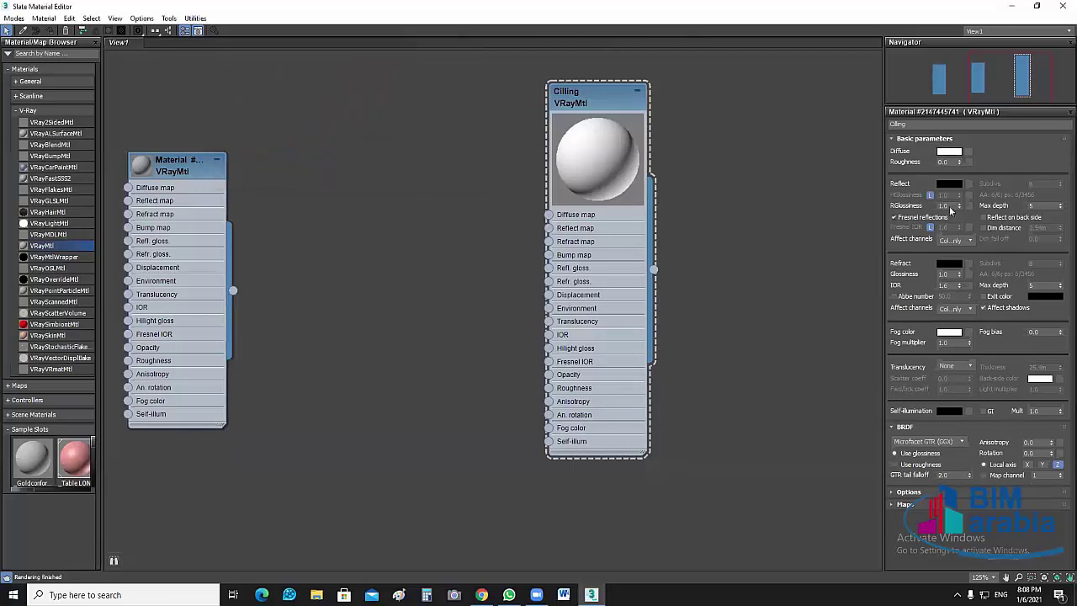
Leave the Cilling reflection and refraction colours black
click(949, 184)
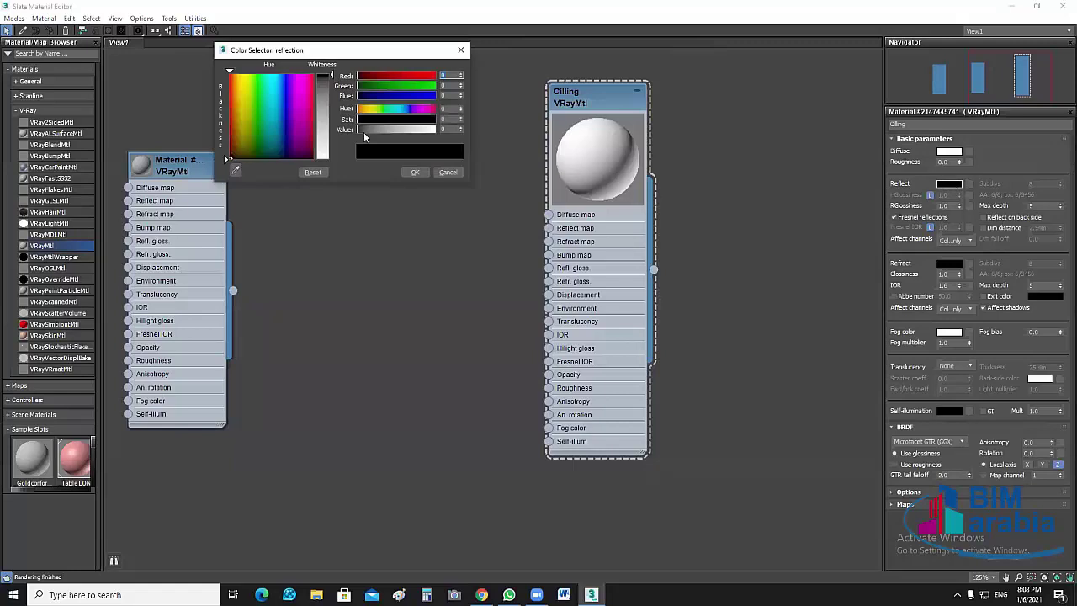
click(323, 118)
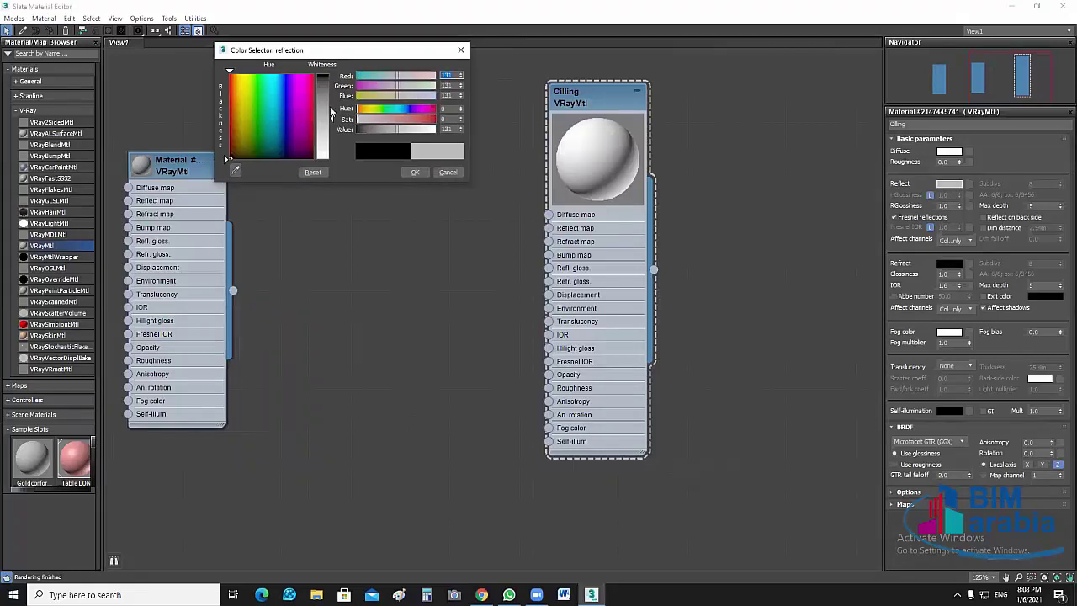
drag(333, 118, 332, 75)
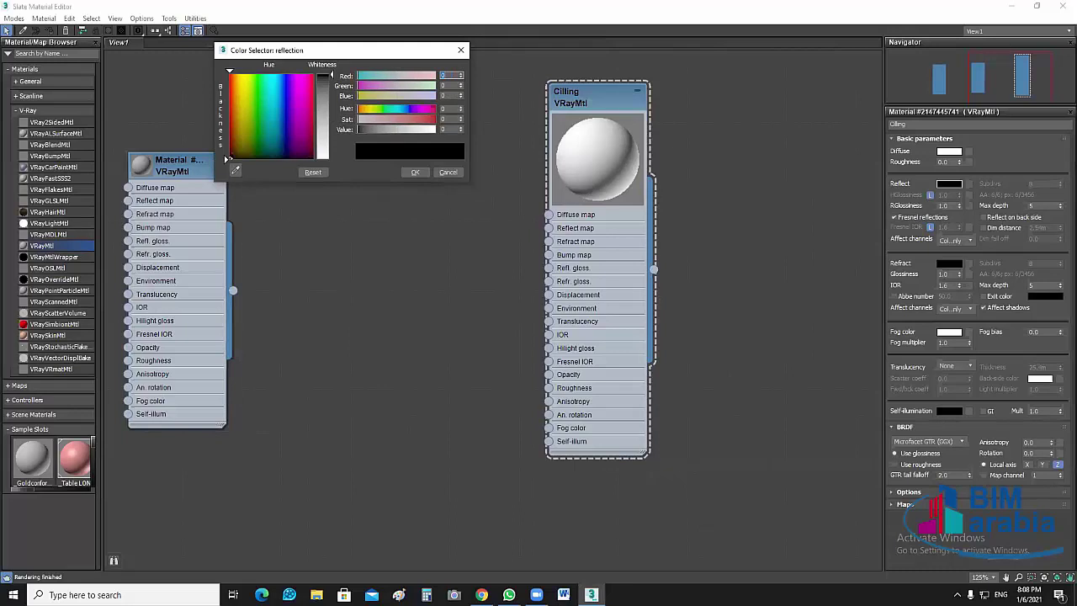
click(454, 173)
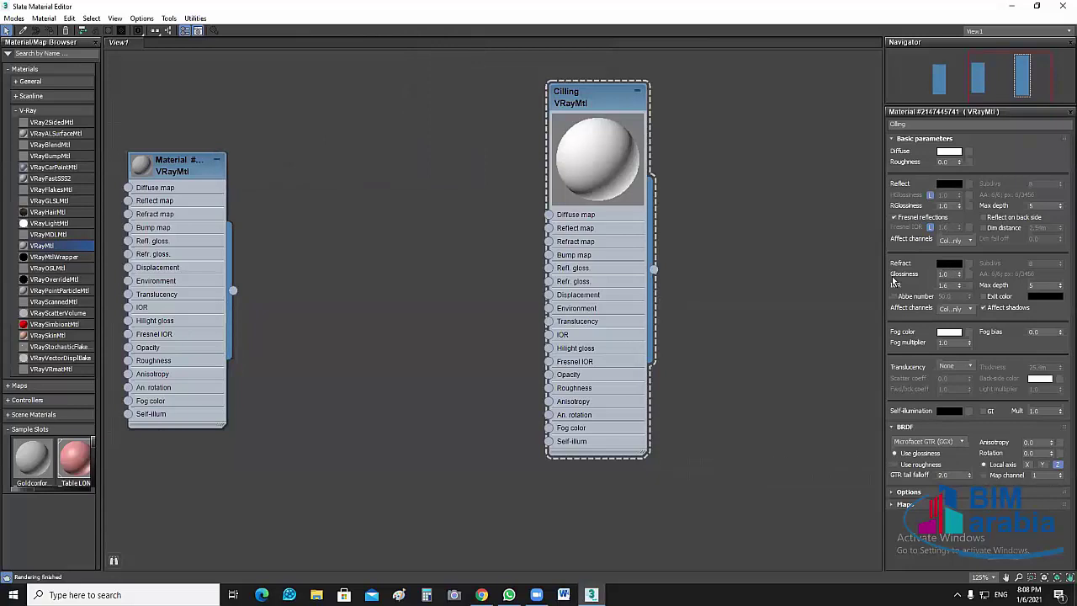
click(949, 264)
mouse_move(333, 75)
mouse_down()
mouse_move(333, 132)
mouse_move(332, 76)
mouse_up()
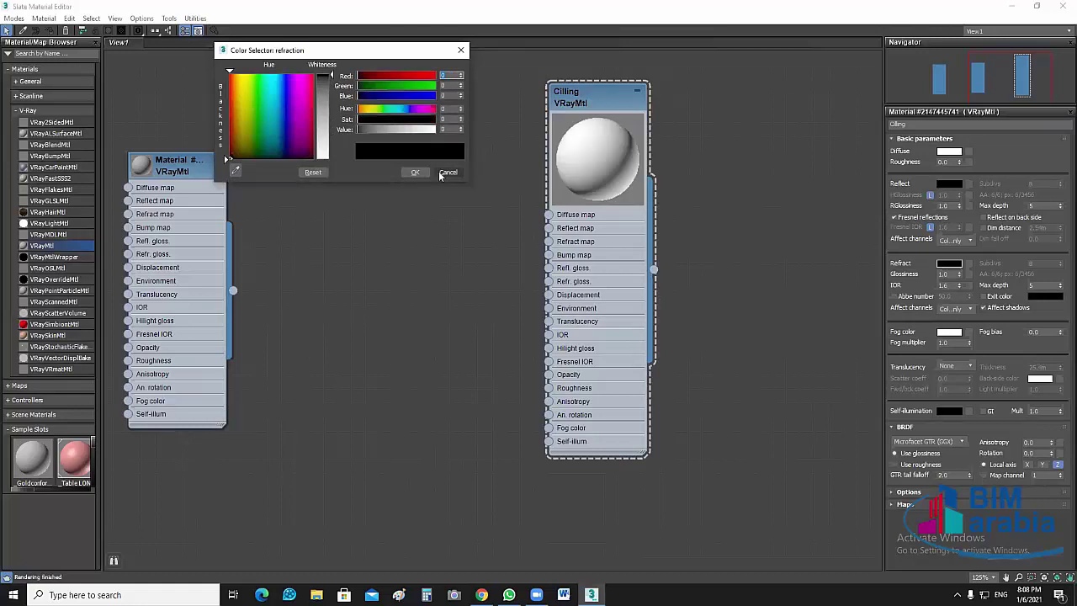
click(440, 175)
click(949, 184)
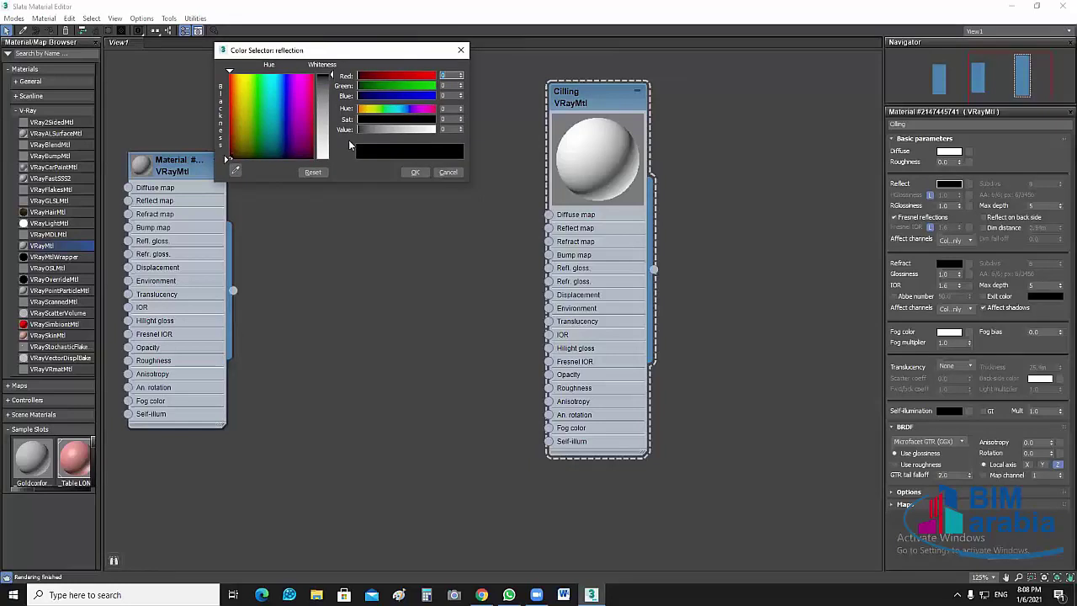
click(447, 173)
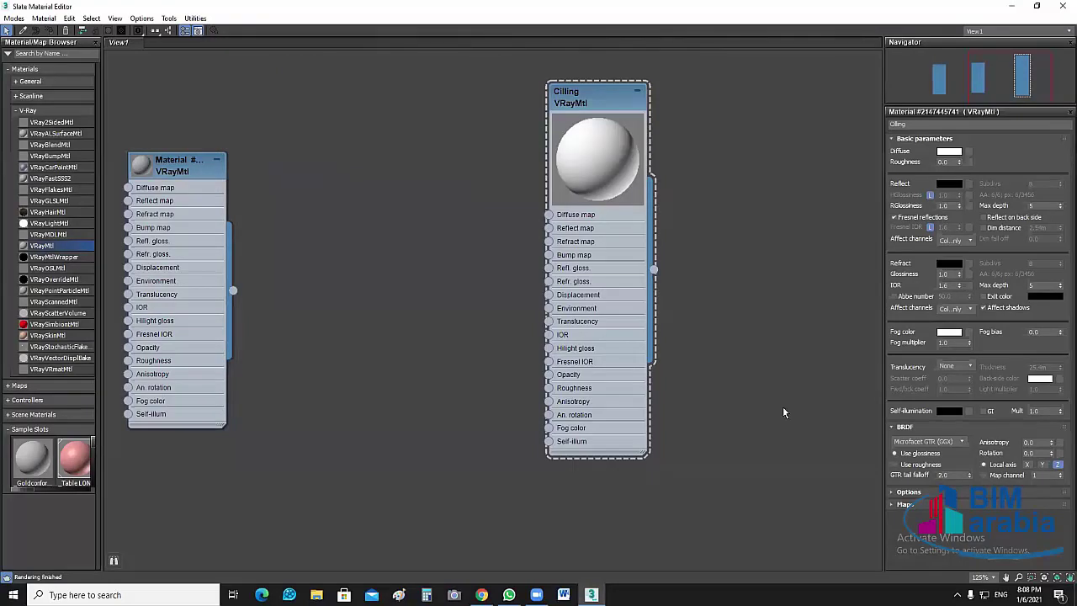
Expand the middle VRayMtl node's preview and name it 'Wall'
middle_drag(319, 291, 519, 293)
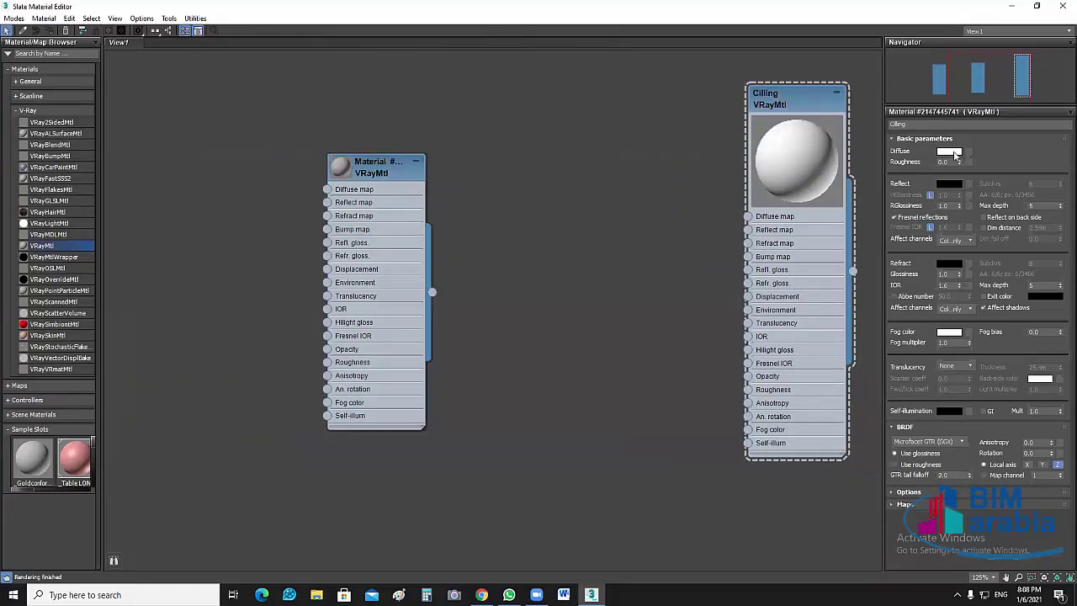
middle_drag(586, 236, 642, 227)
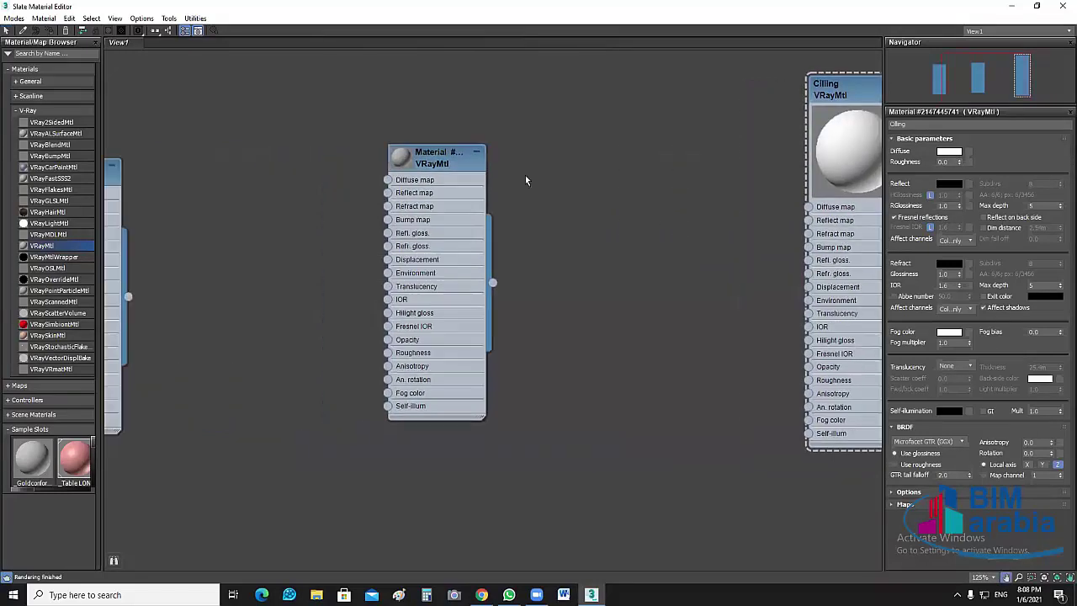
middle_drag(511, 165, 572, 164)
click(504, 159)
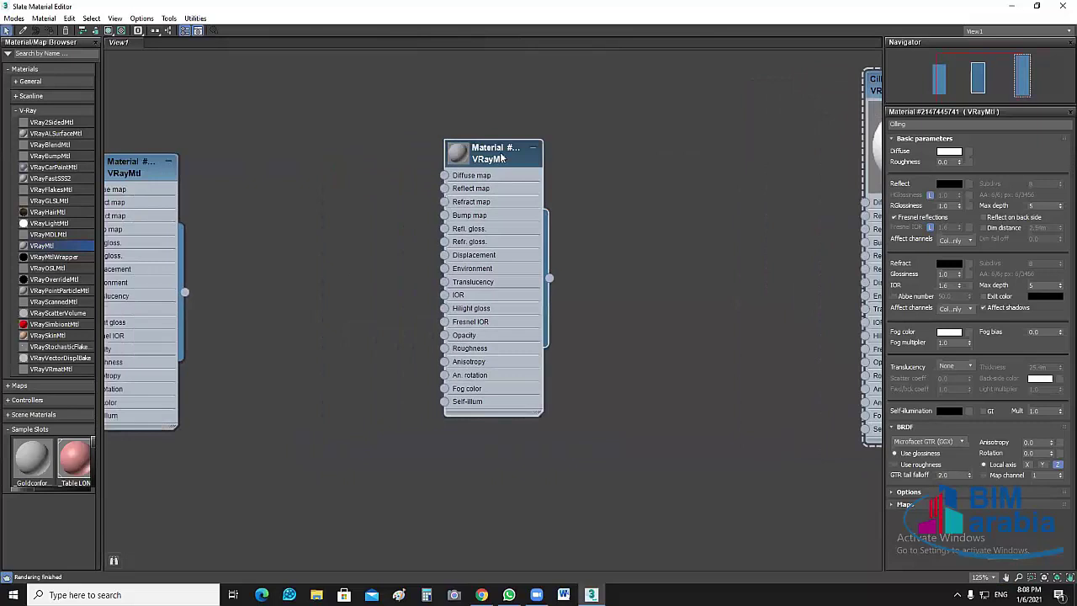
double_click(455, 159)
middle_drag(548, 106, 583, 35)
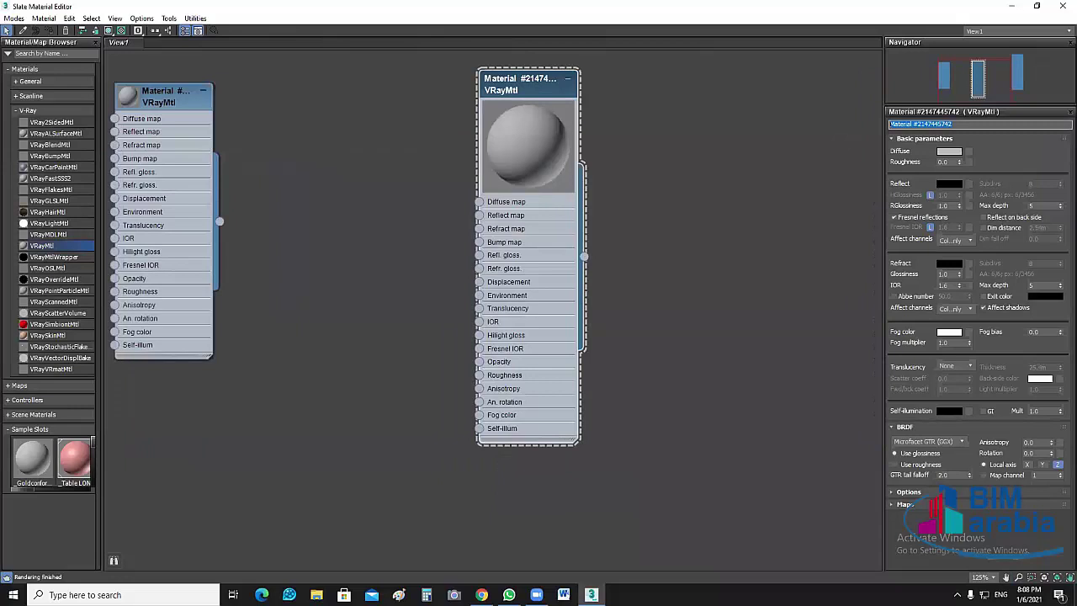
text(Wall)
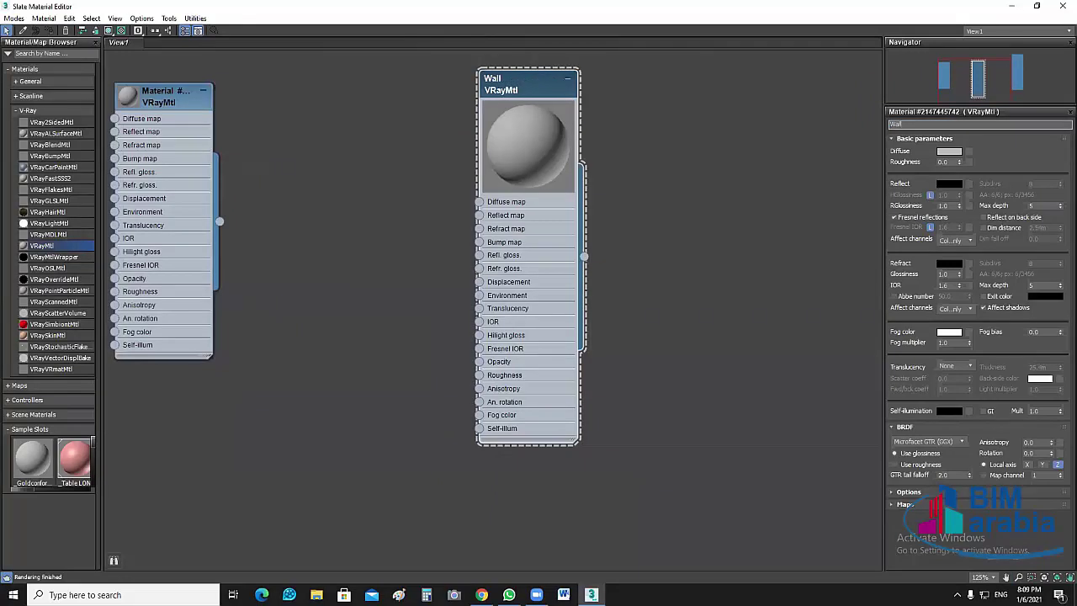
key(Return)
Bring up the Wall diffuse colour picker and restore down the material editor
click(957, 154)
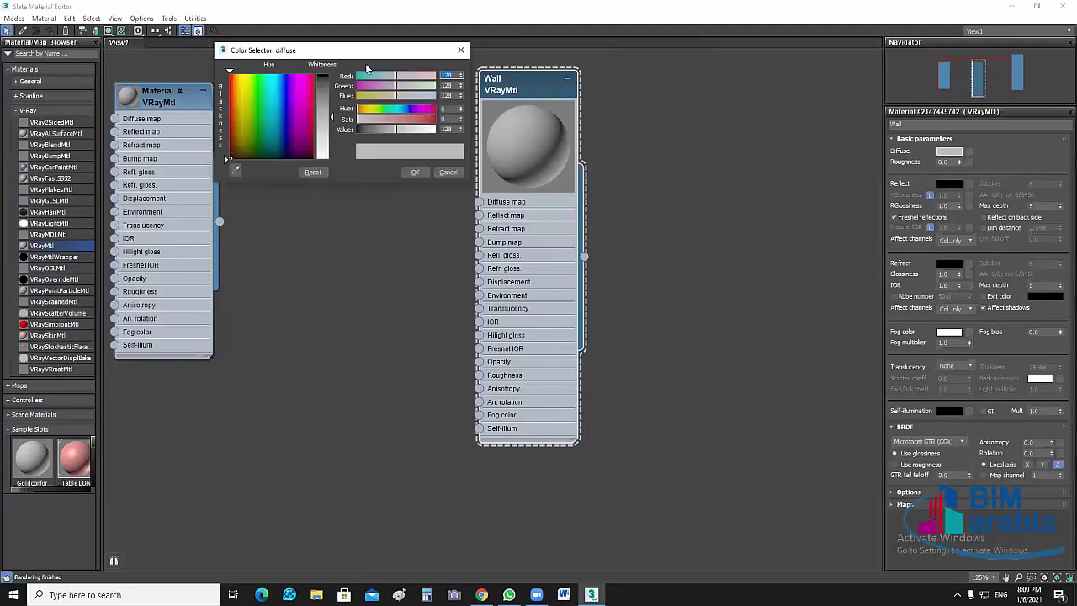
drag(367, 52, 364, 126)
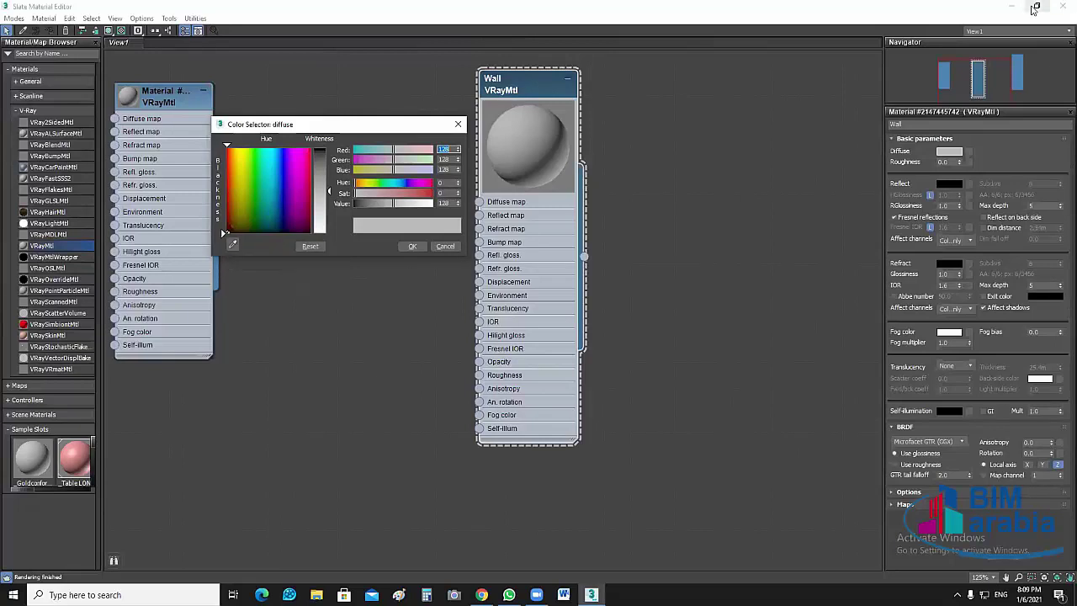
click(1035, 7)
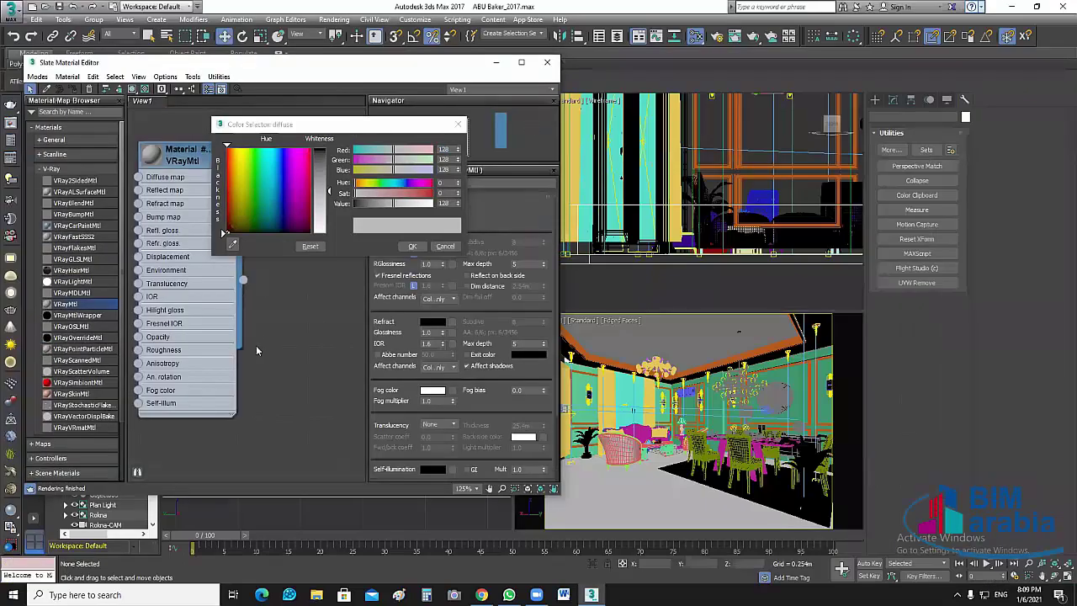
Use the eyedropper to sample the beige wall tone from the photo as Wall's diffuse colour
key(super+d)
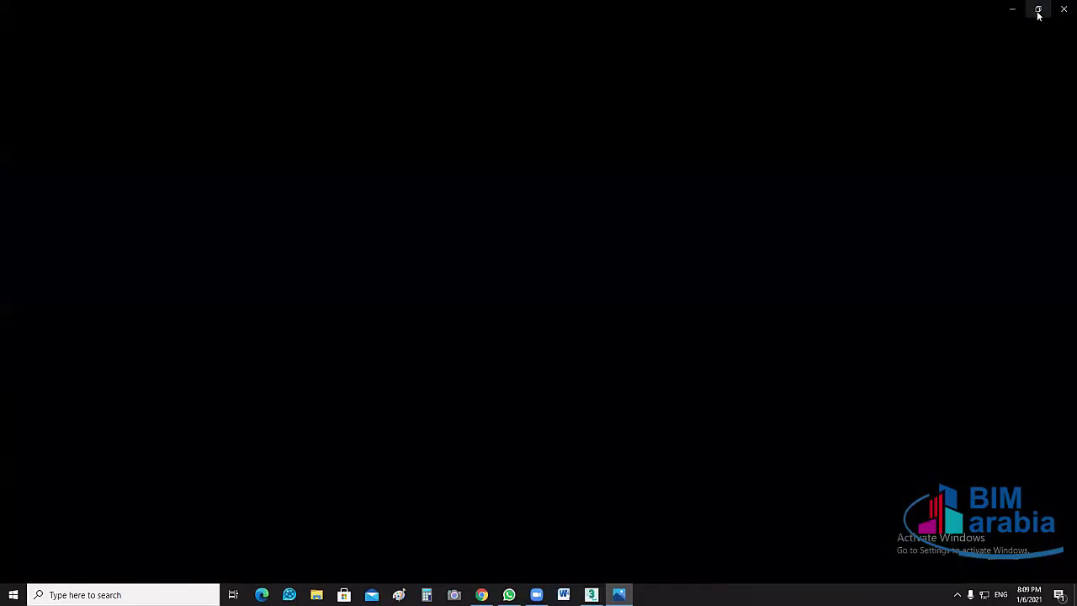
click(1038, 13)
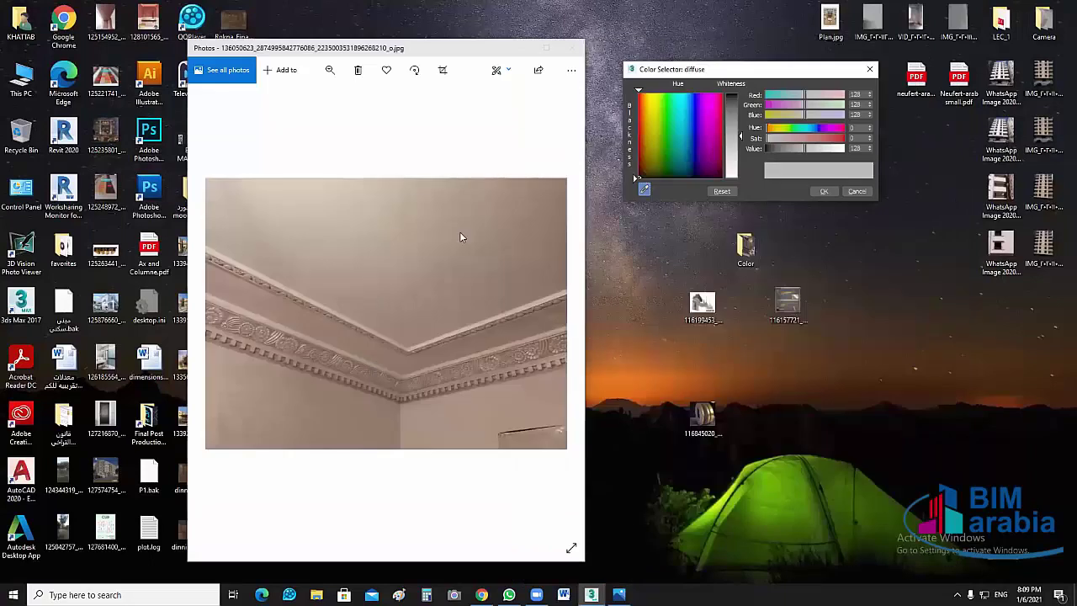
click(389, 233)
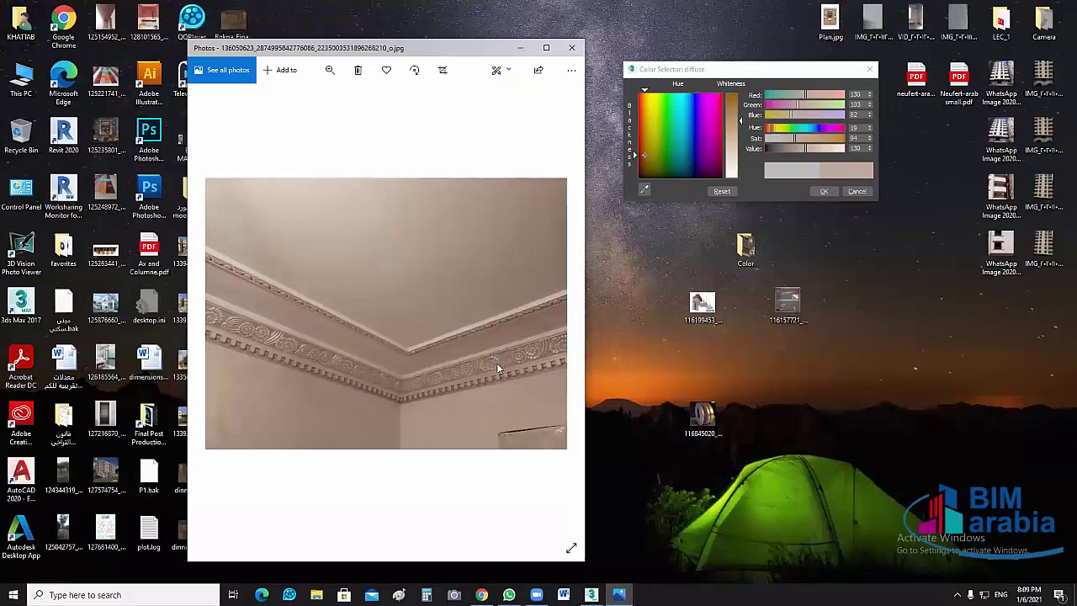
click(645, 189)
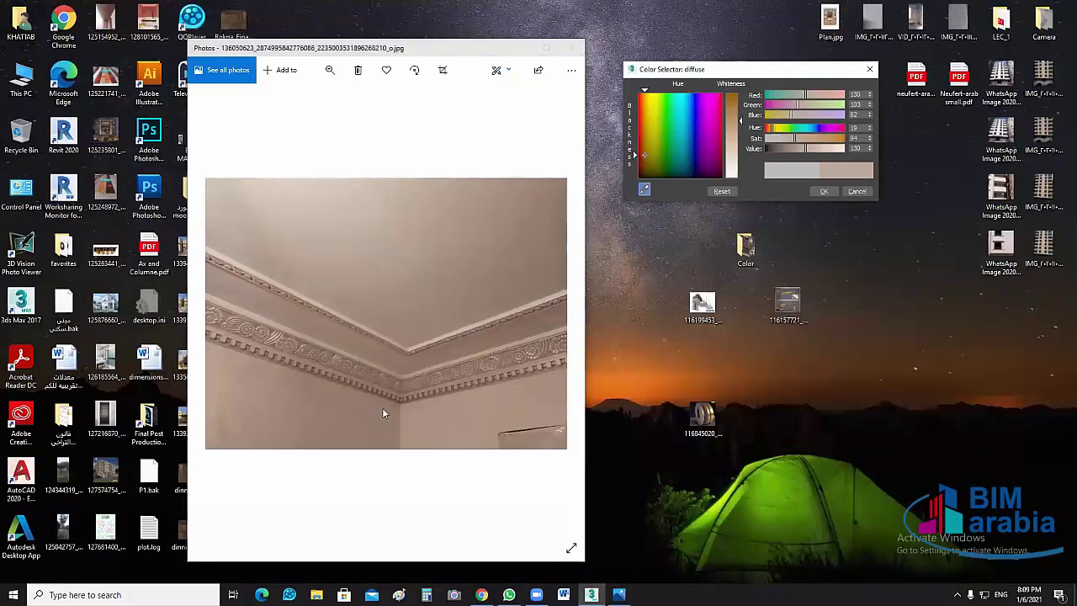
click(353, 251)
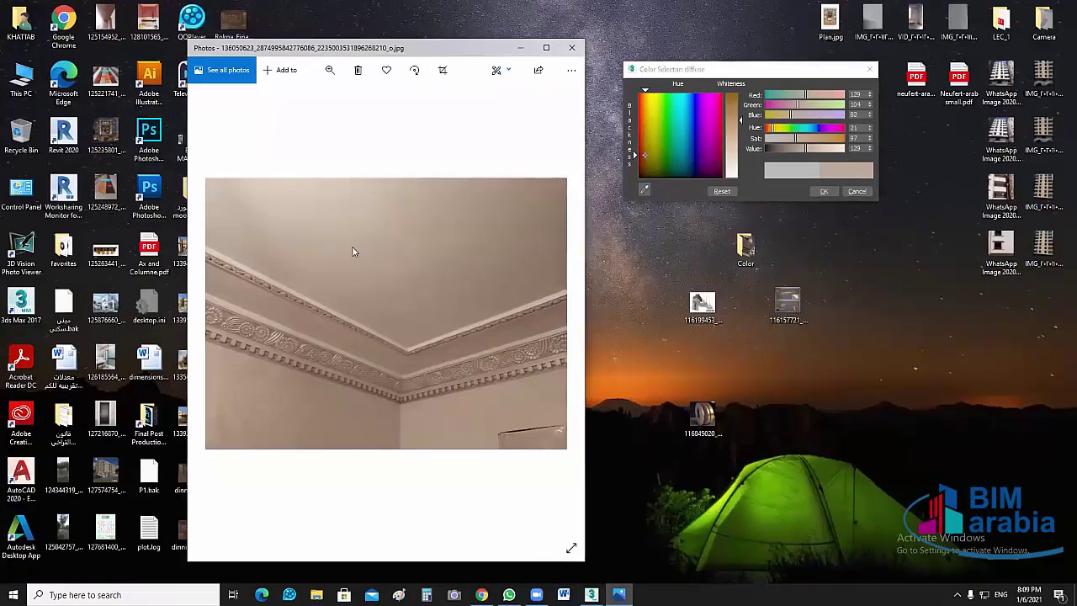
Close the ceiling photo and open a new Chrome tab
click(571, 48)
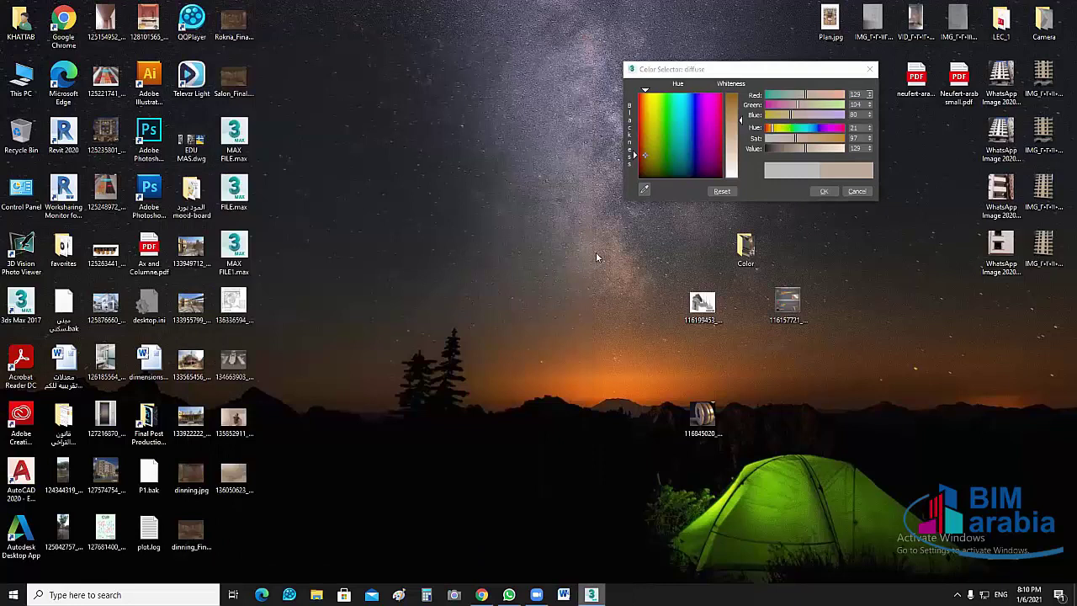
key(alt+Tab)
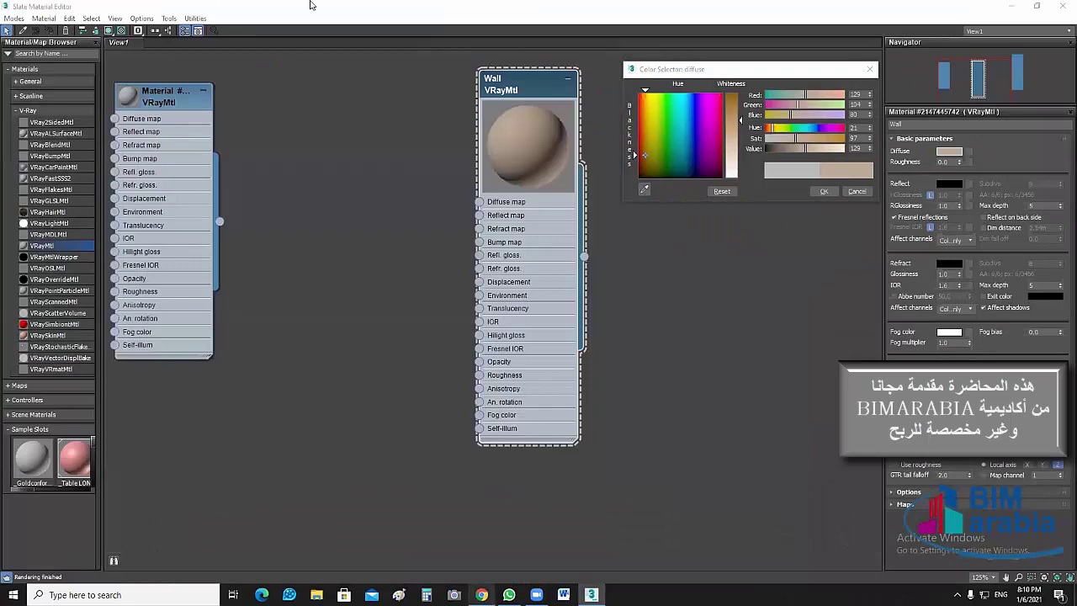
key(alt+Tab)
key(ctrl+t)
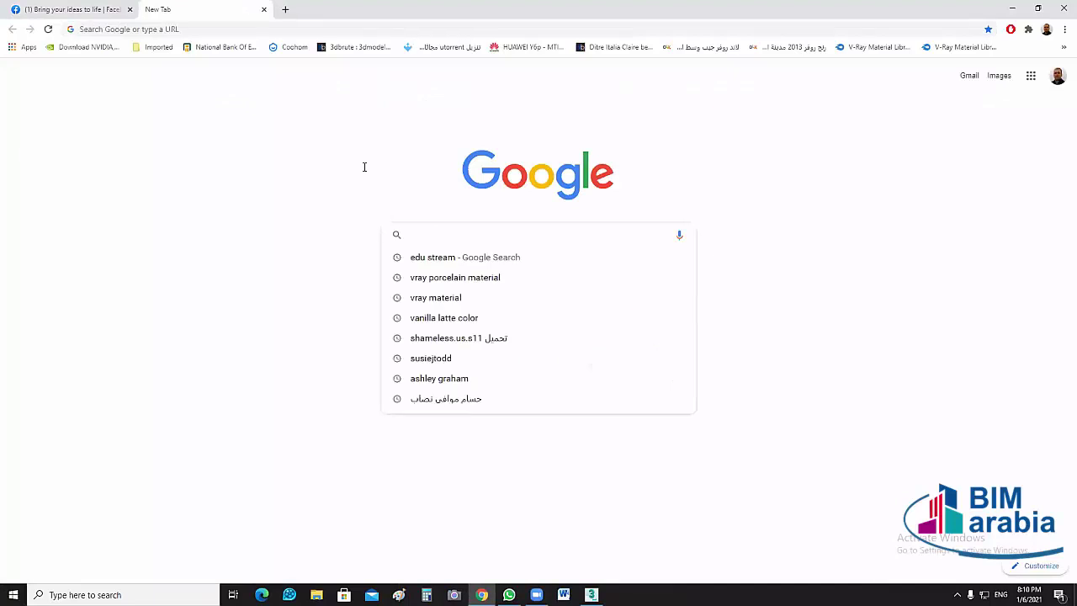
Search Google for 'vanilla latte color', then return to Wall's diffuse colour picker
text(vi)
key(BackSpace)
text(a)
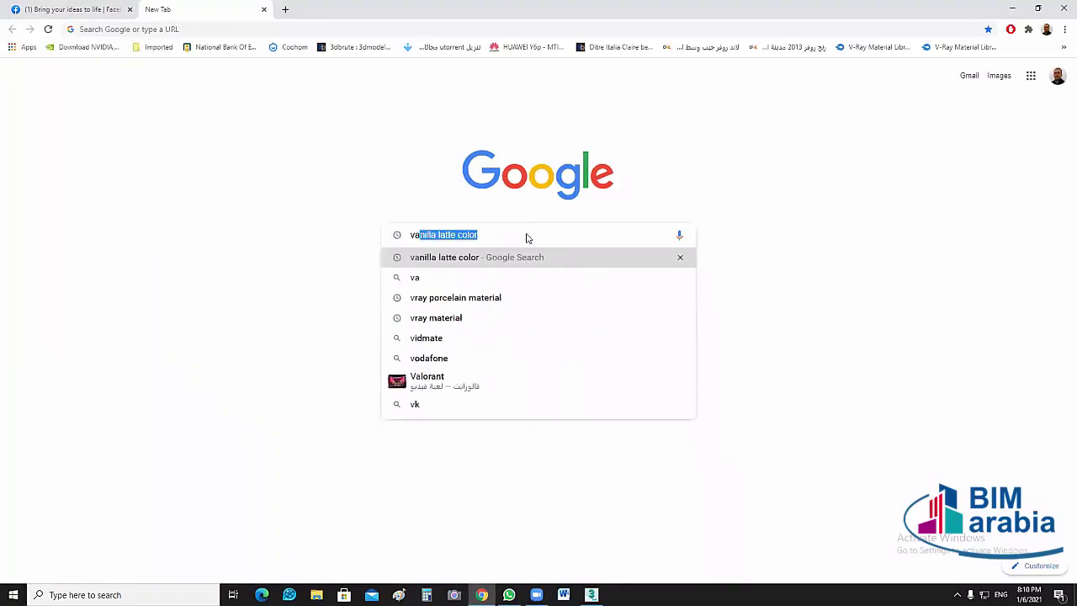
text(nilla)
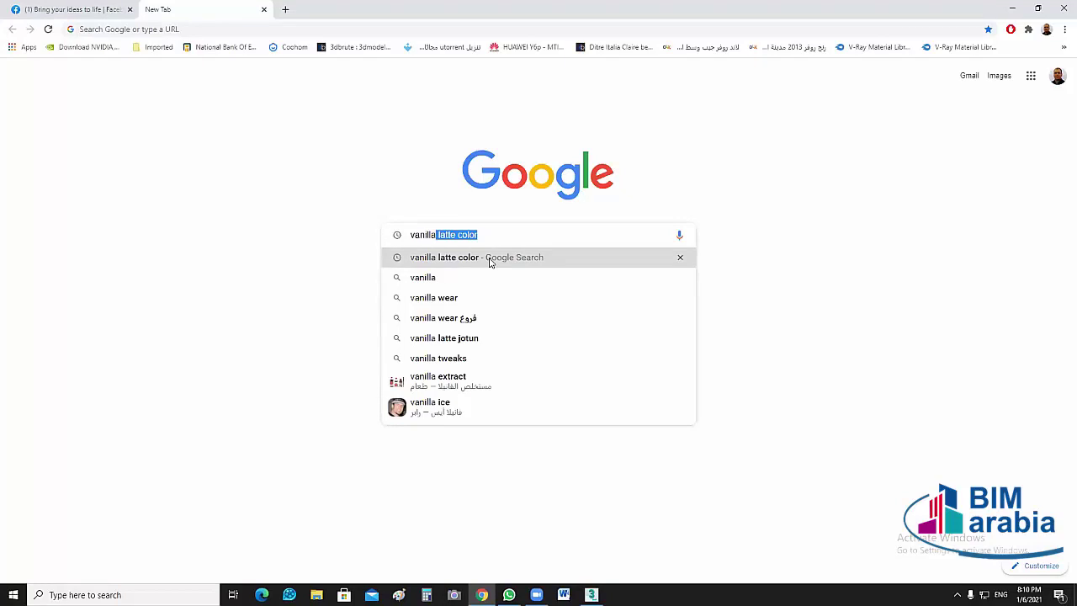
click(491, 262)
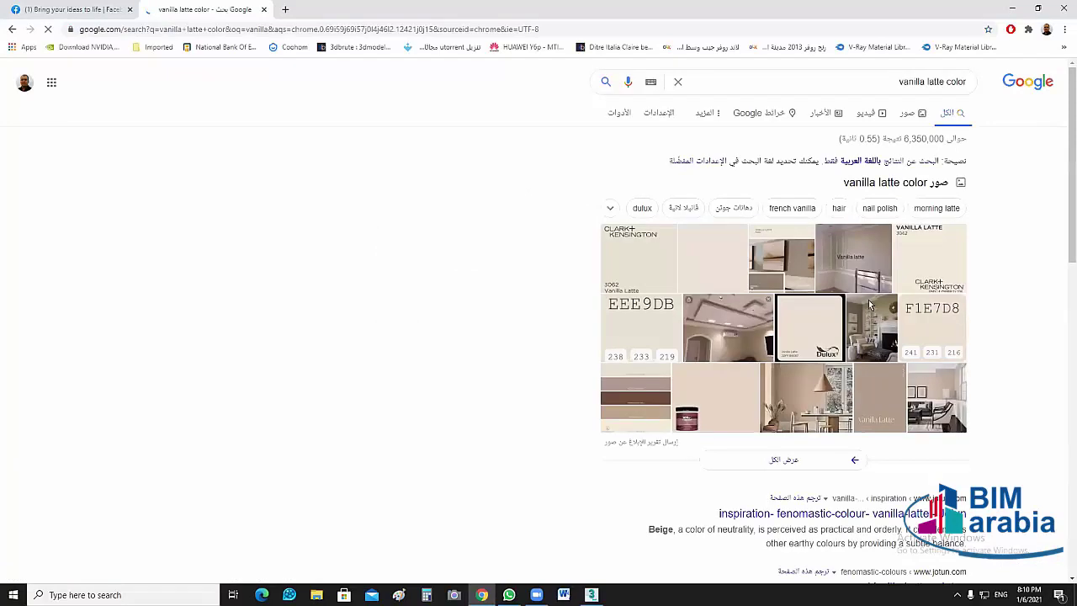
key(alt+Tab)
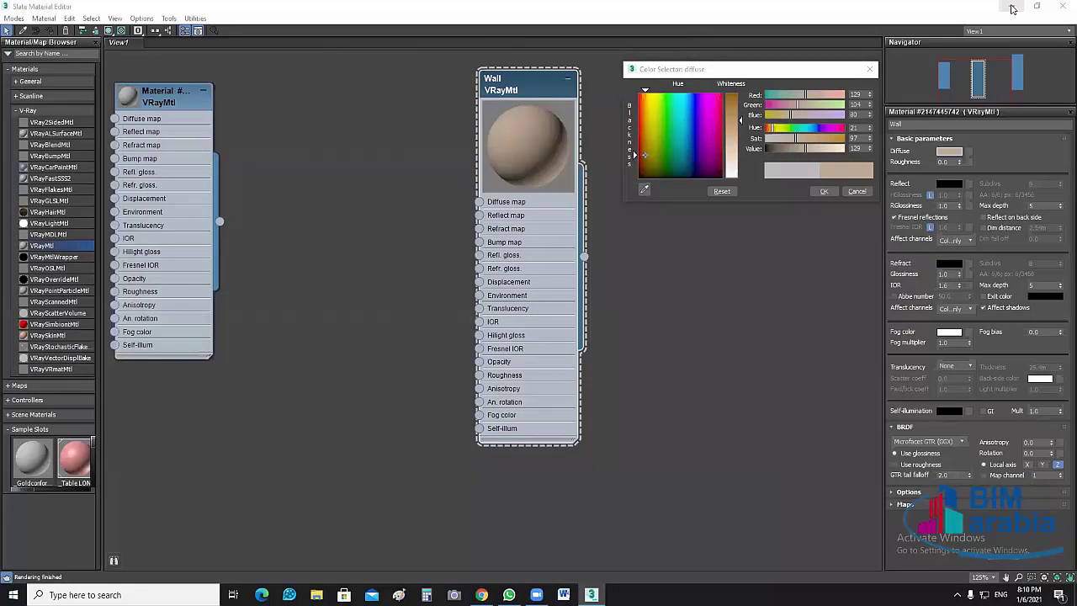
Move the colour picker aside, restore the Slate editor to a window, and go back to Chrome's results
click(1012, 9)
drag(769, 73, 752, 109)
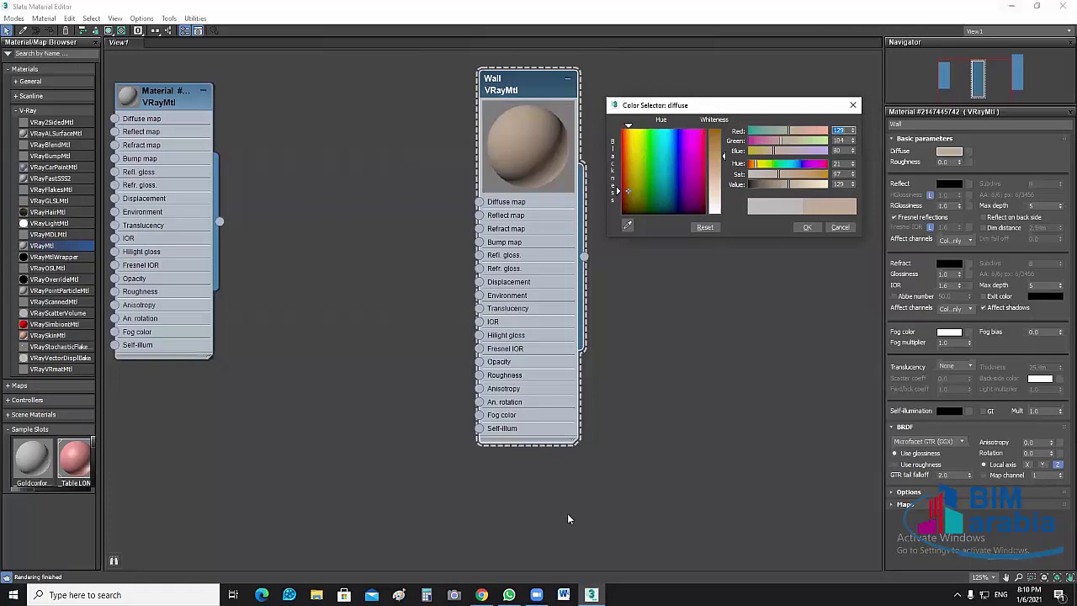
key(m)
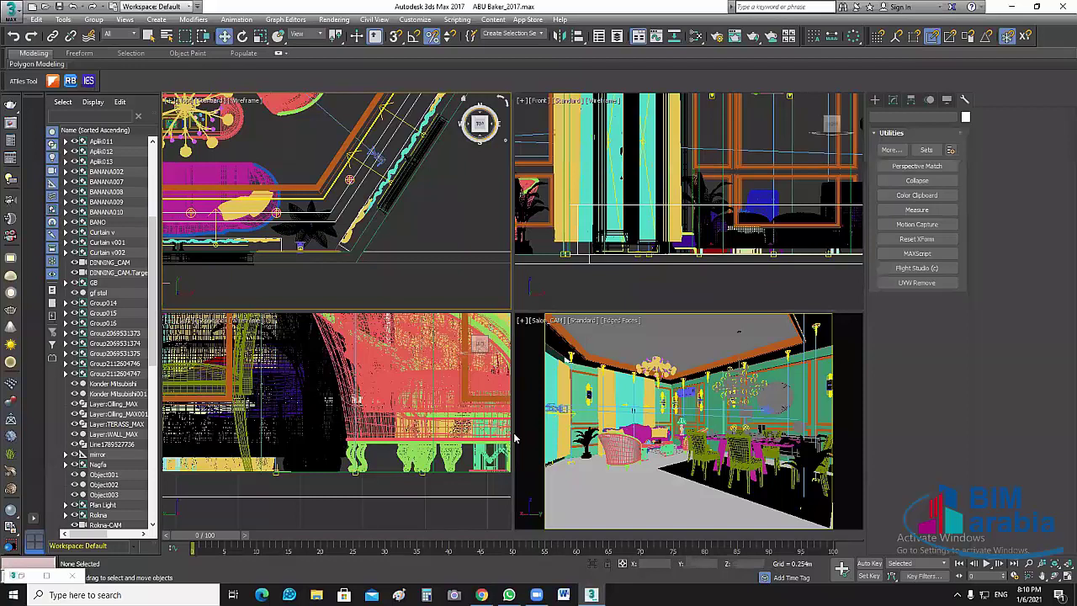
key(m)
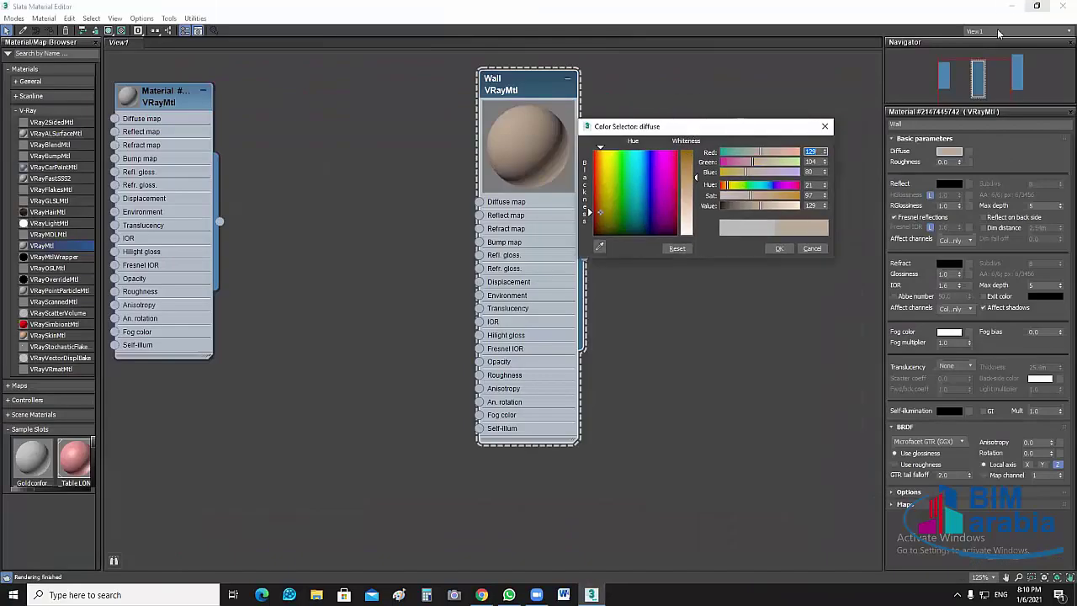
click(1035, 7)
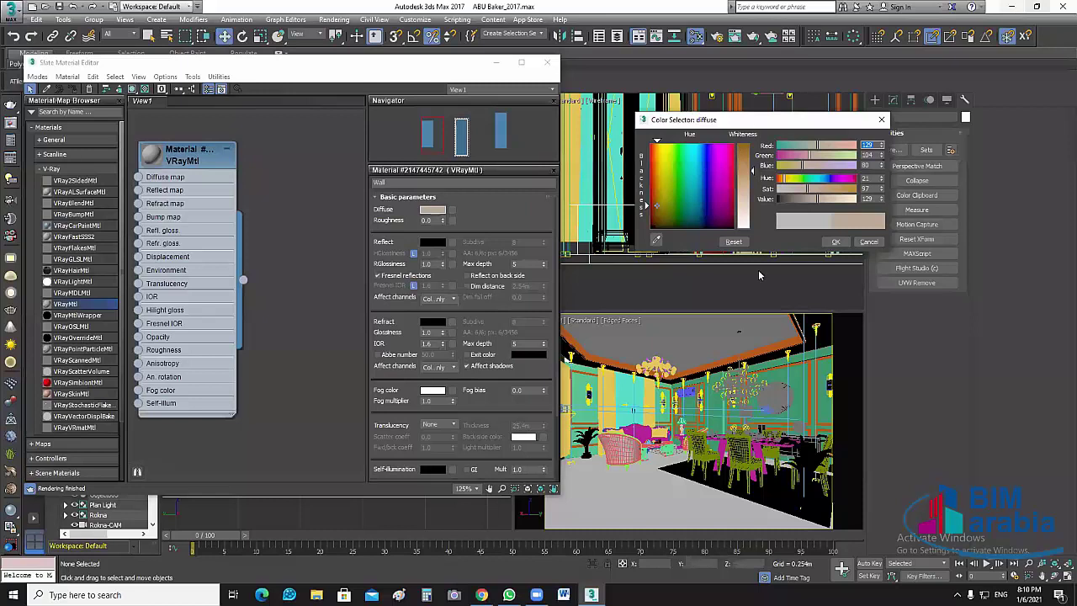
click(592, 594)
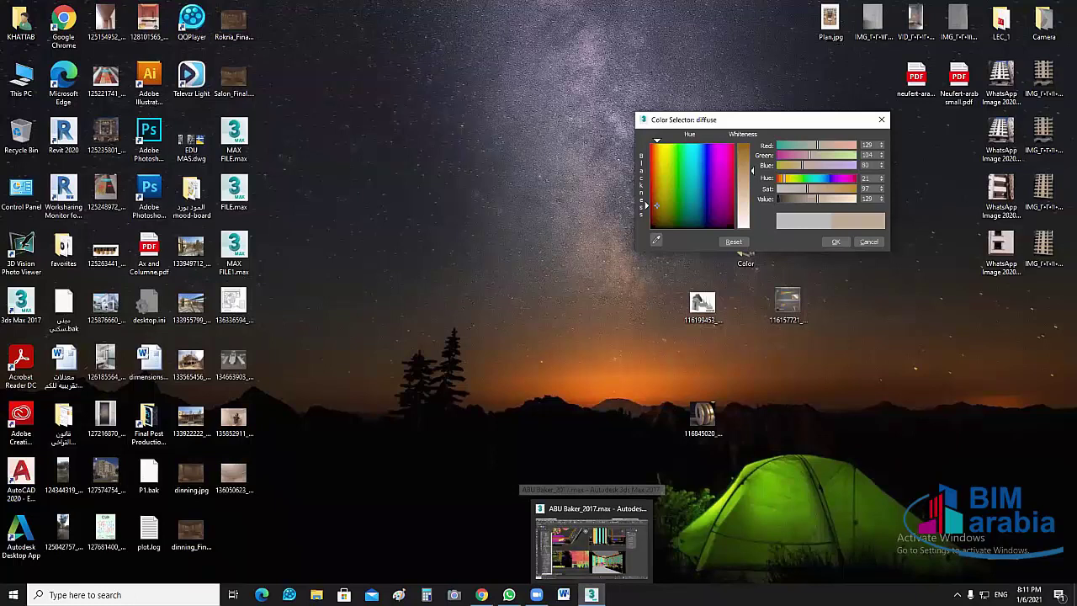
click(346, 528)
key(alt+Tab)
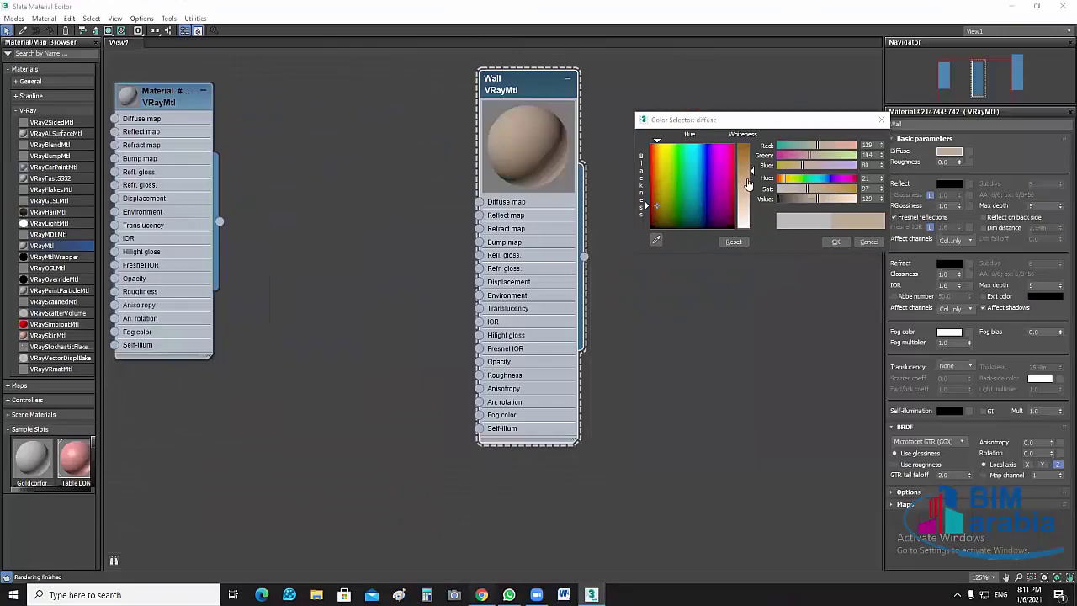
key(alt+Tab)
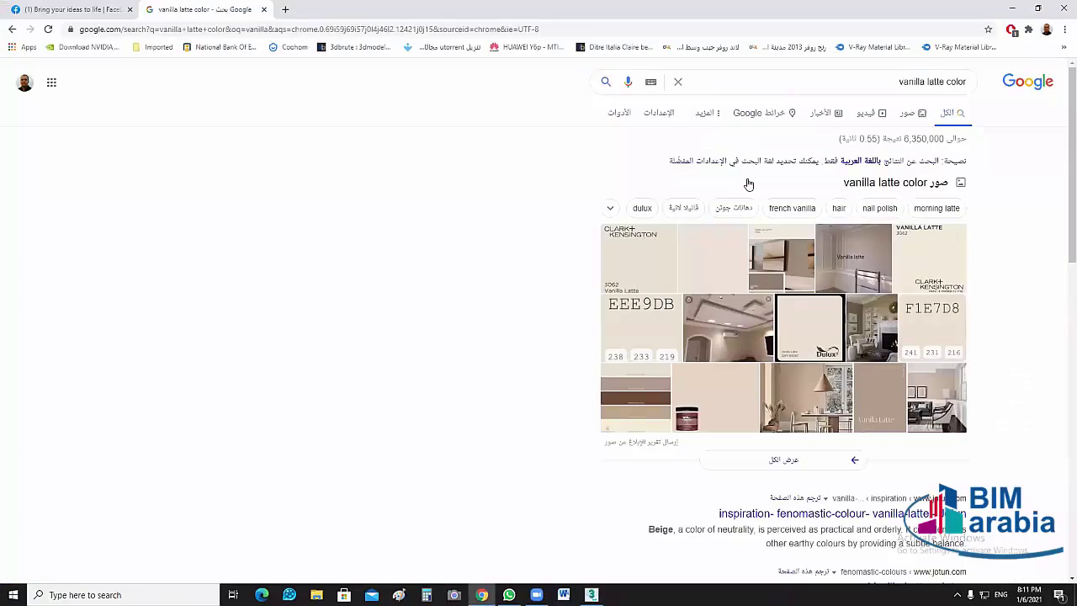
Open the F1E7D8 vanilla latte swatch image and shrink Chrome to sit over 3ds Max
click(911, 114)
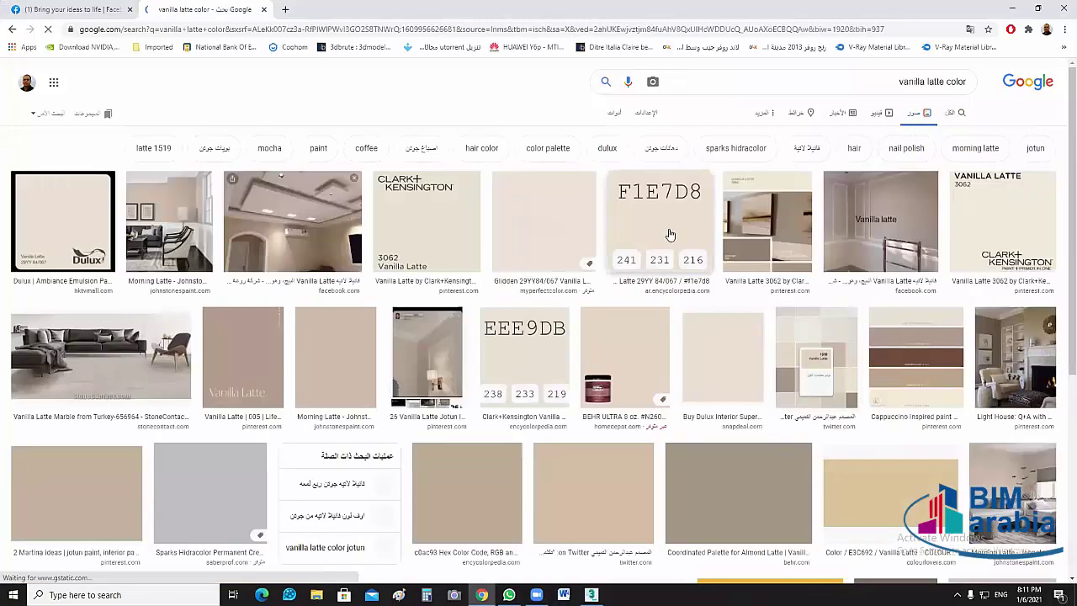
click(673, 220)
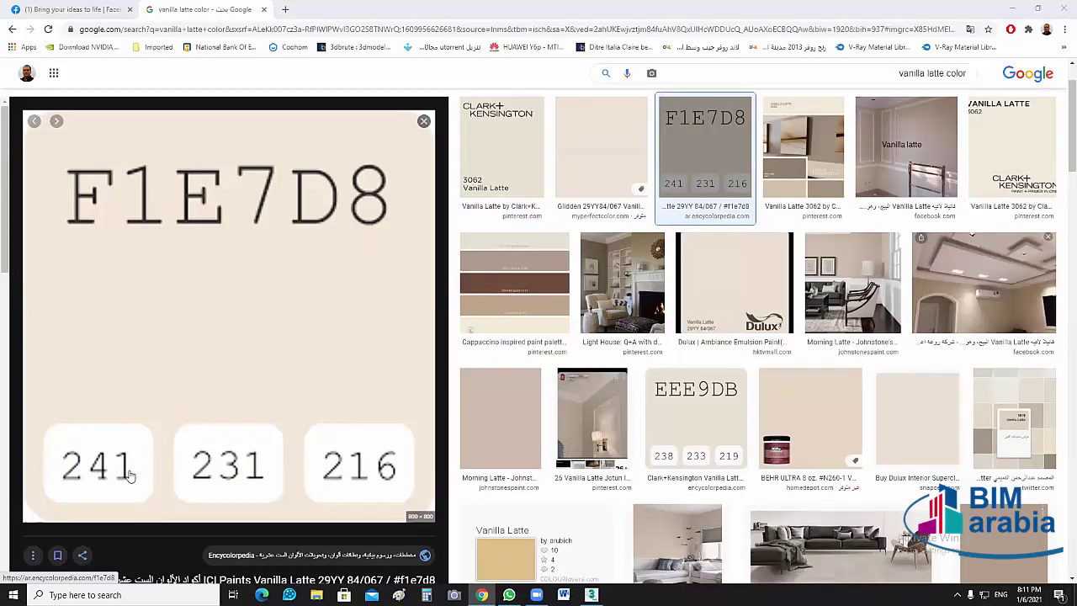
scroll(195, 454, down, 2)
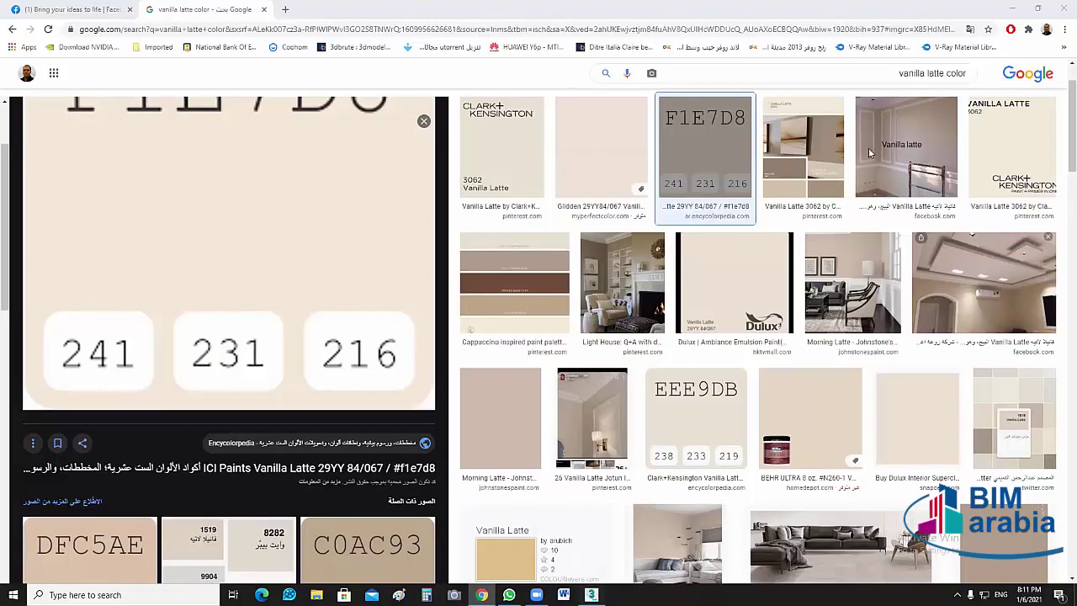
click(1011, 9)
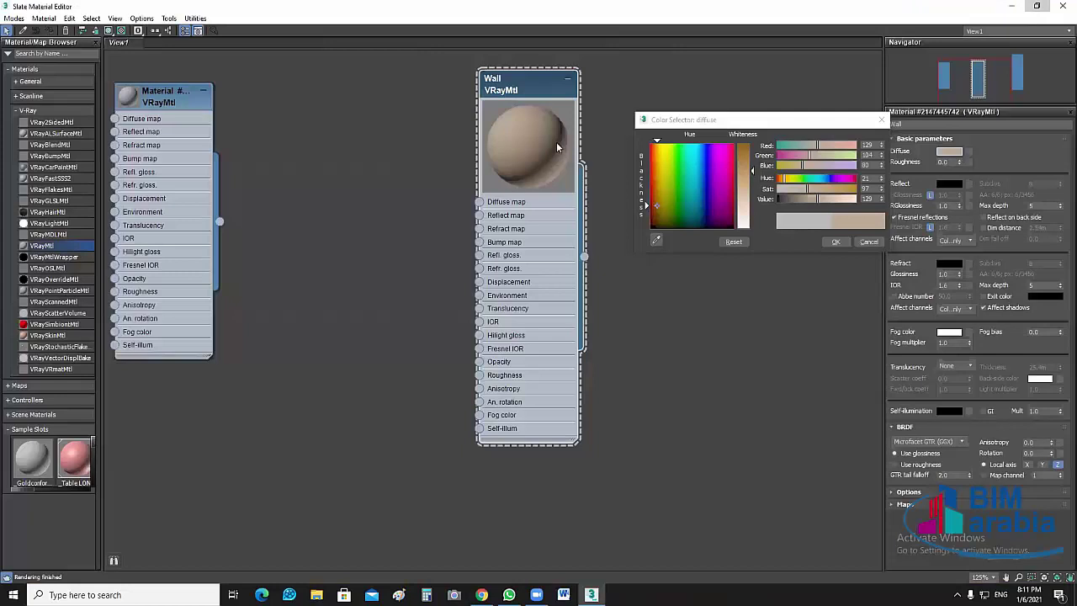
key(super+Down)
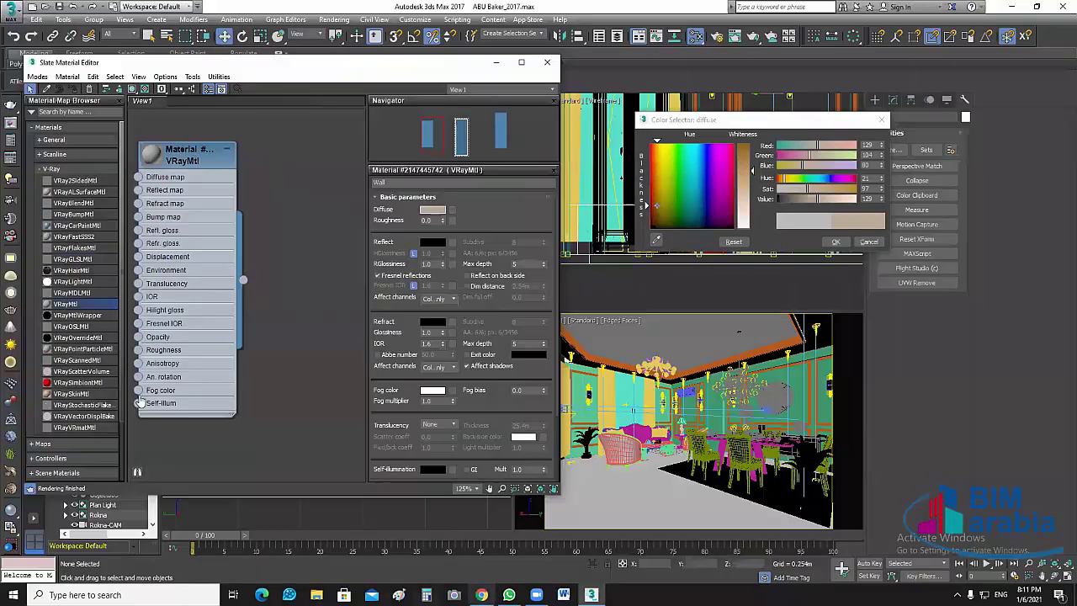
key(alt+Tab)
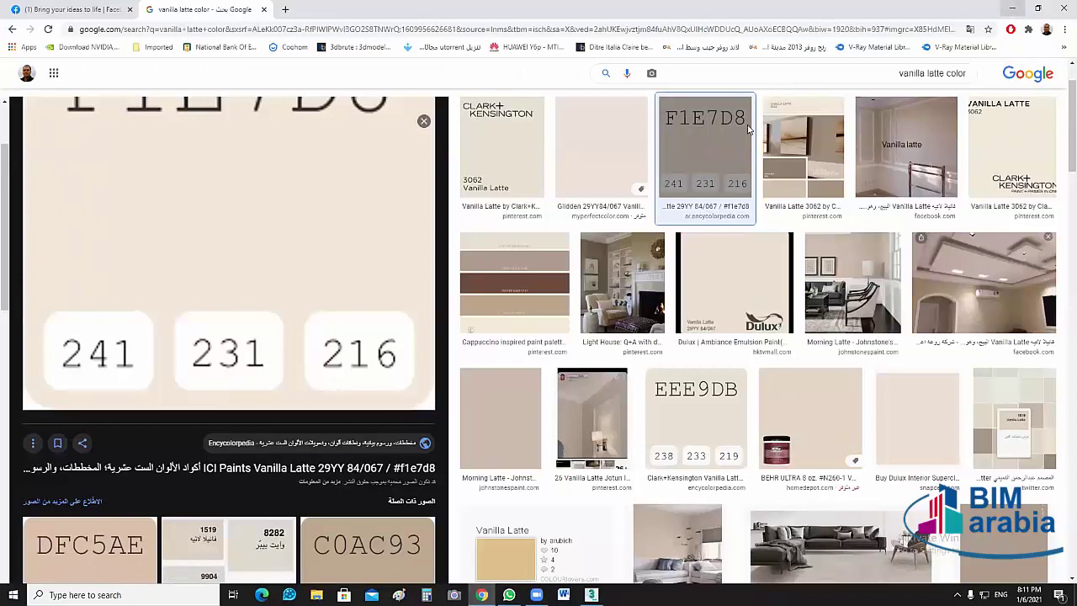
mouse_move(806, 11)
mouse_down()
mouse_move(806, 44)
mouse_move(688, 375)
mouse_up()
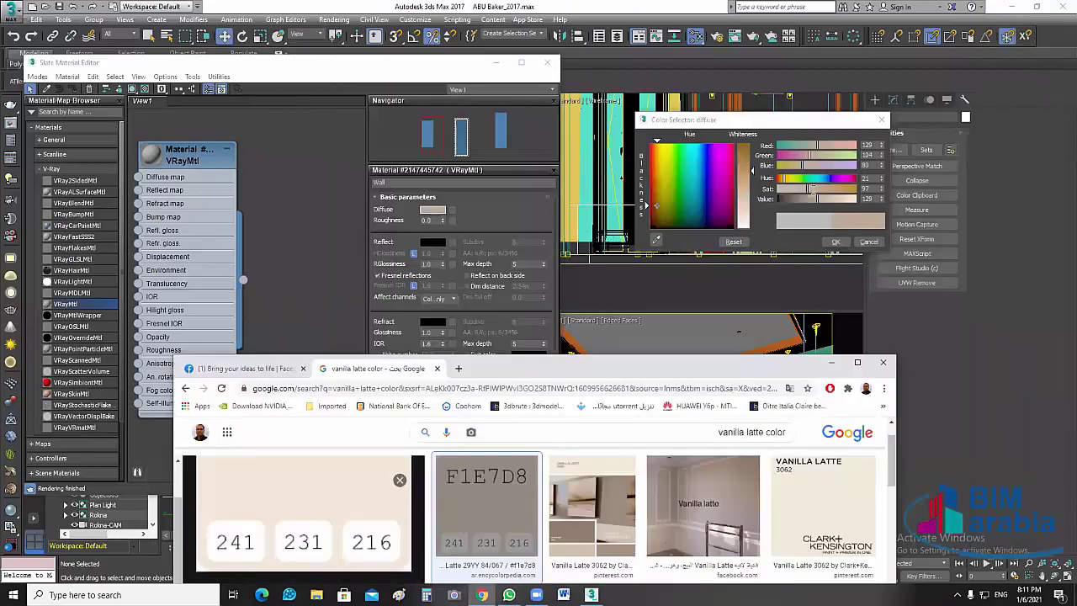
Enter Red 241, Green 231 and Blue 216 in Wall's diffuse Color Selector
click(813, 189)
double_click(870, 145)
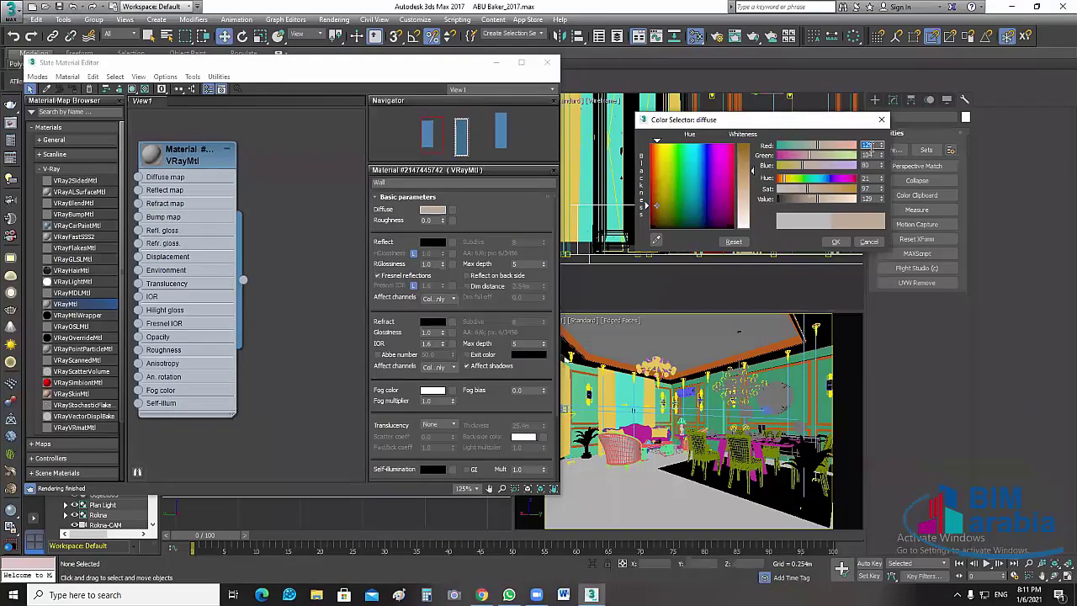
text(241)
key(Tab)
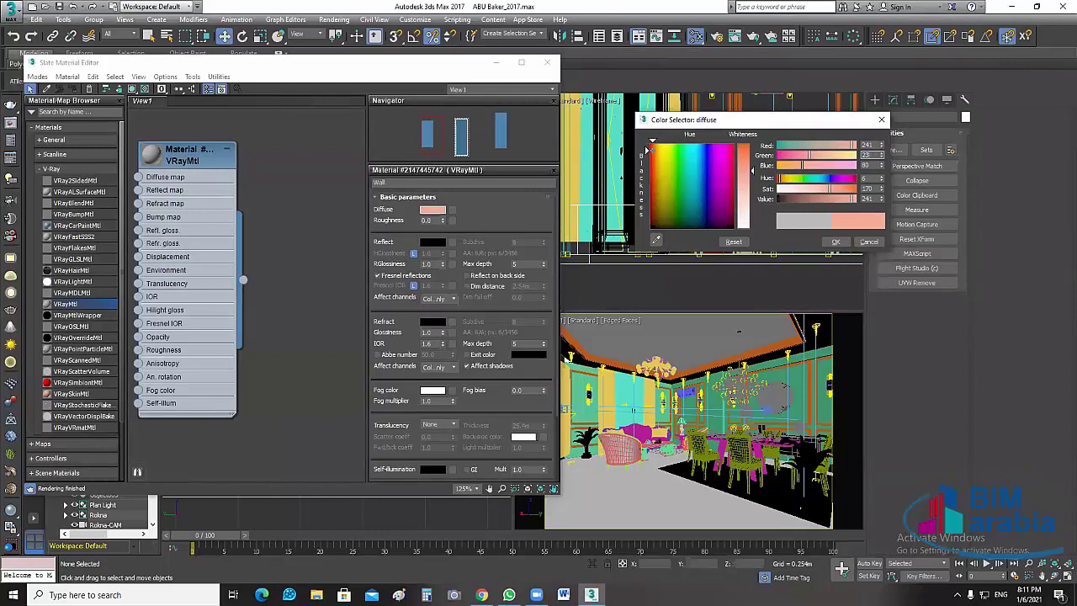
text(21)
text(1)
key(Return)
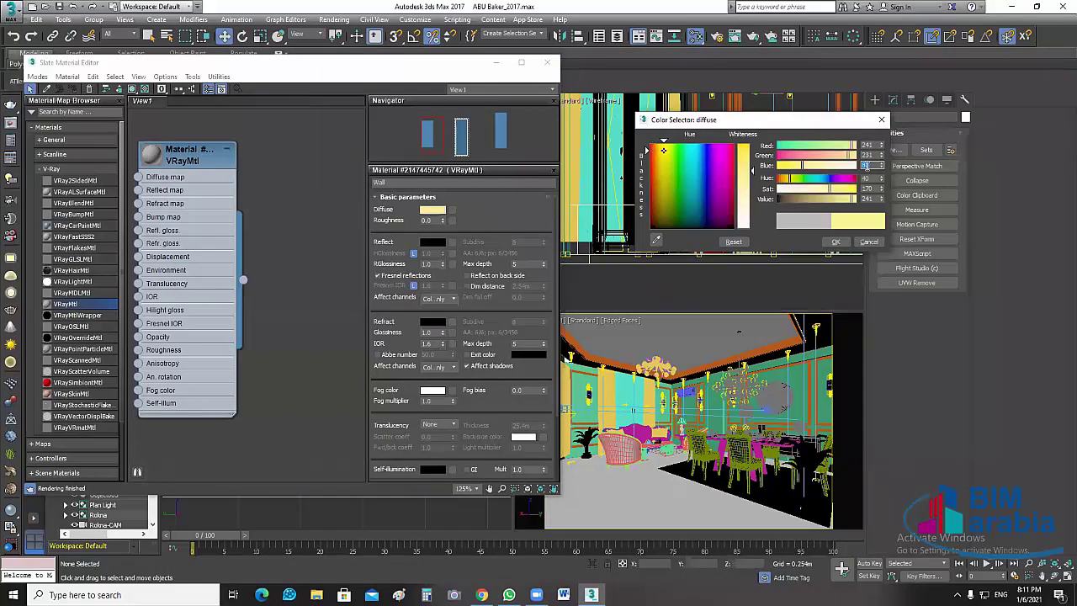
text(6)
key(Return)
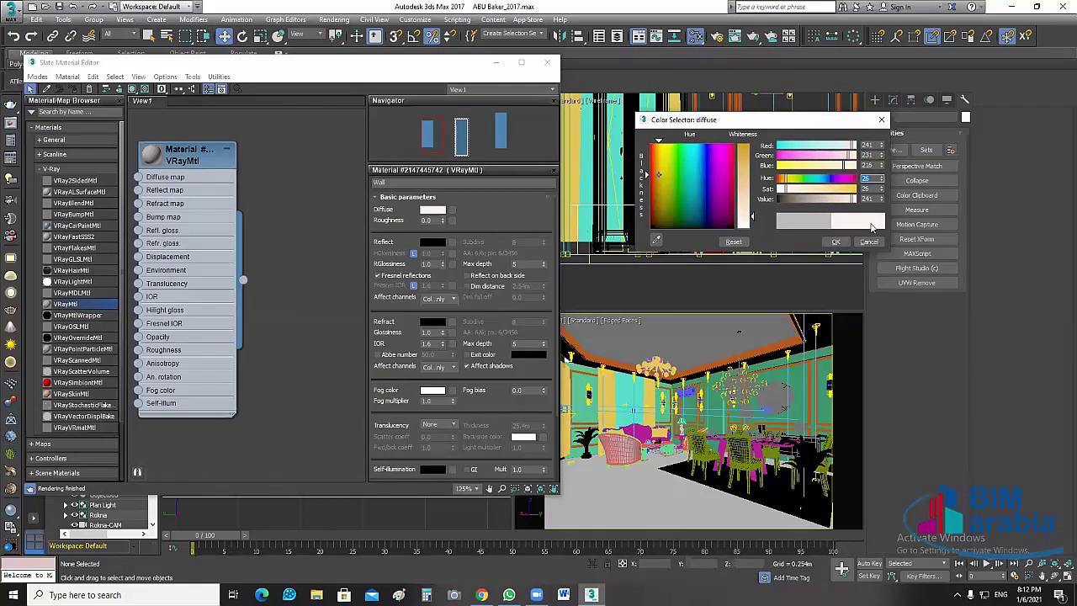
Review the resulting cream diffuse colour, about RGB 241, 231, 215
click(872, 227)
scroll(300, 236, down, 2)
scroll(299, 237, up, 1)
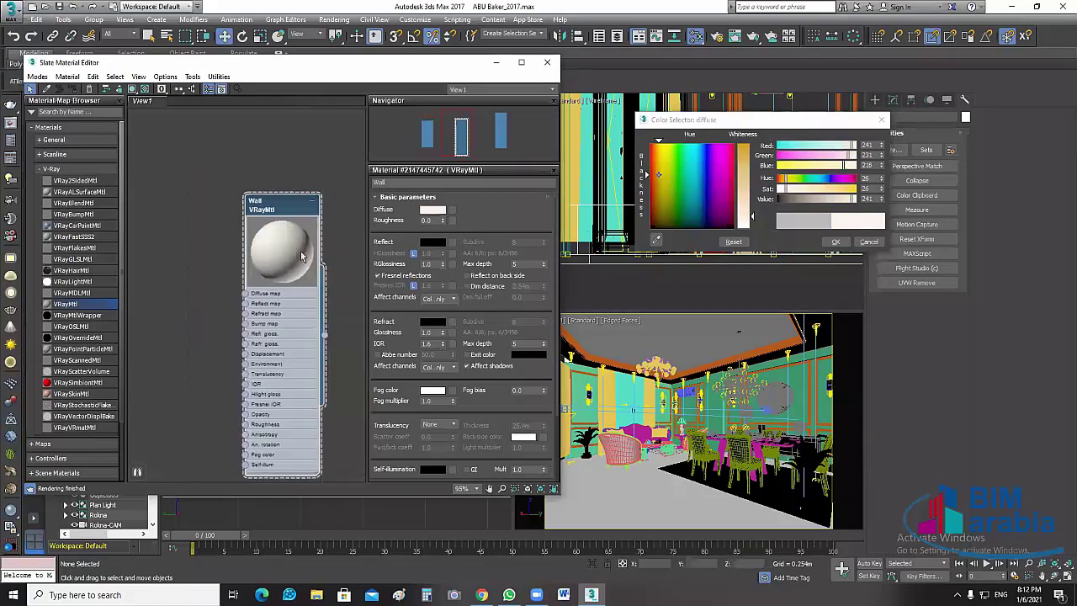
scroll(300, 251, up, 1)
scroll(302, 260, up, 1)
scroll(301, 260, up, 1)
scroll(302, 260, up, 1)
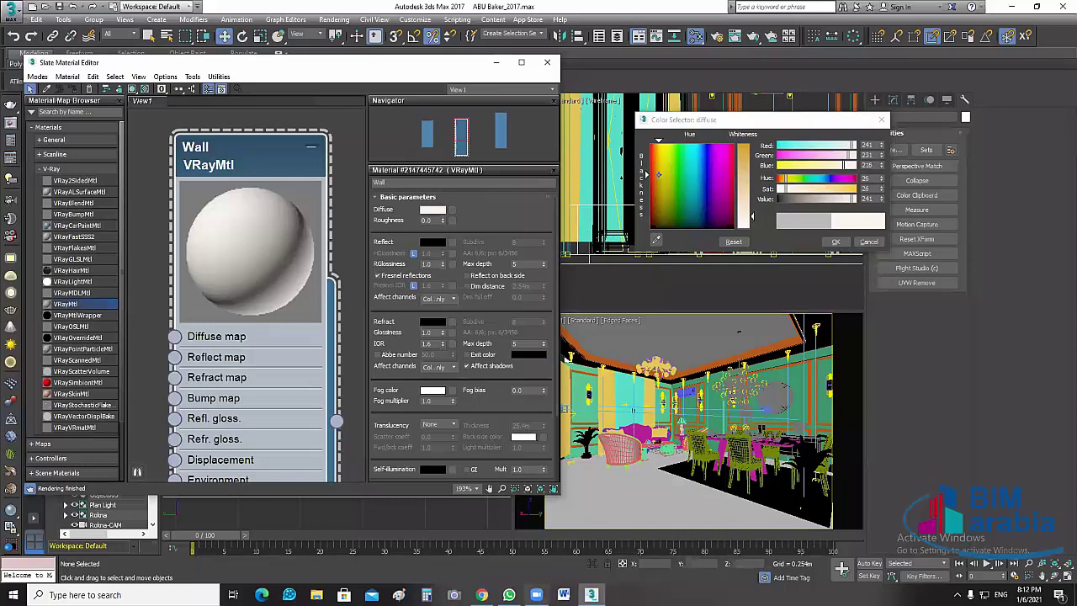
mouse_move(481, 595)
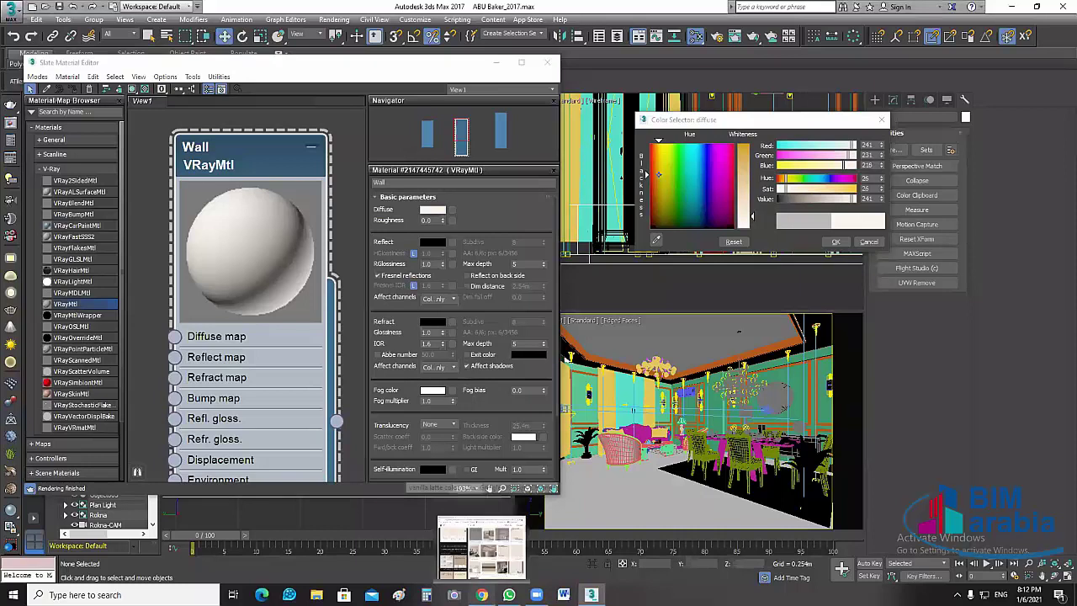
Scroll through the vanilla latte swatches such as F1E7D8, then return to the diffuse picker
click(480, 549)
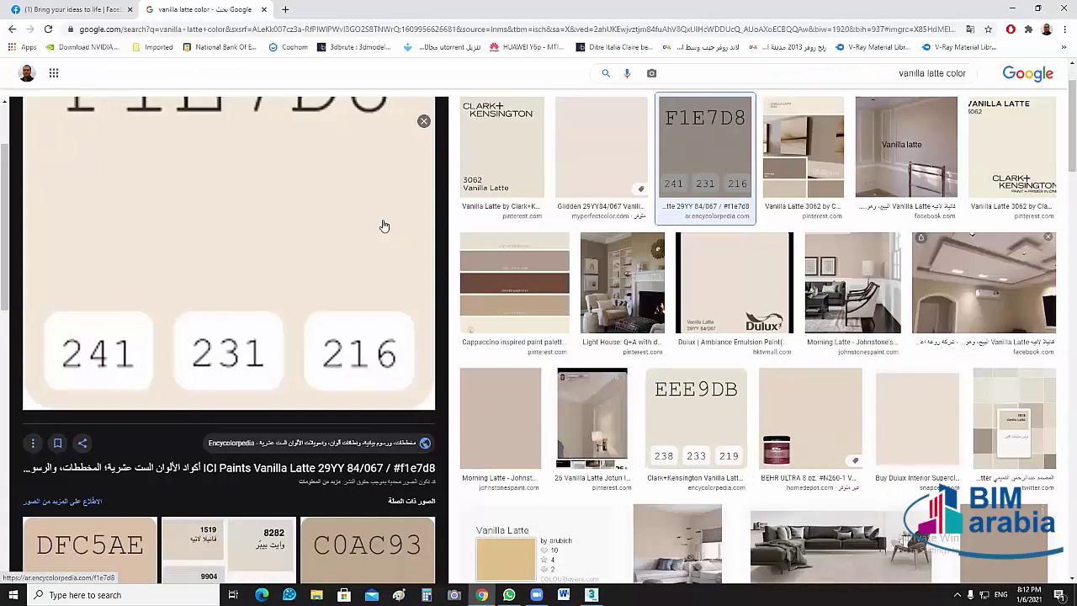
scroll(285, 282, up, 2)
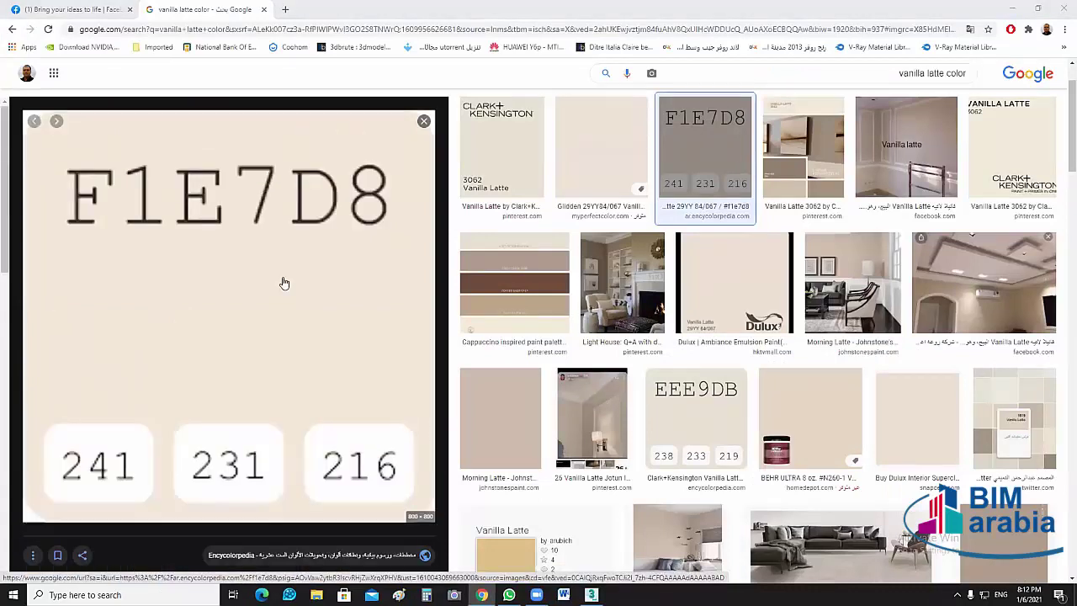
scroll(371, 343, down, 5)
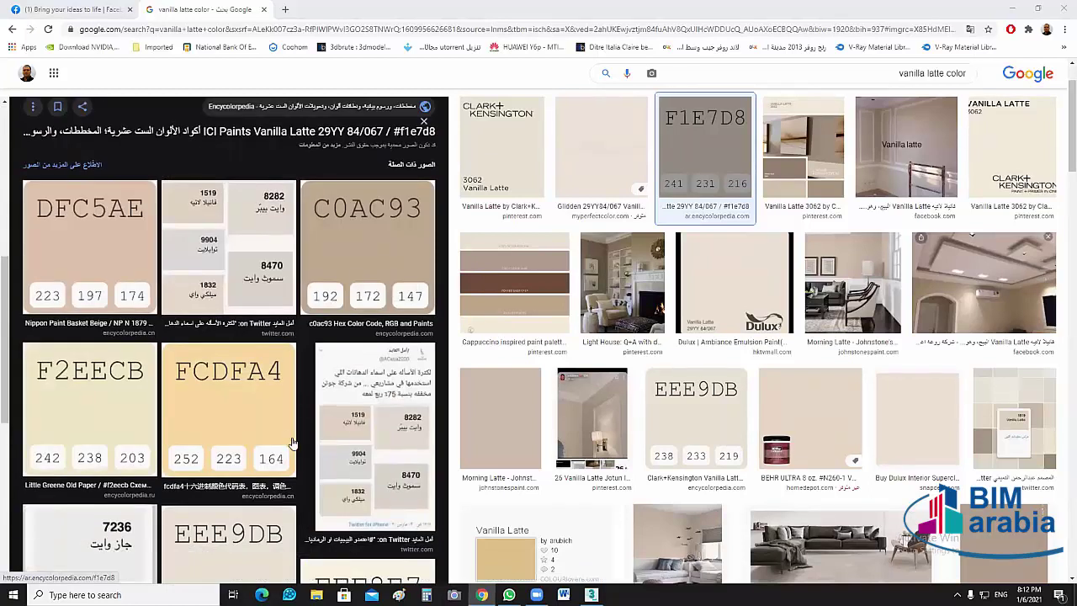
scroll(332, 488, down, 3)
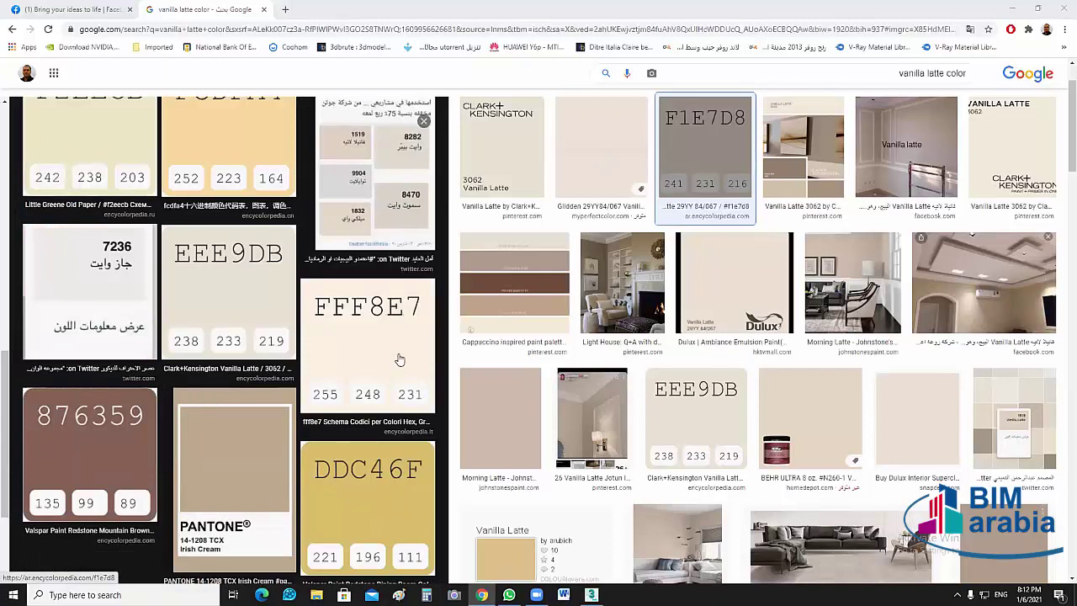
scroll(400, 360, down, 3)
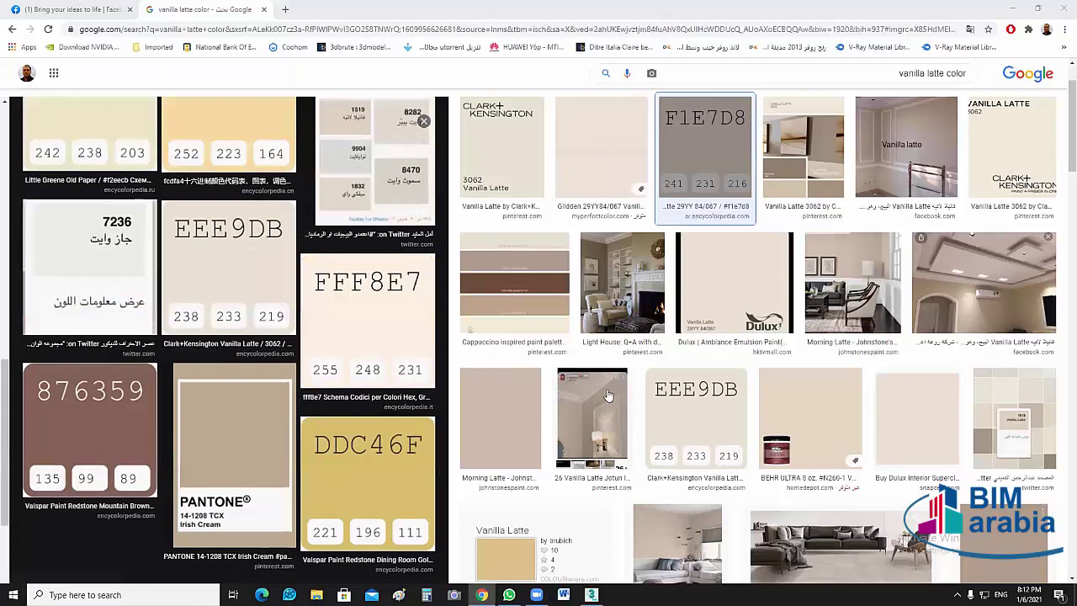
scroll(825, 252, up, 2)
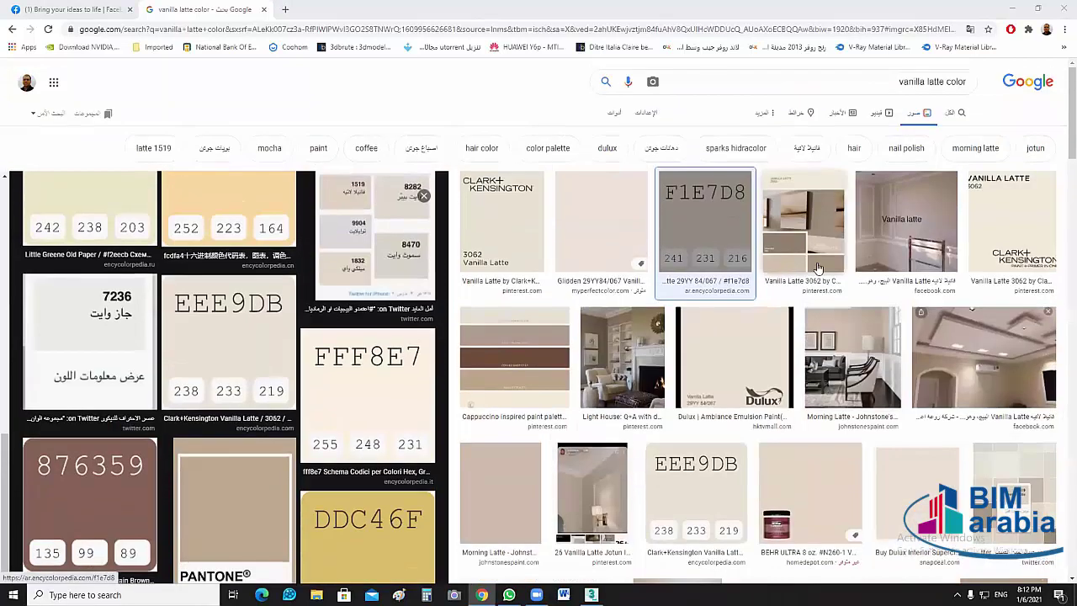
scroll(896, 441, down, 3)
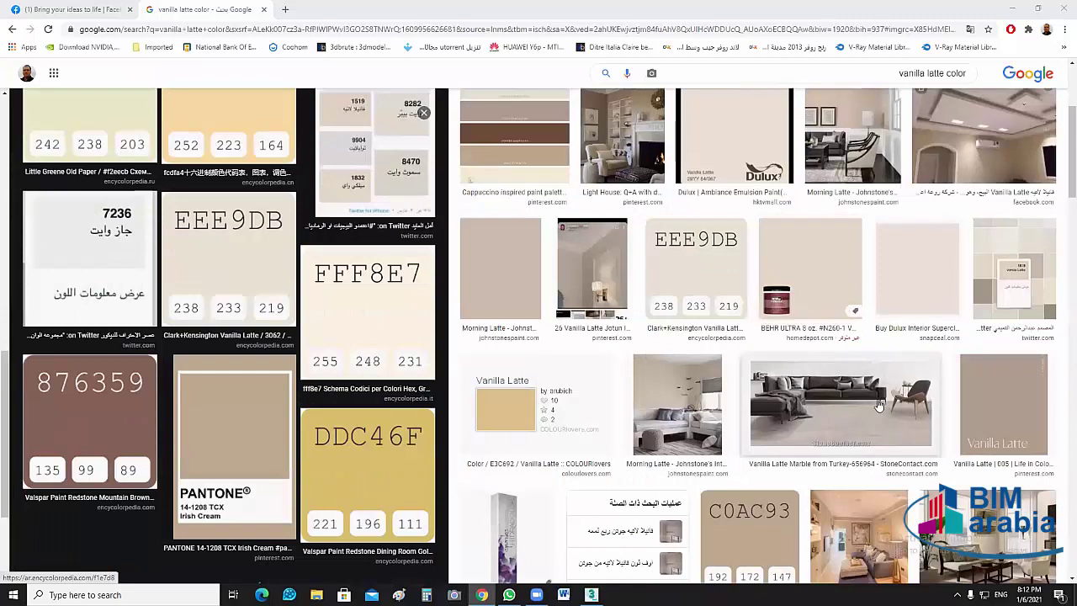
scroll(850, 402, down, 2)
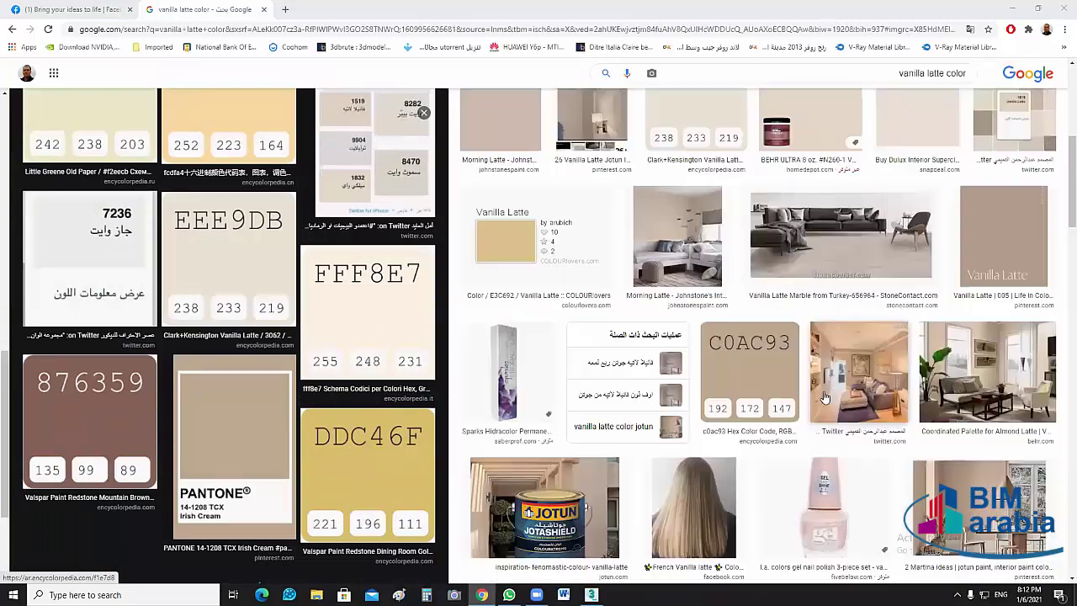
scroll(824, 397, down, 3)
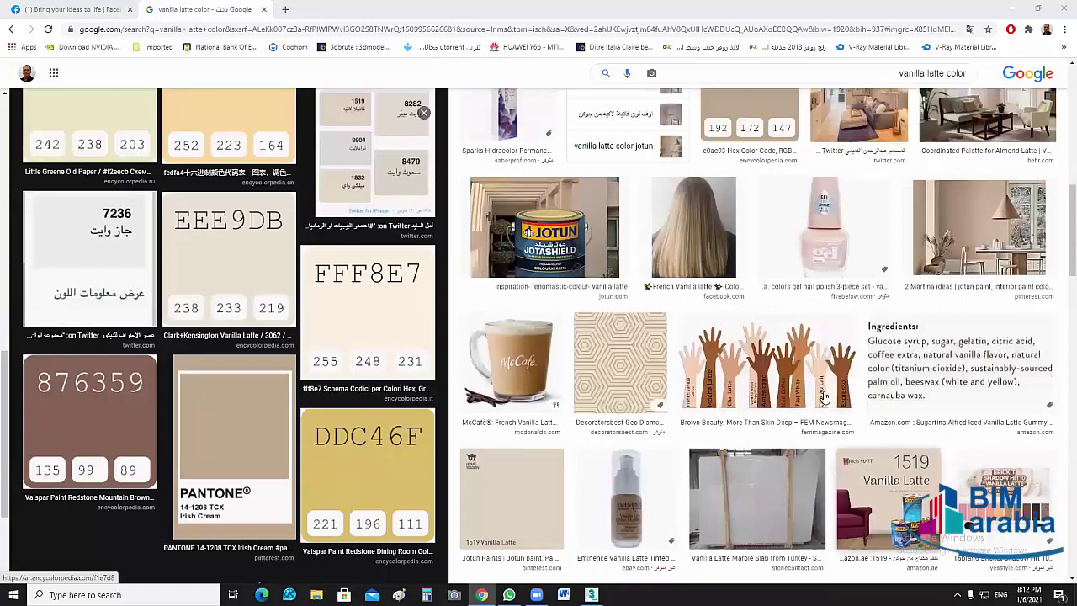
scroll(825, 399, up, 1)
scroll(447, 273, up, 4)
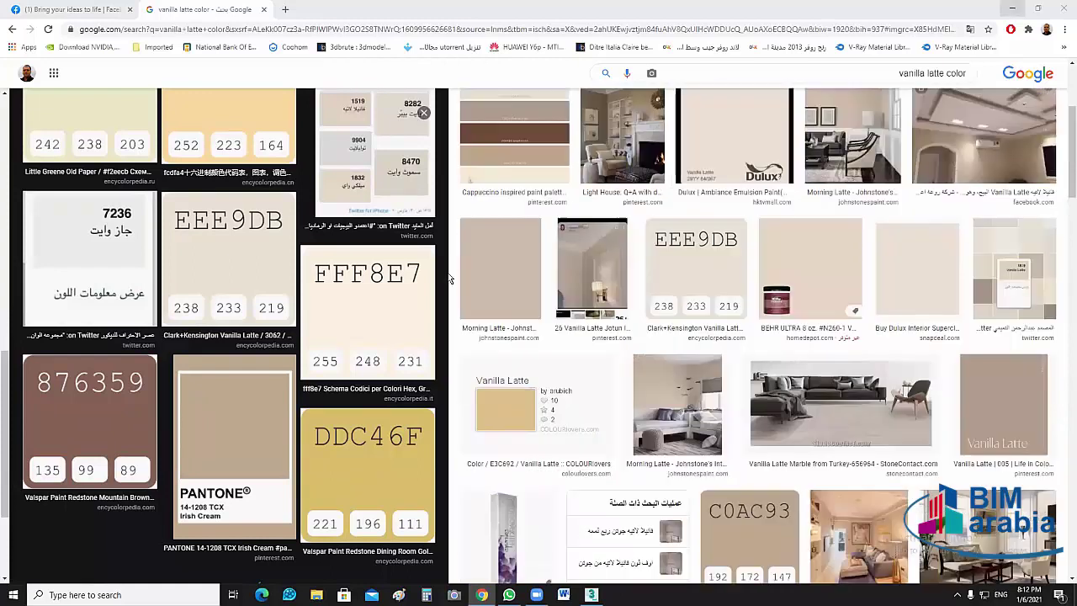
key(alt+Tab)
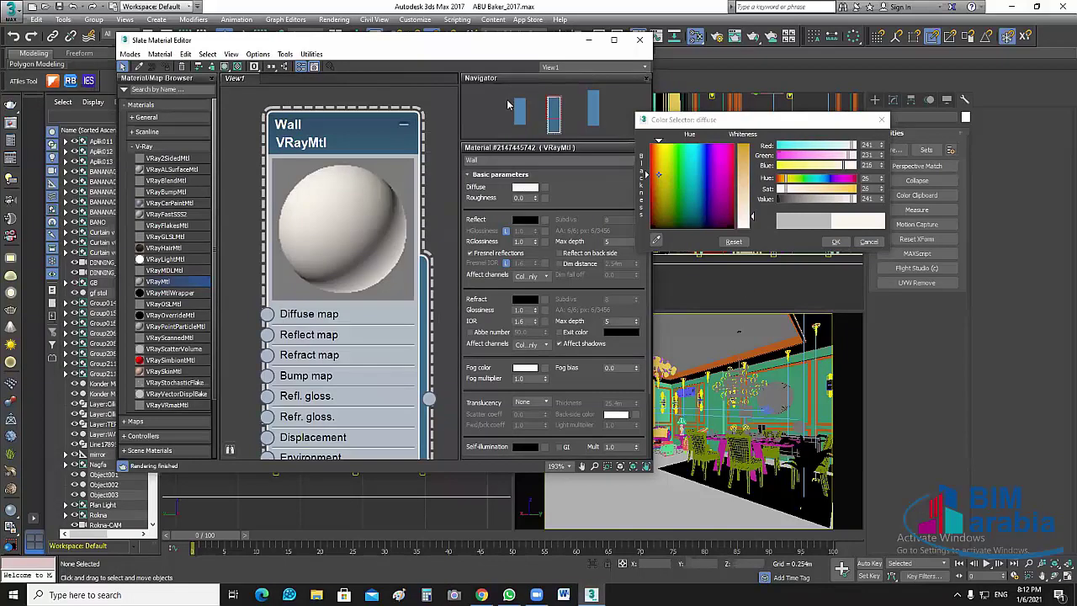
Sample the photo's wall beige (151, 126, 104) as Wall's diffuse and confirm it
key(super+Down)
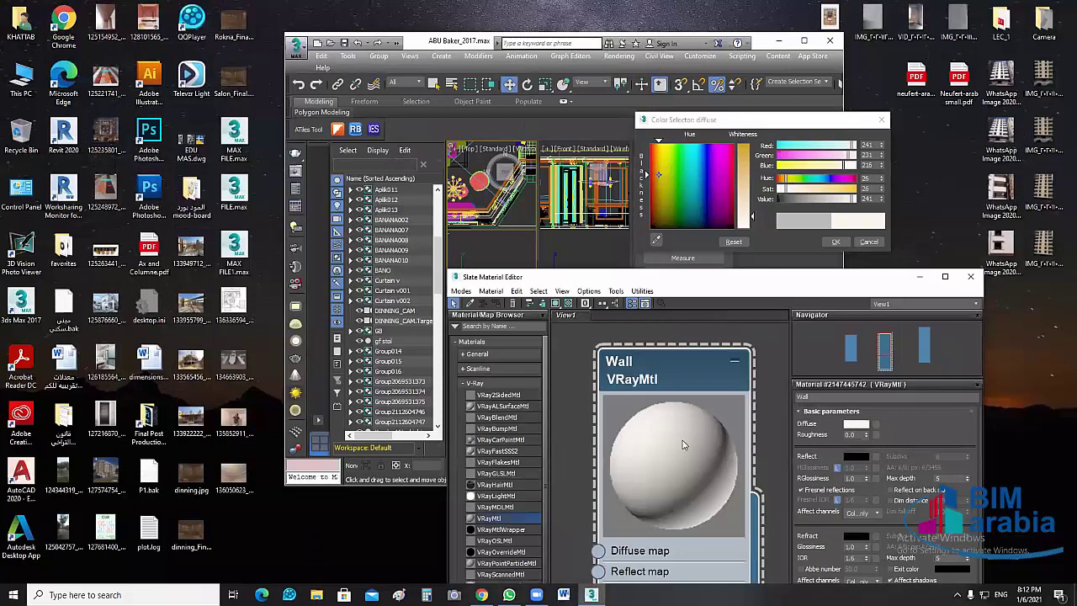
double_click(996, 241)
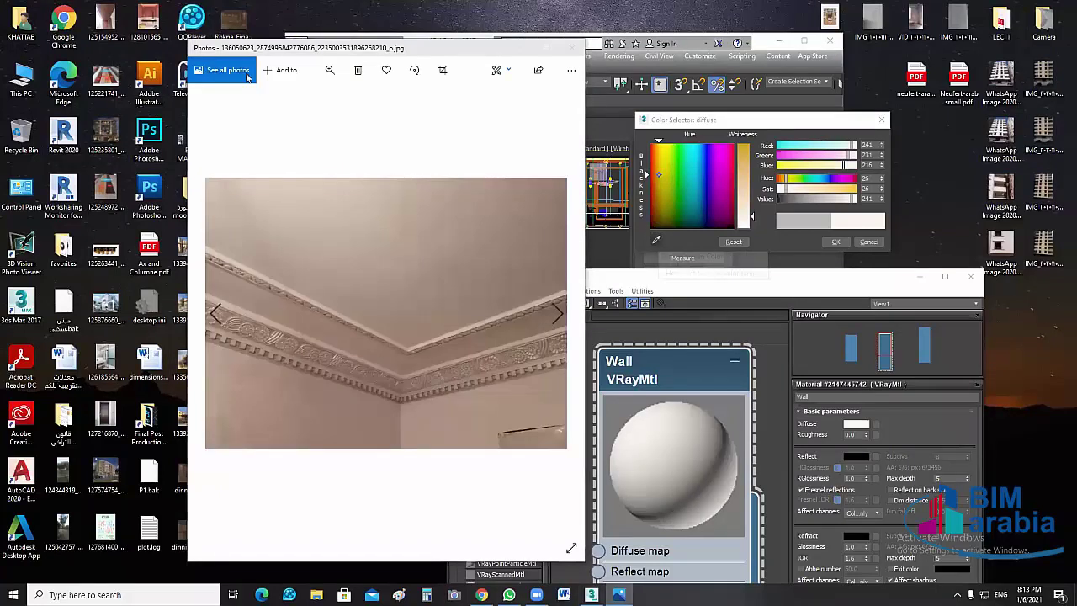
click(248, 77)
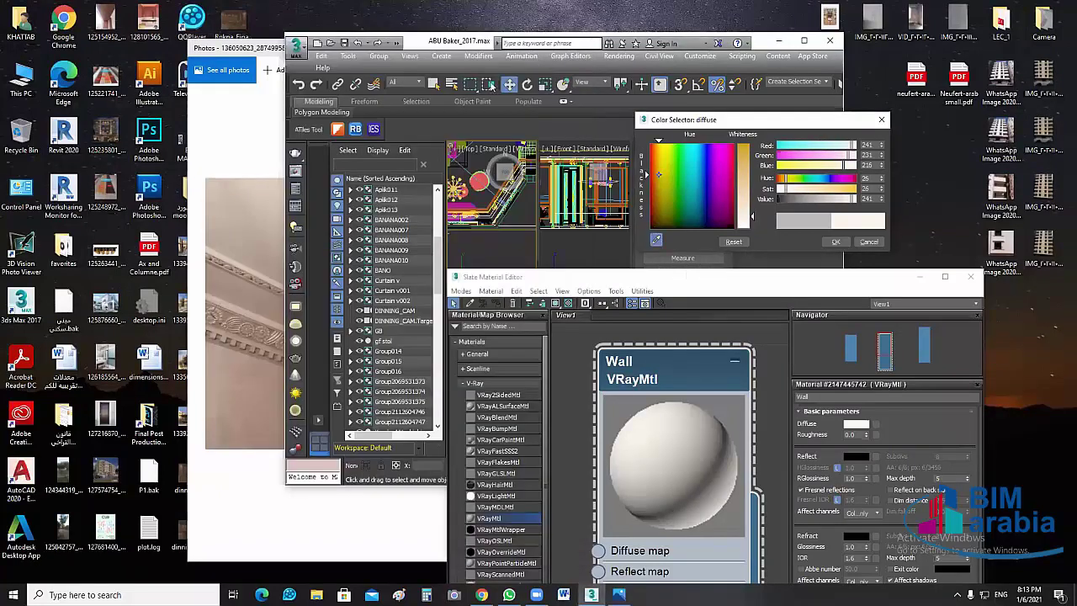
key(alt+Tab)
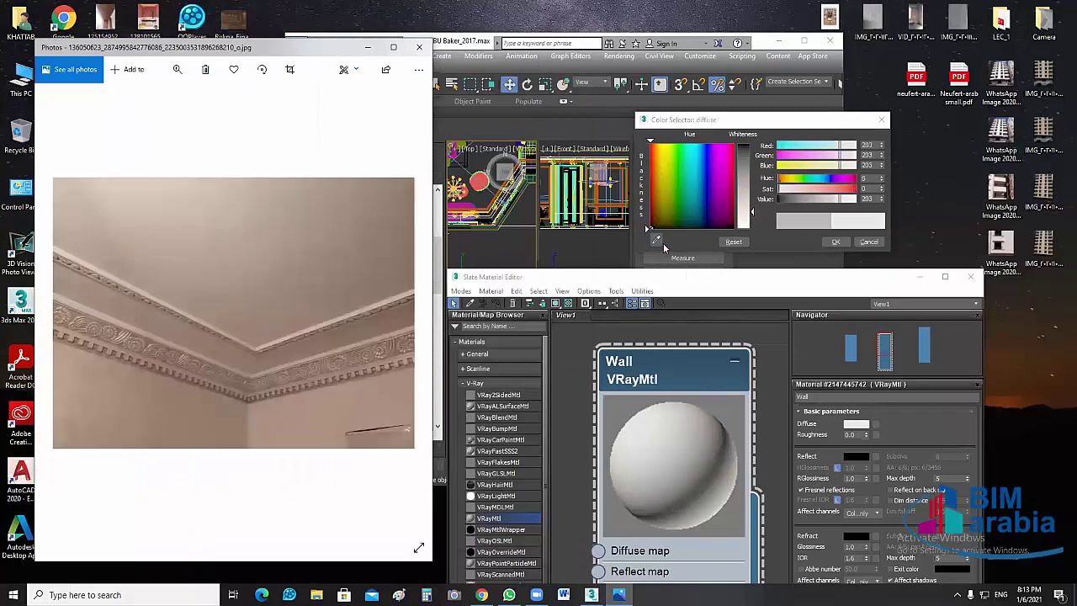
click(657, 239)
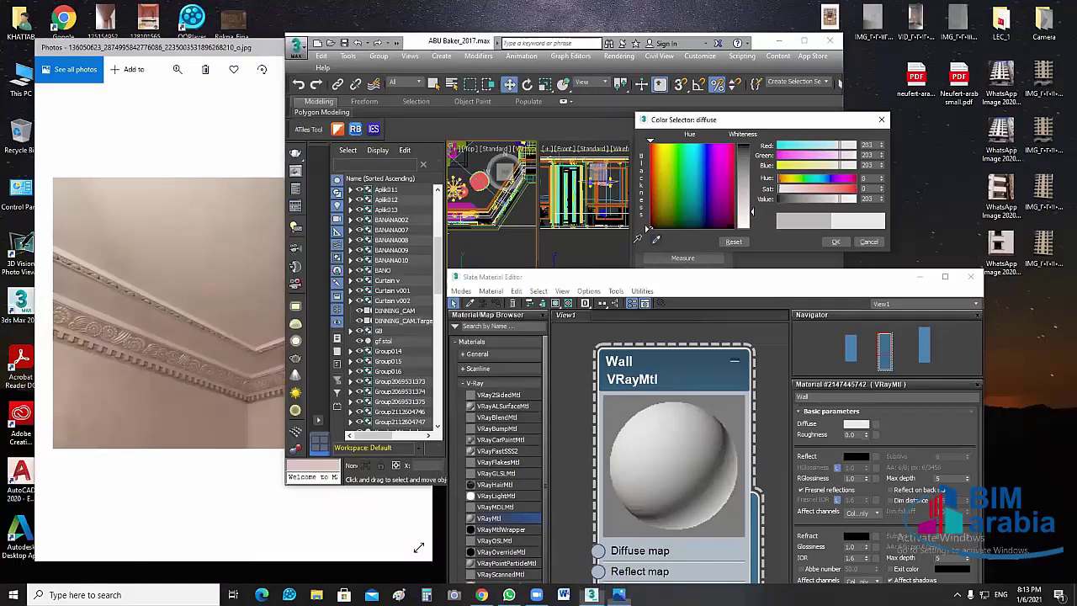
click(173, 222)
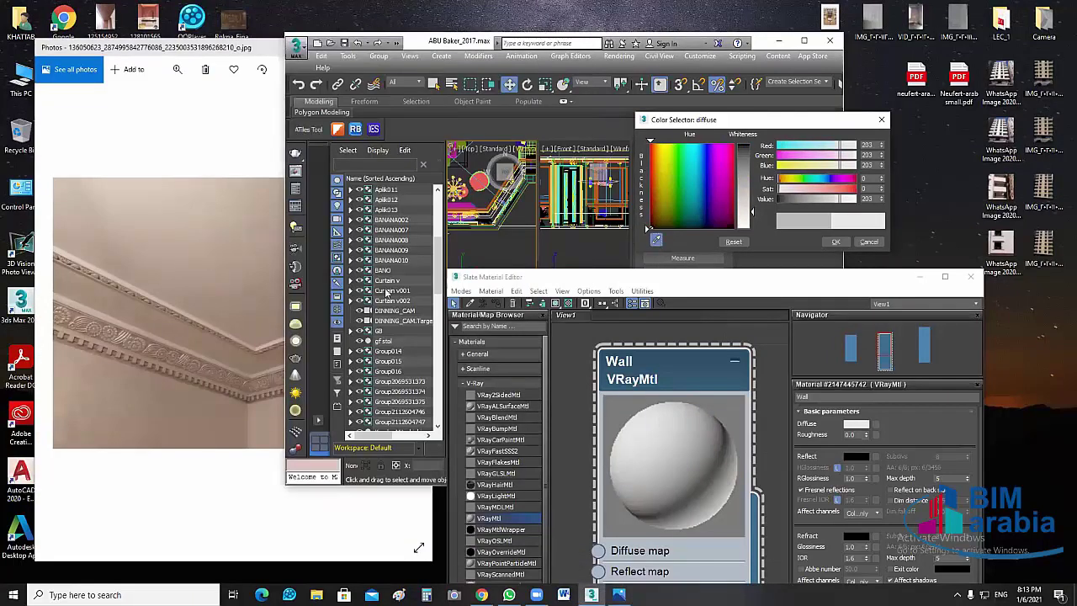
click(854, 225)
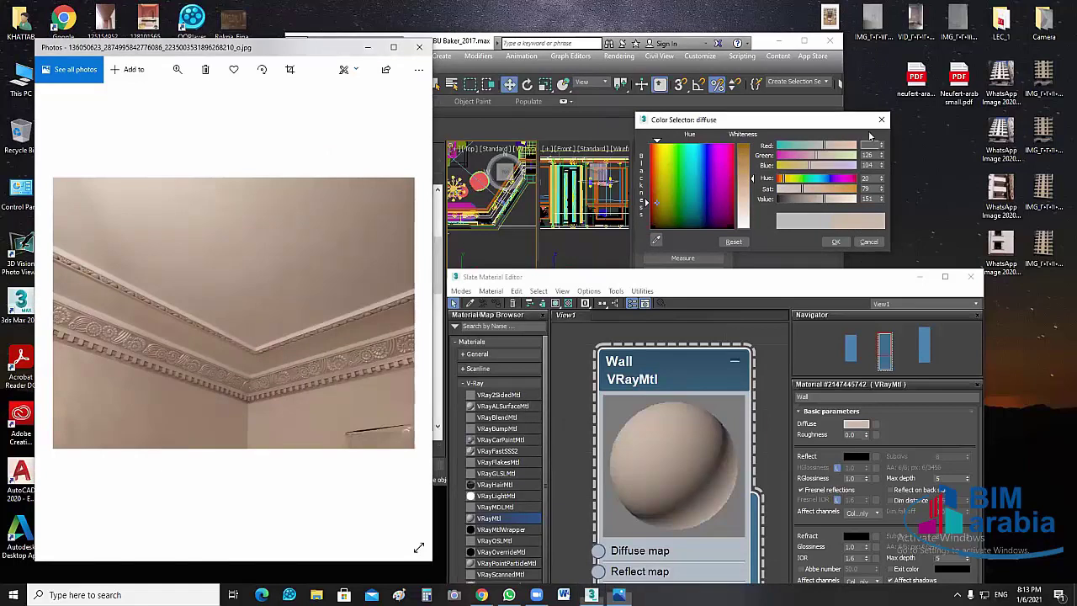
click(837, 249)
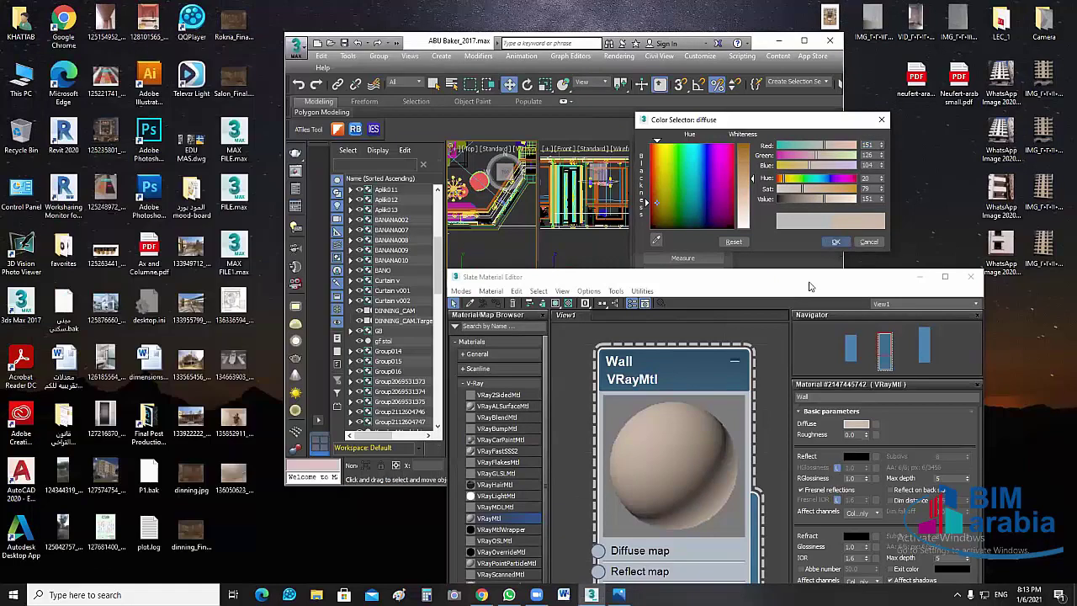
click(836, 243)
double_click(679, 276)
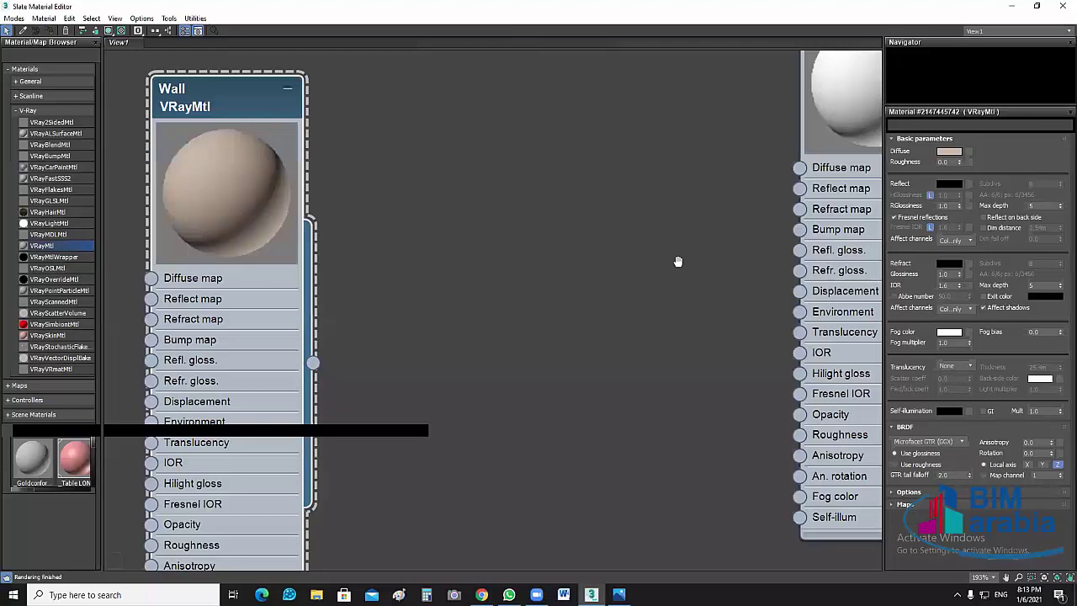
Frame the Wall node in the node view, then bring the cornice photo back up
key(z)
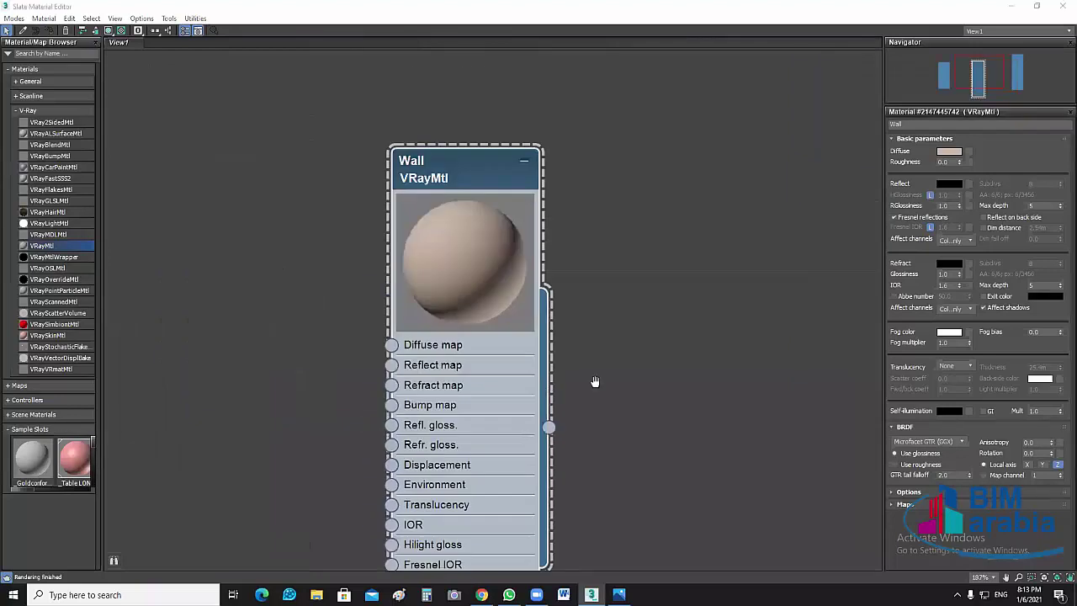
middle_drag(678, 262, 587, 274)
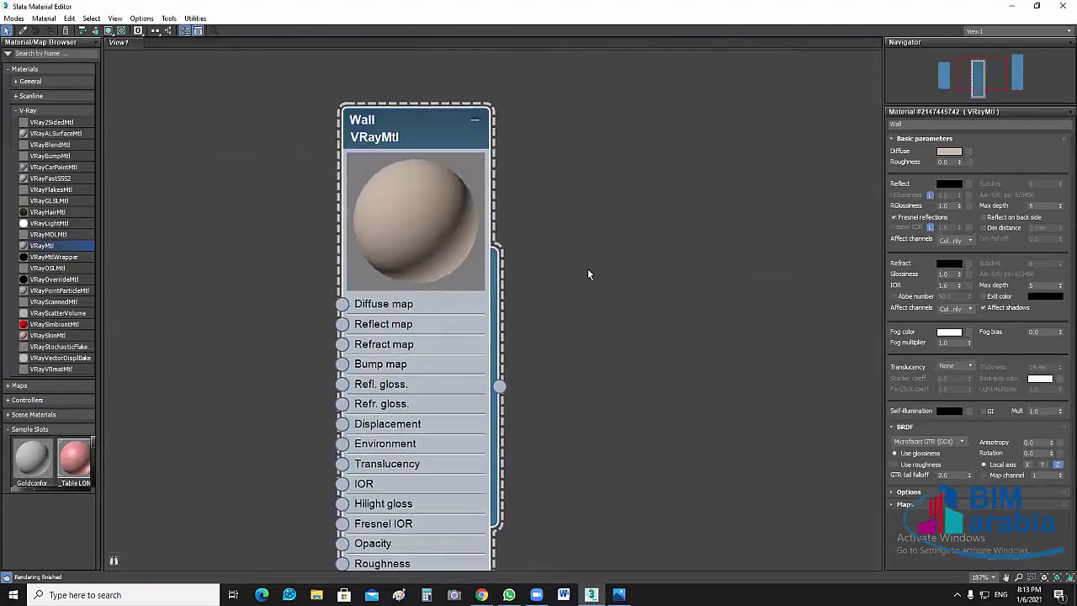
key(z)
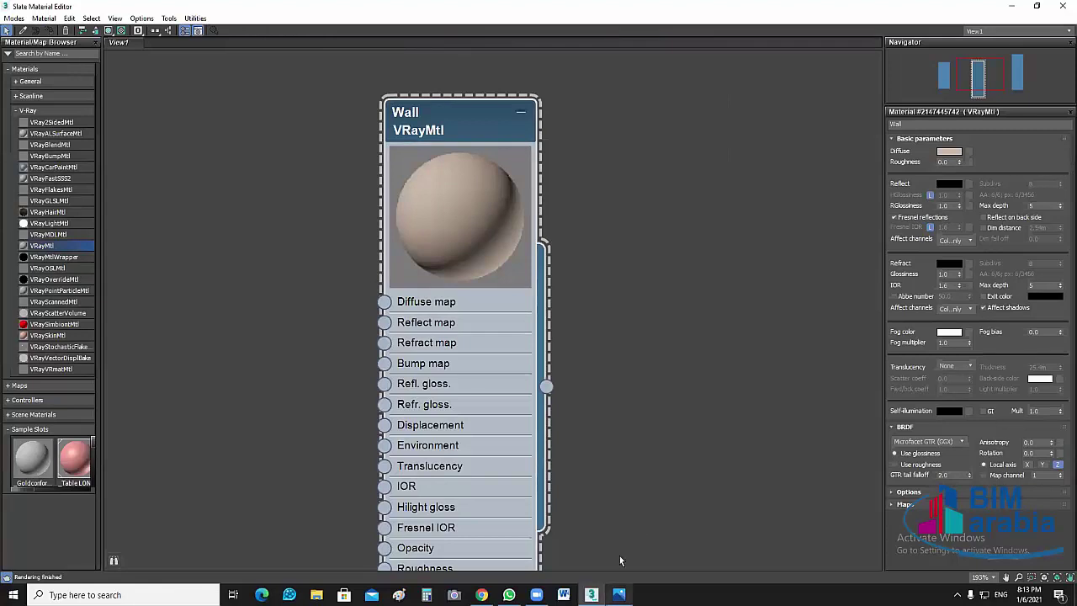
click(619, 594)
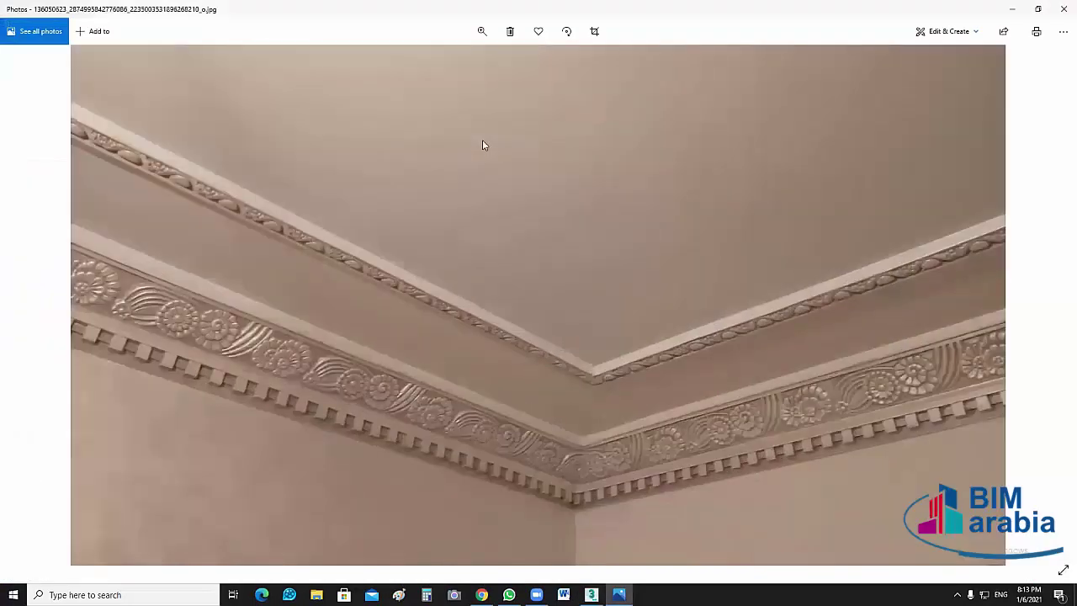
Zoom into the cornice photo, then zoom out the Slate editor's node view around Wall
scroll(482, 145, up, 1)
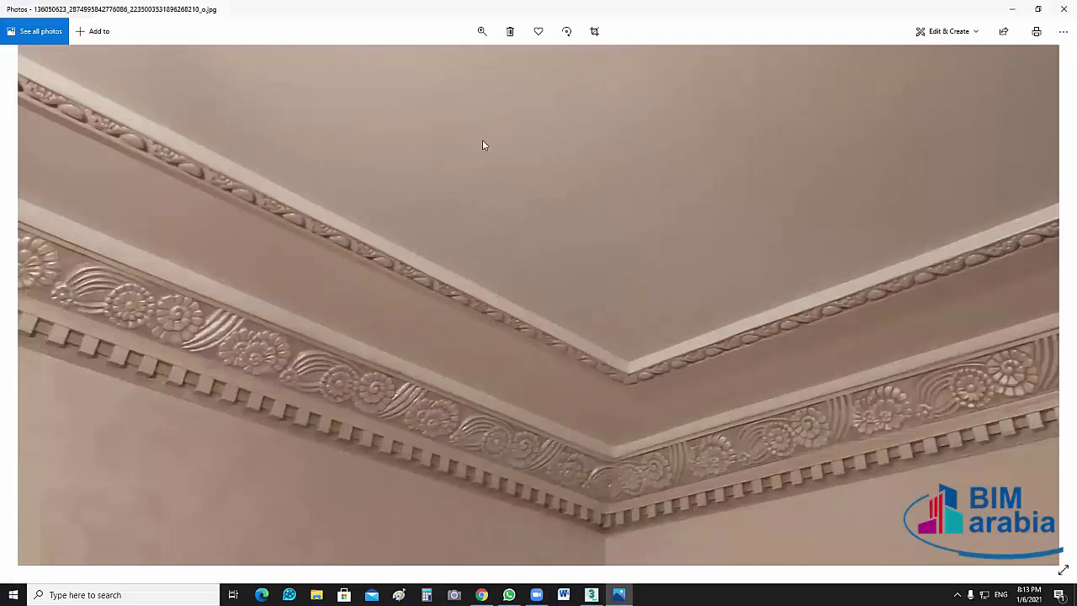
click(303, 368)
click(453, 156)
key(alt+Tab)
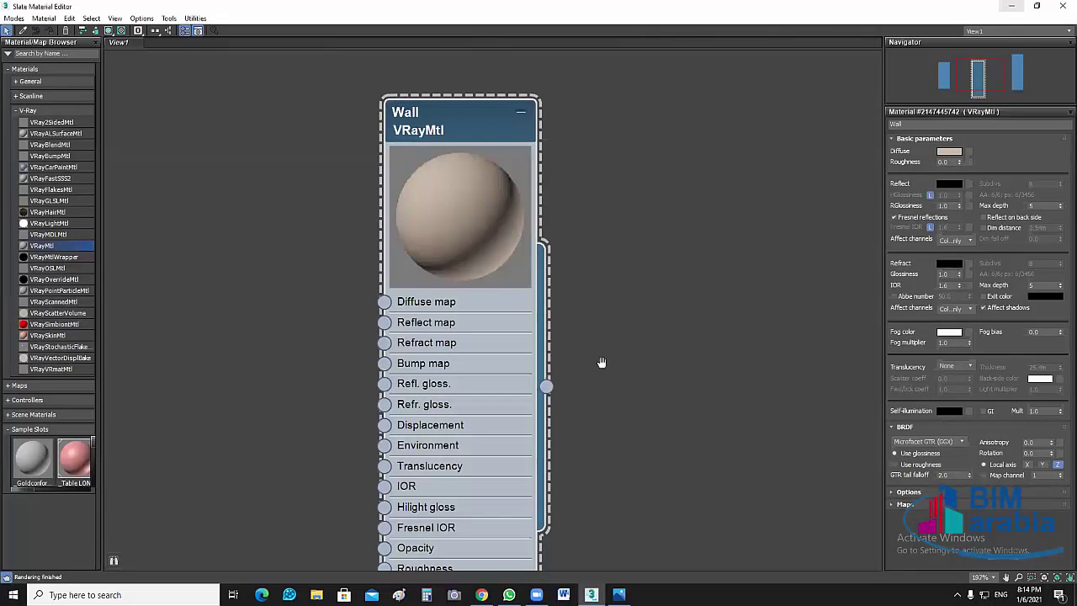
scroll(601, 361, down, 1)
middle_drag(601, 361, 693, 392)
scroll(563, 436, down, 1)
middle_drag(745, 438, 546, 441)
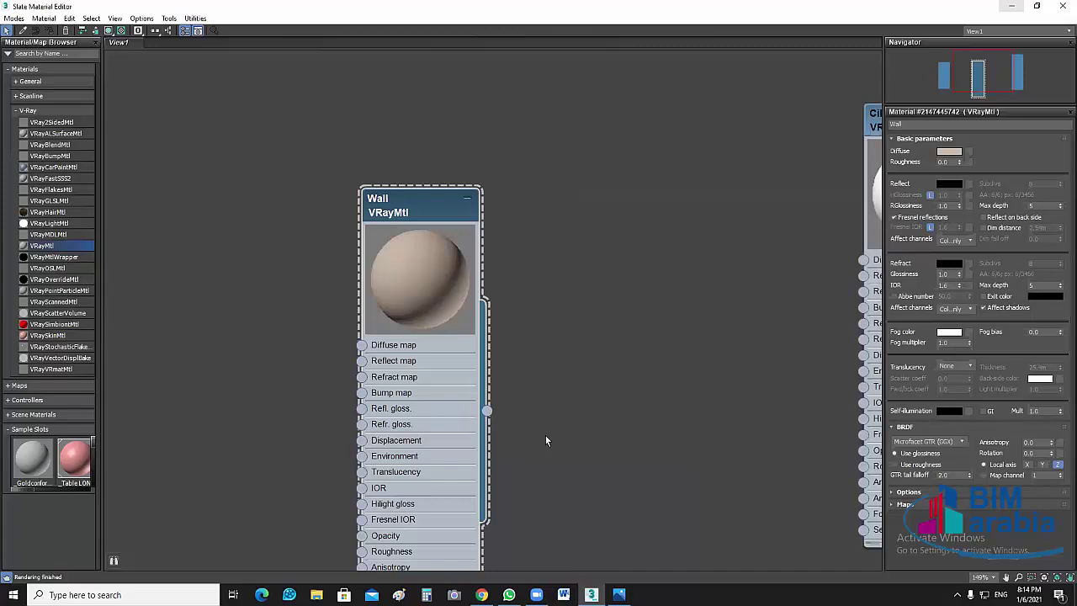
Zoom out the node view and shift the Wall node to the right
scroll(623, 385, down, 1)
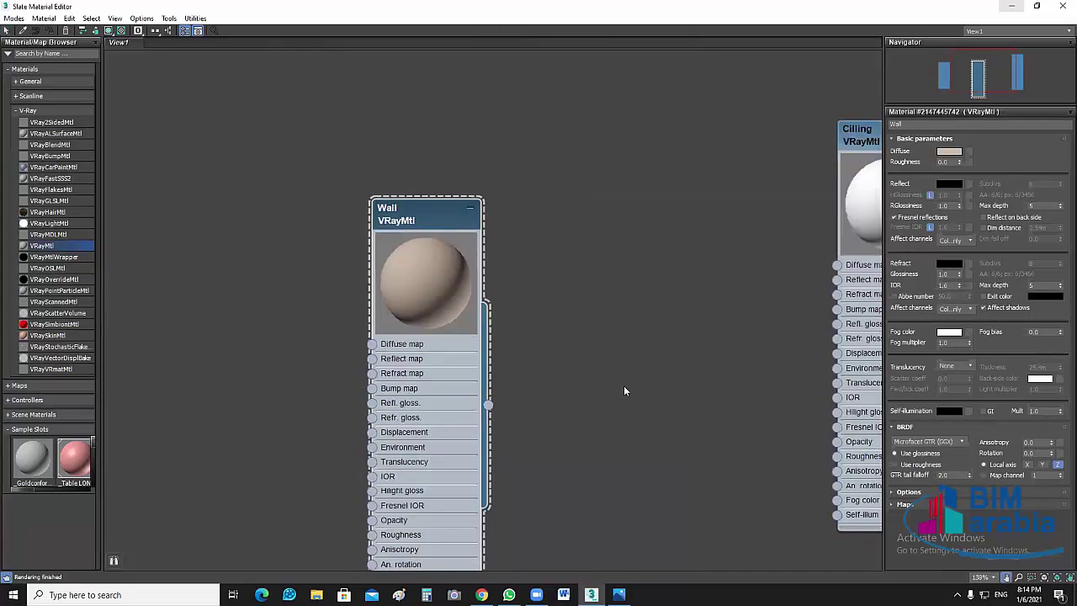
middle_drag(624, 385, 718, 453)
drag(541, 216, 581, 219)
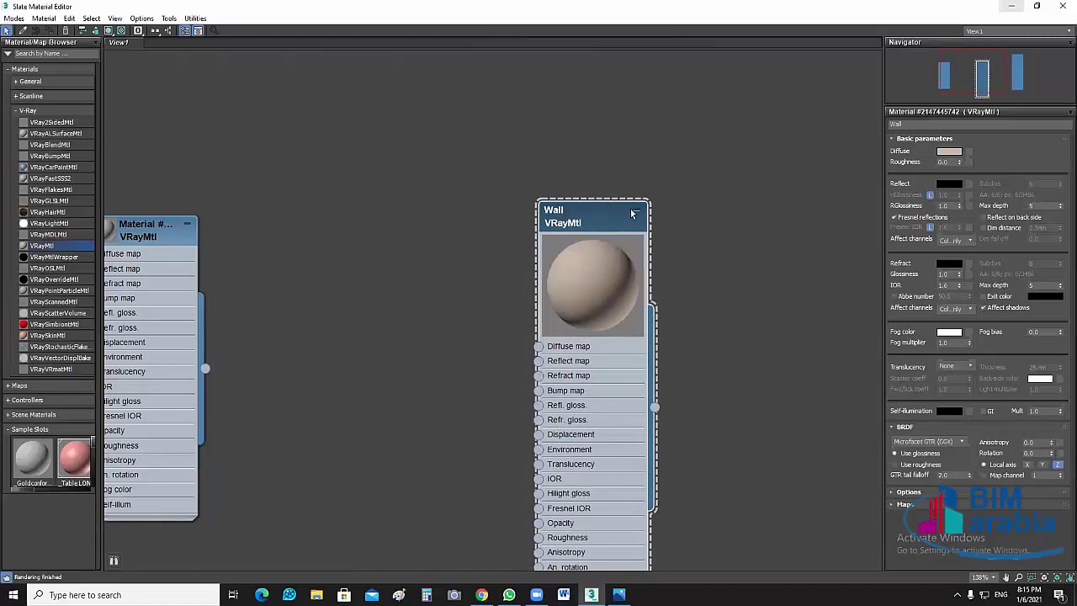
drag(580, 219, 611, 219)
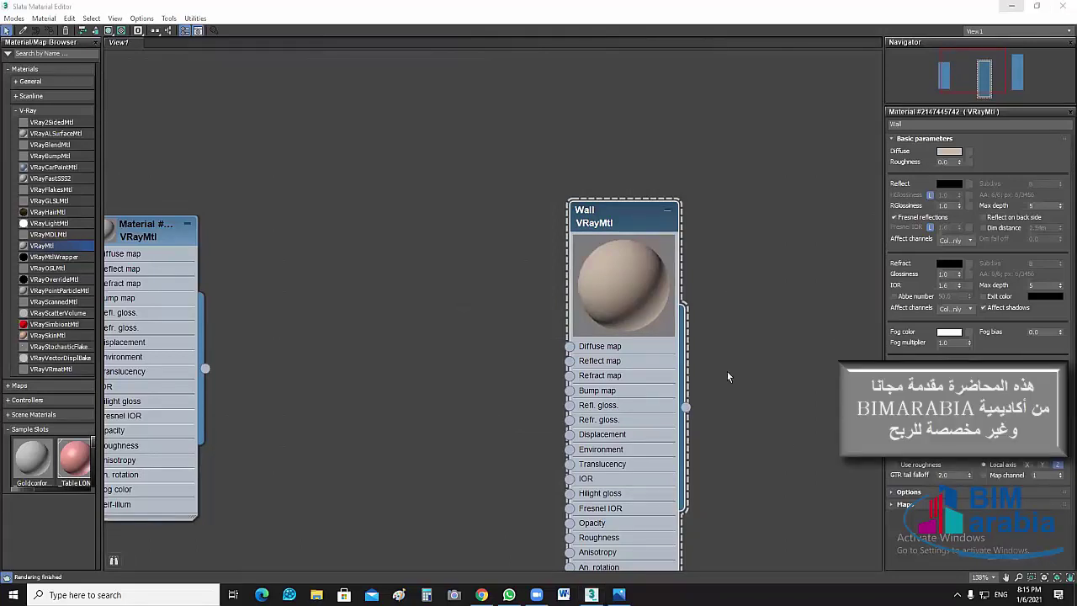
Inspect Wall's reflection colour, leaving it black, and close the picker
click(948, 184)
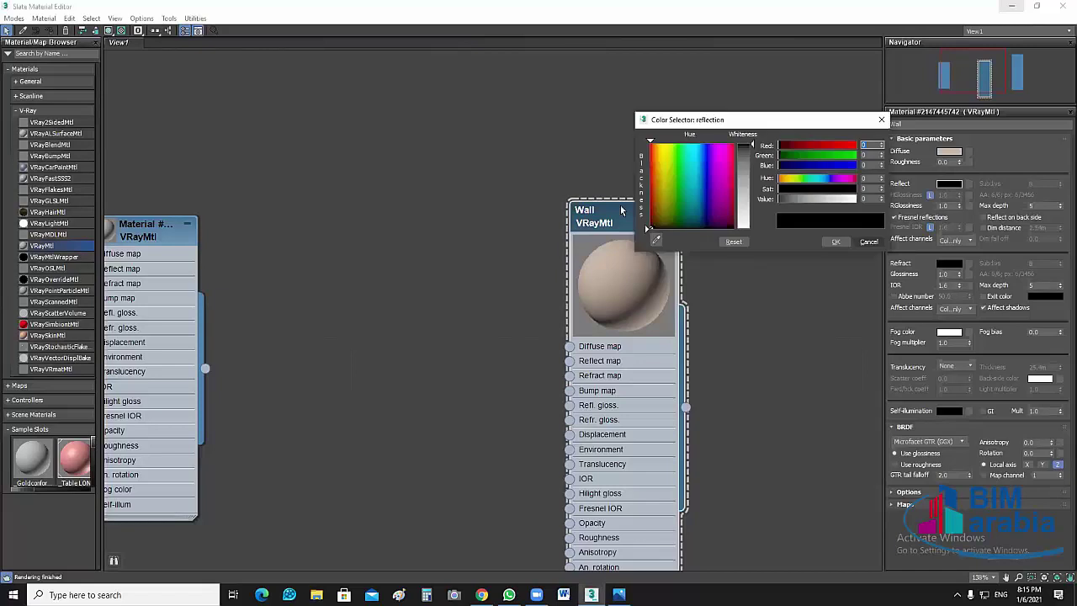
drag(668, 118, 332, 116)
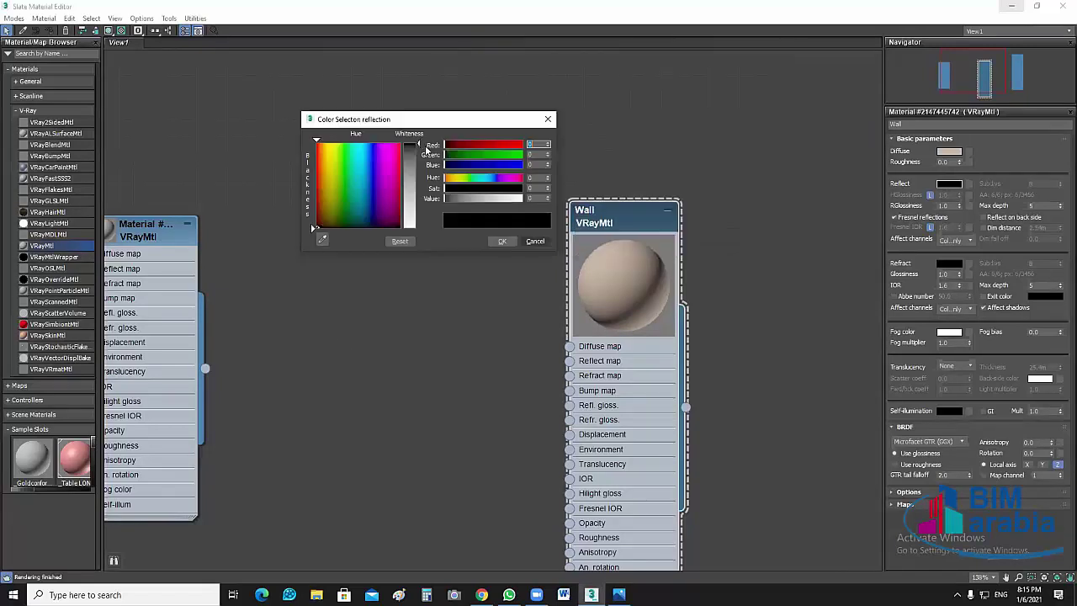
click(535, 241)
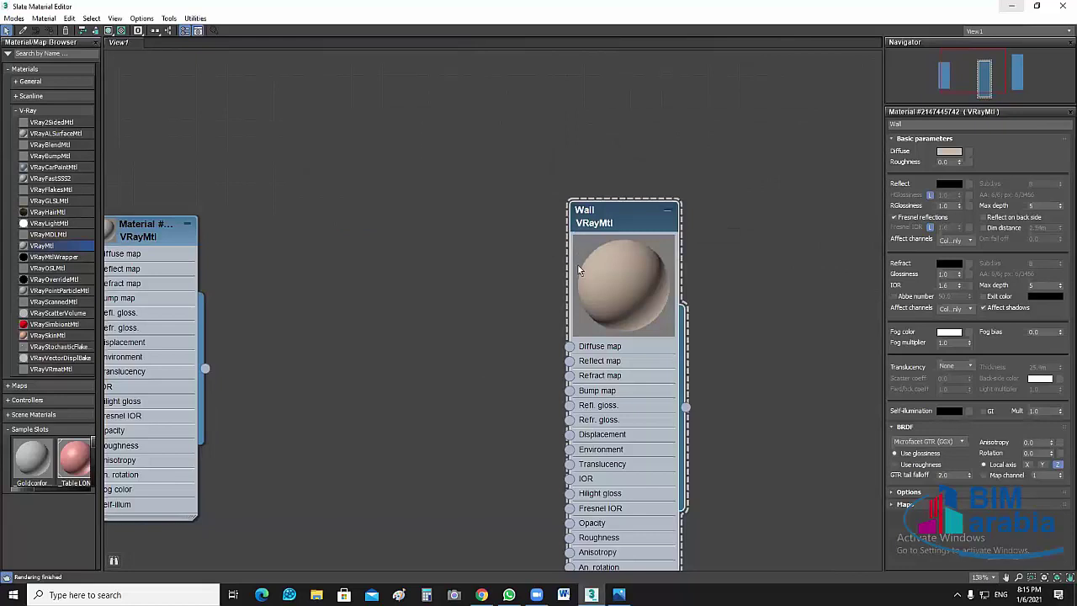
Copy the Wall material node and rename the copy 'Bano'
shift+drag(611, 220, 427, 221)
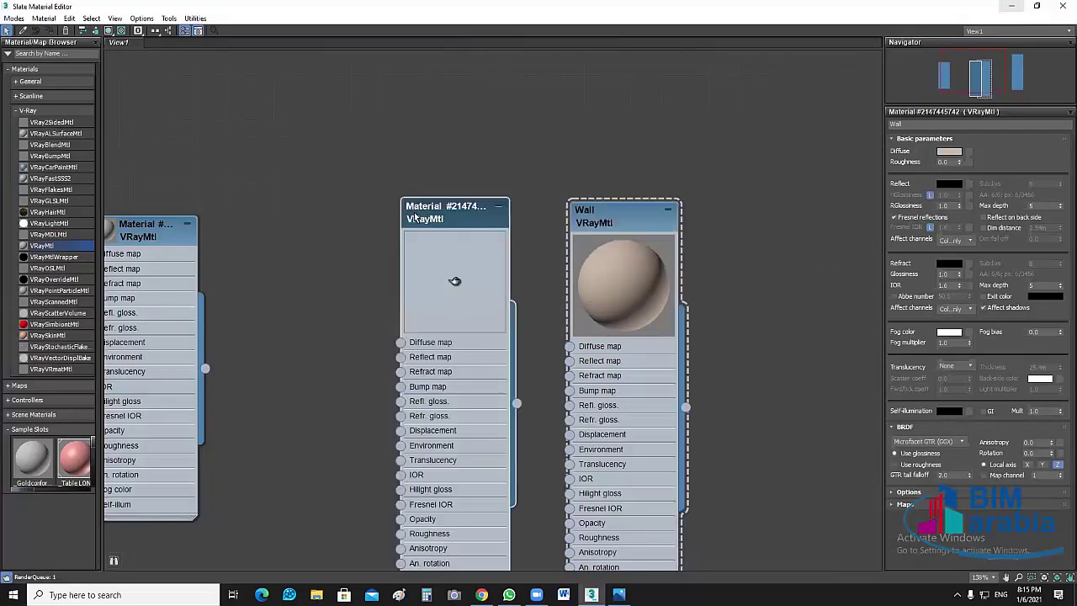
click(427, 221)
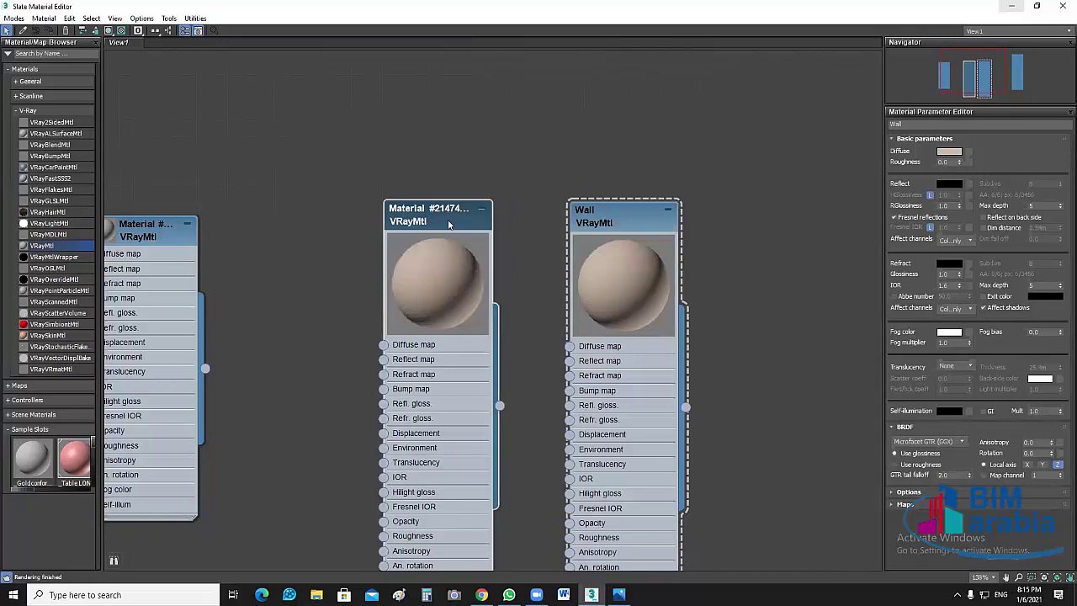
click(941, 124)
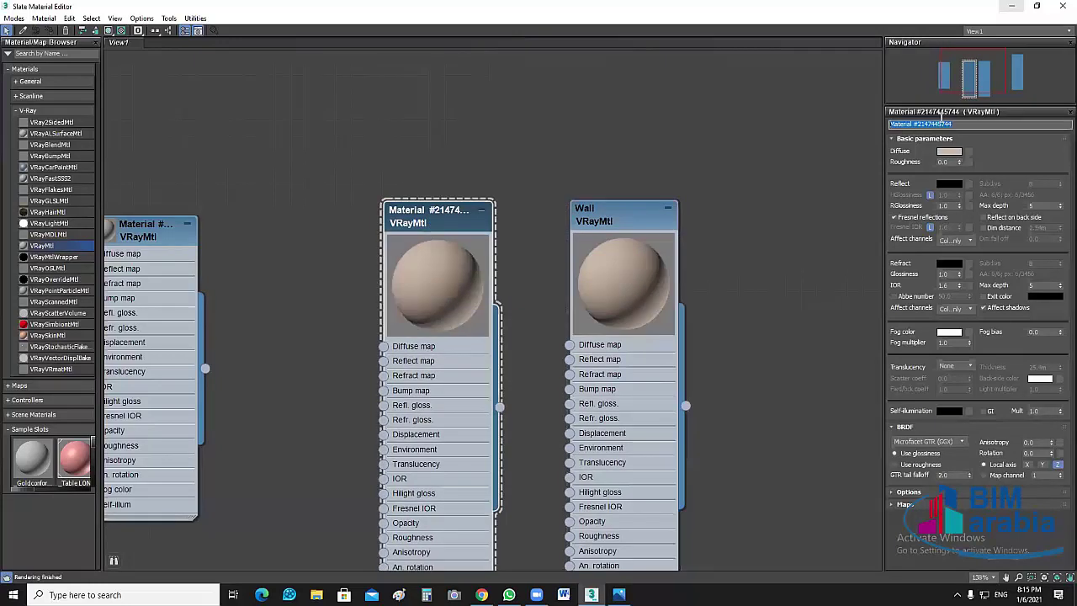
text(Ba)
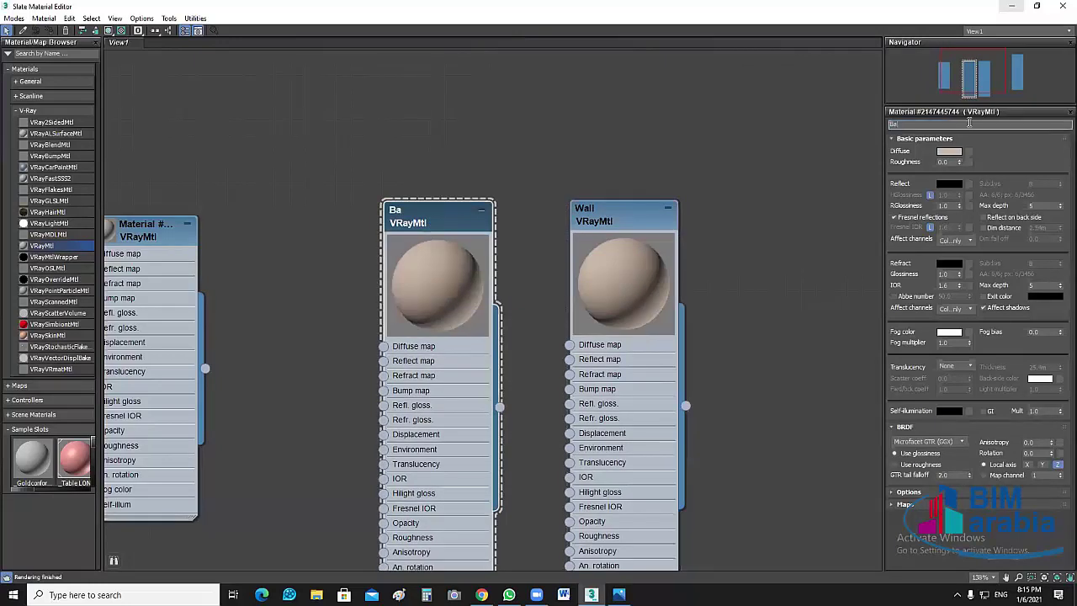
text(no)
Lighten Bano's diffuse colour toward a pale beige, comparing against browser colour references
click(949, 153)
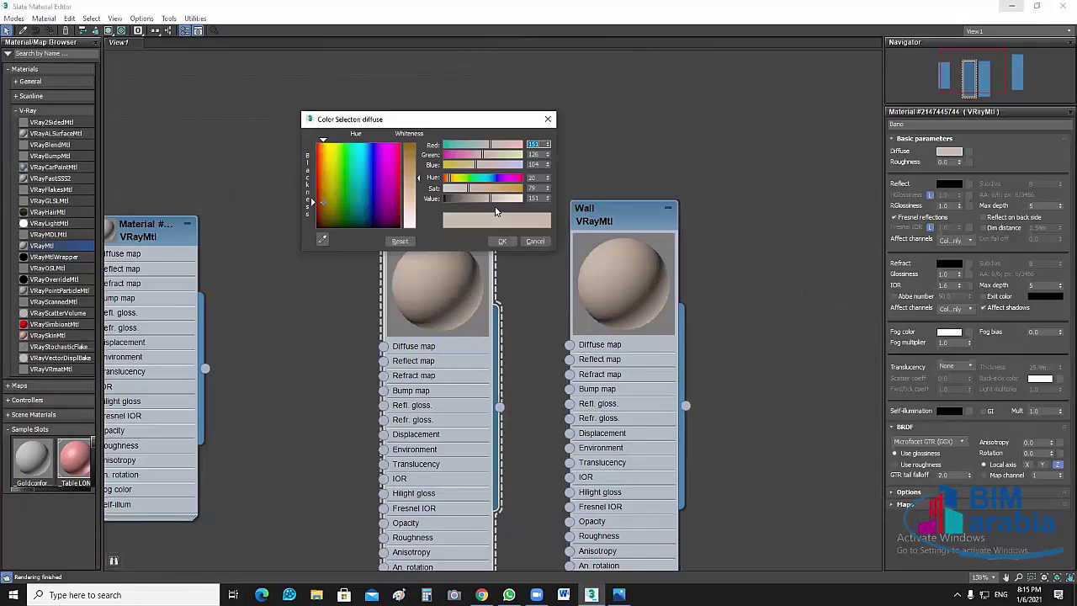
drag(410, 180, 409, 198)
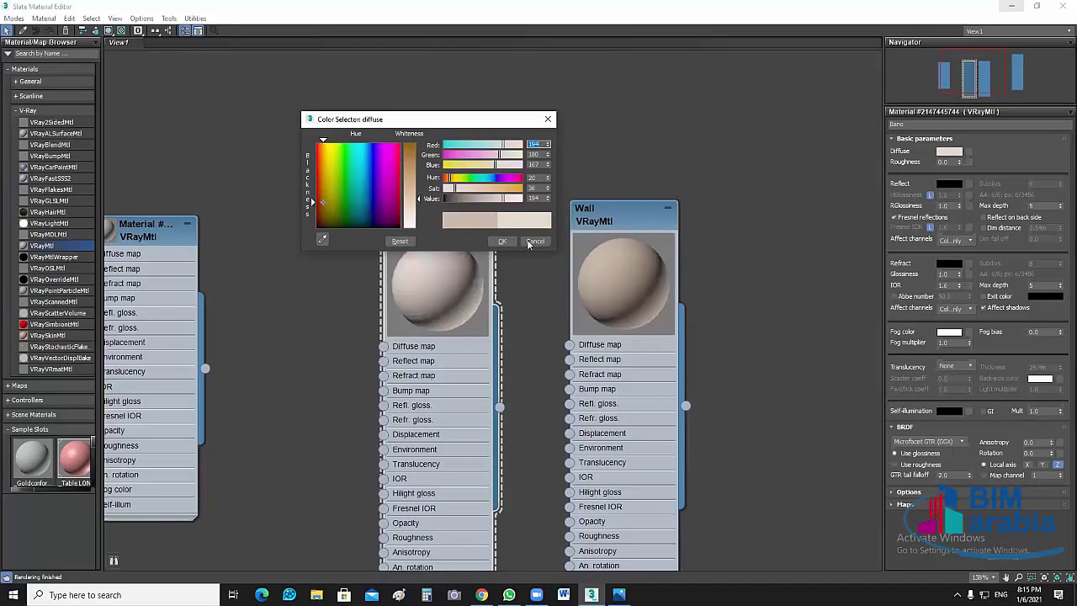
drag(418, 199, 424, 213)
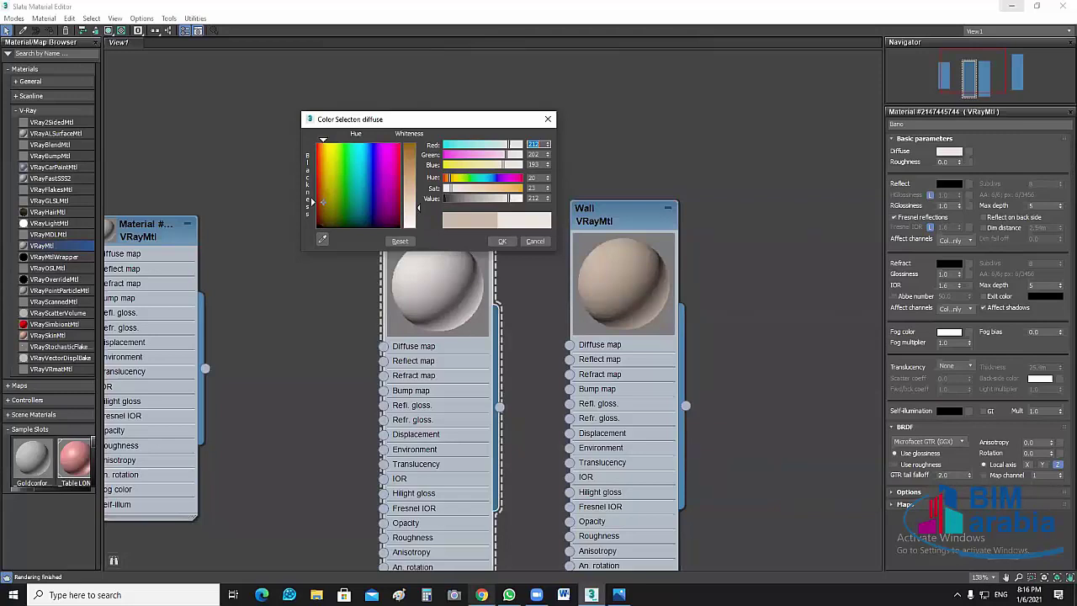
key(alt+Tab)
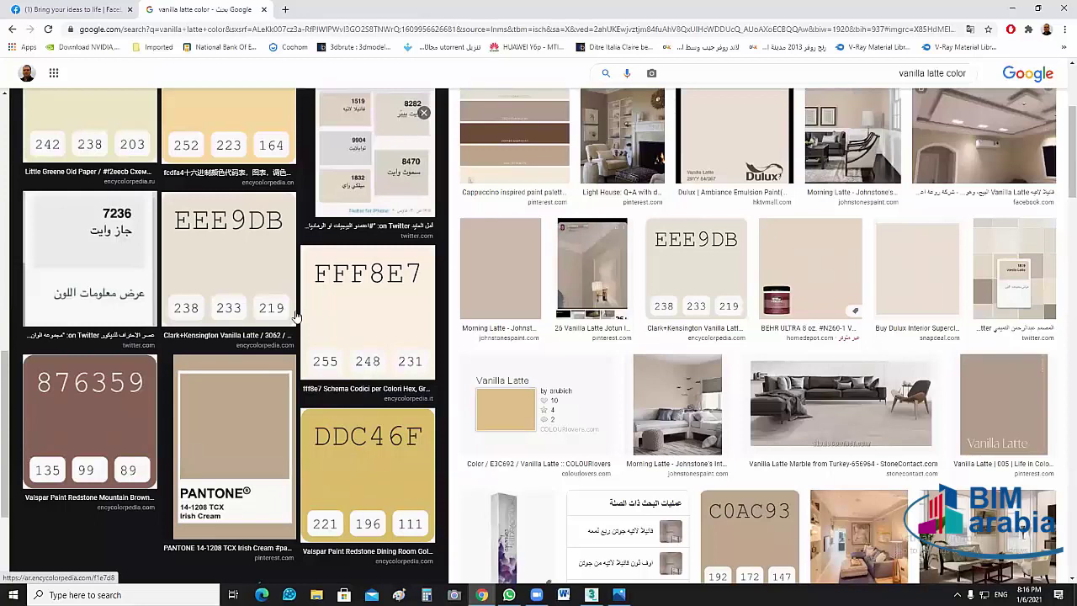
Check the Vanilla Latte F1E7D8 reference in Chrome, then accept the Bano diffuse colour
click(314, 342)
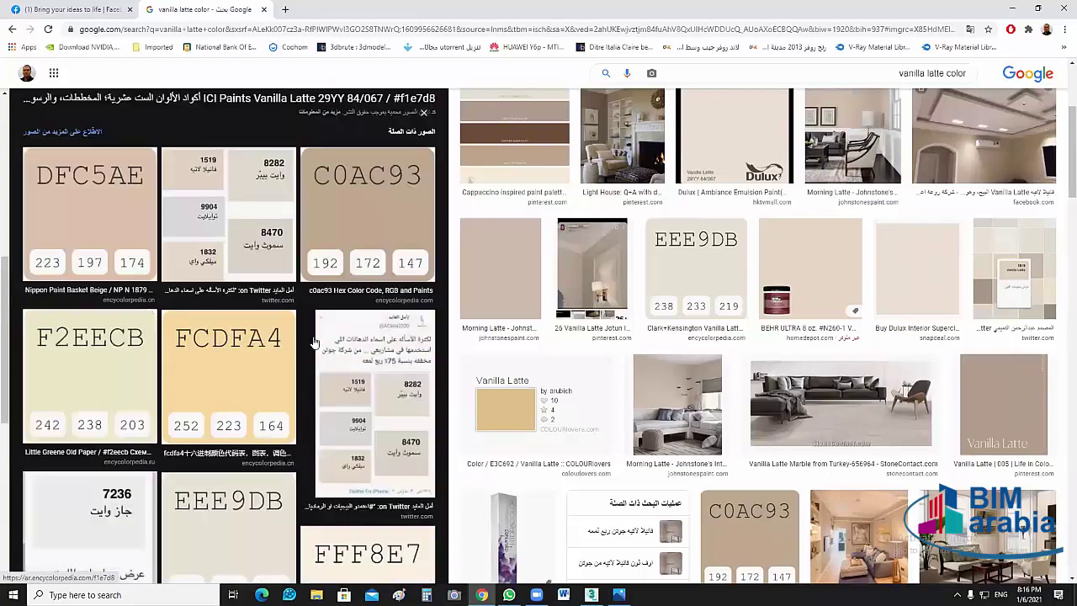
click(1017, 9)
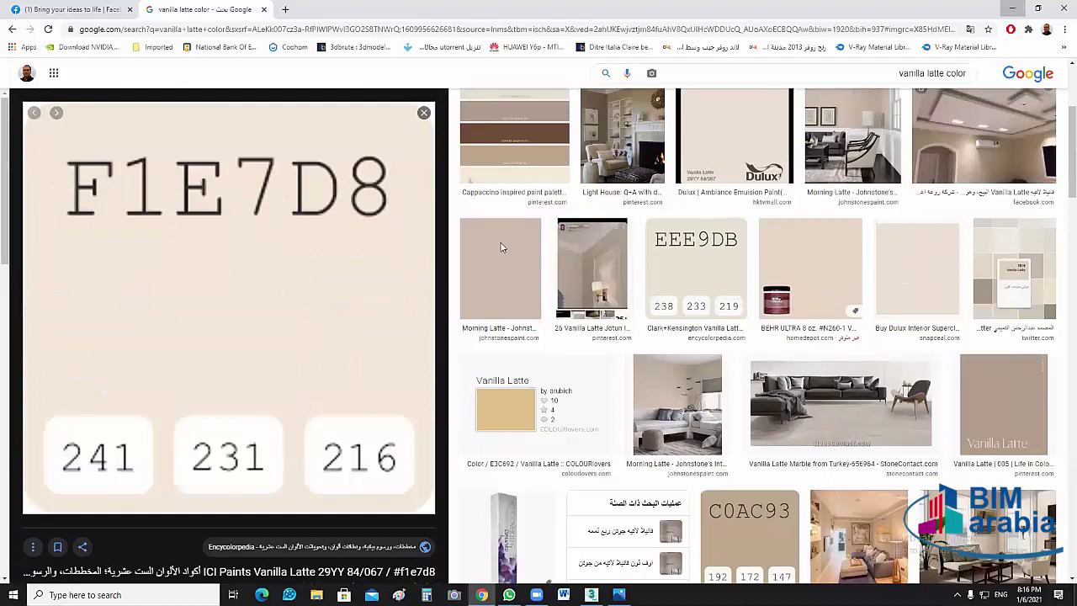
key(Return)
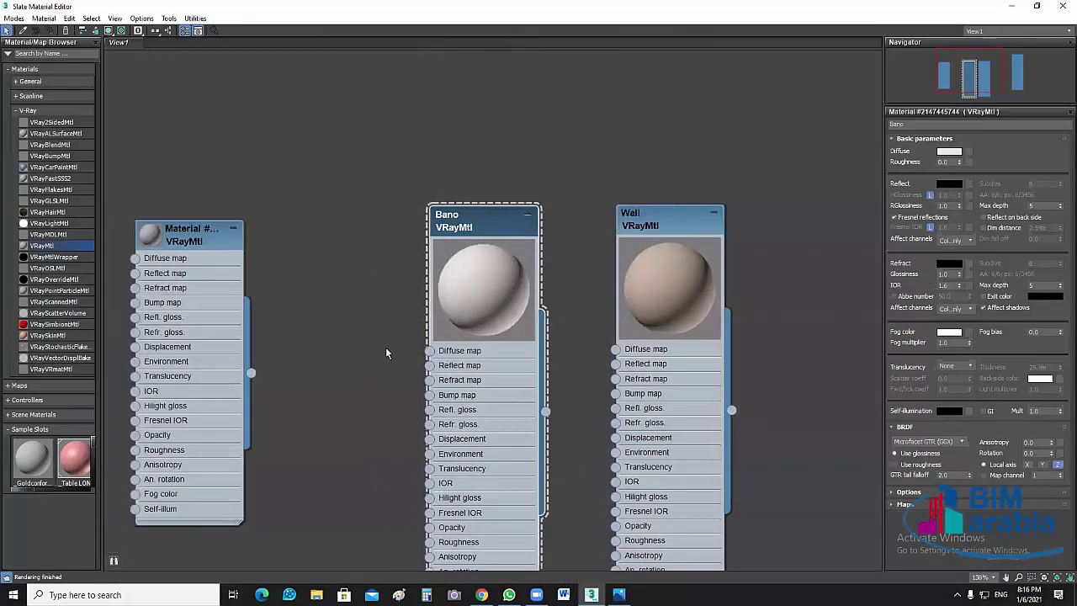
Place the Cilling node beside Wall and Bano, then restore the Slate editor to a window
mouse_move(385, 347)
middle_down()
mouse_move(411, 311)
mouse_move(374, 268)
middle_up()
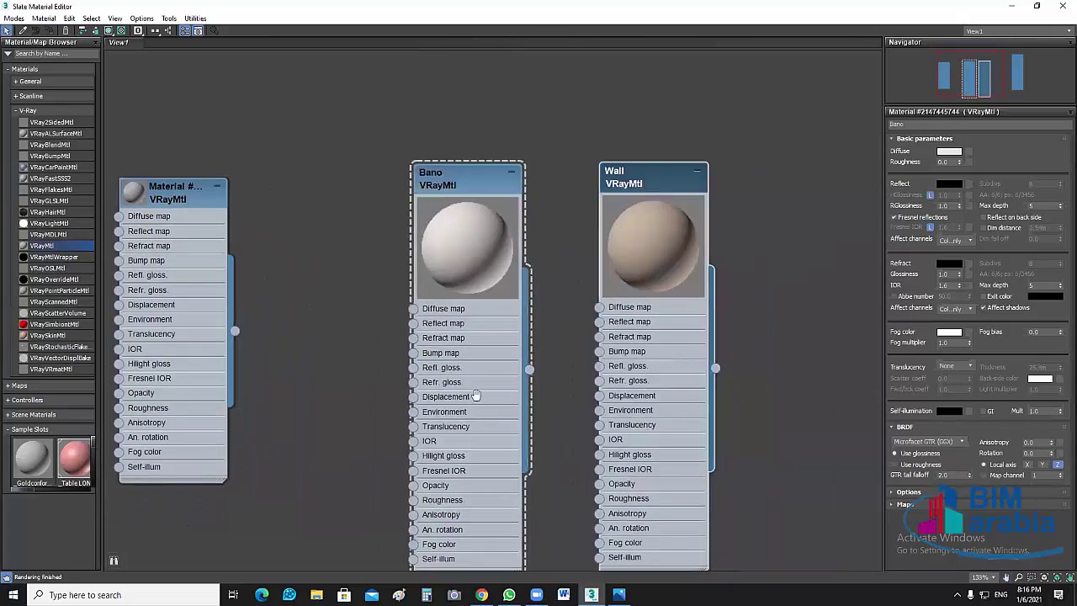
mouse_move(622, 336)
middle_down()
mouse_move(542, 366)
mouse_move(366, 361)
middle_up()
scroll(542, 366, down, 1)
scroll(458, 365, down, 1)
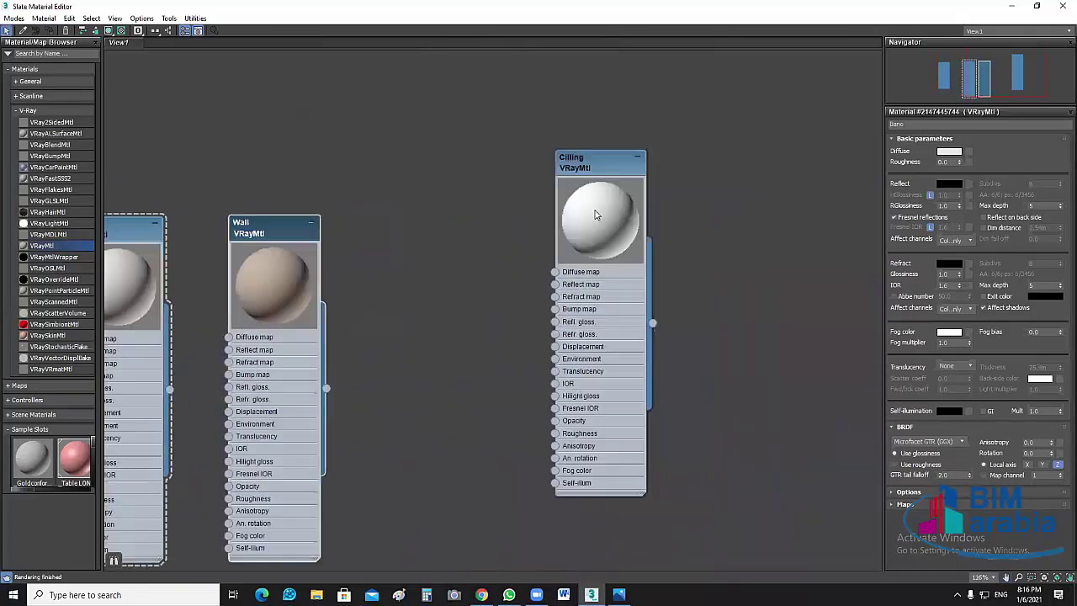
click(591, 154)
drag(592, 154, 421, 219)
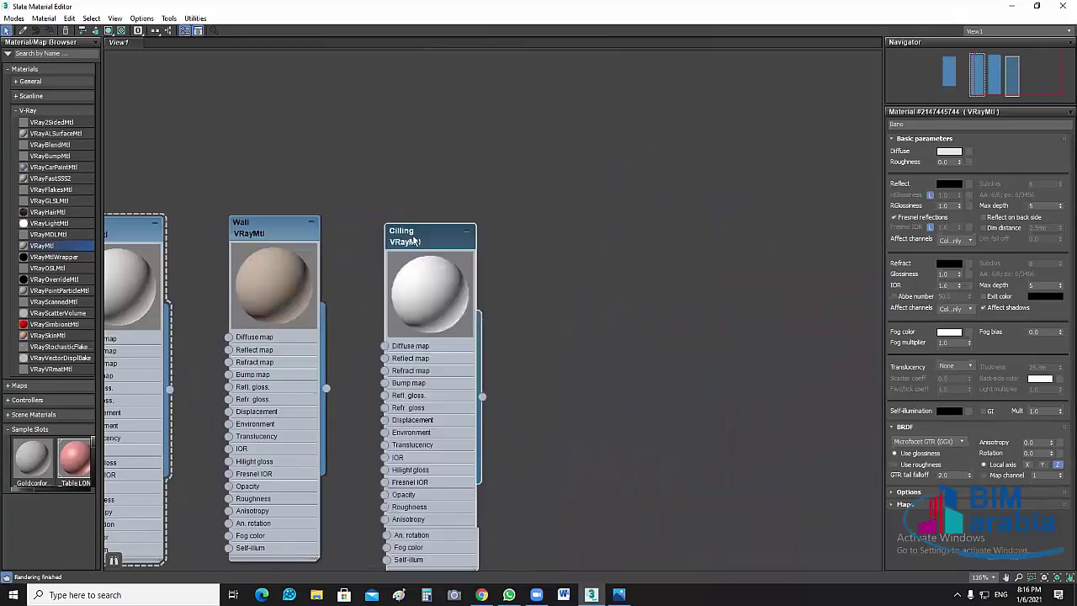
middle_drag(648, 330, 777, 325)
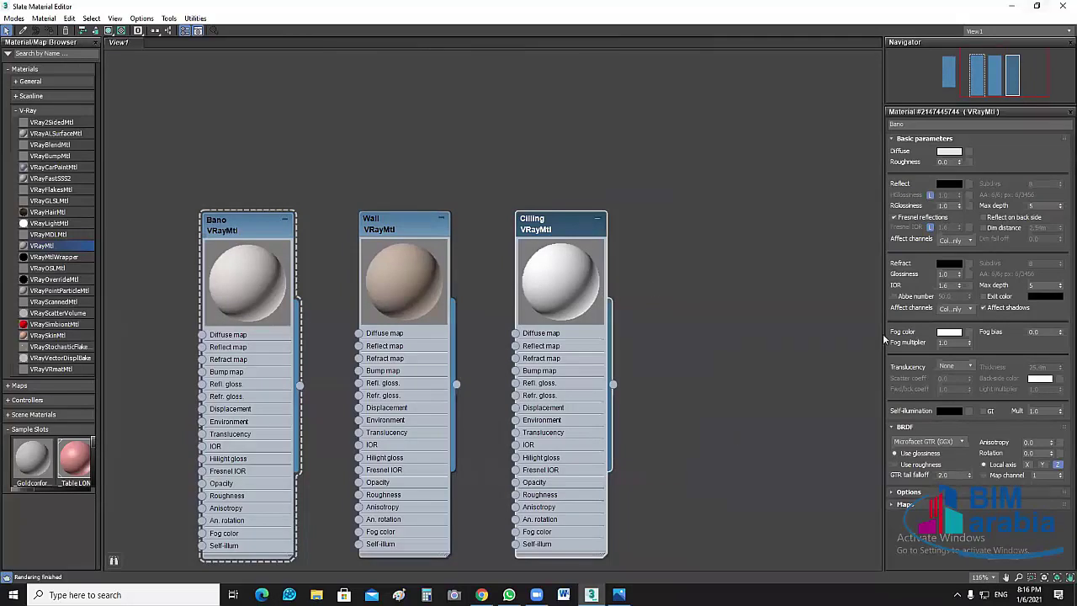
key(super+Down)
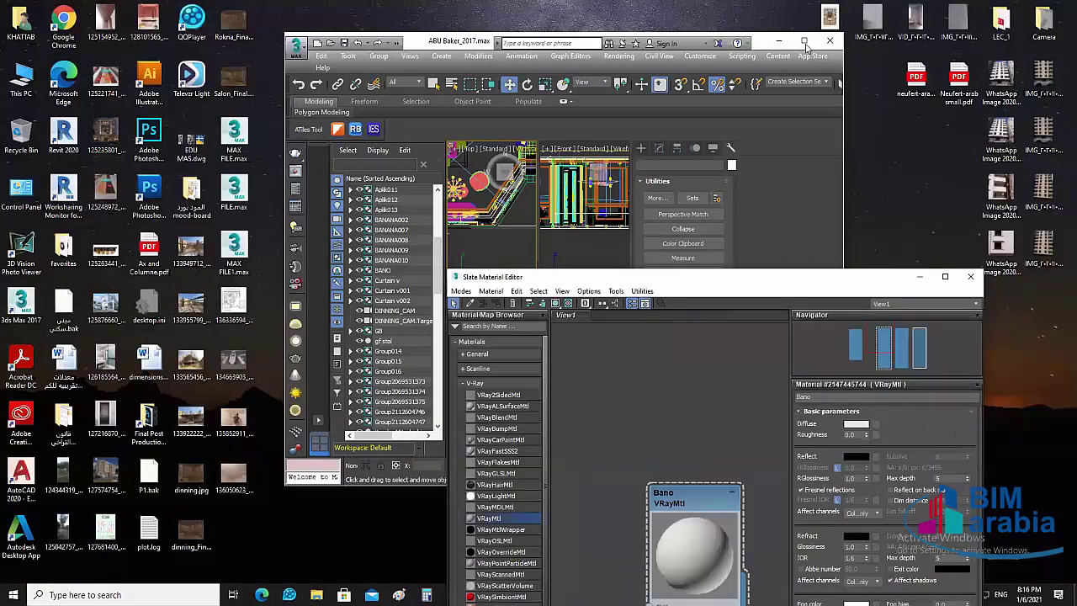
Maximize 3ds Max, zoom the Top viewport and select Shape017
click(805, 42)
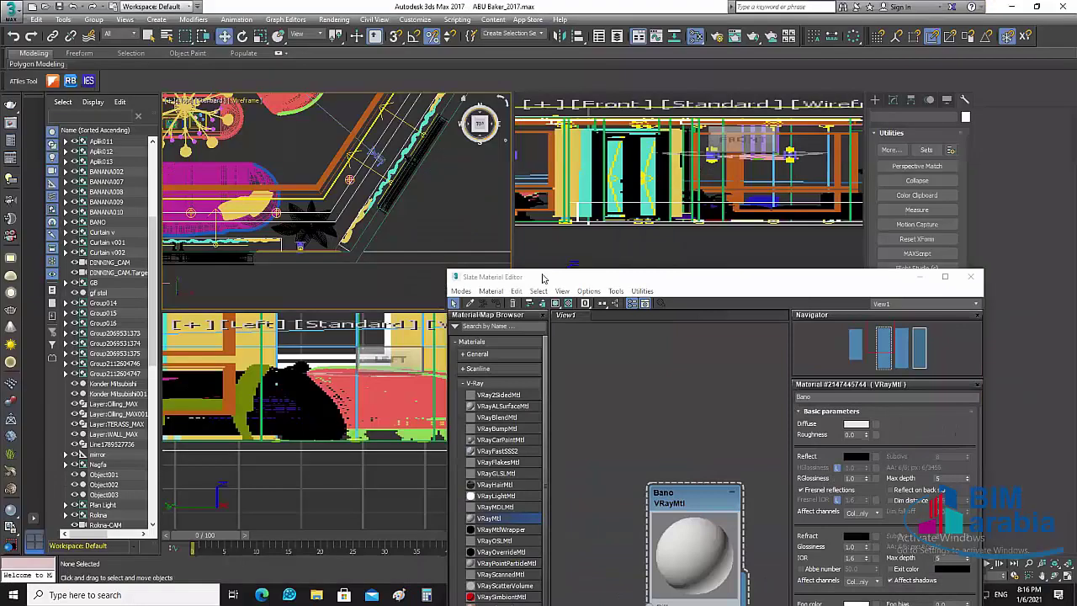
scroll(428, 225, down, 3)
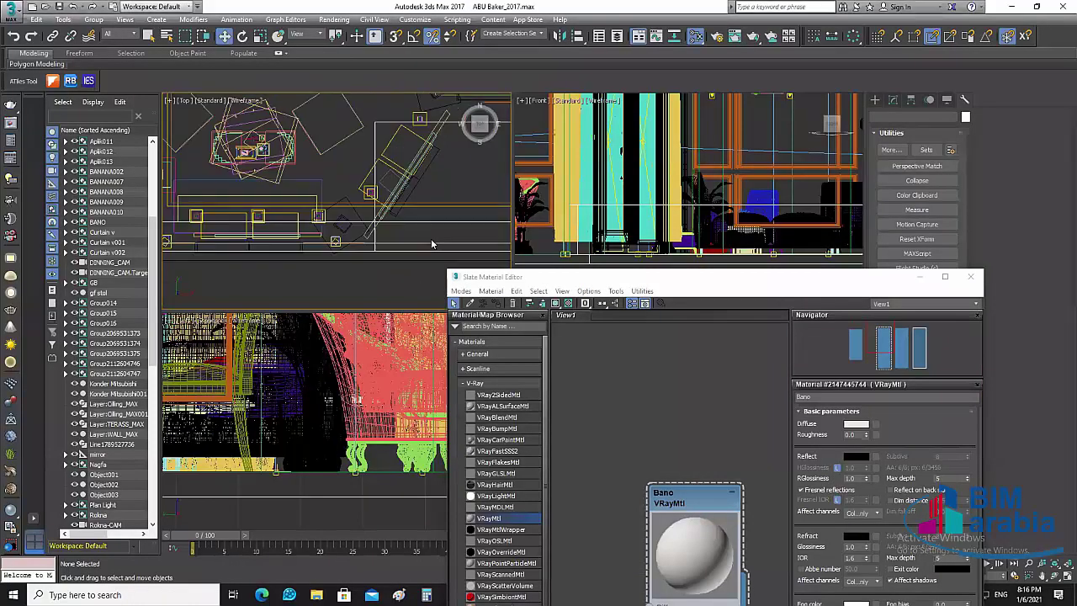
scroll(446, 232, down, 2)
scroll(473, 239, down, 1)
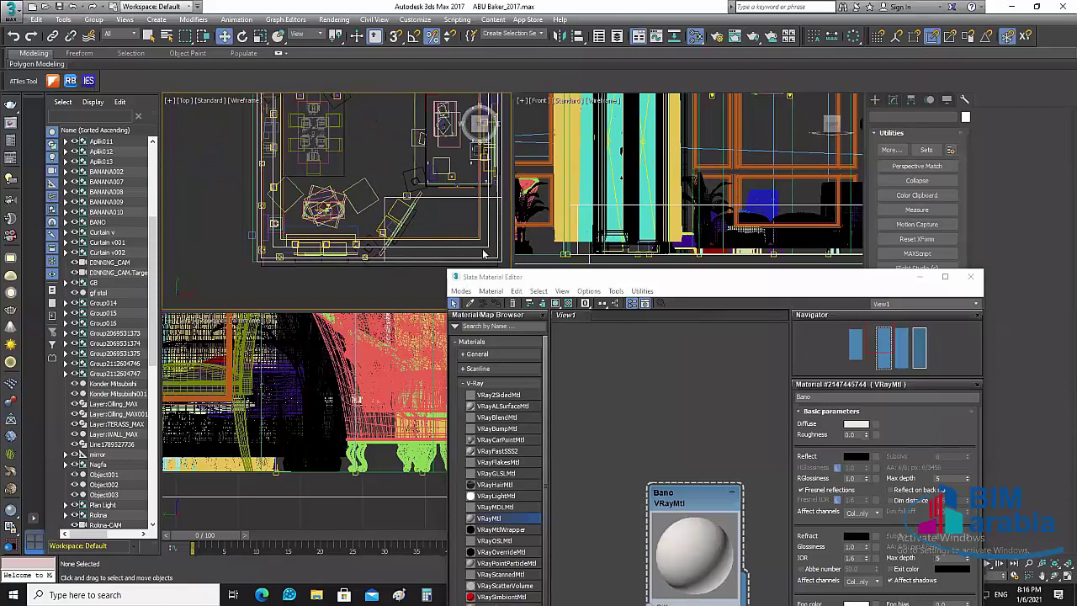
scroll(481, 244, up, 2)
scroll(484, 247, up, 2)
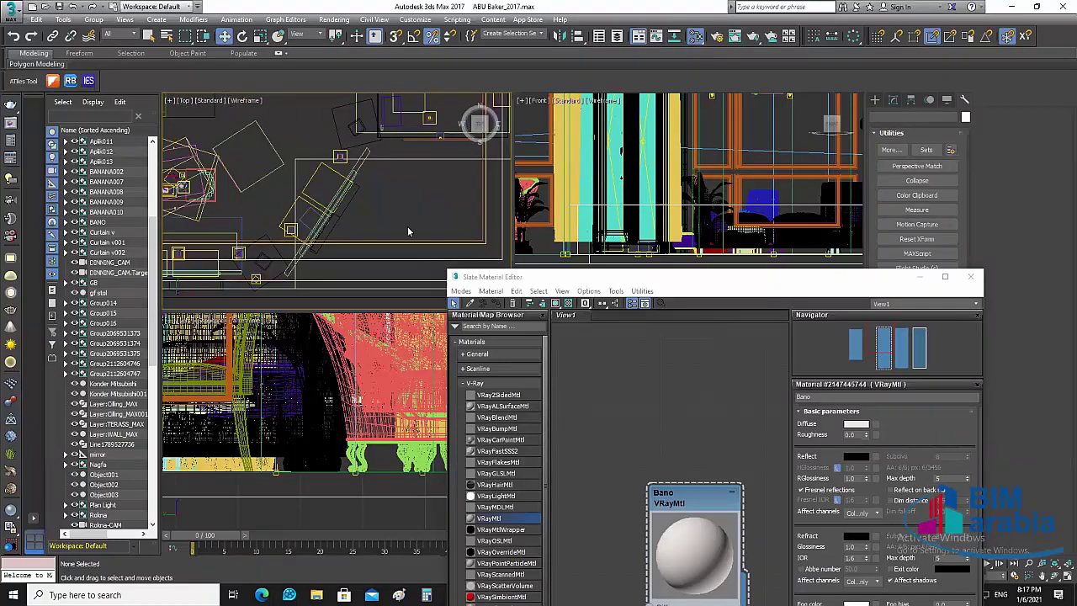
click(319, 158)
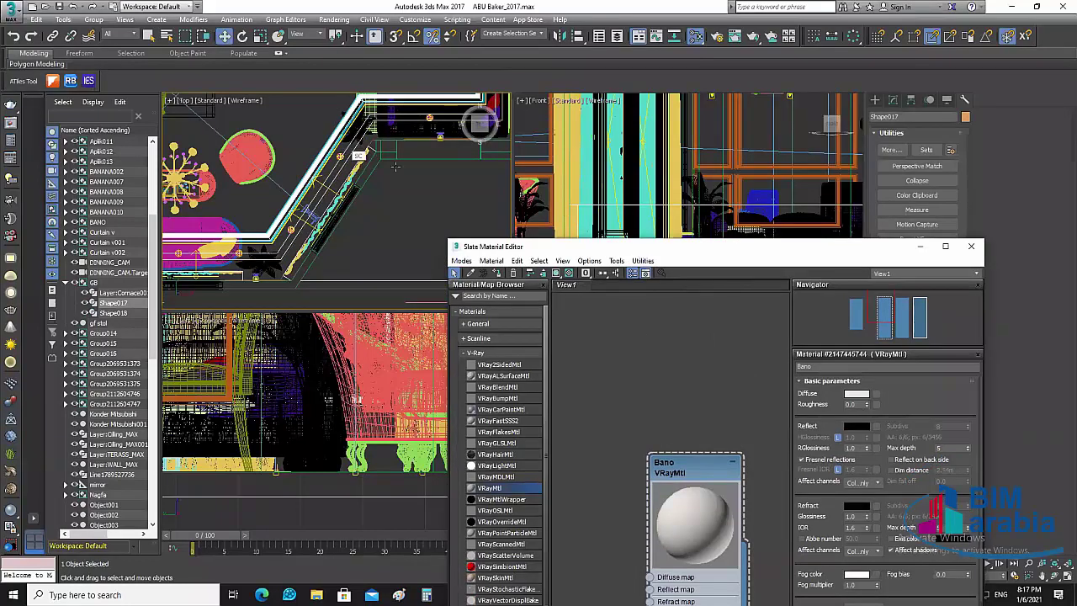
Add the cornice object along the angled ceiling edge to the selection and zoom onto it
middle_drag(403, 122, 429, 168)
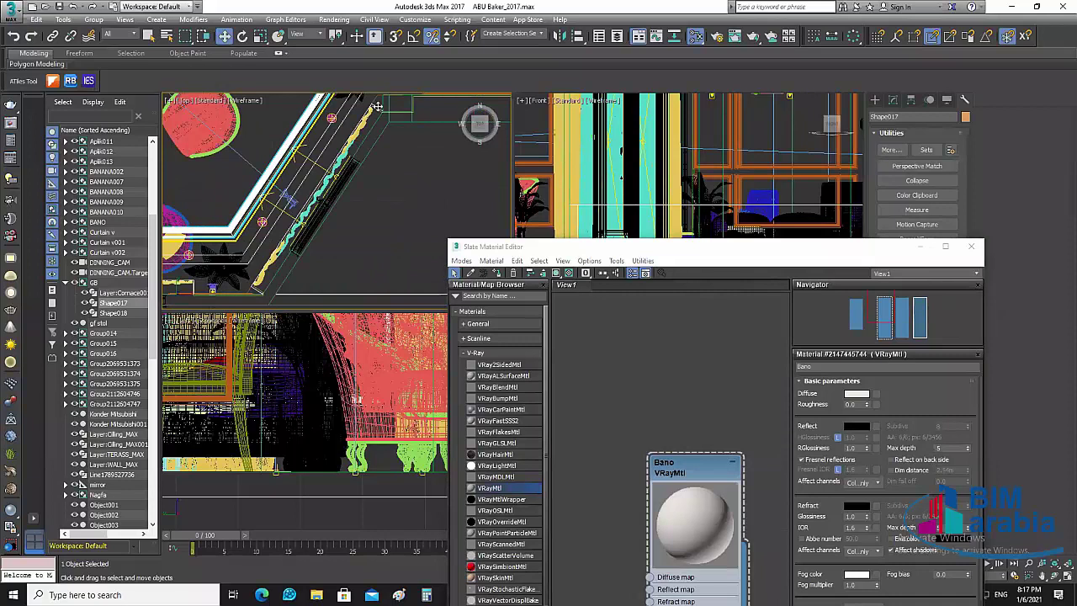
ctrl+click(377, 106)
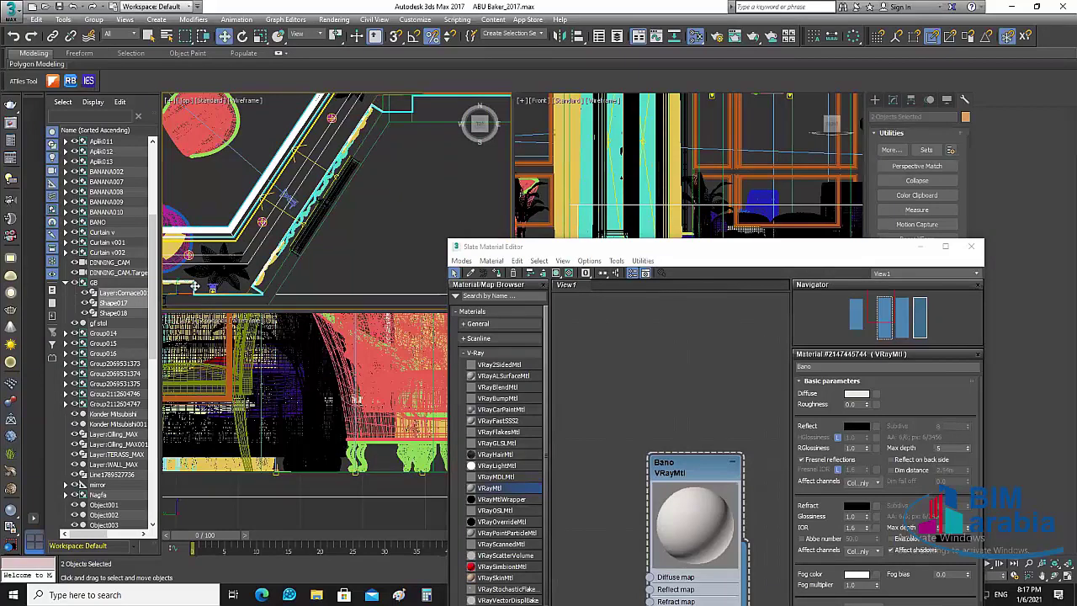
scroll(195, 287, up, 4)
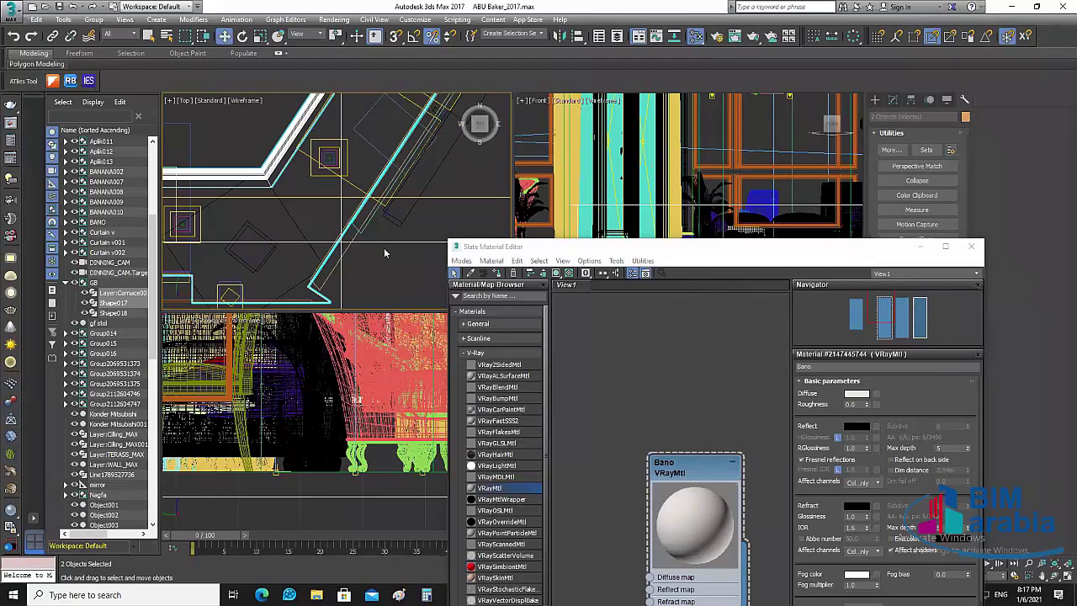
scroll(385, 252, down, 2)
scroll(384, 252, down, 2)
scroll(763, 199, down, 4)
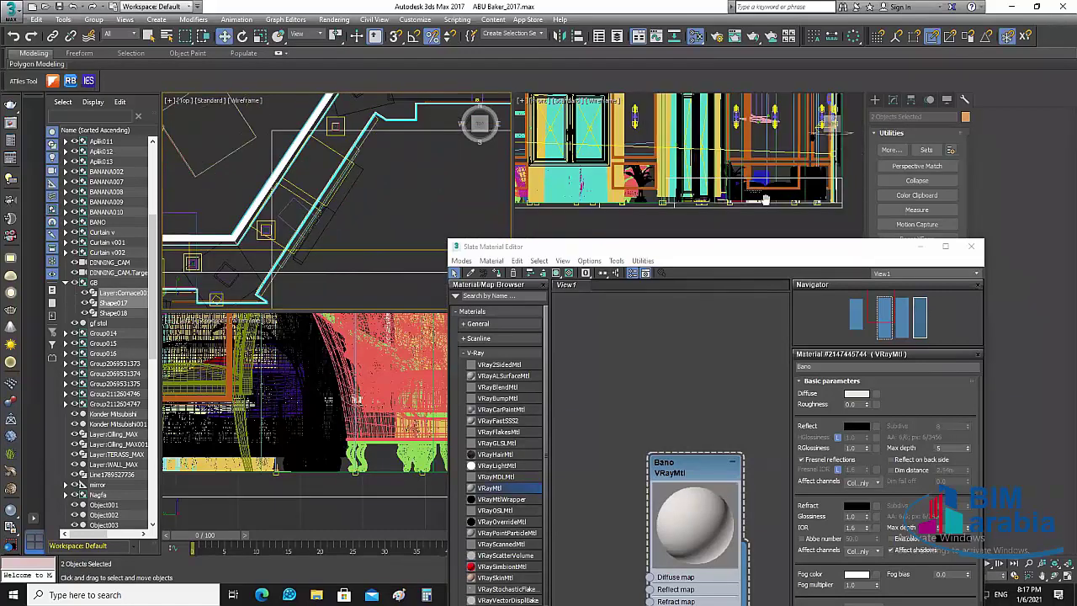
scroll(748, 127, up, 3)
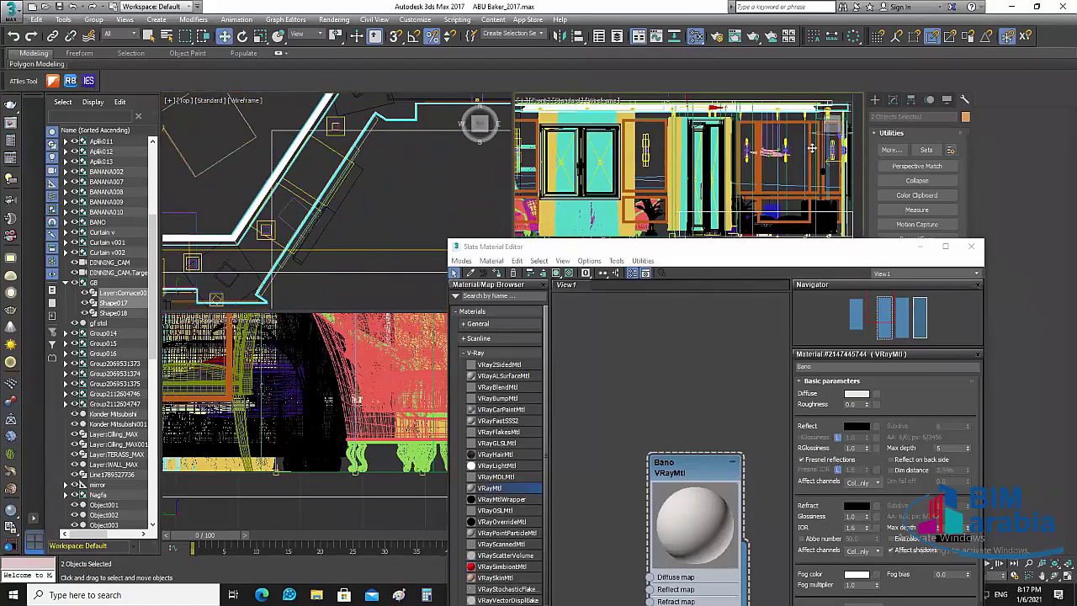
scroll(779, 175, up, 2)
scroll(751, 190, up, 2)
scroll(752, 194, up, 2)
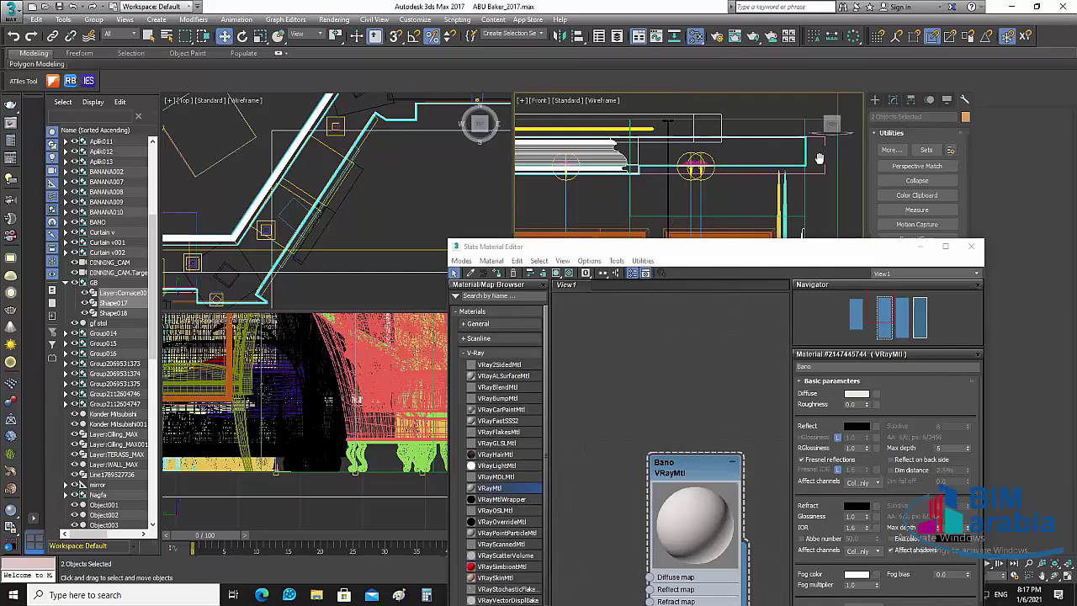
scroll(819, 158, up, 2)
scroll(818, 159, up, 2)
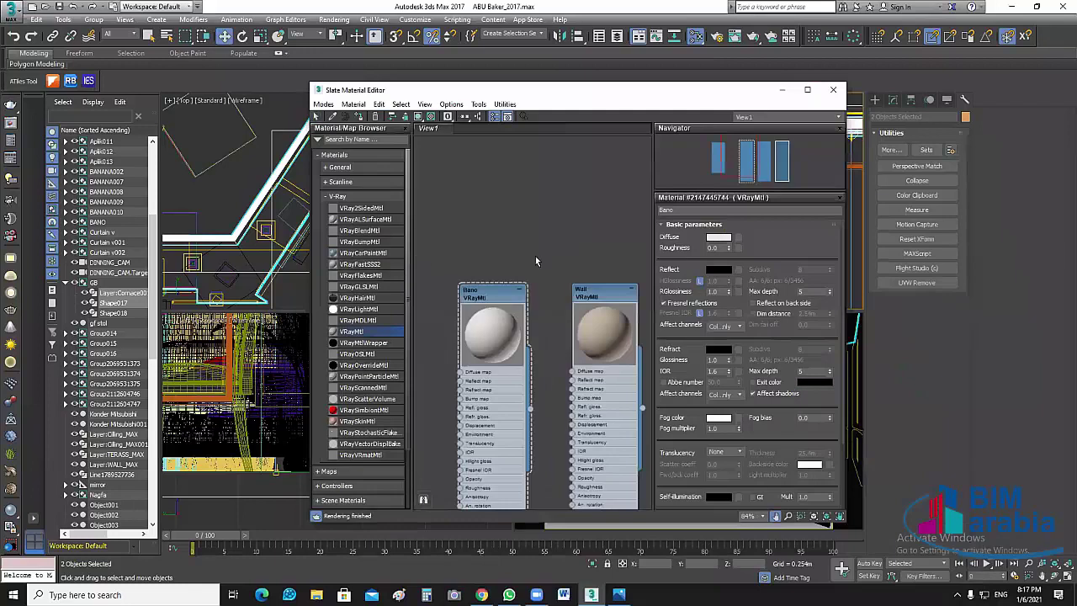
Assign the Cilling material to the selected ceiling objects, then select Layer:Ciling_MAX001 in the camera view
middle_drag(535, 256, 468, 256)
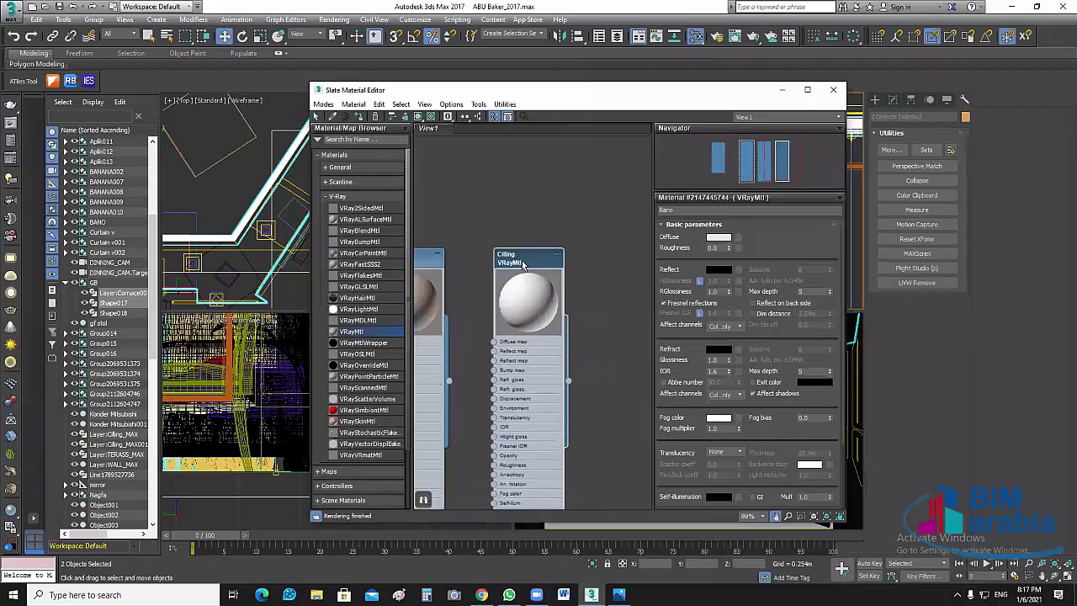
right_click(525, 262)
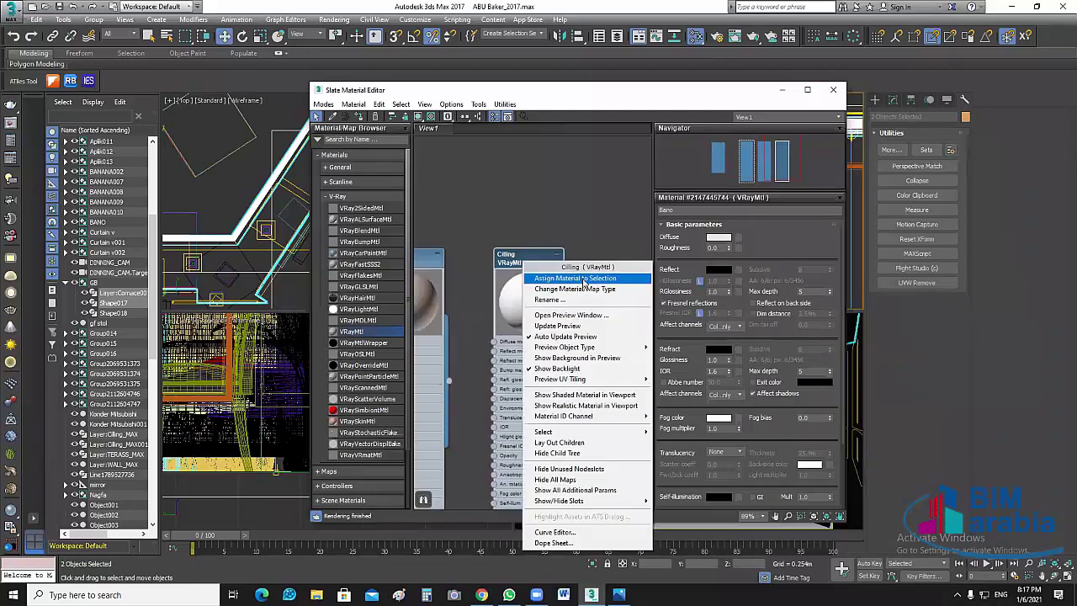
click(575, 278)
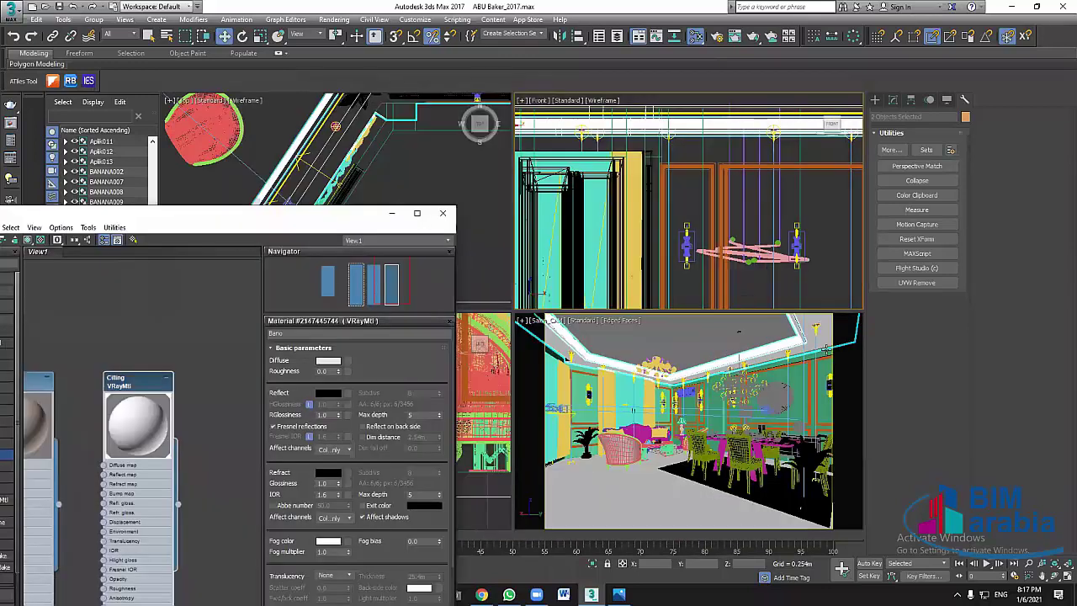
click(684, 348)
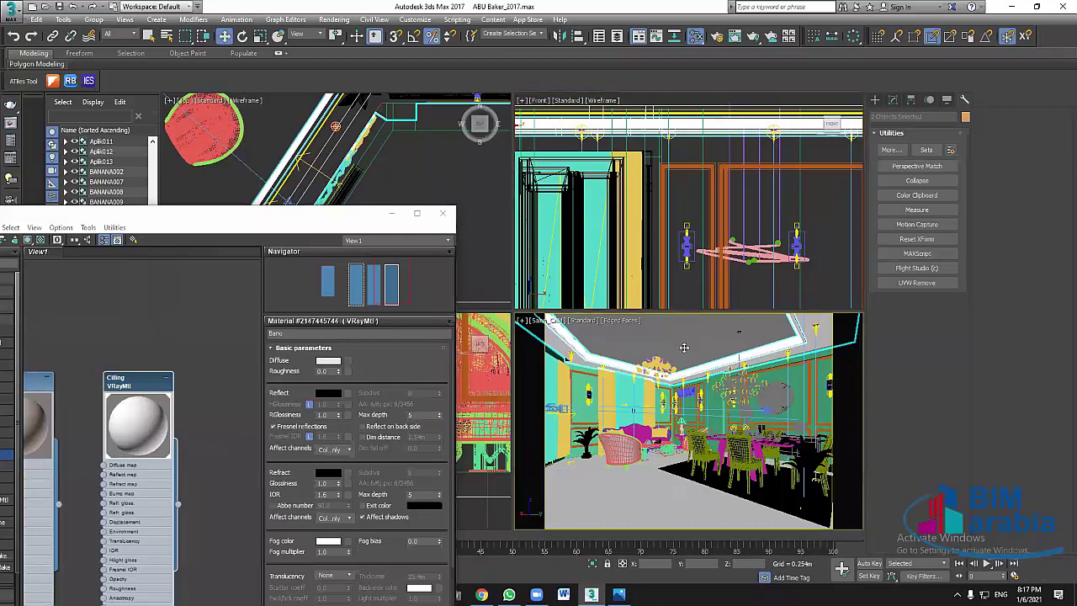
click(679, 417)
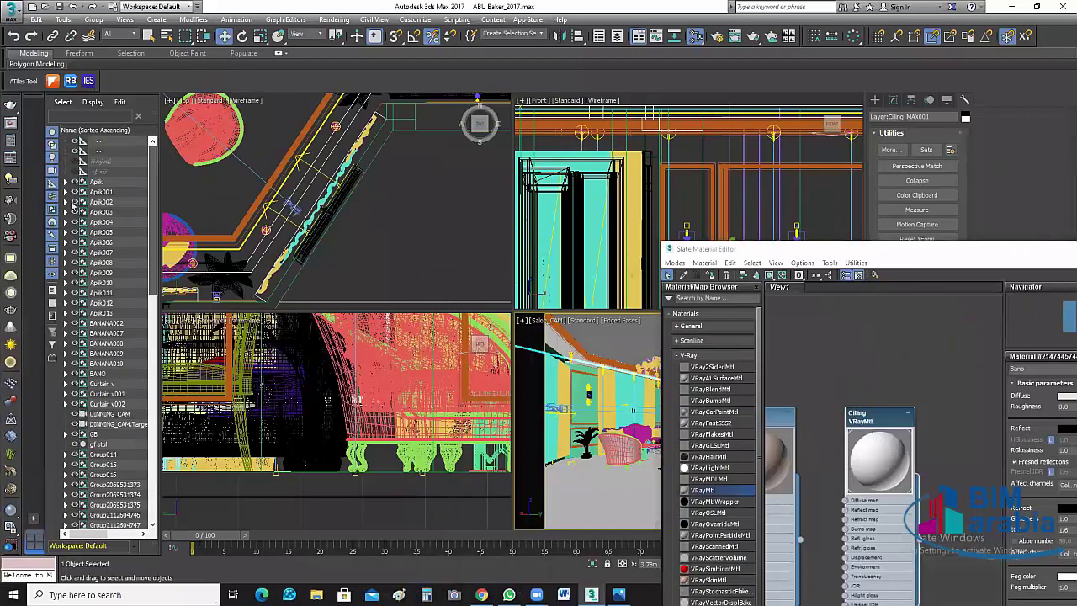
Hide the ceiling layer, select the cornice's Shape017 and give it a new object colour
scroll(76, 202, up, 5)
click(75, 192)
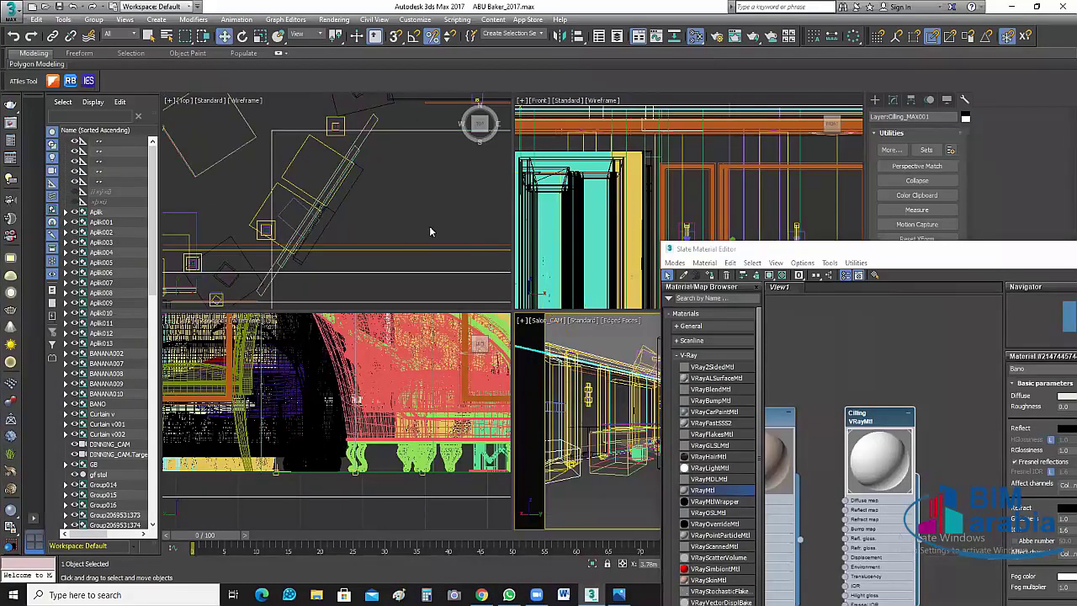
click(581, 370)
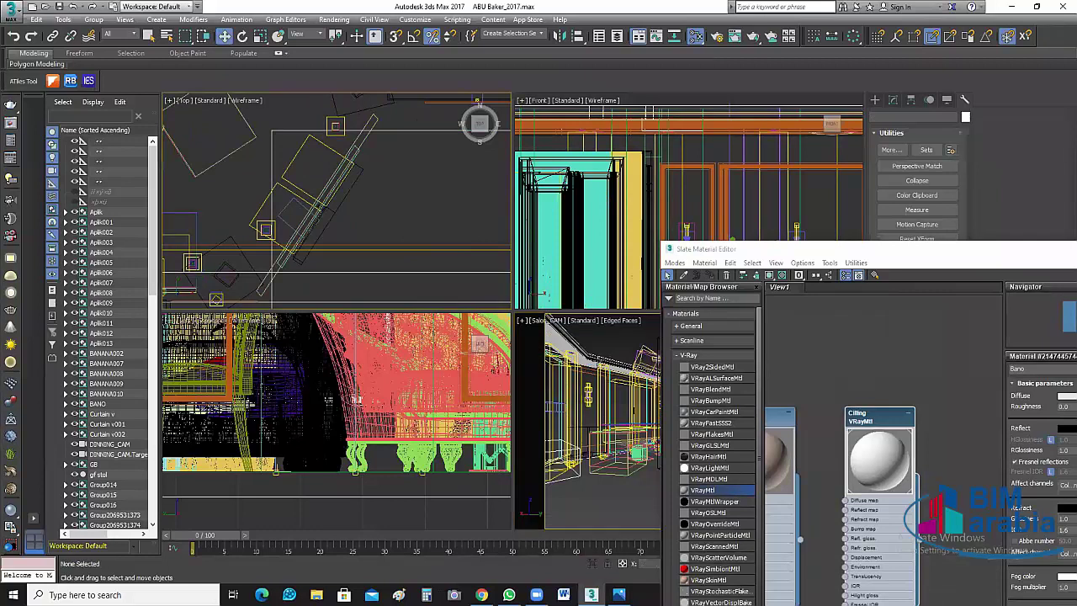
click(741, 130)
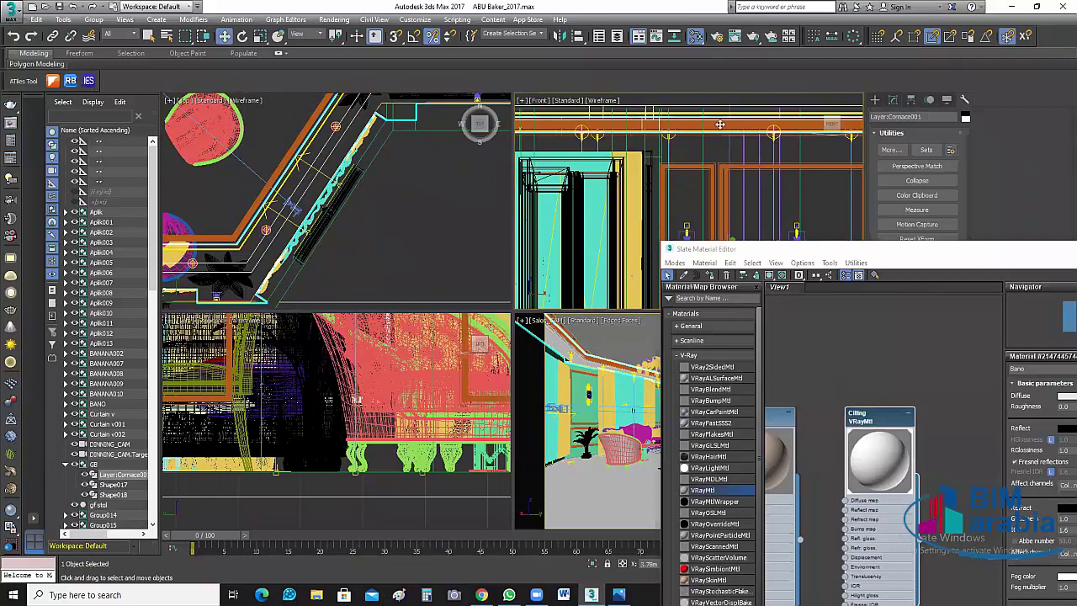
key(ctrl+z)
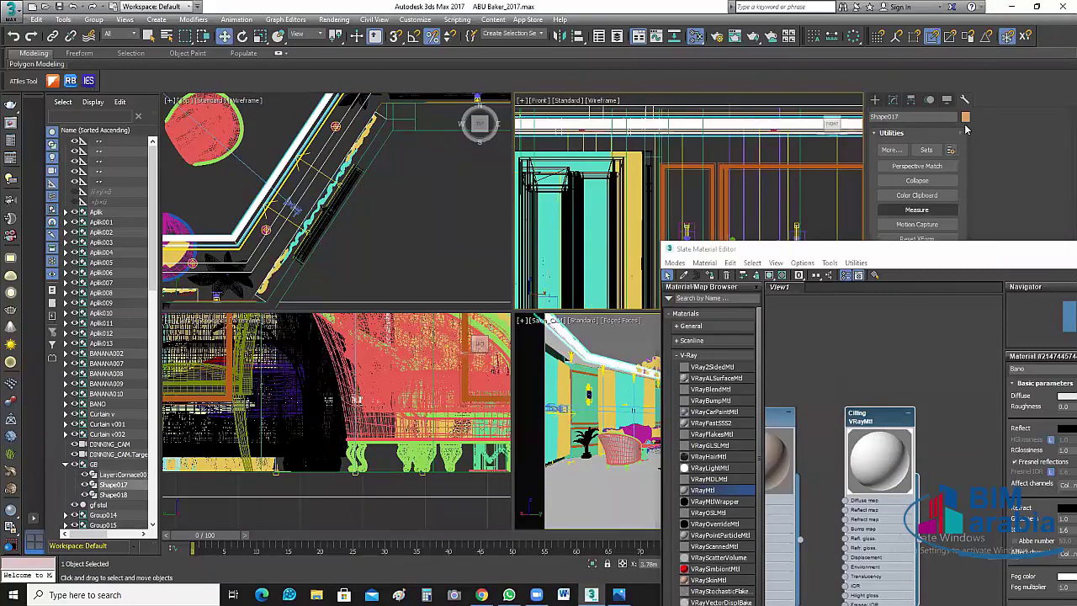
click(965, 116)
click(465, 276)
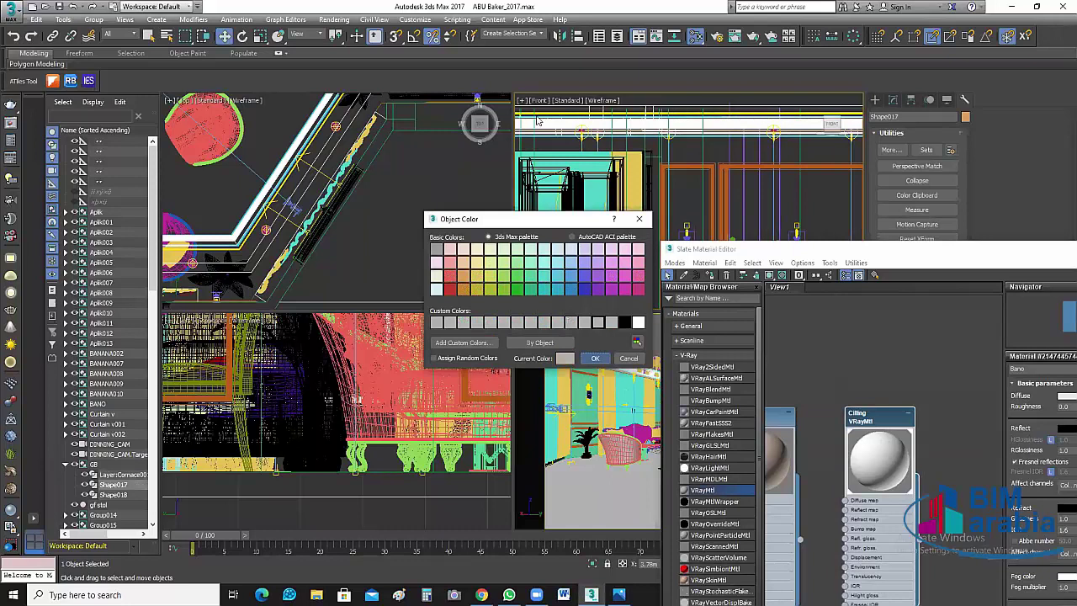
double_click(500, 291)
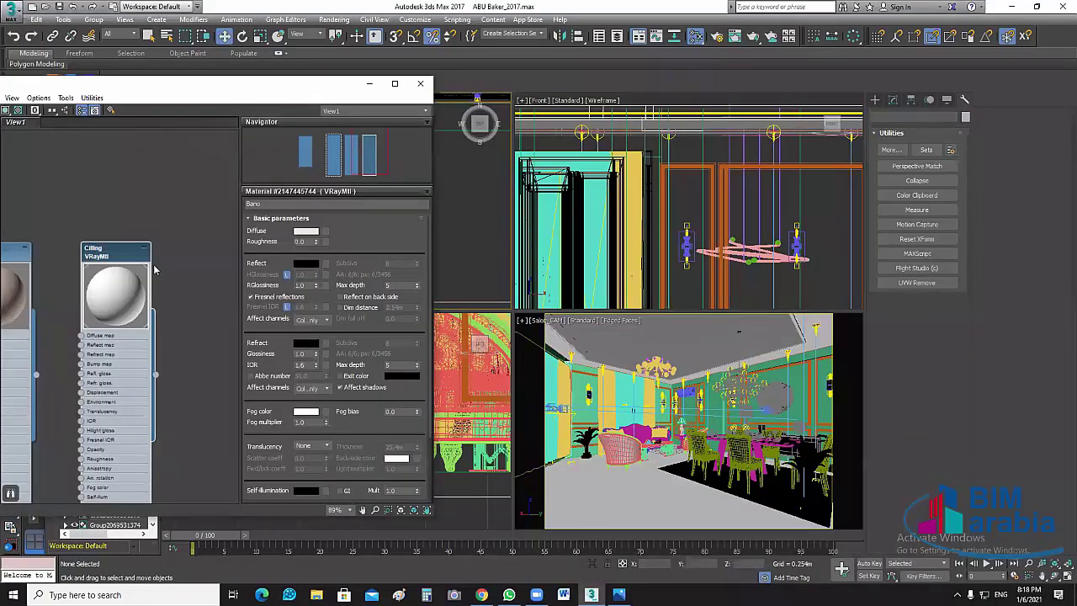
Inspect the ceiling and walls, select the diagonal wall and zoom extents in Top view
click(799, 333)
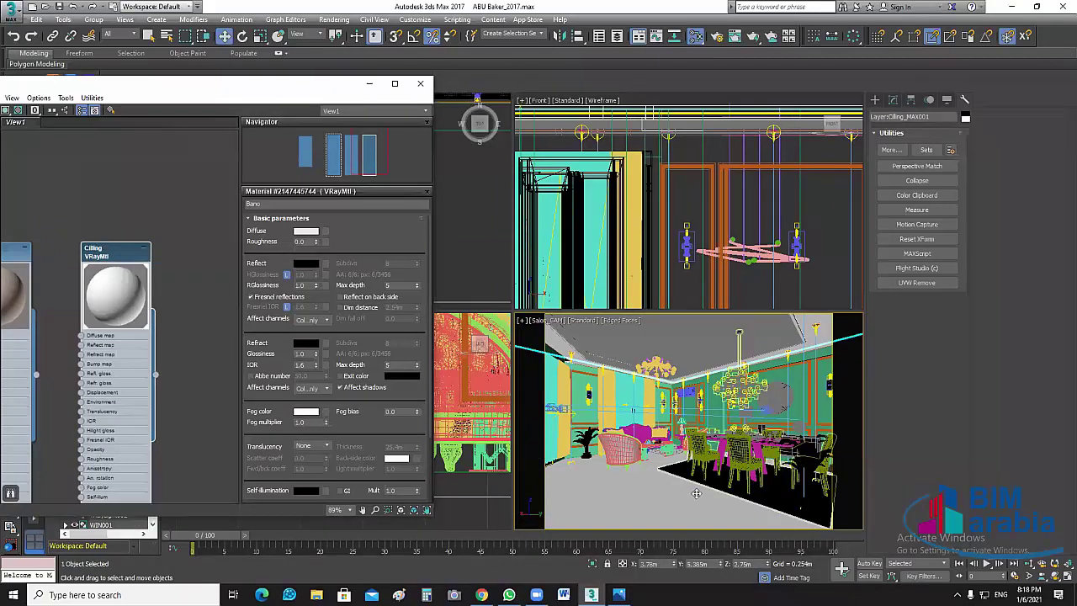
drag(697, 495, 681, 502)
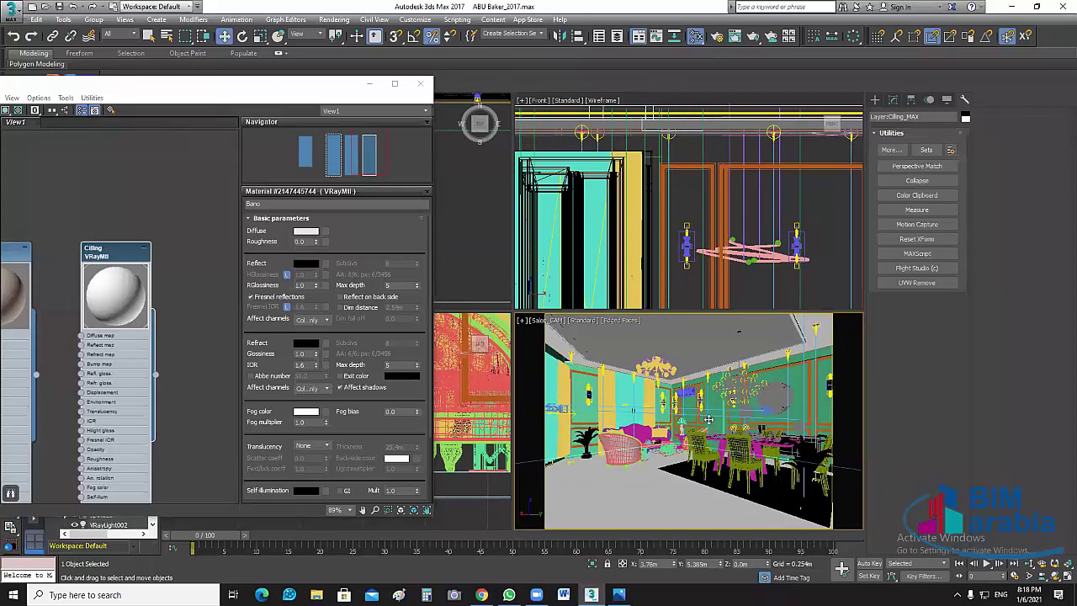
click(802, 374)
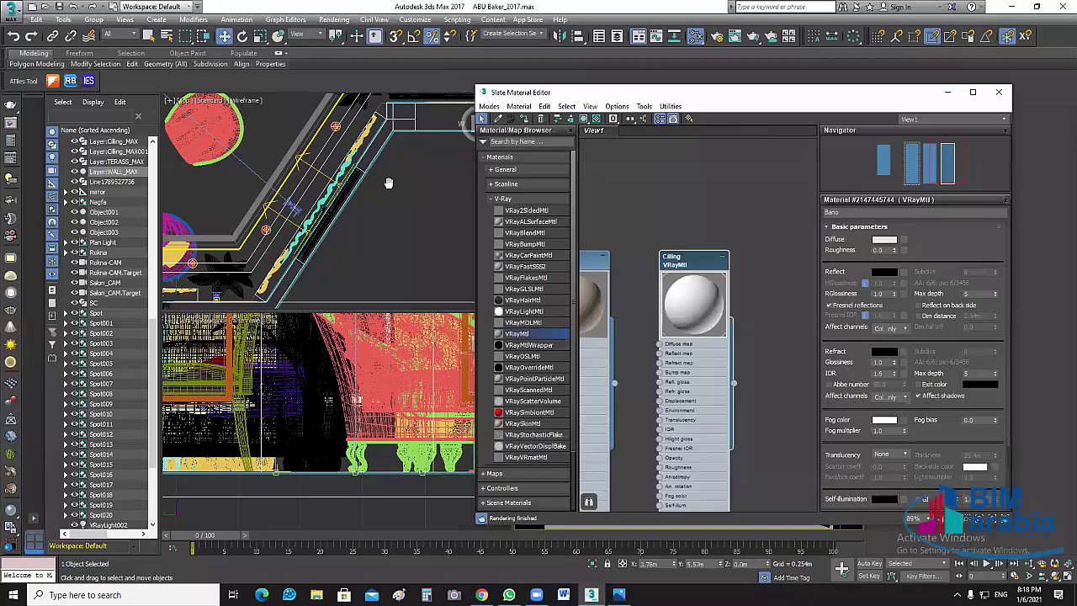
click(385, 185)
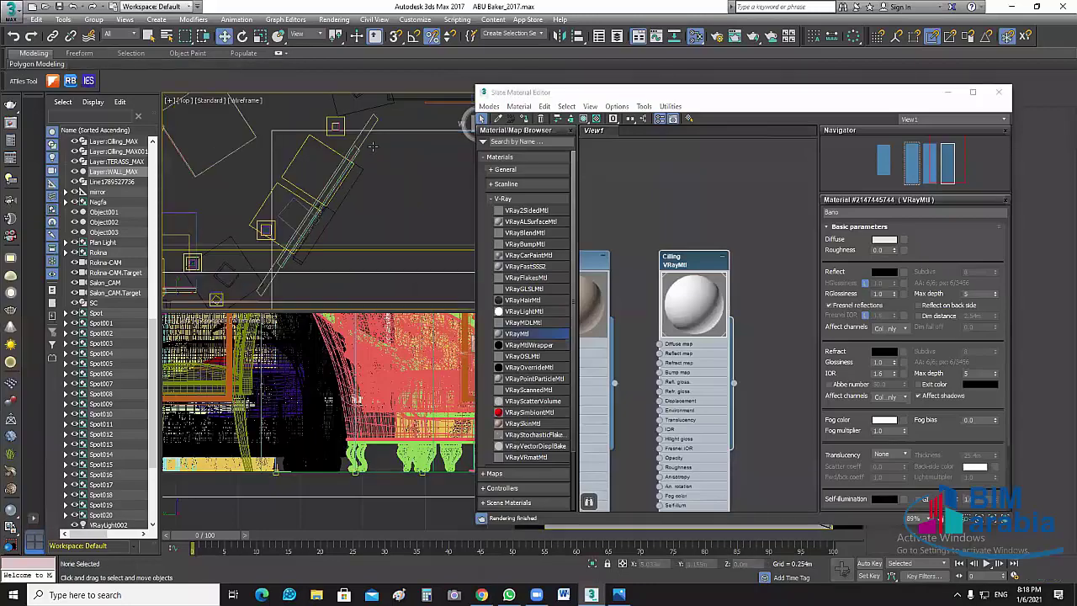
click(358, 154)
scroll(358, 154, up, 5)
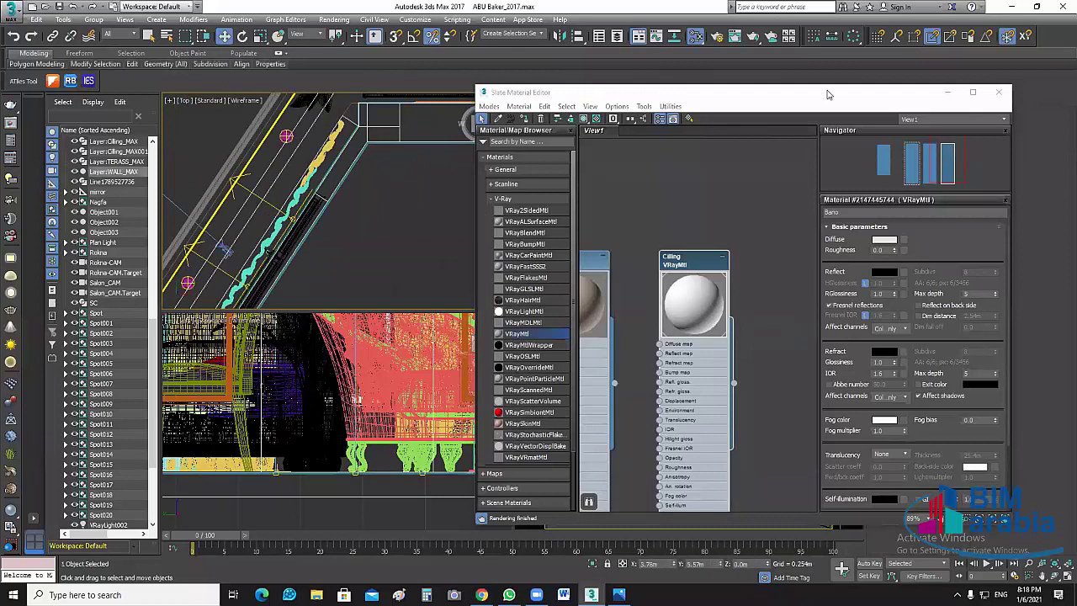
key(z)
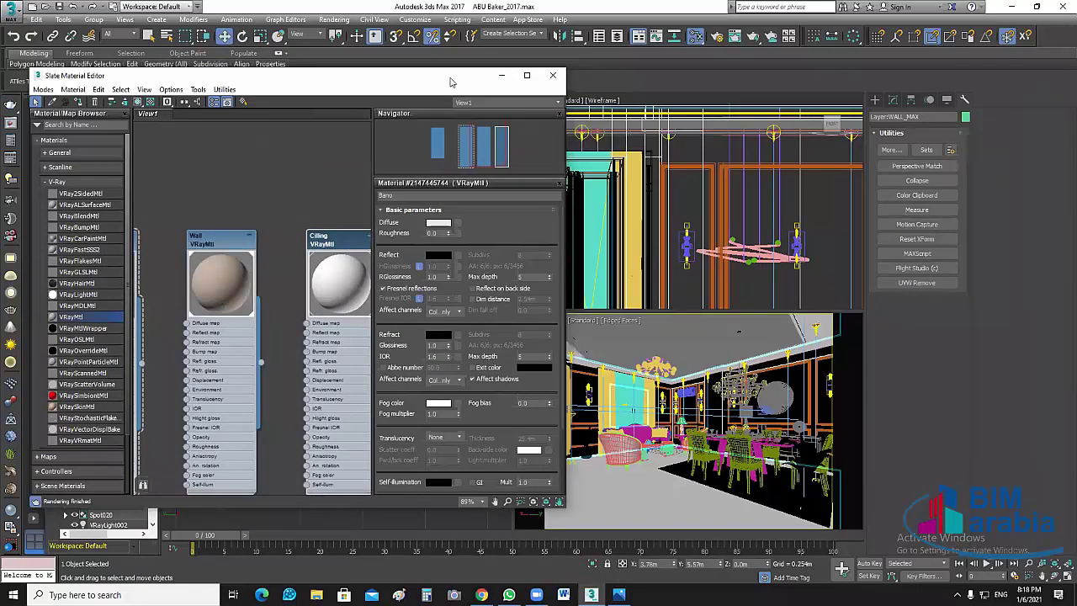
Select the BANO group and add BANANA008 and BANANA009, leaving BANO's colour unchanged
drag(446, 76, 419, 42)
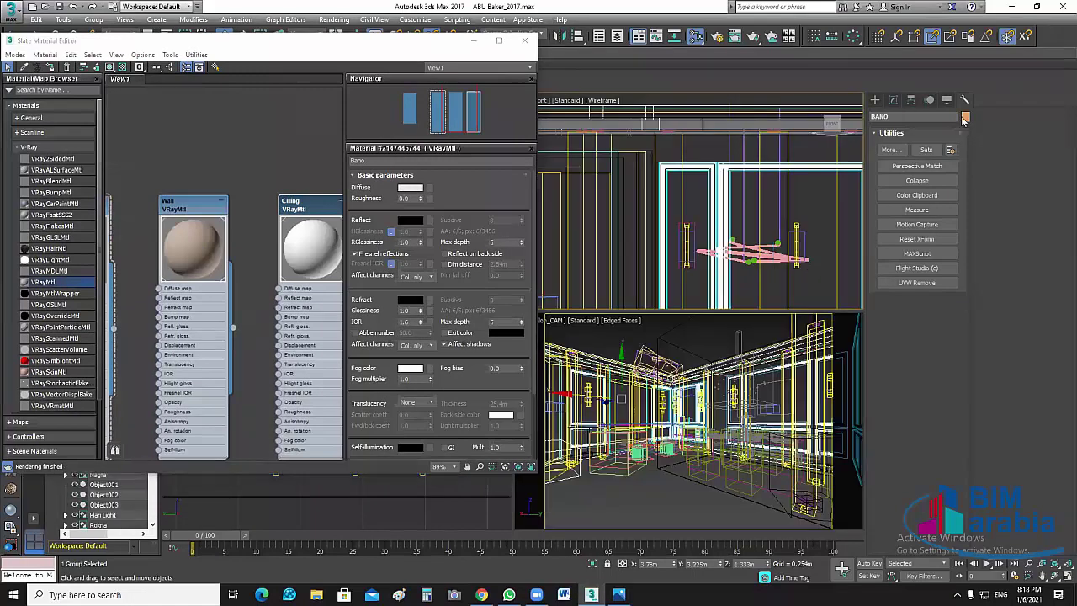
click(875, 99)
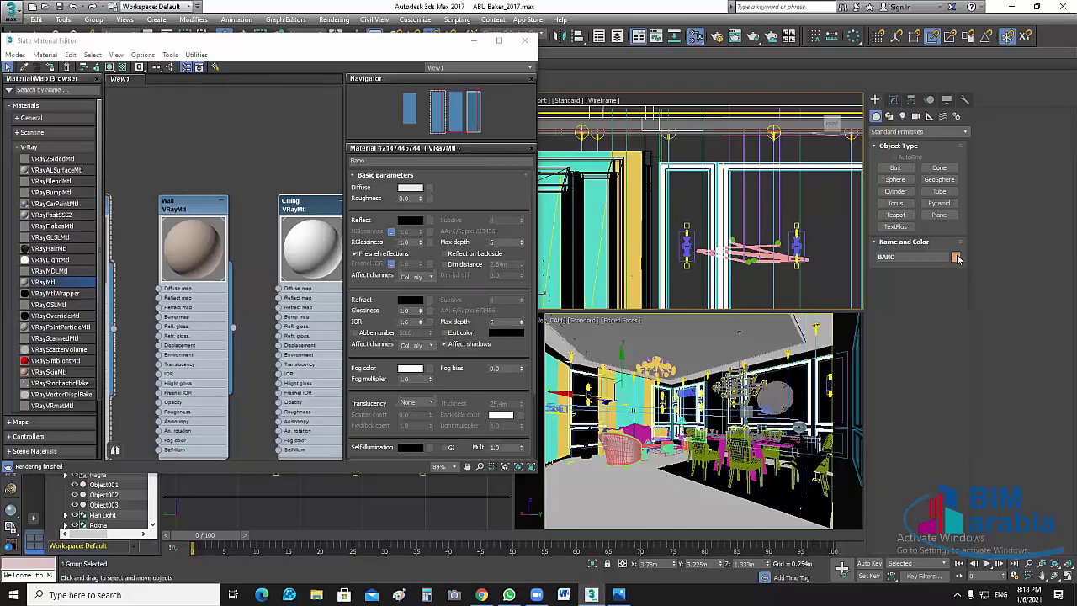
click(956, 257)
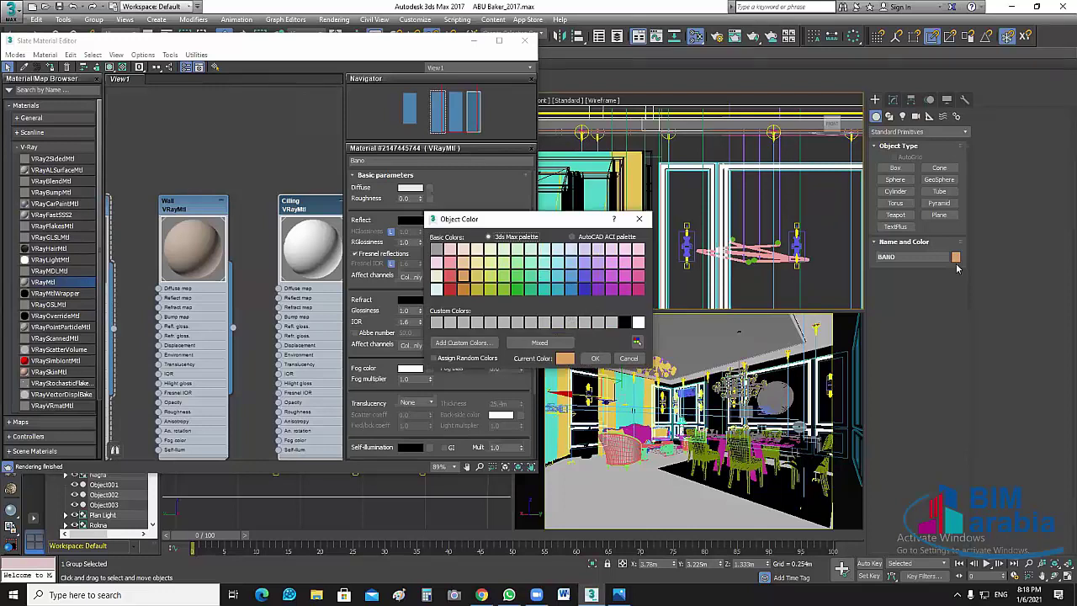
click(629, 358)
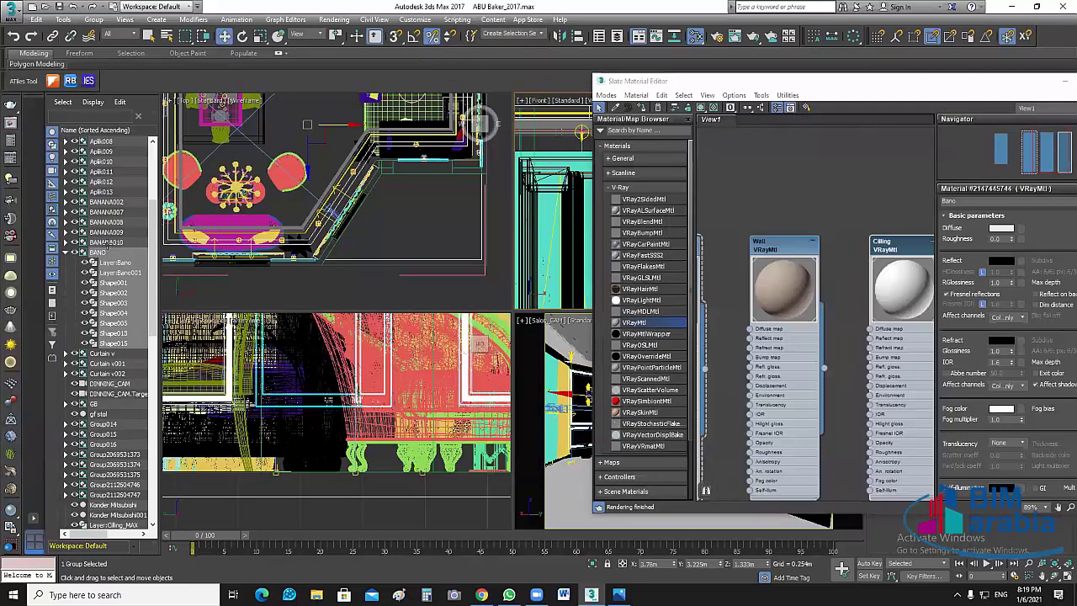
shift+click(106, 222)
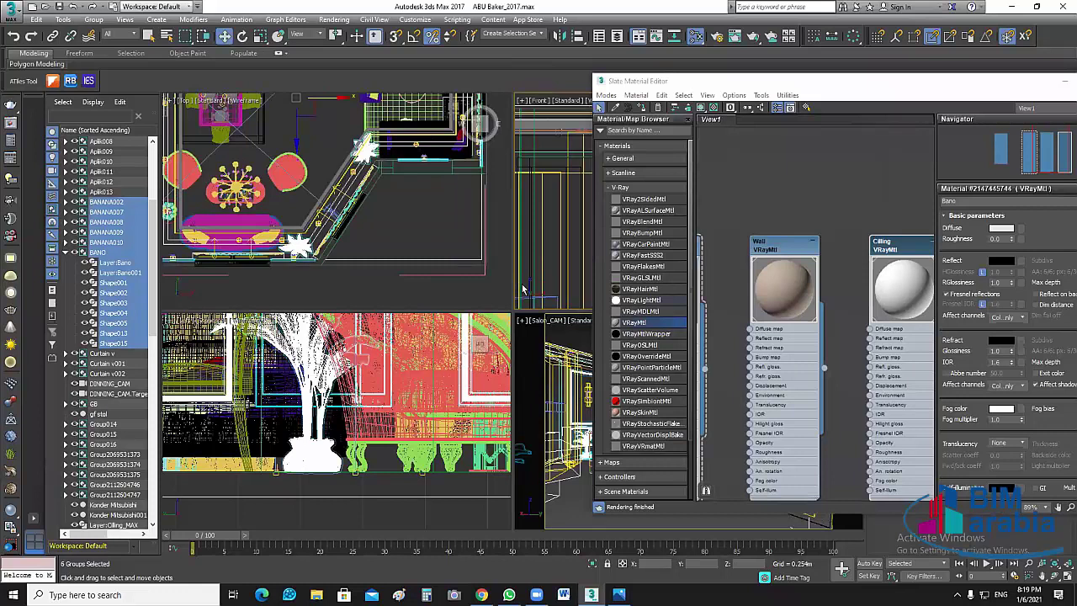
Assign the Bano material to the selected groups, close the material editor and deselect
key(z)
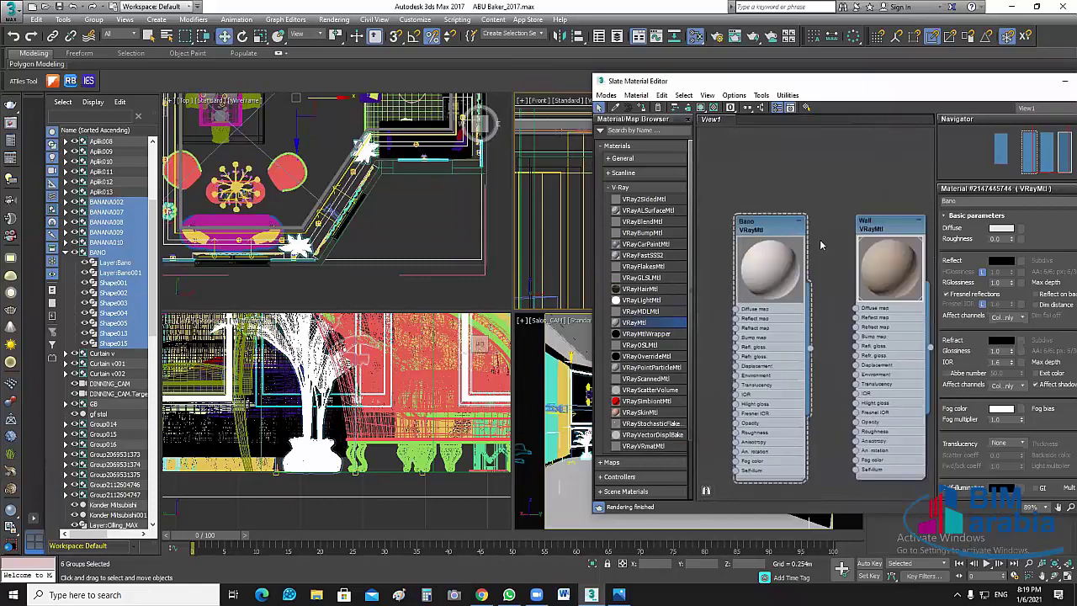
right_click(732, 209)
click(980, 90)
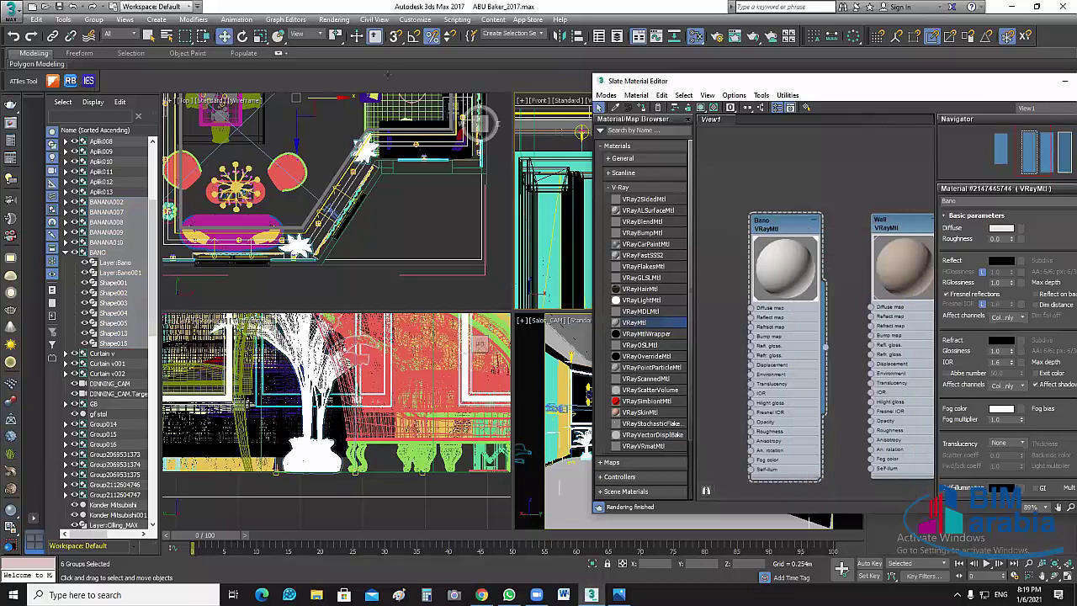
drag(980, 89, 302, 85)
key(m)
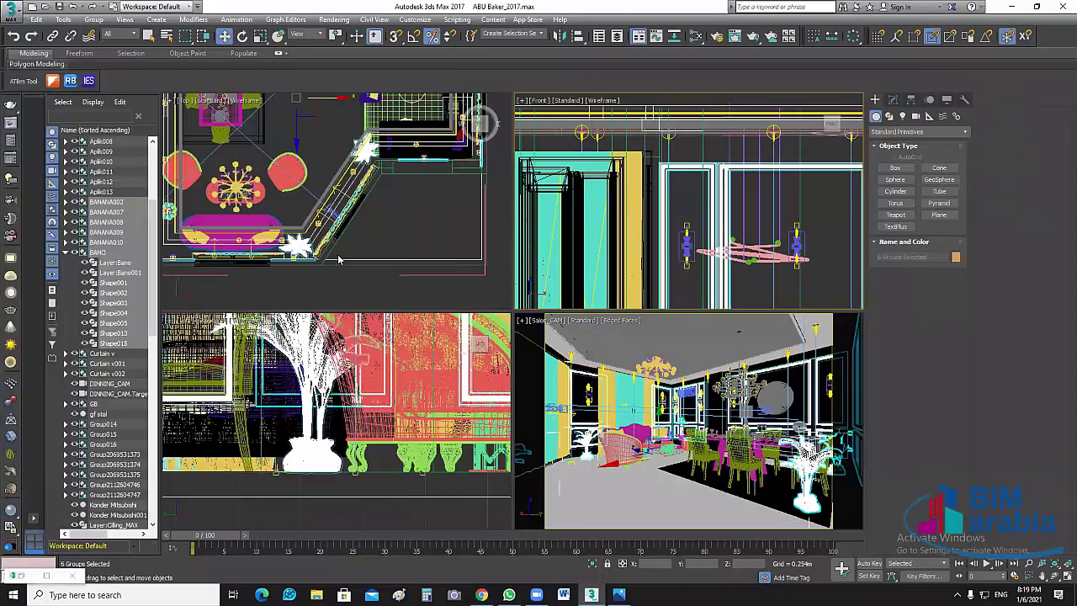
middle_drag(400, 256, 427, 255)
click(427, 255)
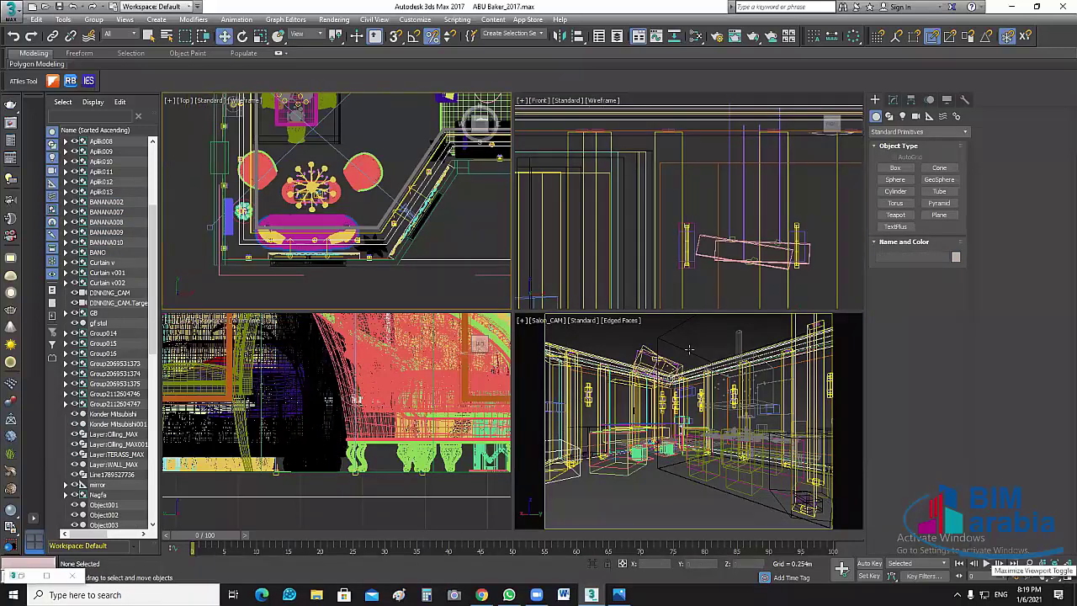
In the maximized Top view, hide the armchairs, central table, sofa and dining set groups
key(alt+w)
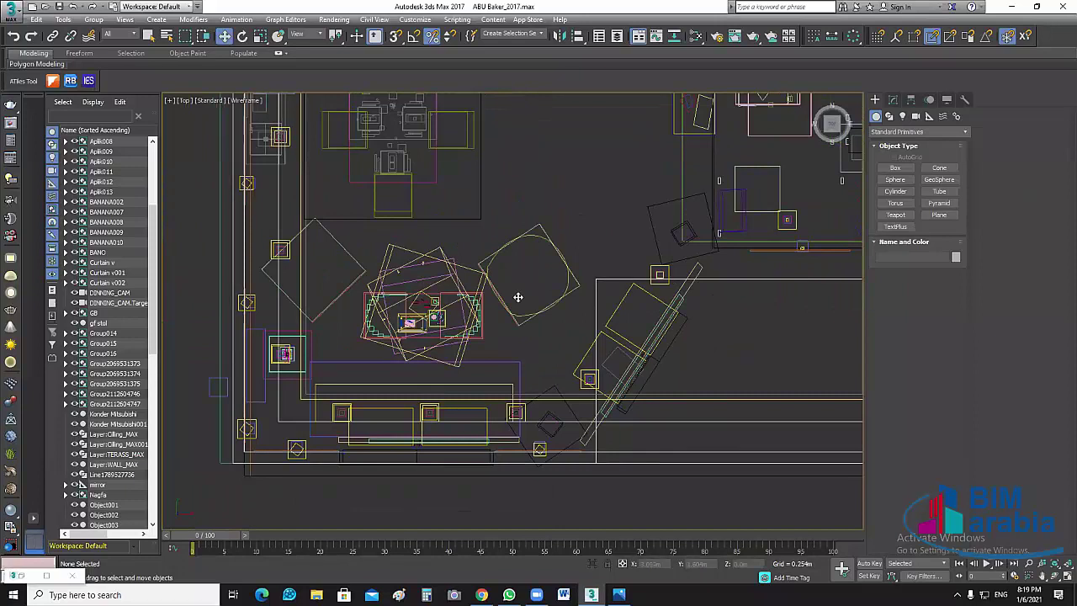
click(517, 297)
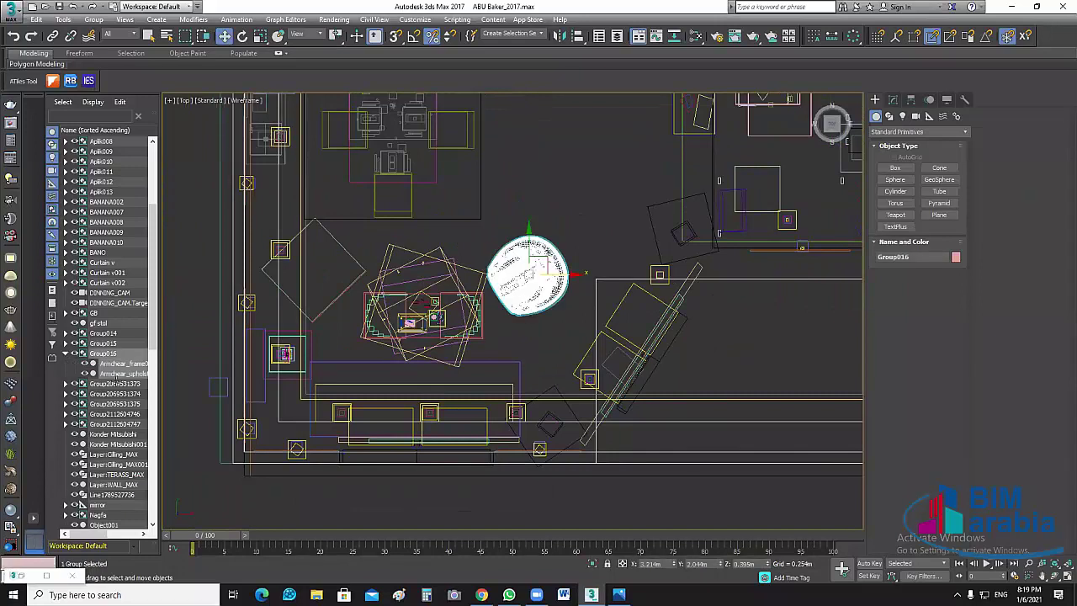
ctrl+click(471, 323)
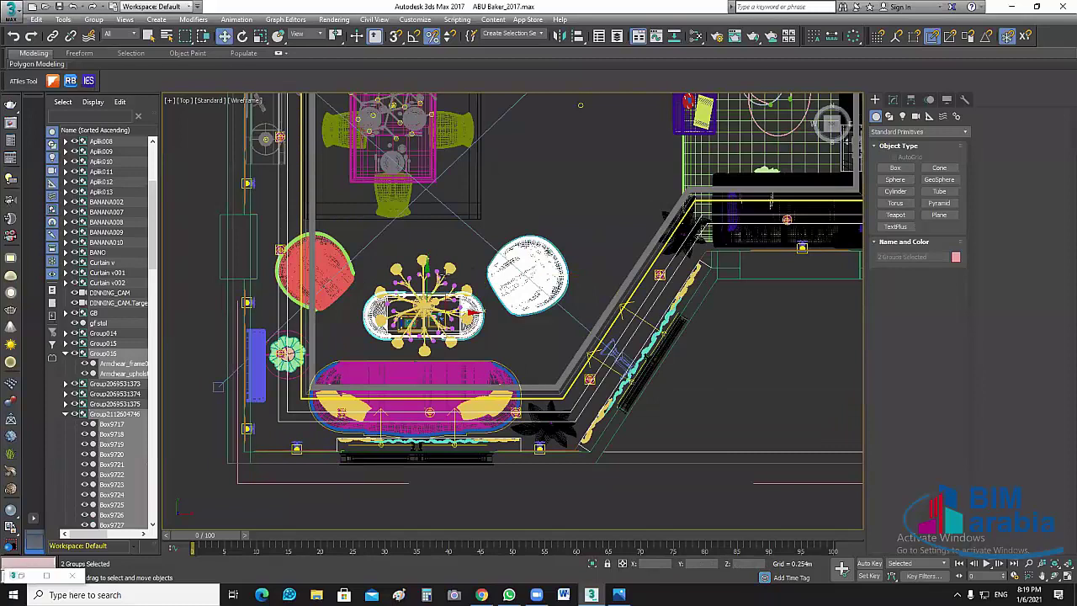
ctrl+drag(506, 239, 541, 331)
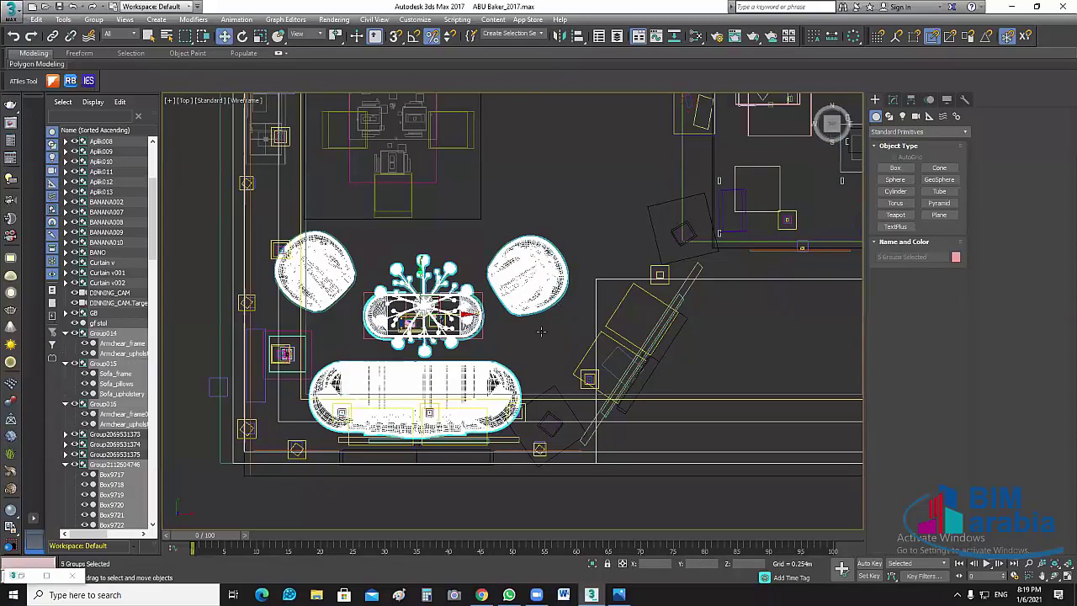
middle_drag(541, 332, 541, 496)
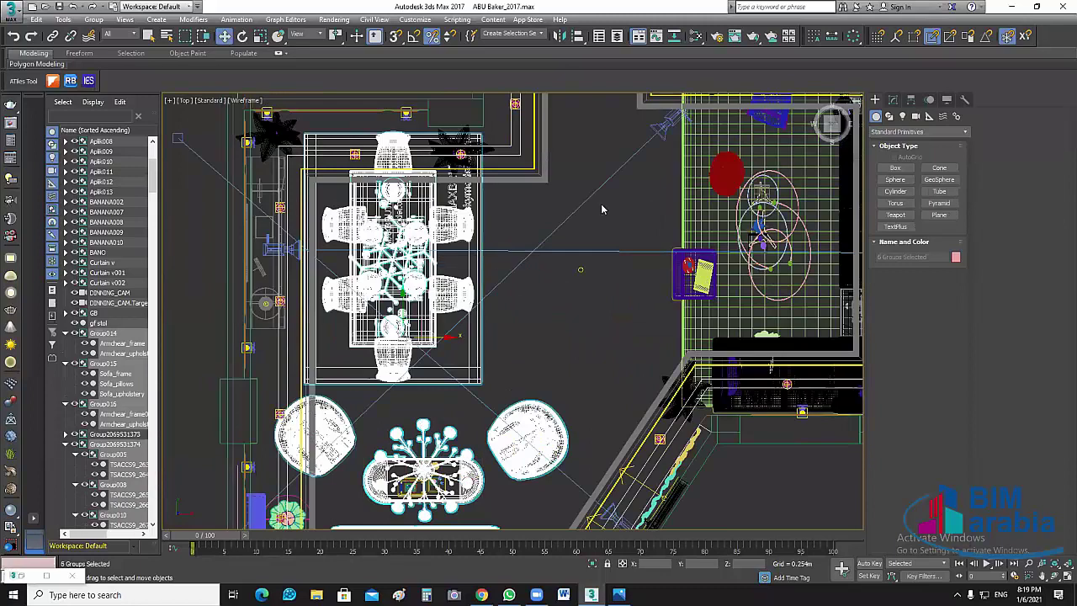
ctrl+drag(603, 210, 649, 269)
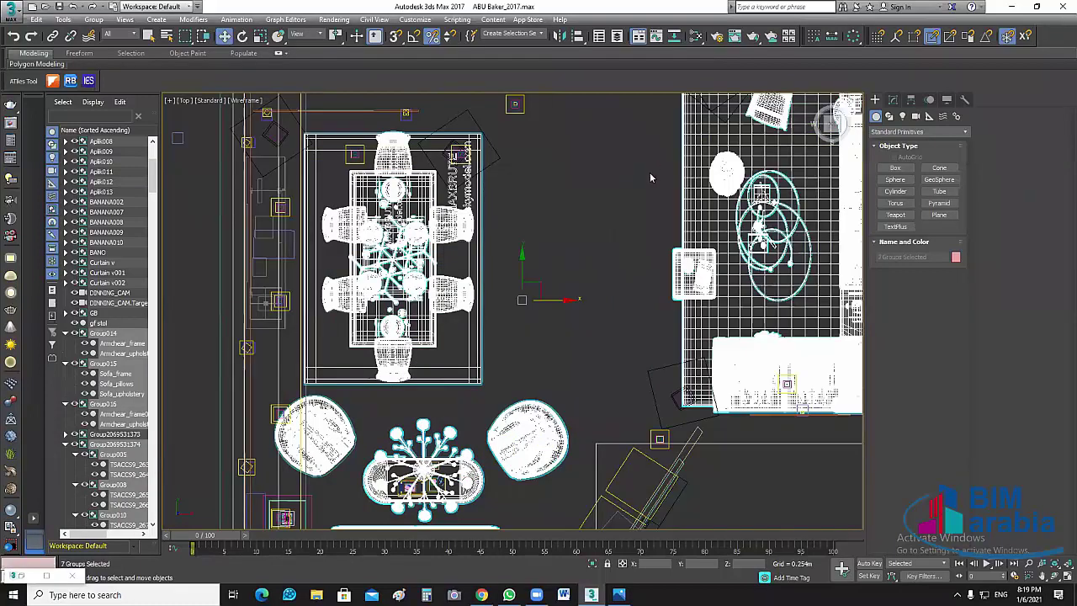
key(alt+h)
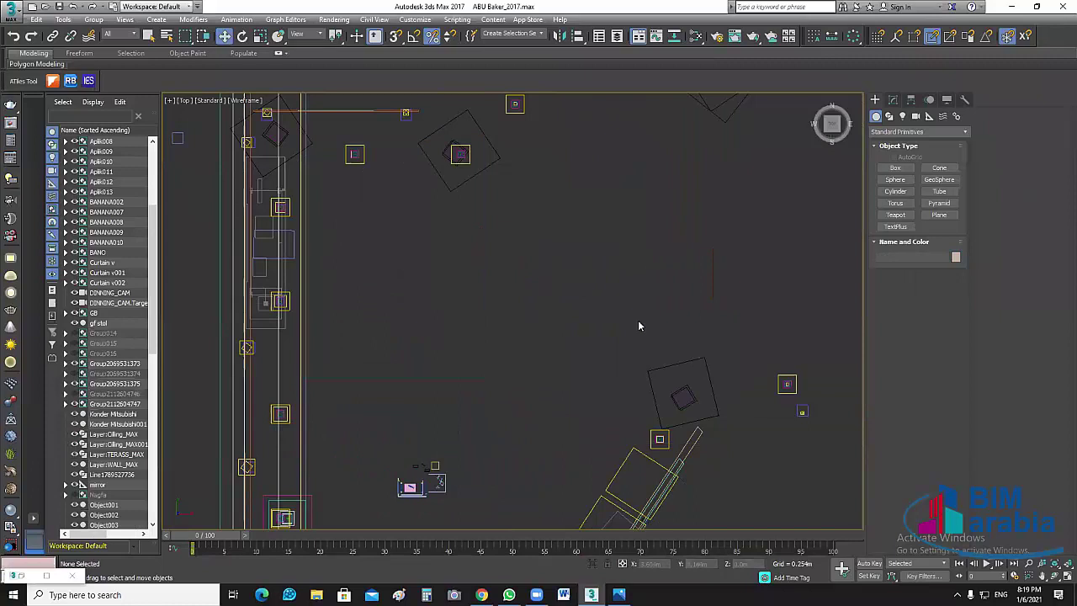
Select all the banana plant groups, including BANANA009 and BANANA010, and hide them
scroll(637, 320, down, 2)
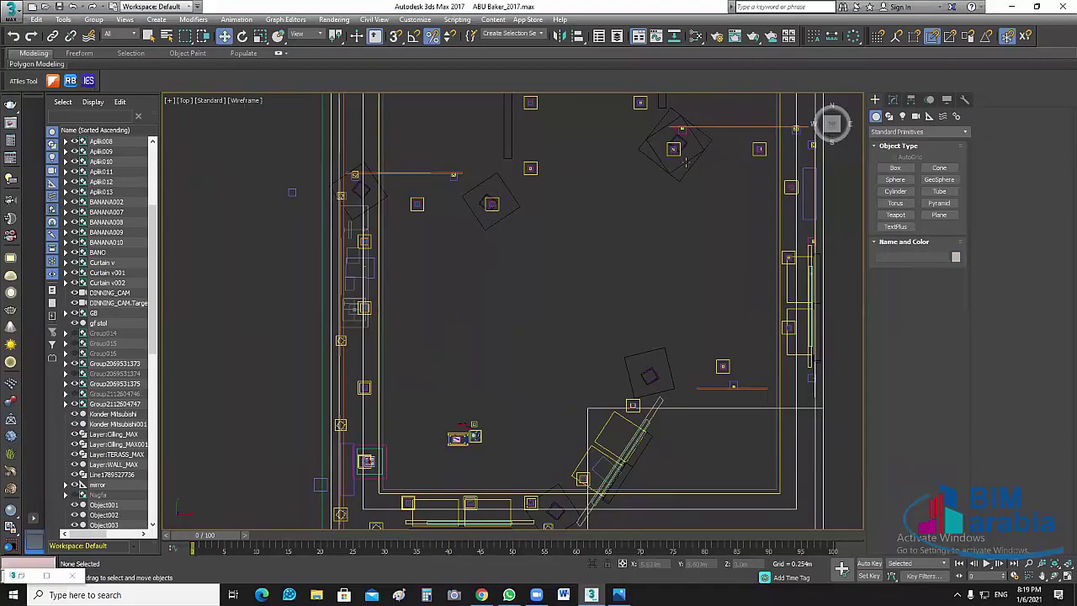
click(671, 135)
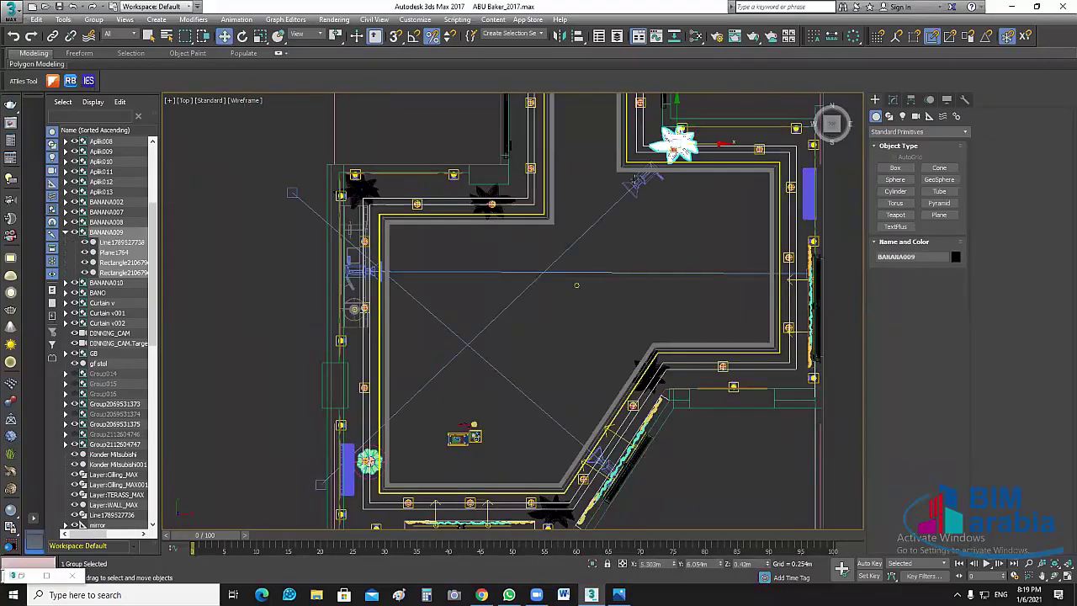
ctrl+click(492, 202)
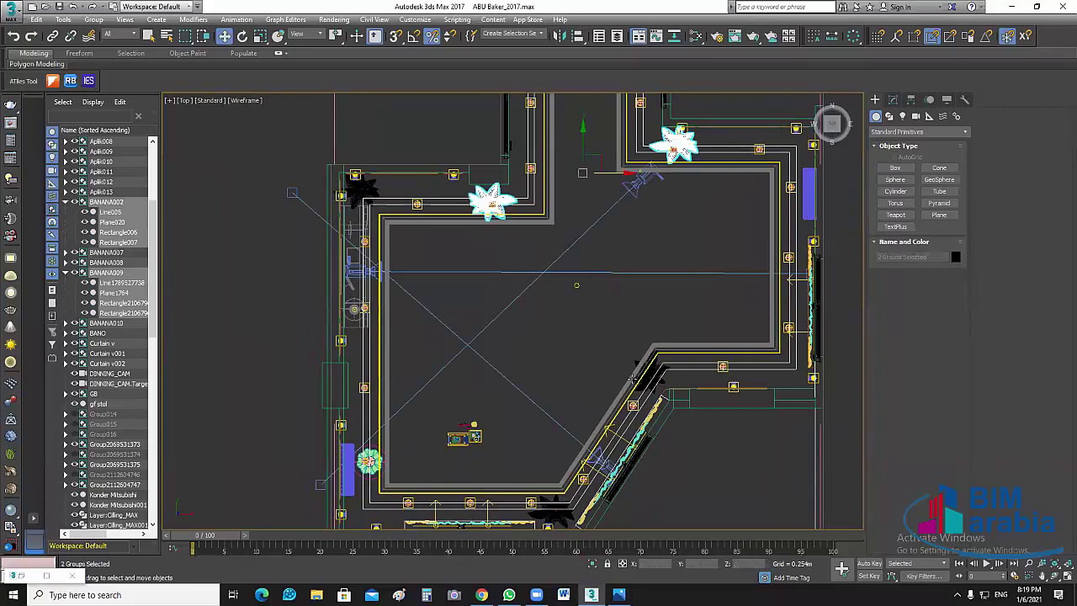
ctrl+click(359, 191)
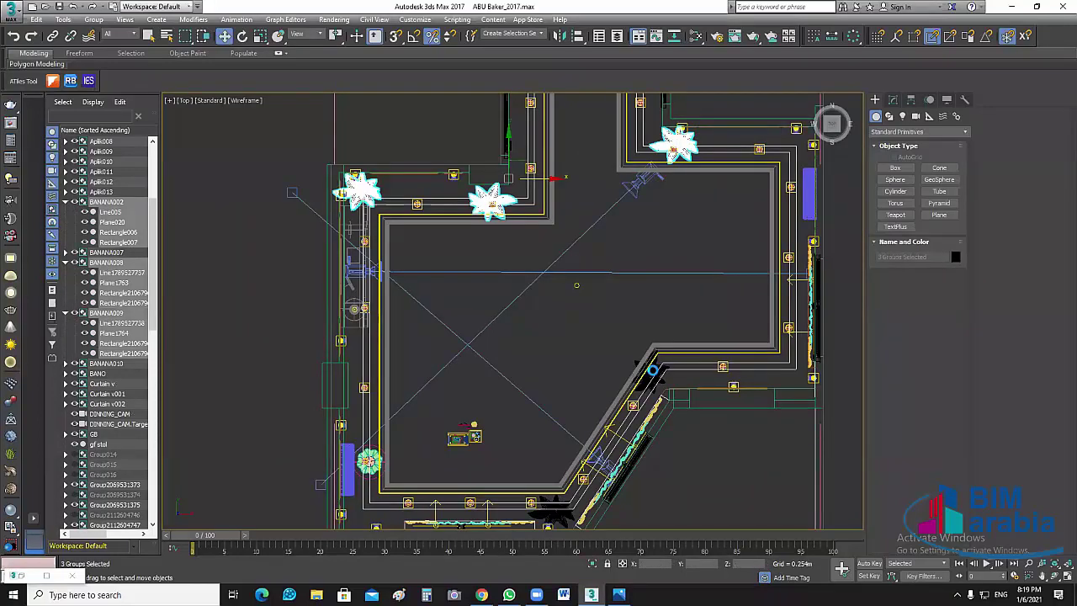
ctrl+click(647, 373)
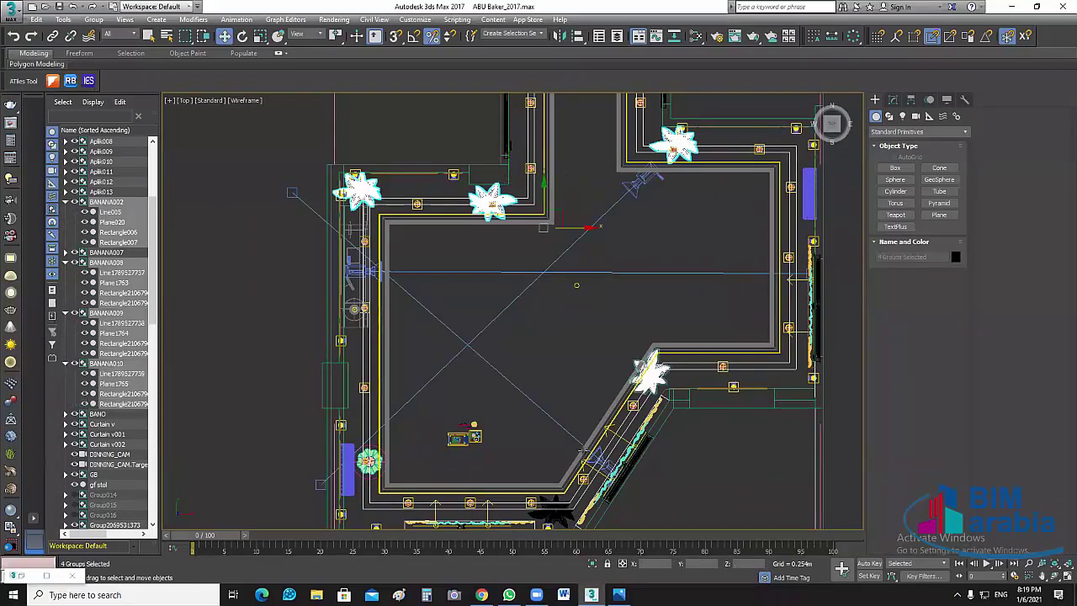
middle_drag(553, 380, 569, 317)
ctrl+click(566, 444)
right_click(486, 221)
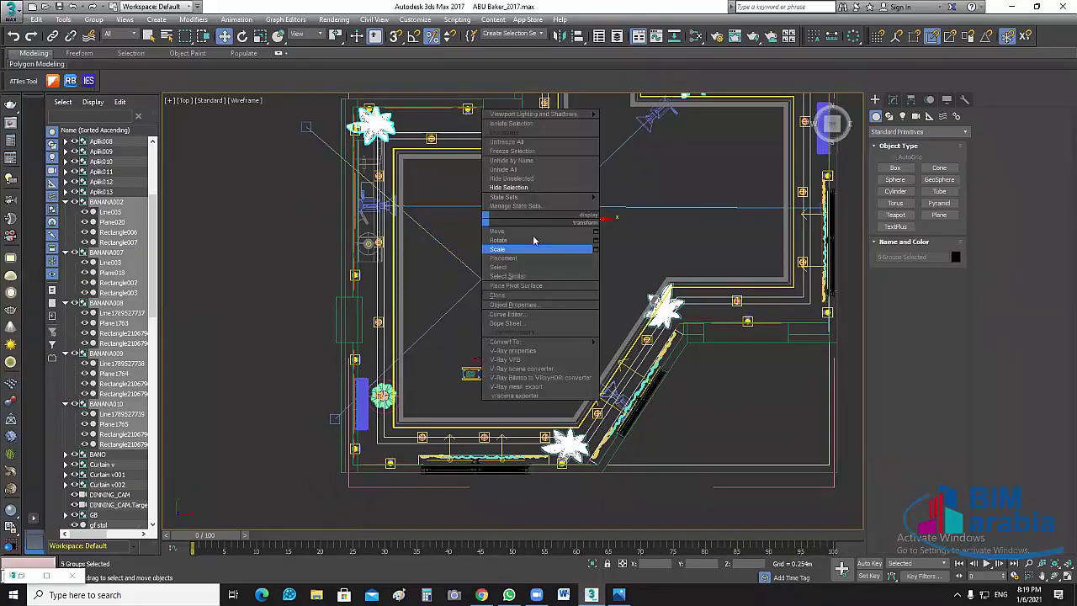
click(537, 187)
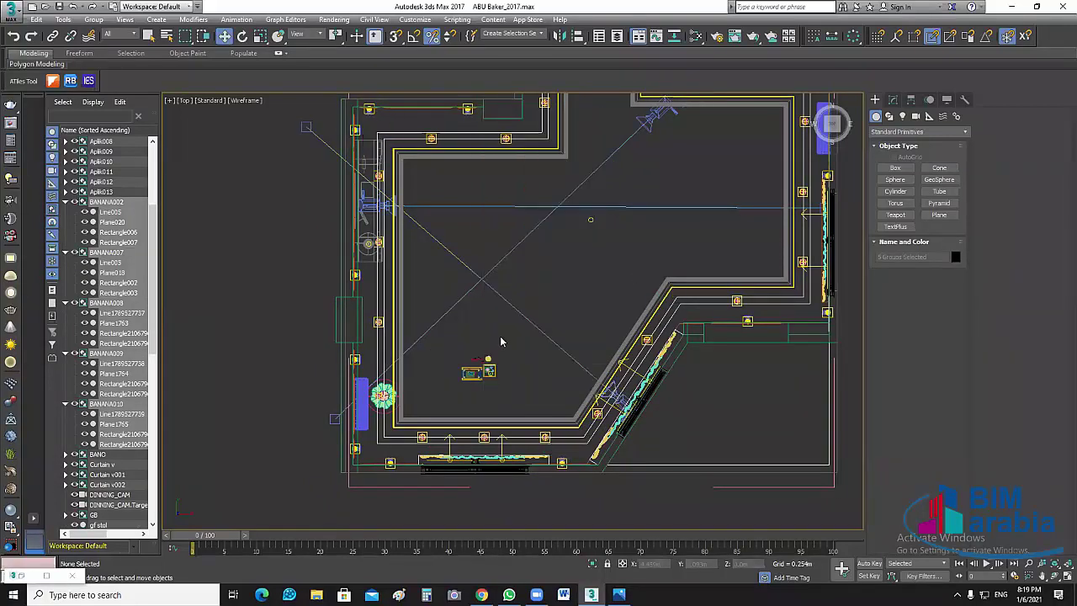
Hide the small floor decor group and return to the four-viewport layout
click(476, 373)
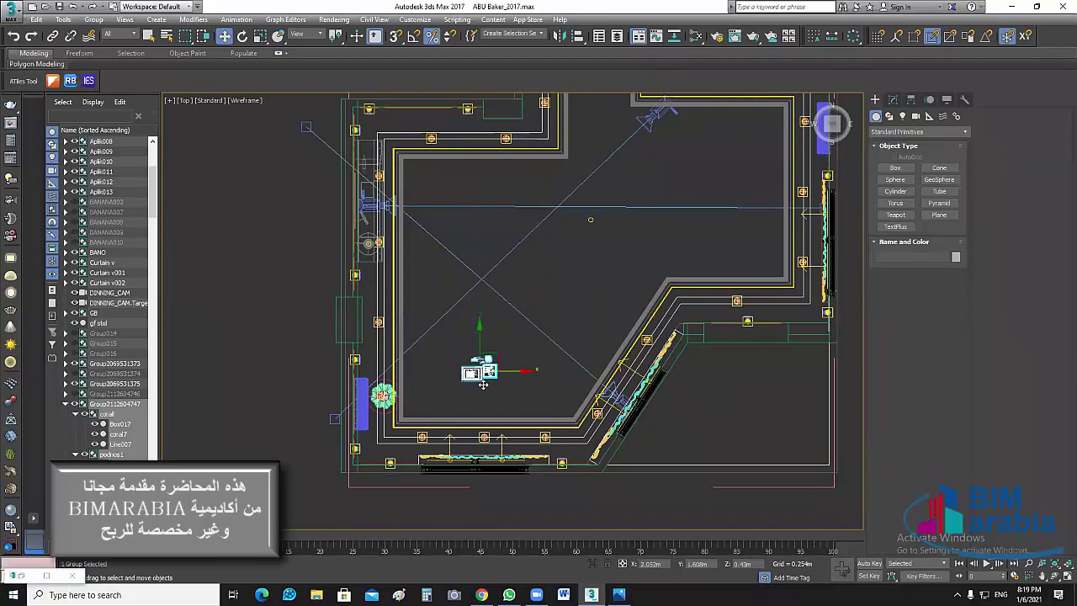
right_click(498, 329)
click(547, 298)
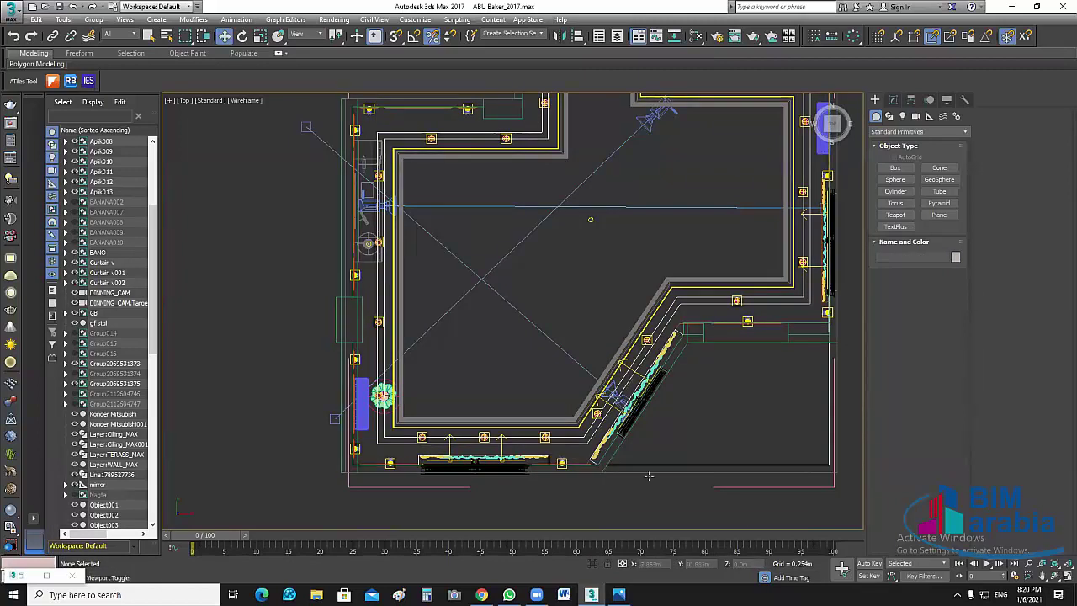
key(alt+w)
click(675, 485)
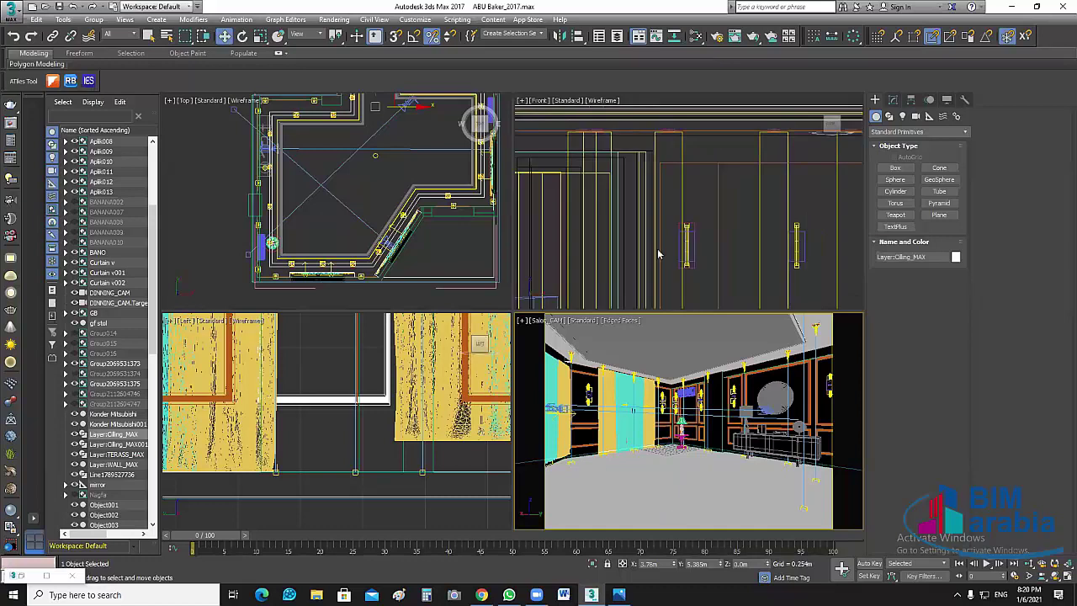
Set the bottom-right viewport to look through Rokna-CAM
key(c)
click(497, 230)
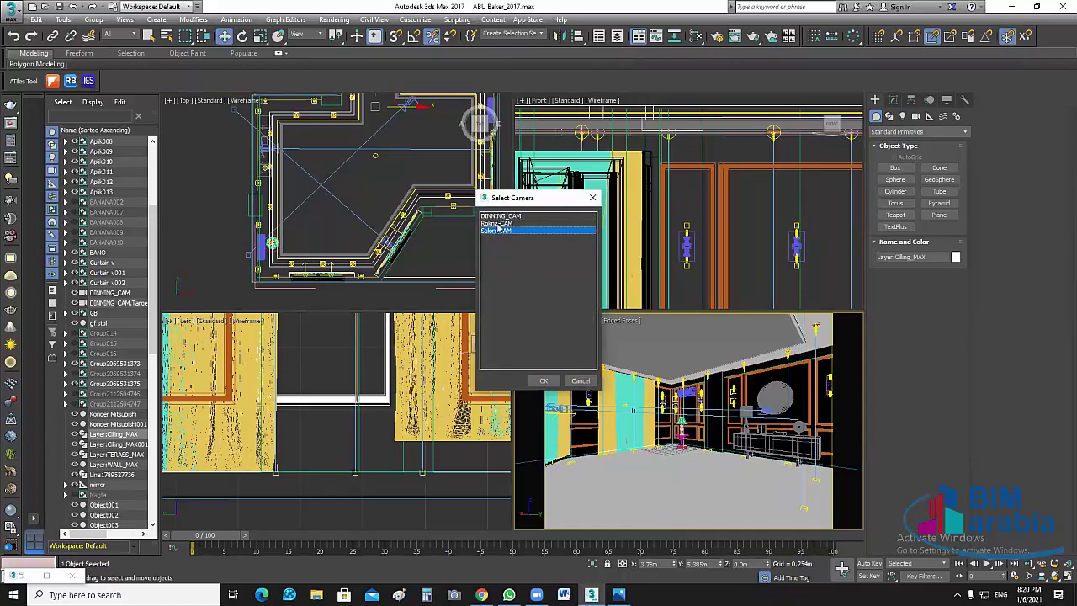
click(497, 223)
click(543, 381)
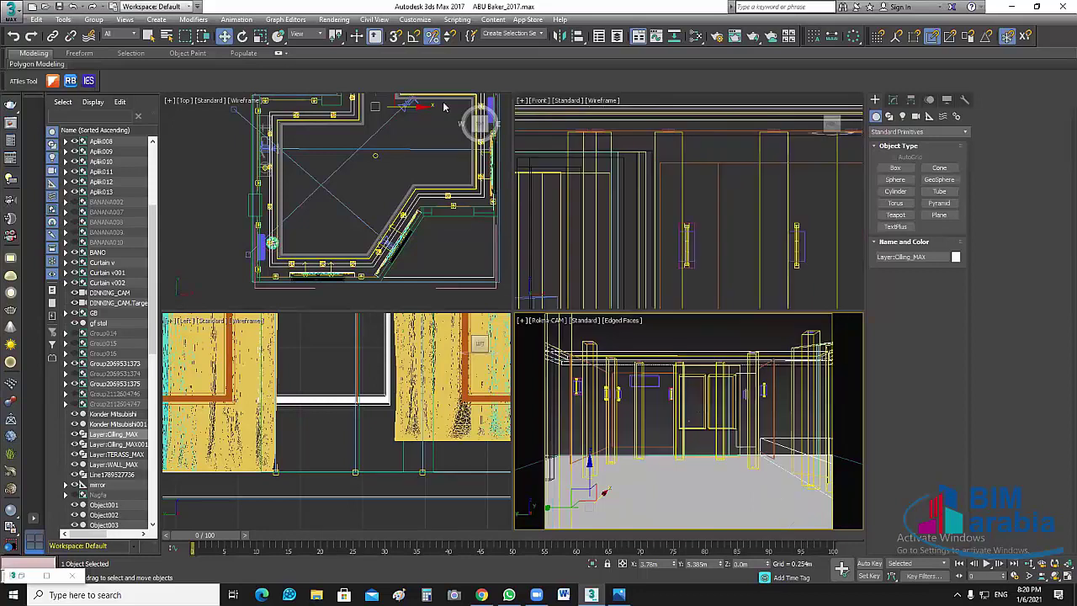
Check Environment and Exposure Control settings, then open Render Setup with F10
click(334, 19)
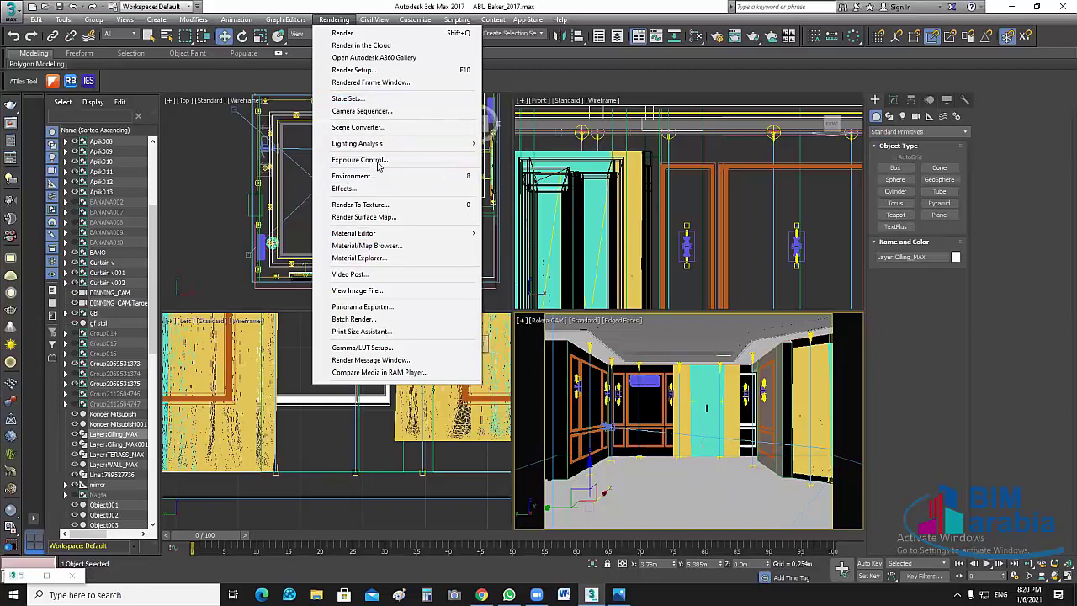
click(360, 159)
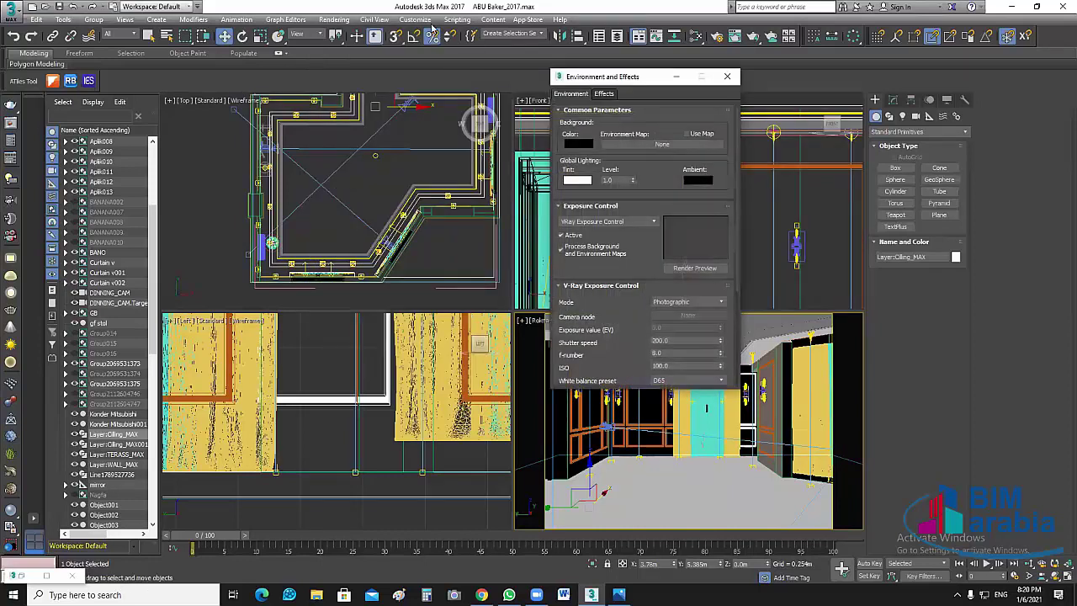
key(8)
click(334, 19)
key(Escape)
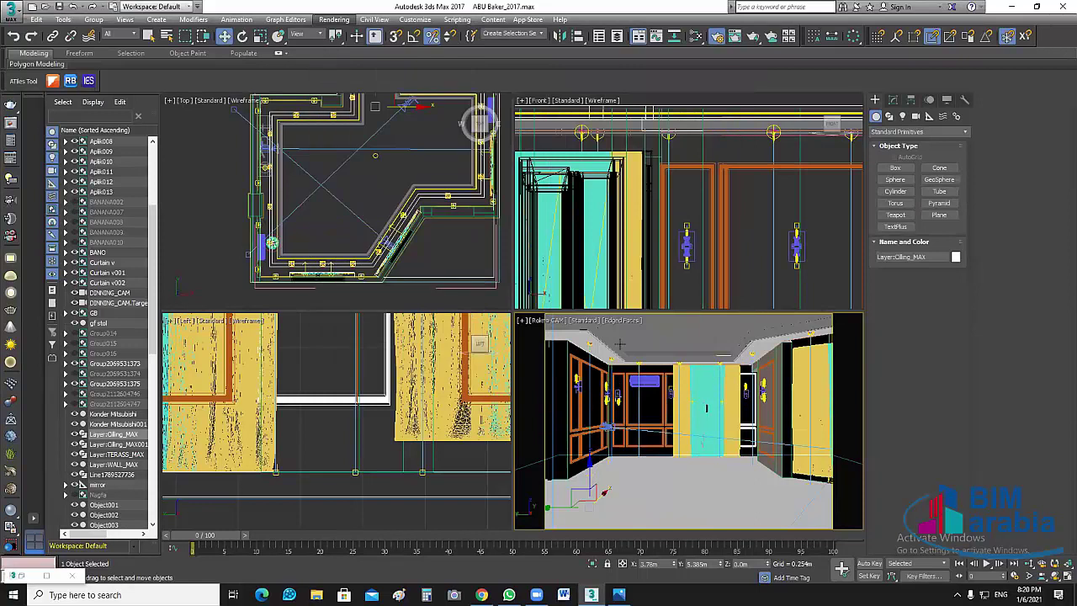
key(F10)
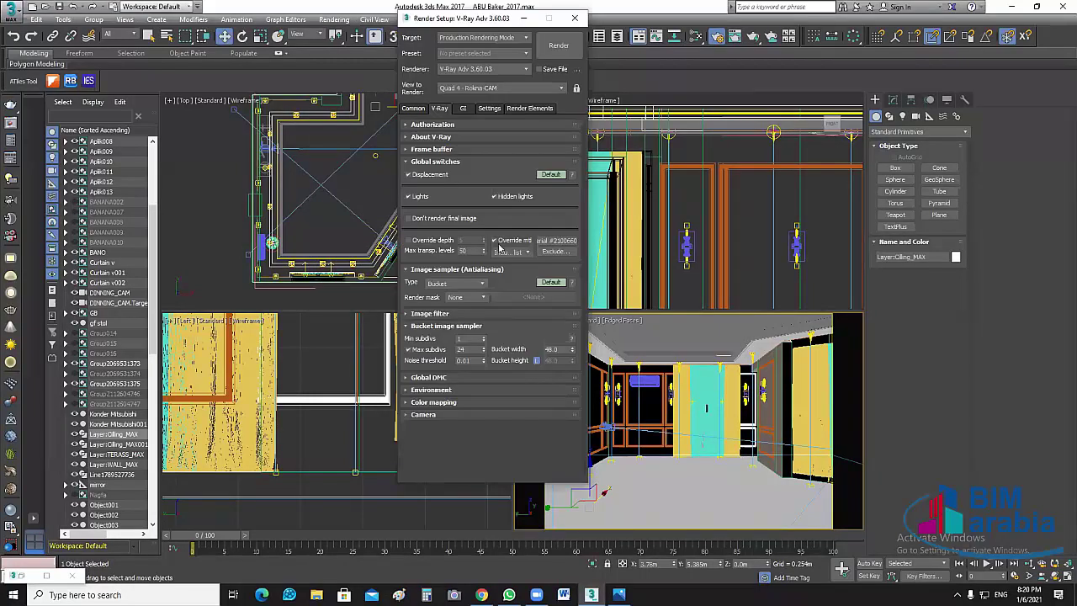
Uncheck V-Ray Override mtl, review Common and GI irradiance map settings, and close Render Setup
click(494, 240)
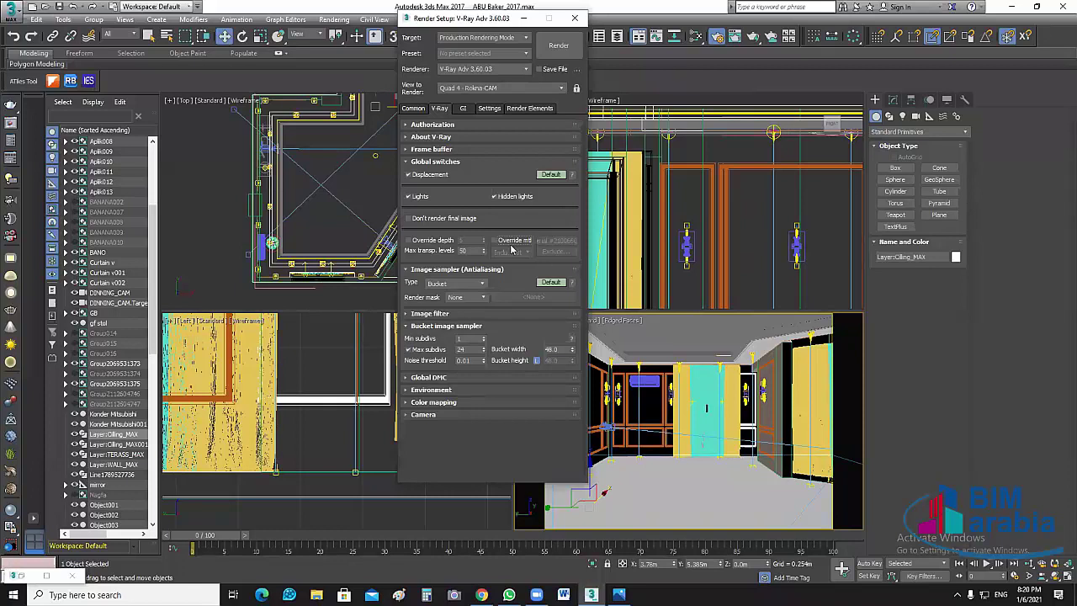
click(422, 110)
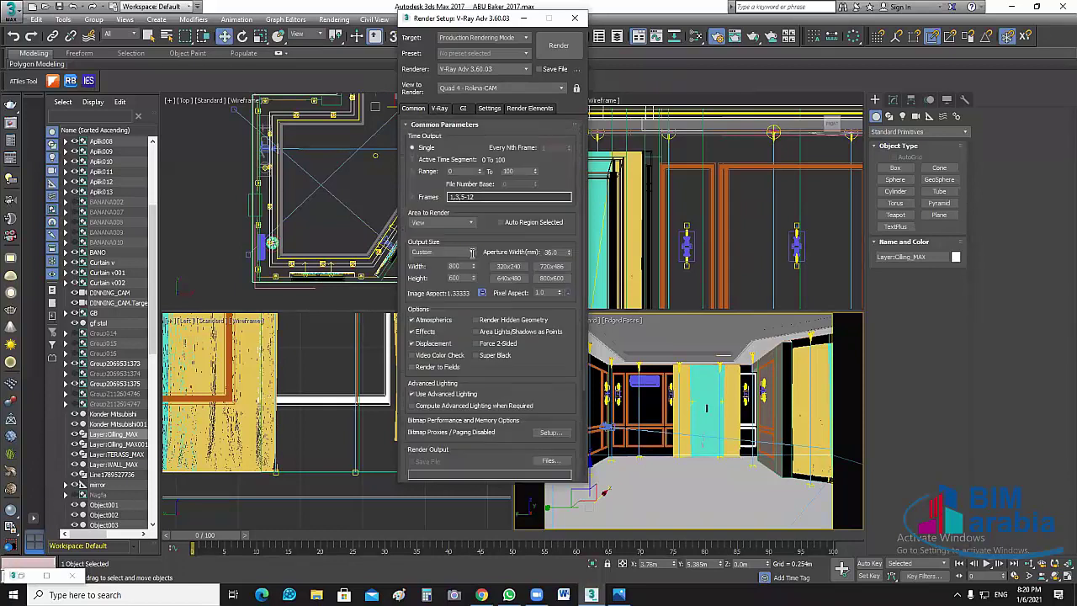
click(462, 110)
click(414, 181)
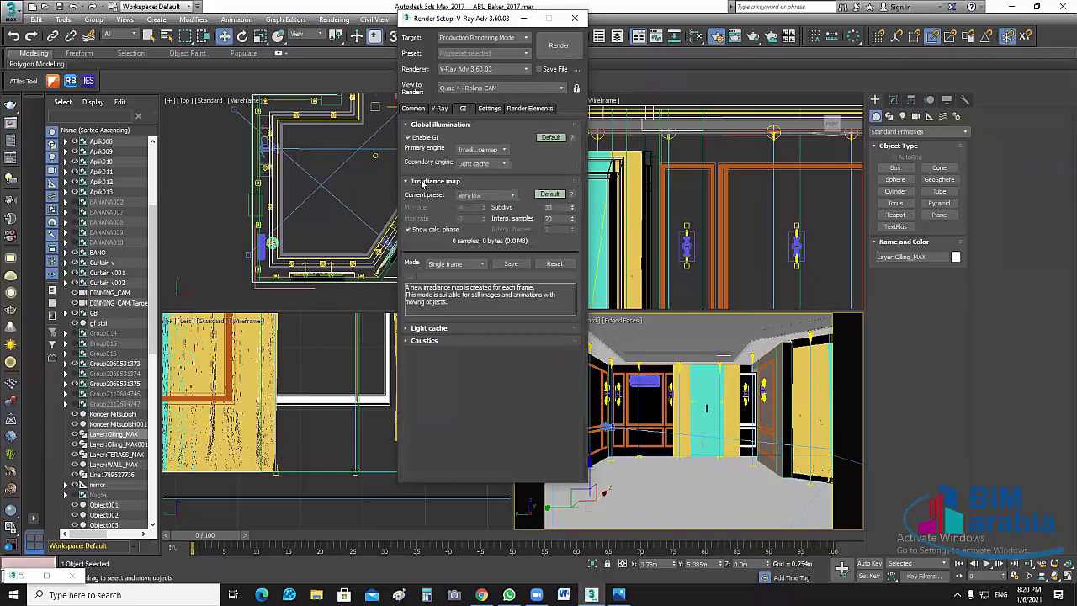
click(441, 108)
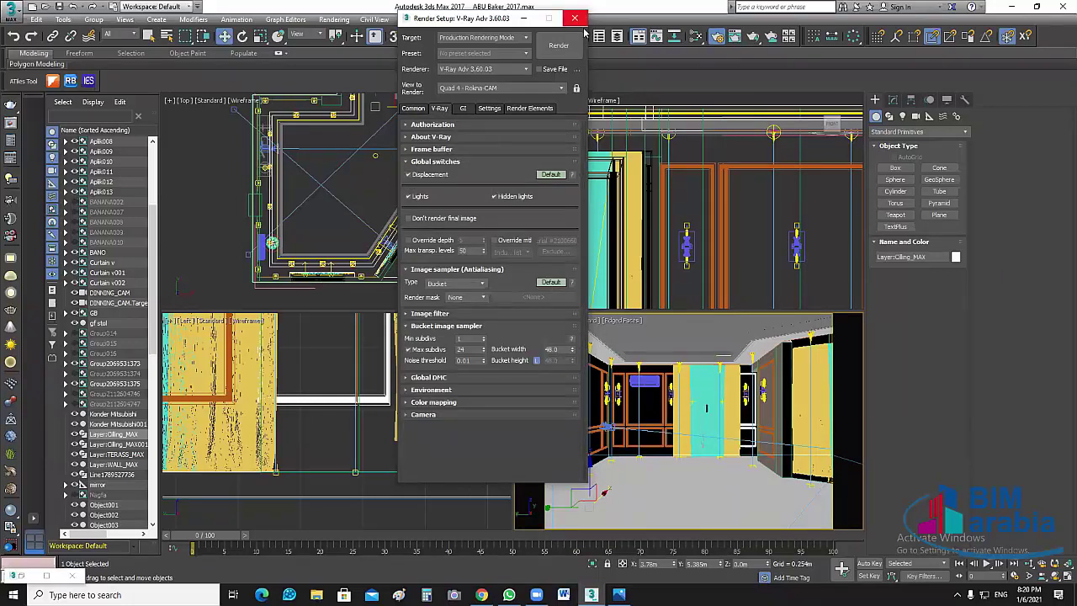
key(F10)
key(F3)
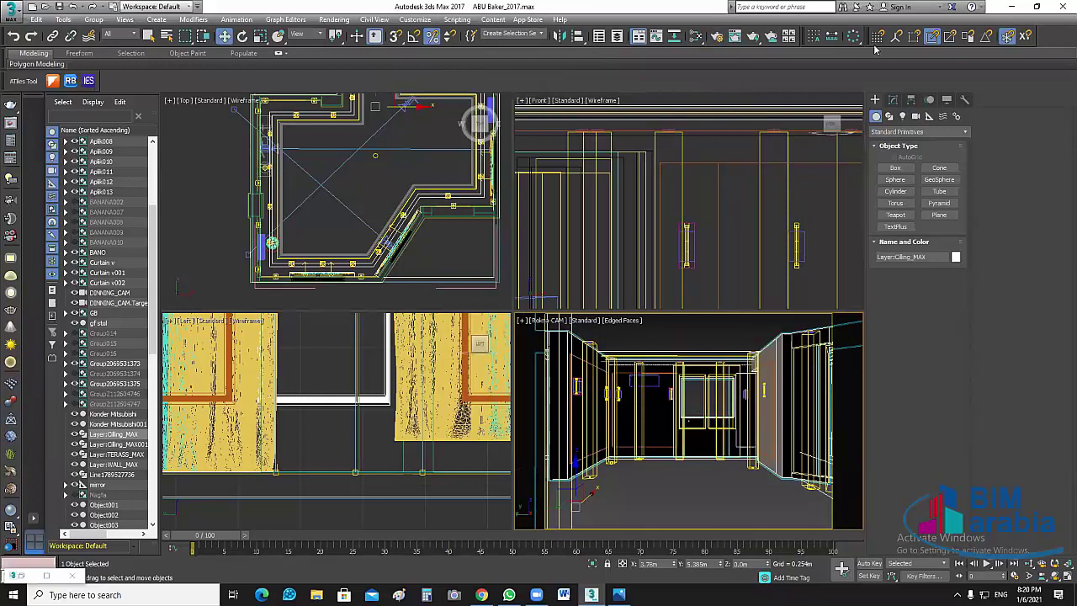
click(787, 431)
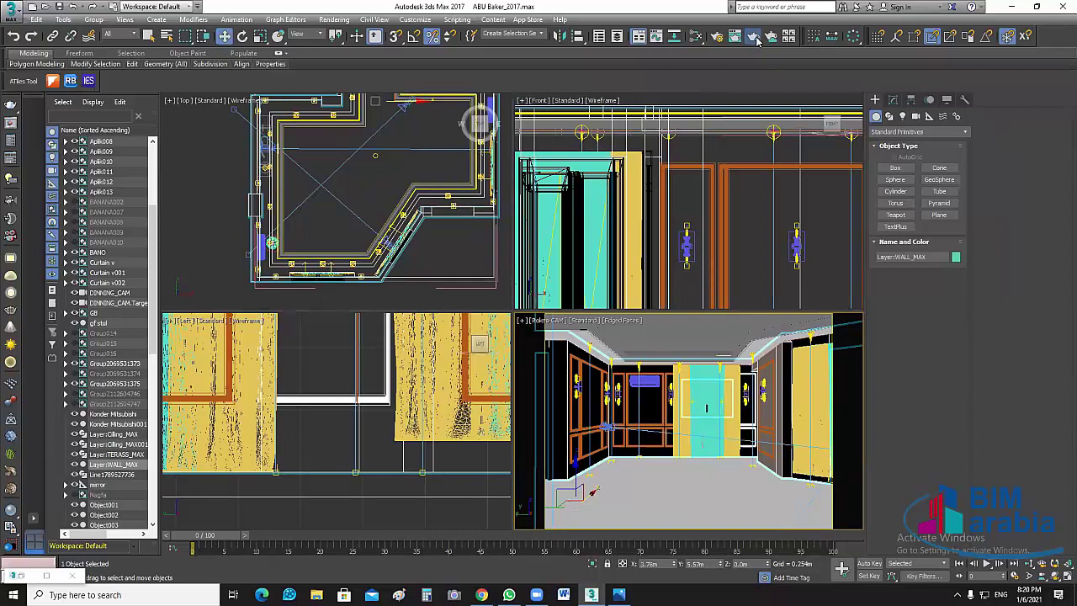
Render the Rokna-CAM salon view in V-Ray, abort the first pass, and re-render it
click(756, 40)
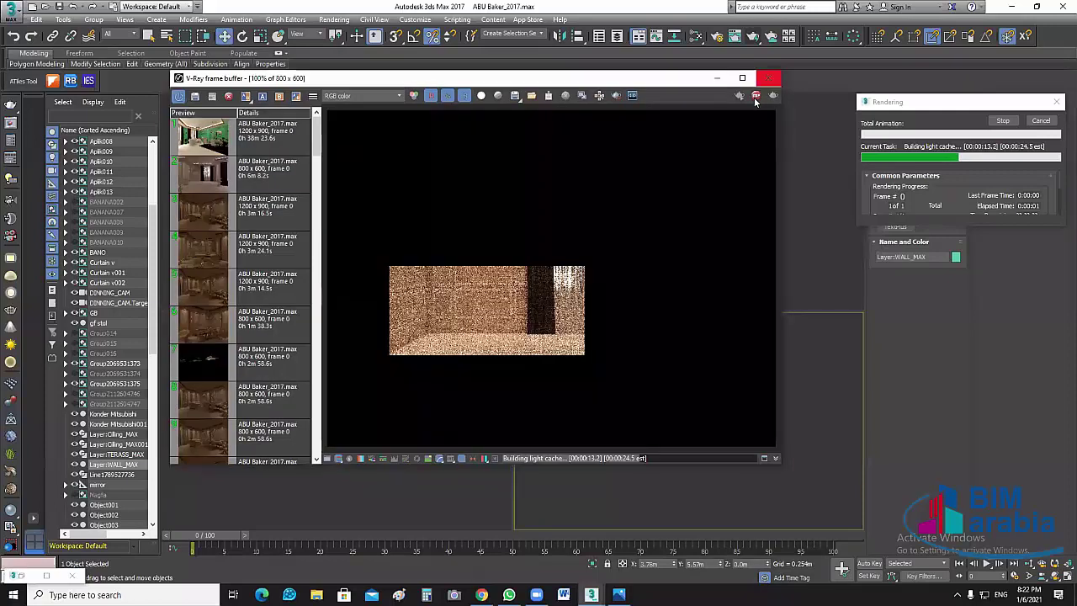
click(755, 99)
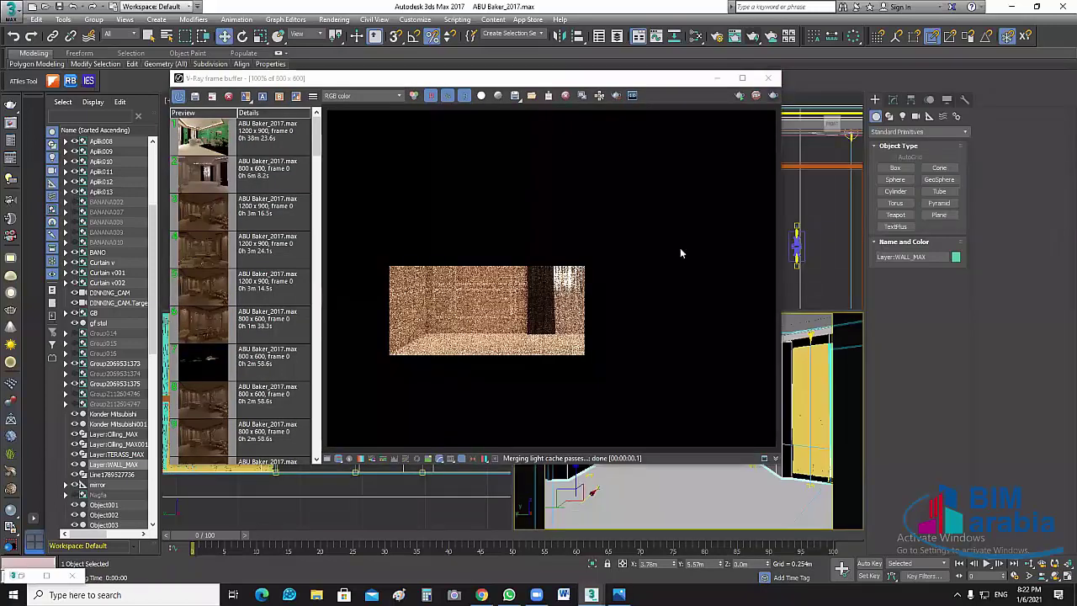
key(shift+q)
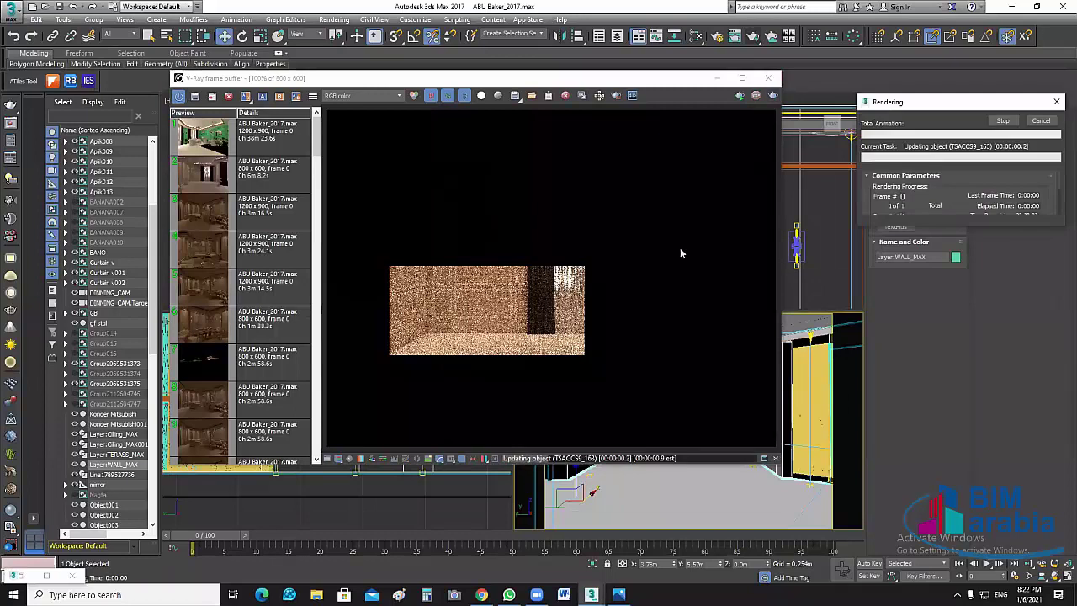
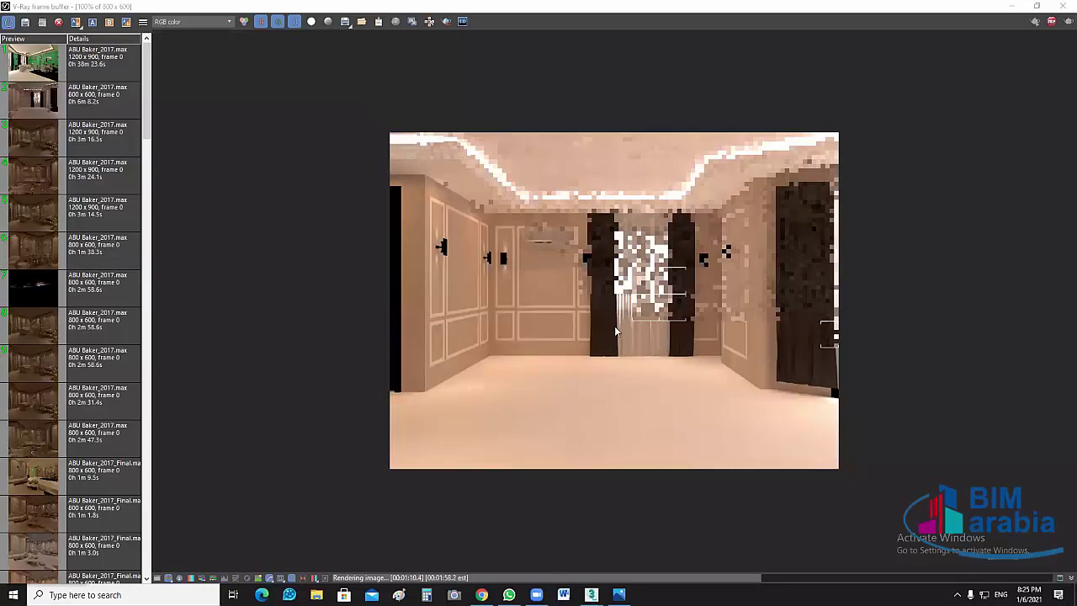
Stop the 800 x 600 interior room test render in the V-Ray Frame Buffer after about 4 minutes
click(805, 396)
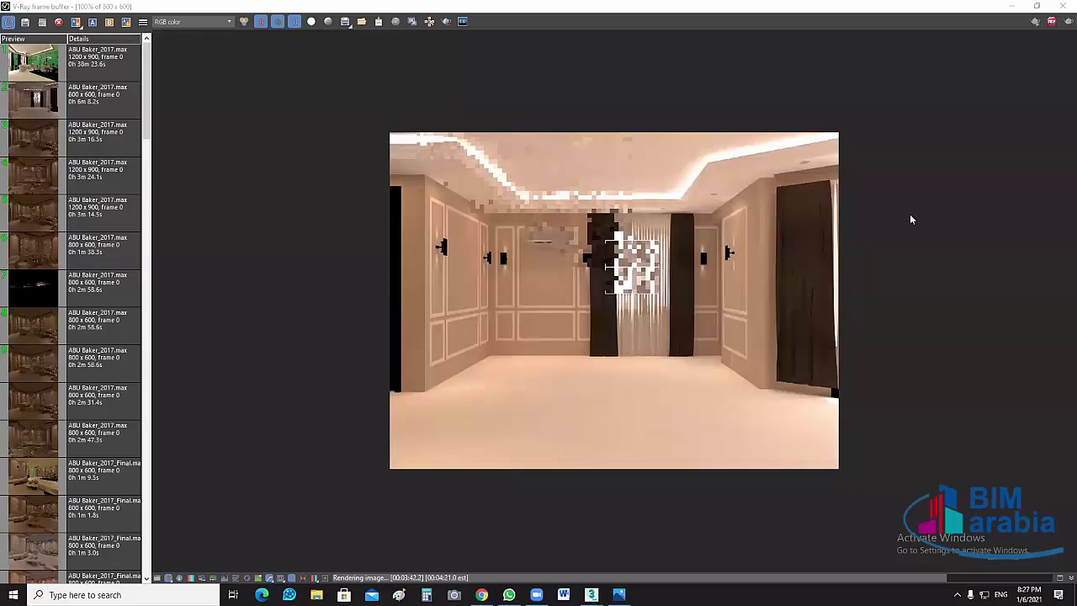
click(730, 157)
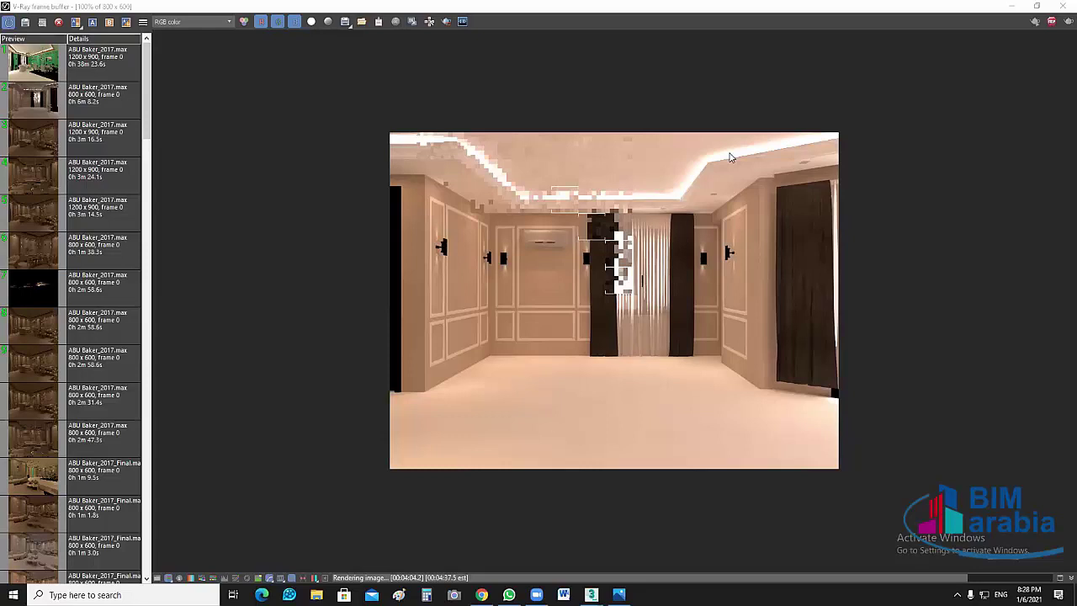
click(1052, 26)
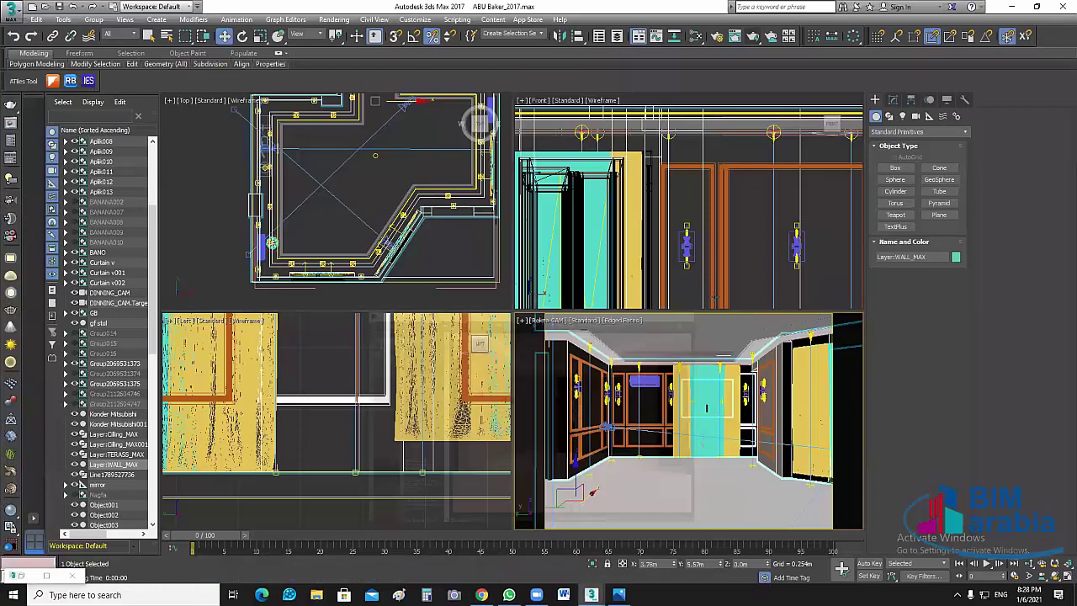
Align the Curtain v002 group on Y position, minimum to the target's maximum
click(812, 408)
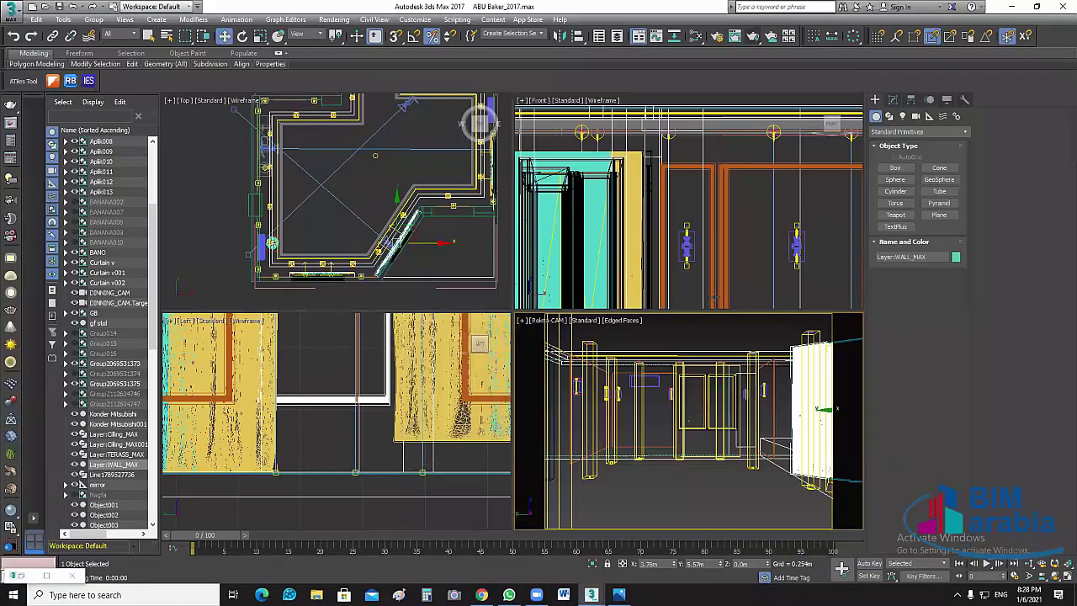
click(699, 257)
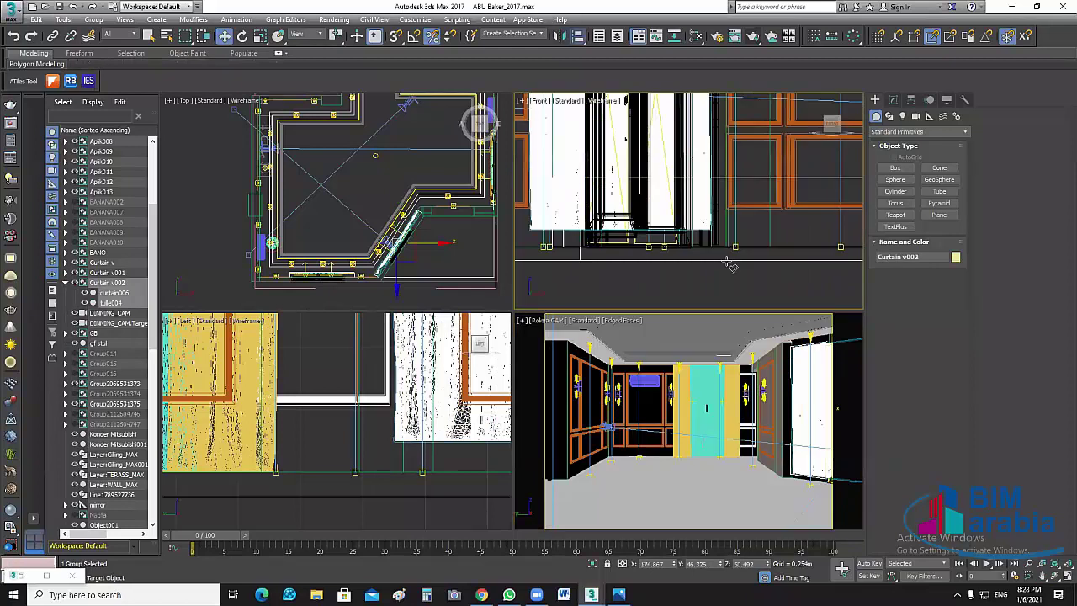
click(610, 248)
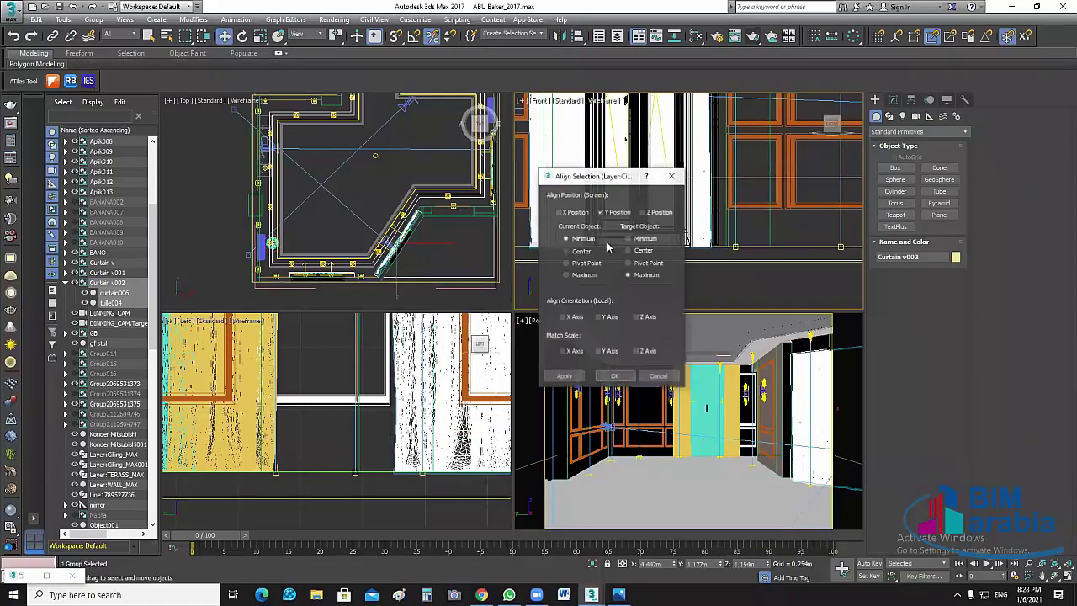
click(613, 377)
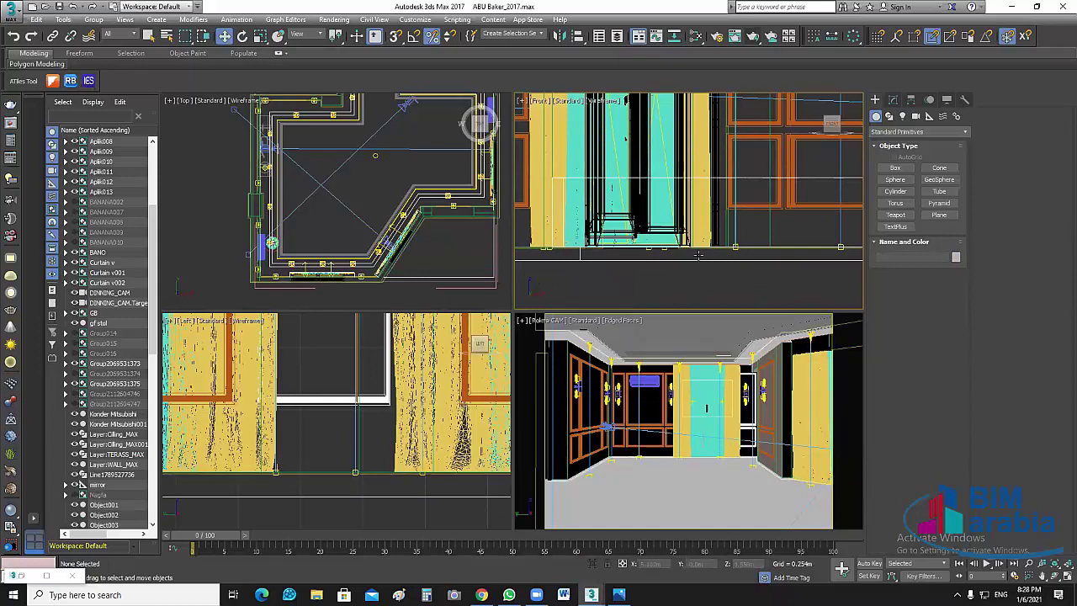
Select both curtain pieces in the Front view and isolate them with Alt+Q
key(z)
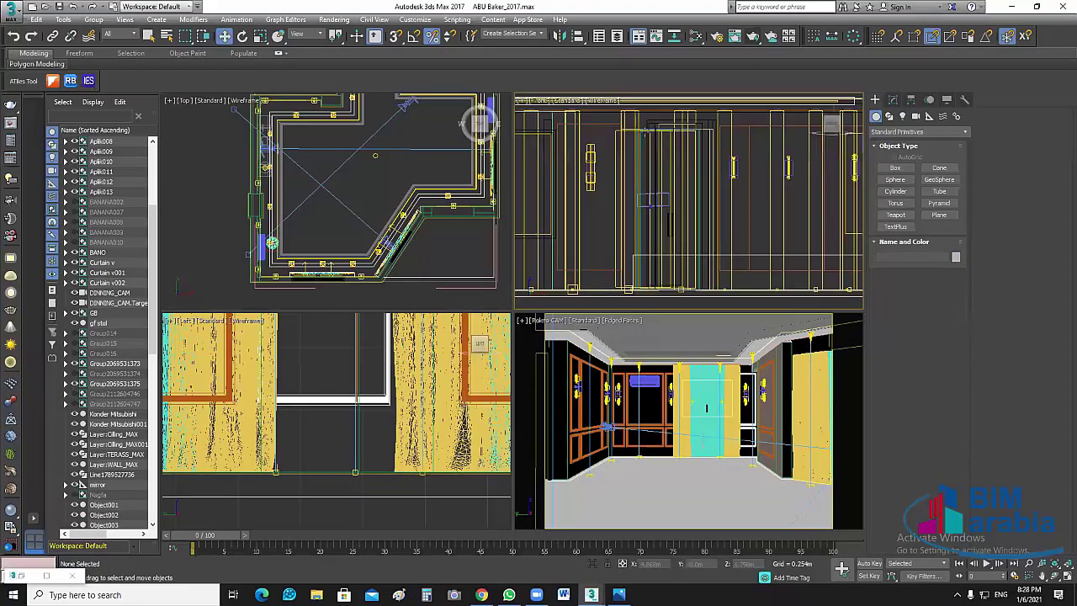
key(F3)
click(748, 208)
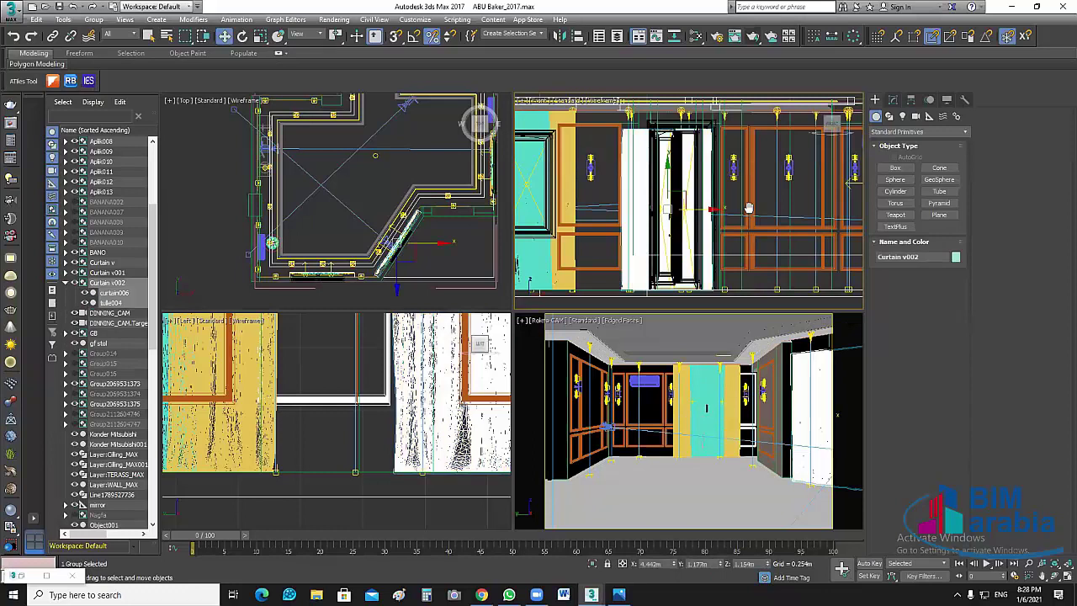
key(F3)
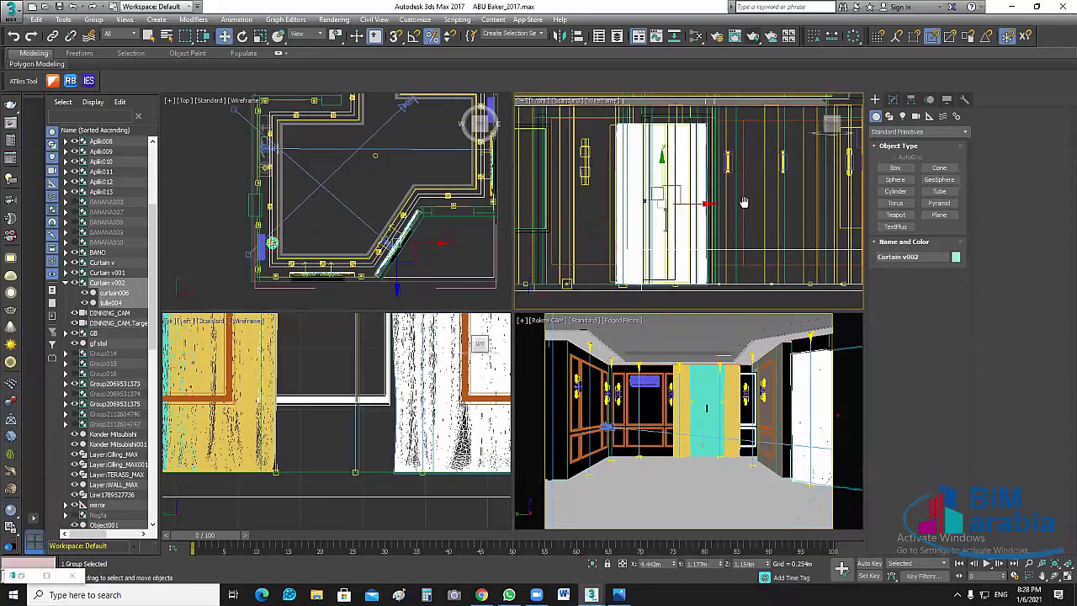
scroll(679, 173, up, 4)
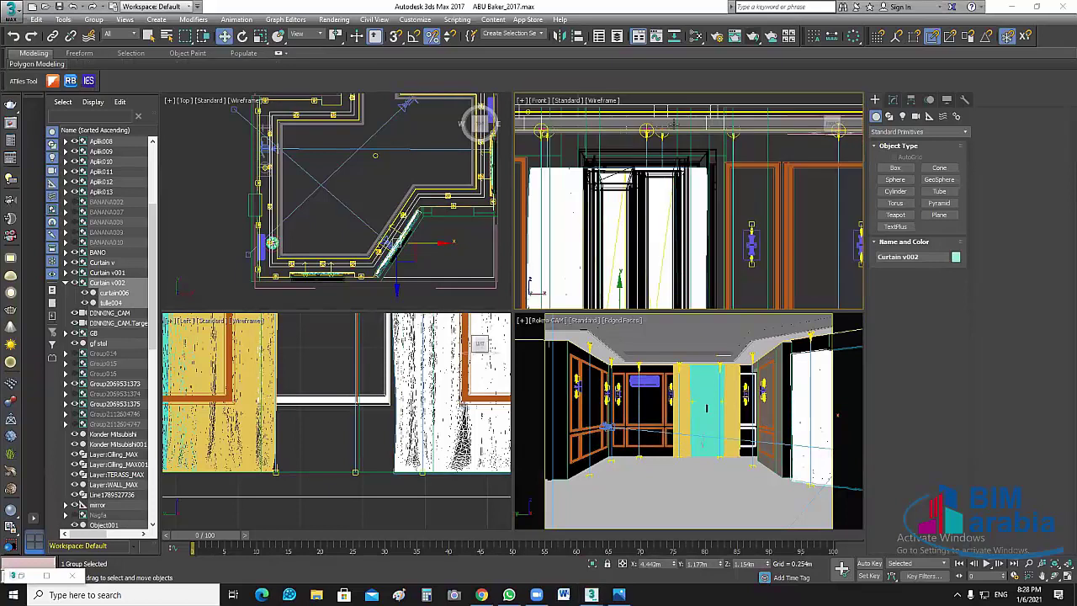
click(751, 354)
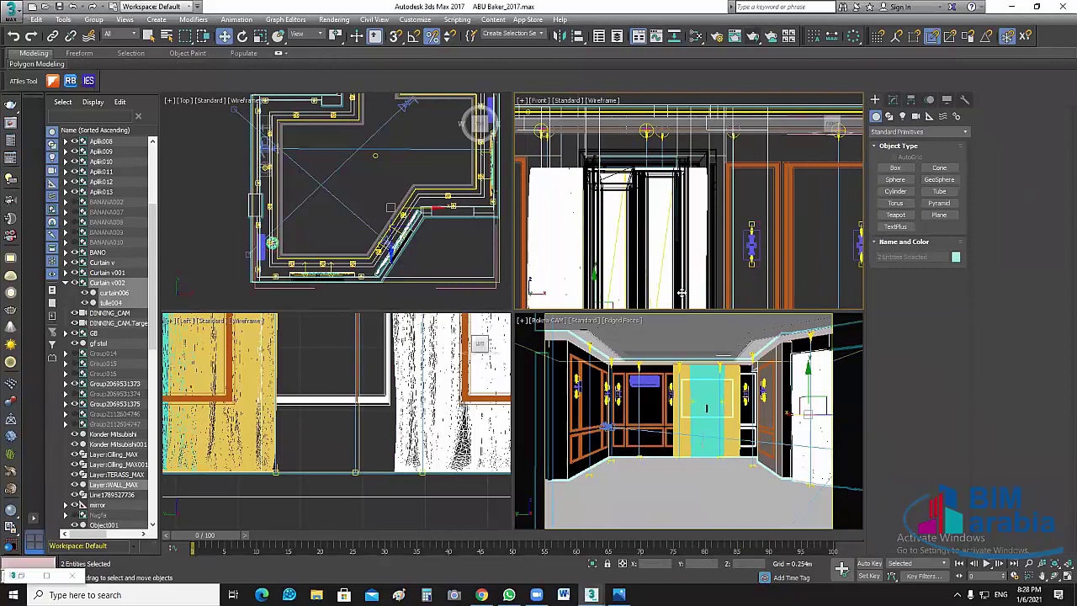
key(alt+q)
Try a uniform enlargement of the curtain pieces, then undo it
scroll(737, 220, up, 2)
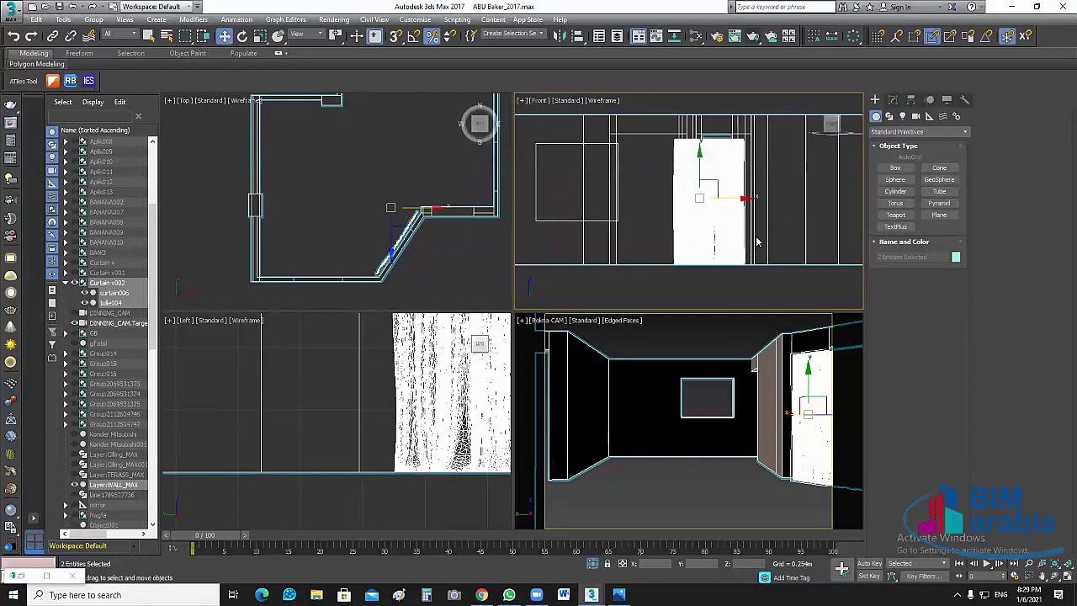
middle_drag(742, 298, 693, 321)
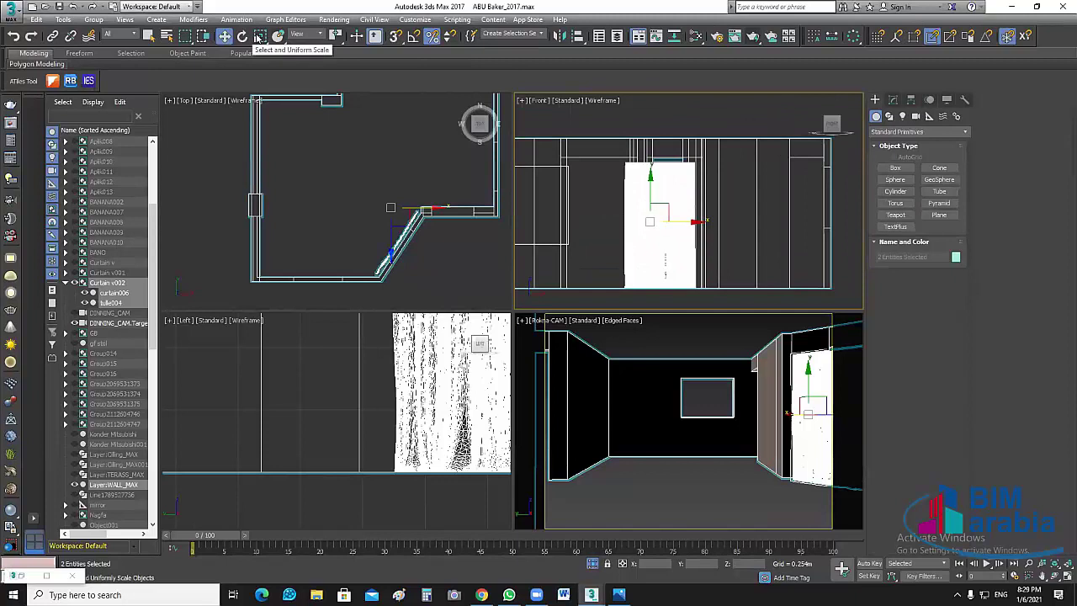
click(260, 36)
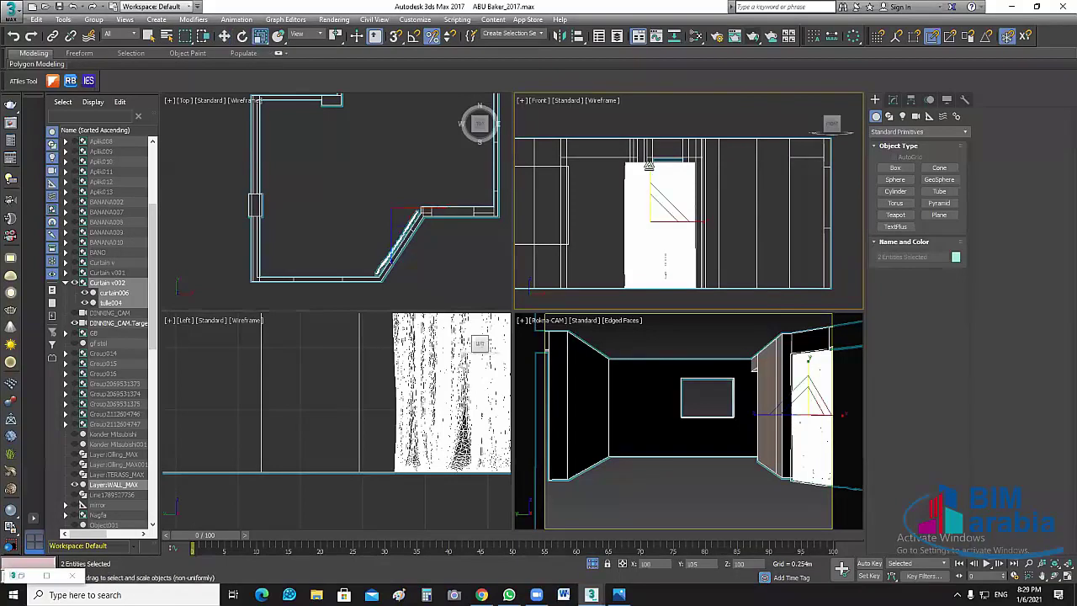
drag(649, 166, 691, 242)
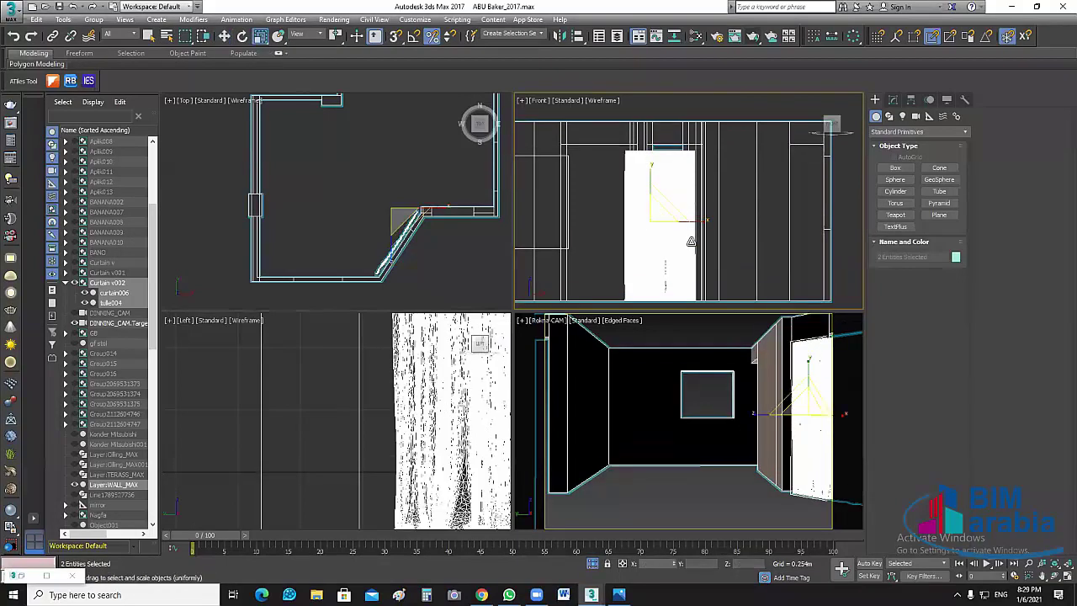
key(z)
key(ctrl+z)
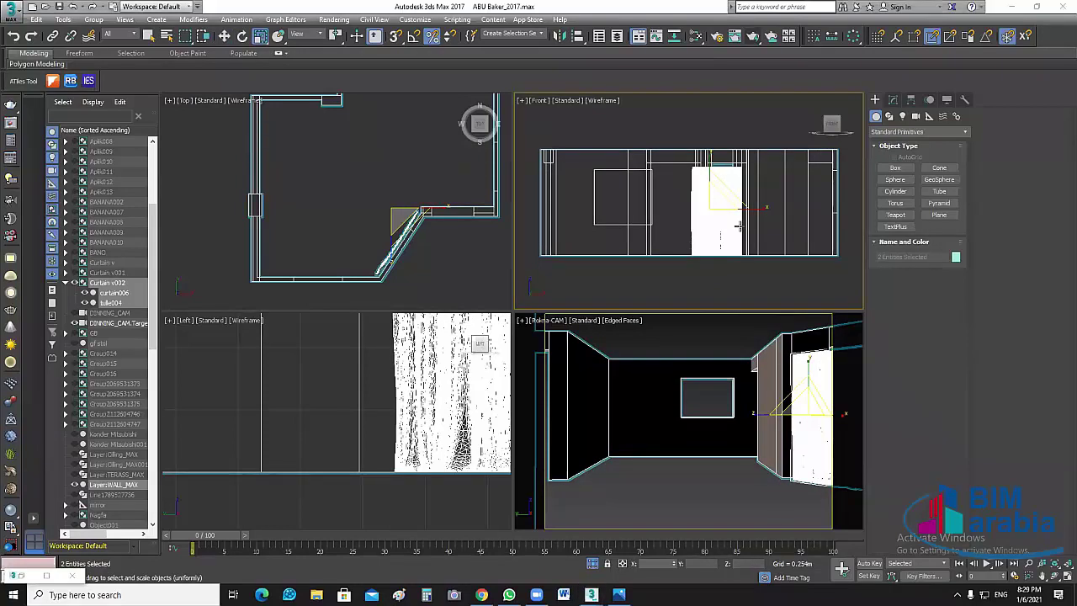
Stretch Curtain v002 to 110% on the Z axis, return to Move, and end isolation
click(802, 393)
click(817, 416)
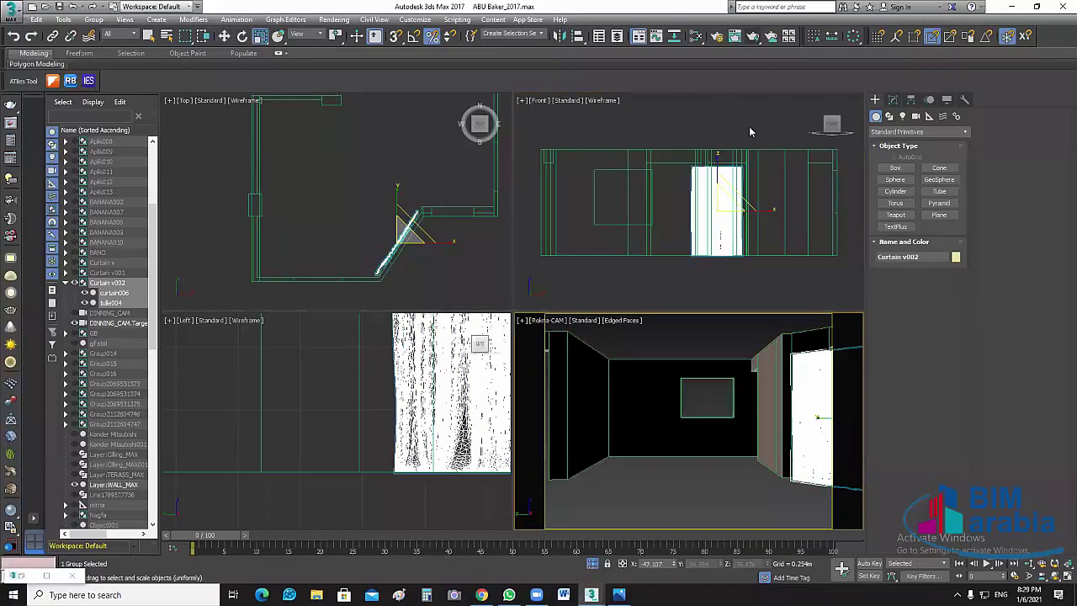
click(717, 158)
drag(717, 157, 720, 151)
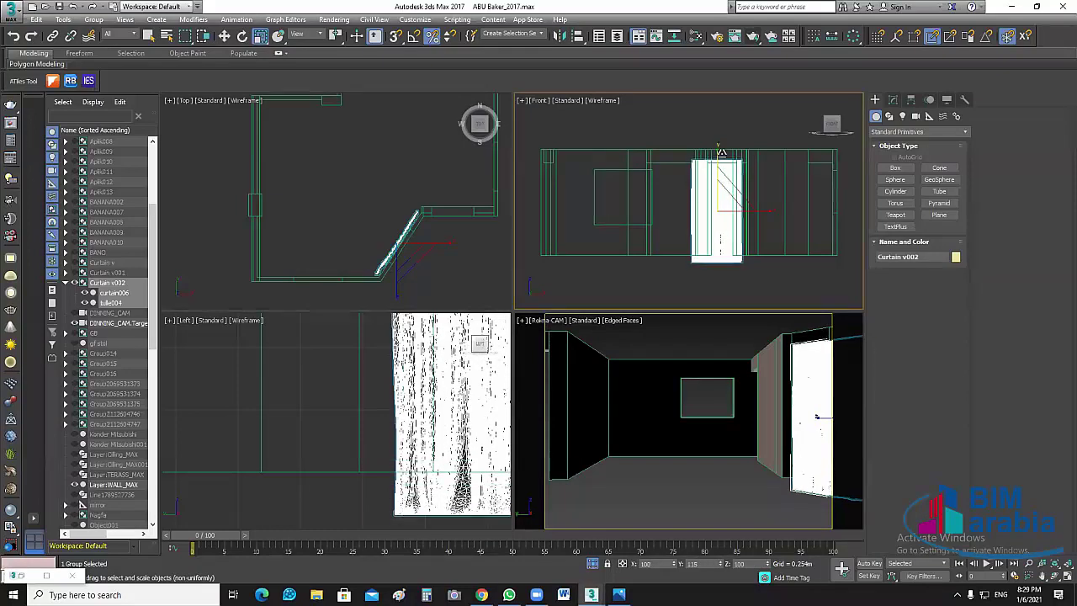
click(225, 36)
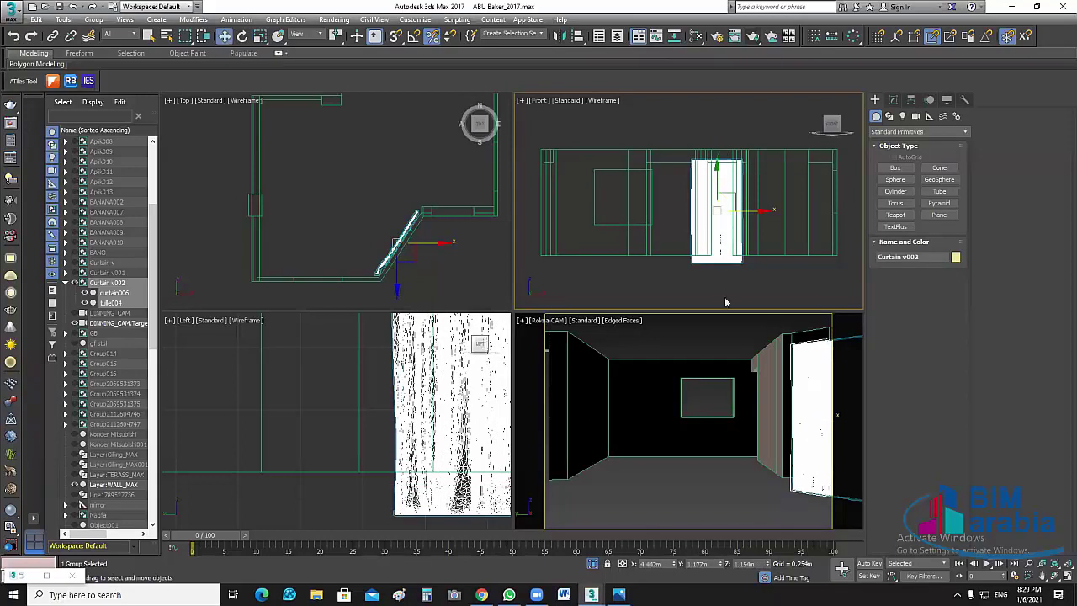
key(alt+q)
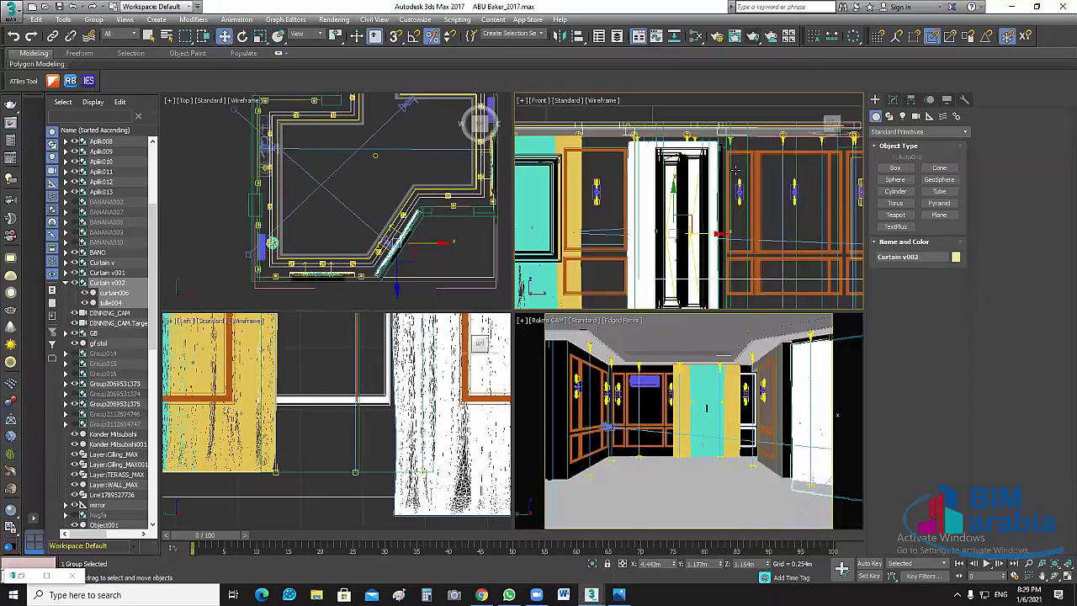
Align the stretched Curtain v002's Y minimum to the target object's maximum
scroll(736, 171, up, 3)
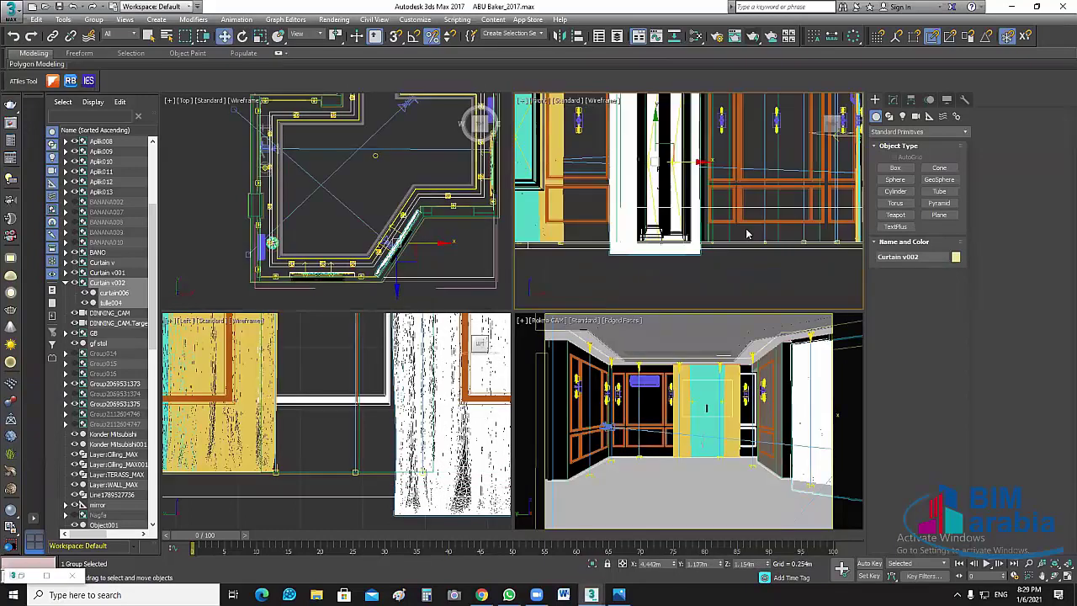
click(578, 37)
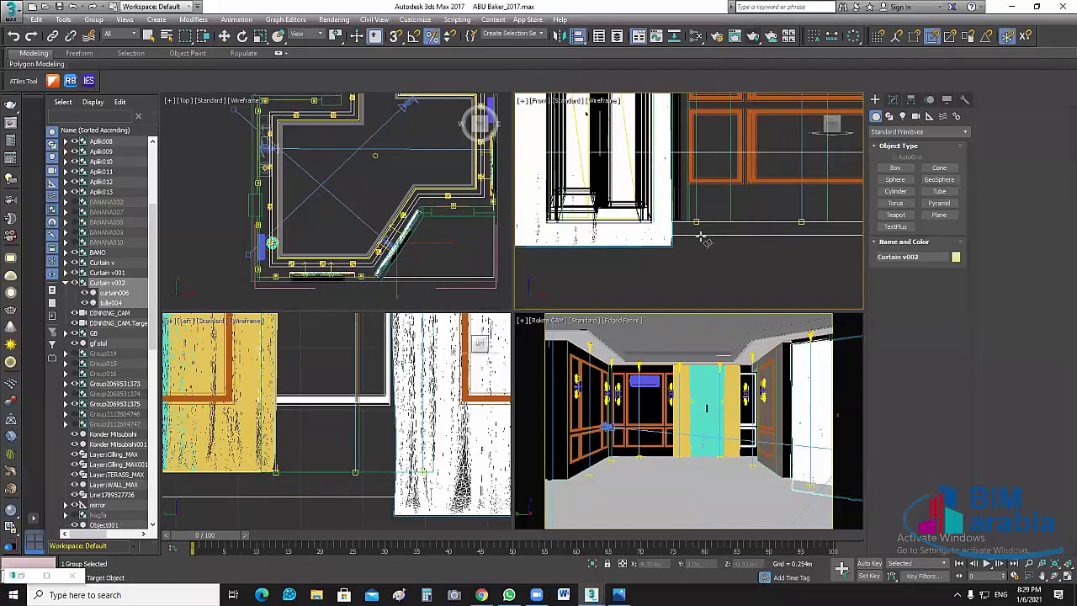
click(702, 239)
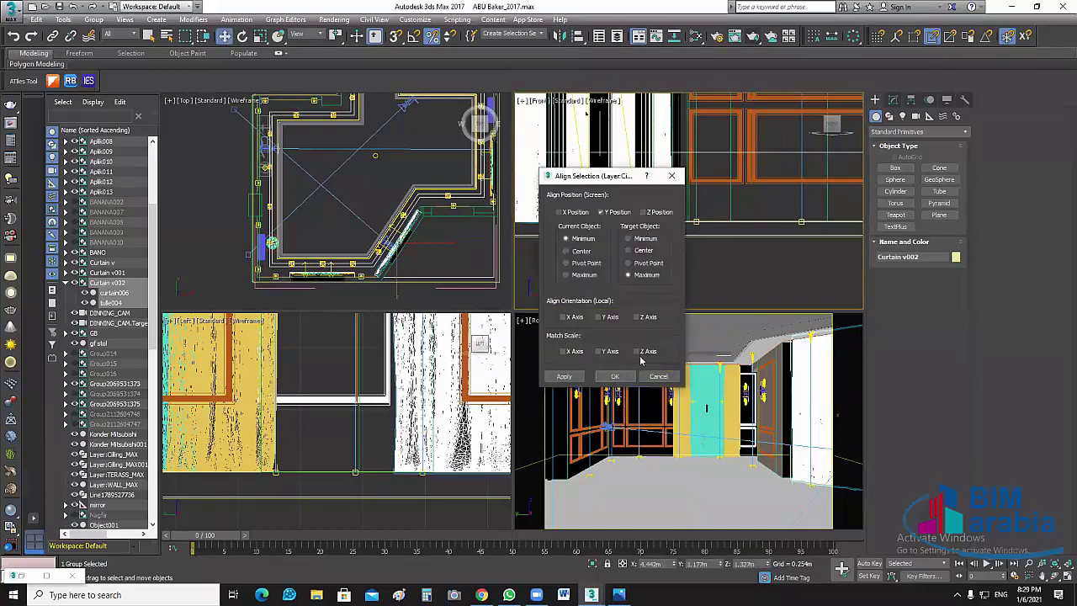
click(614, 376)
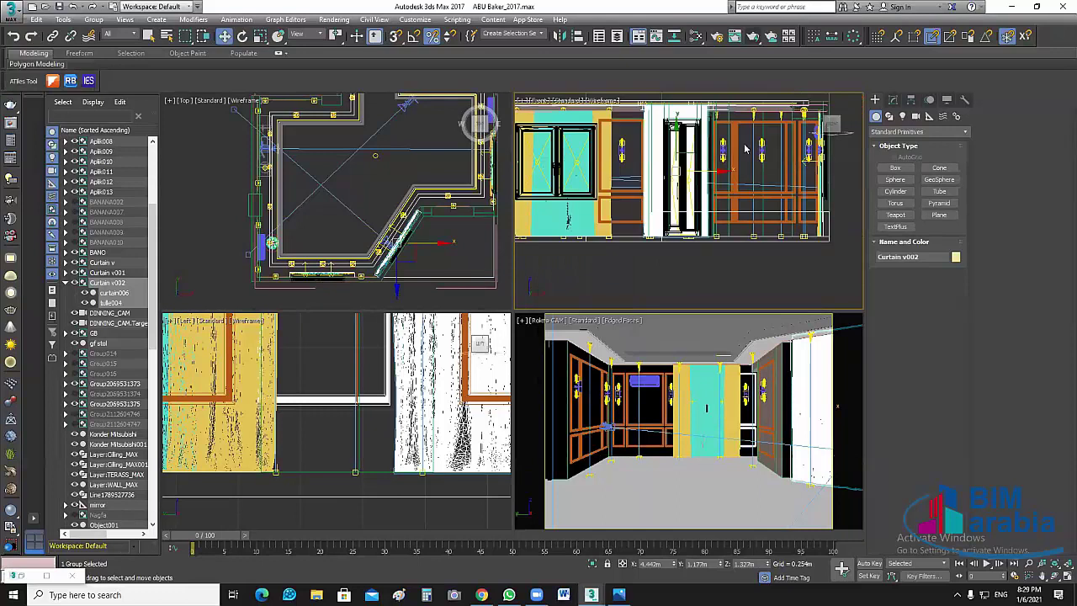
Activate the camera view and select the ceiling object Layer:Clling_MAX
scroll(745, 149, up, 5)
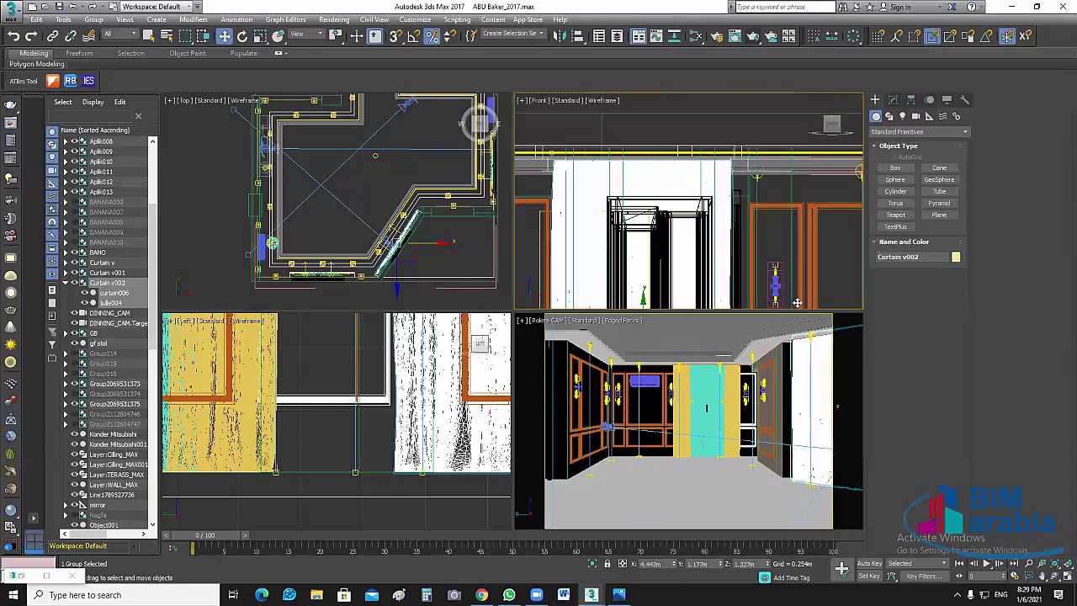
right_click(775, 403)
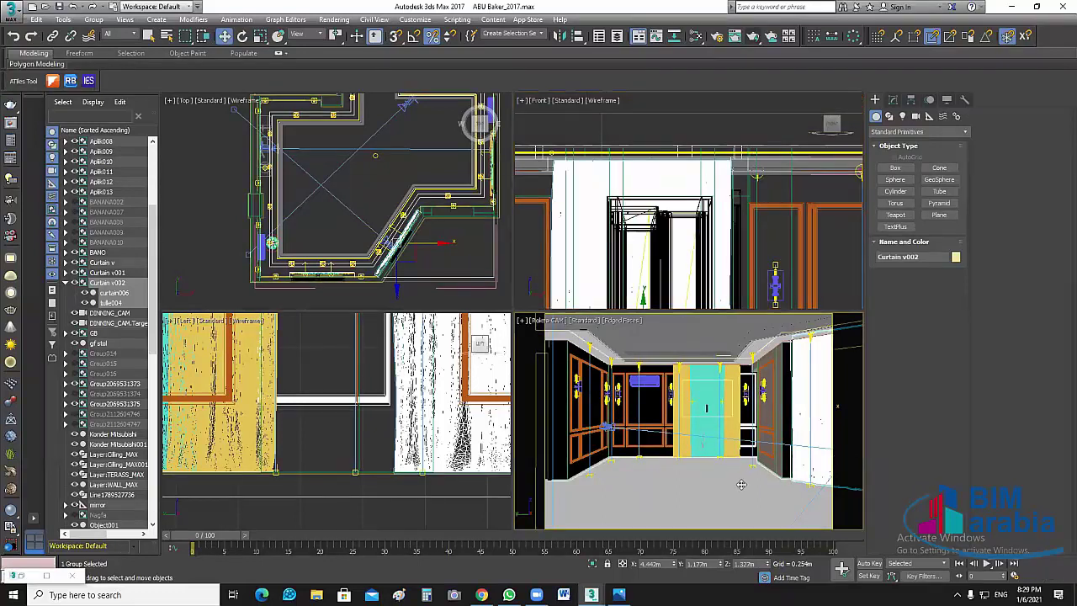
click(775, 403)
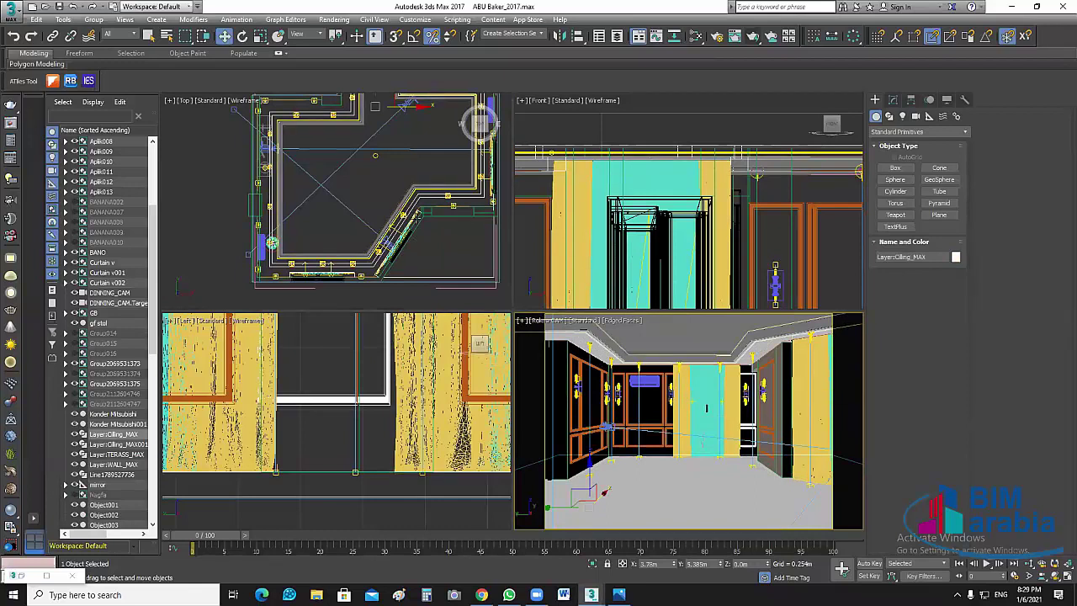
scroll(411, 212, up, 5)
Change the VRayLight002 wall light's Multiplier from 300 to 200
click(603, 264)
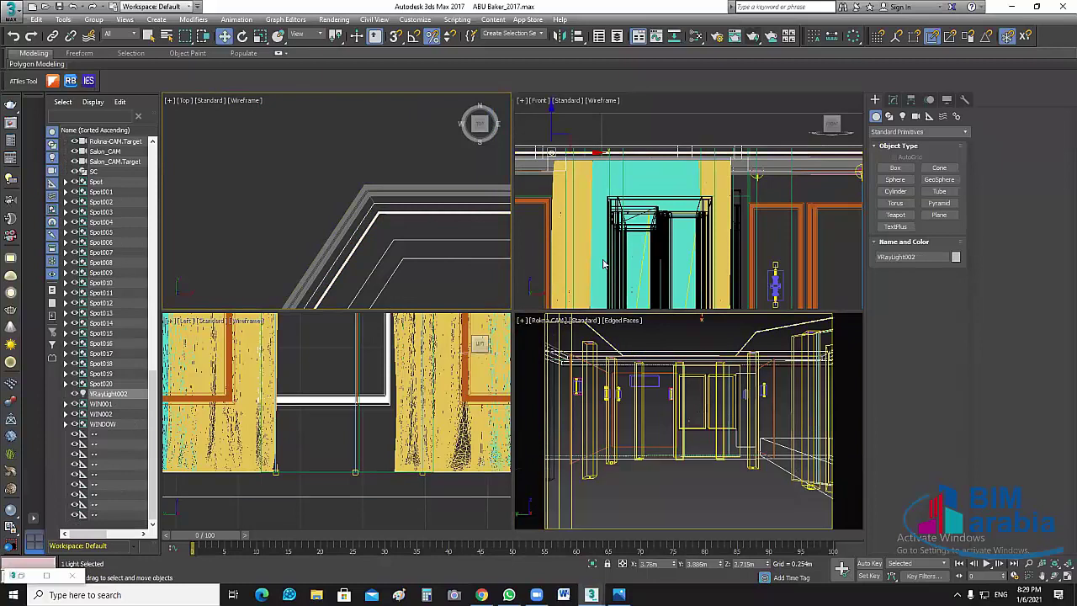
click(893, 99)
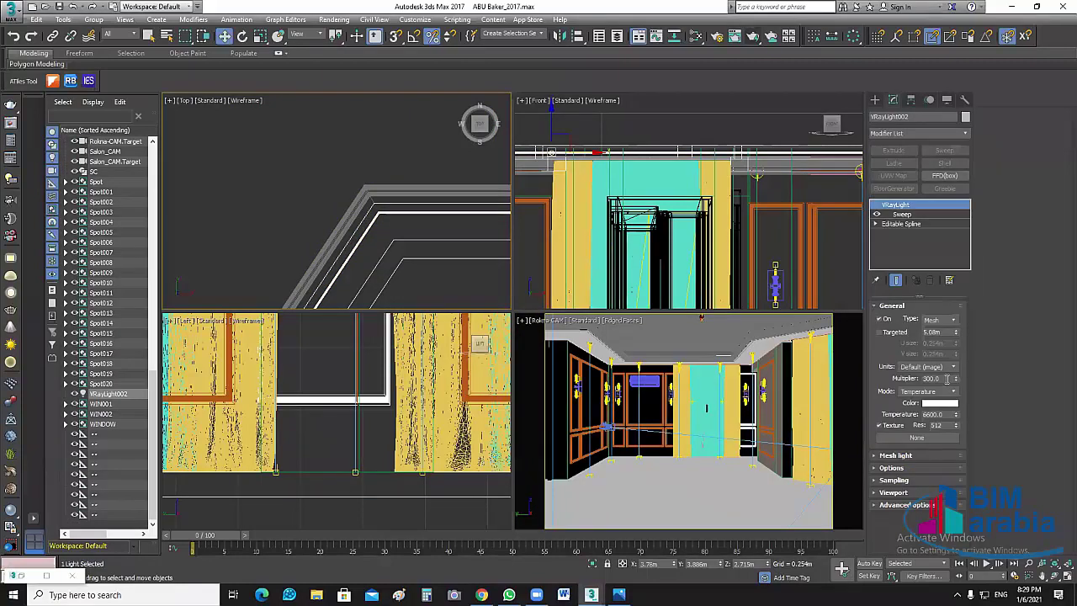
double_click(934, 379)
click(393, 230)
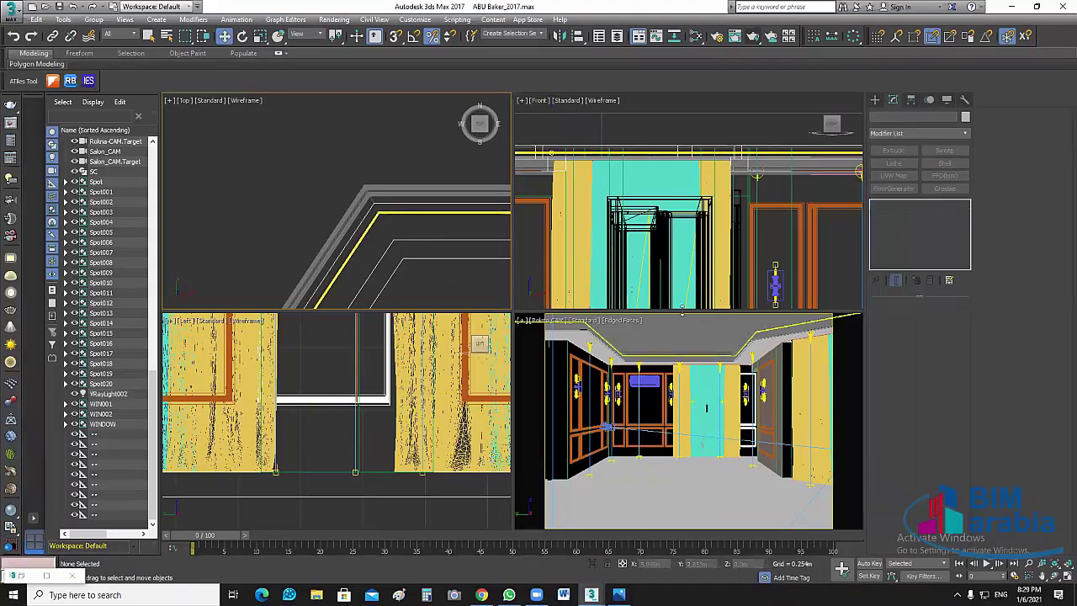
click(683, 313)
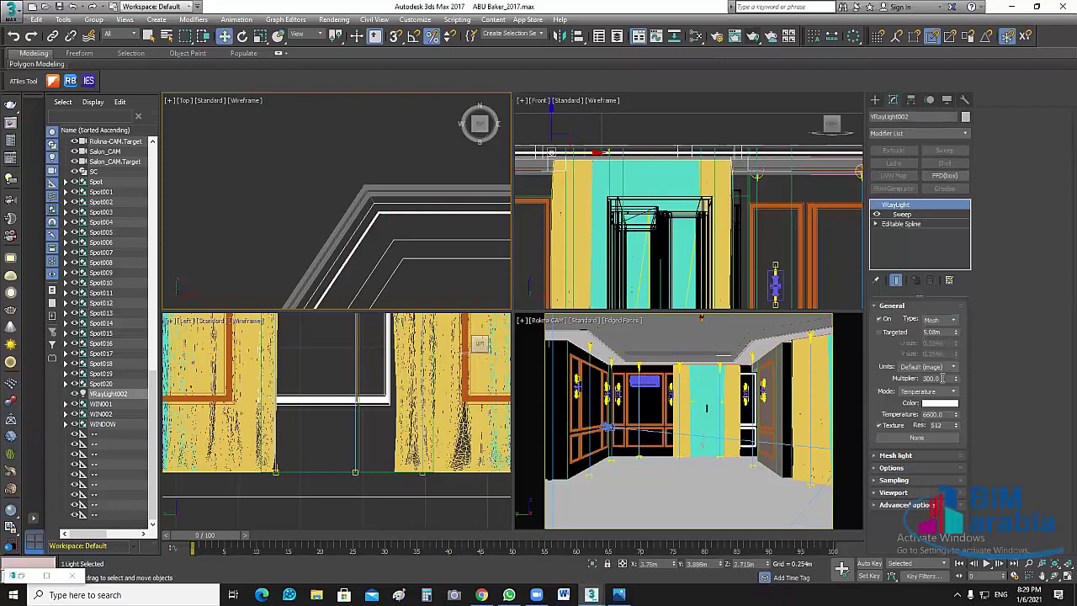
double_click(943, 378)
text(20)
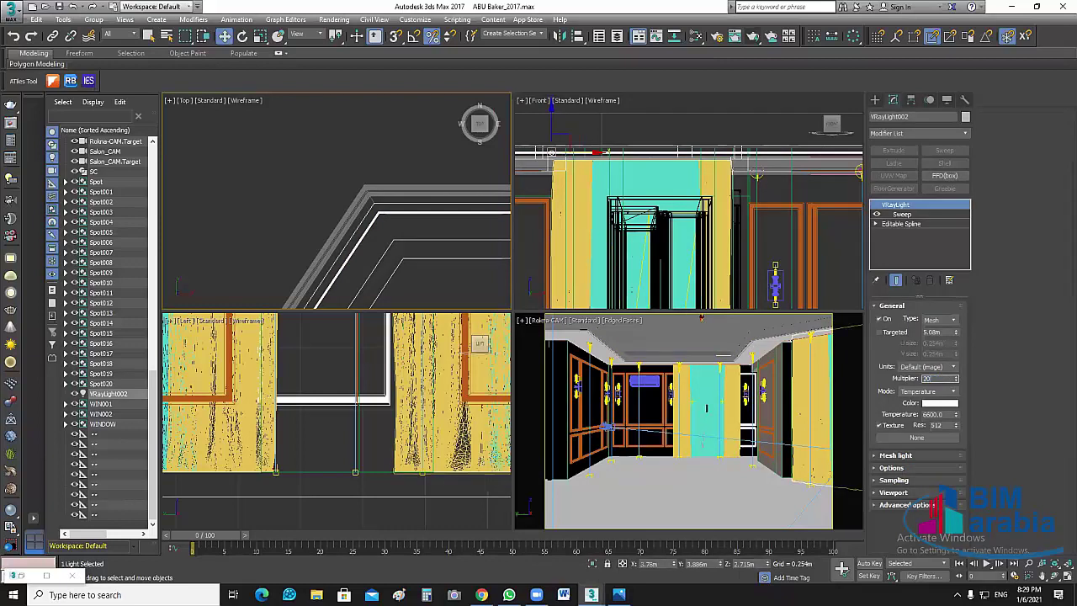
text(0)
key(Return)
click(423, 244)
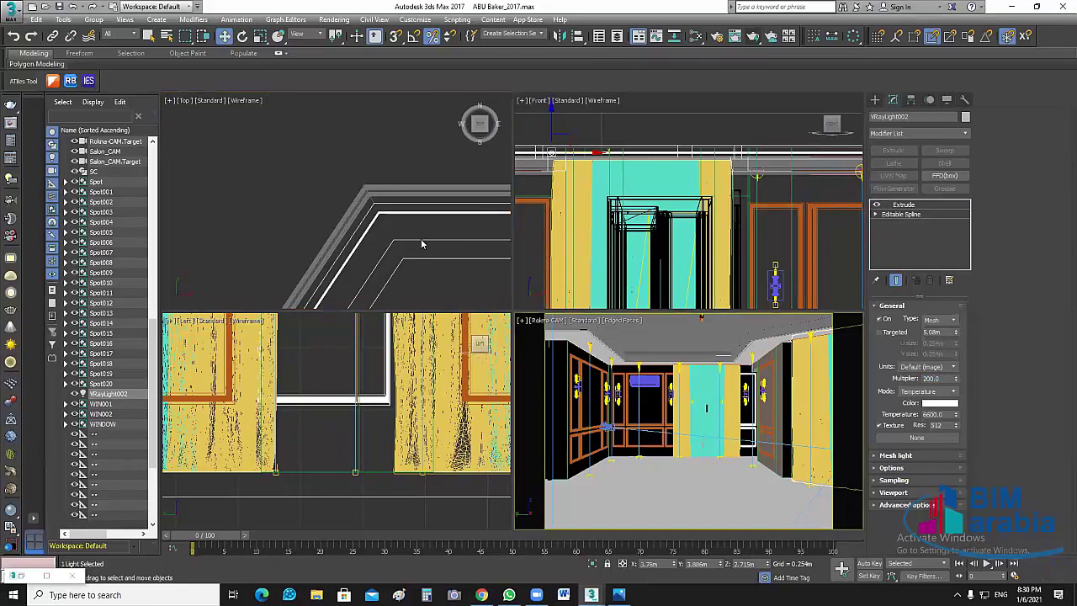
Select the SC object, isolate it, then end isolation
click(454, 282)
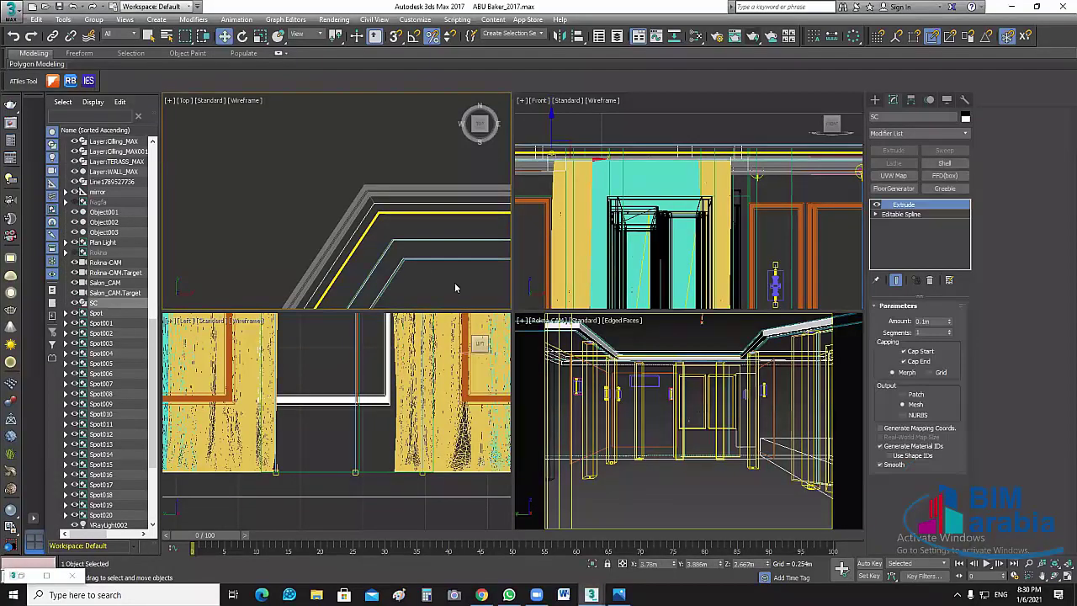
key(z)
scroll(424, 259, down, 2)
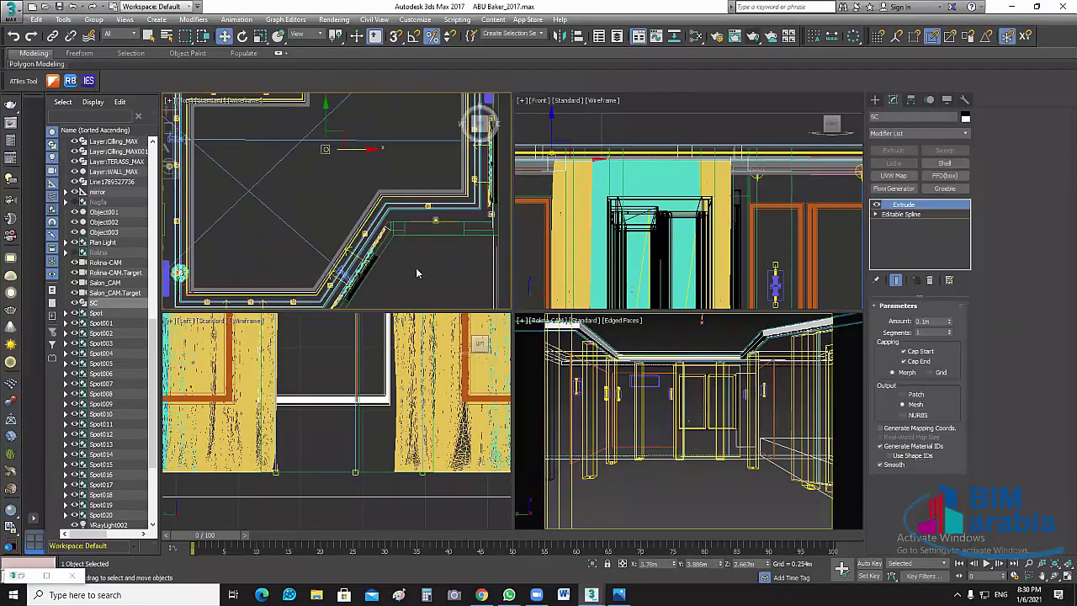
scroll(495, 262, down, 2)
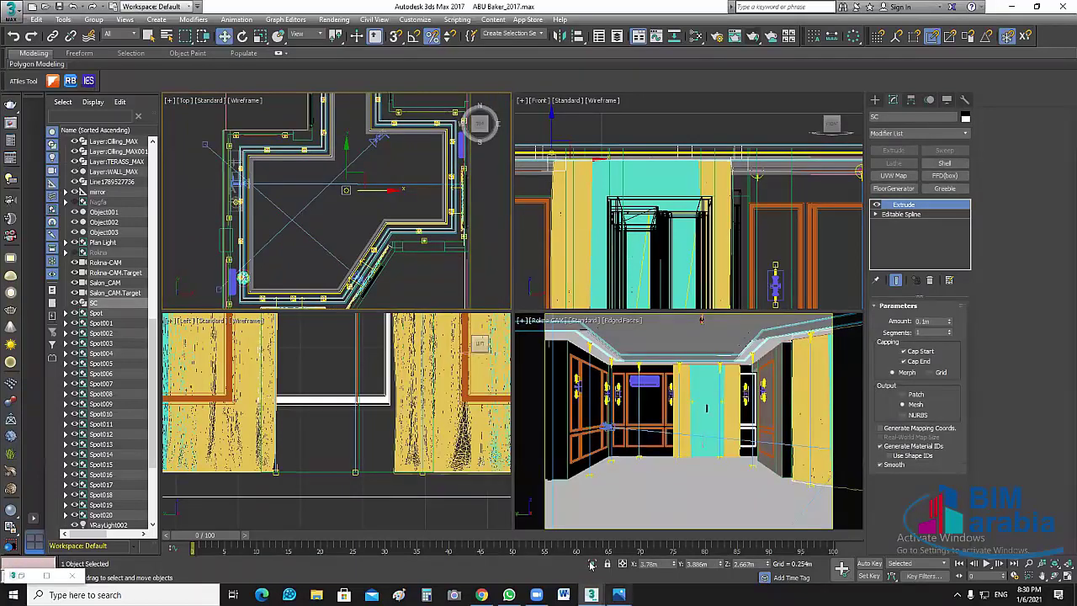
key(alt+q)
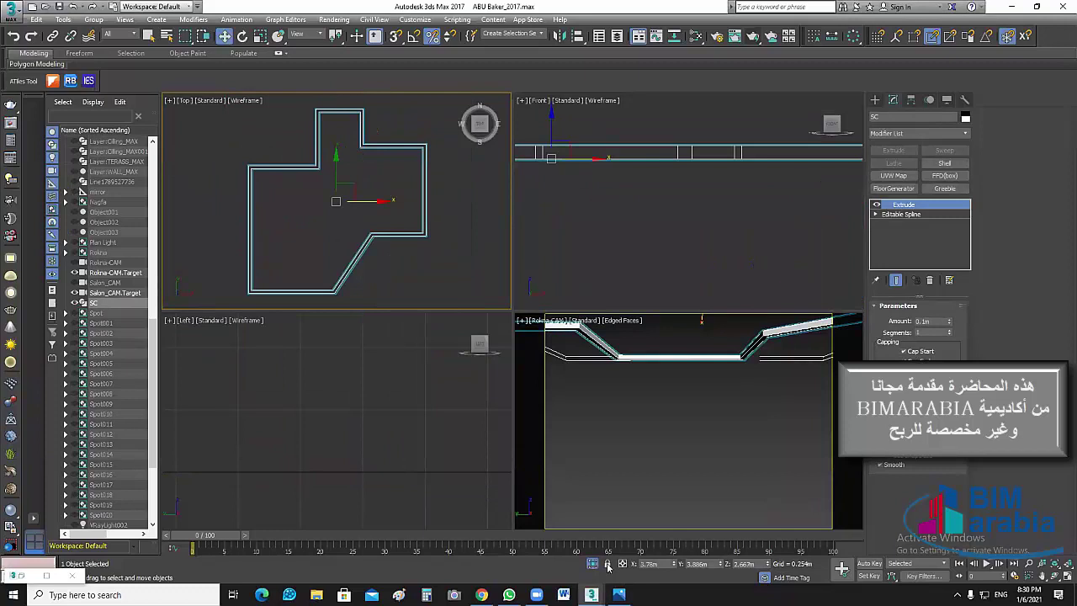
key(alt+q)
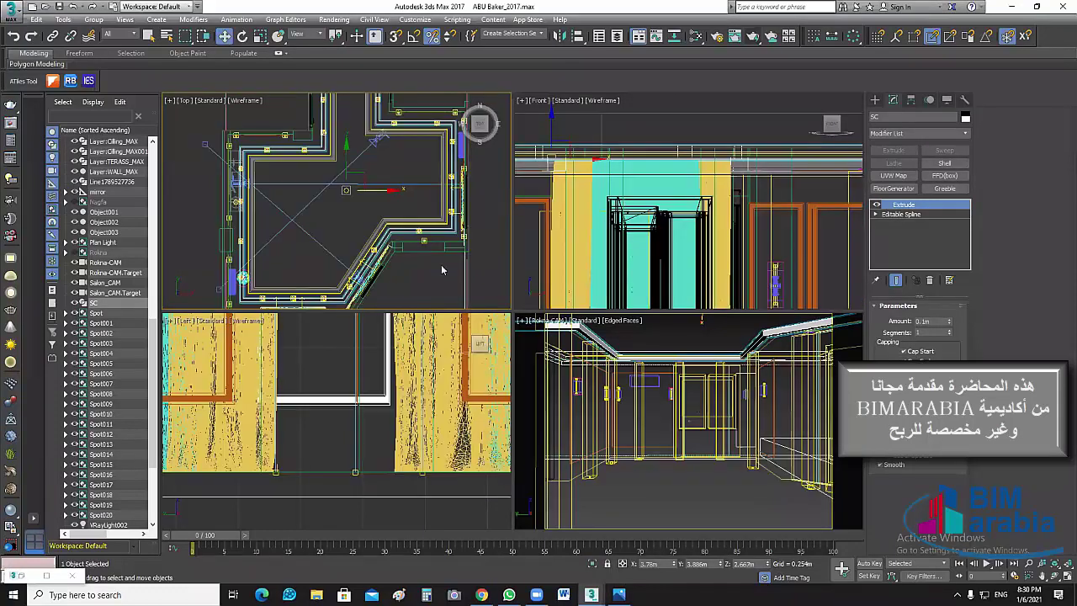
Select the Layer:WALL_MAX wall object and isolate it with Alt+Q
scroll(392, 265, up, 3)
middle_drag(392, 265, 371, 220)
scroll(371, 220, down, 2)
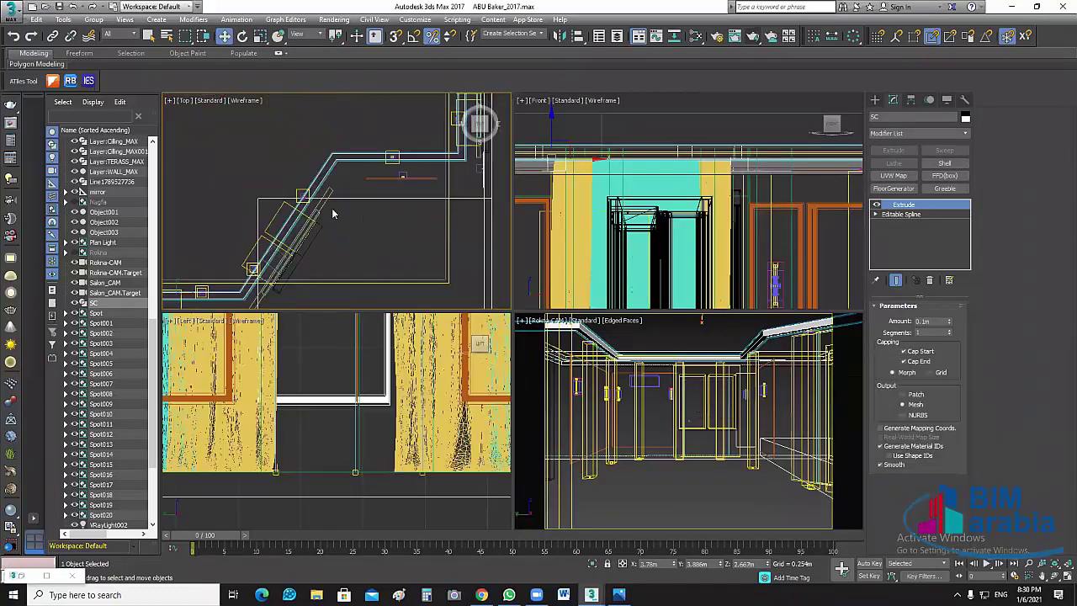
click(343, 212)
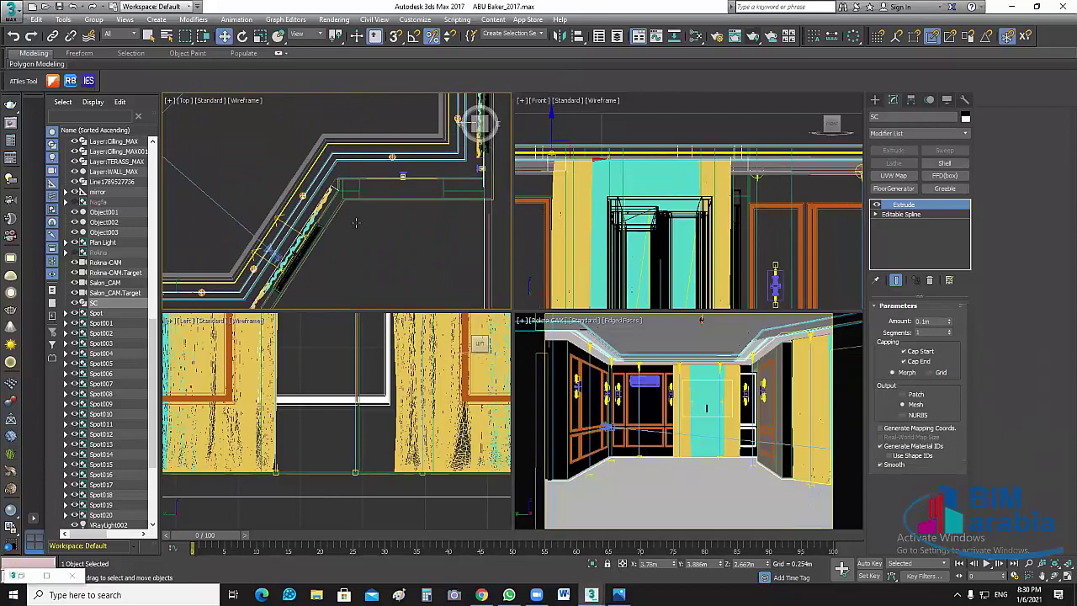
click(764, 436)
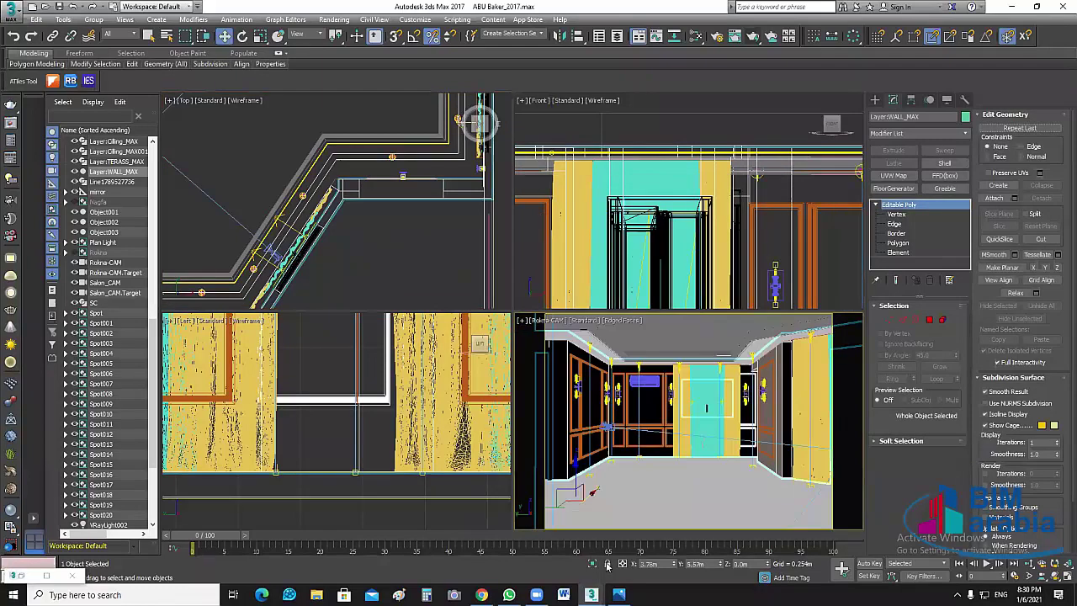
key(alt+q)
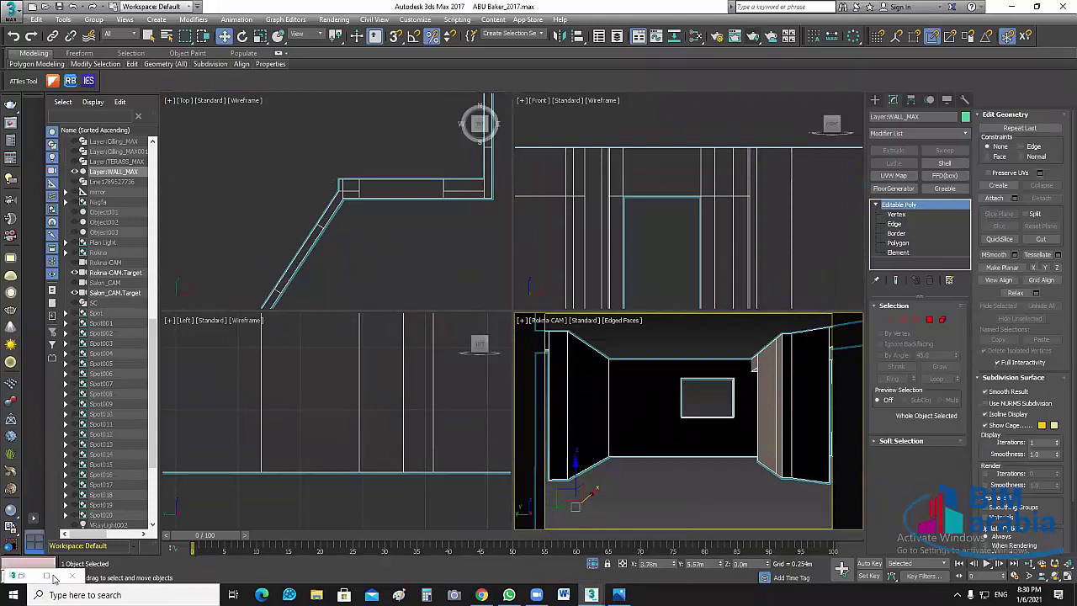
Assign the Wall VRayMtl from the Slate Material Editor to the selected walls
key(m)
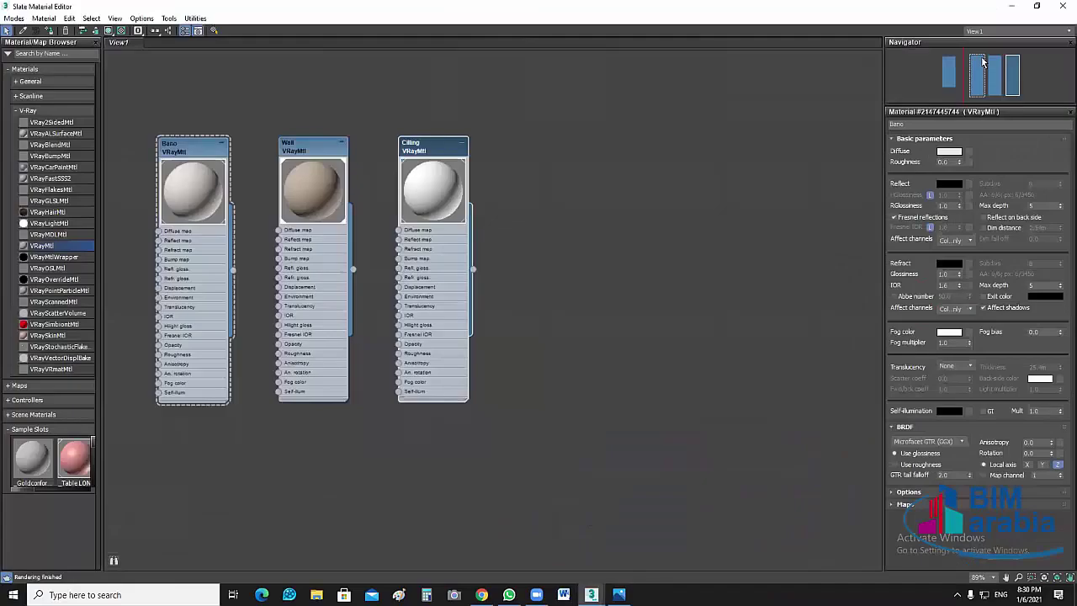
middle_drag(648, 225, 685, 224)
scroll(685, 225, down, 2)
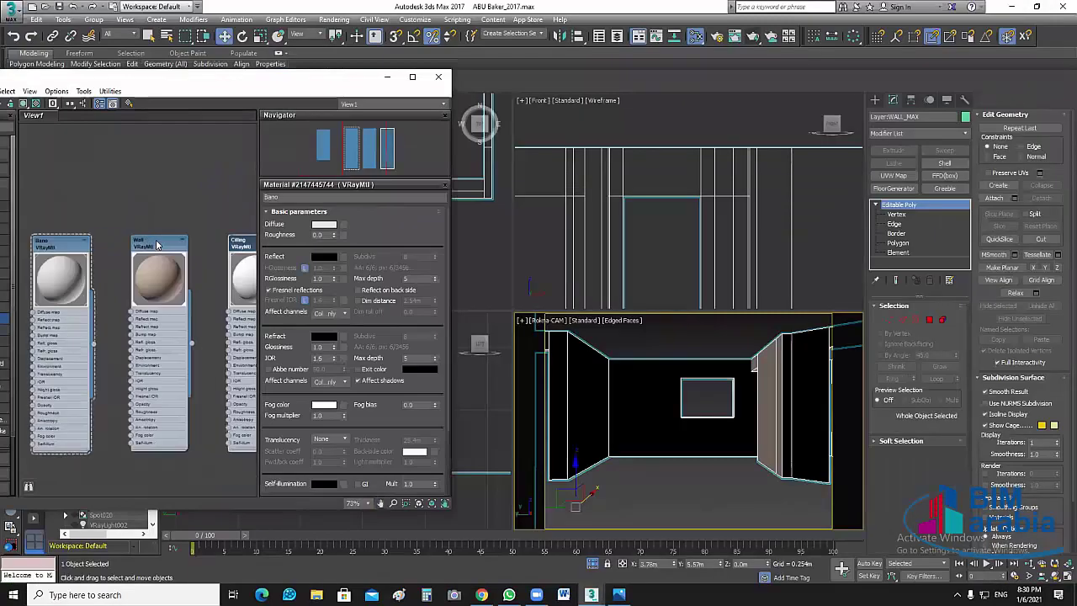
right_click(157, 244)
click(210, 258)
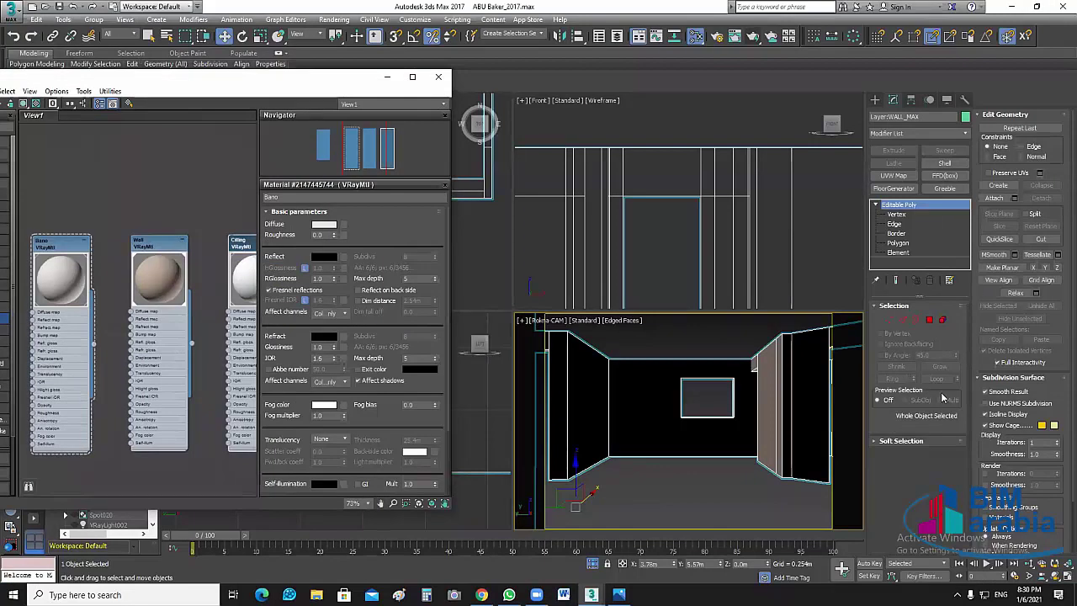
click(1045, 350)
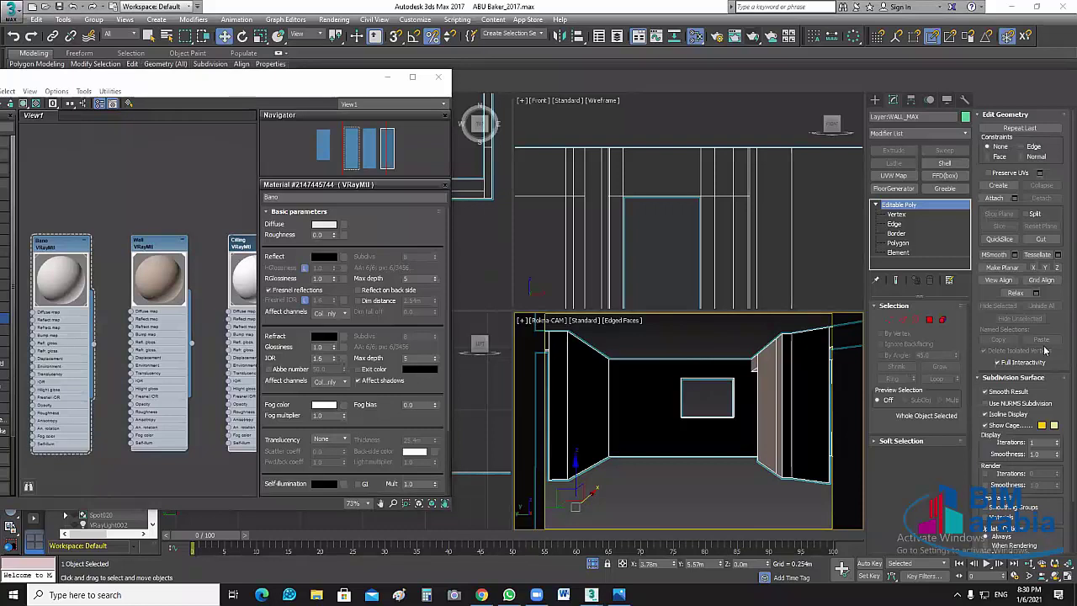
Close the material editor and maximize the Top viewport framed on the wall plan
key(m)
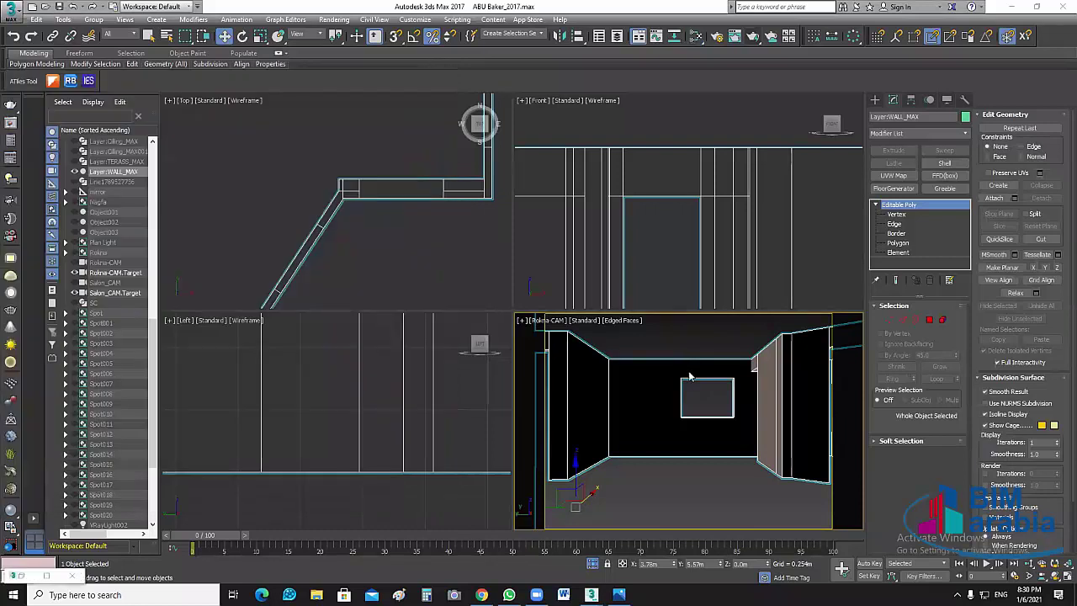
click(709, 477)
click(451, 265)
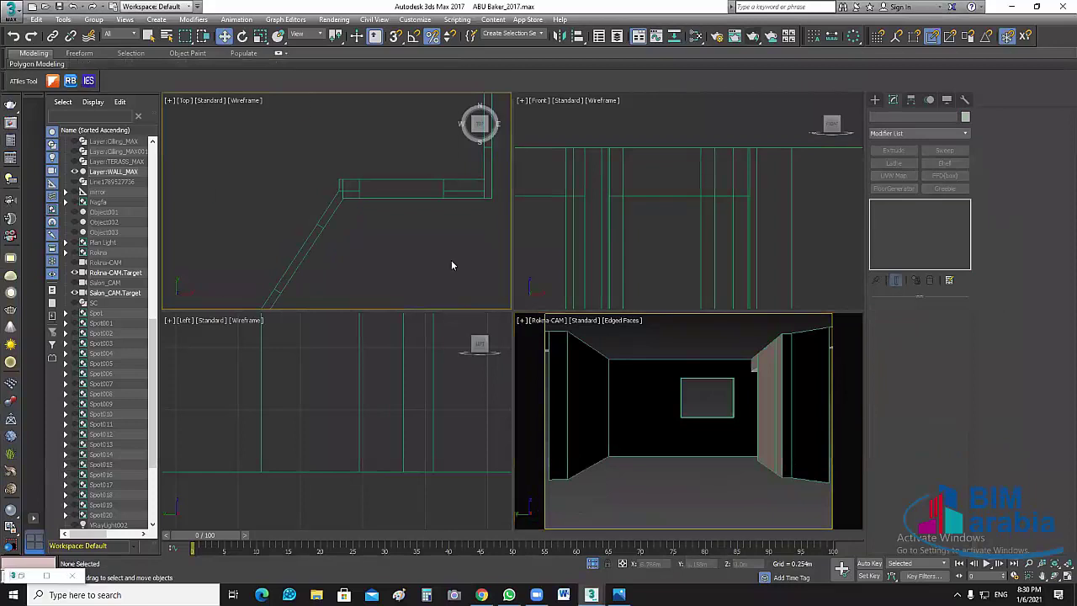
scroll(451, 265, down, 3)
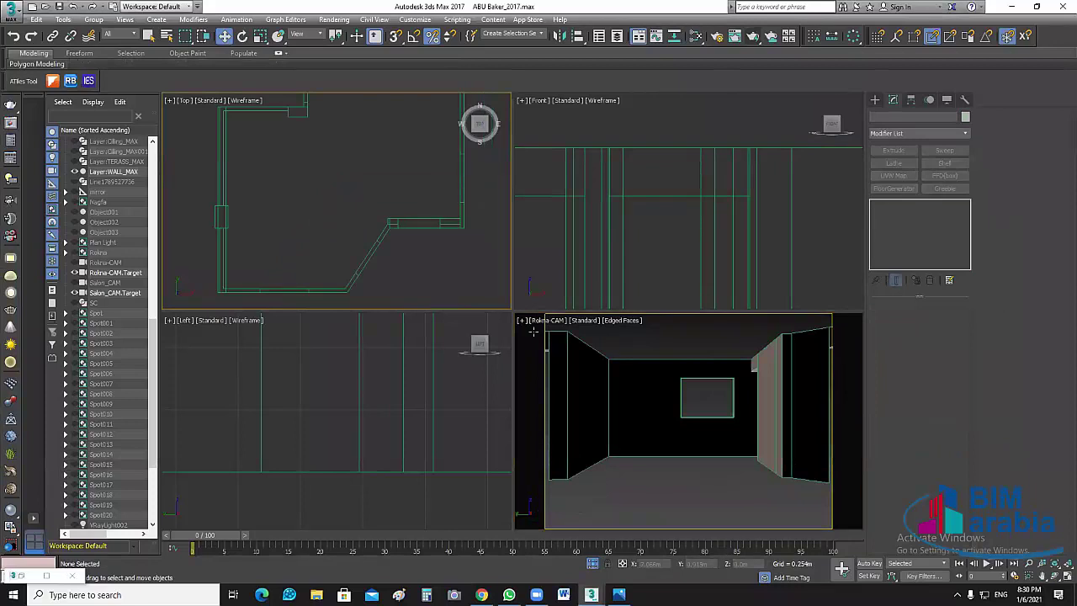
click(1055, 562)
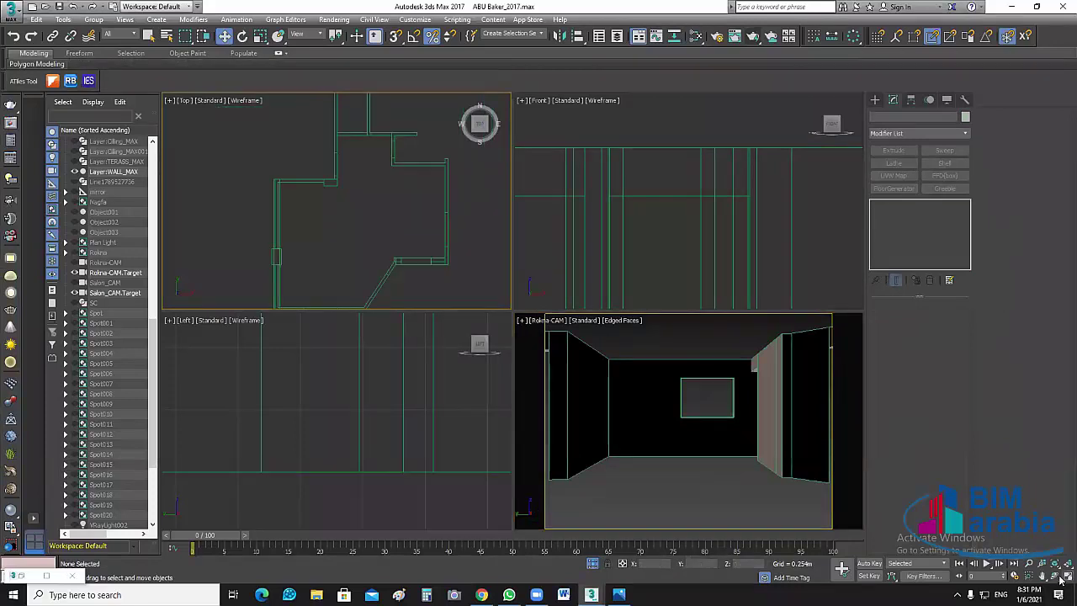
click(1066, 576)
middle_drag(677, 336, 594, 271)
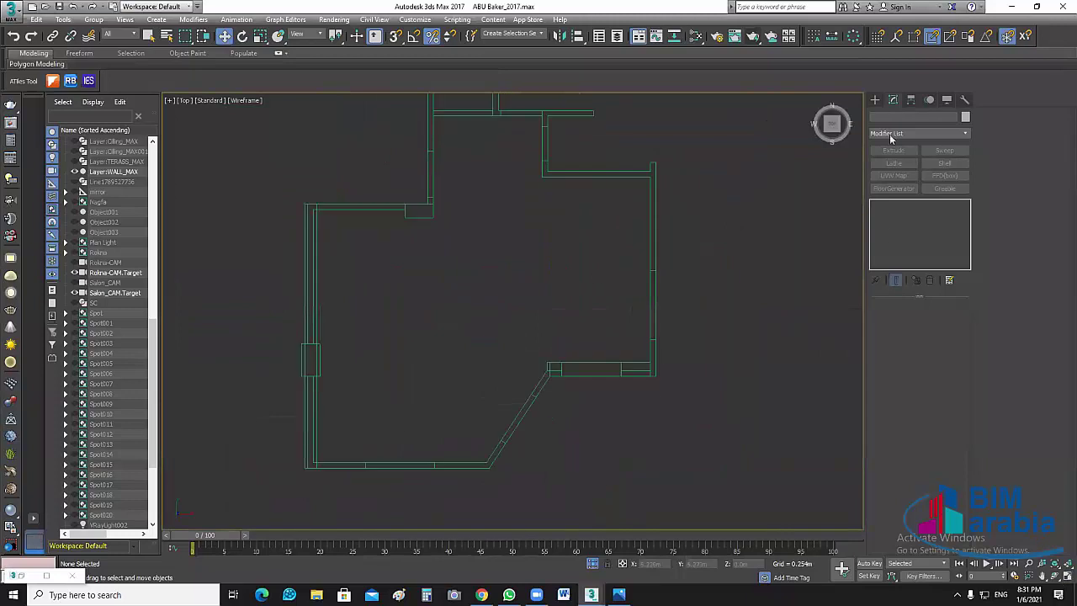
Activate the Line spline tool under Create > Shapes and choose a snapping mode
click(875, 100)
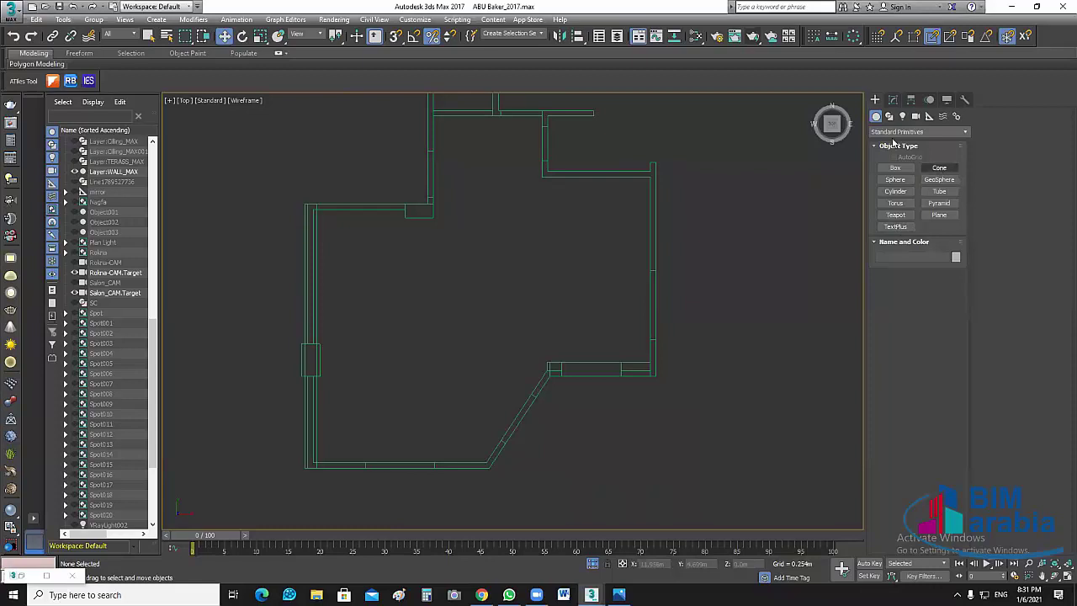
click(888, 116)
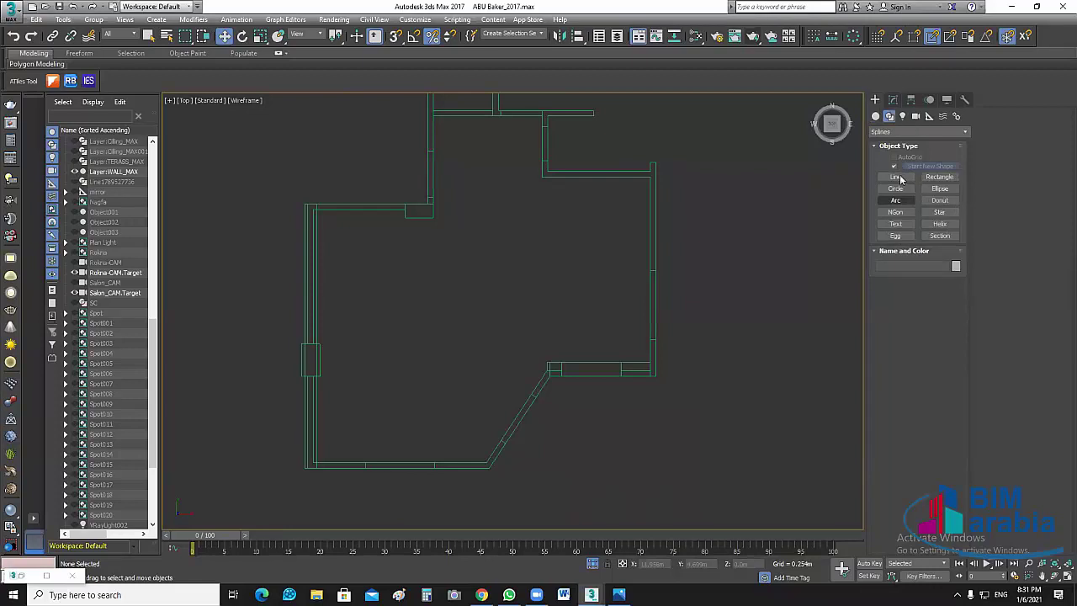
click(897, 177)
drag(396, 36, 397, 71)
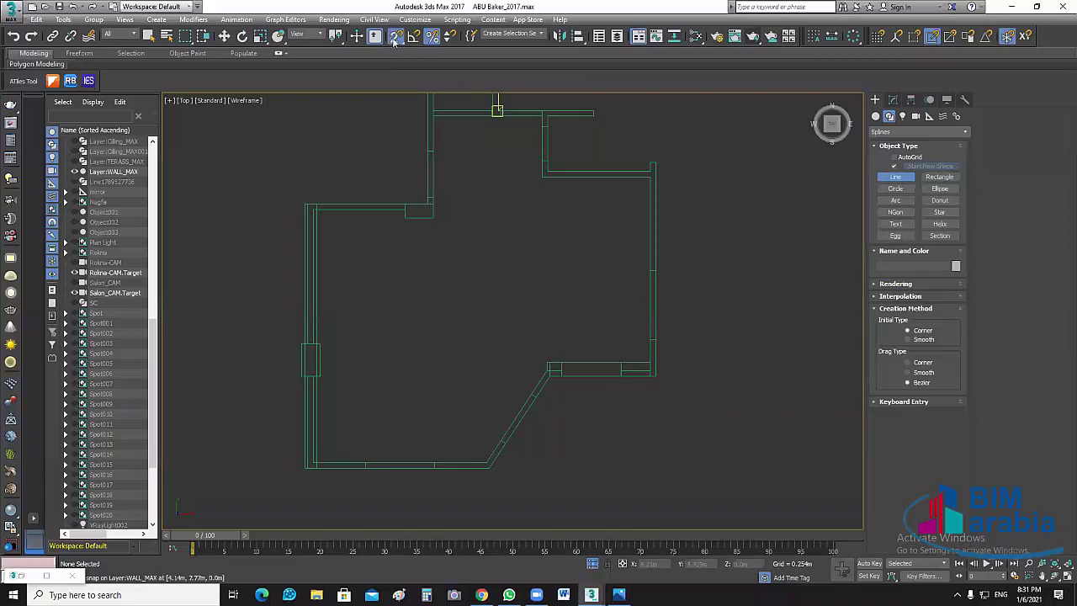
Check the Endpoint snap settings and trace a line along the diagonal wall to its corner
right_click(395, 38)
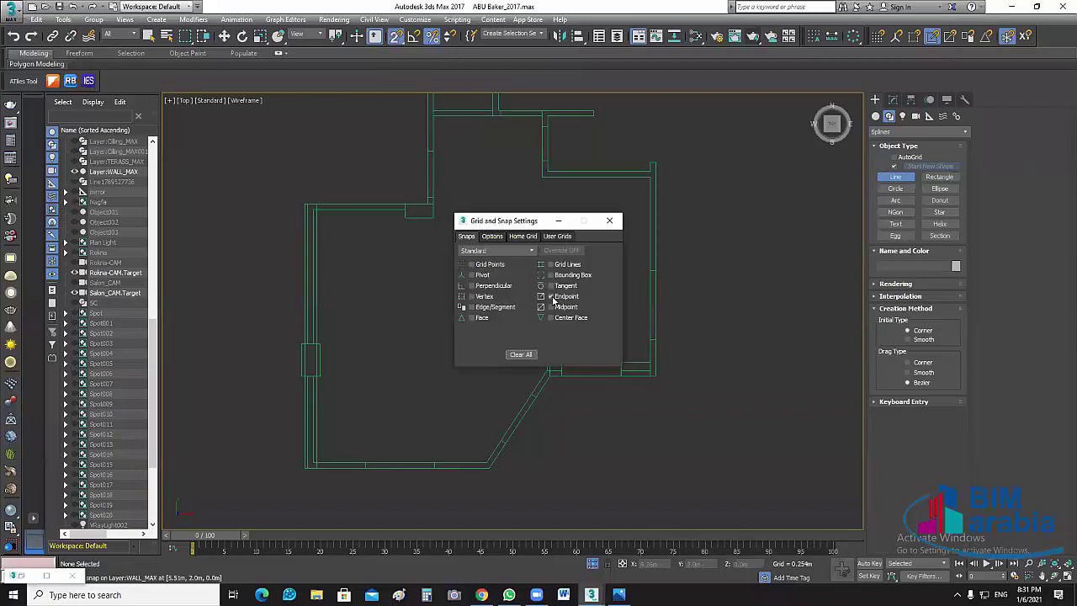
click(609, 220)
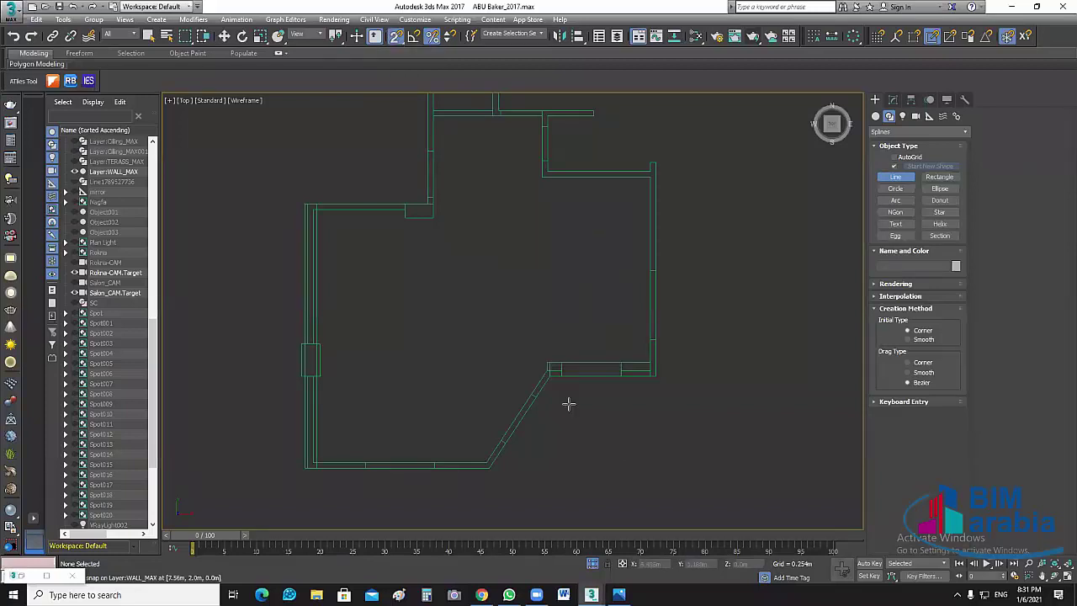
scroll(569, 405, up, 4)
scroll(495, 409, up, 4)
click(471, 390)
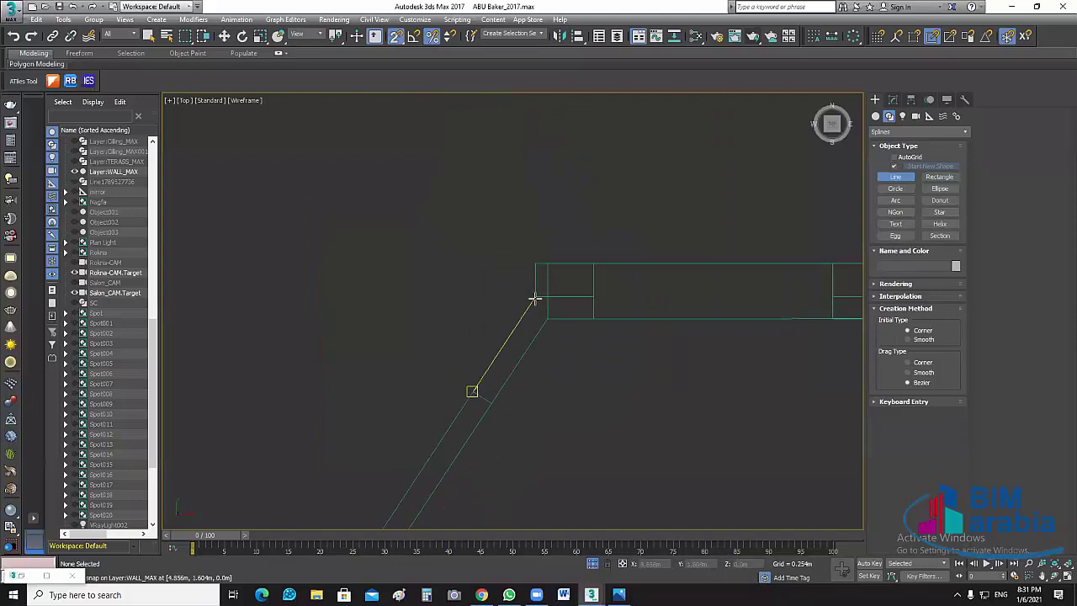
click(534, 296)
right_click(534, 296)
Trace a line from the wall corner to the inner wall corner
click(535, 263)
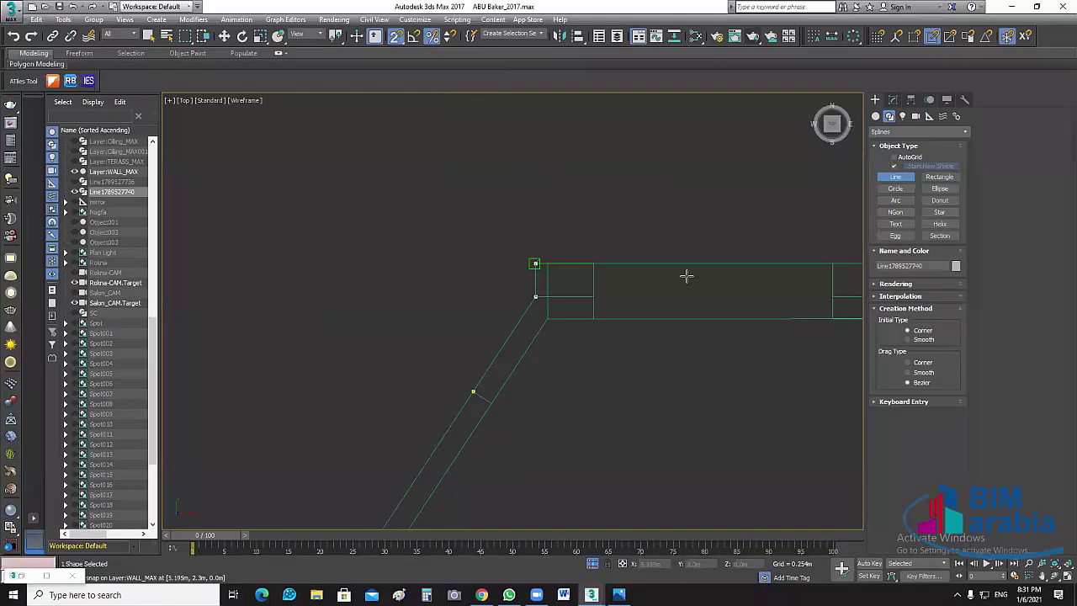
middle_drag(685, 277, 467, 305)
click(476, 329)
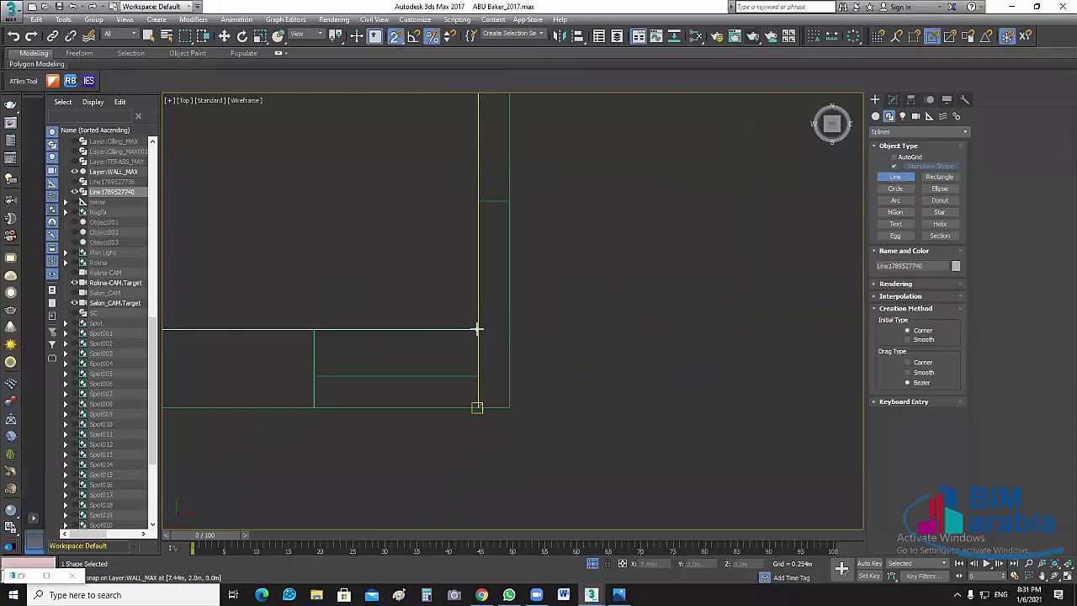
scroll(477, 332, up, 3)
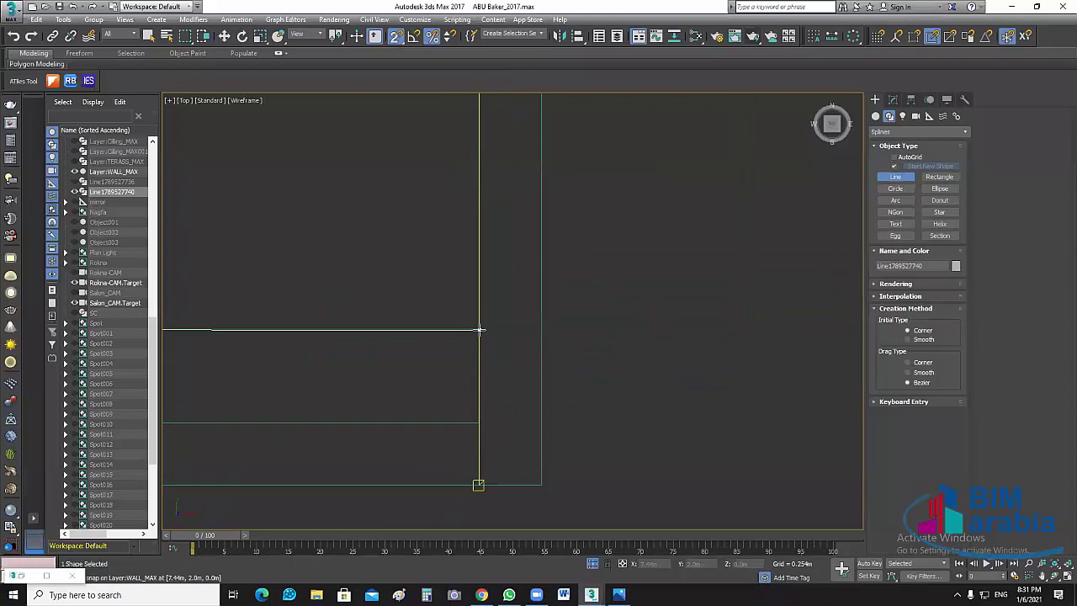
right_click(474, 335)
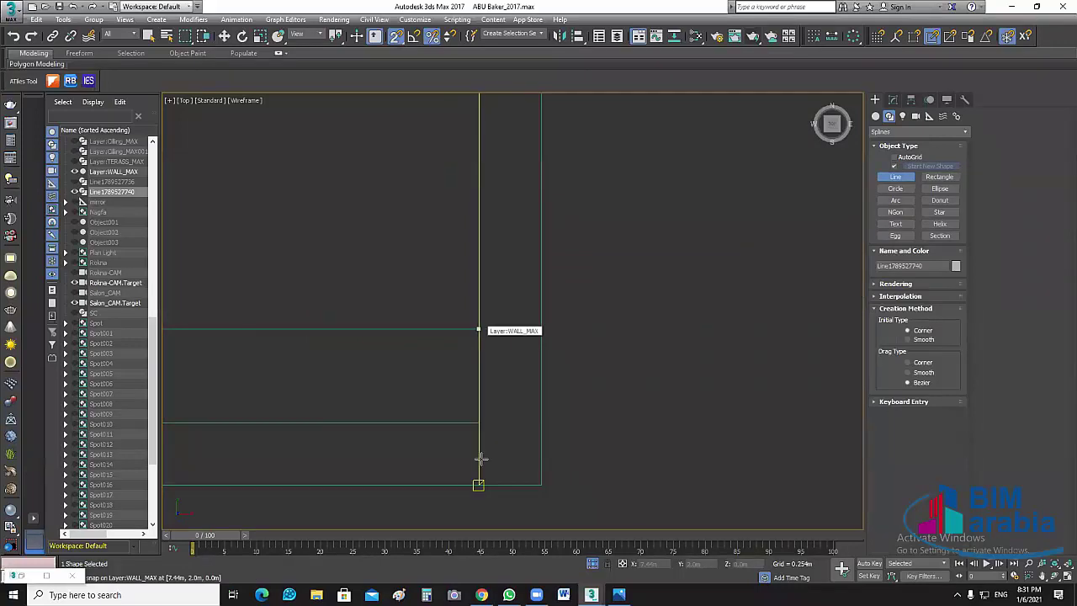
Trace a skirting line from the inner corner up along the wall through several corners
click(478, 329)
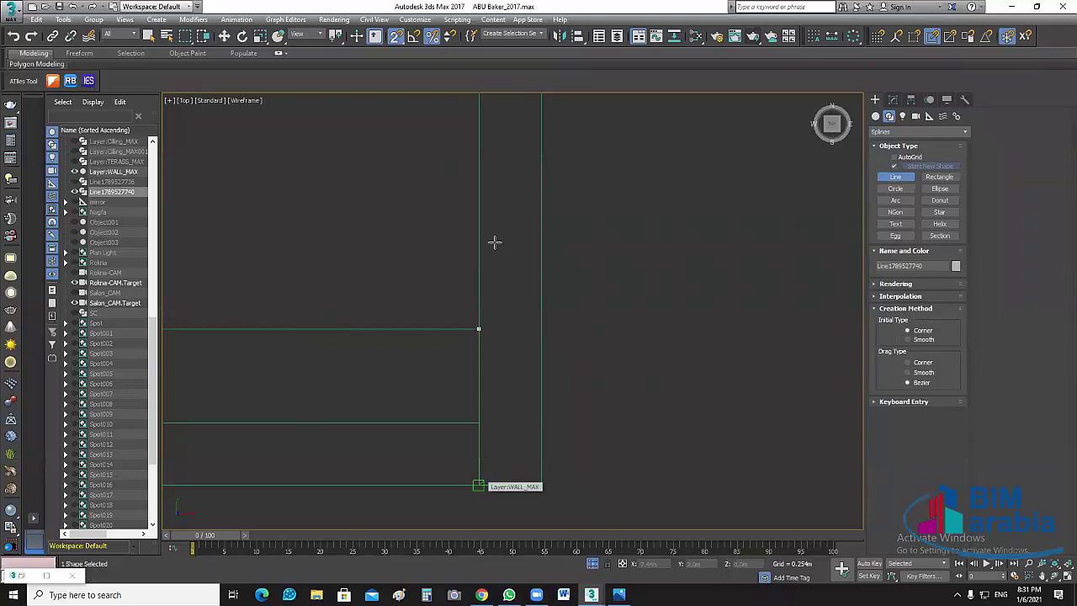
scroll(494, 244, down, 3)
key(i)
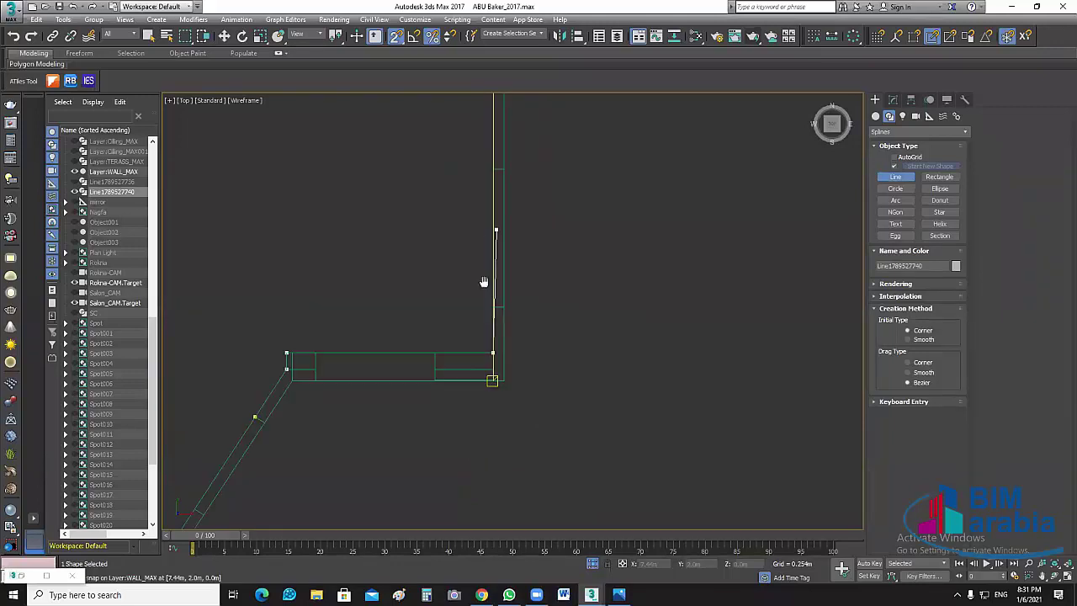
key(i)
click(513, 230)
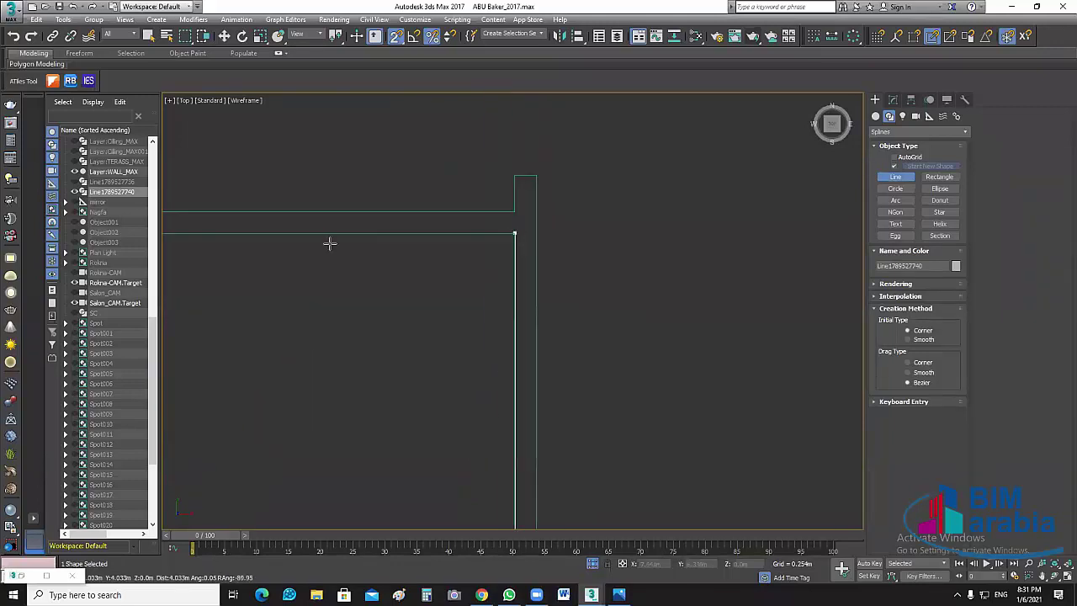
key(i)
click(408, 267)
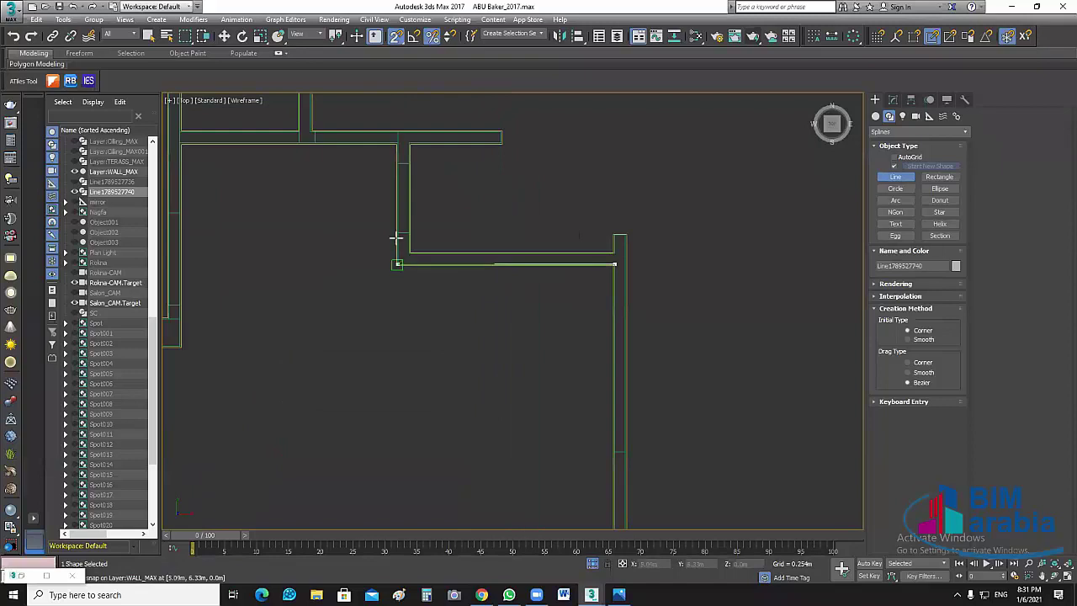
scroll(397, 231, up, 3)
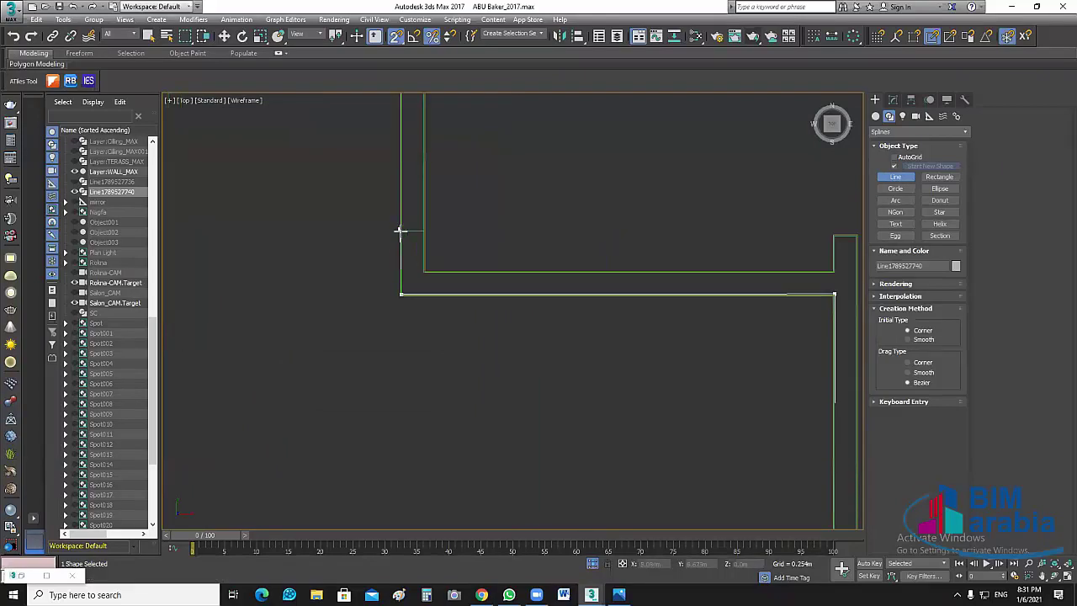
click(368, 304)
scroll(395, 330, down, 3)
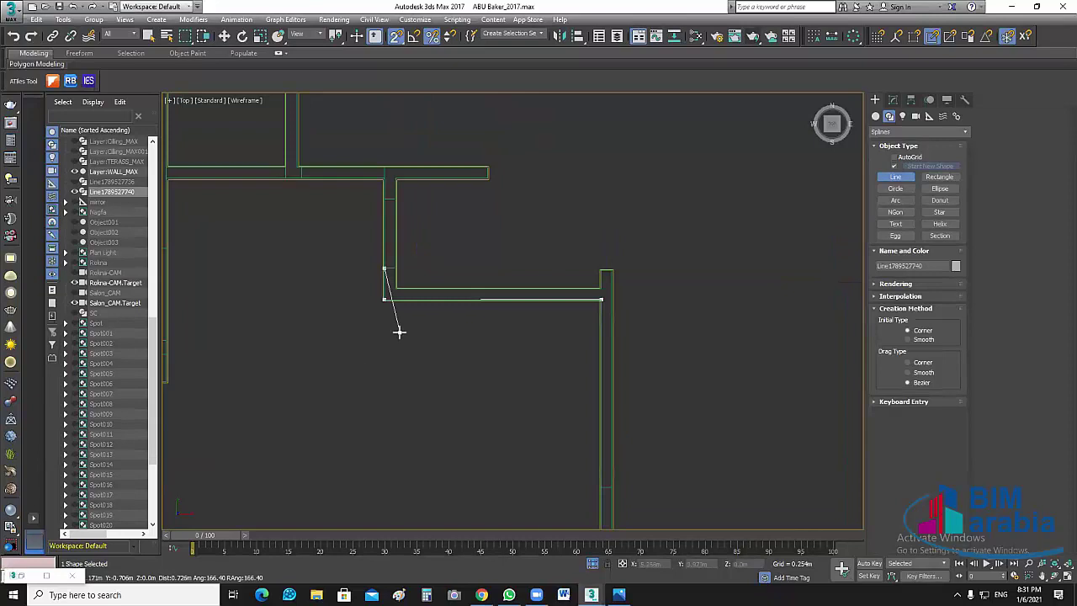
right_click(399, 331)
Trace a line from the diagonal wall down along the bottom wall
scroll(584, 413, down, 2)
scroll(583, 248, down, 2)
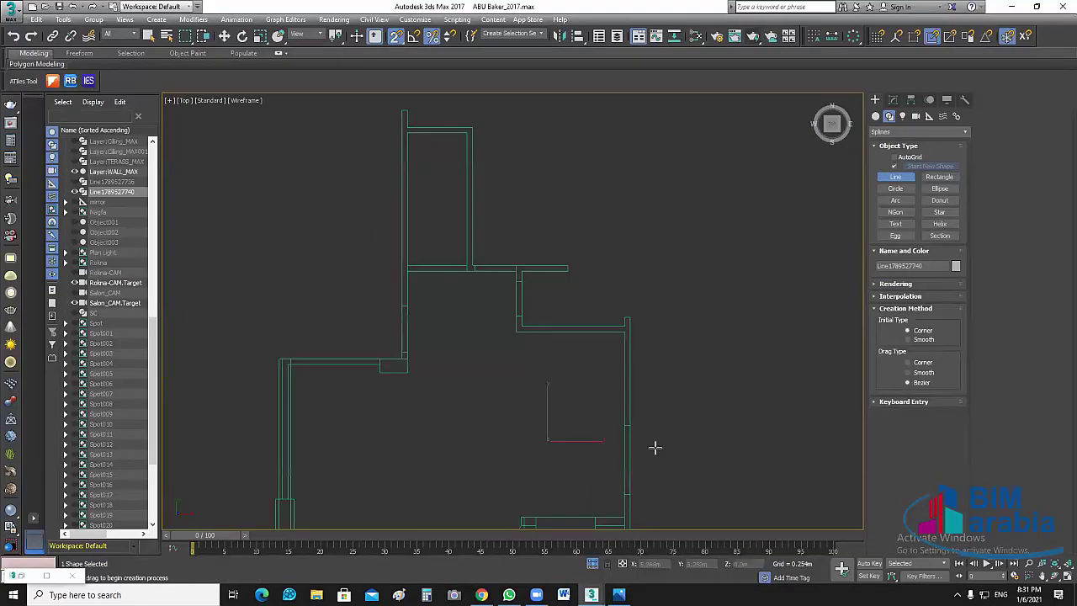
middle_drag(655, 448, 648, 304)
scroll(533, 421, up, 2)
scroll(575, 387, up, 3)
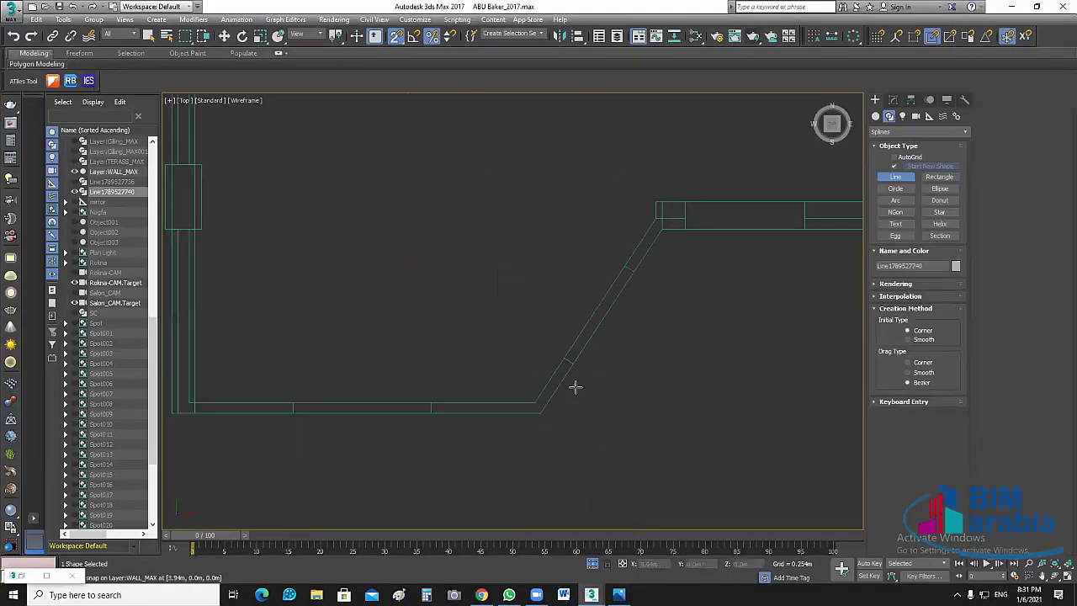
scroll(551, 325, up, 3)
click(551, 326)
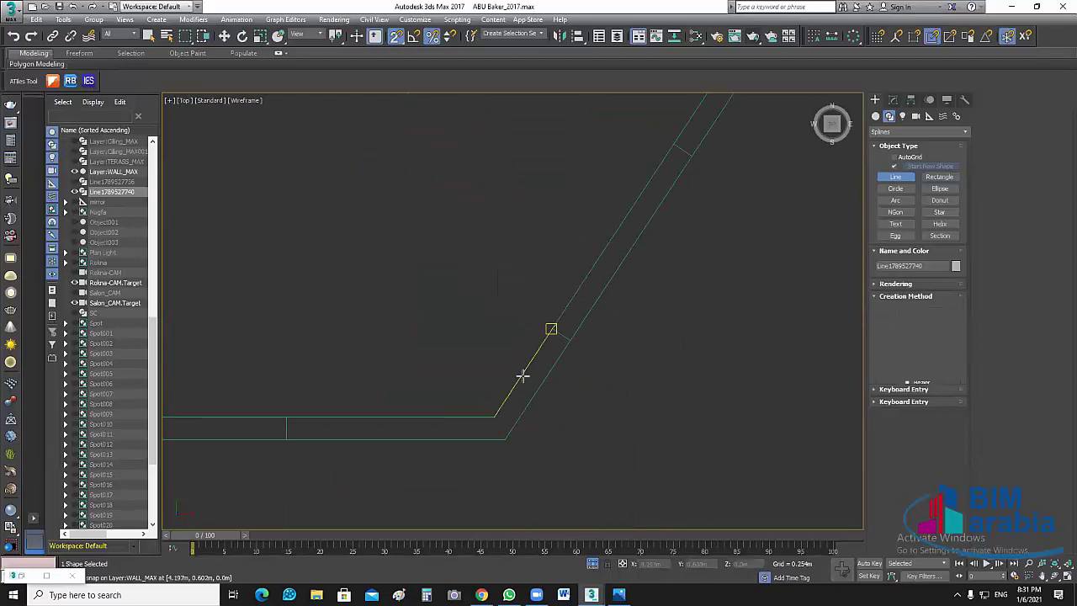
click(493, 415)
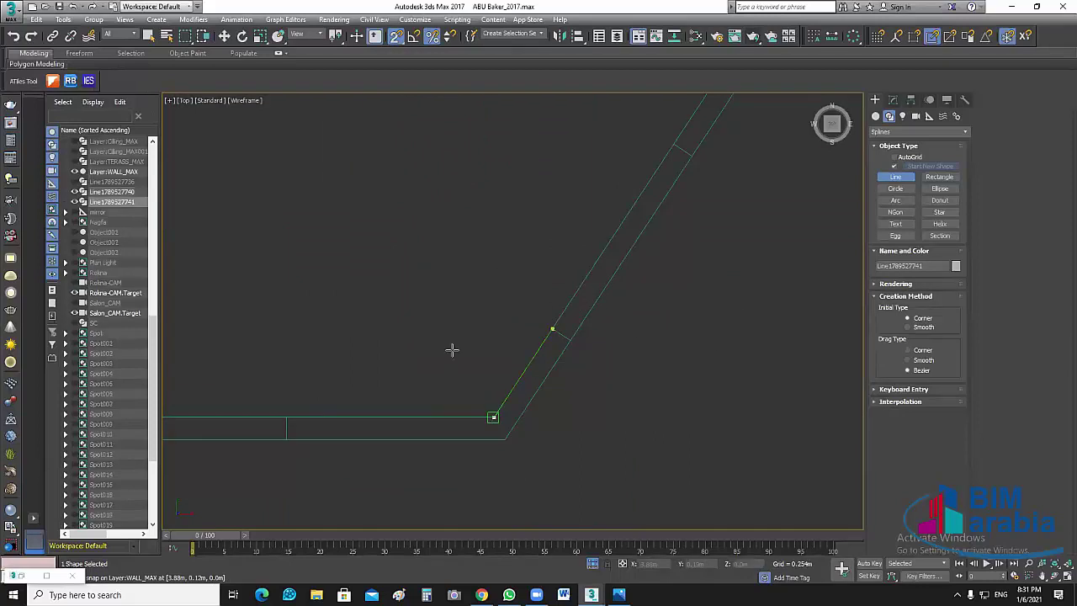
scroll(449, 352, down, 2)
click(392, 351)
right_click(392, 351)
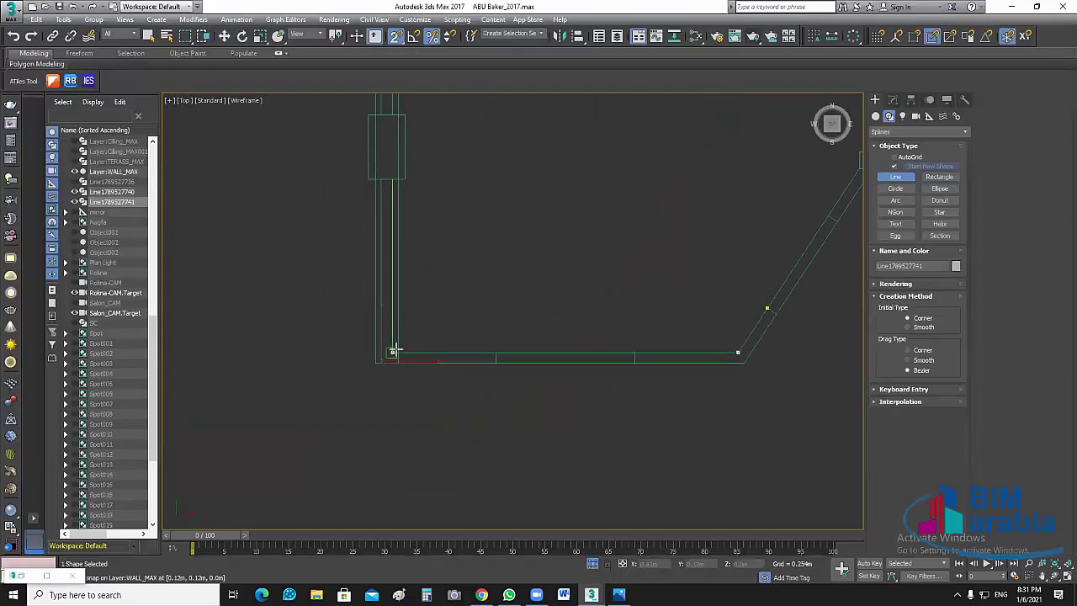
Trace a short outline around the wall opening on the left wall
click(392, 179)
click(404, 179)
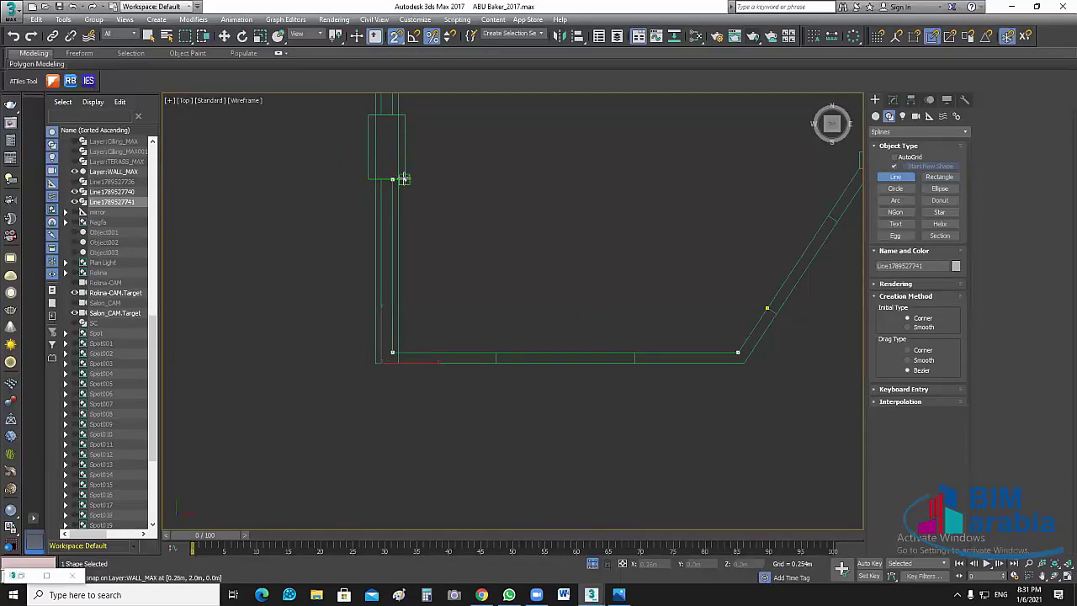
click(405, 113)
click(392, 113)
right_click(393, 112)
Trace the skirting line around the upper wall jog to its final corner
middle_drag(461, 129, 461, 169)
middle_drag(398, 365, 367, 210)
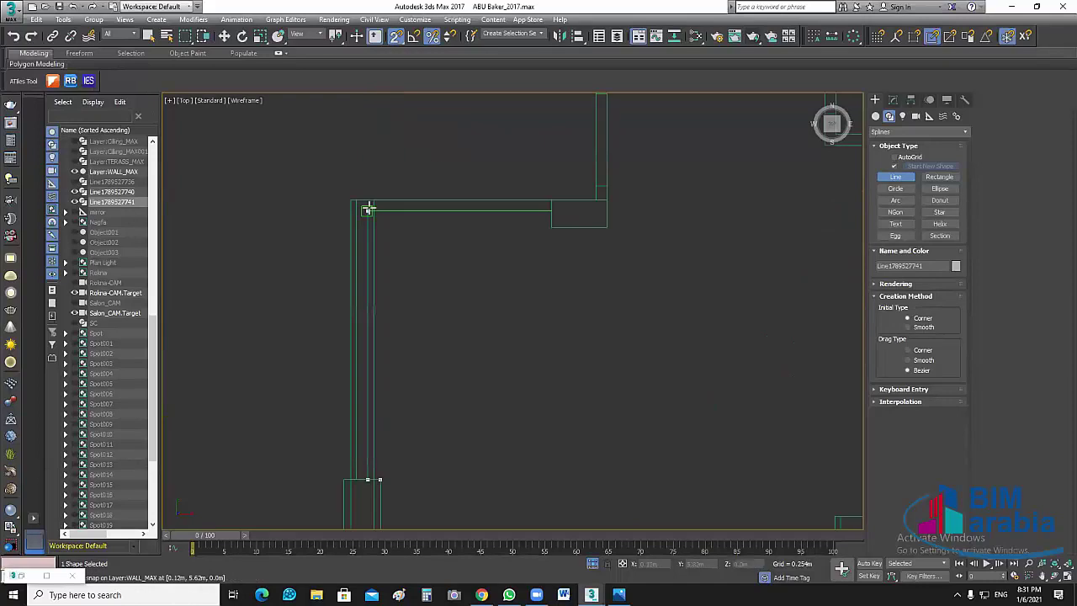
click(368, 210)
click(551, 210)
click(551, 227)
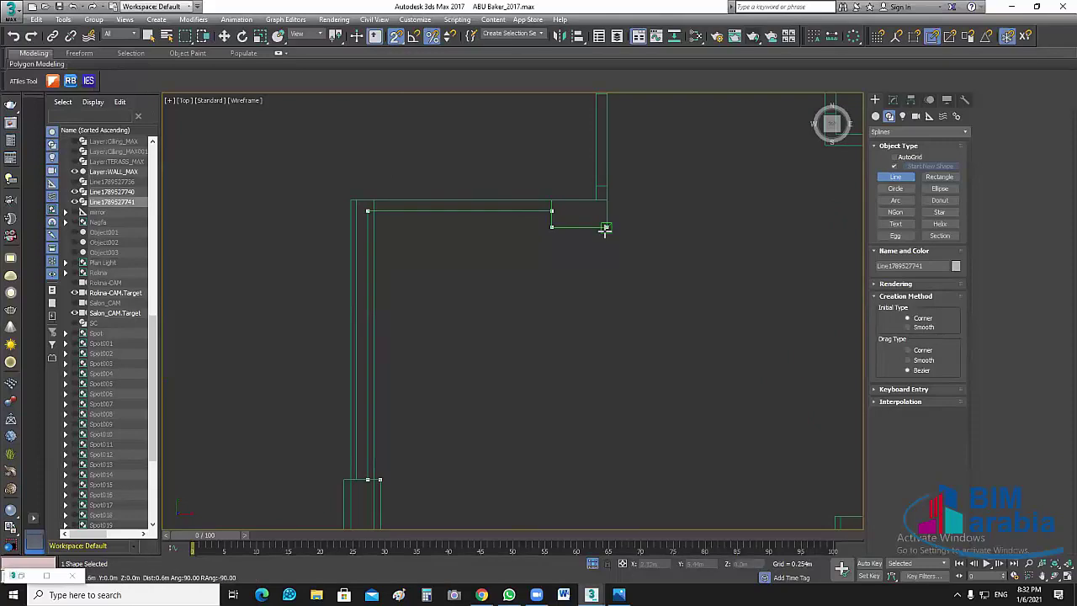
click(606, 226)
click(606, 187)
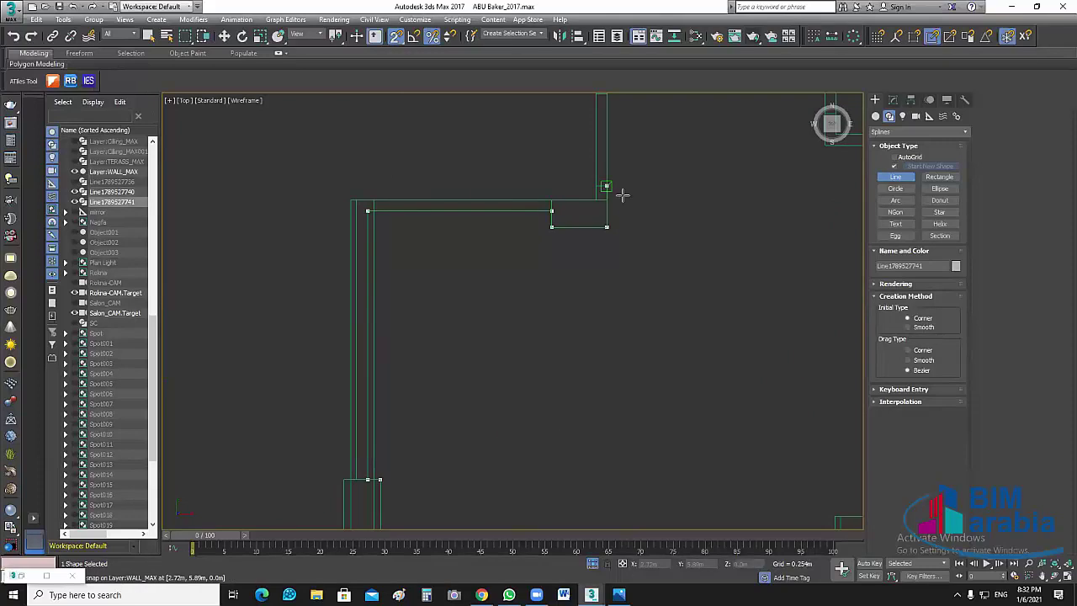
right_click(662, 238)
scroll(533, 249, down, 2)
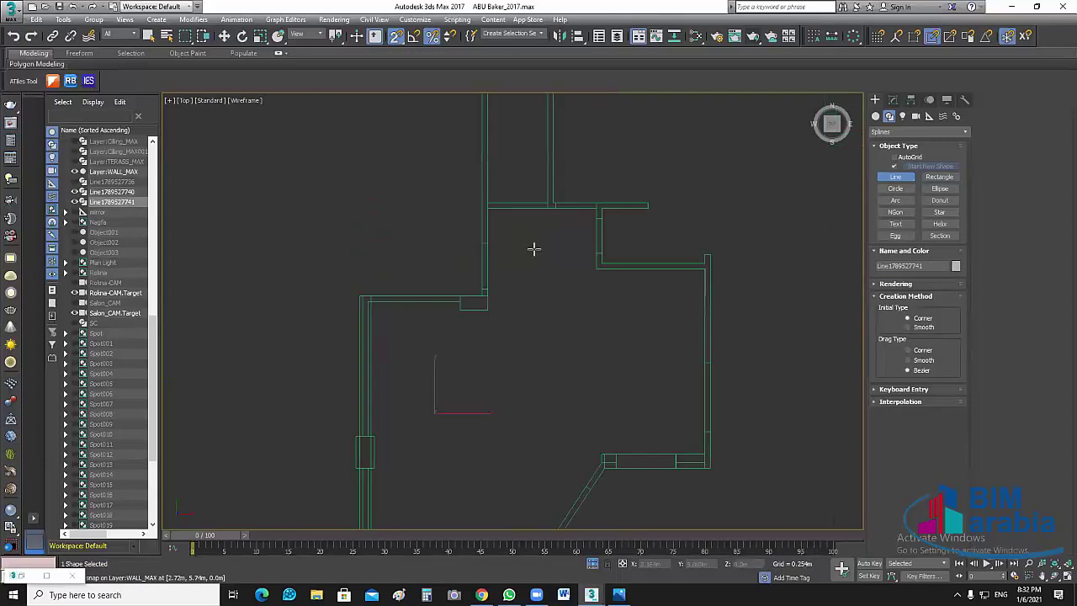
scroll(564, 252, up, 2)
scroll(589, 291, up, 1)
scroll(578, 265, up, 1)
scroll(572, 275, up, 1)
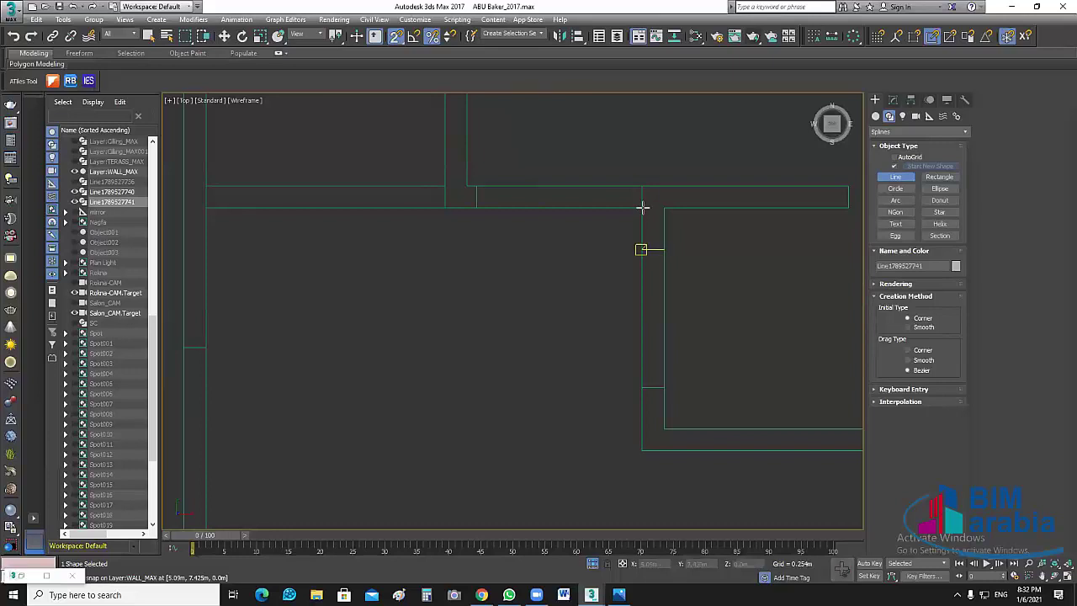
click(641, 209)
scroll(642, 208, up, 5)
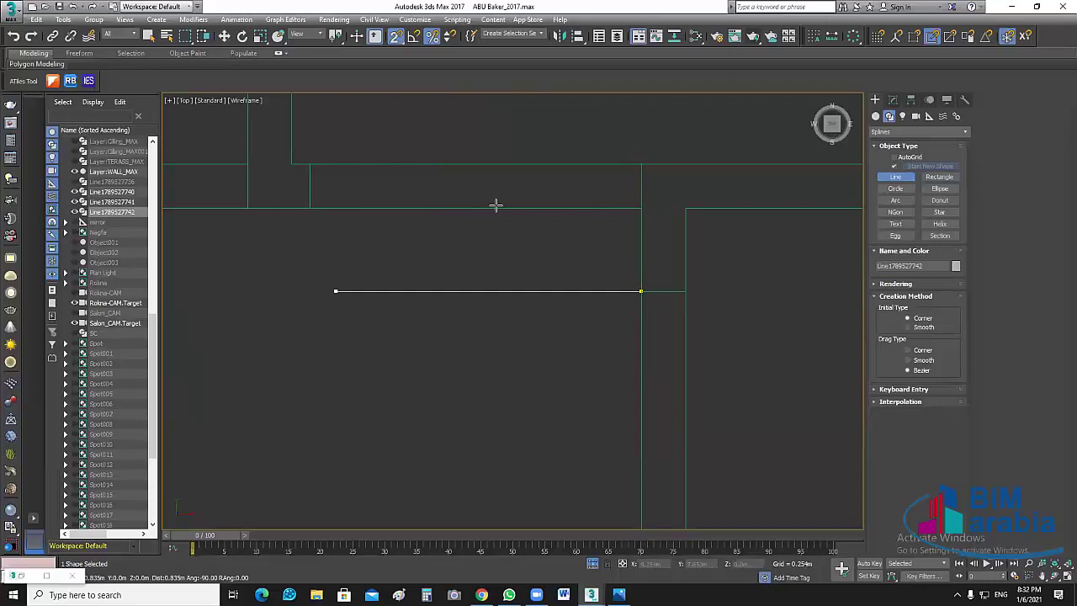
Add a last vertex up the wall to finish the third skirting line, cancelling the stray extra line
click(641, 207)
right_click(682, 207)
click(684, 208)
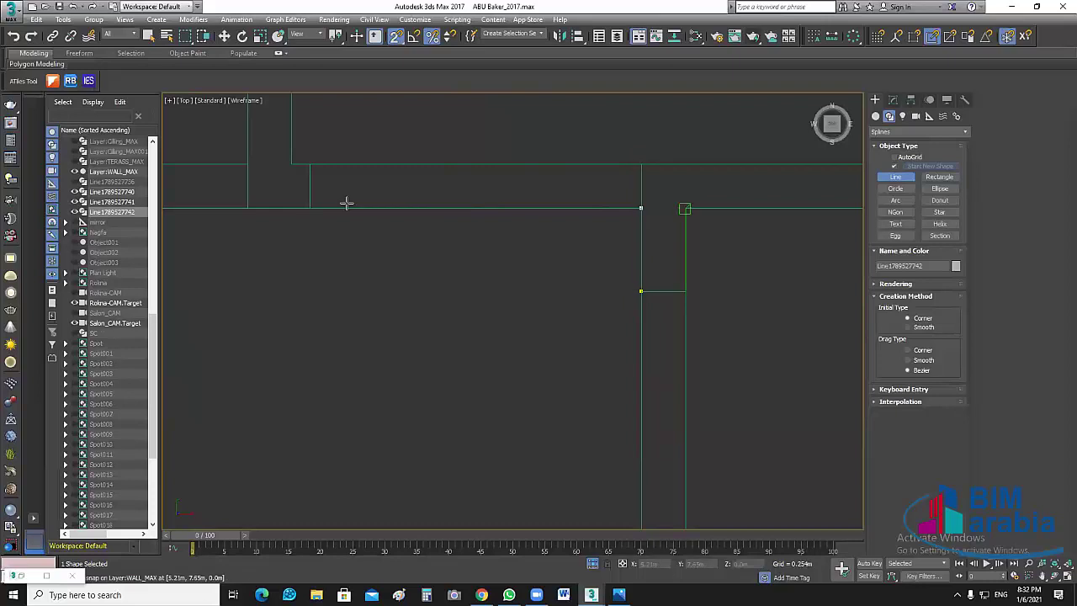
right_click(637, 263)
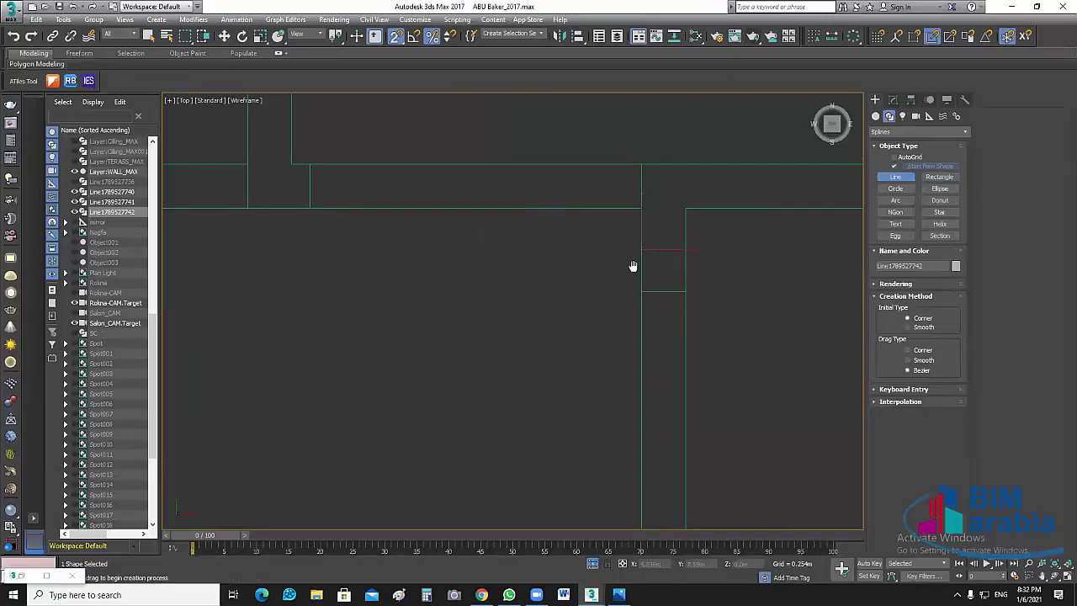
scroll(633, 253, down, 3)
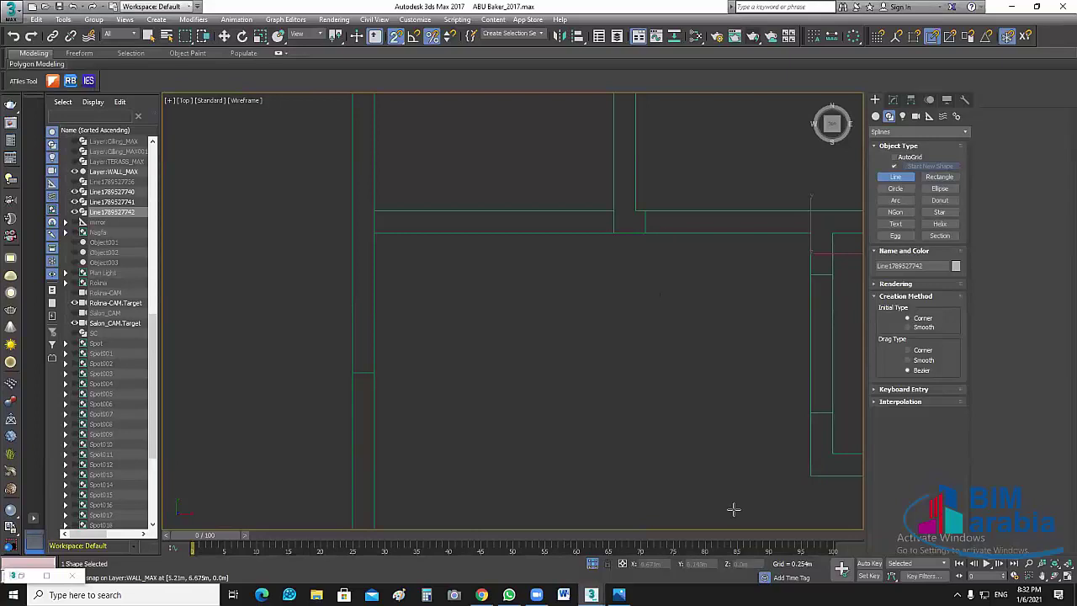
right_click(597, 399)
scroll(639, 404, down, 3)
scroll(611, 349, down, 3)
middle_drag(574, 351, 594, 372)
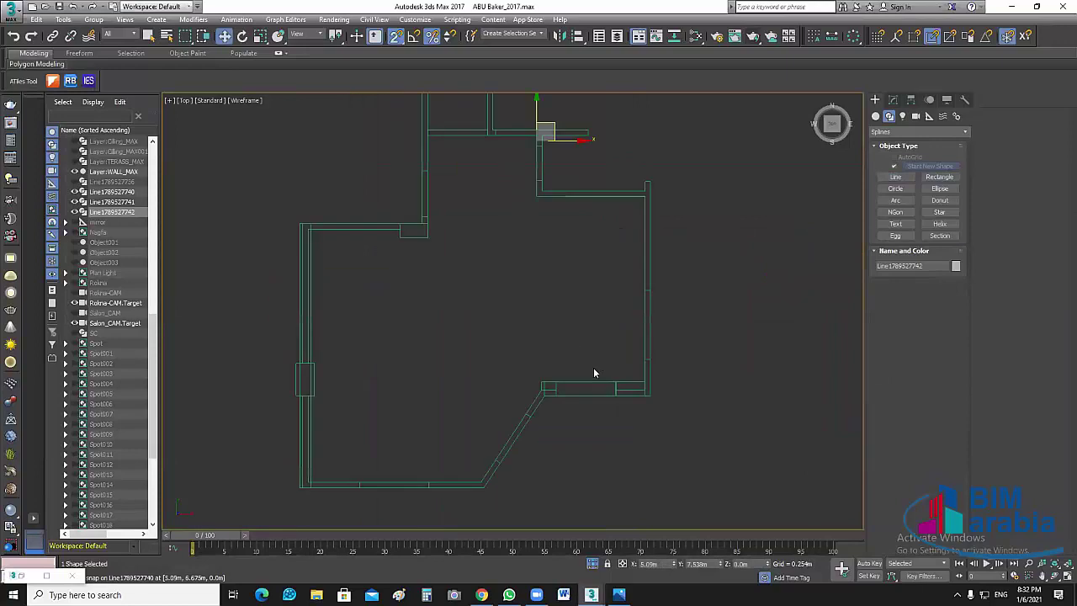
scroll(560, 345, up, 5)
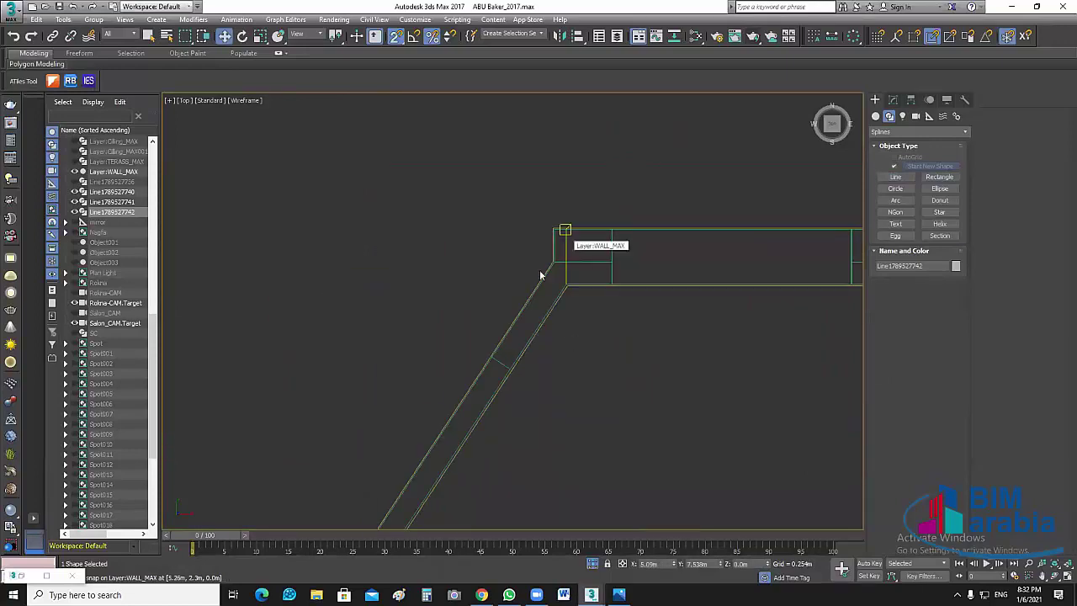
middle_drag(725, 338, 401, 392)
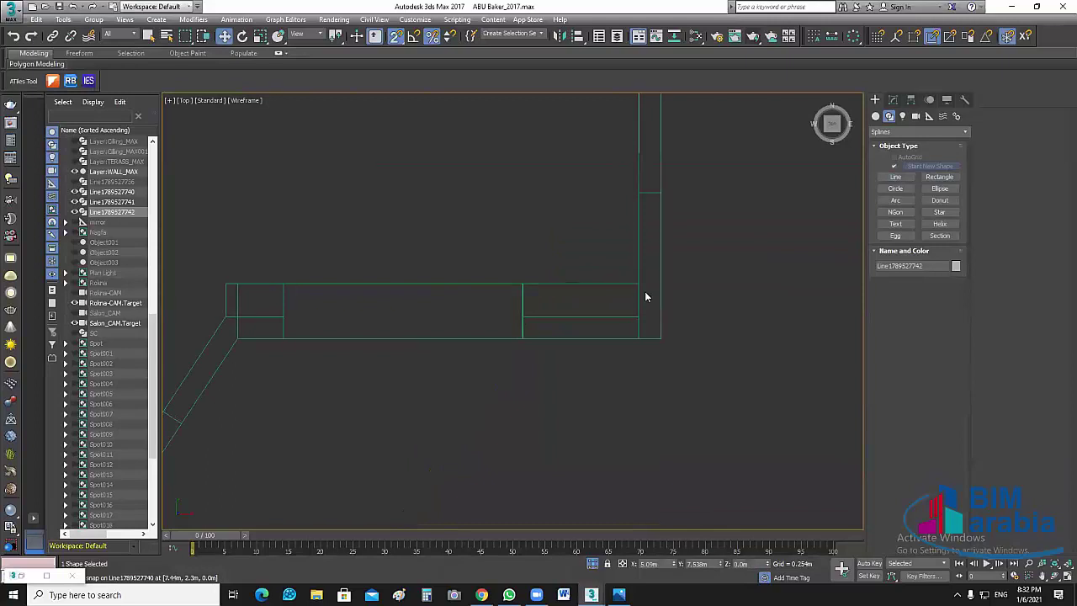
scroll(637, 380, down, 3)
scroll(662, 329, down, 3)
middle_drag(661, 329, 647, 364)
click(105, 192)
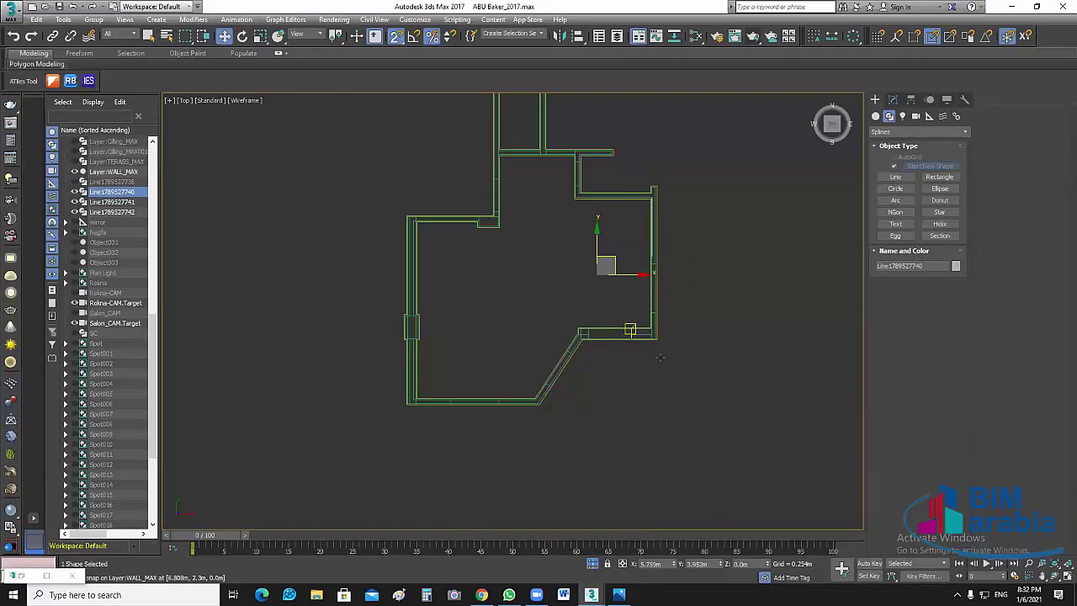
scroll(656, 341, up, 5)
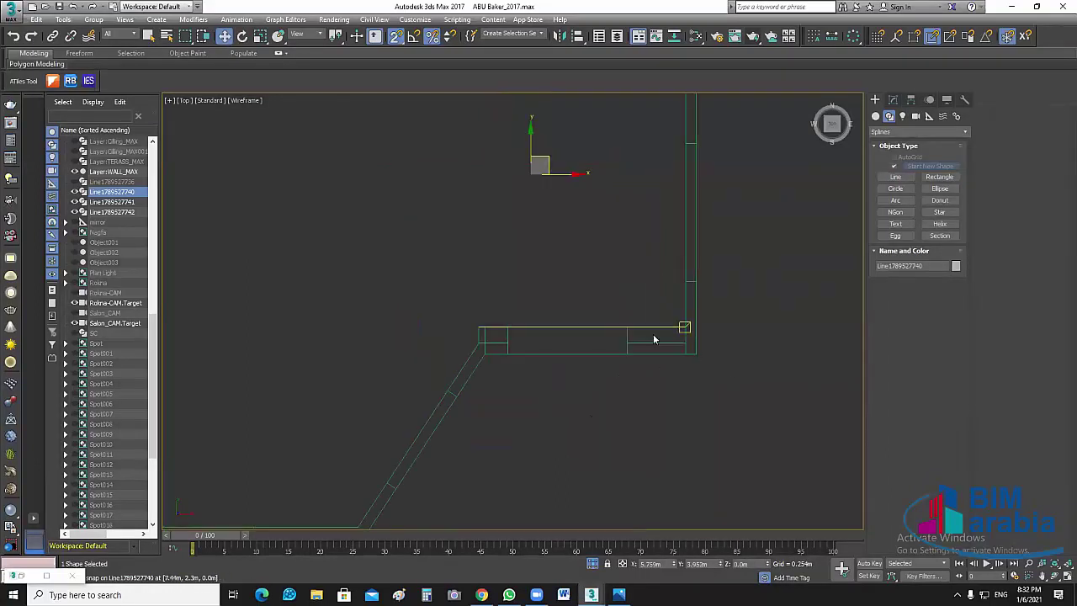
scroll(655, 339, up, 3)
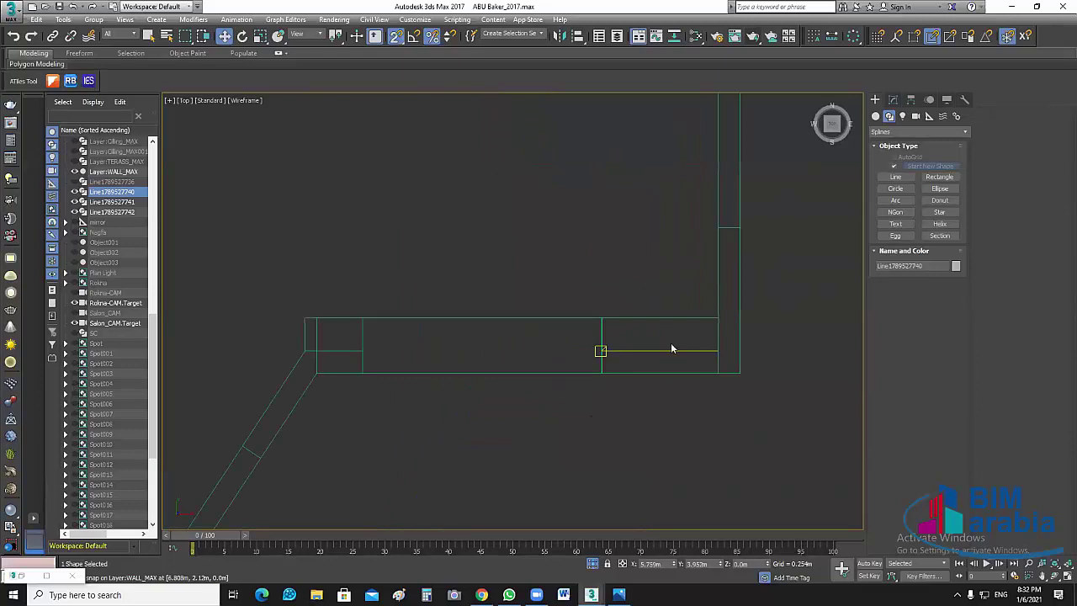
click(671, 348)
right_click(694, 385)
scroll(696, 396, down, 5)
scroll(673, 374, down, 3)
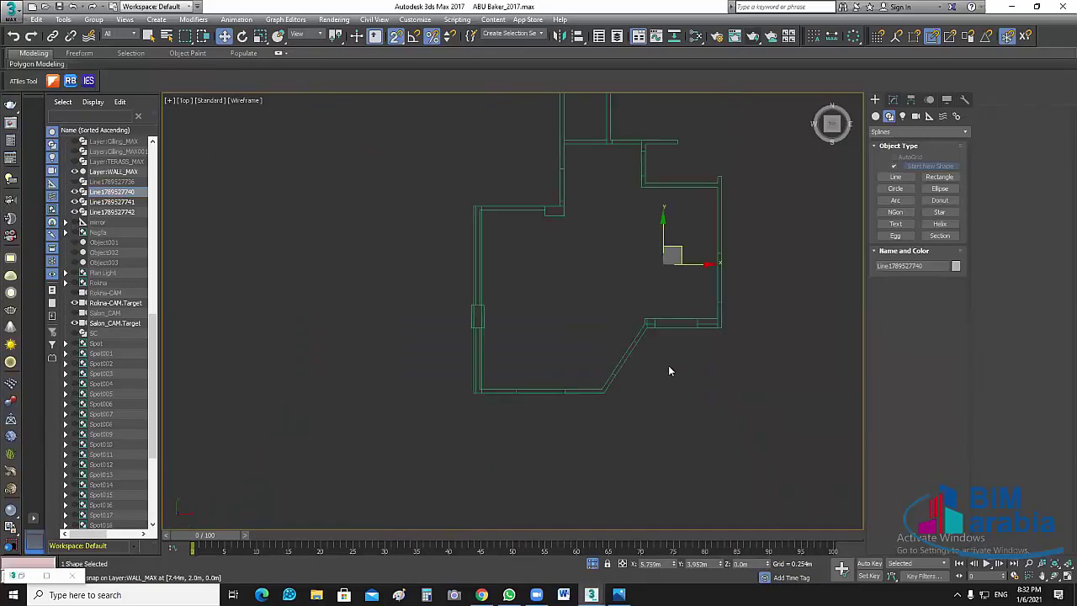
scroll(575, 361, up, 2)
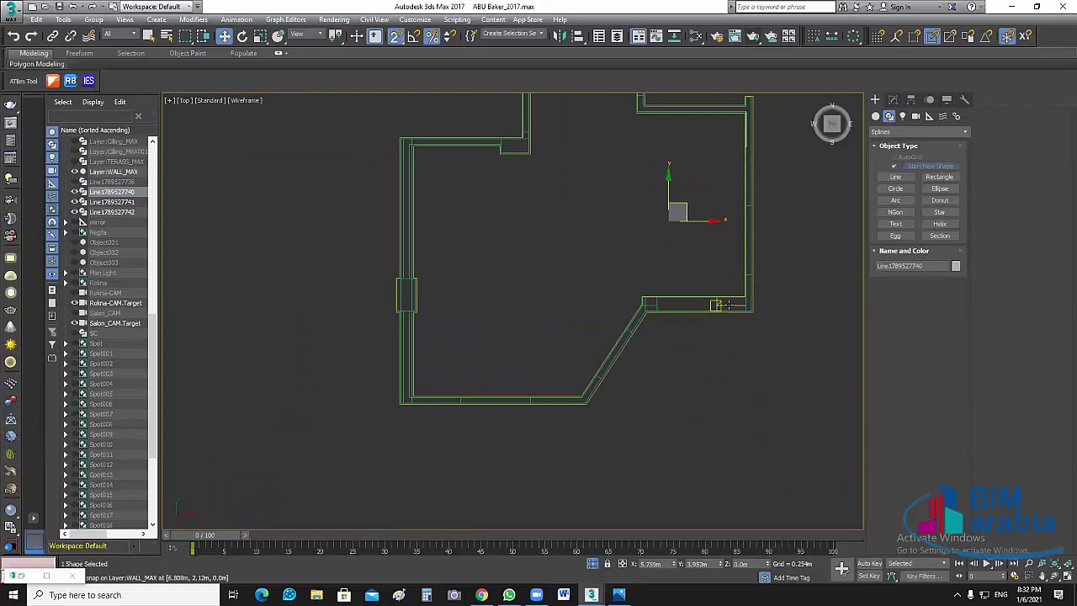
middle_drag(712, 344, 666, 370)
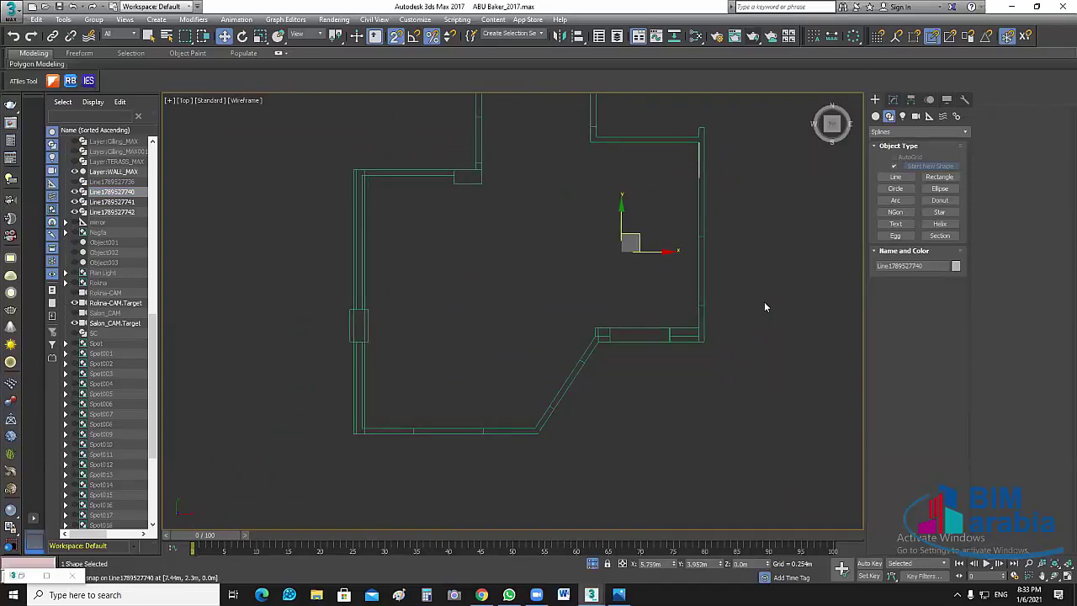
click(894, 103)
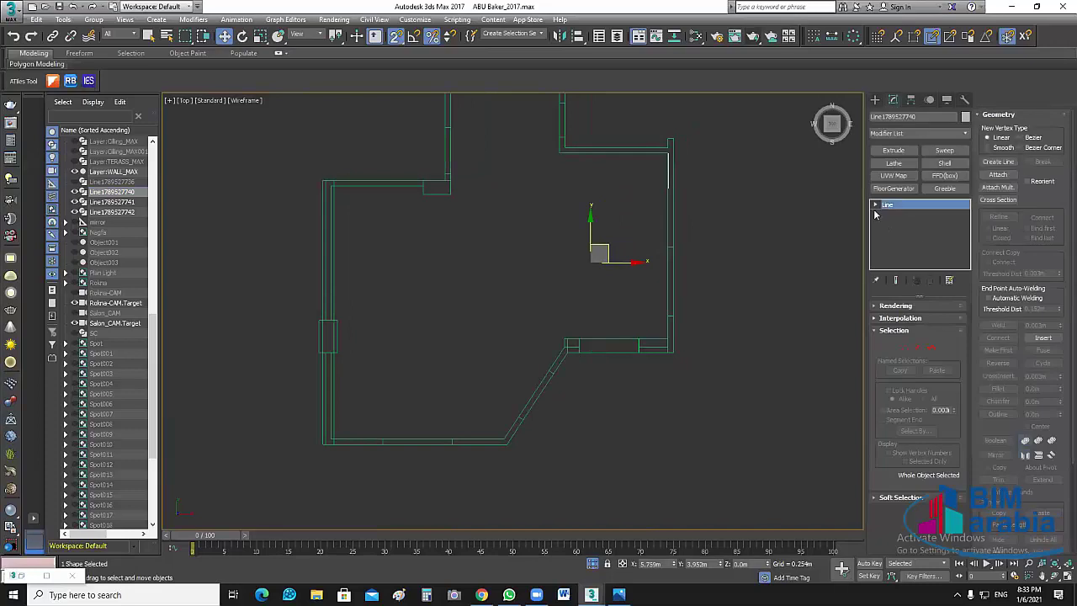
At Vertex level, convert the outline's seven vertices to Corner type
click(876, 205)
key(1)
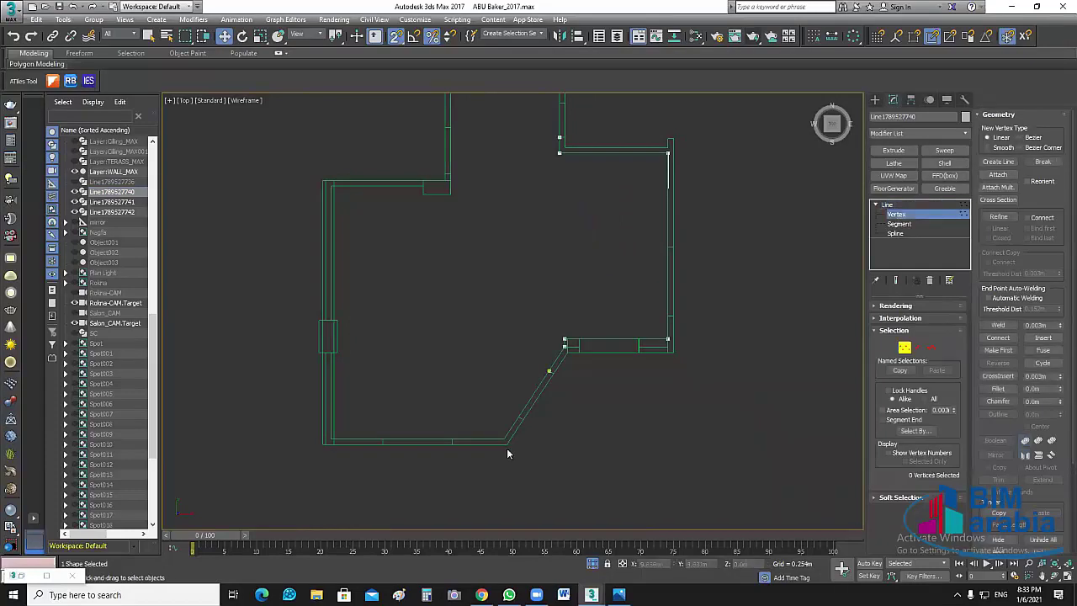
drag(698, 361, 481, 125)
right_click(582, 242)
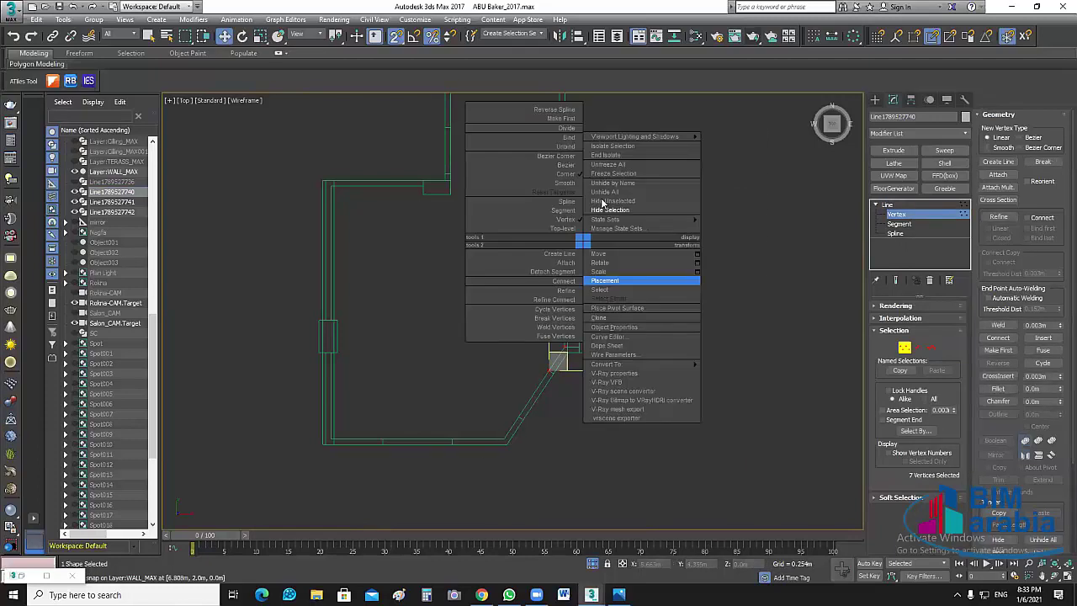
click(570, 173)
Snap-move the corner vertex onto the inner wall corner
drag(559, 361, 701, 361)
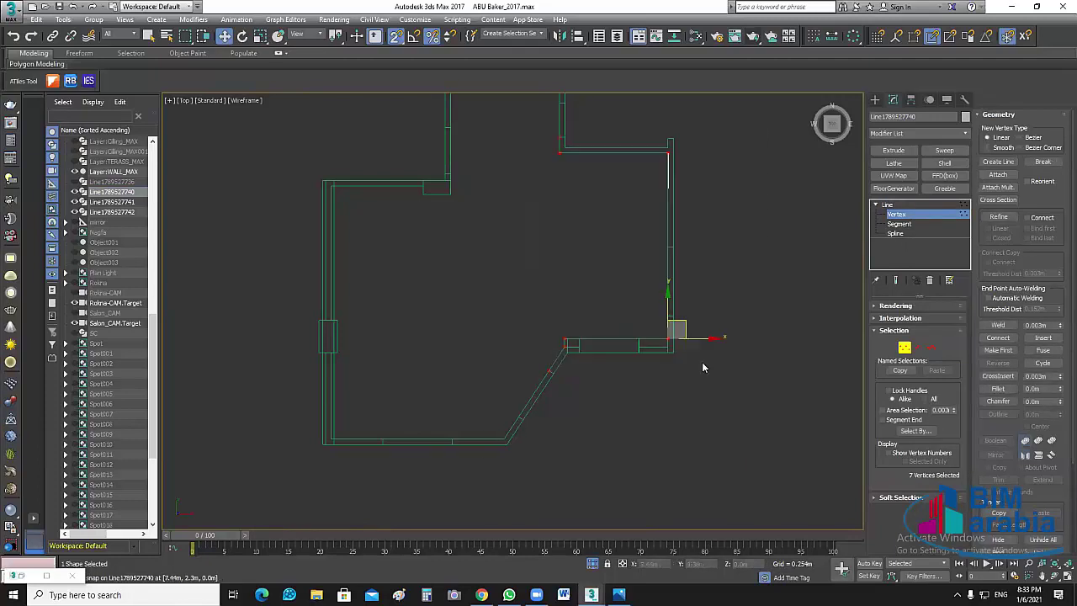
scroll(704, 370, up, 3)
middle_drag(705, 374, 705, 374)
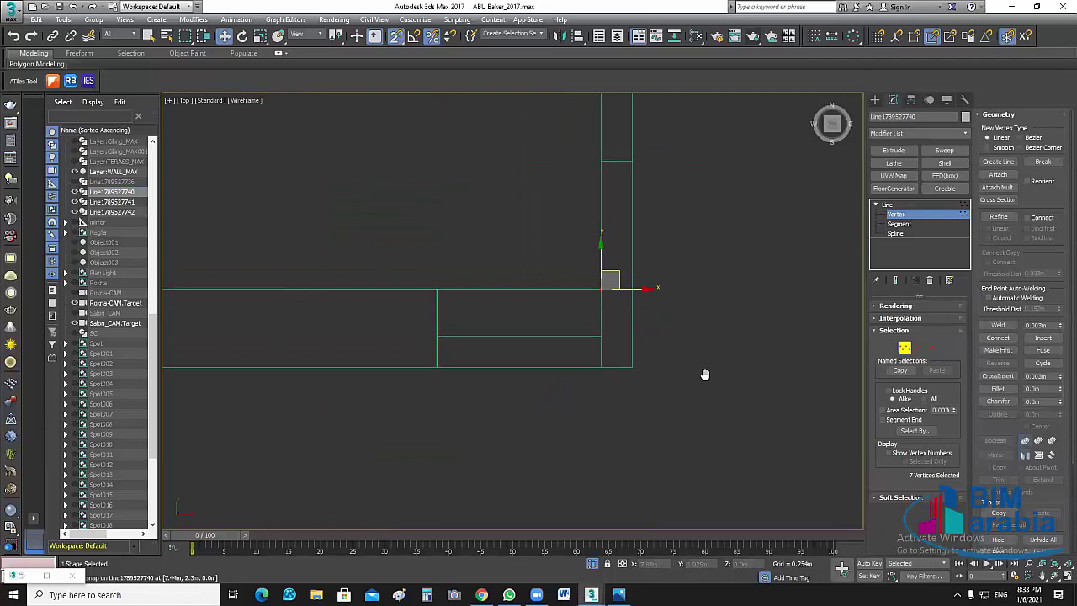
middle_drag(651, 315, 670, 319)
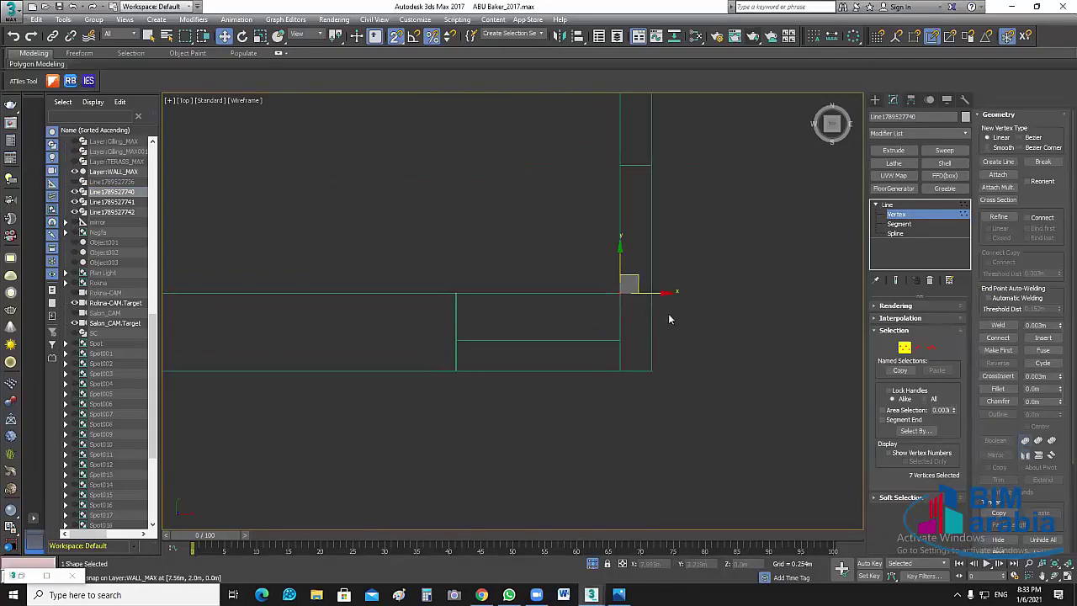
click(621, 294)
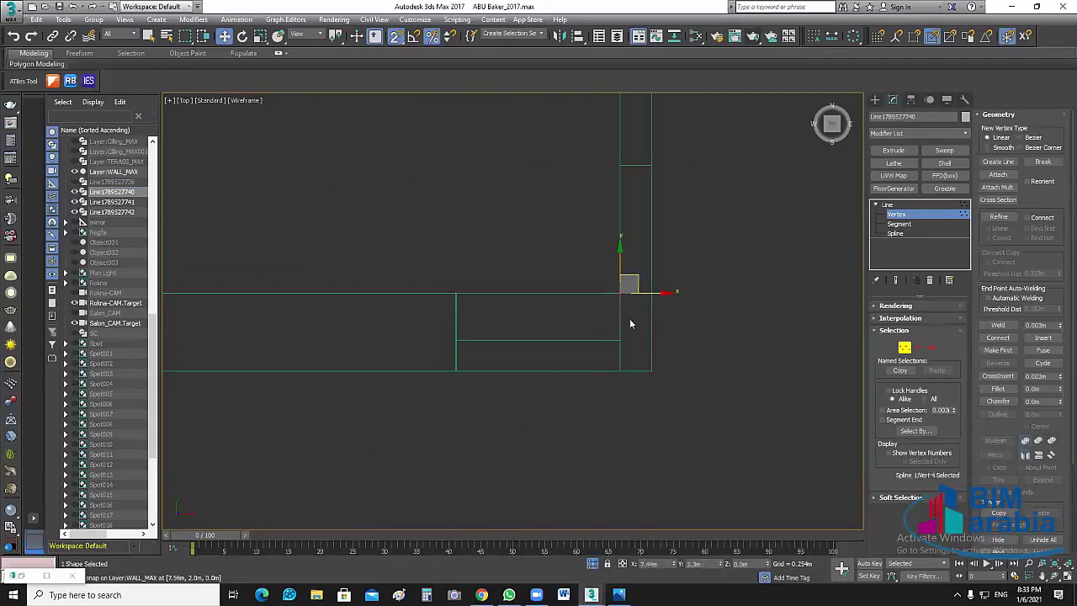
click(630, 323)
click(621, 294)
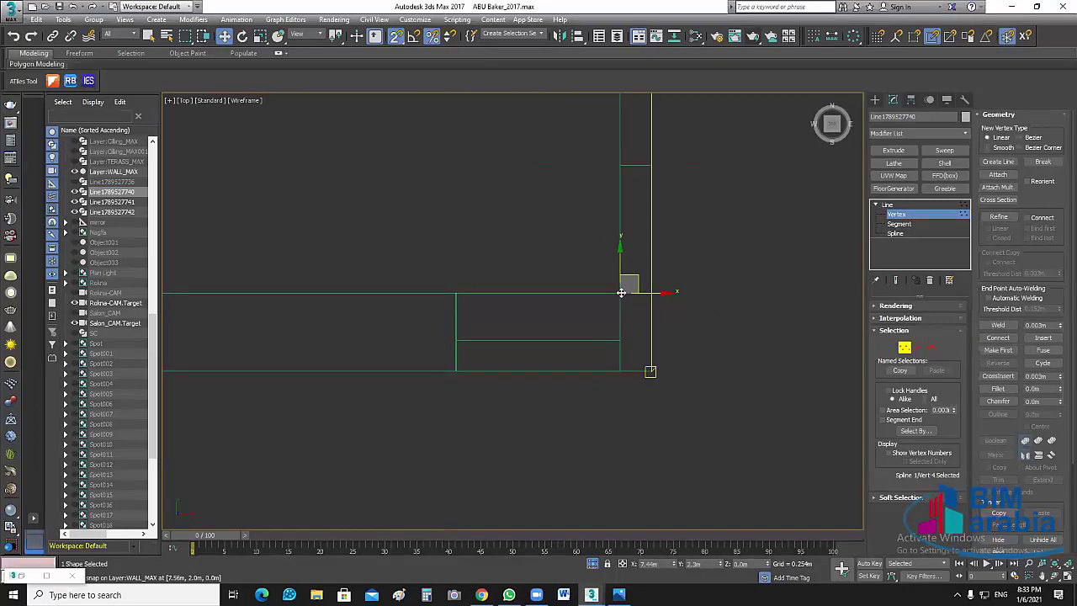
click(454, 294)
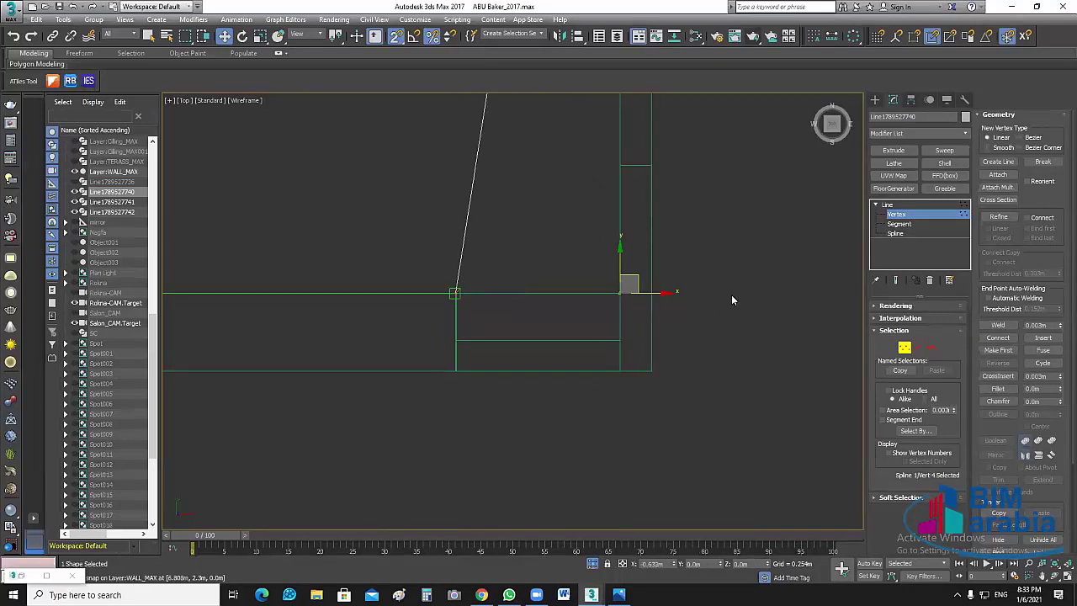
middle_drag(724, 353, 774, 312)
drag(724, 352, 774, 312)
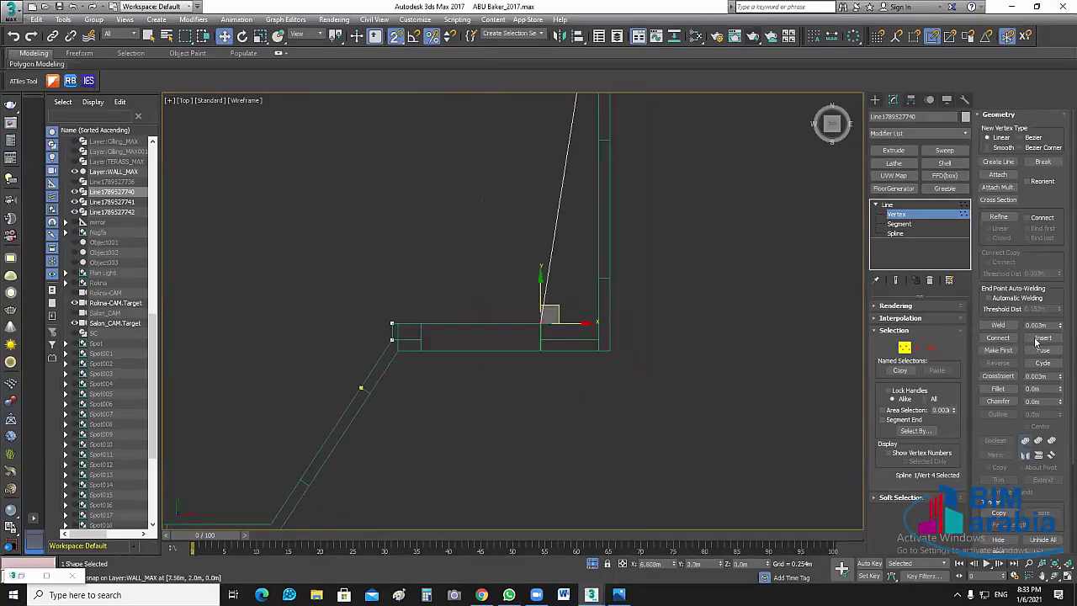
Insert a new vertex at the outer wall corner, then leave vertex sub-object mode
key(i)
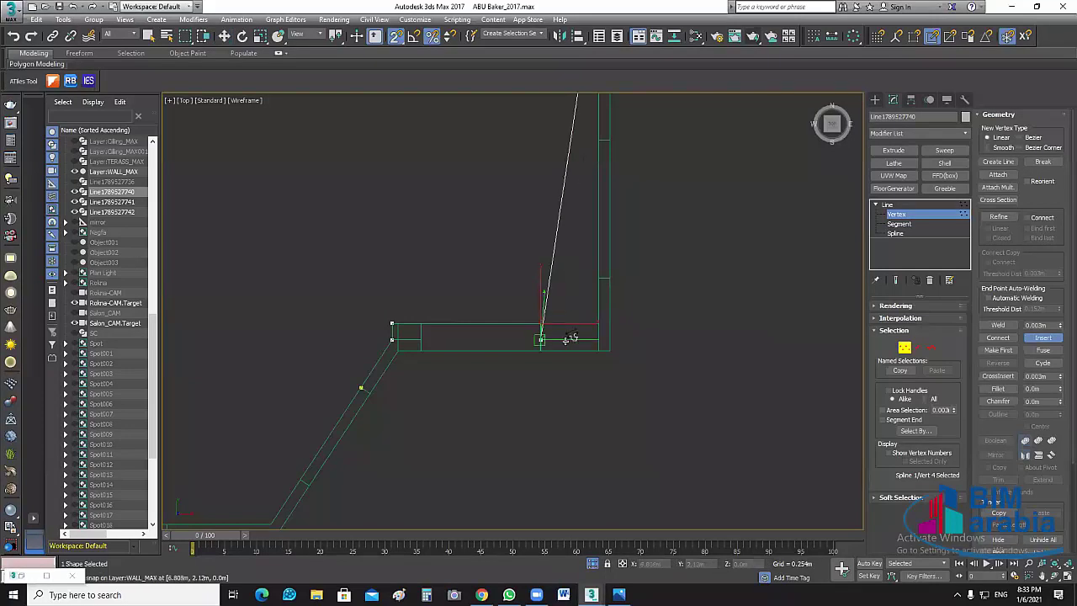
click(597, 338)
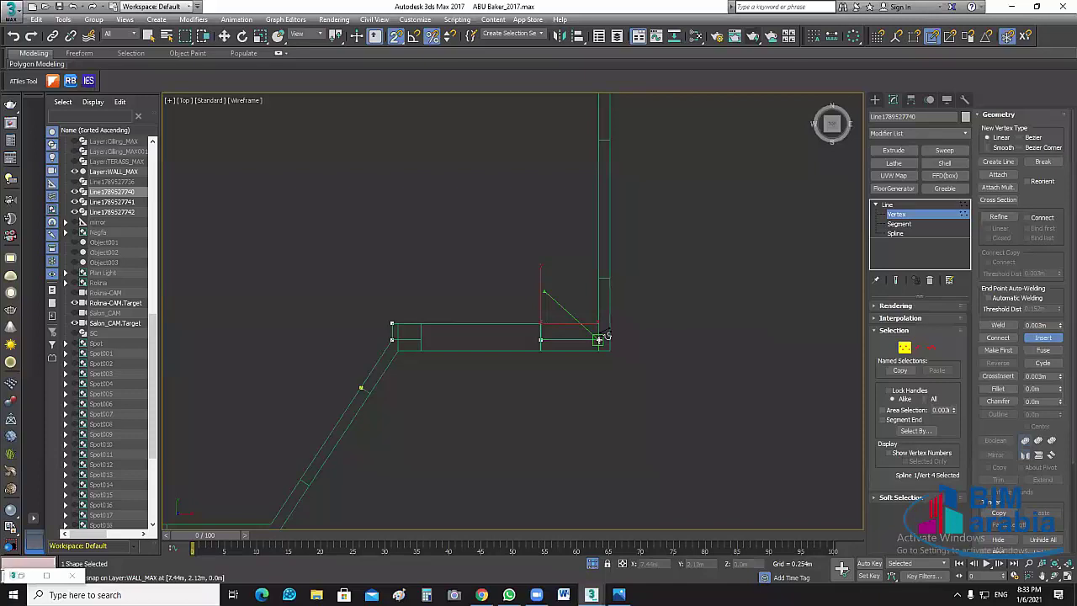
scroll(724, 312, down, 3)
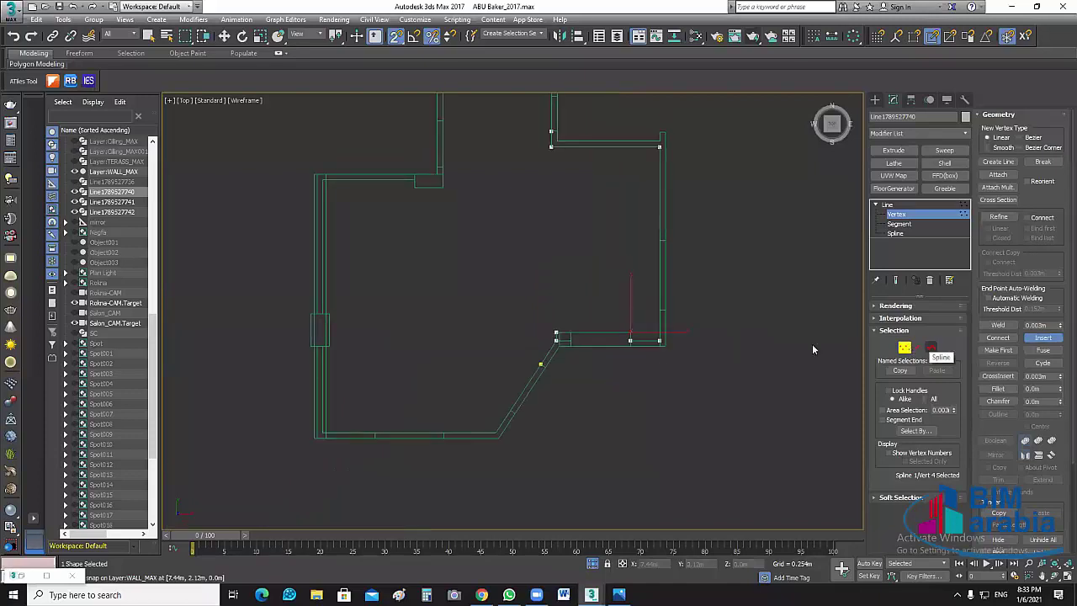
key(3)
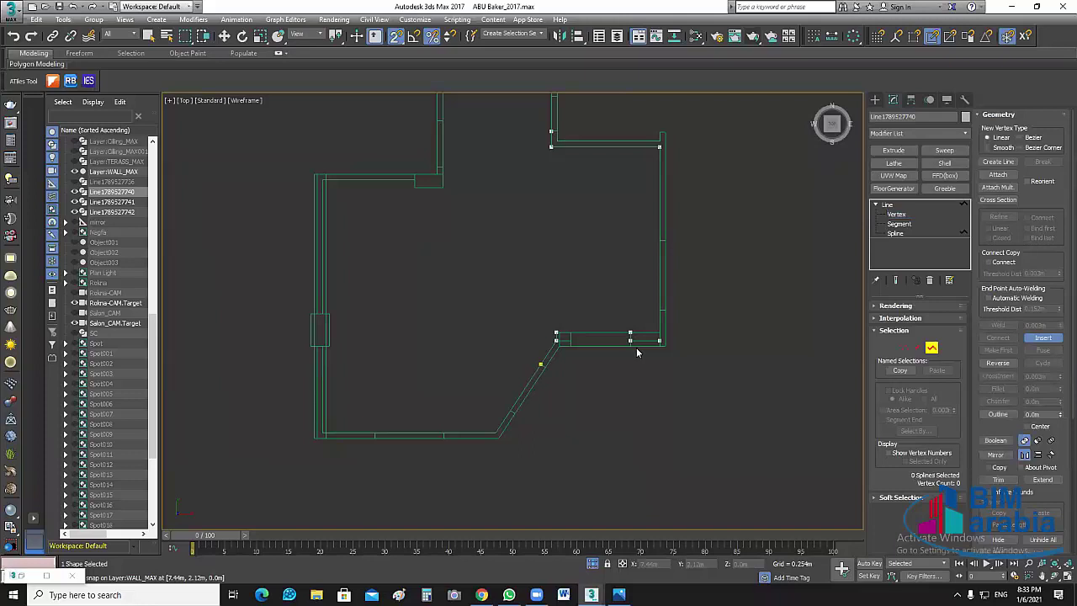
scroll(629, 331, up, 4)
key(w)
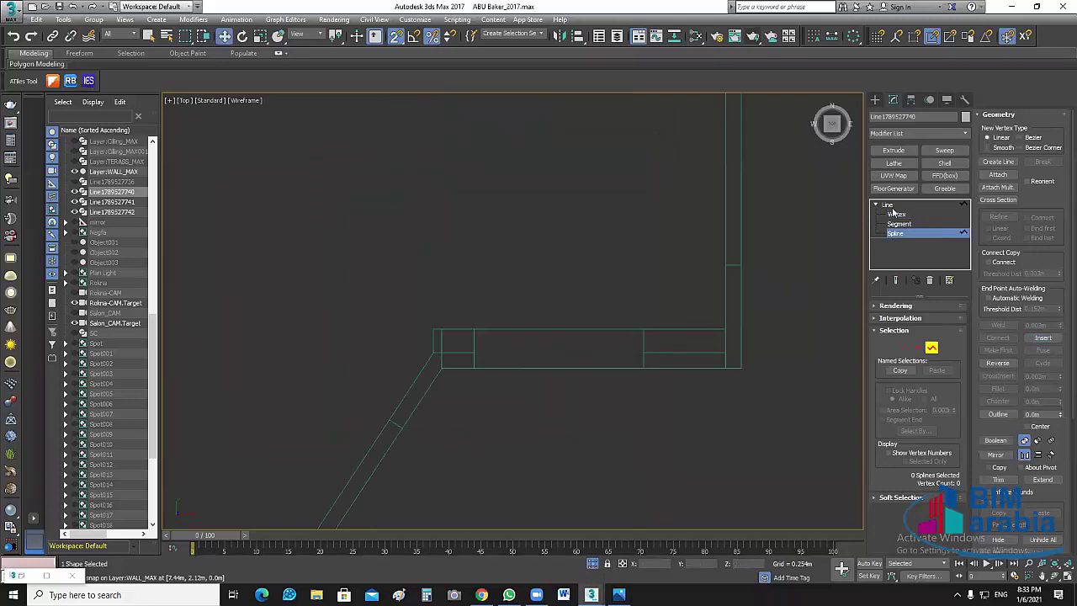
key(3)
scroll(686, 290, down, 2)
scroll(686, 290, down, 3)
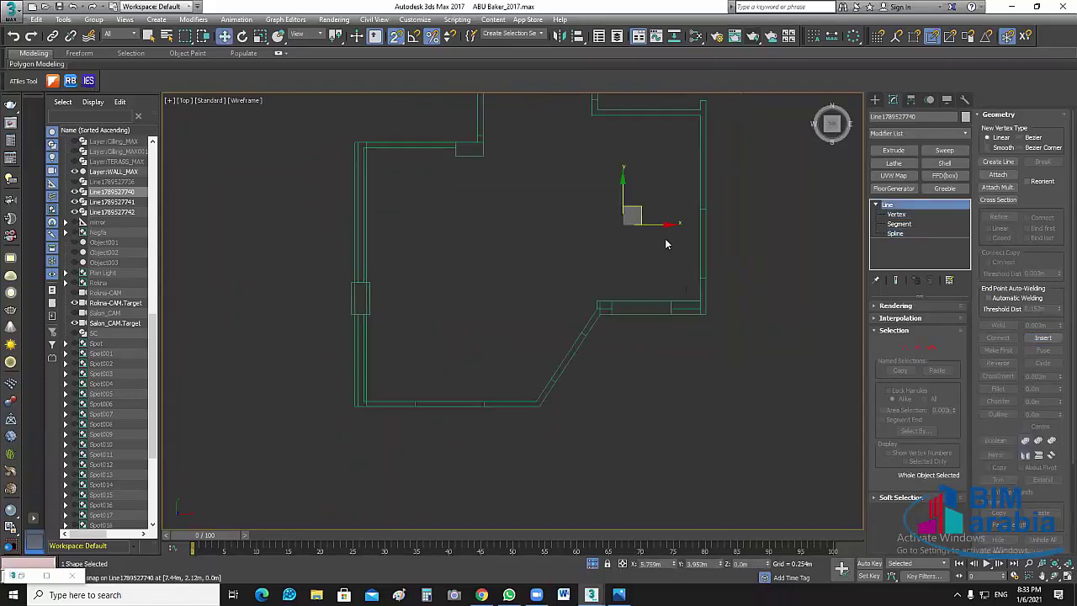
scroll(692, 294, up, 4)
scroll(697, 292, down, 1)
scroll(728, 284, down, 2)
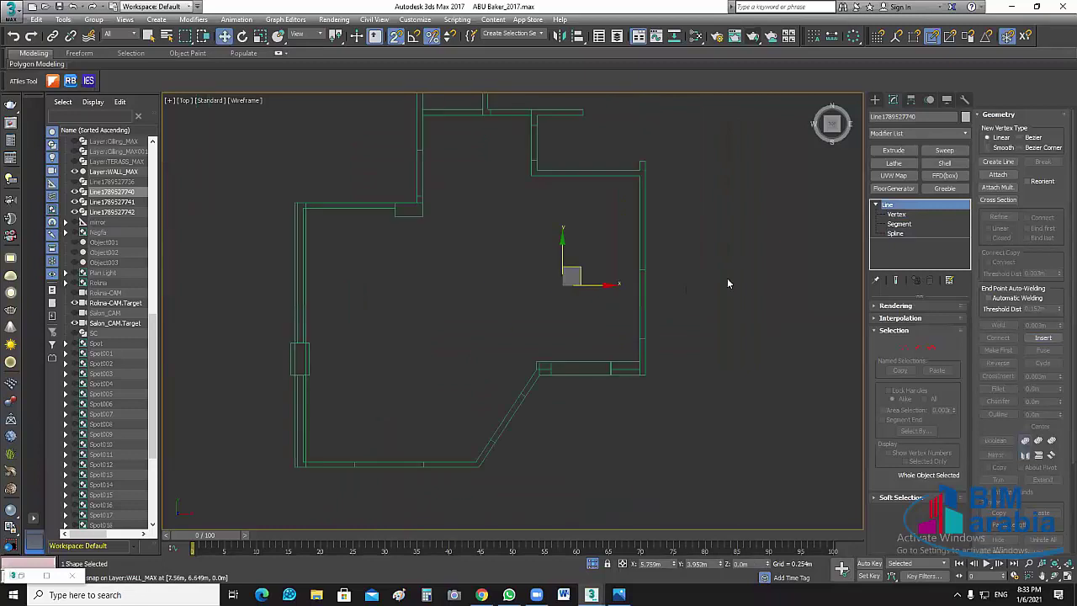
click(939, 151)
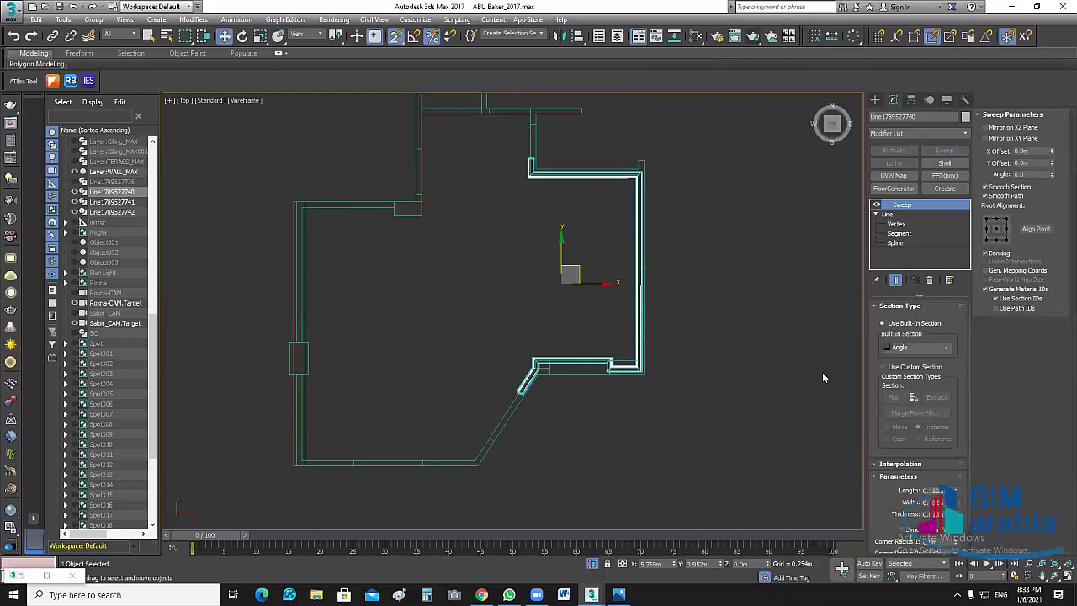
click(1063, 576)
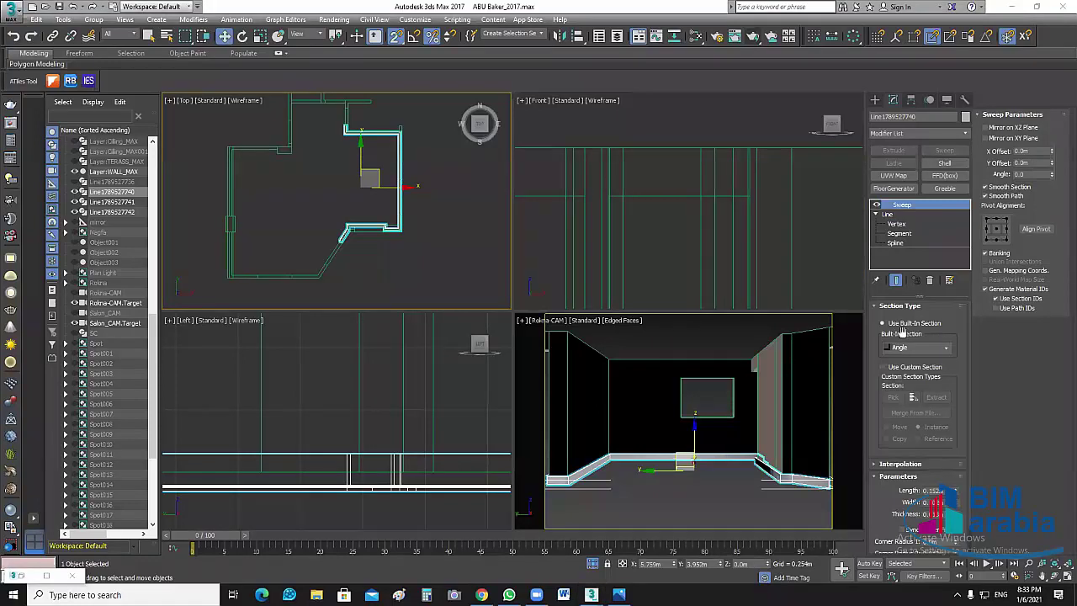
click(902, 330)
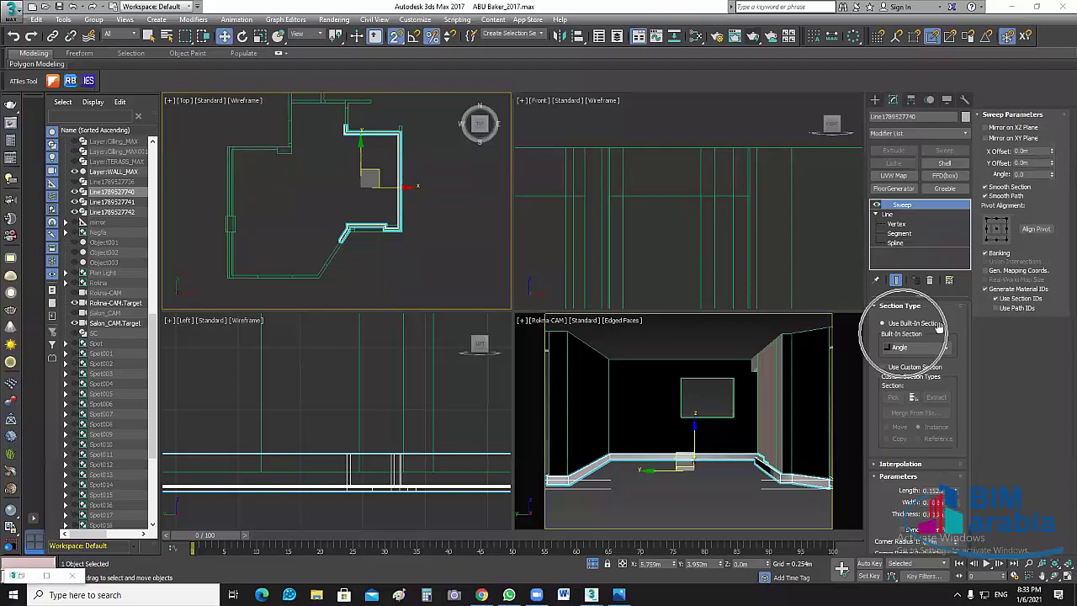
click(904, 372)
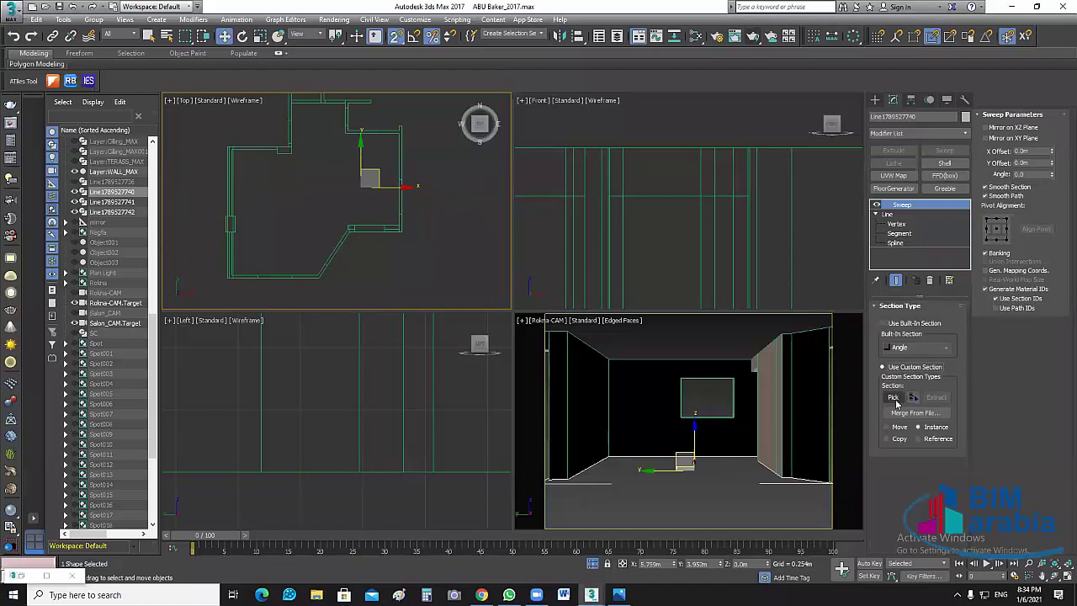
click(897, 324)
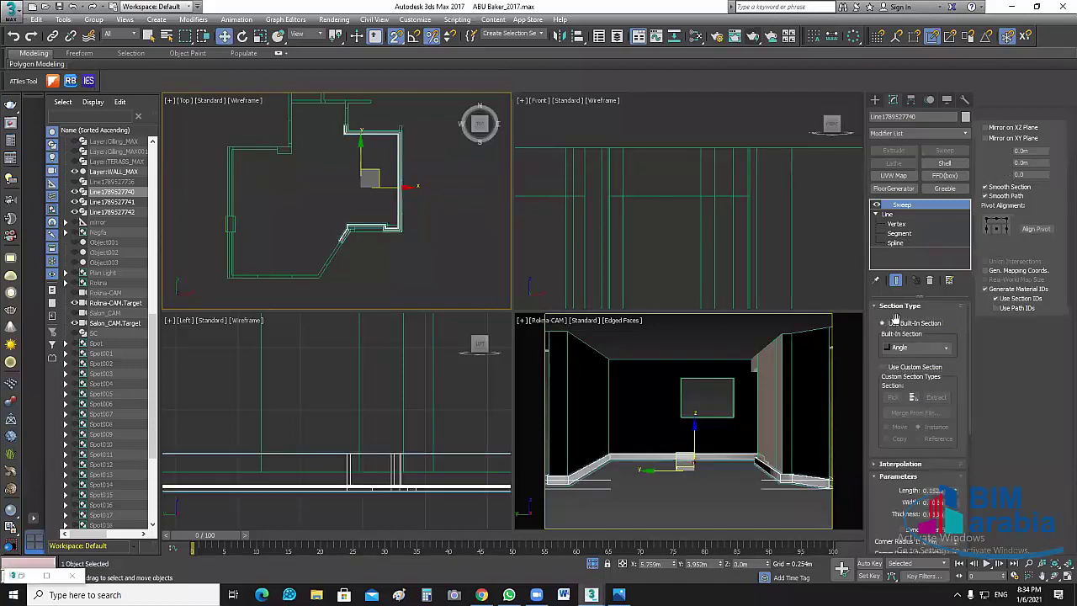
click(953, 350)
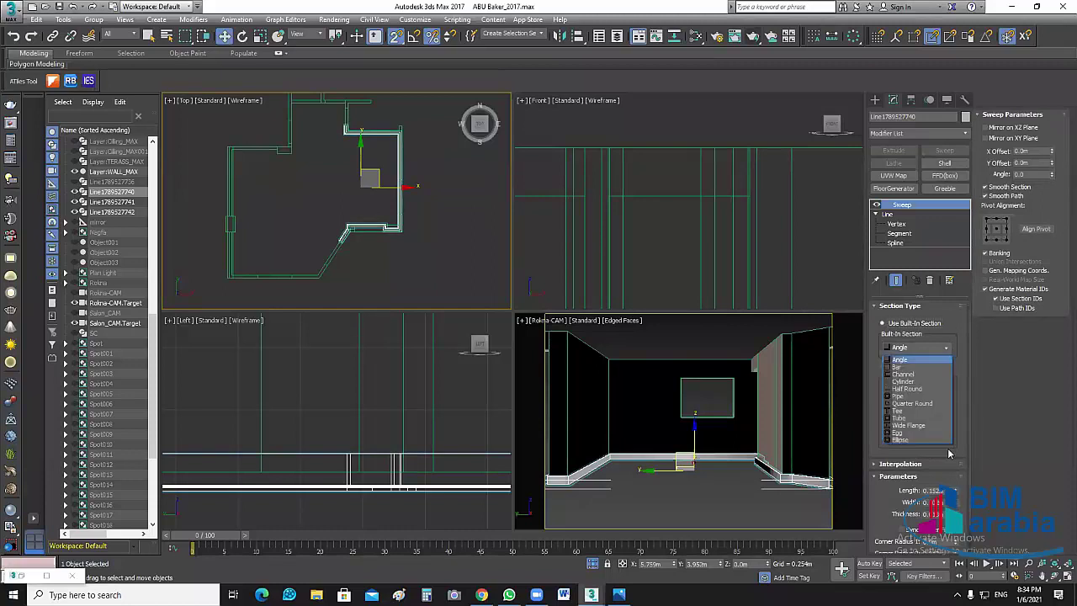
click(909, 368)
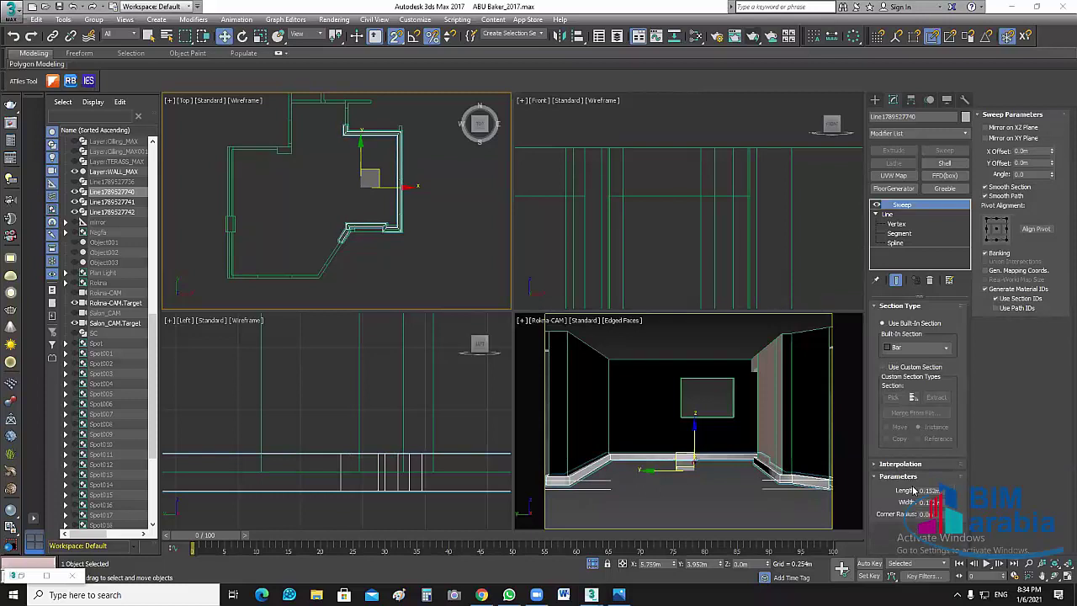
Set the Bar section's Length to 0.15m and enter a smaller Width value
click(916, 490)
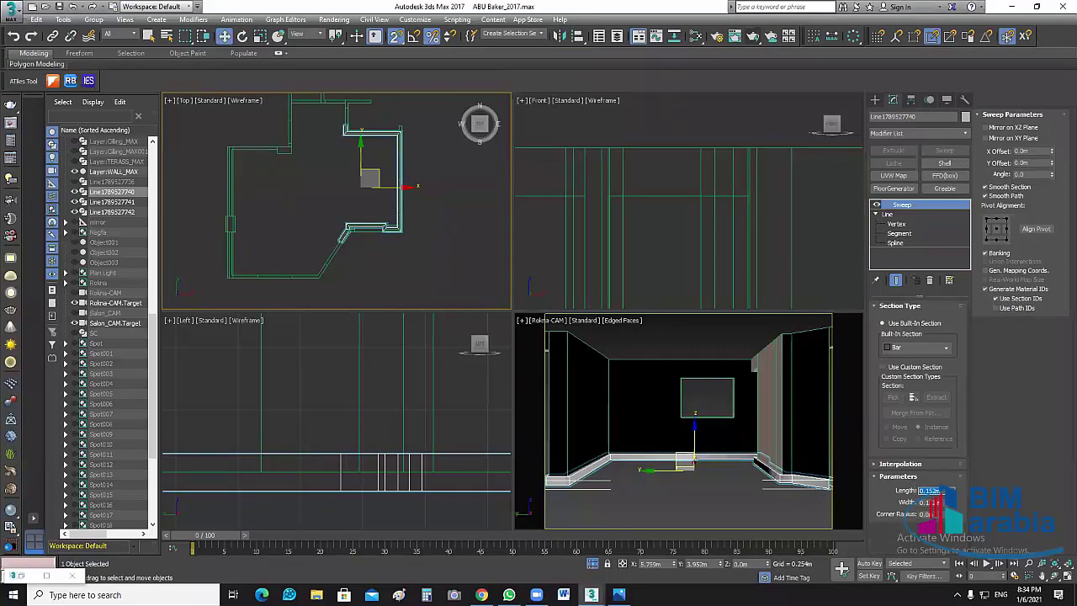
text(0.1)
key(Return)
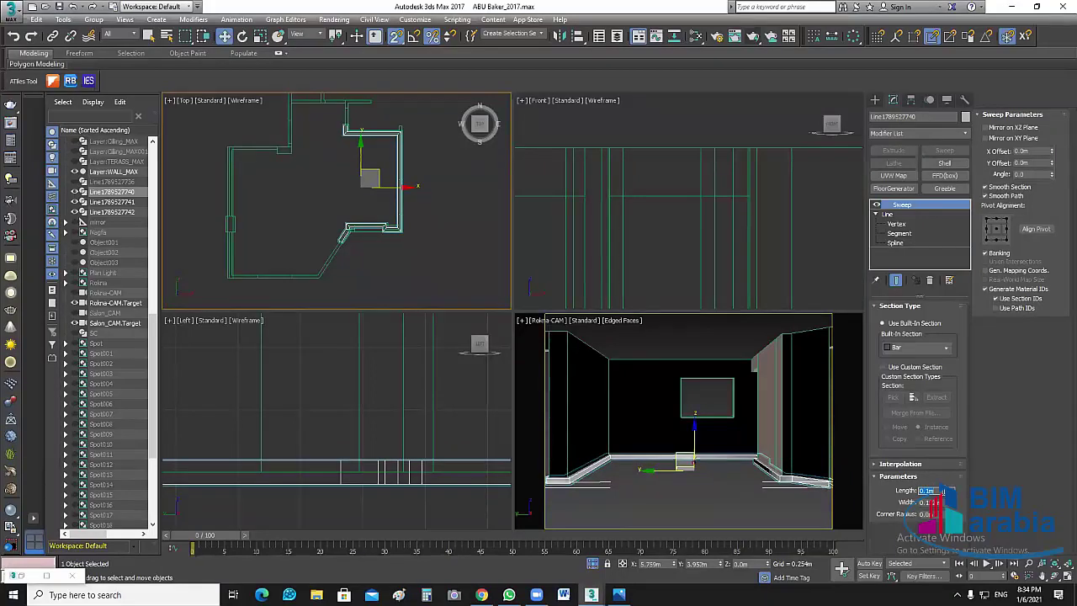
text(0.15)
key(Return)
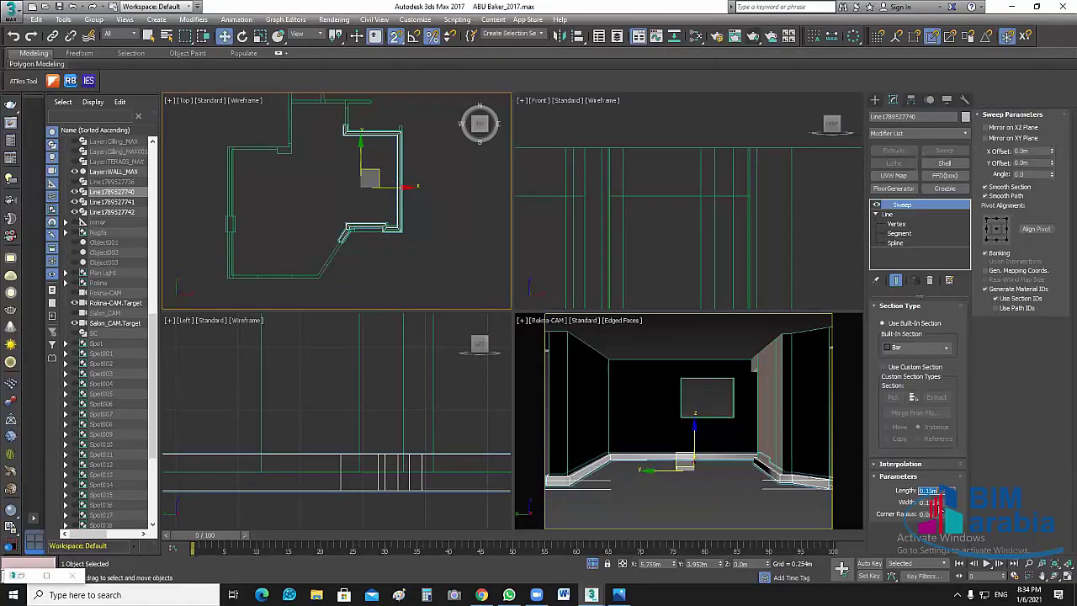
key(Tab)
text(0.)
key(Return)
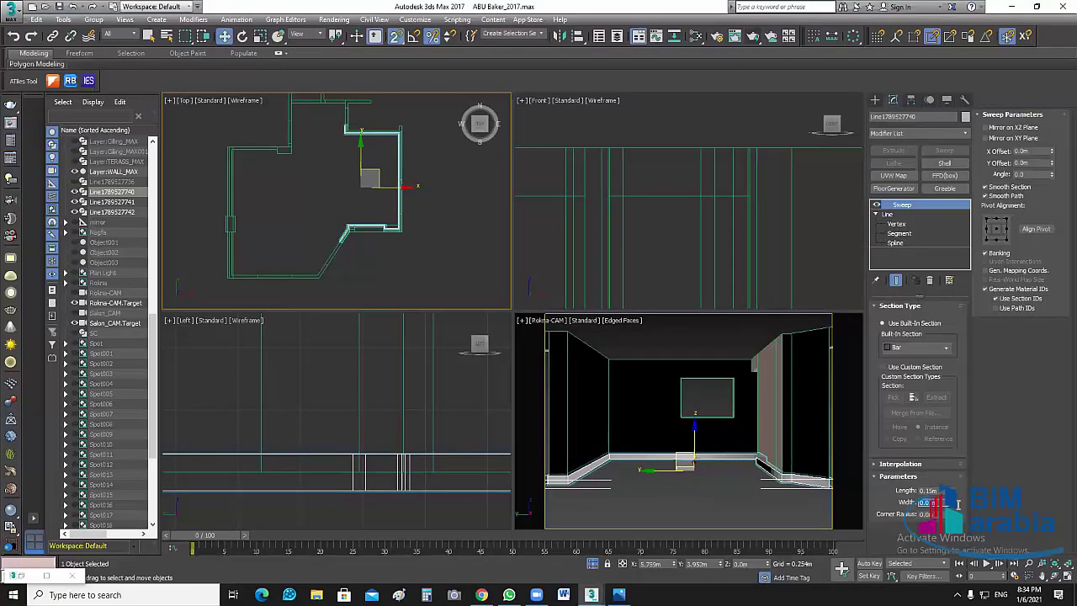
key(BackSpace)
key(Return)
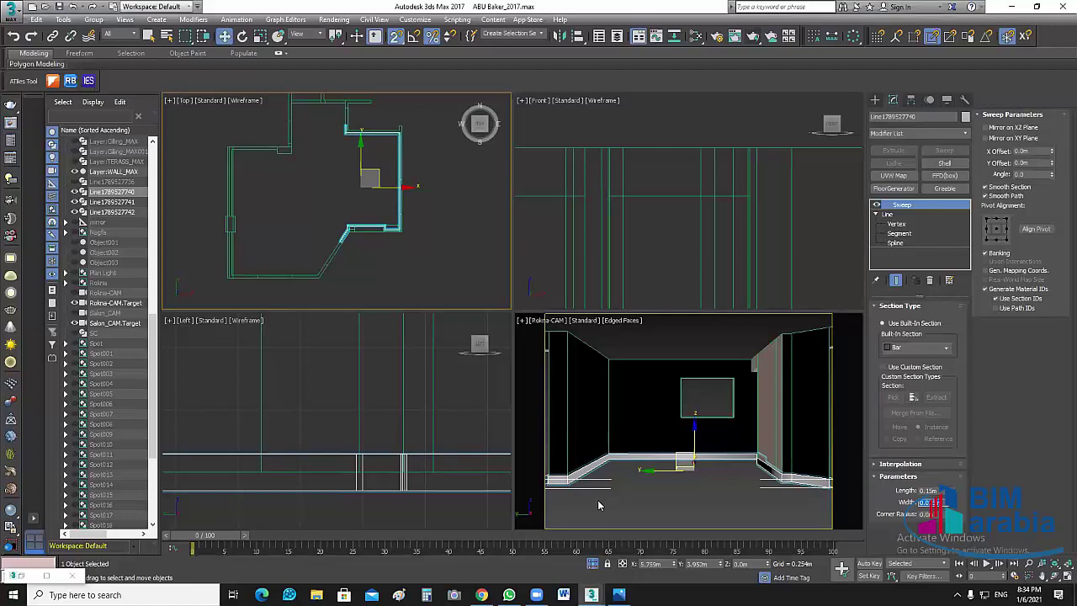
Try several Pivot Alignment points for the skirting profile, including left and upper-right
scroll(388, 155, up, 5)
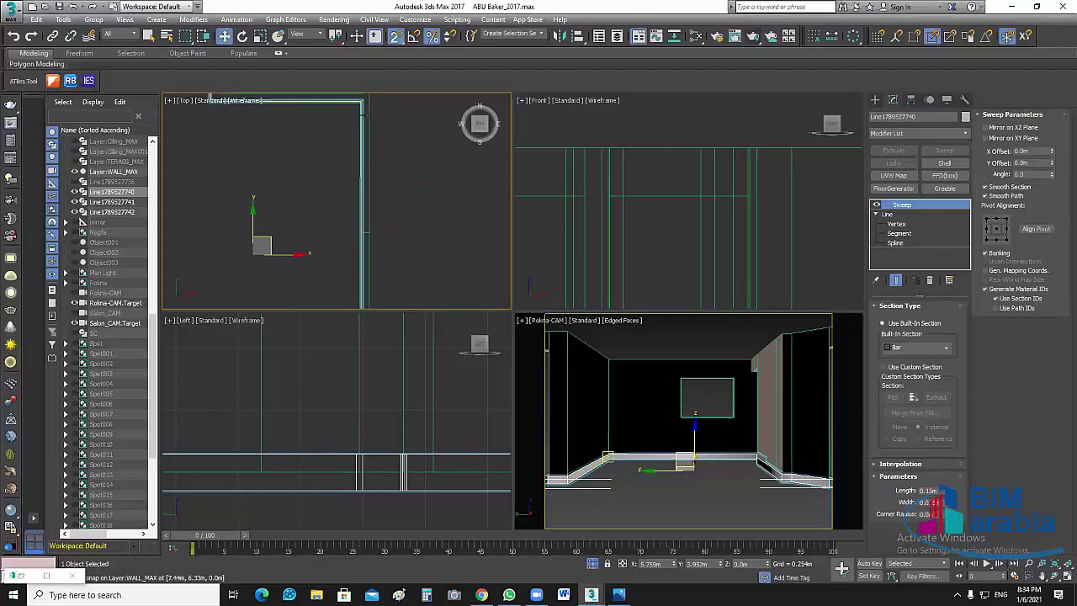
middle_drag(364, 114, 396, 199)
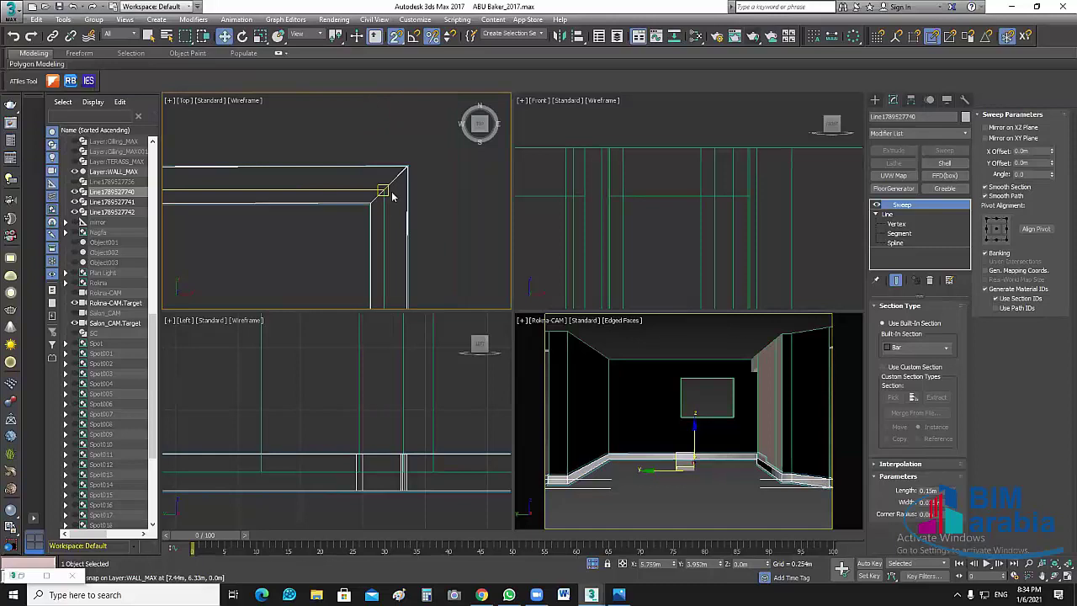
scroll(396, 200, down, 1)
scroll(427, 241, down, 1)
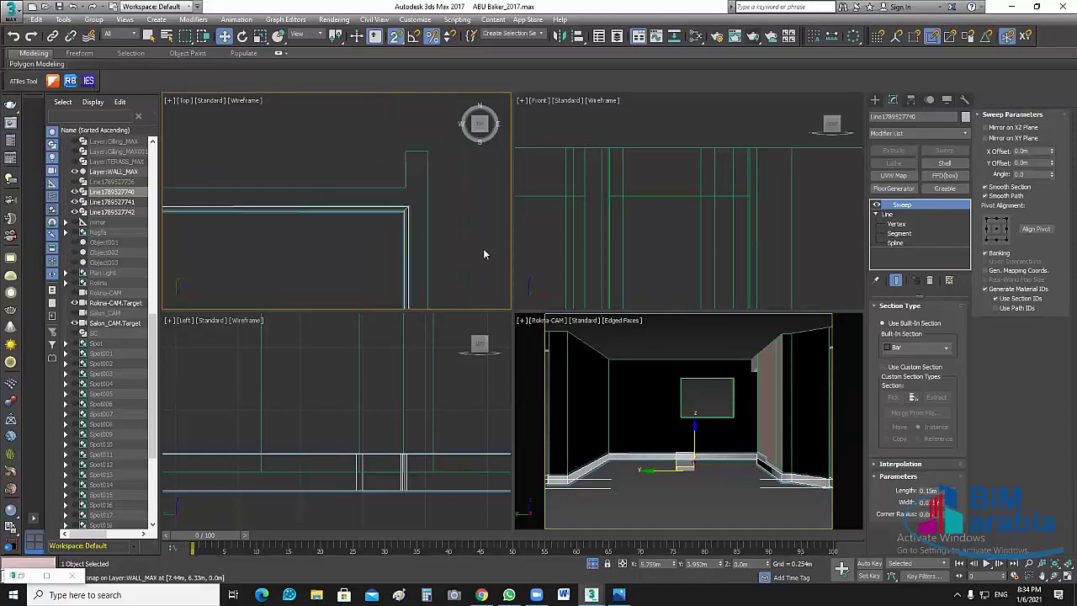
scroll(483, 249, down, 2)
scroll(384, 196, up, 2)
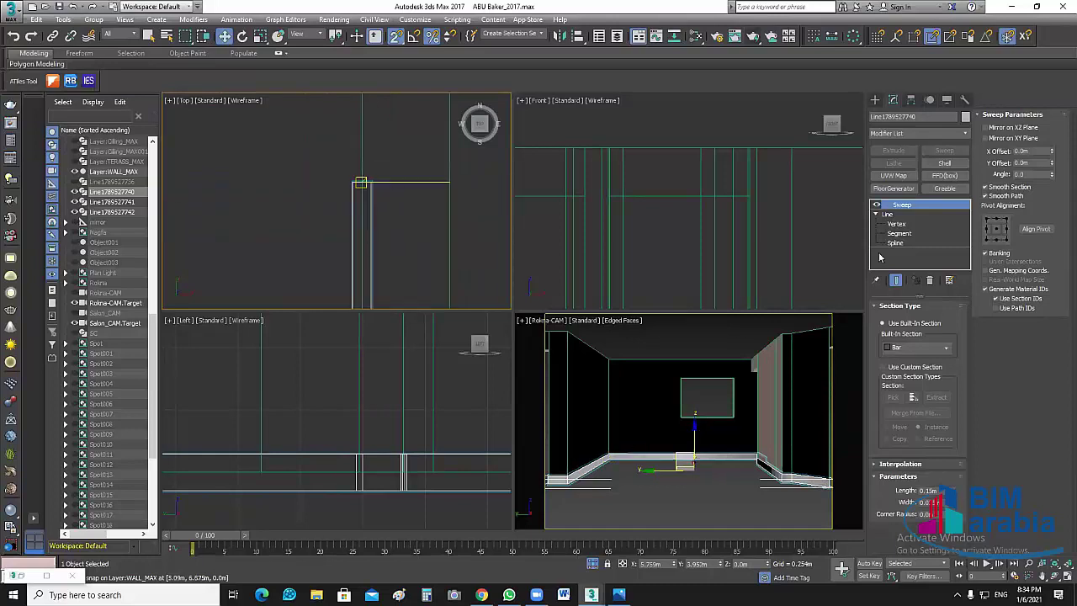
scroll(327, 132, up, 1)
click(1005, 228)
click(1006, 222)
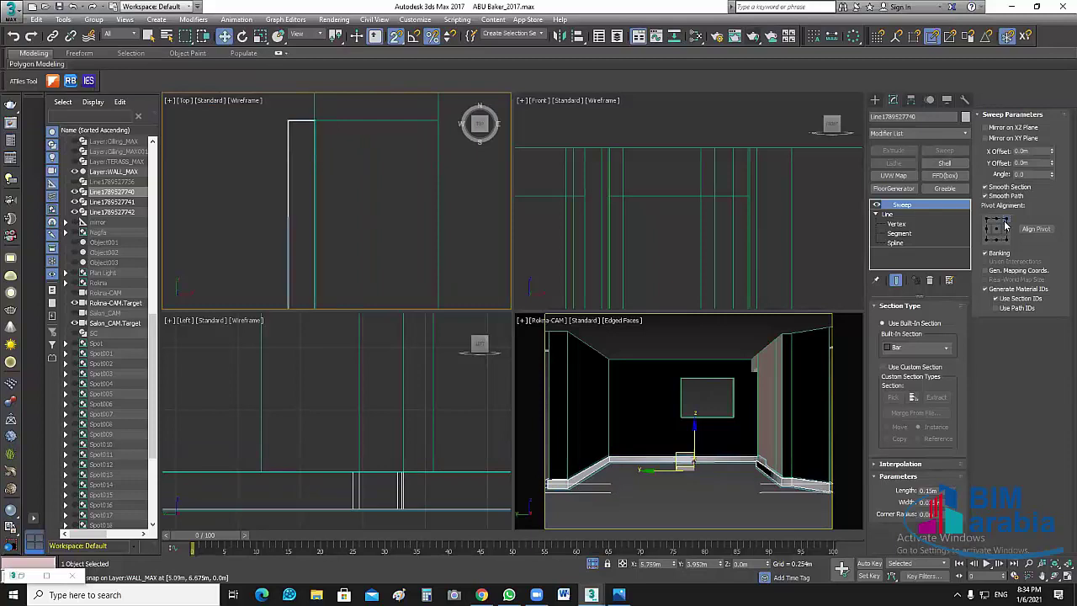
click(985, 220)
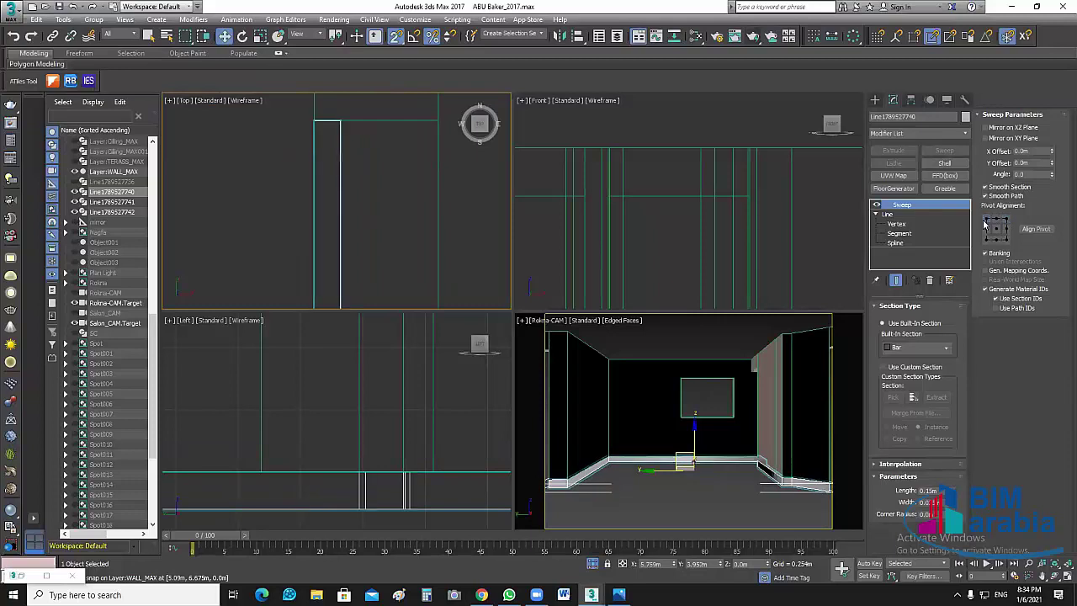
click(1007, 220)
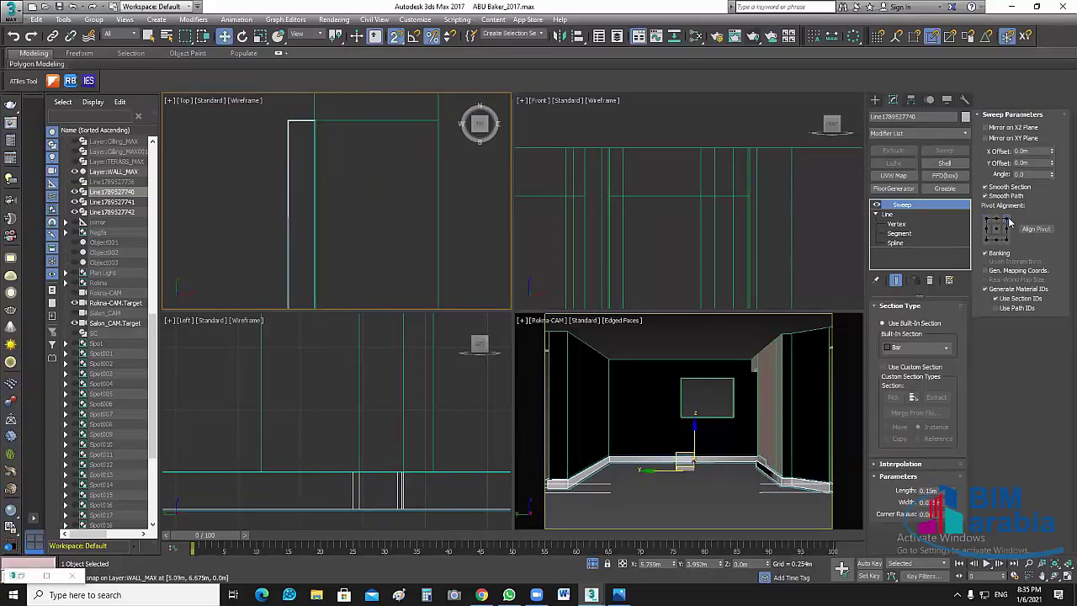
Settle on the lower-right Pivot Alignment point and deselect the skirting line
scroll(327, 236, down, 3)
mouse_move(384, 268)
middle_down()
mouse_move(431, 335)
mouse_move(421, 298)
middle_up()
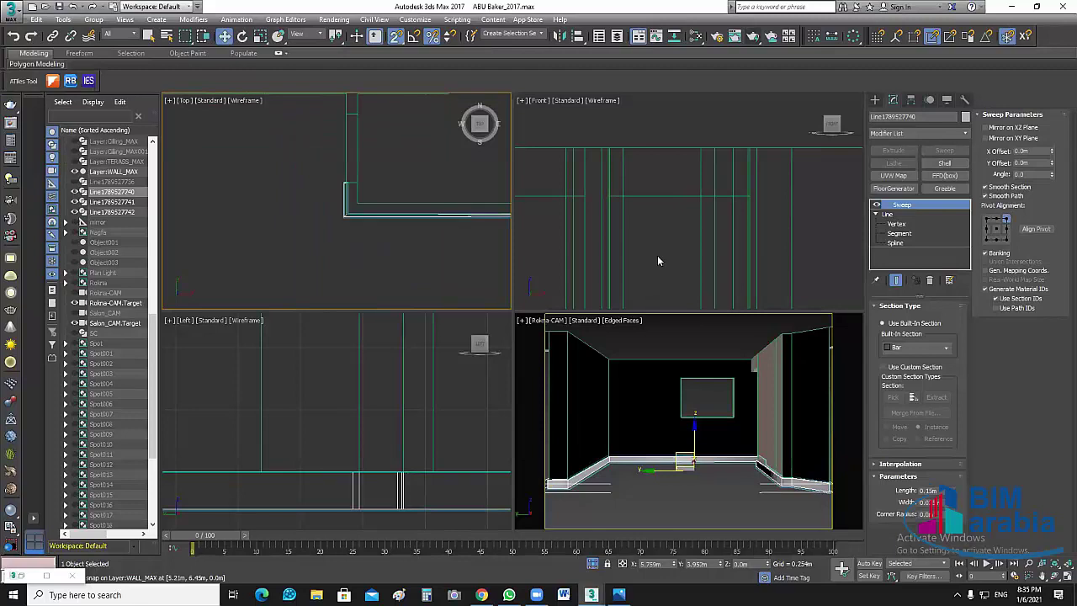
scroll(657, 255, down, 5)
scroll(695, 252, up, 2)
scroll(695, 252, up, 2)
scroll(695, 252, up, 1)
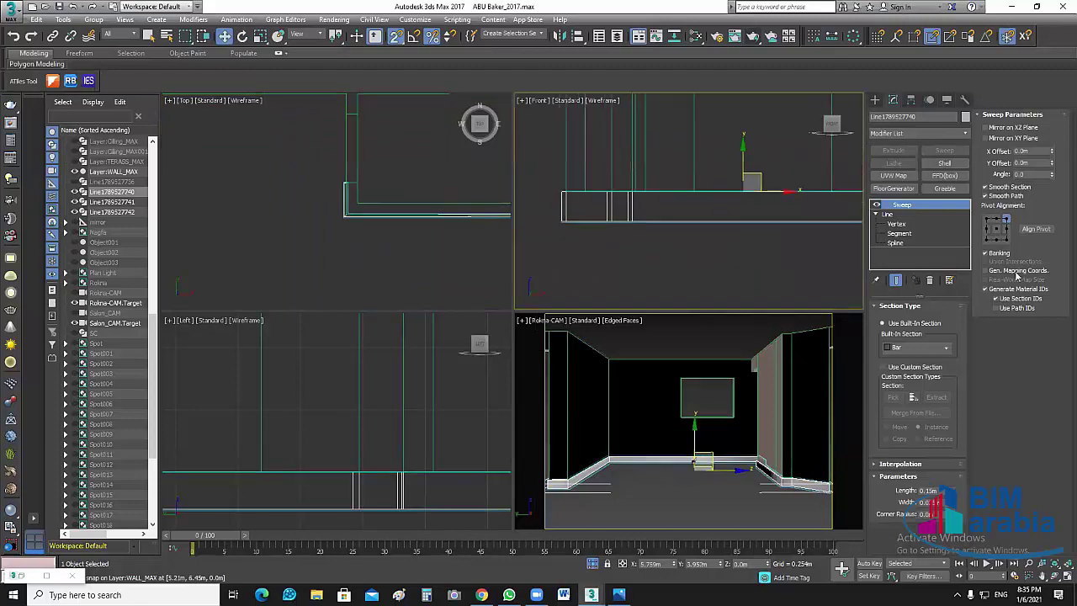
click(1005, 240)
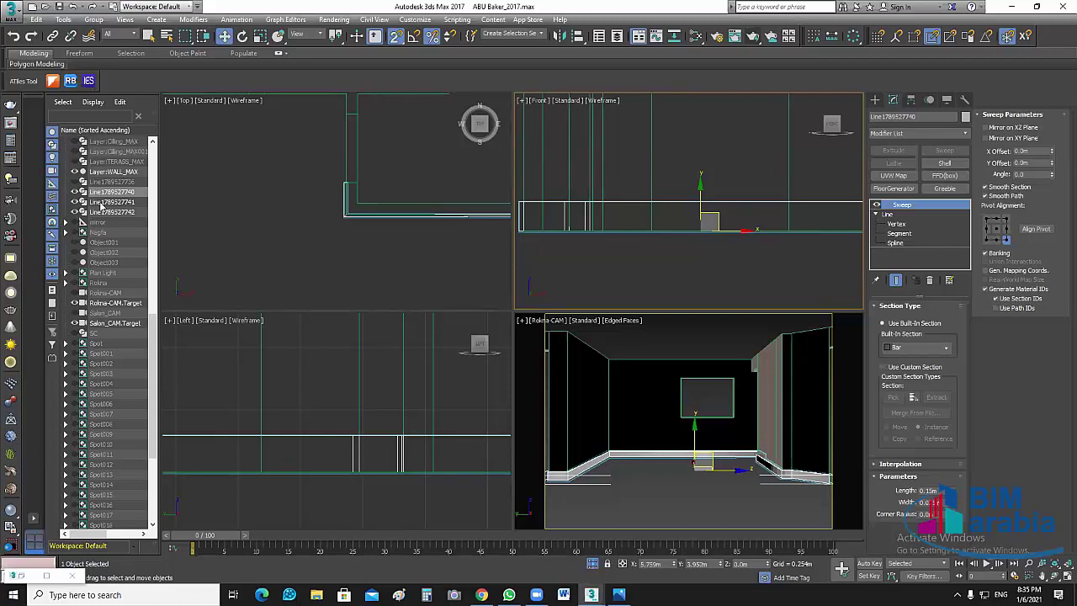
click(375, 245)
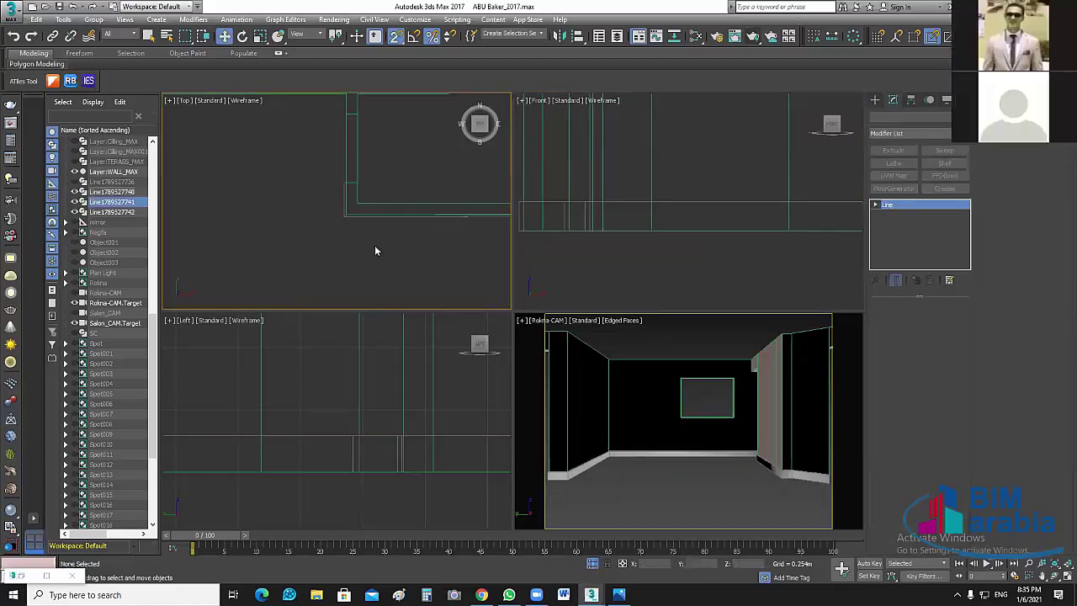
scroll(436, 259, down, 3)
click(414, 268)
scroll(420, 269, up, 2)
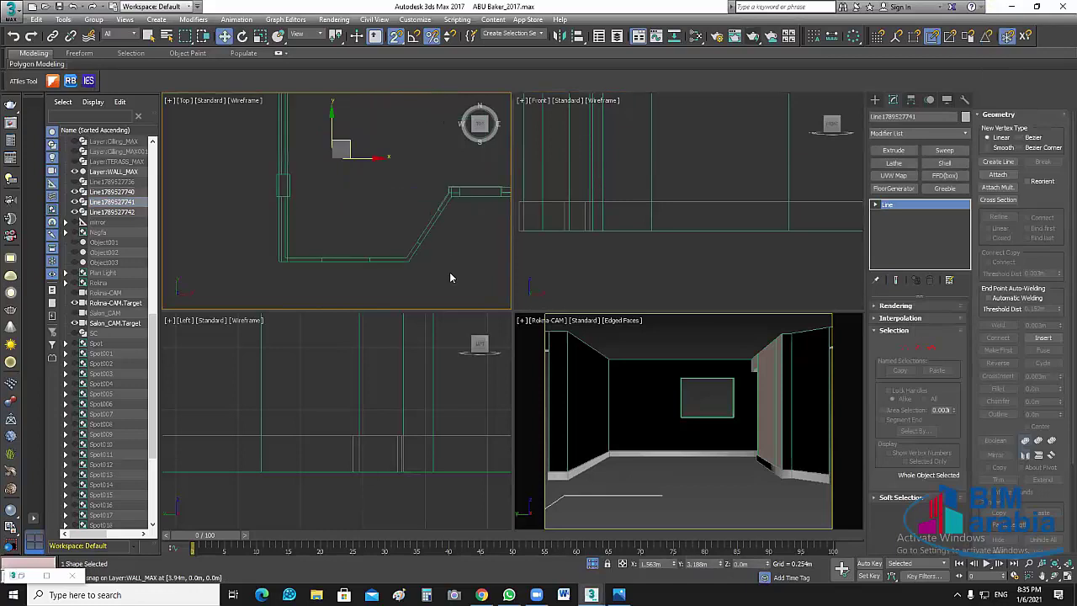
click(108, 192)
right_click(906, 205)
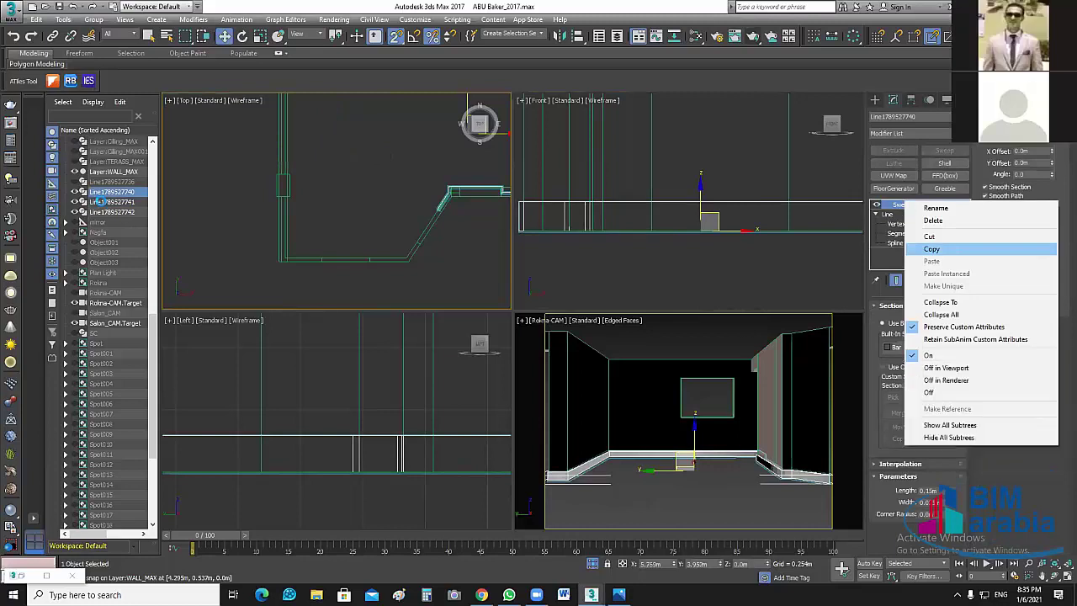
click(101, 204)
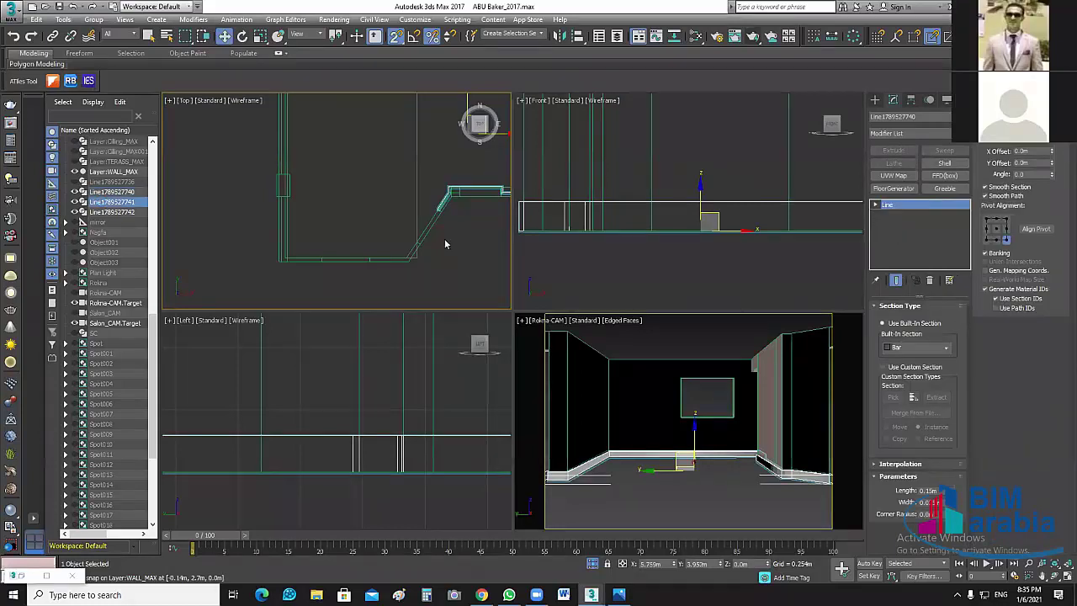
right_click(918, 227)
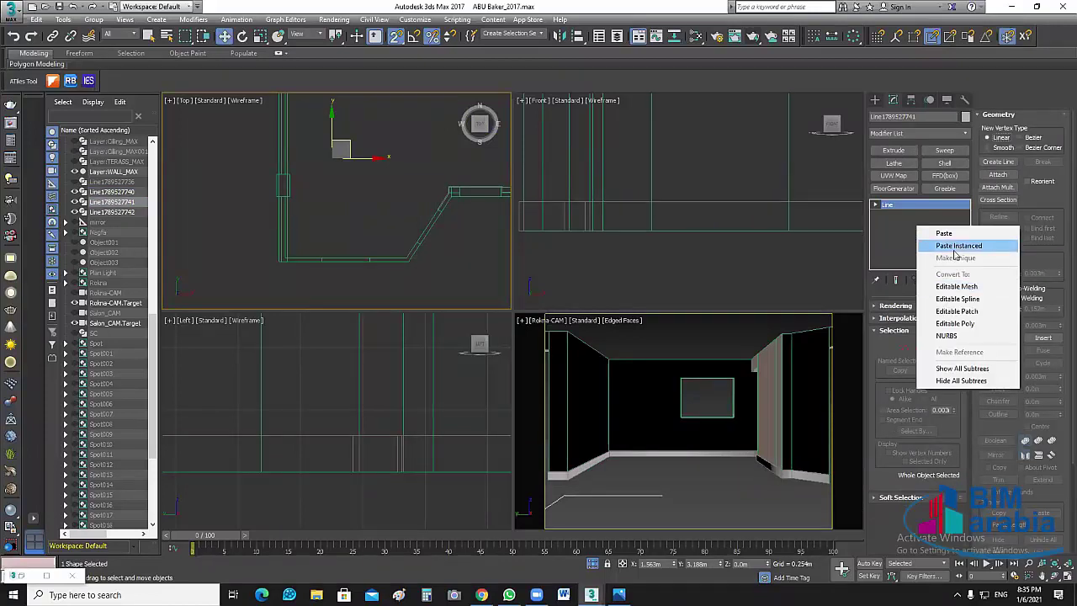
click(957, 250)
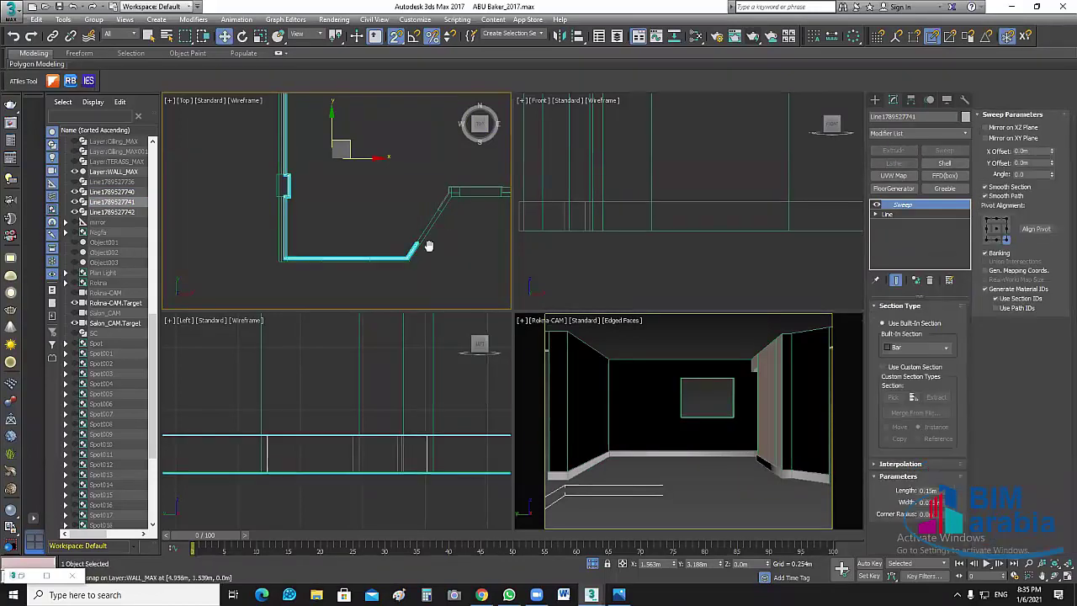
middle_drag(423, 212, 445, 309)
click(111, 212)
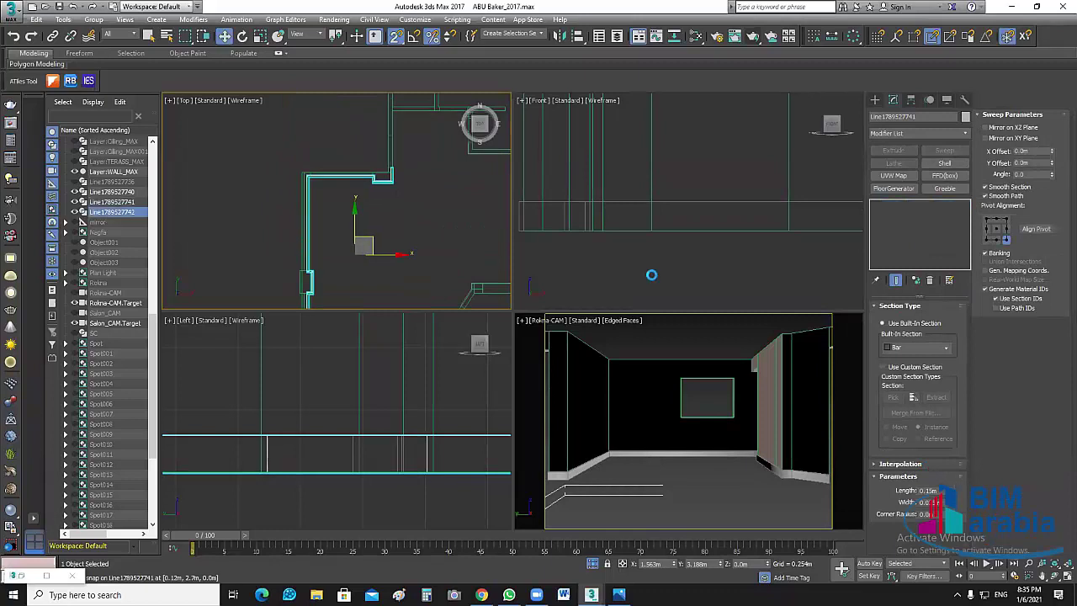
right_click(911, 231)
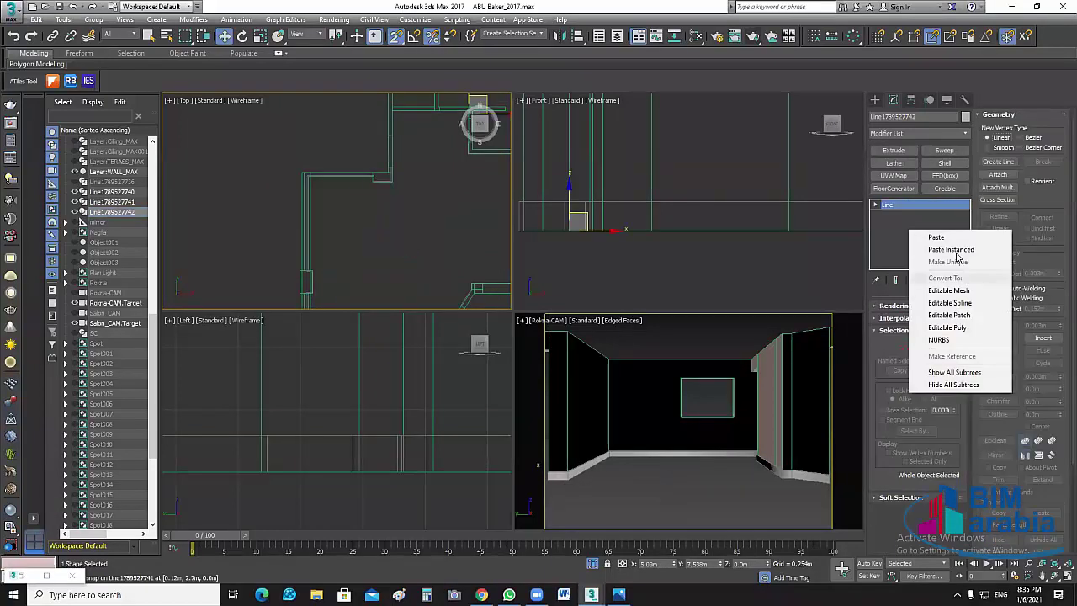
click(951, 250)
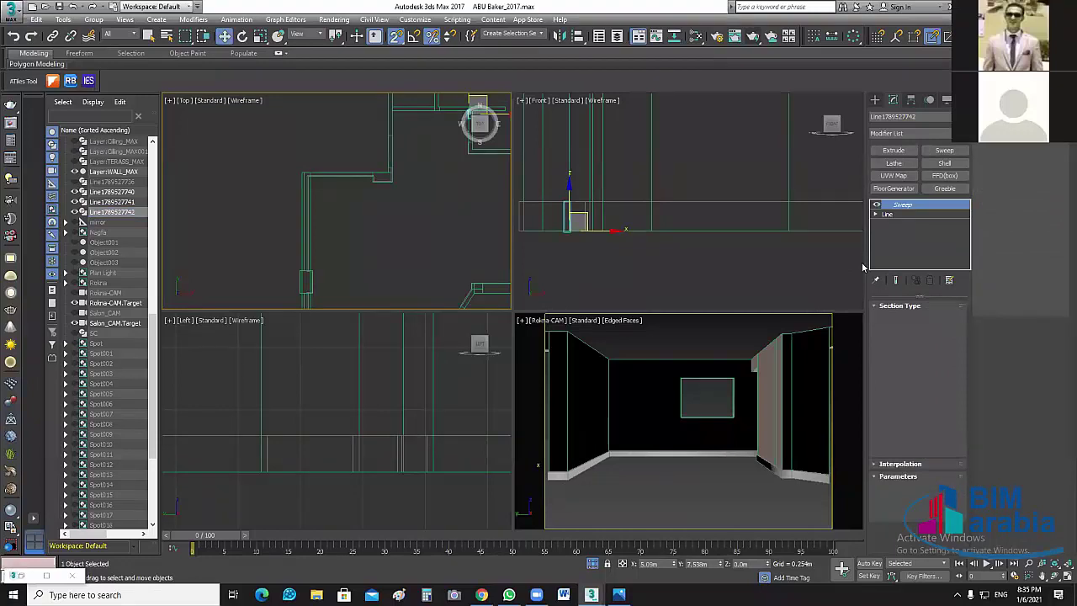
click(793, 475)
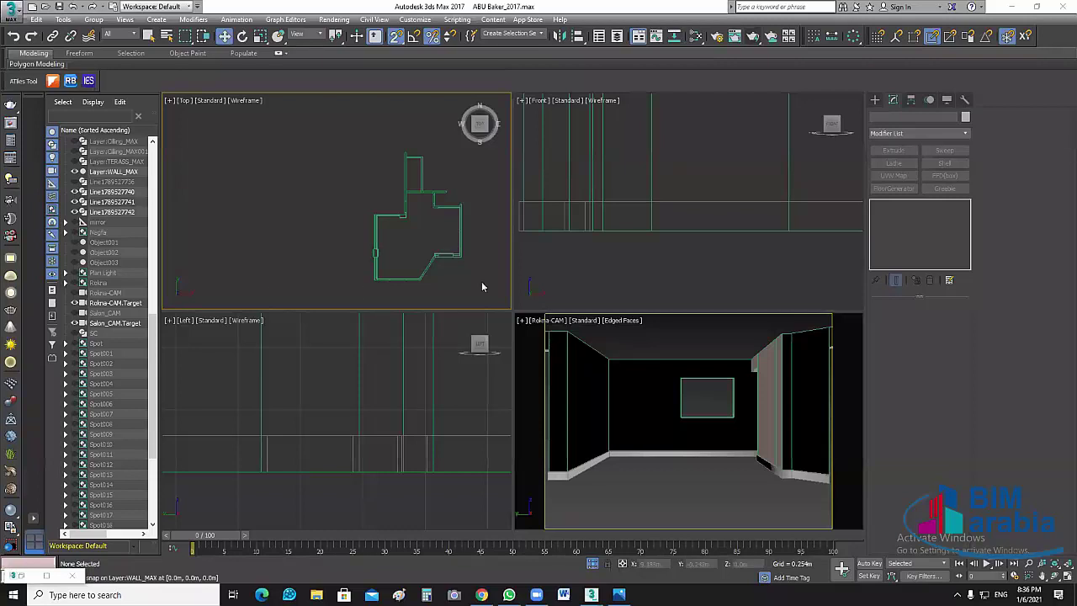
Select the skirting lines and start a group, but cancel the naming prompt
click(99, 212)
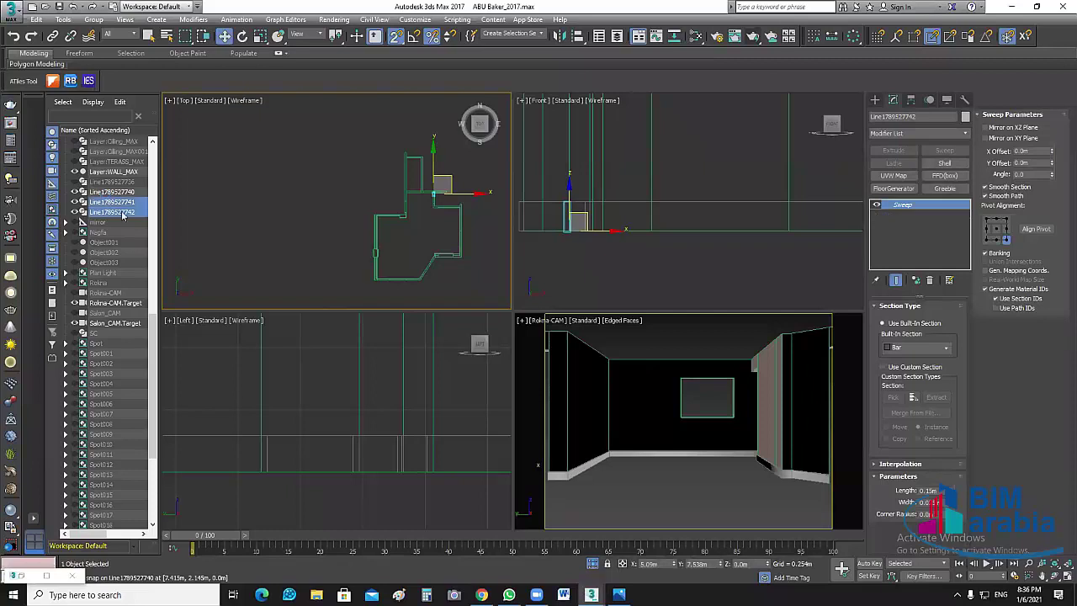
shift+click(105, 192)
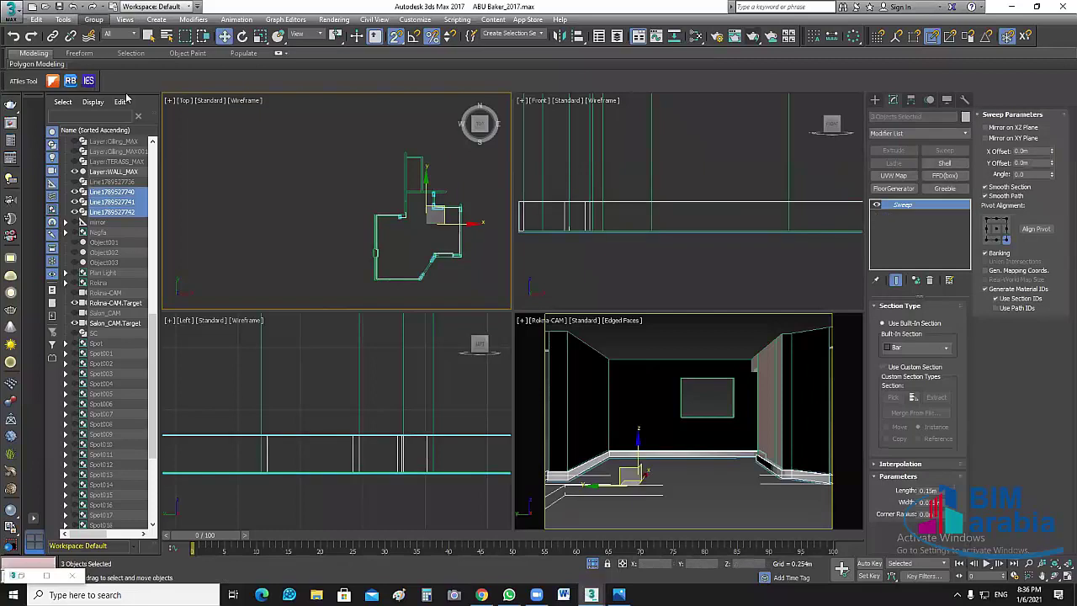
click(94, 19)
click(105, 33)
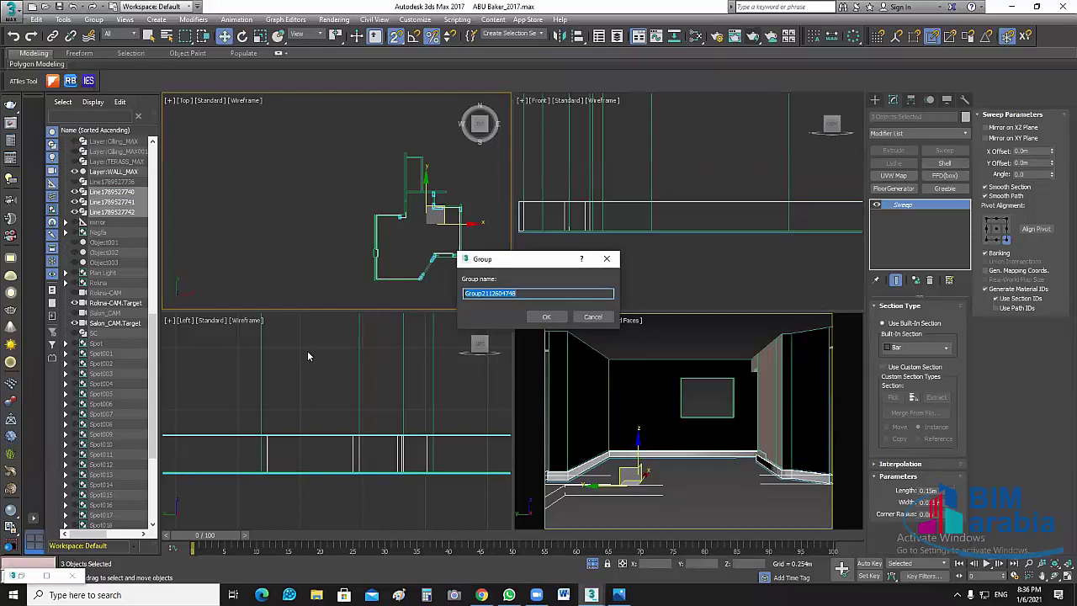
click(593, 317)
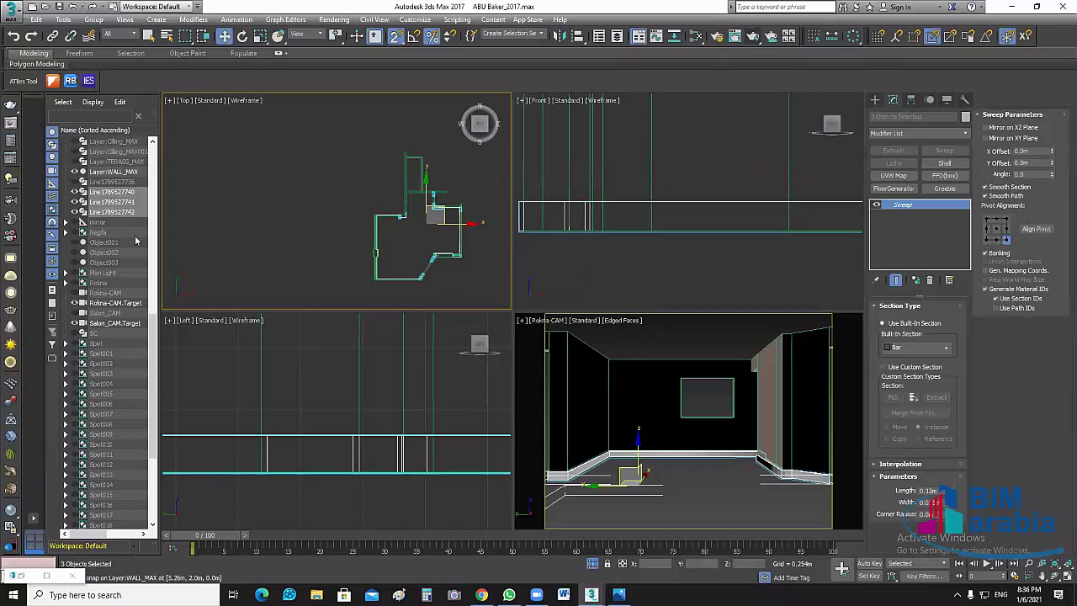
click(118, 192)
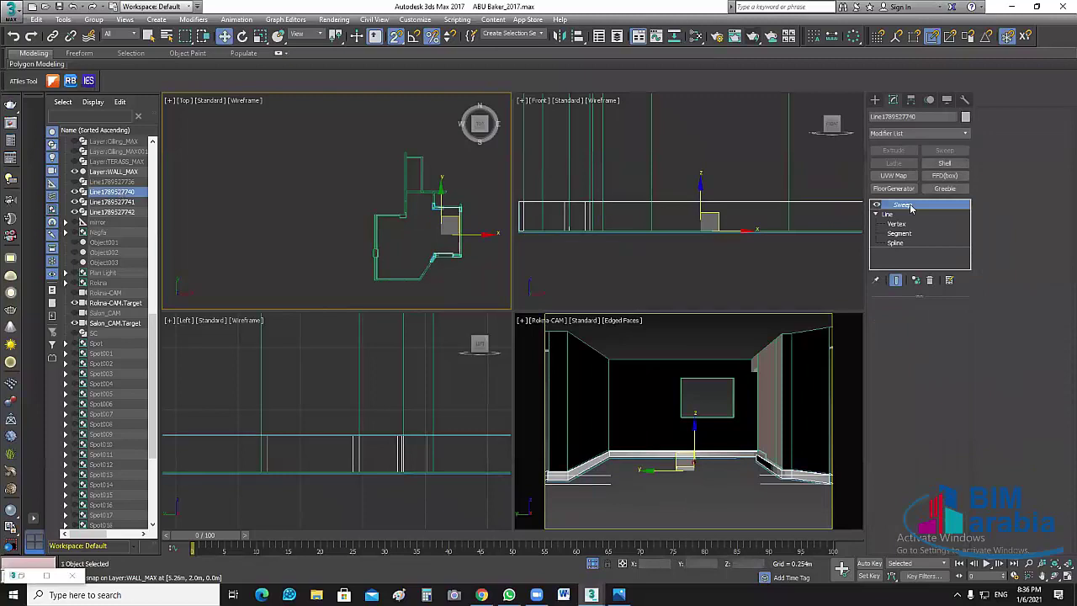
right_click(910, 209)
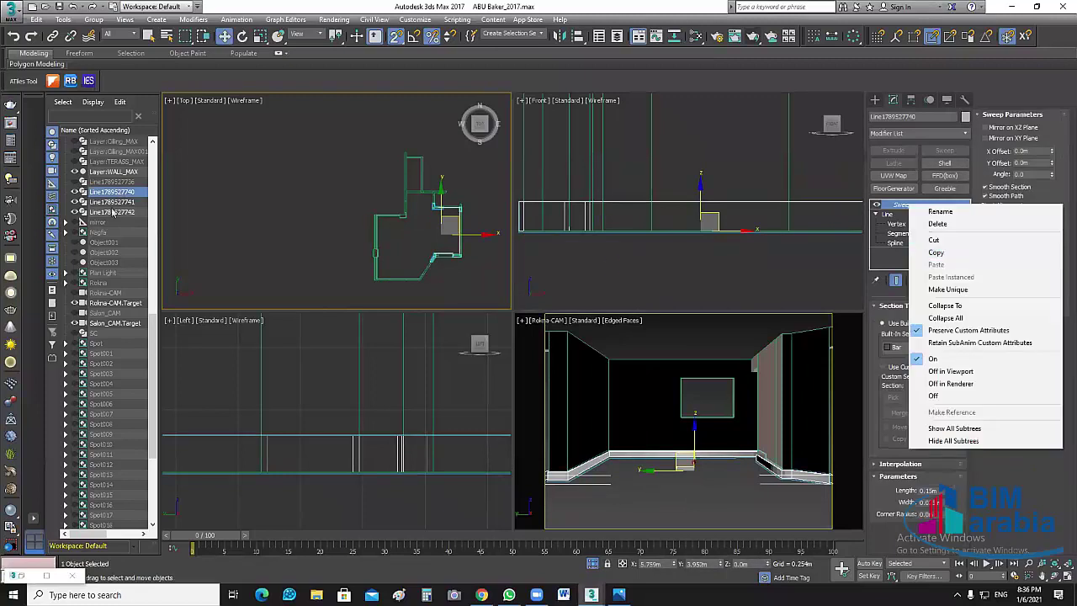
click(613, 267)
right_click(900, 221)
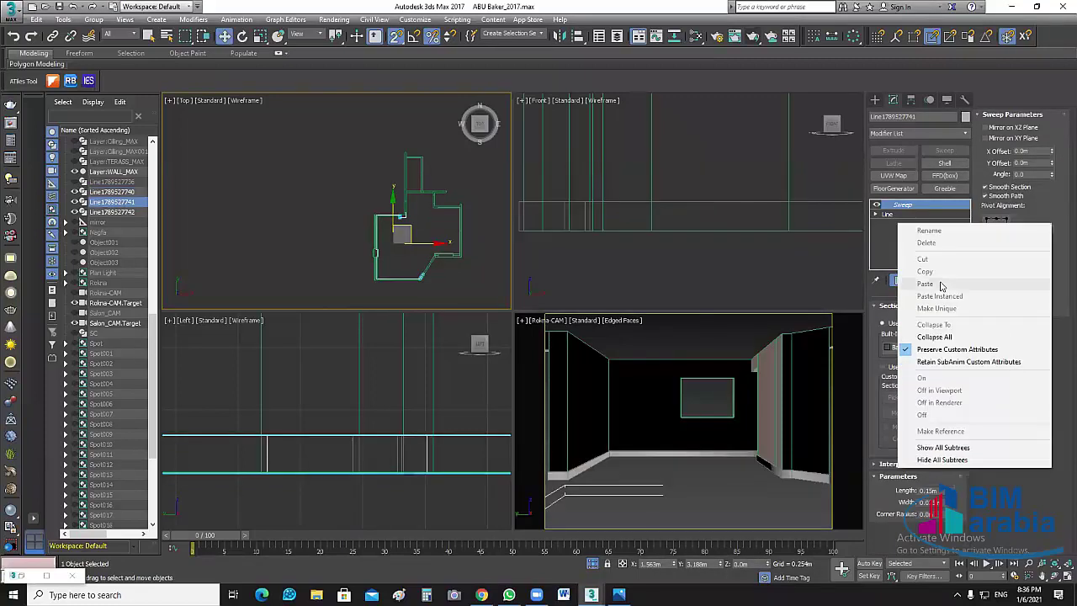
click(963, 298)
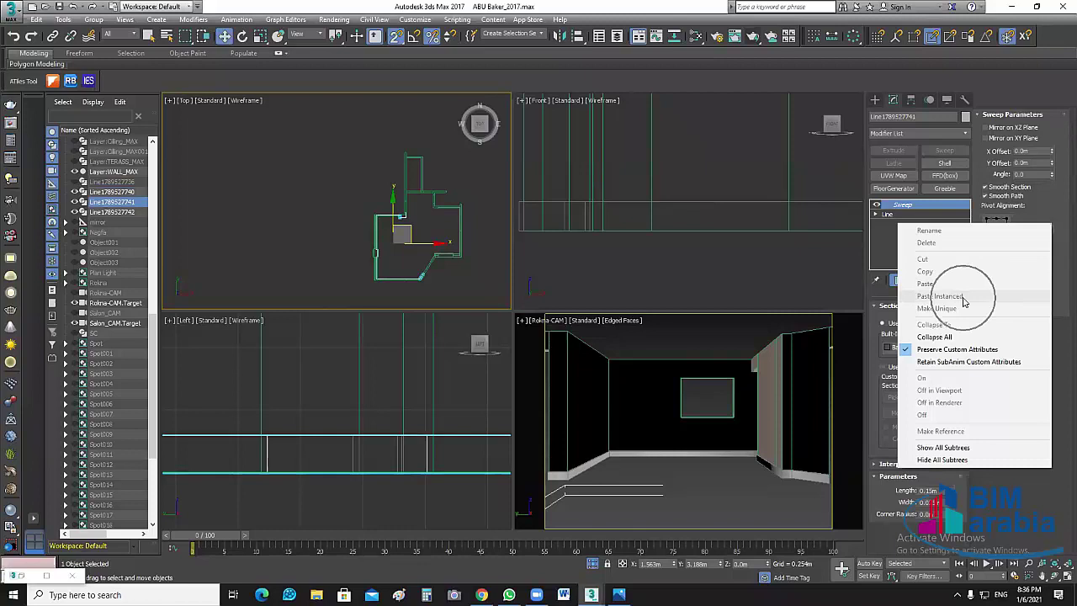
click(964, 301)
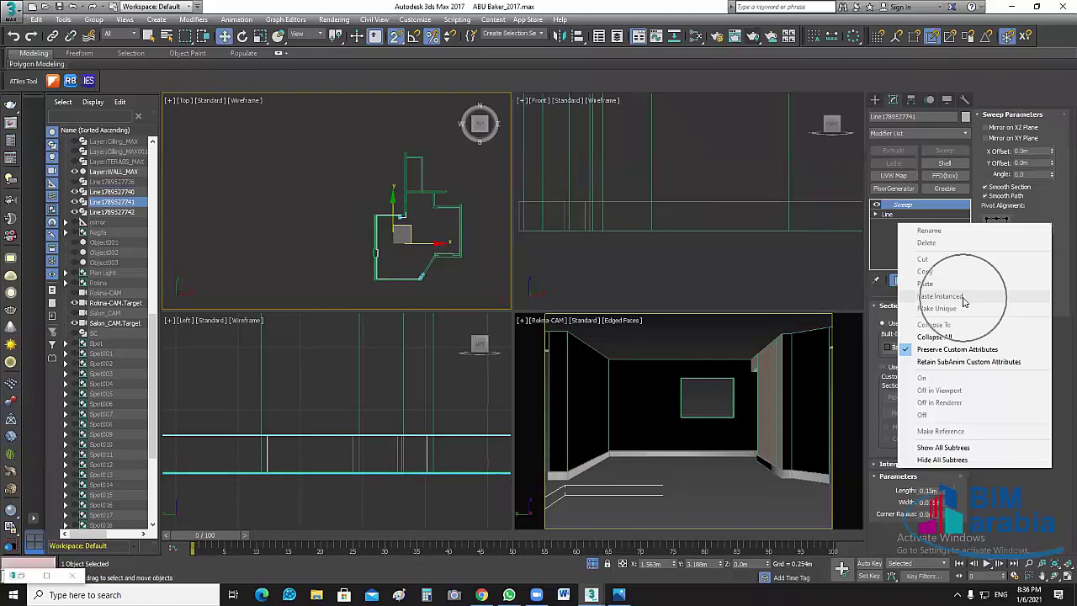
click(872, 257)
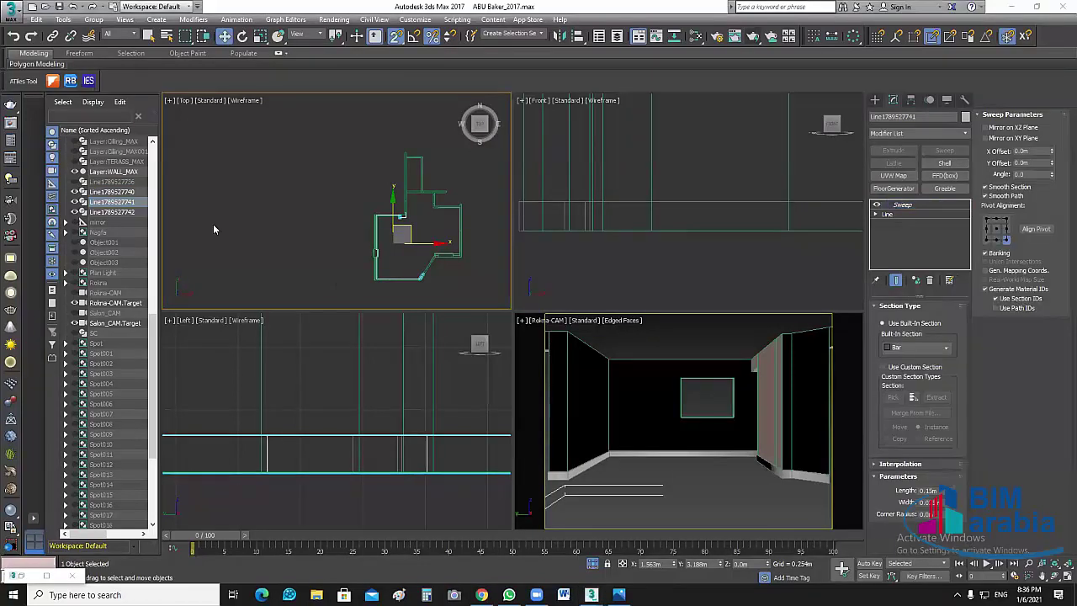
click(125, 193)
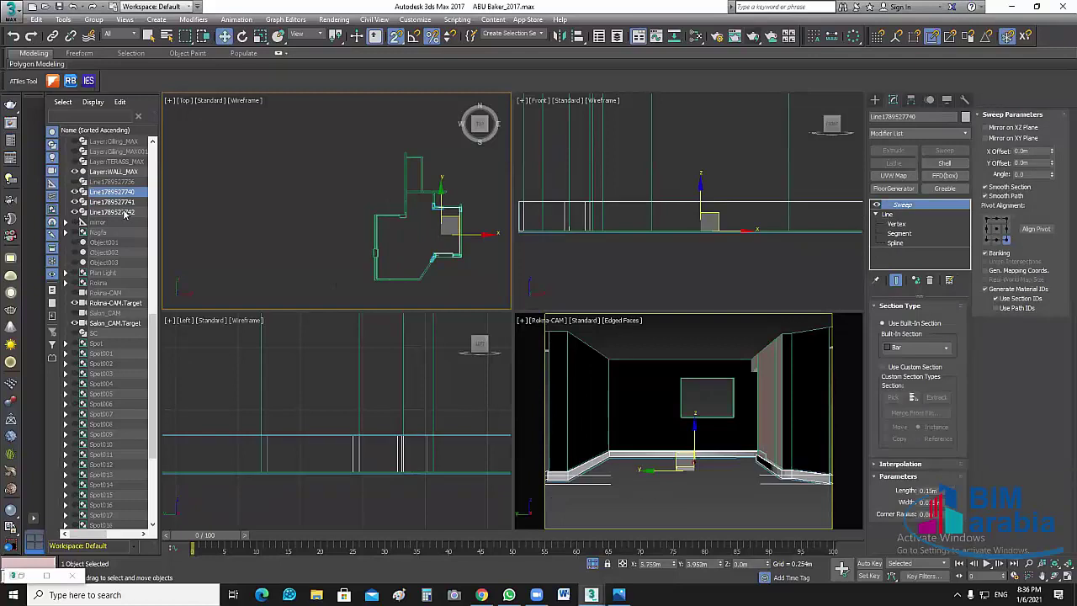
shift+click(123, 213)
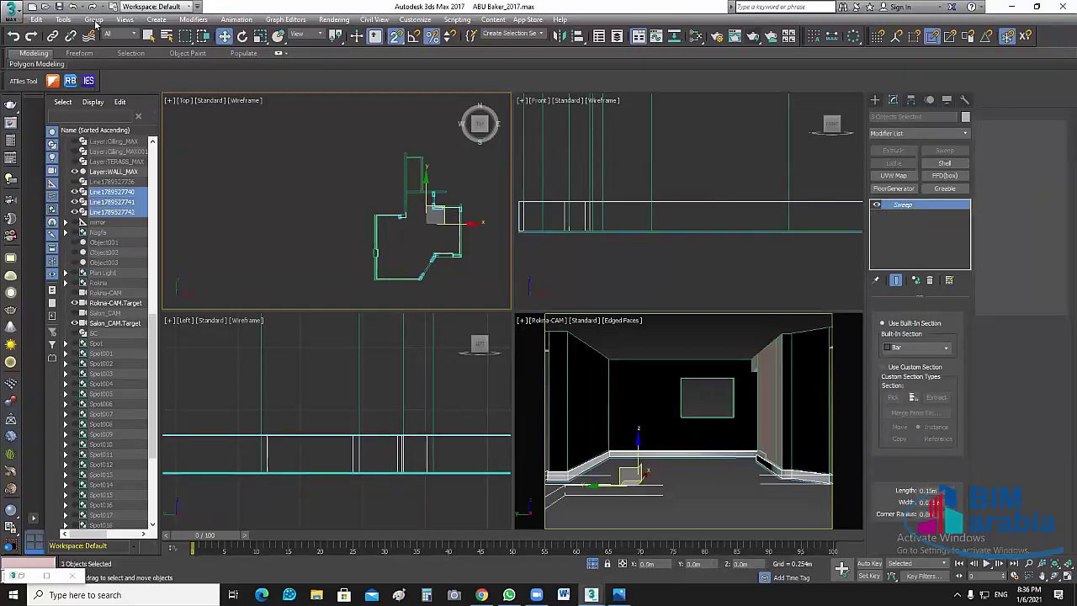
click(94, 19)
click(91, 40)
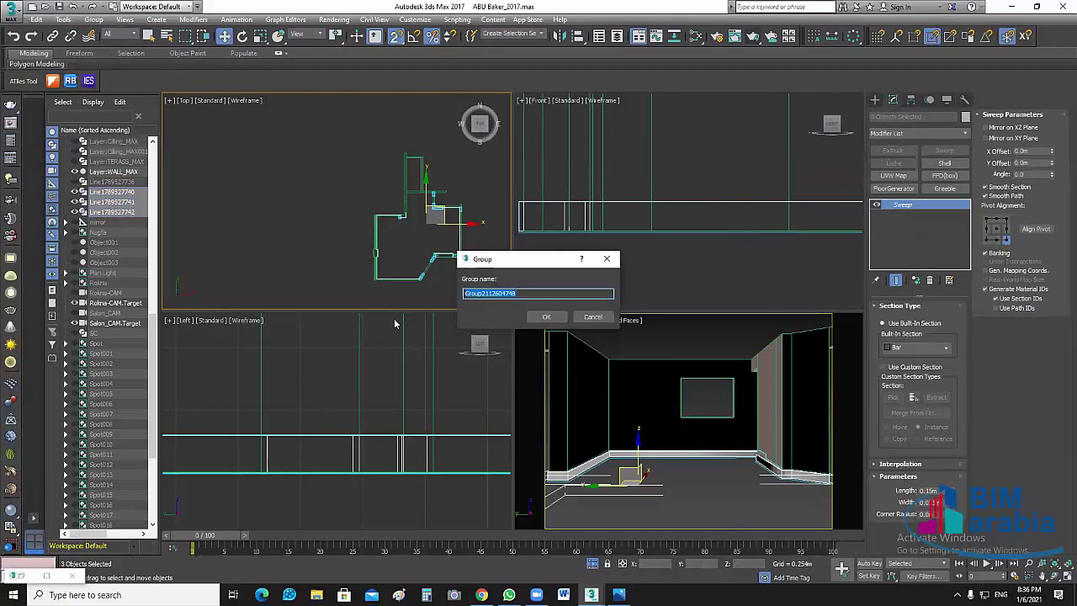
text(Wi)
text(AZ)
text(RA)
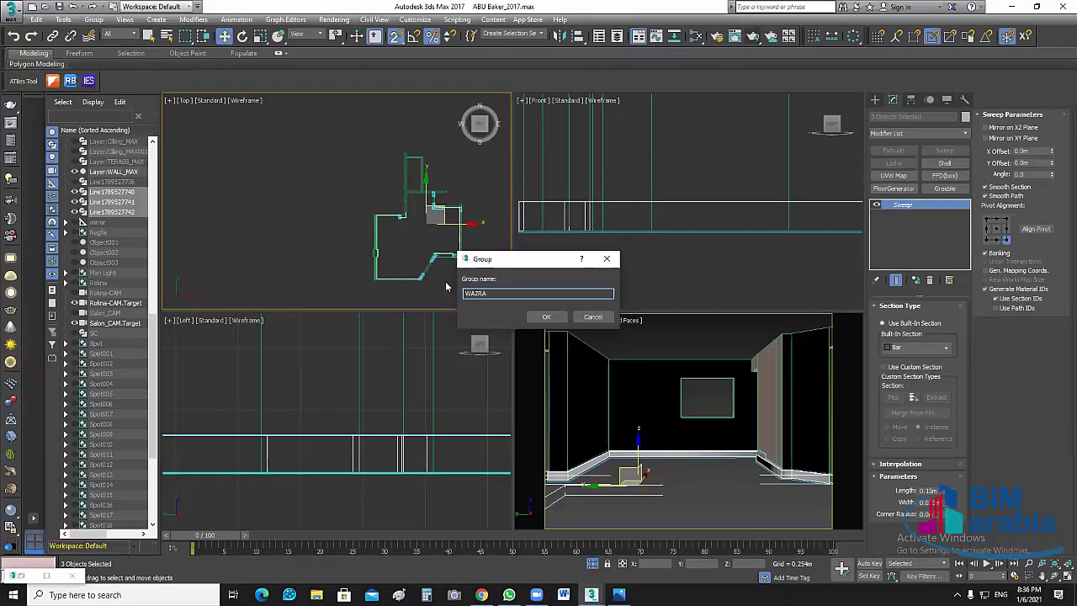
click(545, 317)
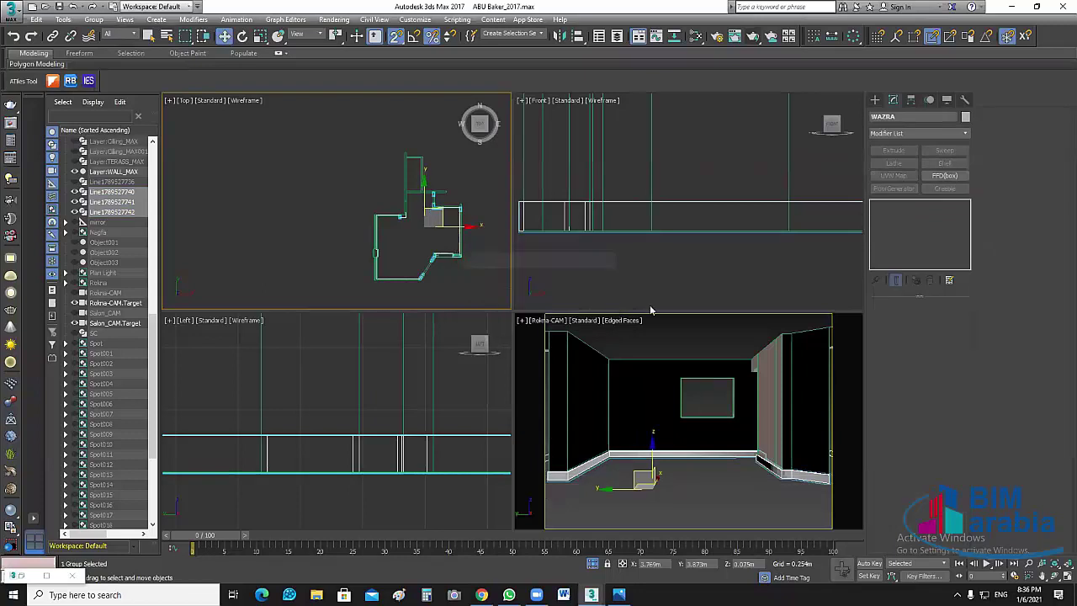
click(496, 296)
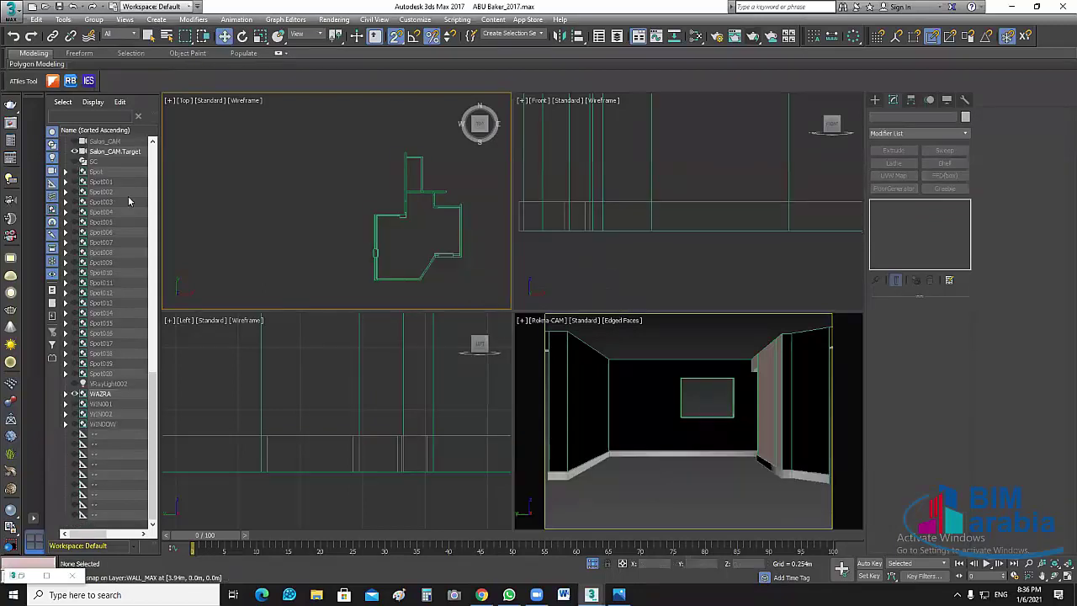
Assign the Bano material to the WAZRA group, then deselect and exit Isolate to show the full room
click(704, 454)
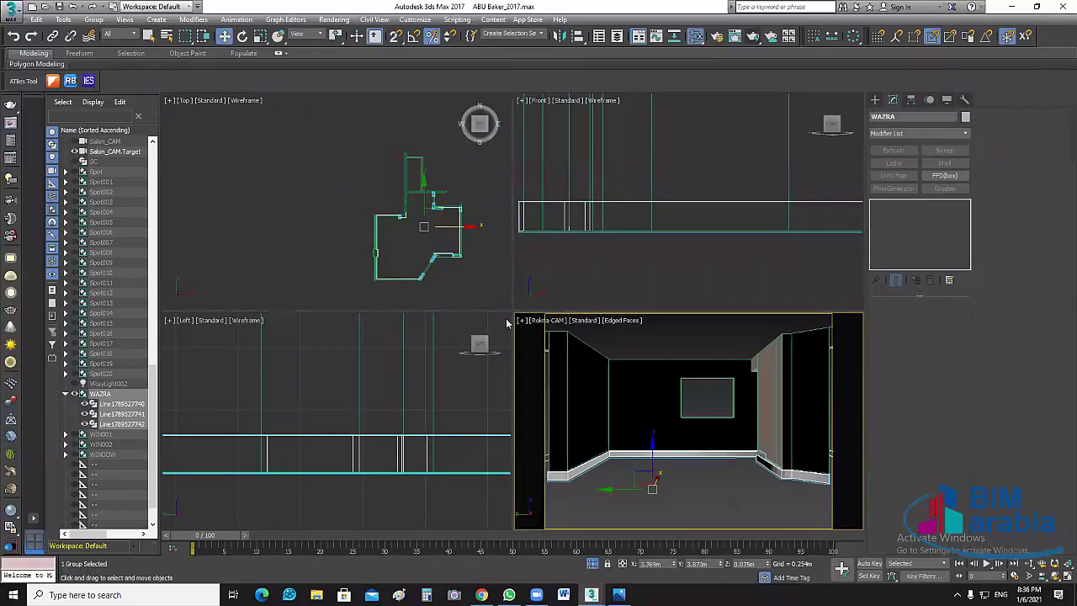
key(m)
right_click(139, 177)
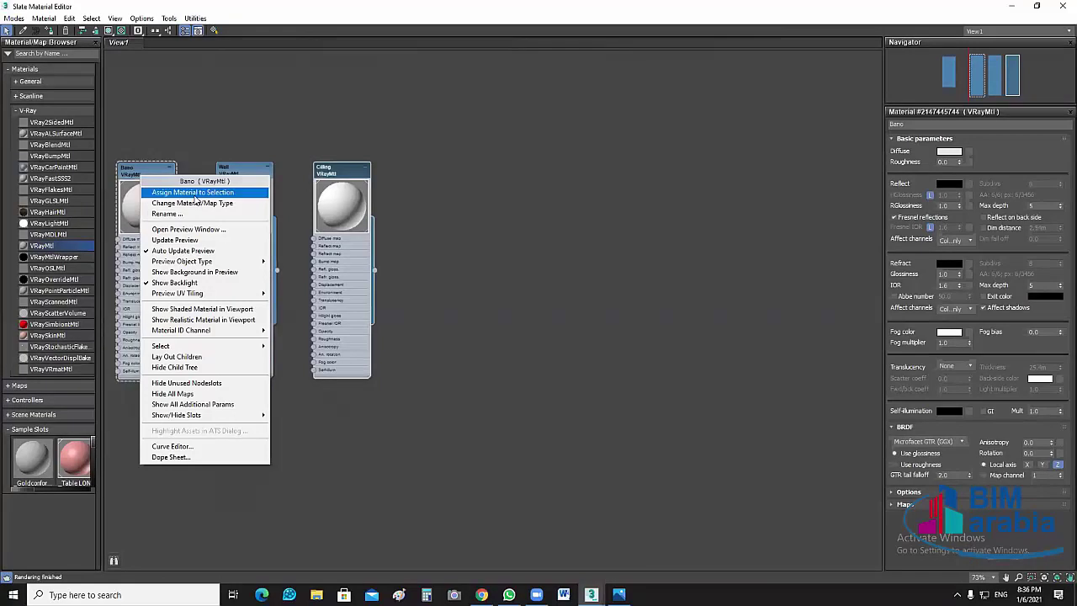
click(567, 296)
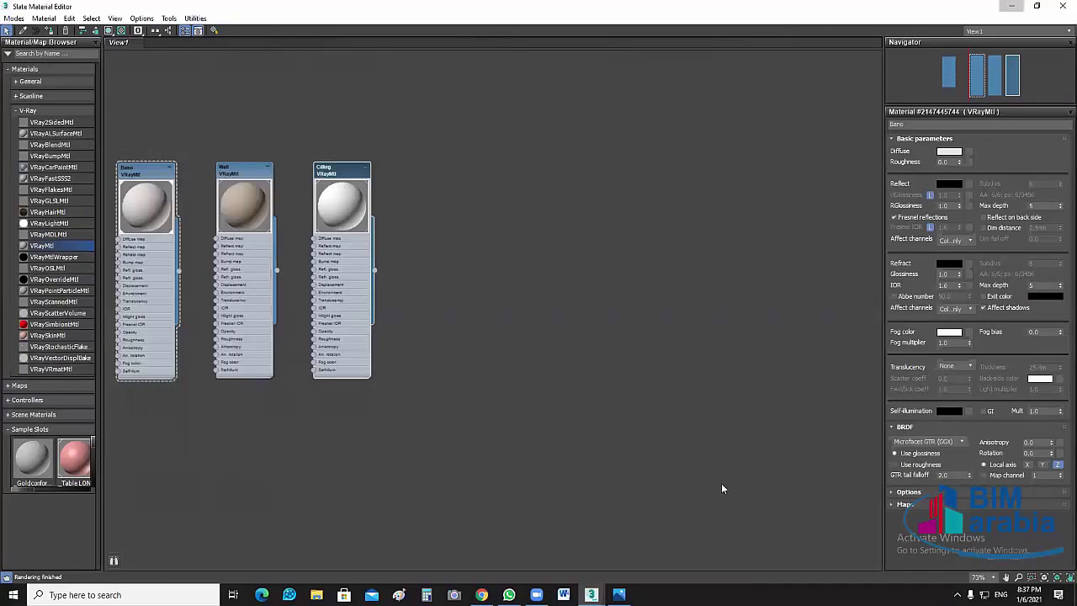
key(m)
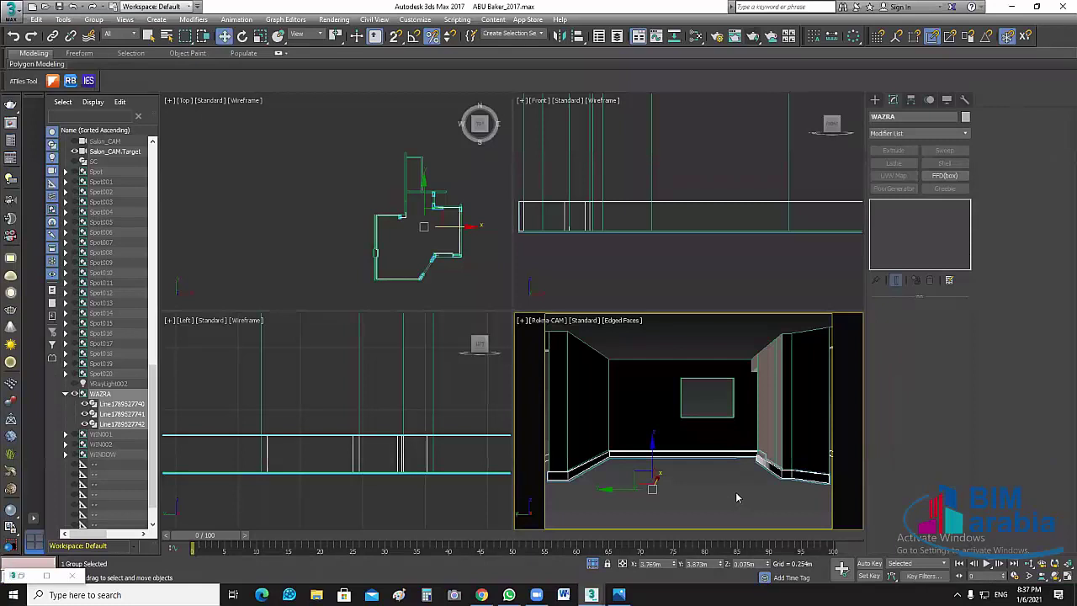
key(ctrl+d)
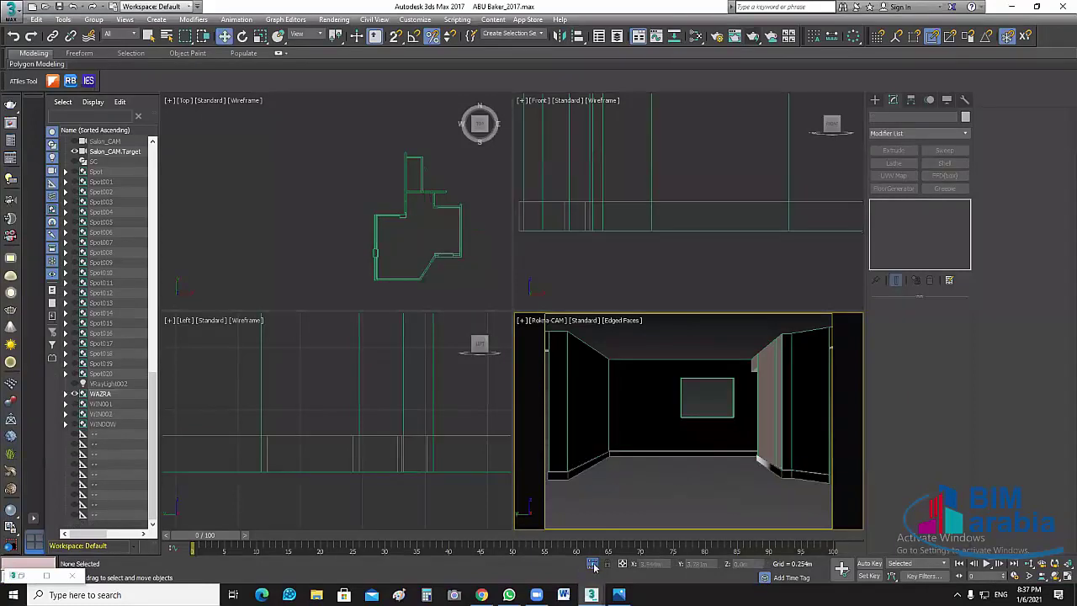
click(594, 566)
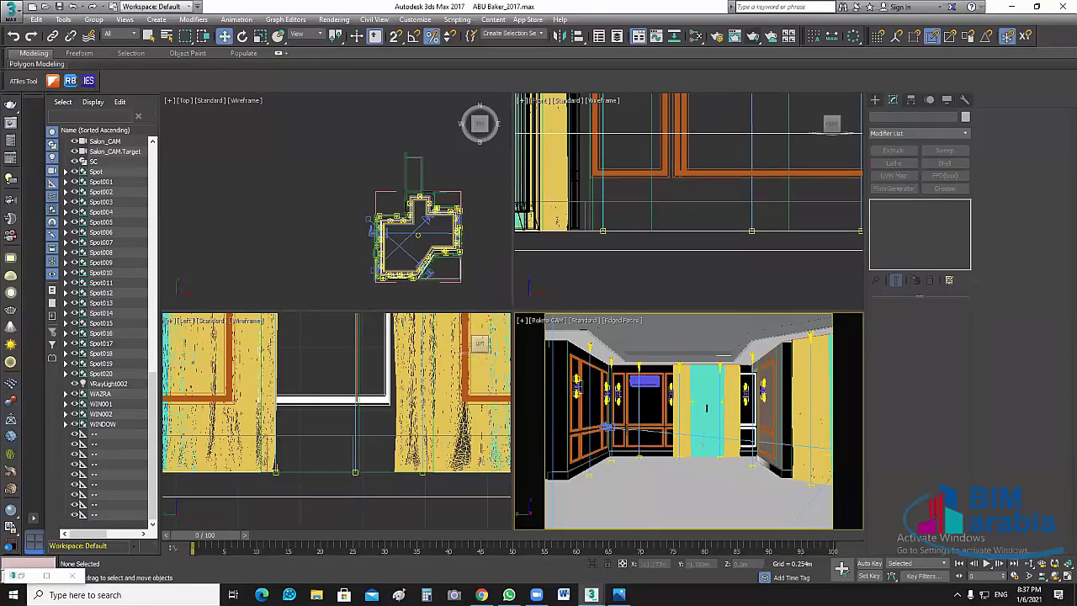
Select the Aplik009 wall lamp group in the viewport
click(579, 387)
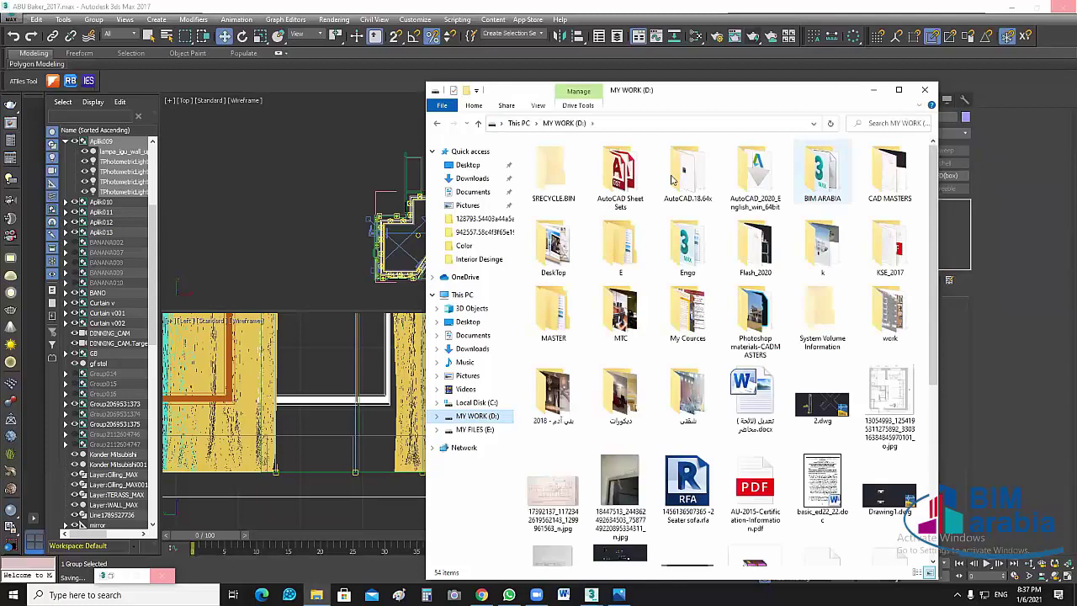
Open BIM ARABIA PROGECT in a maximised Explorer window, then browse the Model folder
double_click(822, 172)
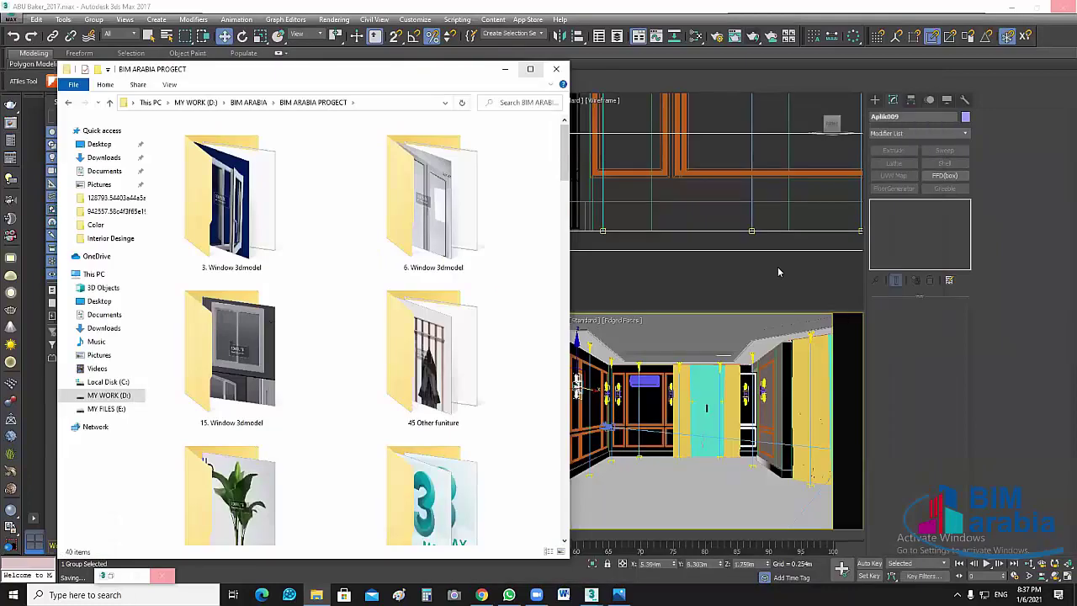
key(super+Up)
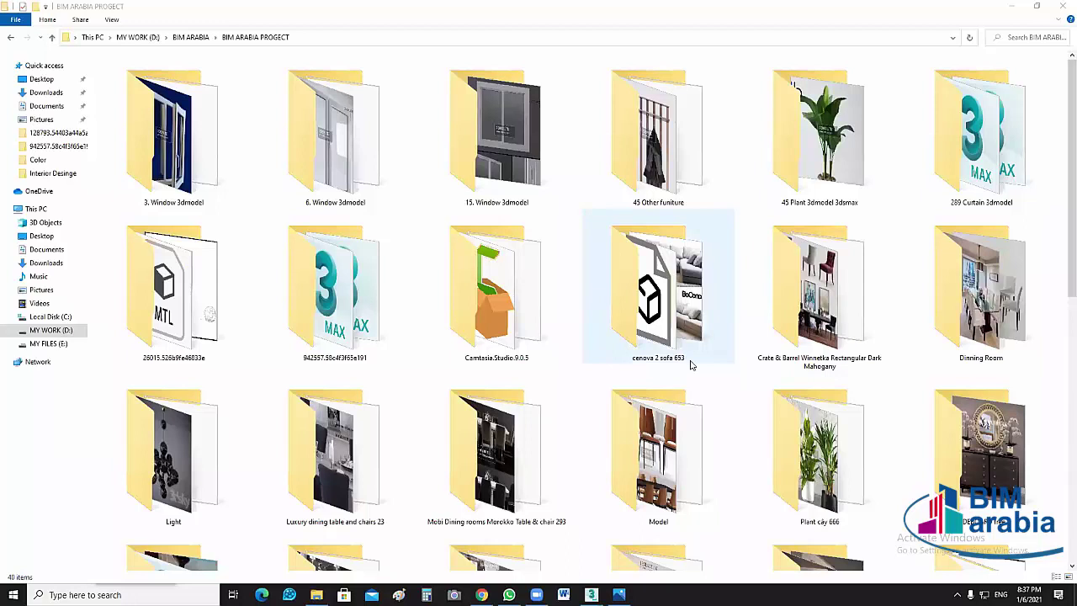
scroll(690, 371, down, 3)
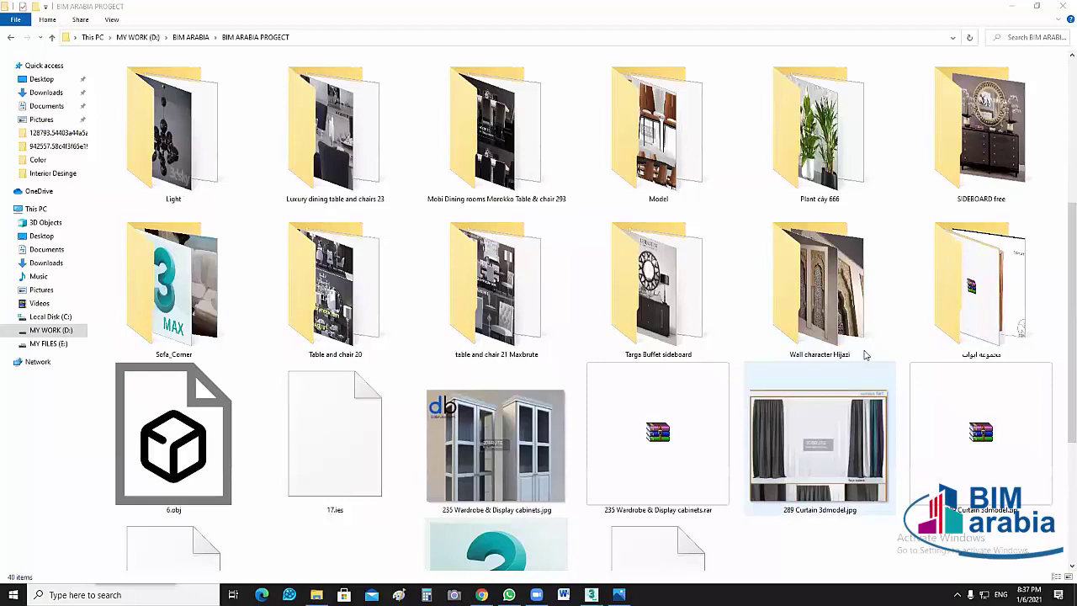
double_click(658, 135)
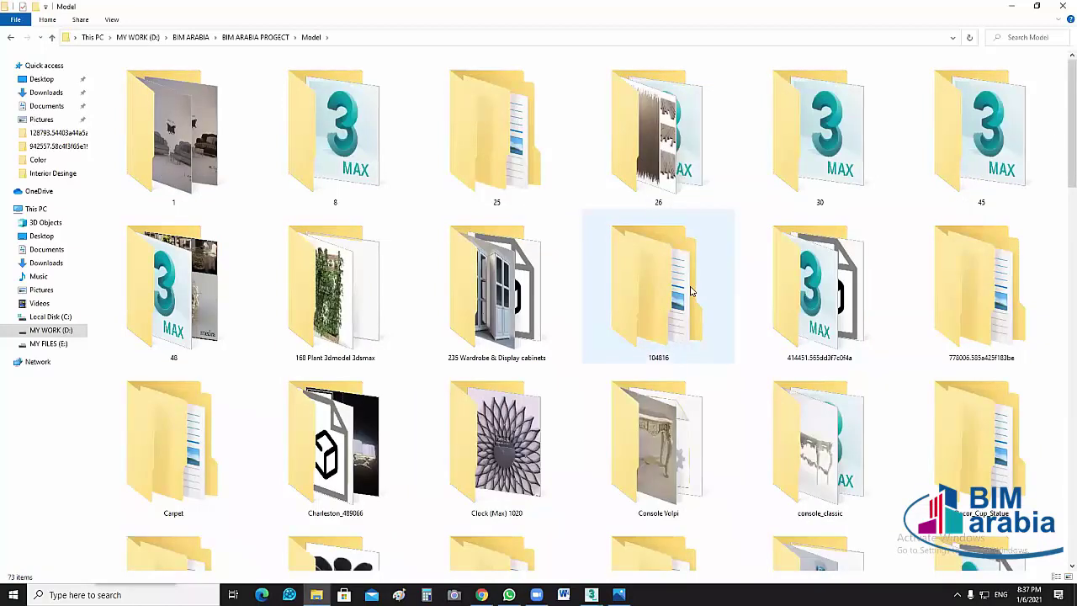
scroll(690, 290, down, 3)
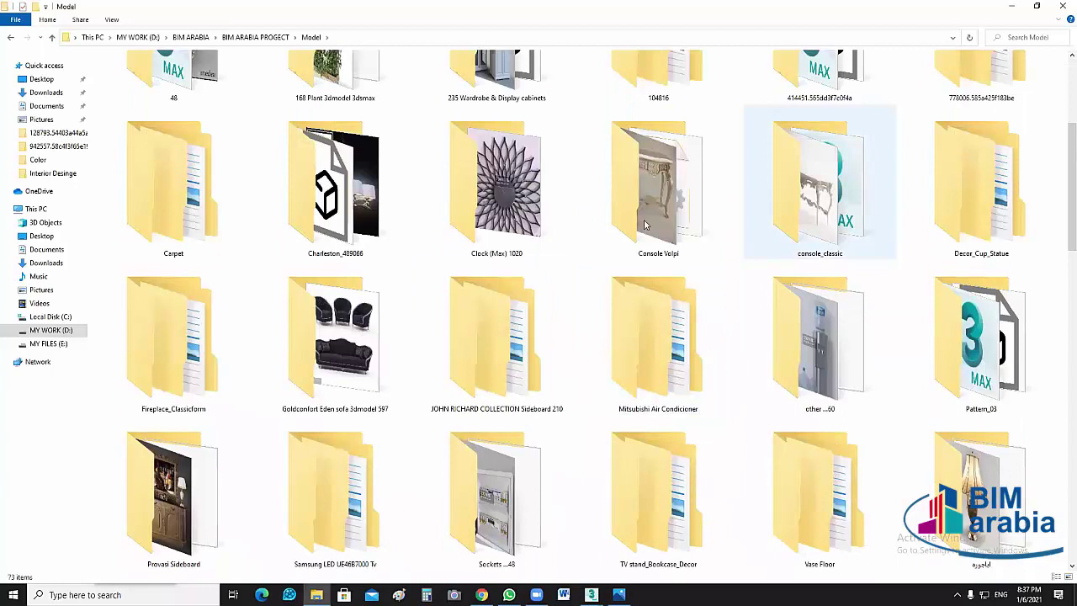
scroll(652, 223, down, 3)
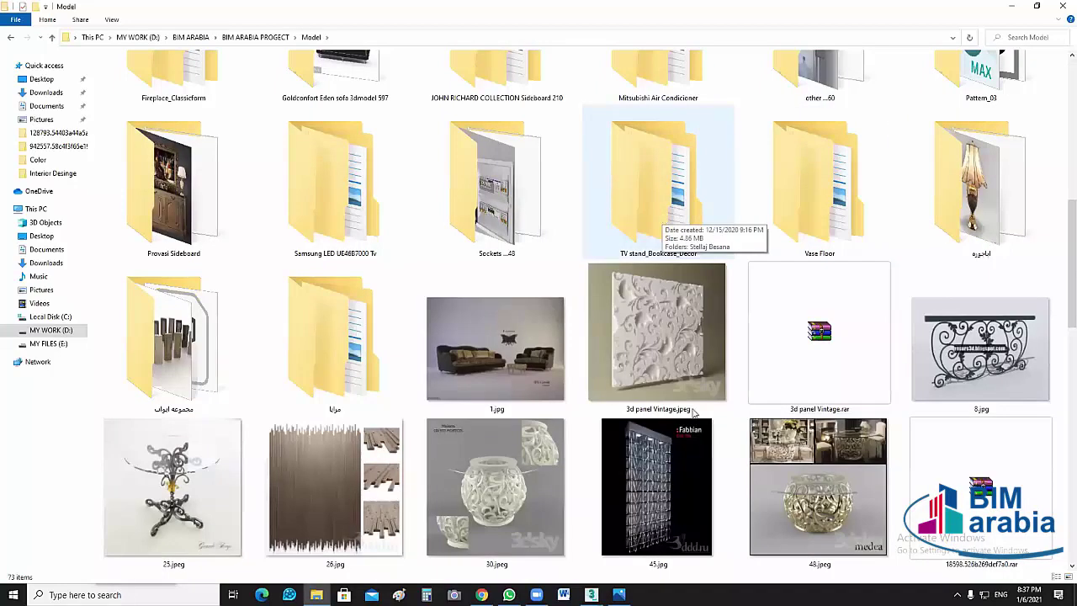
scroll(695, 412, down, 3)
scroll(721, 451, down, 3)
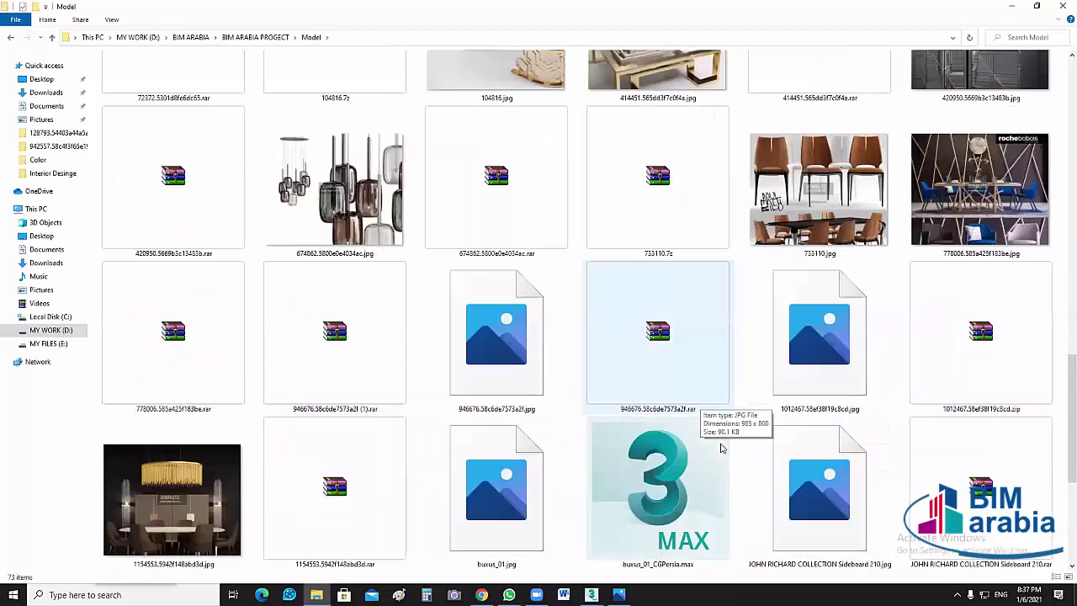
scroll(731, 483, down, 3)
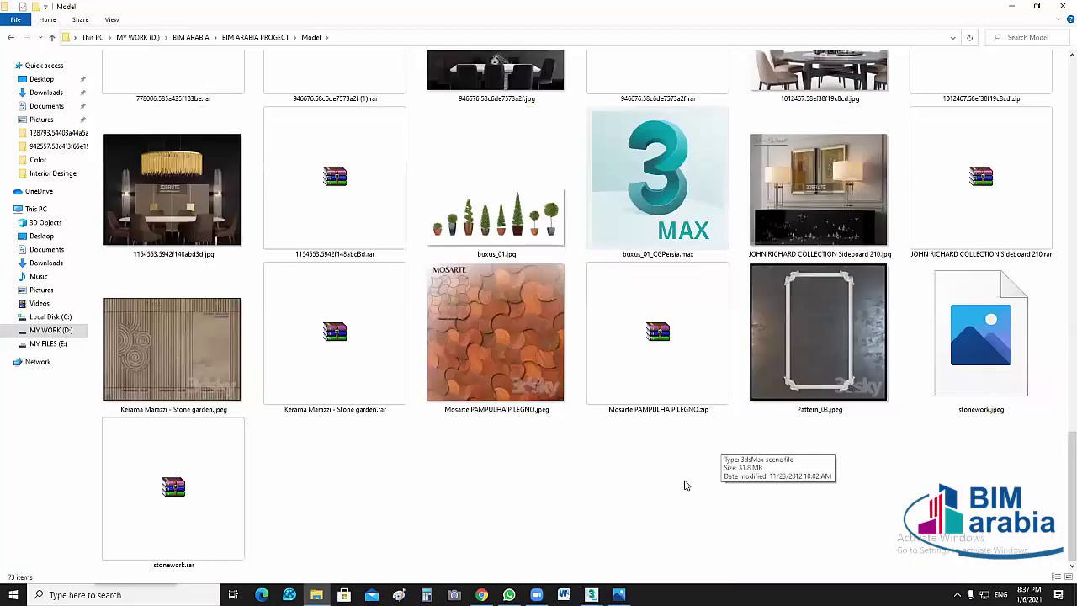
scroll(639, 428, up, 3)
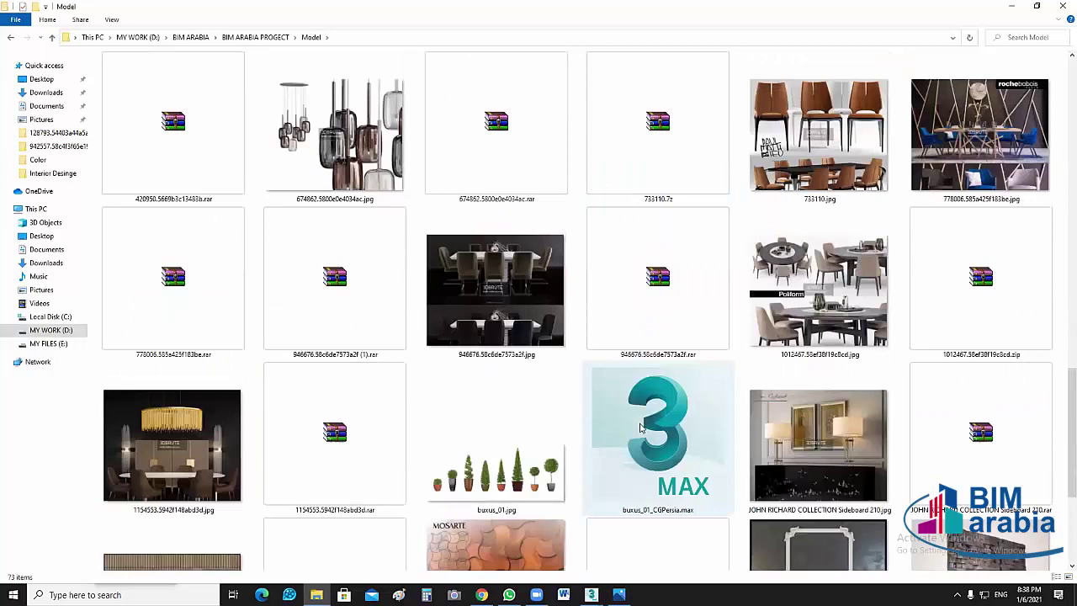
scroll(644, 404, up, 3)
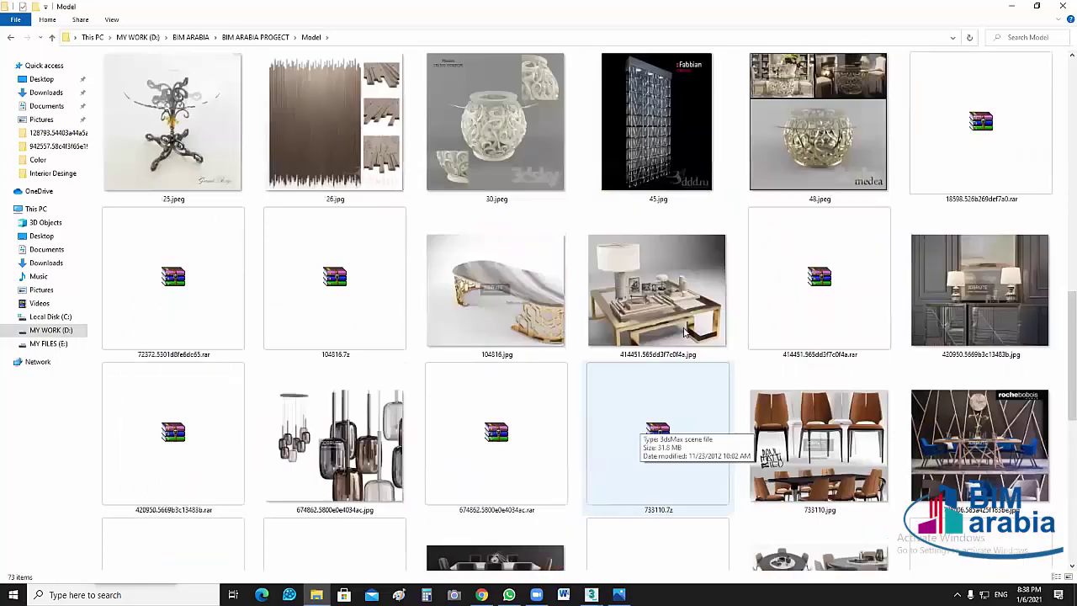
scroll(646, 299, up, 3)
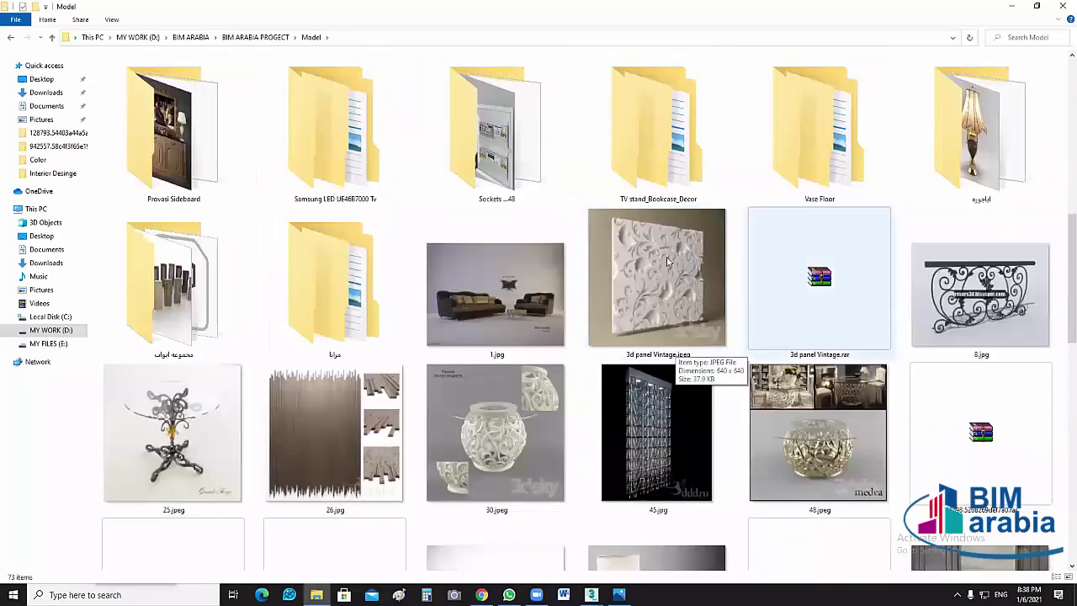
Drill into the اباجوره lamp folder's nested subfolders, then return to Model
click(969, 167)
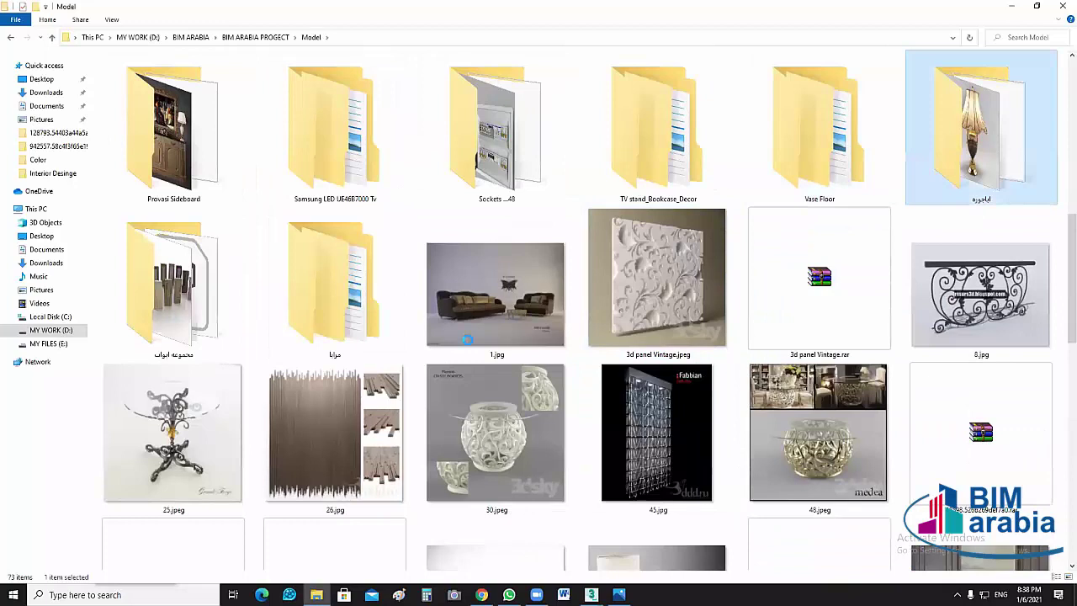
key(Return)
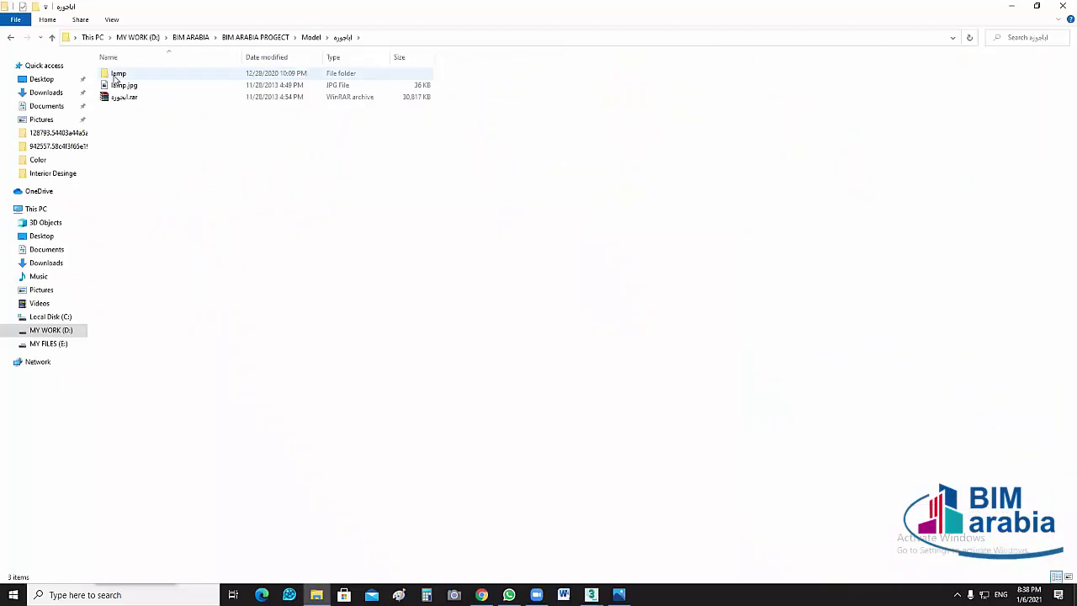
key(Down)
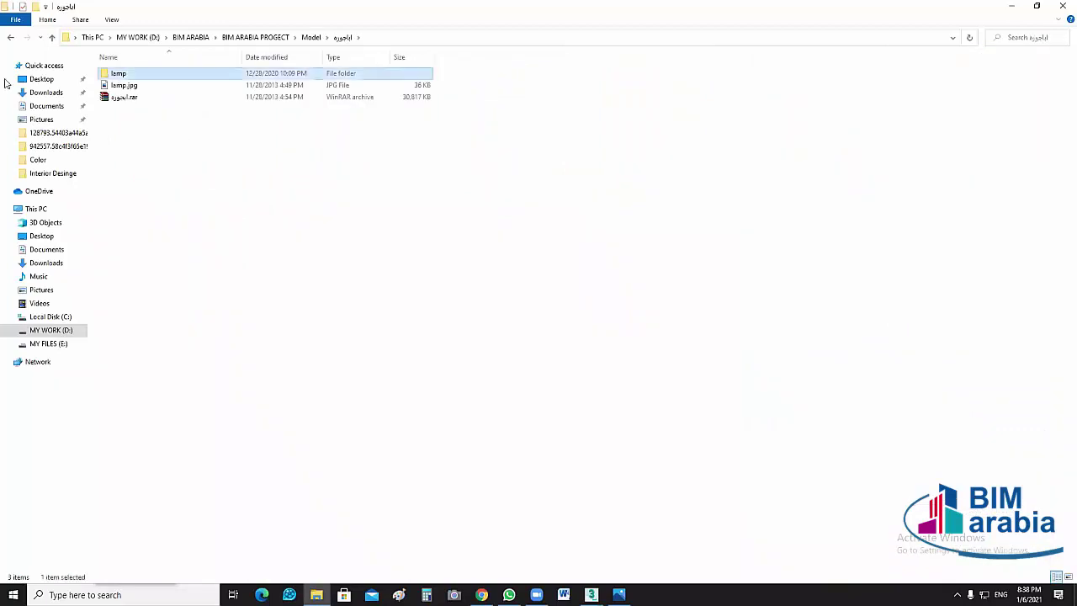
key(Return)
key(Down)
key(Return)
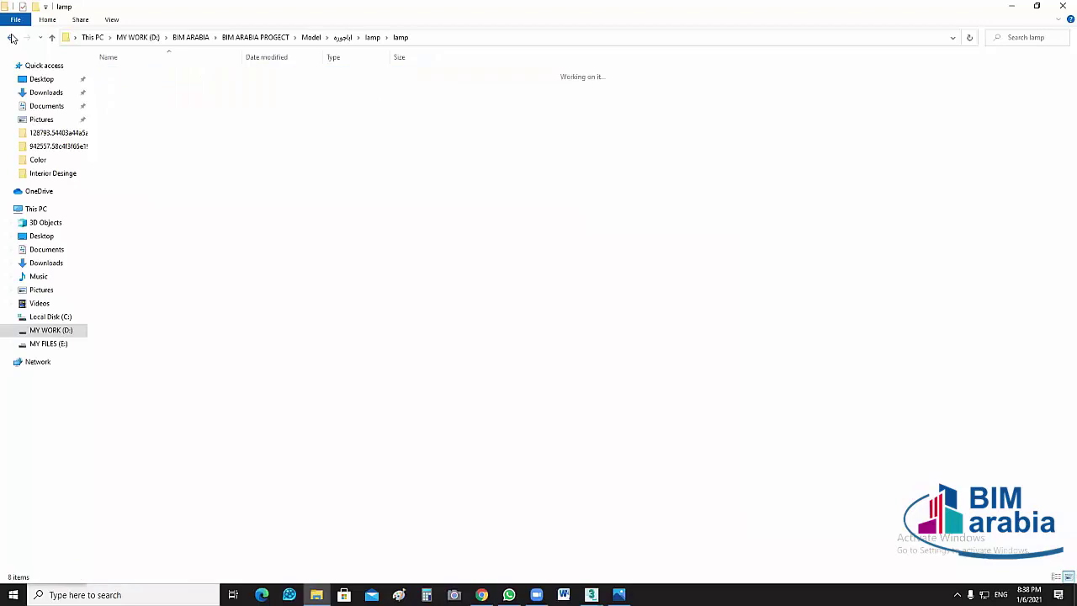
double_click(12, 39)
click(12, 39)
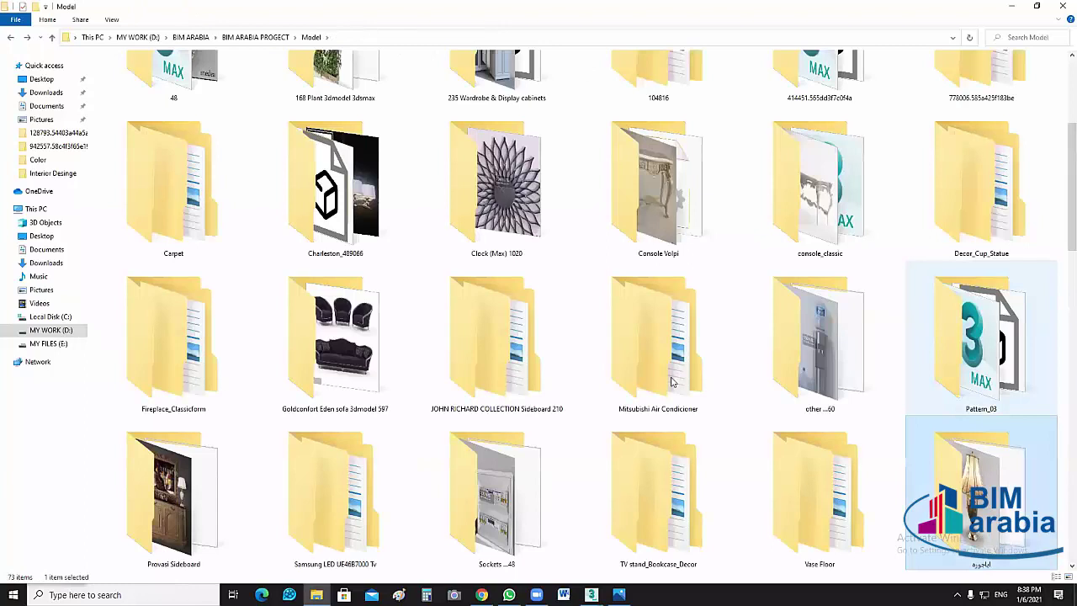
Check the Carpet, Clock, Console Volpi, 8, 25 and GF stol model folders
click(178, 227)
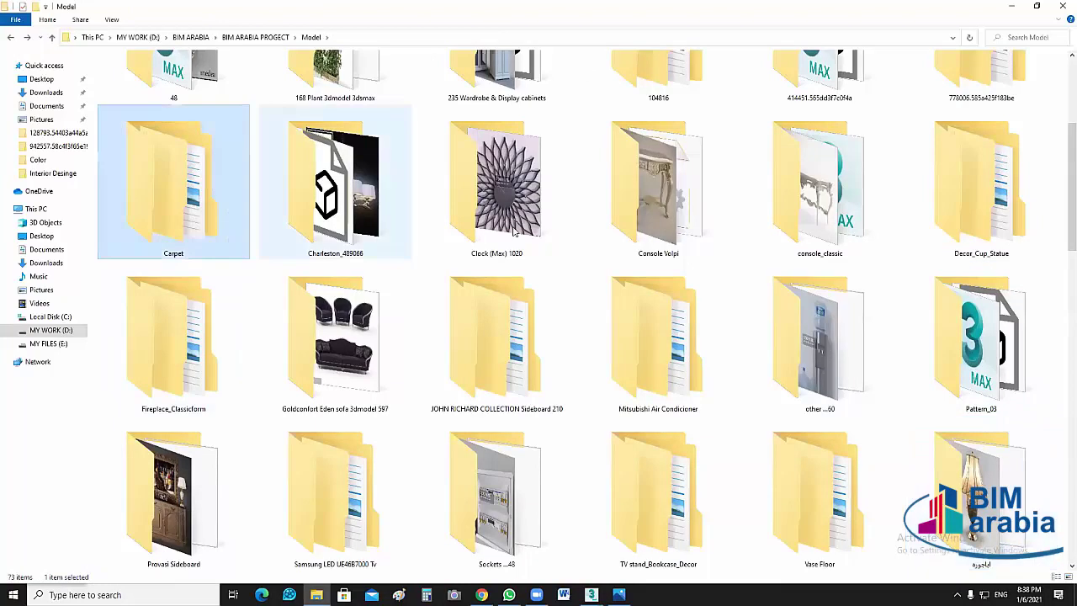
click(515, 232)
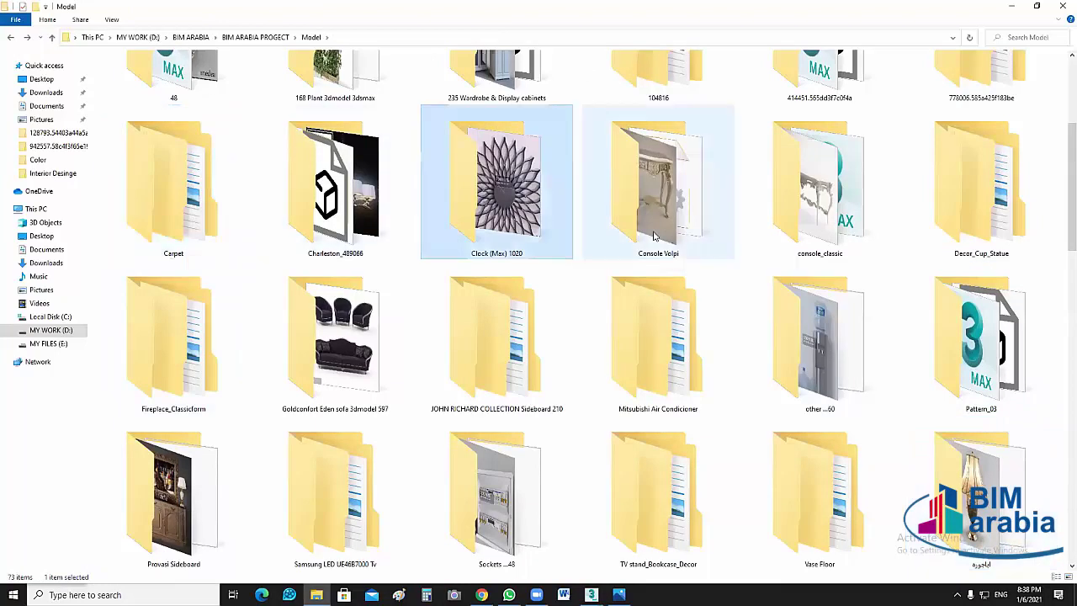
click(655, 236)
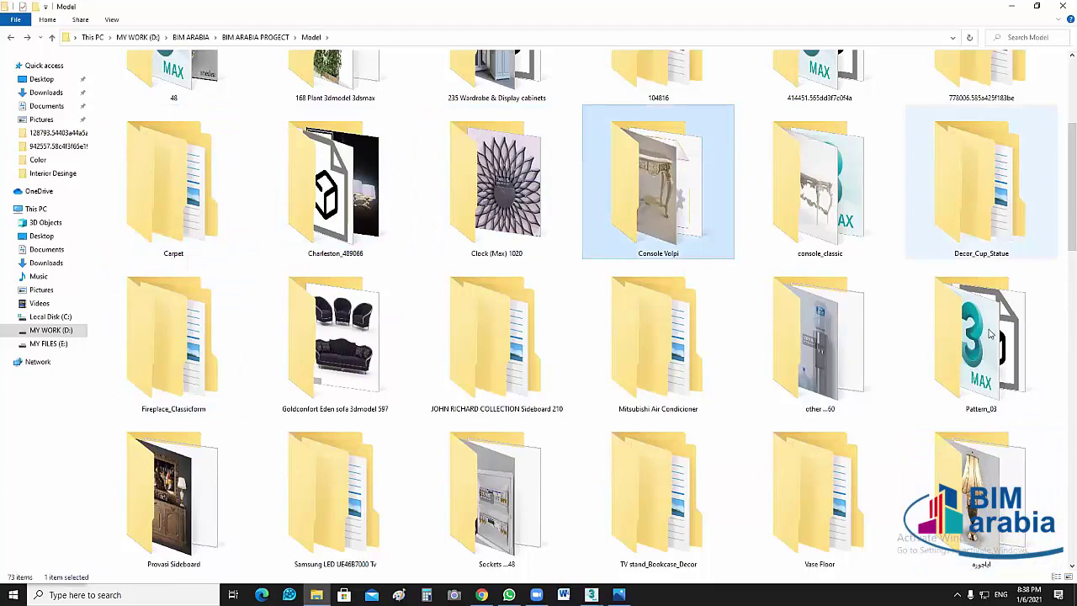
scroll(485, 151, up, 3)
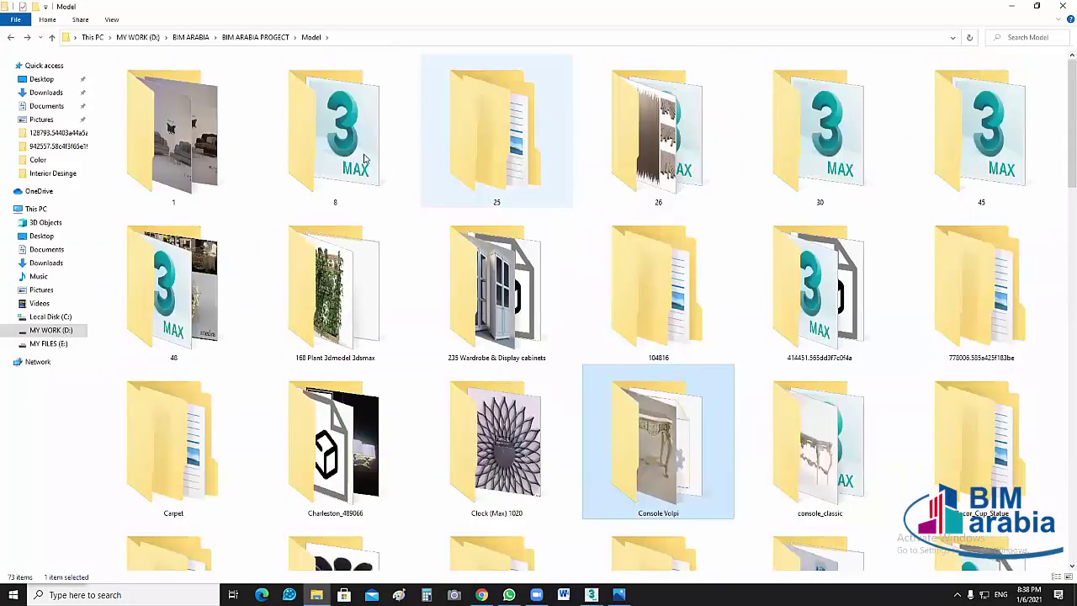
double_click(410, 204)
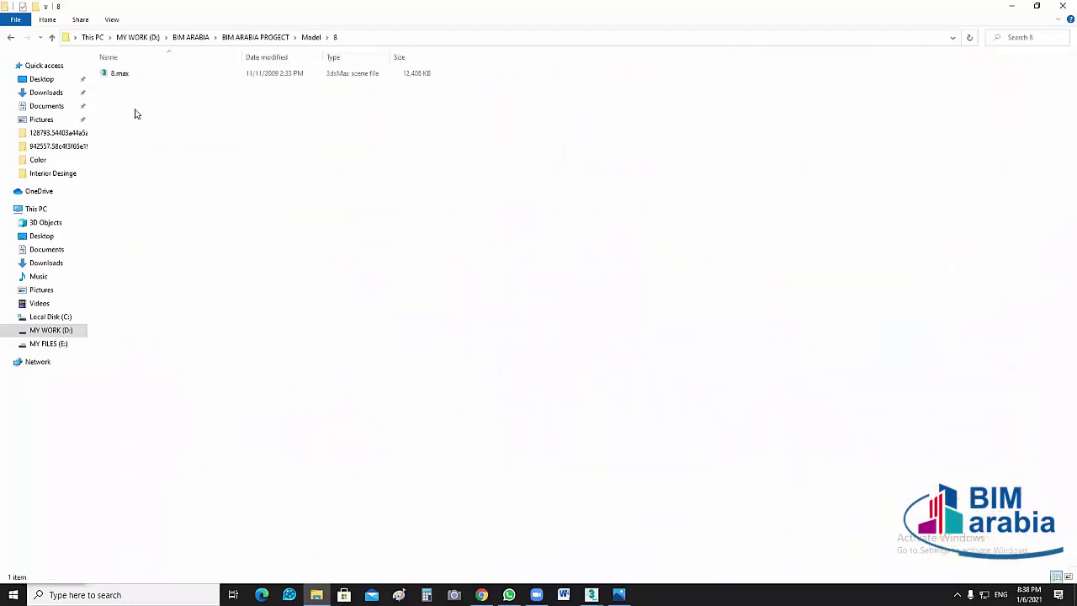
key(alt+Left)
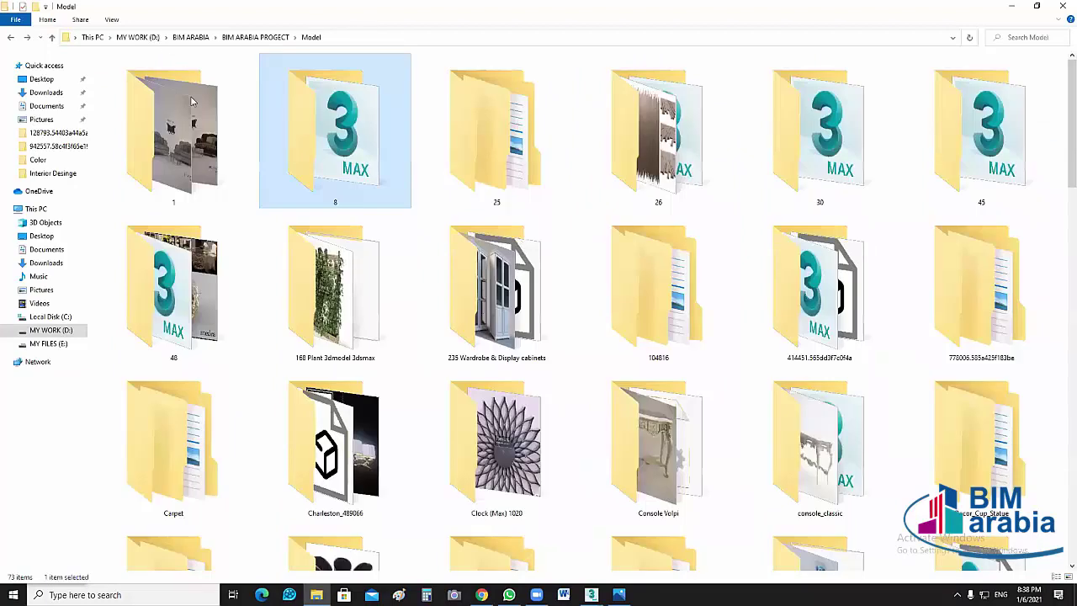
double_click(459, 127)
key(Return)
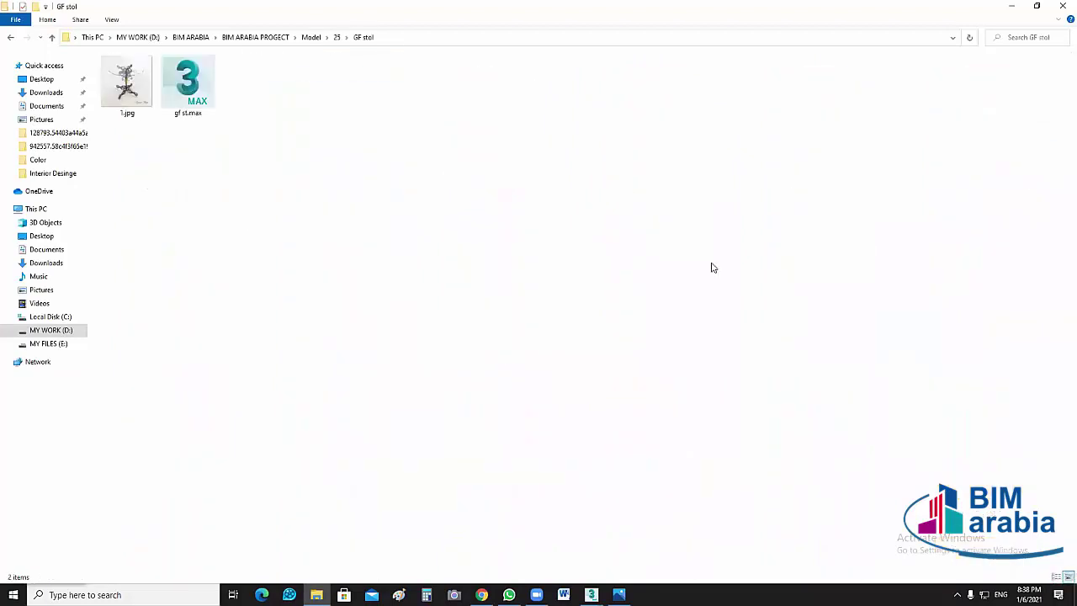
key(alt+Left)
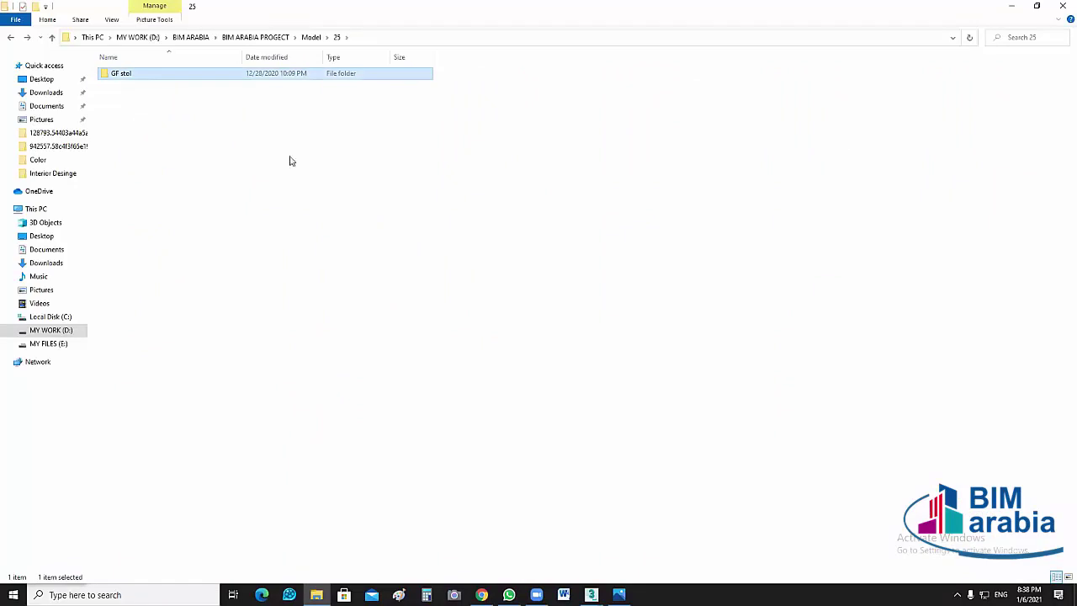
key(alt+Left)
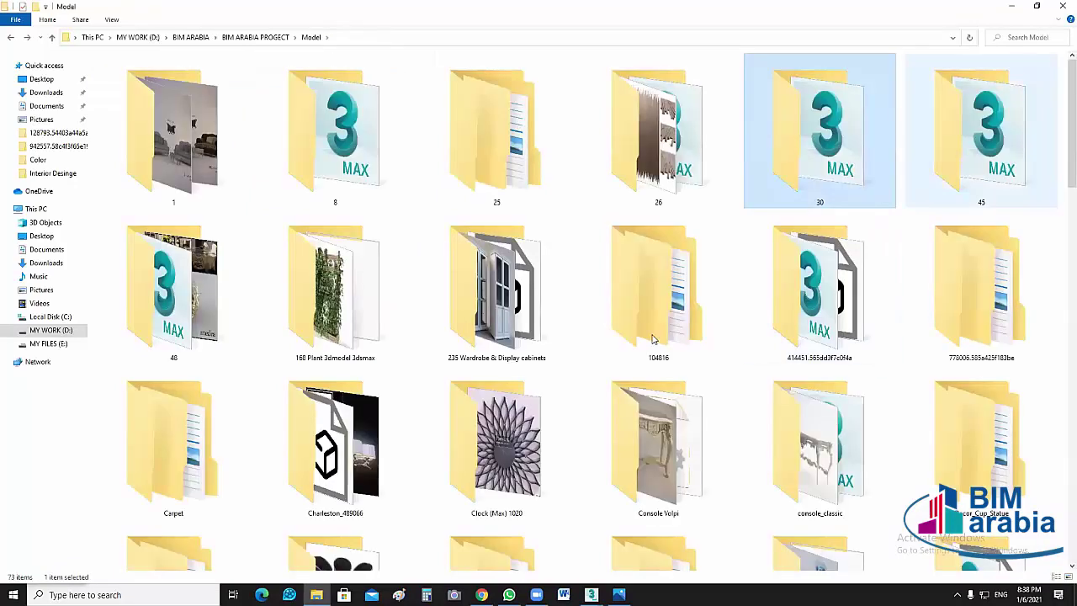
Go up from Model to the BIM ARABIA PROGECT folder
scroll(688, 412, down, 5)
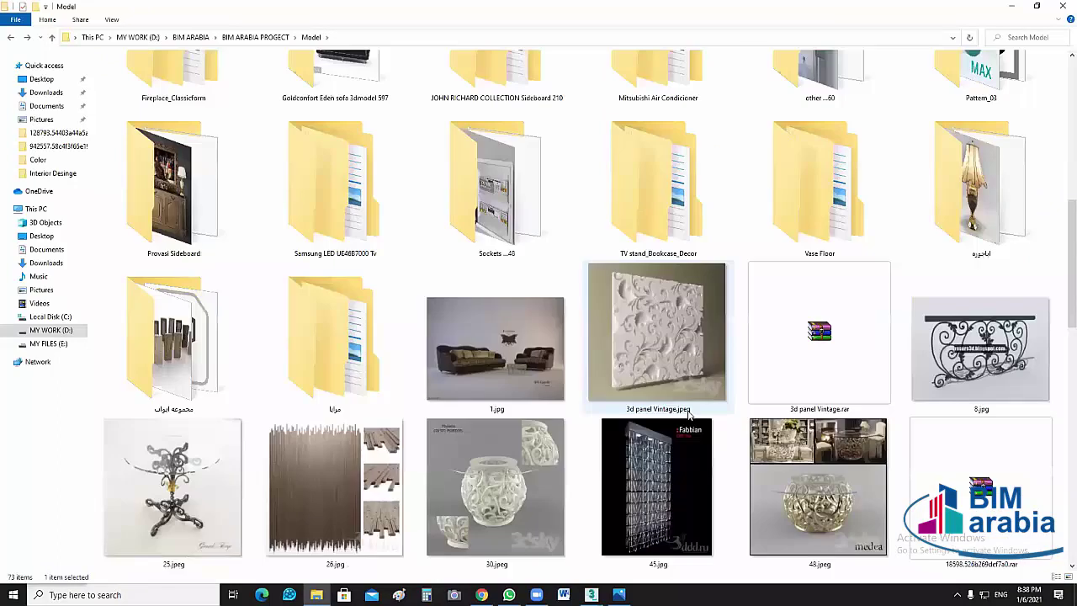
scroll(711, 402, down, 5)
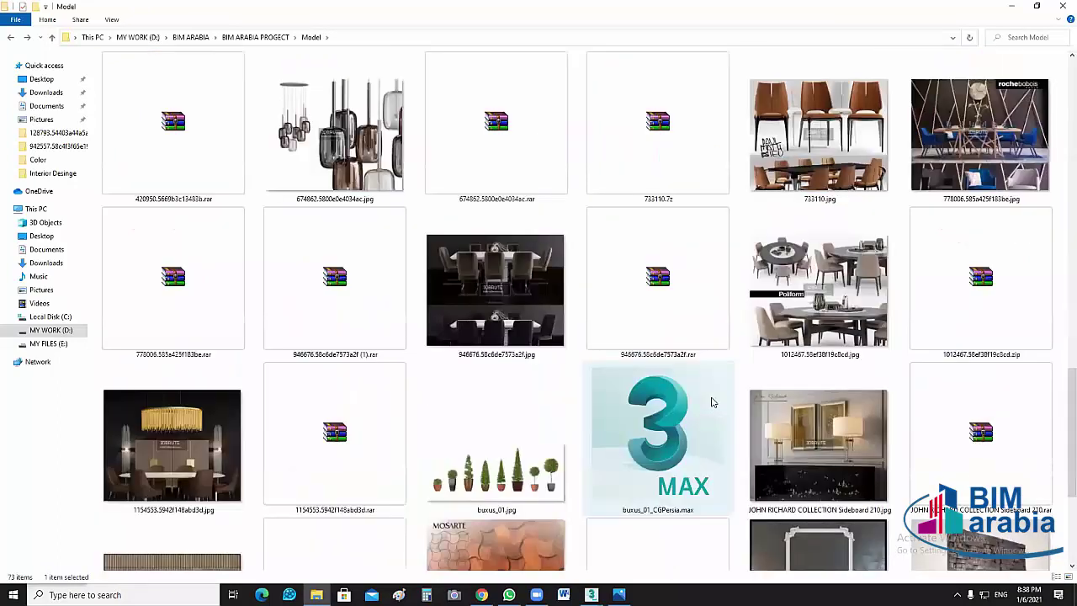
key(alt+Up)
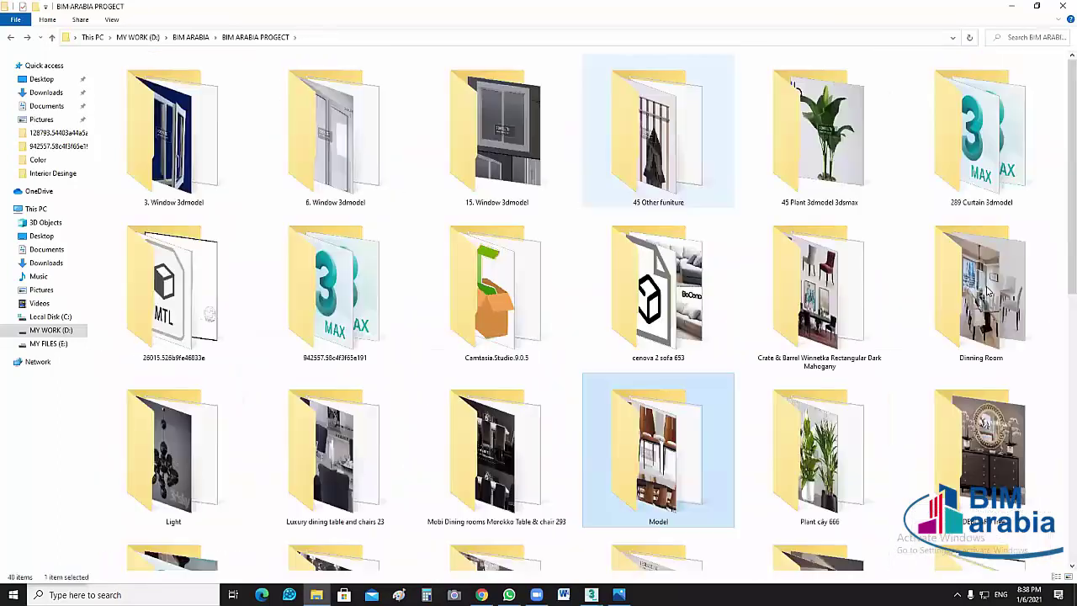
Select and open the Light folder in the project library
click(324, 299)
key(Left)
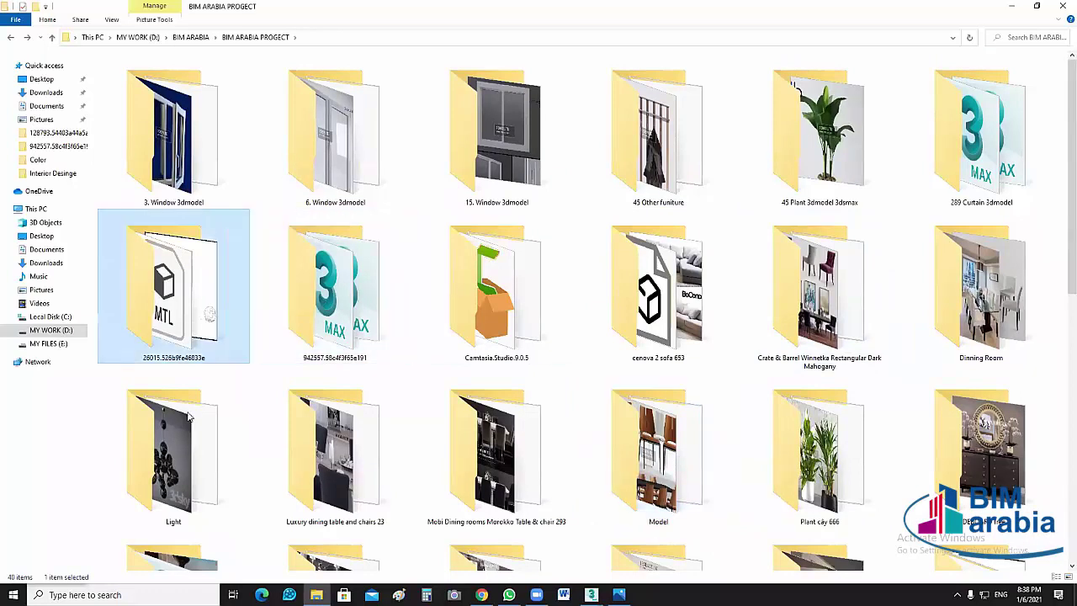
key(Down)
scroll(172, 80, down, 3)
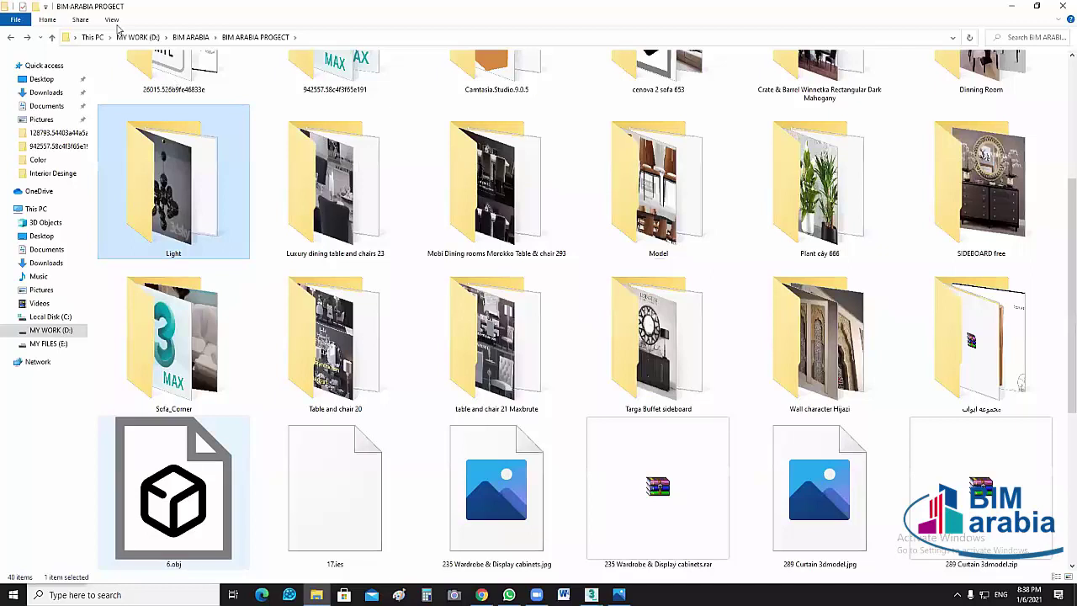
key(Return)
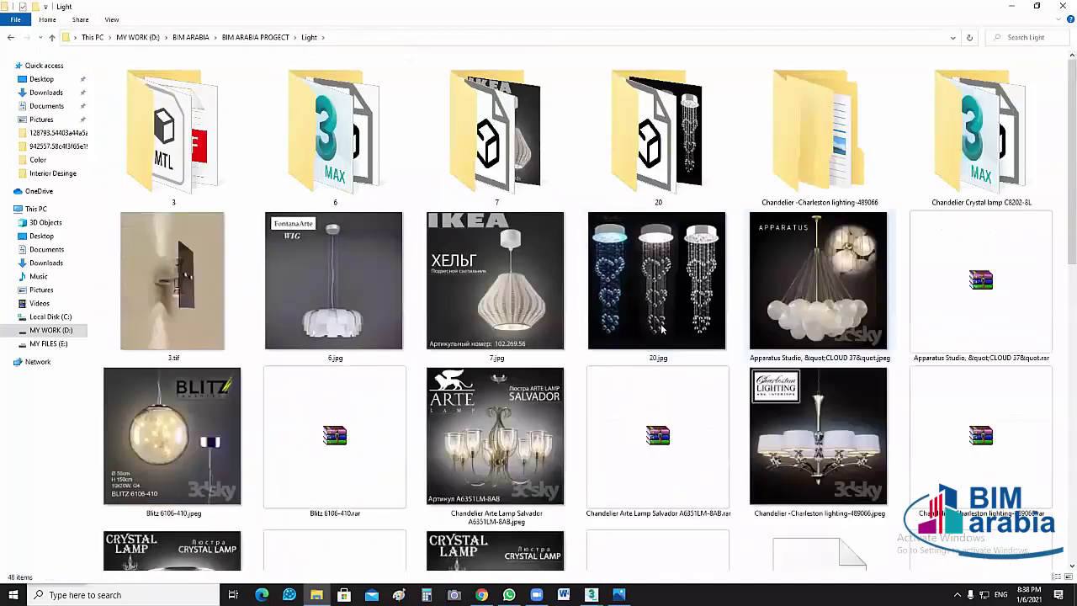
mouse_move(791, 321)
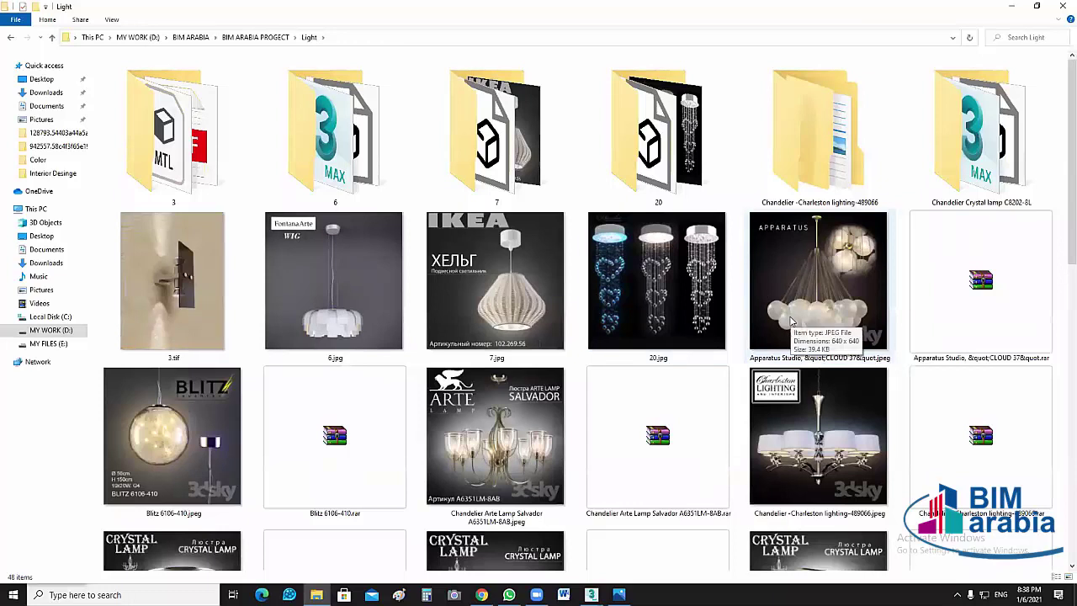
Browse the lamp thumbnails and open folder 3 with the wall lamp files
scroll(739, 402, down, 3)
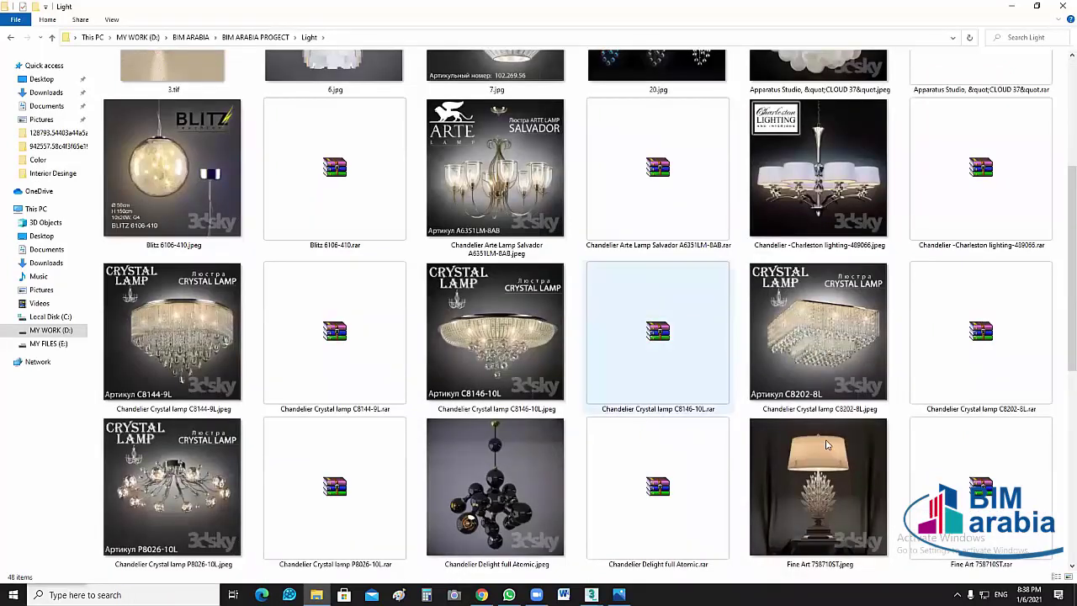
scroll(597, 455, down, 4)
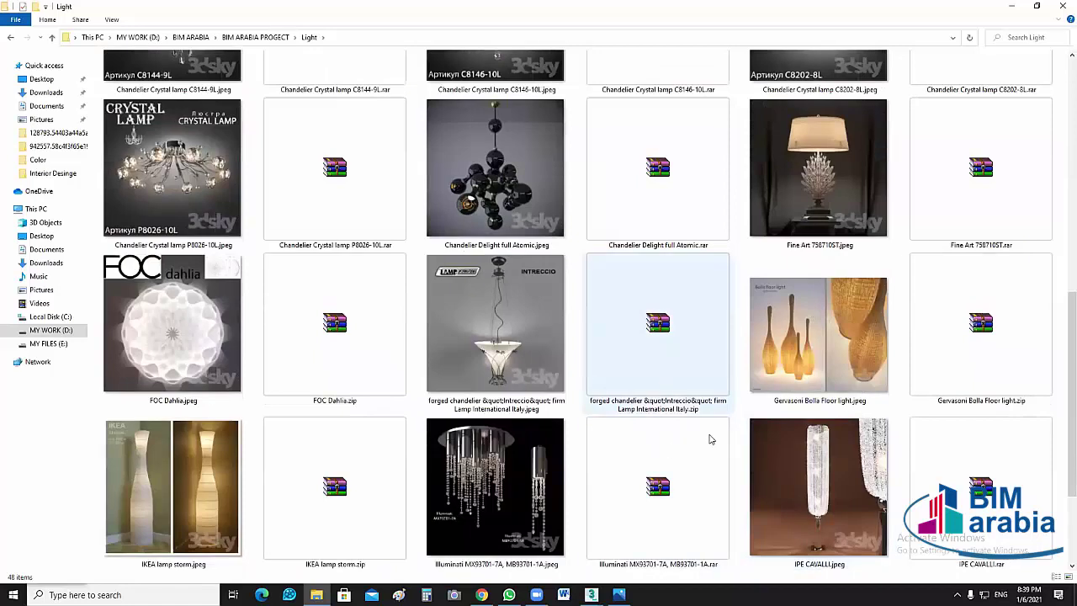
scroll(709, 438, down, 2)
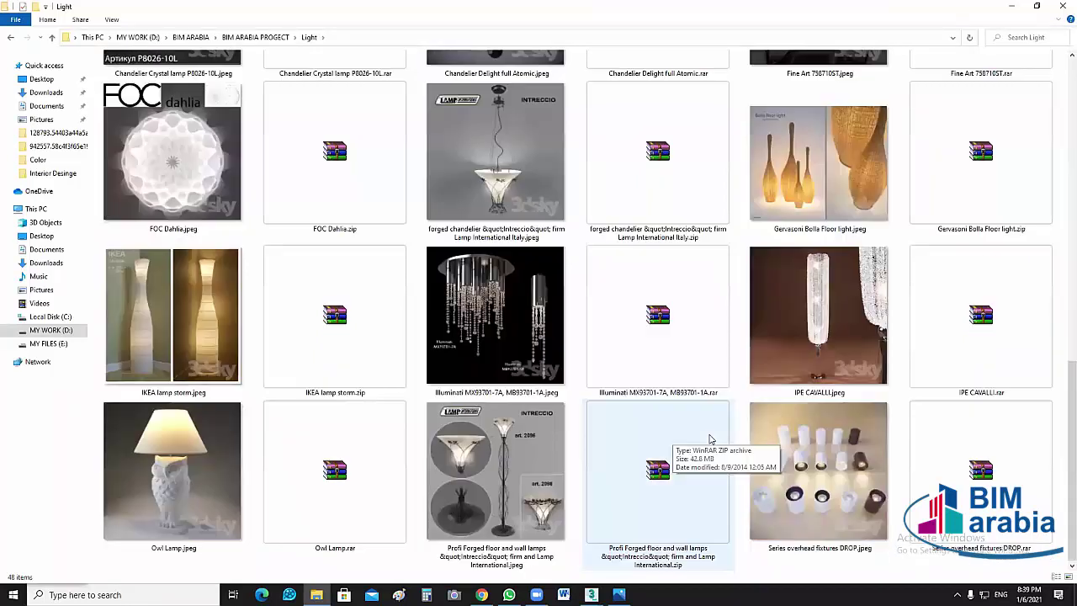
click(550, 306)
scroll(550, 306, up, 3)
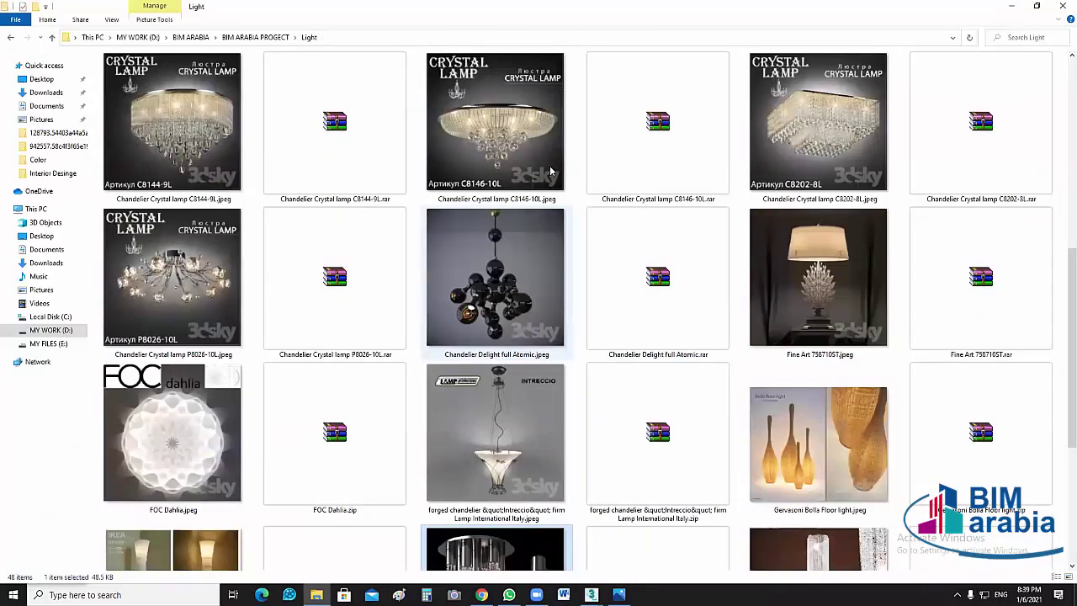
scroll(551, 171, up, 3)
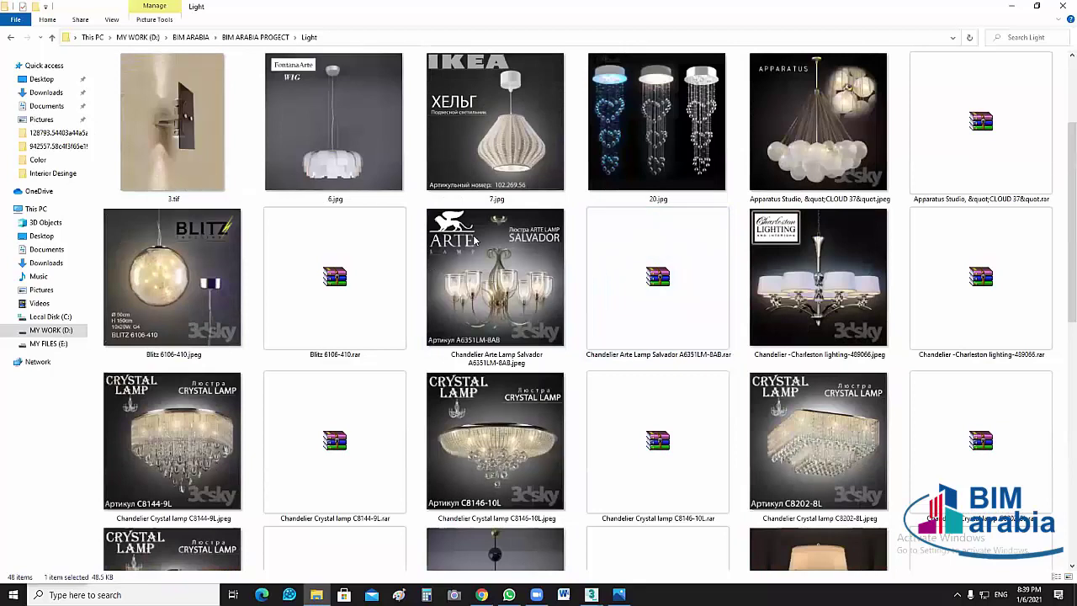
click(141, 150)
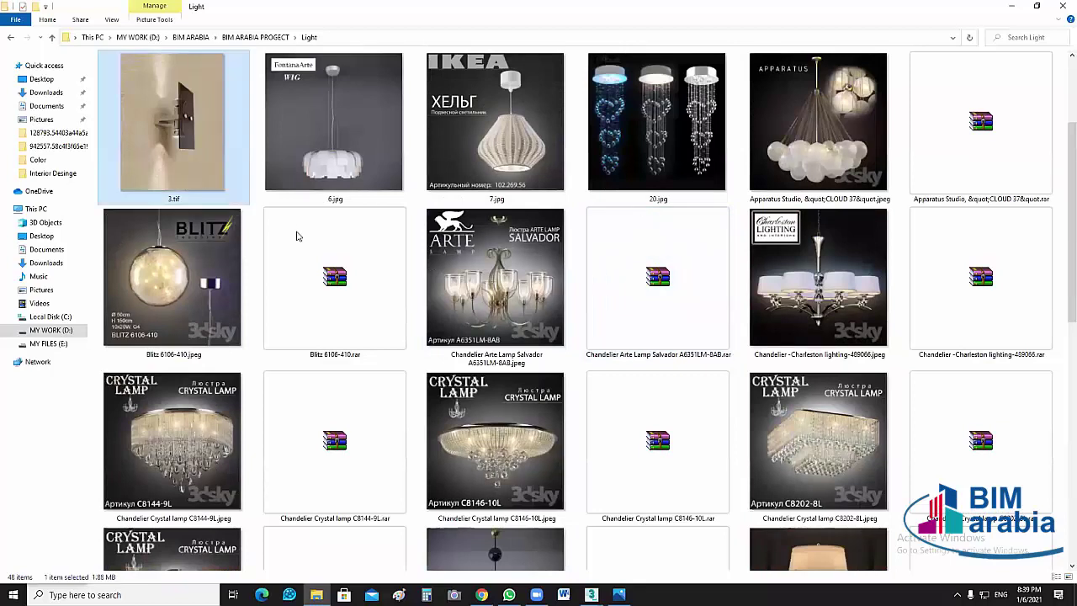
key(Return)
click(111, 20)
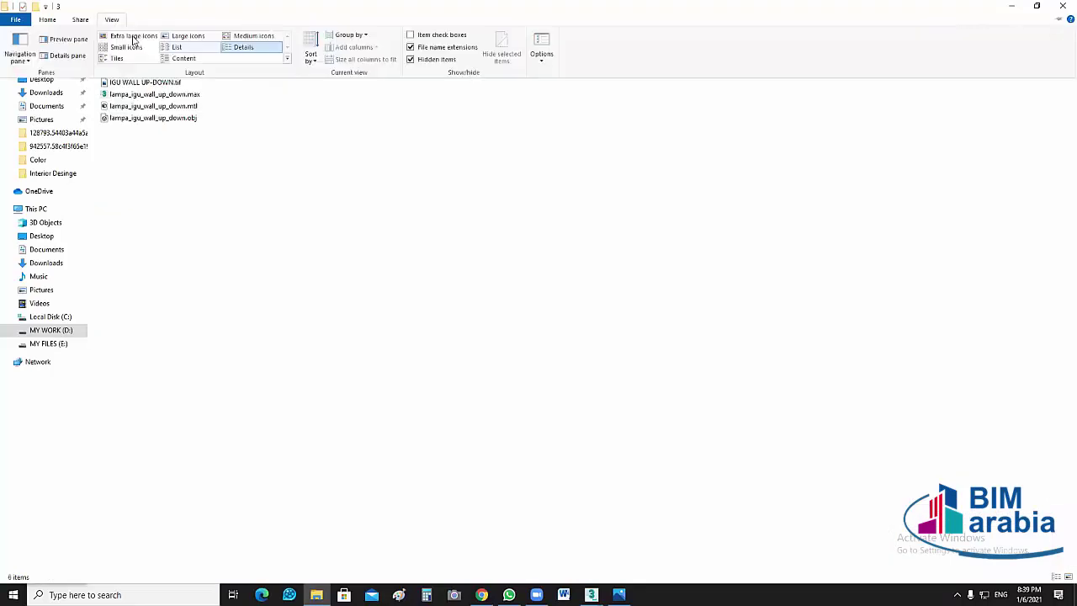
Show the lampa_igu_wall_up_down files as extra large icons, check the .mtl, then minimise Explorer
click(133, 38)
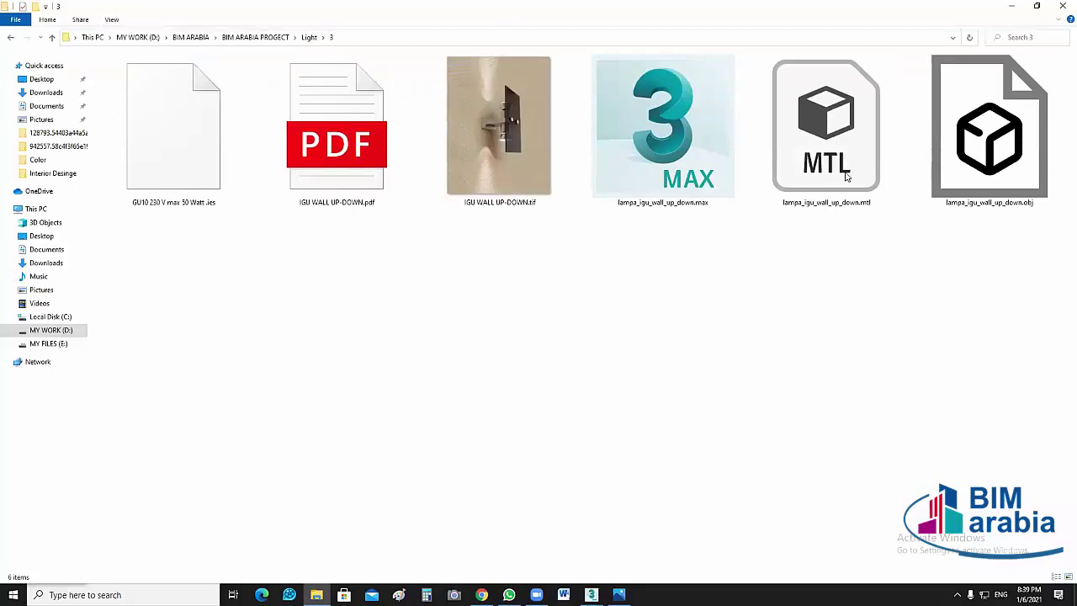
click(846, 177)
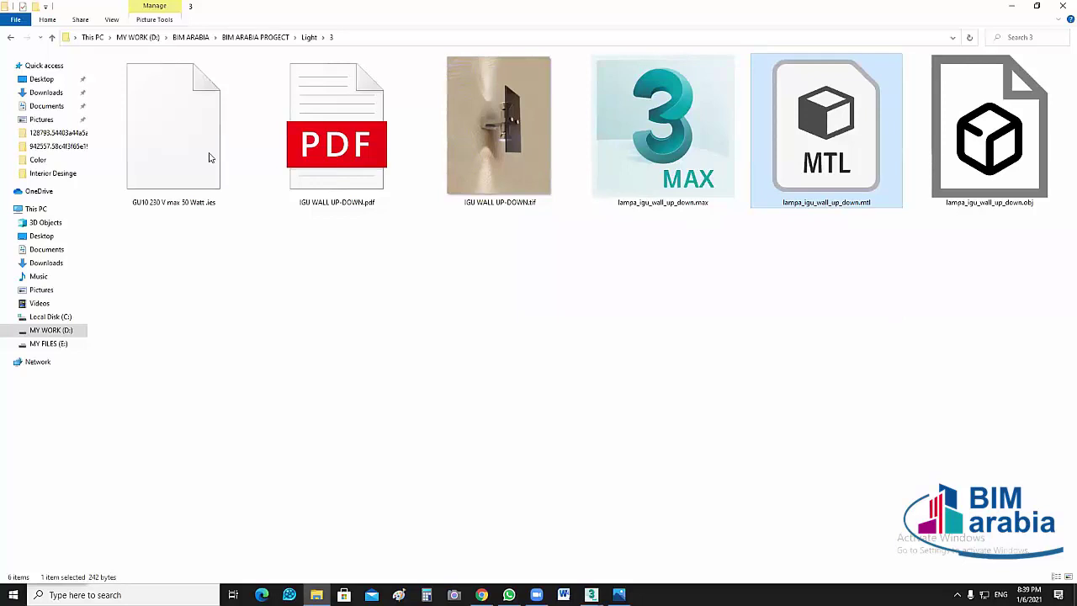
click(324, 290)
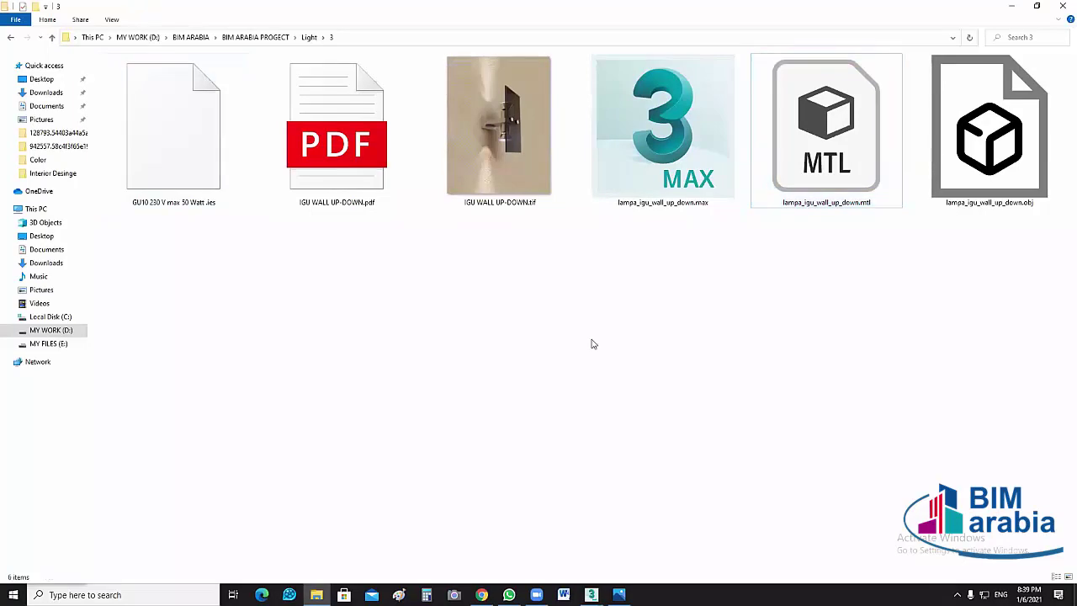
click(839, 165)
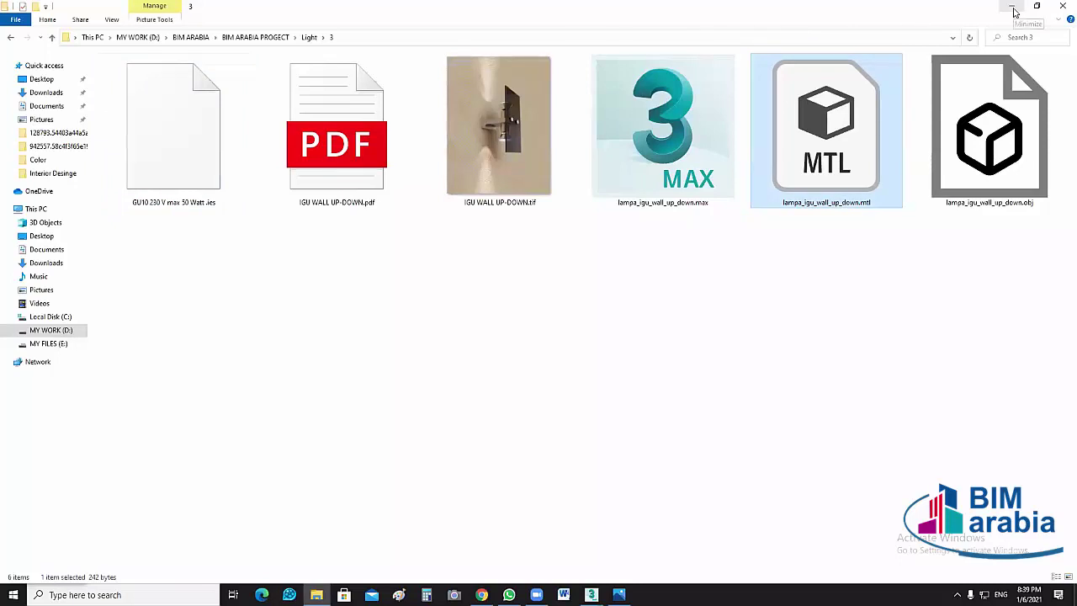
click(1014, 12)
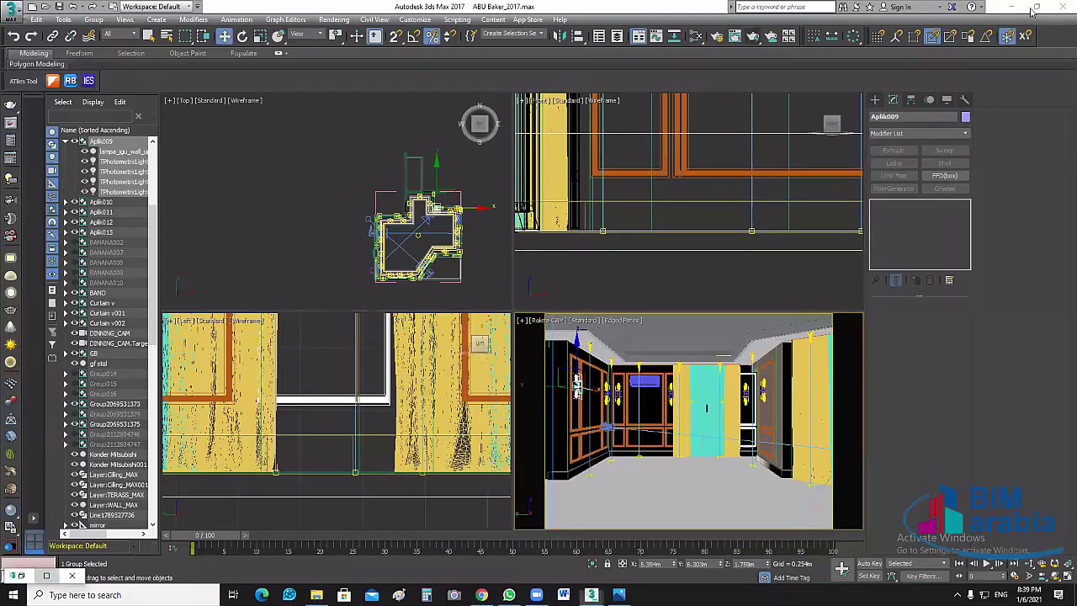
key(m)
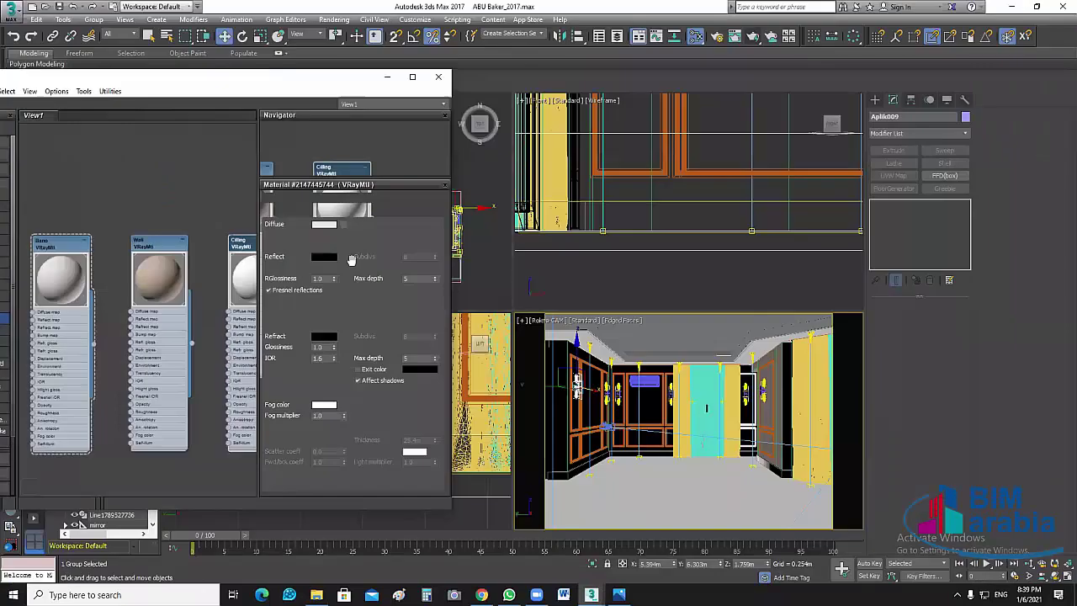
drag(469, 7, 362, 33)
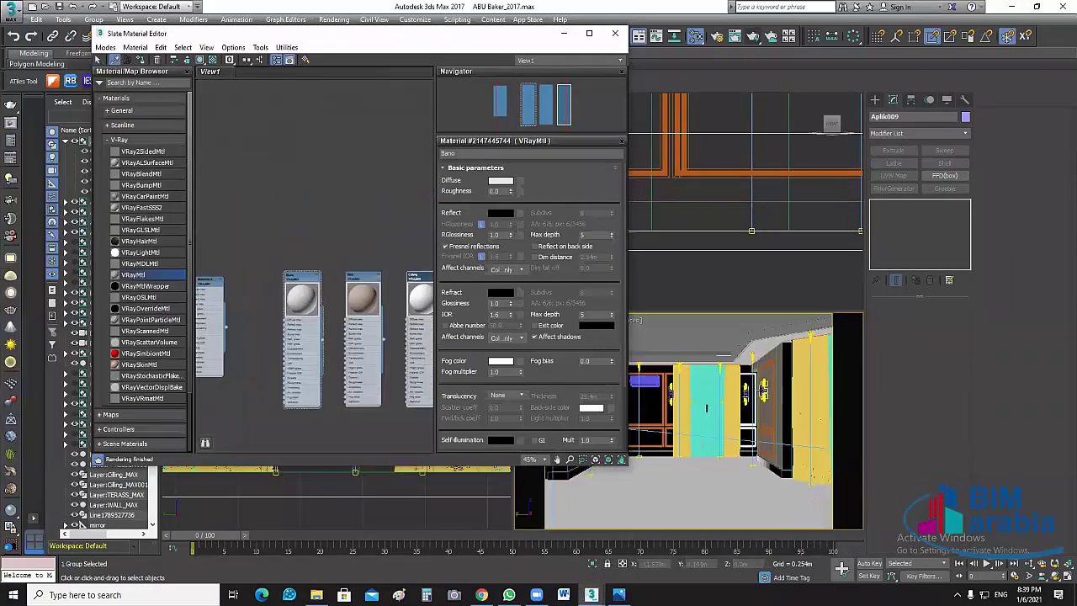
drag(299, 258, 317, 255)
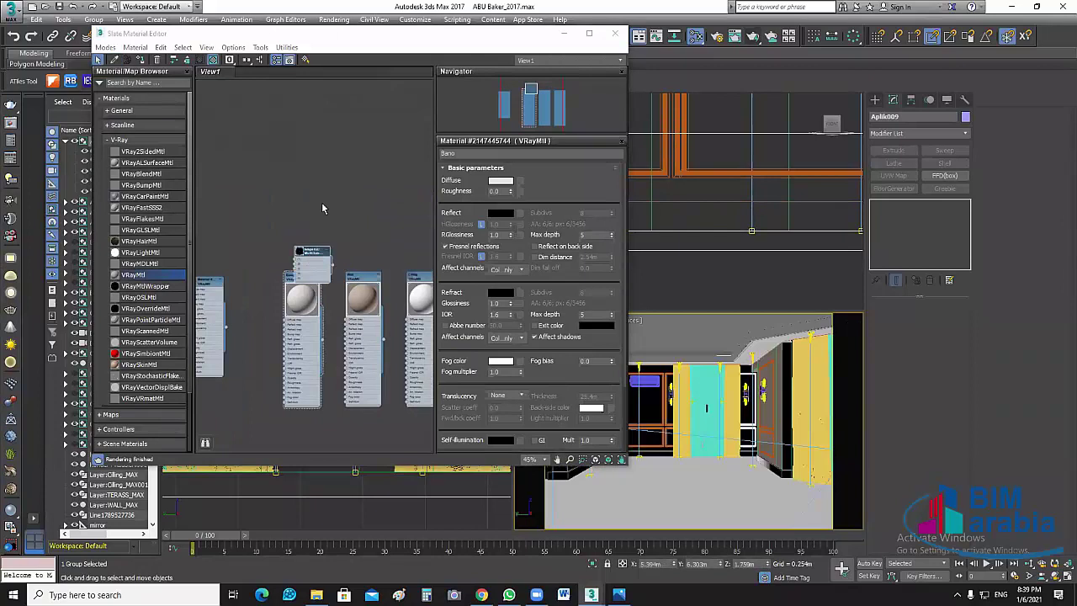
key(z)
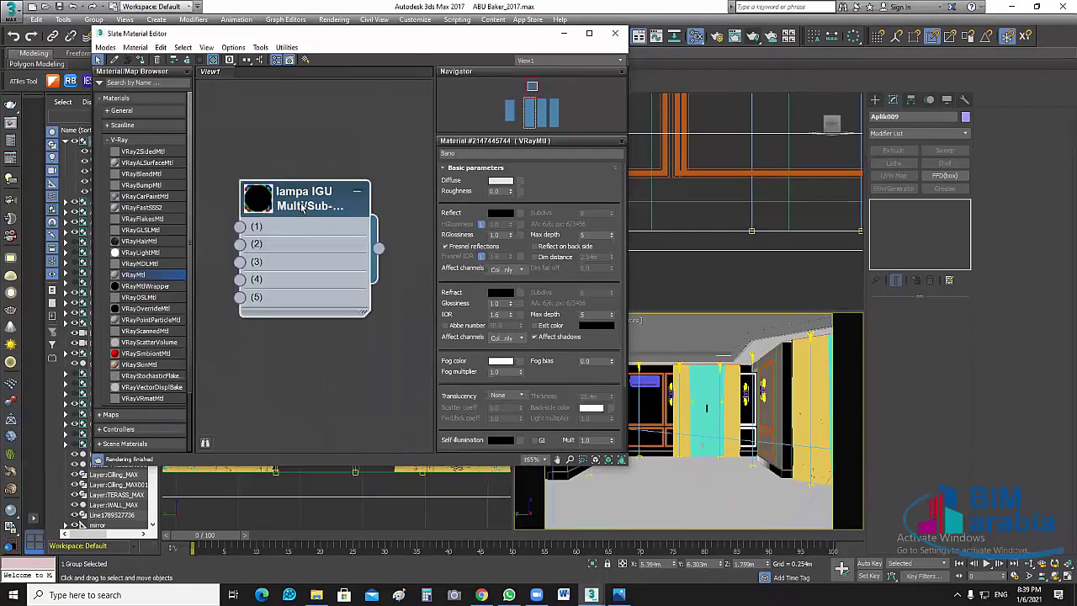
double_click(303, 209)
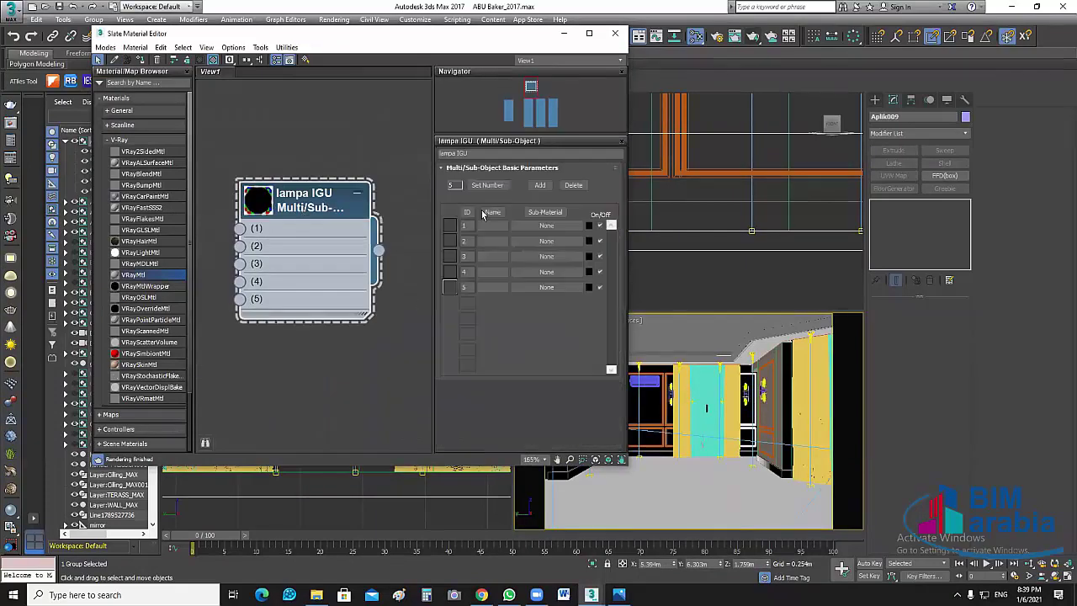
key(Delete)
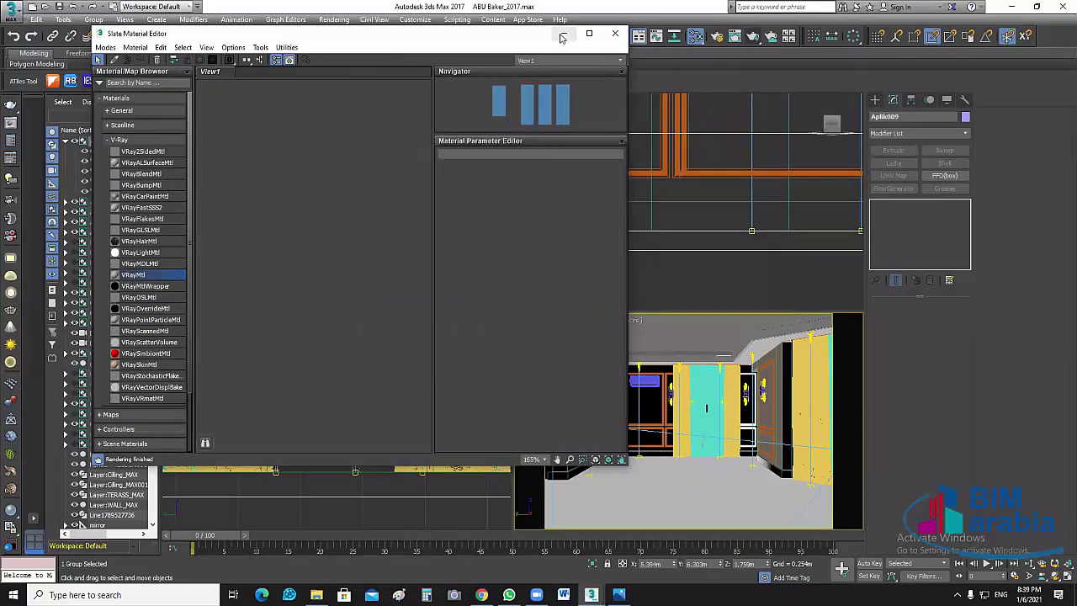
Close the material editor and bring back the V-Ray frame buffer with the finished room render
key(m)
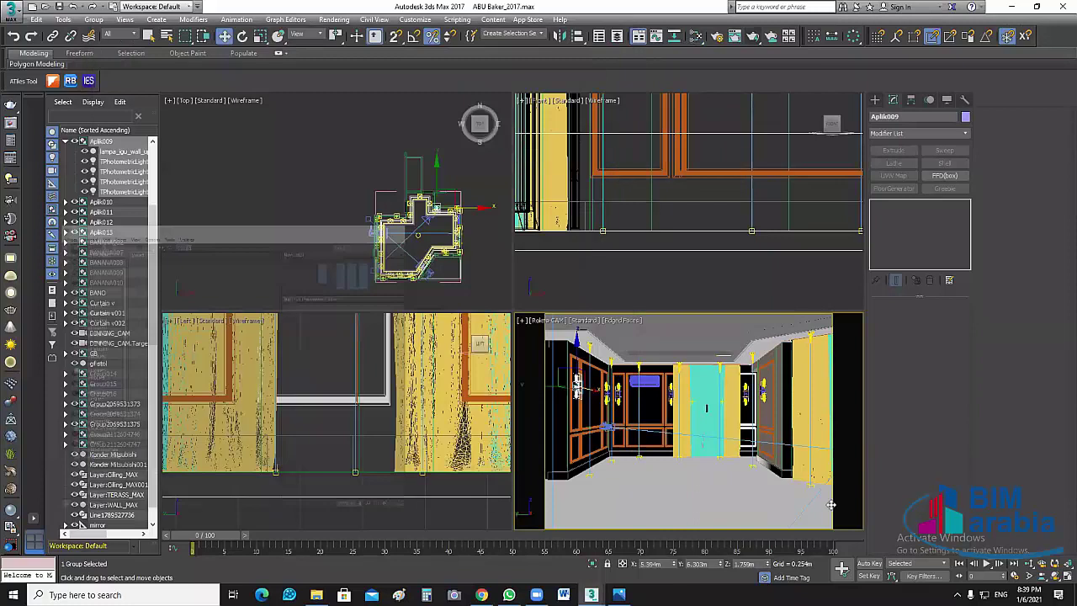
click(824, 505)
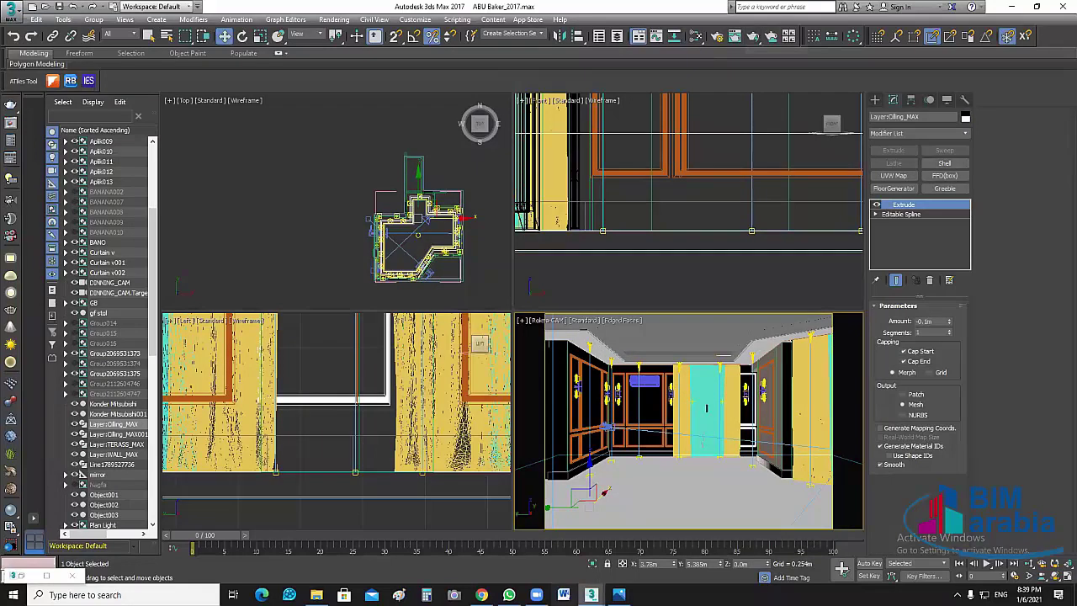
mouse_move(592, 595)
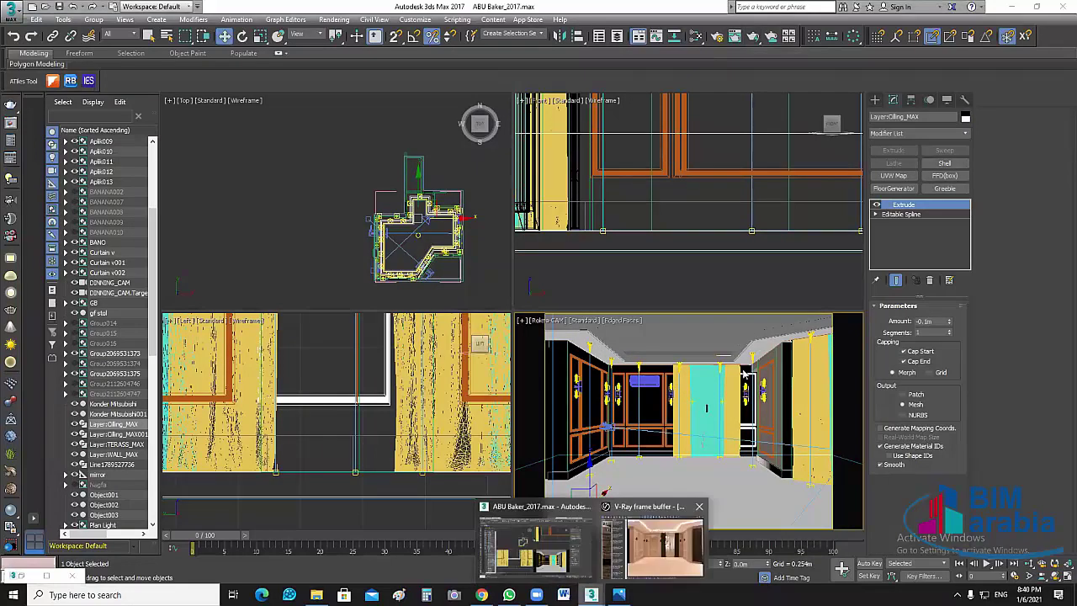
click(690, 555)
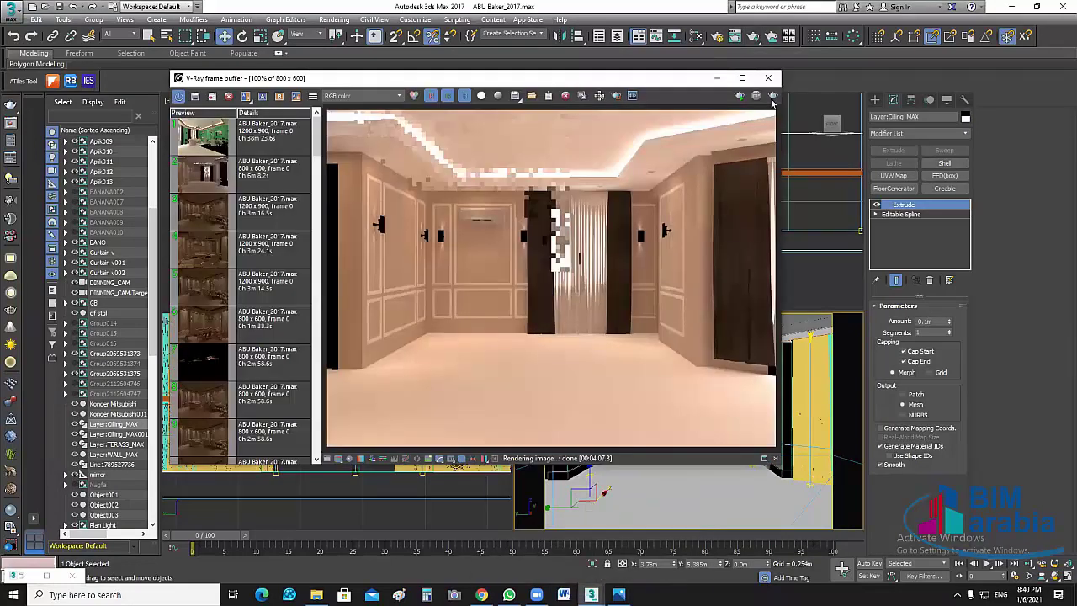
Launch a new V-Ray production render of the room camera view with Shift+Q
key(shift+q)
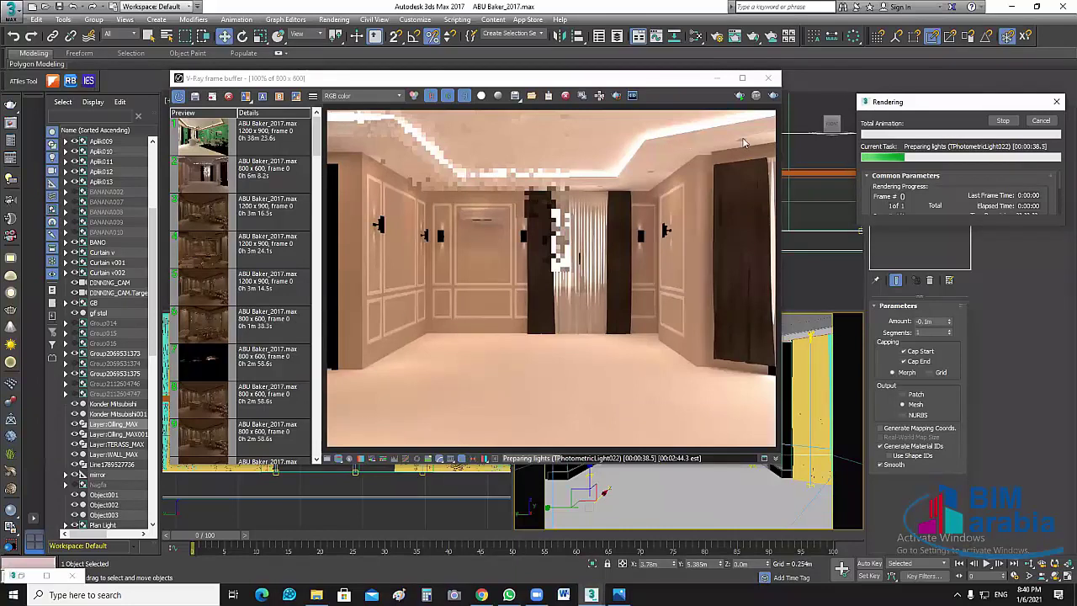
click(652, 175)
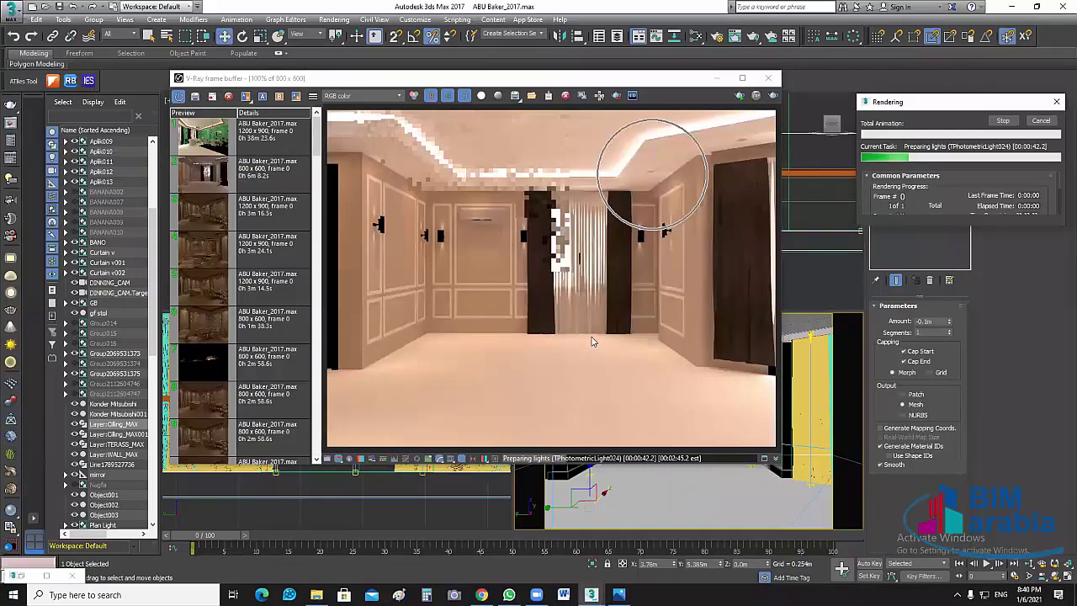
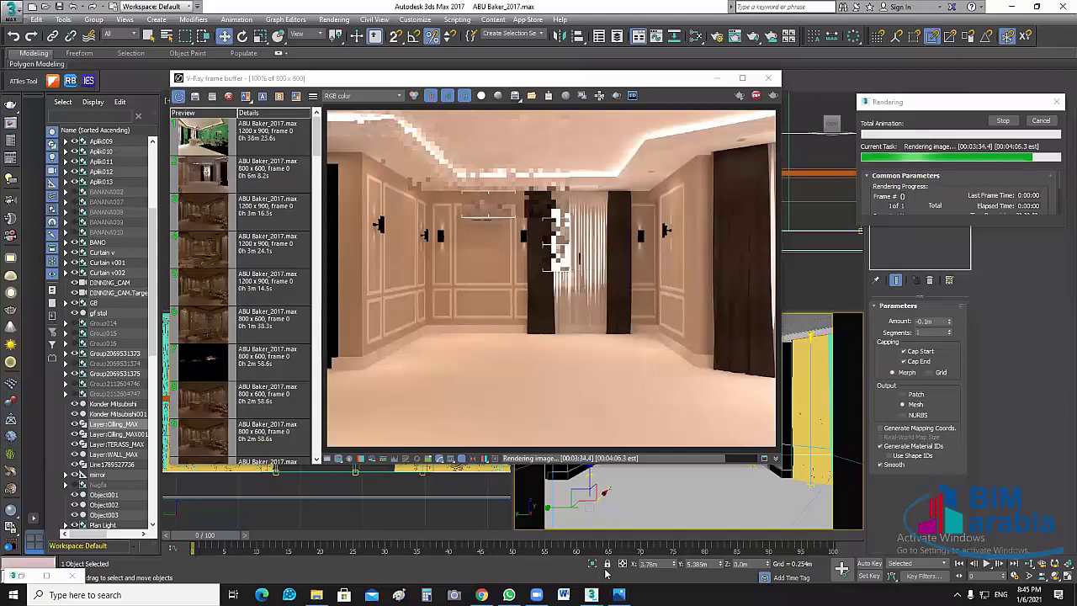
Switch to the Photos app to show the ornate ceiling cornice reference photo
click(618, 595)
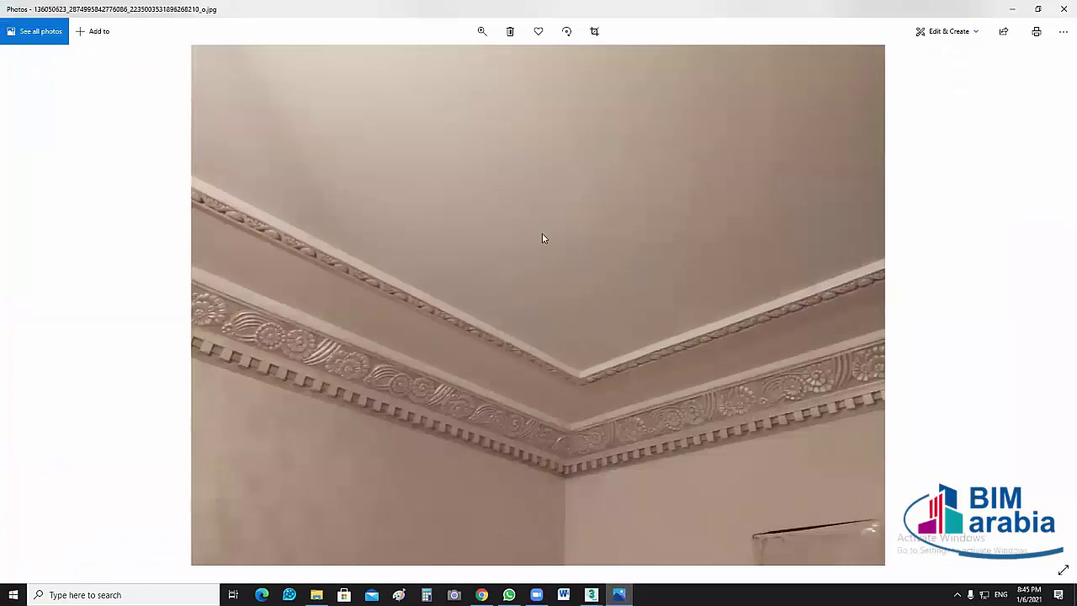
Advance to the wider cornice photo and zoom into its carved floral molding corner
key(Right)
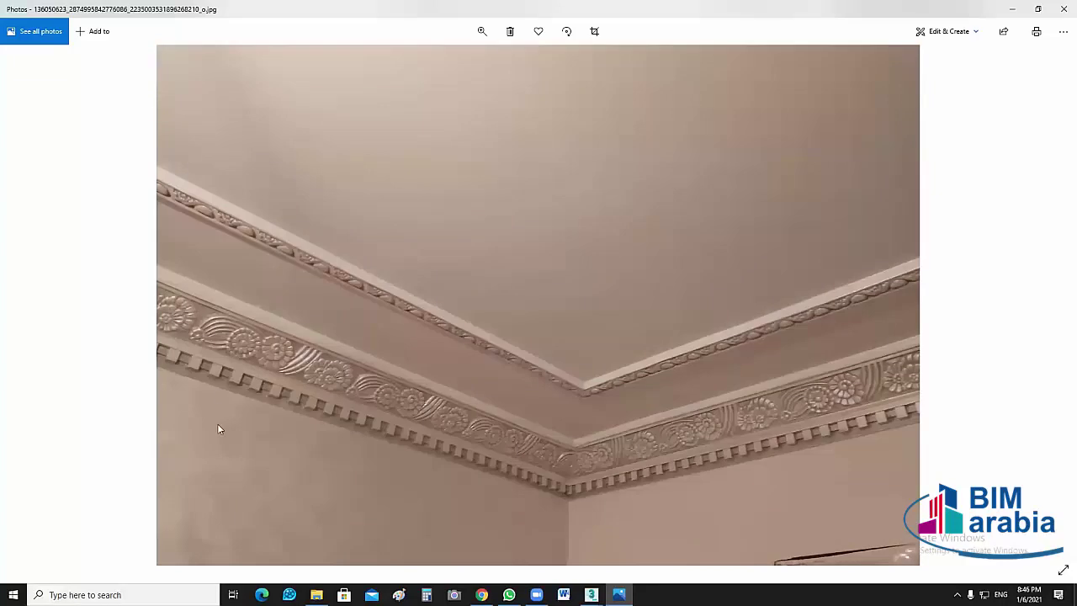
ctrl+scroll(317, 366, up, 2)
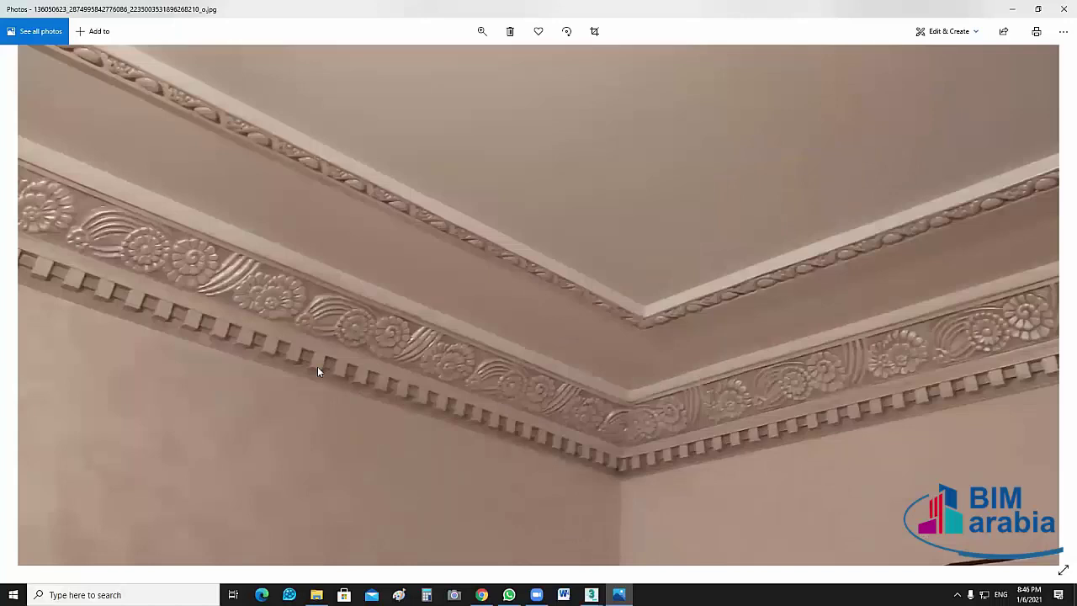
ctrl+scroll(328, 380, up, 2)
scroll(329, 379, down, 2)
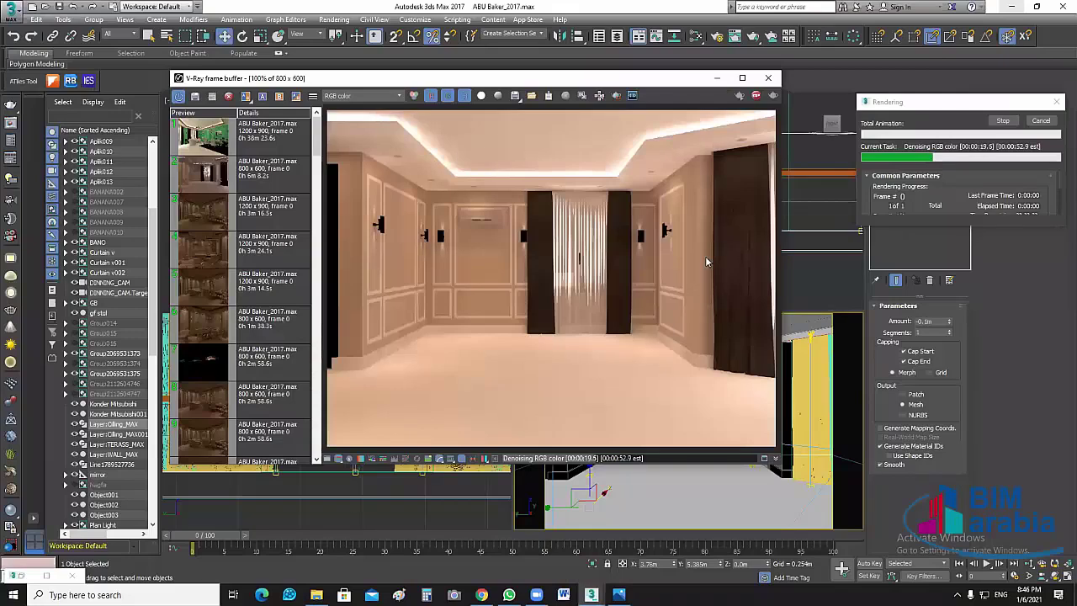
Bring the V-Ray frame buffer back and let the room render finish denoising
click(742, 78)
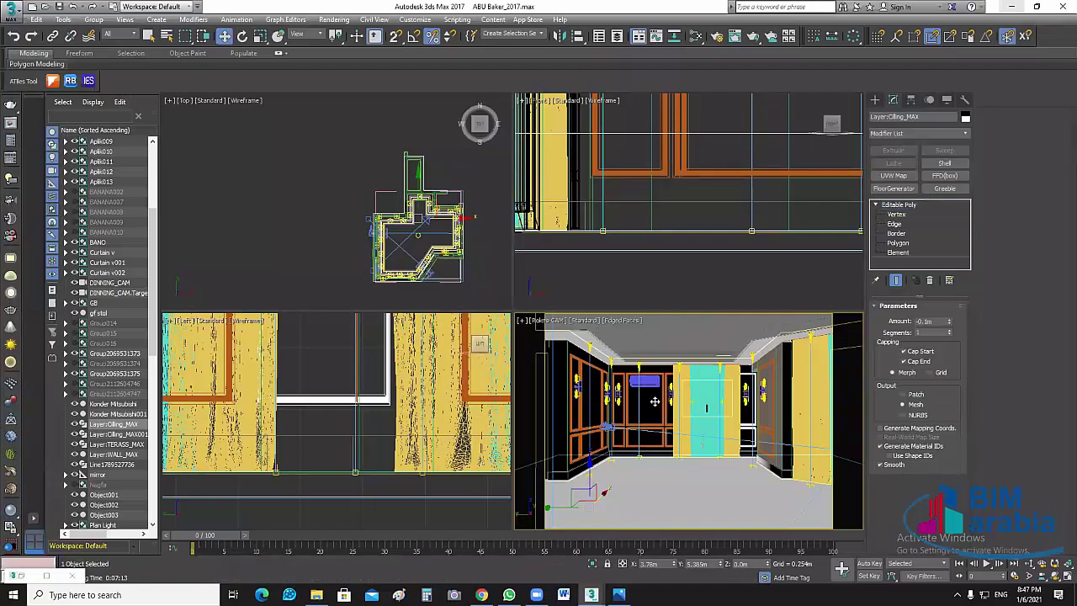
Assign the Bano VRayMtl to the selected Layer:WALL_MAX object from the Slate editor
click(655, 401)
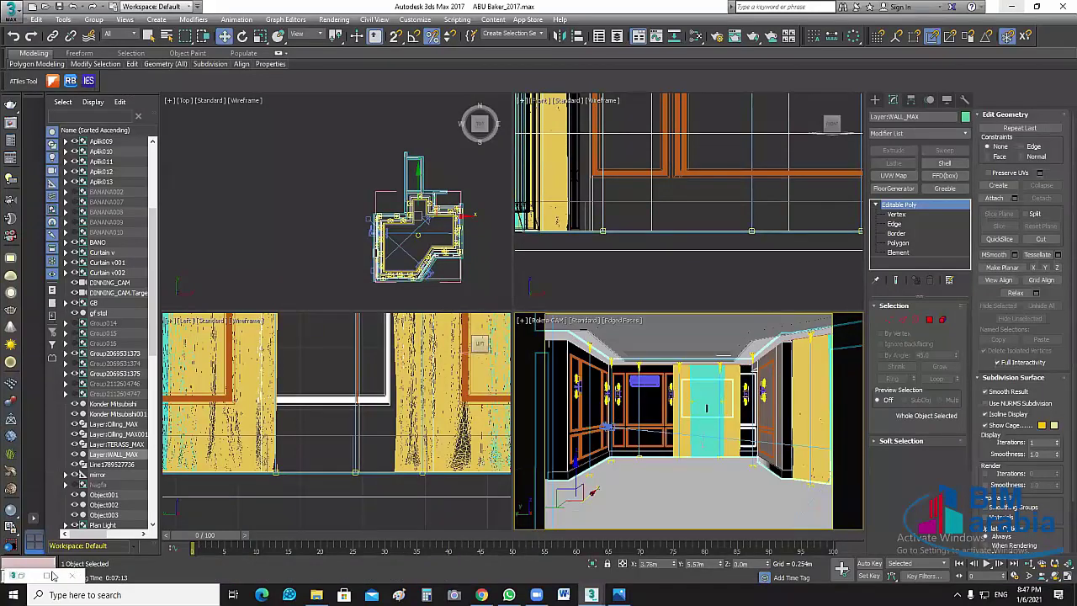
click(50, 575)
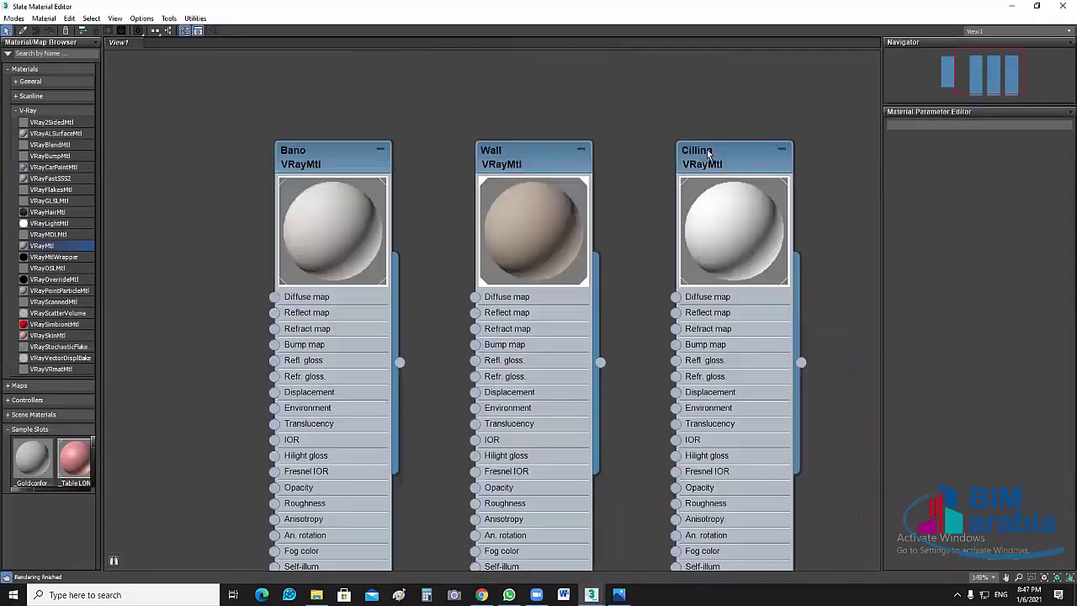
click(706, 164)
right_click(328, 161)
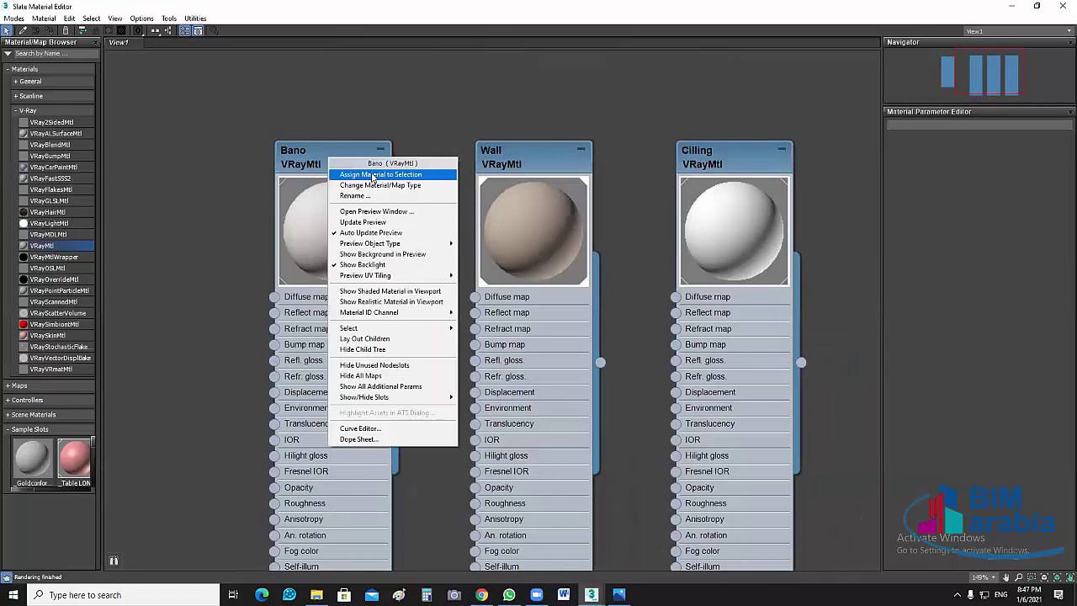
click(373, 175)
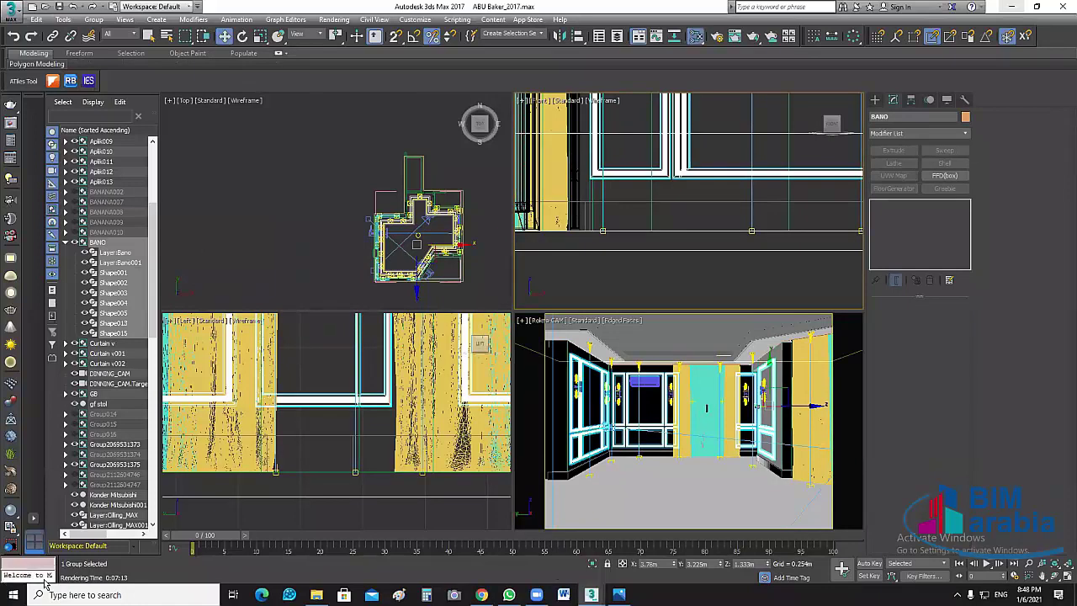
Select the WAZRA group and check its materials in the Slate Material Editor
key(m)
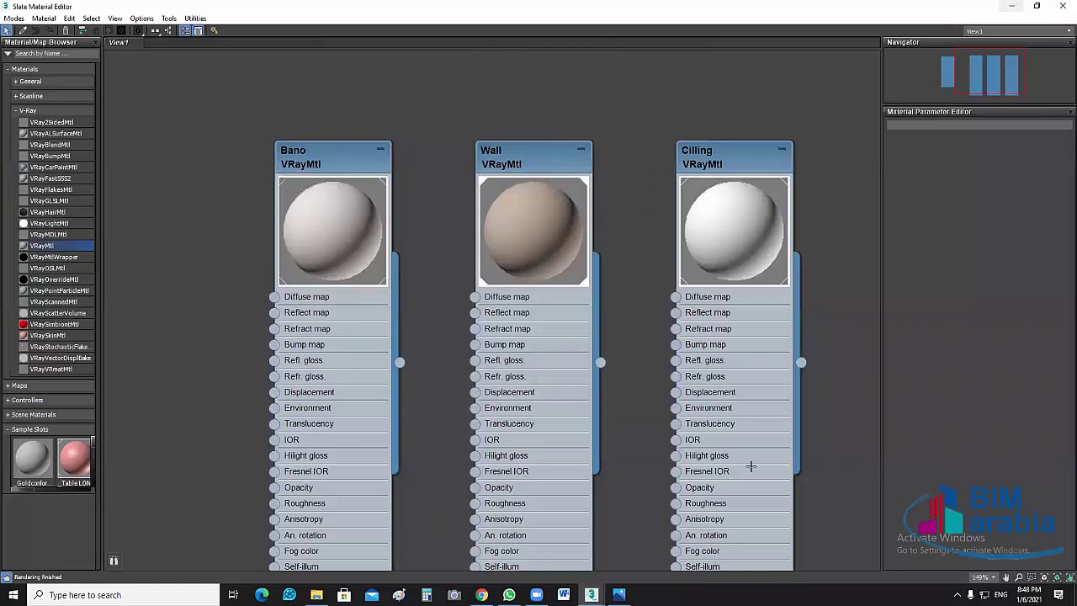
key(m)
click(782, 473)
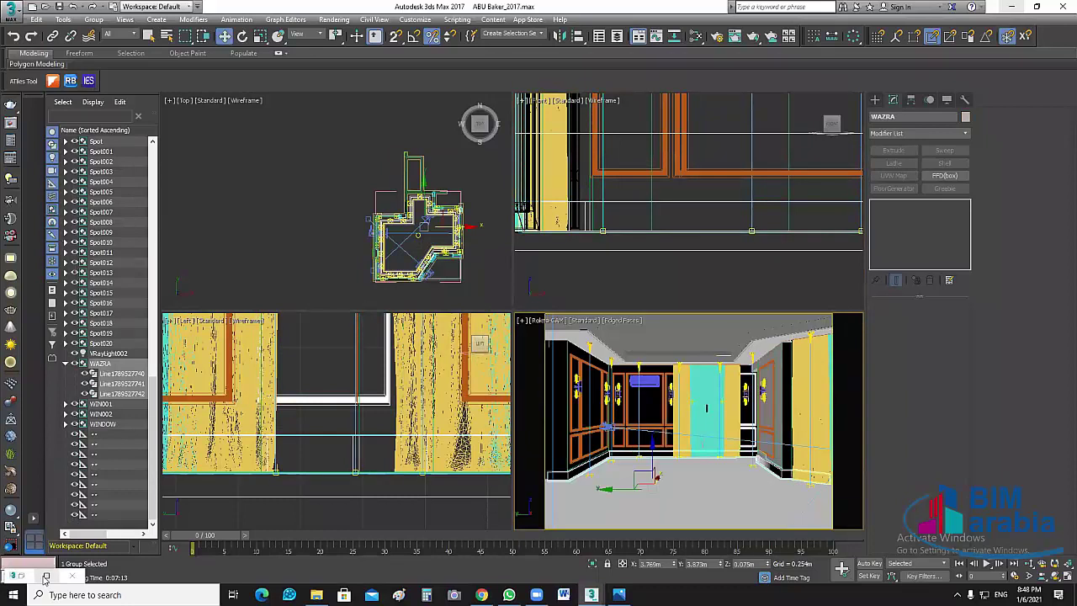
key(m)
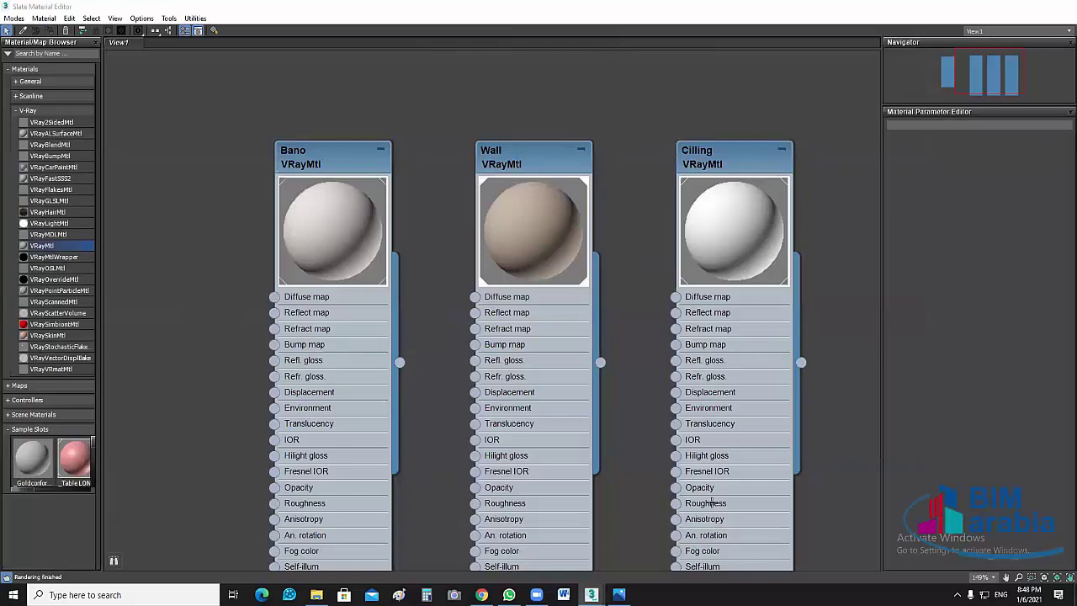
key(m)
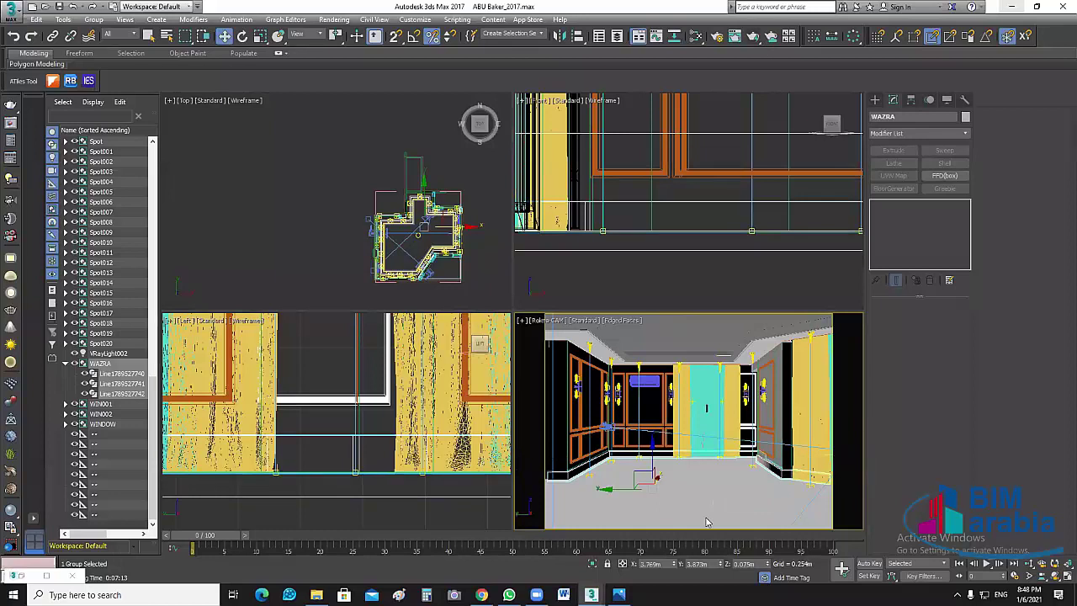
mouse_move(591, 595)
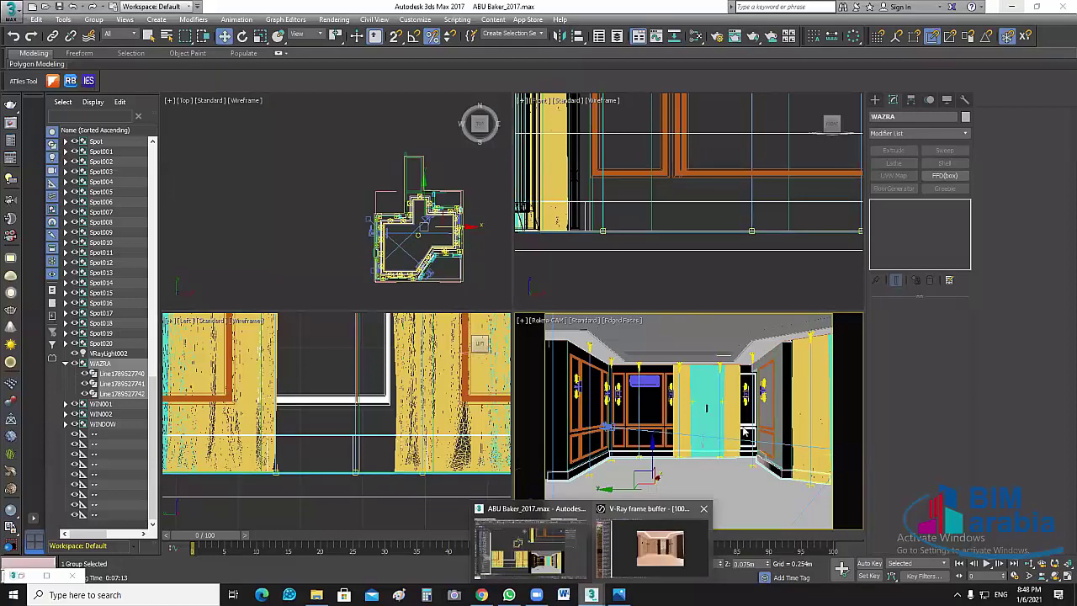
key(alt+Tab)
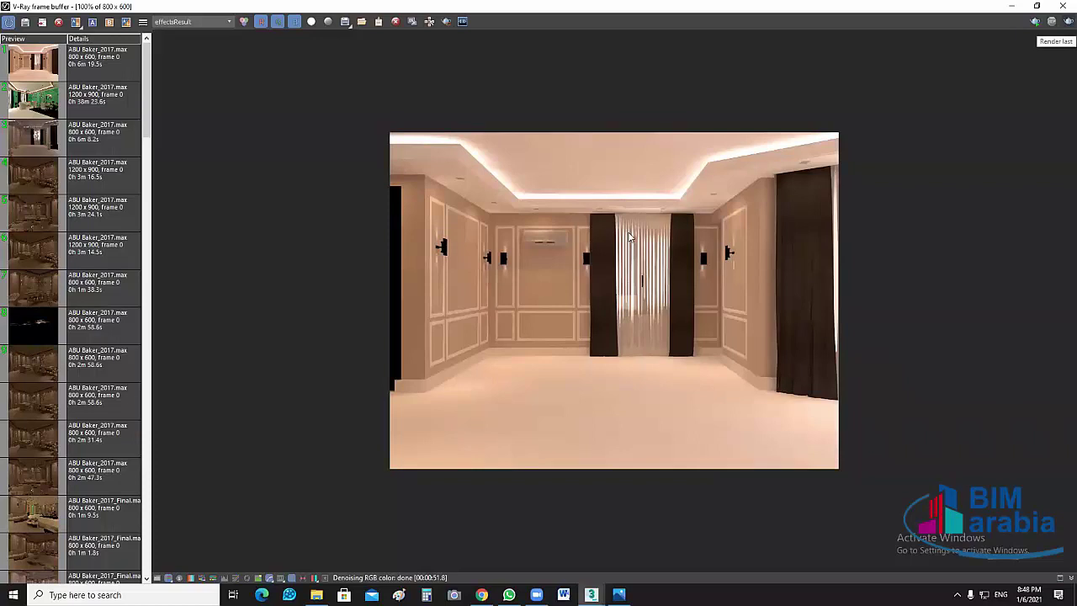
scroll(630, 289, up, 2)
scroll(631, 293, down, 2)
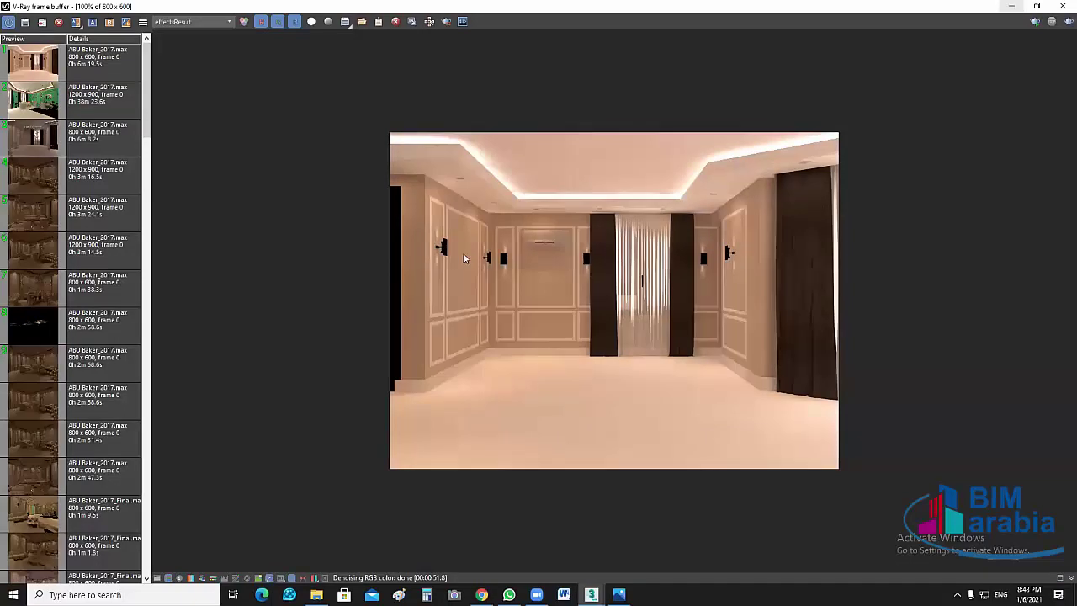
key(alt+Tab)
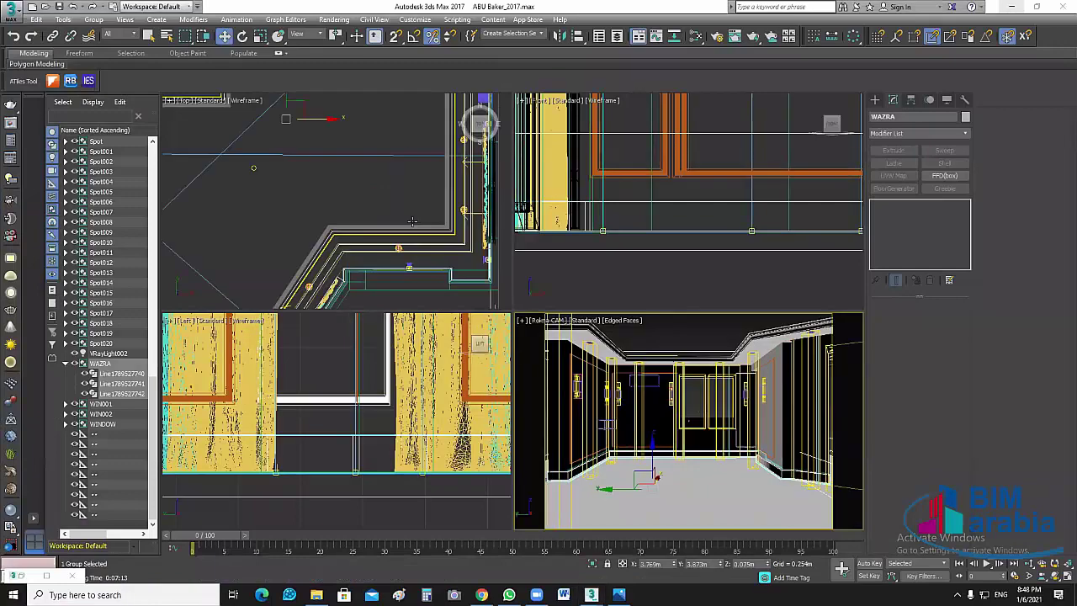
Select the cornice strip light VRayLight002 and set its multiplier to 150
click(432, 246)
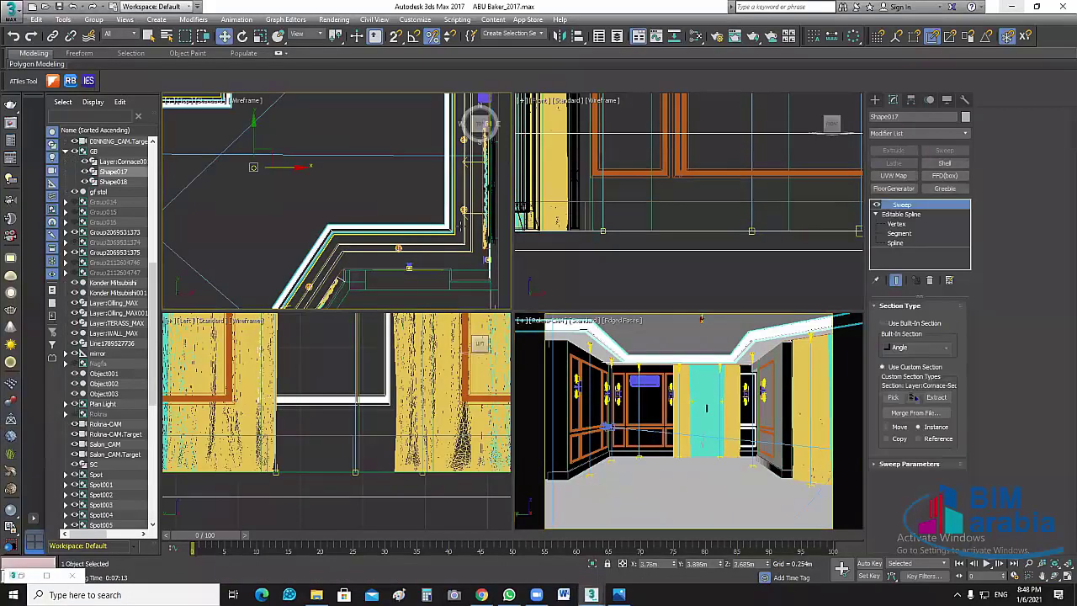
scroll(474, 220, up, 2)
click(471, 232)
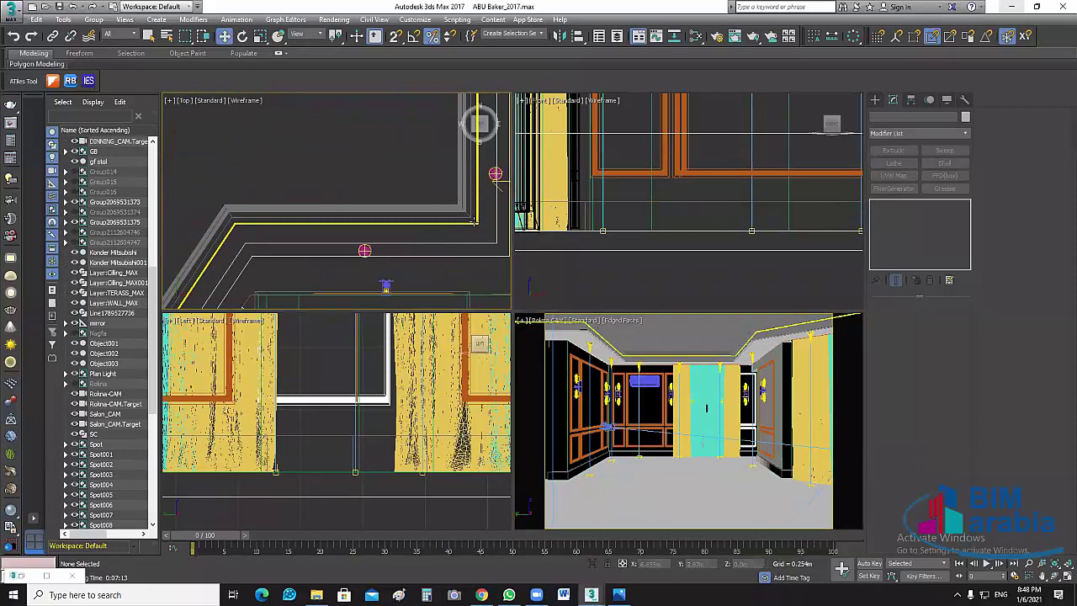
click(474, 221)
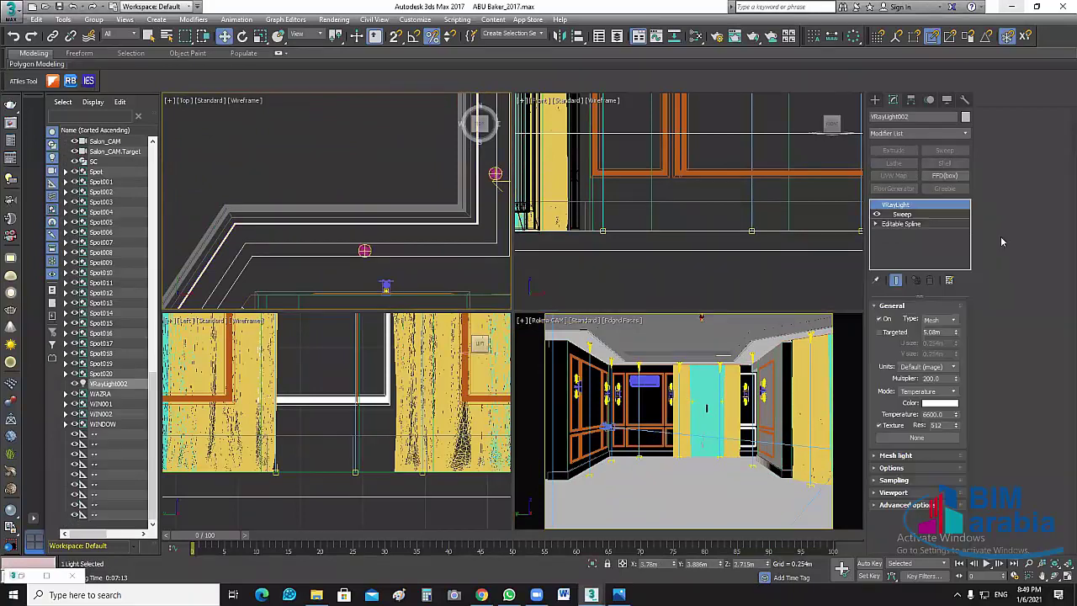
double_click(943, 378)
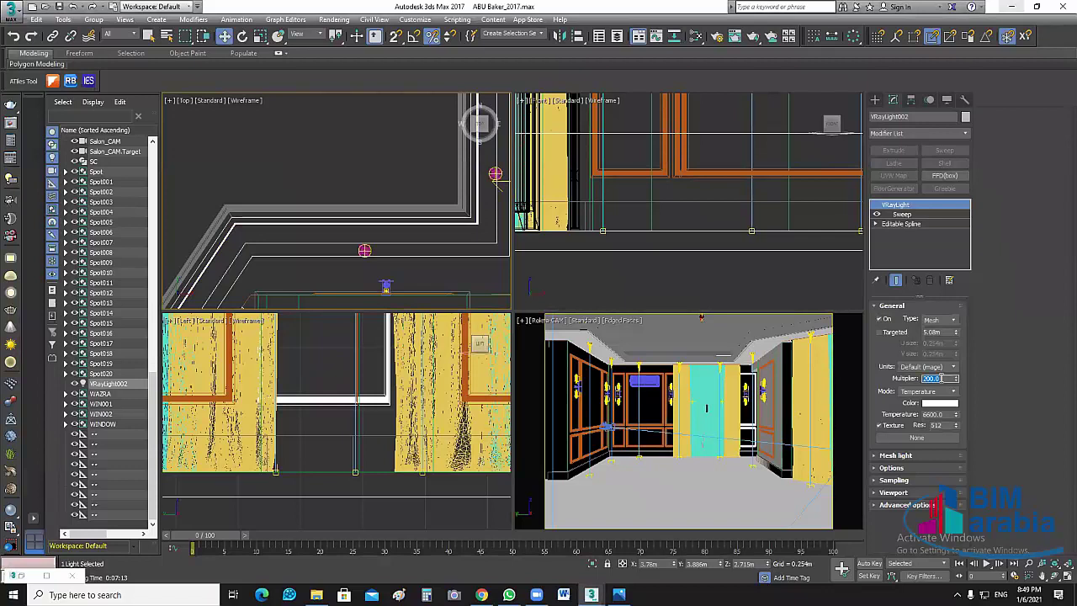
text(150)
key(Return)
Change VRayLight002's colour temperature from 6500 to a warmer 5600
double_click(944, 415)
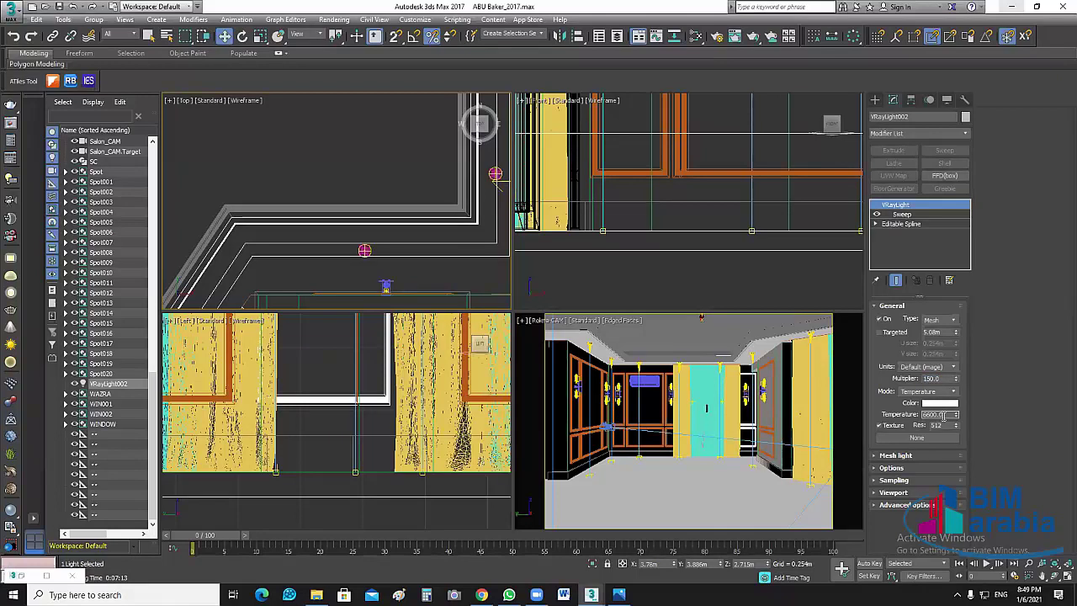
text(6)
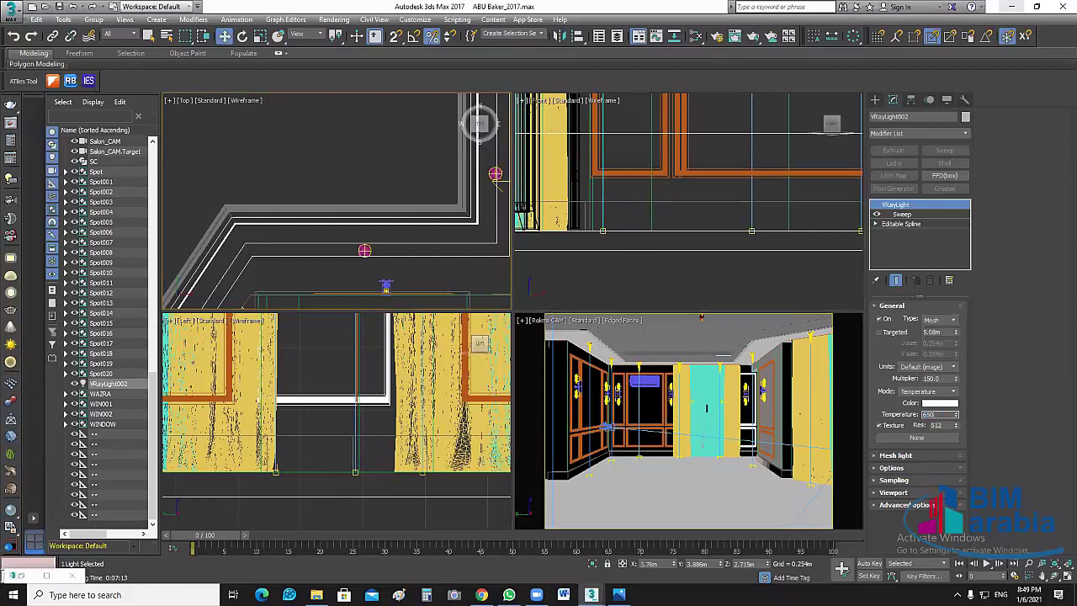
text(4000)
key(Return)
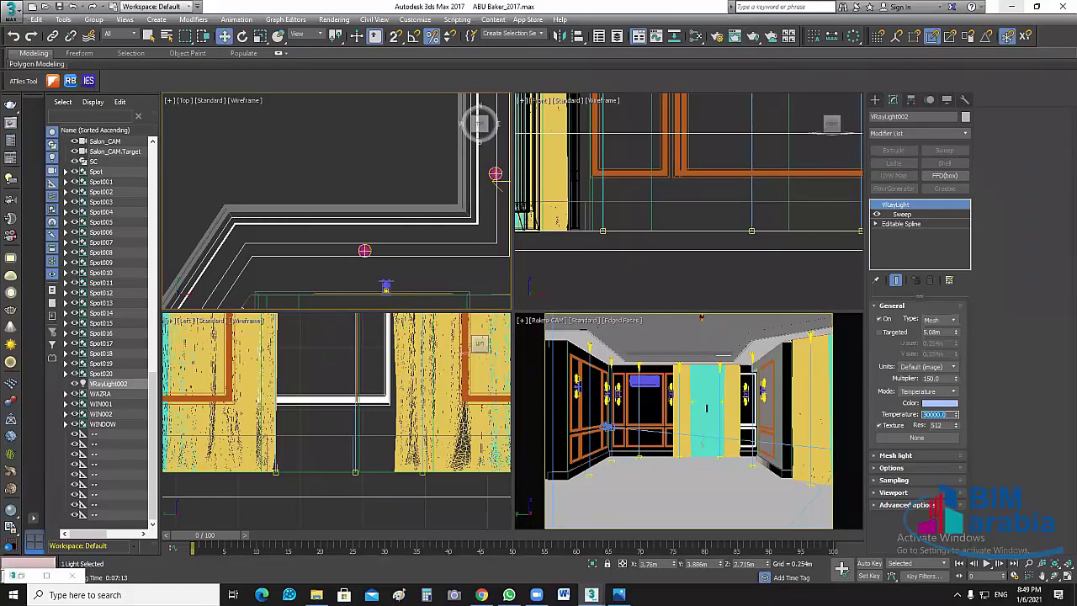
text(5600)
key(Return)
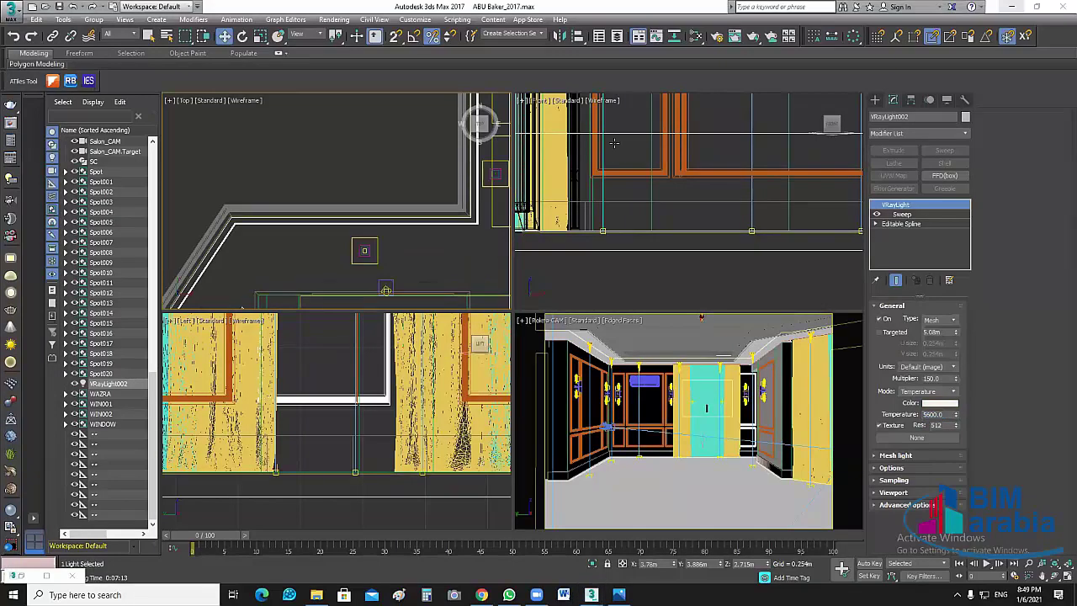
click(753, 354)
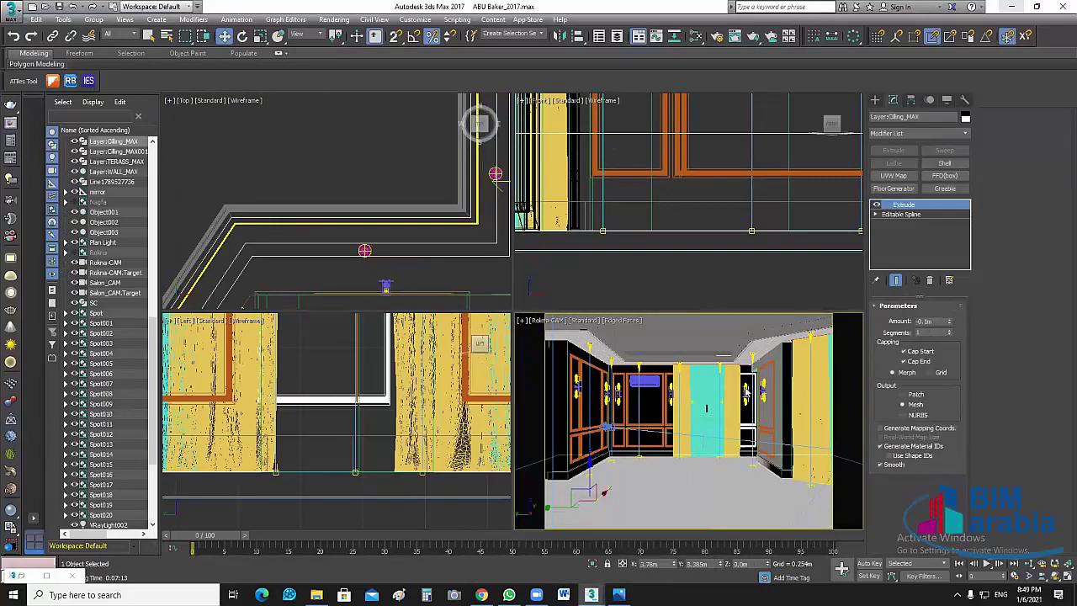
Re-render the room's camera view in V-Ray to see the warmer cornice lighting
click(1060, 31)
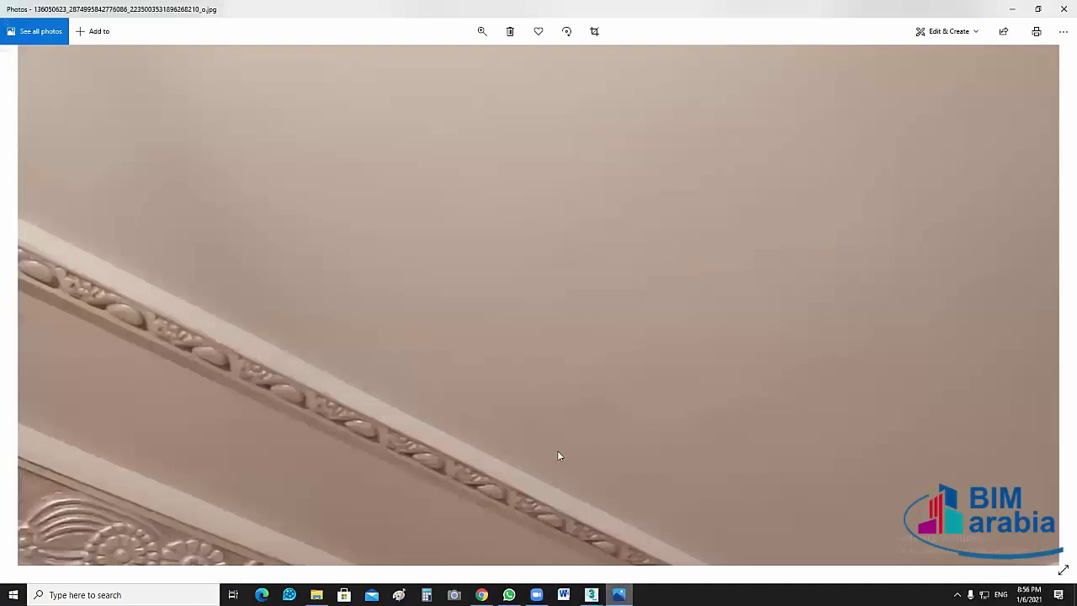
Compare the building facade photo with the ceiling molding photo, then return to the render
key(Right)
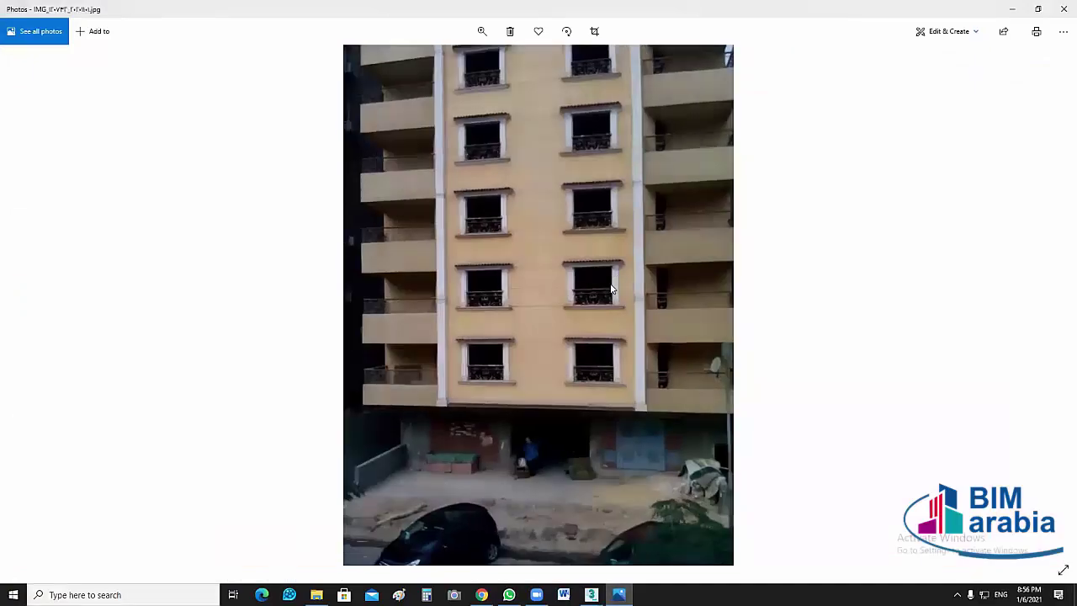
key(Left)
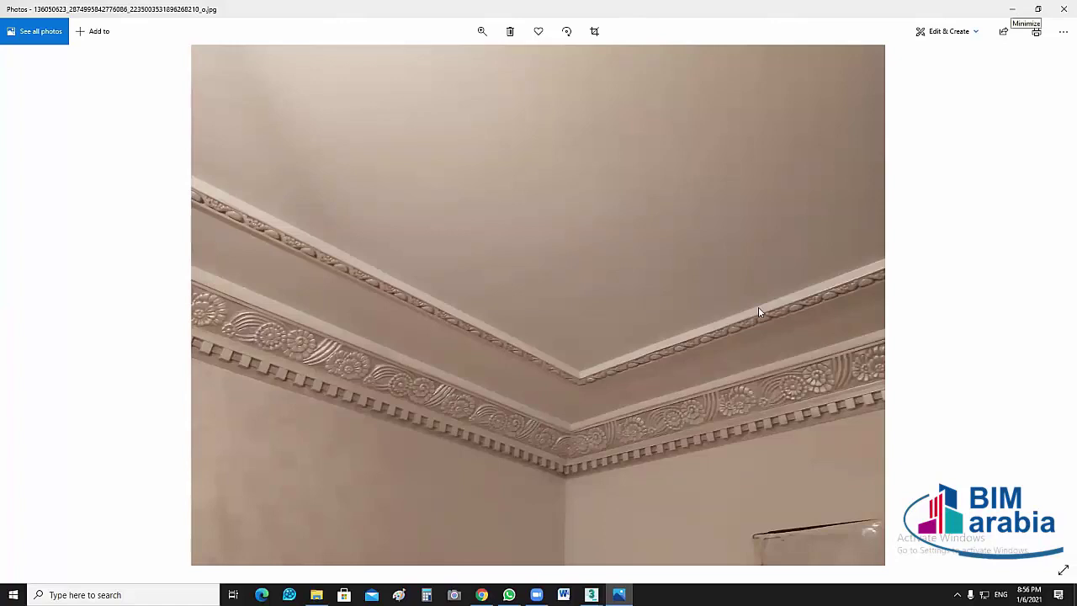
key(alt+Tab)
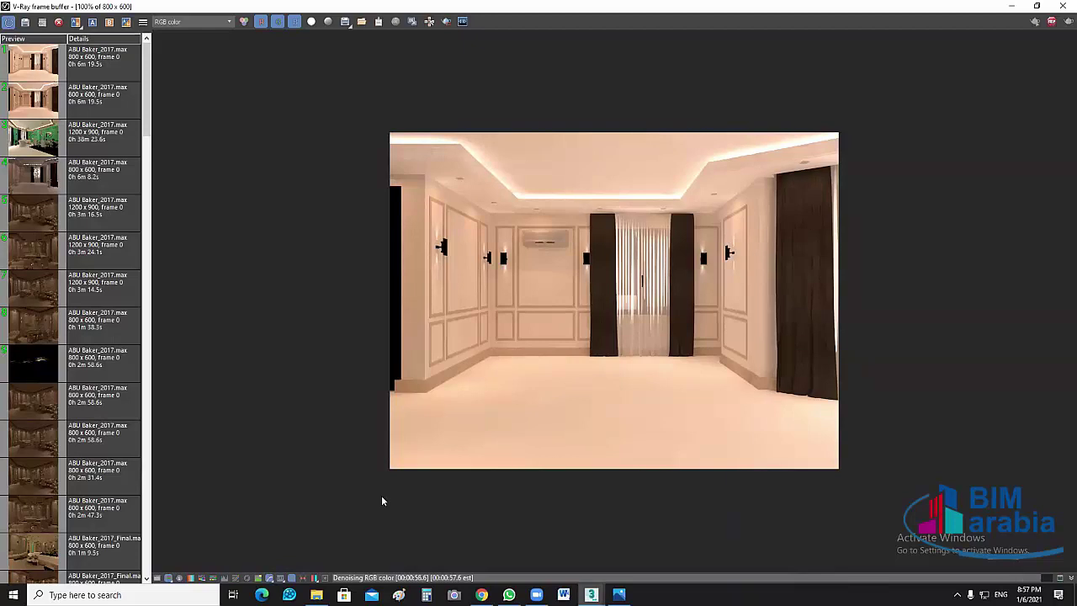
A/B compare the new render against the earlier 800x600 history image, then load the second one
click(84, 109)
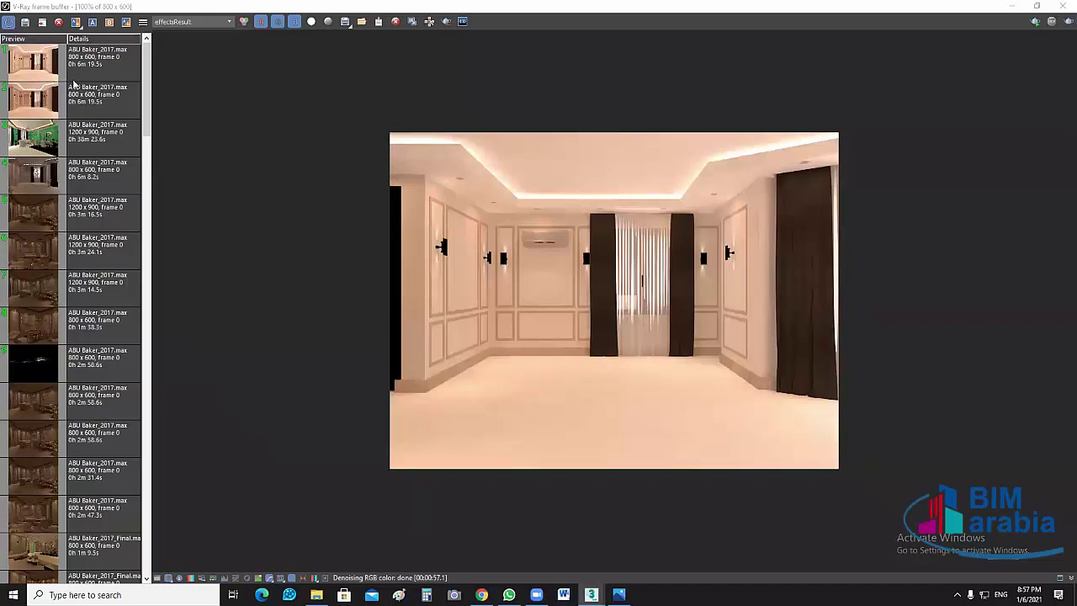
click(115, 24)
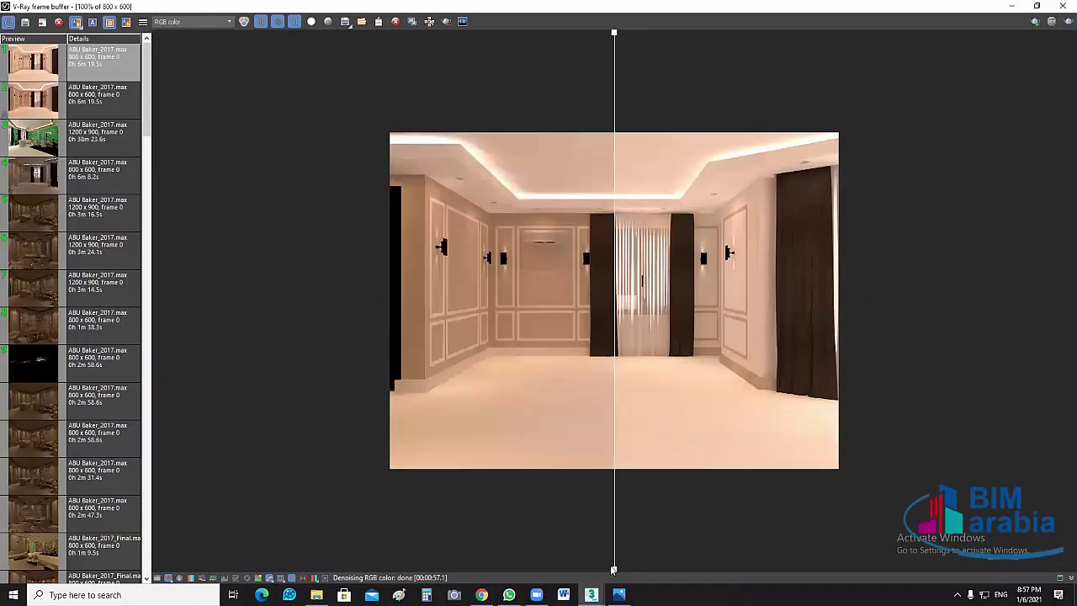
drag(661, 557, 719, 557)
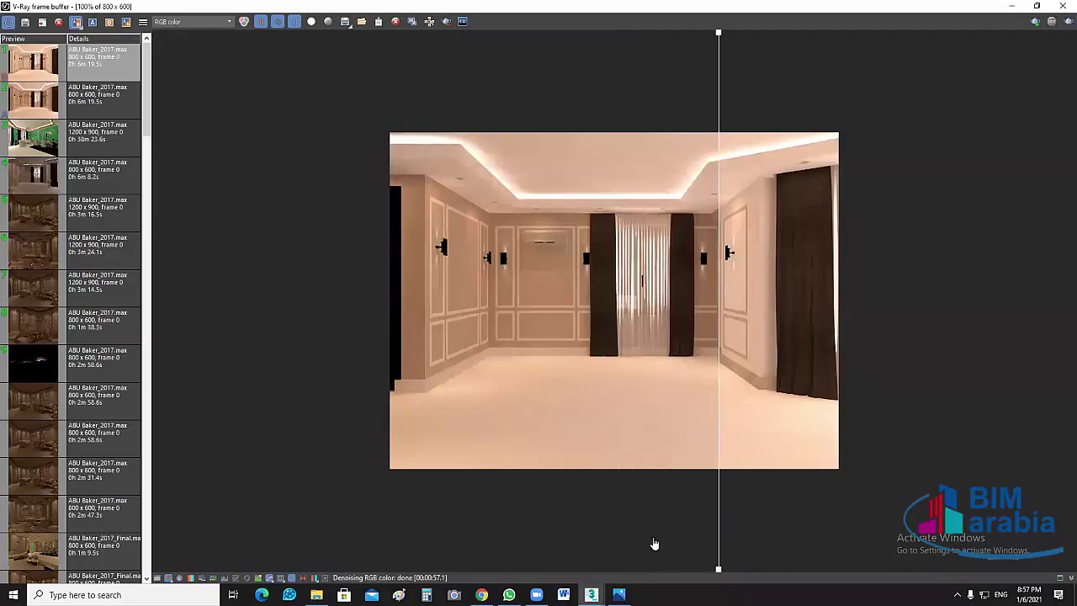
click(593, 545)
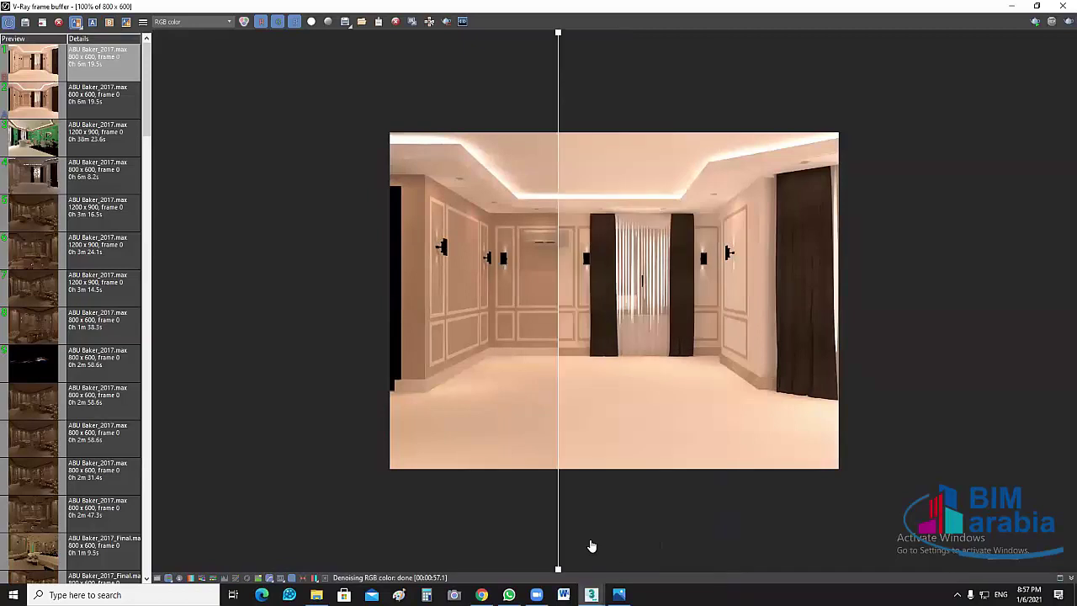
click(591, 545)
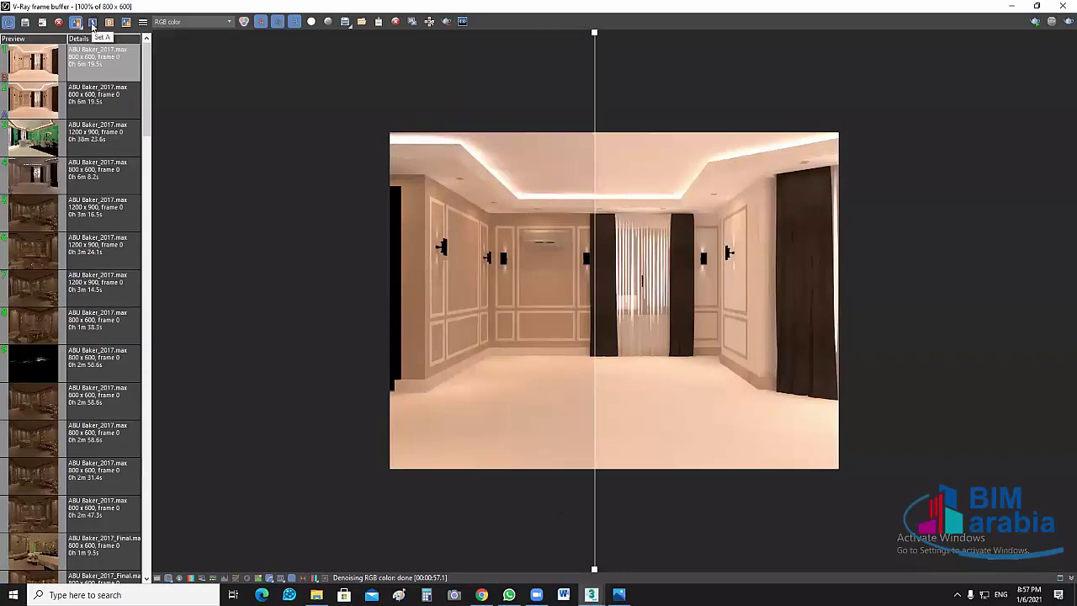
double_click(105, 98)
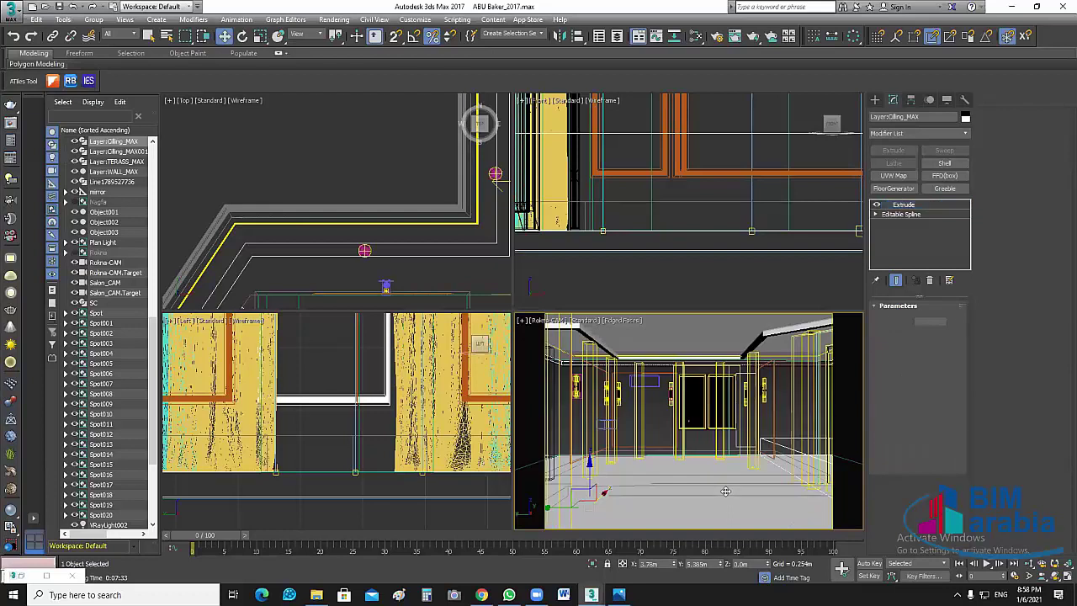
Isolate the Layer:Cilling_MAX ceiling shape, frame its outline in the Top view, and deselect it
click(592, 564)
click(593, 564)
click(593, 563)
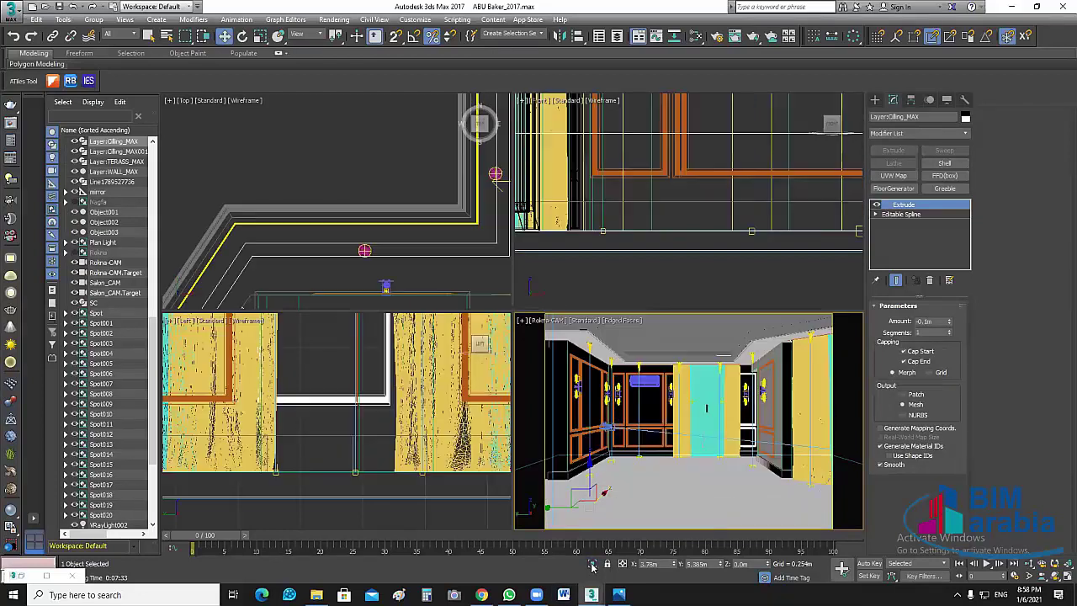
click(593, 563)
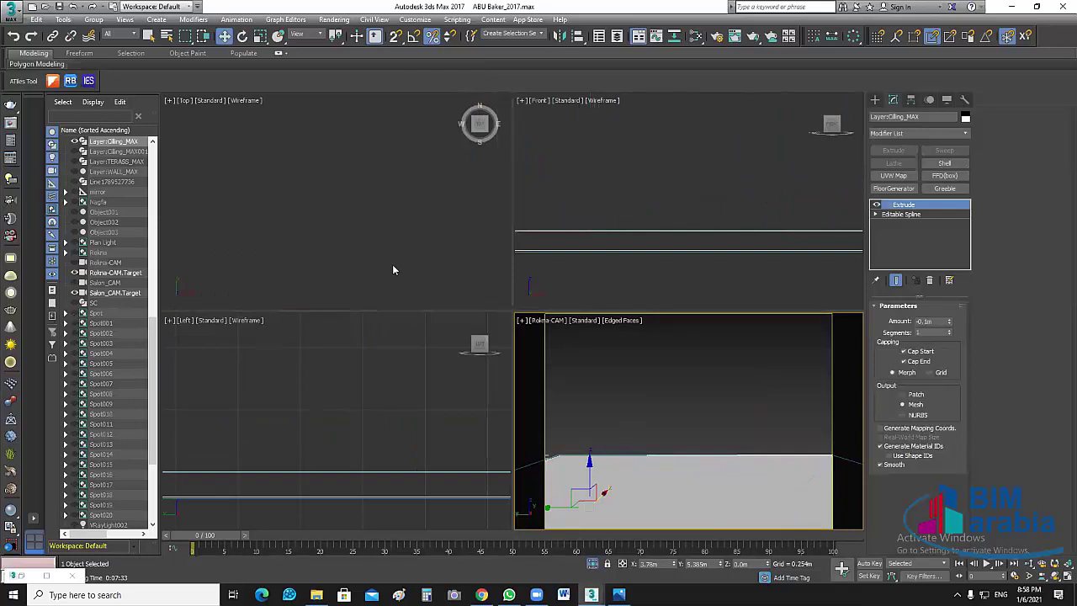
middle_click(392, 264)
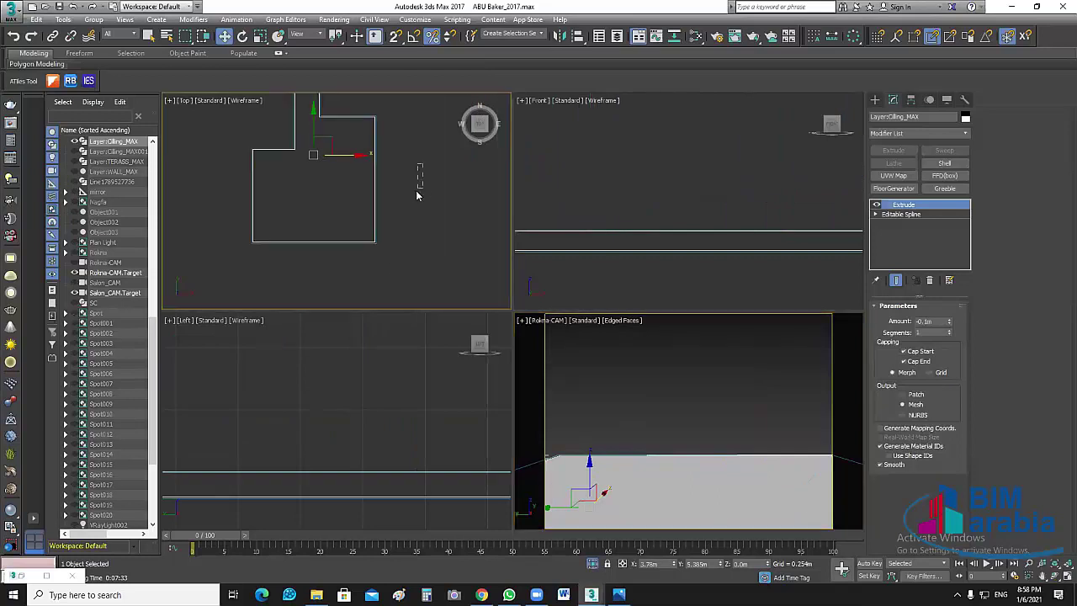
click(416, 195)
middle_drag(348, 226, 378, 249)
click(411, 264)
click(447, 258)
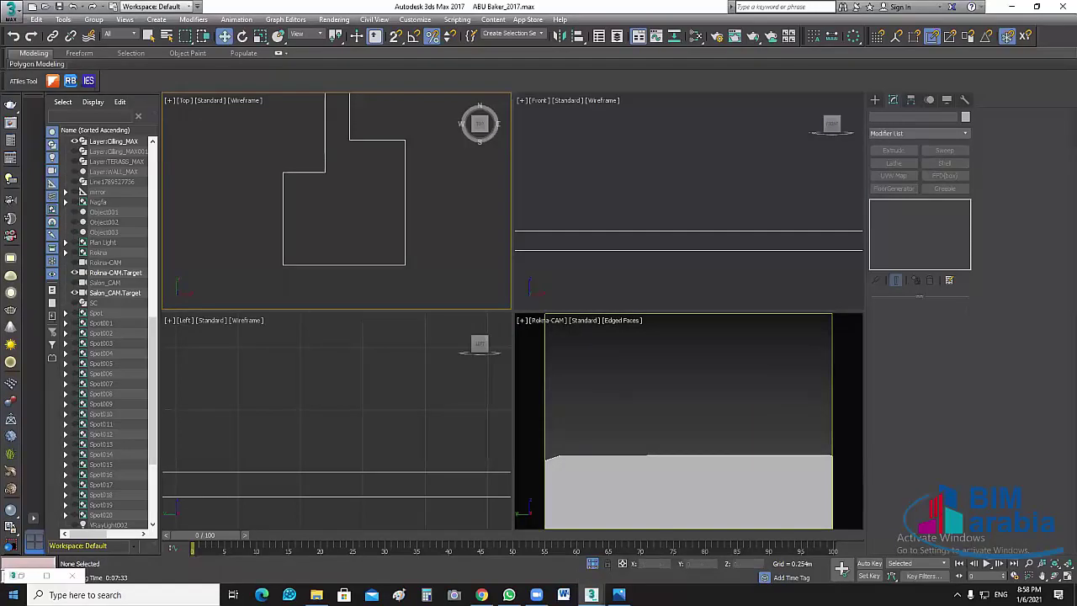
Add a new VRayMtl node beside Bano in Slate, name it Floor, and minimize the editor
key(m)
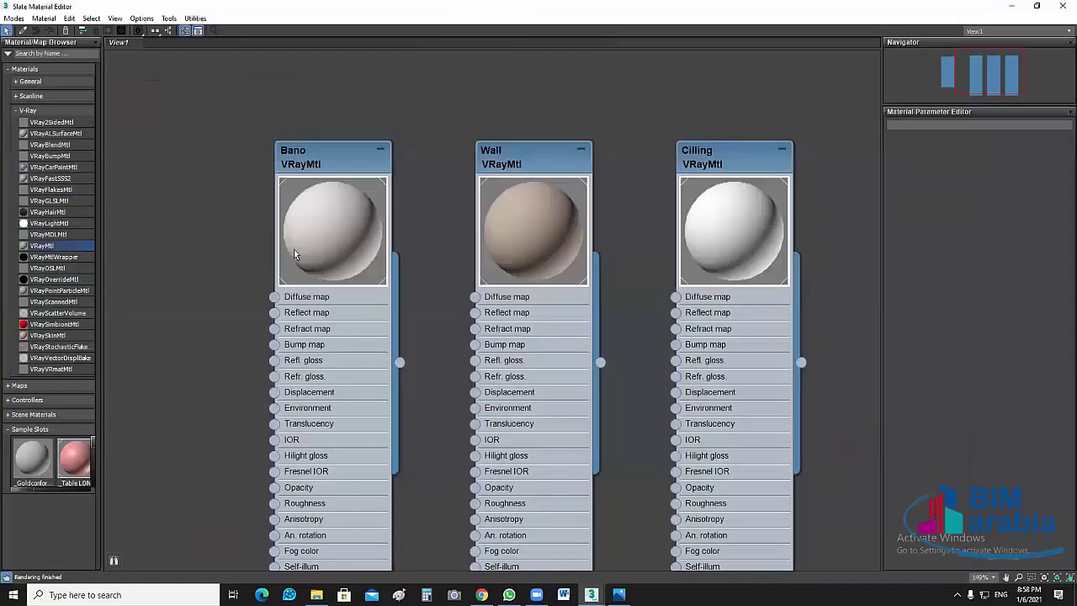
middle_drag(451, 334, 544, 338)
click(570, 197)
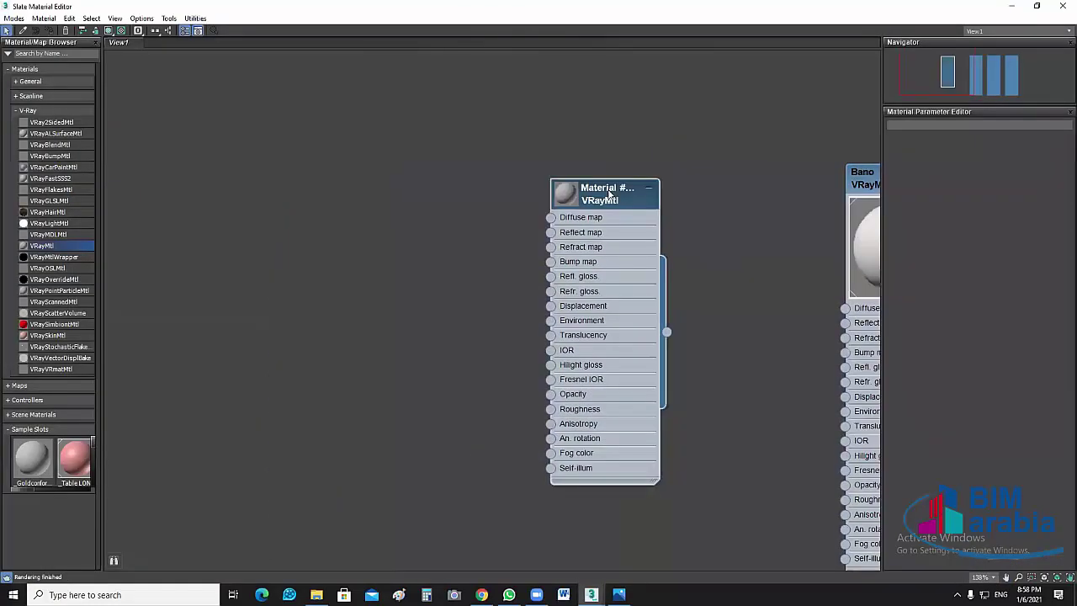
double_click(570, 197)
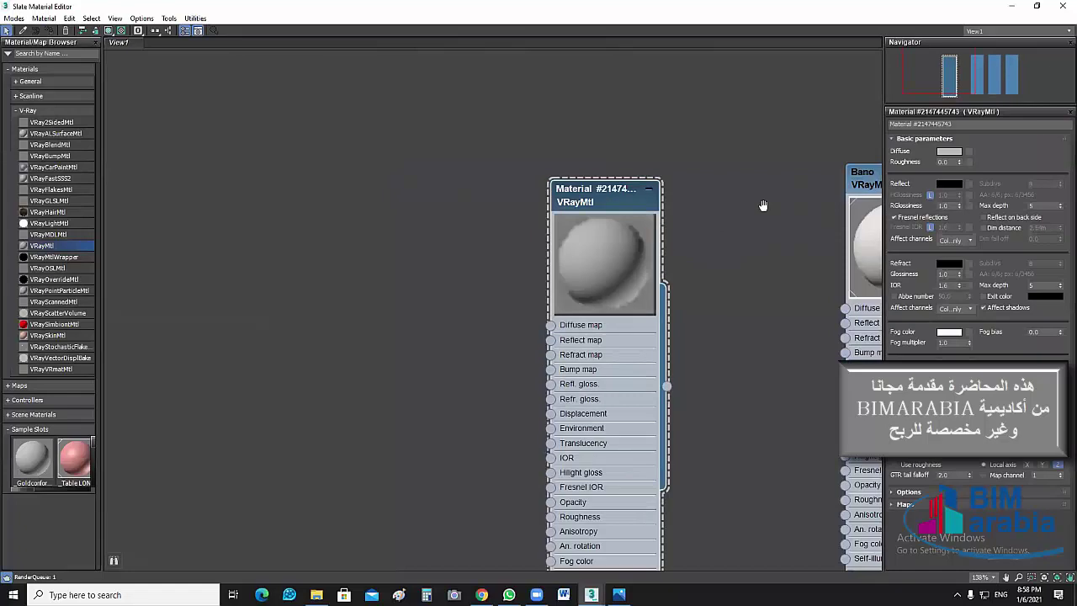
middle_drag(762, 204, 633, 206)
click(968, 124)
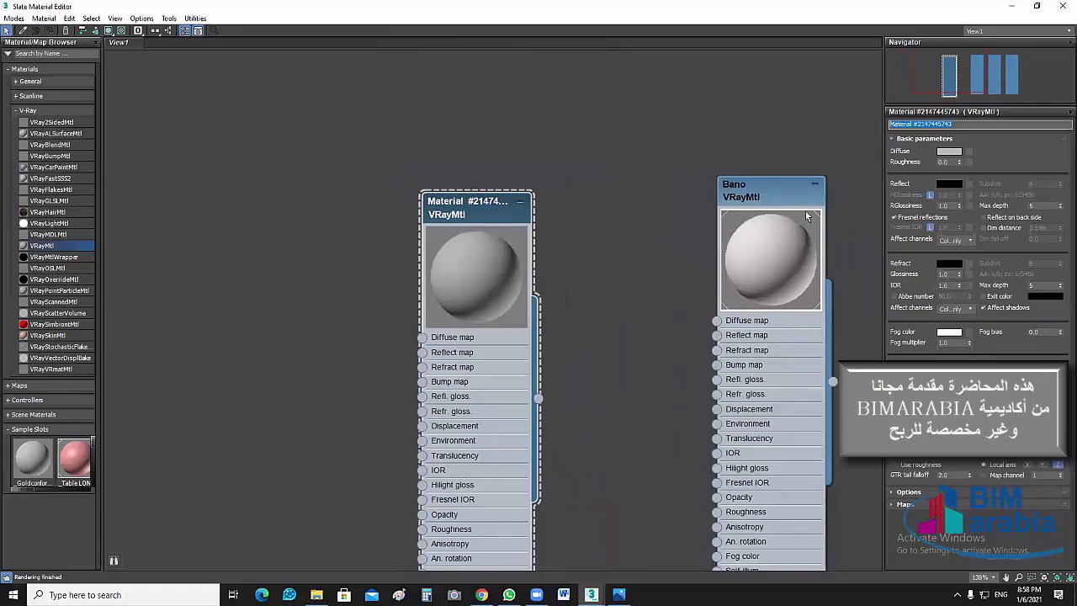
text(Floor)
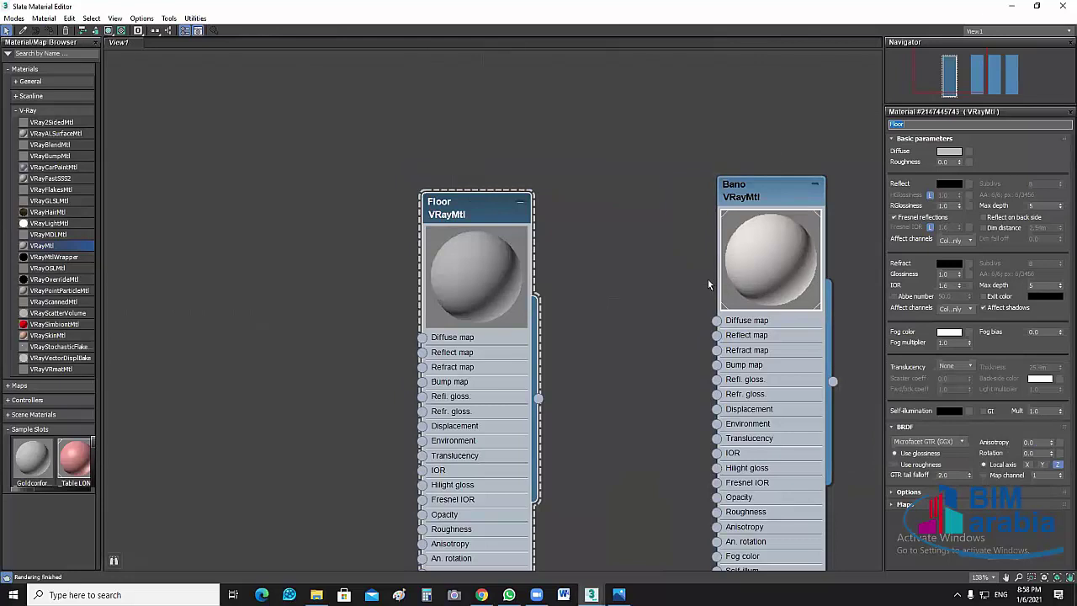
key(Return)
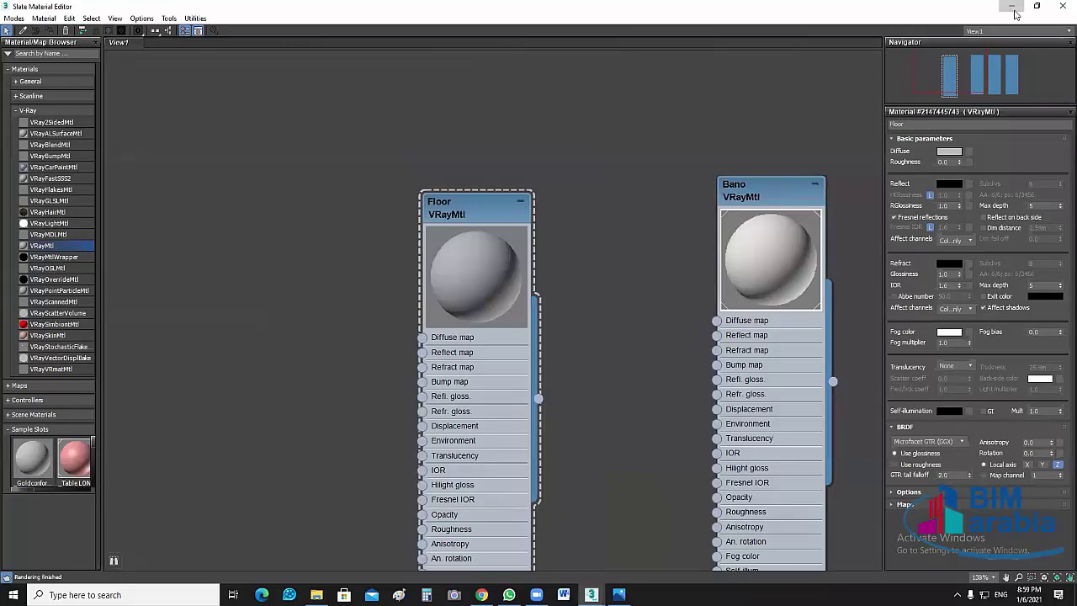
click(1013, 8)
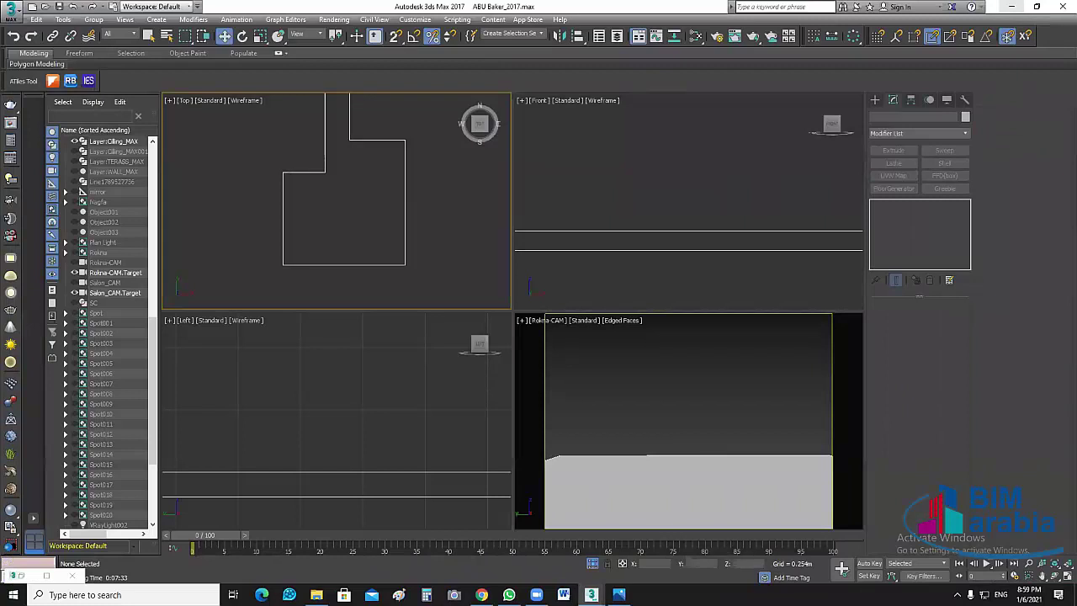
Browse File Explorer to MY WORK (D:) > MAX > Matriales > marbil and Granite 2020
key(super+d)
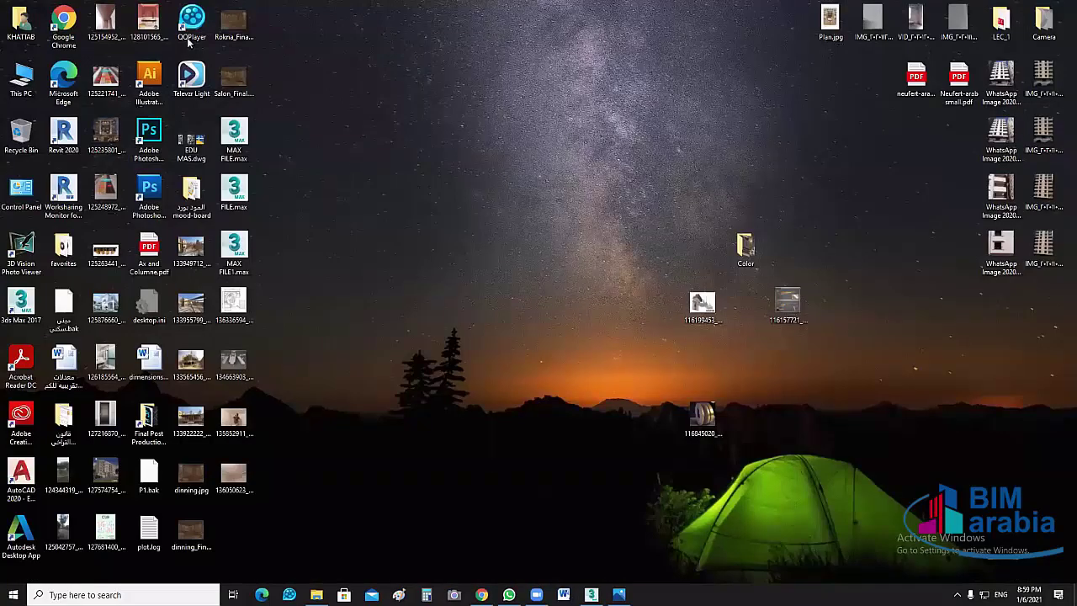
key(alt+Tab)
click(137, 37)
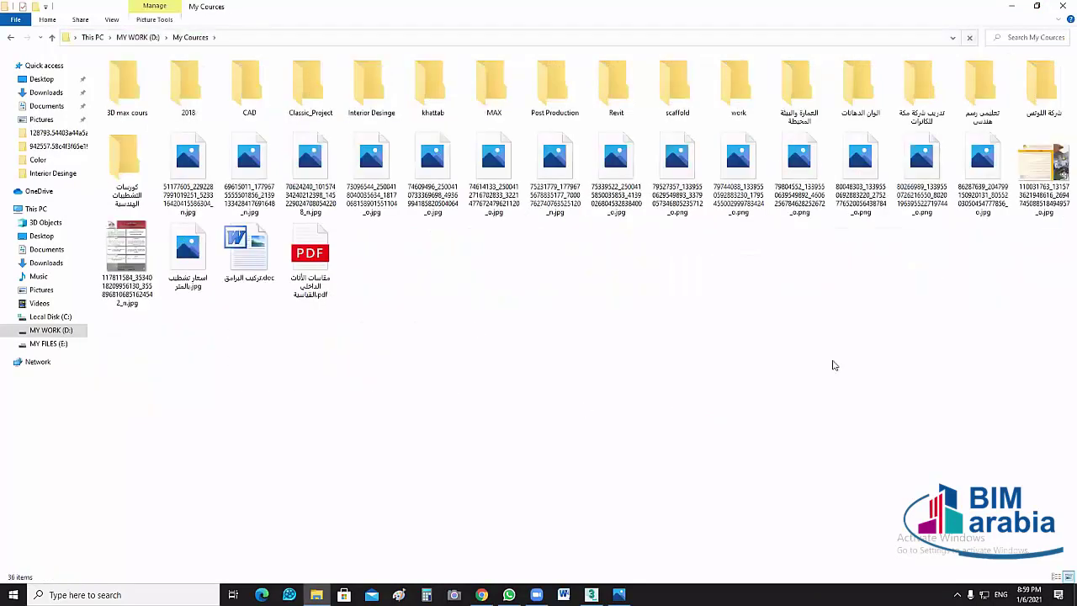
double_click(497, 98)
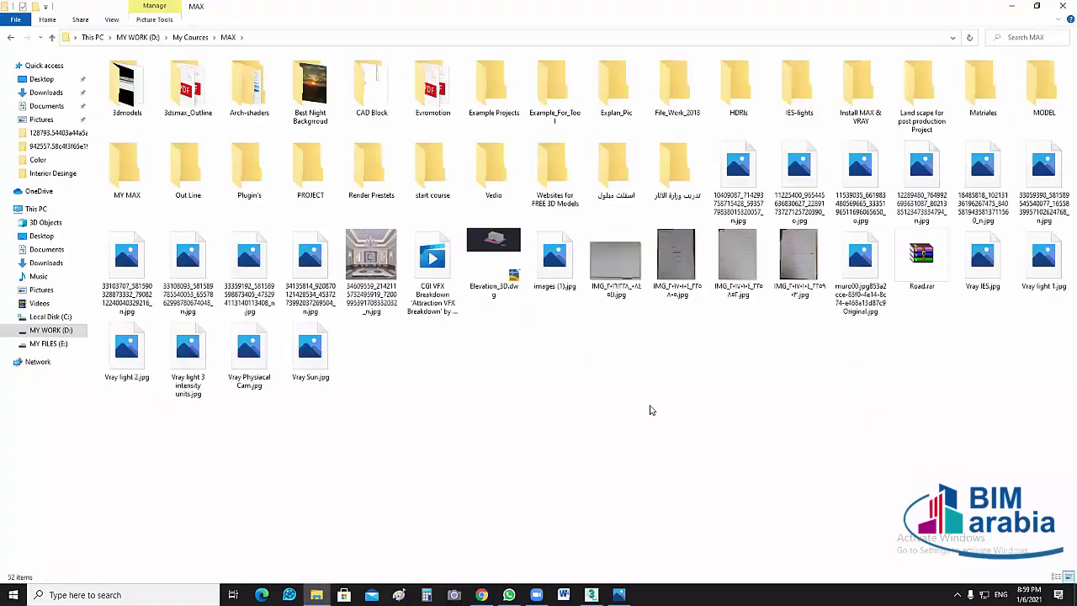
double_click(983, 102)
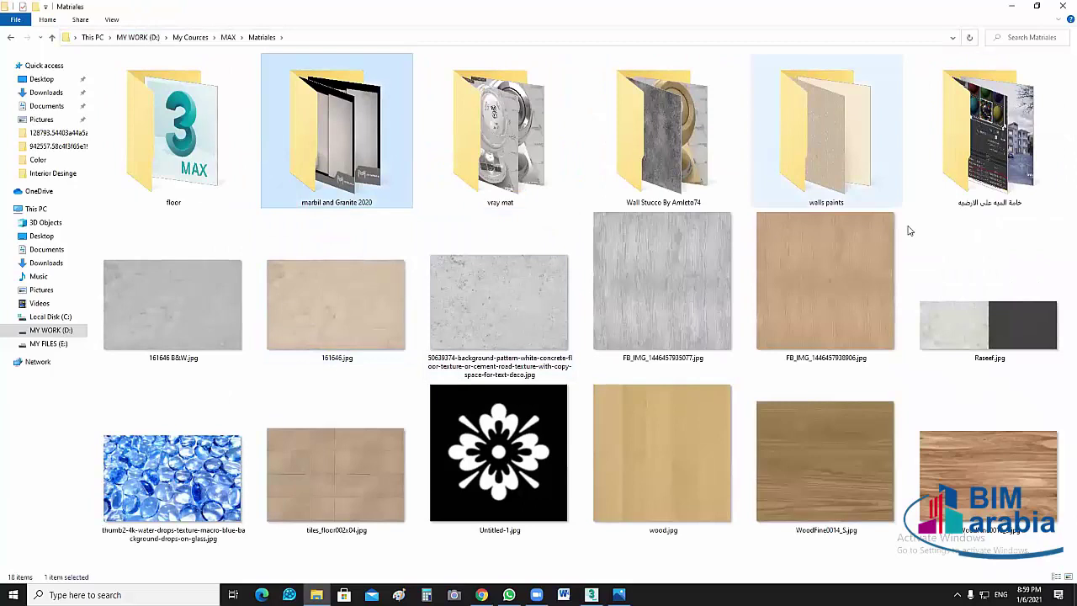
click(287, 190)
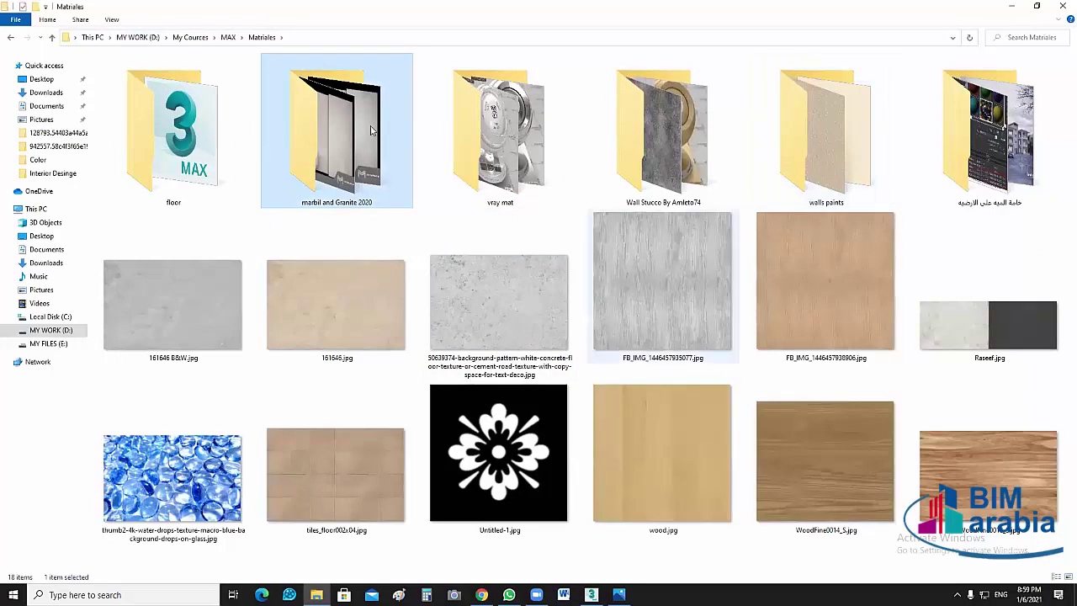
key(Return)
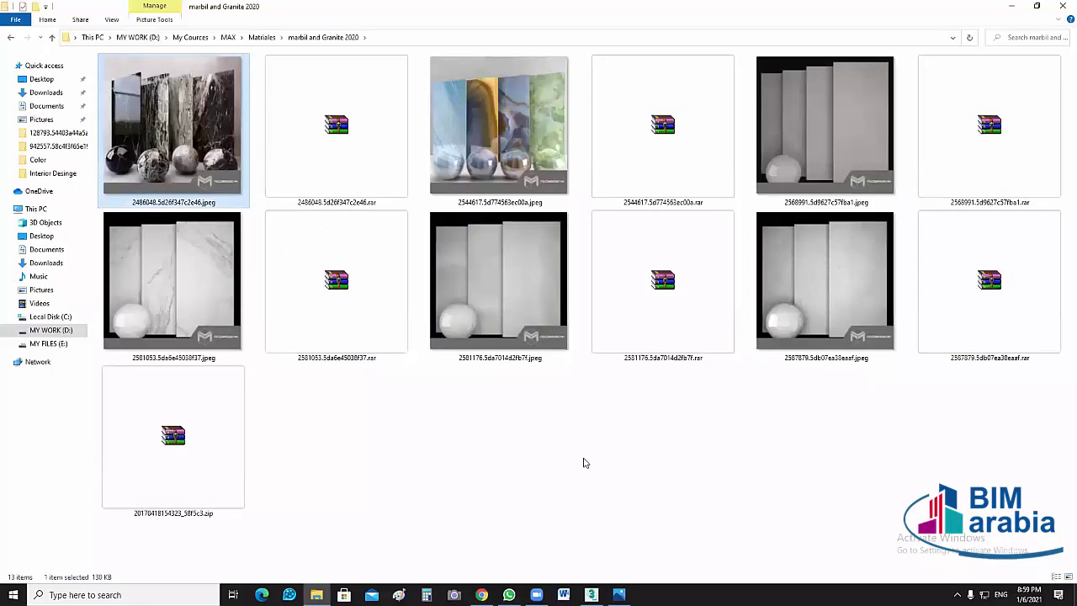
Preview the black marble and grey tile sample images, then close them
double_click(170, 123)
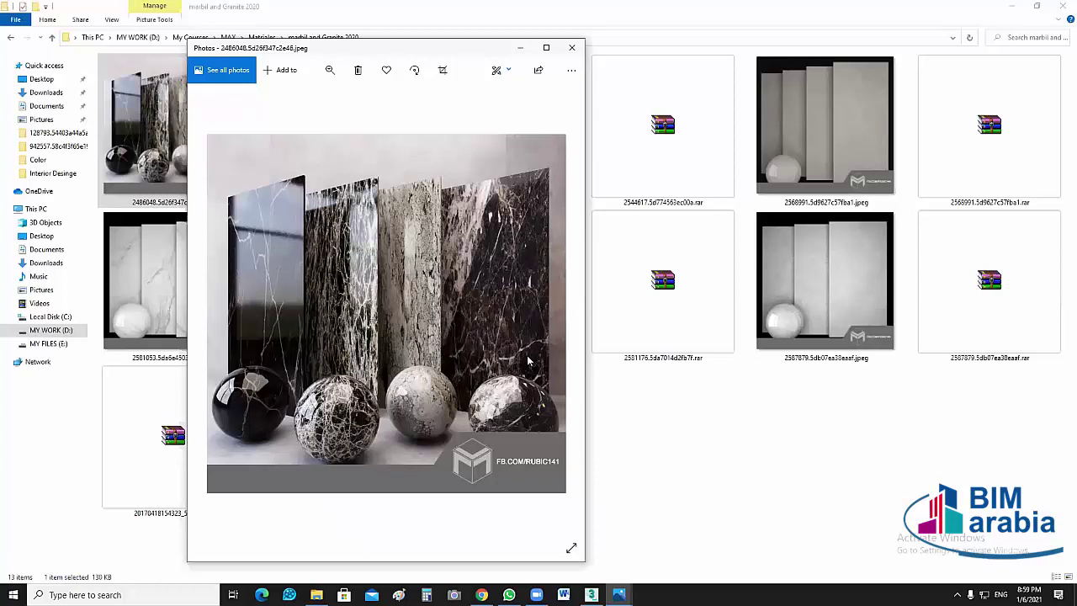
click(572, 47)
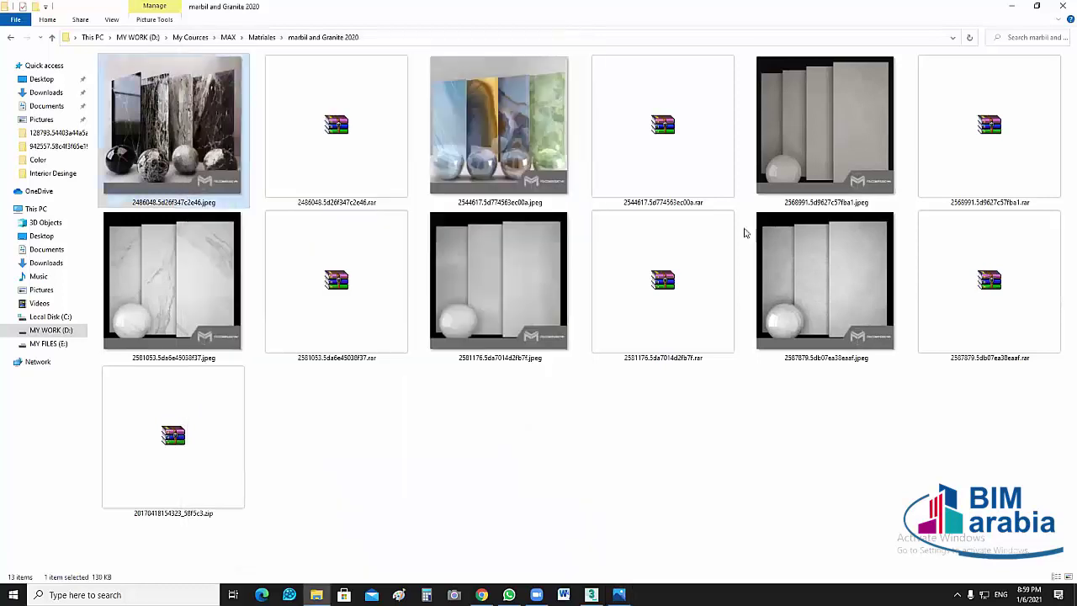
click(825, 126)
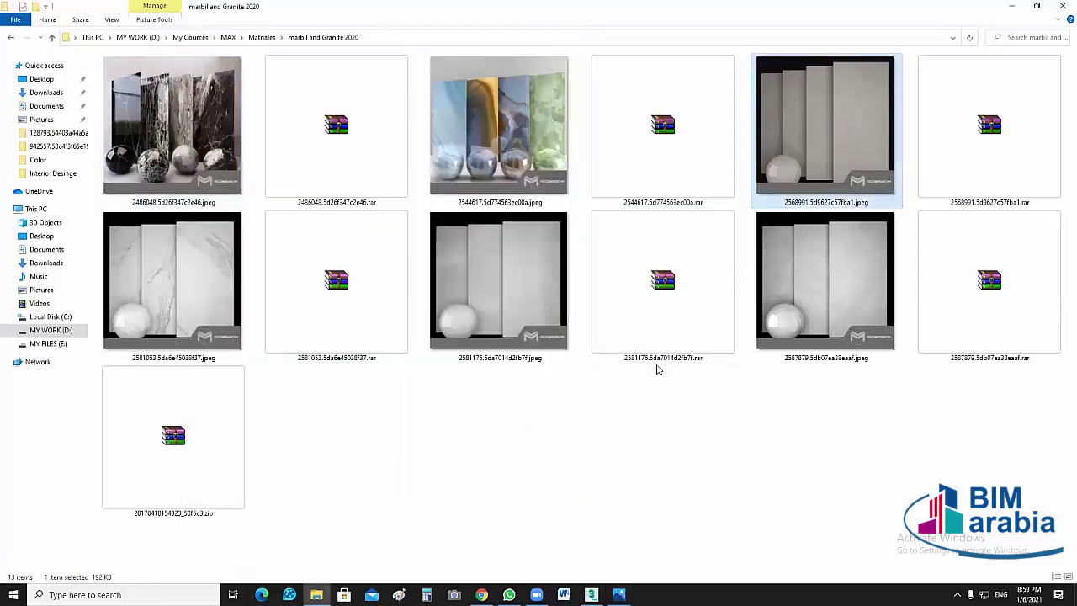
key(Return)
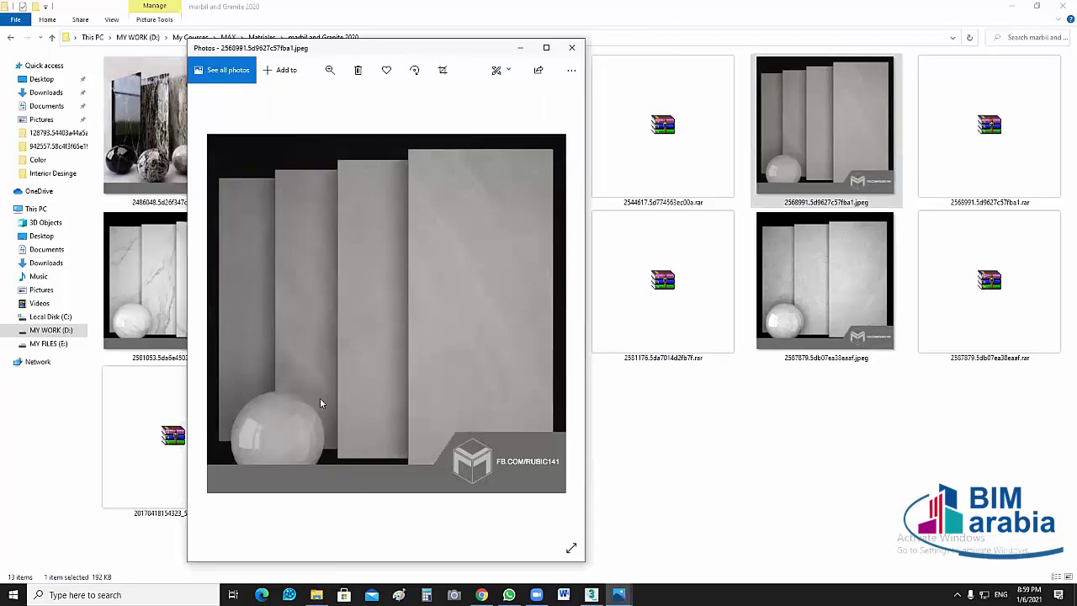
click(572, 47)
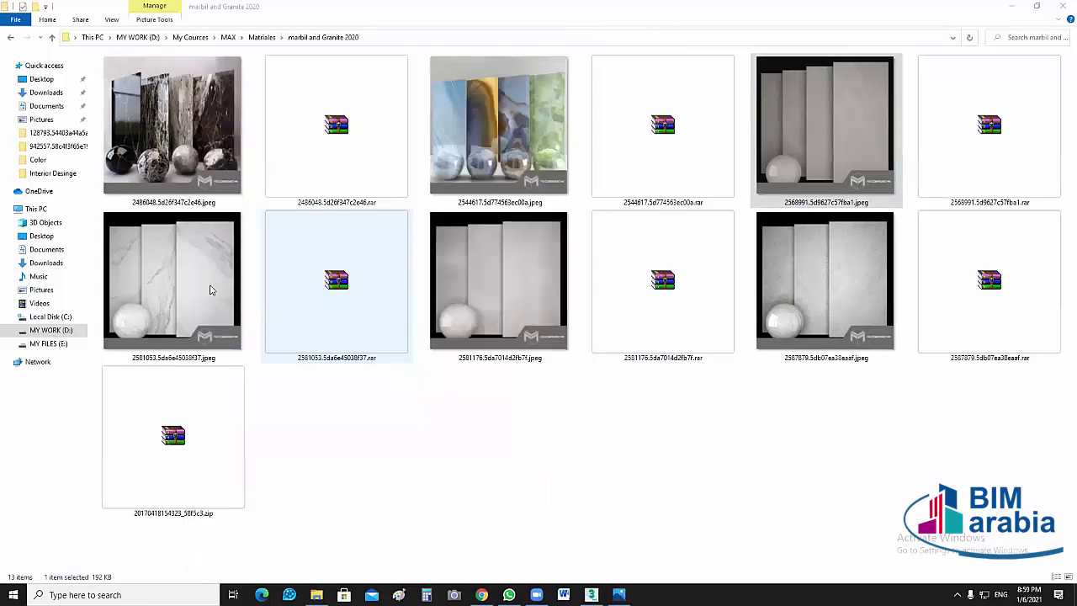
Preview the white marble image, then open its matching 2581053 rar archive in WinRAR
click(211, 290)
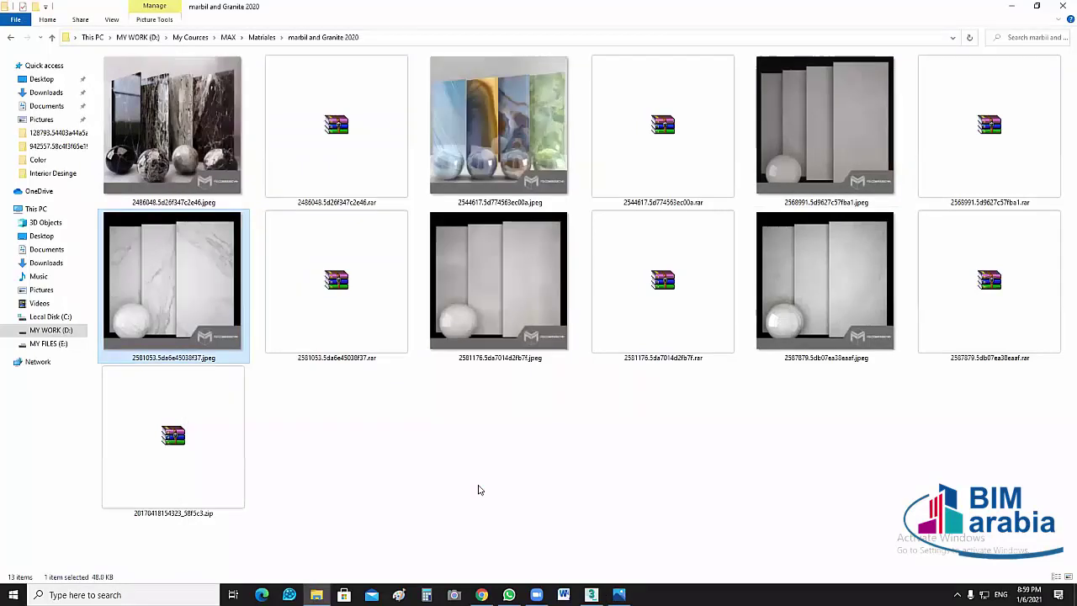
key(Return)
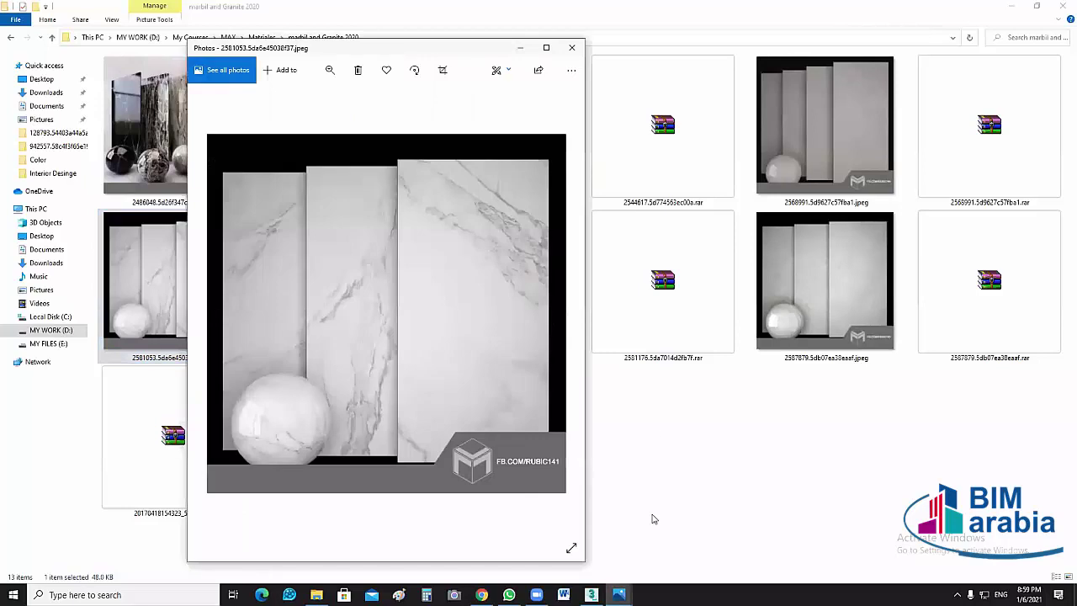
click(573, 52)
click(355, 303)
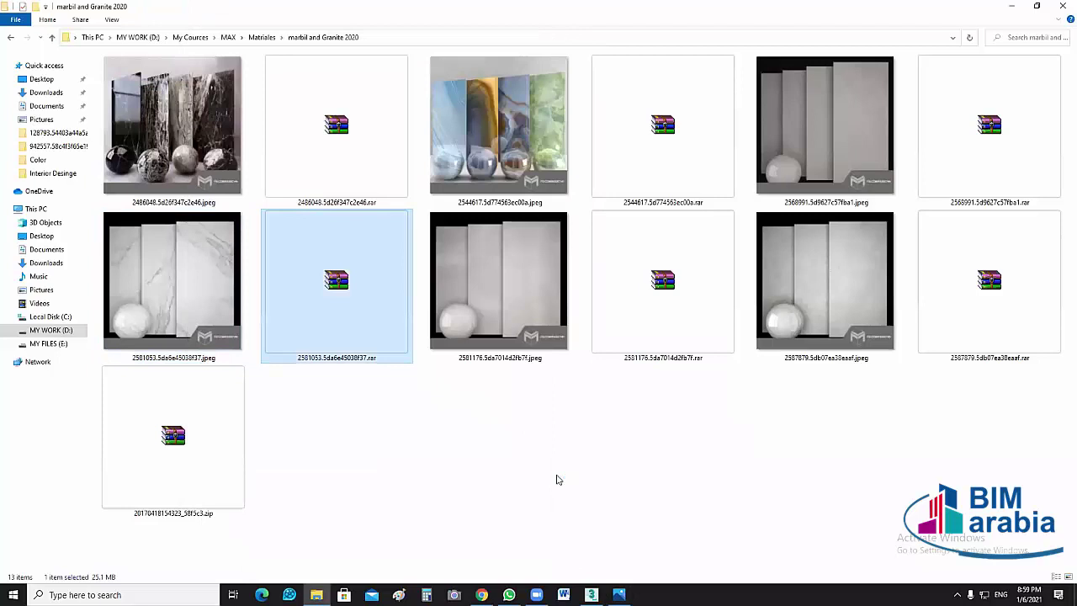
key(Return)
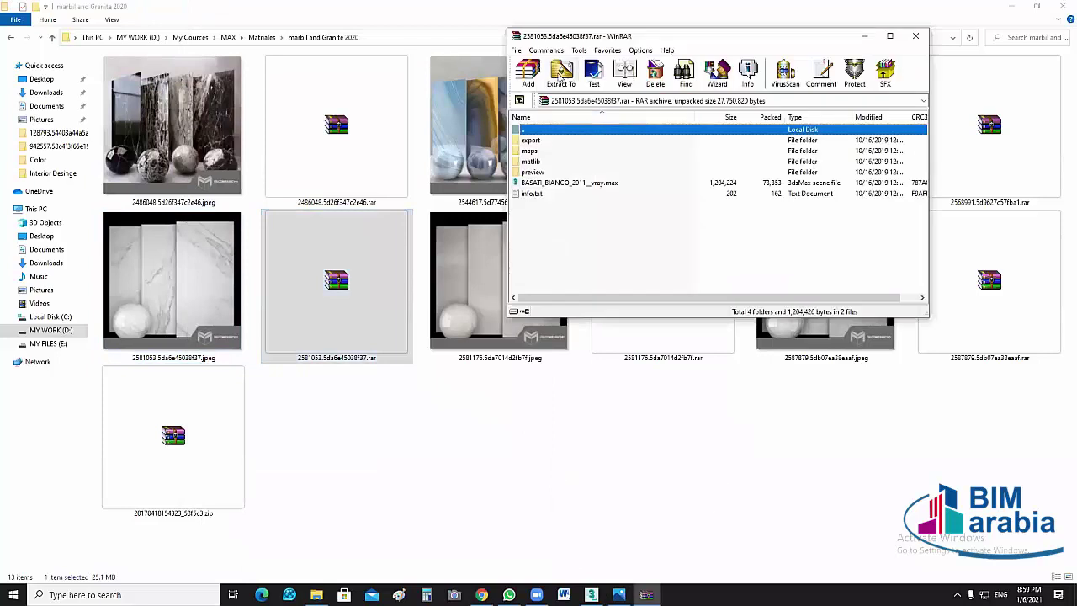
Extract the 2581053 archive into its default folder, close WinRAR, and select the new folder
click(559, 78)
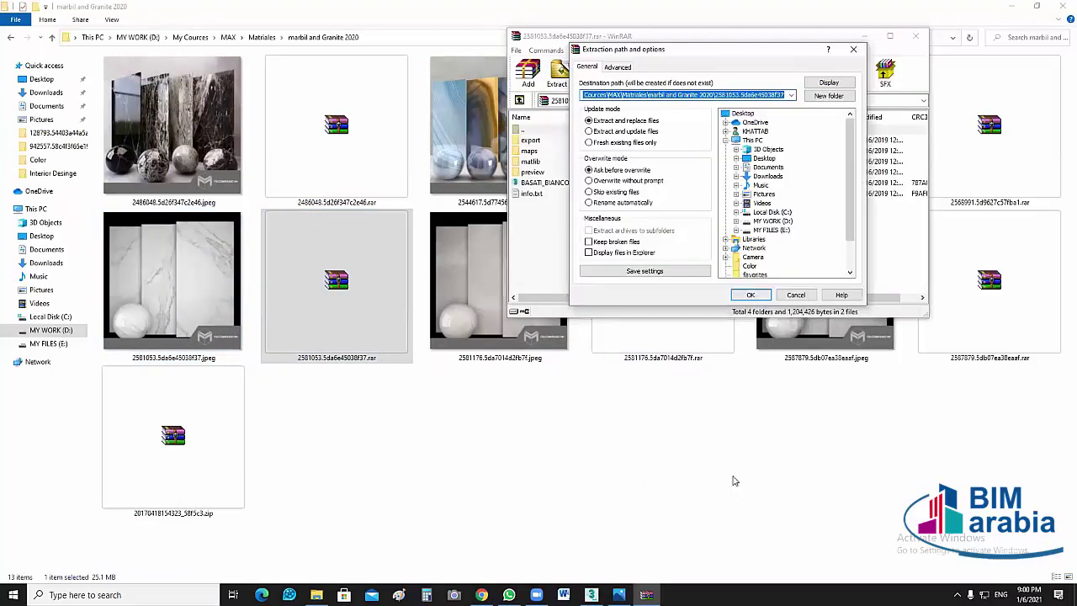
key(Return)
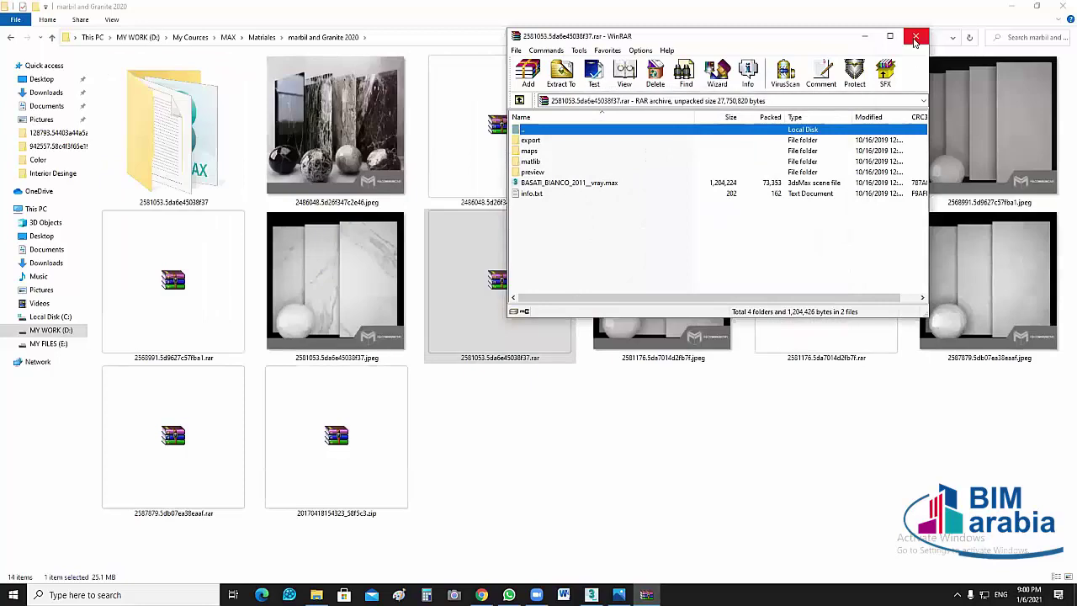
click(915, 38)
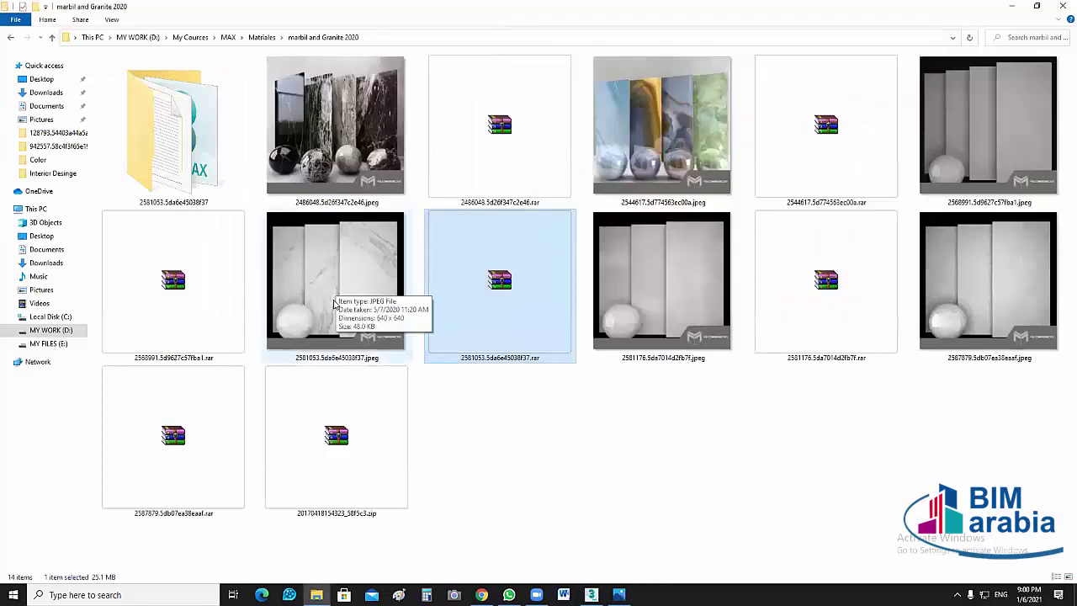
key(Home)
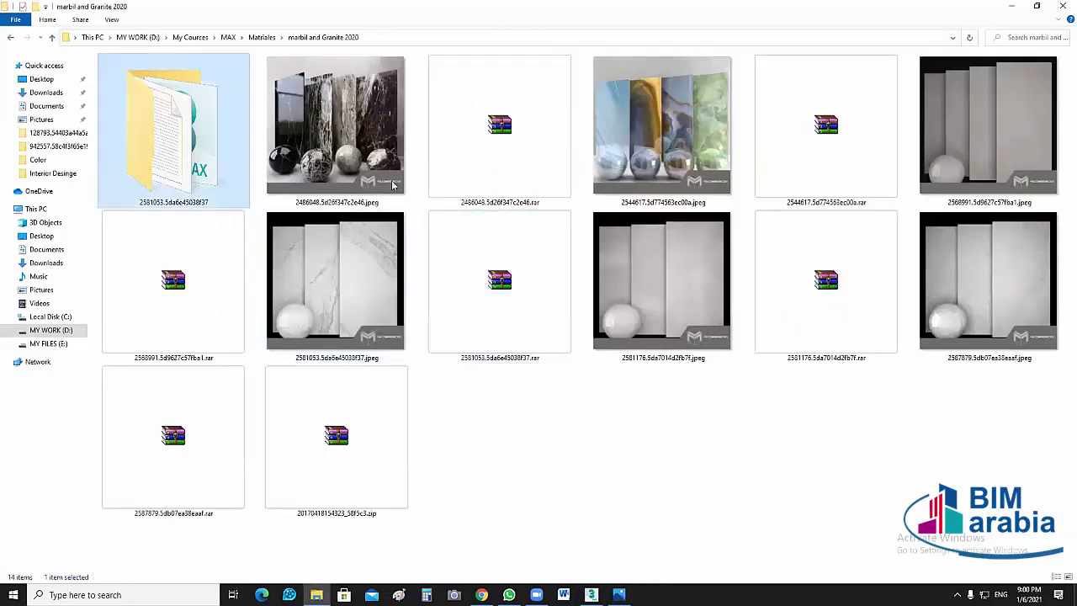
Inspect the extracted marble folder's matlib and BASATI_BIANCO scene file, then return to marbil and Granite 2020
key(Return)
click(112, 19)
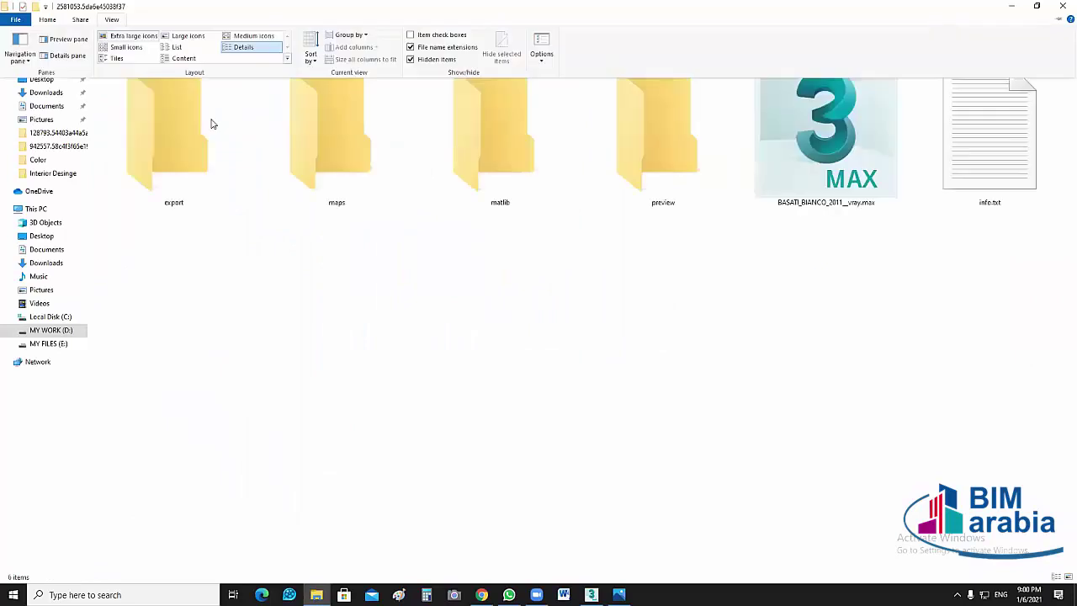
click(212, 125)
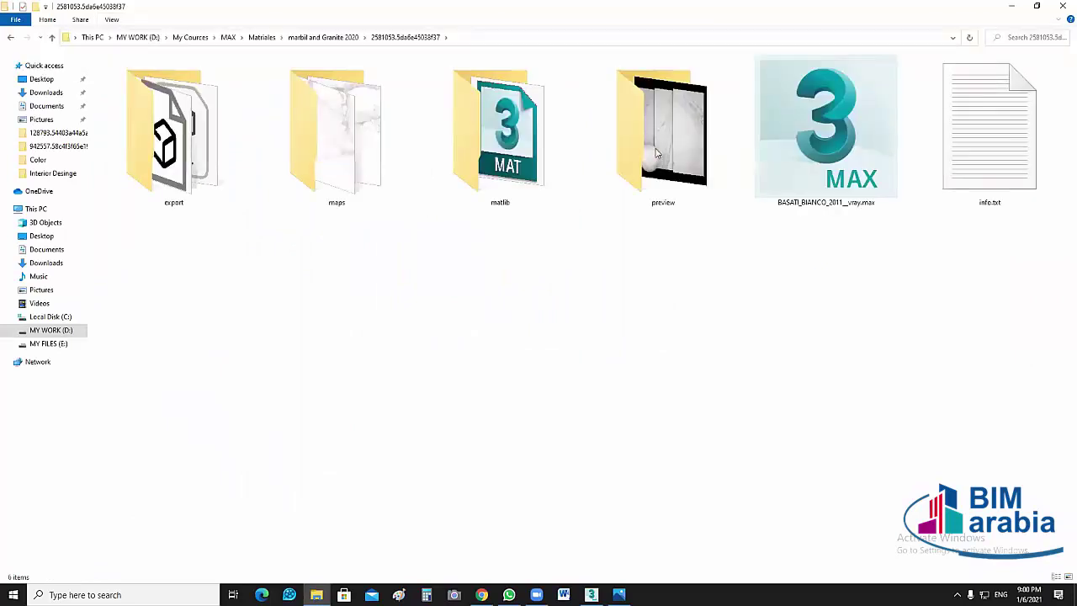
click(525, 168)
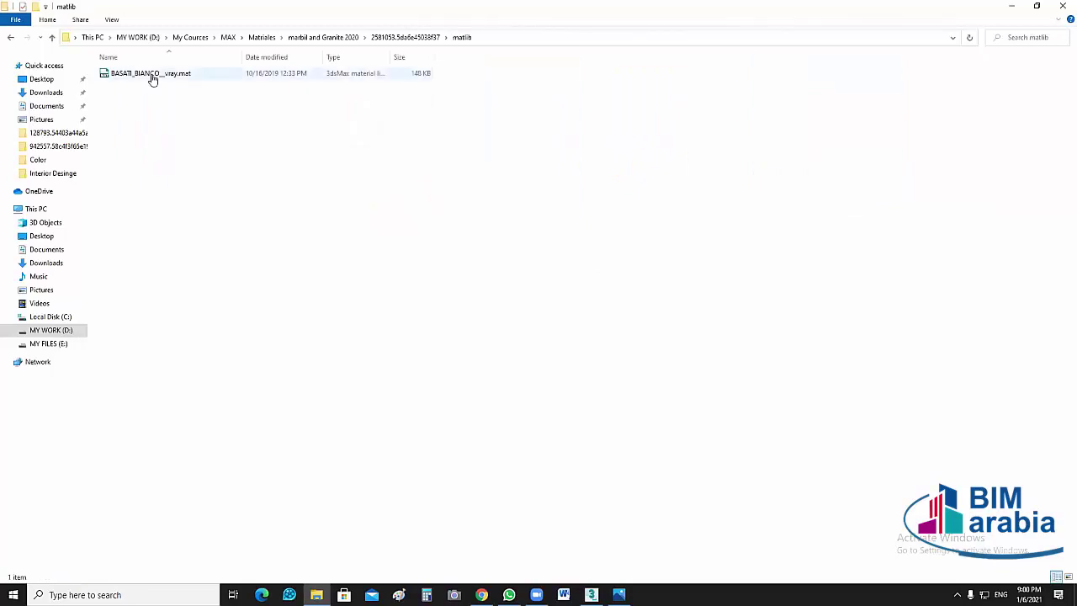
key(alt+Left)
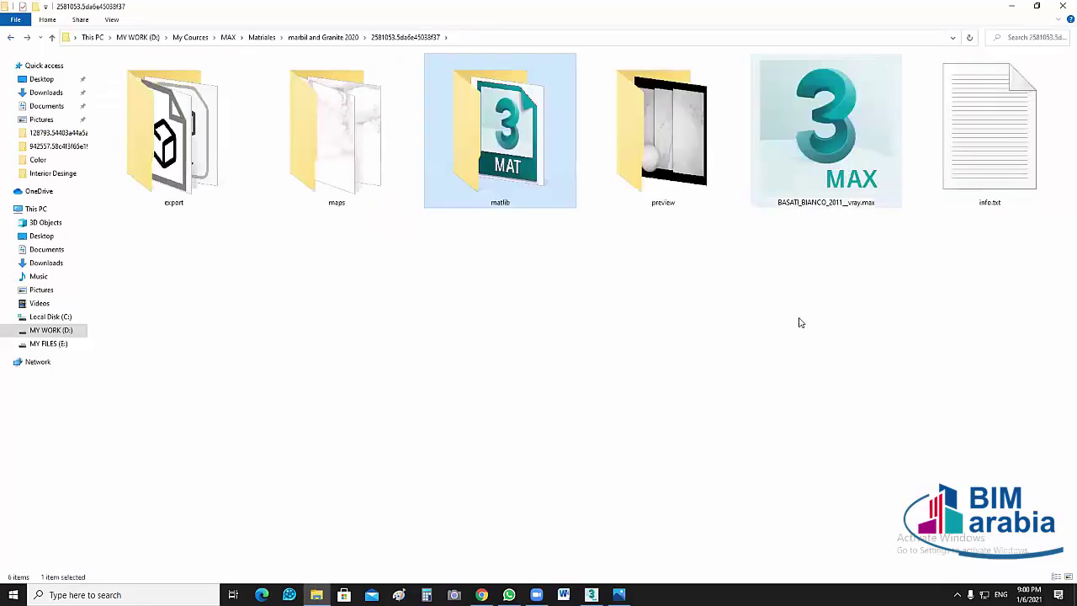
key(Right)
key(Right)
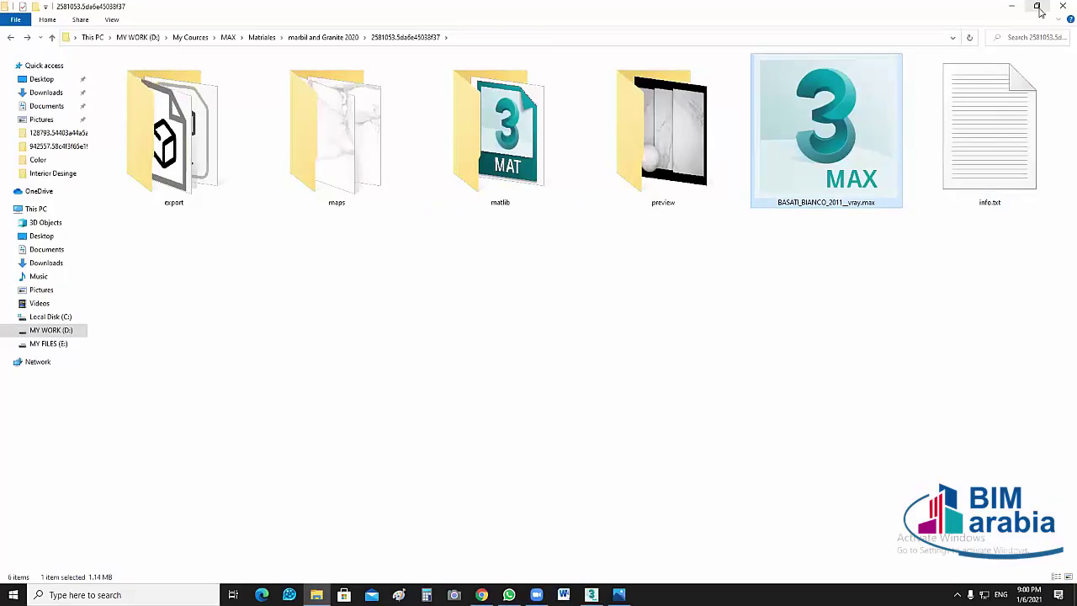
click(53, 39)
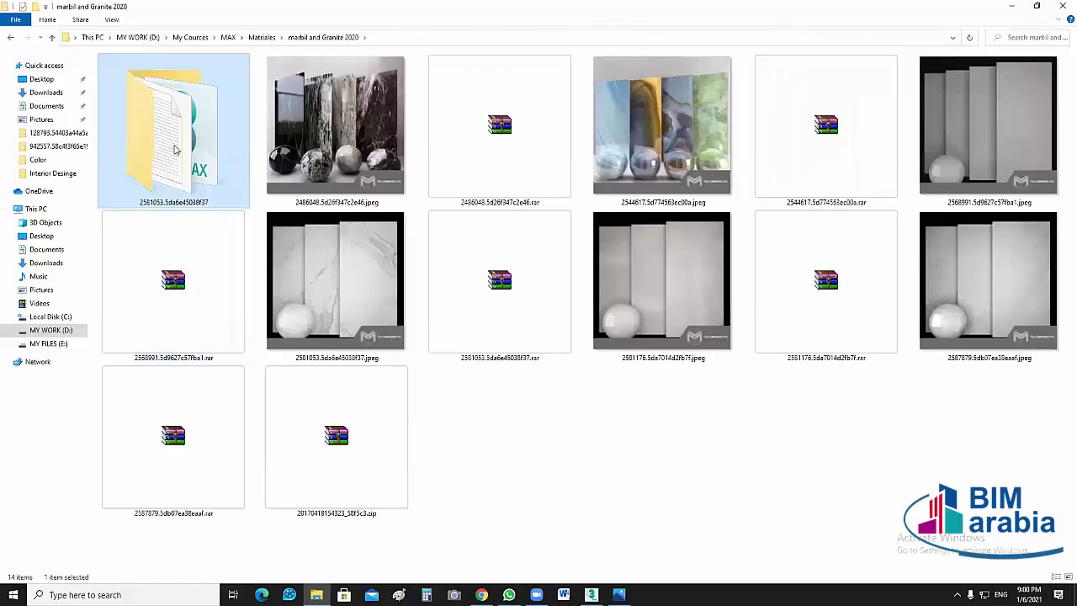
Copy the extracted 2581053 folder together with the white marble preview image
right_click(172, 145)
click(562, 483)
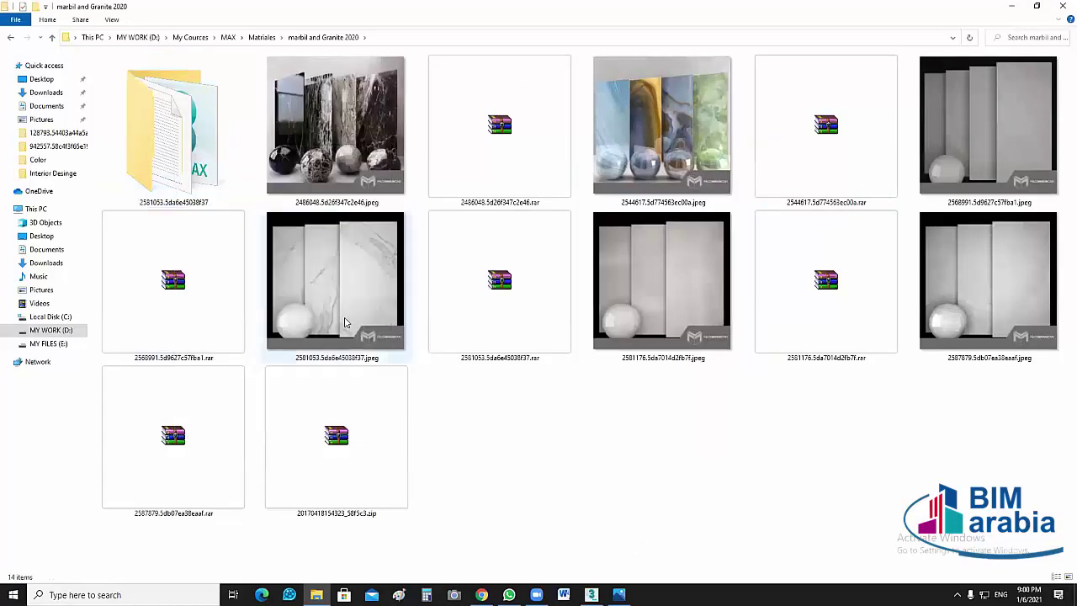
click(344, 322)
ctrl+click(167, 153)
right_click(167, 153)
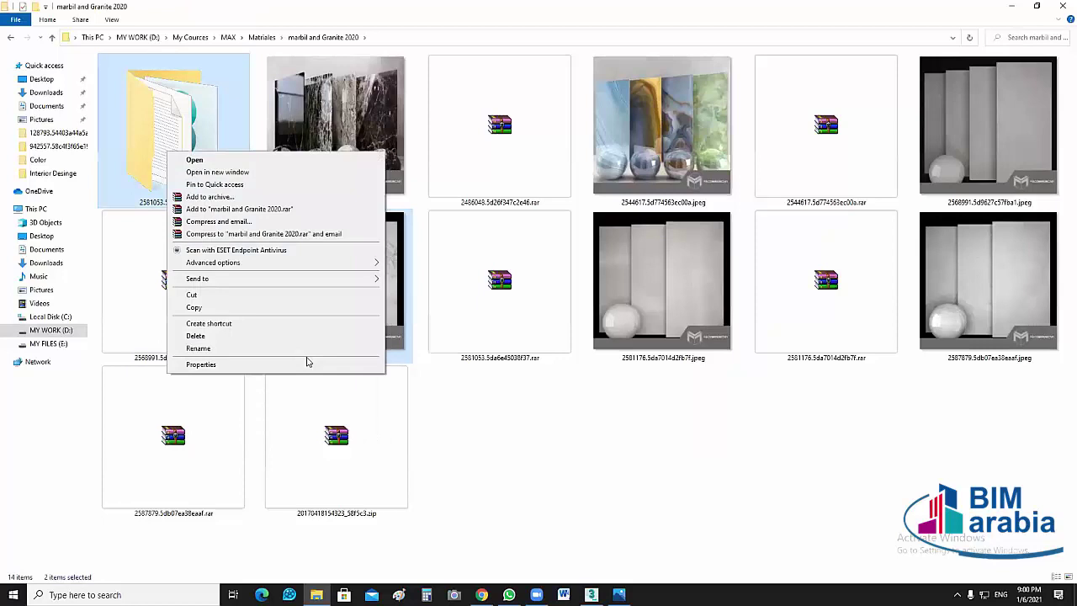
click(223, 308)
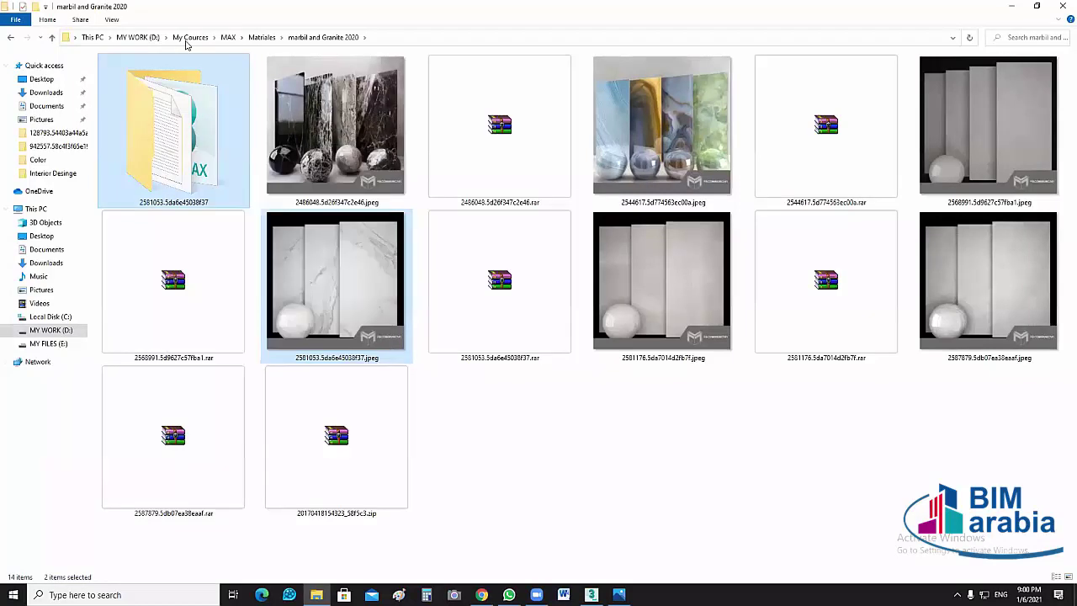
Paste both items into D:\BIM ARABIA\BIM ARABIA PROGECT, then show the desktop
click(134, 39)
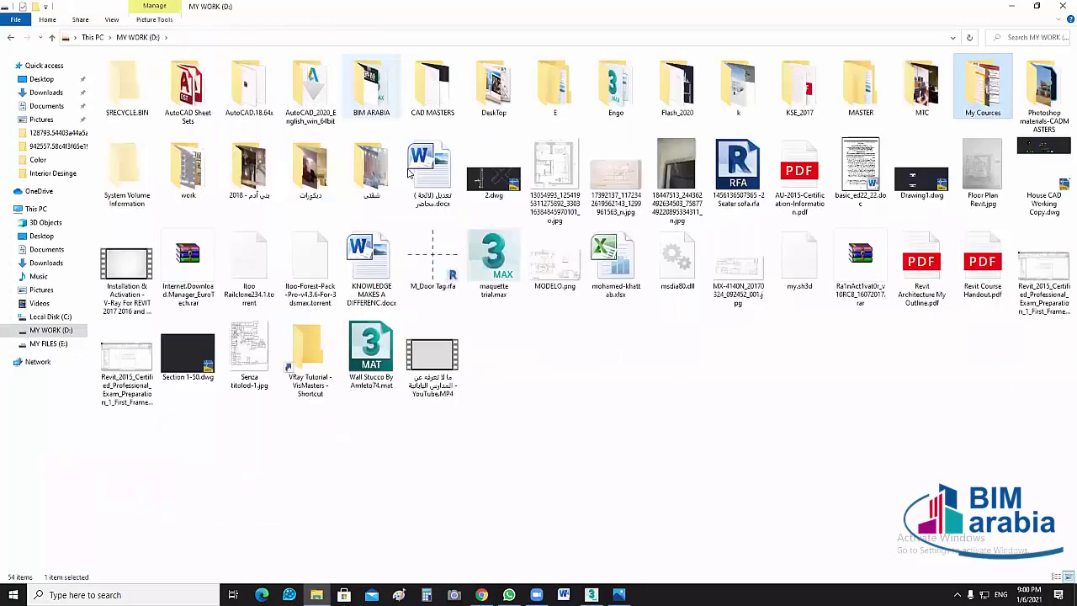
double_click(371, 89)
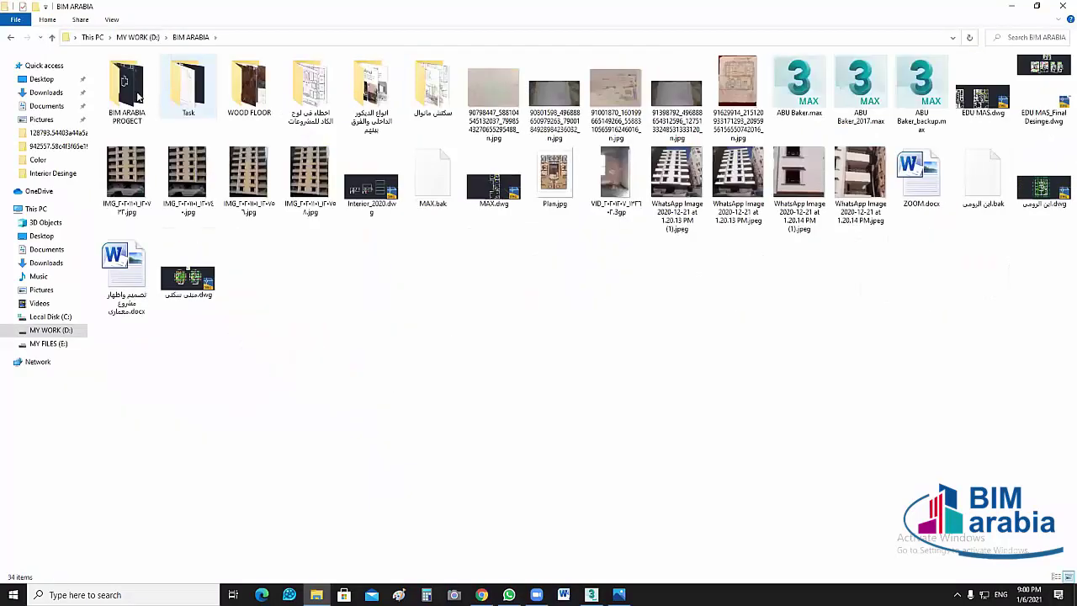
click(139, 97)
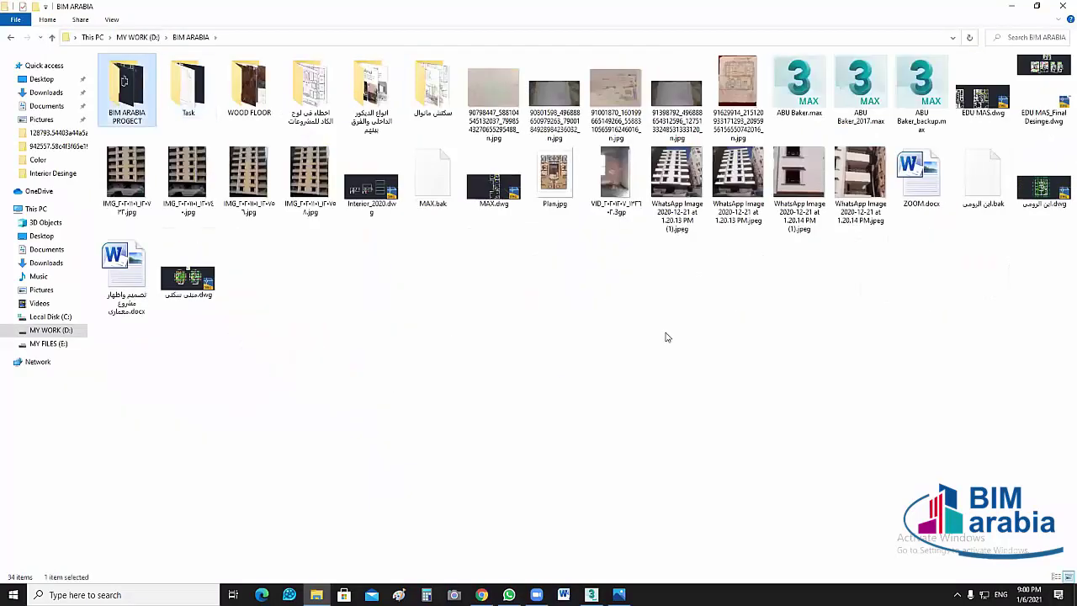
key(Return)
scroll(850, 404, down, 10)
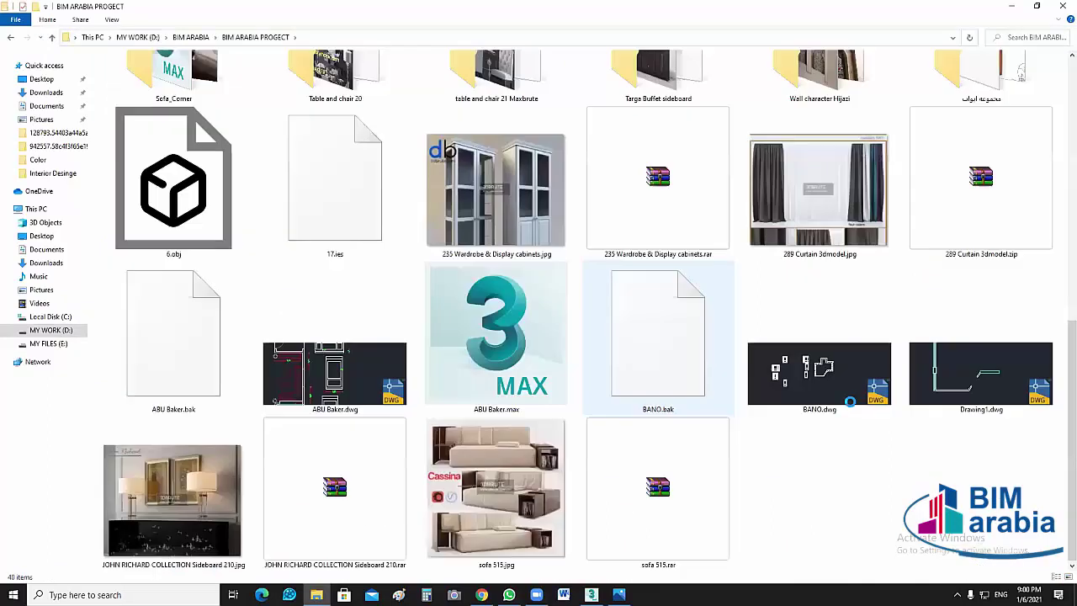
right_click(812, 534)
click(789, 443)
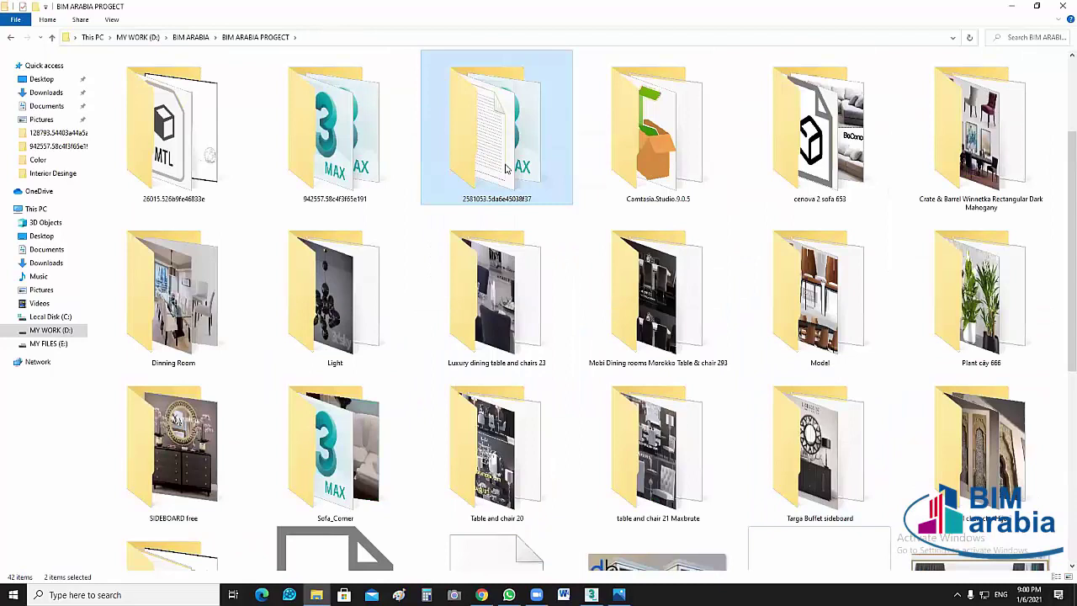
click(505, 168)
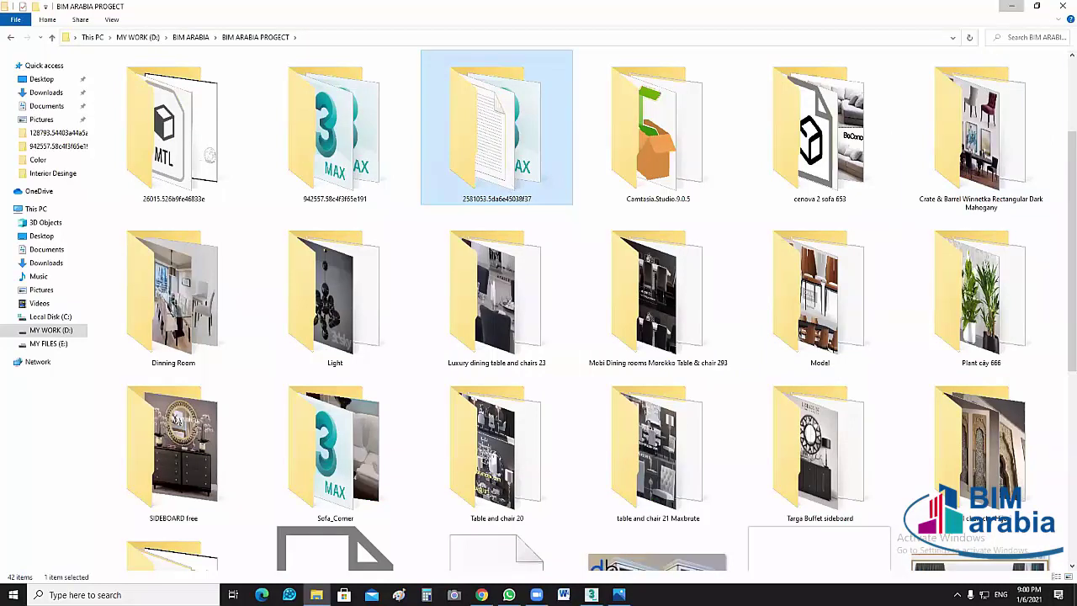
key(super+d)
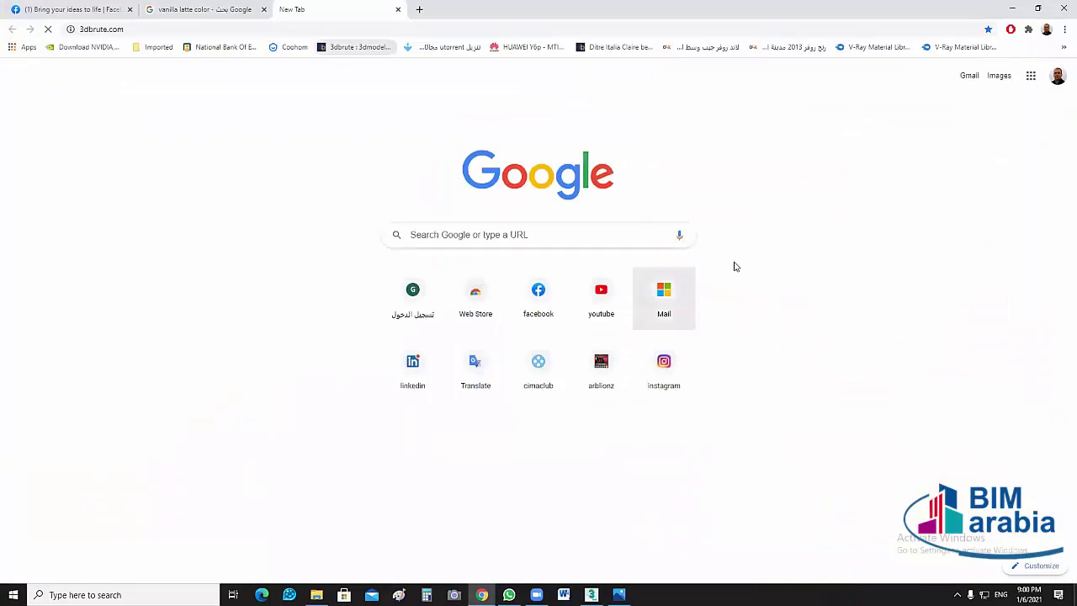
Load 3dbrute.com in Chrome, scroll through its model grid, then minimize the browser
click(356, 48)
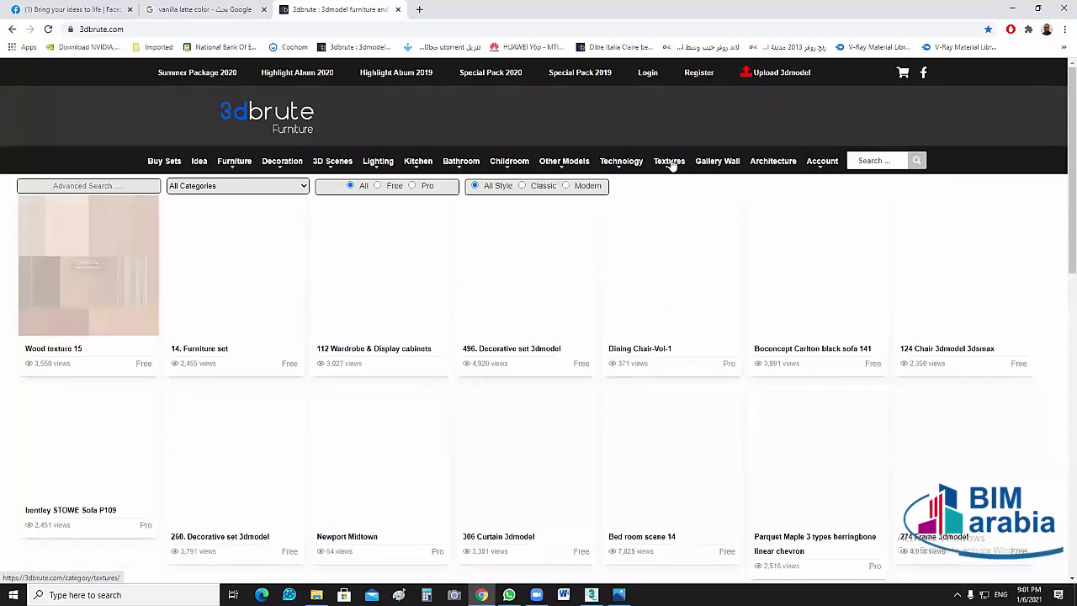
click(670, 164)
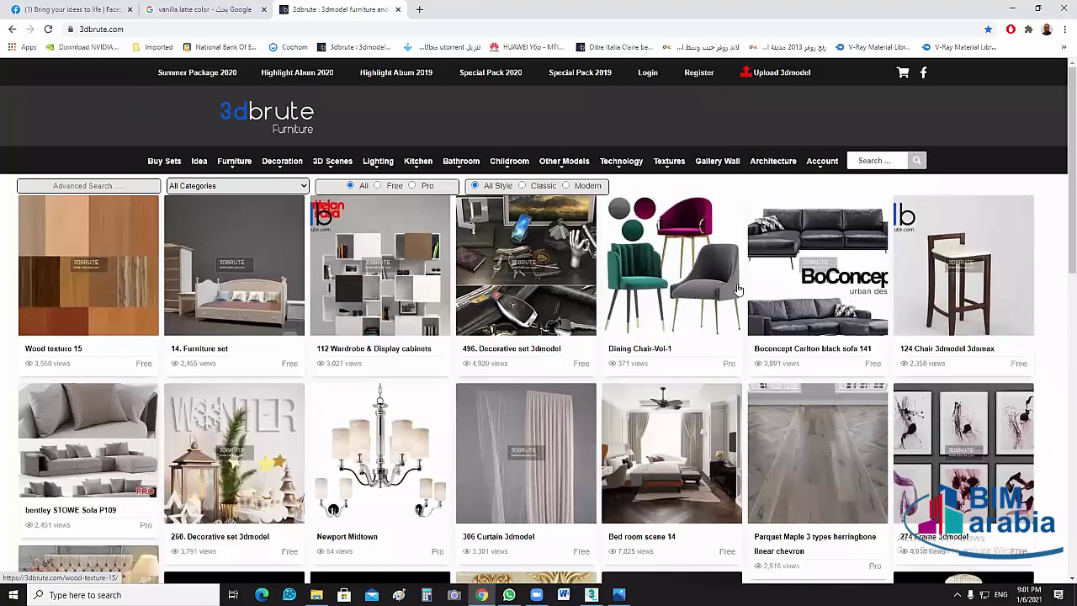
scroll(850, 189, down, 3)
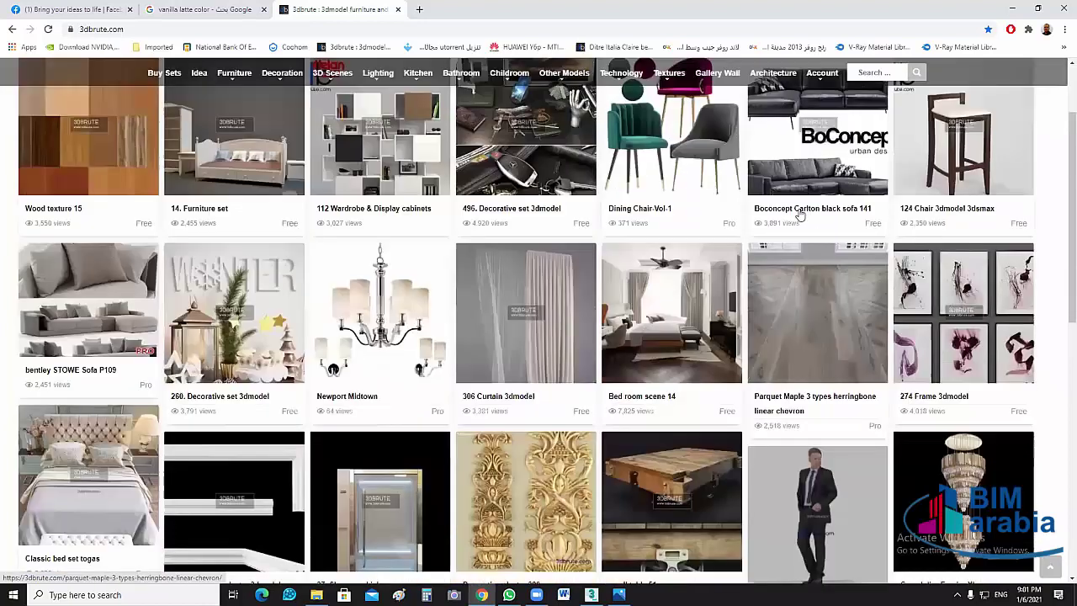
click(795, 214)
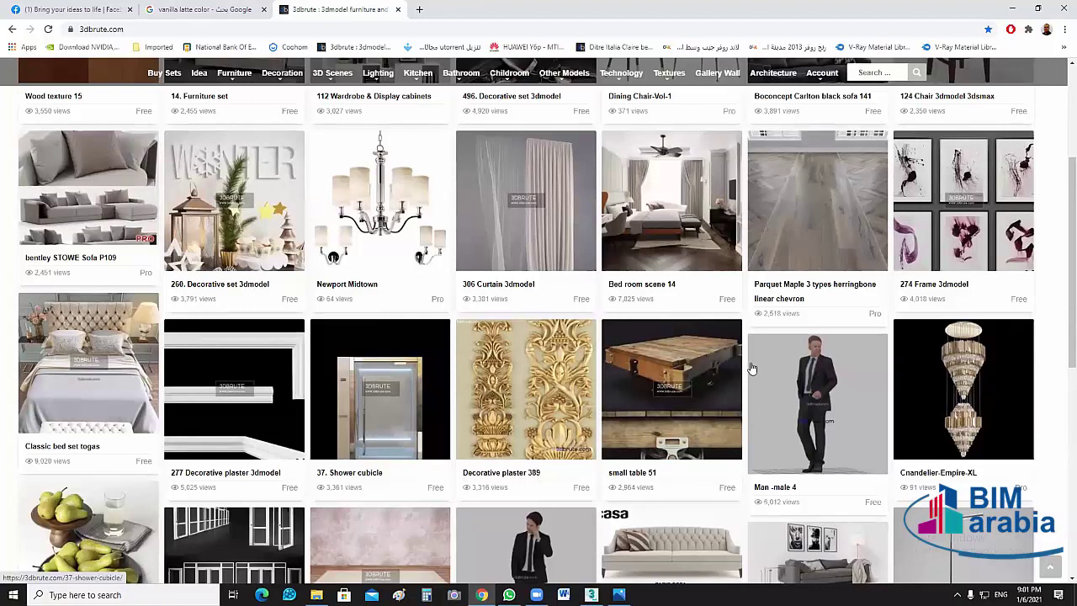
scroll(752, 367, down, 3)
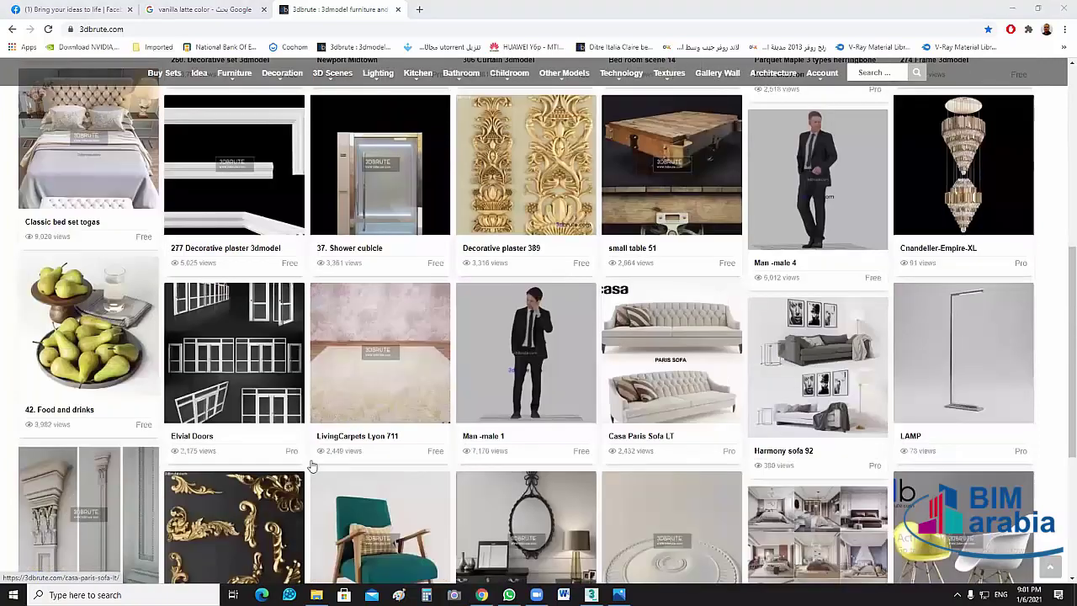
scroll(312, 466, down, 3)
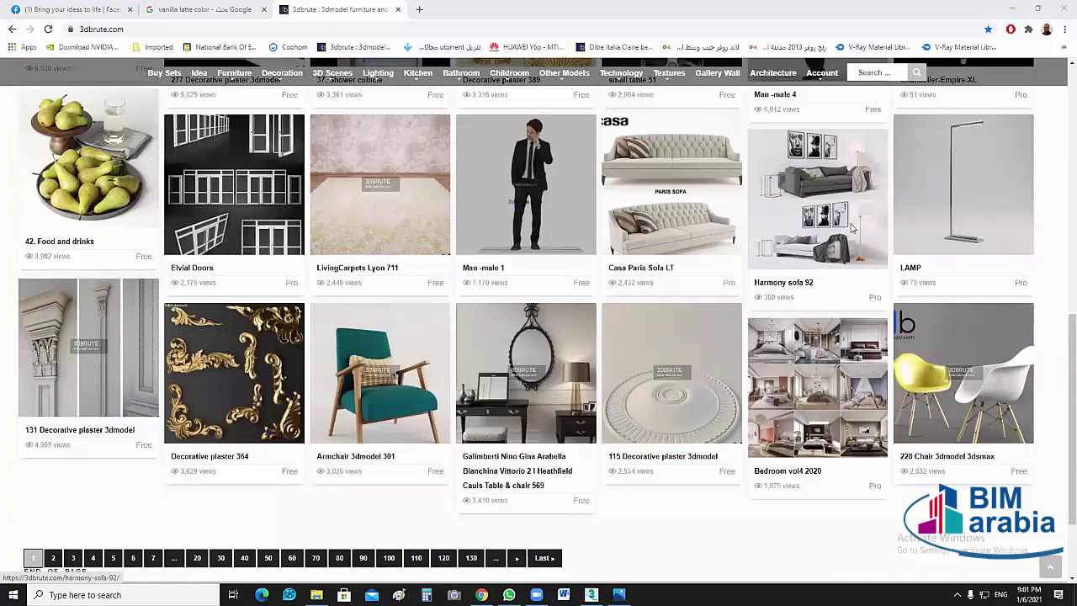
scroll(661, 384, up, 4)
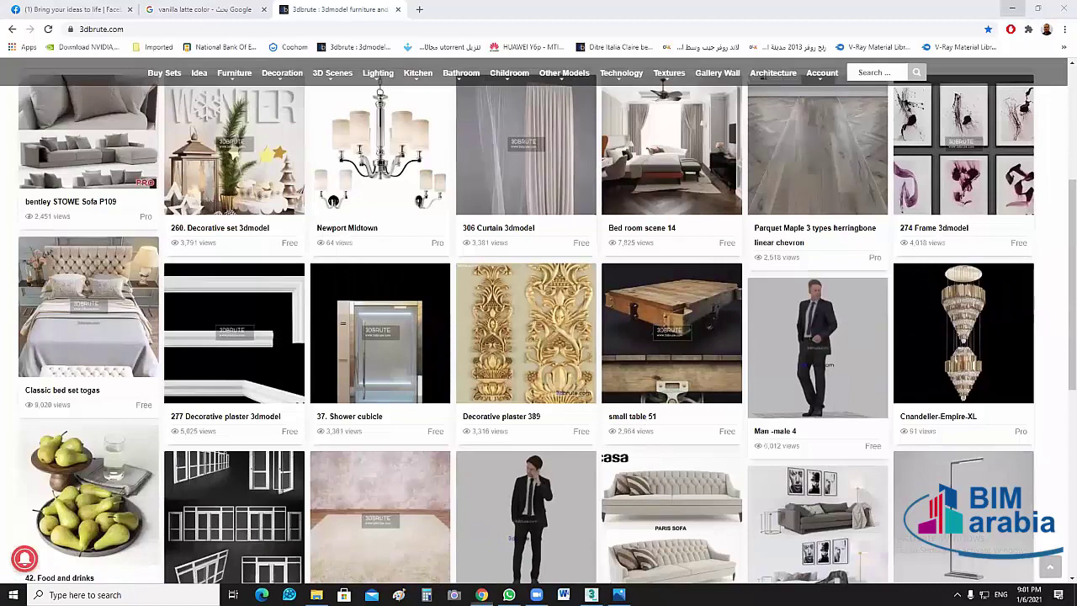
click(1012, 9)
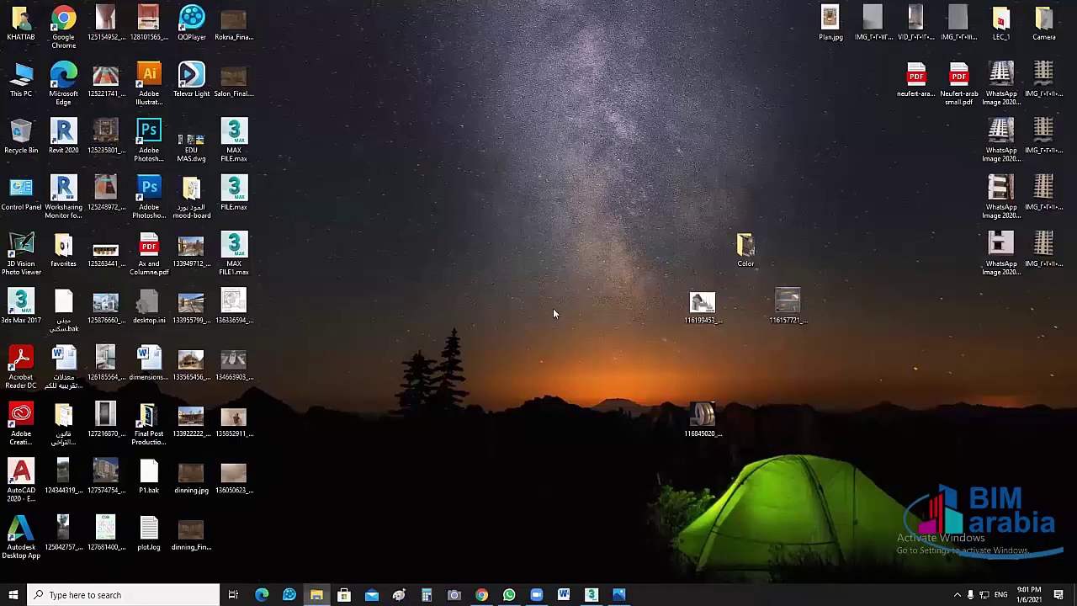
Hide the BIM ARABIA PROGECT window and open MY WORK (D:) maximized from This PC
click(317, 595)
click(1012, 6)
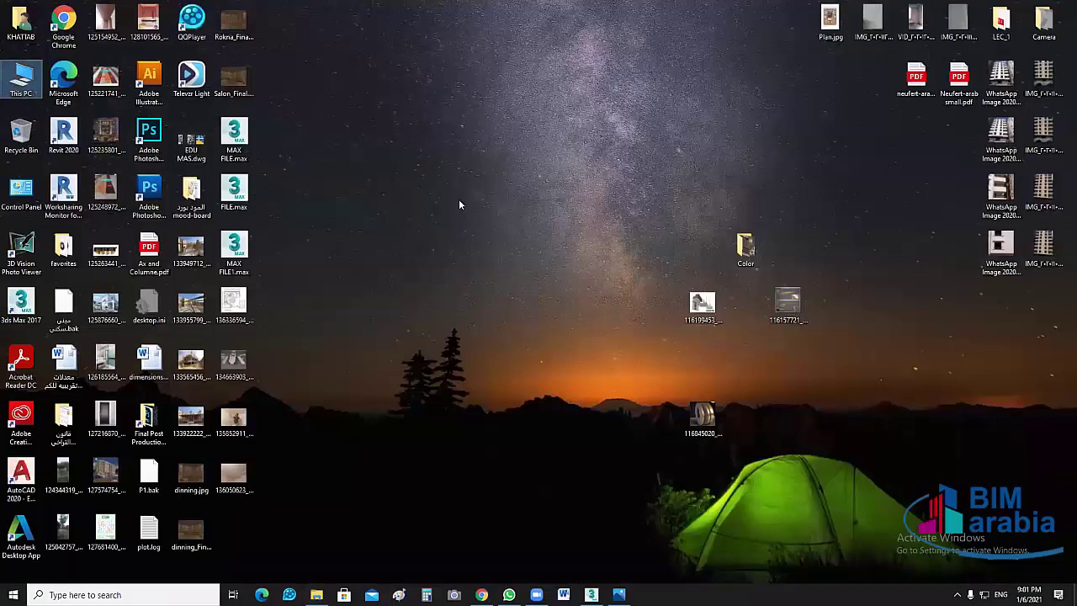
key(Return)
double_click(353, 304)
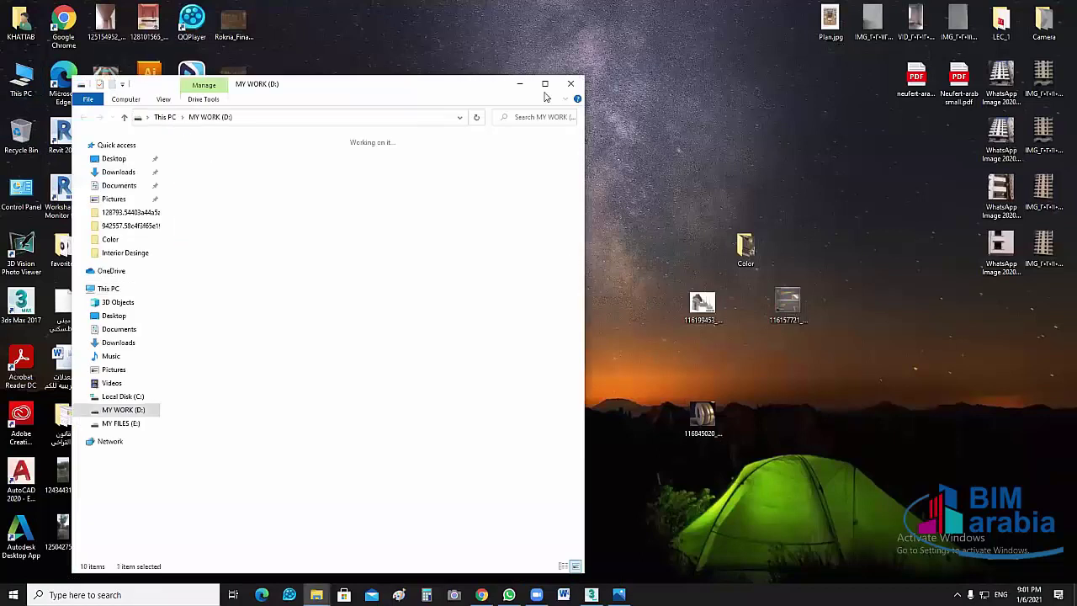
key(super+Up)
Go to My Cources > MAX > Arch-shaders > _Evermotion Archshaders vol 2 and open archshaders_vol_2.pdf
click(982, 84)
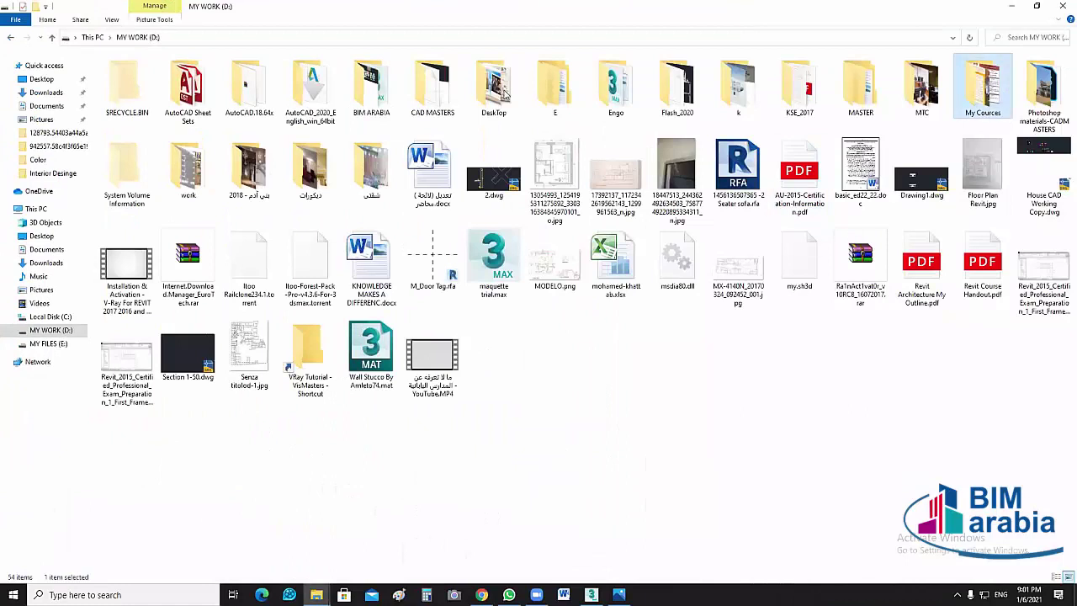
key(Return)
double_click(494, 88)
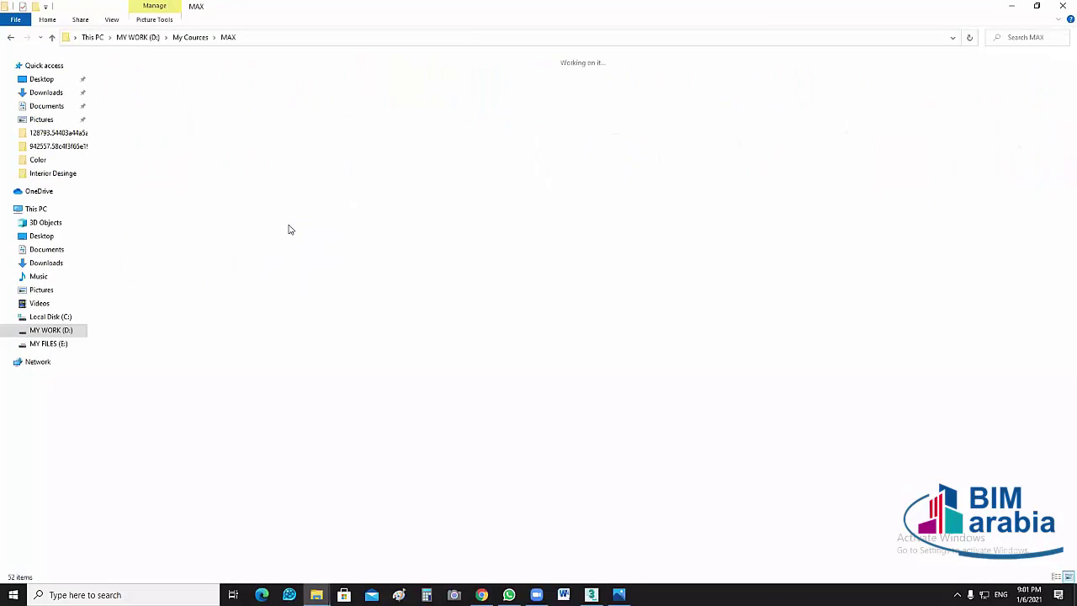
double_click(236, 97)
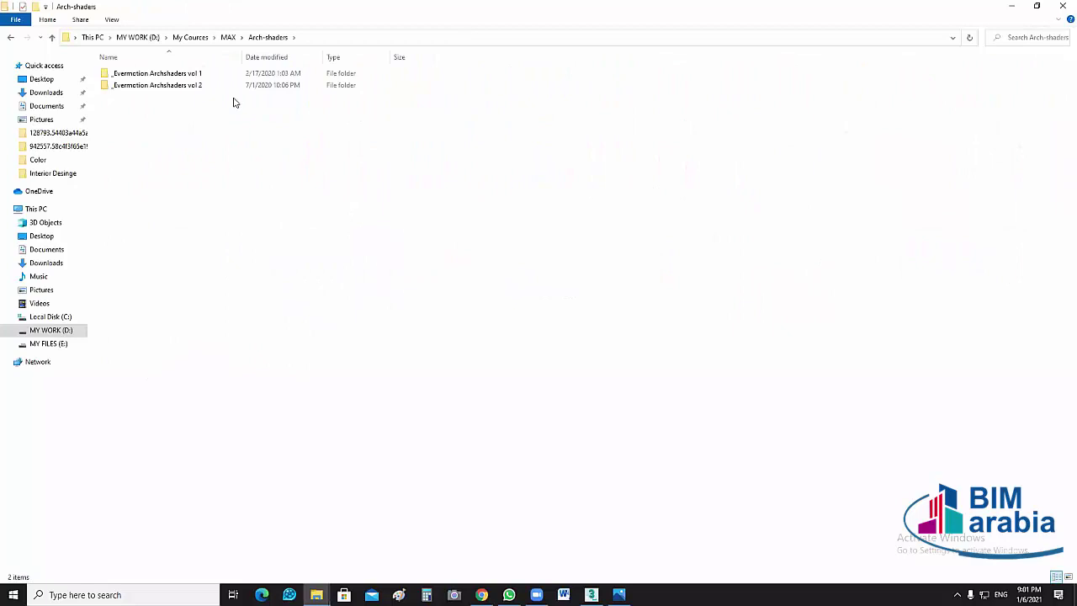
double_click(140, 90)
click(151, 135)
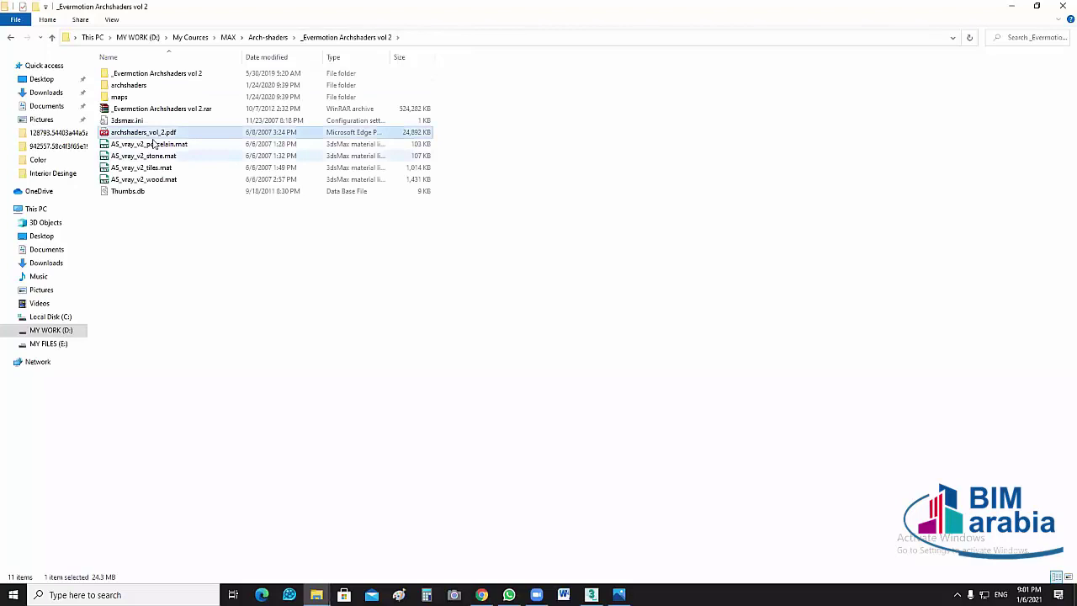
double_click(158, 133)
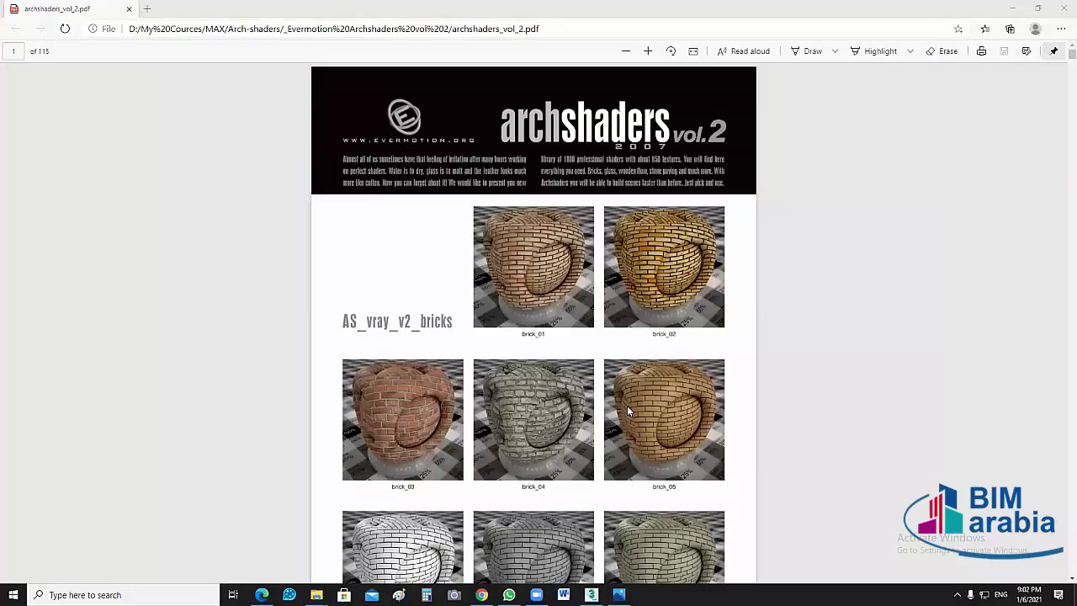
Zoom in twice on the archshaders_vol_2.pdf pages using Edge's zoom control
click(577, 442)
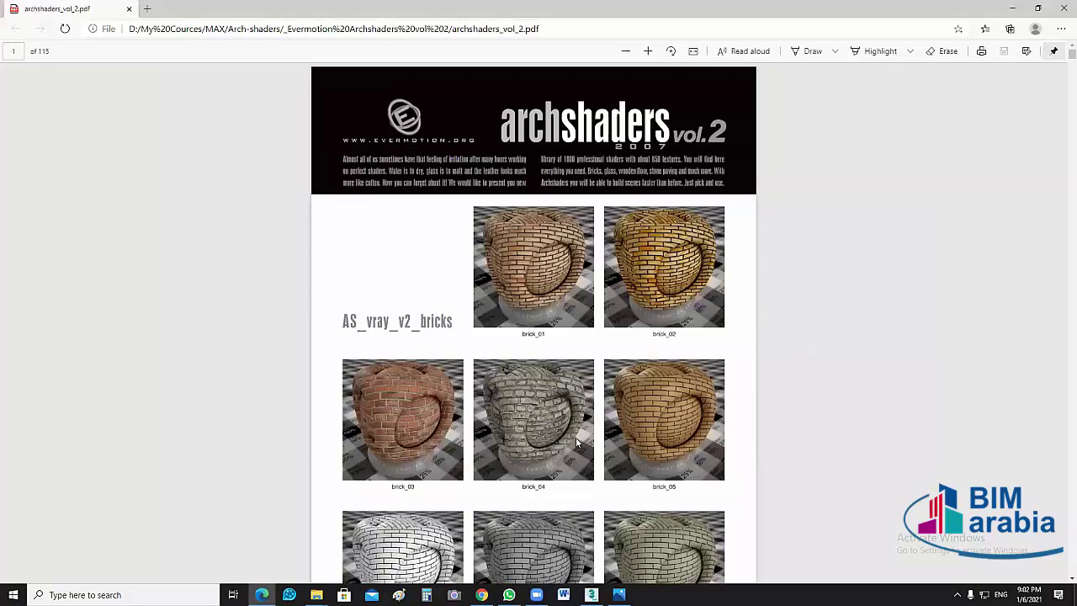
scroll(576, 438, down, 10)
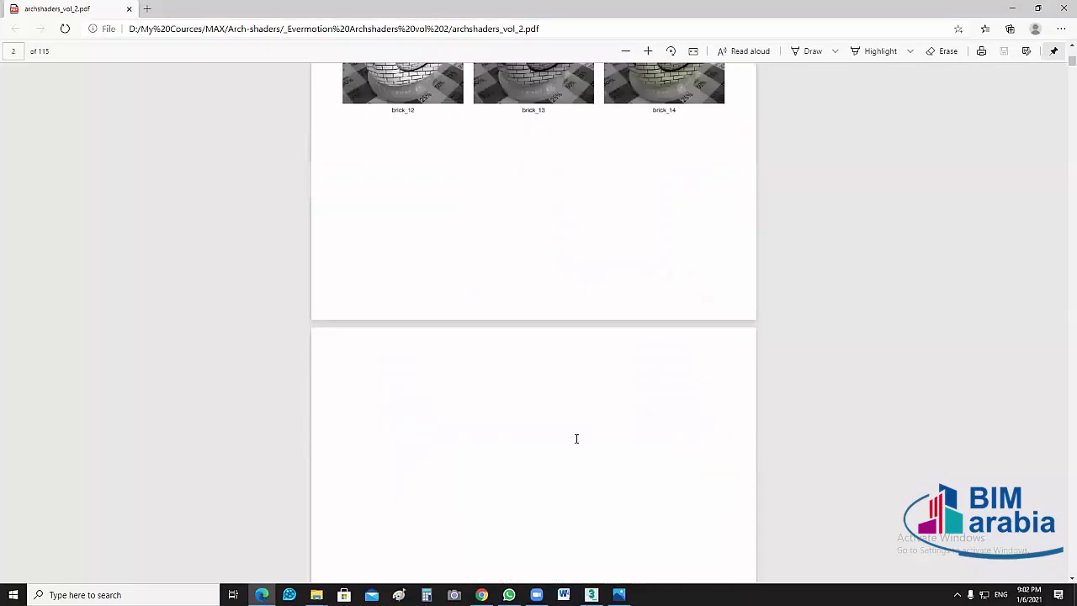
click(1061, 29)
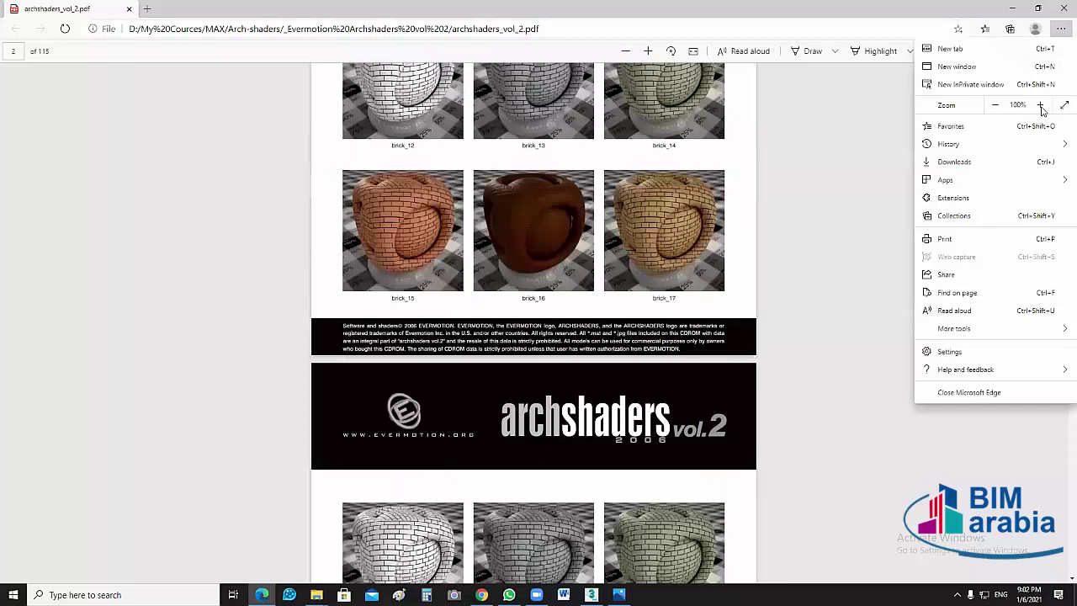
click(1042, 110)
click(1041, 110)
click(1042, 110)
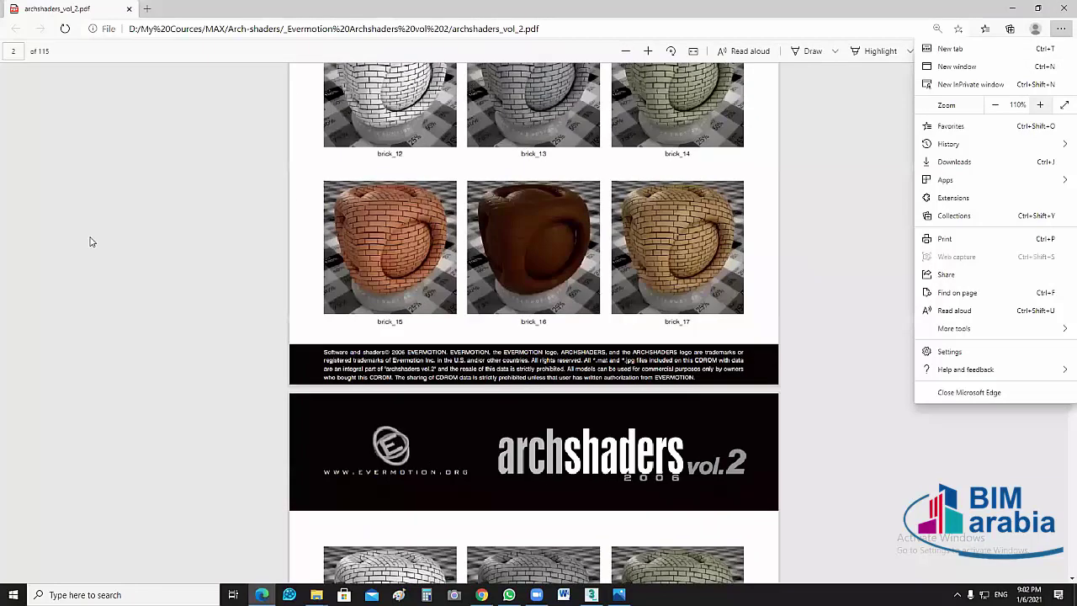
Scroll through the catalogue past the food and AS_vray_v2_glass shader pages to page 37
ctrl+scroll(375, 284, up, 1)
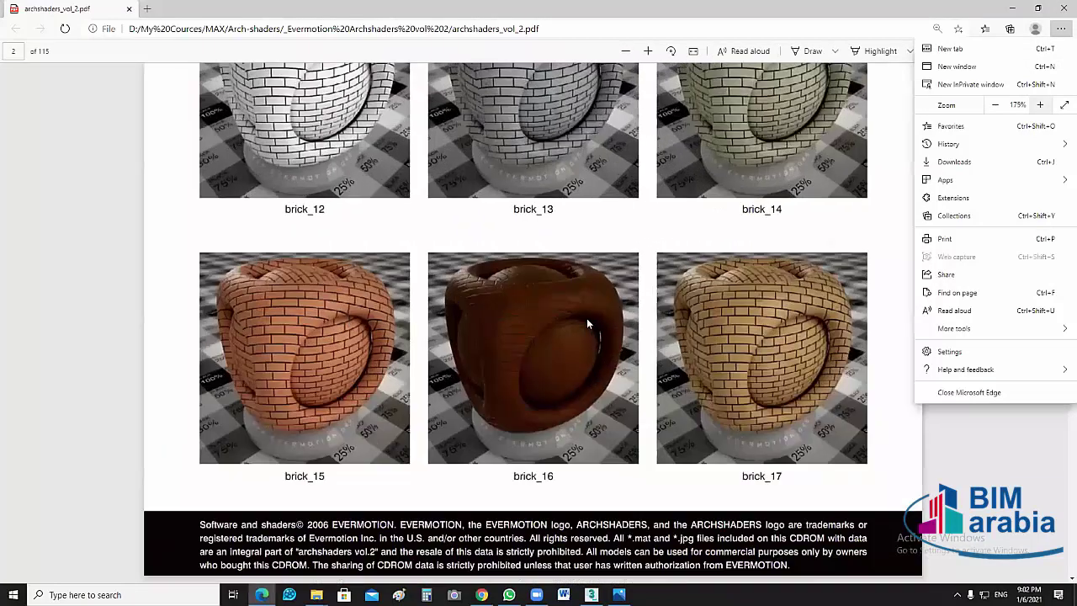
scroll(728, 304, down, 1)
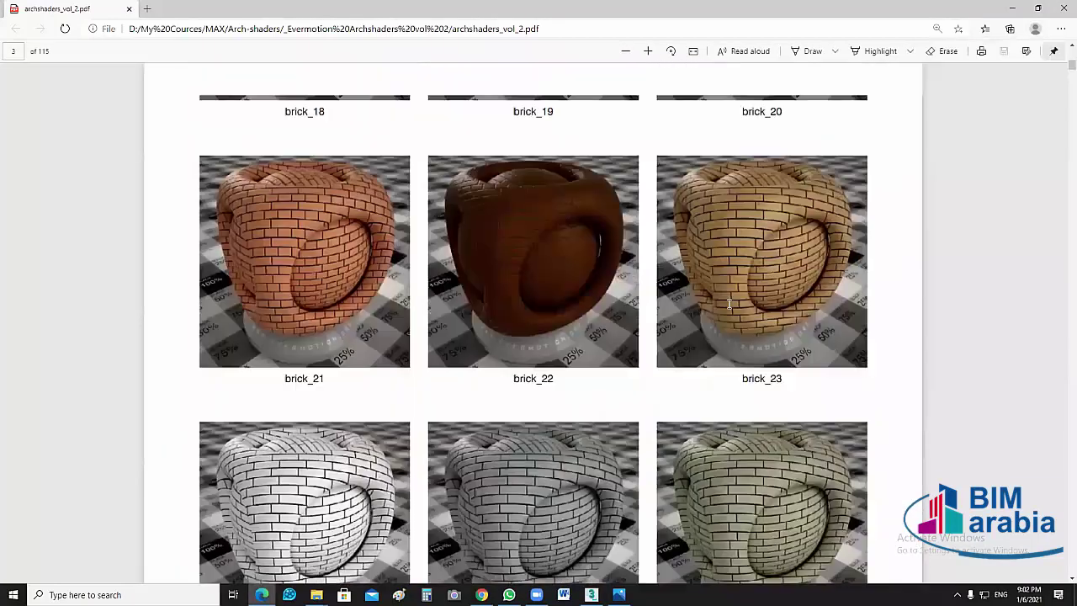
scroll(274, 317, up, 5)
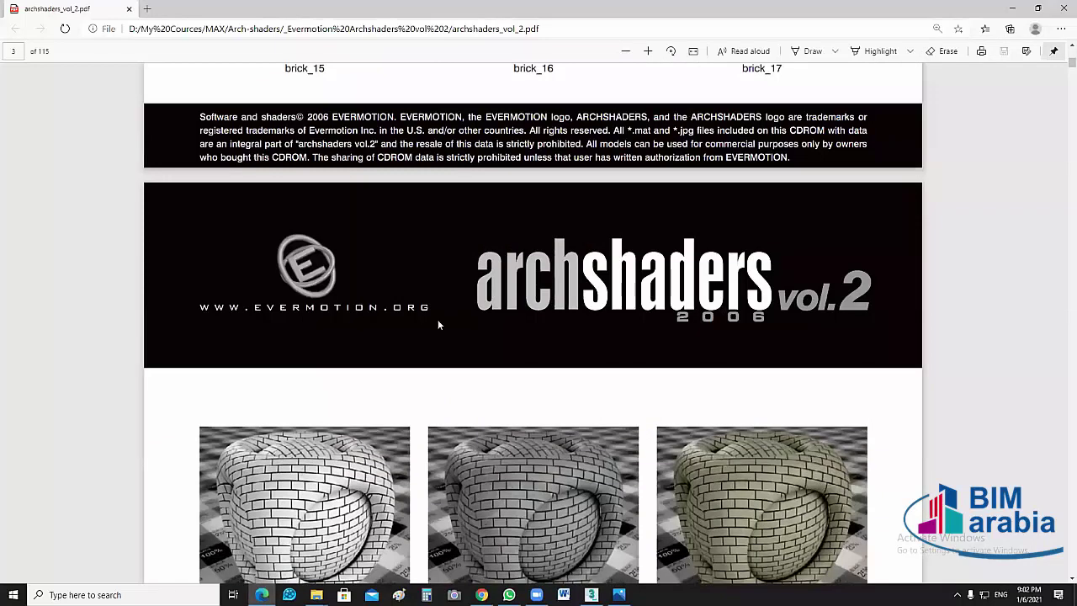
scroll(589, 375, down, 1)
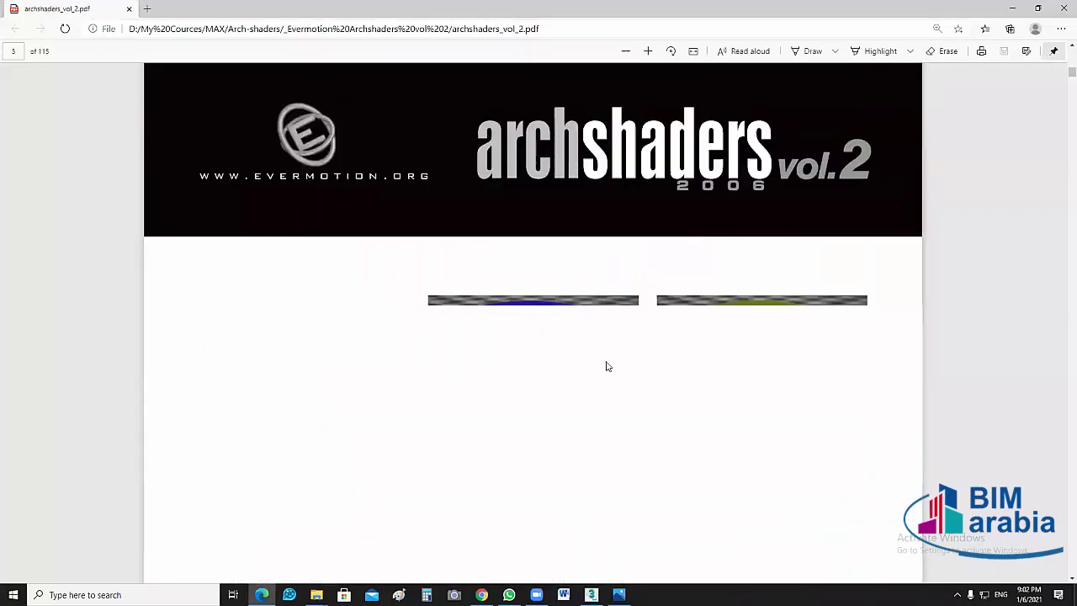
scroll(644, 396, down, 1)
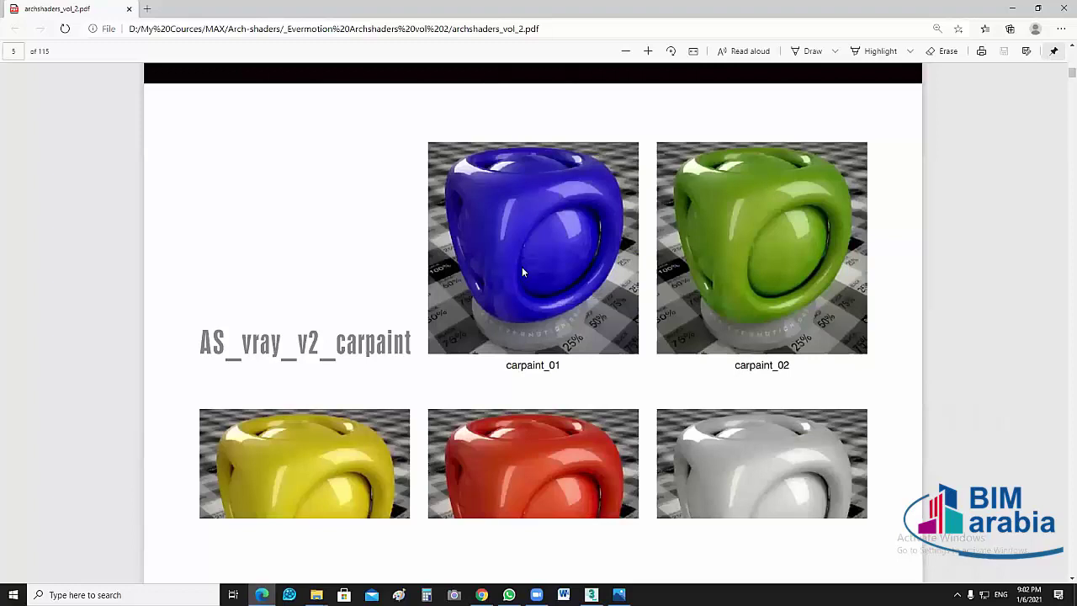
scroll(571, 233, down, 1)
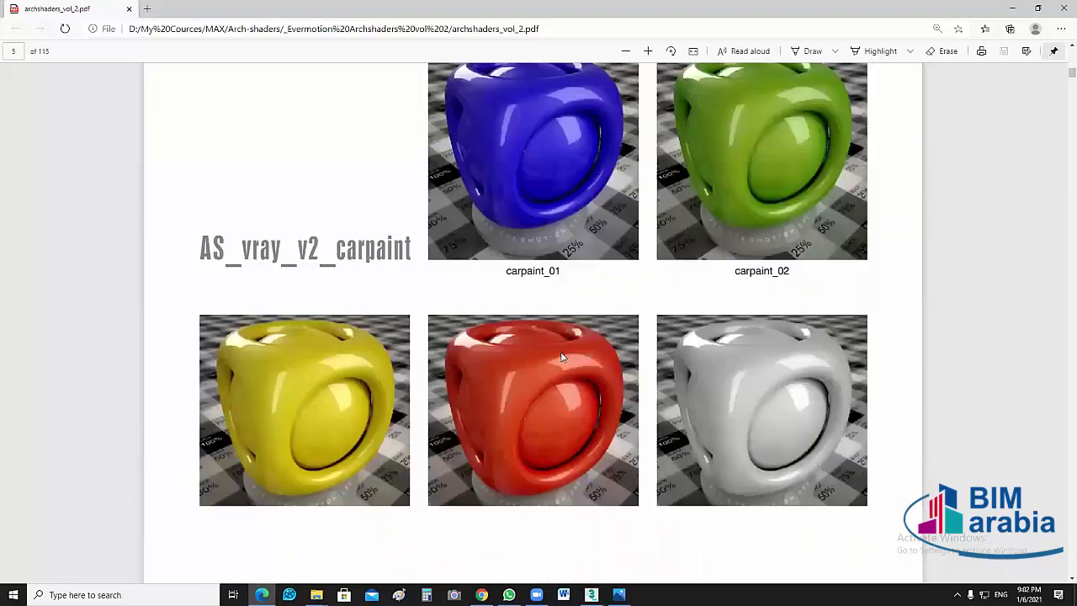
scroll(561, 354, down, 8)
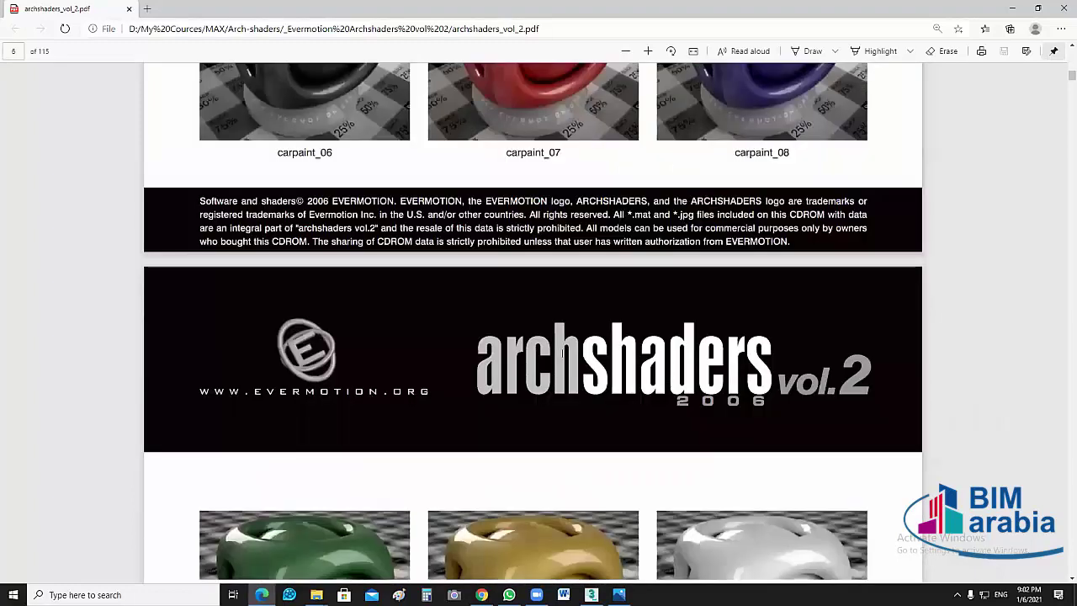
scroll(623, 337, down, 10)
scroll(624, 324, down, 7)
scroll(623, 324, down, 5)
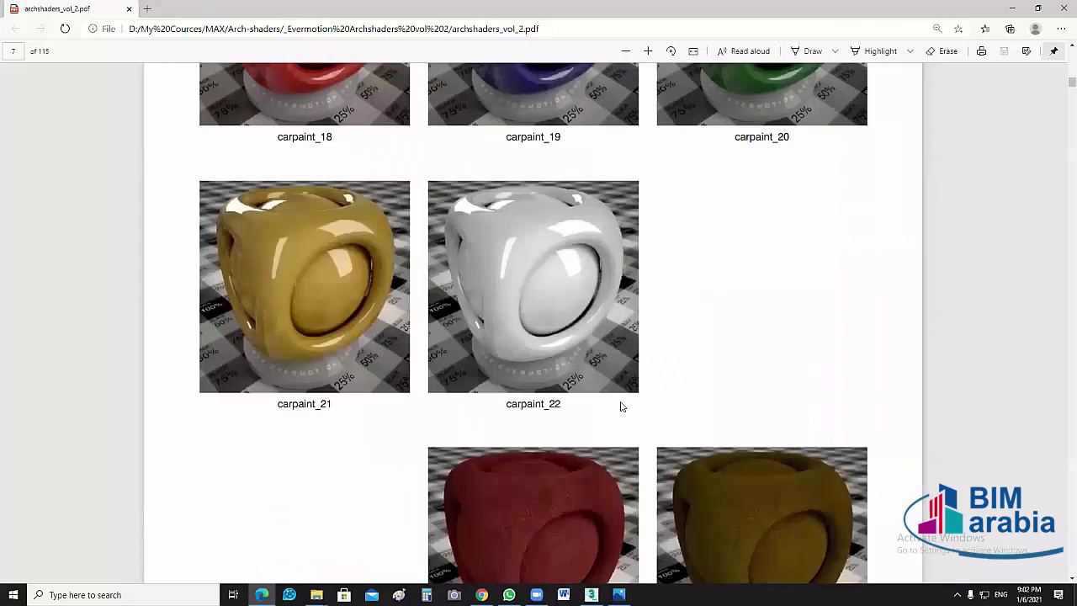
scroll(620, 400, down, 7)
scroll(381, 396, down, 7)
scroll(637, 377, up, 2)
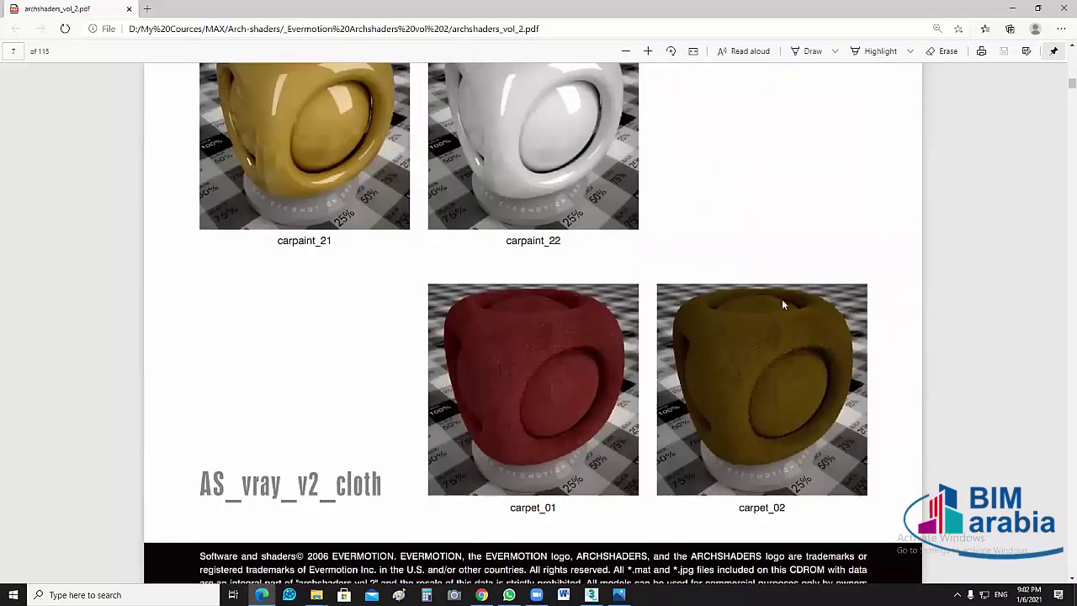
scroll(781, 299, down, 4)
scroll(782, 126, down, 6)
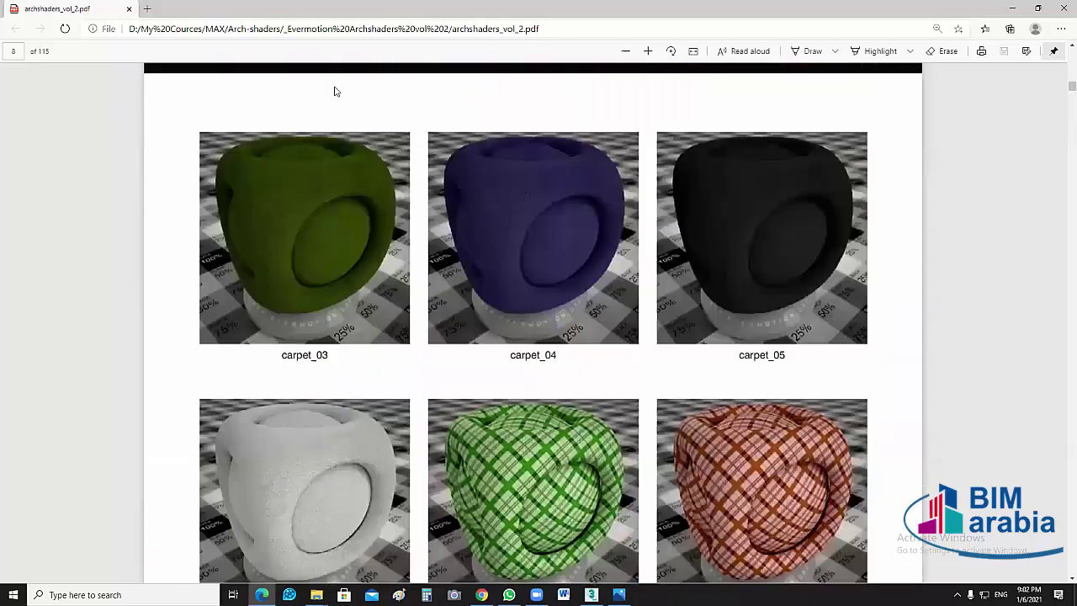
scroll(751, 325, down, 5)
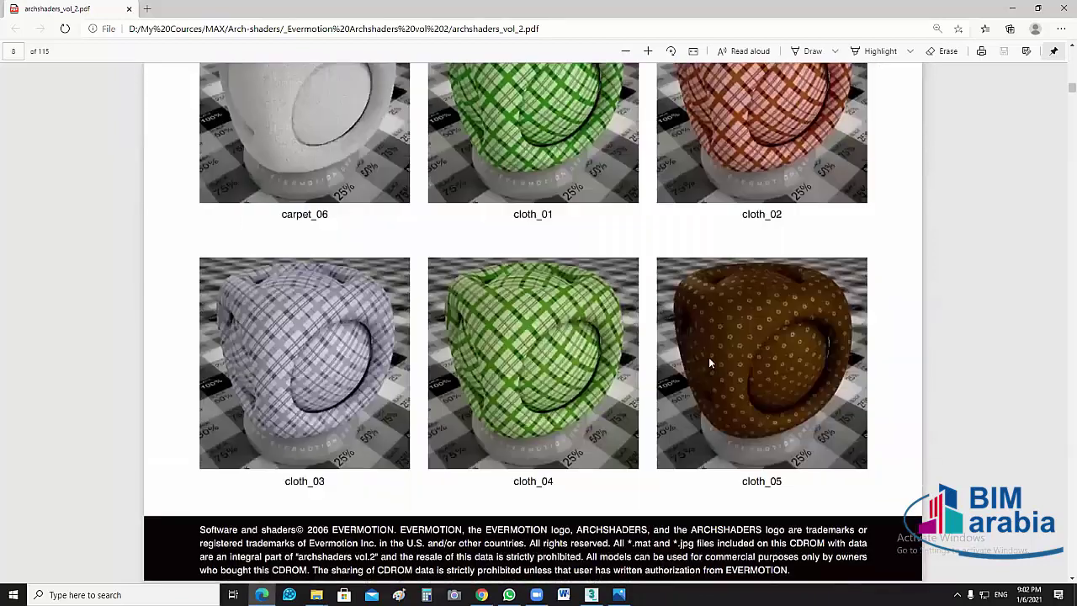
scroll(465, 335, down, 5)
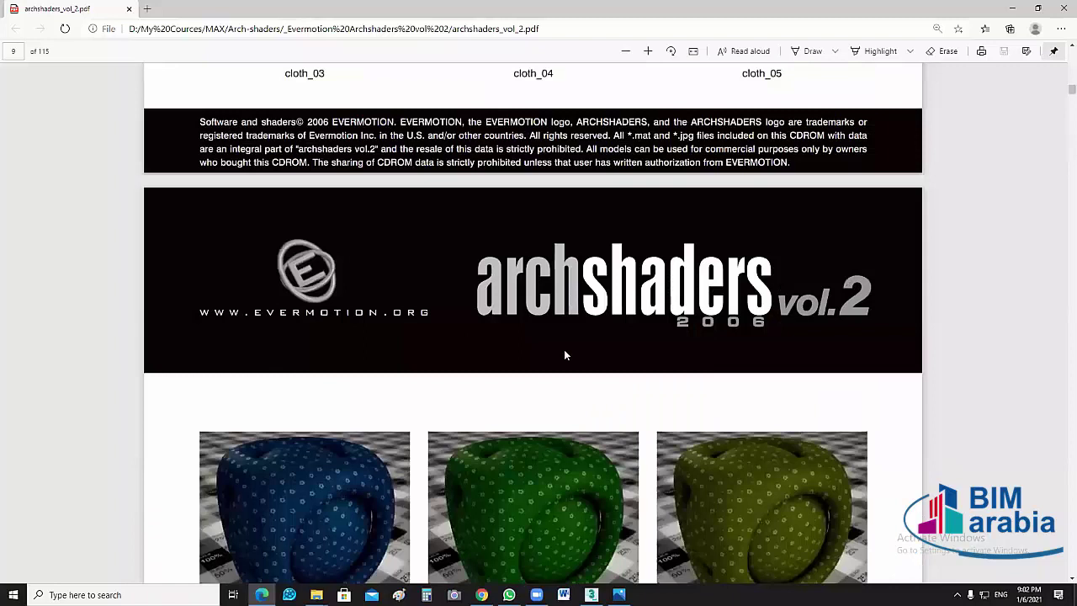
scroll(538, 379, down, 8)
scroll(614, 385, down, 1)
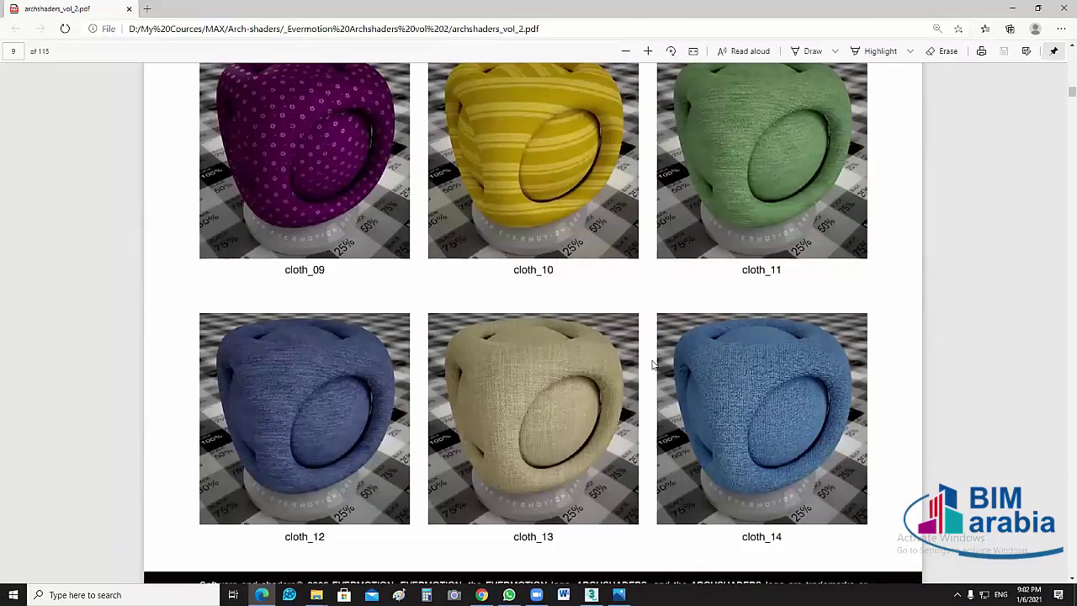
scroll(653, 364, down, 6)
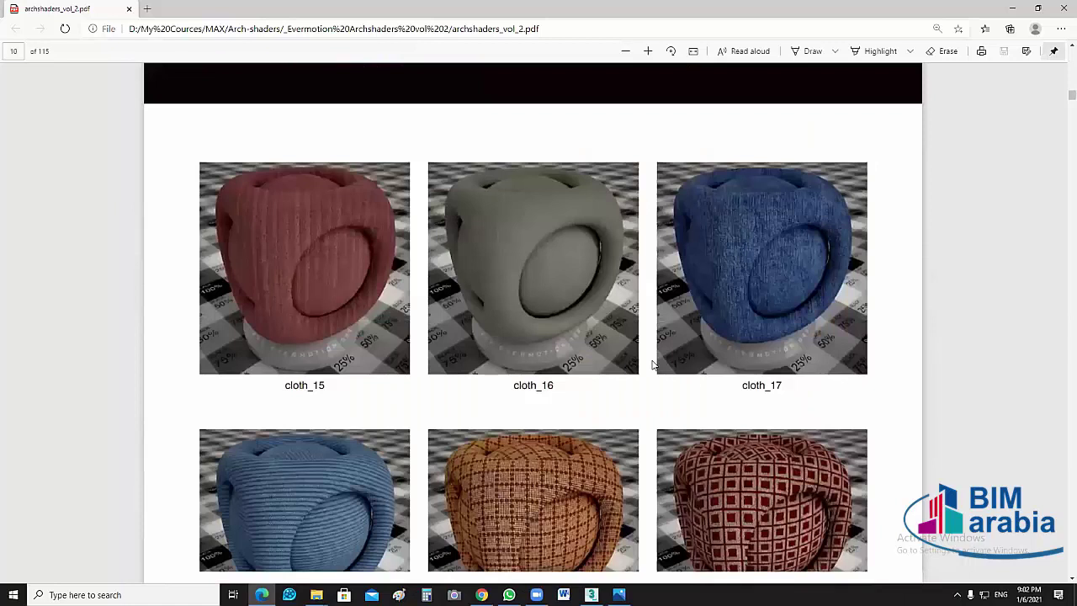
scroll(653, 364, down, 6)
scroll(528, 445, up, 4)
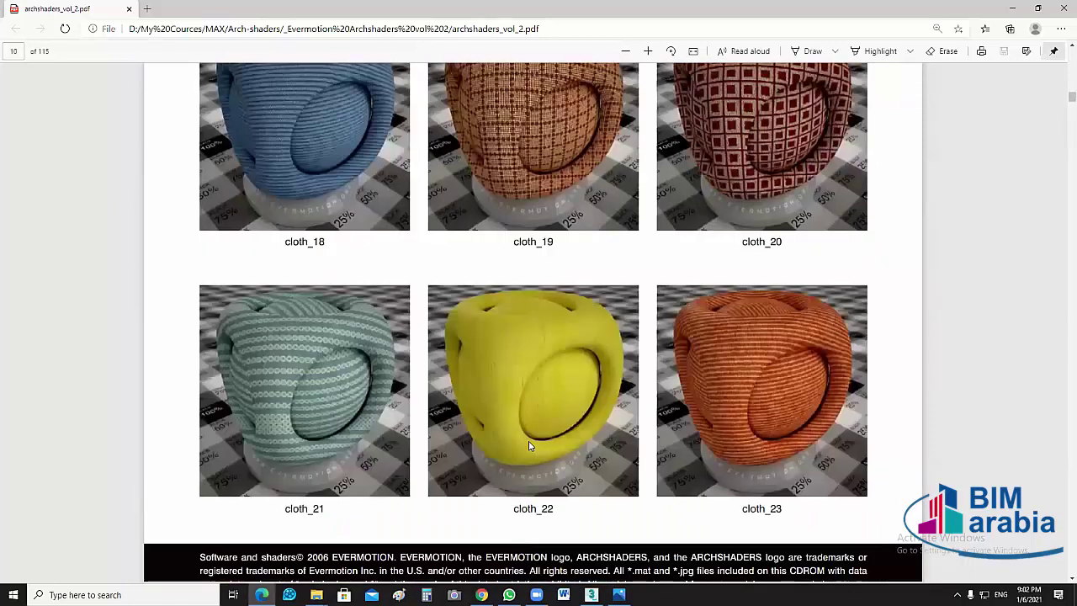
scroll(542, 416, down, 6)
scroll(542, 415, down, 1)
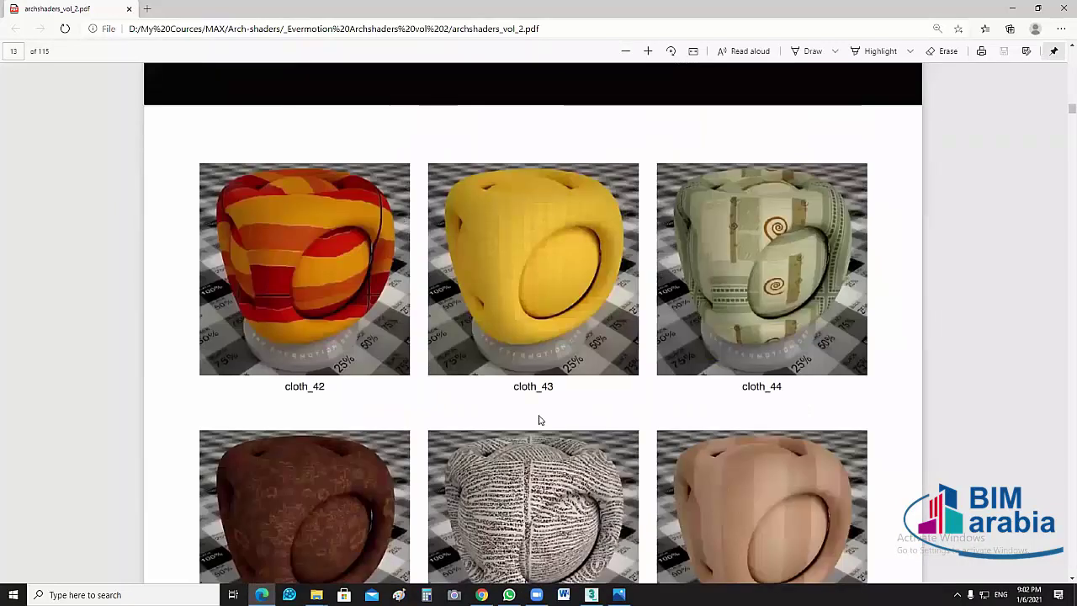
scroll(542, 416, down, 5)
scroll(562, 257, down, 2)
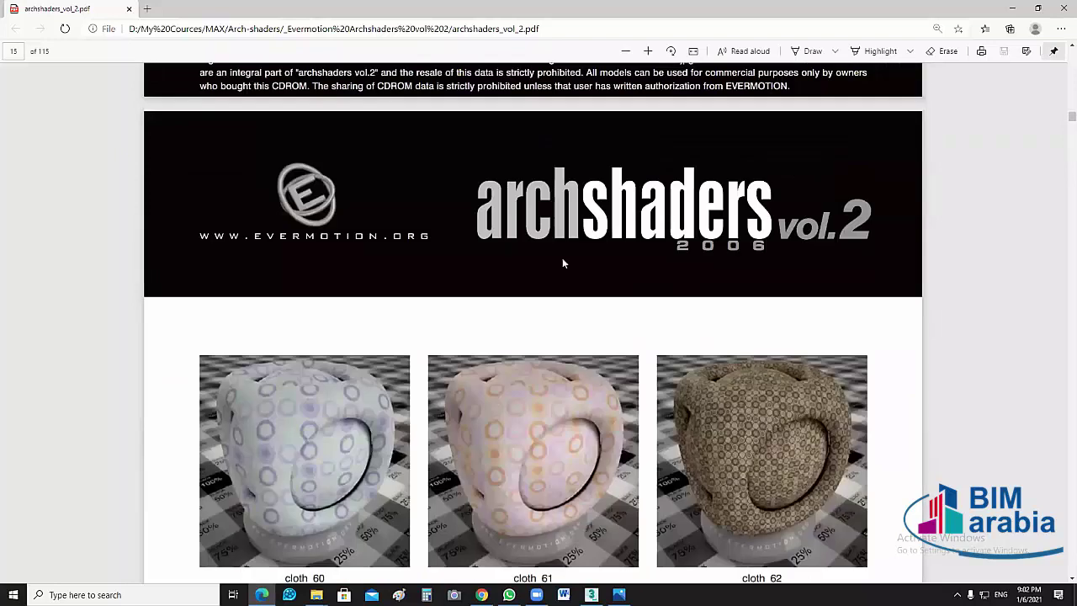
scroll(562, 257, down, 5)
scroll(542, 458, down, 6)
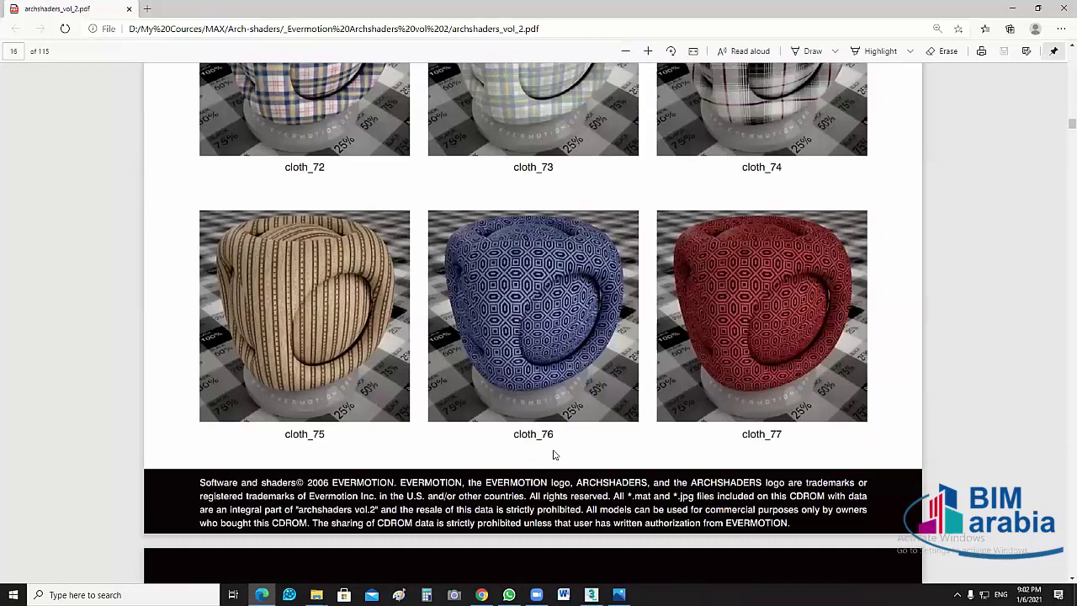
scroll(553, 454, down, 15)
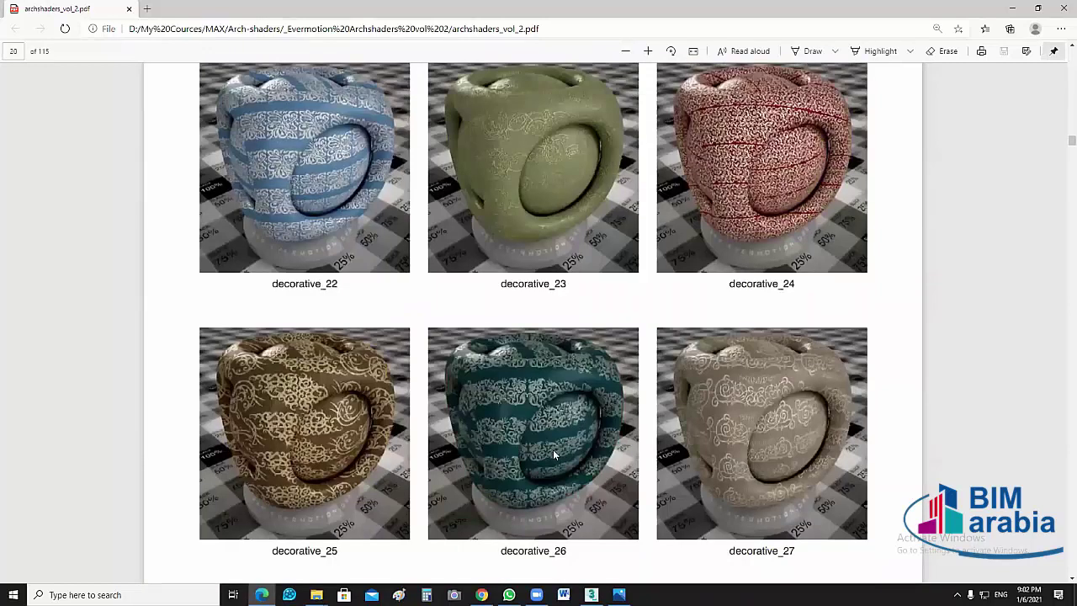
scroll(446, 332, up, 5)
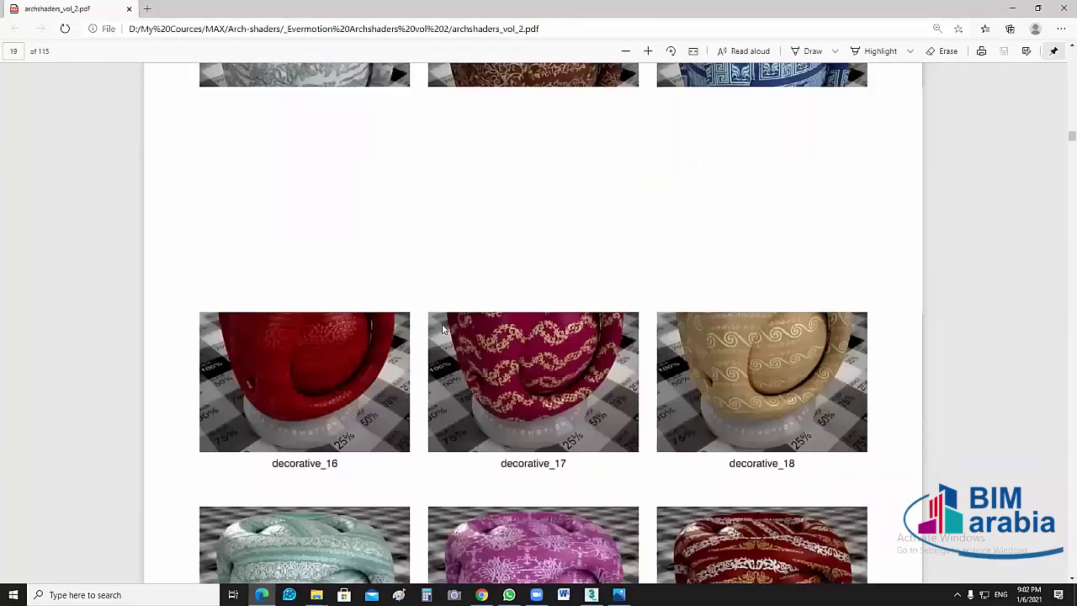
scroll(457, 346, up, 3)
scroll(457, 352, up, 5)
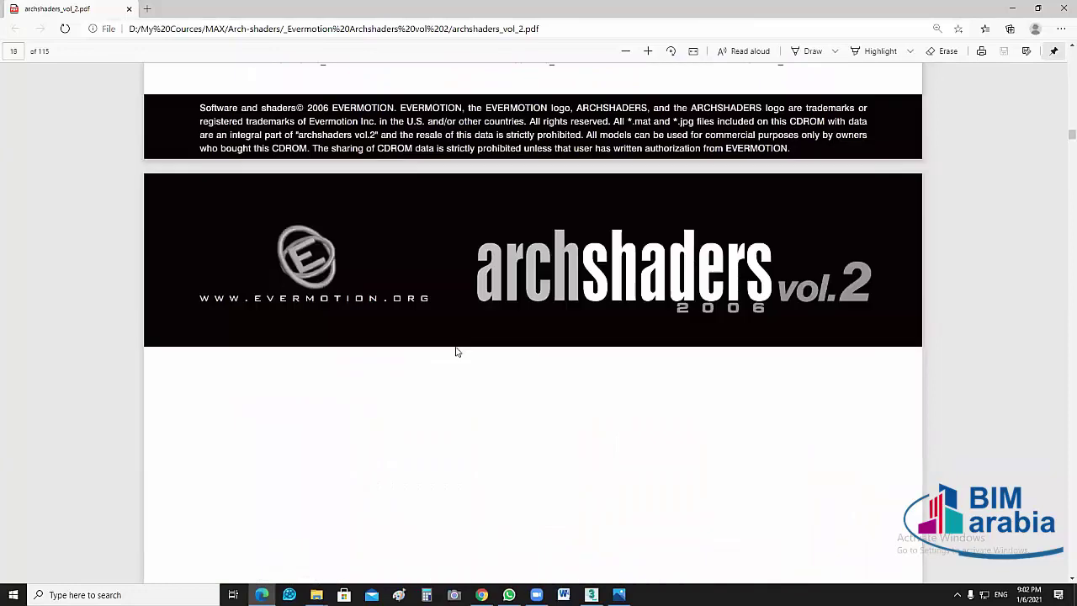
scroll(455, 352, up, 3)
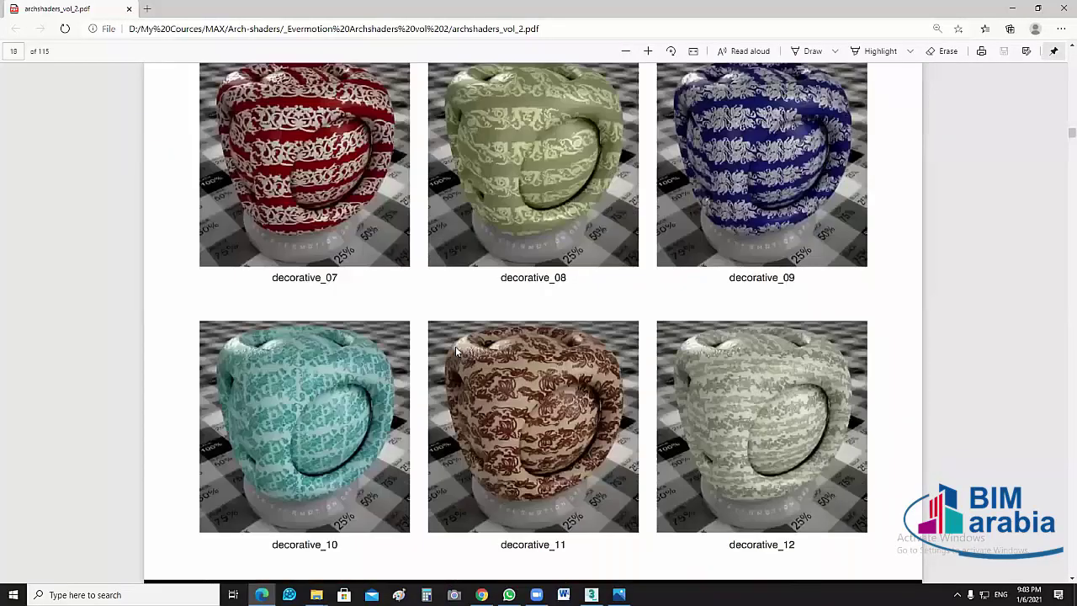
scroll(455, 352, up, 3)
scroll(455, 351, up, 3)
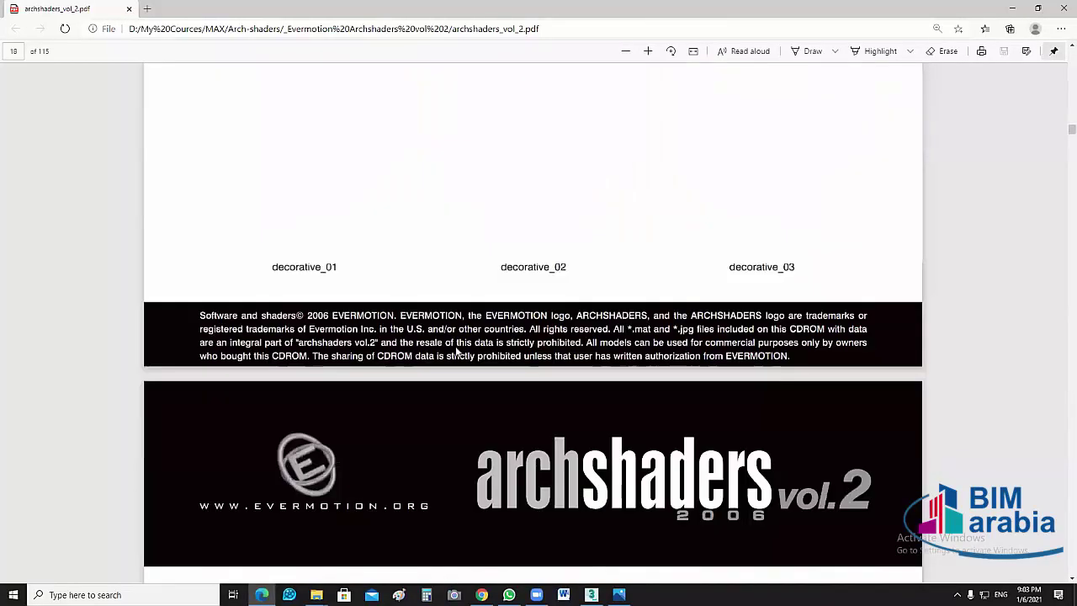
scroll(455, 352, up, 3)
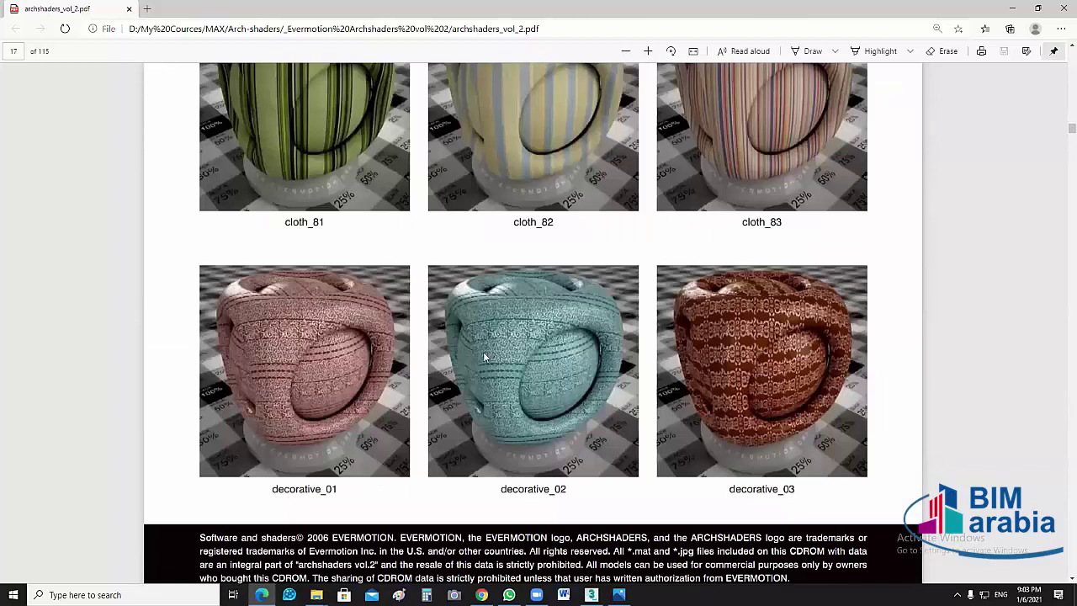
scroll(577, 480, down, 3)
scroll(622, 460, down, 3)
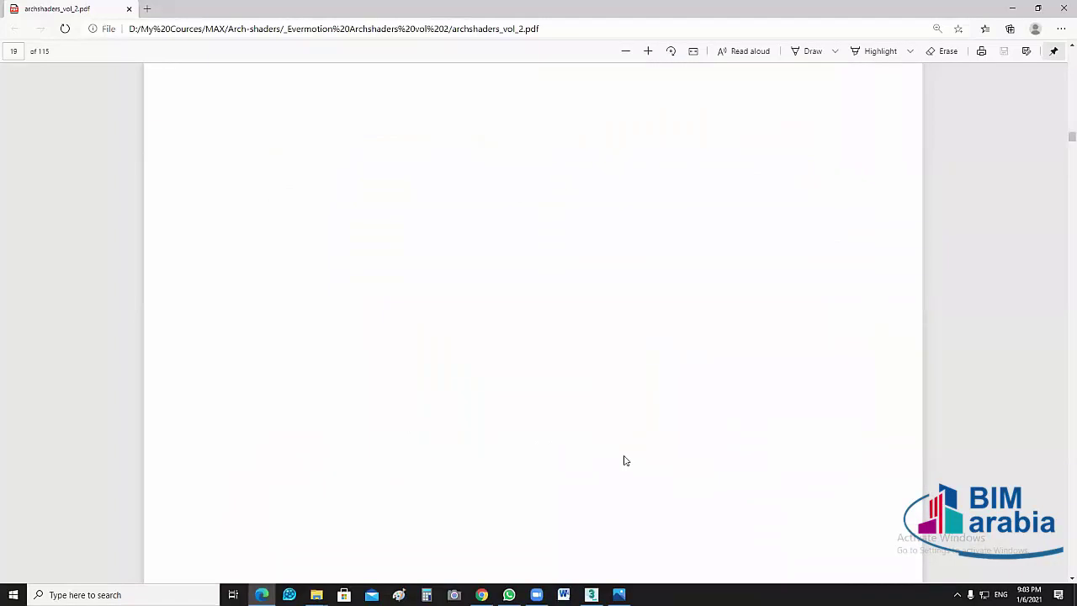
scroll(624, 460, down, 5)
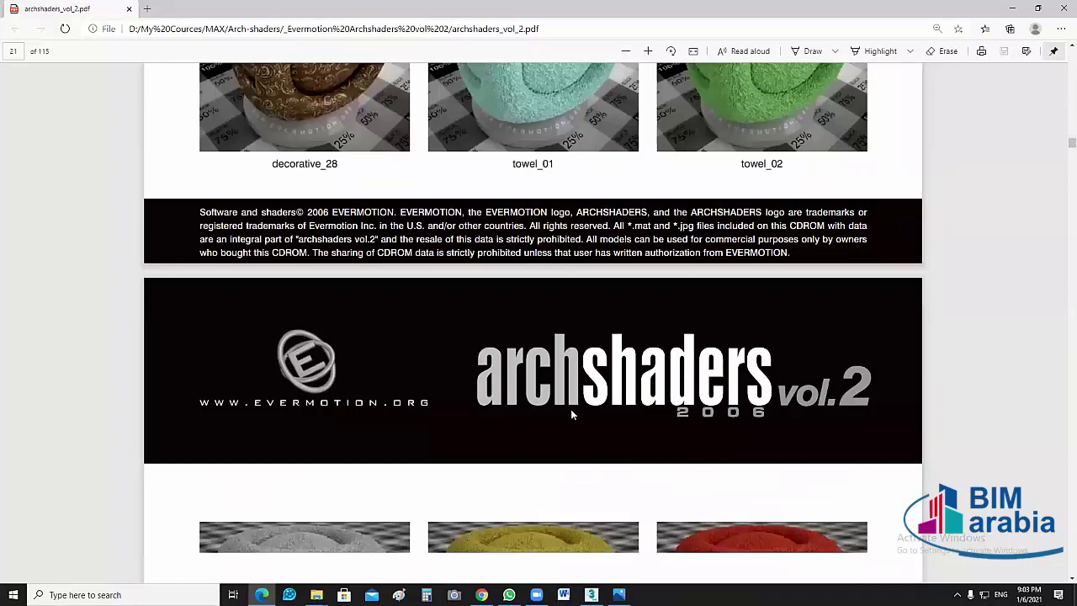
scroll(574, 421, down, 9)
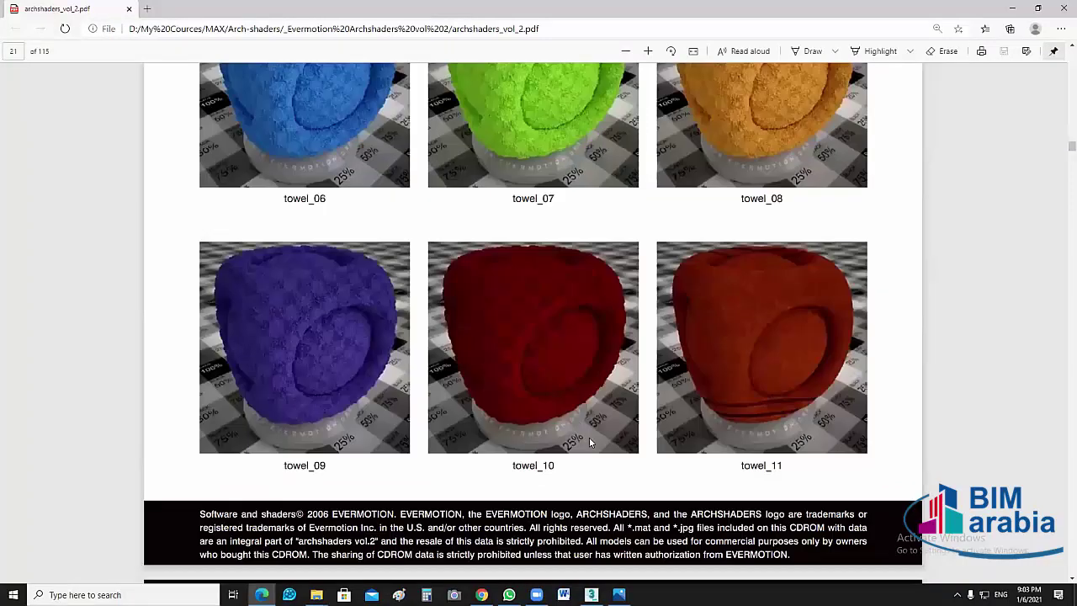
scroll(625, 469, down, 1)
scroll(621, 459, down, 10)
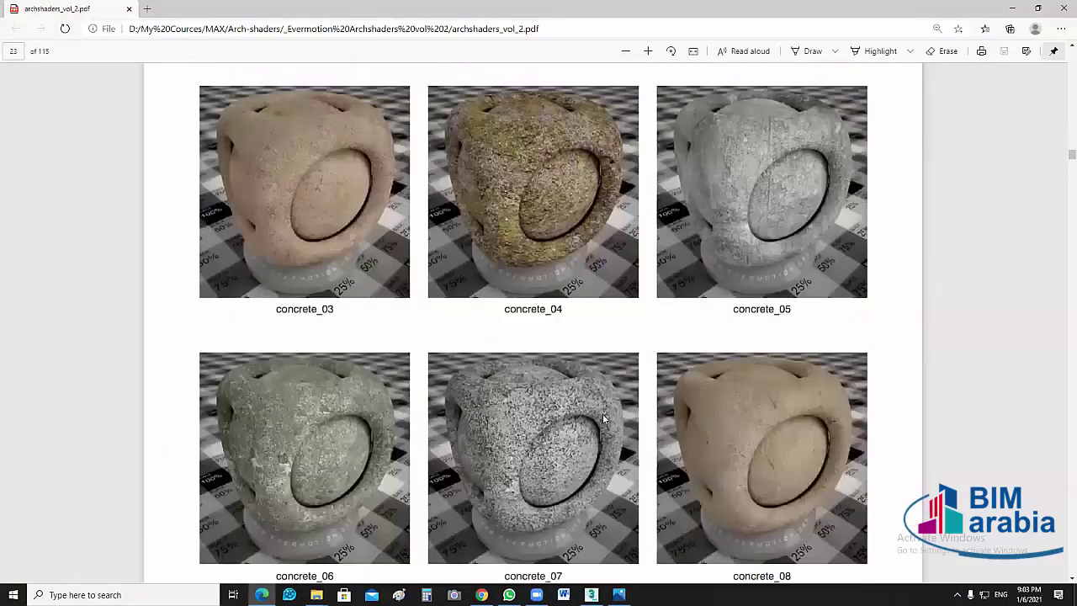
scroll(603, 412, down, 1)
scroll(603, 406, down, 5)
scroll(592, 392, down, 5)
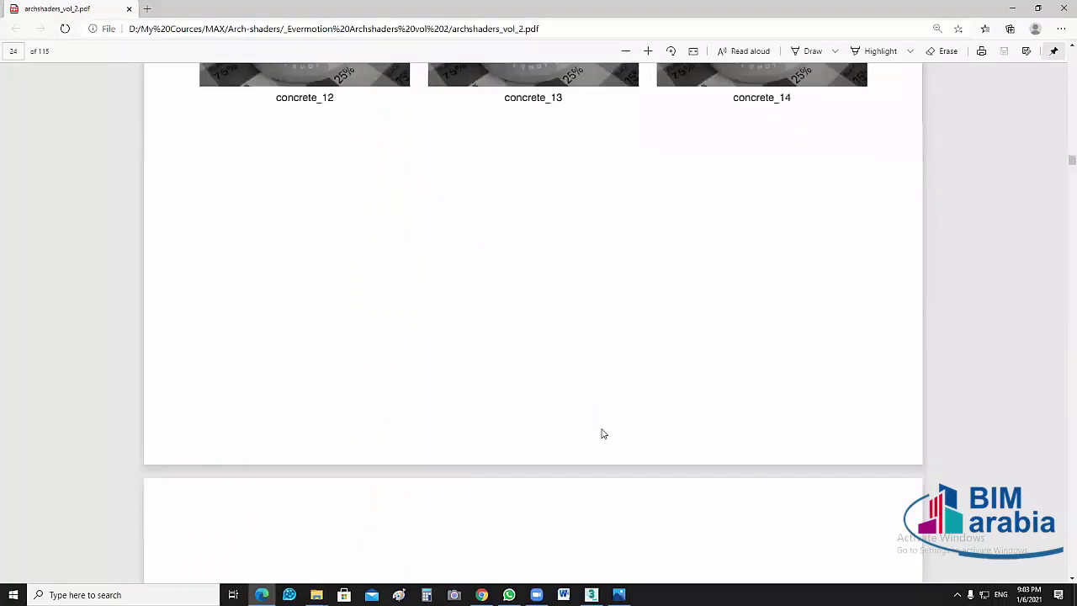
scroll(600, 430, down, 5)
scroll(562, 430, down, 5)
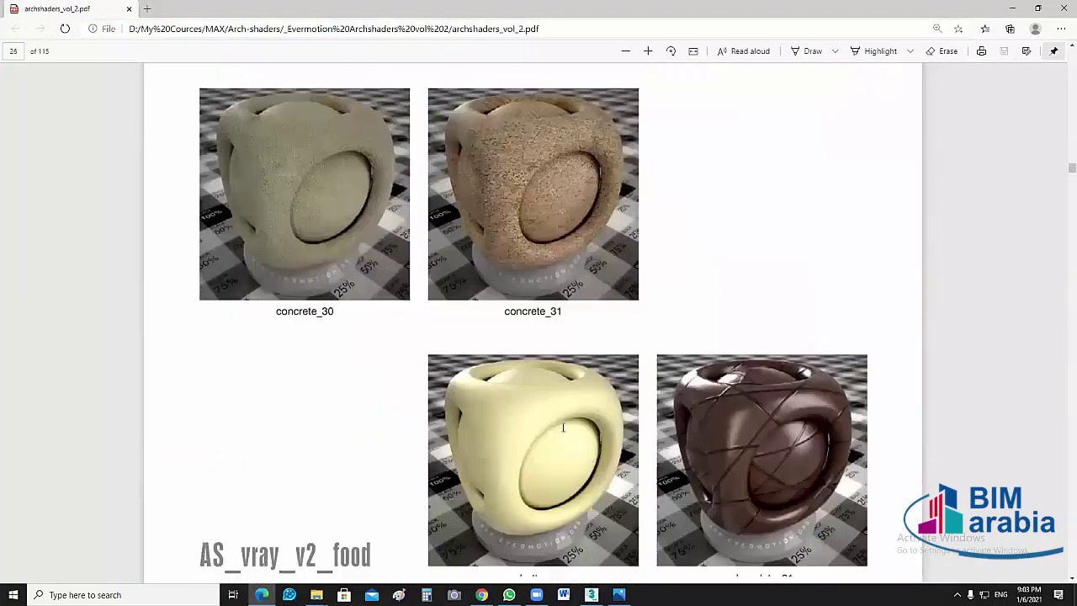
scroll(366, 389, down, 2)
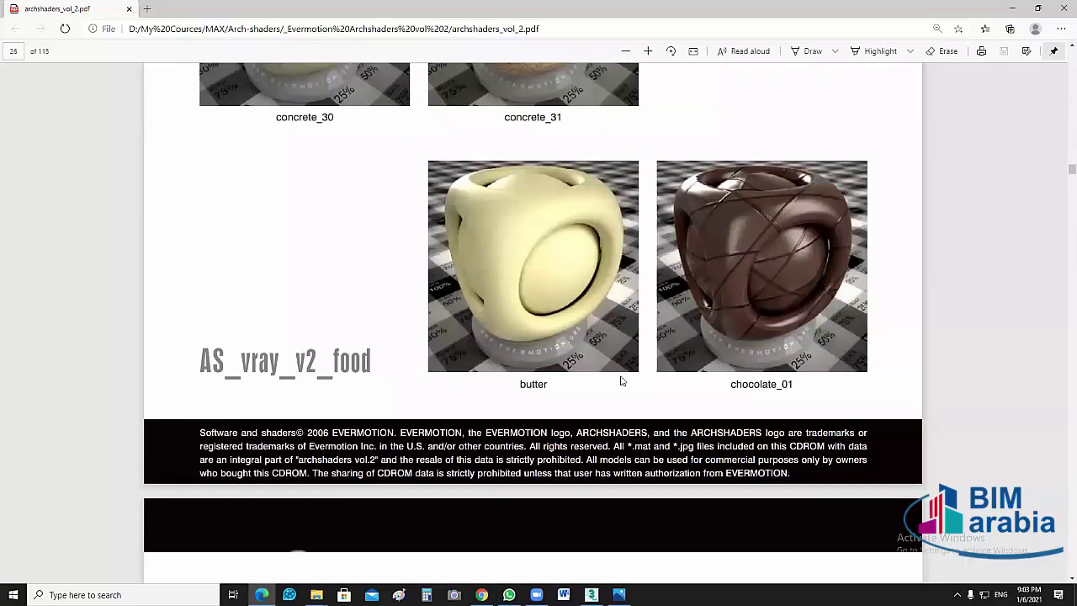
scroll(620, 380, down, 3)
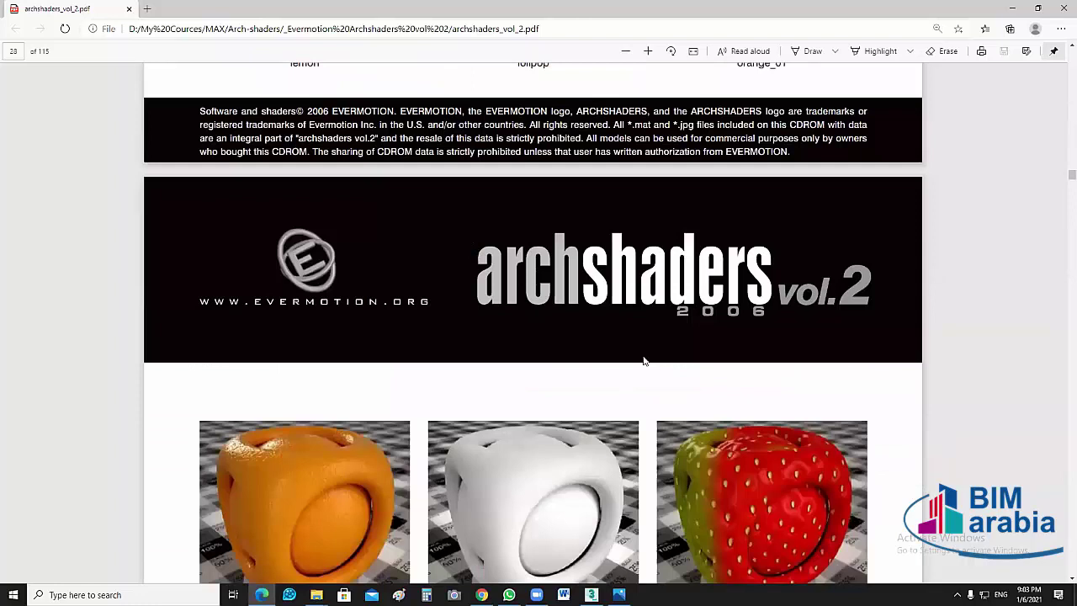
scroll(671, 262, down, 10)
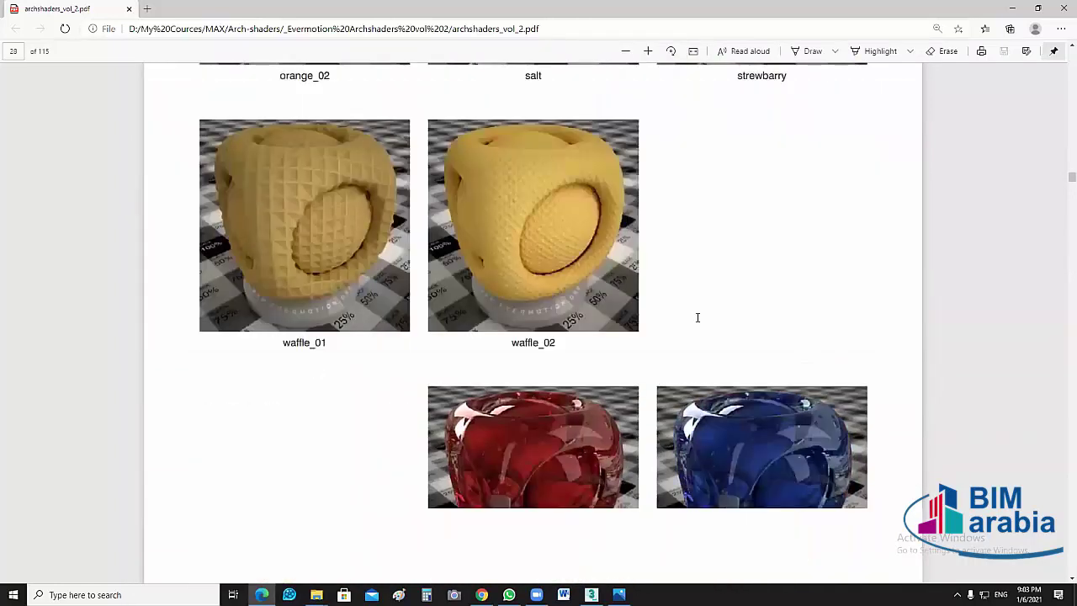
scroll(697, 317, down, 3)
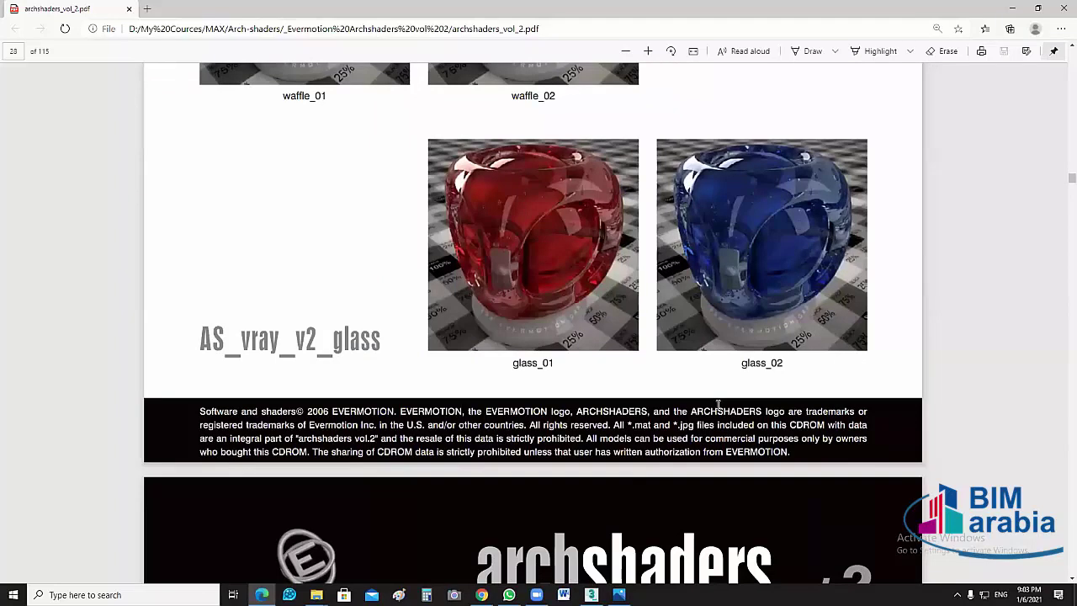
scroll(718, 404, down, 5)
scroll(718, 404, down, 4)
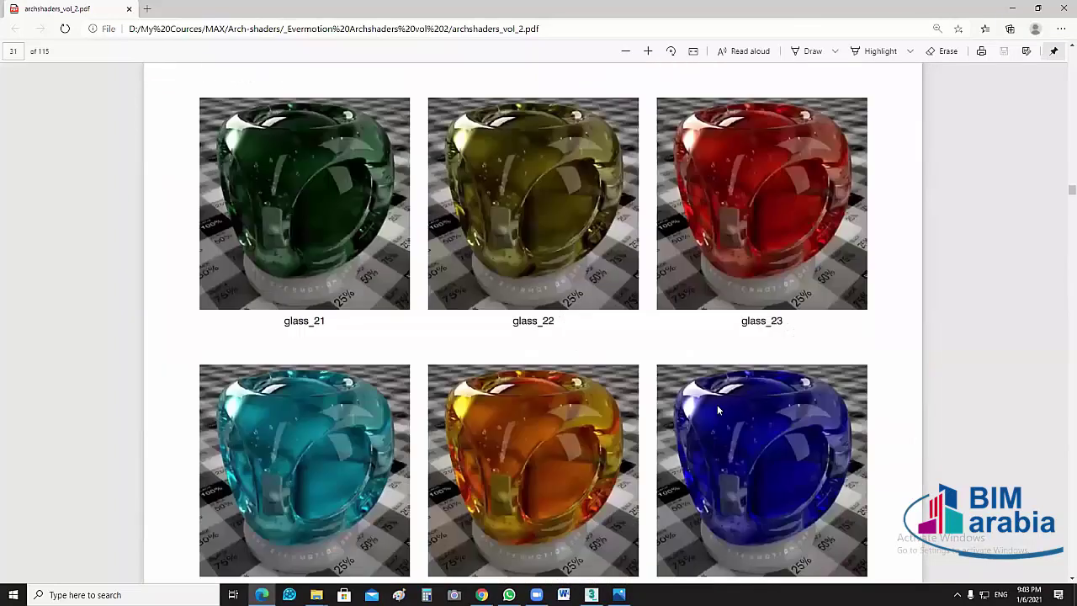
scroll(711, 404, down, 10)
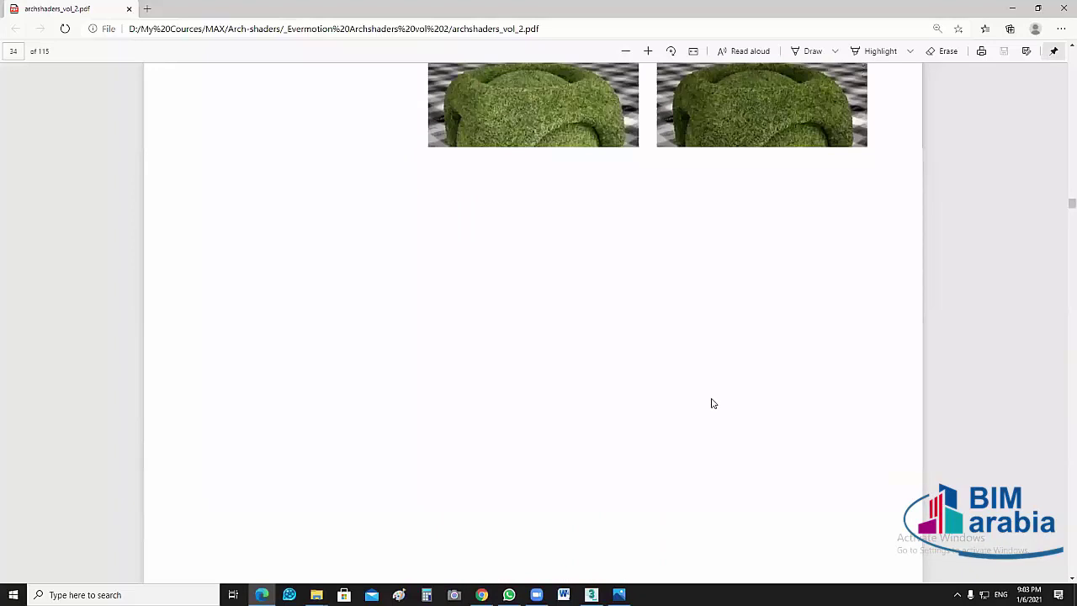
scroll(711, 404, down, 3)
scroll(711, 404, down, 6)
middle_click(711, 398)
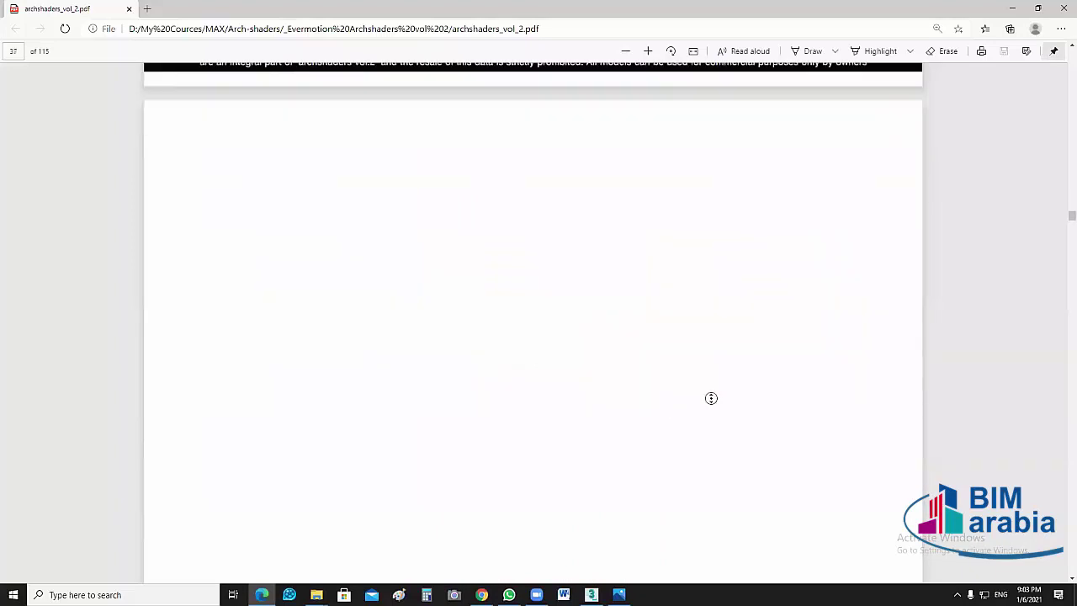
Jump the archshaders catalogue to page 38, then enter page 60
text(38)
key(Return)
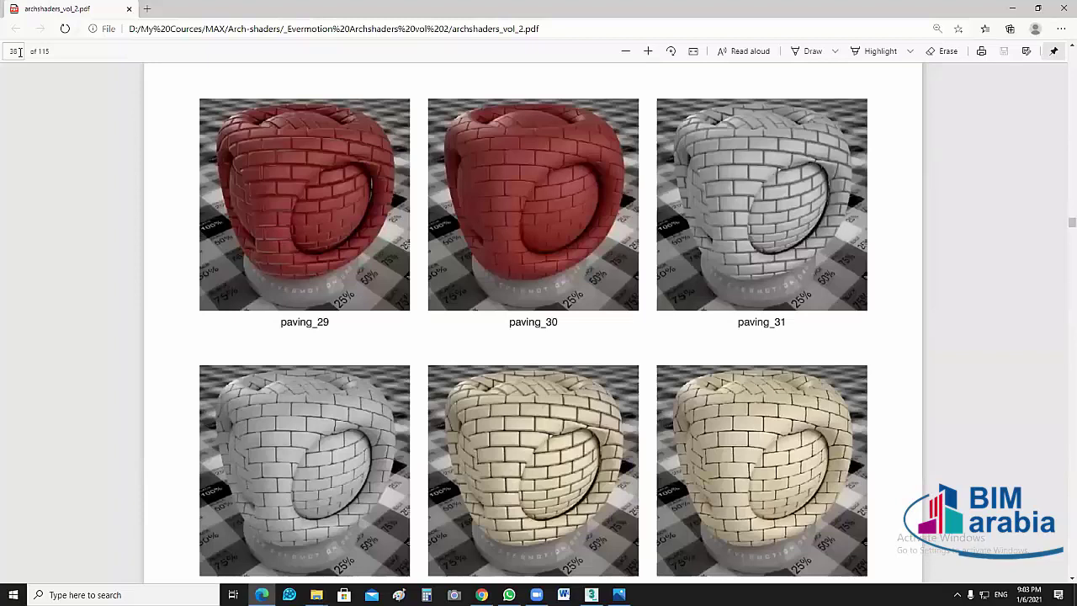
click(20, 51)
text(60)
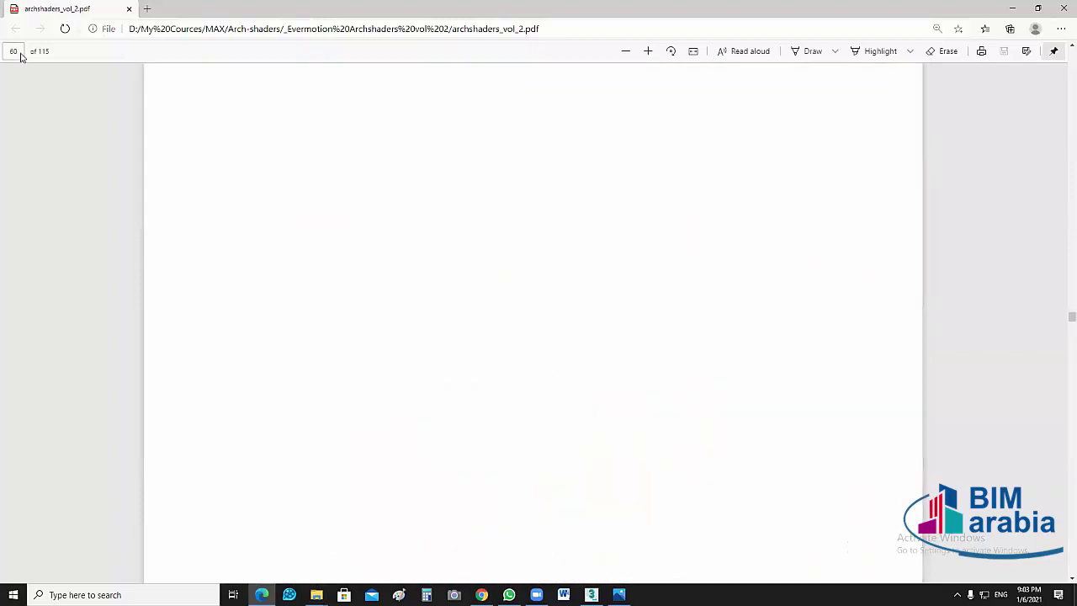
Scroll down to page 67's procedural_stone_15–17 previews, then minimize the PDF window
scroll(579, 378, up, 5)
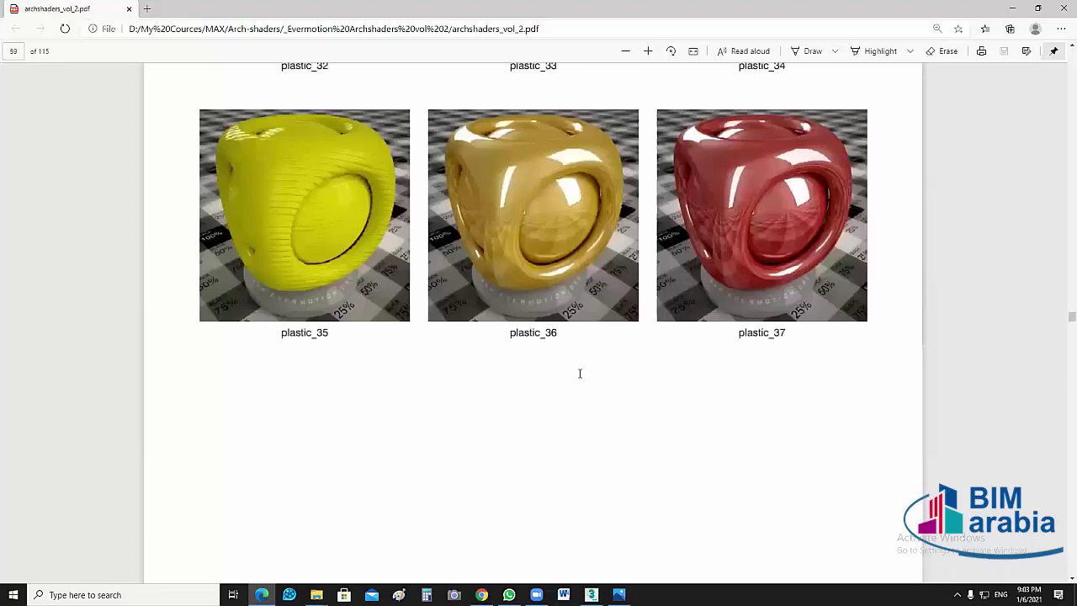
scroll(647, 306, down, 15)
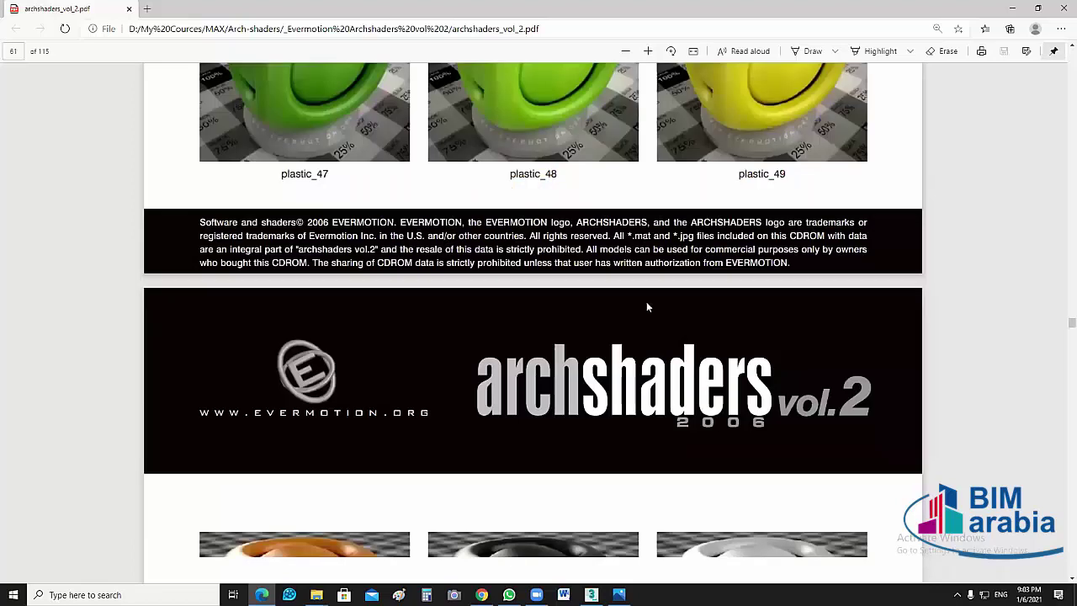
scroll(576, 277, down, 10)
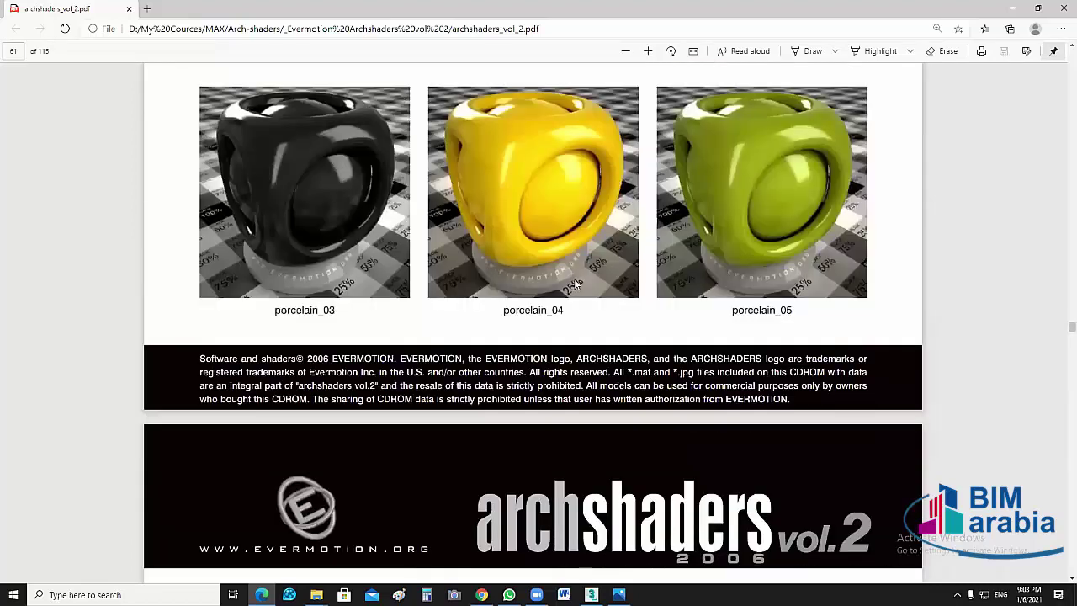
scroll(575, 278, down, 5)
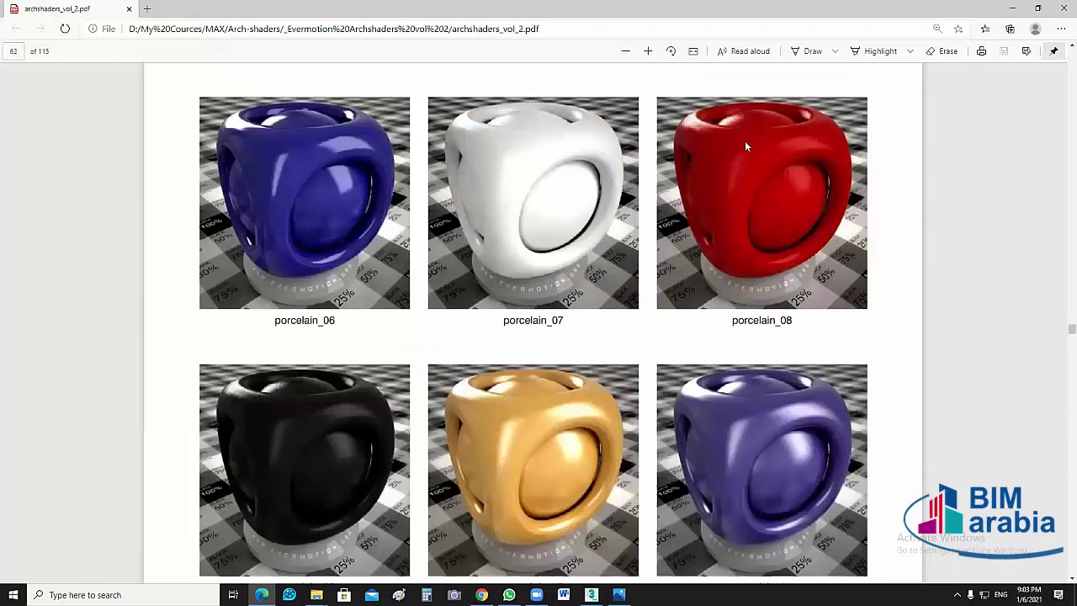
scroll(745, 146, up, 5)
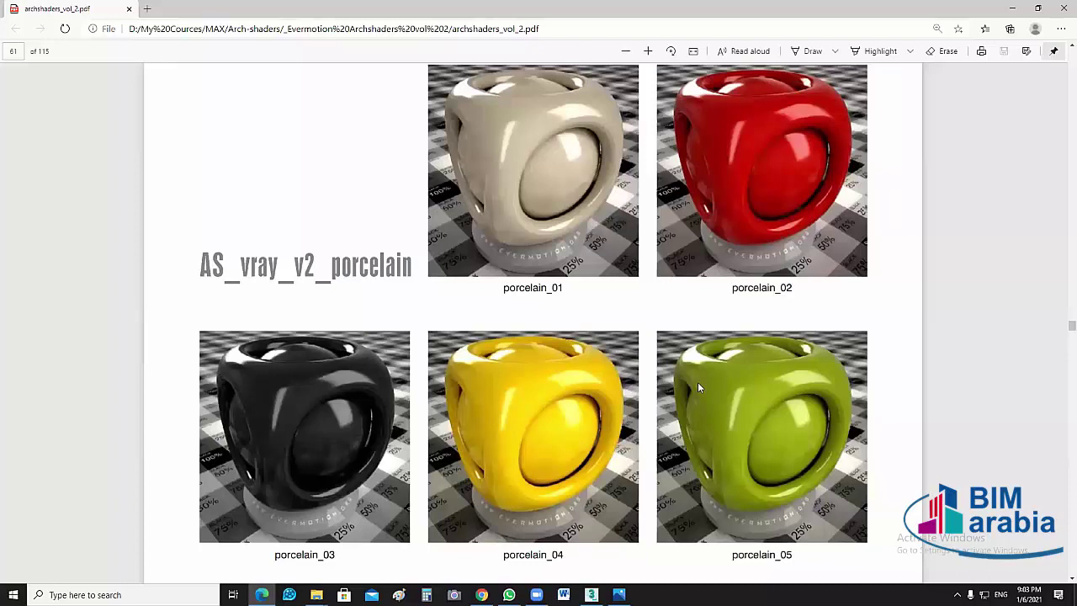
scroll(522, 244, down, 5)
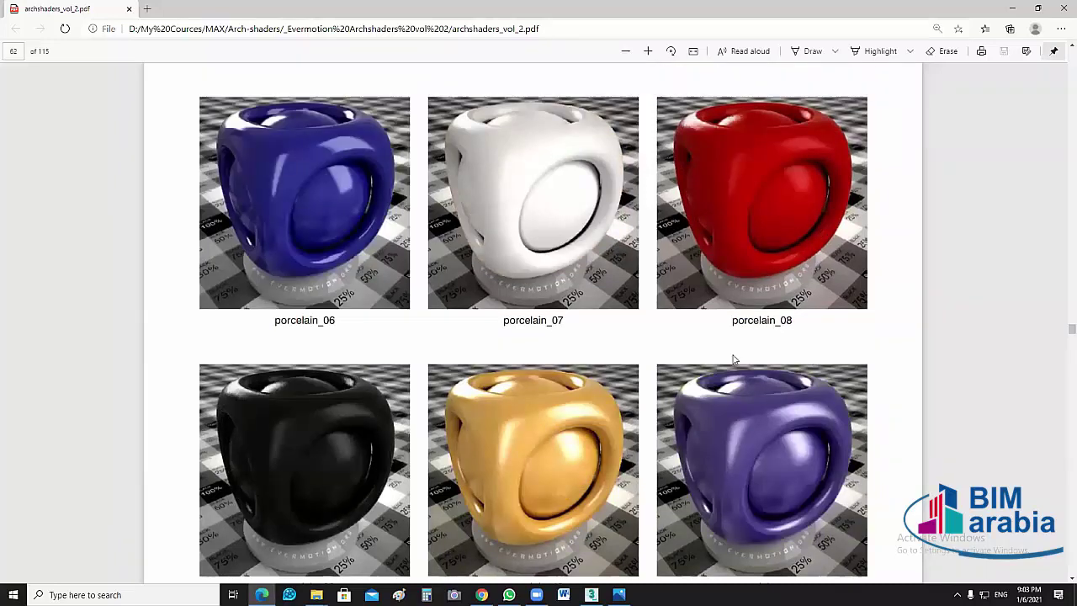
scroll(347, 229, down, 6)
scroll(600, 298, down, 5)
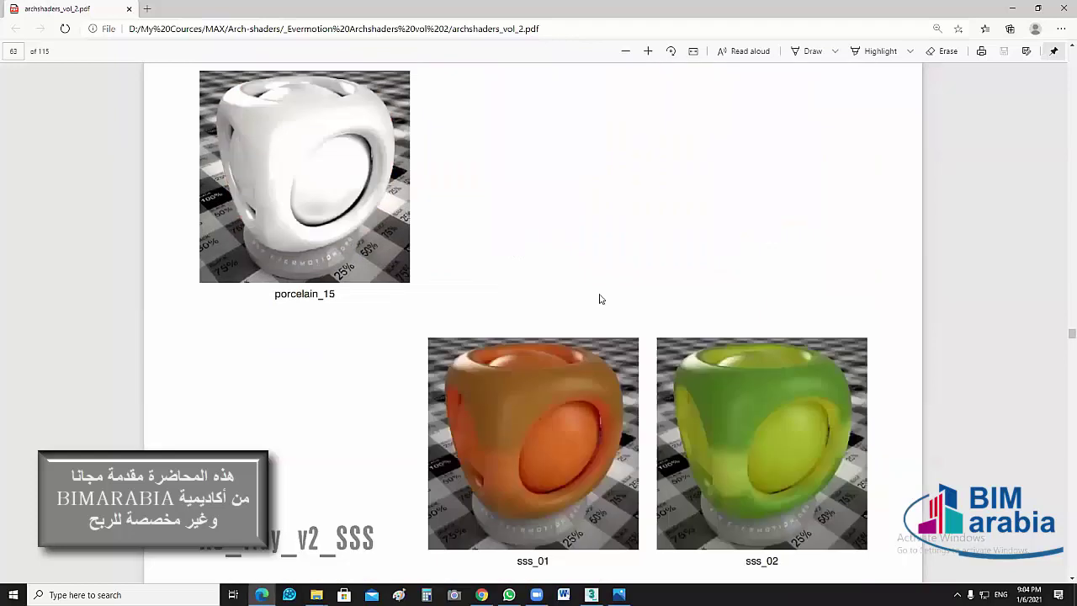
scroll(640, 348, down, 4)
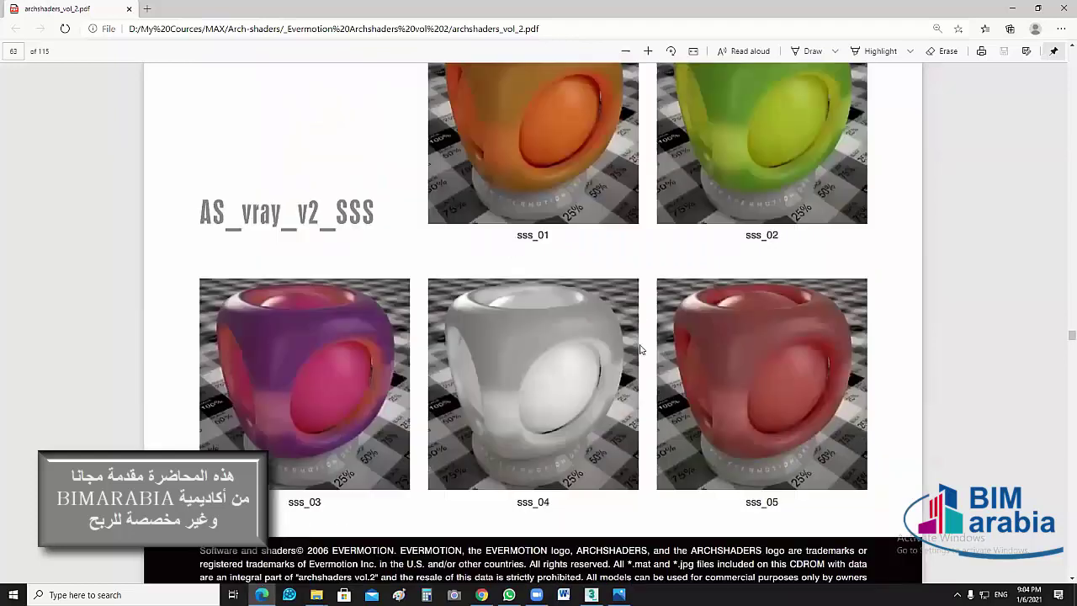
scroll(640, 349, down, 4)
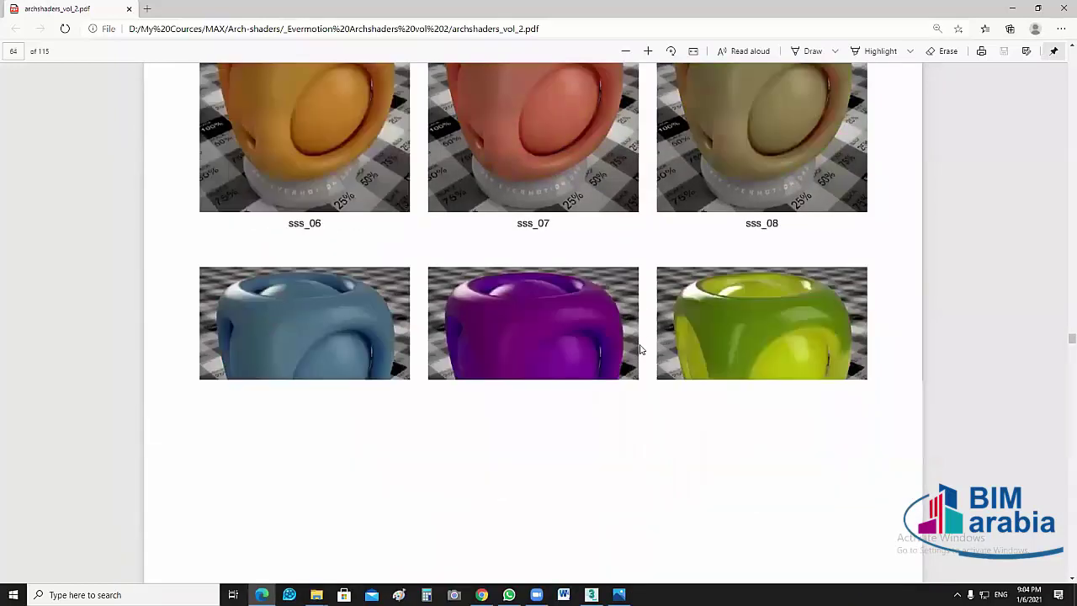
scroll(639, 348, down, 10)
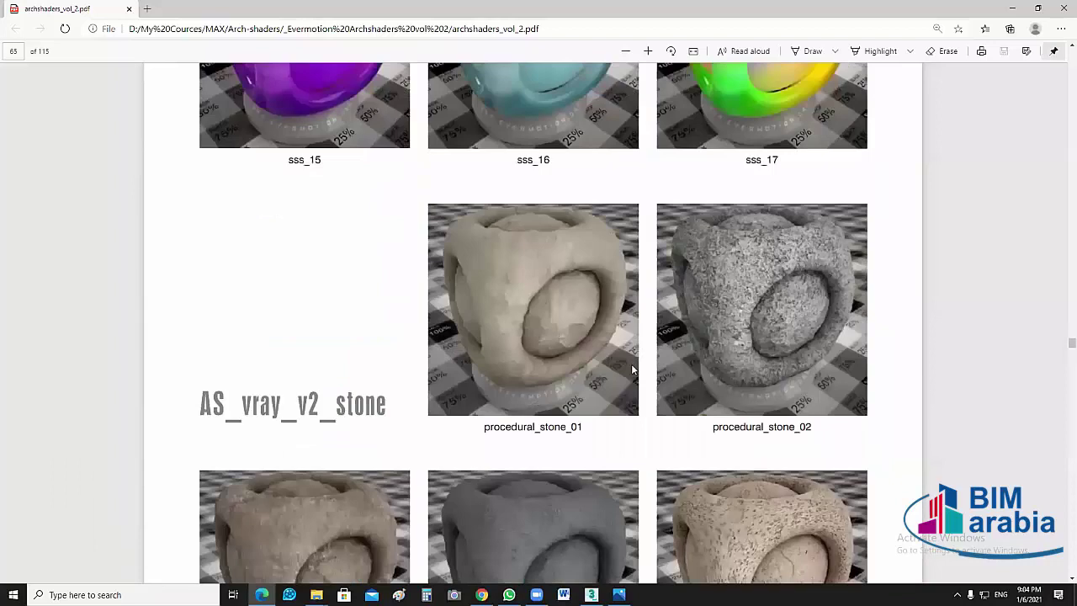
scroll(631, 367, up, 4)
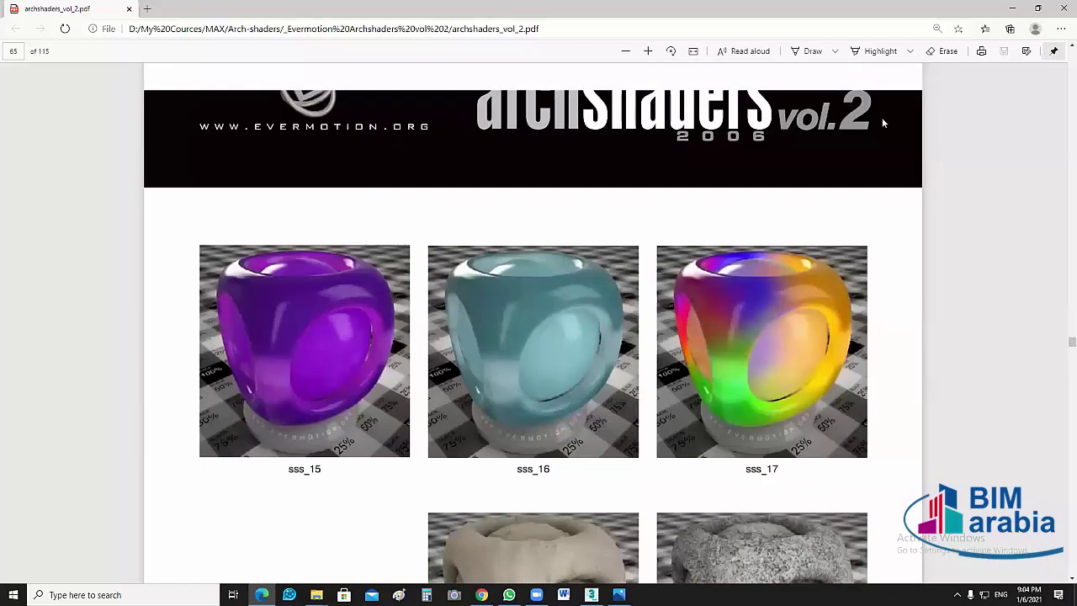
scroll(708, 310, down, 15)
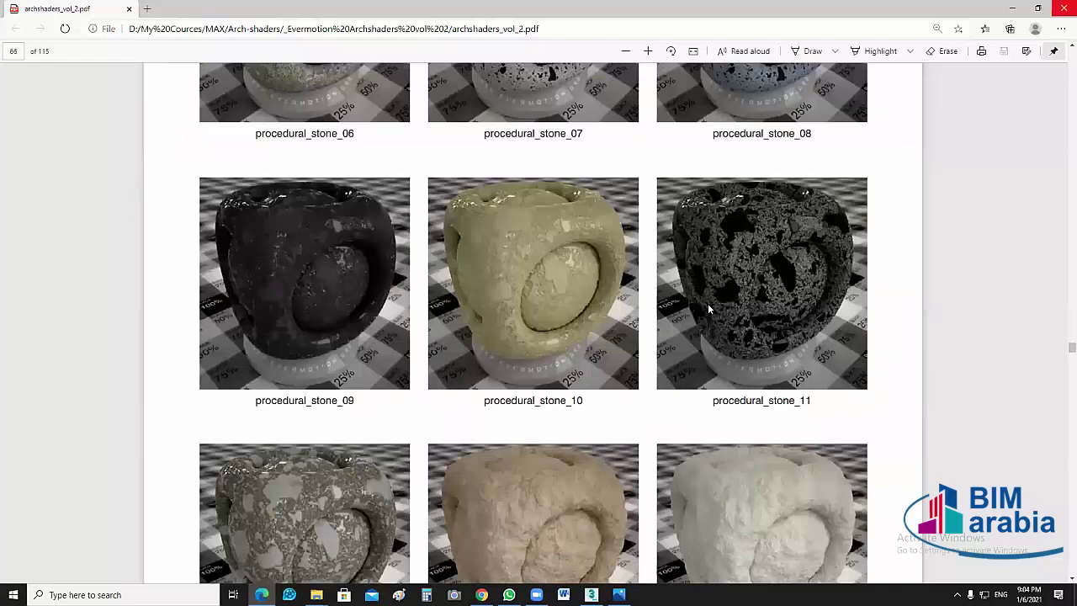
scroll(707, 310, down, 4)
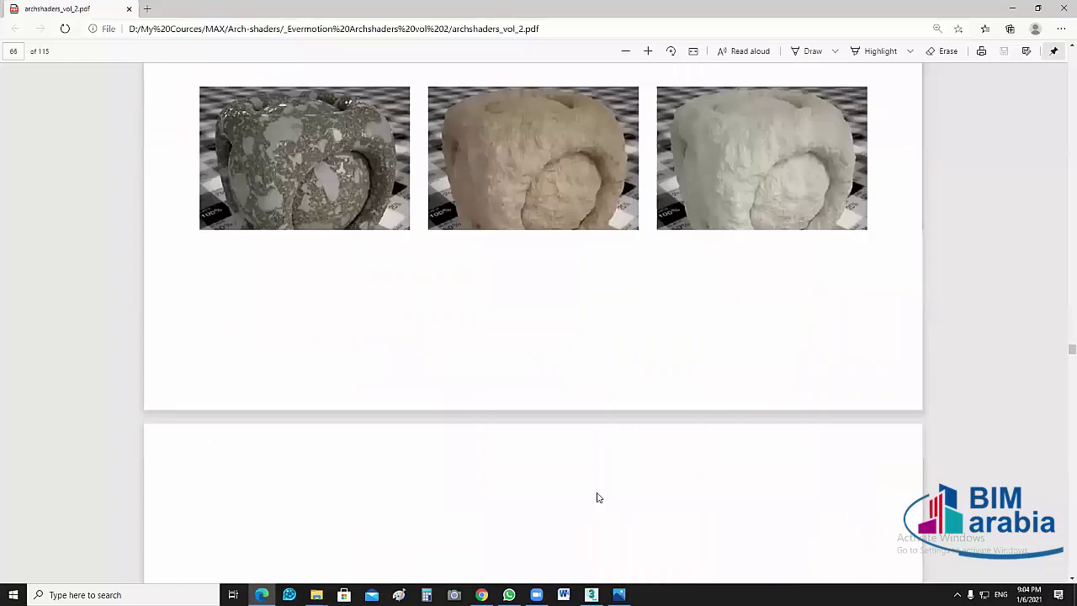
scroll(599, 497, down, 4)
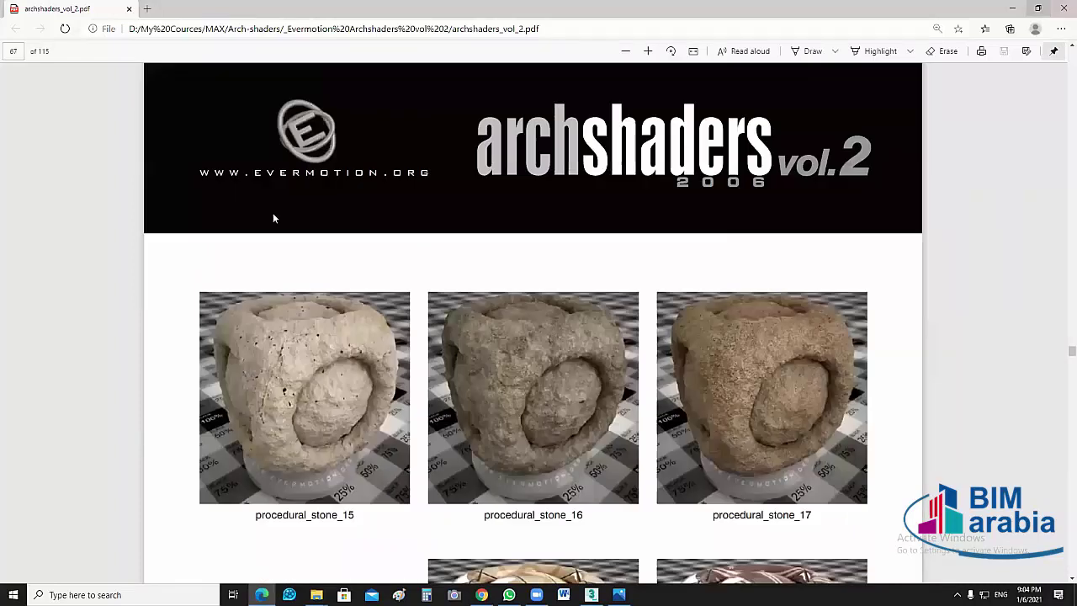
click(1012, 9)
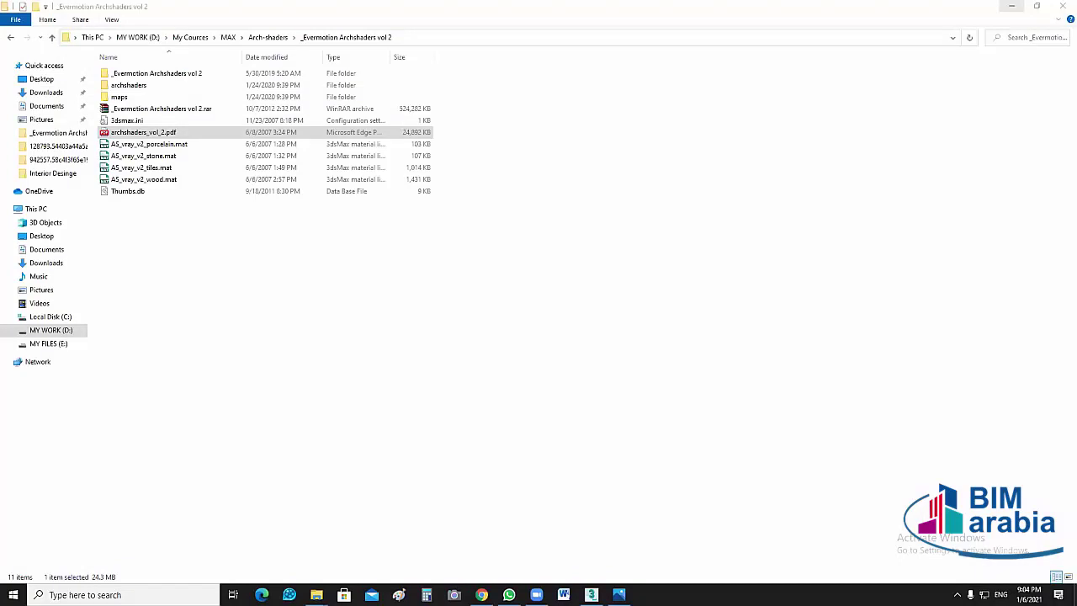
Hide the Evermotion Archshaders vol 2 folder window with Win+D
key(super+d)
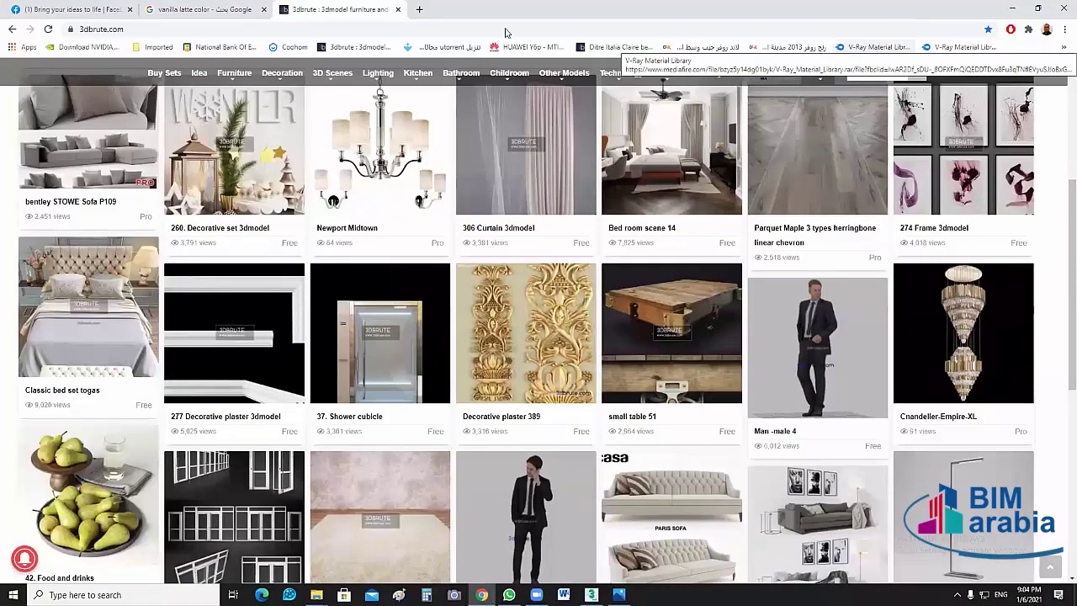
Open MediaFire's V-Ray Material Library page, start the 9.76GB download, then minimize Chrome
key(ctrl+t)
click(884, 48)
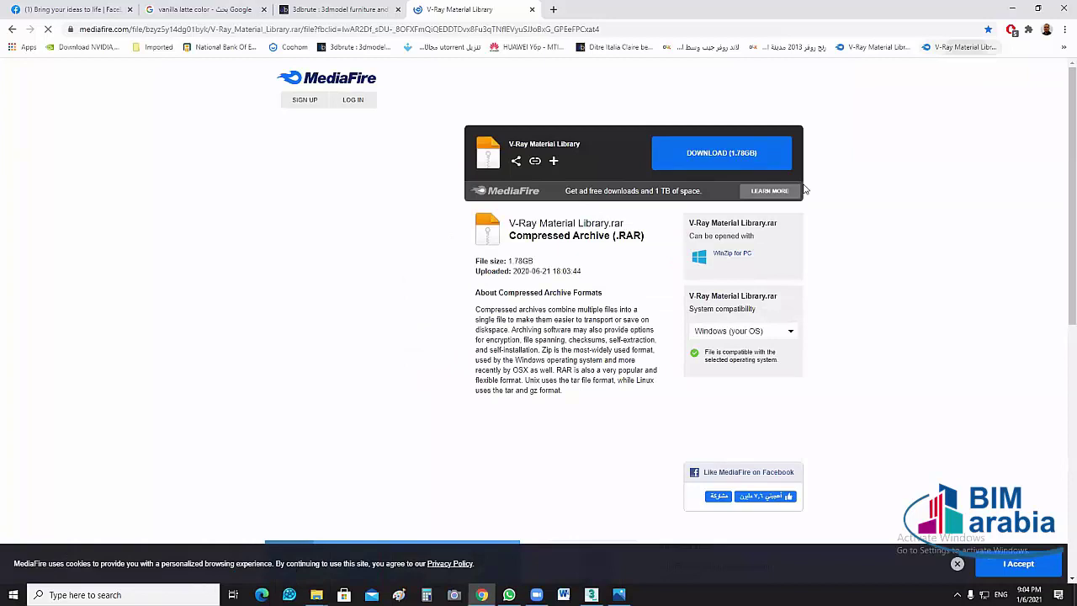
click(738, 156)
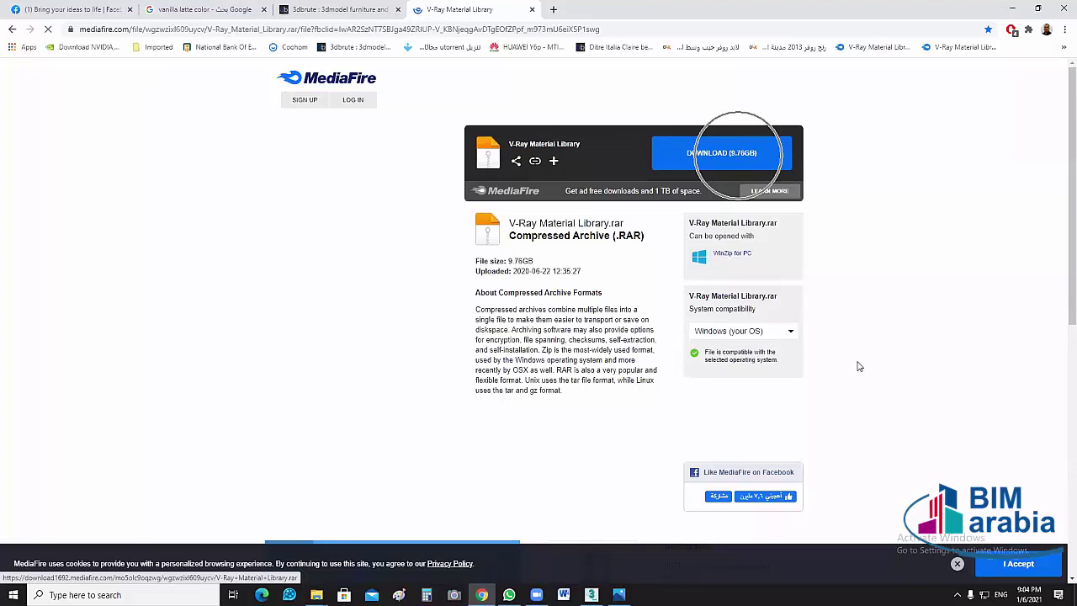
click(1012, 9)
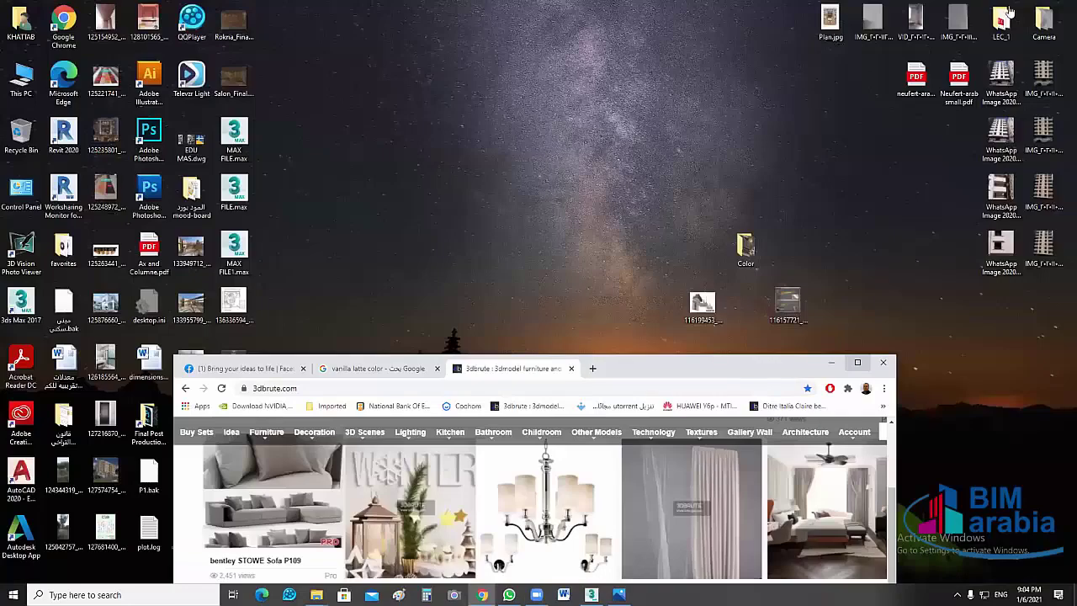
key(super+Up)
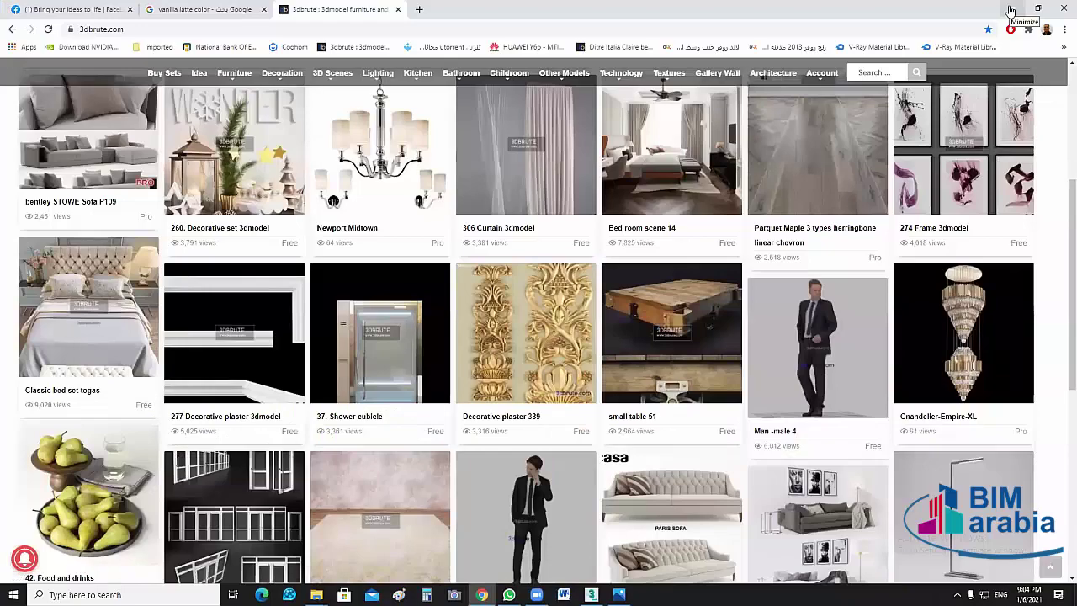
key(super+d)
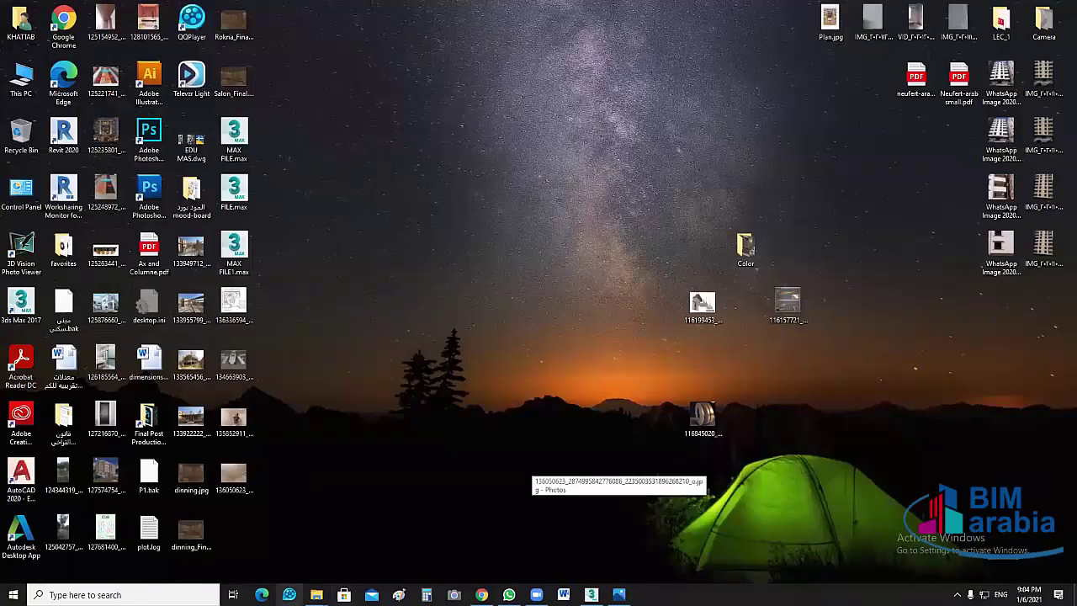
mouse_move(316, 594)
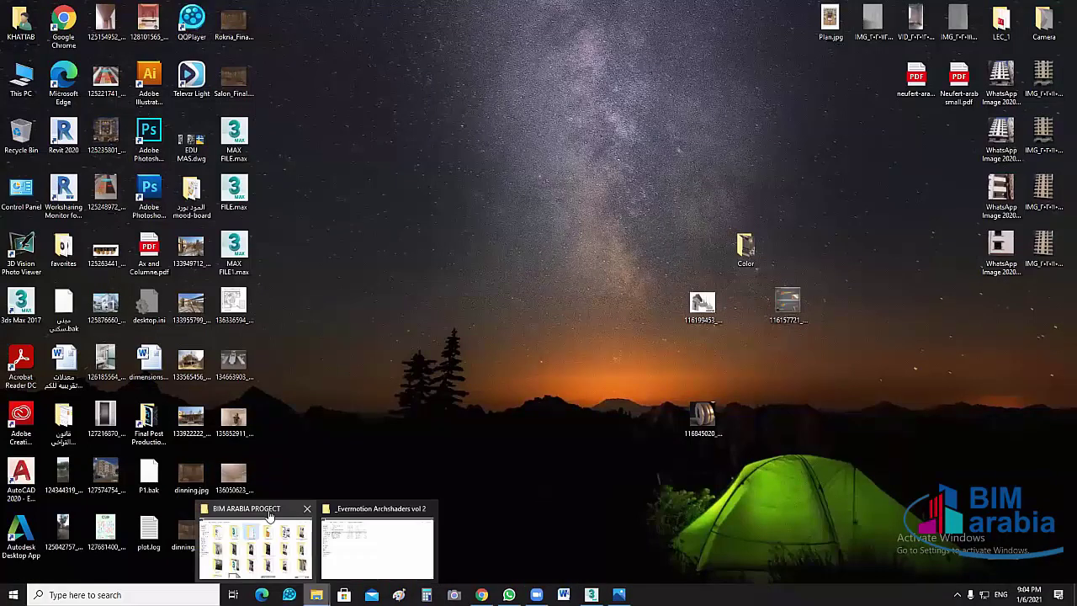
Browse to BIM ARABIA PROJECT > 2581053.5da6e45038f37 > matlib and select BASATI_BIANCO__vray.mat
click(269, 515)
double_click(539, 202)
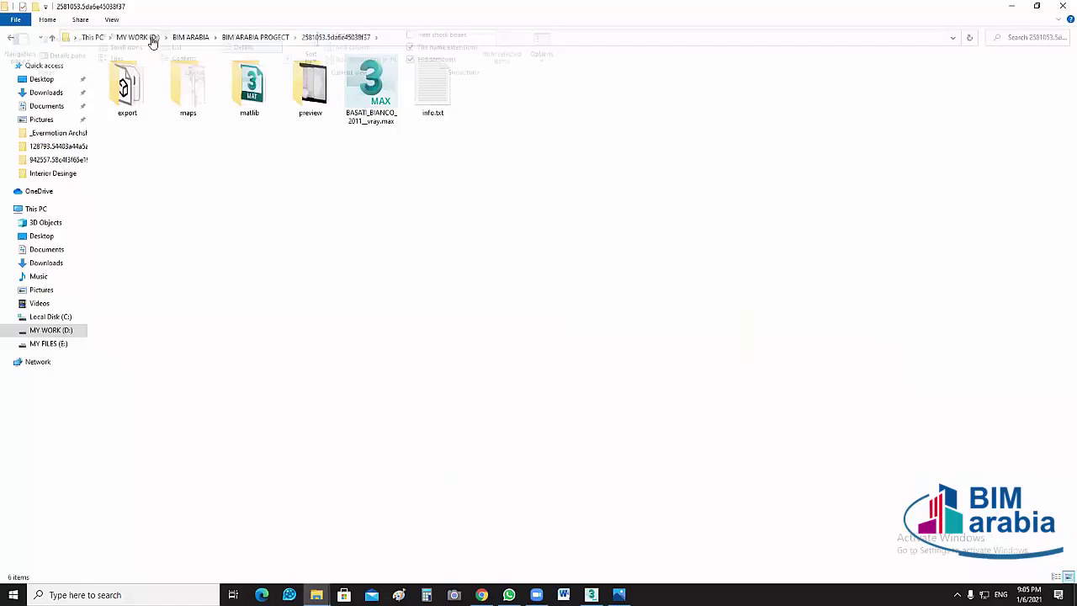
click(111, 18)
click(143, 37)
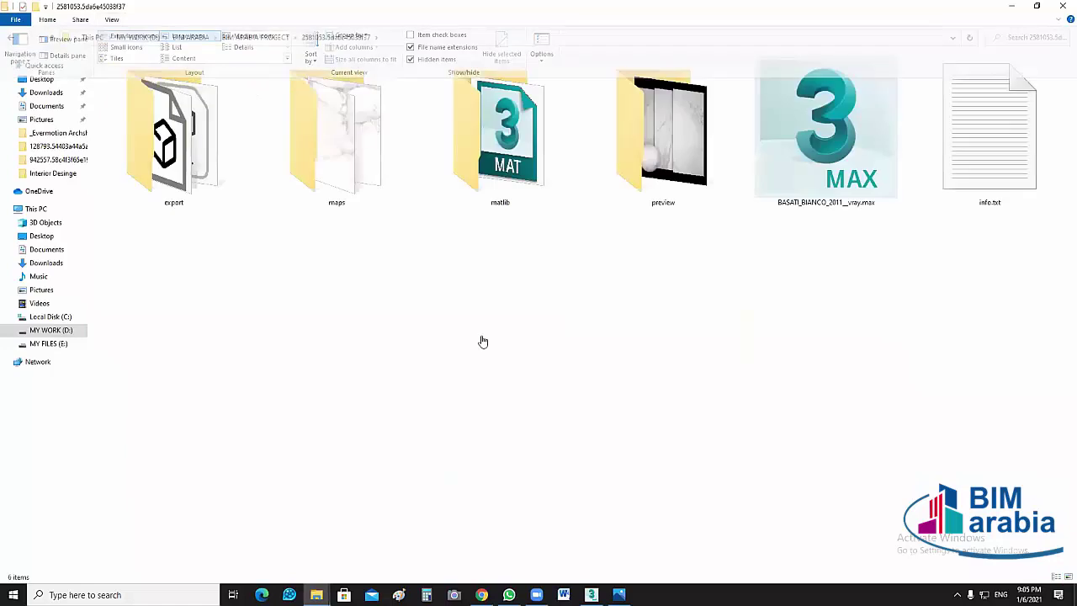
double_click(212, 150)
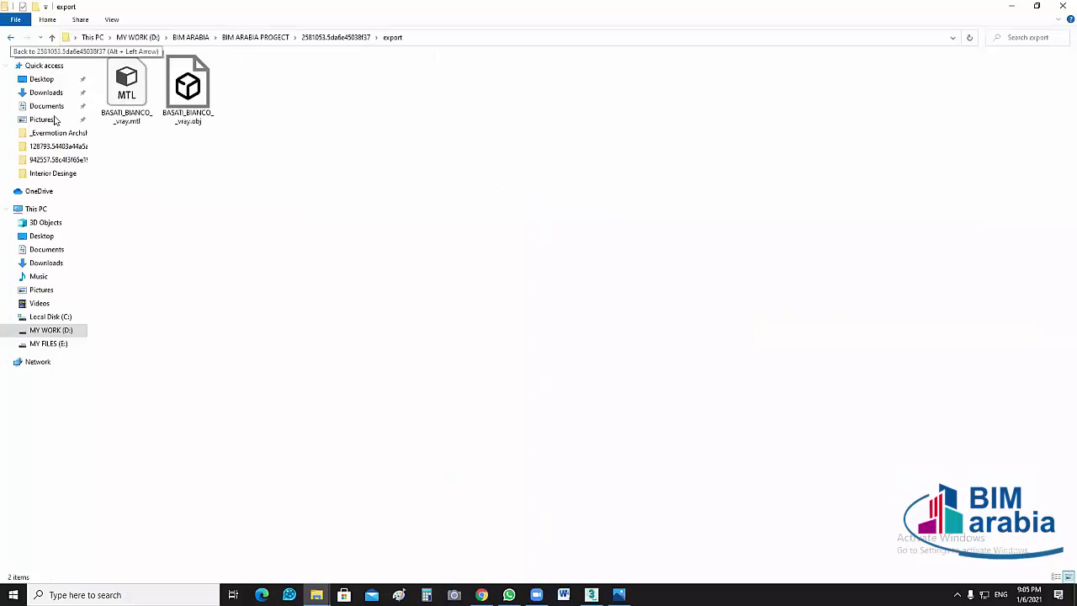
key(alt+Left)
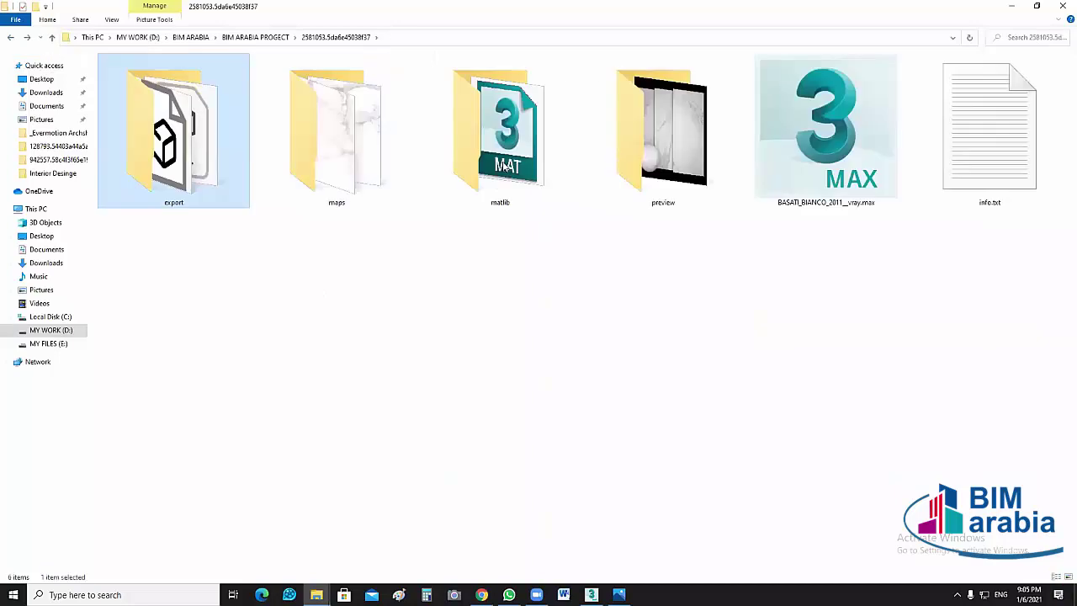
click(520, 143)
double_click(520, 143)
click(134, 75)
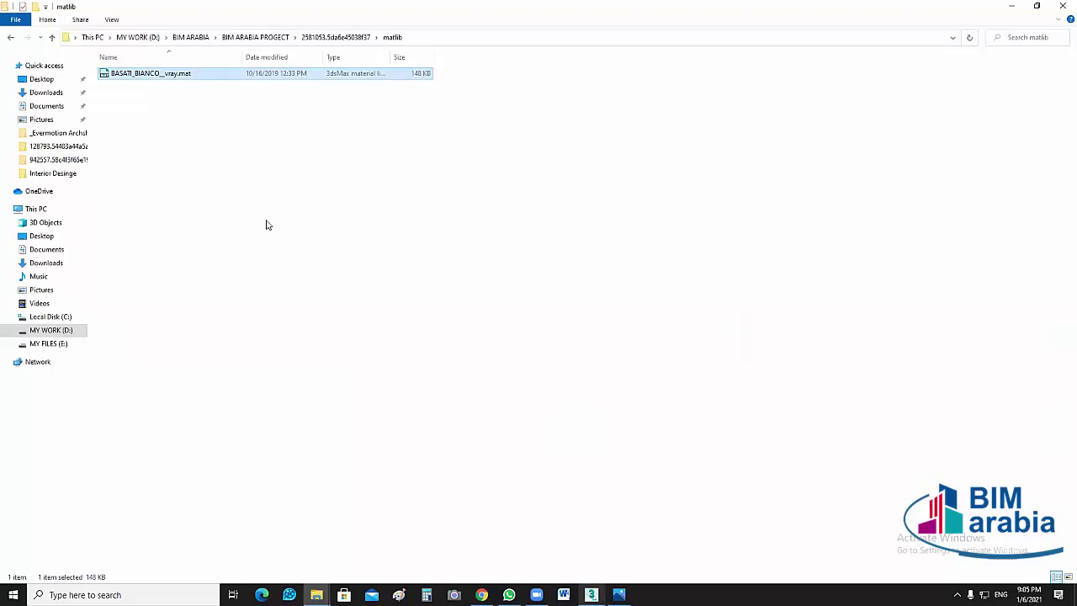
key(alt+Tab)
Choose Open Material Library and browse to D:\BIM ARABIA\BIM ARABIA PROJECT
key(m)
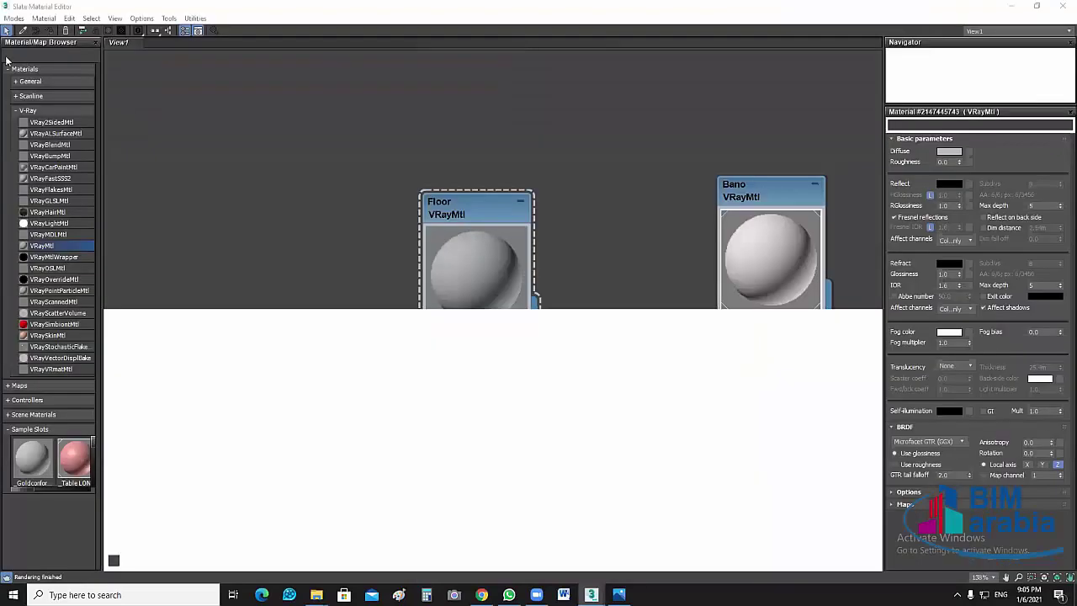
click(8, 55)
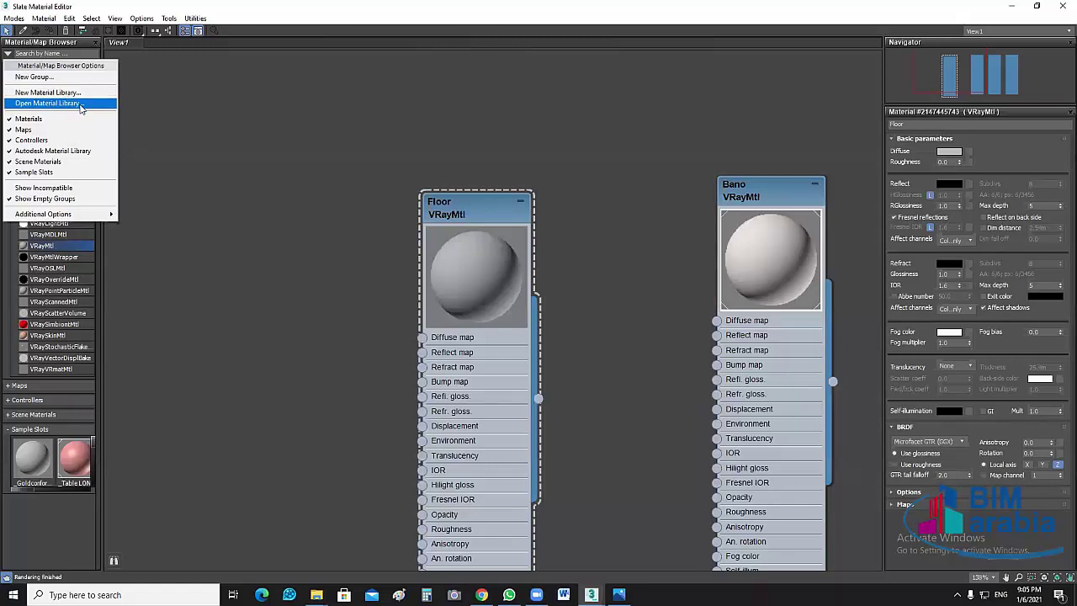
click(81, 108)
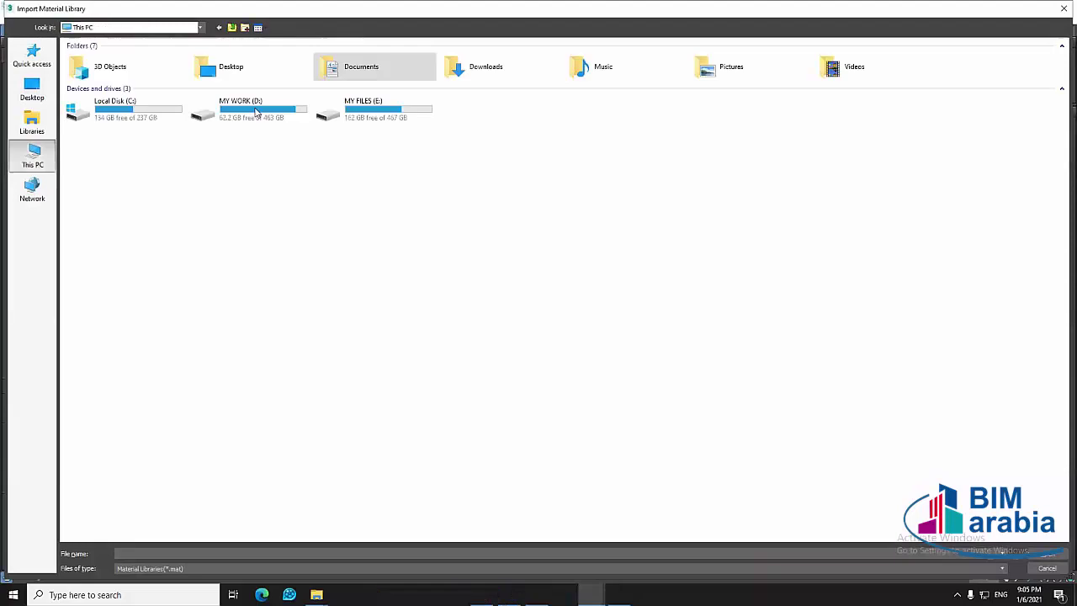
double_click(257, 111)
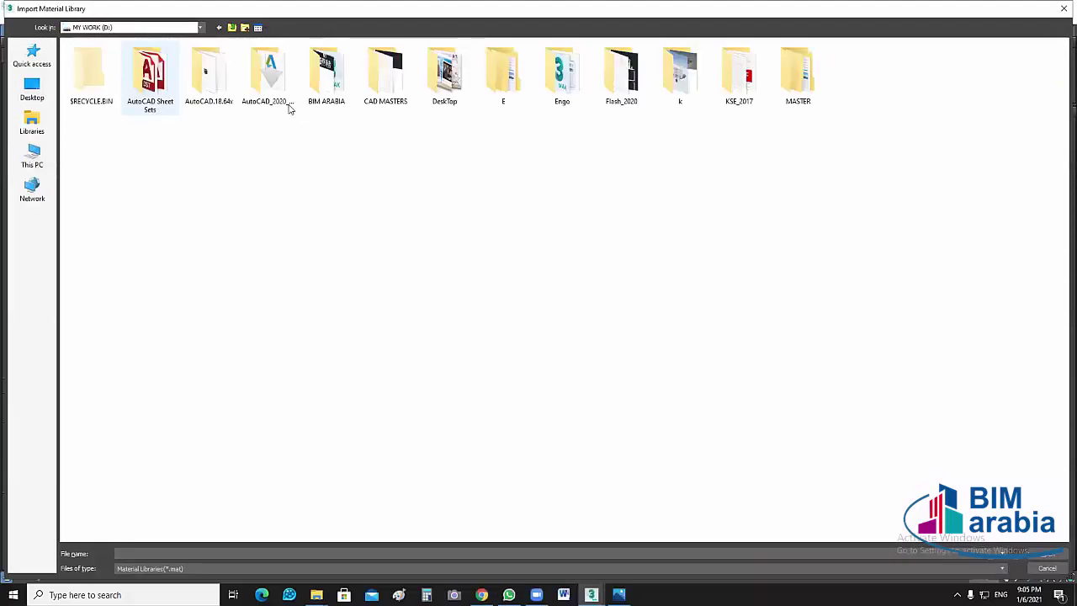
click(347, 85)
key(Return)
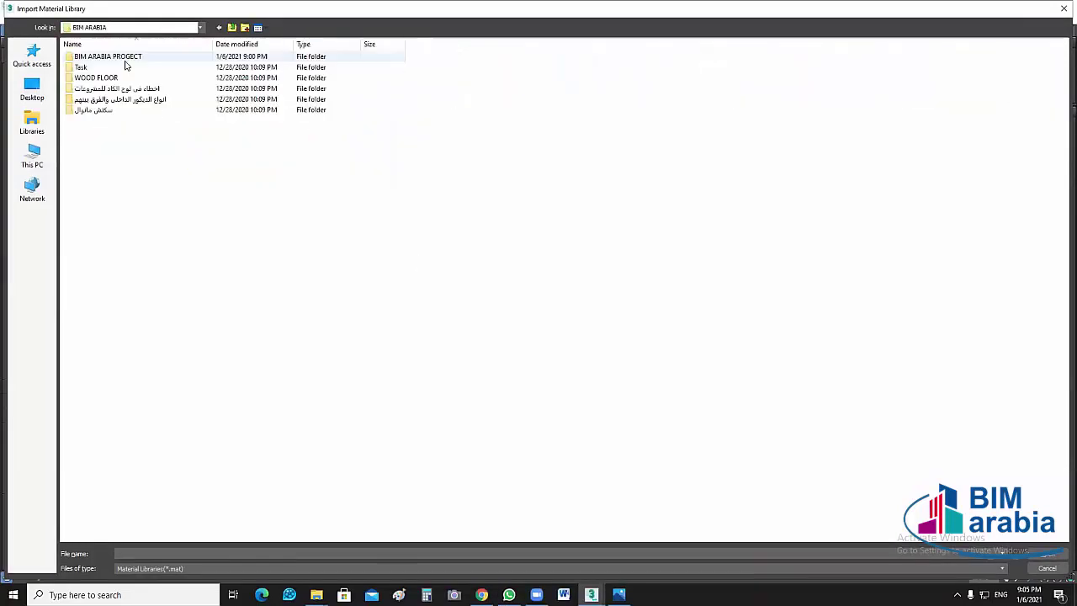
key(Return)
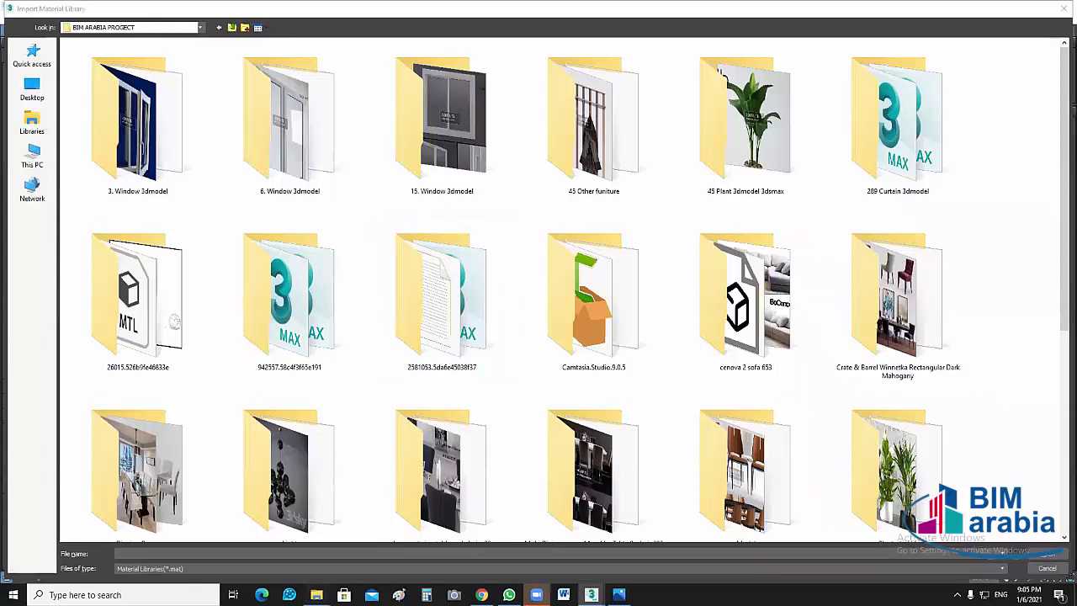
Locate the matlib folder in 2581053.5da6e45038f37 and load BASATI_BIANCO__vray.mat
click(317, 595)
click(277, 511)
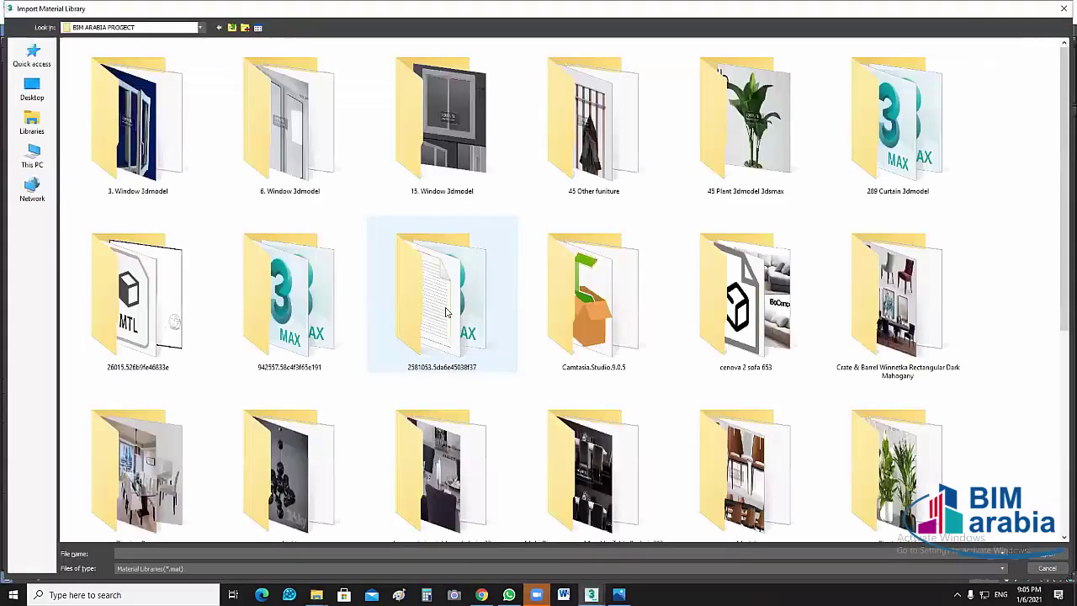
double_click(446, 308)
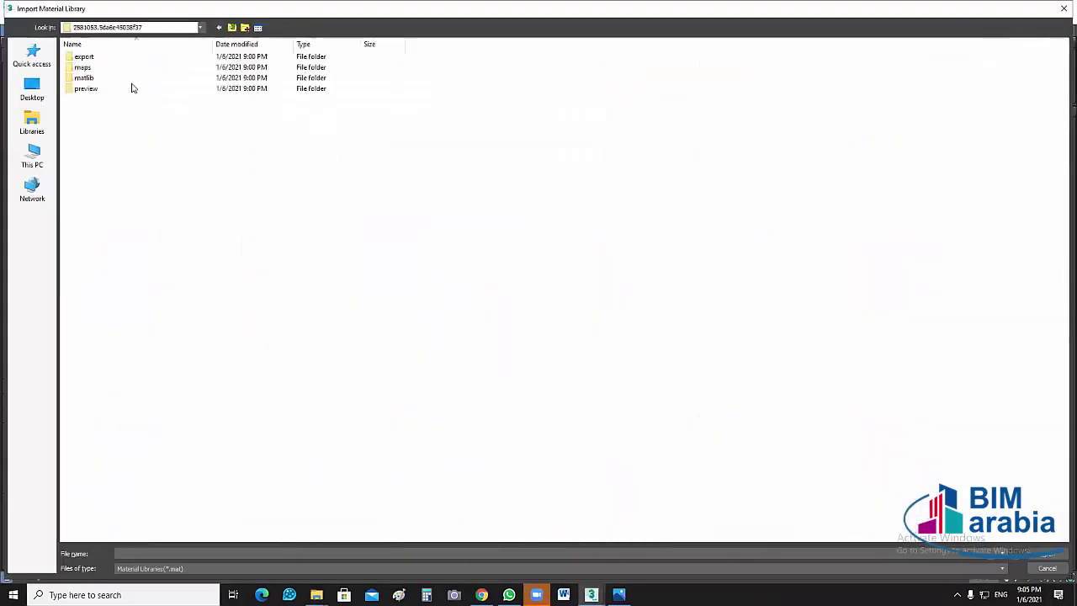
click(99, 90)
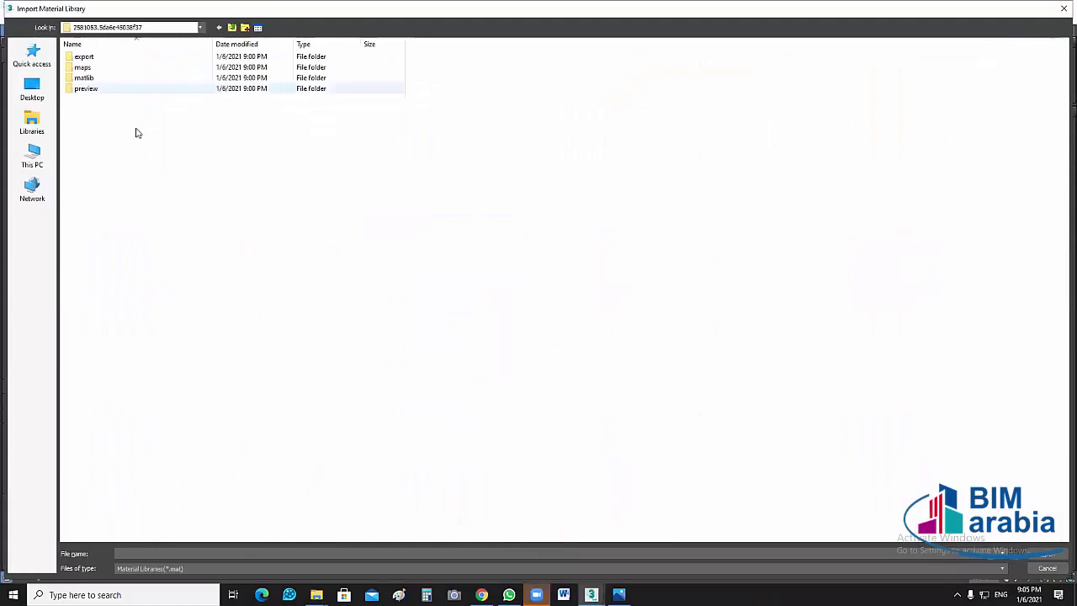
double_click(131, 77)
click(129, 57)
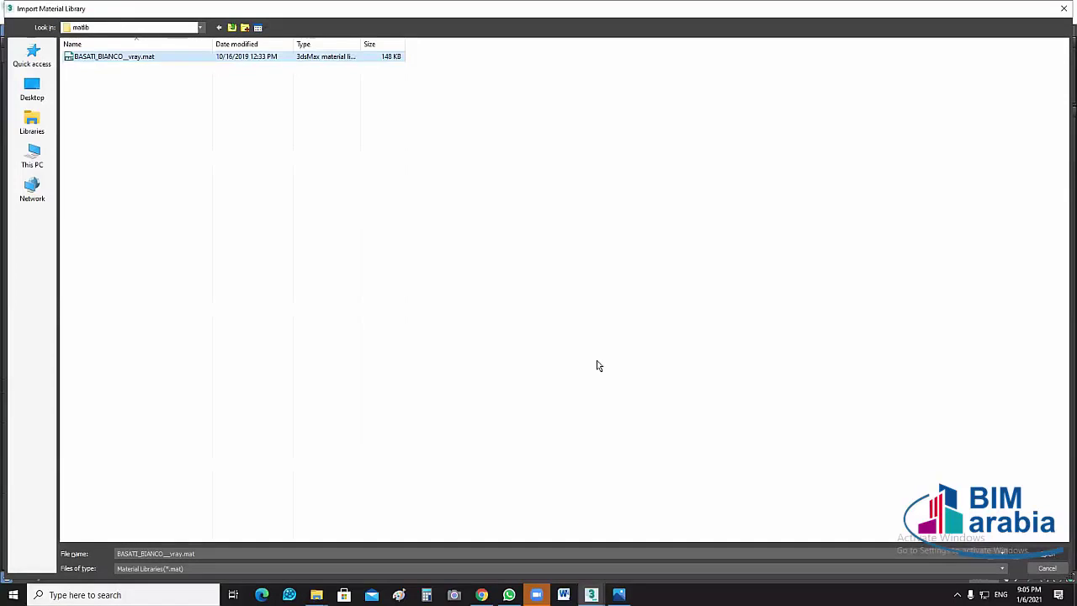
key(Return)
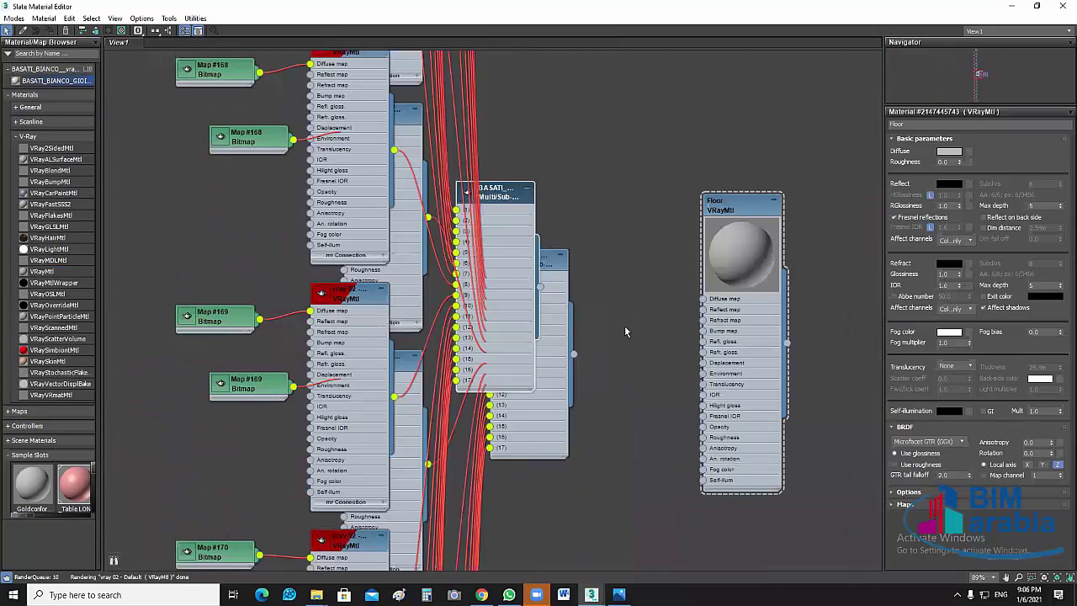
Delete the long column of imported material nodes and the leftover small node
scroll(605, 277, down, 5)
scroll(601, 241, down, 5)
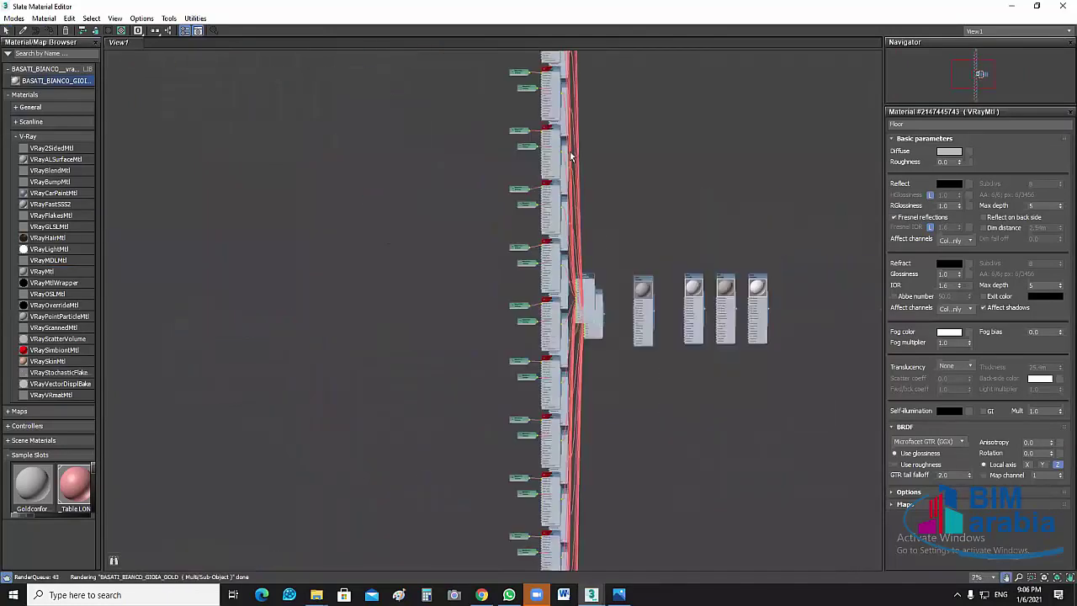
scroll(530, 446, down, 3)
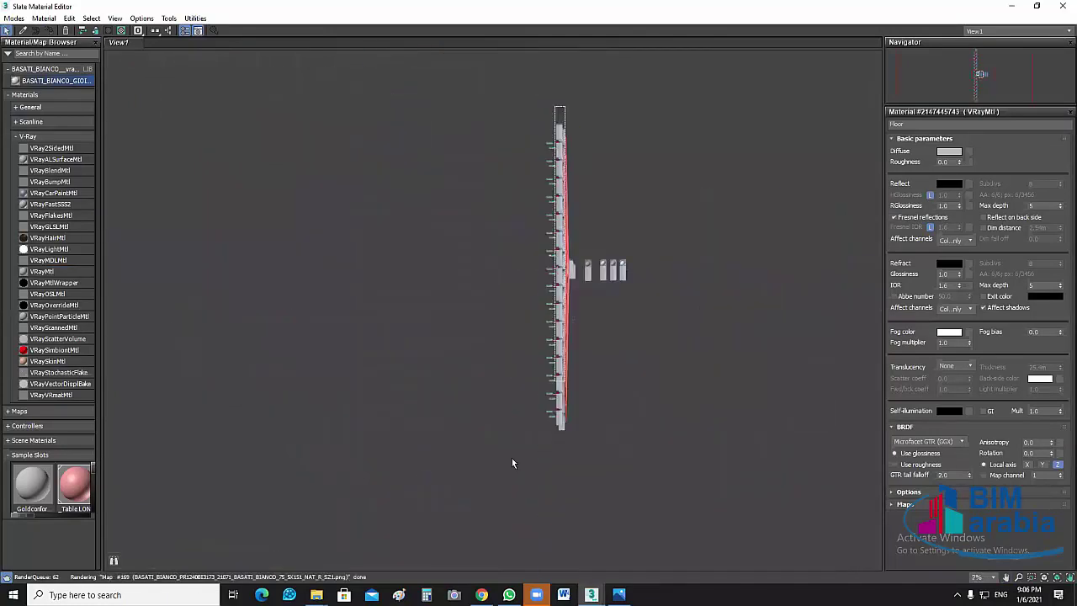
click(513, 462)
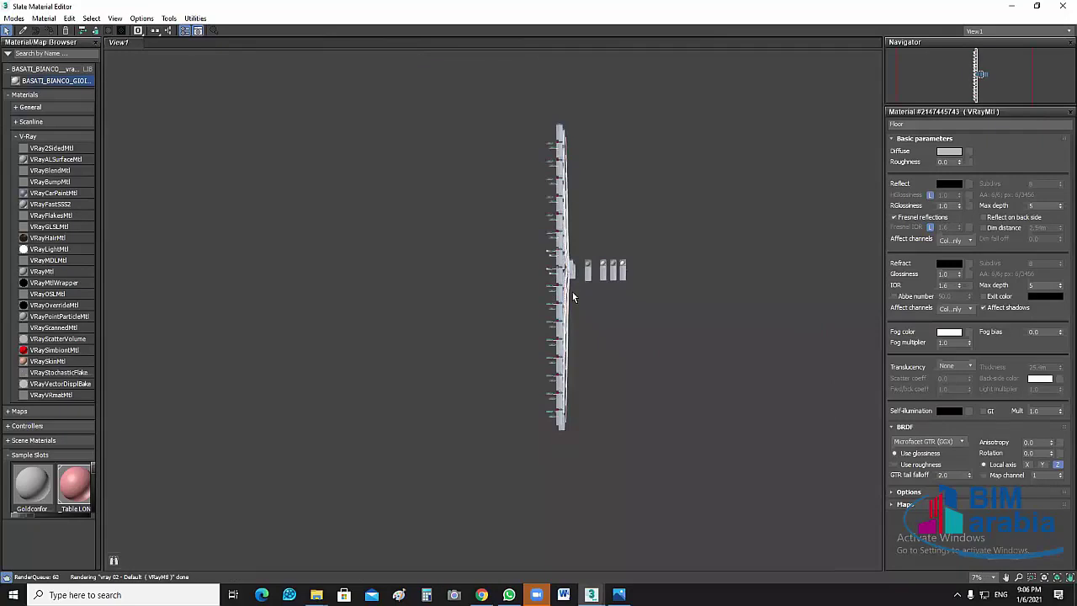
key(Delete)
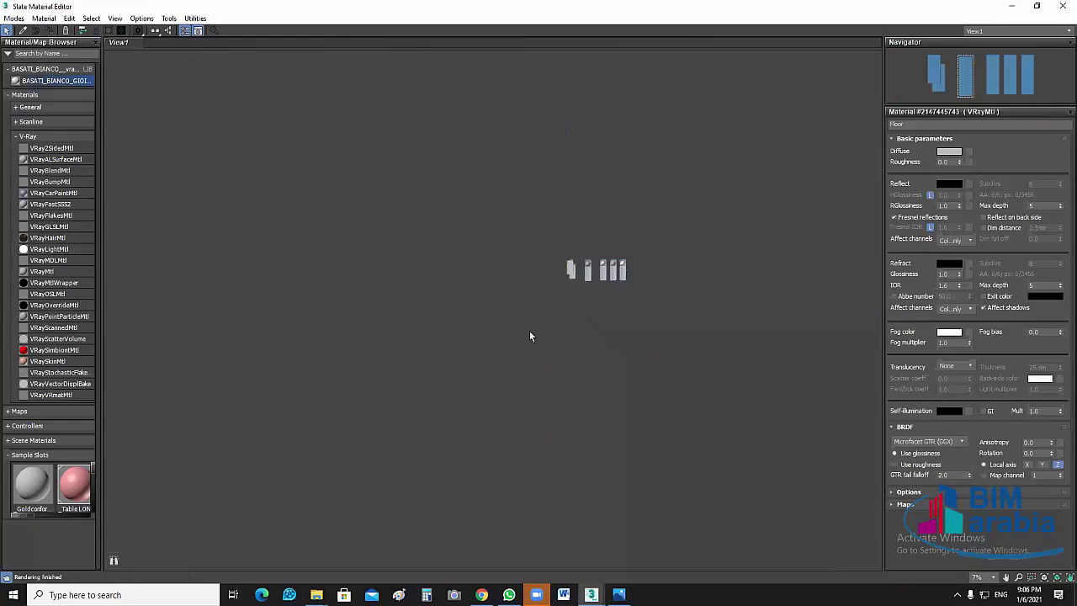
key(Delete)
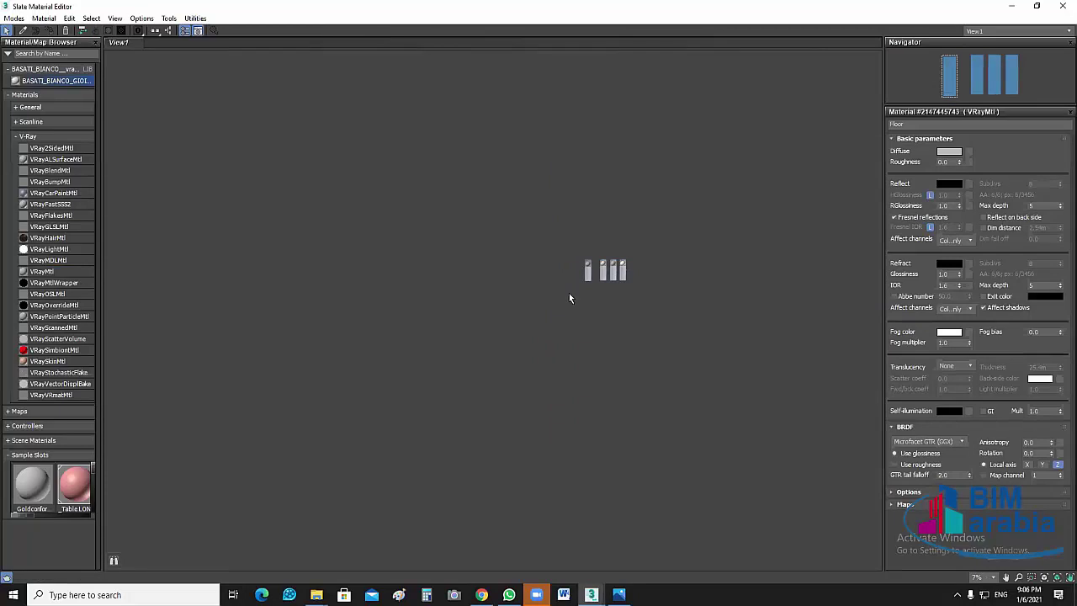
Undo the deletion and enlarge the Multi/Sub-Object node's sphere preview
key(ctrl+z)
scroll(538, 278, up, 2)
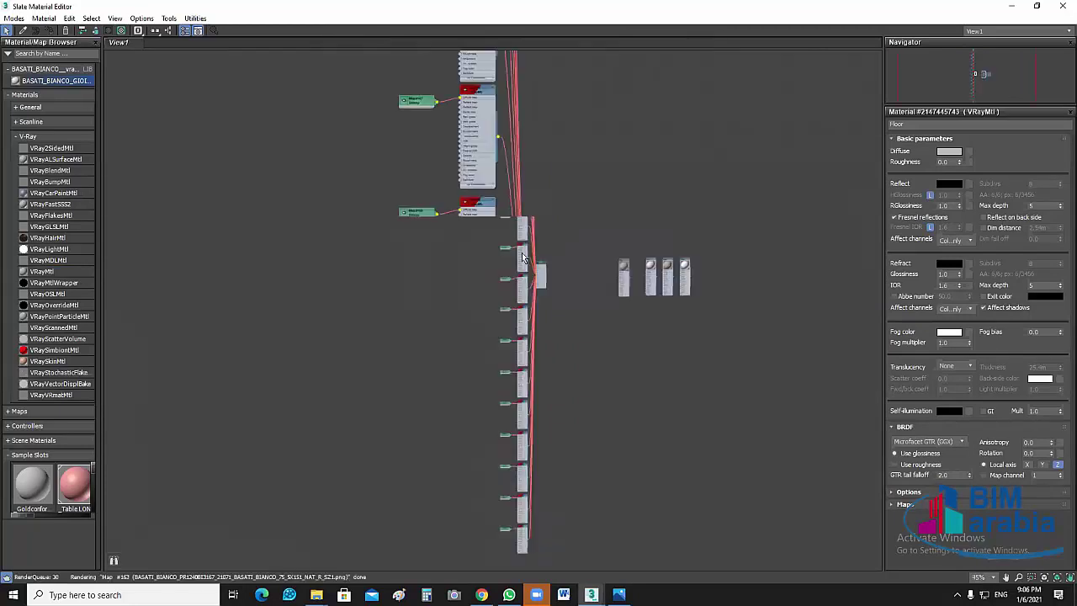
scroll(523, 257, up, 5)
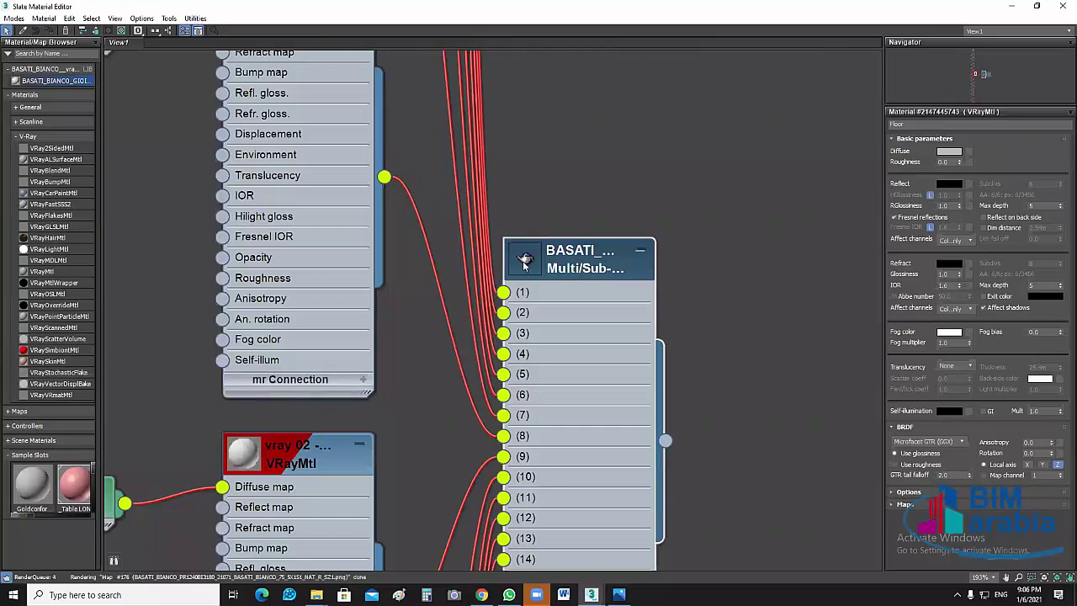
double_click(524, 261)
scroll(748, 324, down, 1)
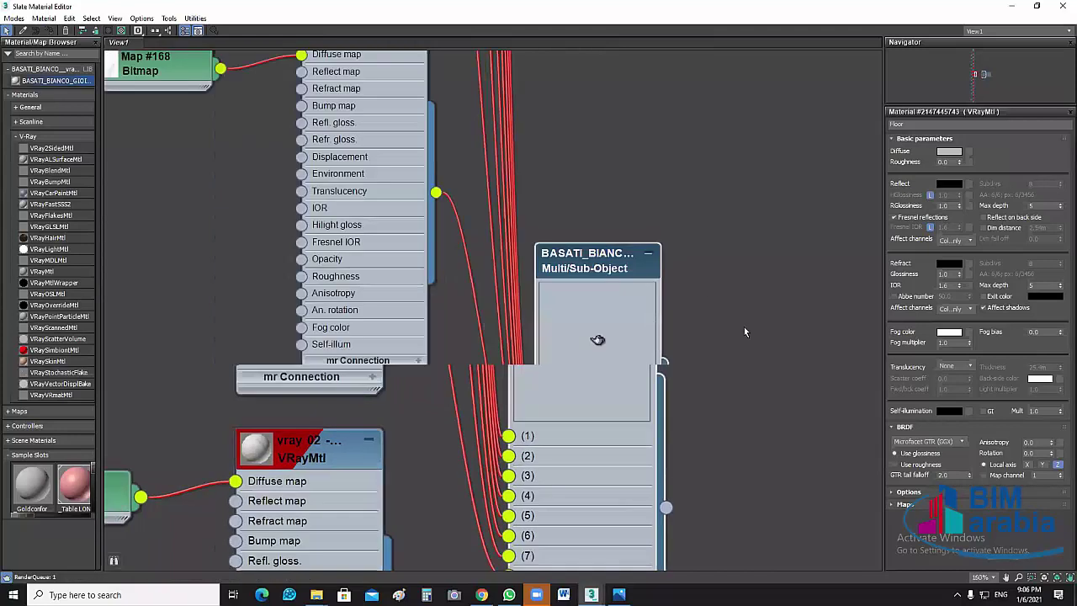
scroll(635, 340, down, 2)
scroll(627, 282, up, 2)
scroll(636, 318, up, 1)
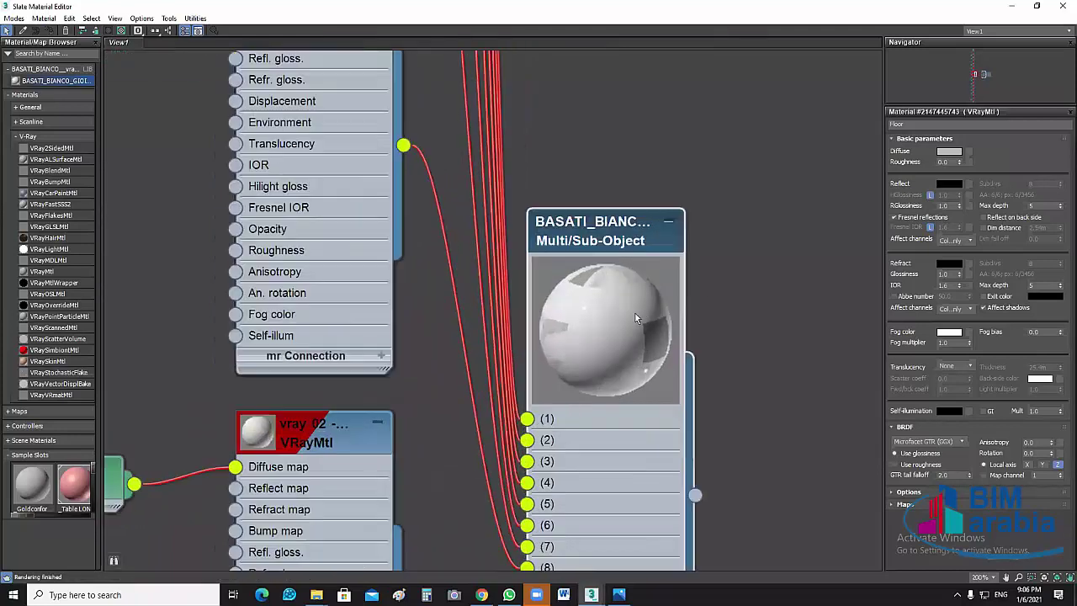
scroll(757, 324, down, 5)
middle_drag(736, 312, 583, 297)
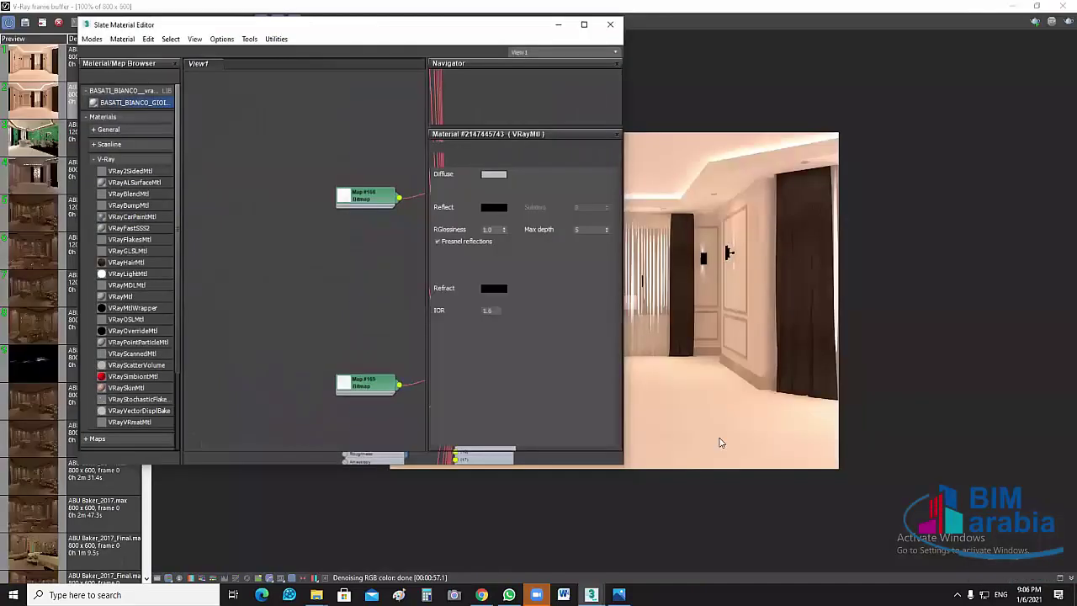
Assign the Multi/Sub-Object material to the selected ceiling and minimize the Slate editor
click(711, 440)
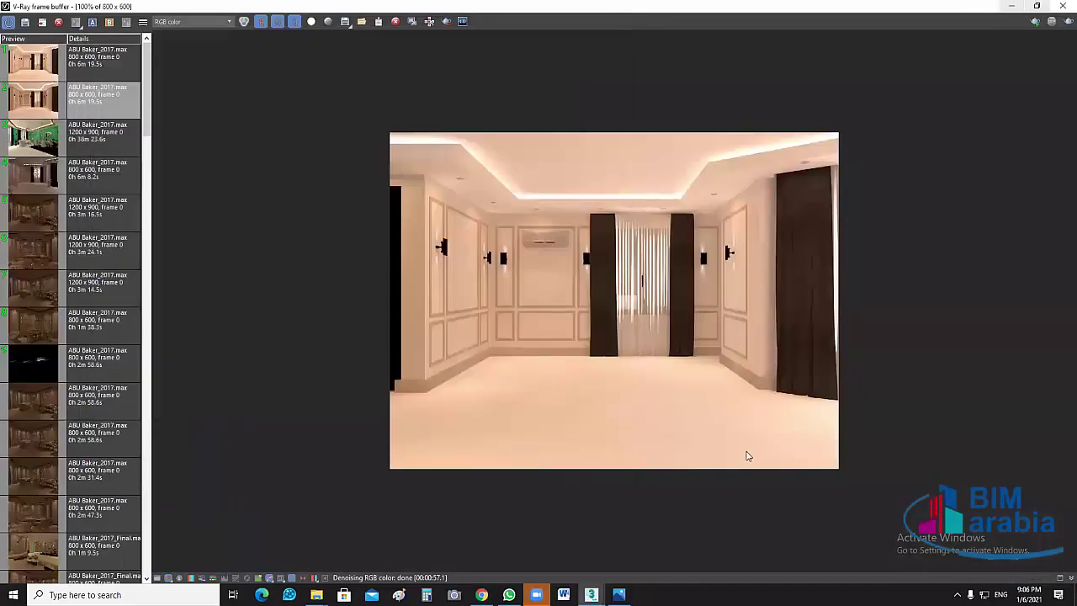
key(alt+Tab)
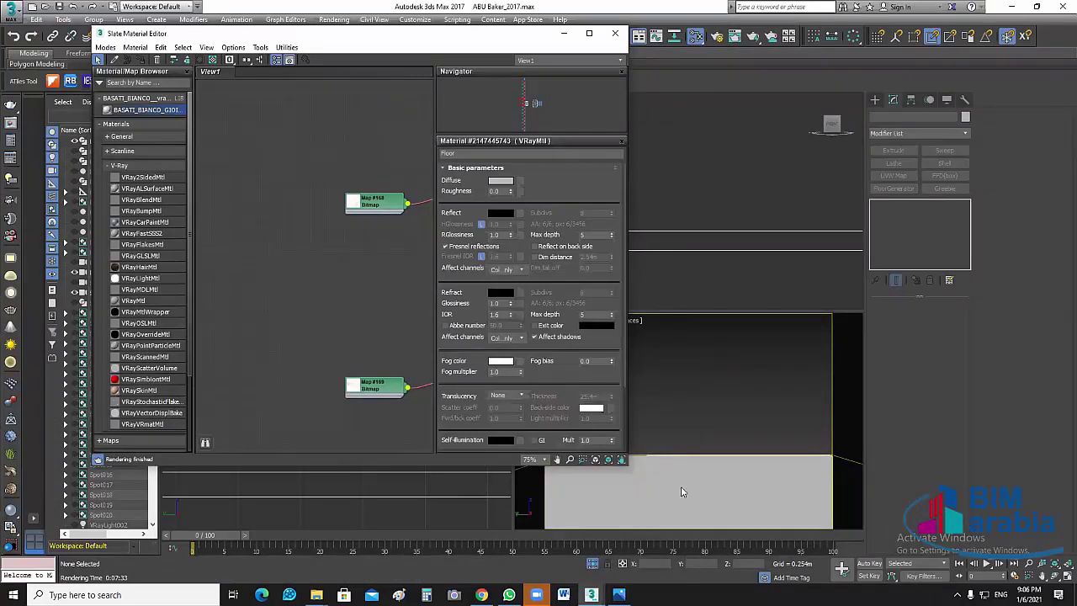
click(706, 426)
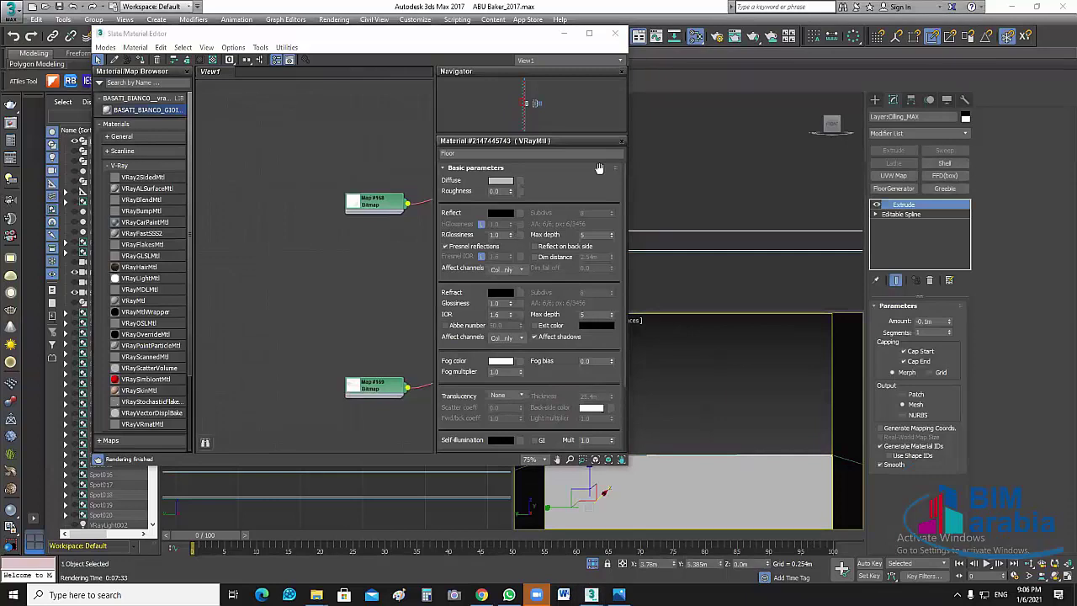
click(599, 167)
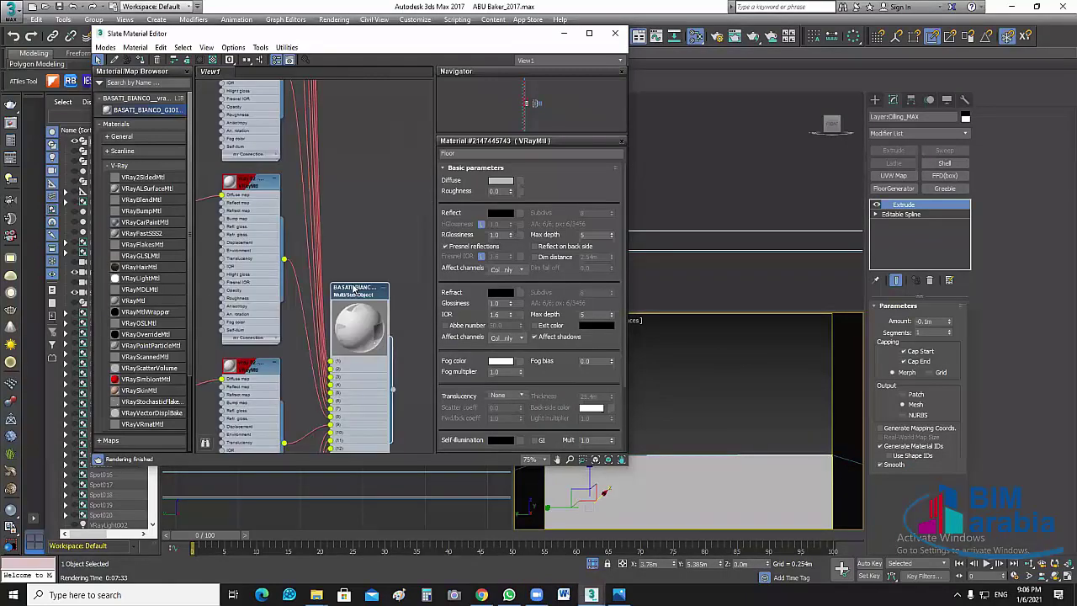
right_click(353, 289)
click(391, 308)
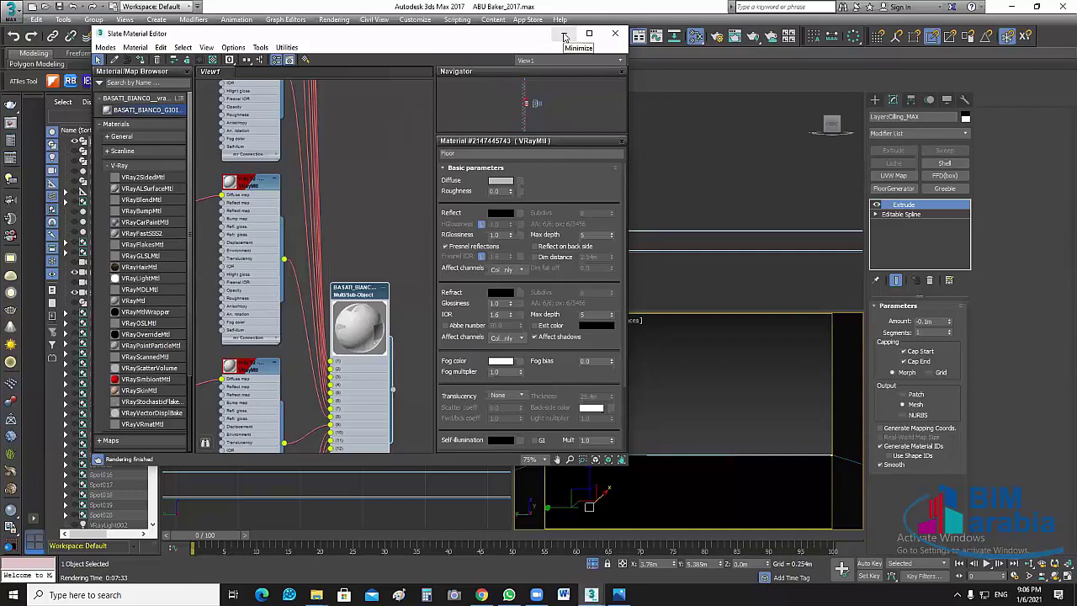
click(563, 33)
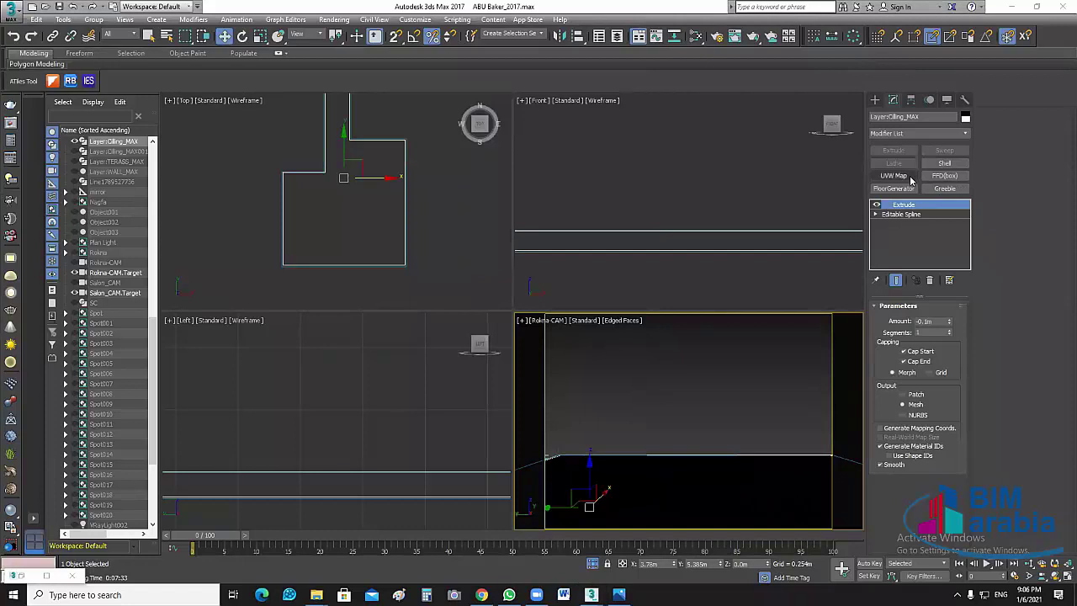
Add a UVW Map modifier with Box mapping to the ceiling and show the whole room
click(910, 178)
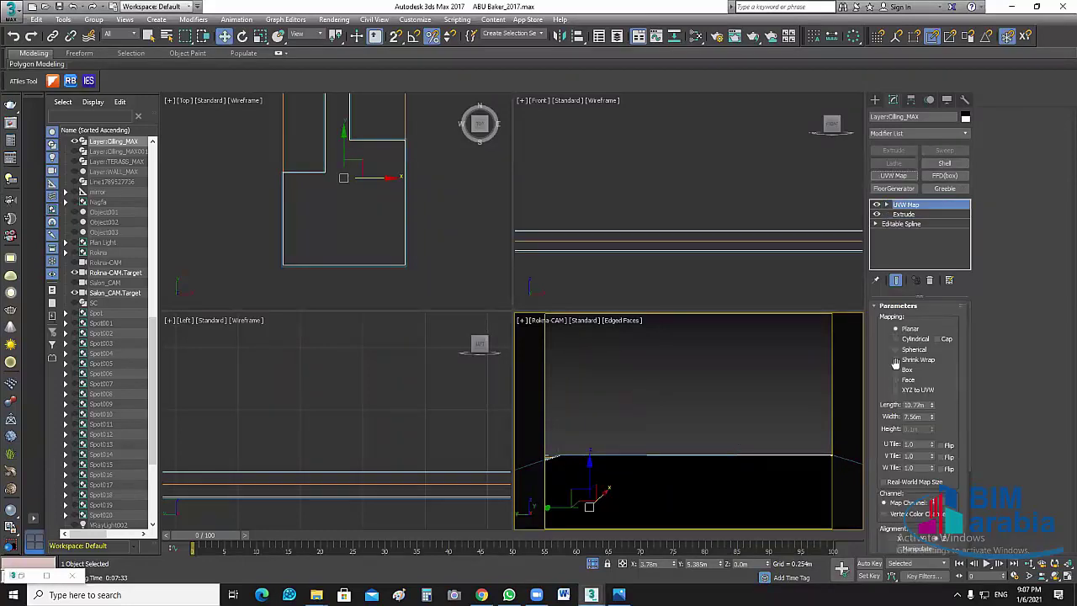
click(896, 369)
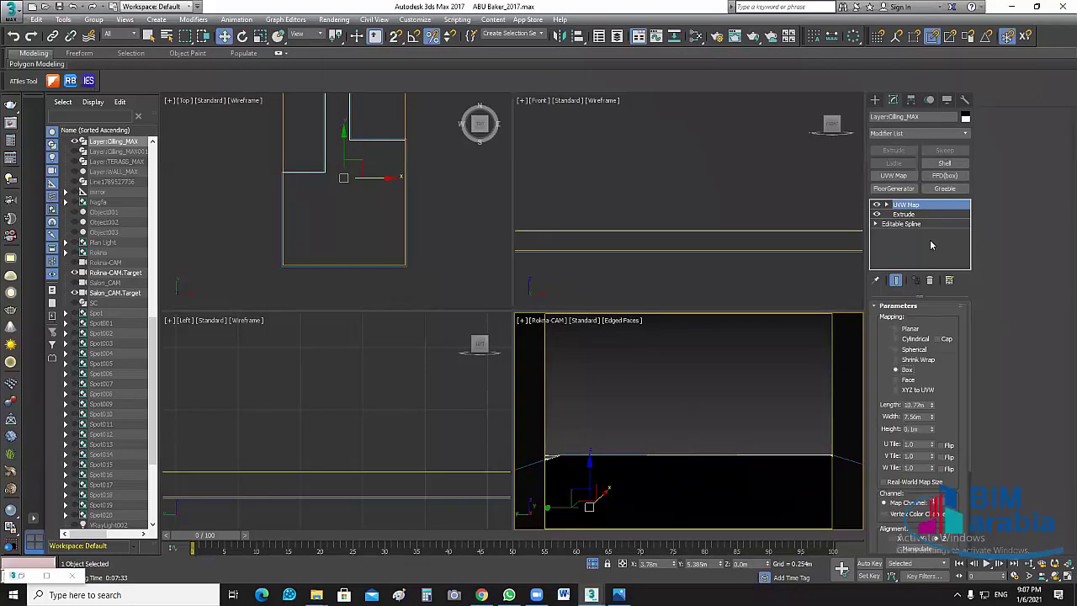
key(Delete)
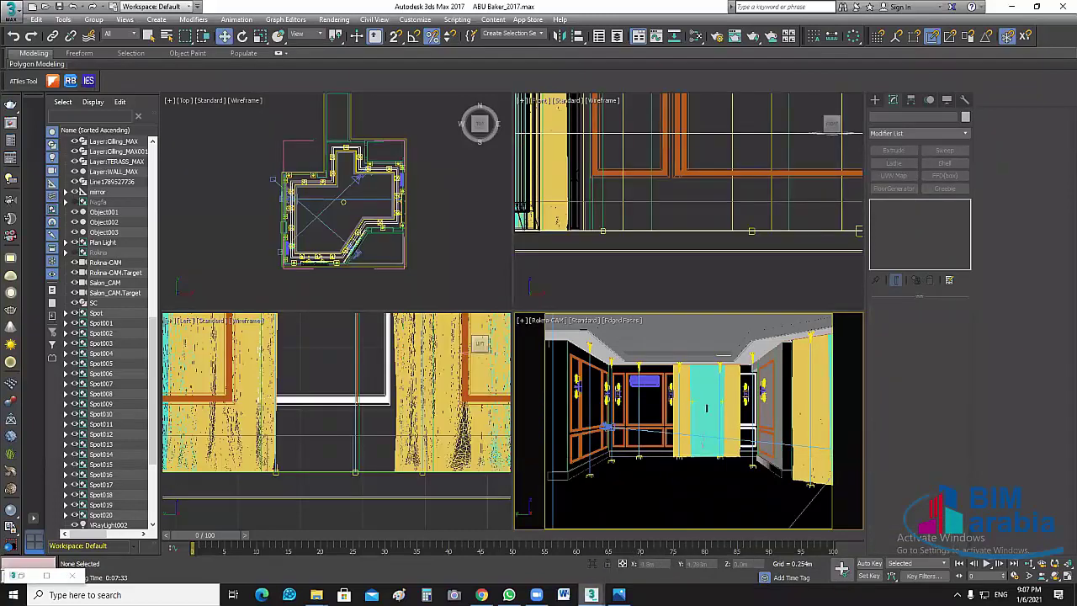
Enable Region render, mark a rectangle over the lower floor, and render it
click(660, 546)
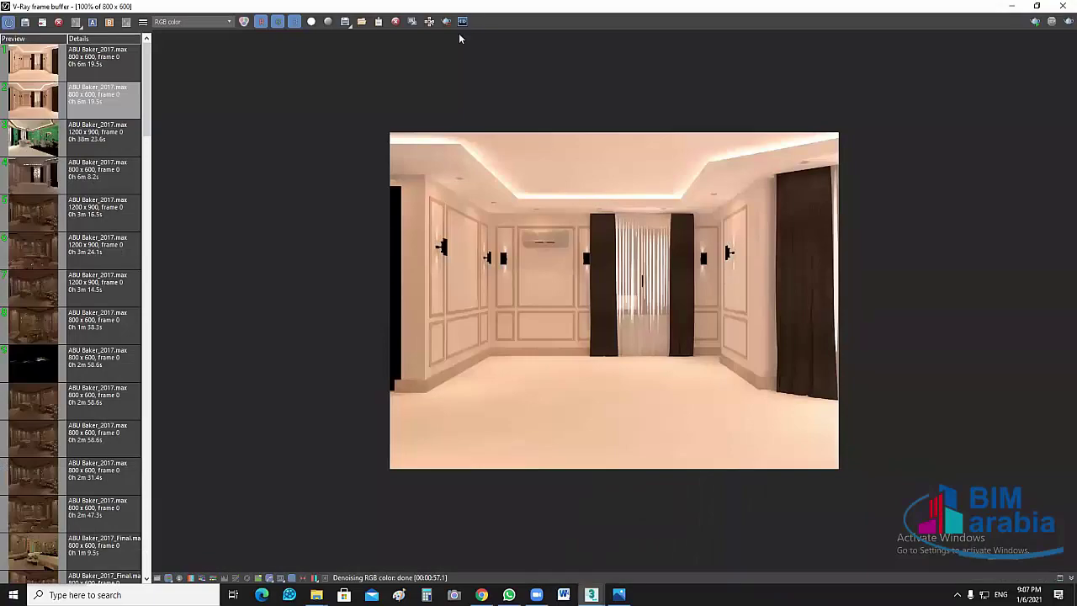
click(446, 21)
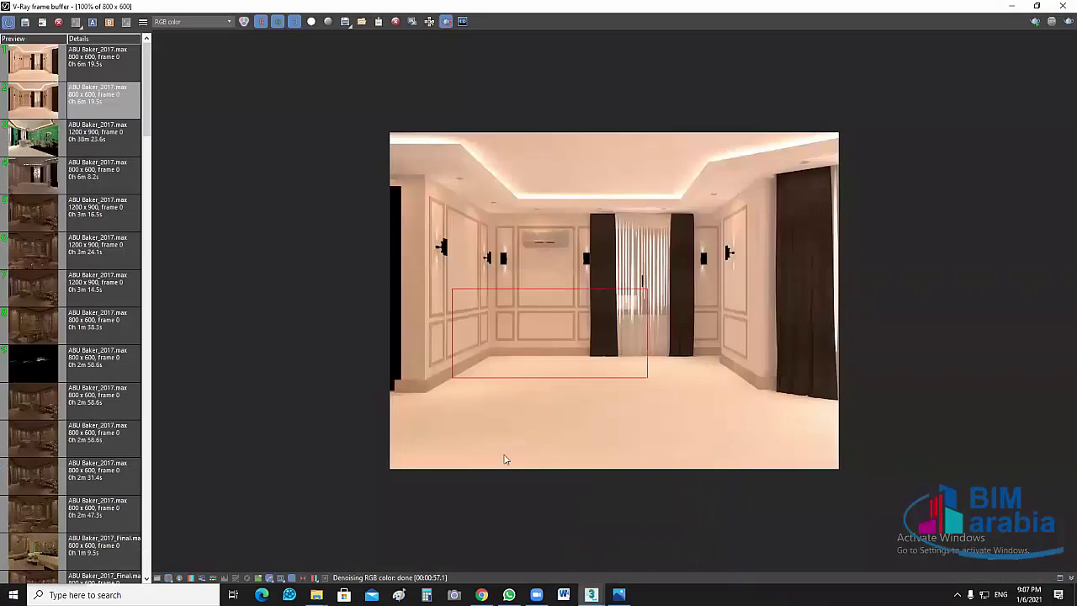
drag(504, 456, 672, 386)
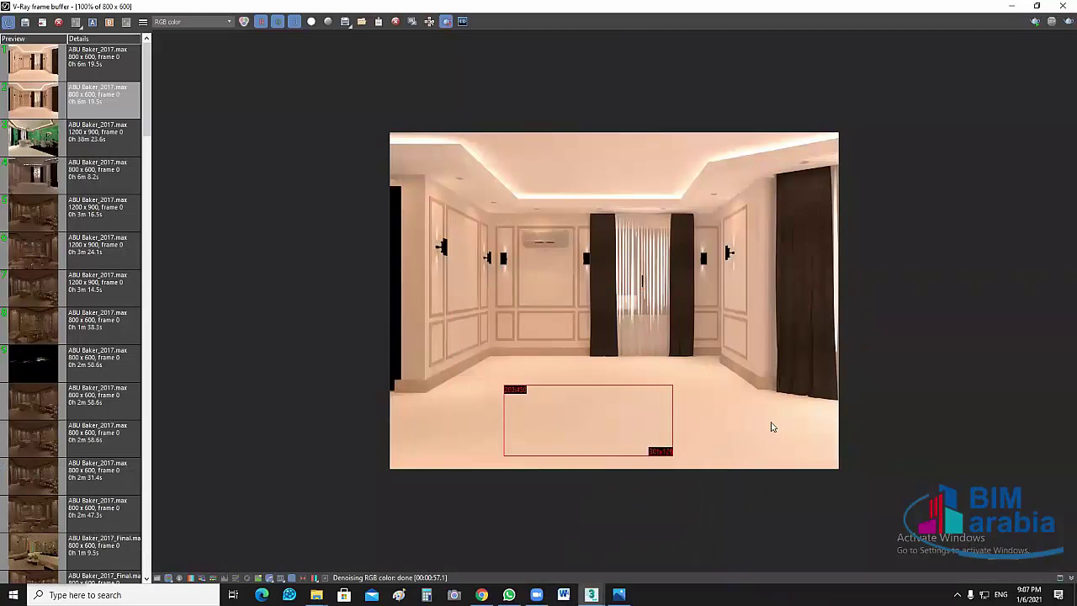
click(1062, 23)
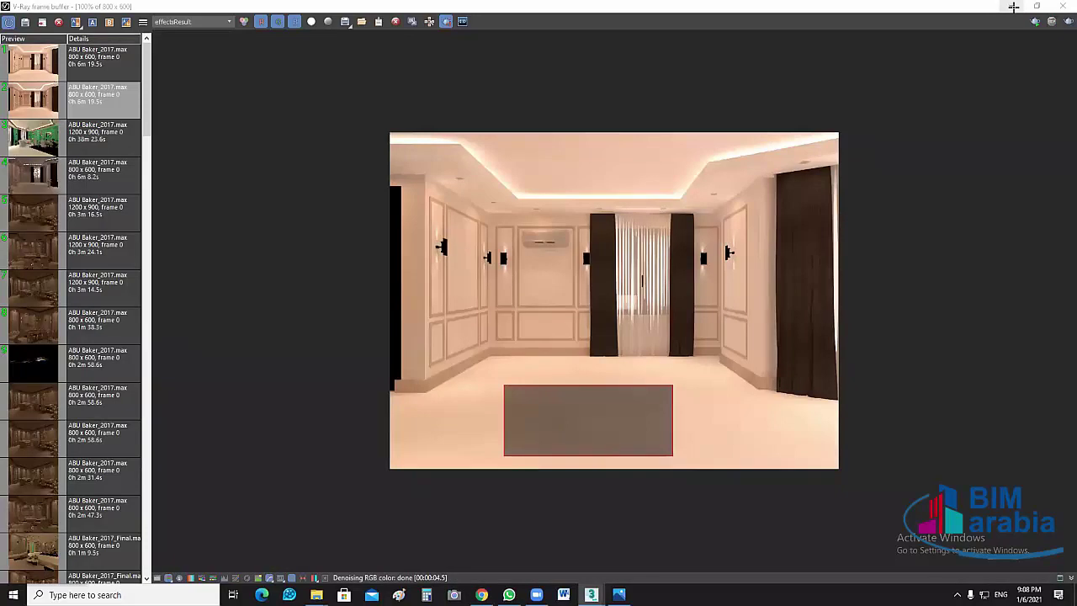
key(alt+Tab)
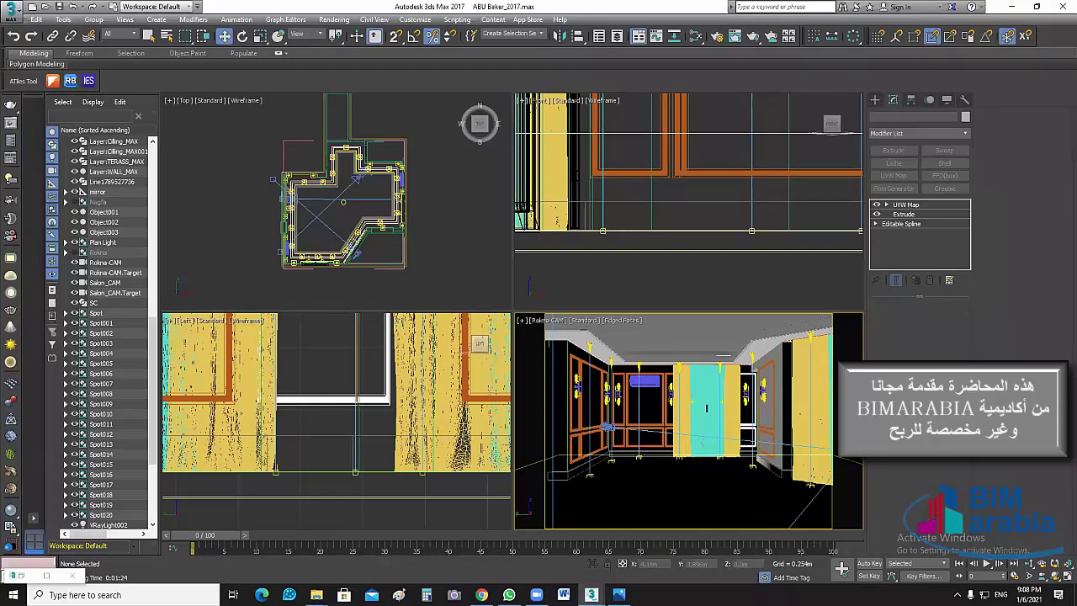
Select Layer:Clling_MAX in the Scene Explorer, toggle wireframe off again, and open the Slate editor
click(111, 141)
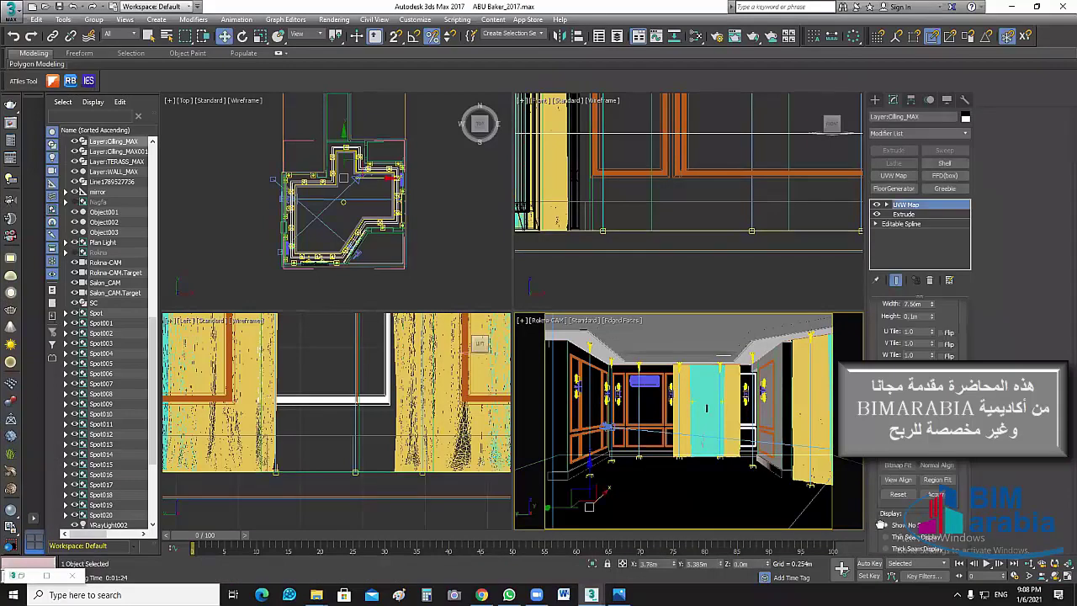
scroll(883, 529, up, 3)
key(F3)
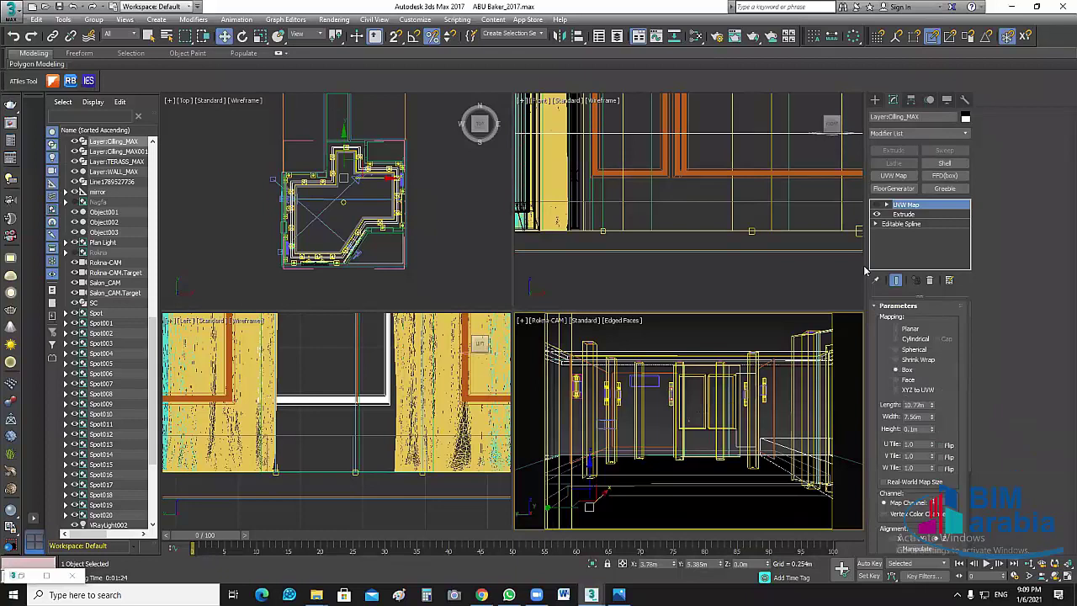
key(F3)
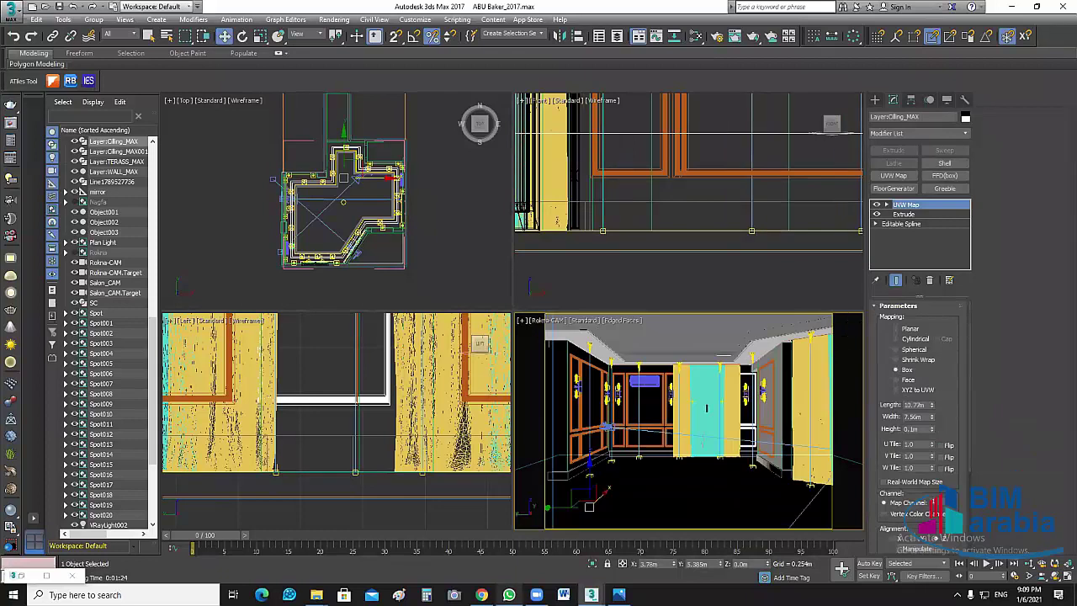
key(m)
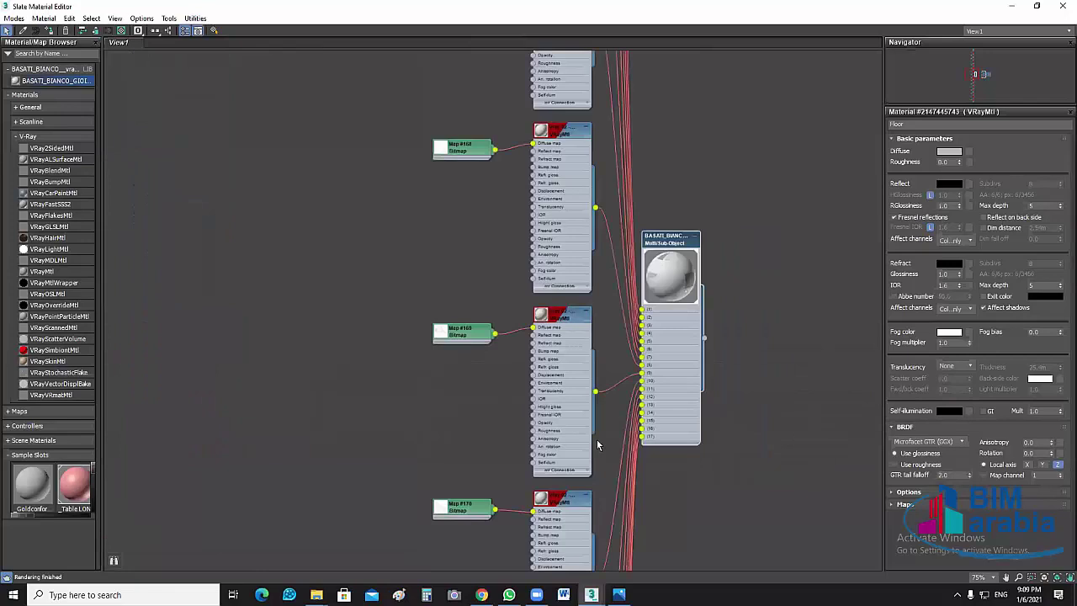
Inspect BASATI_BIANCO's Multi/Sub-Object parameters and Map #168 bitmap, then close the Slate editor
mouse_move(440, 327)
middle_down()
mouse_move(478, 135)
mouse_move(421, 424)
middle_up()
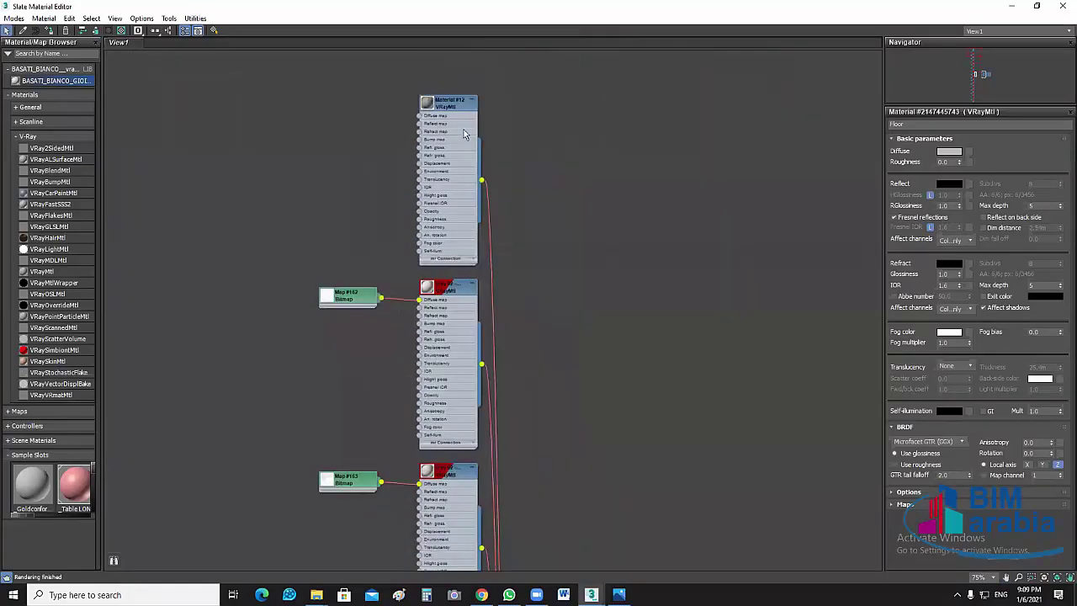
scroll(527, 173, up, 3)
scroll(570, 219, up, 2)
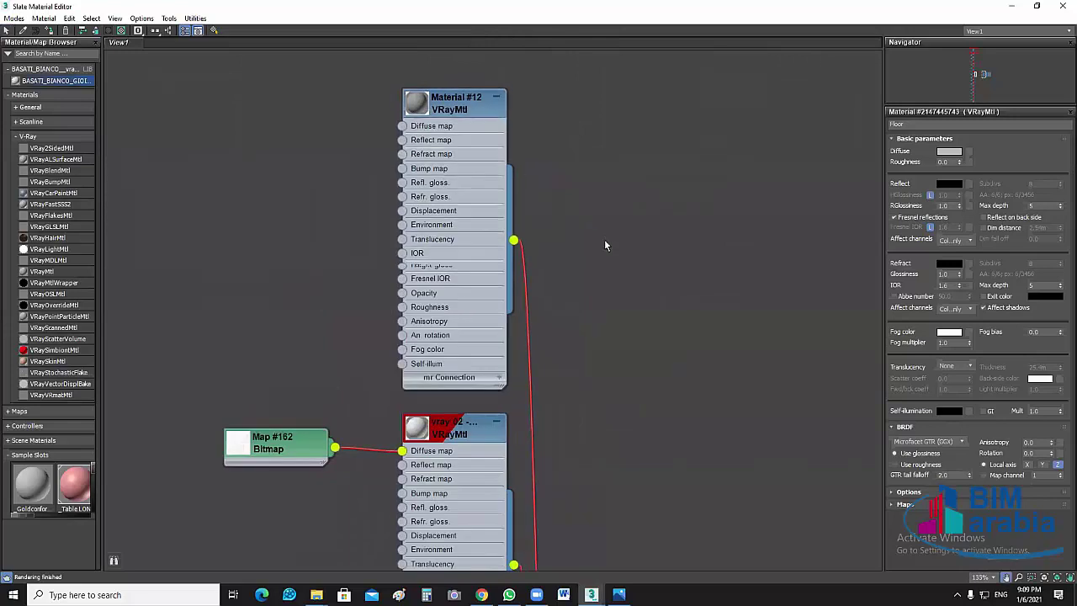
scroll(691, 443, down, 3)
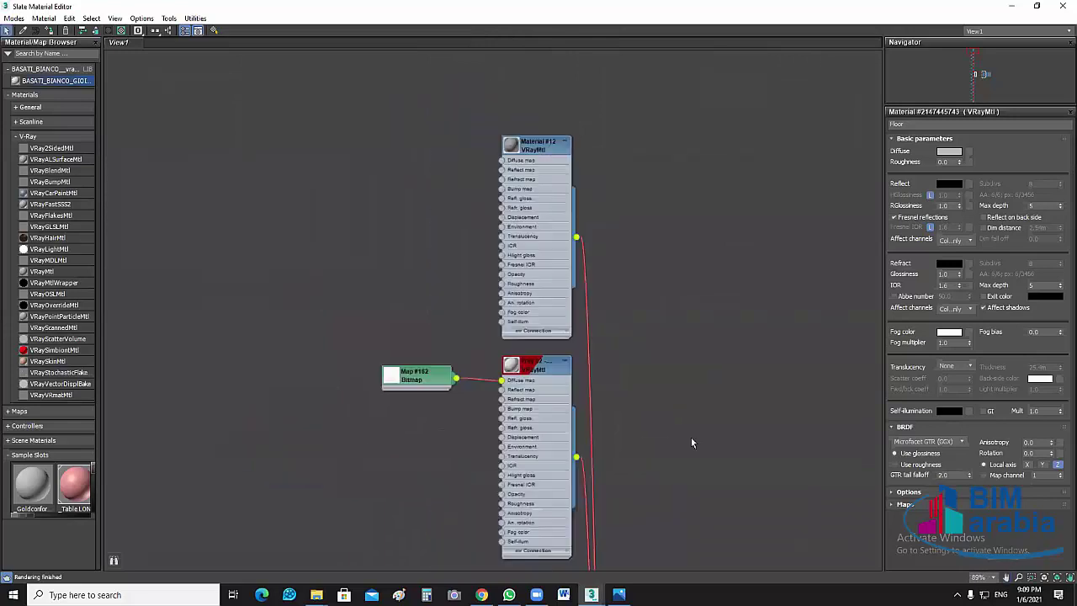
scroll(674, 349, down, 4)
middle_drag(661, 365, 596, 116)
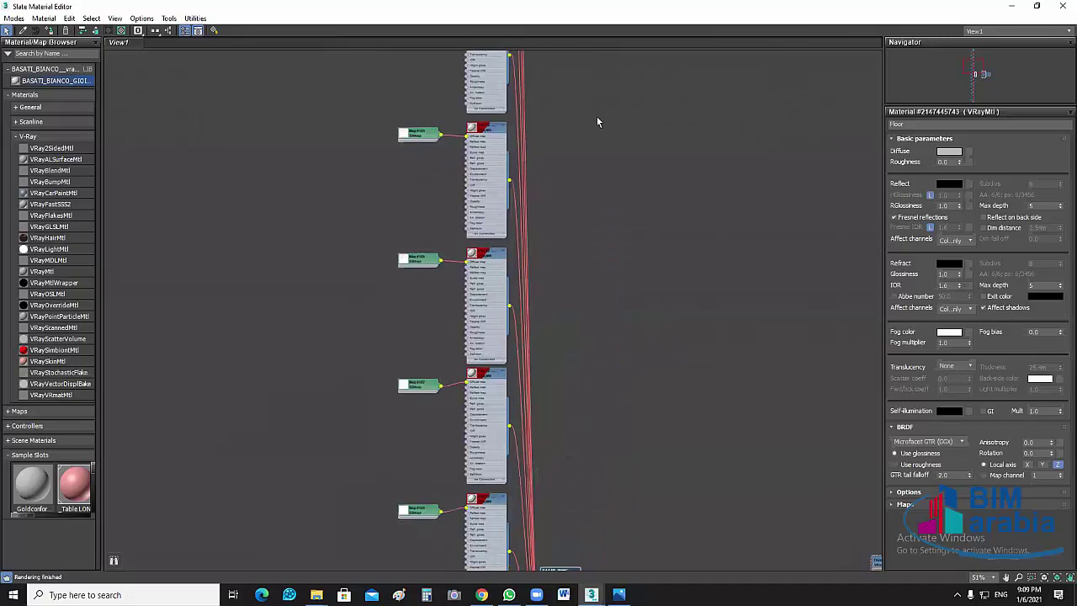
drag(598, 122, 469, 307)
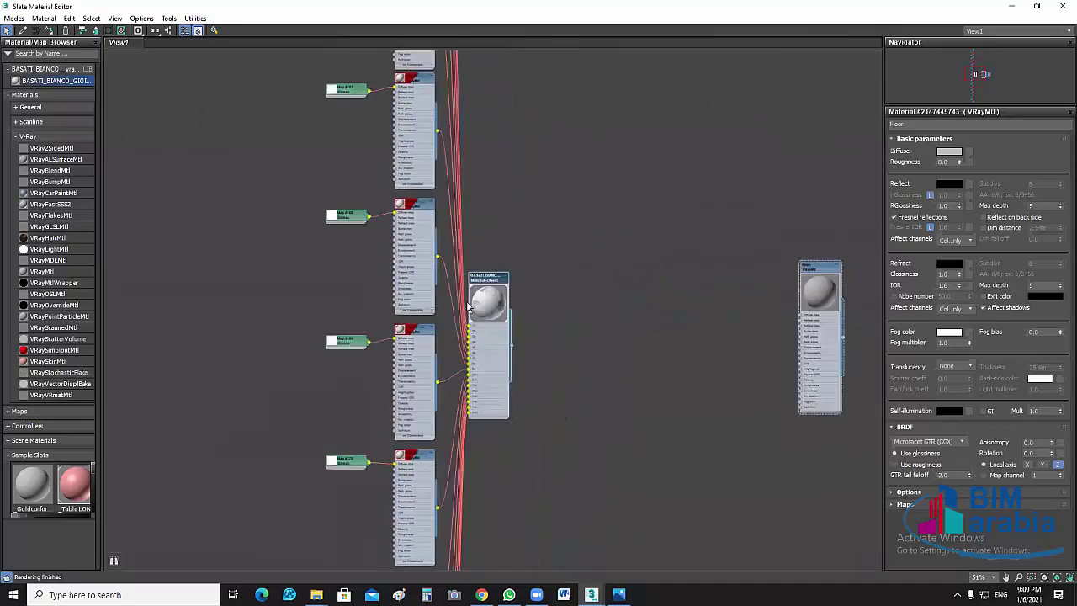
double_click(472, 305)
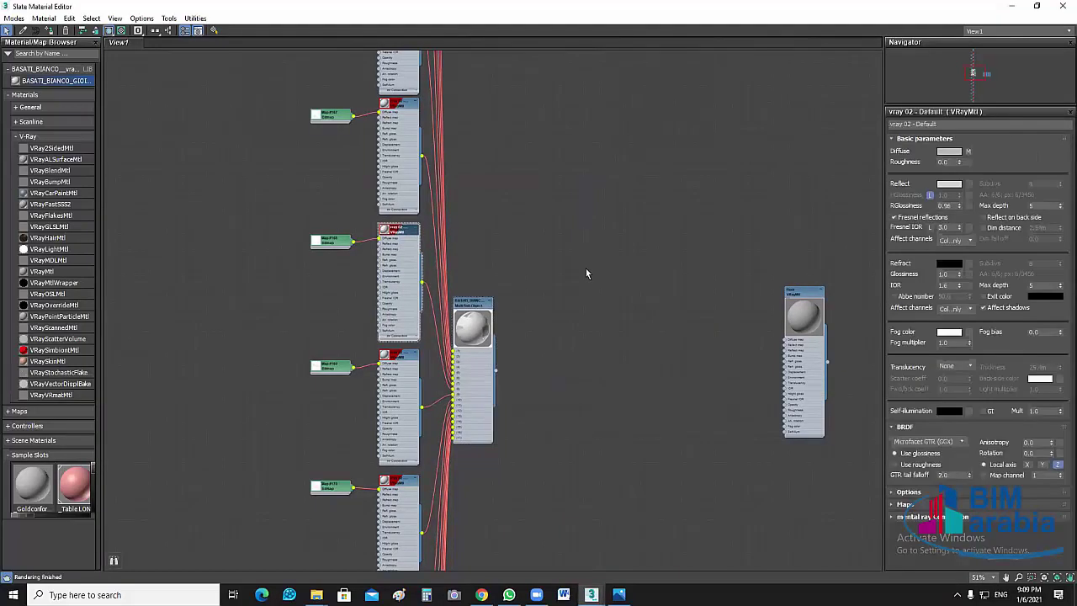
double_click(331, 242)
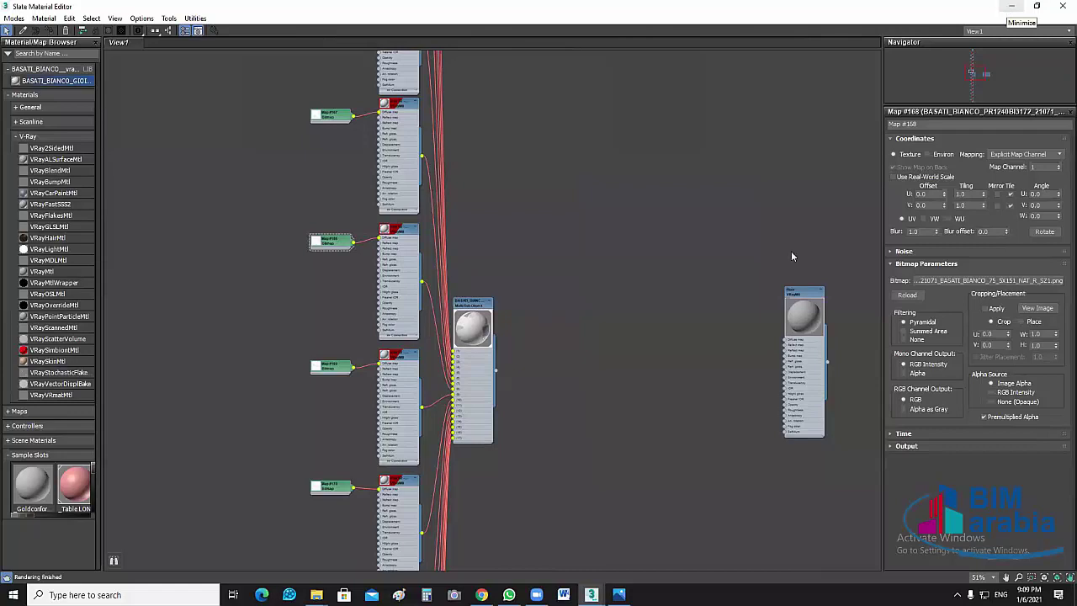
key(m)
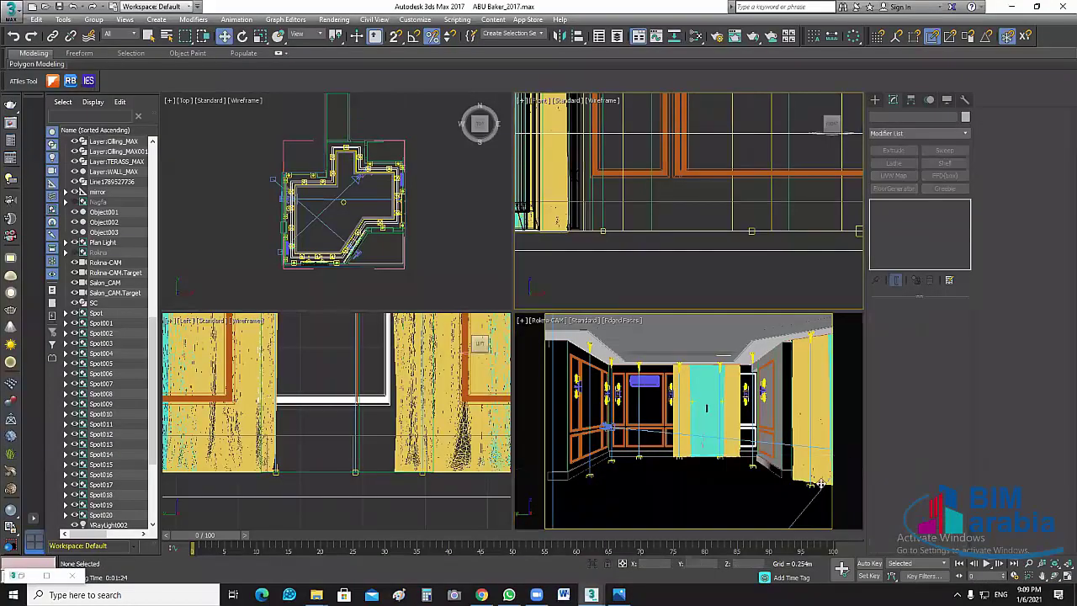
Select the ceiling, switch the camera viewport to a zoomed-out Perspective, and open the File menu
click(820, 484)
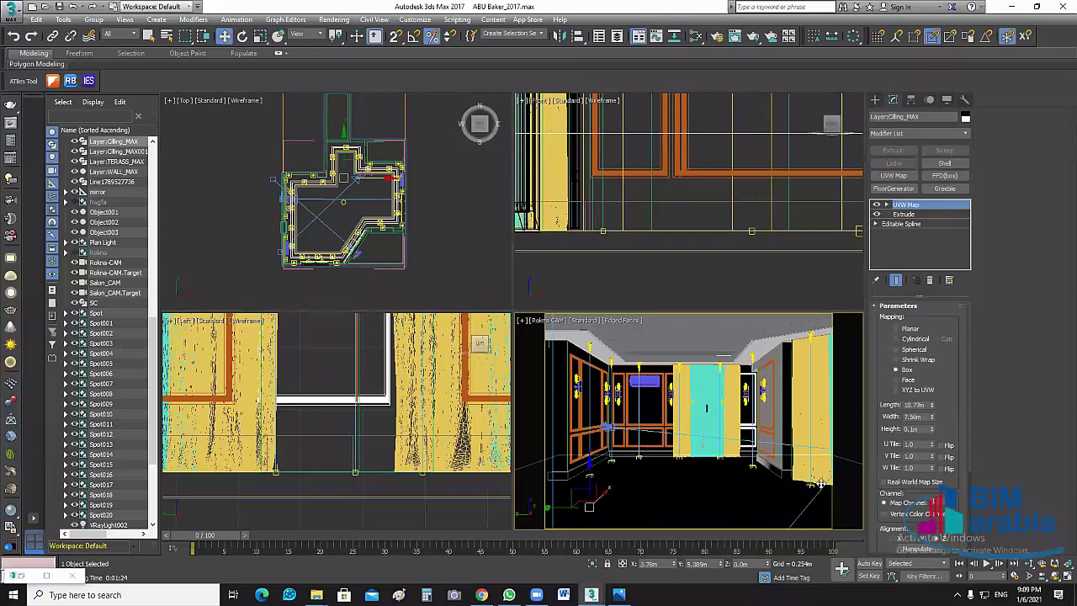
key(p)
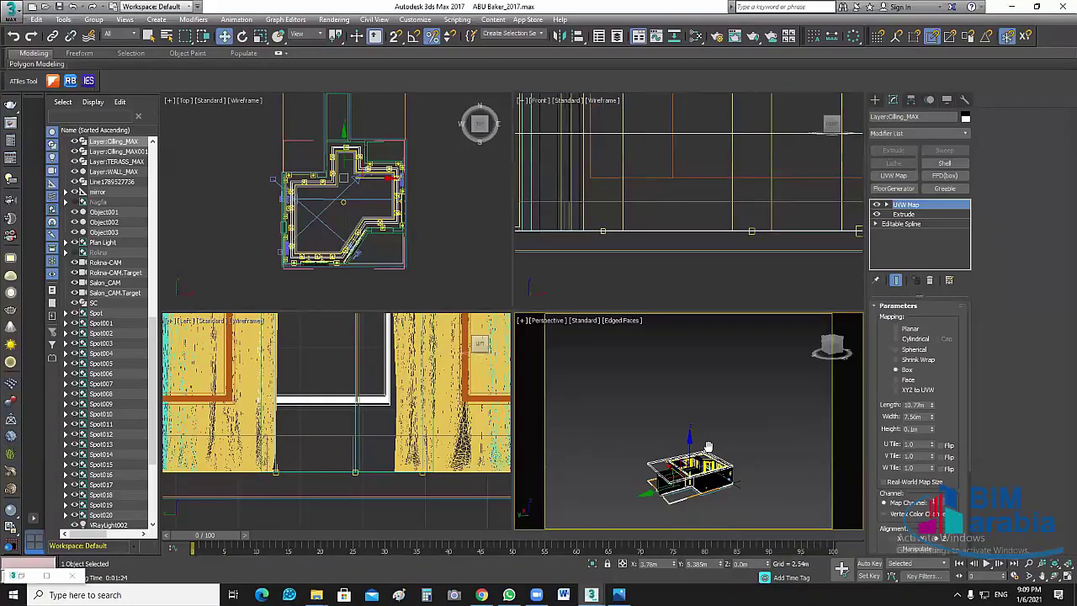
scroll(702, 456, up, 5)
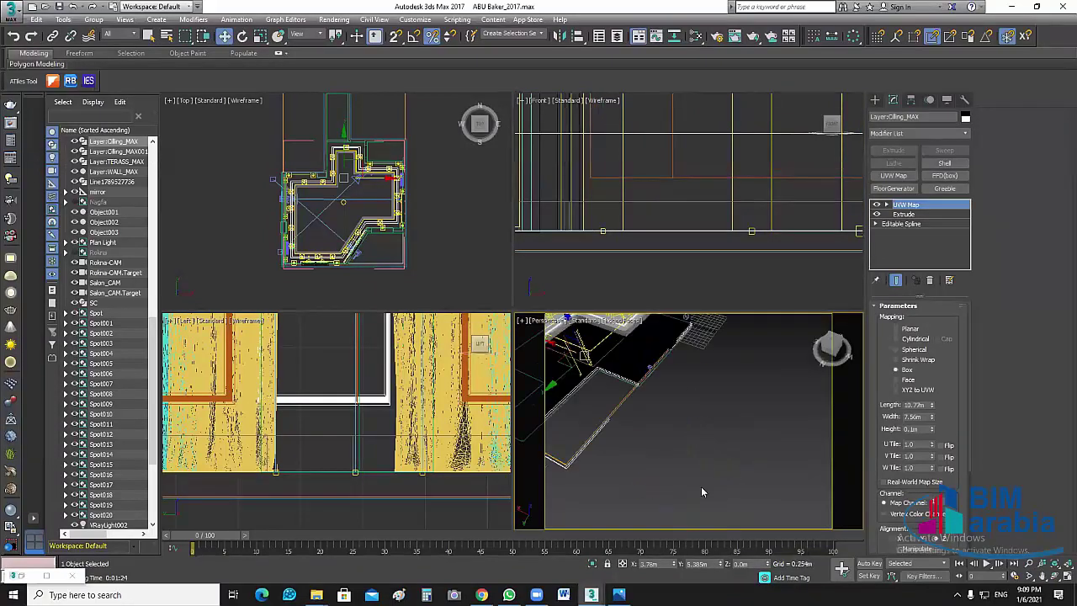
scroll(719, 447, down, 2)
scroll(719, 446, down, 3)
scroll(719, 449, down, 1)
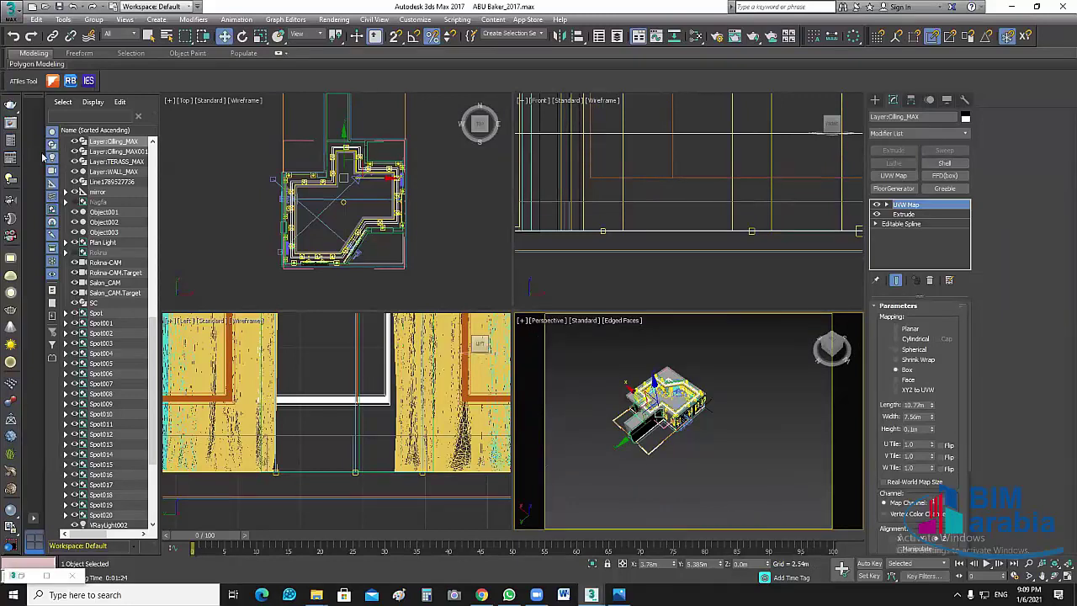
key(alt+f)
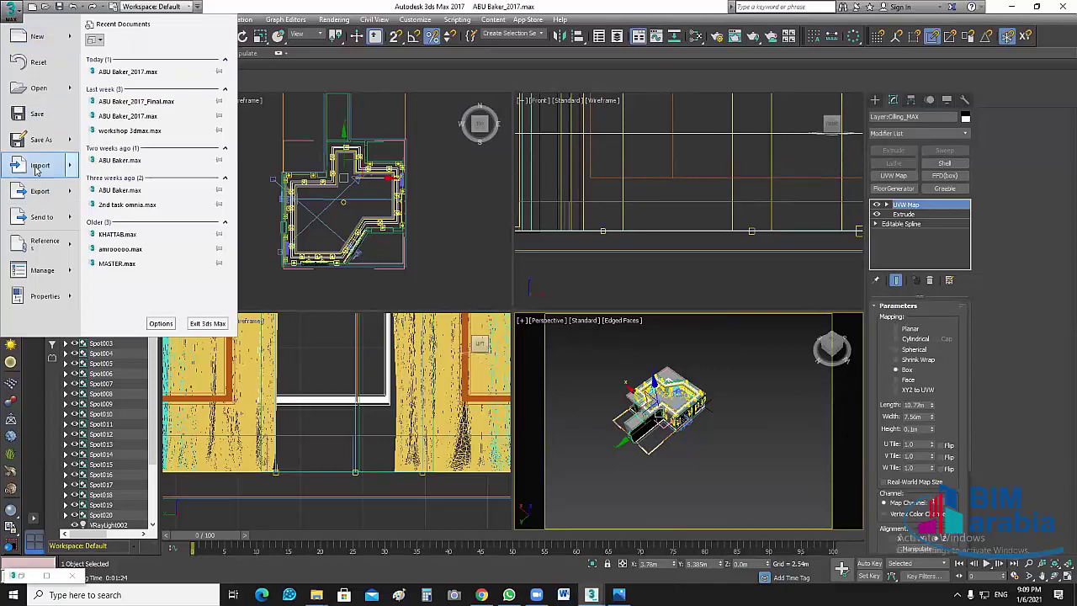
Open BASATI_BIANCO_2011__vray.max from the downloaded folder on D: for merging
click(784, 346)
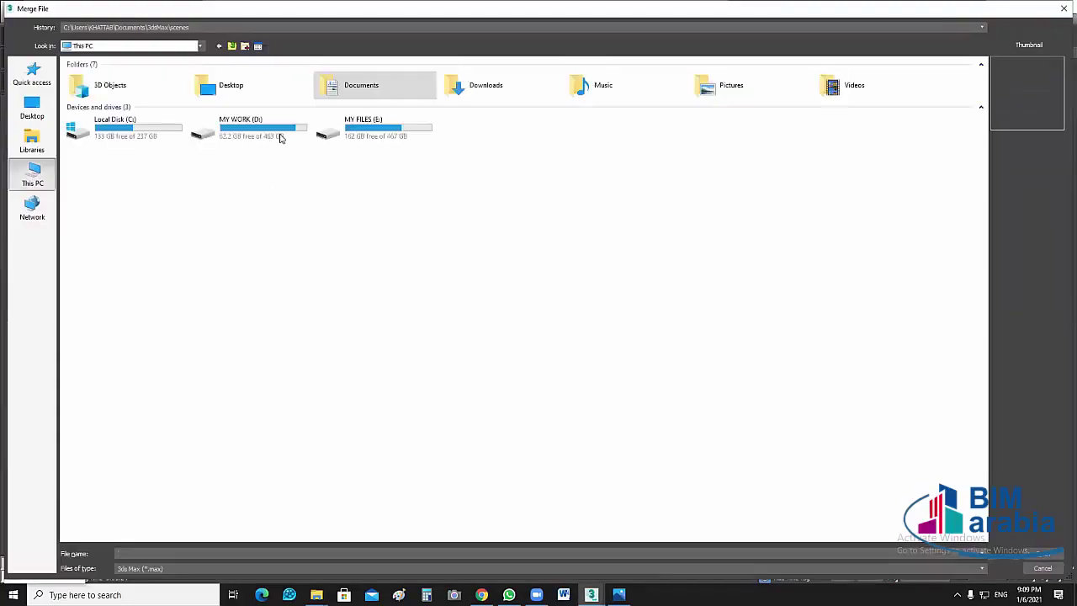
double_click(280, 139)
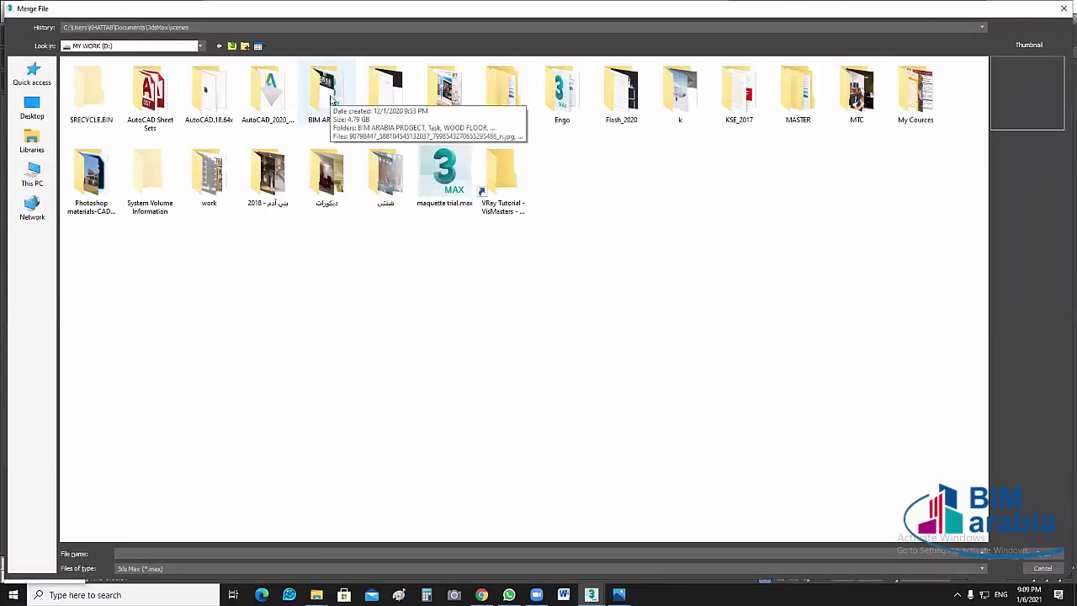
double_click(331, 98)
ctrl+scroll(820, 305, up, 5)
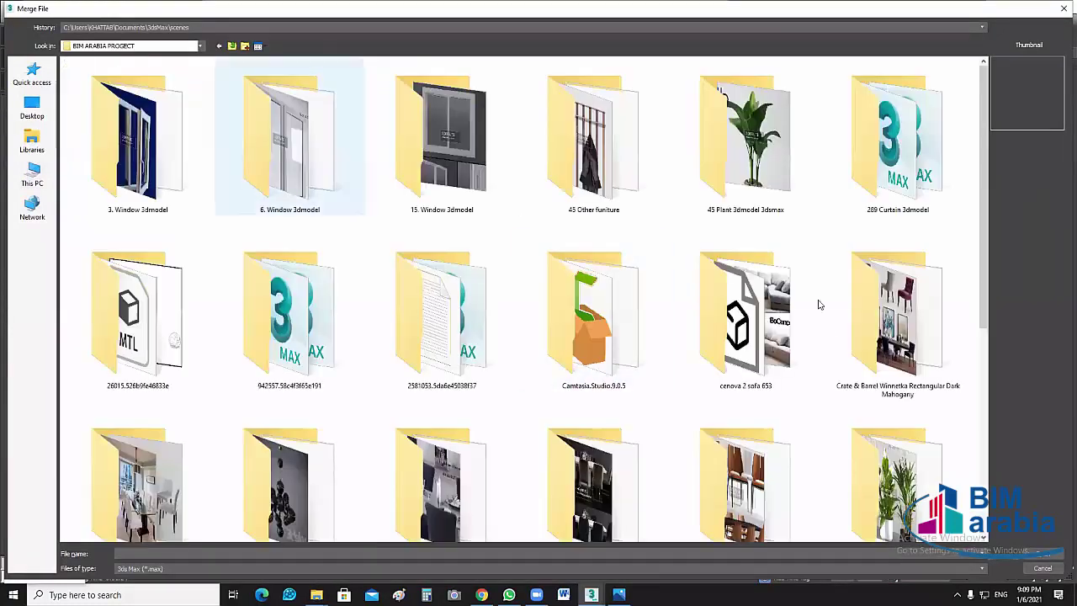
double_click(471, 311)
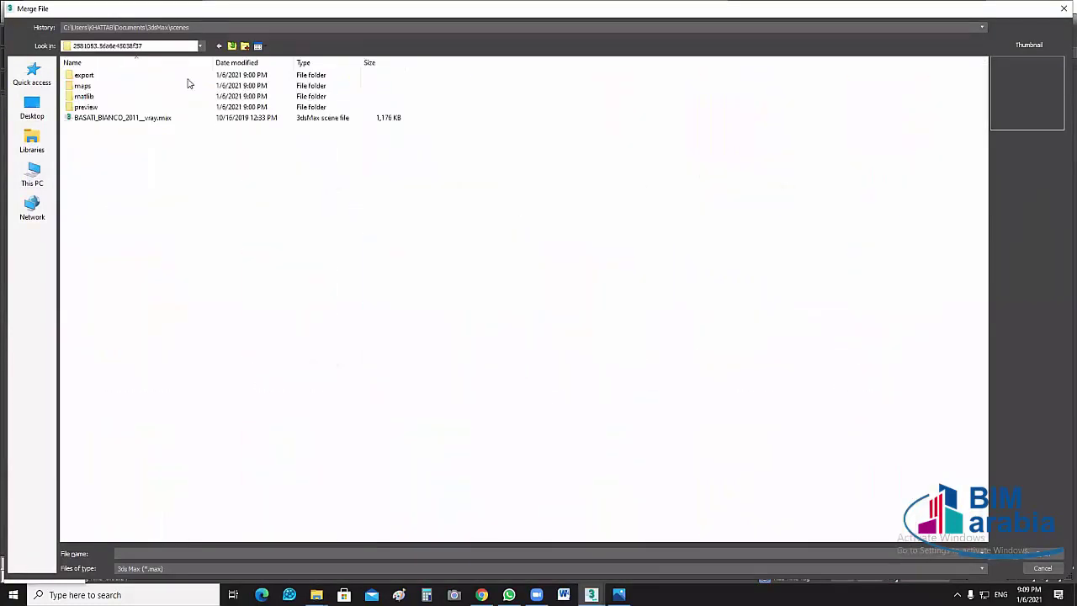
click(118, 118)
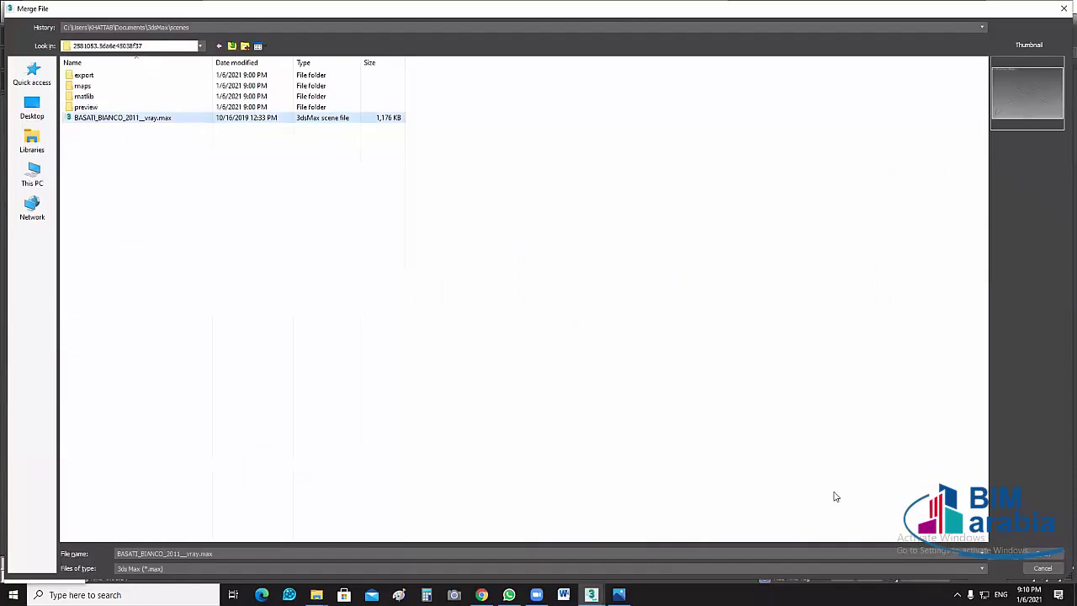
click(1045, 555)
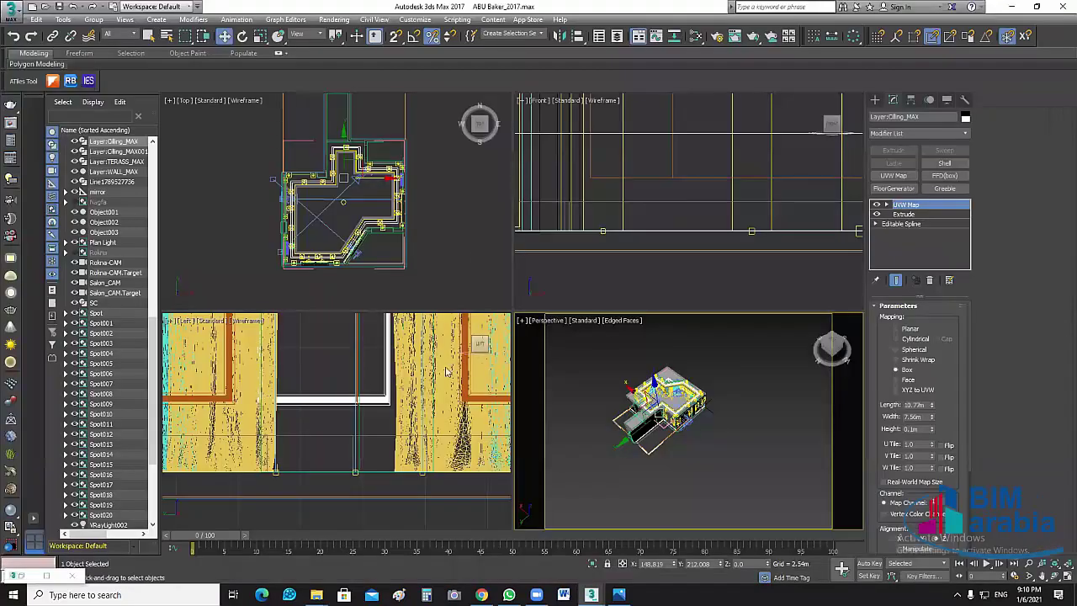
Merge all four BASATI_BIANCO objects and auto-rename the duplicate material
key(ctrl+a)
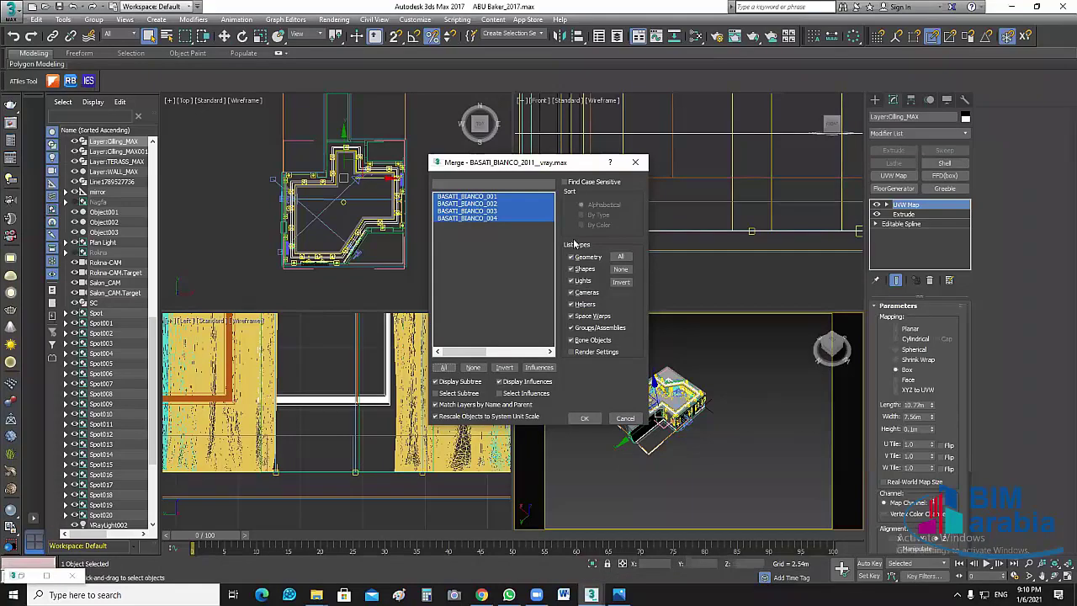
click(584, 418)
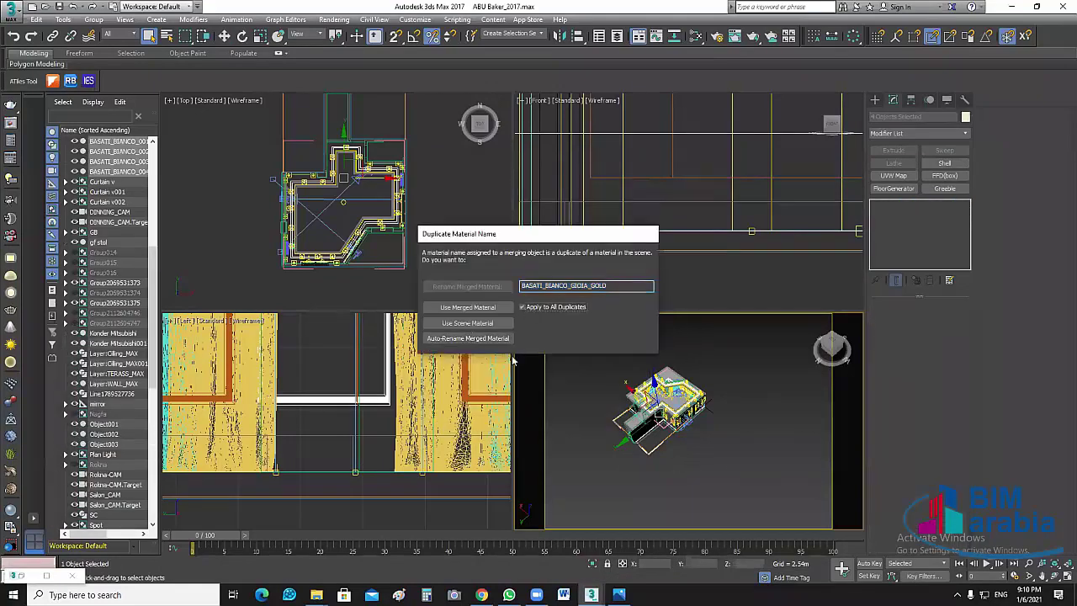
key(Return)
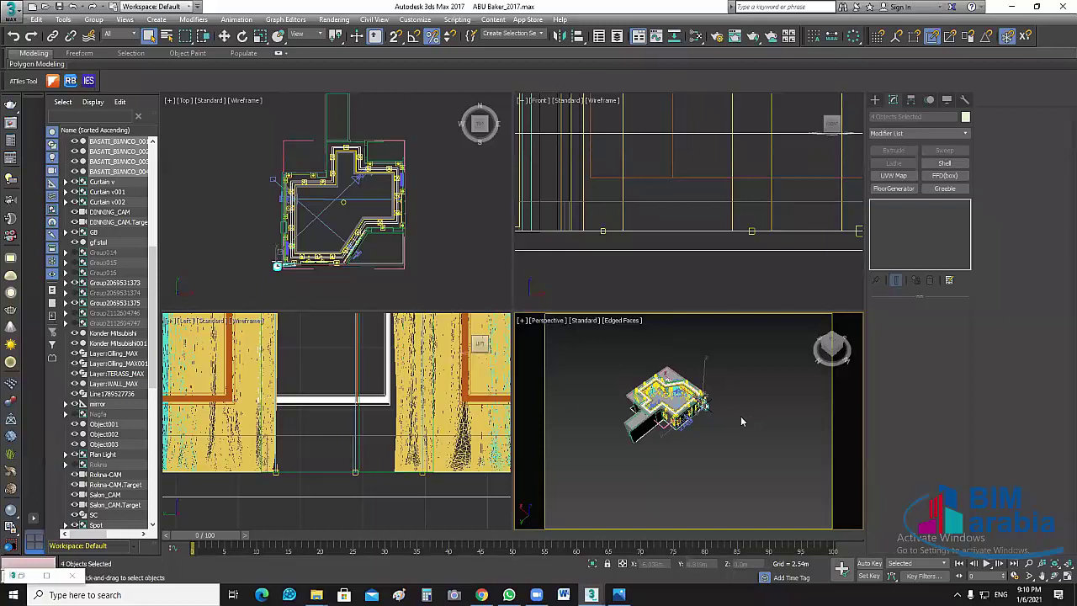
Shift the merged objects to the right in the Top view
click(225, 36)
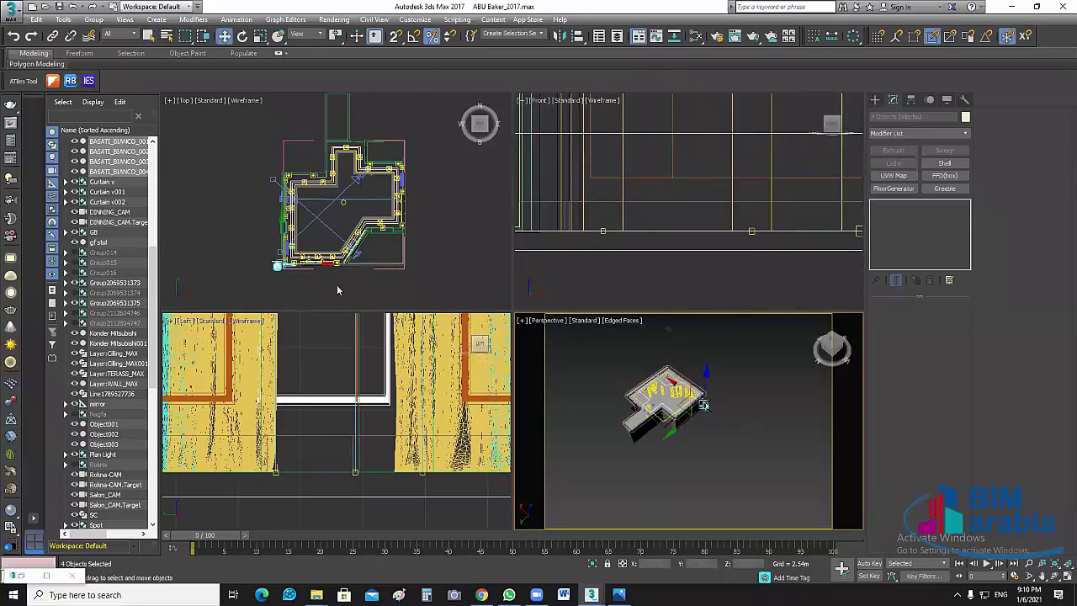
click(338, 290)
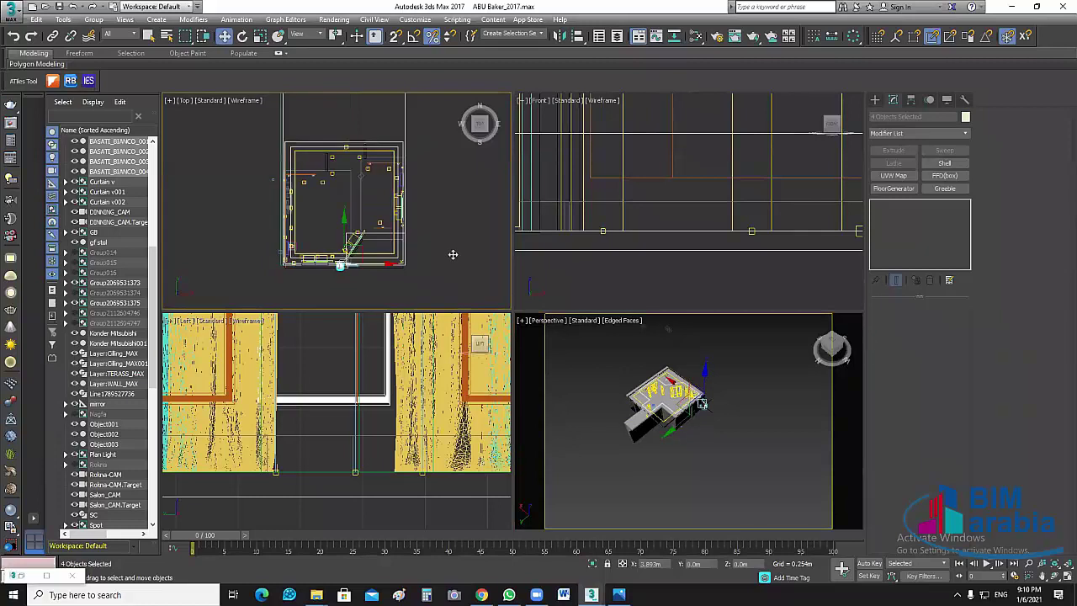
drag(319, 267, 415, 278)
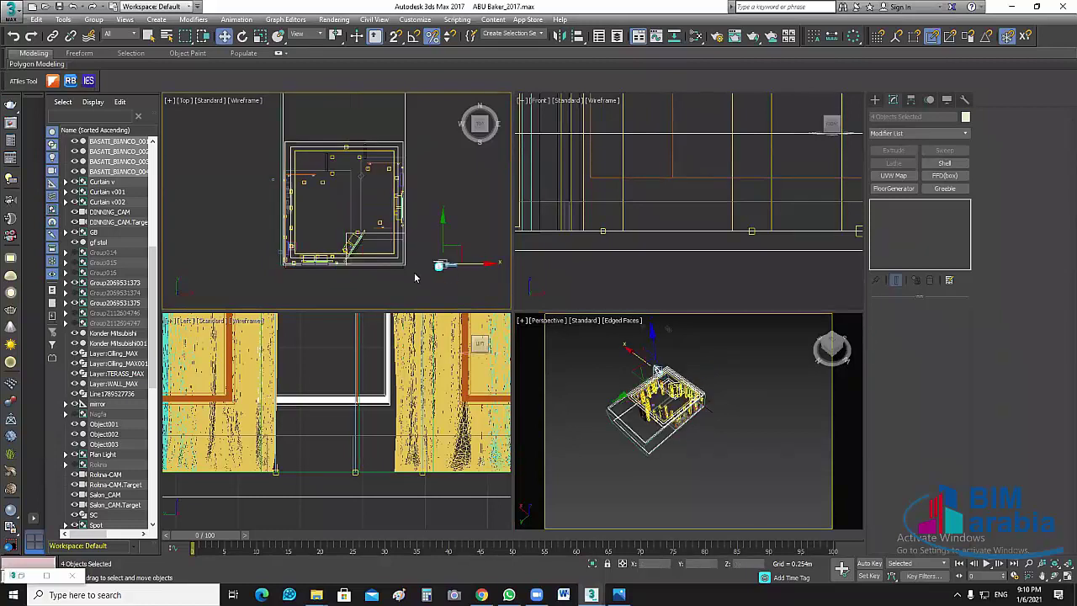
scroll(431, 259, up, 5)
scroll(431, 259, down, 2)
scroll(754, 413, down, 3)
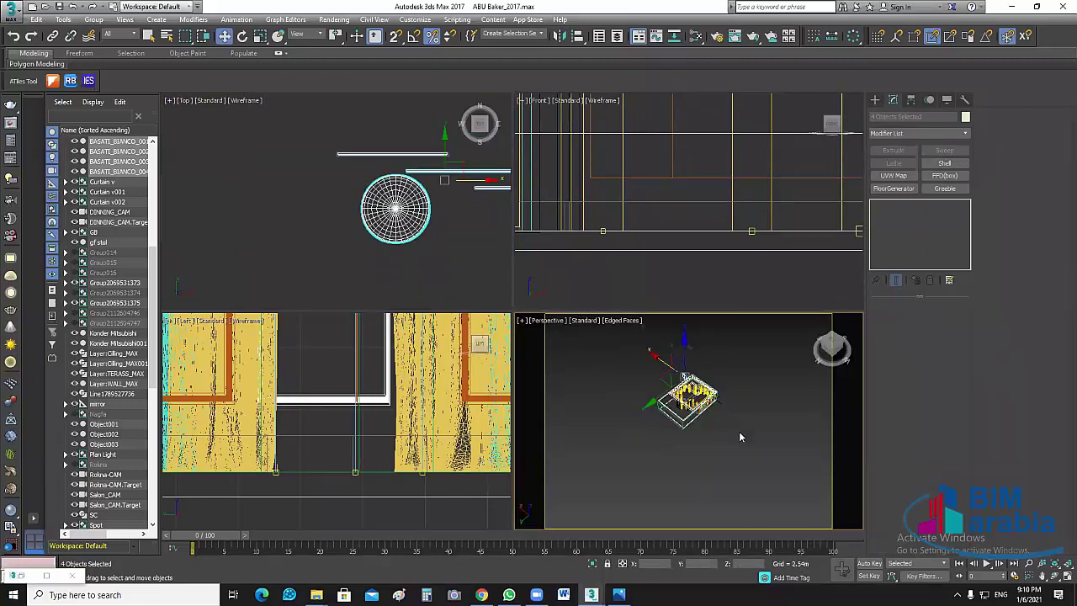
Orbit and zoom the perspective view to inspect the merged panels
click(740, 436)
alt+middle_drag(779, 441, 619, 395)
scroll(622, 386, up, 3)
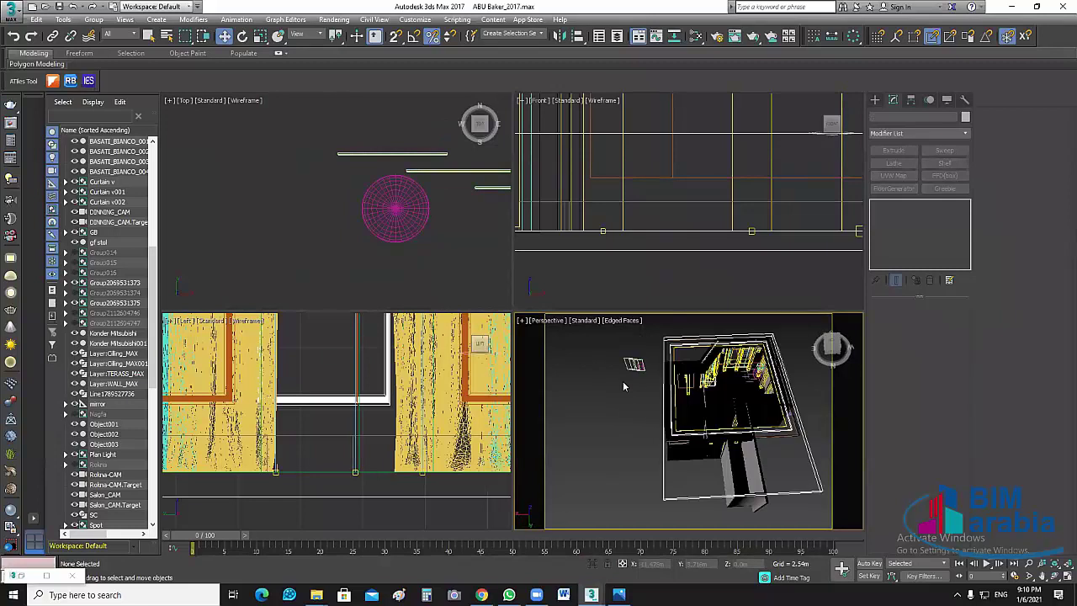
scroll(622, 387, up, 3)
scroll(652, 390, up, 1)
scroll(711, 391, up, 1)
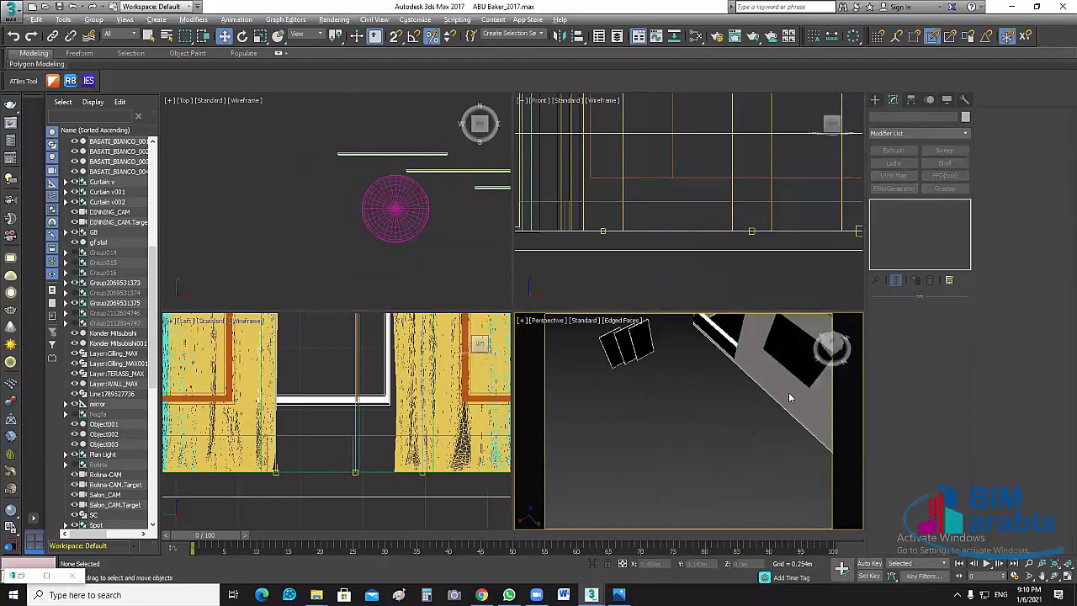
scroll(789, 397, down, 3)
alt+middle_drag(772, 412, 767, 416)
scroll(750, 348, down, 1)
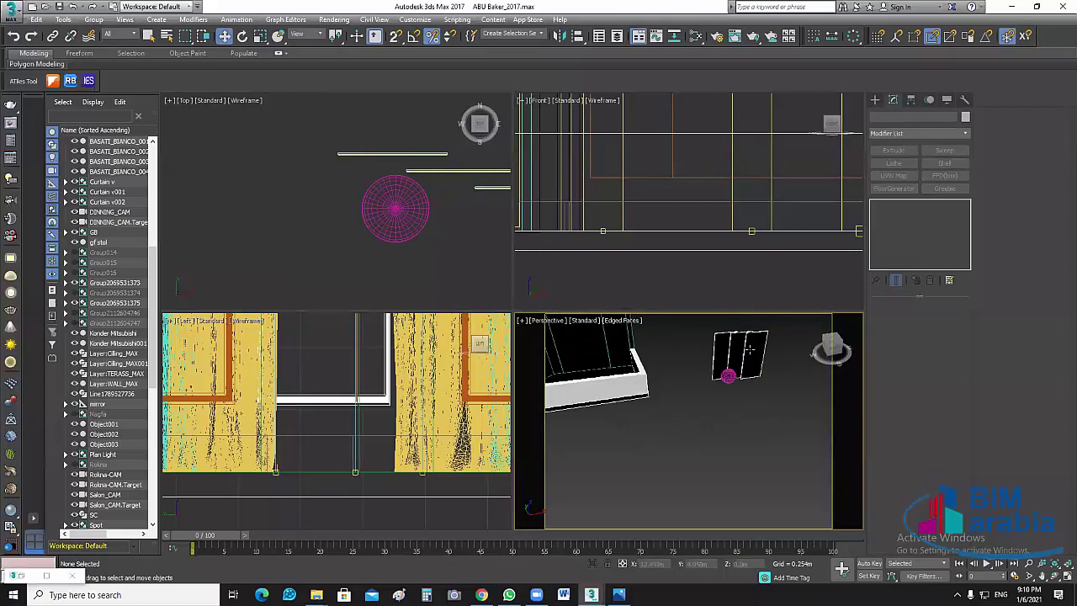
scroll(749, 349, up, 3)
scroll(735, 388, down, 1)
click(743, 424)
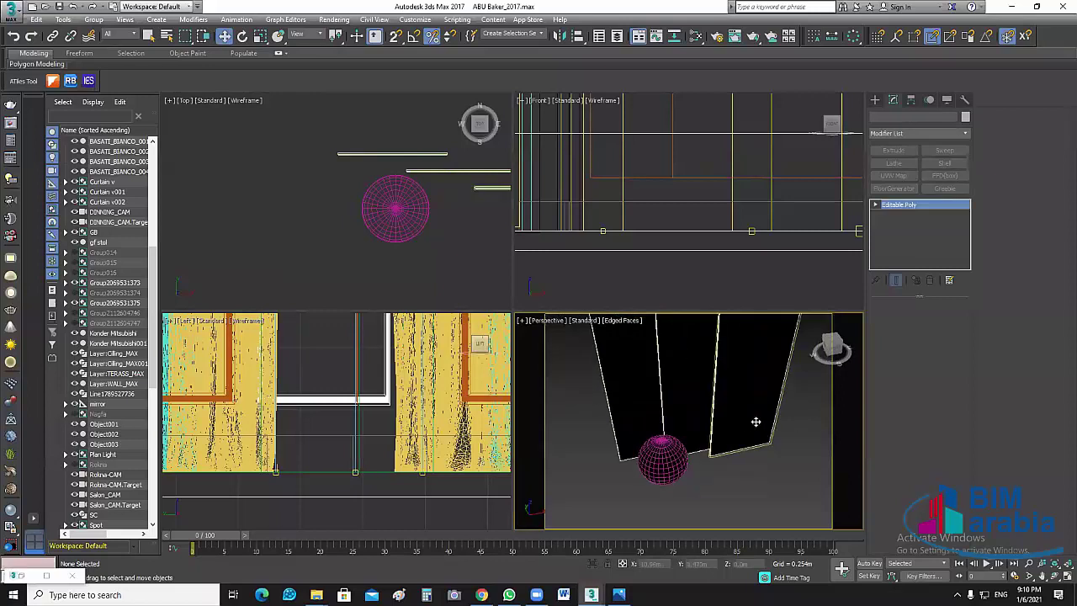
middle_drag(795, 434, 768, 429)
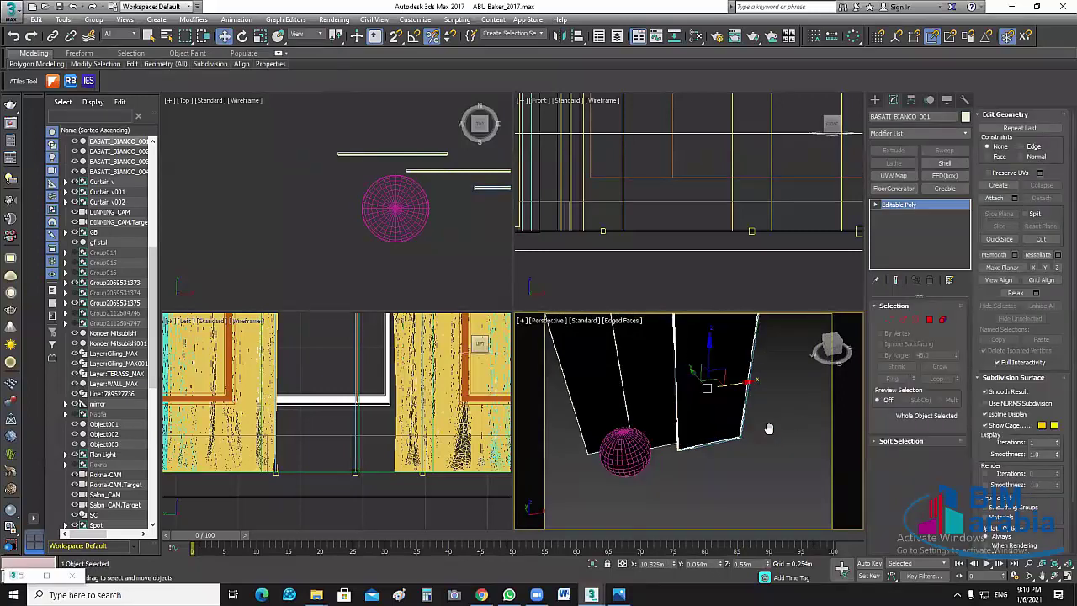
click(728, 483)
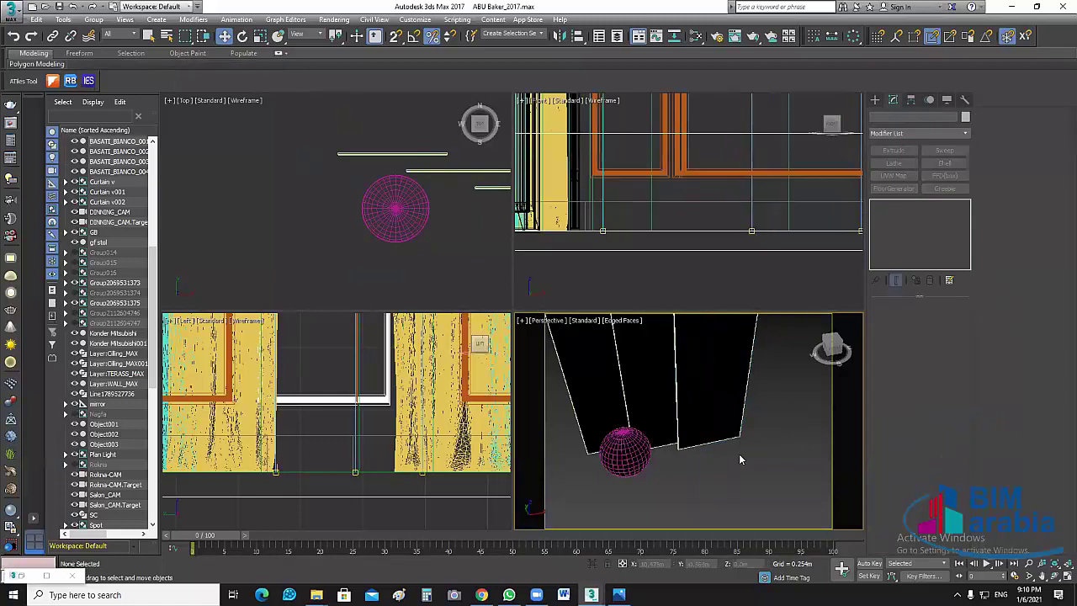
scroll(739, 453, down, 5)
scroll(468, 281, down, 3)
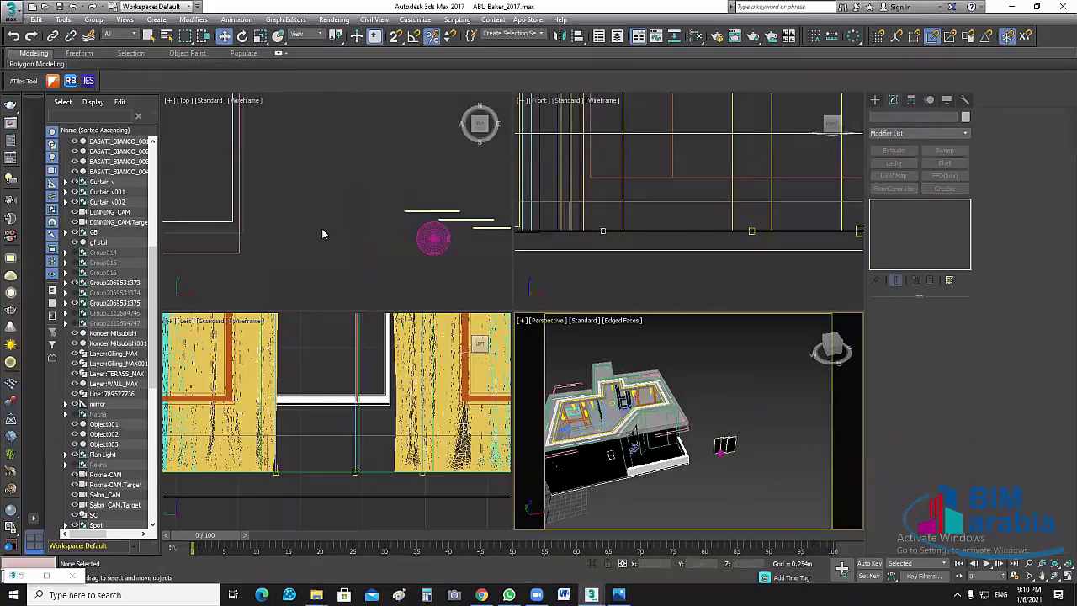
Select the four merged objects in plan and place them inside the room
middle_drag(321, 234, 242, 249)
drag(243, 250, 339, 221)
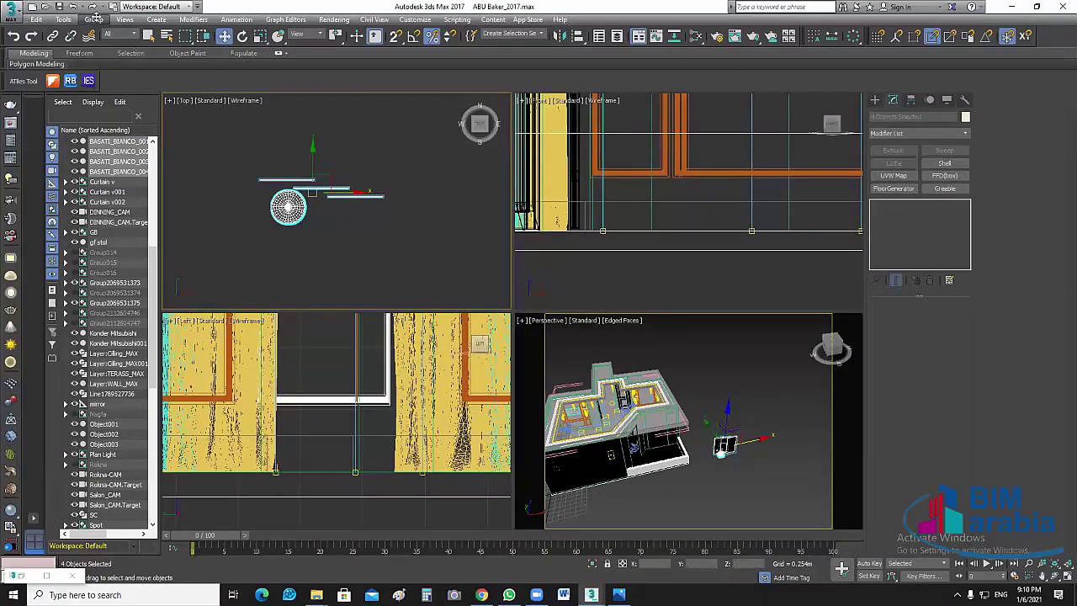
scroll(394, 230, down, 3)
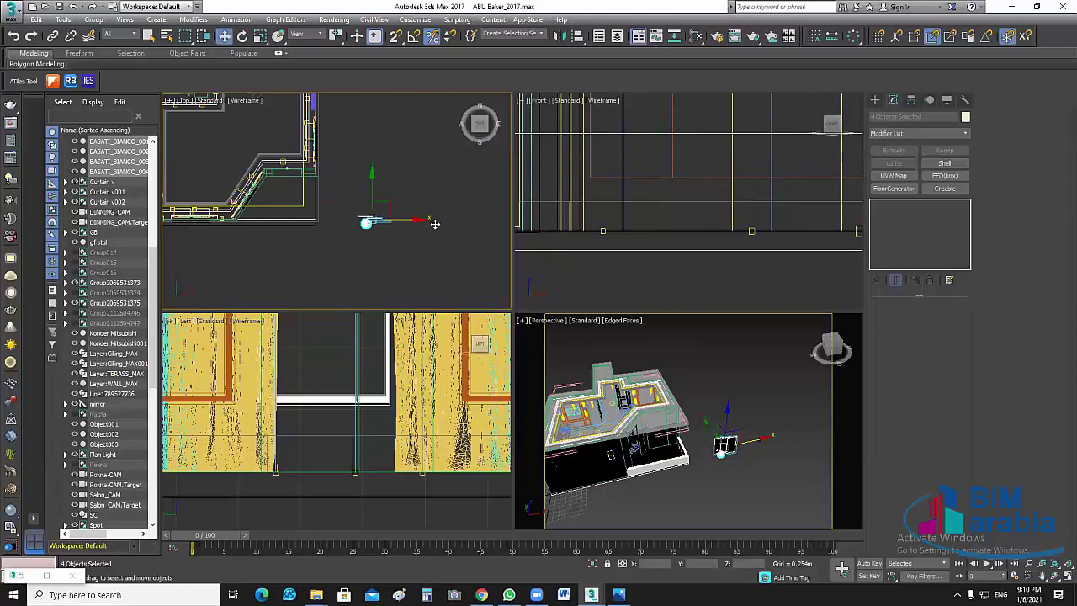
middle_drag(434, 223, 471, 240)
mouse_move(425, 239)
mouse_down()
mouse_move(277, 240)
mouse_move(255, 158)
mouse_up()
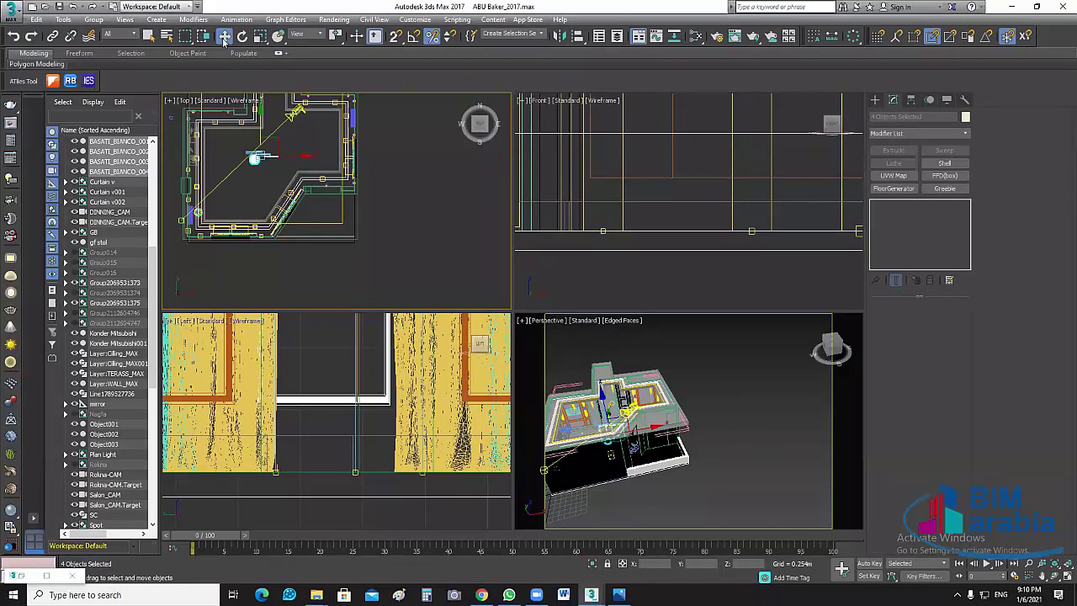
Rotate the light diagonally and back to horizontal, then move it right along X
click(243, 36)
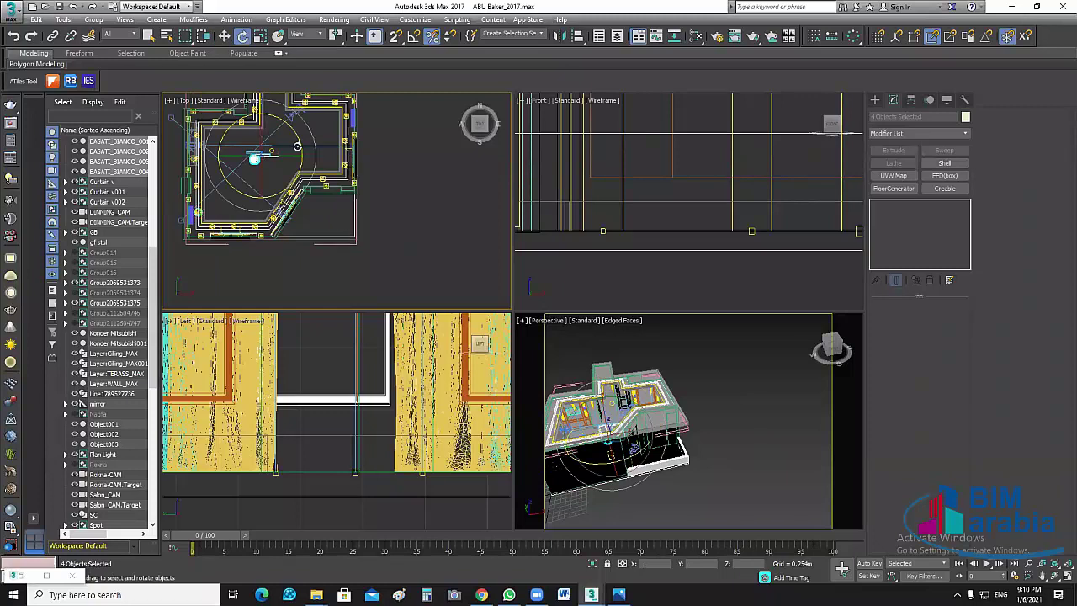
drag(297, 148, 347, 220)
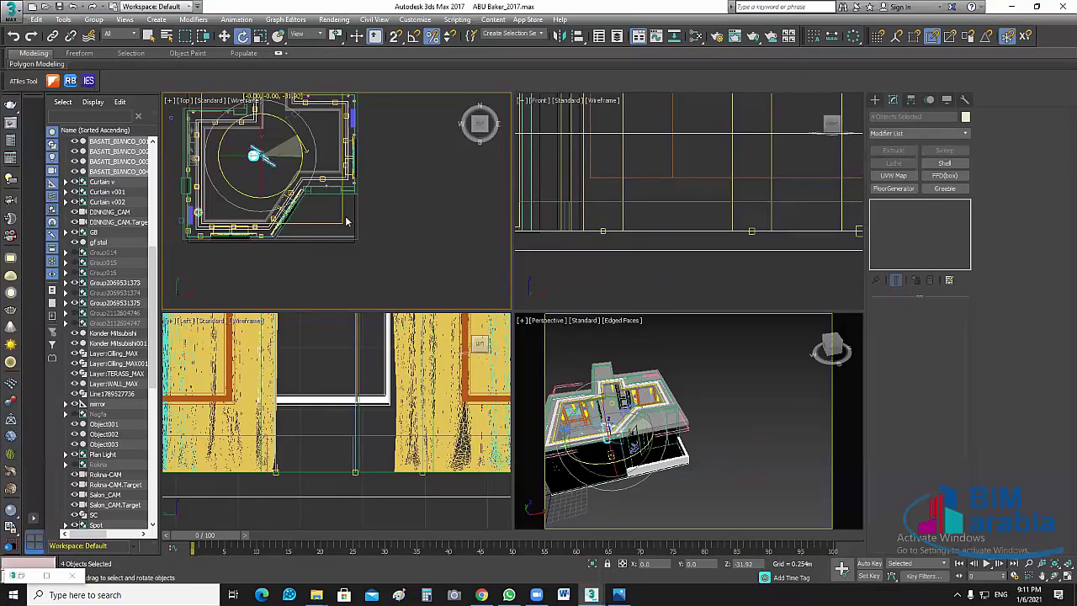
mouse_move(332, 120)
mouse_down()
mouse_move(291, 127)
mouse_move(169, 39)
mouse_up()
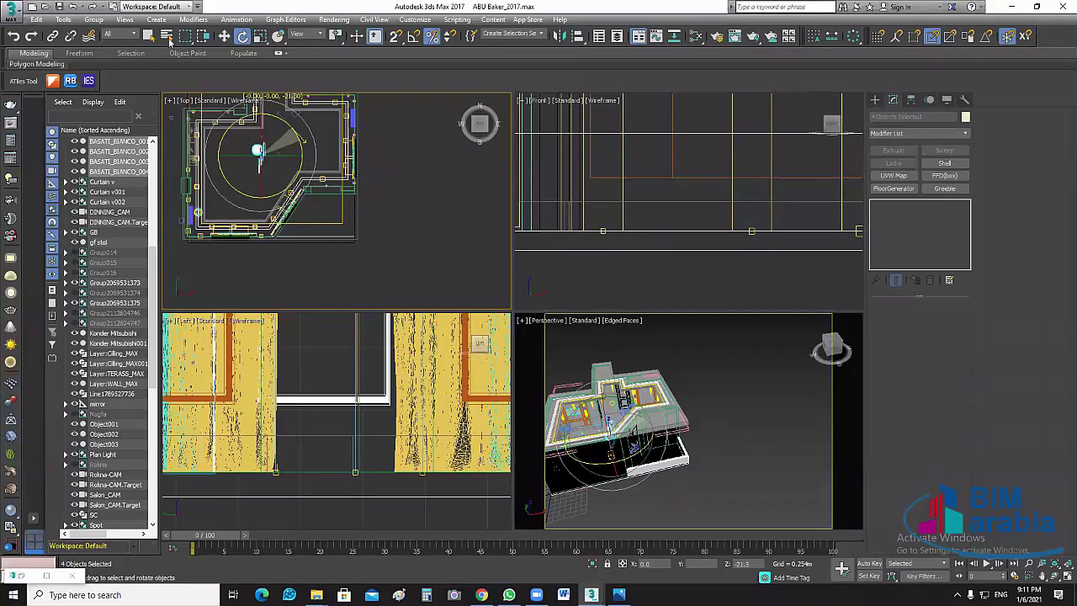
key(w)
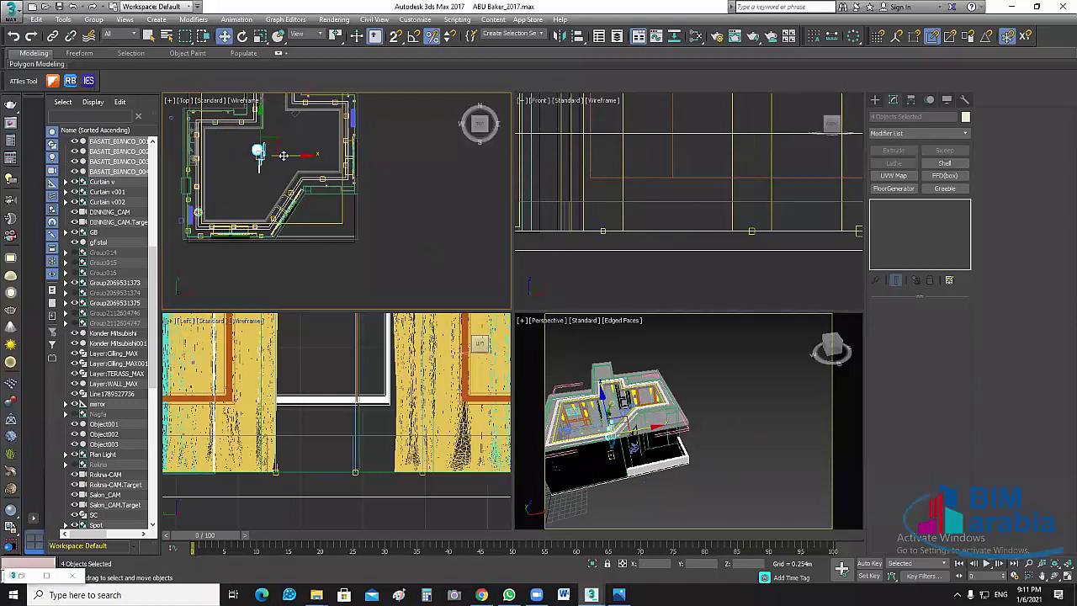
drag(283, 156, 337, 155)
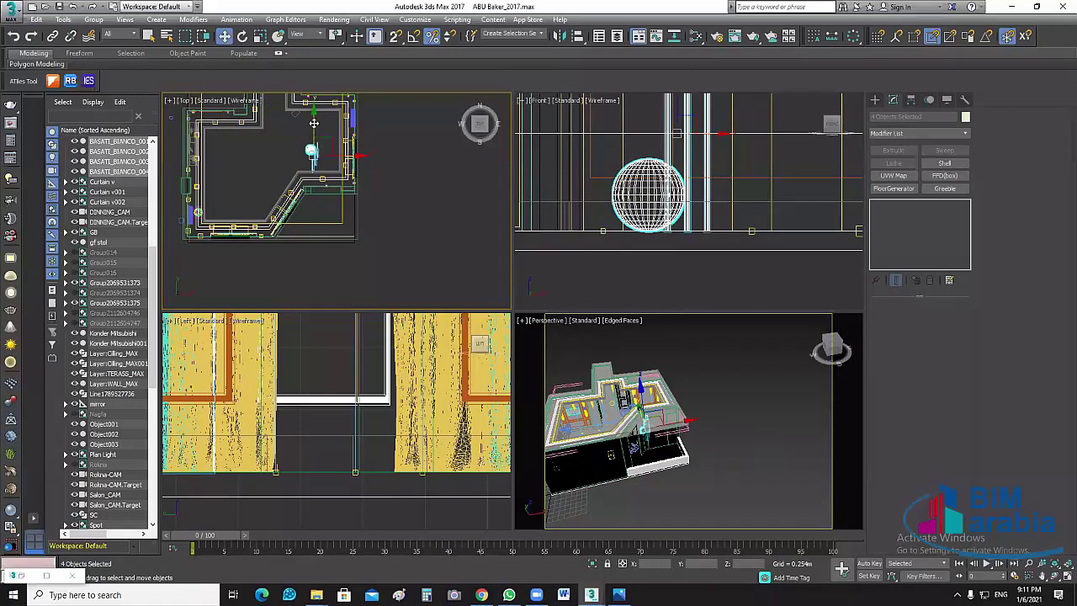
click(742, 419)
Choose Rokna-CAM from the Select Camera list to view through it
key(c)
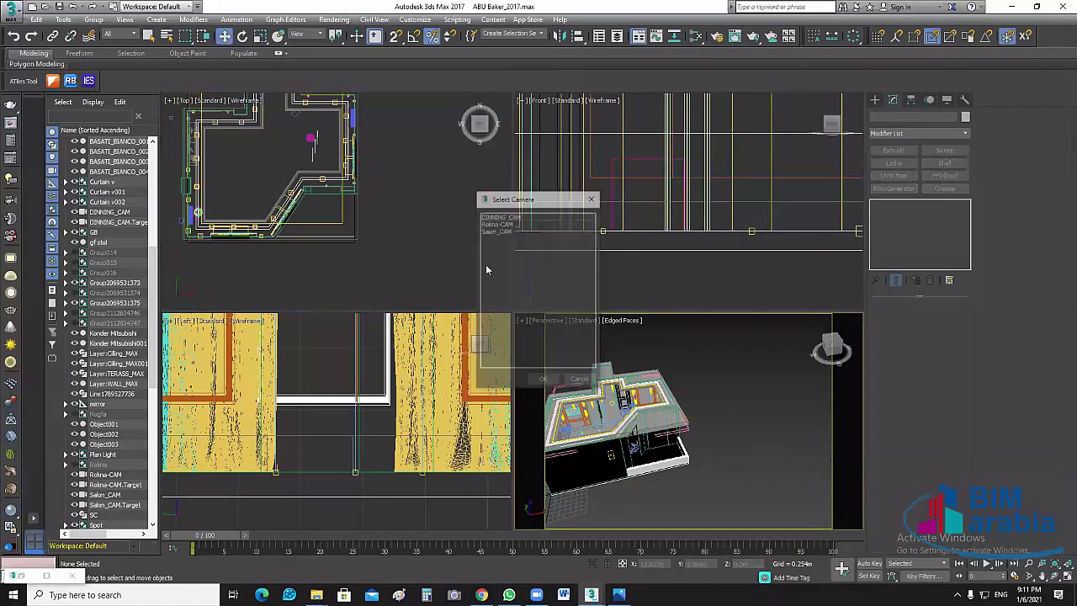
click(500, 224)
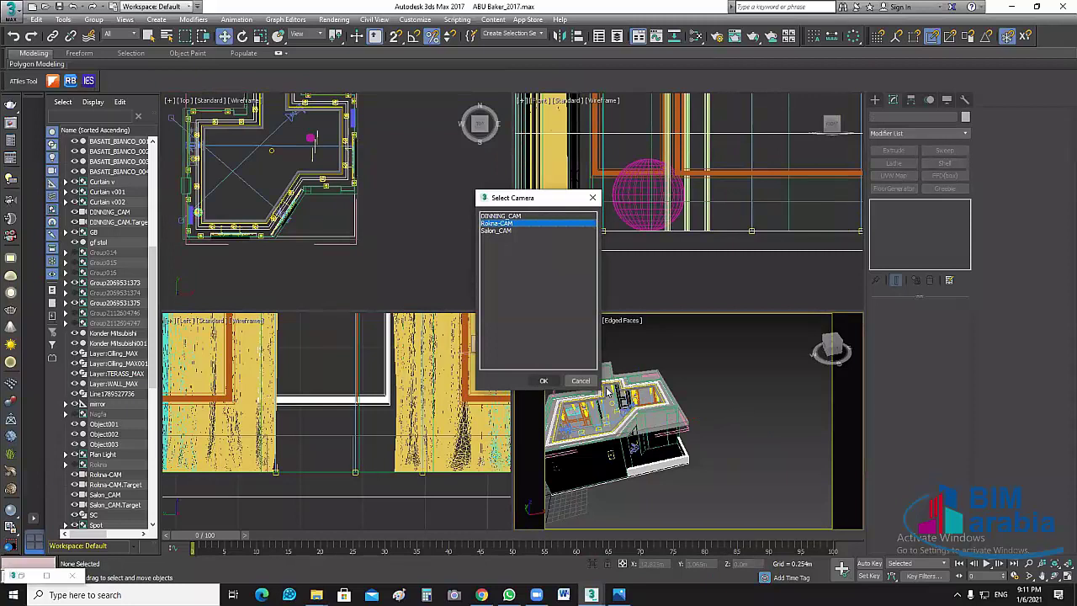
key(Return)
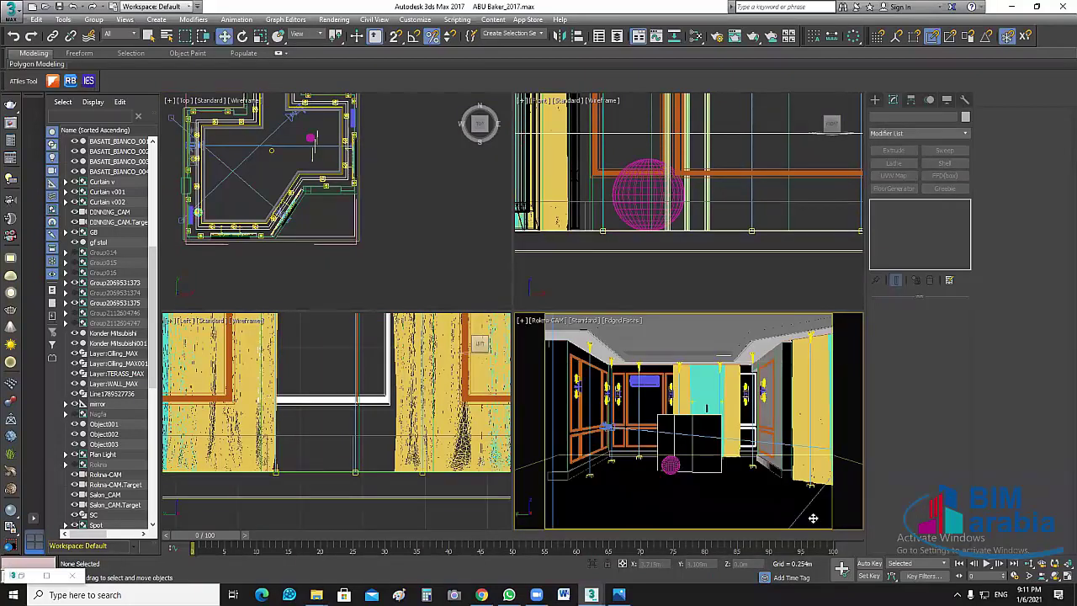
Select the ceiling object and glance at the cornice reference photo before returning
click(813, 519)
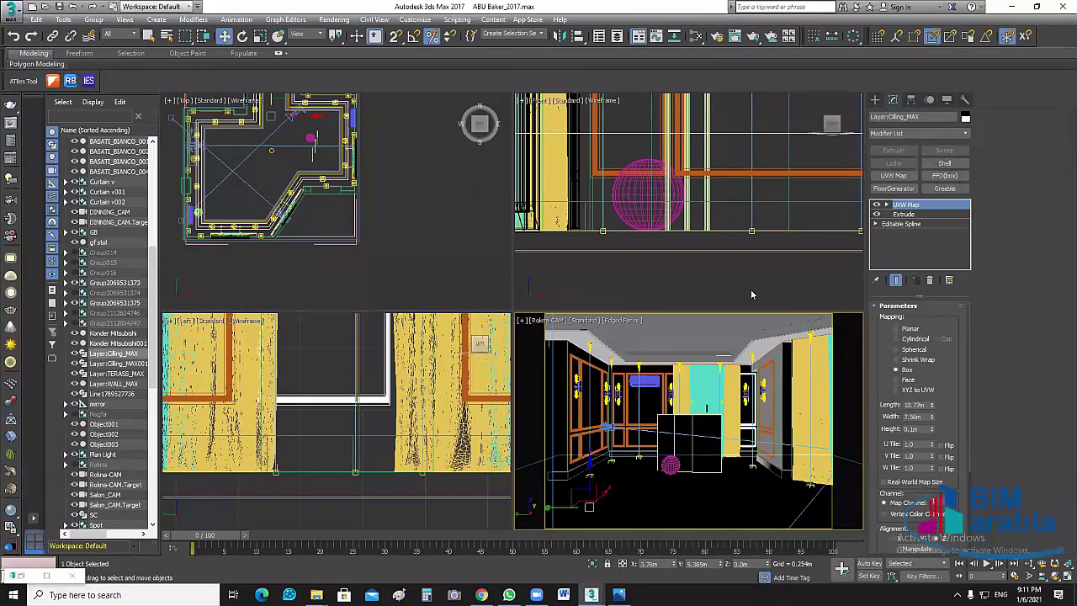
click(1012, 6)
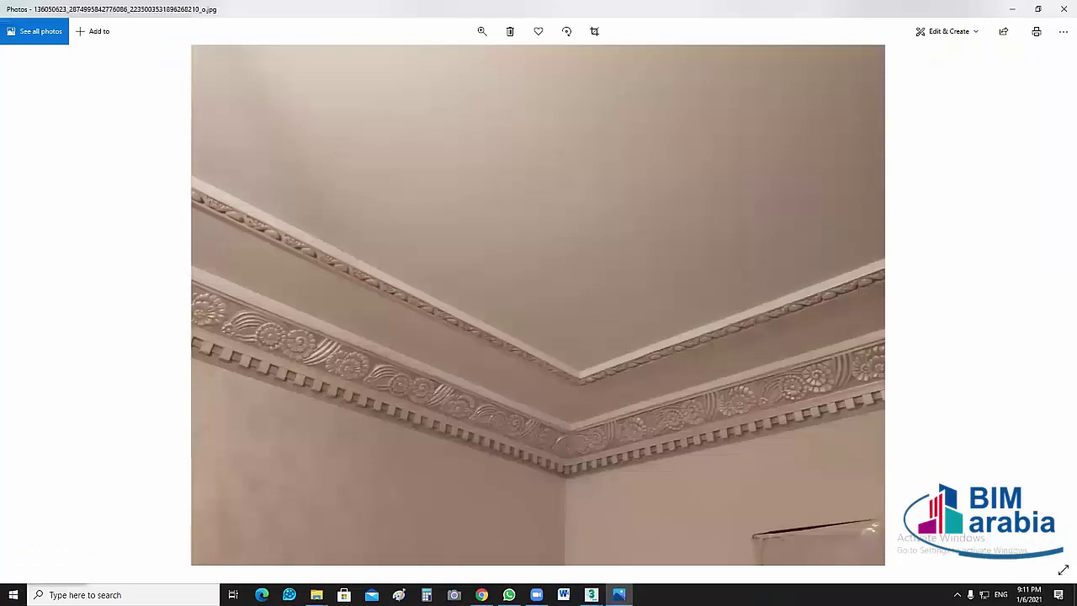
click(591, 595)
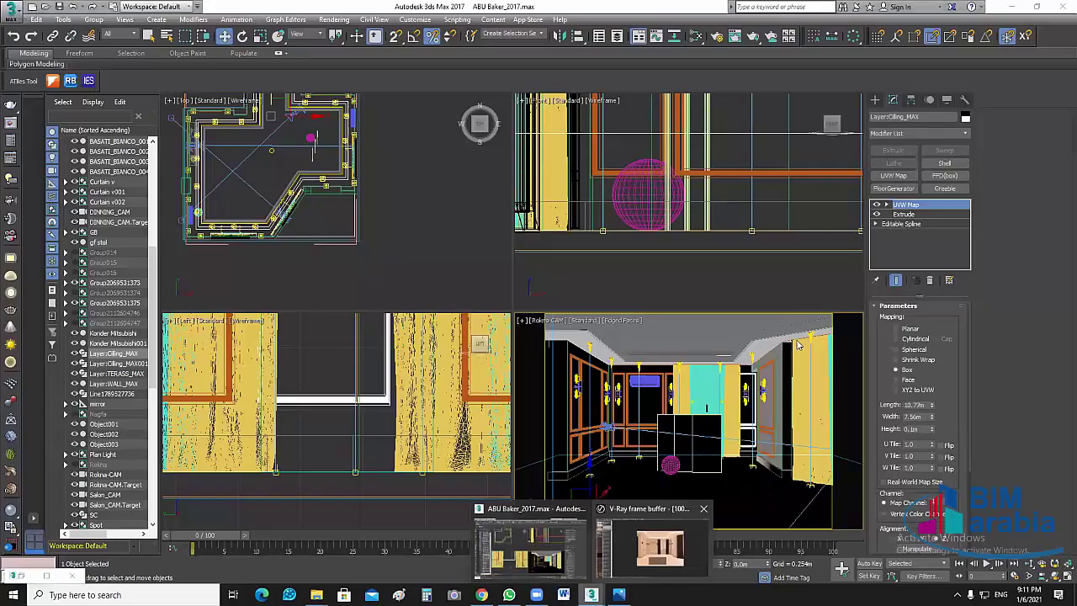
Show the V-Ray render with Region render on, and select the Curtain v001/v002 groups and ceiling
click(660, 547)
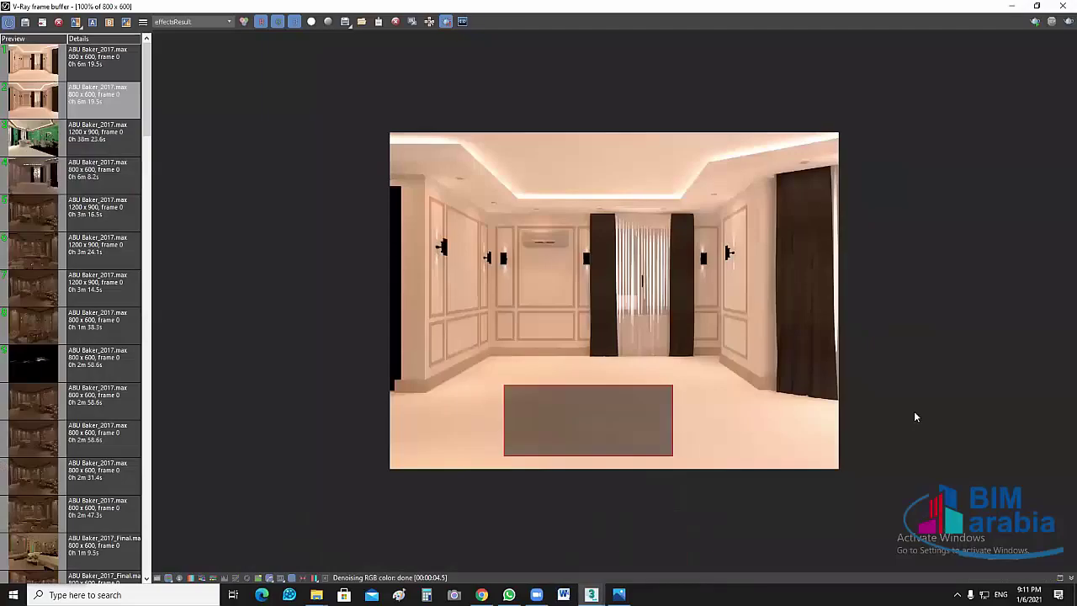
click(446, 23)
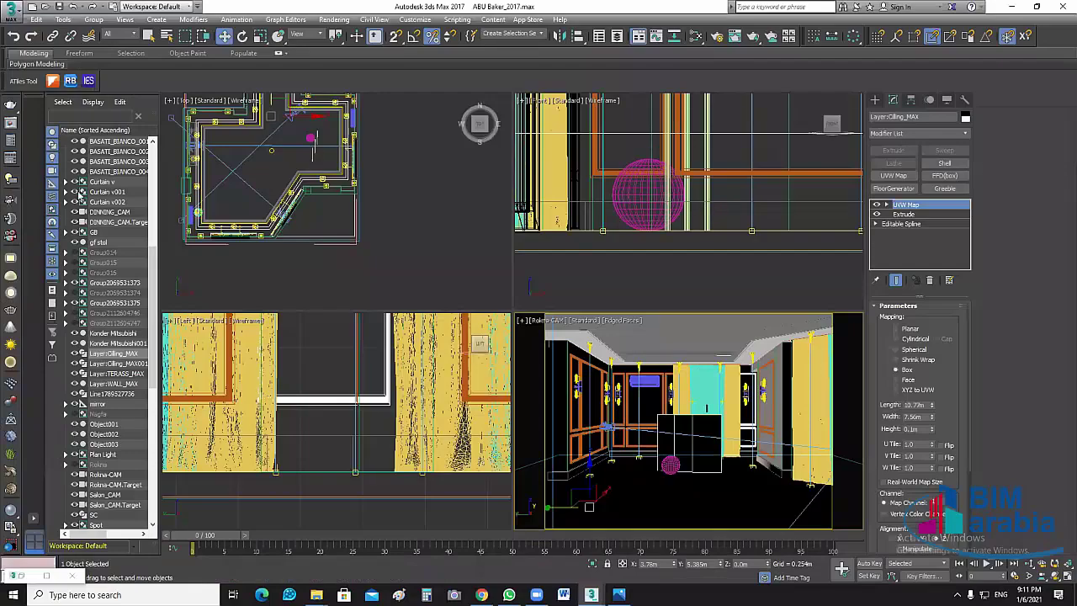
click(806, 425)
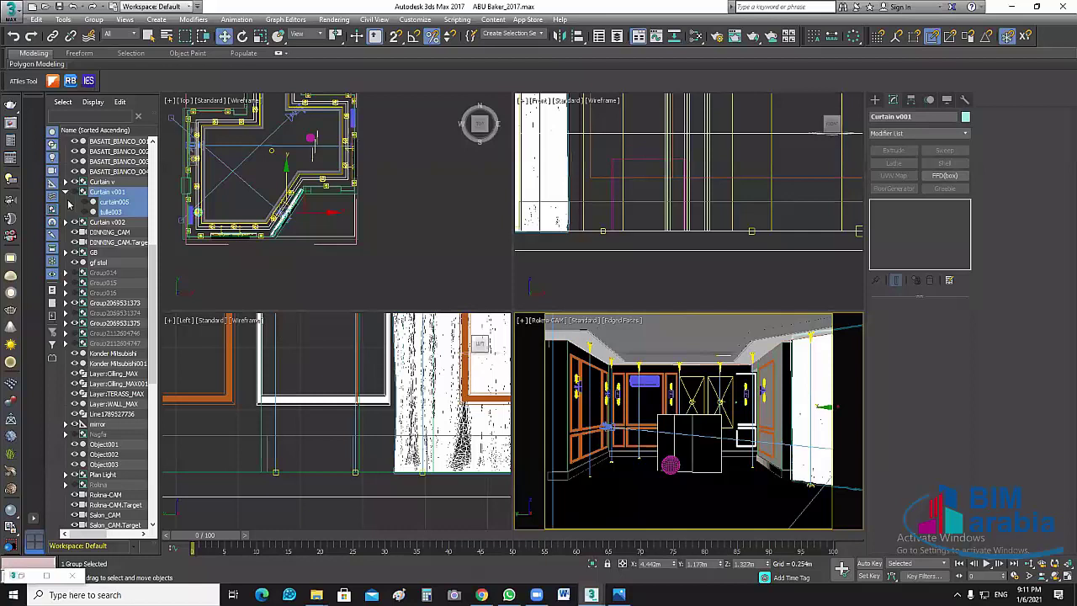
click(711, 459)
click(711, 458)
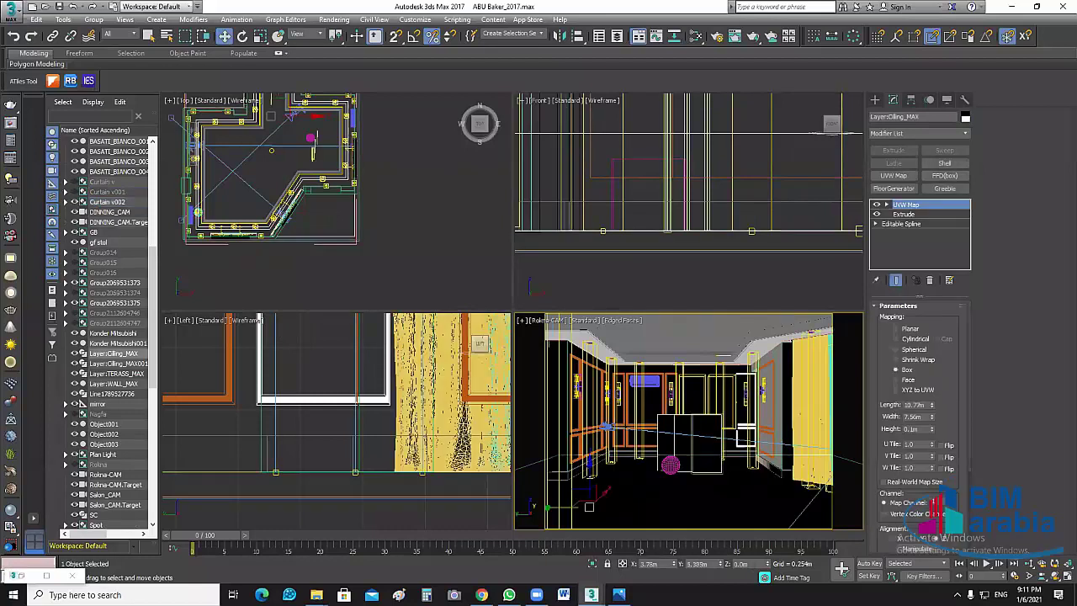
mouse_move(591, 595)
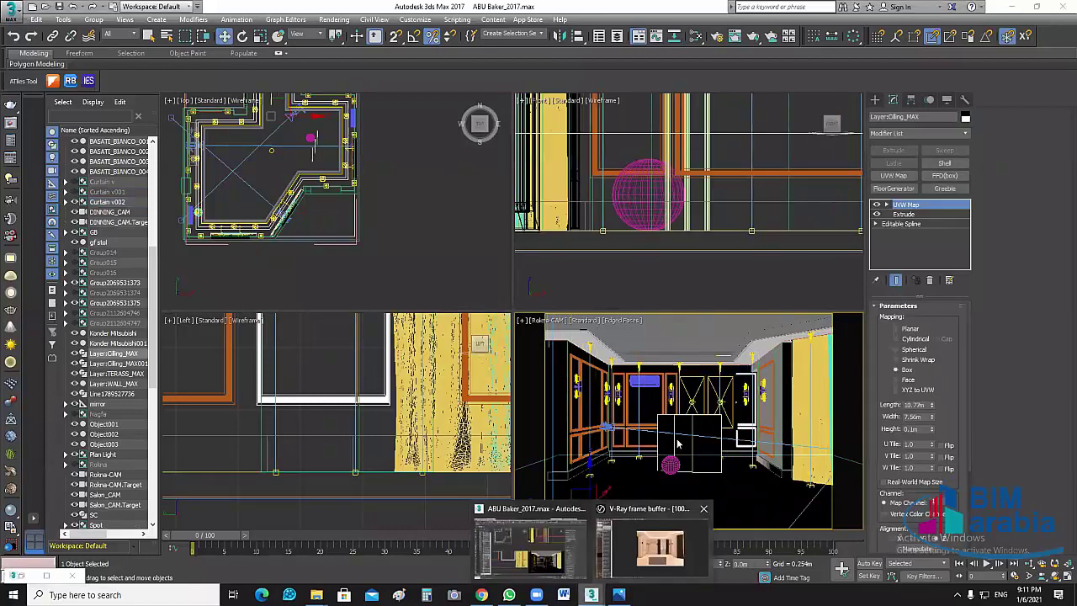
Return to the V-Ray frame buffer and reset Region render
click(659, 547)
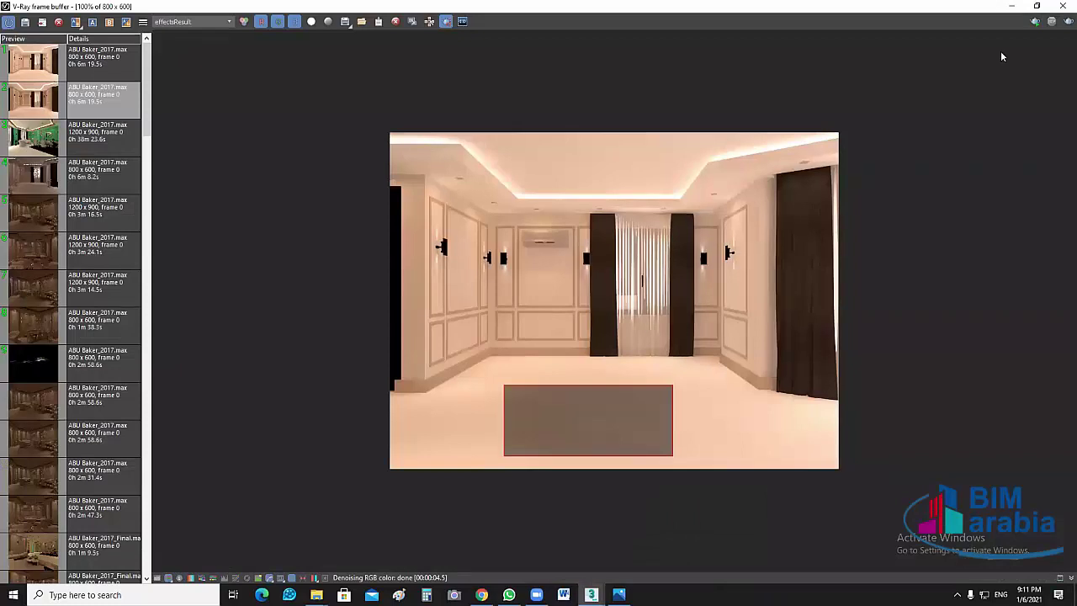
click(446, 21)
click(446, 21)
Mark a render region over the centre wall and floor and render it with Shift+Q
drag(668, 261, 497, 461)
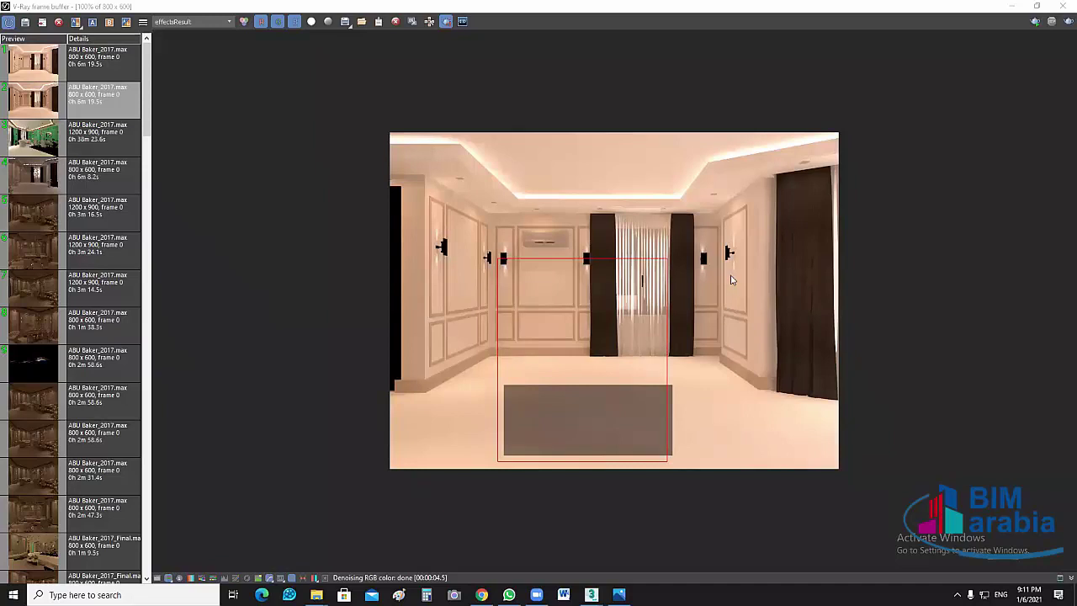
drag(733, 271, 448, 470)
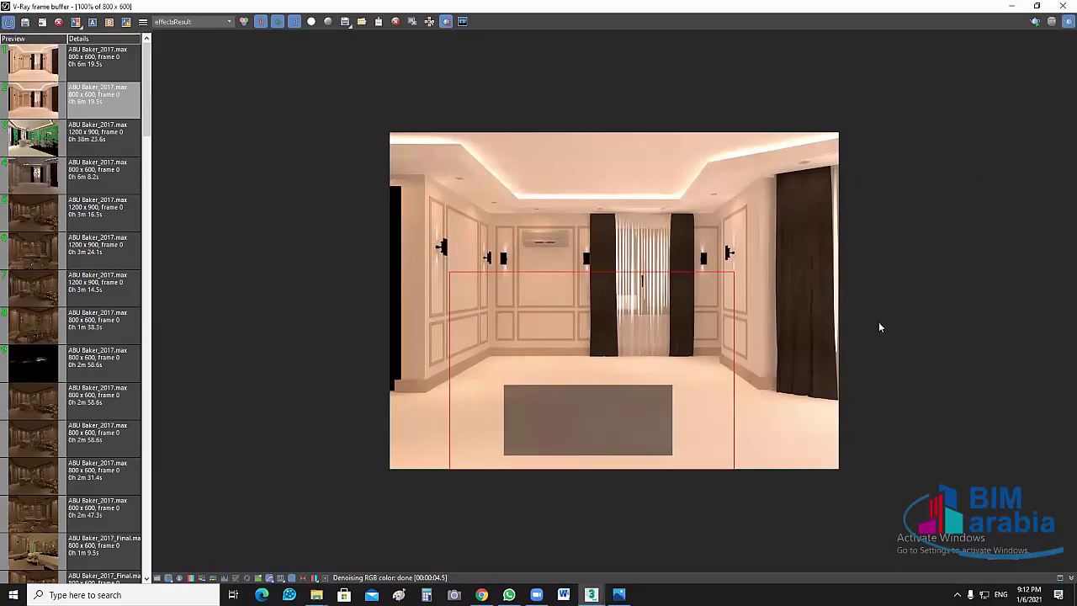
key(shift+q)
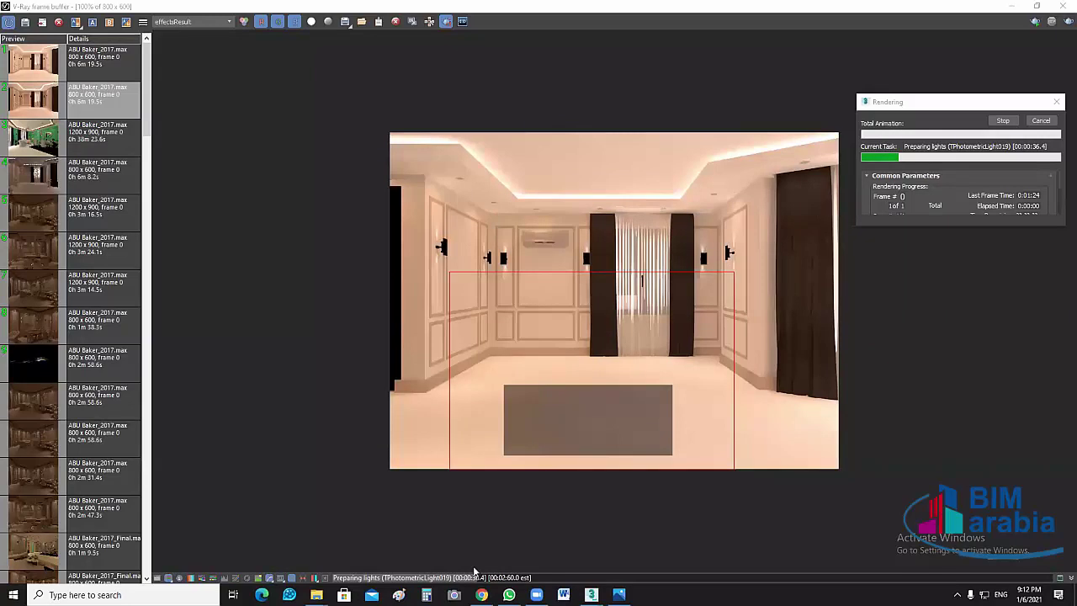
mouse_move(316, 595)
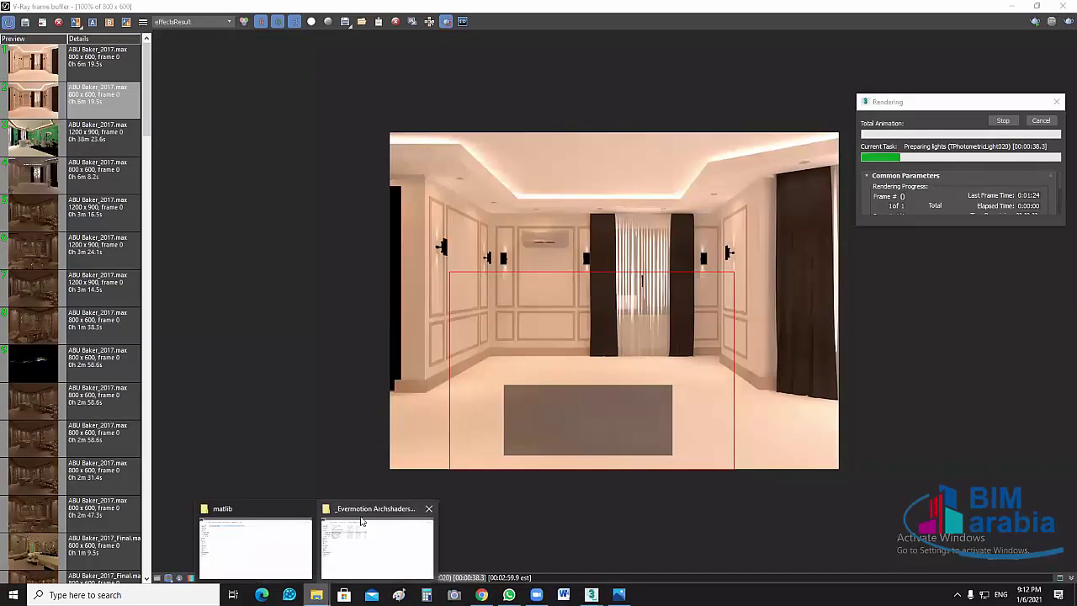
In Explorer, go up to the material's main folder and look through the maps folder
click(275, 513)
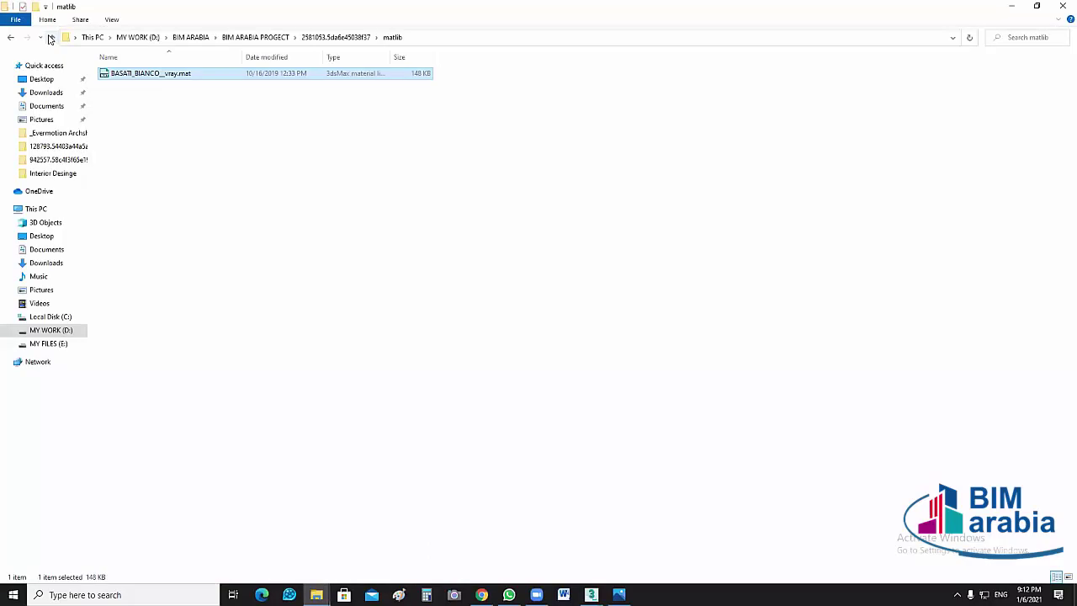
click(50, 38)
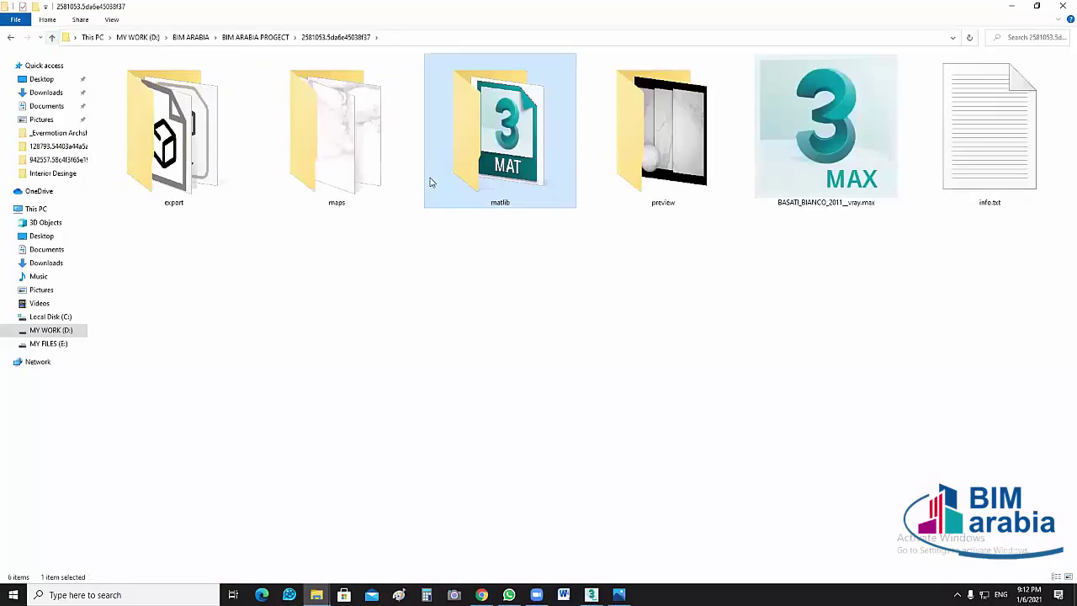
click(334, 140)
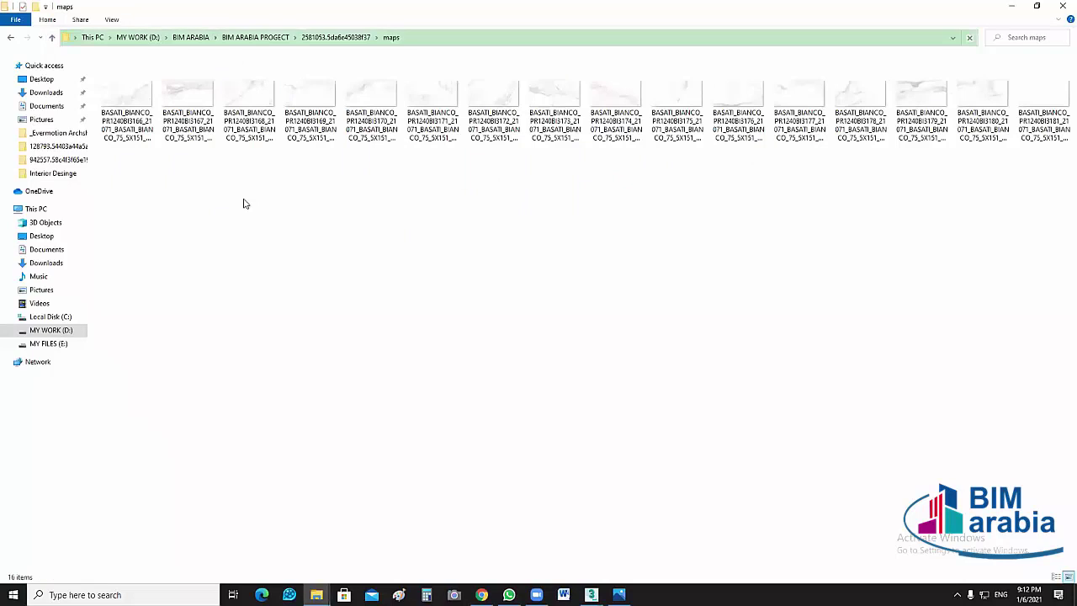
click(12, 41)
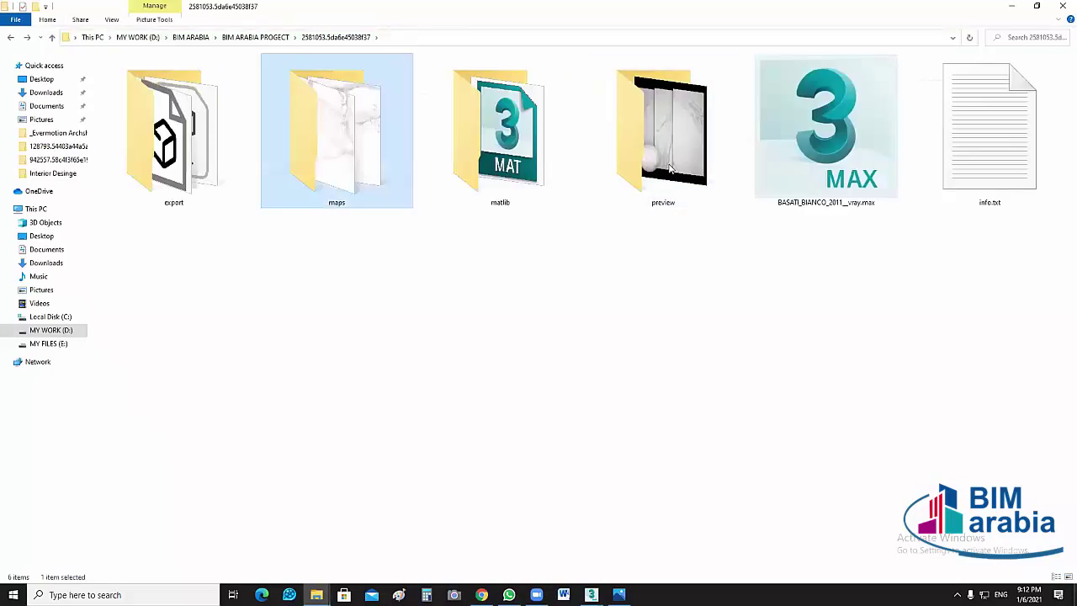
Look through the preview and export folders, returning to the main folder with nothing selected
click(703, 135)
double_click(703, 135)
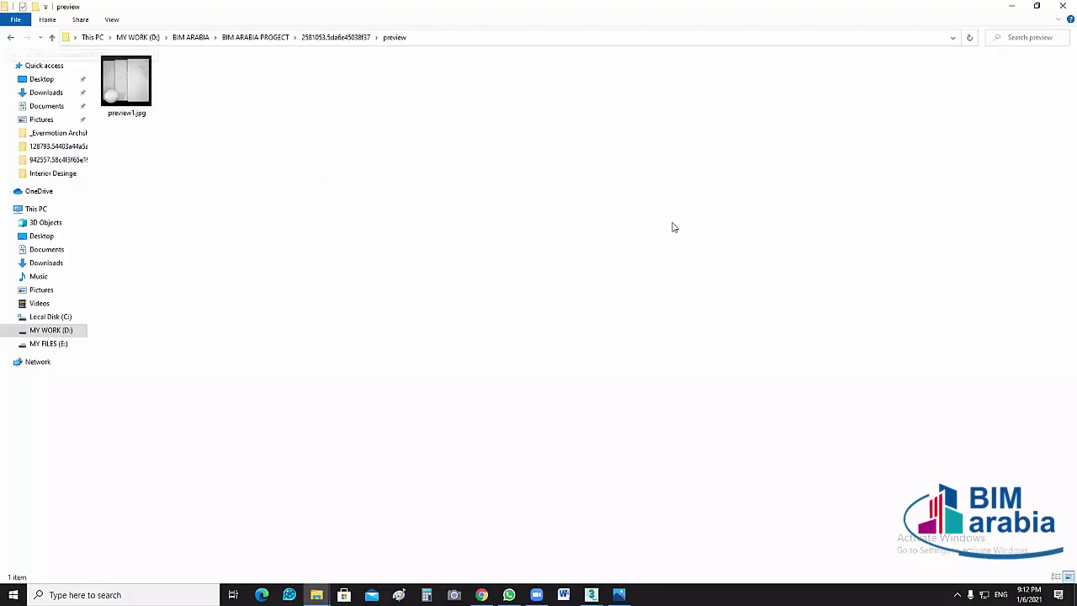
key(alt+Left)
click(514, 139)
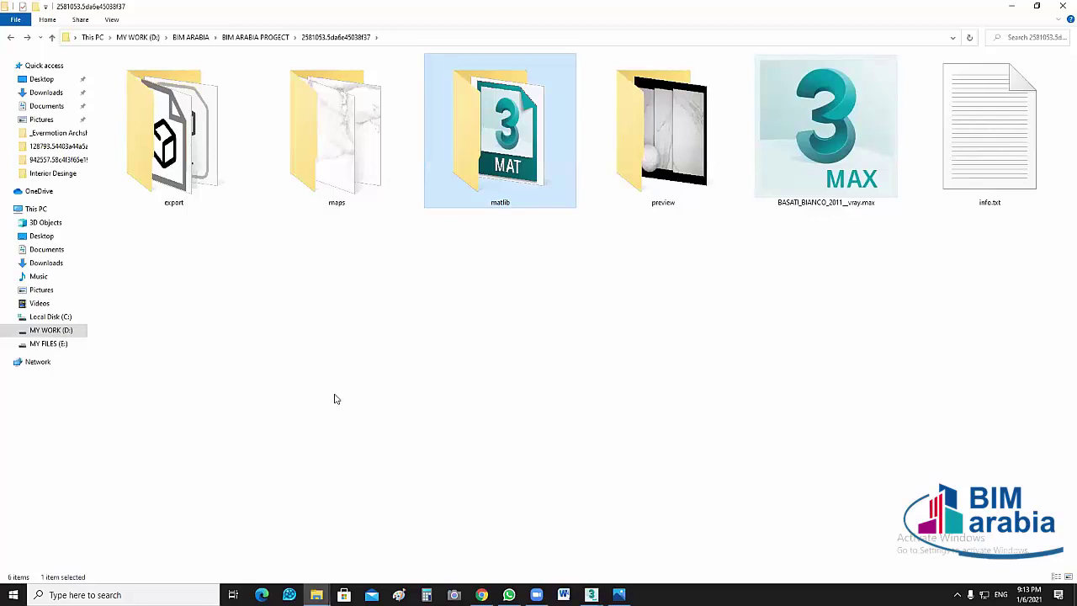
double_click(223, 115)
key(Down)
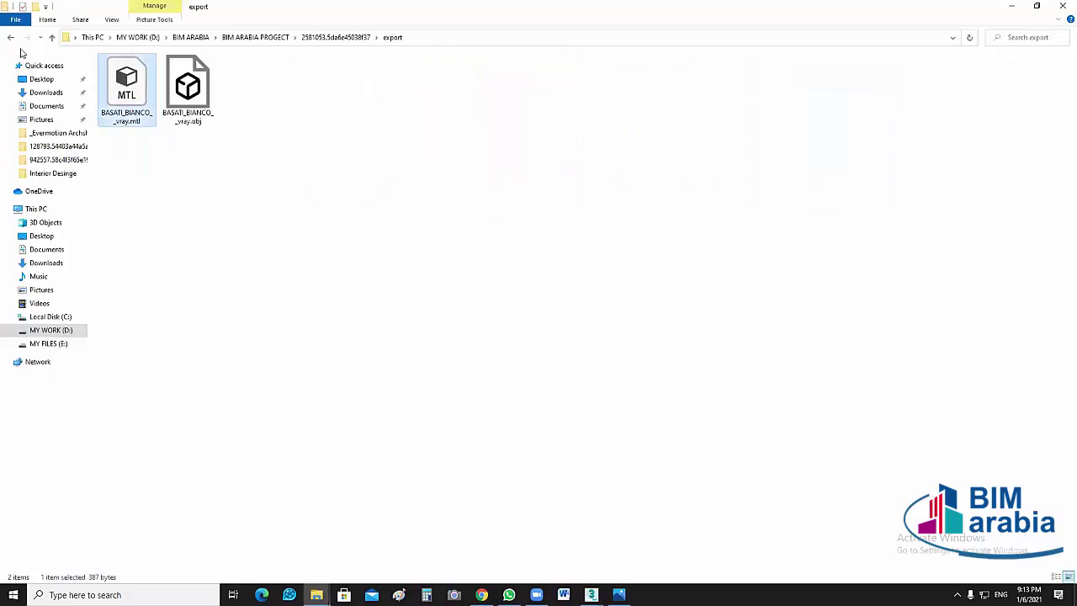
key(BackSpace)
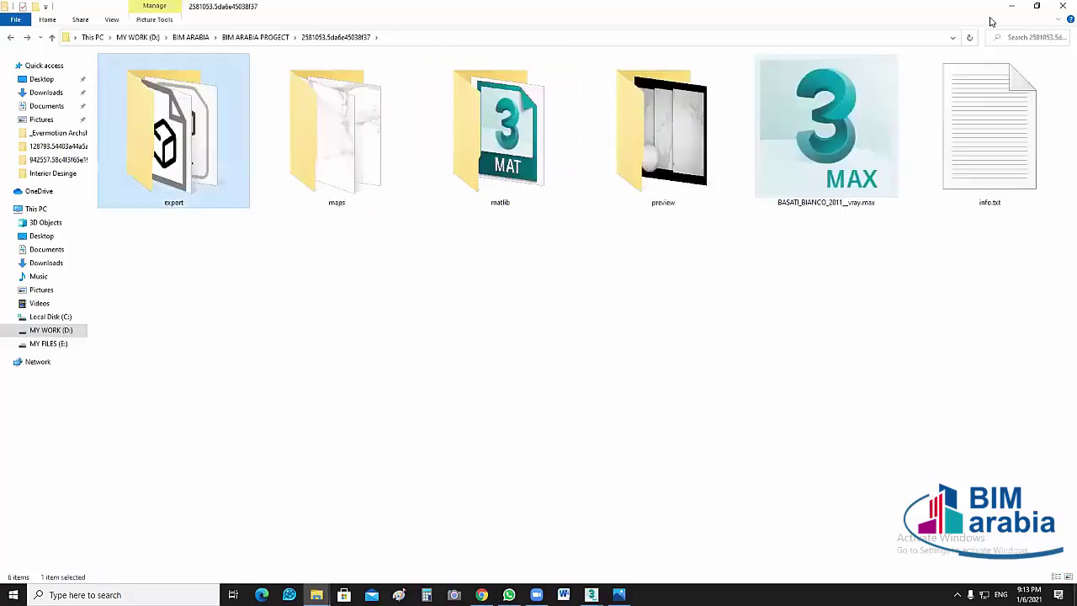
click(587, 127)
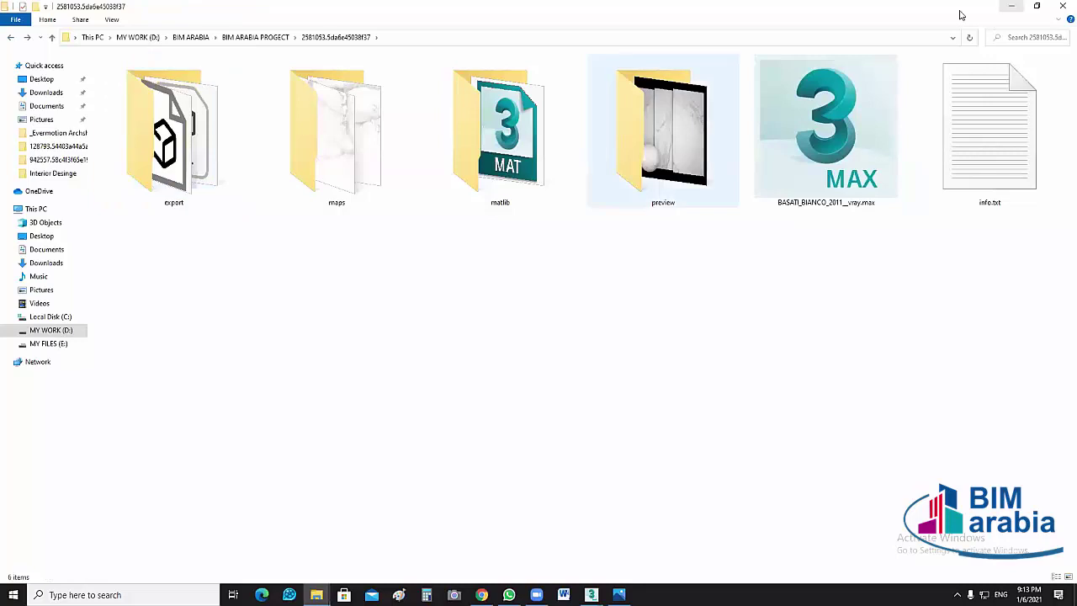
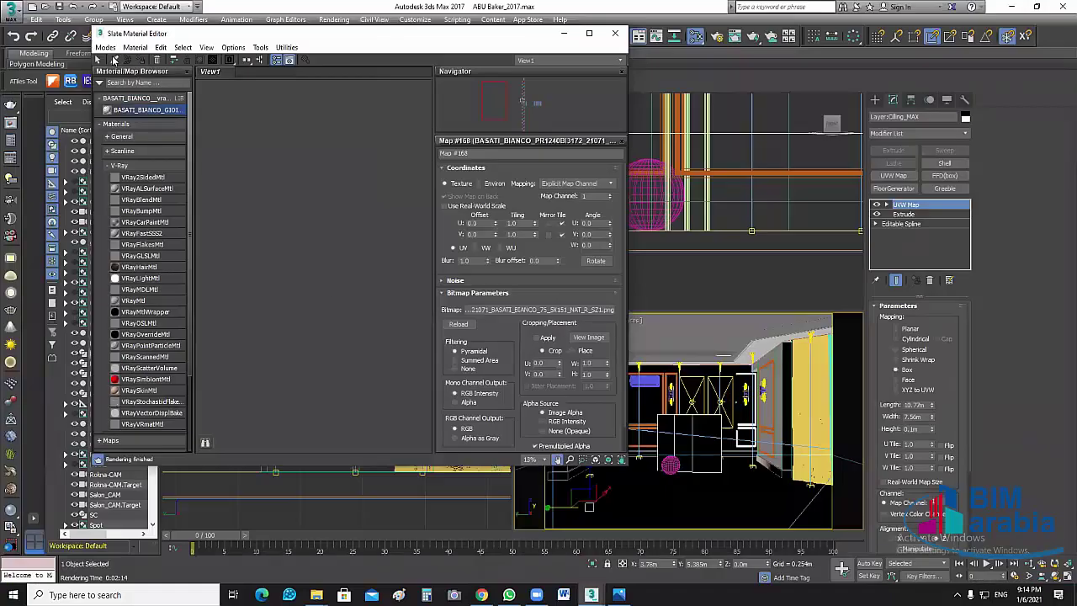
Bring the Multi/Sub-Object node and its bitmap and VRayMtl inputs into view in the Slate editor
click(678, 455)
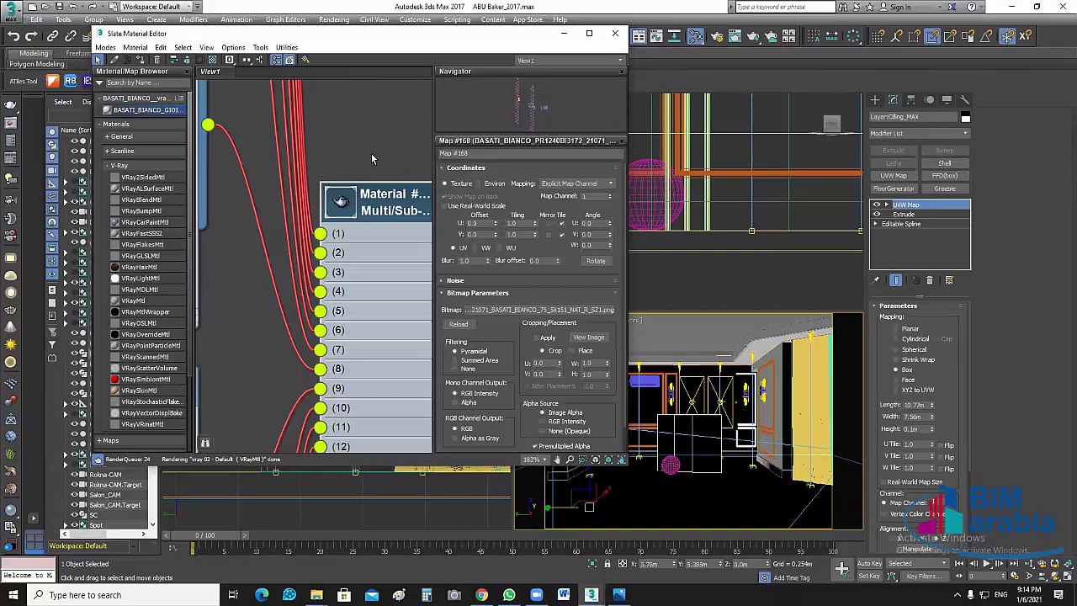
scroll(364, 127, up, 1)
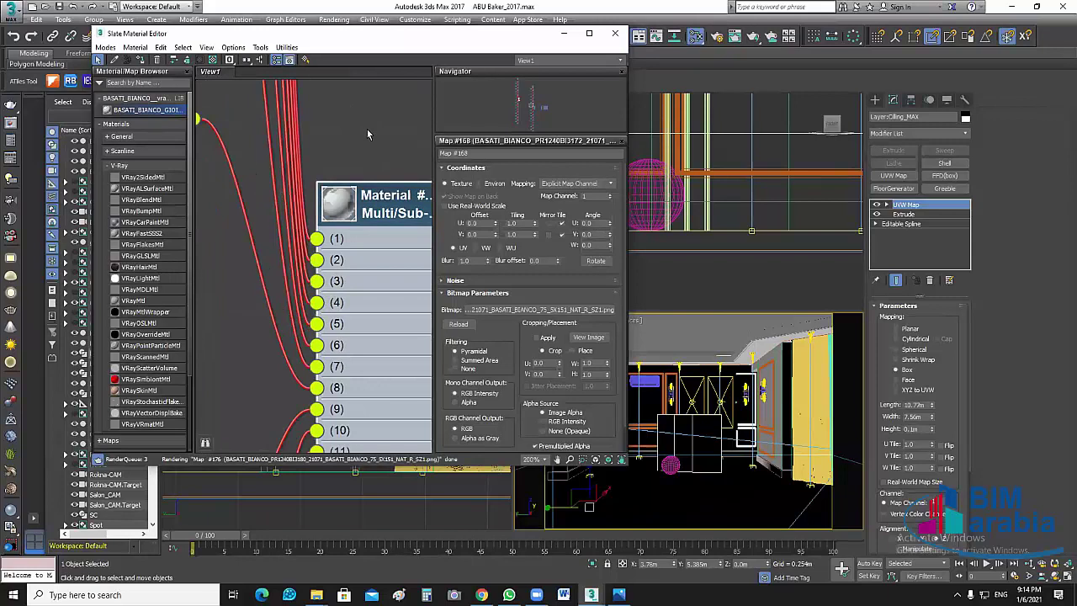
click(366, 212)
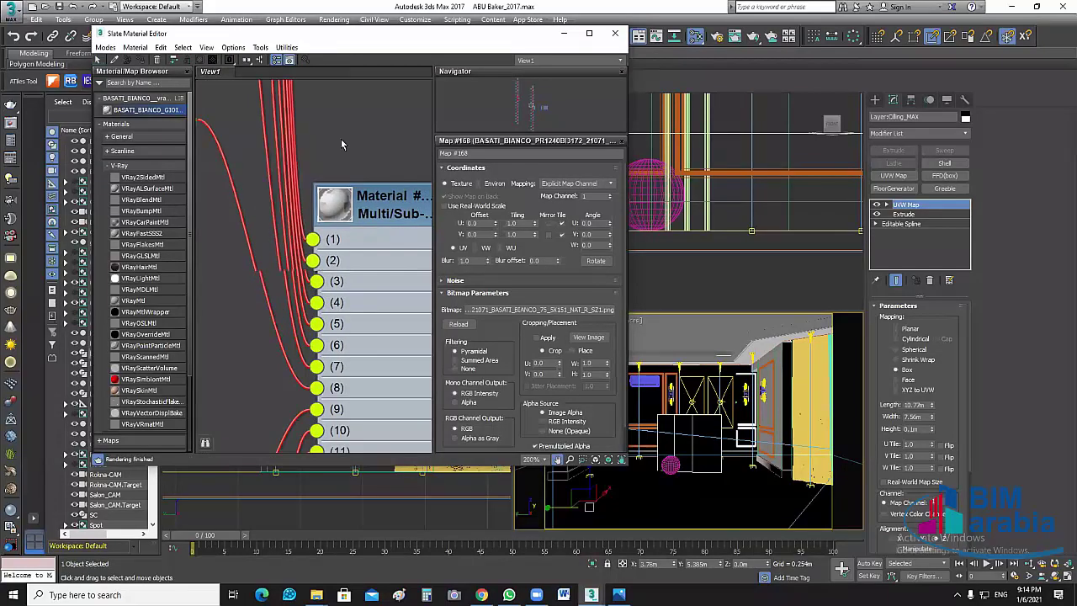
scroll(388, 172, down, 3)
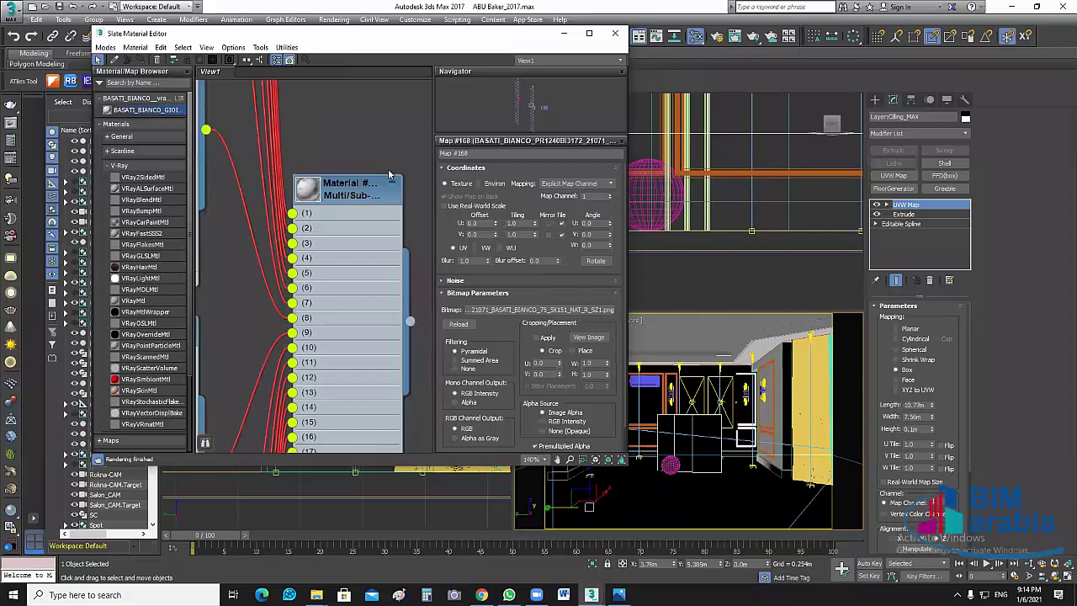
click(920, 498)
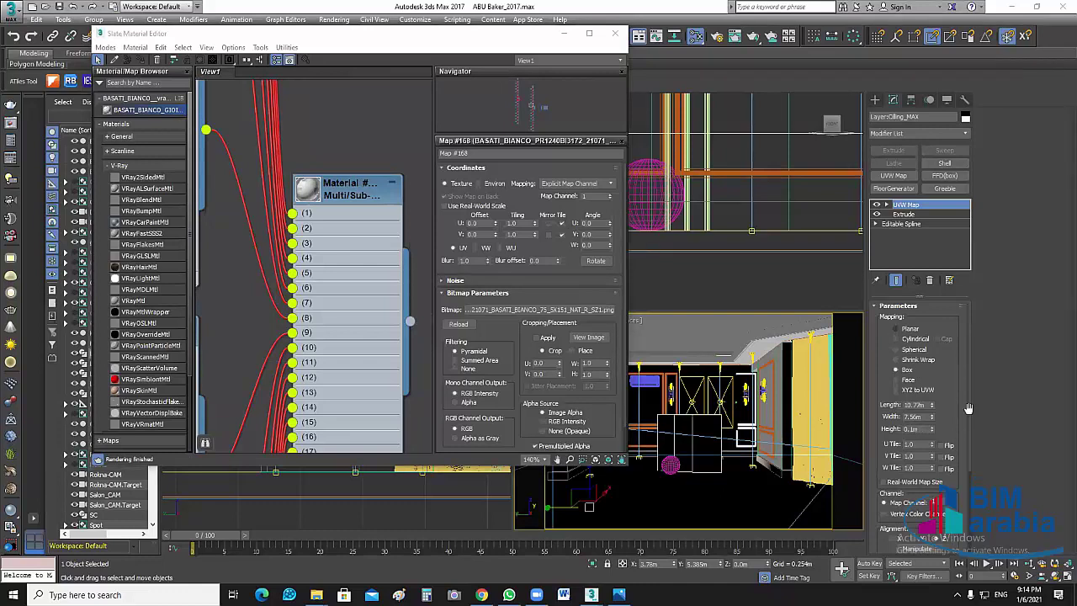
scroll(951, 399, down, 4)
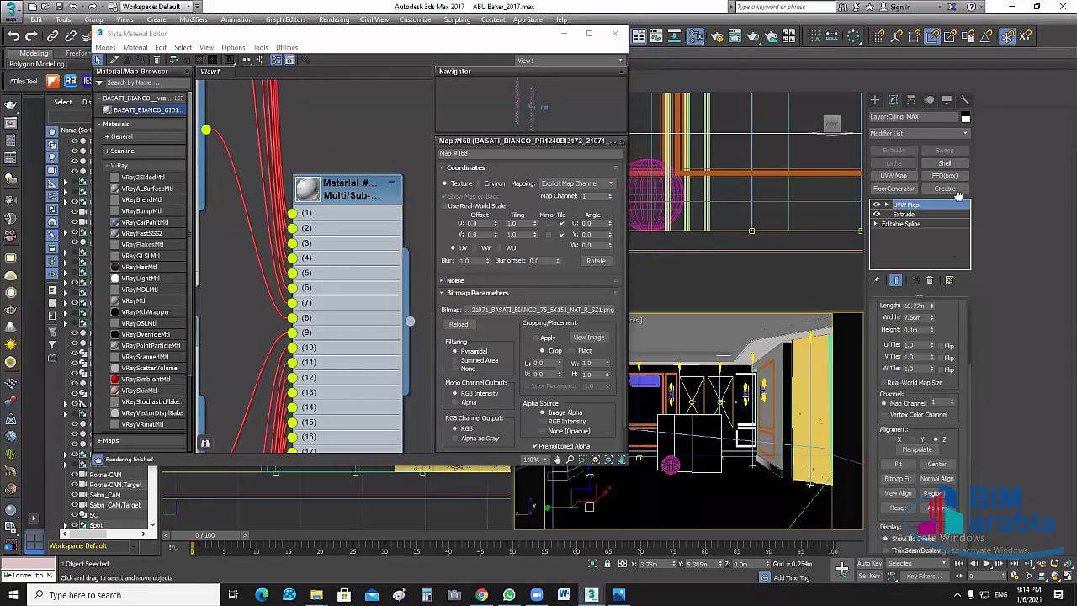
scroll(954, 411, down, 1)
scroll(956, 416, up, 5)
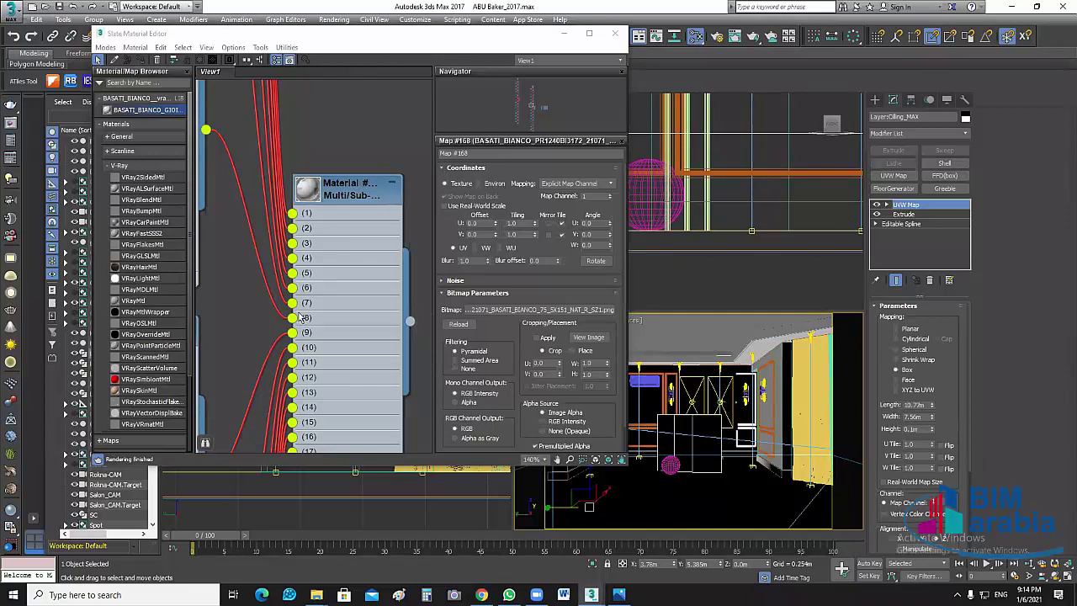
scroll(326, 187, down, 5)
middle_drag(255, 362, 373, 357)
scroll(373, 358, down, 2)
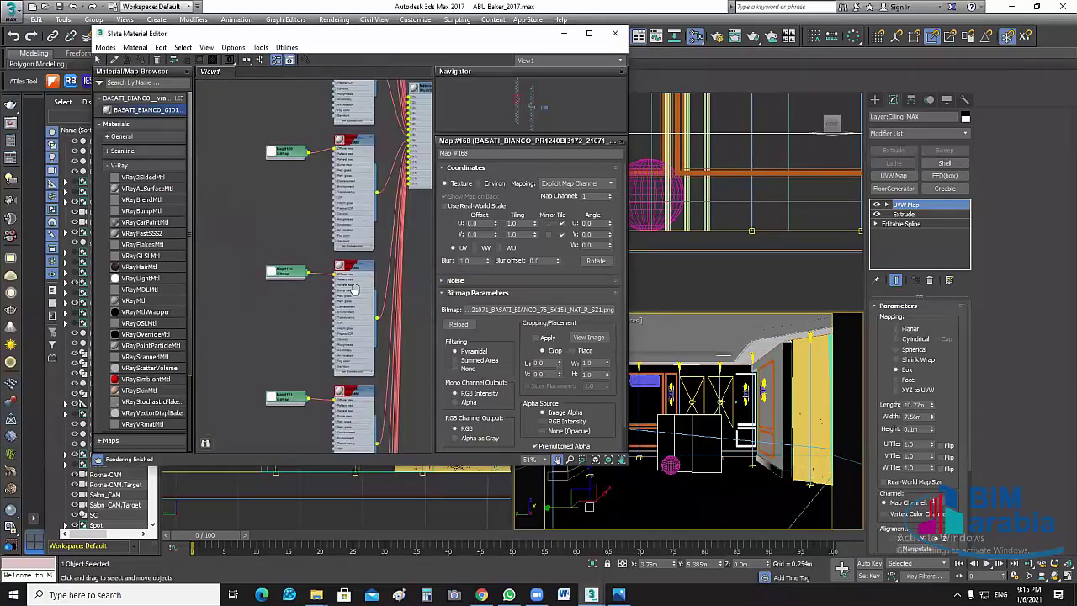
scroll(373, 358, down, 2)
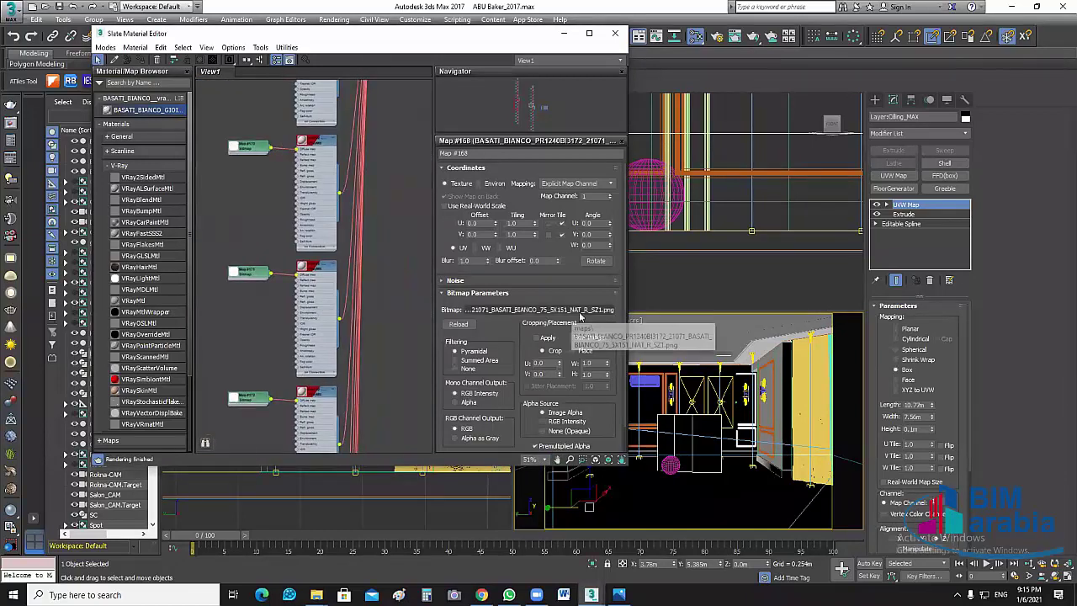
scroll(501, 345, down, 2)
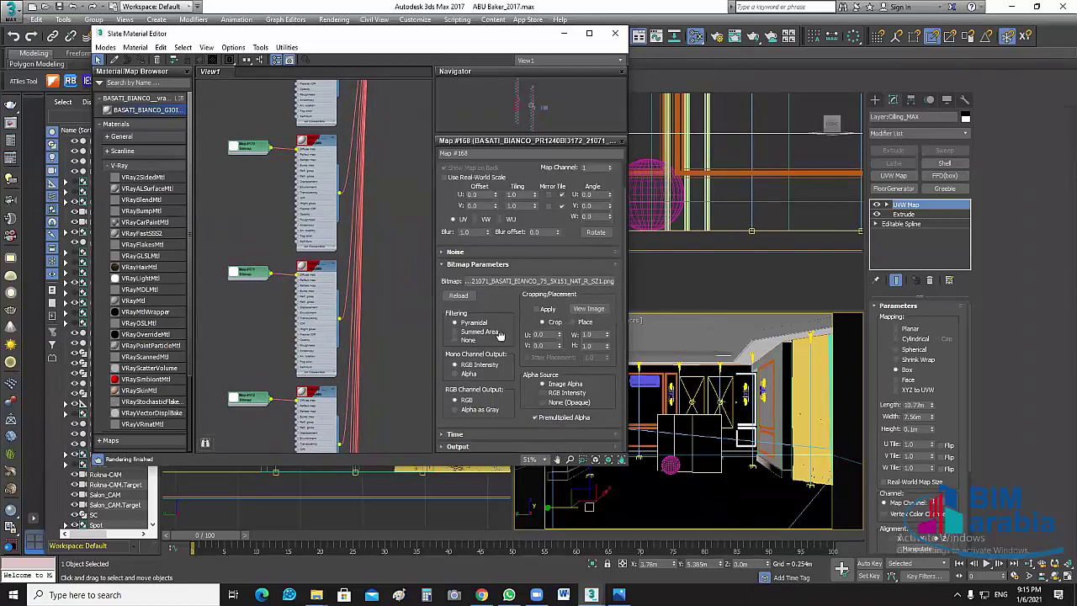
scroll(501, 345, up, 2)
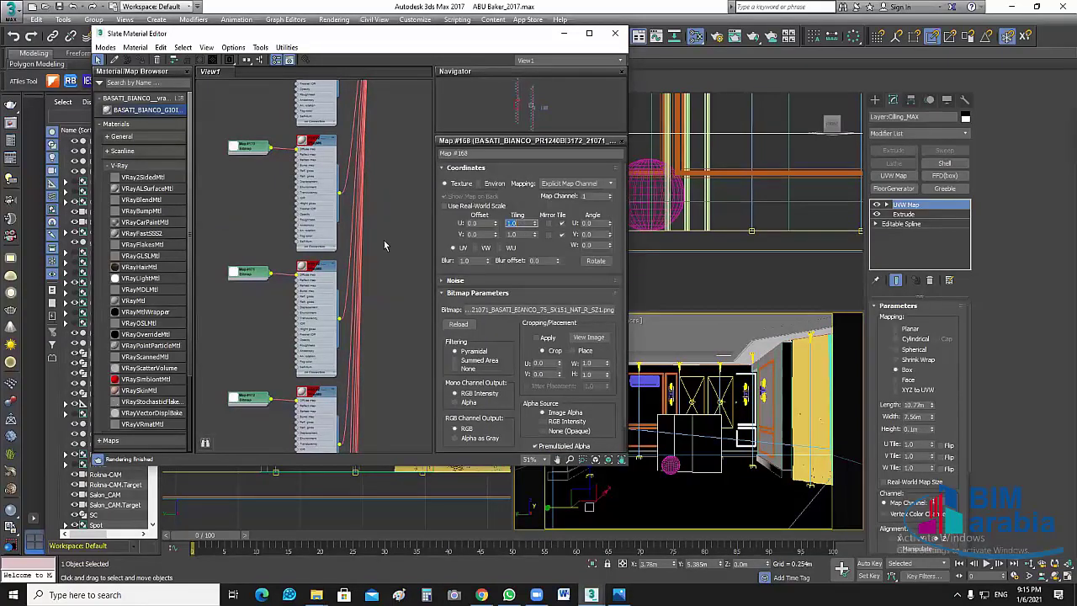
mouse_move(370, 223)
middle_down()
mouse_move(384, 261)
mouse_move(376, 265)
middle_up()
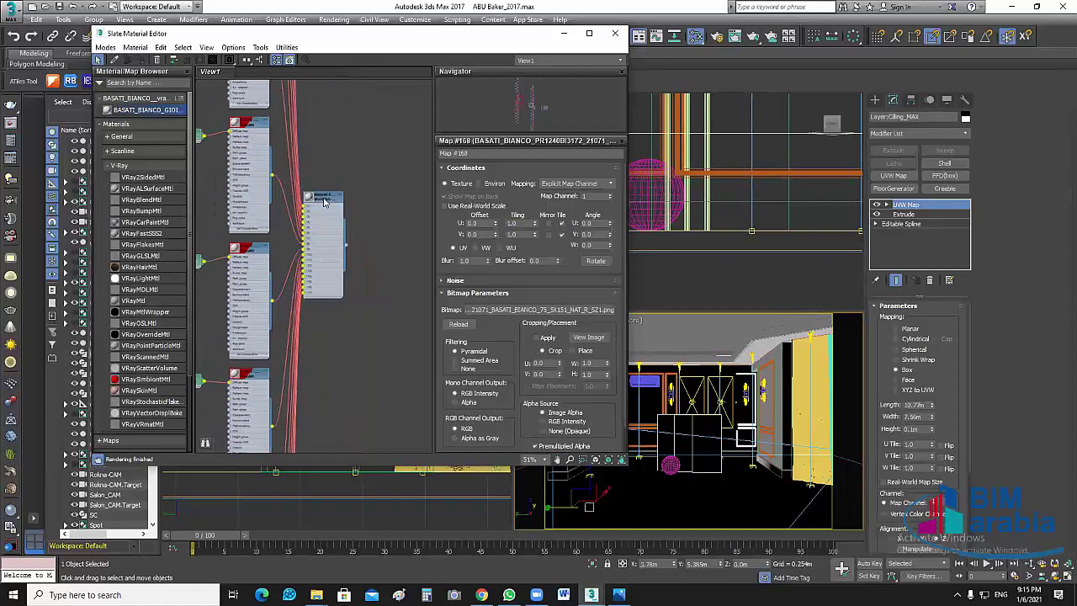
Open the Multi/Sub-Object material's 17 sub-materials and inspect Material #12
click(376, 265)
double_click(337, 256)
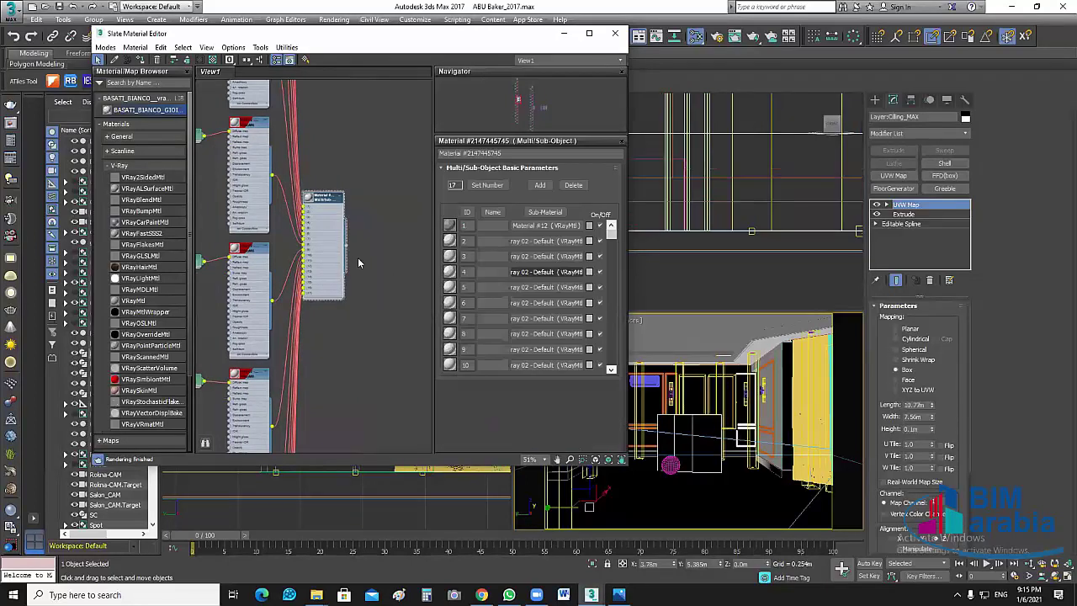
scroll(387, 351, down, 10)
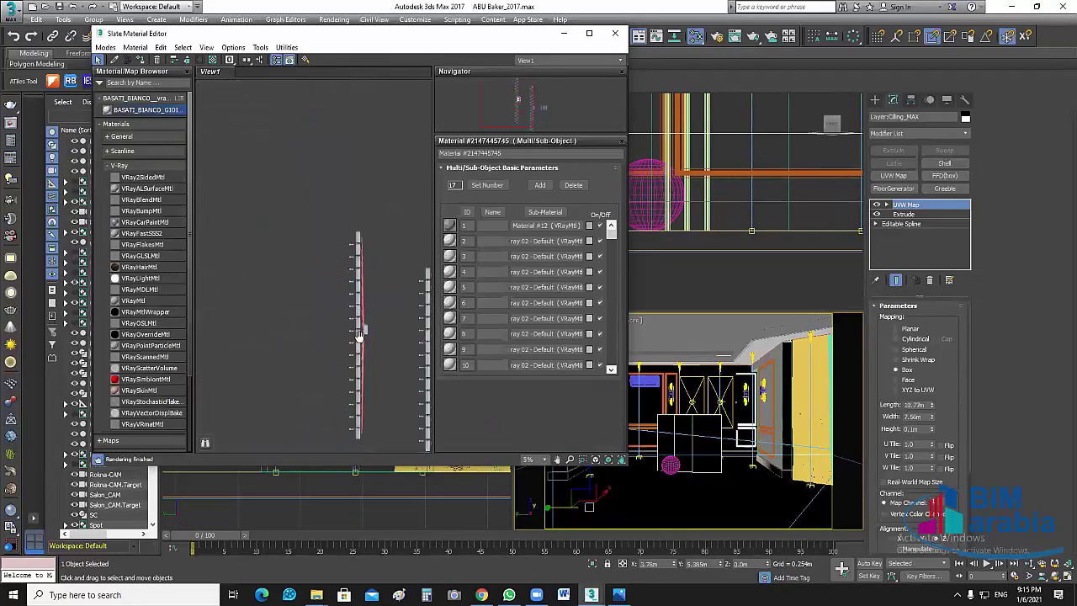
key(z)
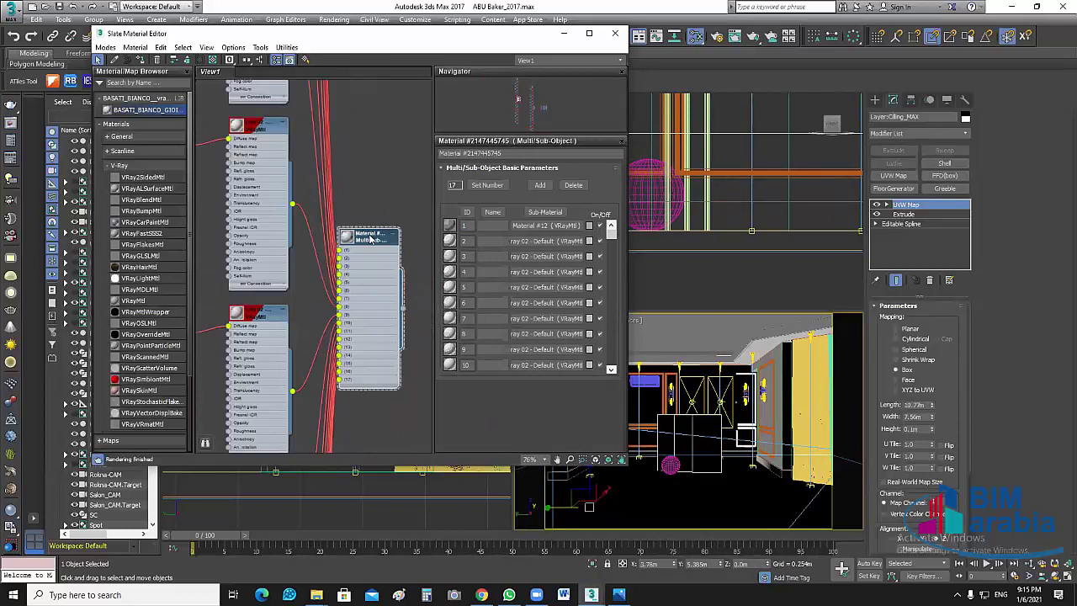
drag(371, 240, 398, 420)
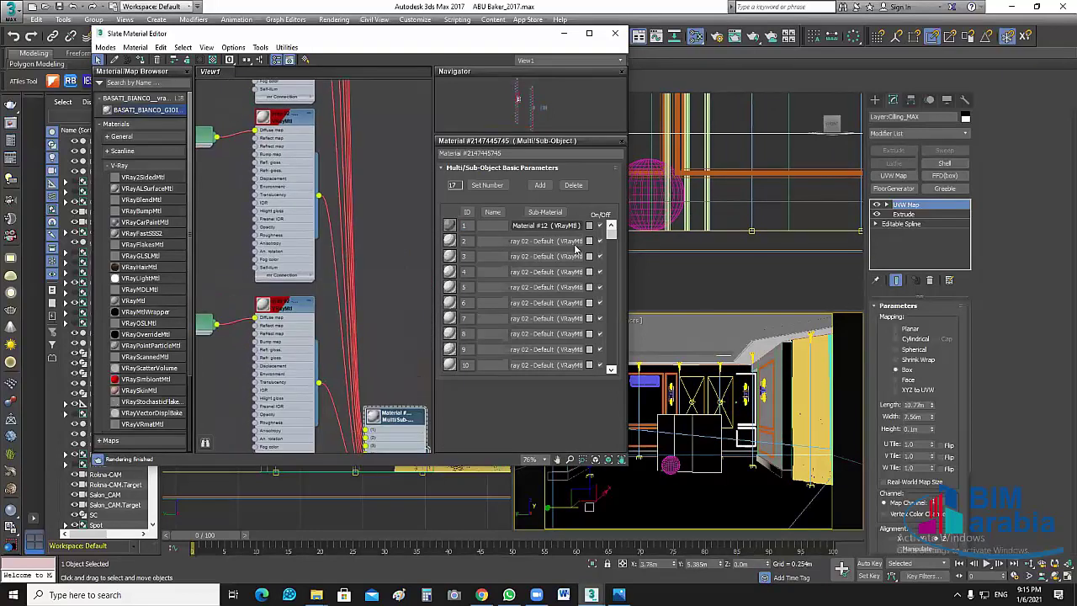
click(576, 227)
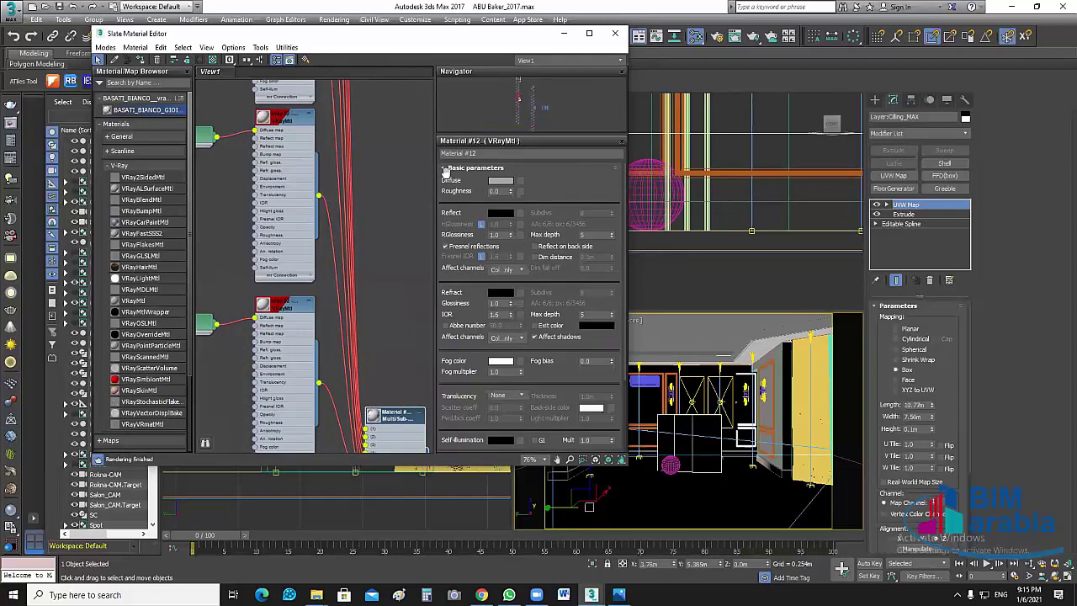
drag(541, 375, 551, 213)
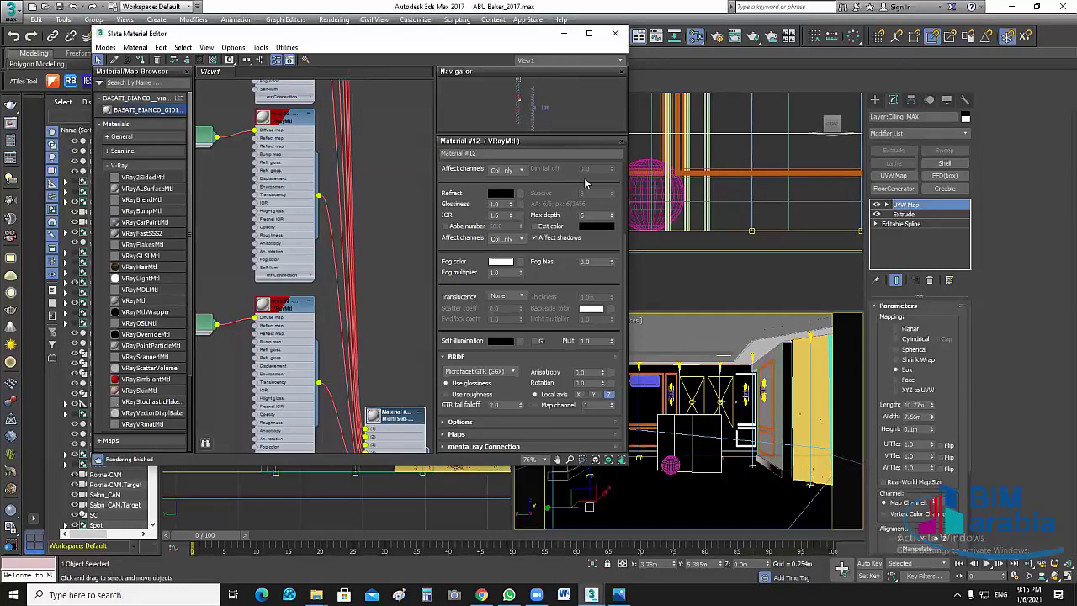
scroll(531, 204, up, 3)
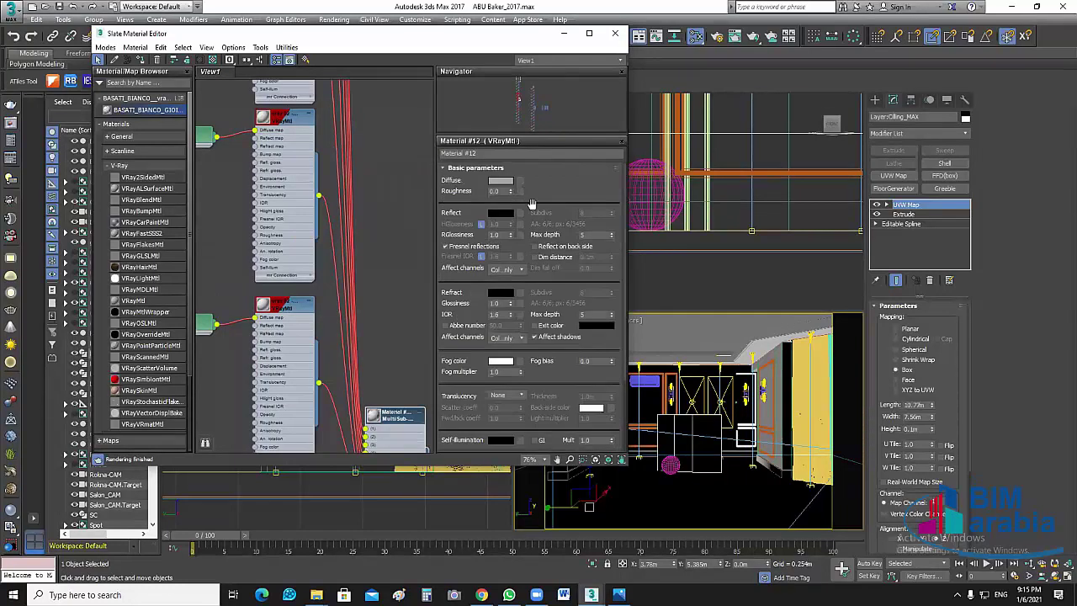
Show the vray 02 - Default sub-material in slot 3 and disable the ceiling's UVW Map modifier
click(396, 419)
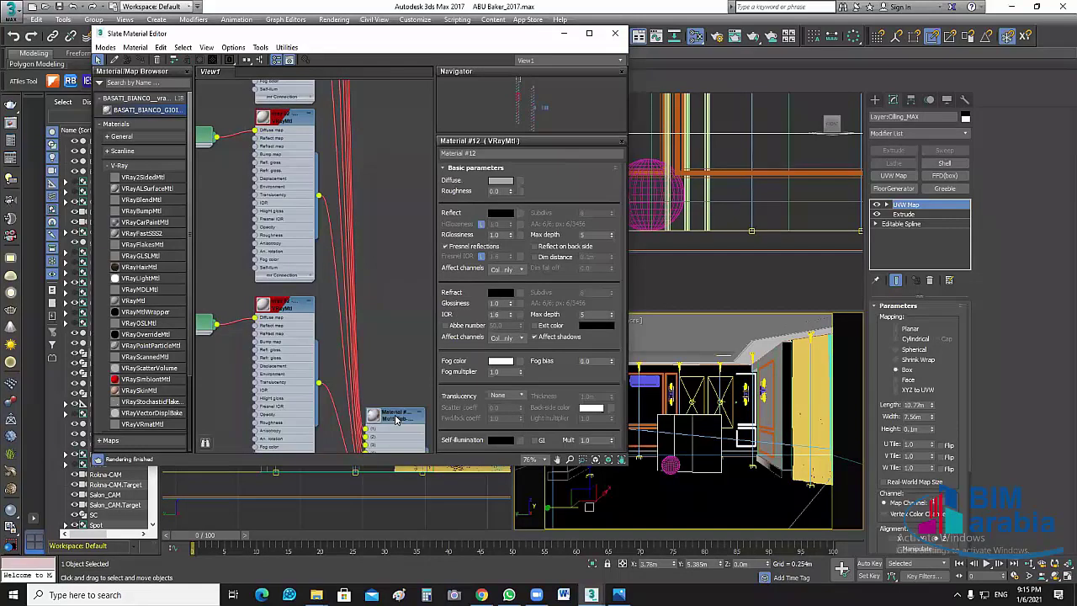
double_click(397, 419)
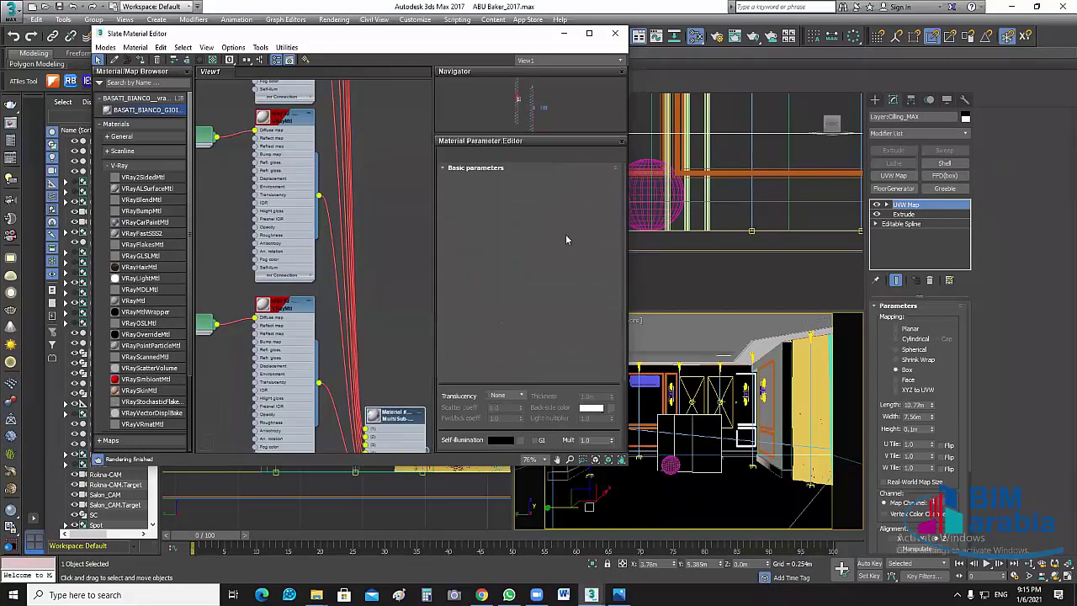
click(569, 279)
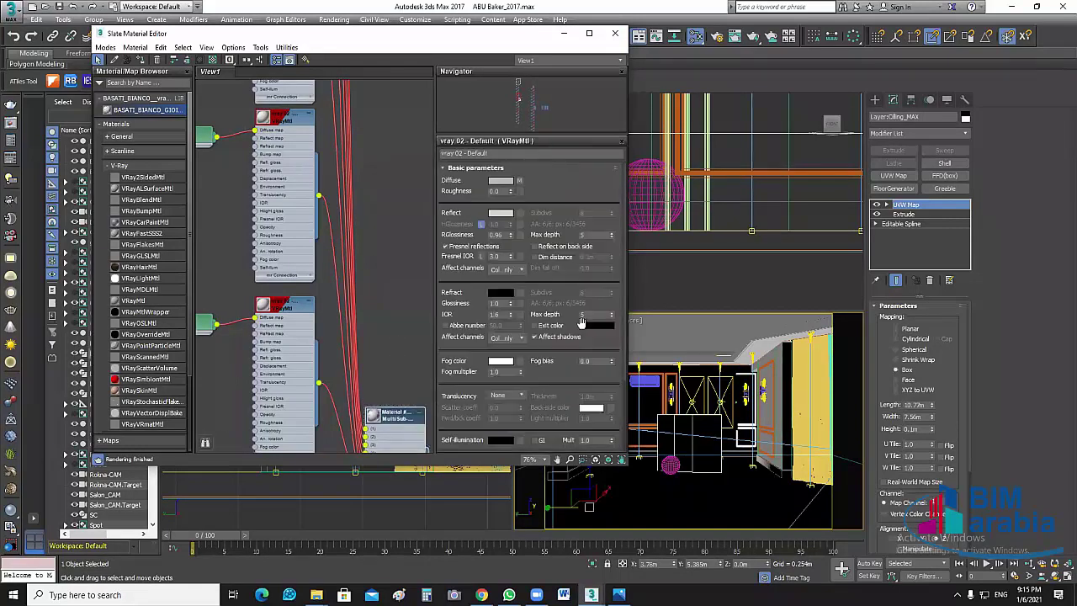
double_click(390, 419)
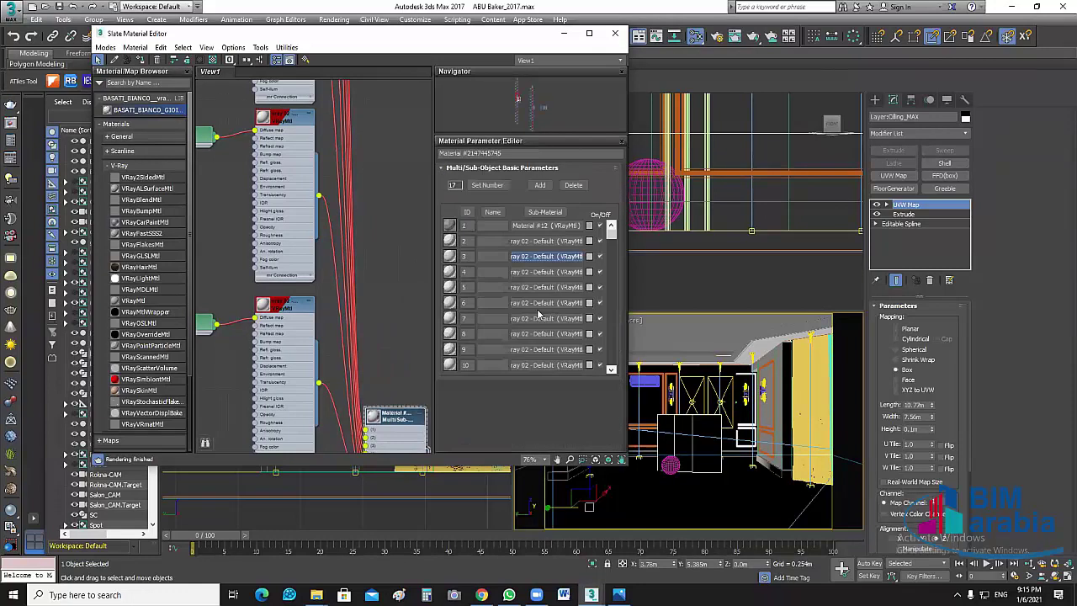
click(538, 314)
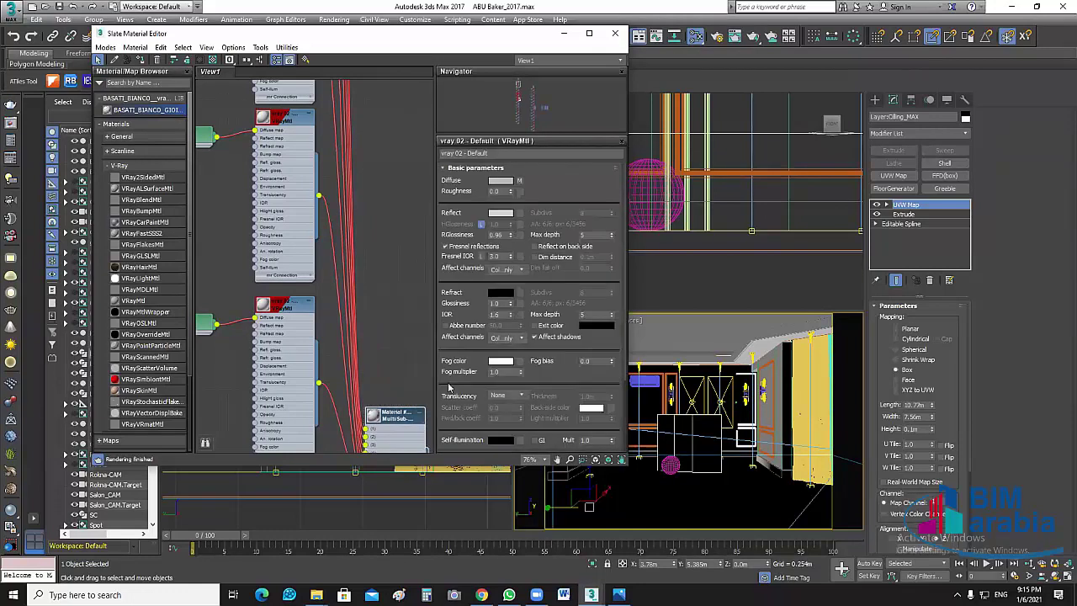
scroll(409, 299, down, 5)
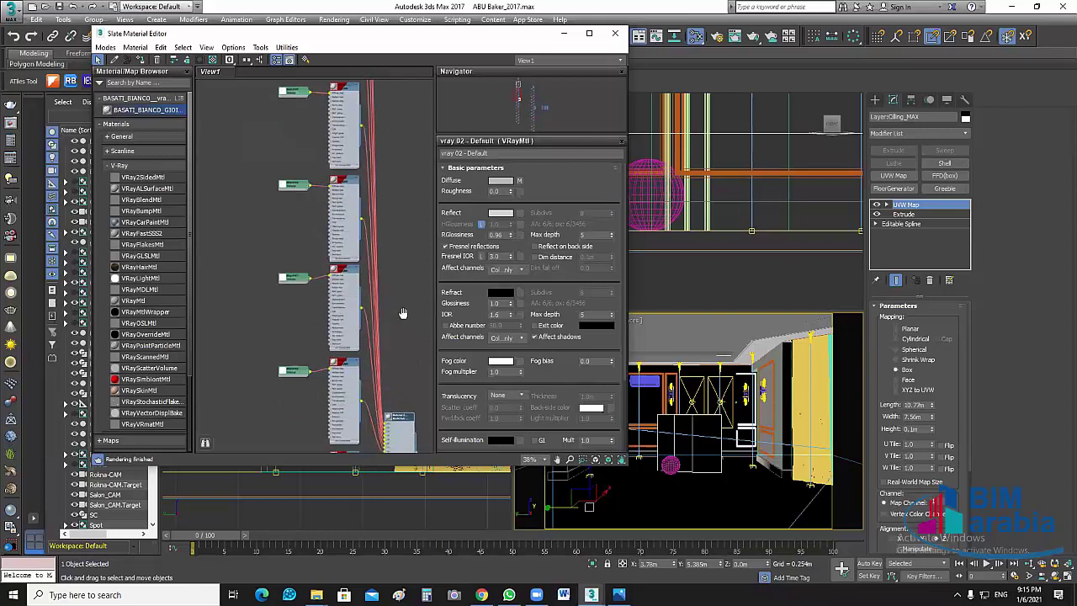
middle_drag(403, 313, 433, 350)
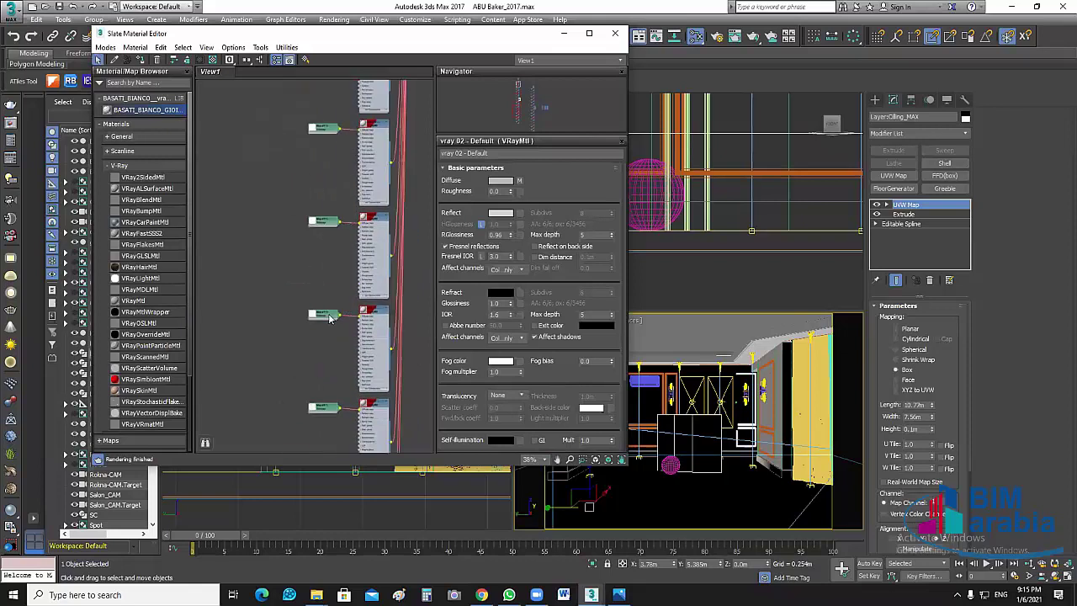
middle_drag(331, 317, 354, 255)
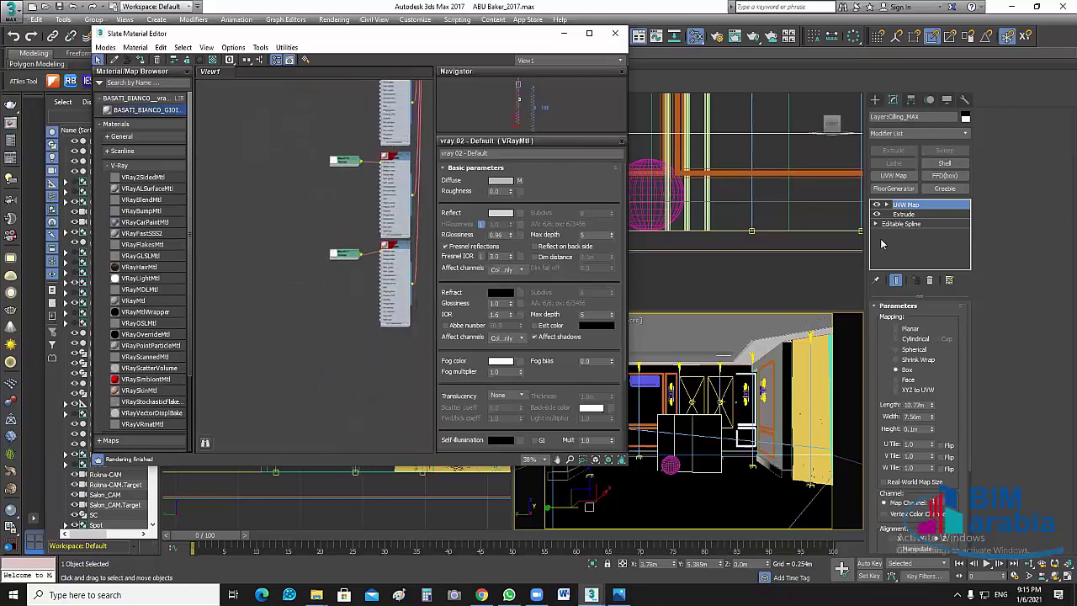
click(877, 204)
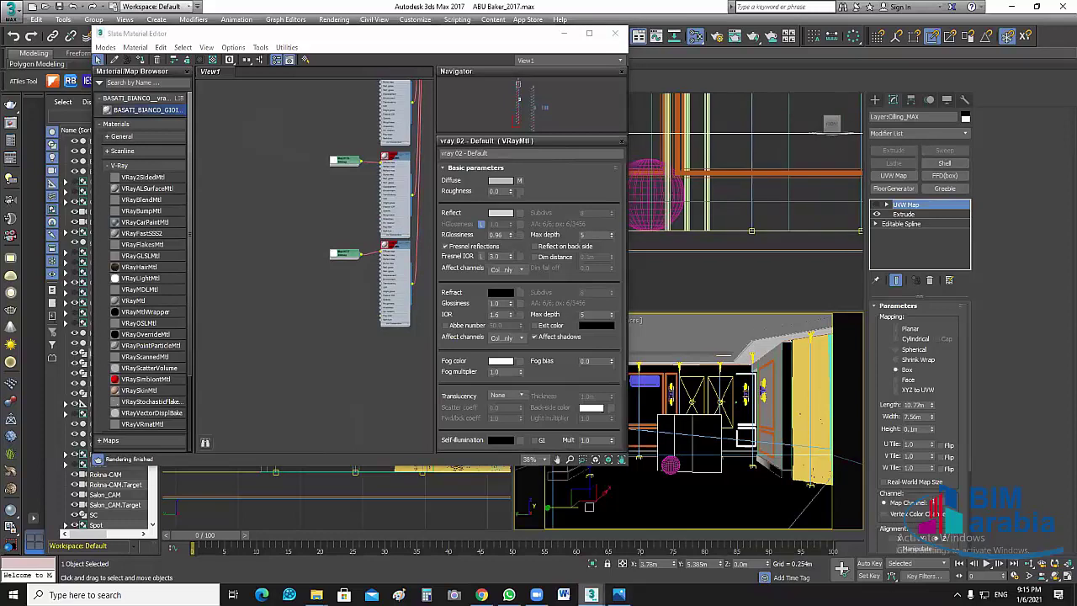
mouse_move(591, 595)
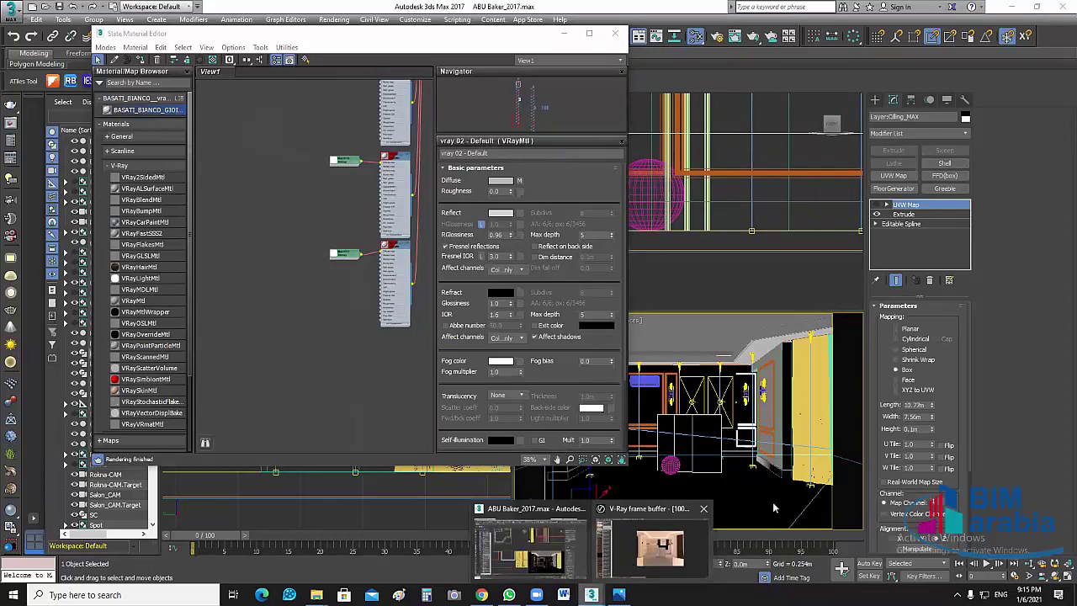
Re-render the marble block and sphere region in the V-Ray frame buffer, zoomed to 200%
click(658, 542)
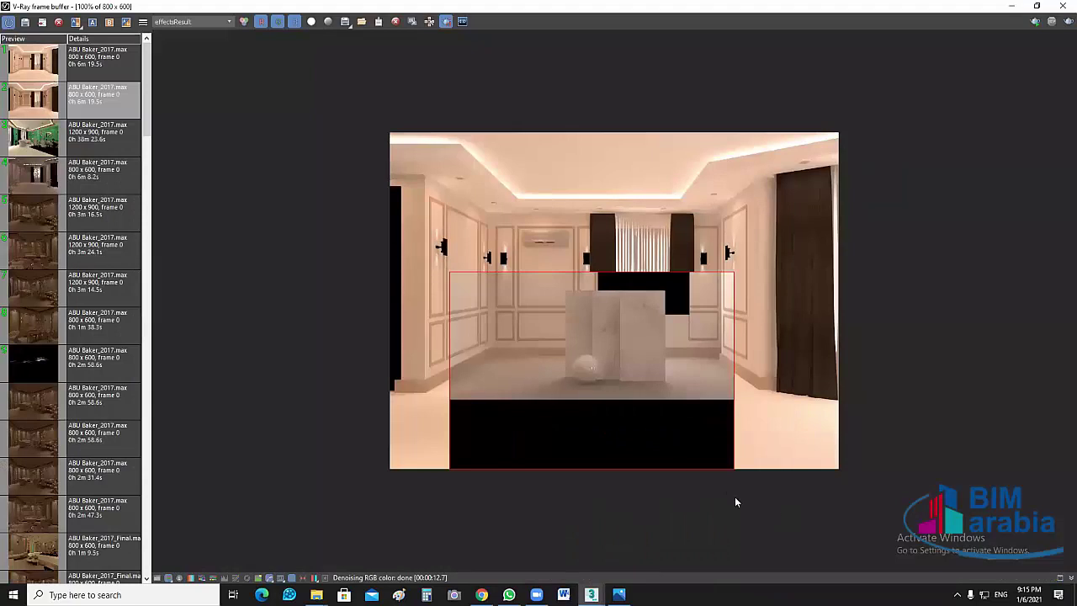
click(1053, 22)
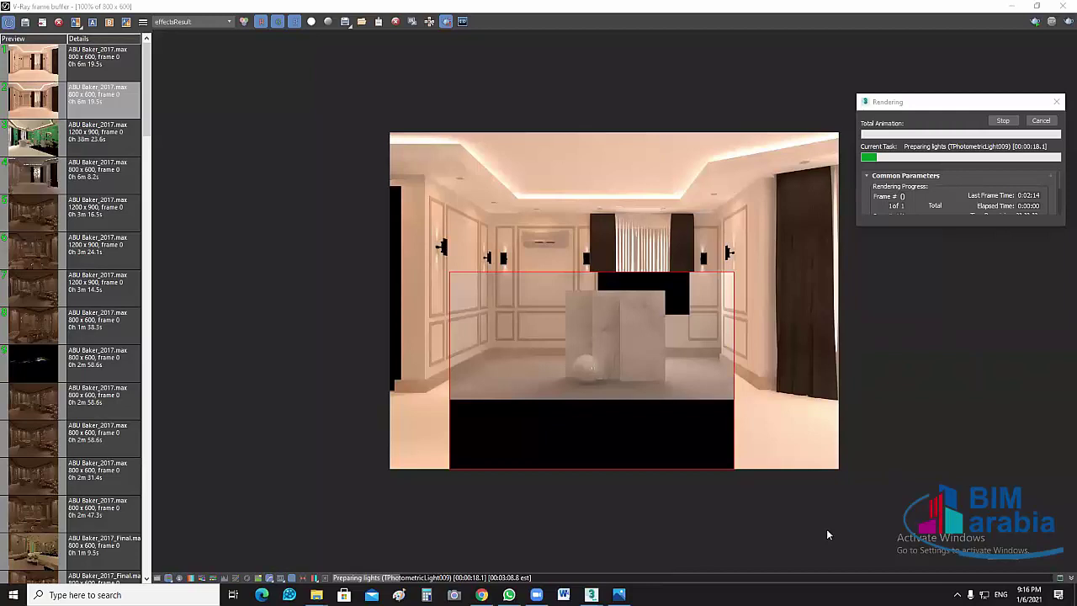
click(623, 327)
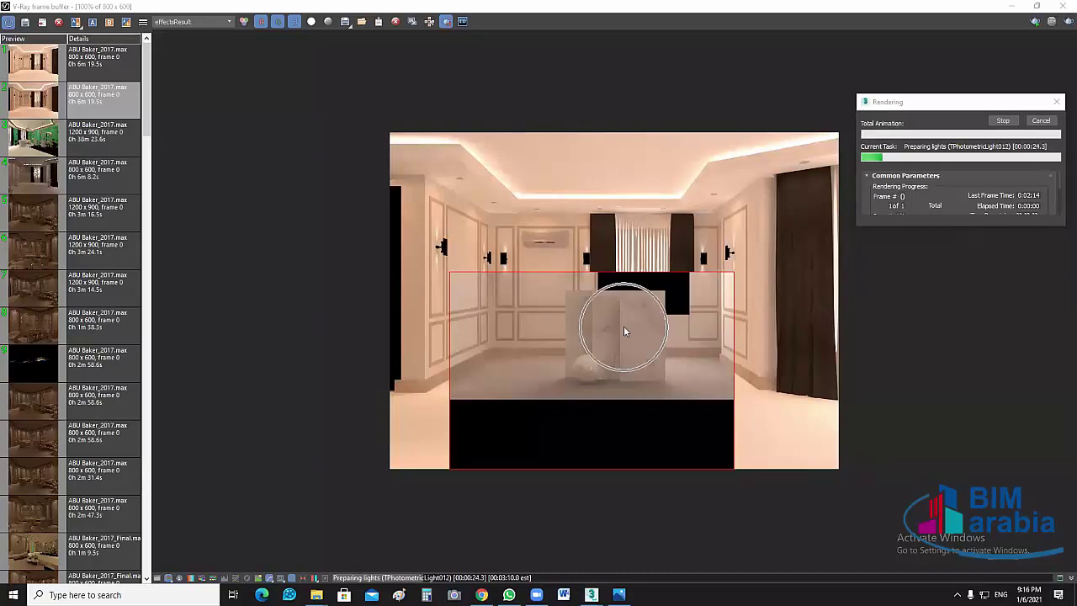
scroll(652, 303, up, 1)
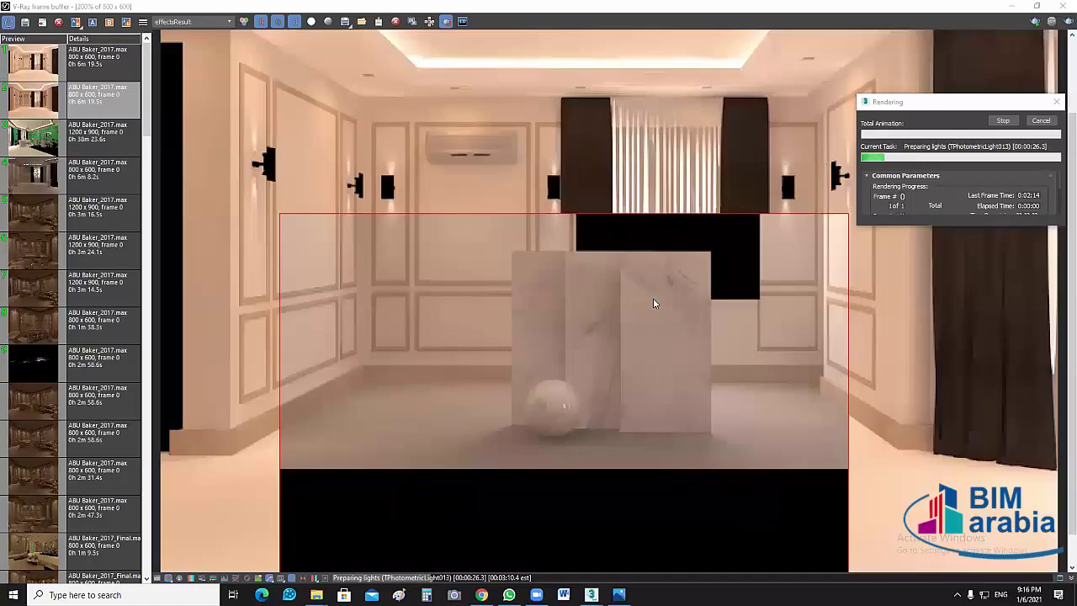
click(785, 426)
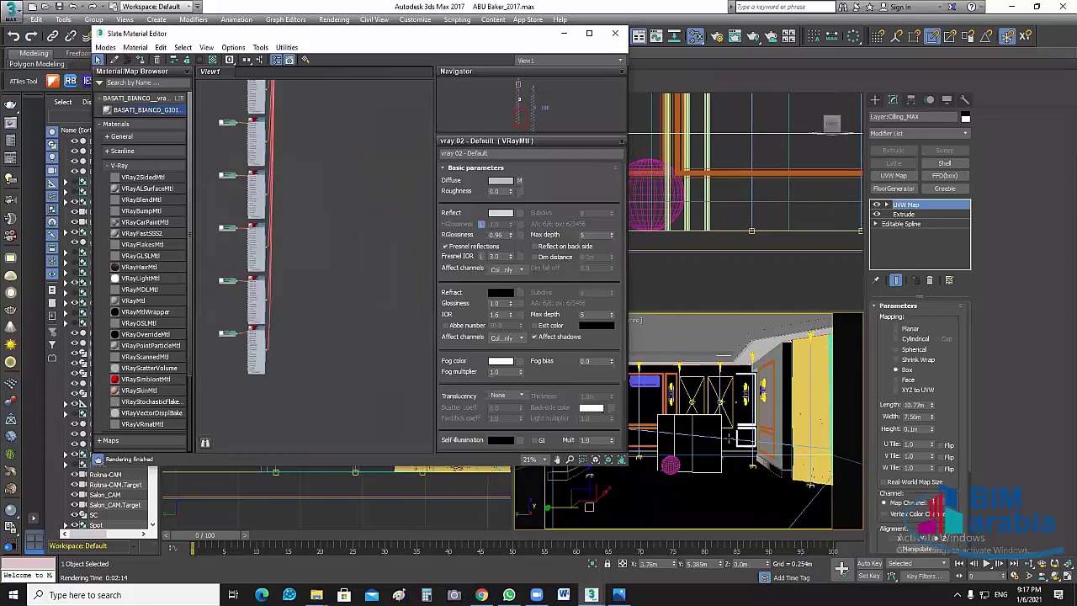
Select BASATI_BIANCO_001, zoom to the Multi/Sub node, then select the ceiling Layer:Cilling_MAX
click(702, 444)
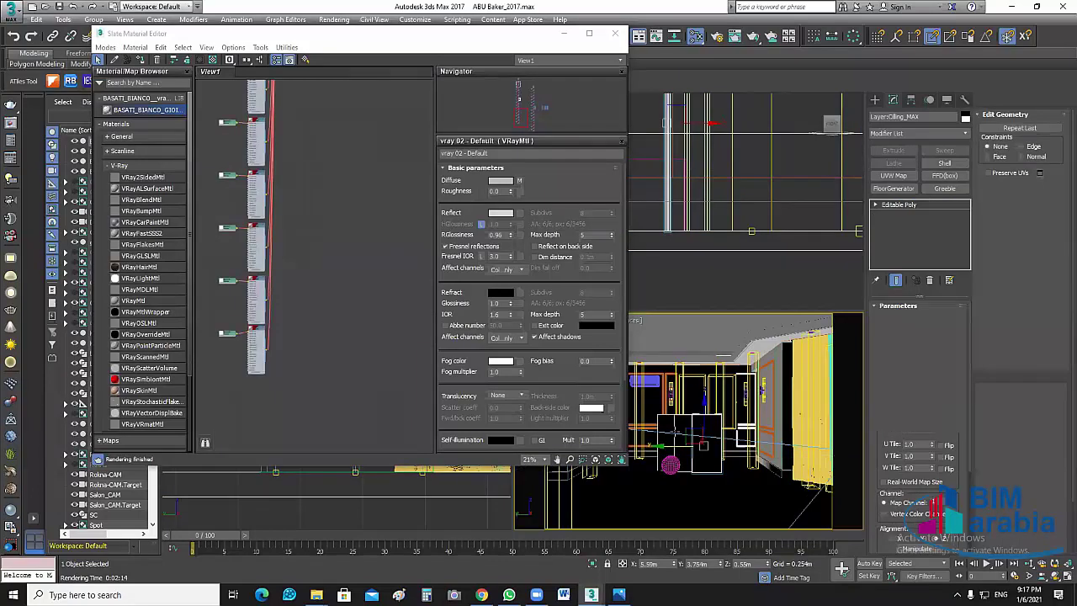
click(674, 432)
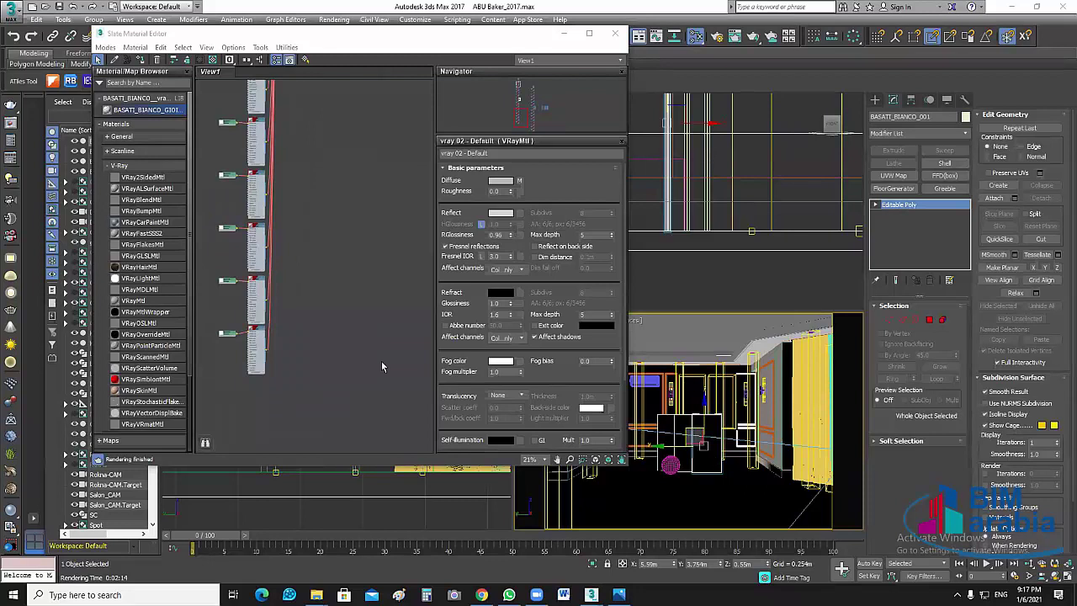
scroll(382, 361, down, 2)
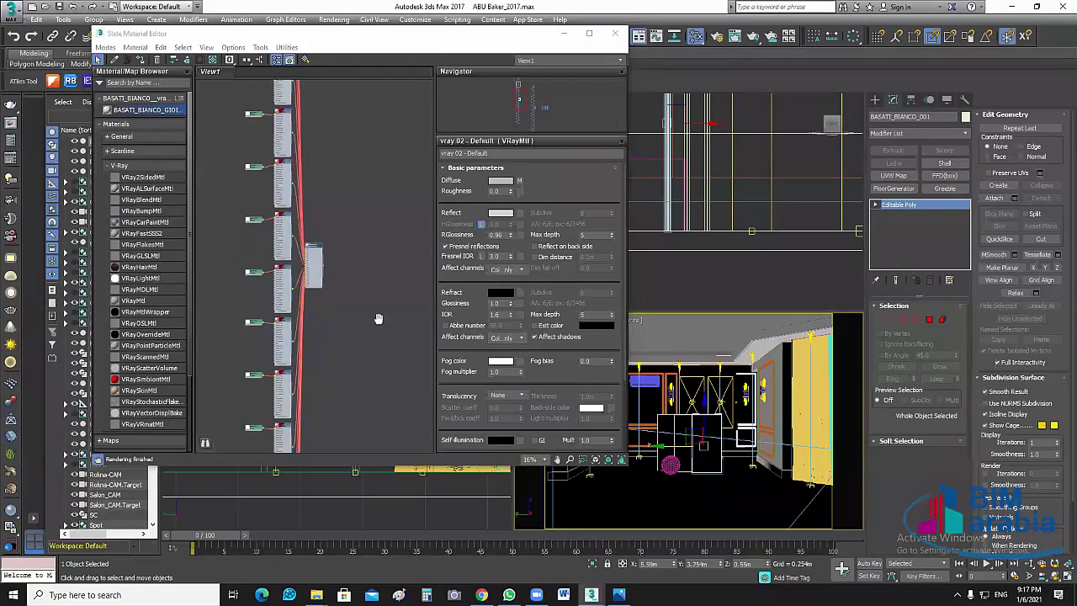
scroll(378, 317, up, 3)
scroll(381, 282, up, 3)
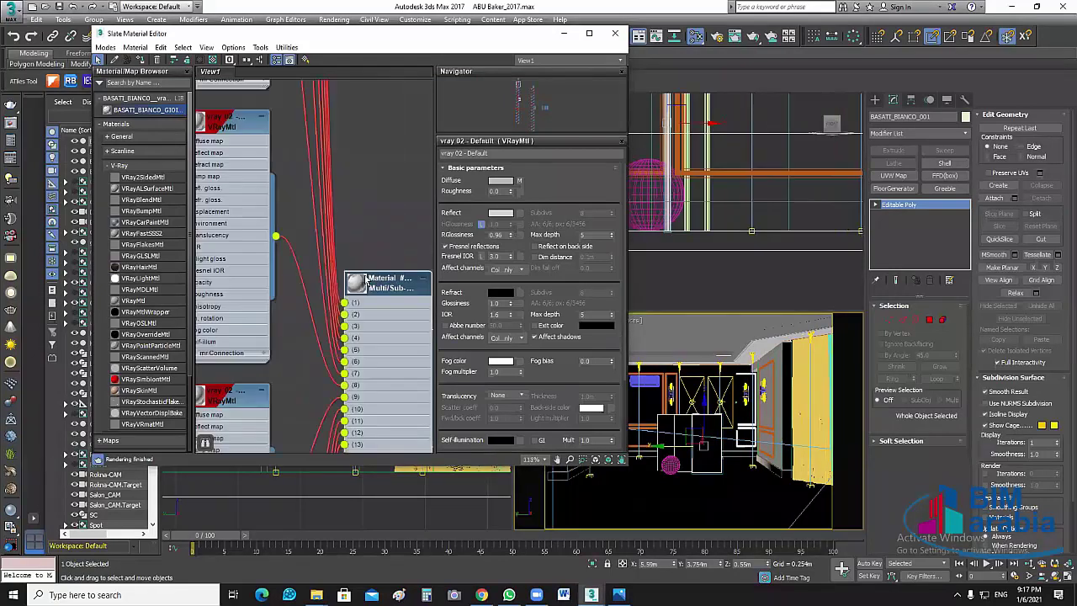
scroll(366, 281, up, 1)
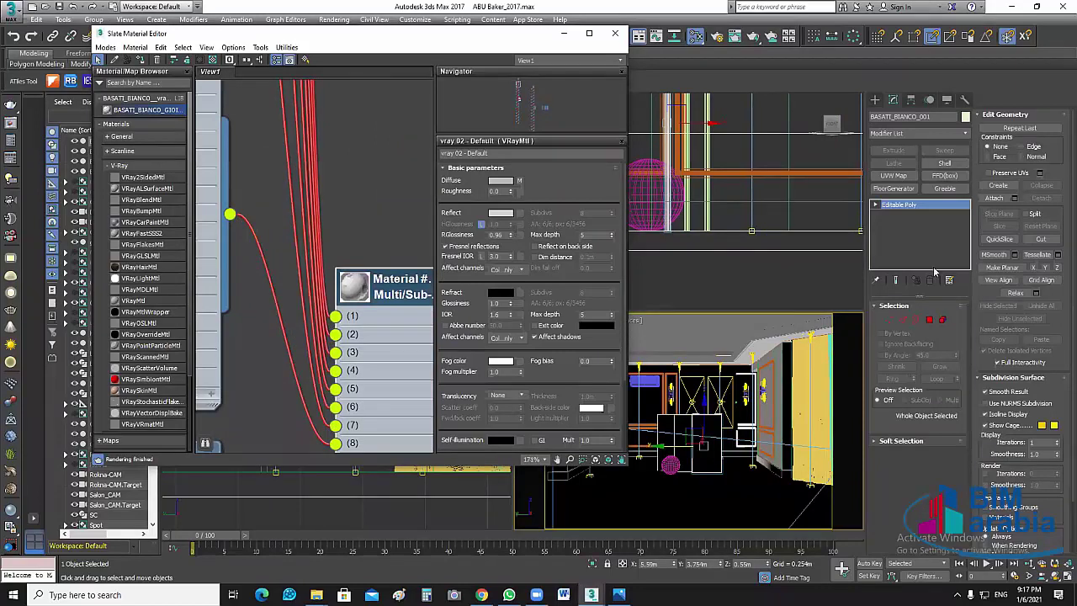
click(747, 503)
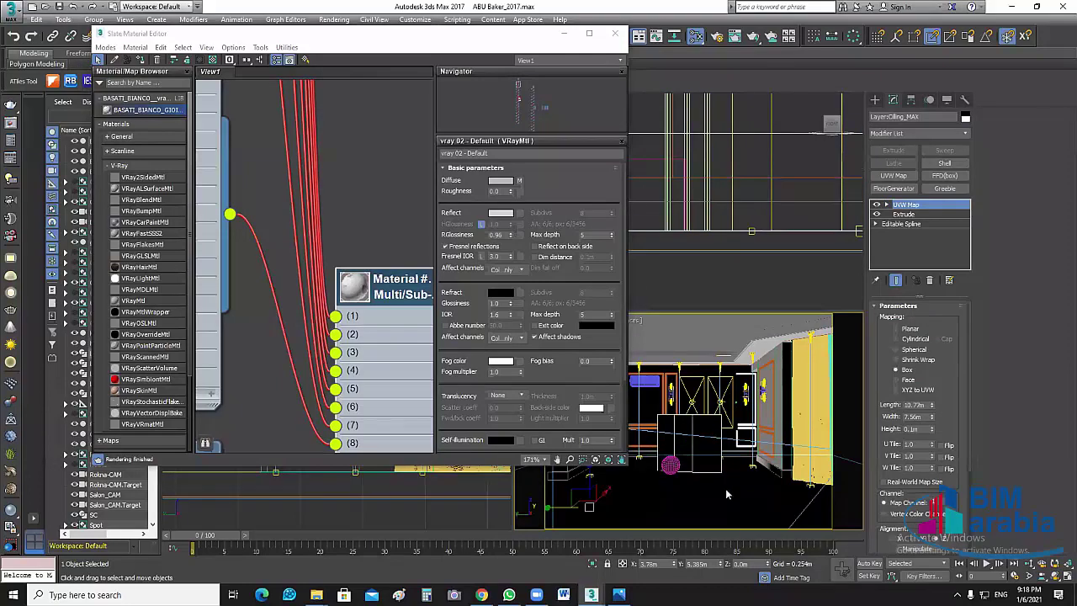
Isolate the ceiling object so only it shows in the viewports
right_click(747, 500)
click(735, 502)
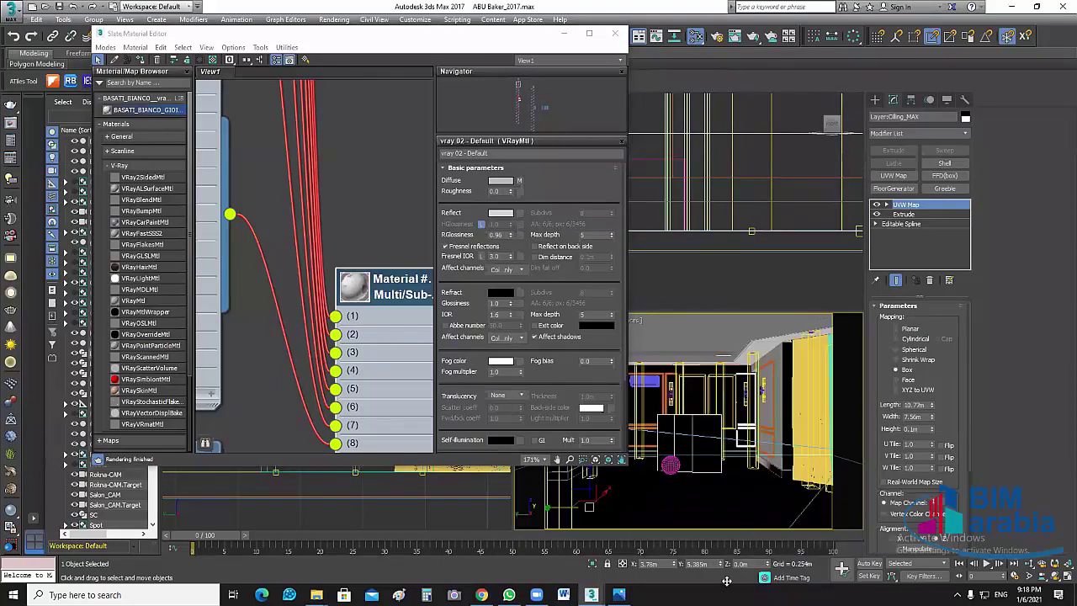
right_click(733, 502)
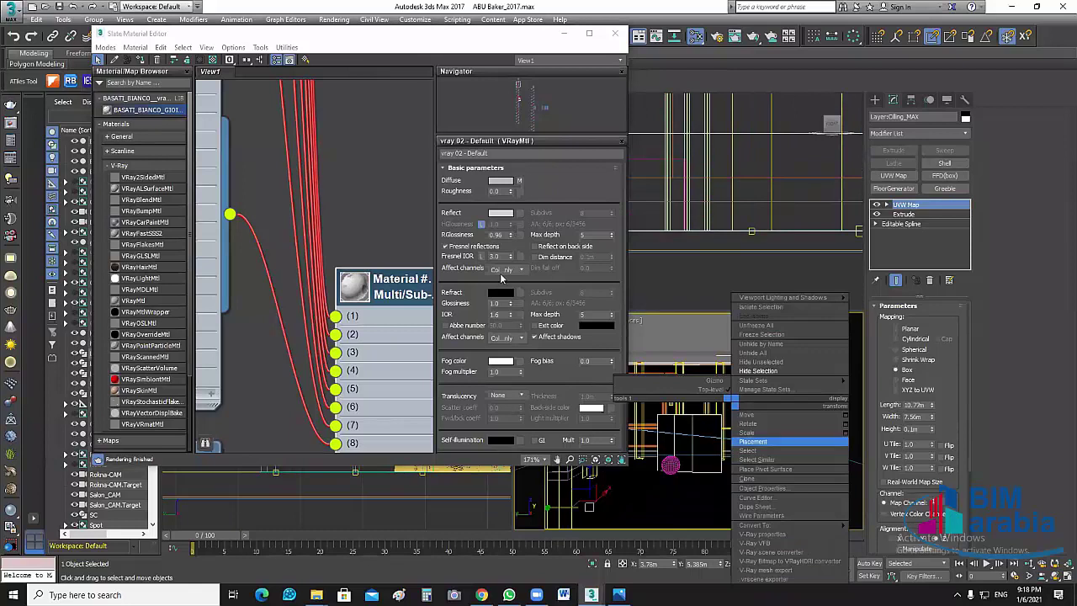
click(697, 257)
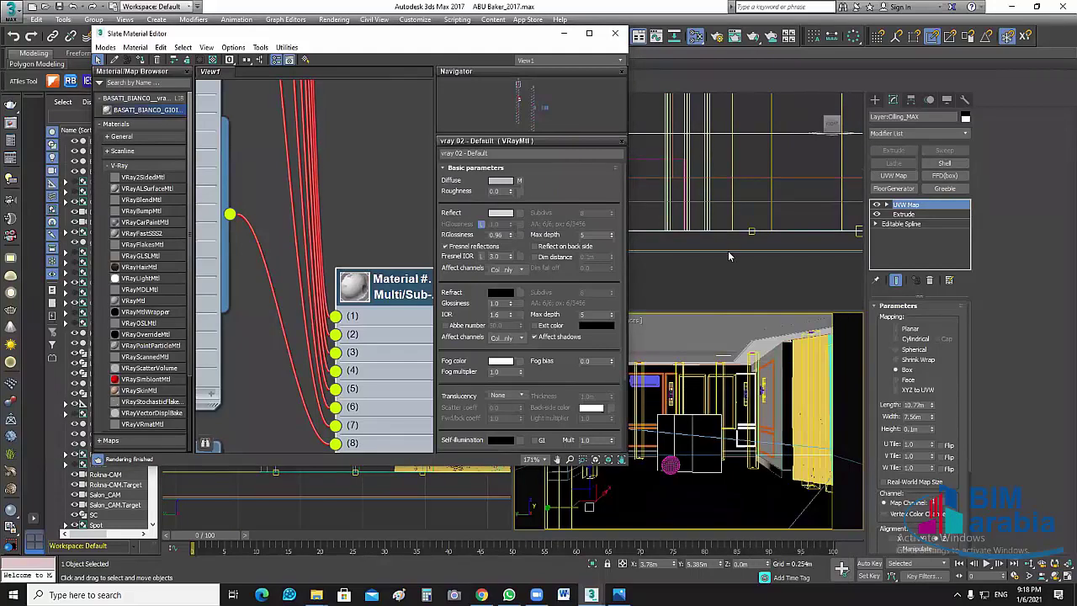
click(594, 568)
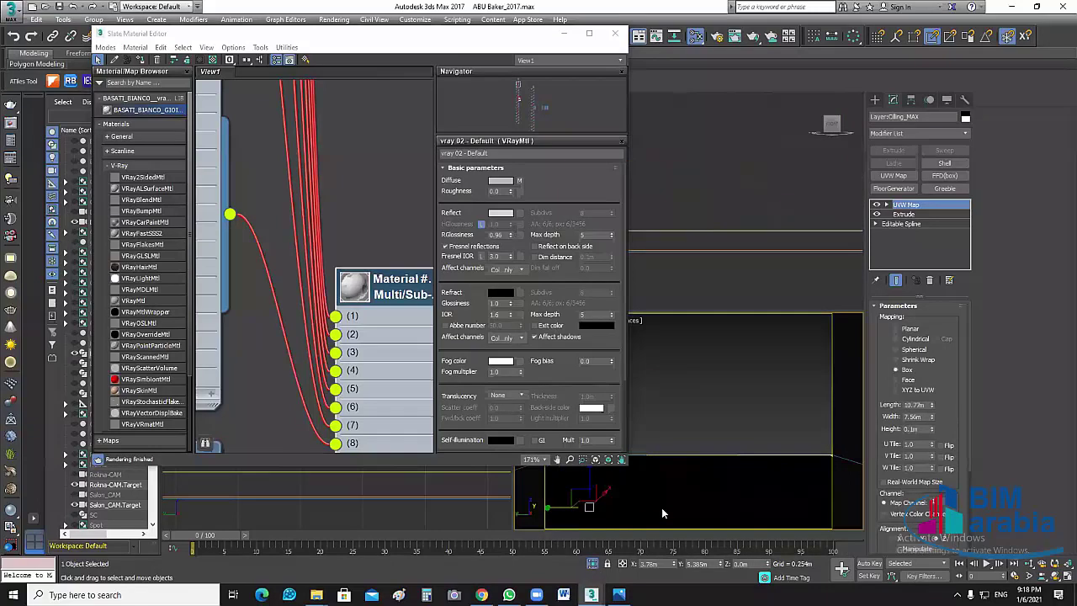
Convert the ceiling Layer:Cilling_MAX to an Editable Poly
right_click(738, 408)
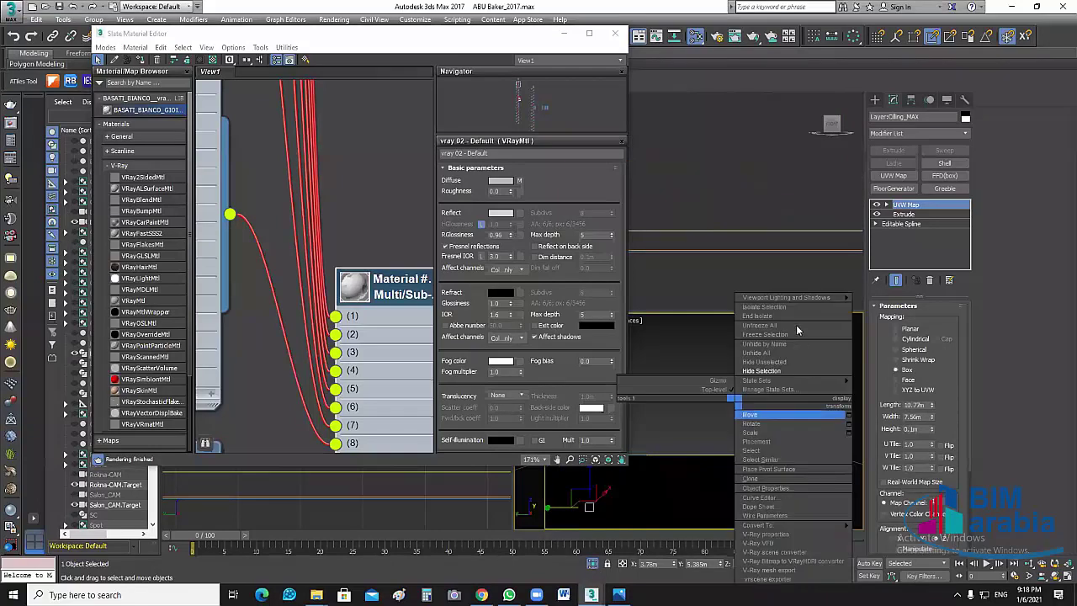
click(705, 560)
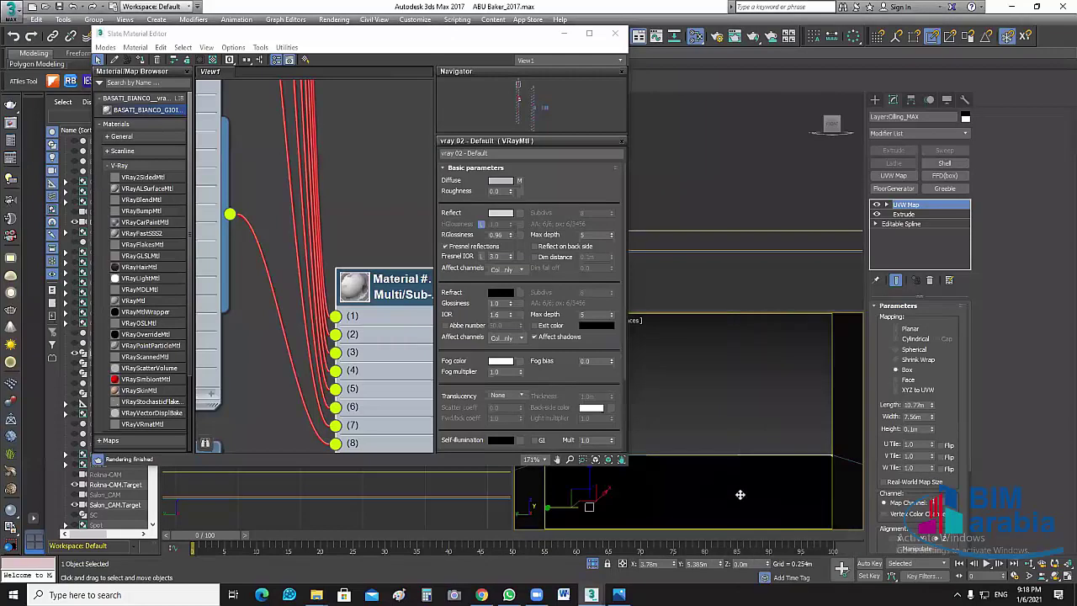
right_click(731, 404)
mouse_move(787, 525)
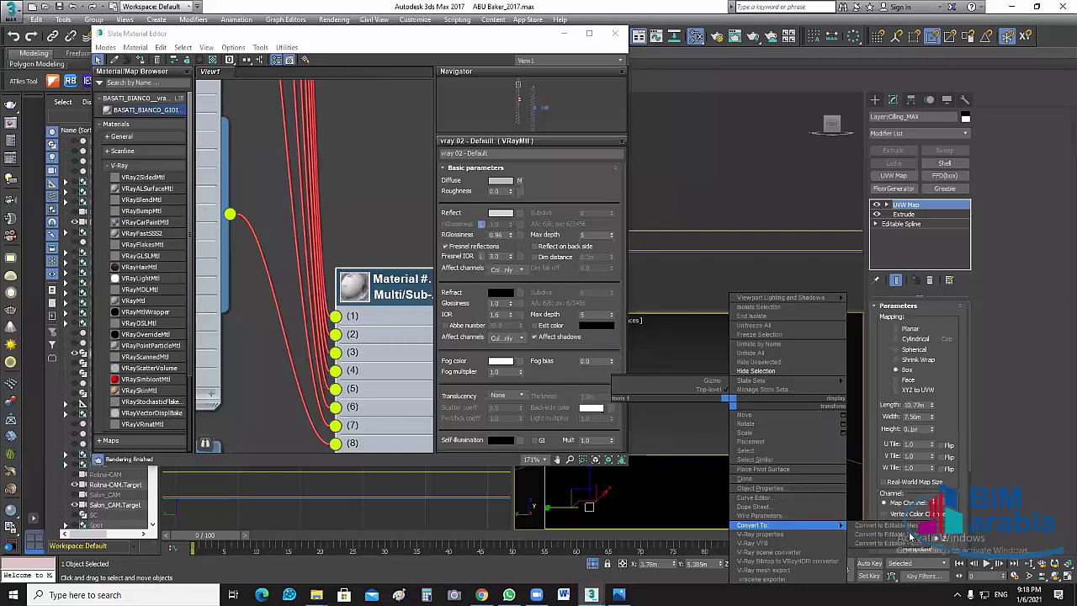
click(910, 536)
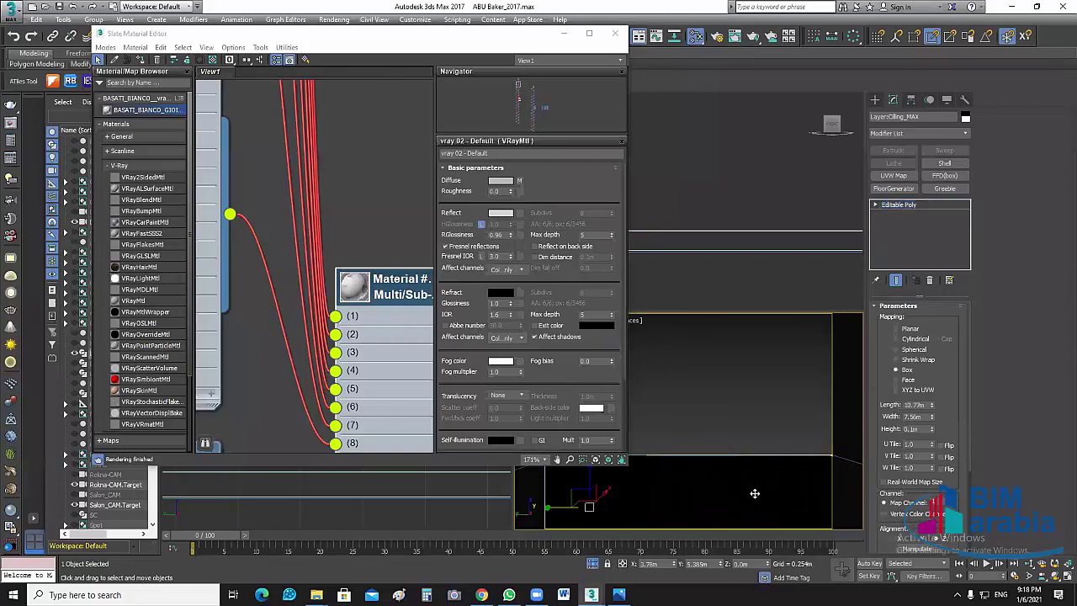
Add a Box UVW Map modifier on top of the ceiling's Editable Poly
click(893, 175)
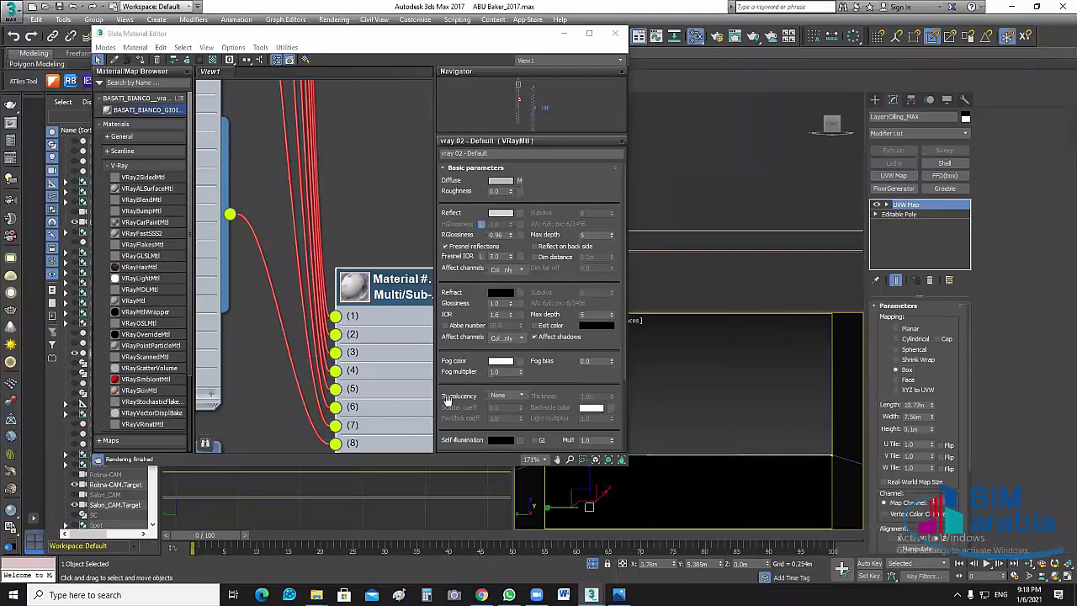
click(397, 290)
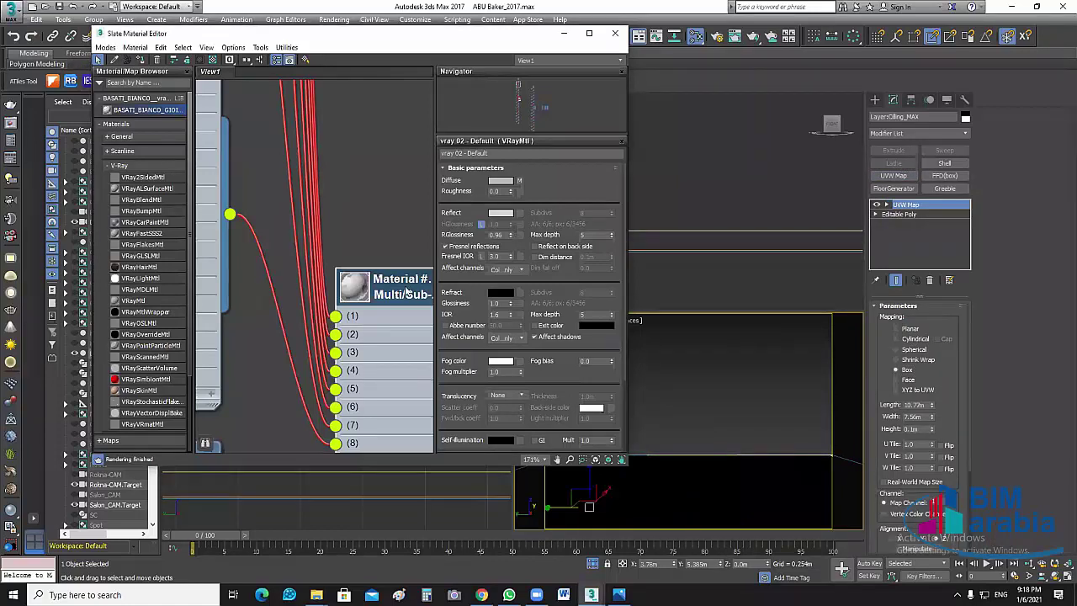
right_click(405, 290)
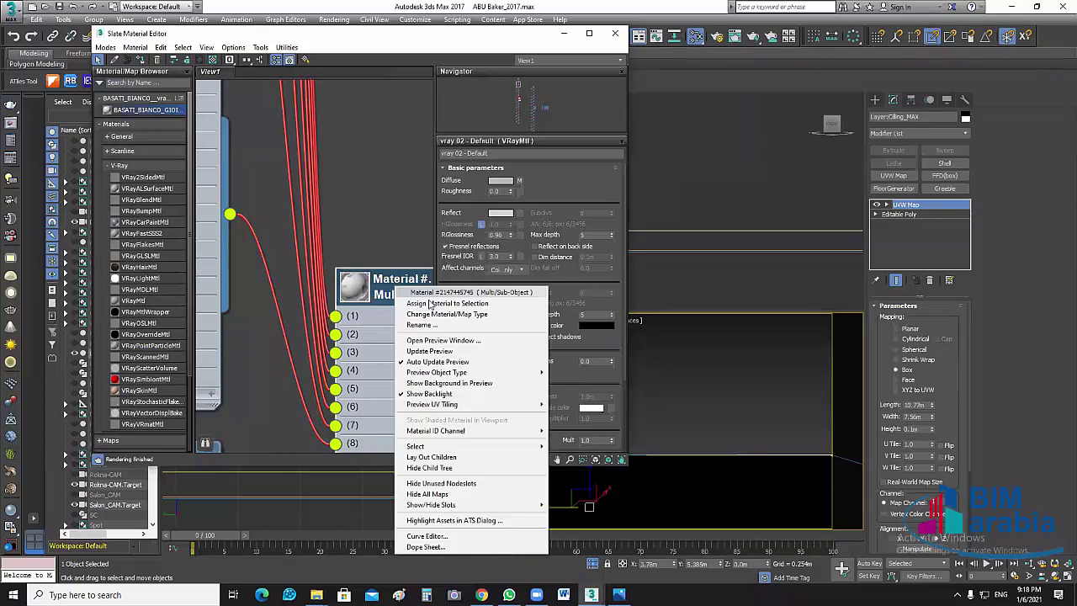
key(Escape)
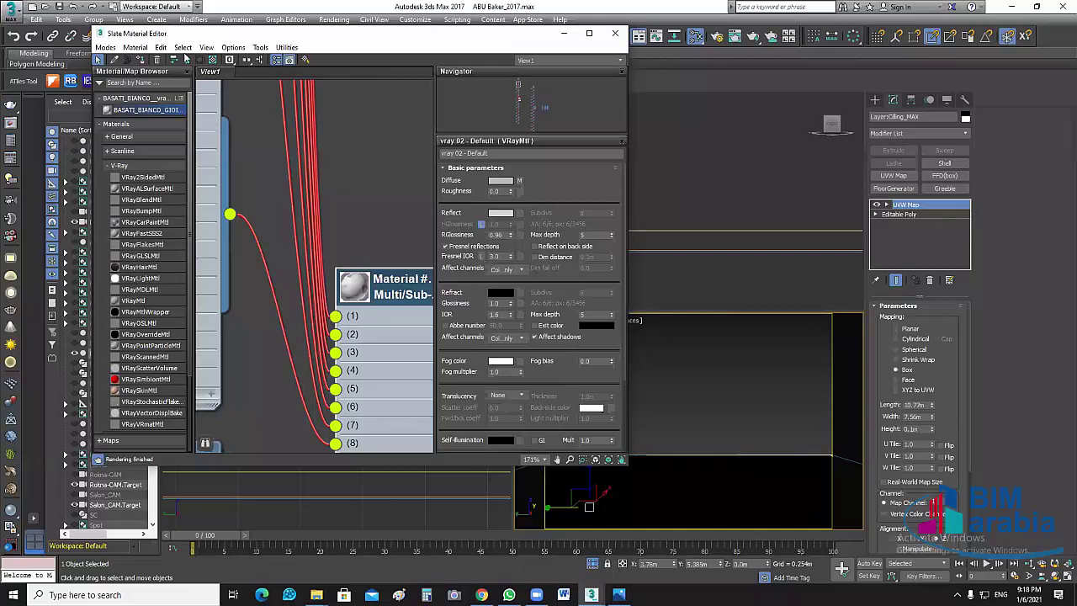
drag(362, 286, 328, 243)
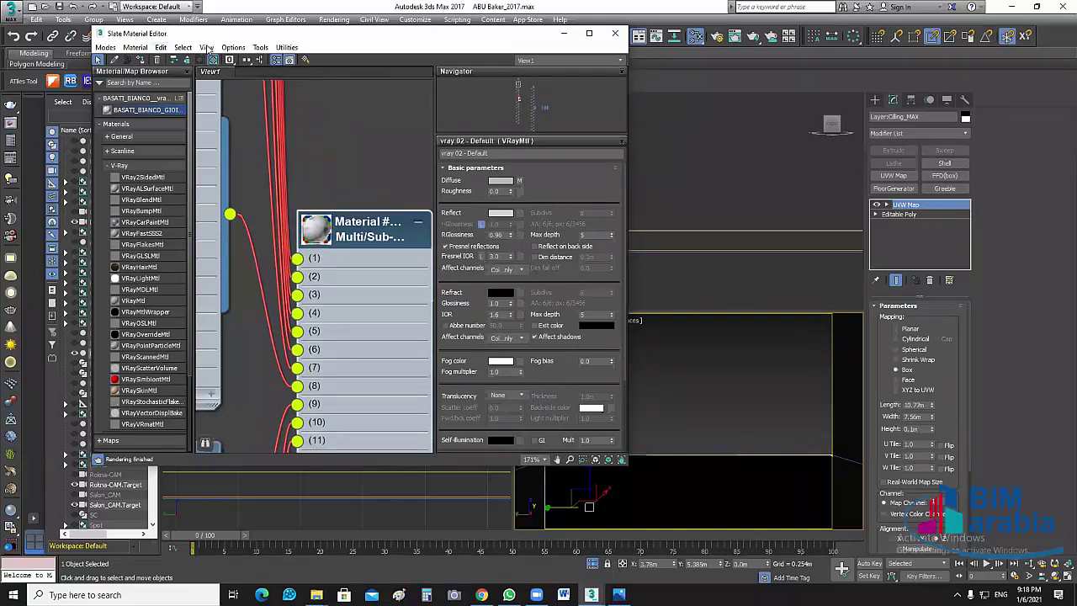
Assign the Multi/Sub-Object material to the ceiling and minimize the Slate editor
click(206, 47)
click(137, 48)
click(136, 48)
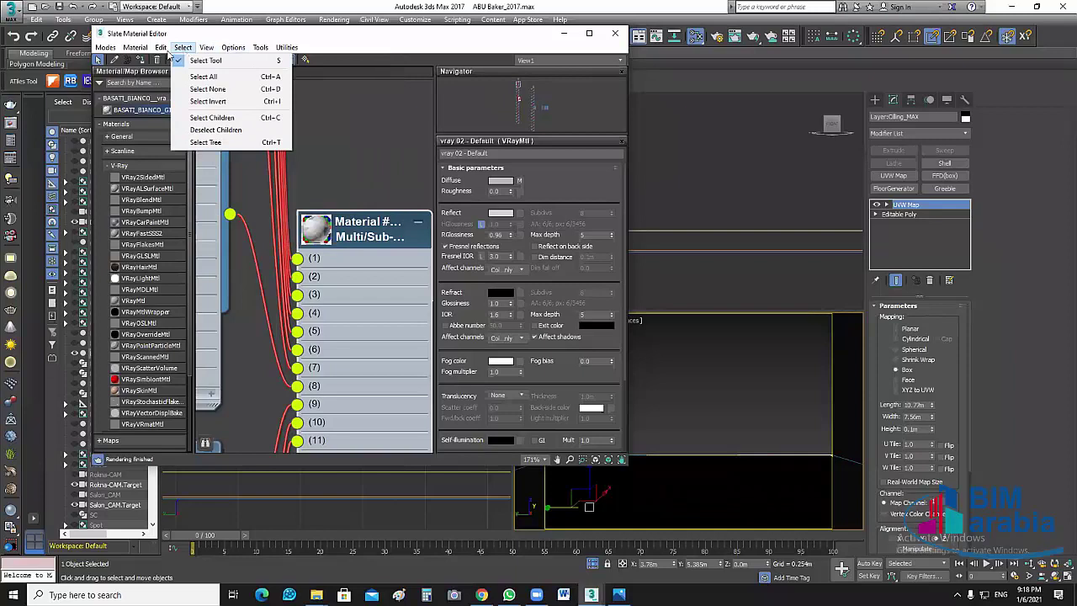
click(110, 57)
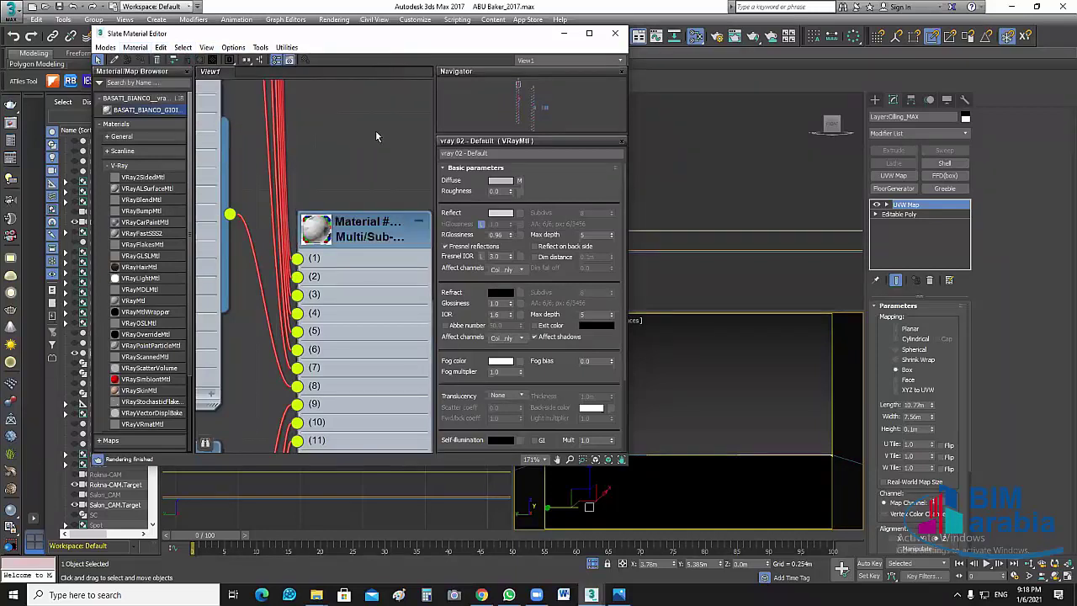
click(370, 234)
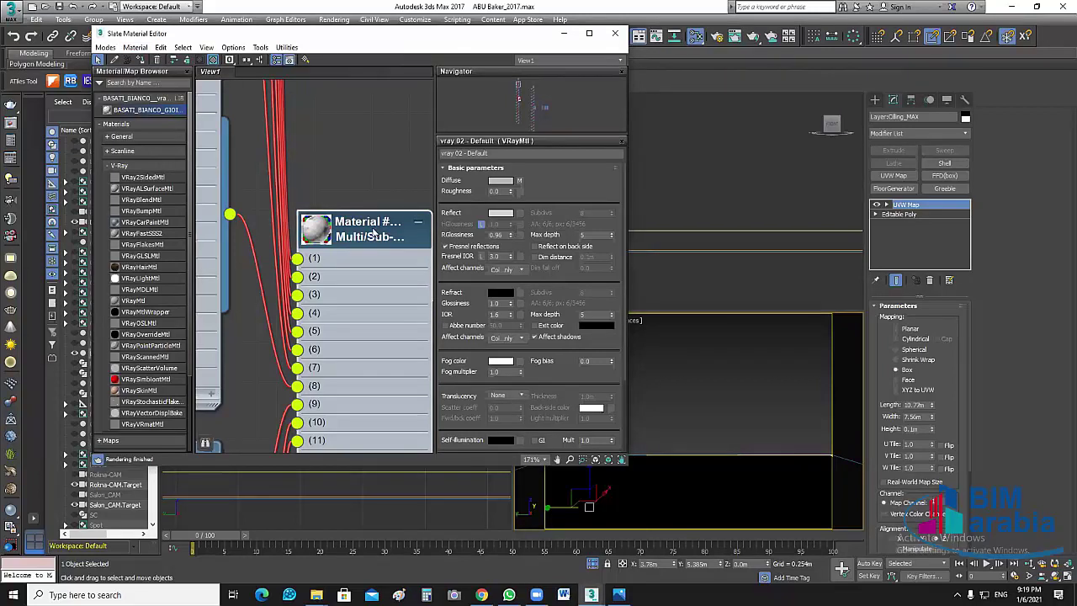
right_click(376, 229)
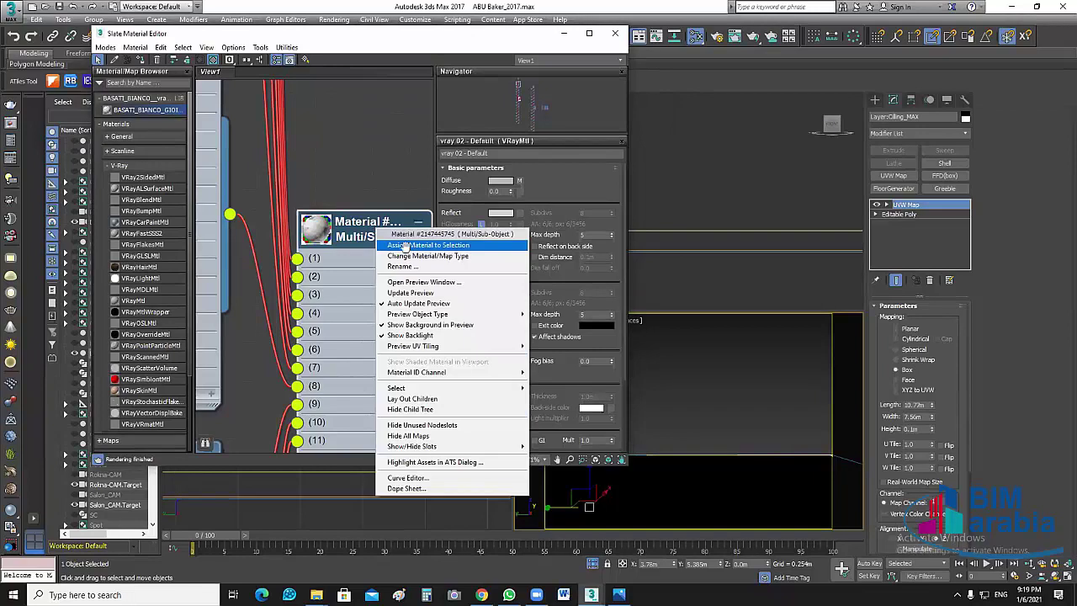
click(407, 246)
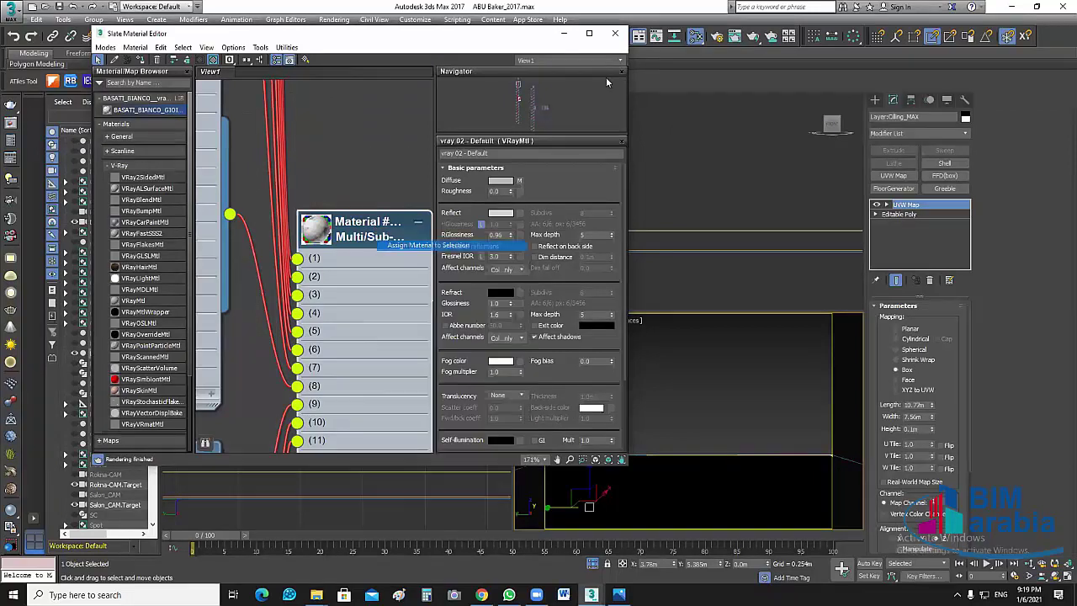
click(647, 393)
mouse_move(591, 595)
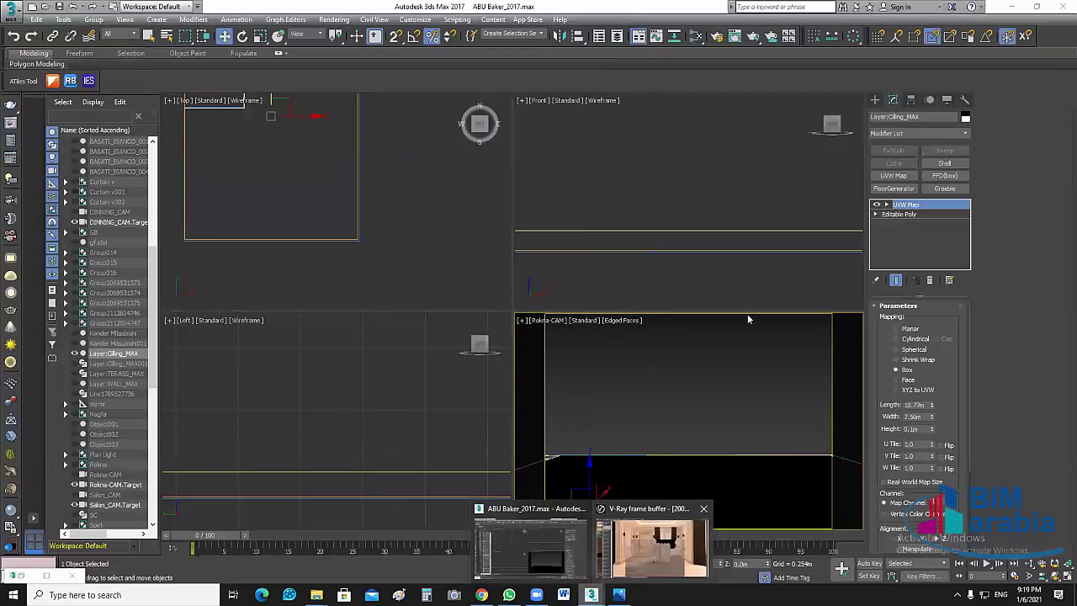
Turn off Region Render, test-render the full camera view, then stop and minimize the frame buffer
click(647, 552)
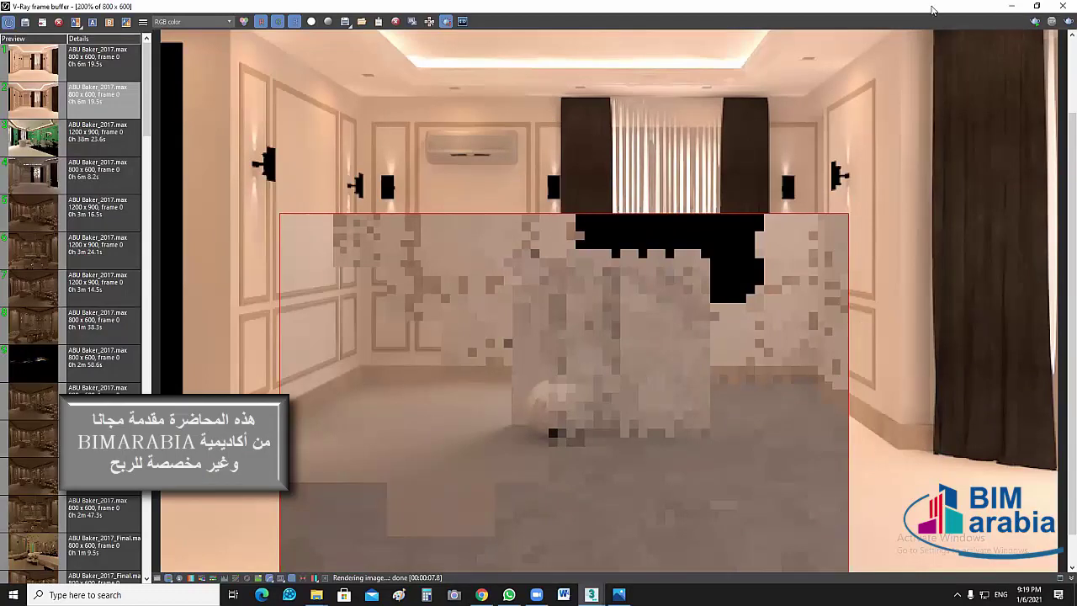
click(966, 222)
click(1065, 23)
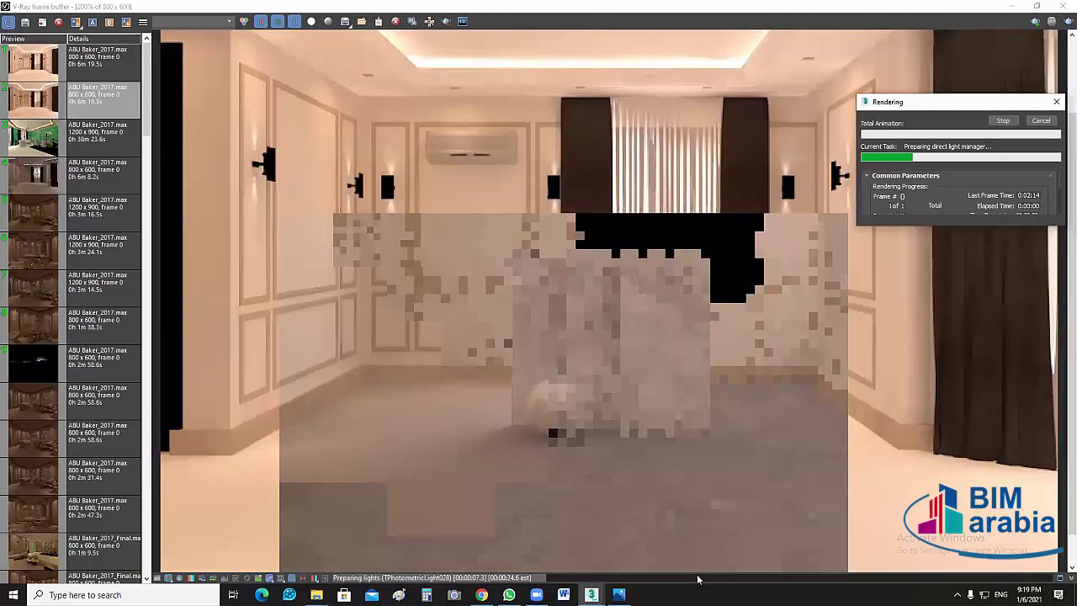
key(Escape)
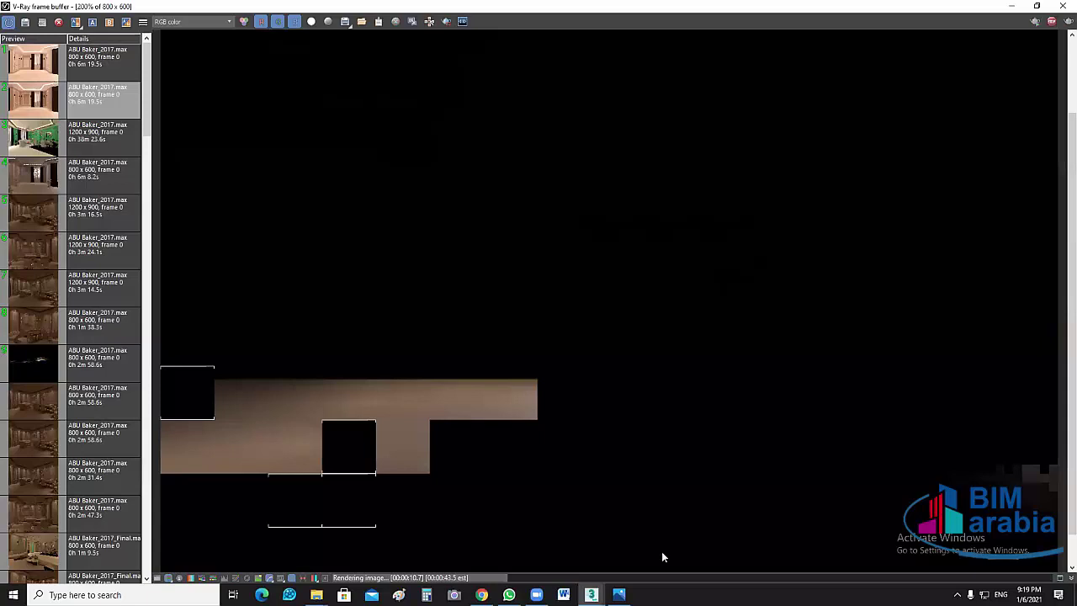
click(1012, 6)
mouse_move(317, 595)
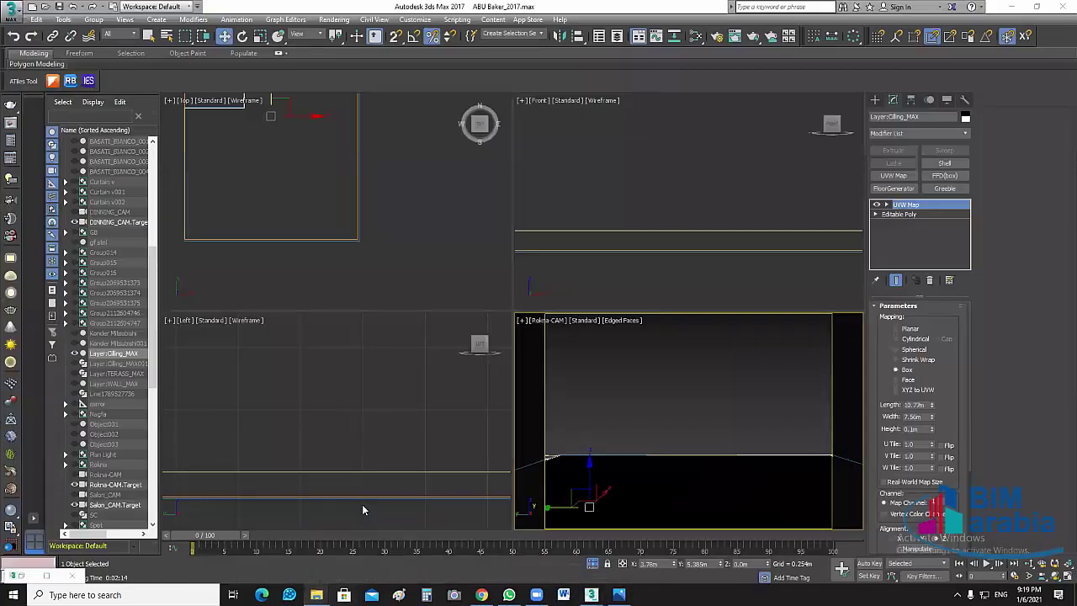
Open archshaders_vol_2.pdf from the Evermotion Archshaders vol 2 folder, skipping the porcelain .mat file
click(364, 510)
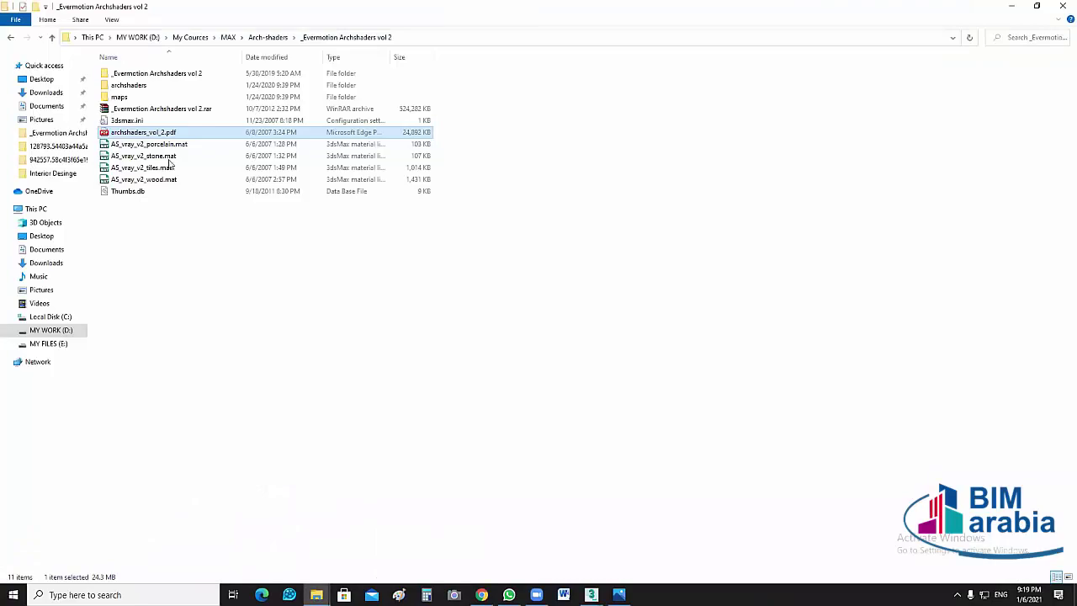
key(Down)
key(Down)
key(Down)
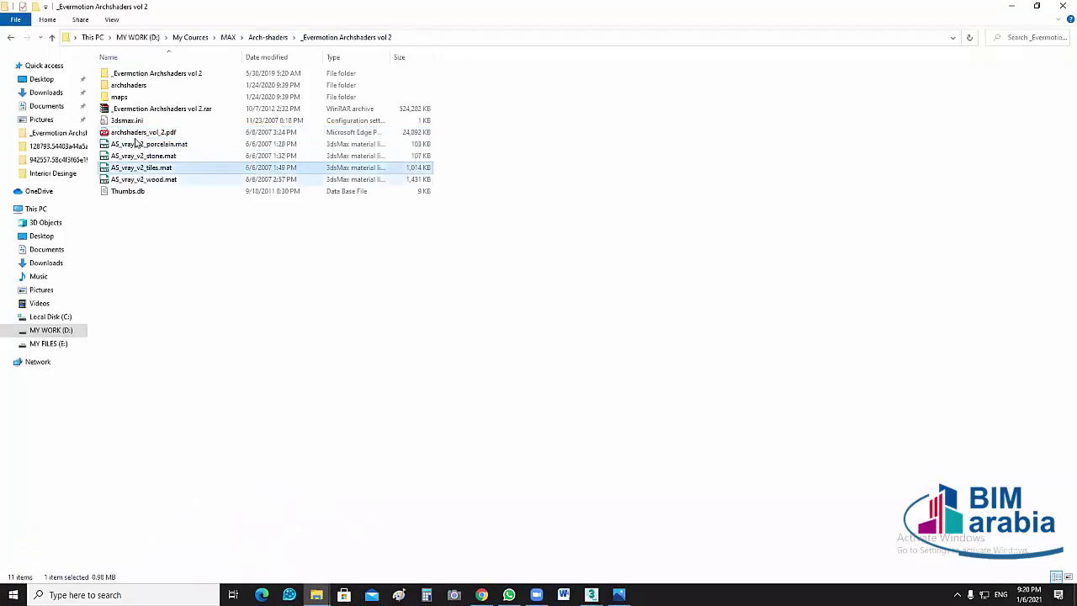
key(Down)
key(Up)
key(Up)
key(Up)
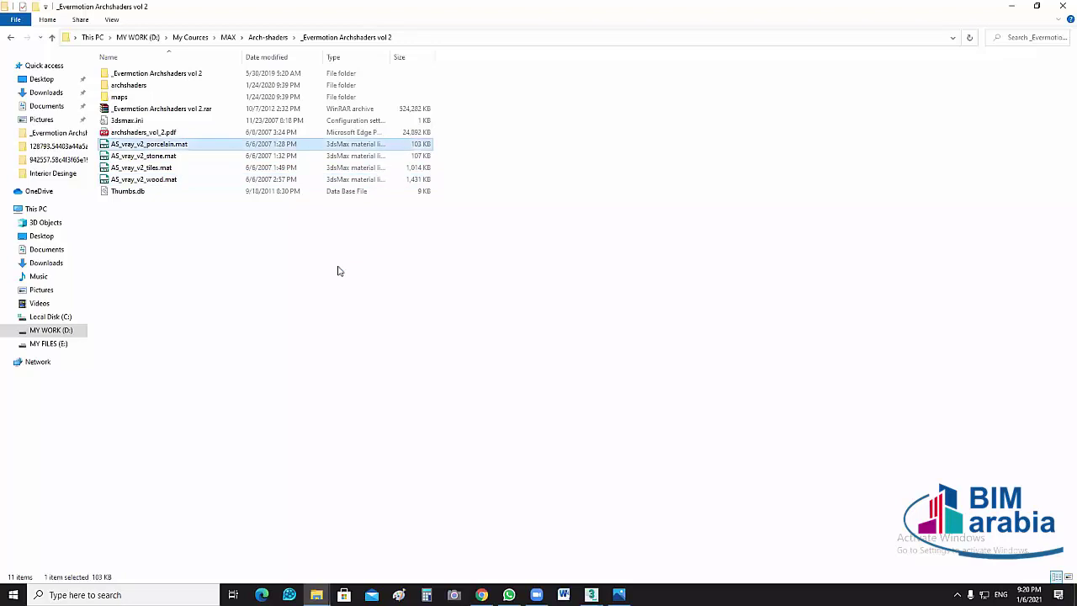
key(Return)
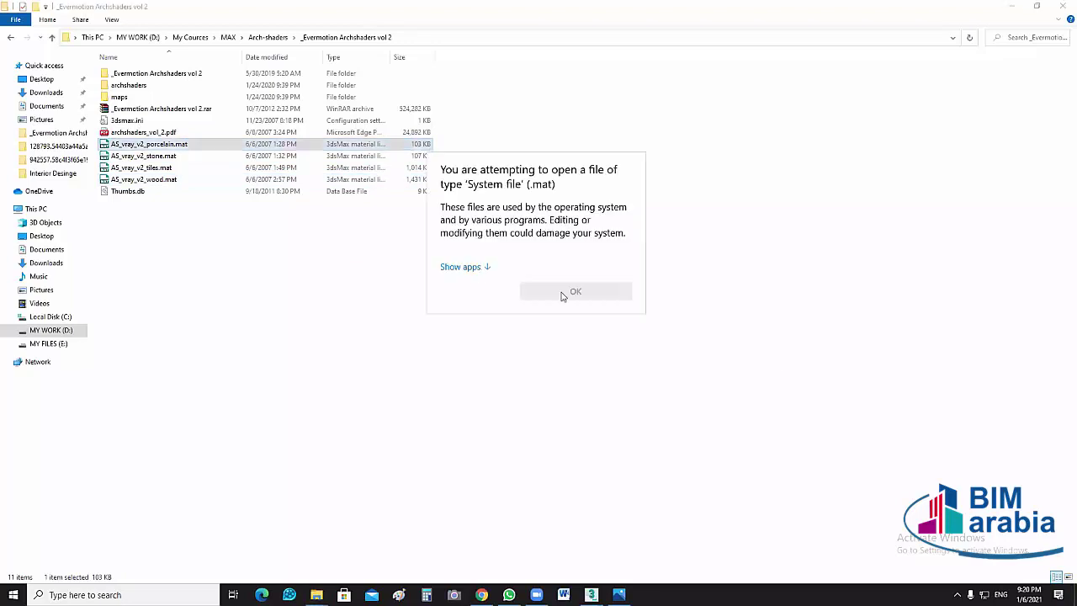
click(159, 136)
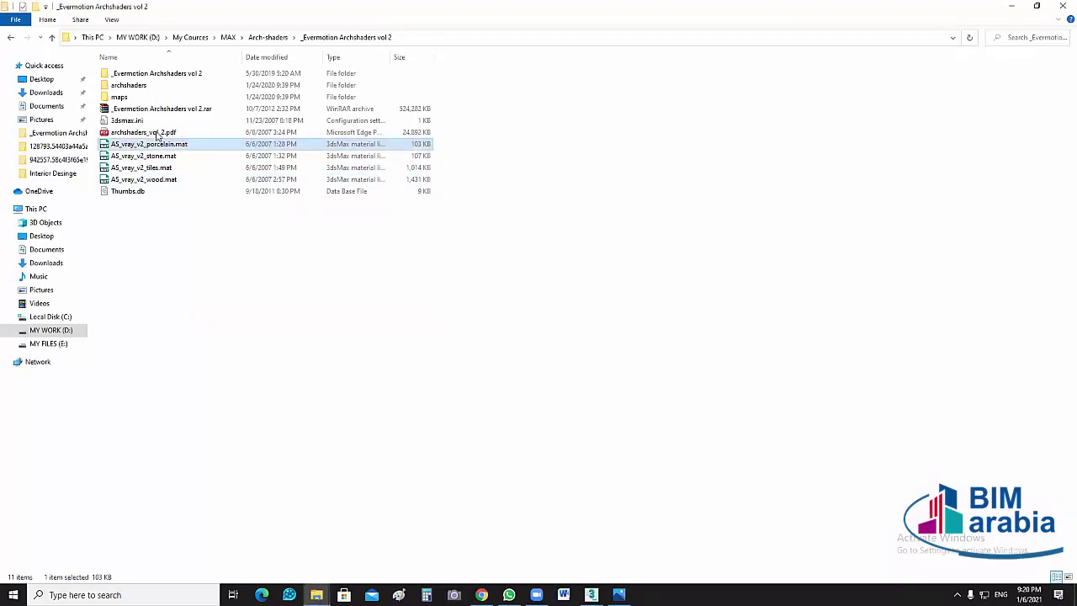
double_click(159, 135)
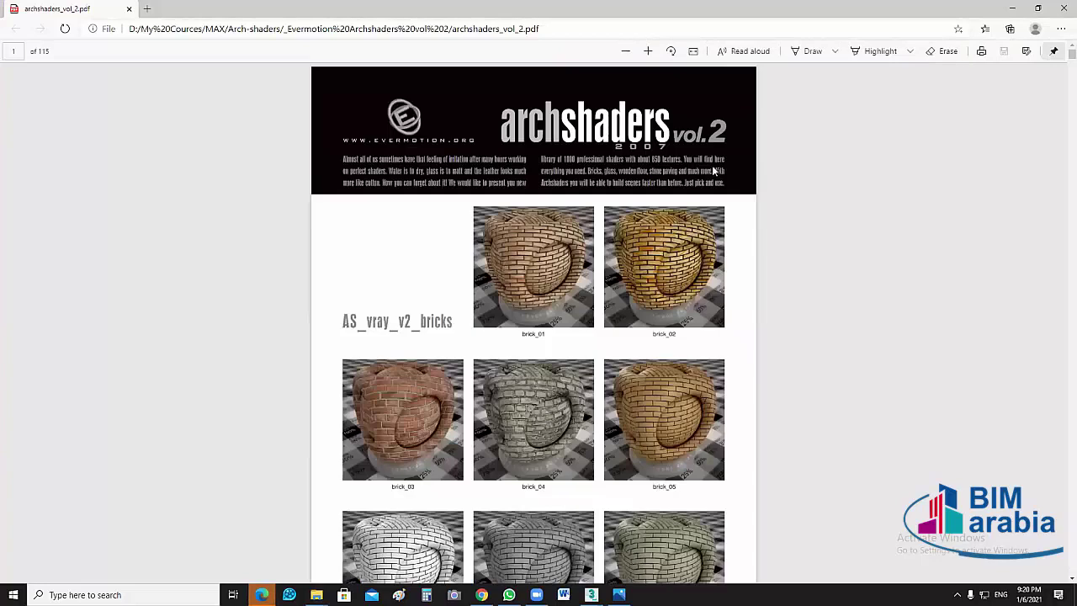
Jump to page 8, then page 60, of the archshaders_vol_2.pdf catalogue
click(14, 51)
text(8)
key(Return)
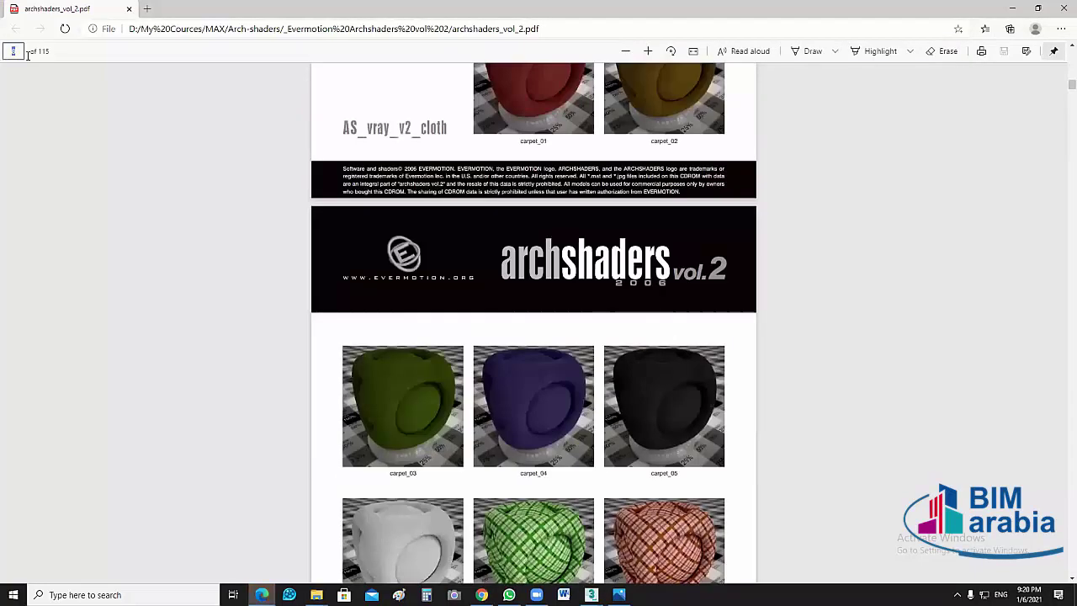
text(60)
key(Return)
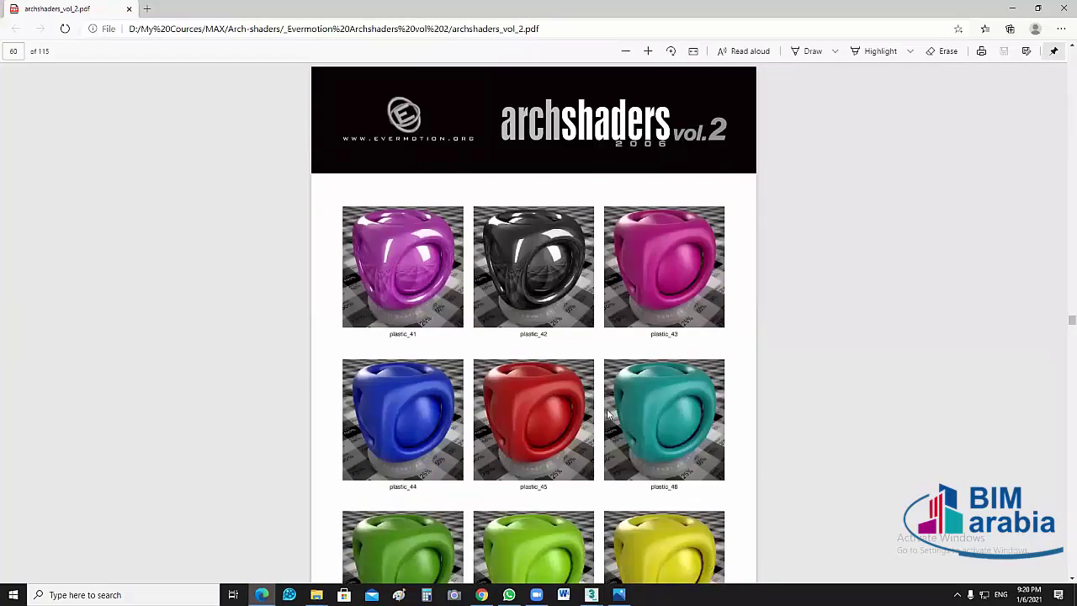
Browse the catalogue's tile swatch pages, then return to the Archshaders vol 2 folder
scroll(570, 274, down, 15)
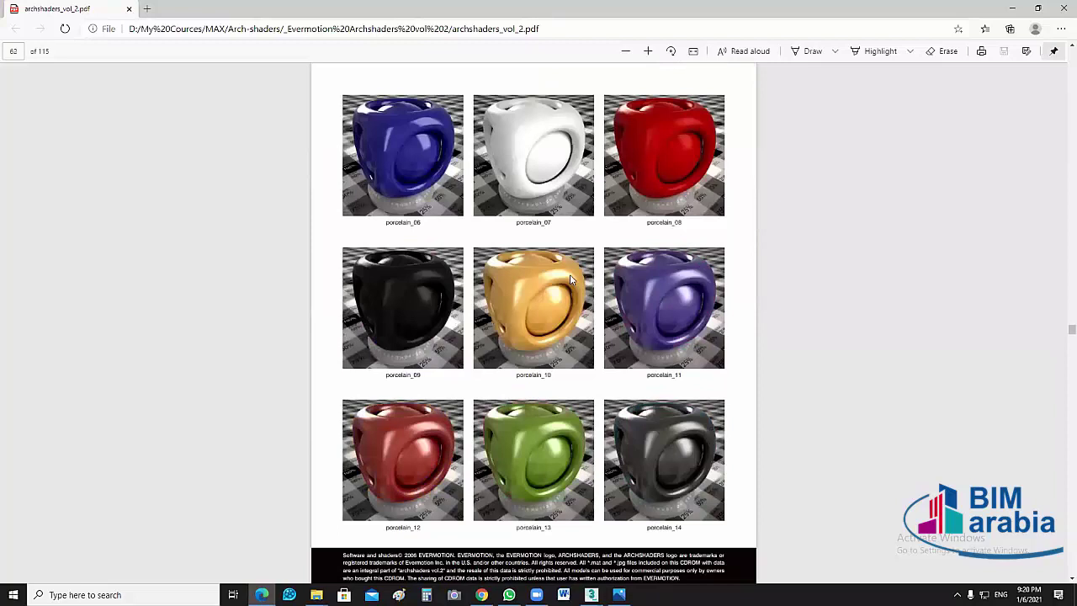
scroll(570, 274, up, 4)
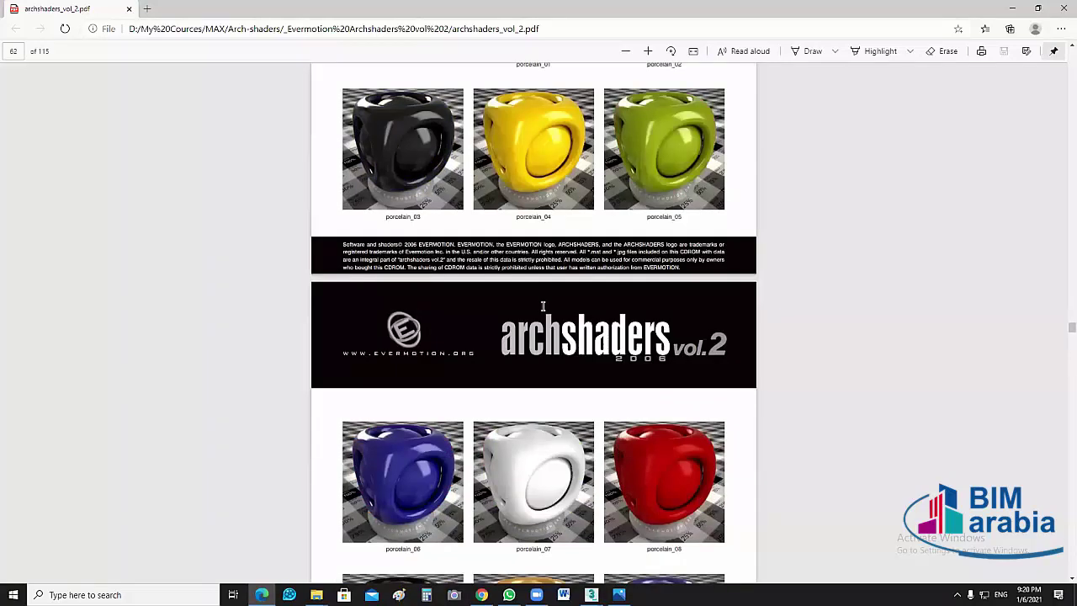
scroll(535, 299, up, 1)
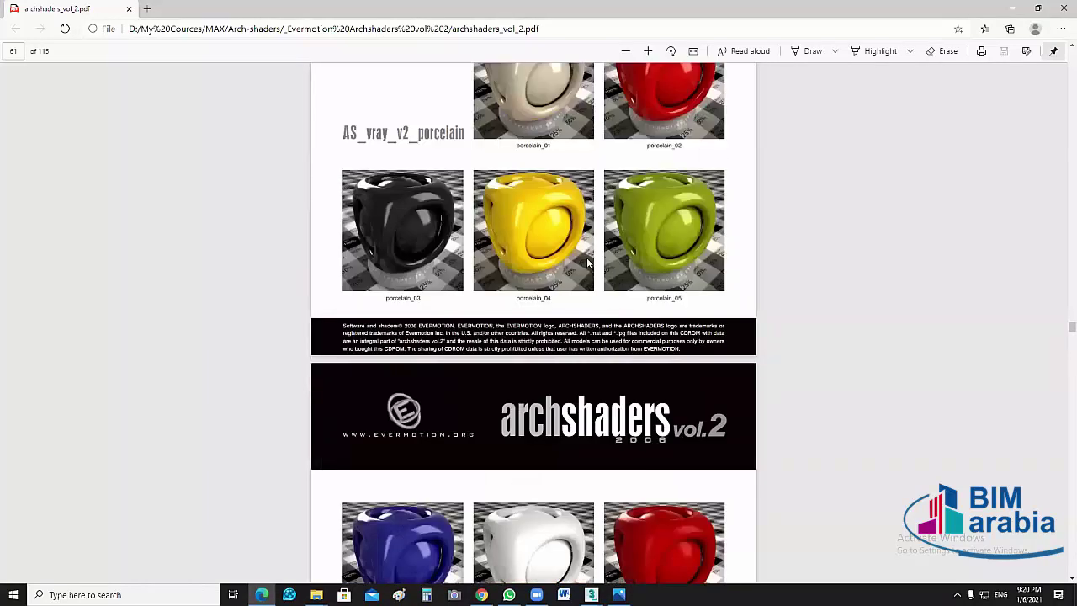
scroll(582, 301, up, 2)
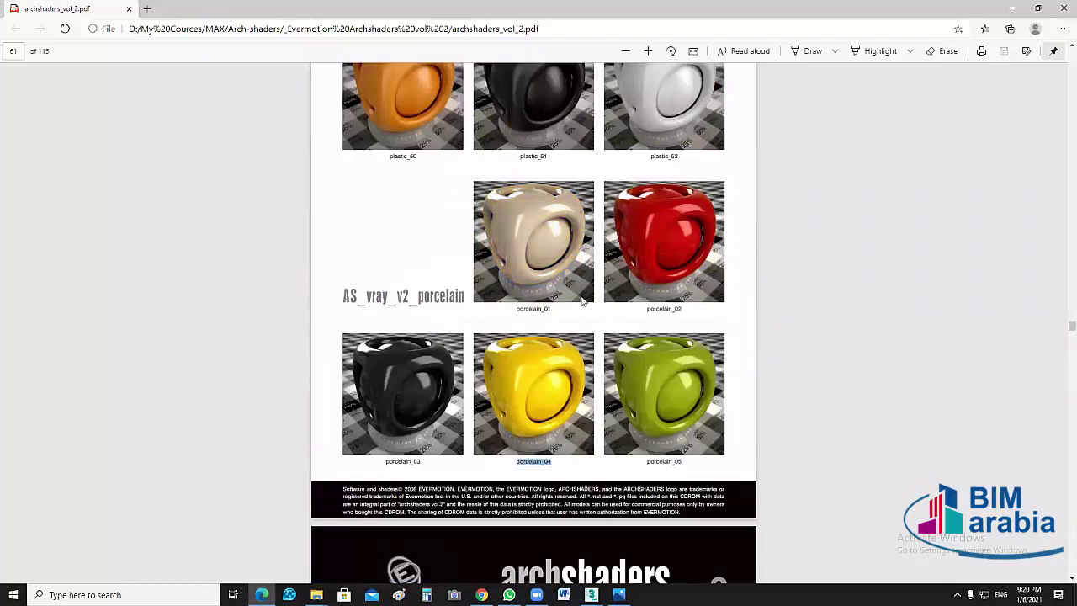
scroll(536, 181, down, 7)
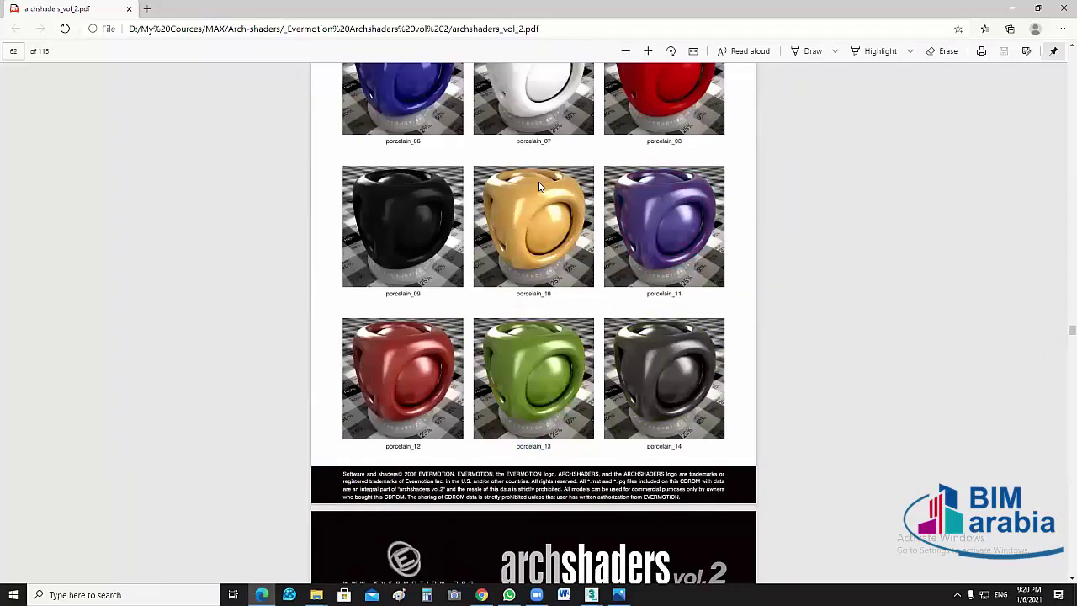
scroll(541, 186, up, 1)
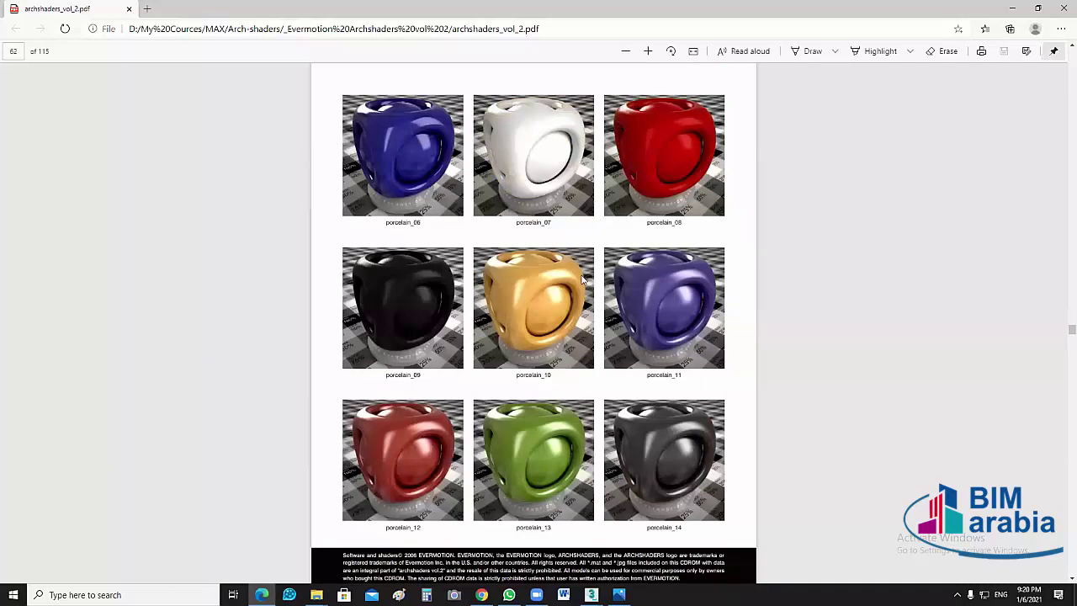
scroll(583, 280, down, 5)
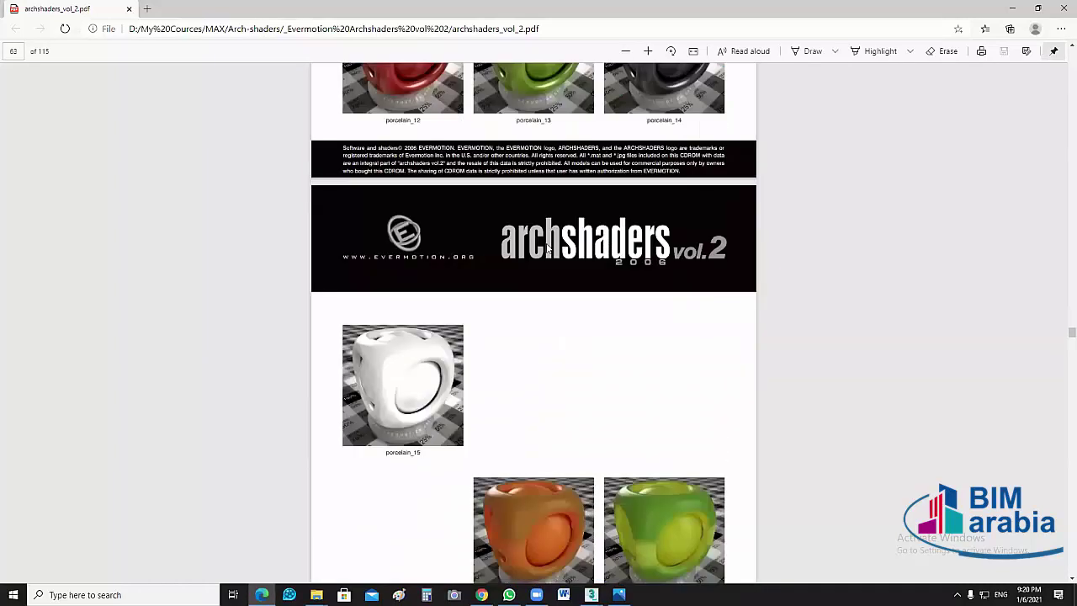
scroll(556, 354, down, 5)
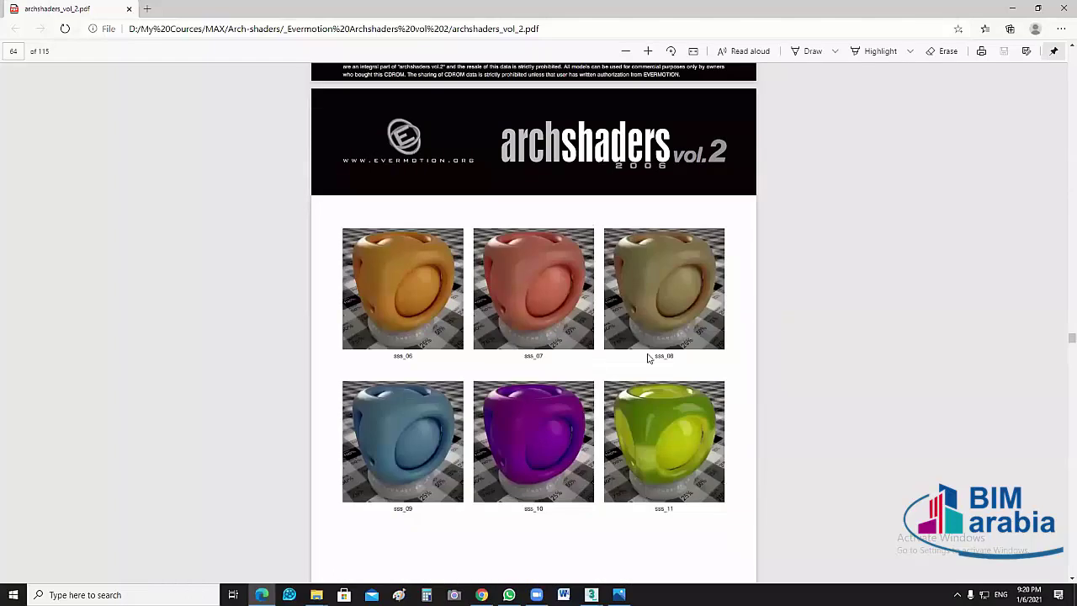
scroll(647, 359, down, 5)
scroll(647, 359, down, 6)
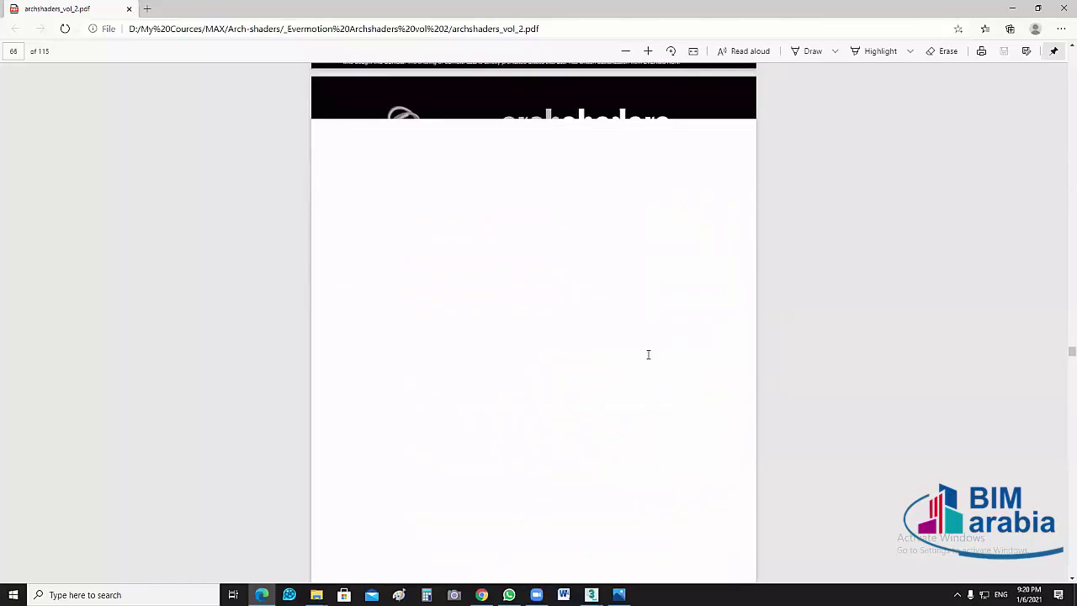
scroll(637, 301, up, 4)
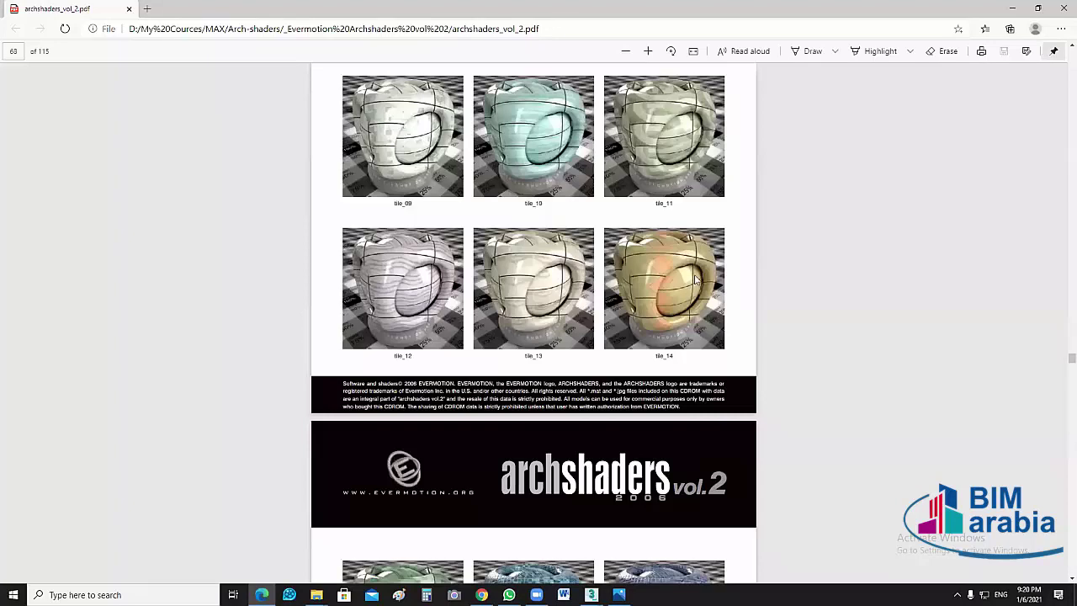
scroll(643, 265, up, 8)
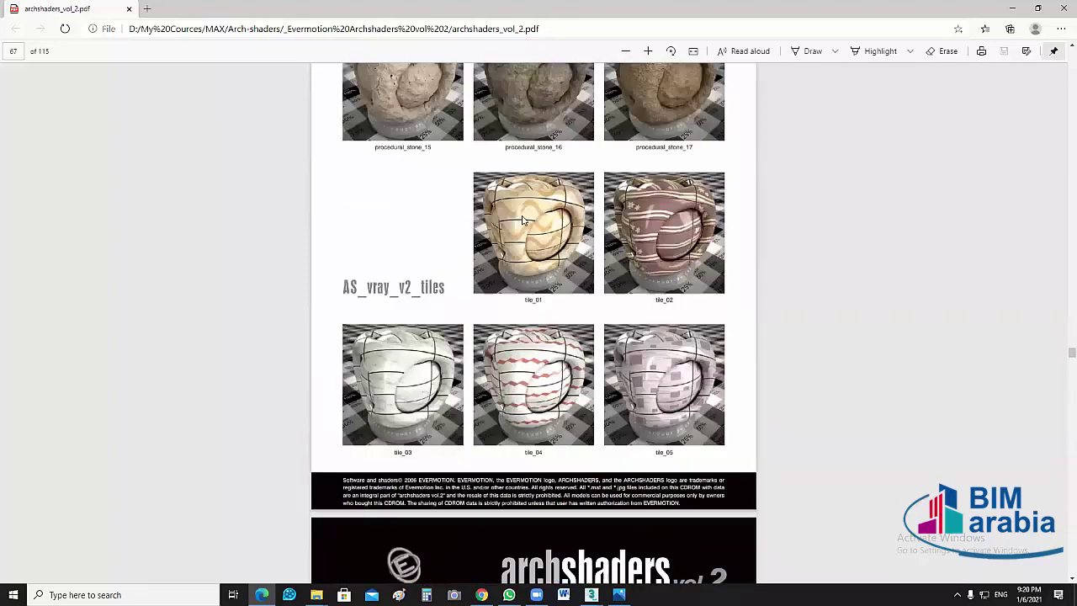
scroll(640, 269, down, 2)
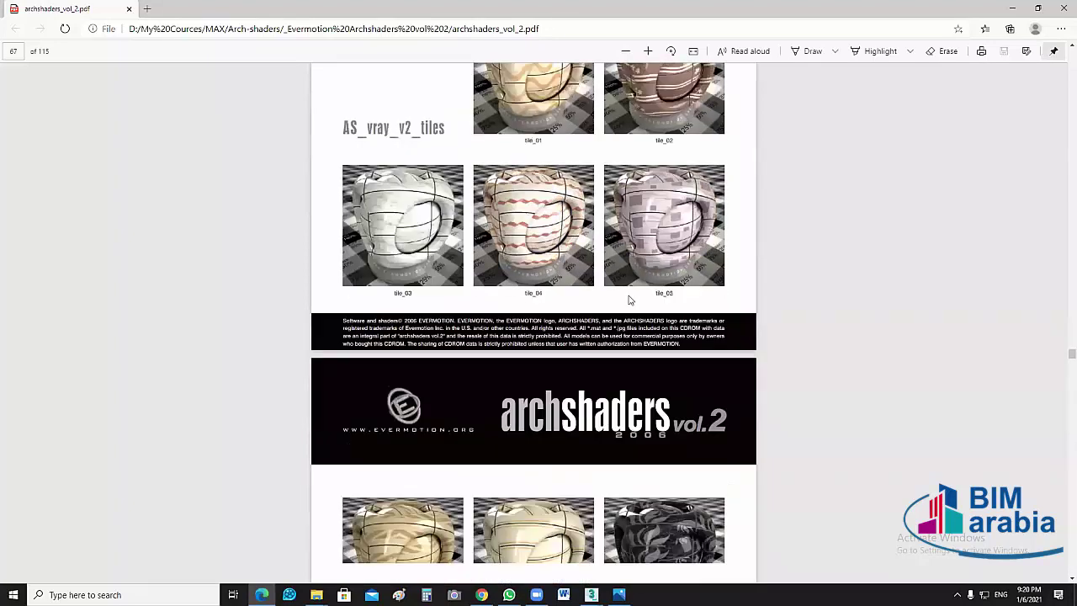
scroll(629, 300, down, 3)
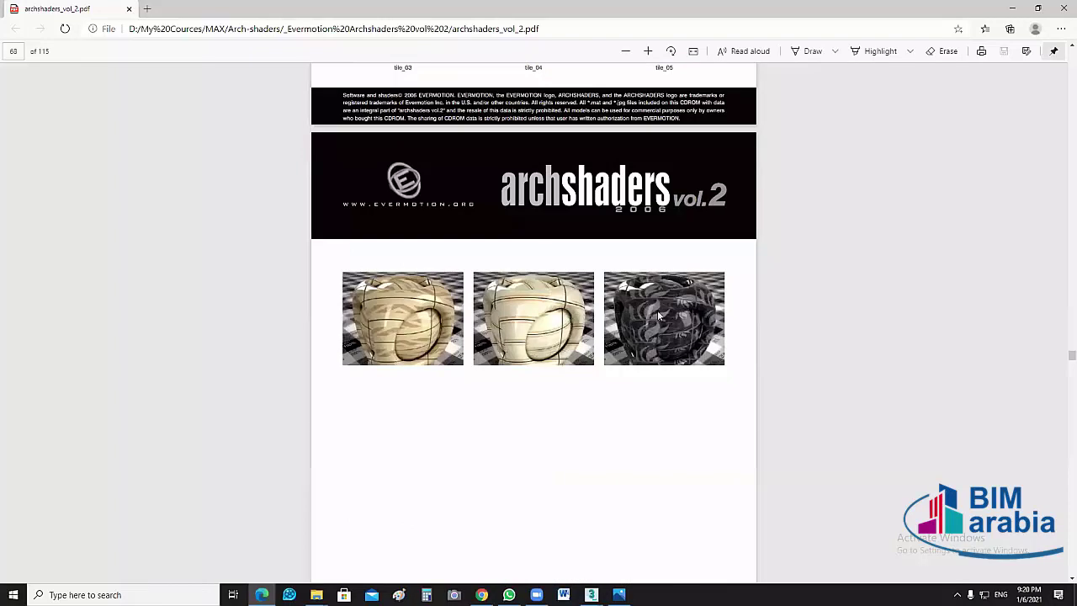
scroll(658, 314, down, 5)
scroll(647, 280, down, 4)
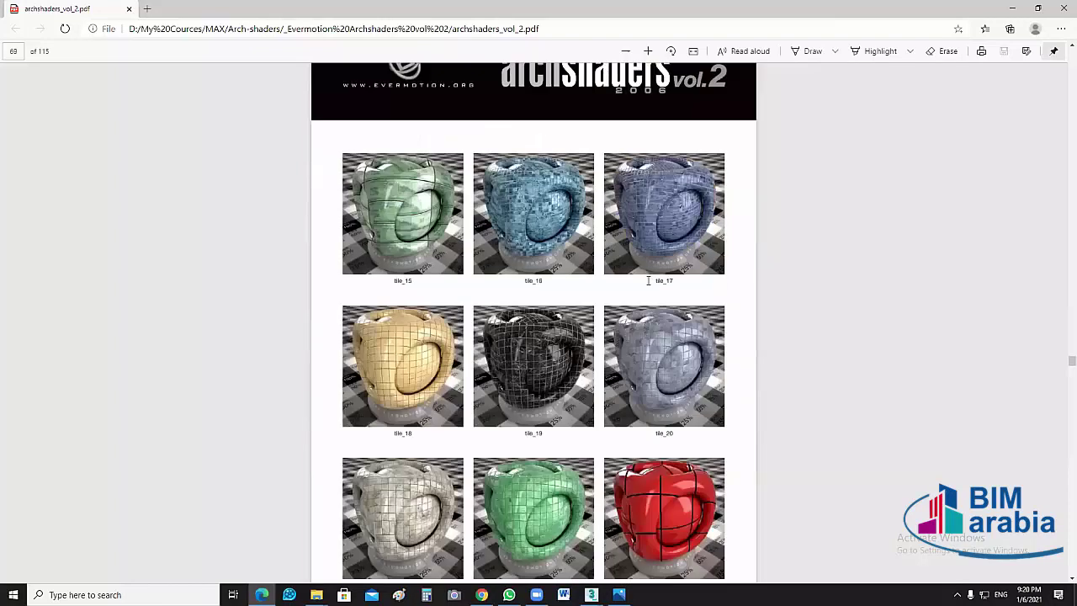
scroll(687, 278, down, 2)
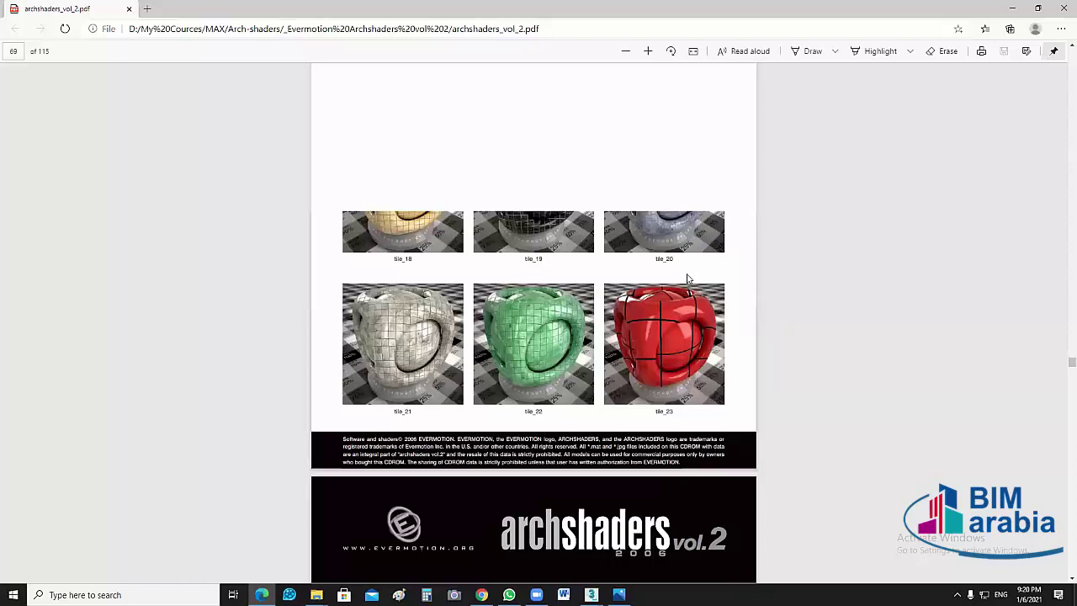
scroll(680, 380, up, 1)
scroll(680, 380, down, 8)
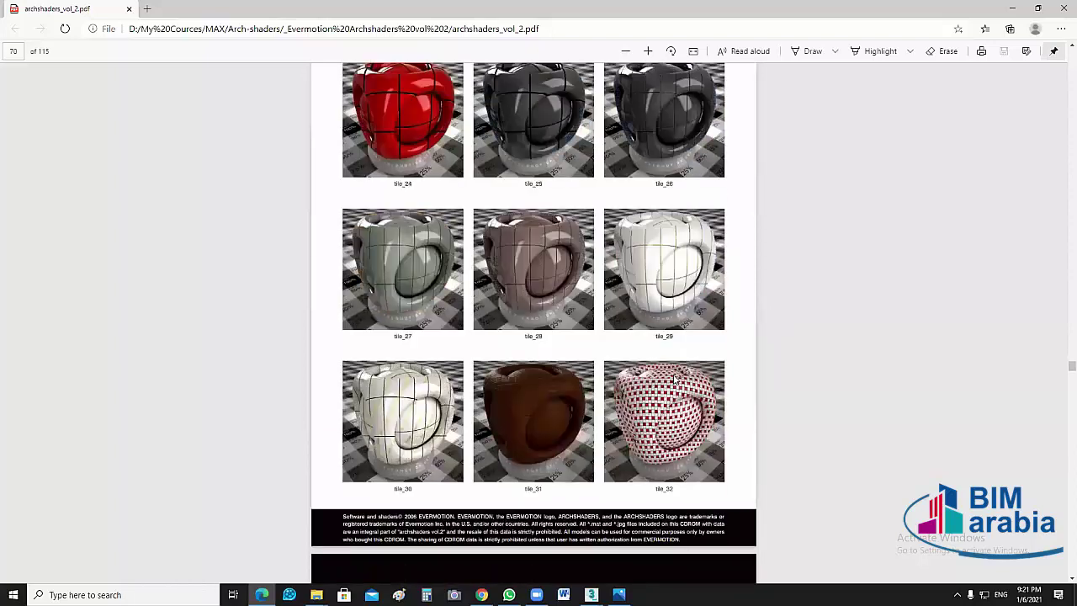
scroll(686, 205, down, 1)
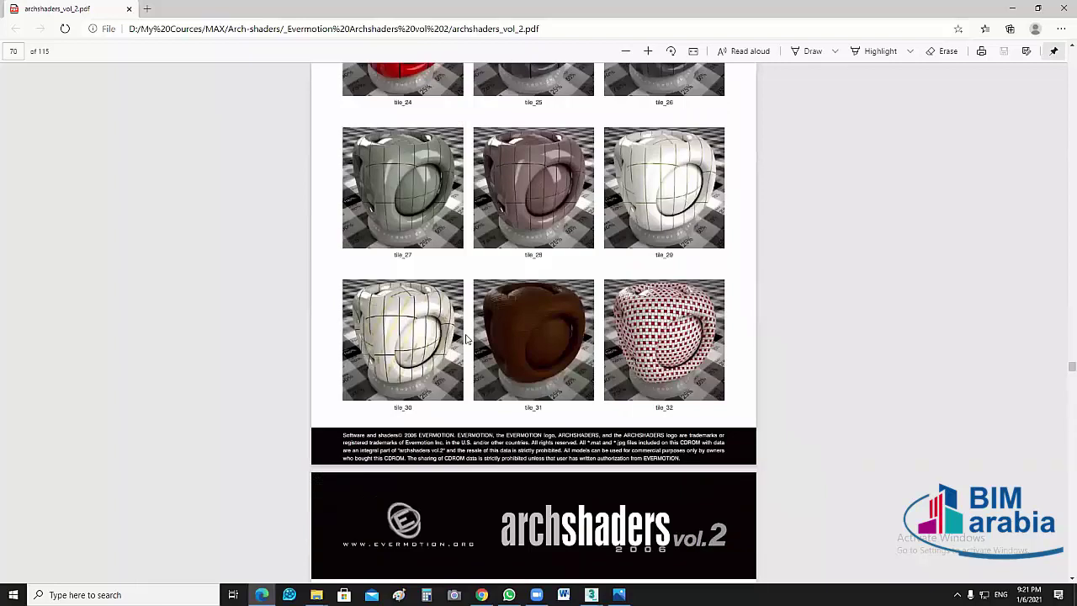
scroll(627, 328, down, 6)
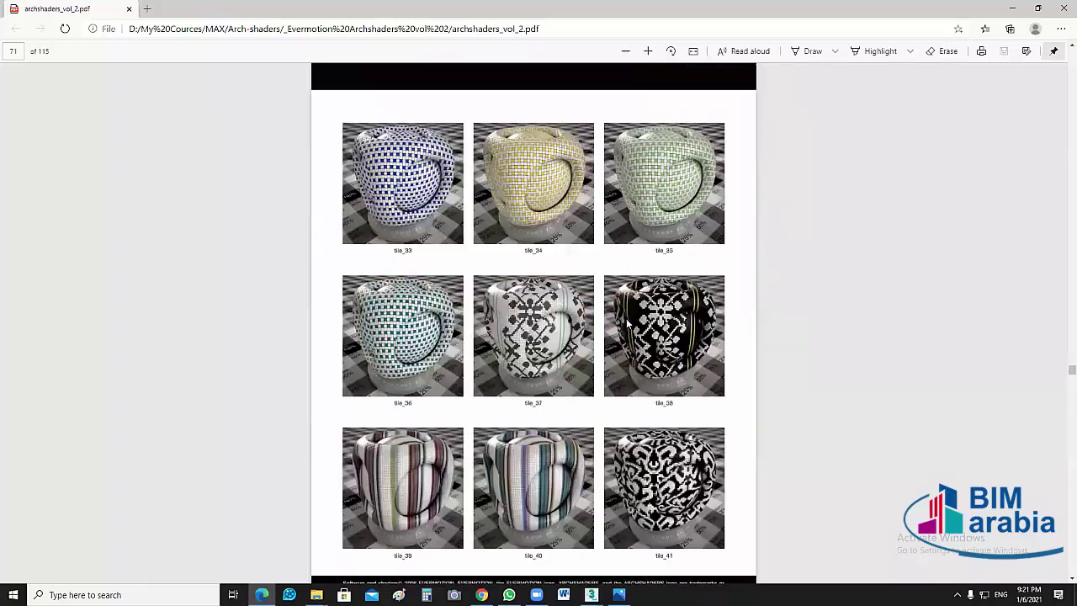
scroll(627, 323, down, 10)
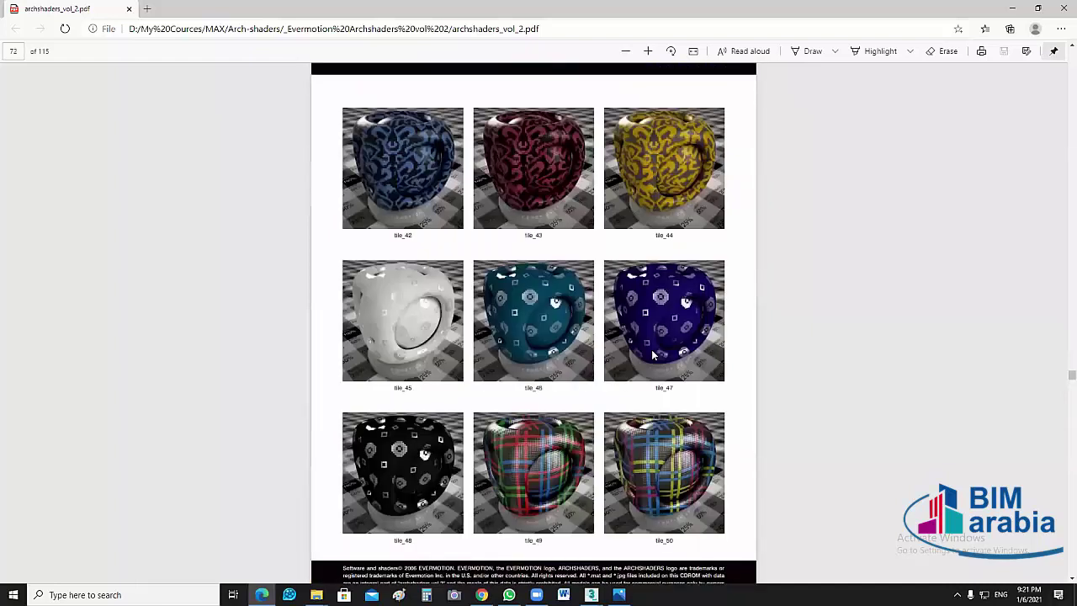
scroll(655, 348, down, 5)
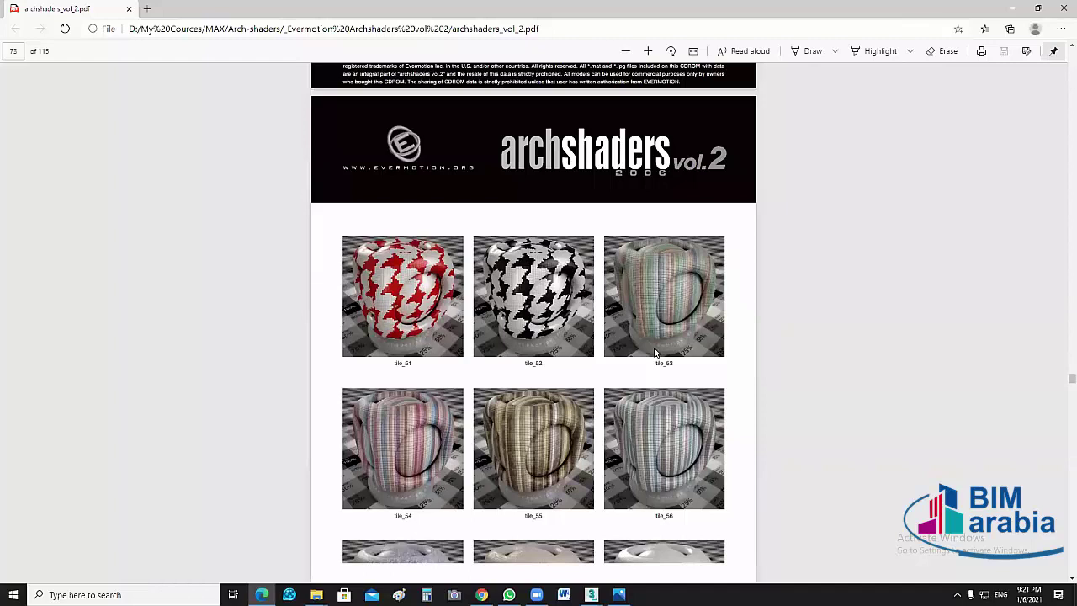
scroll(655, 351, down, 8)
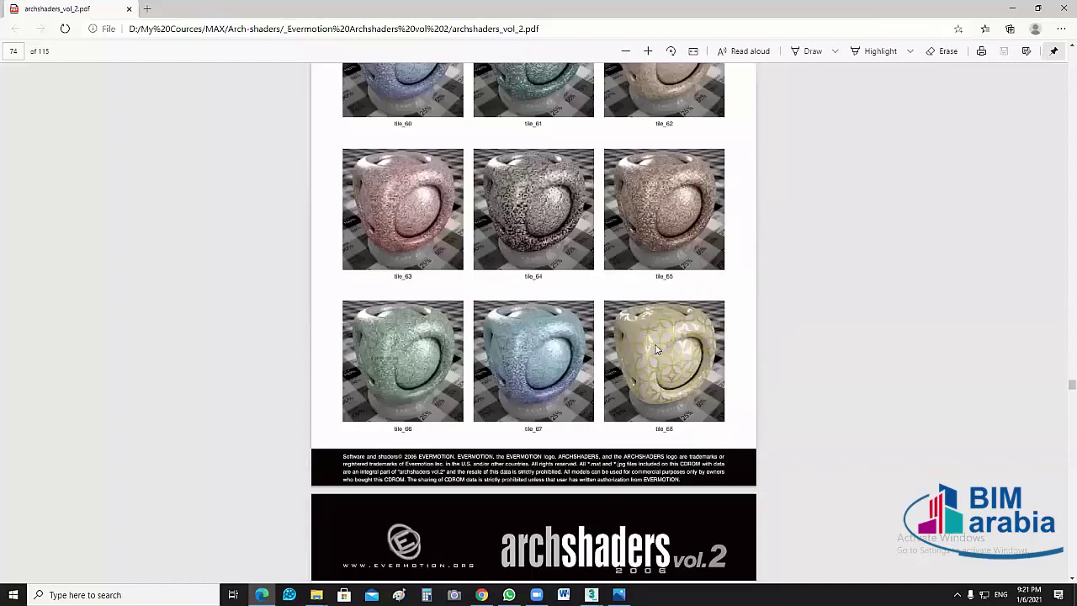
scroll(657, 350, down, 7)
scroll(562, 308, down, 10)
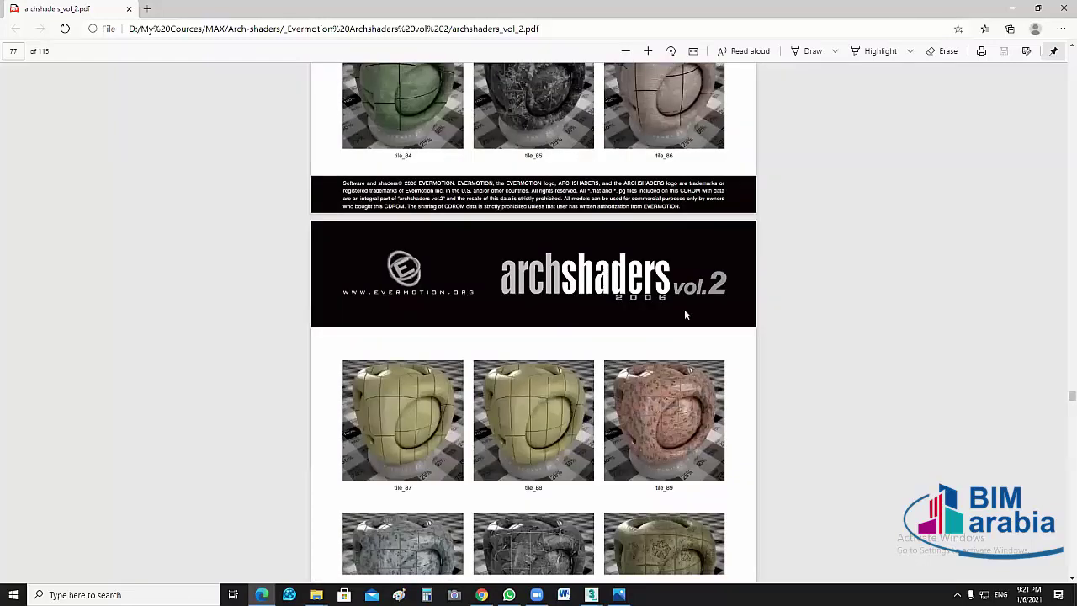
scroll(527, 287, up, 4)
scroll(675, 373, down, 7)
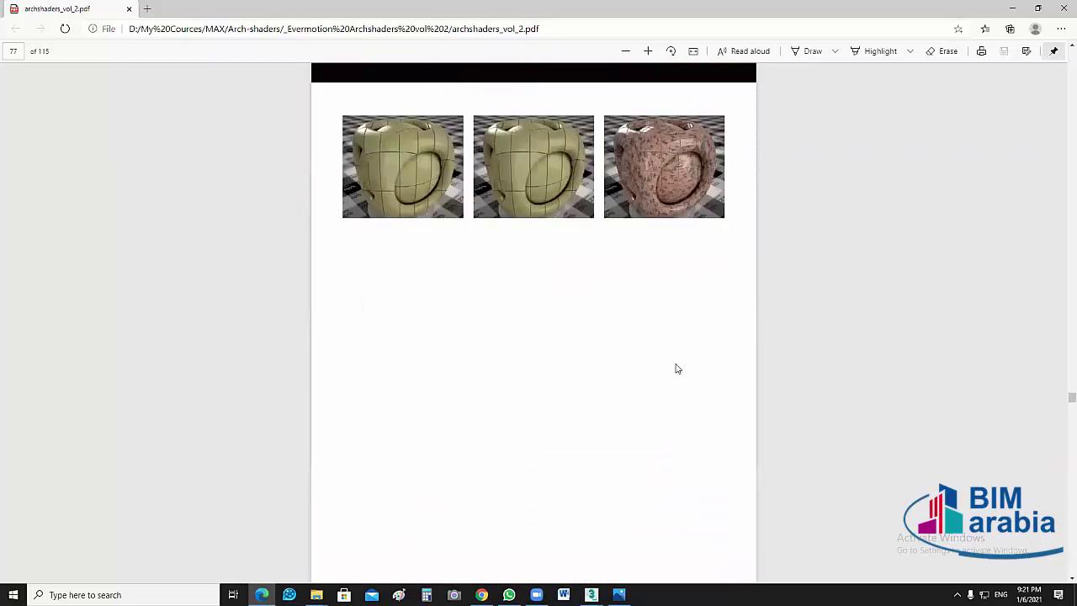
scroll(677, 369, down, 10)
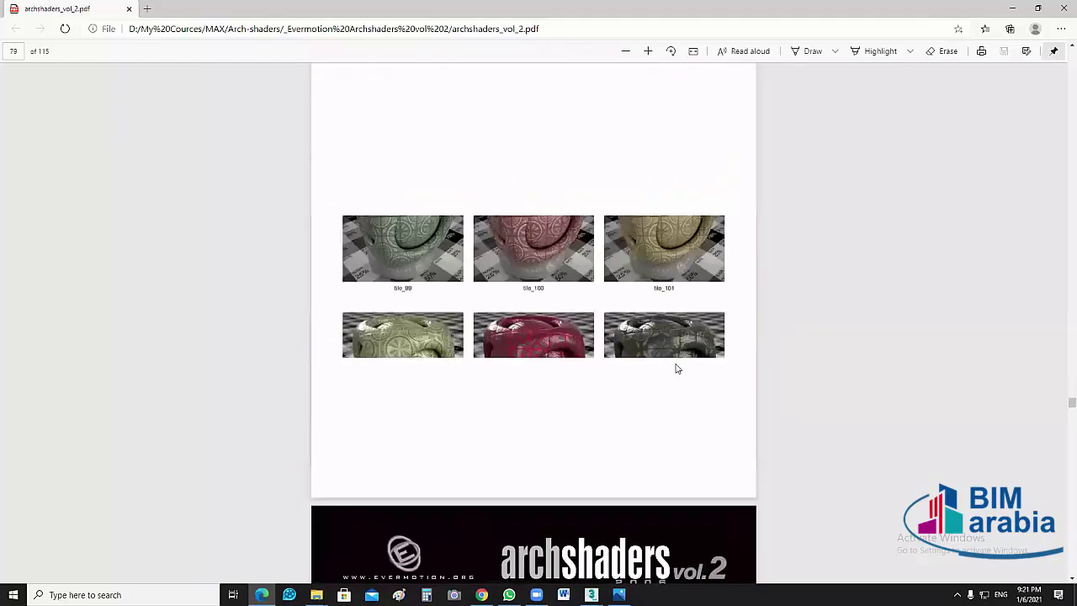
scroll(677, 369, up, 15)
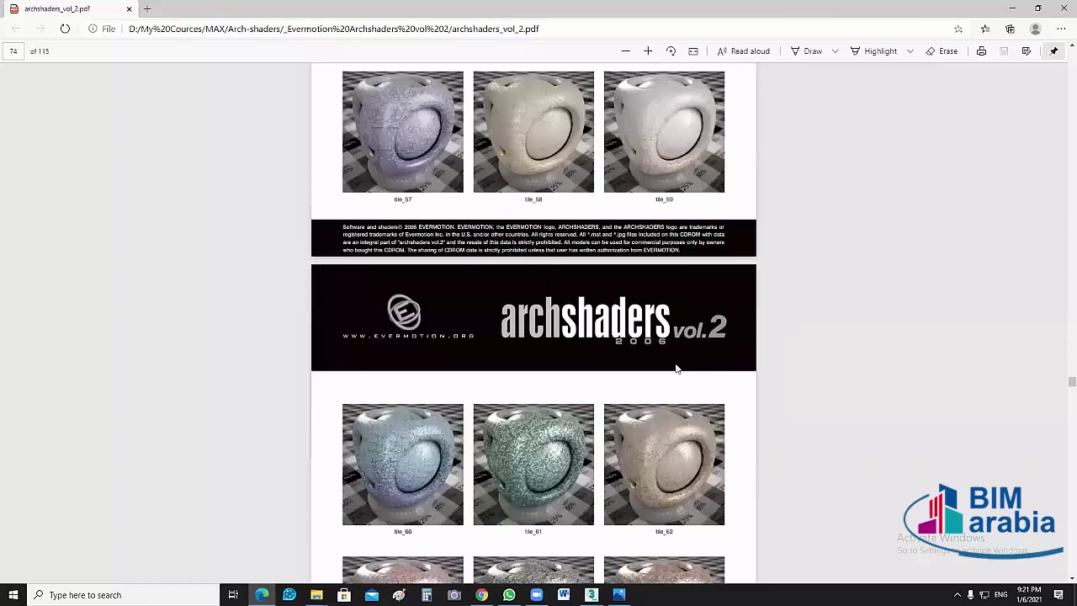
scroll(442, 486, up, 9)
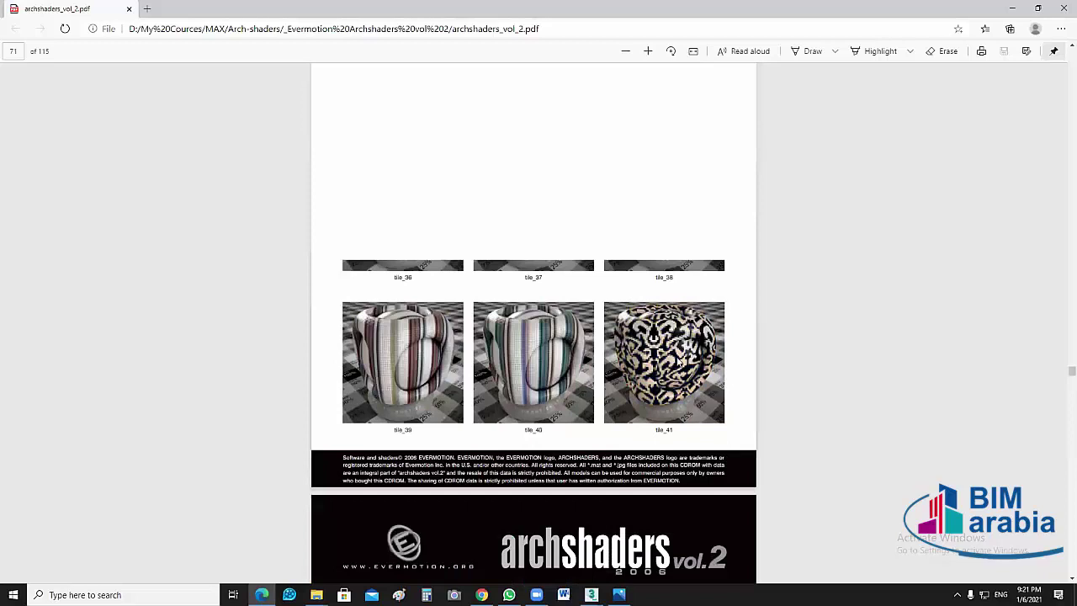
scroll(677, 357, up, 10)
scroll(540, 282, down, 3)
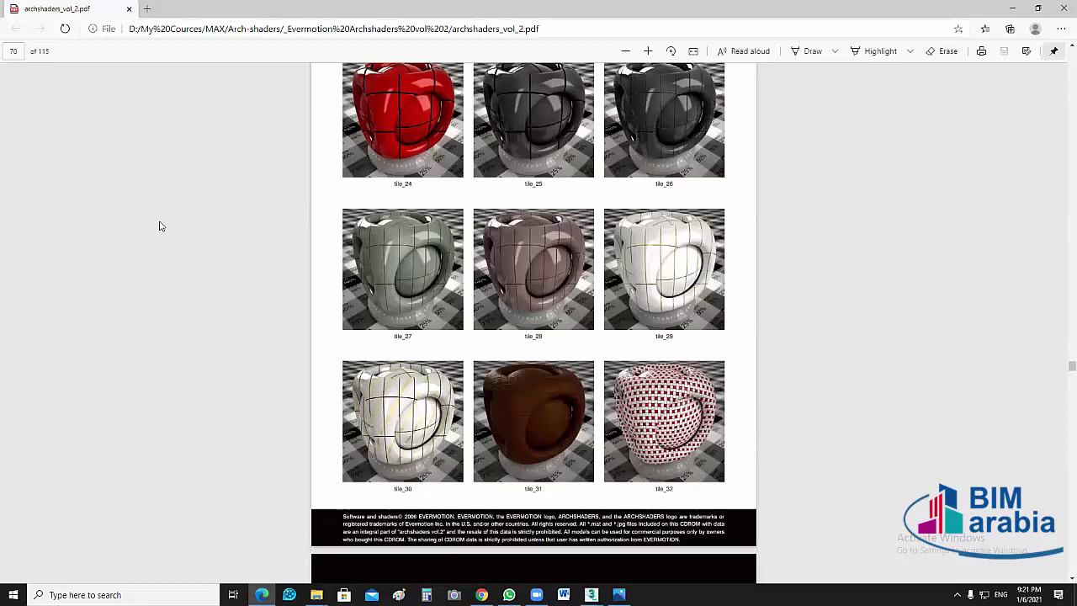
key(alt+Tab)
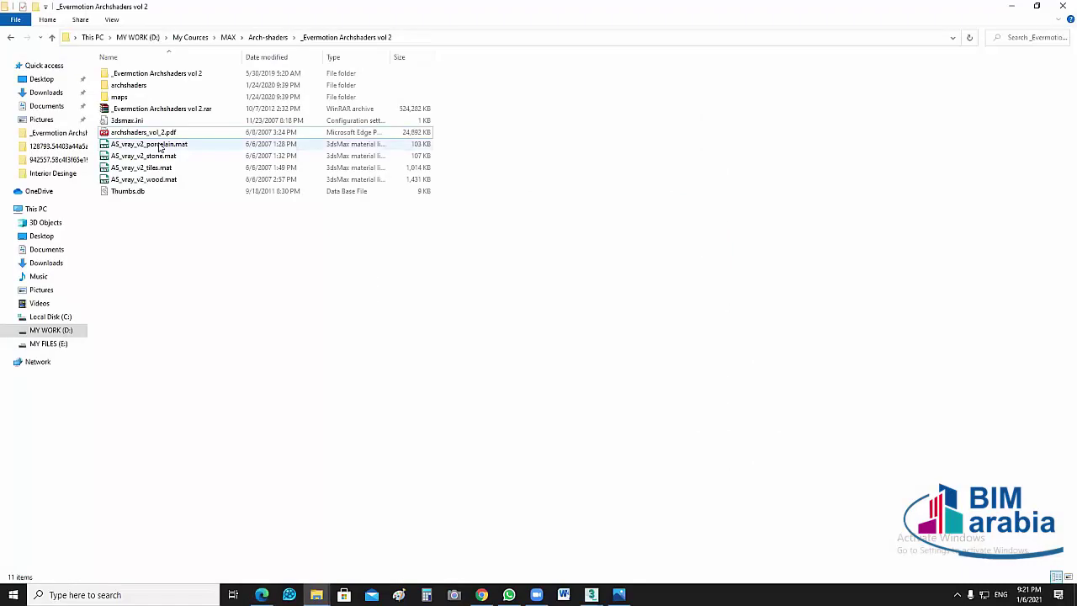
Copy maps, AS_vray_v2_porcelain.mat and AS_vray_v2_tiles.mat into the BIM ARABIA PROGECT folder
click(160, 147)
ctrl+click(168, 168)
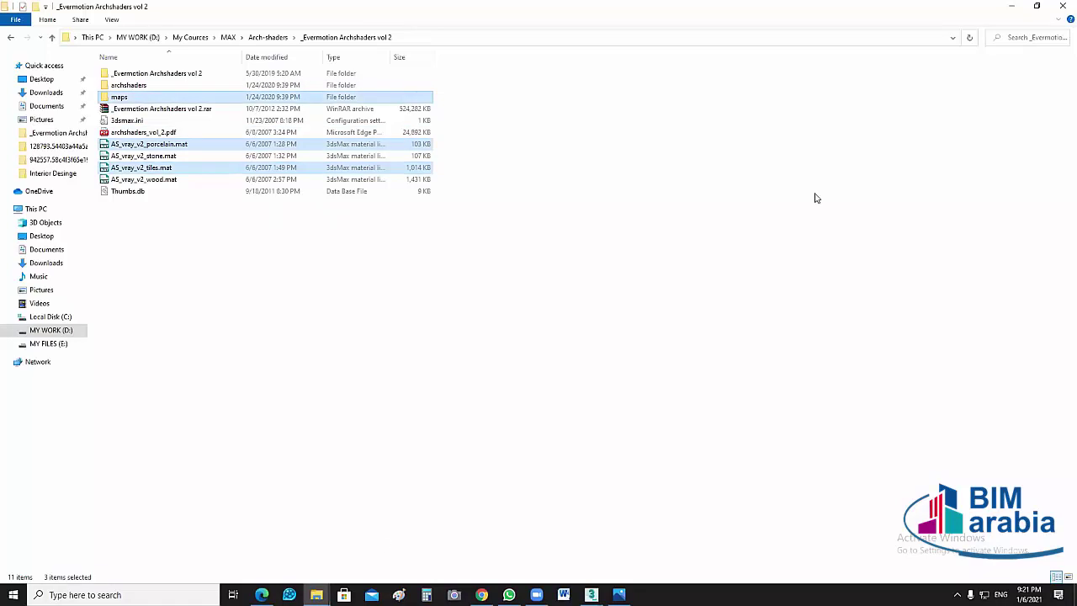
click(316, 595)
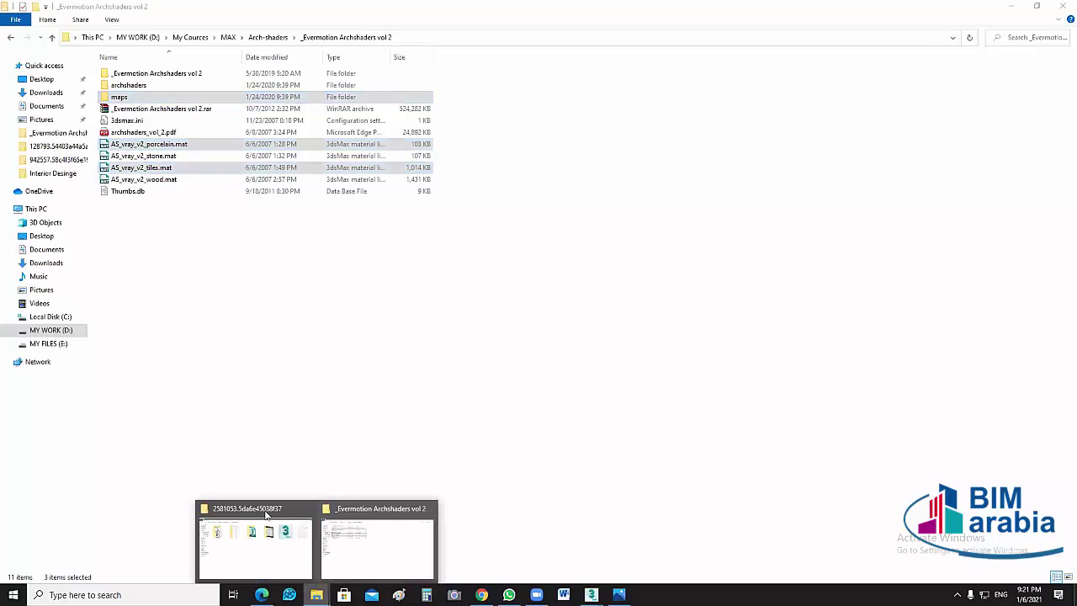
click(266, 515)
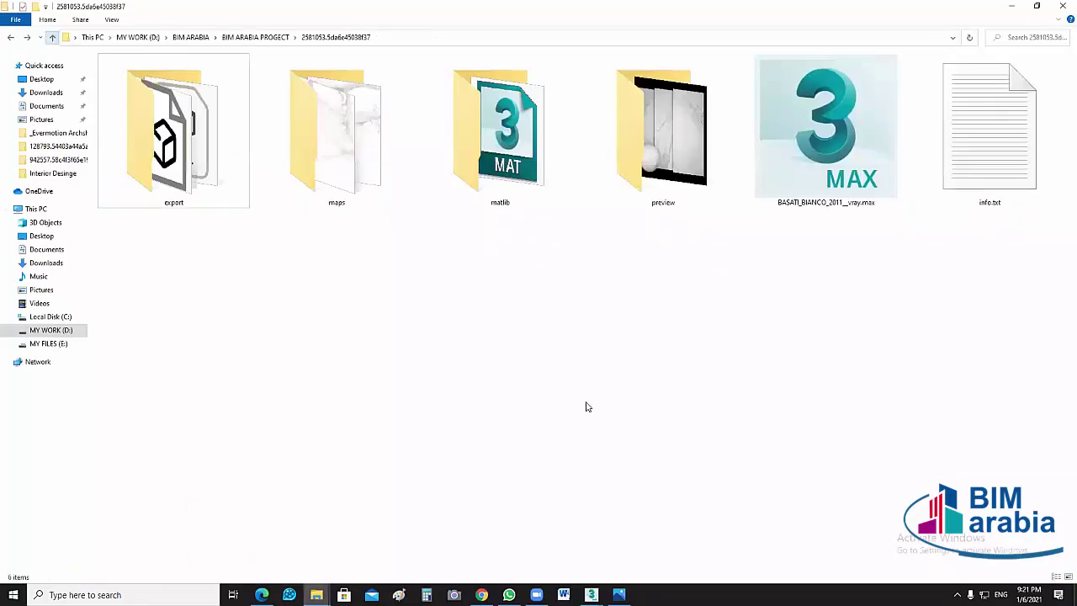
key(alt+Up)
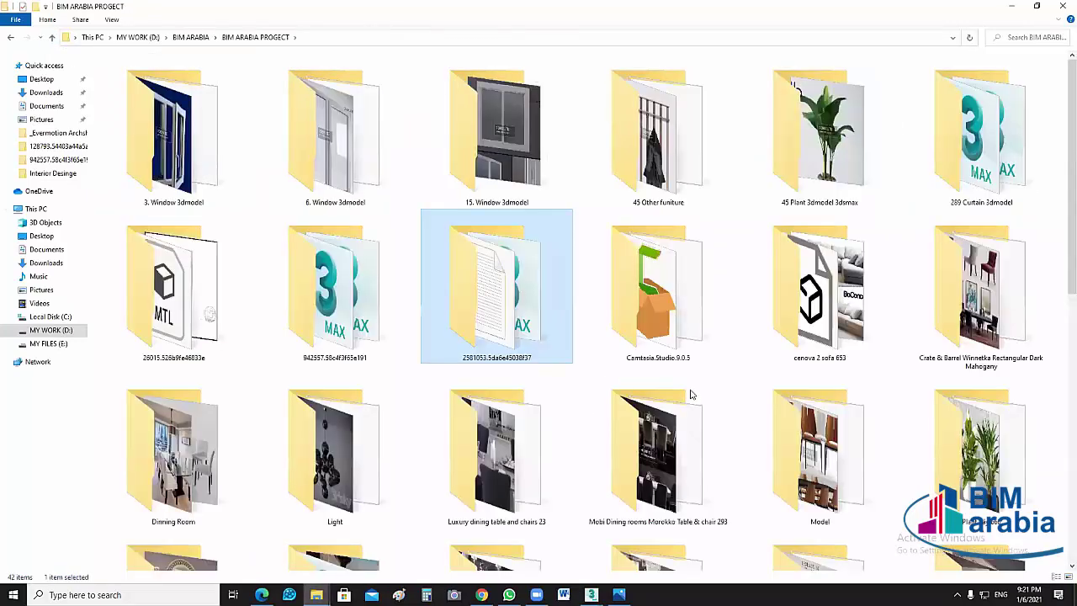
scroll(1062, 515, down, 5)
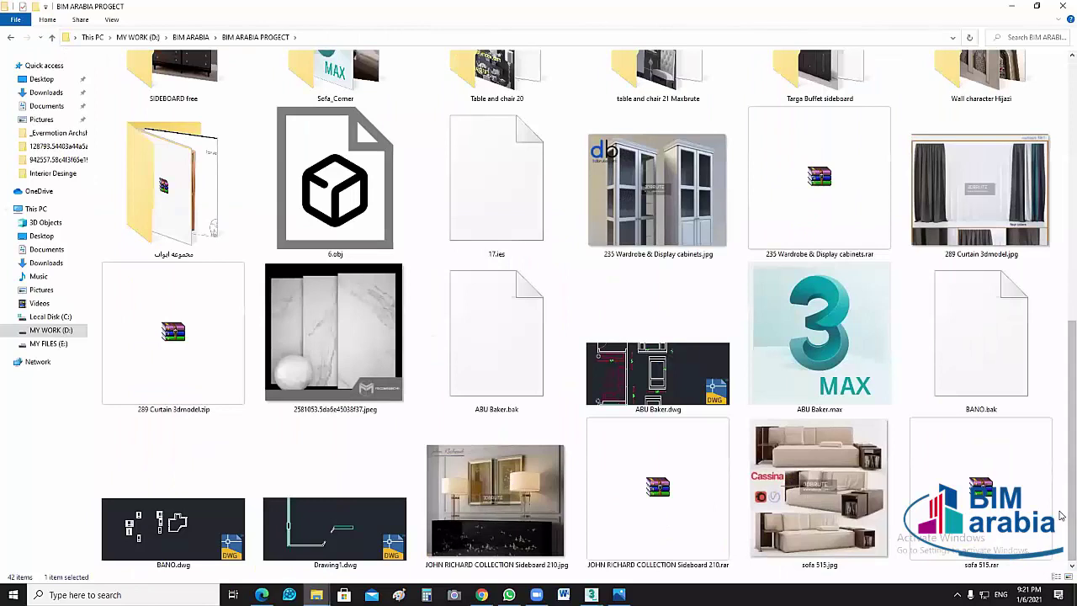
click(1062, 515)
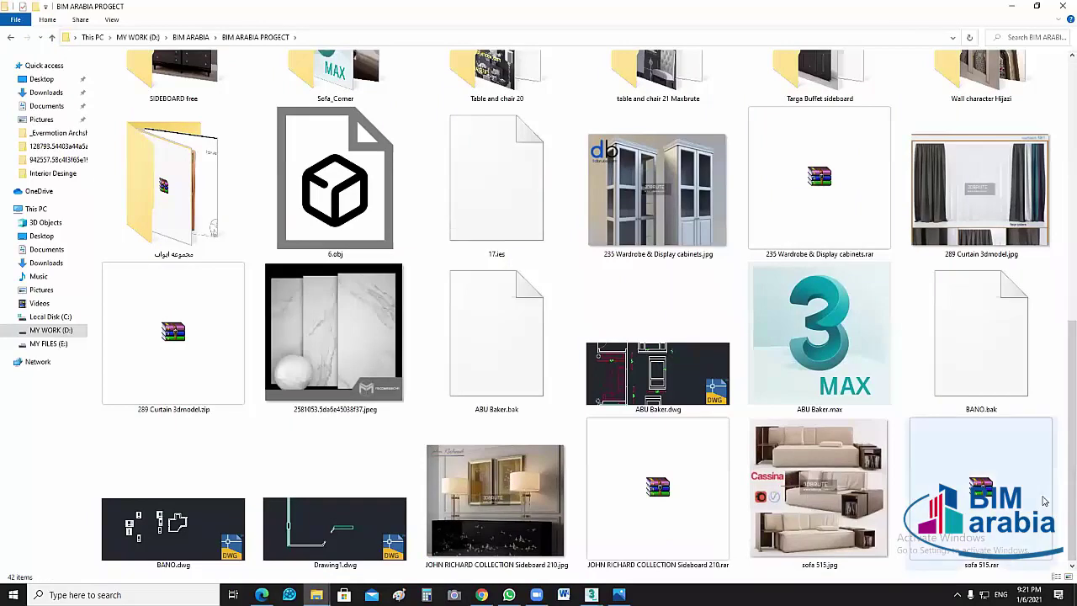
key(ctrl+v)
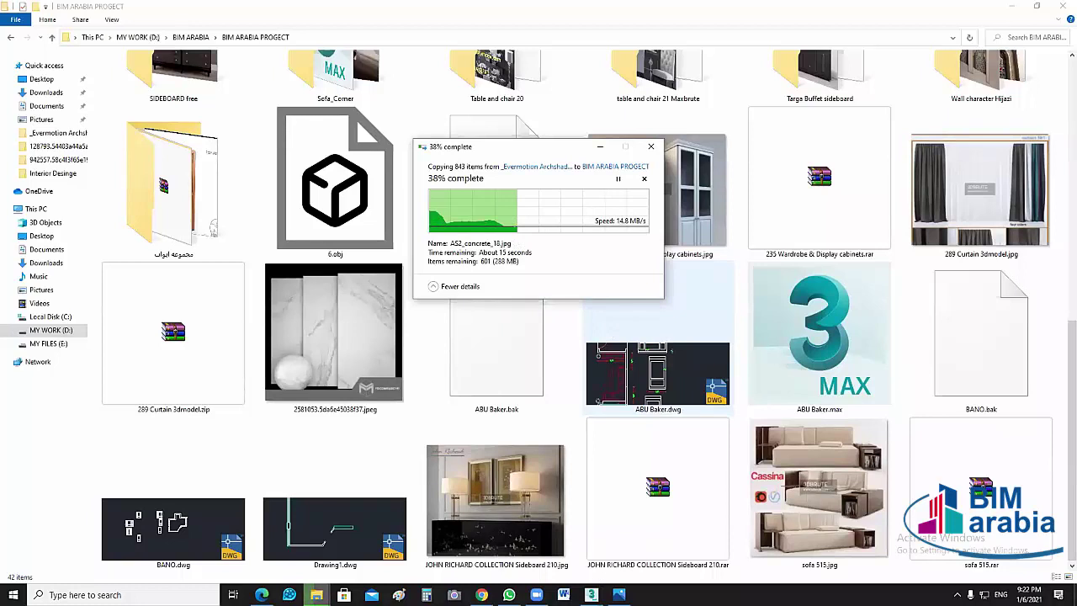
click(589, 552)
click(554, 514)
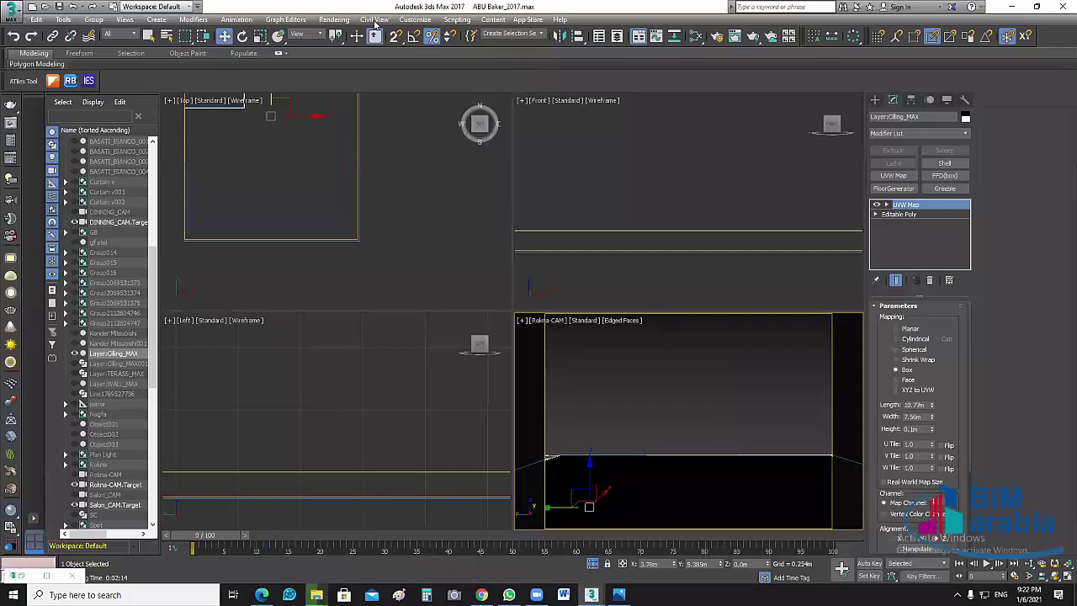
Add D:\BIM ARABIA\BIM ARABIA PROGECT with subpaths as an External Files search path
click(415, 19)
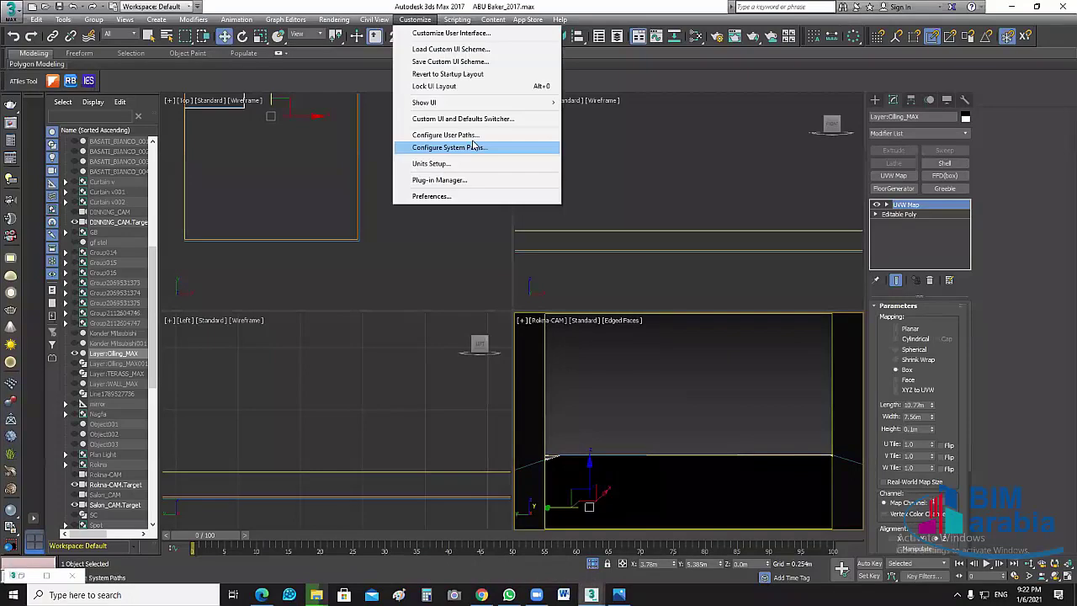
click(469, 135)
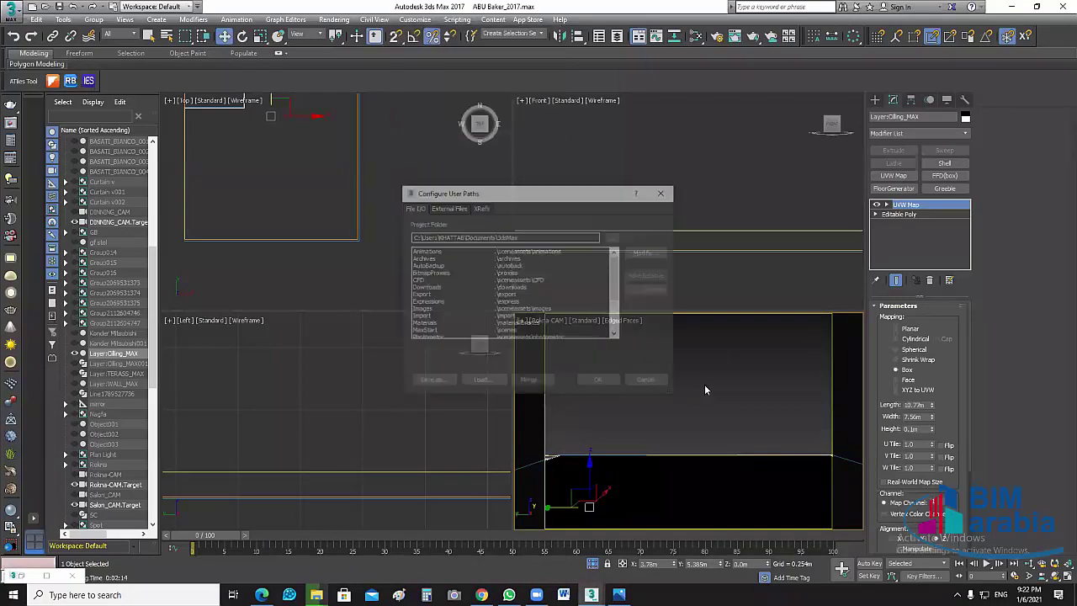
click(447, 207)
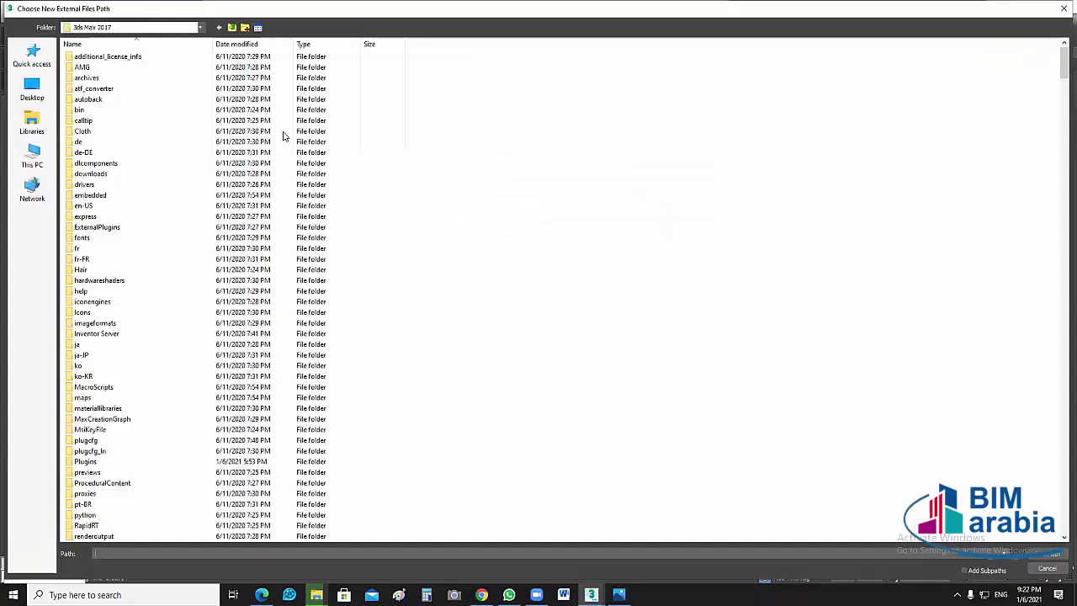
click(32, 156)
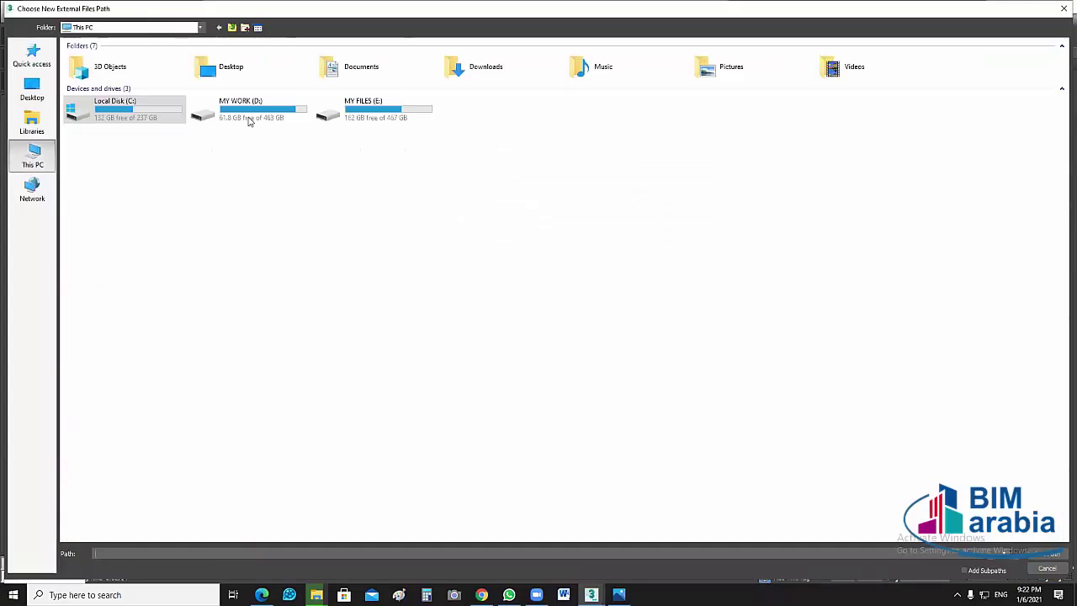
double_click(249, 121)
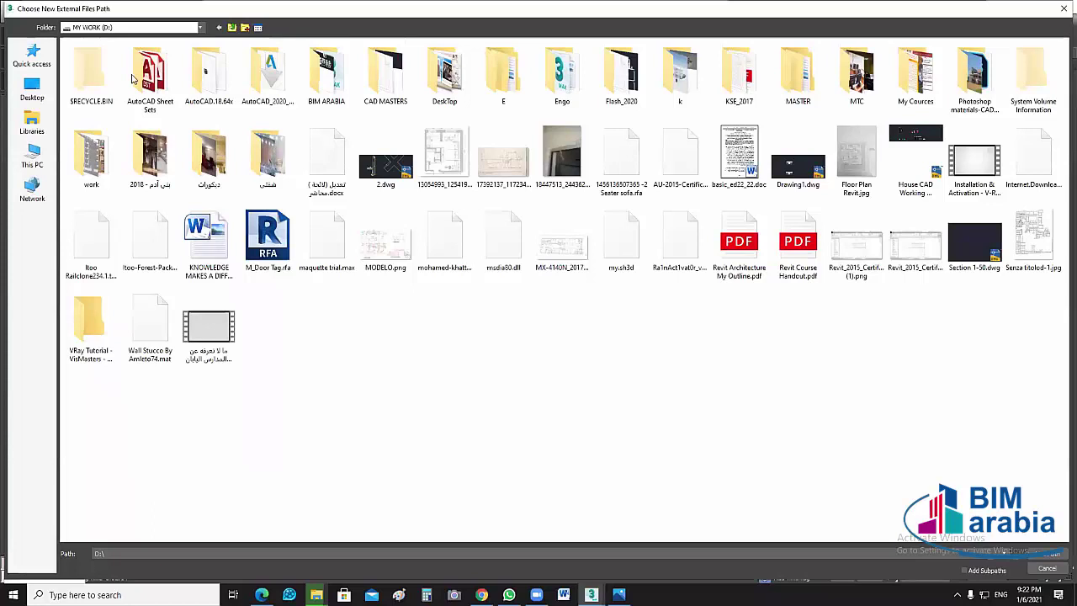
key(b)
key(Return)
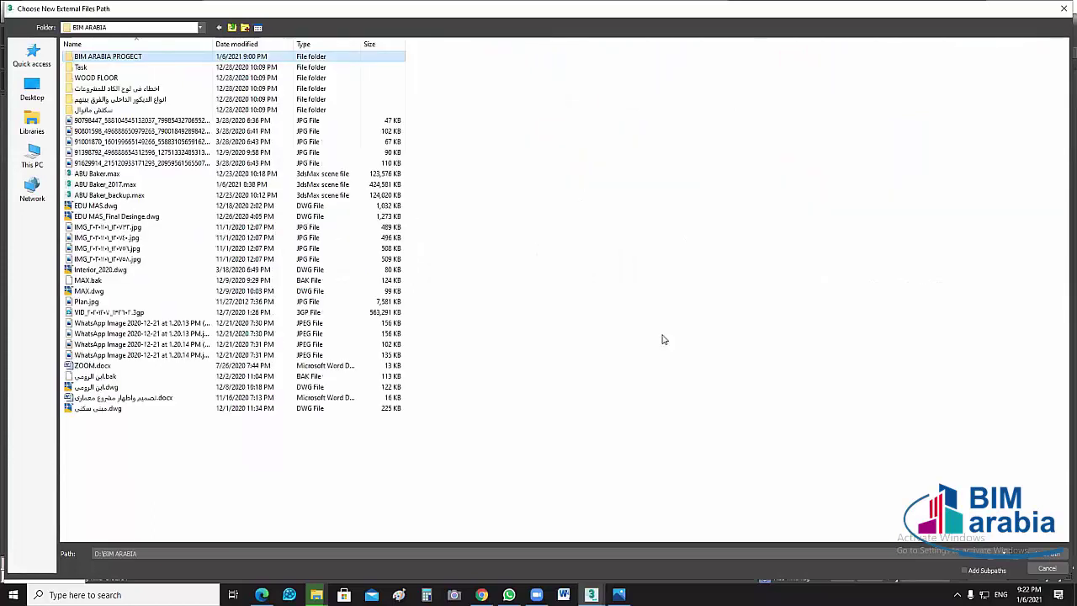
key(Return)
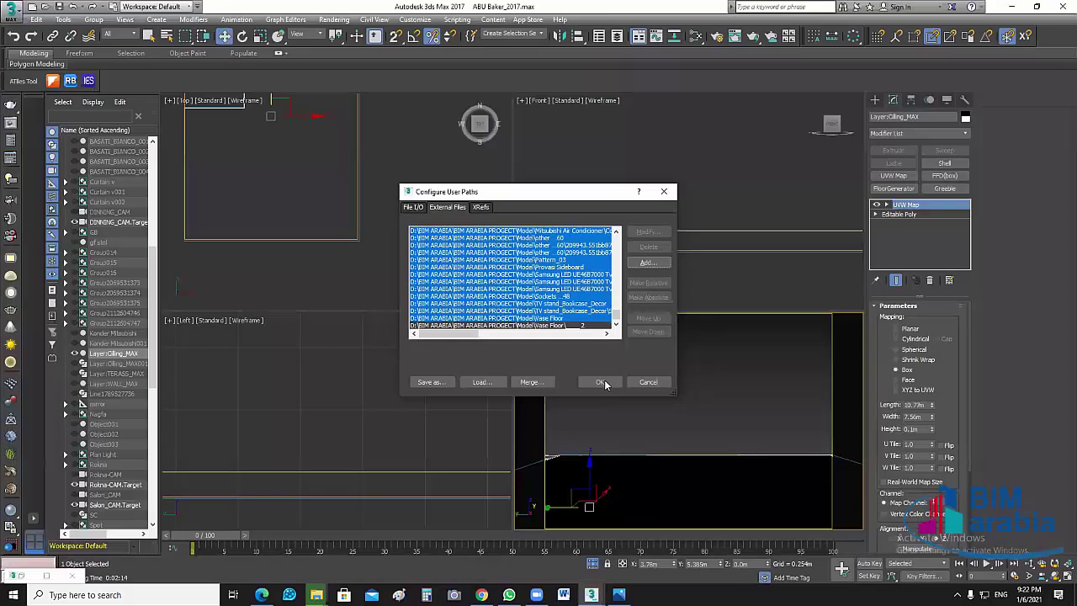
key(Return)
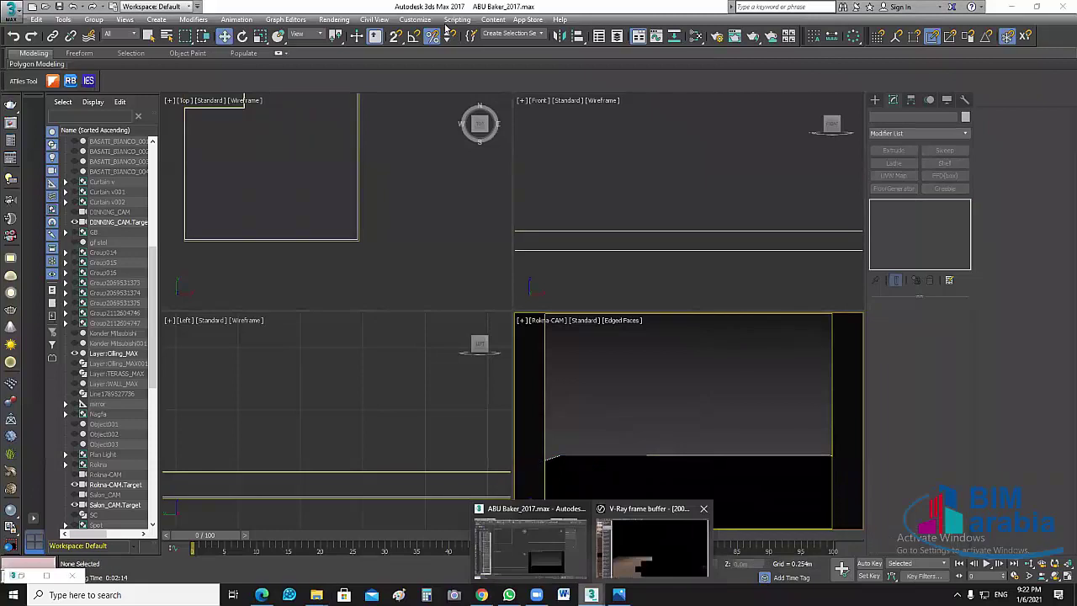
Re-render the marked floor region of the camera view in the V-Ray frame buffer, then minimize it
click(652, 546)
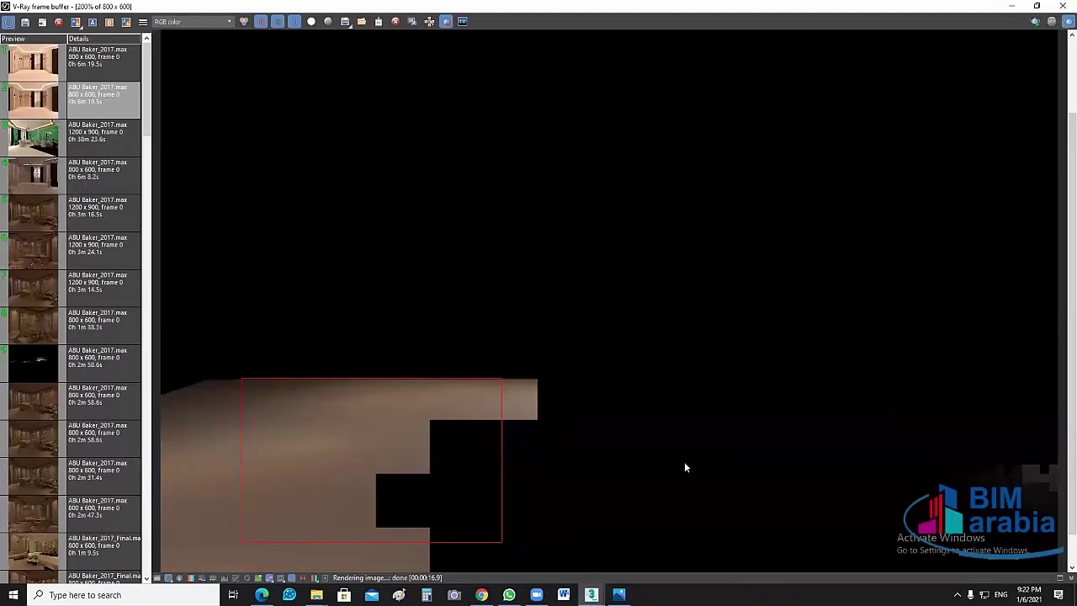
key(shift+q)
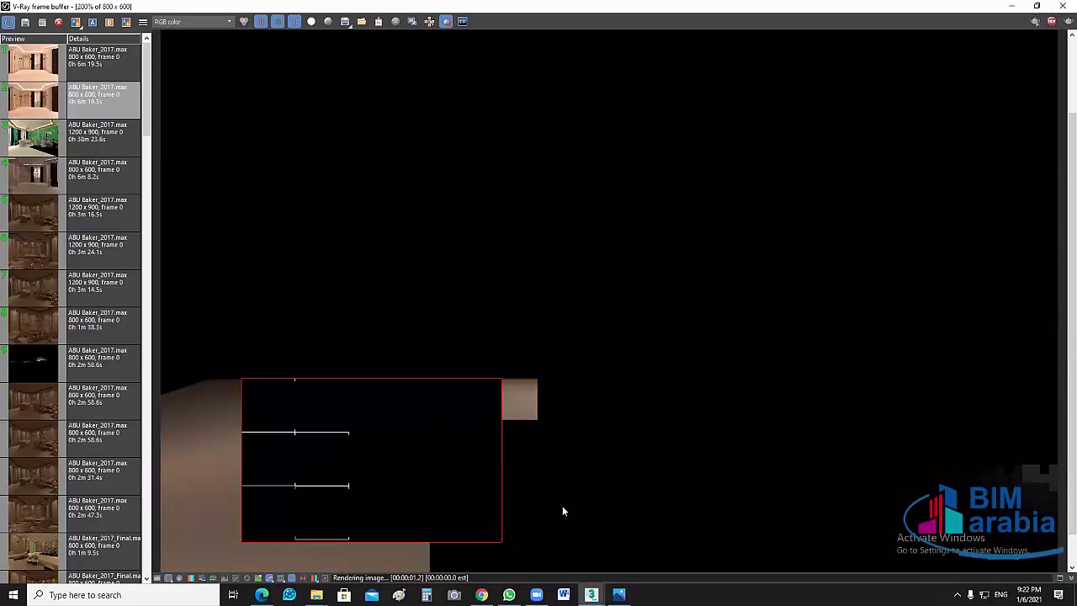
click(1015, 9)
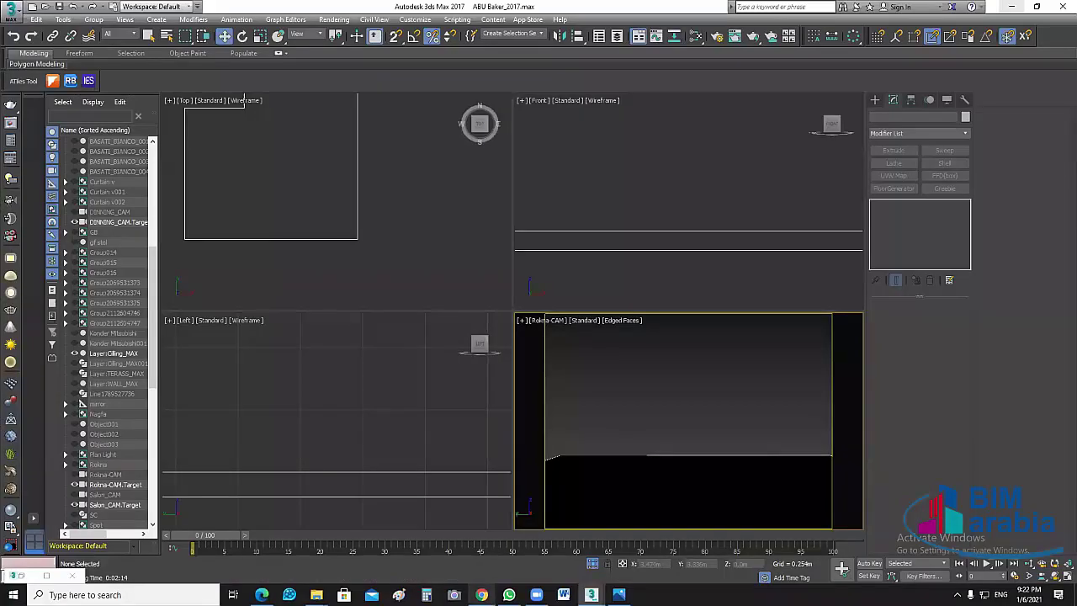
Confirm the porcelain and tiles .mat libraries and maps folder are in BIM ARABIA PROGECT, selecting AS_vray_v2_porcelain.mat
key(alt+Tab)
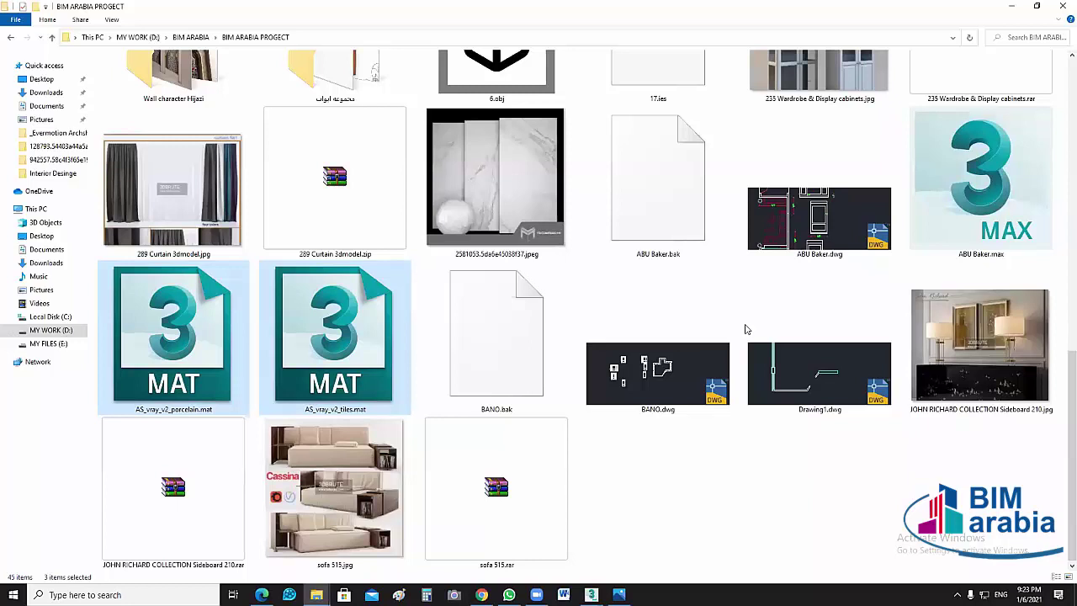
key(alt+Tab)
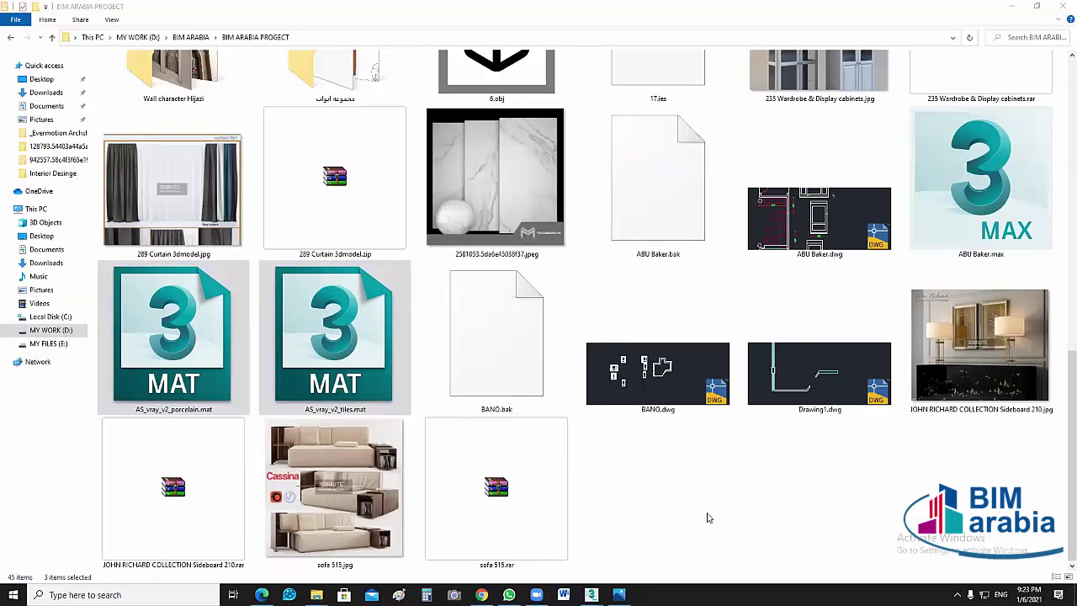
scroll(816, 358, up, 3)
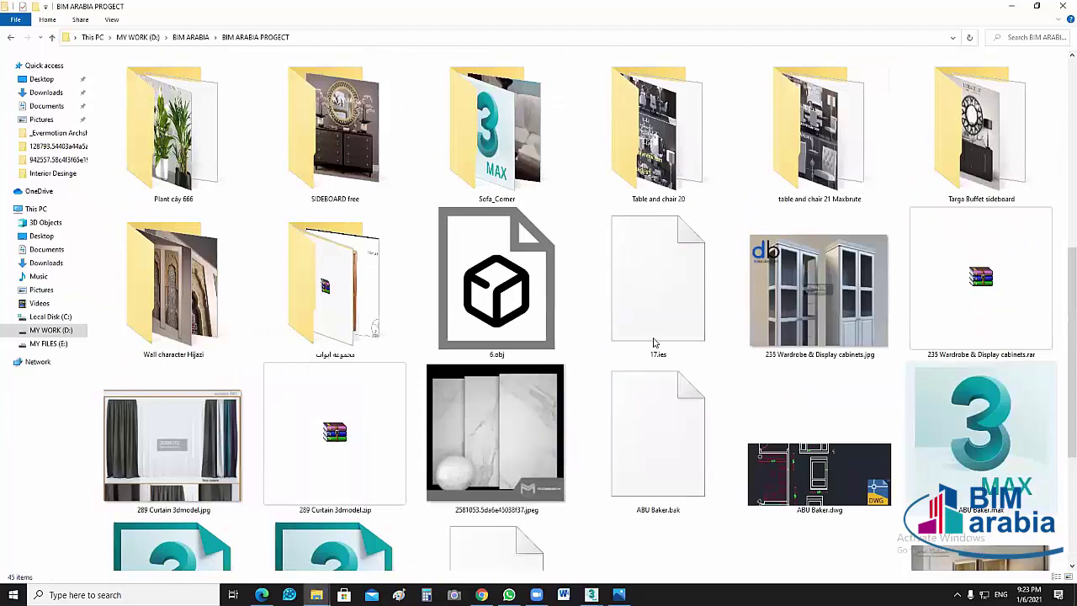
scroll(740, 307, up, 5)
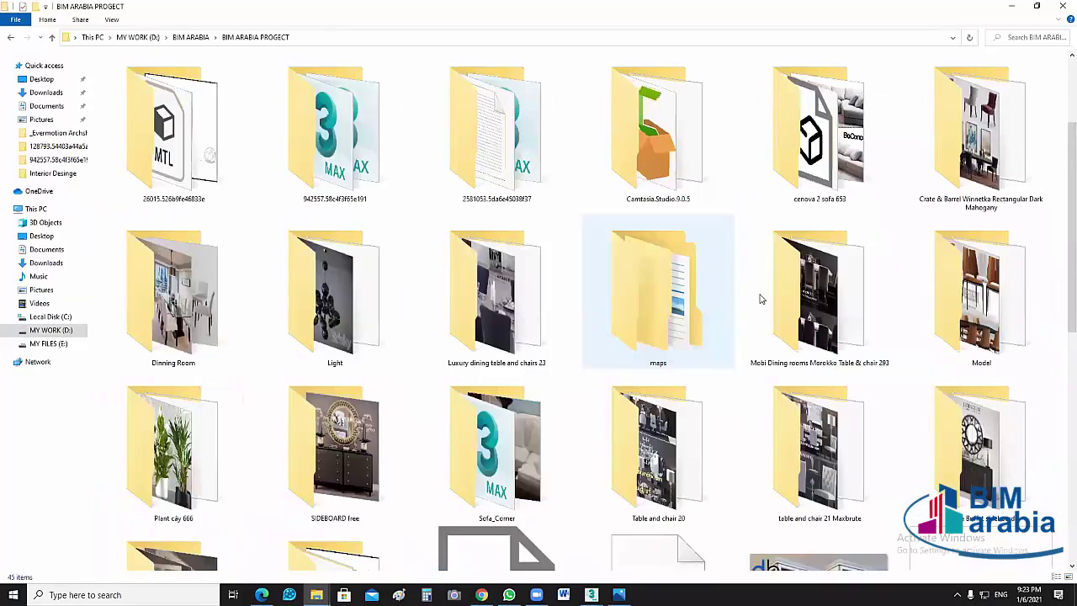
scroll(760, 298, up, 2)
mouse_move(818, 299)
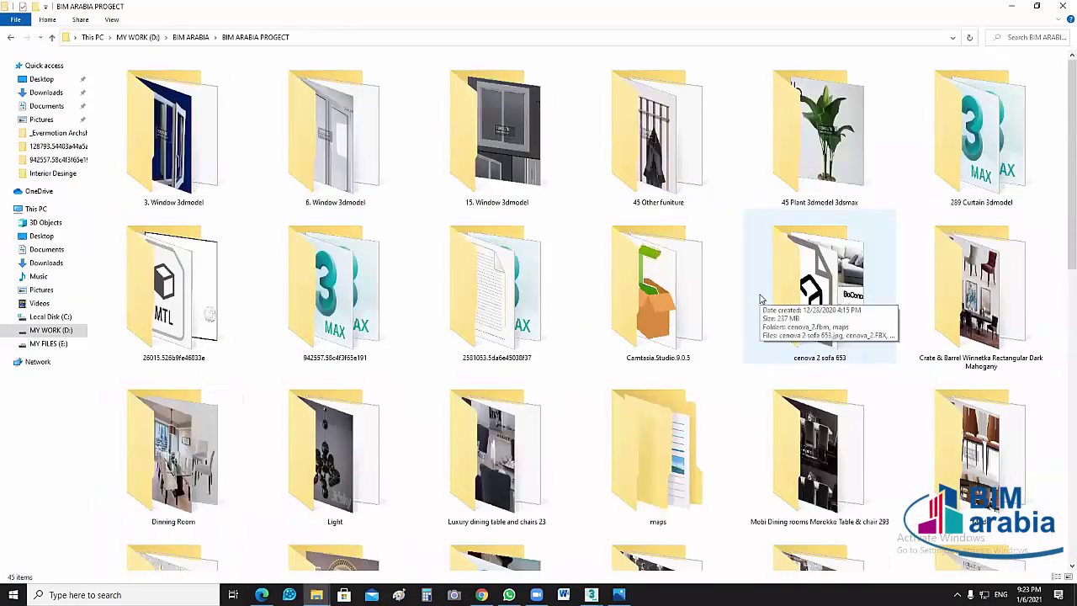
scroll(734, 561, down, 10)
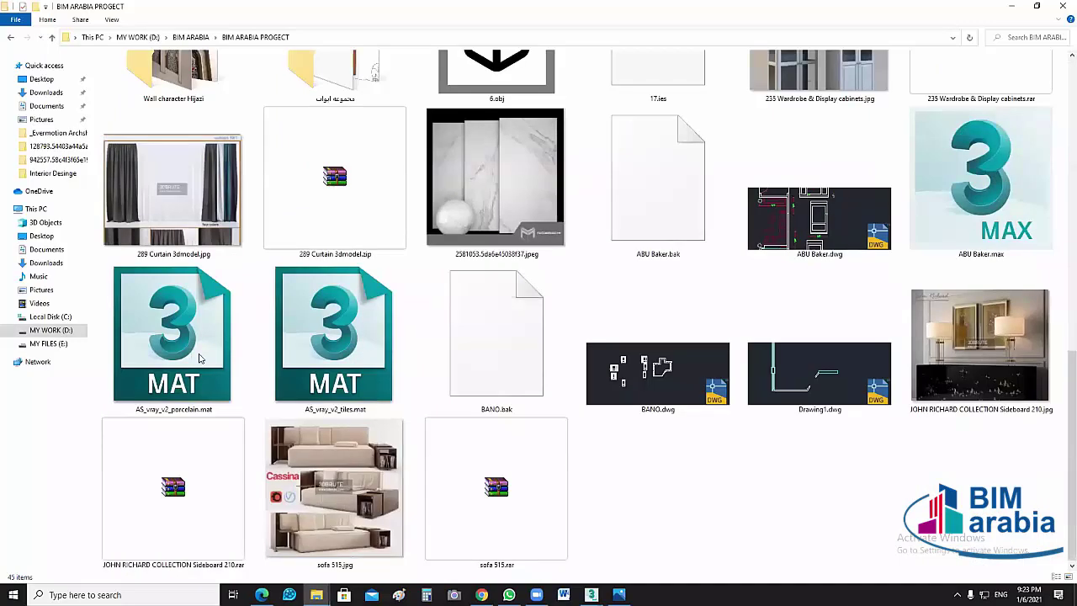
click(335, 337)
key(Left)
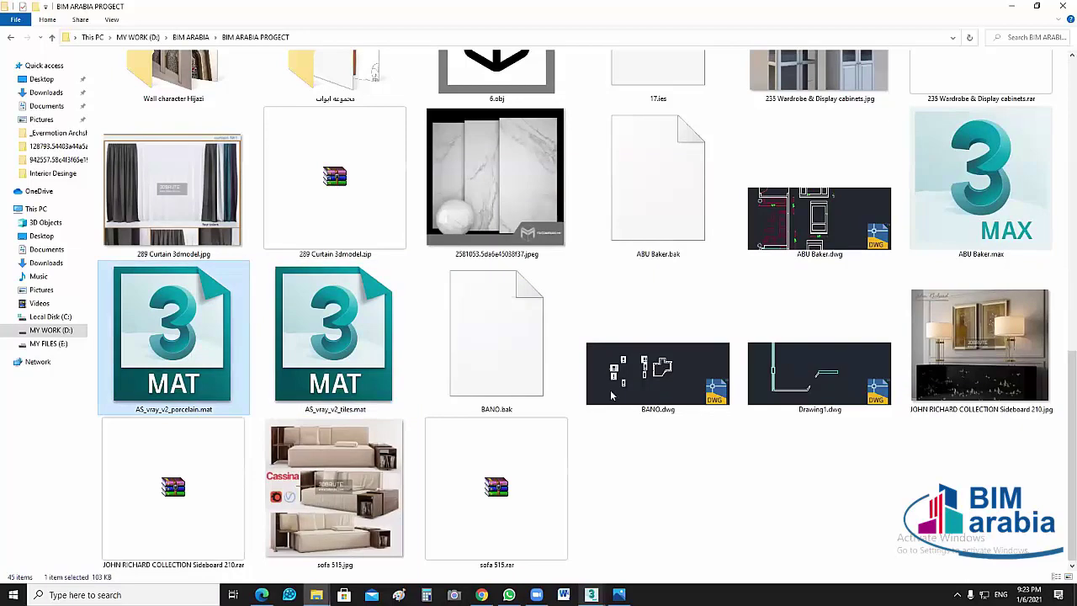
key(alt+Tab)
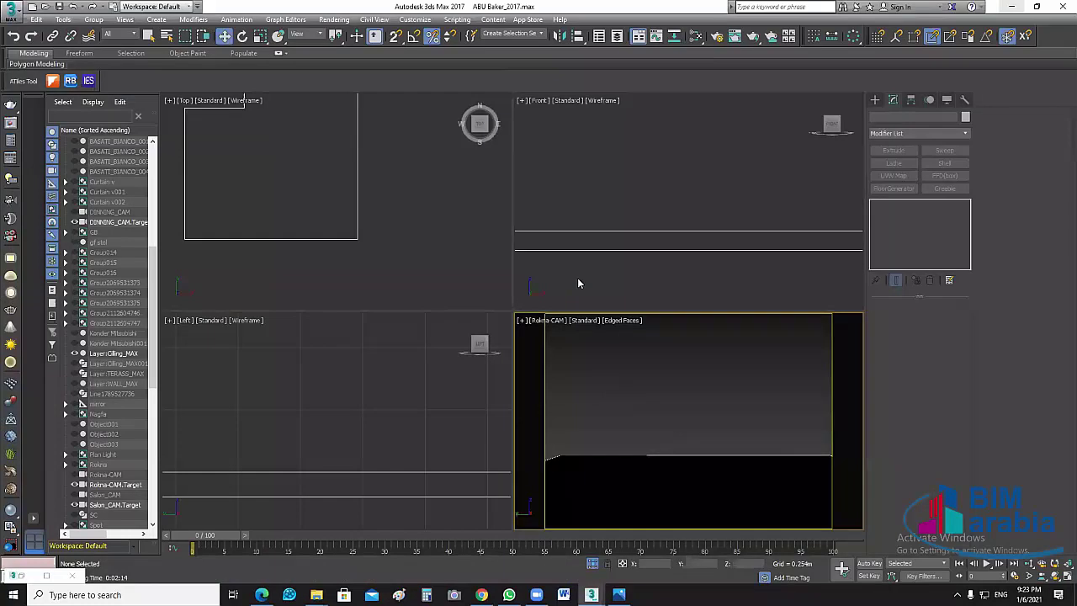
Open the Slate Material Editor and delete the left column of material nodes
key(m)
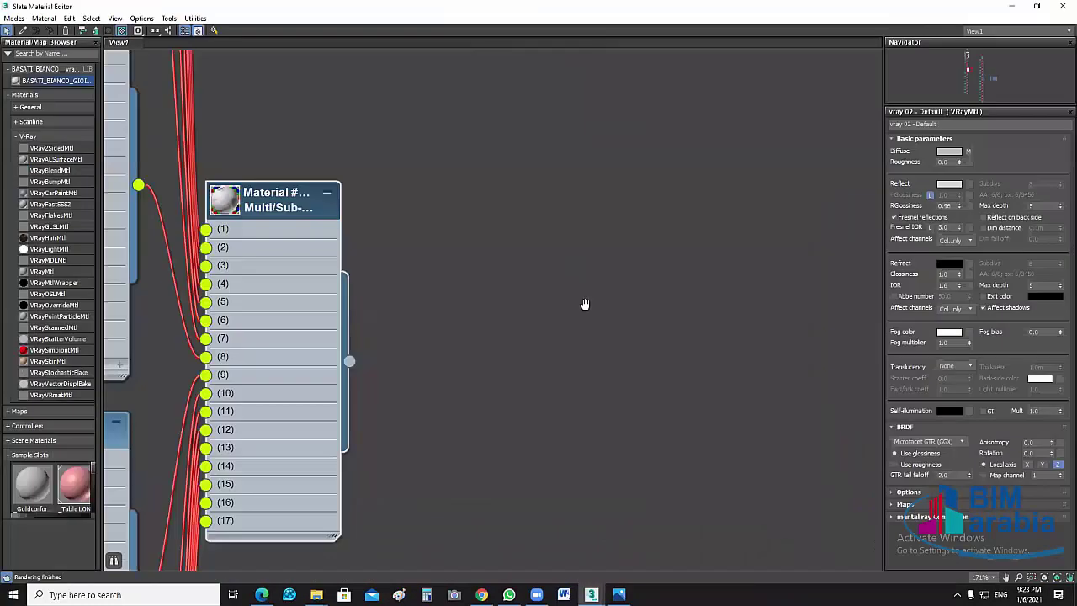
scroll(584, 304, down, 10)
scroll(524, 437, down, 5)
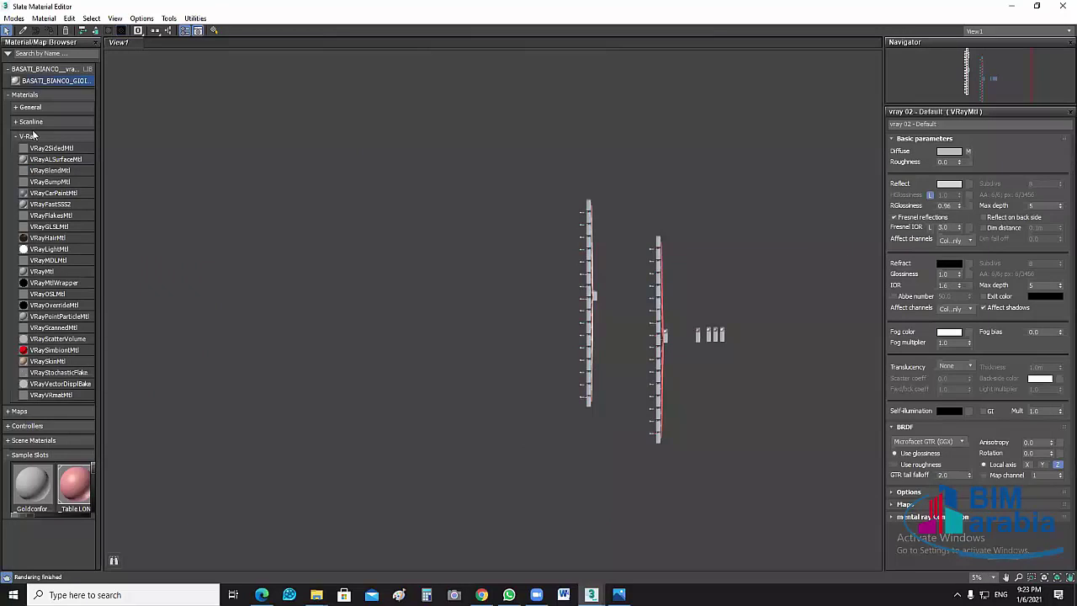
key(Delete)
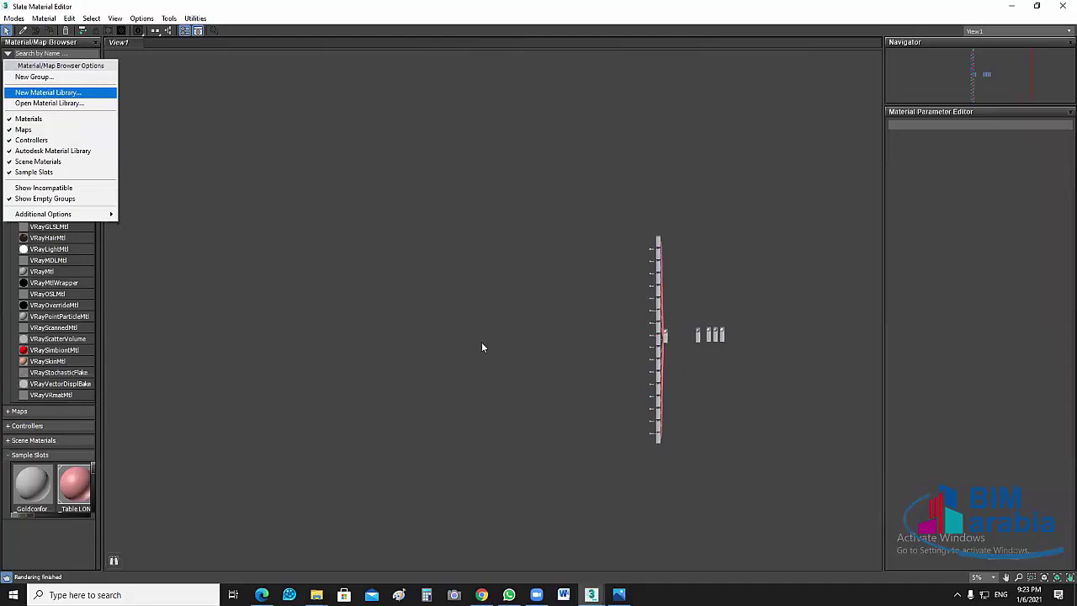
Open AS_vray_v2_porcelain.mat from D:\BIM ARABIA PROJECT as a material library
key(Return)
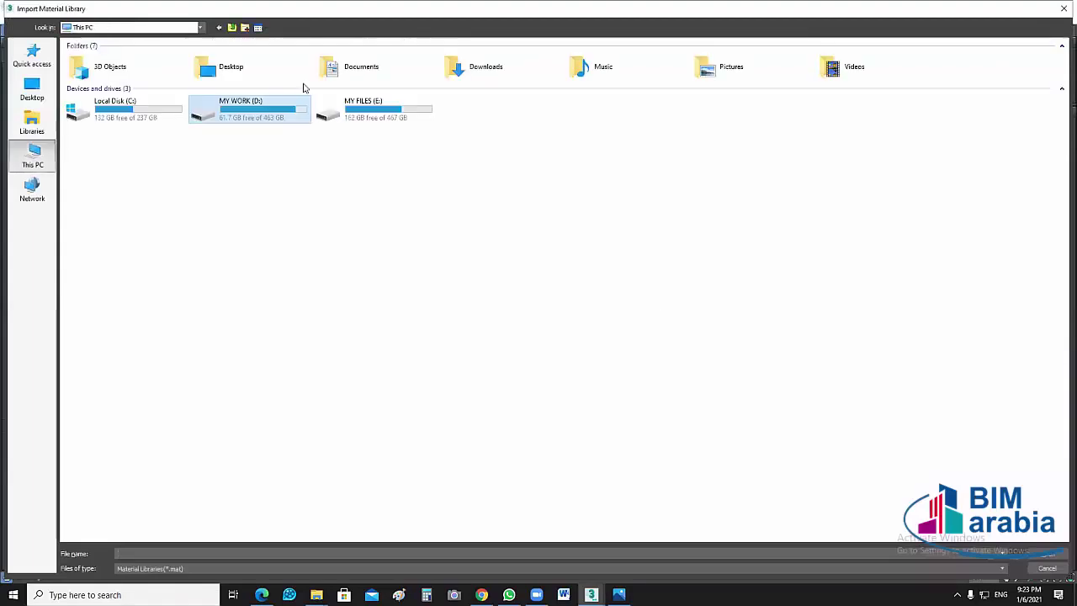
double_click(305, 85)
double_click(142, 58)
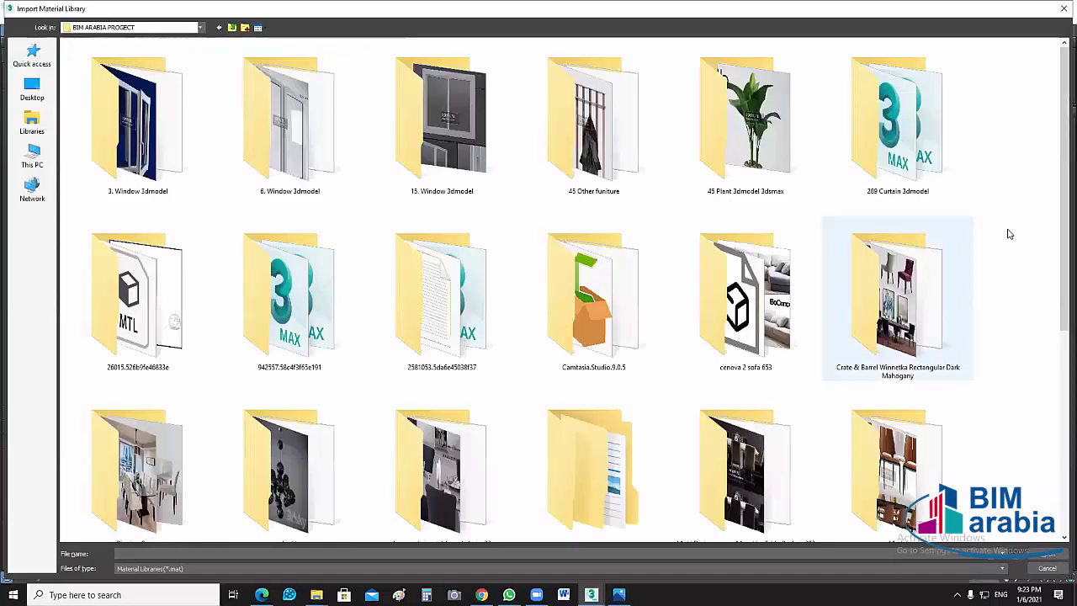
scroll(796, 500, down, 3)
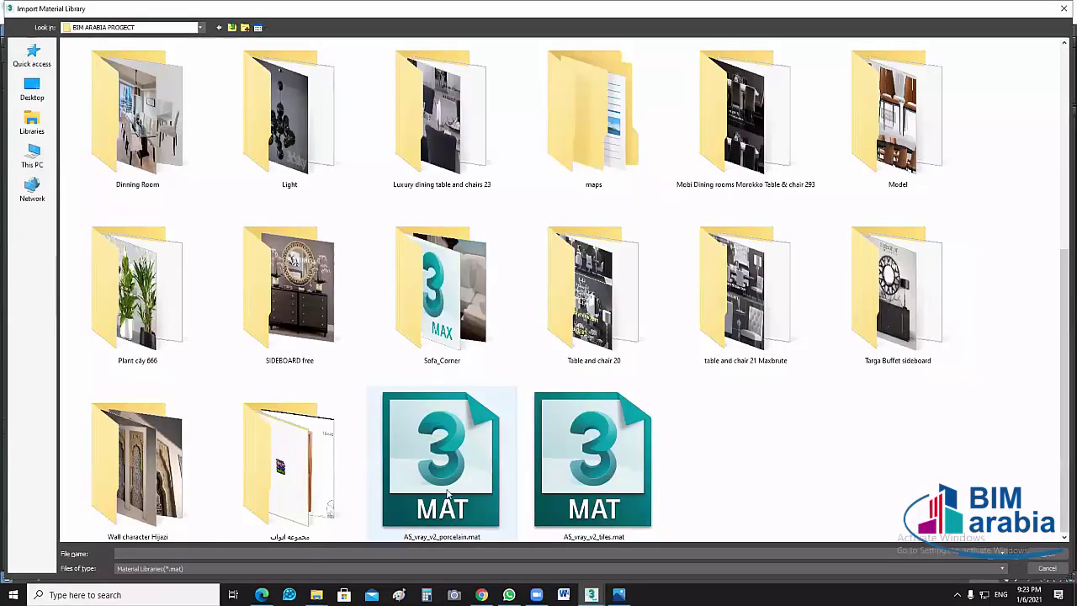
click(472, 459)
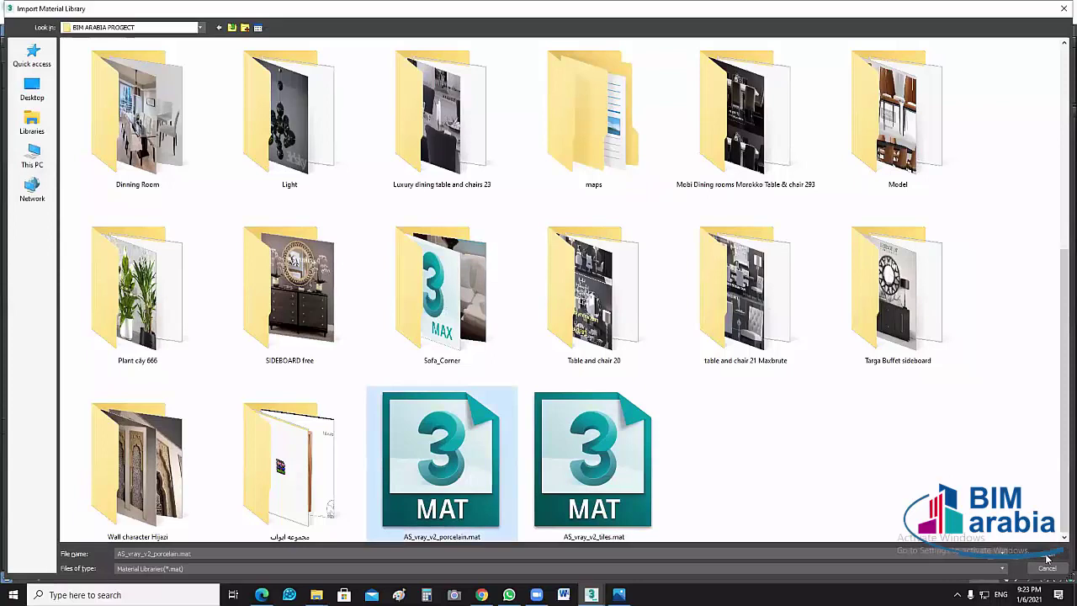
click(1047, 557)
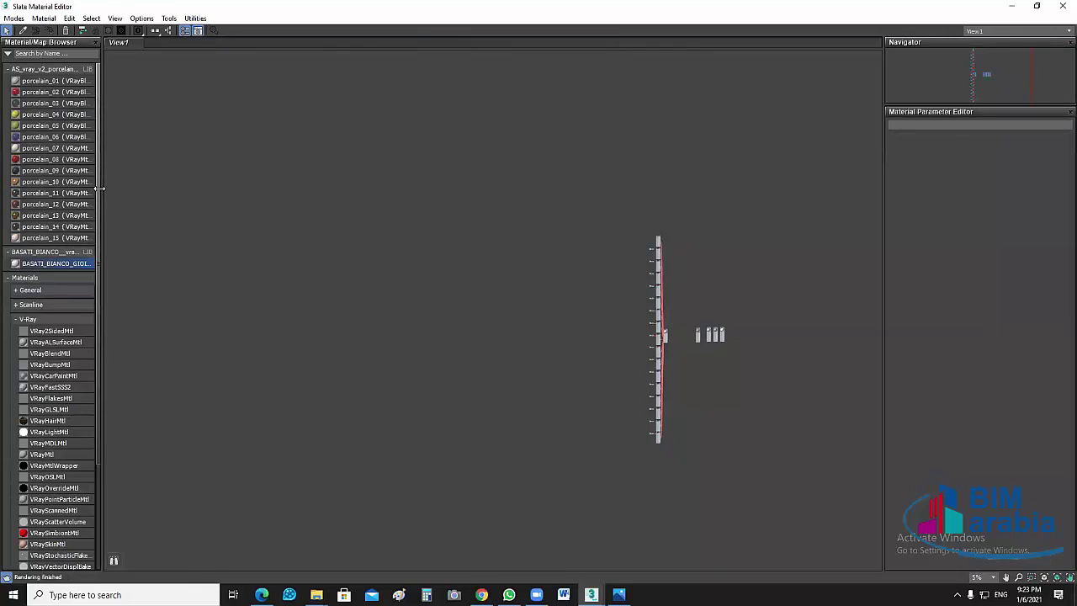
Place porcelain_07 in the node view and show its large preview sphere
drag(43, 154, 343, 155)
scroll(328, 164, up, 10)
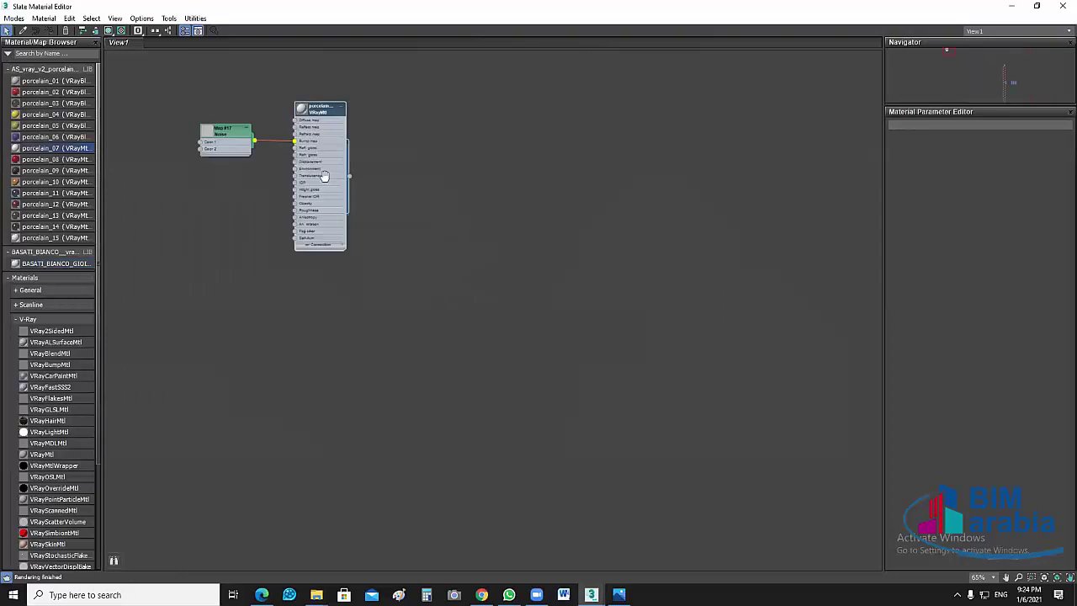
scroll(396, 221, up, 2)
scroll(398, 226, up, 3)
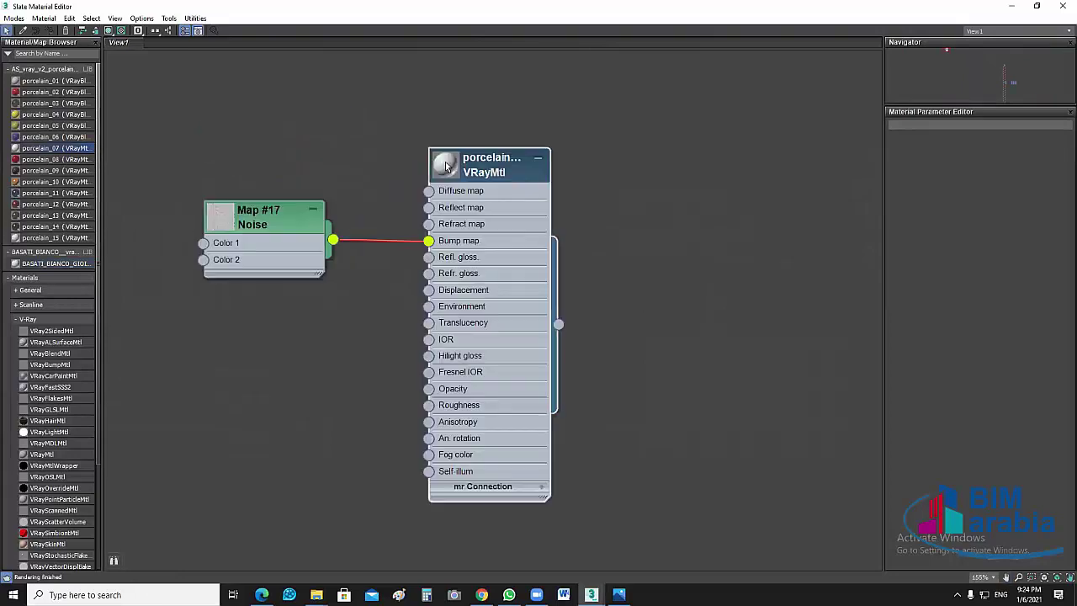
double_click(446, 166)
Add porcelain_15, porcelain_03 and porcelain_09 nodes, enlarging the preview spheres of _03 and _09
middle_drag(679, 212, 766, 184)
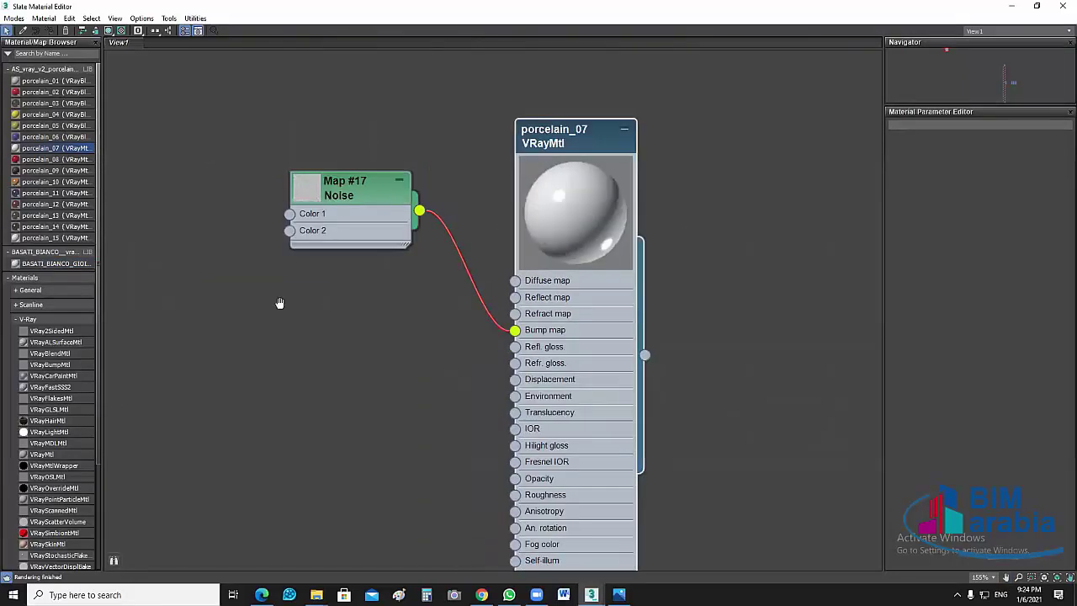
drag(46, 240, 287, 179)
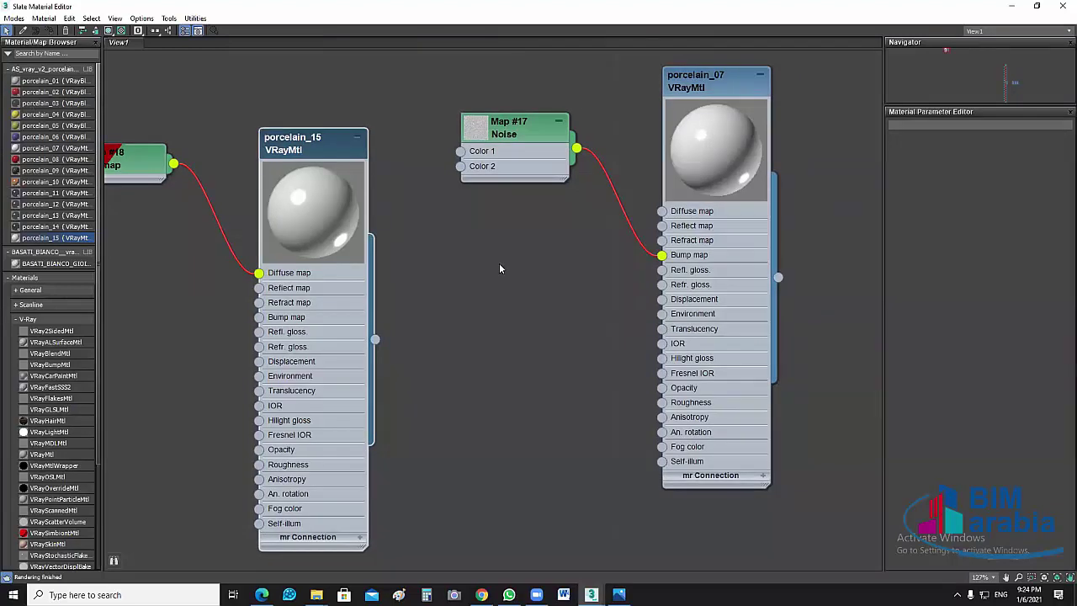
drag(25, 103, 221, 149)
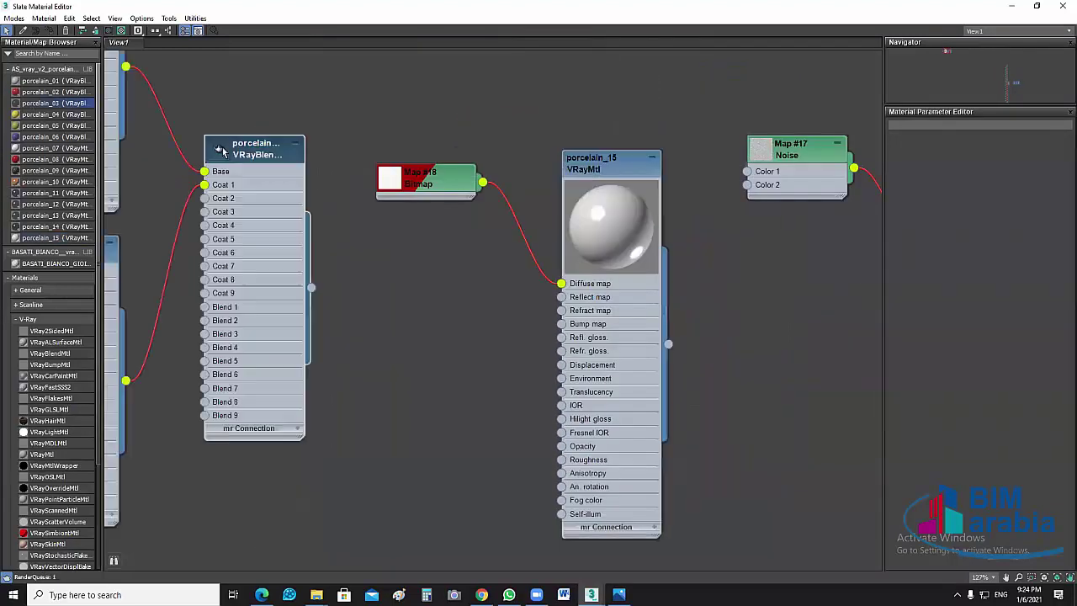
double_click(220, 149)
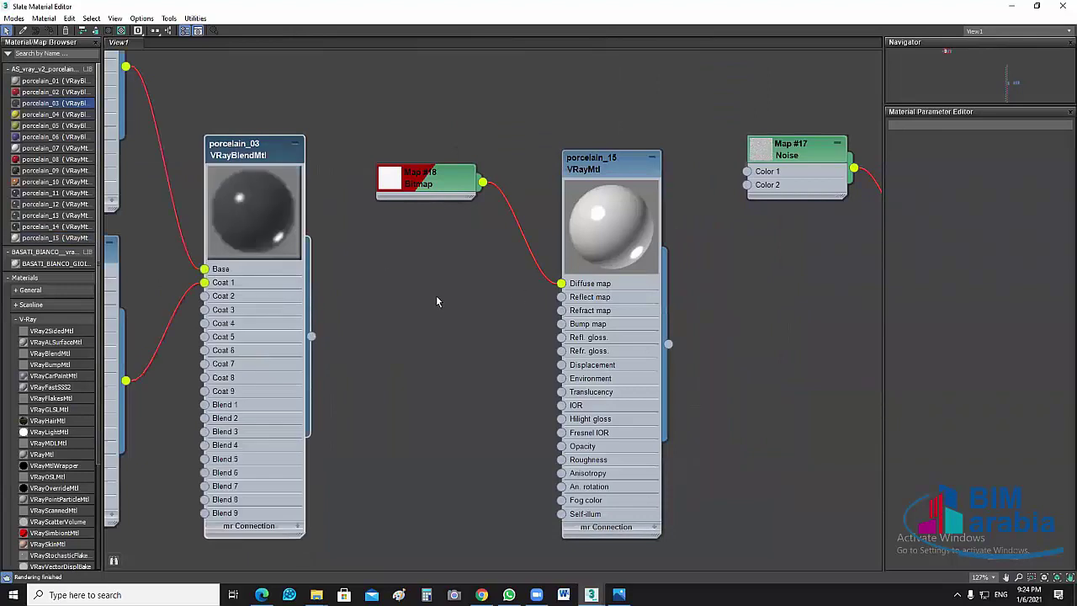
mouse_move(436, 295)
middle_down()
mouse_move(599, 294)
mouse_move(877, 344)
middle_up()
scroll(599, 295, down, 1)
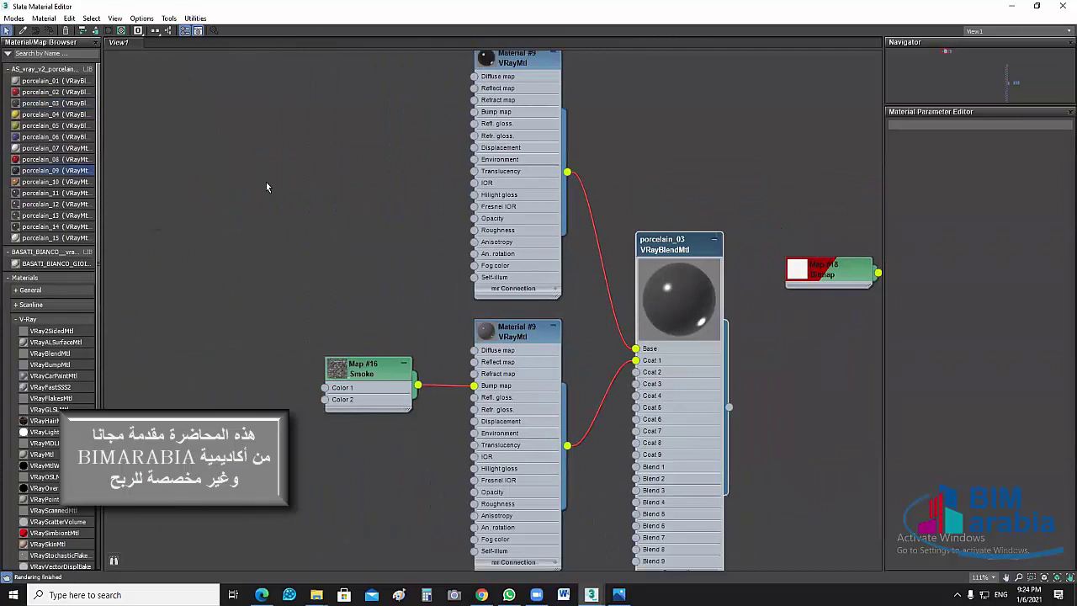
drag(26, 170, 210, 160)
double_click(211, 159)
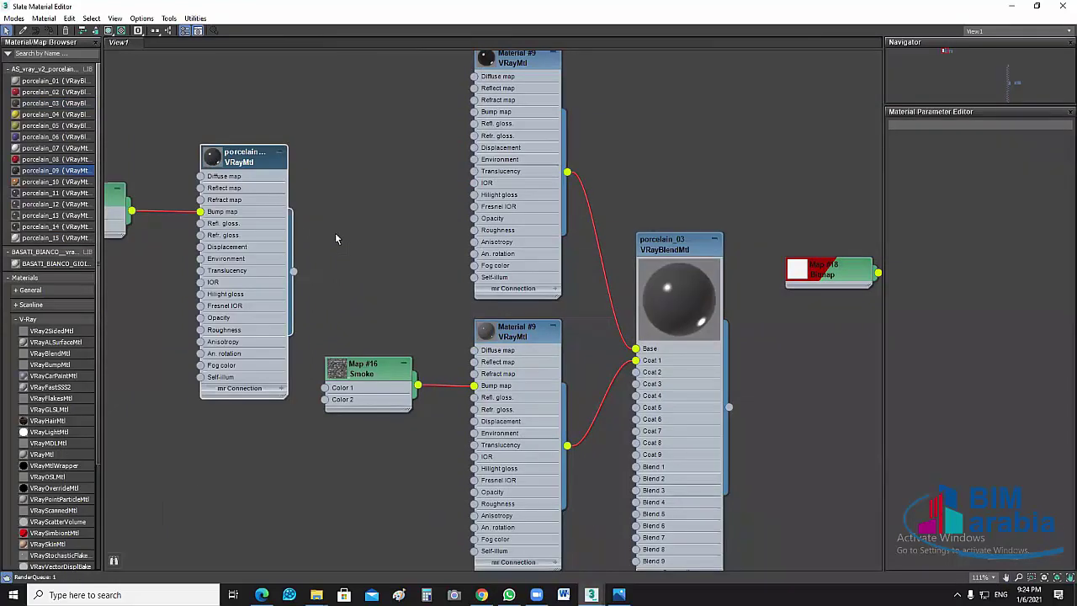
Assign the porcelain_07 node to the selected ceiling via its right-click menu, then close the Slate editor
scroll(240, 206, up, 1)
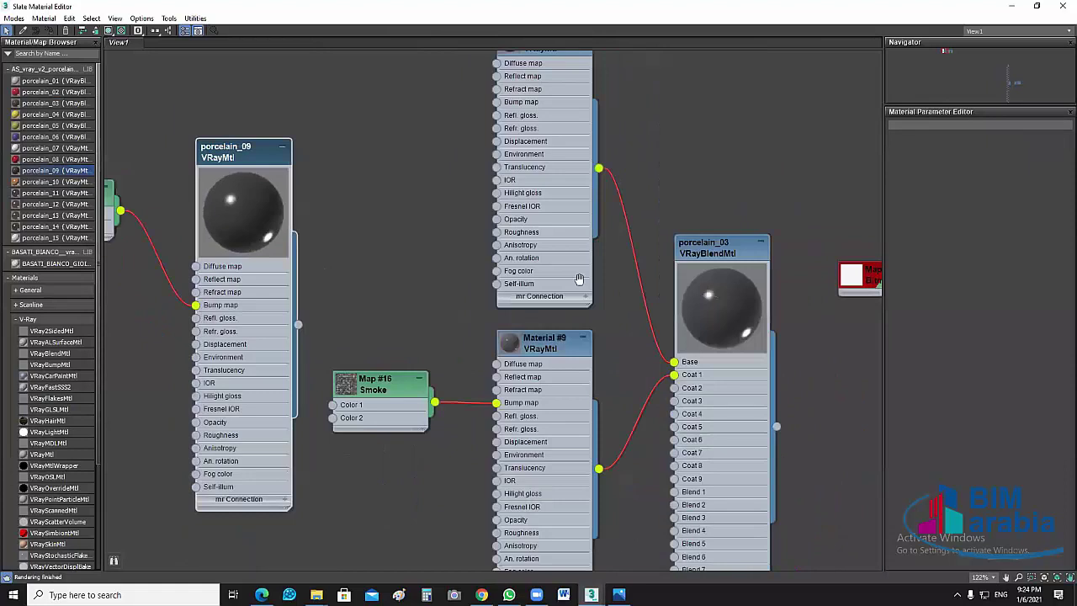
scroll(511, 275, down, 3)
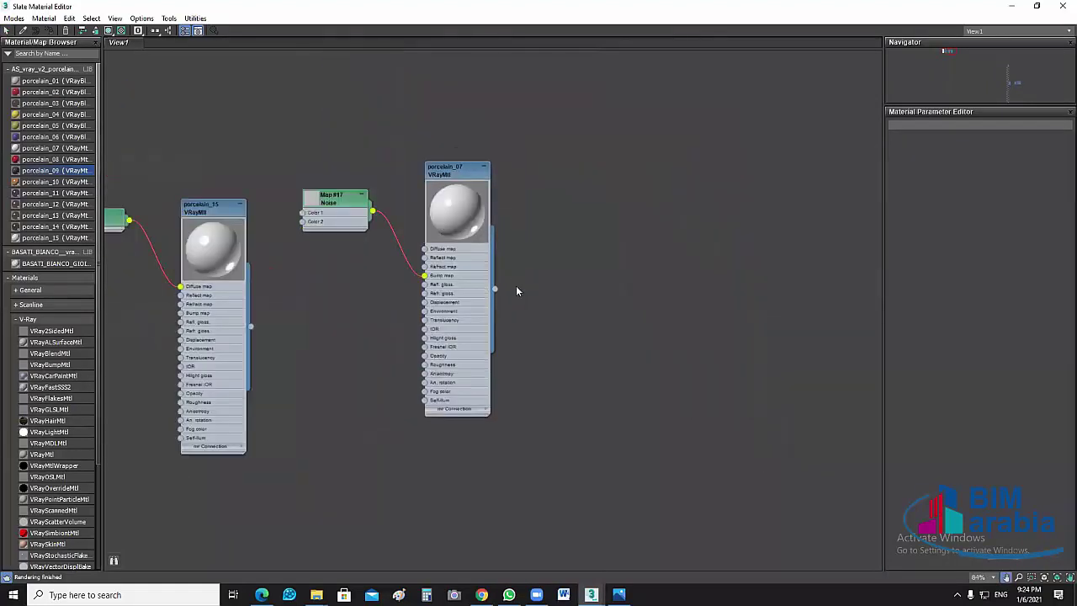
middle_drag(516, 285, 454, 314)
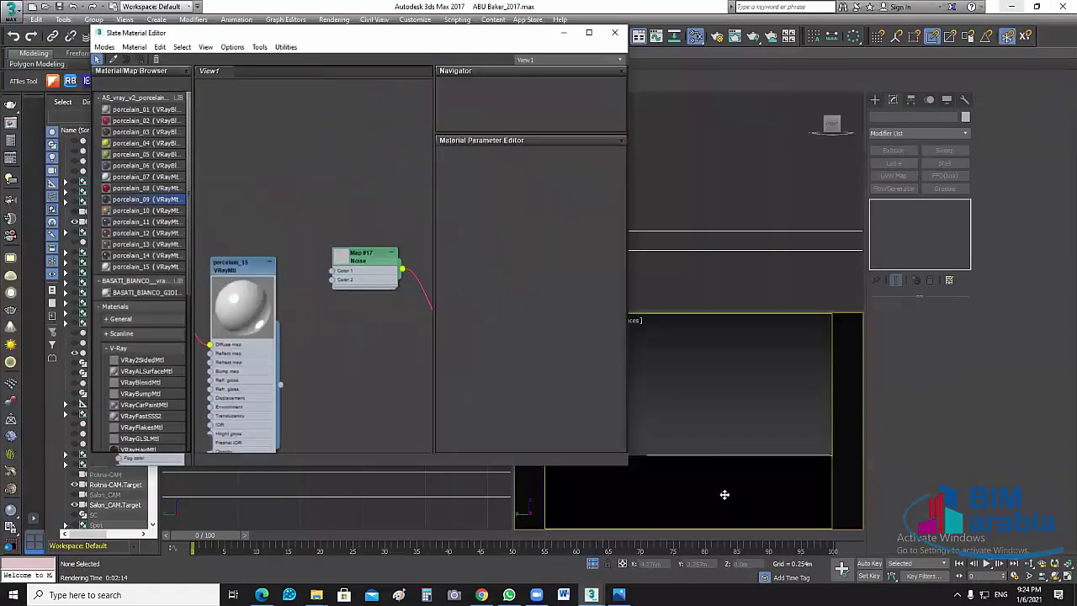
middle_drag(251, 348, 343, 257)
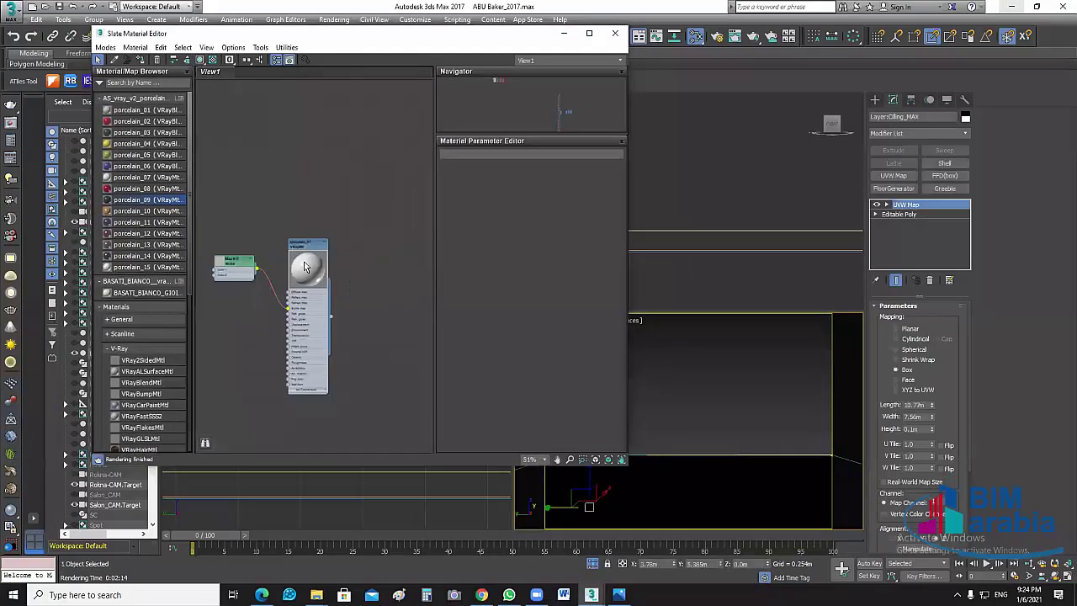
scroll(343, 258, down, 1)
right_click(343, 257)
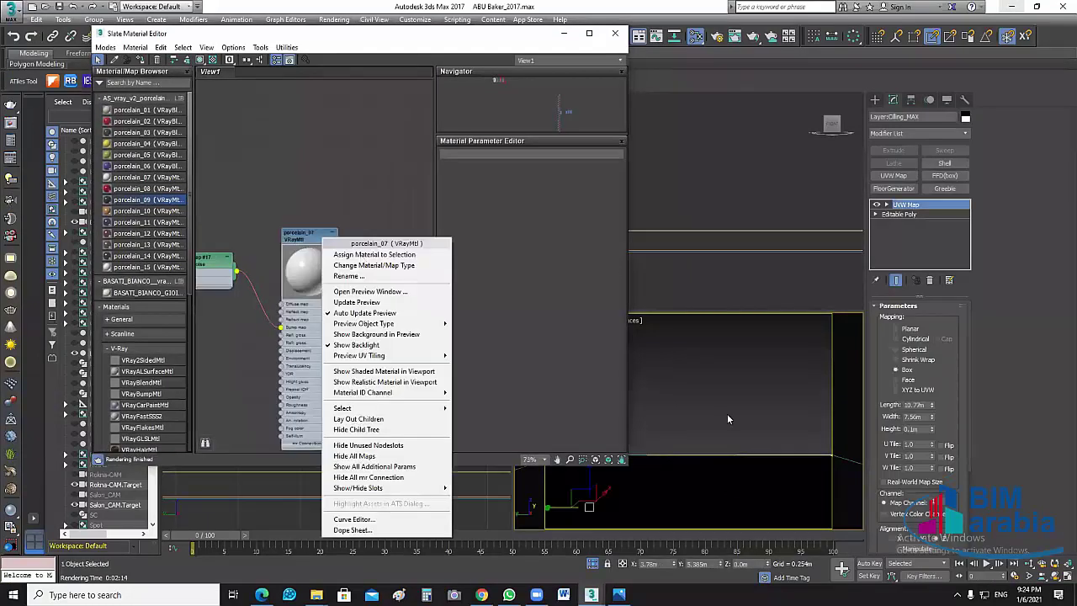
click(267, 111)
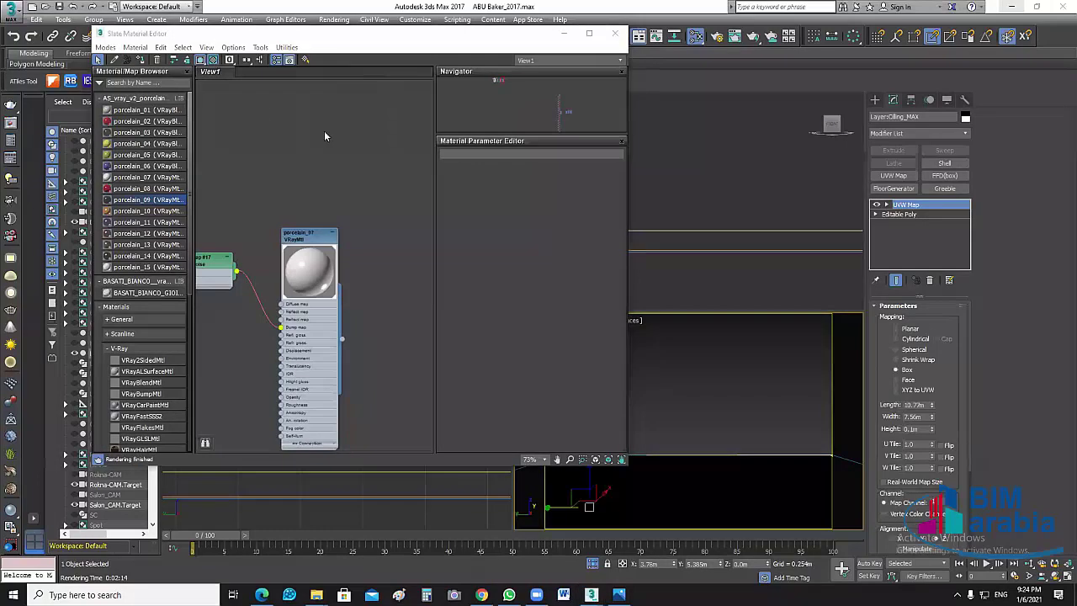
drag(324, 34, 334, 132)
key(m)
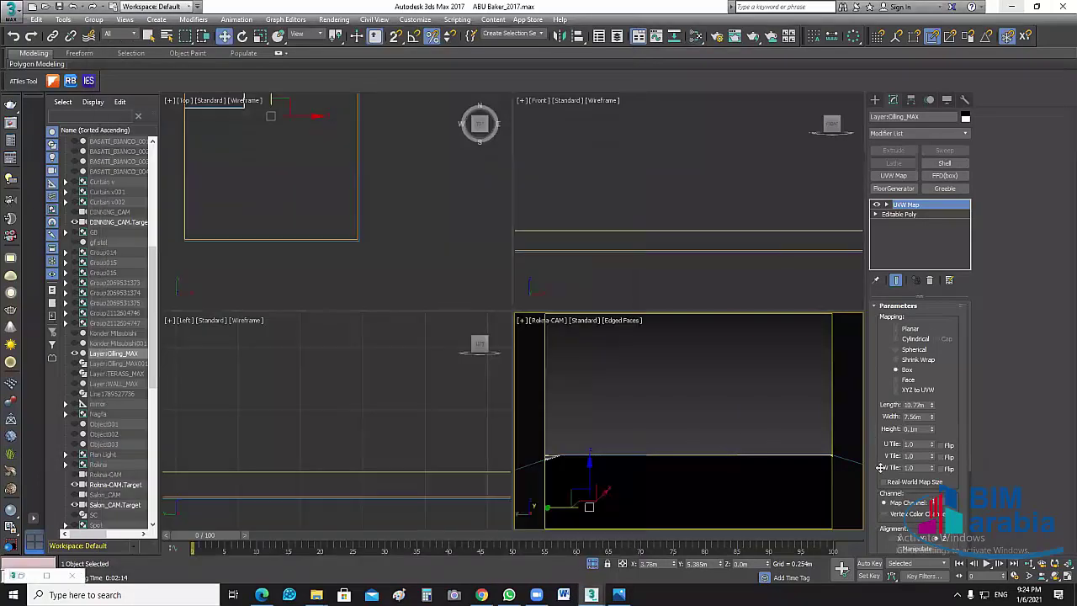
Re-render the scene region in the V-Ray frame buffer to preview porcelain_07 on the ceiling
mouse_move(591, 595)
click(653, 556)
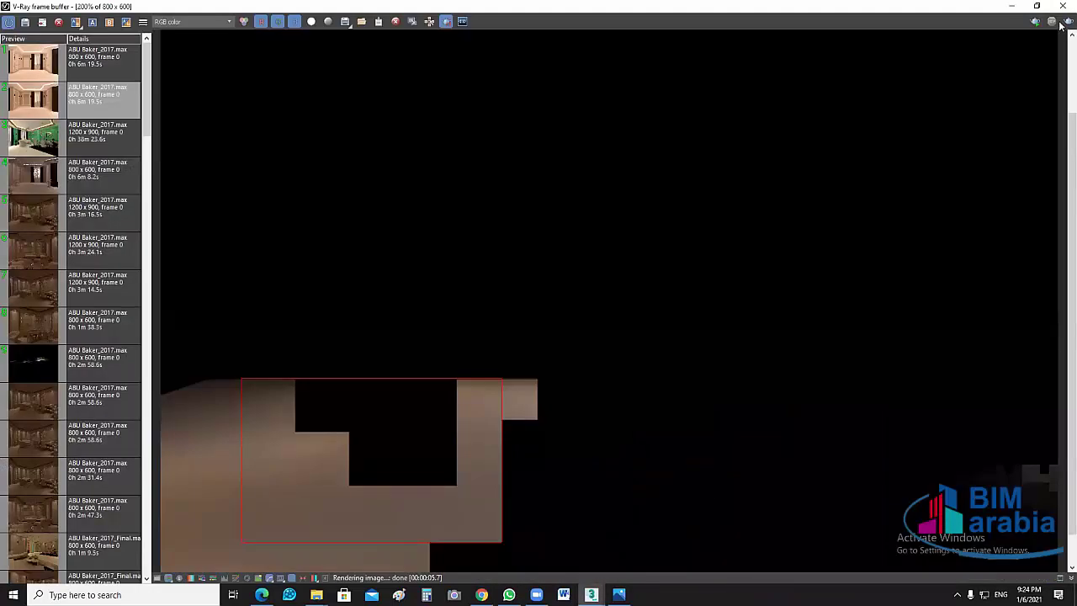
click(1060, 24)
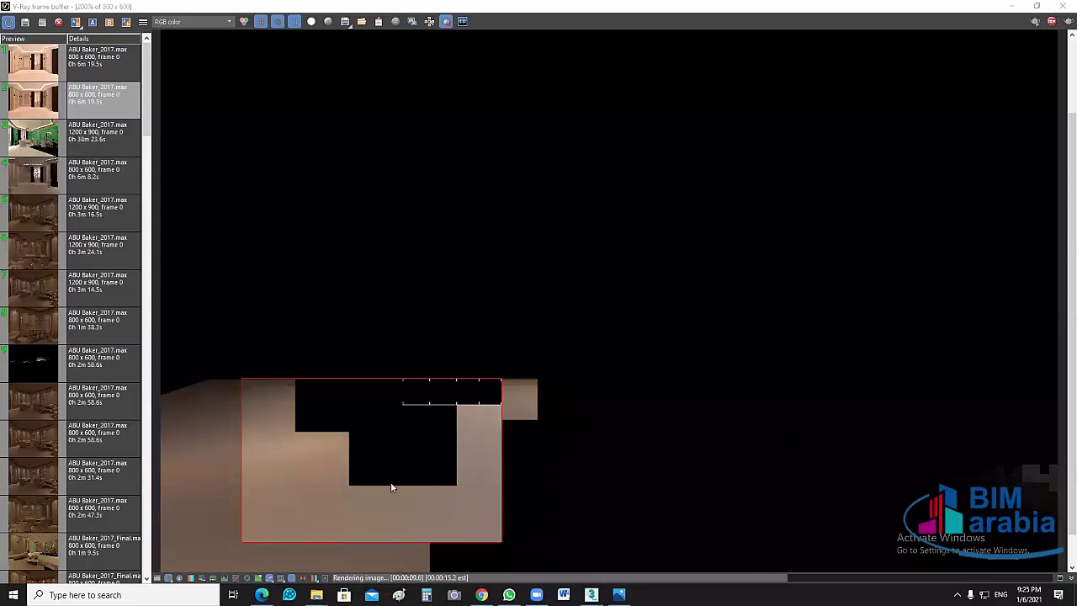
click(1020, 12)
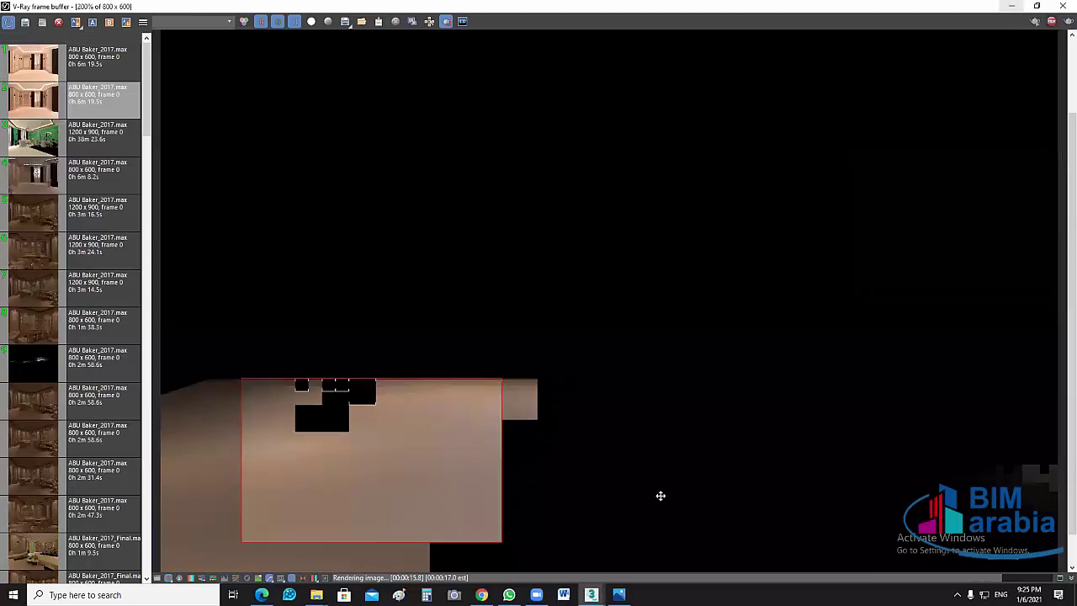
Maximize the Top viewport and frame the room's plan outline
scroll(403, 232, down, 5)
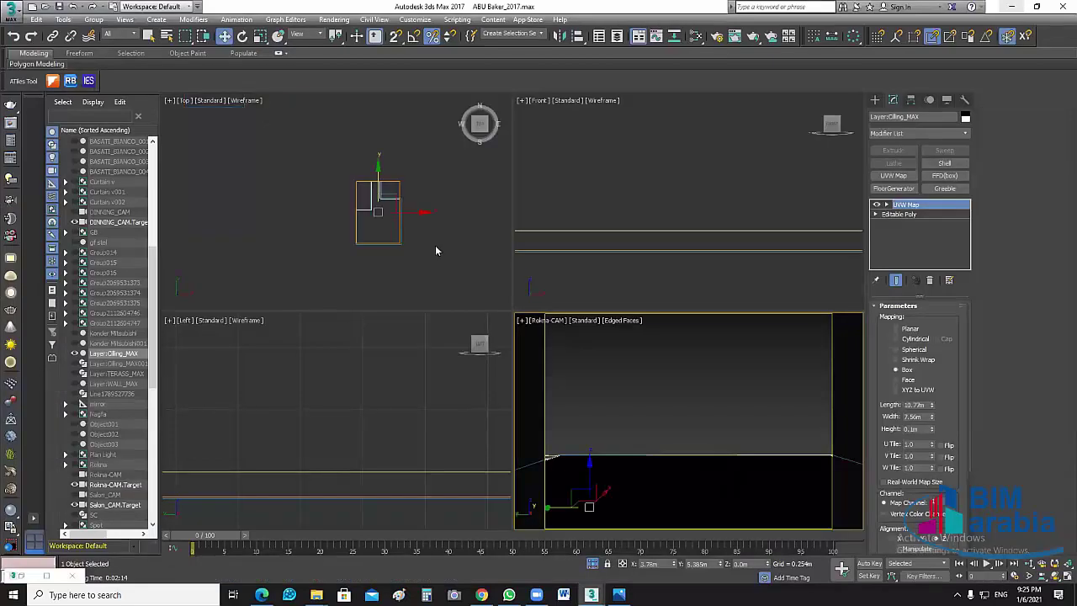
click(445, 278)
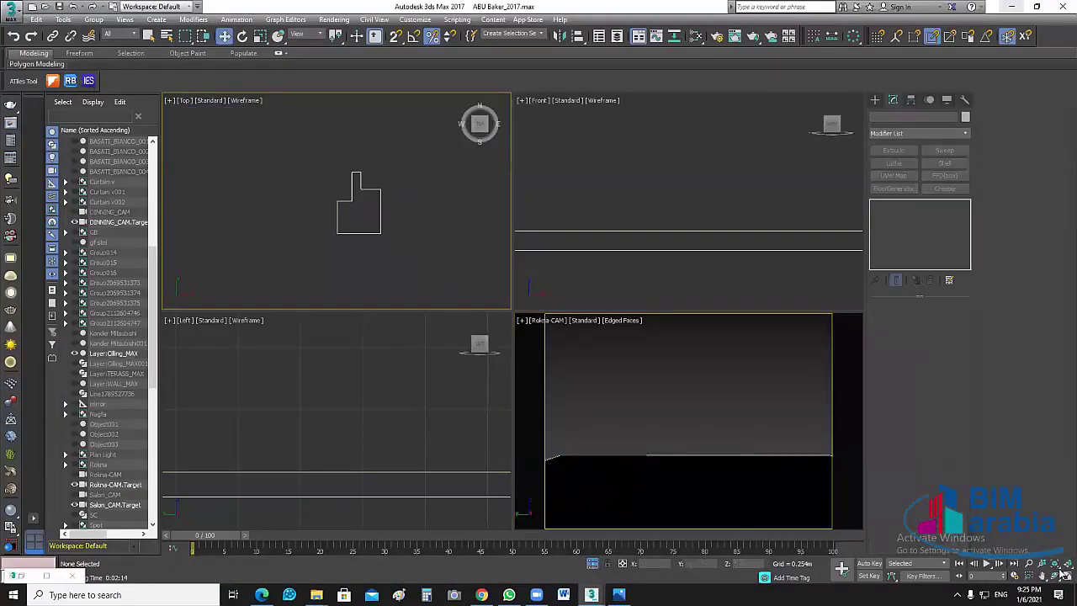
key(alt+w)
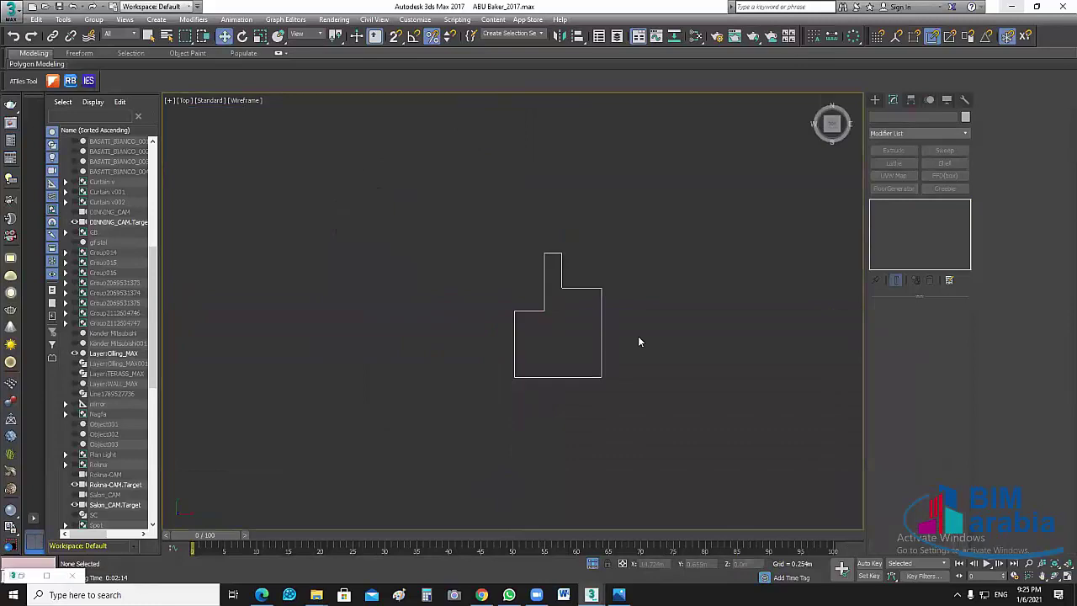
scroll(638, 335, up, 3)
middle_drag(519, 400, 473, 403)
drag(569, 365, 440, 240)
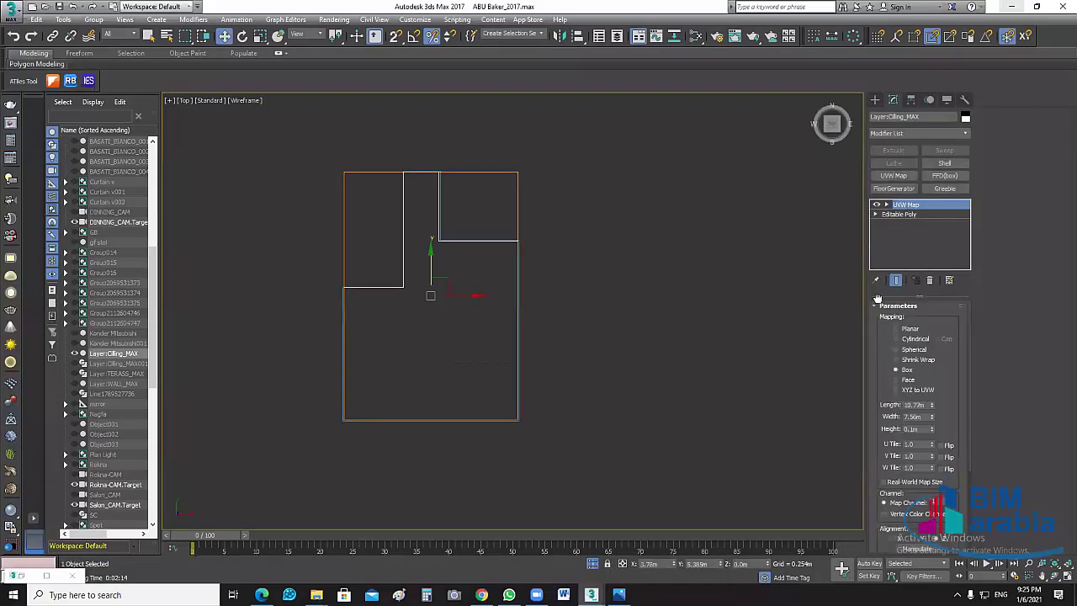
scroll(871, 353, down, 2)
scroll(875, 392, down, 2)
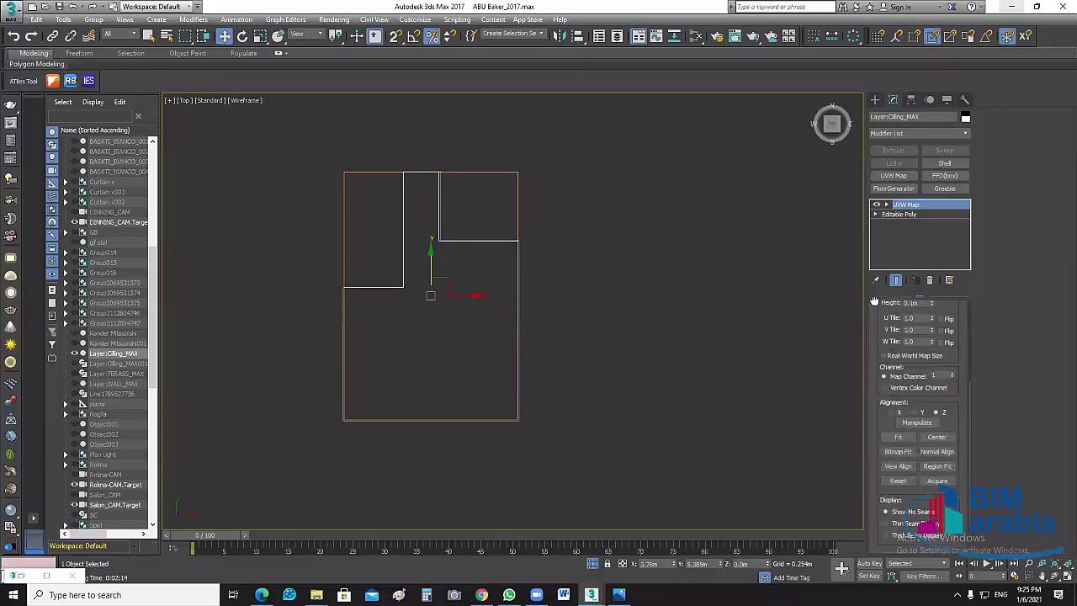
scroll(872, 378, up, 4)
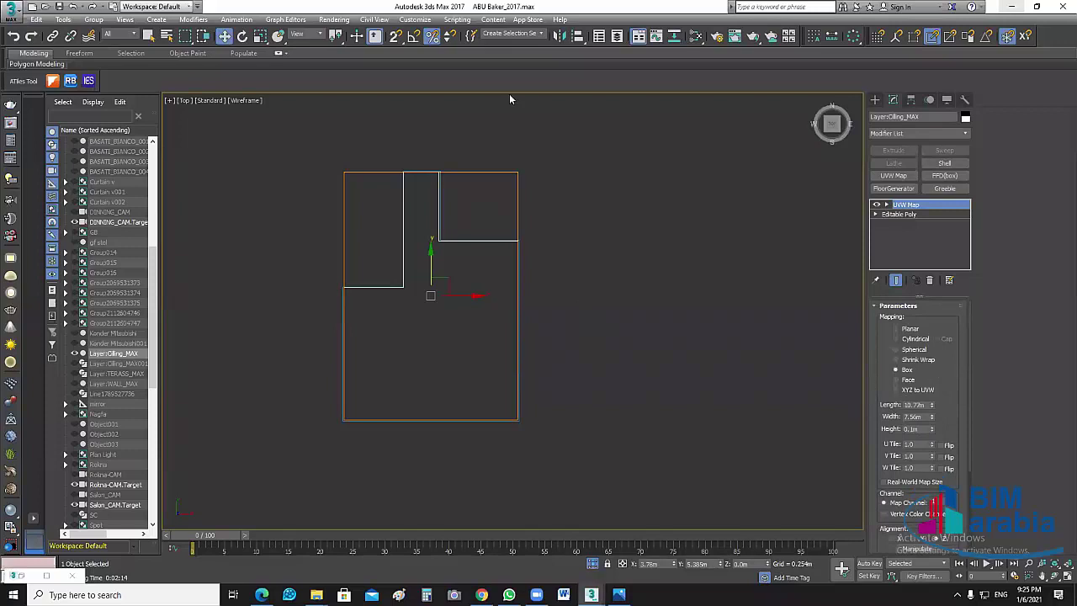
middle_drag(644, 245, 670, 252)
Deselect everything and start a Line spline from Create > Shapes
key(ctrl+d)
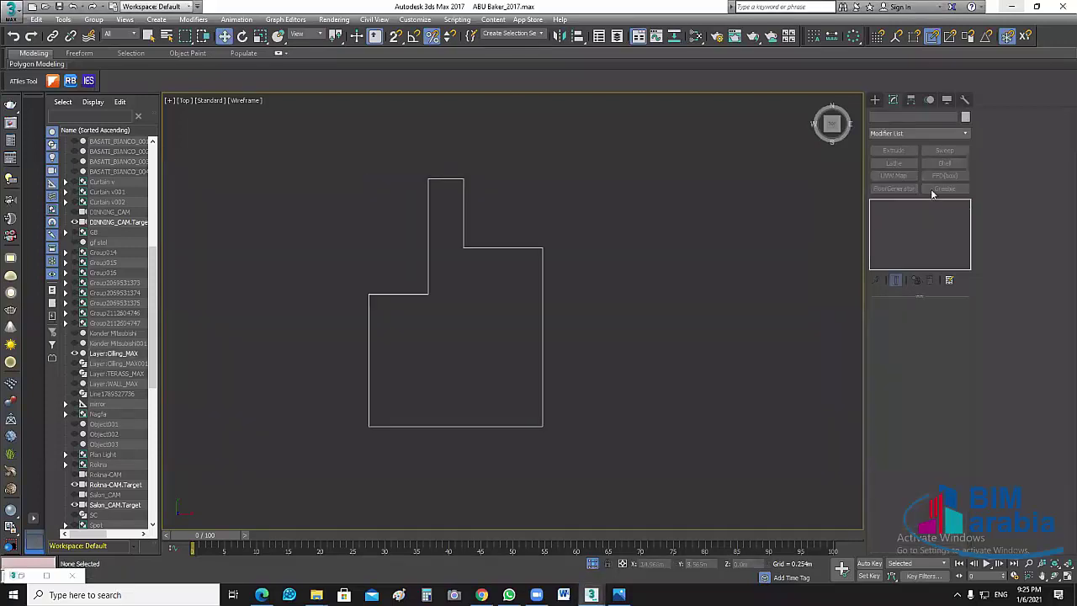
click(875, 99)
click(895, 177)
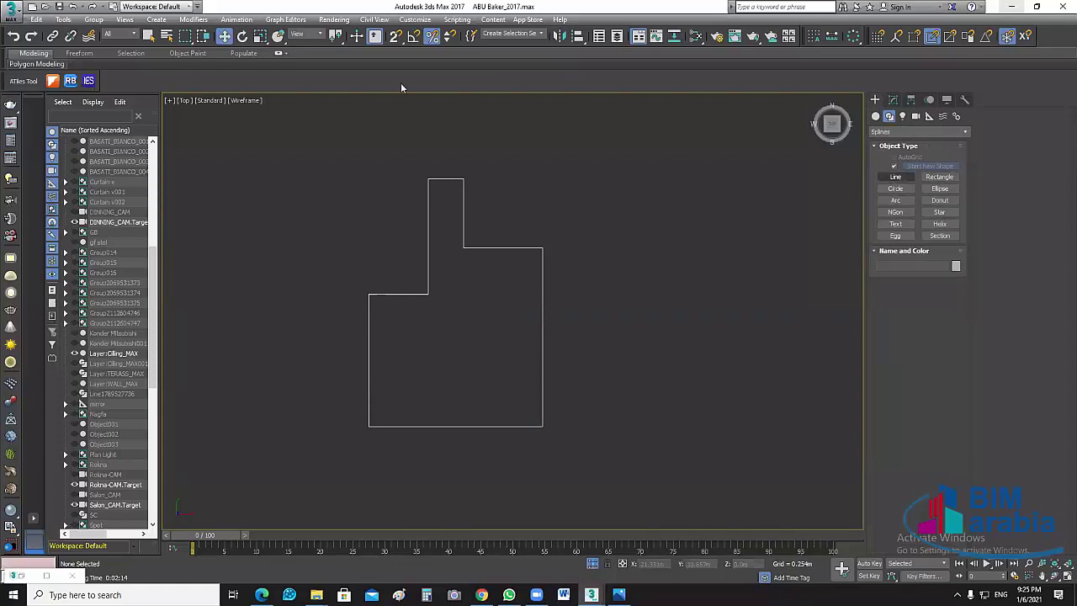
With snaps on, trace the stepped floor plan as a closed Line spline
key(s)
click(368, 426)
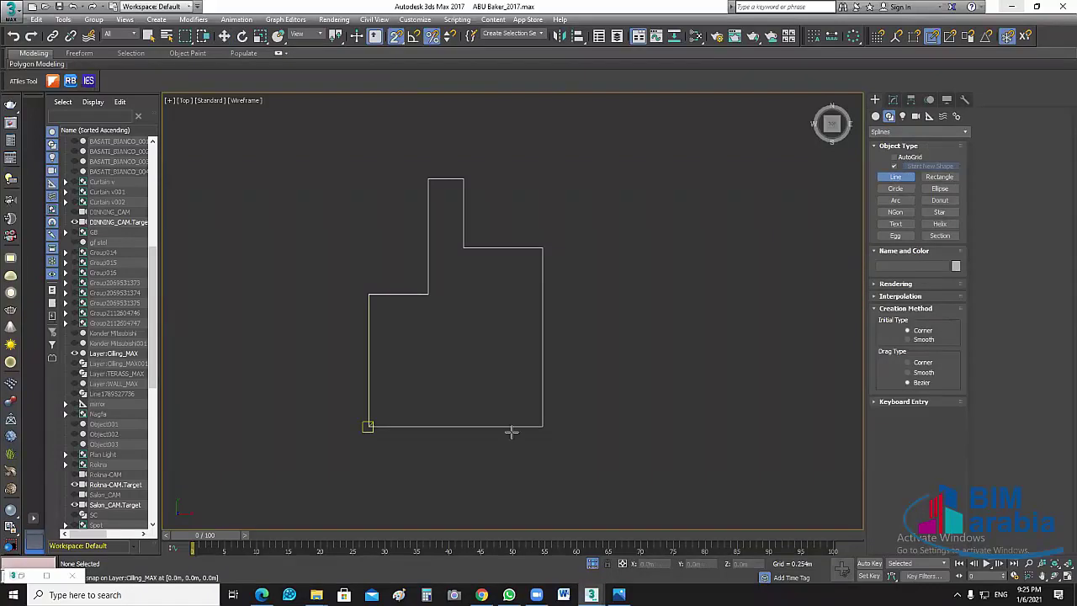
click(541, 427)
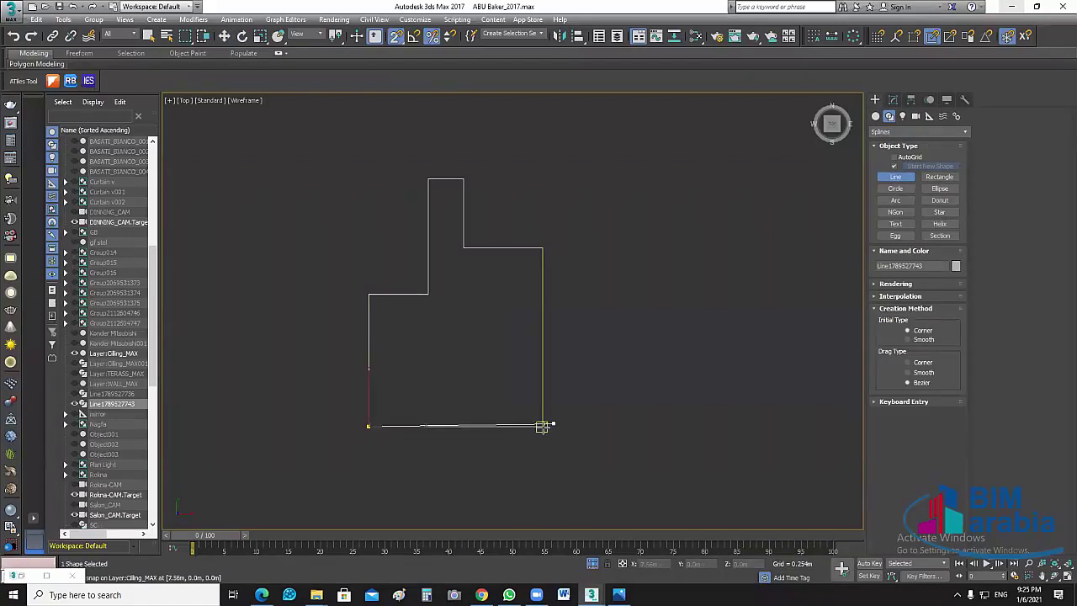
click(542, 246)
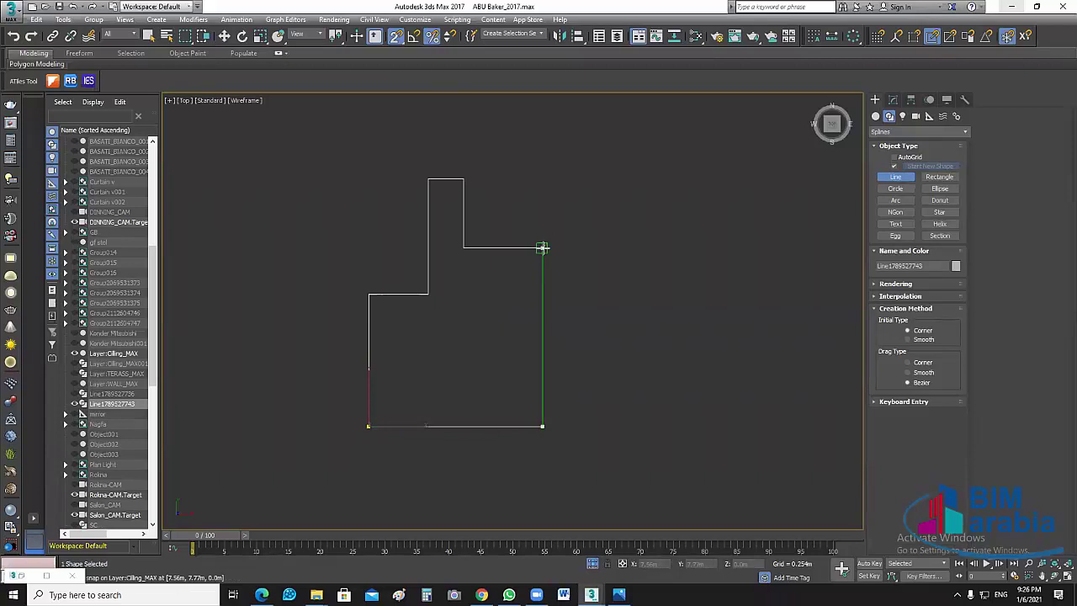
click(463, 248)
click(463, 179)
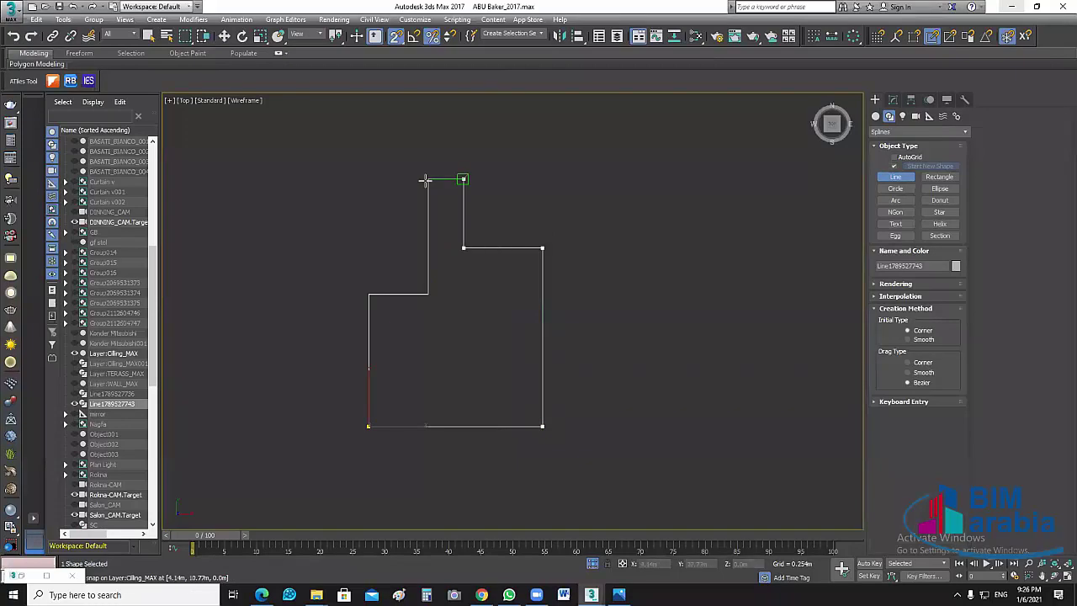
click(427, 179)
click(428, 294)
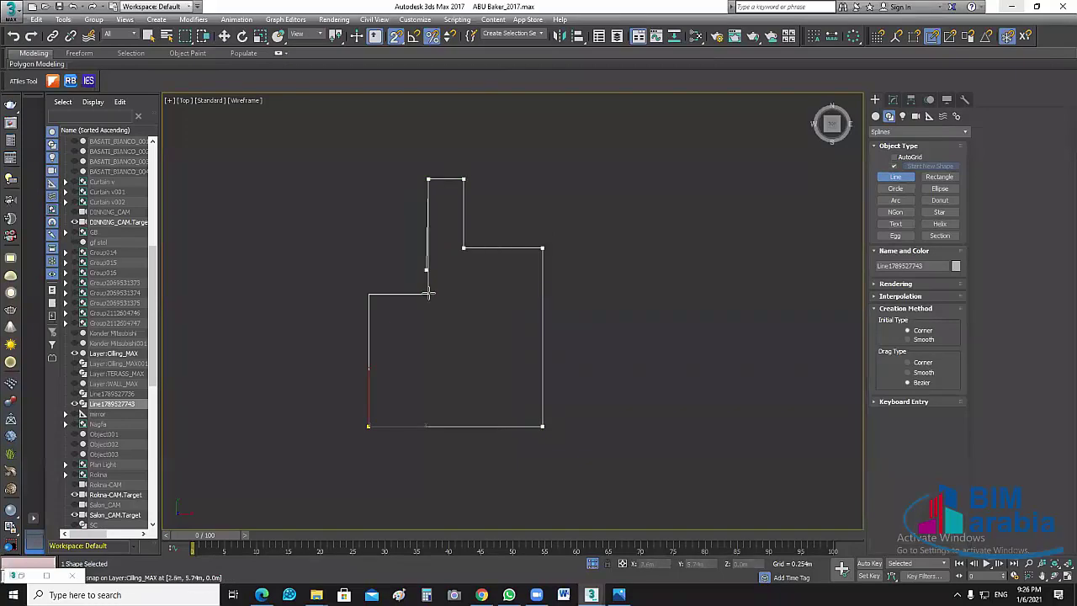
click(369, 293)
click(368, 425)
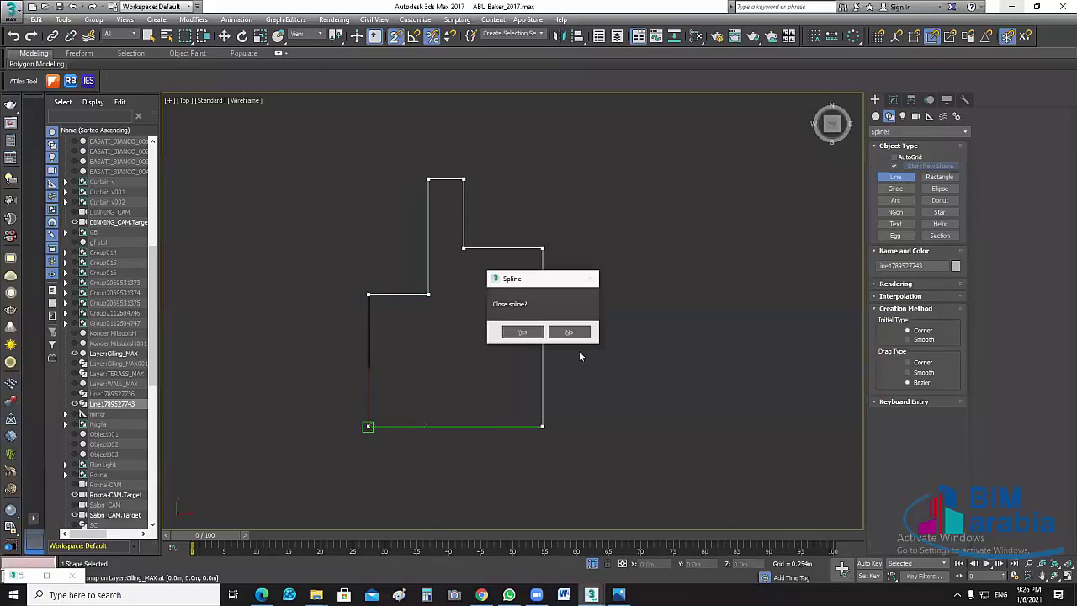
click(522, 333)
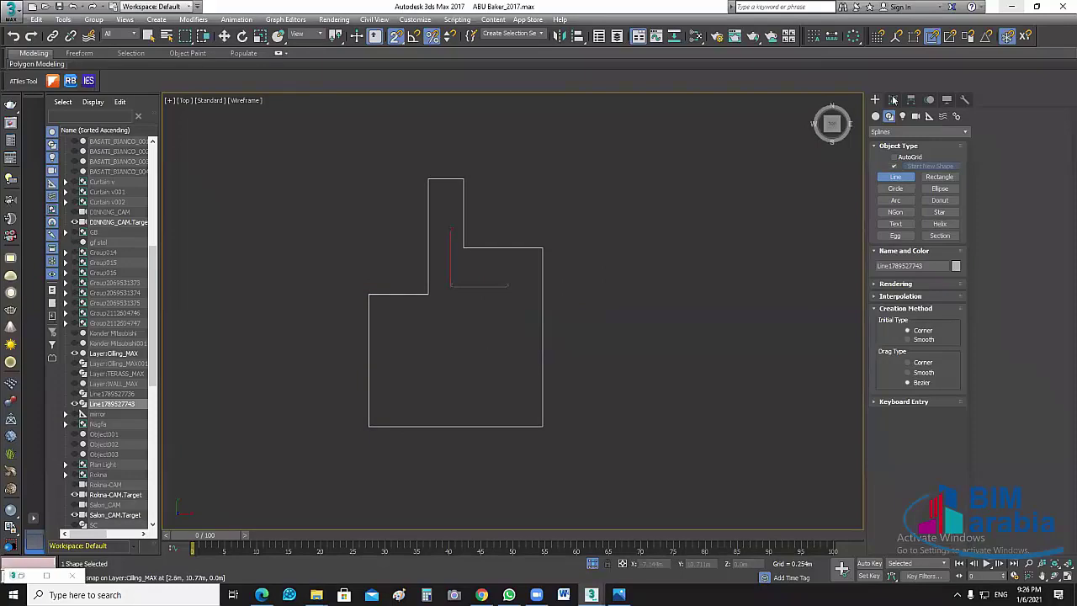
Select all the outline's vertices in the Modify panel, then apply an Extrude modifier
click(893, 99)
click(878, 211)
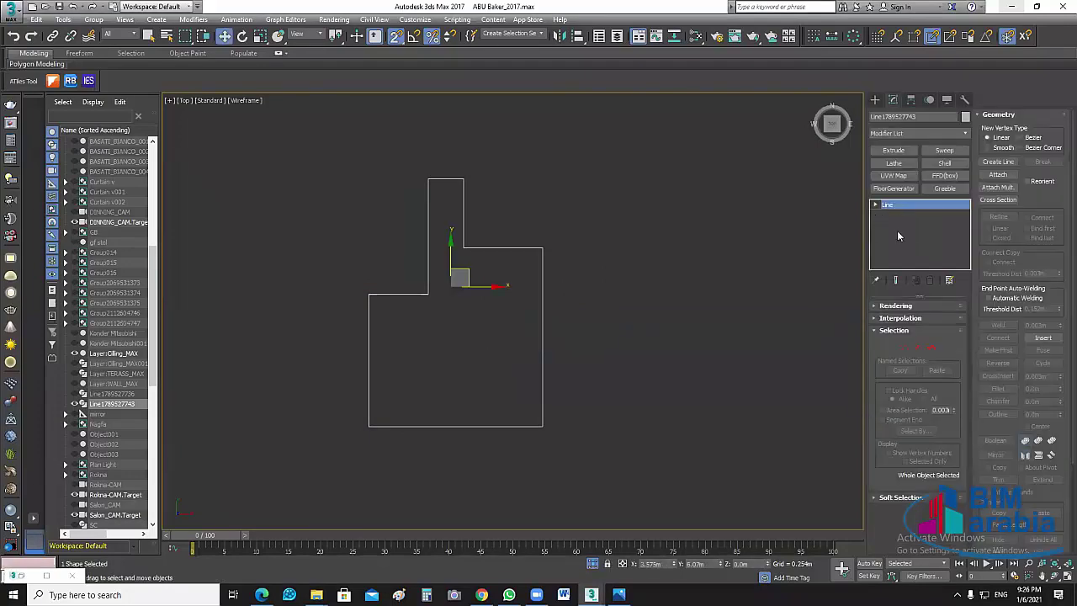
click(897, 231)
scroll(704, 281, down, 2)
key(1)
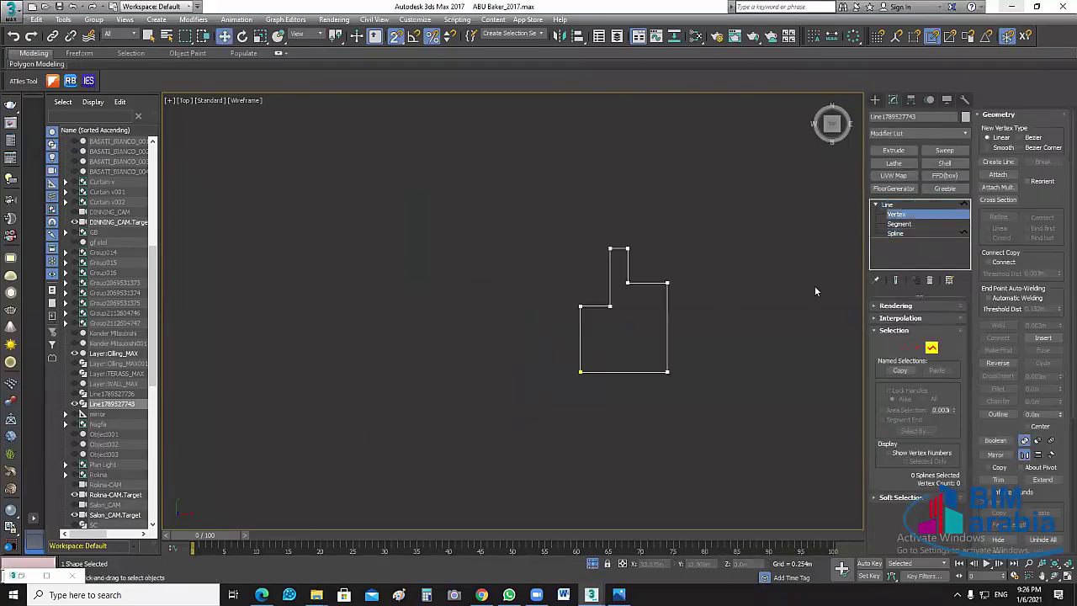
drag(507, 204, 777, 434)
right_click(547, 235)
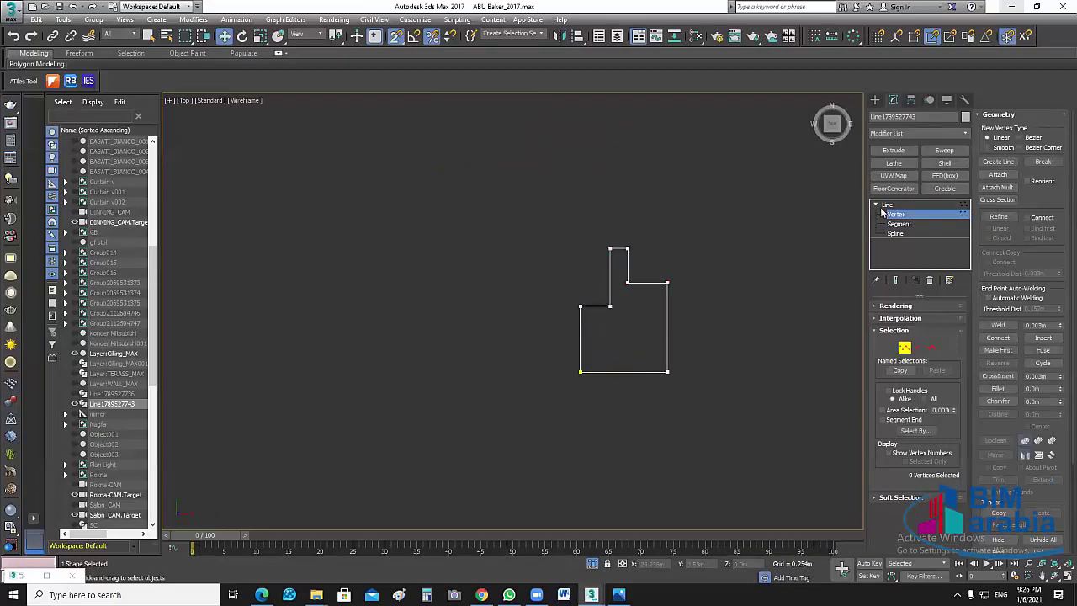
key(1)
click(894, 150)
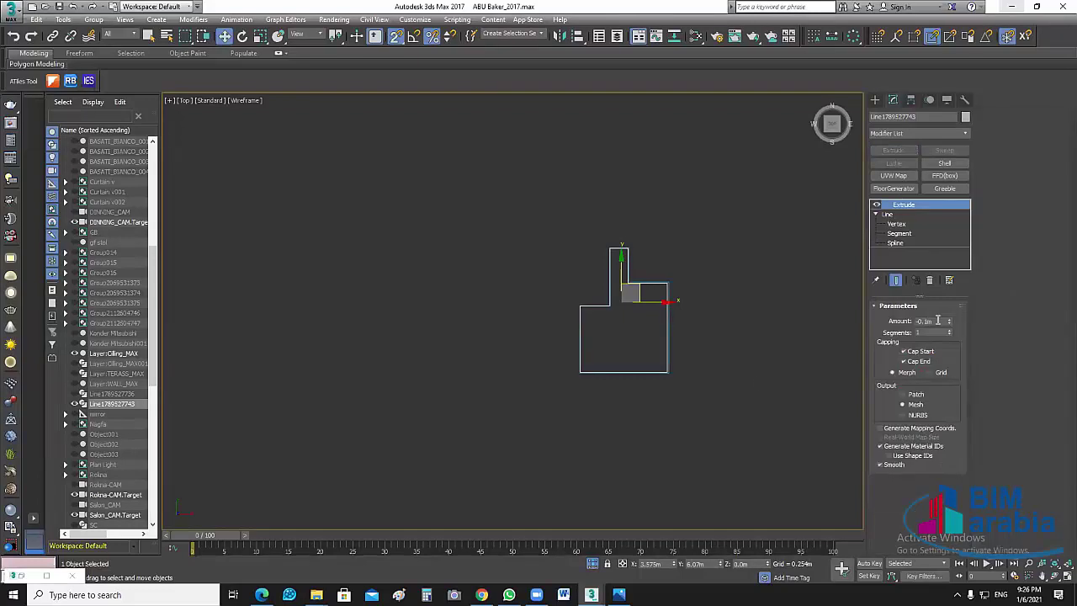
Set the slab's Extrude amount to -0.001m and deselect it
double_click(937, 321)
text(-.001)
key(Return)
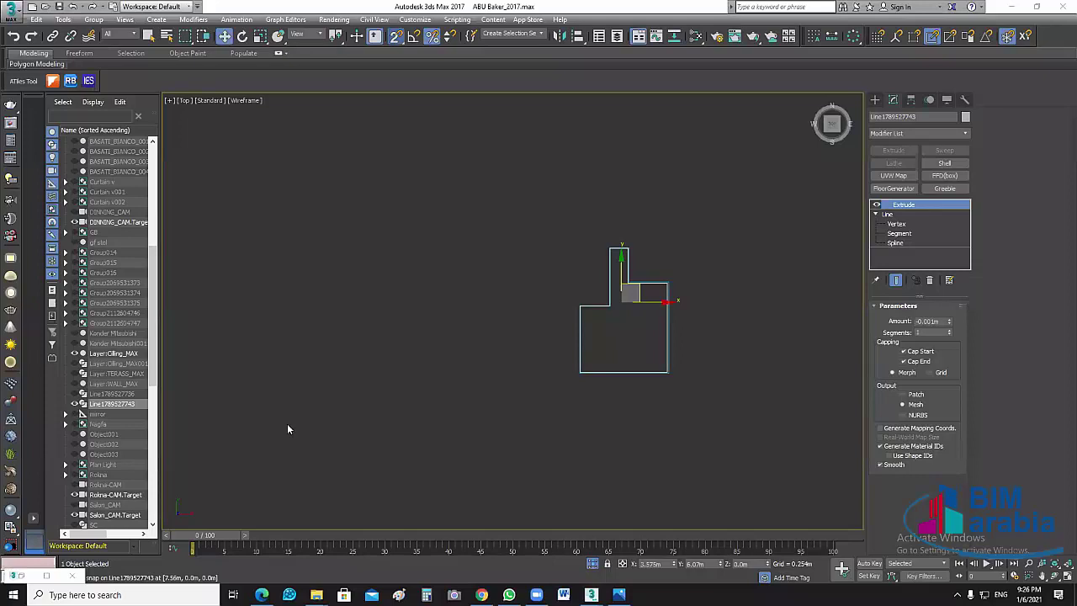
scroll(110, 379, down, 7)
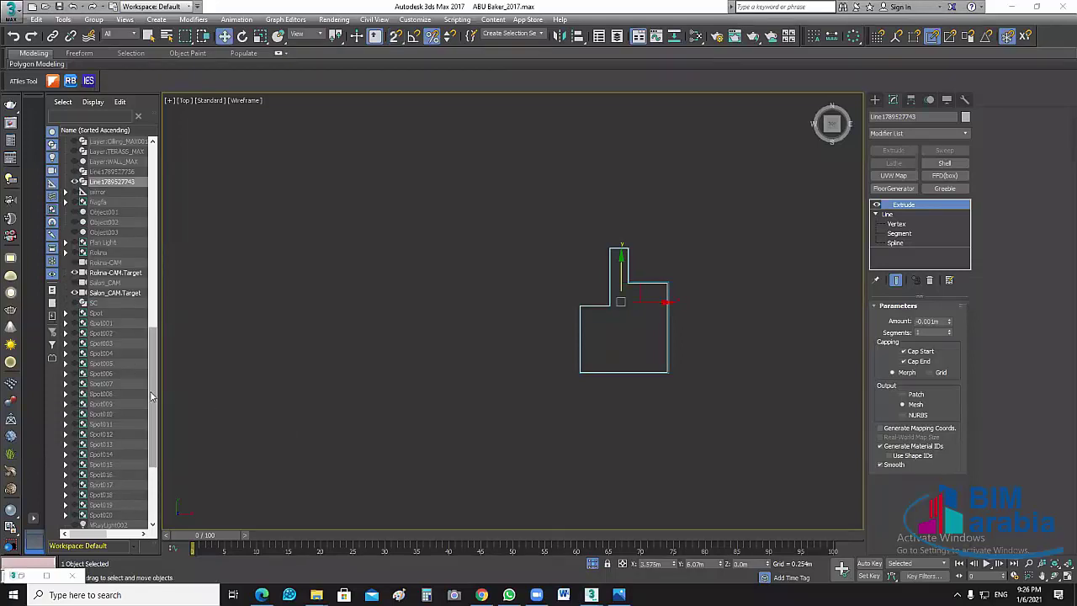
scroll(152, 372, down, 5)
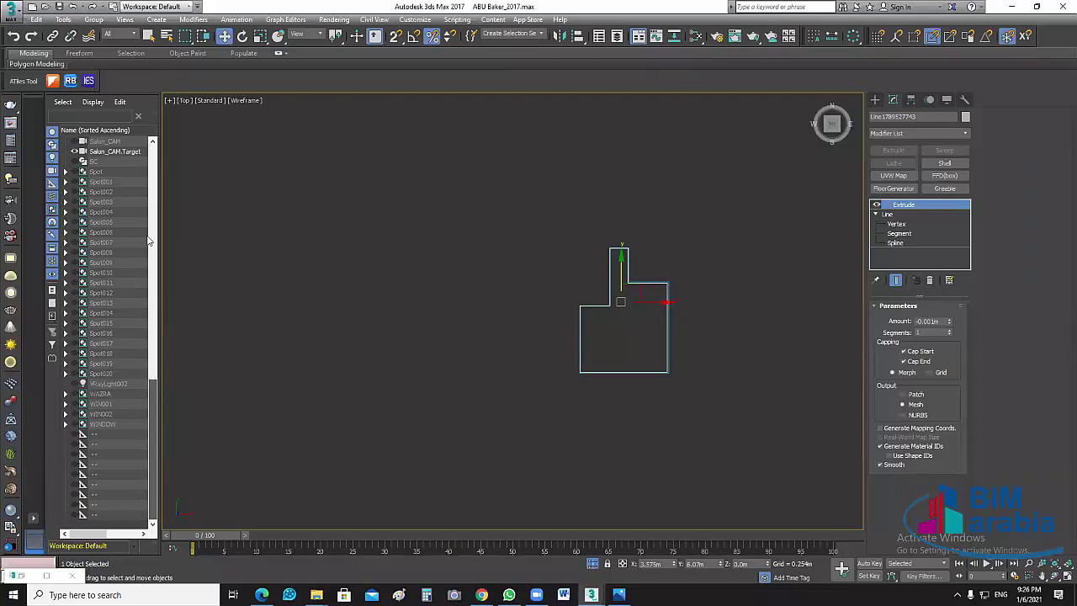
scroll(152, 242, down, 3)
scroll(152, 196, down, 4)
scroll(152, 255, down, 4)
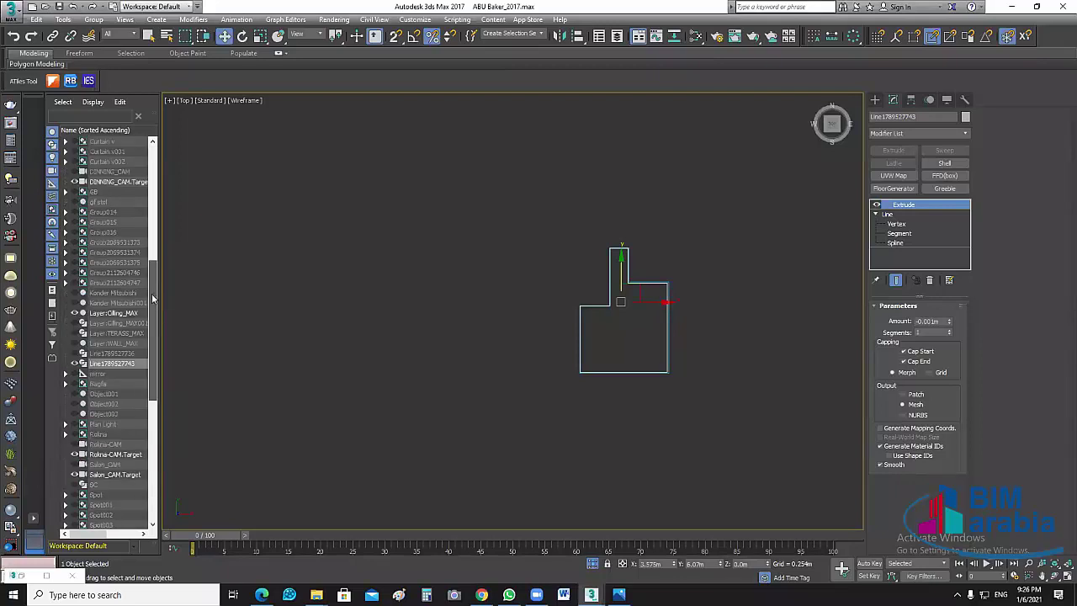
scroll(152, 293, down, 10)
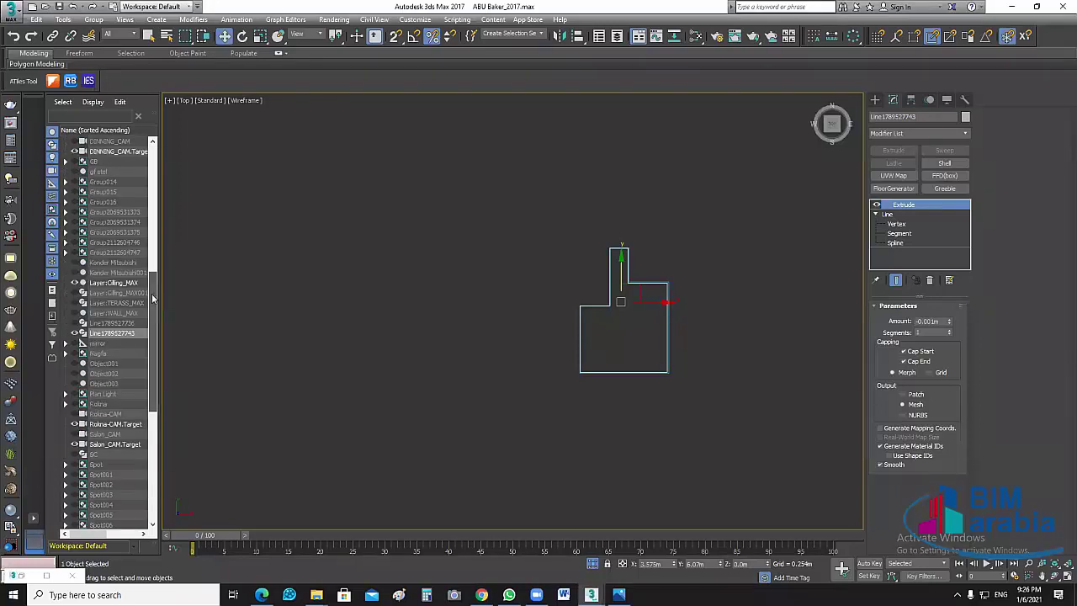
click(564, 440)
Back in four viewports, reselect the floor slab and assign it porcelain_07 in the Slate editor
key(alt+w)
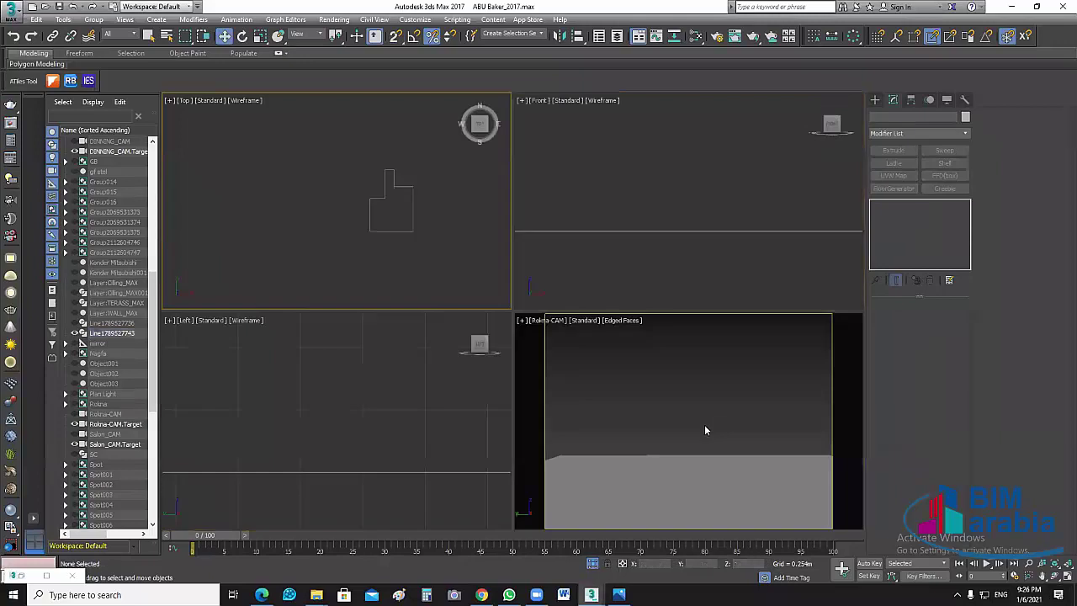
click(716, 478)
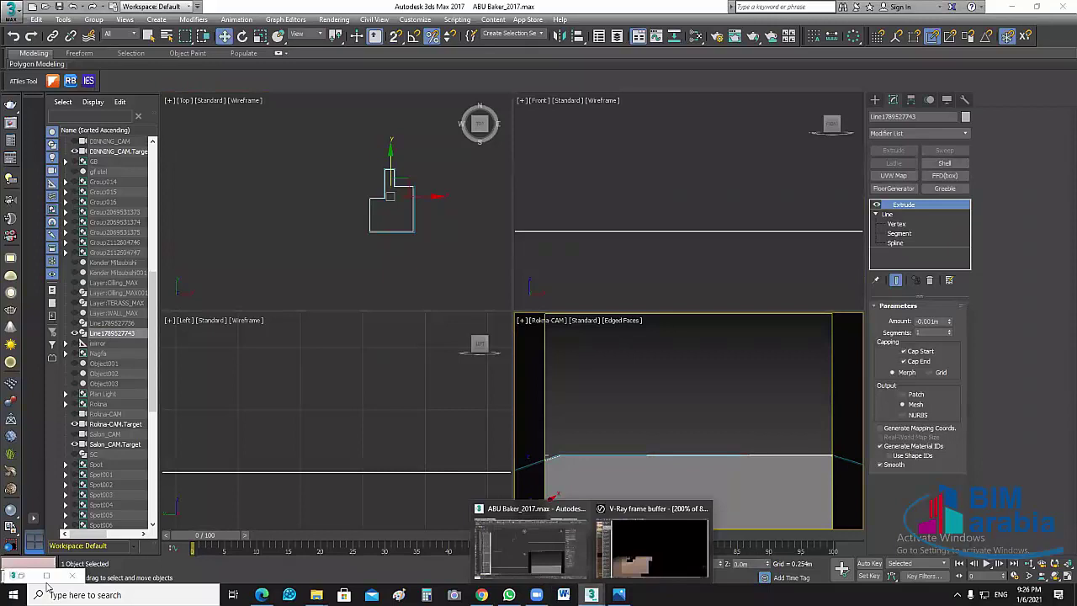
key(m)
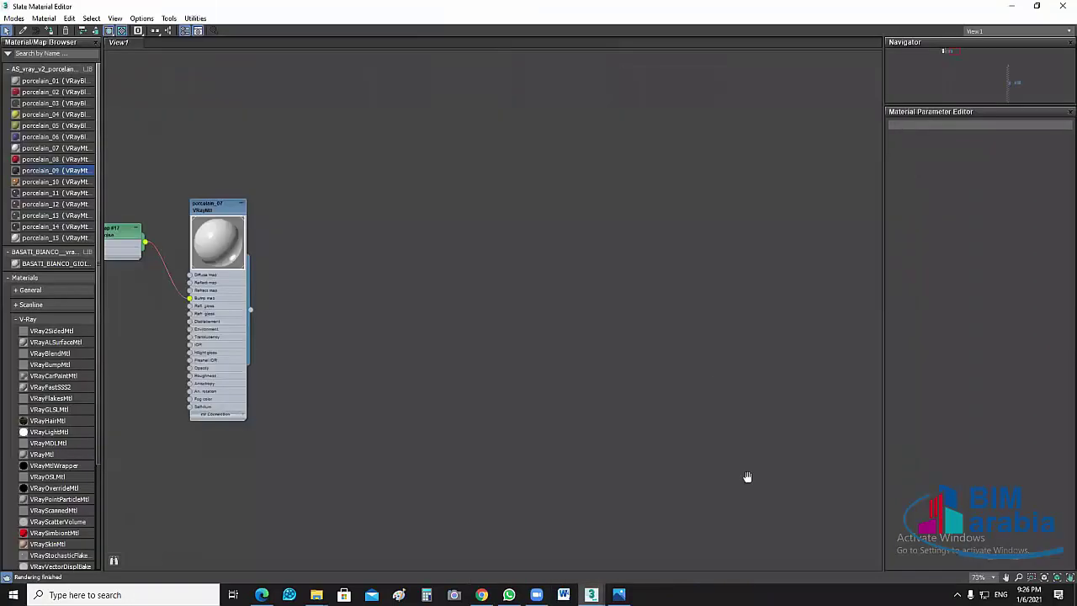
right_click(603, 278)
click(640, 292)
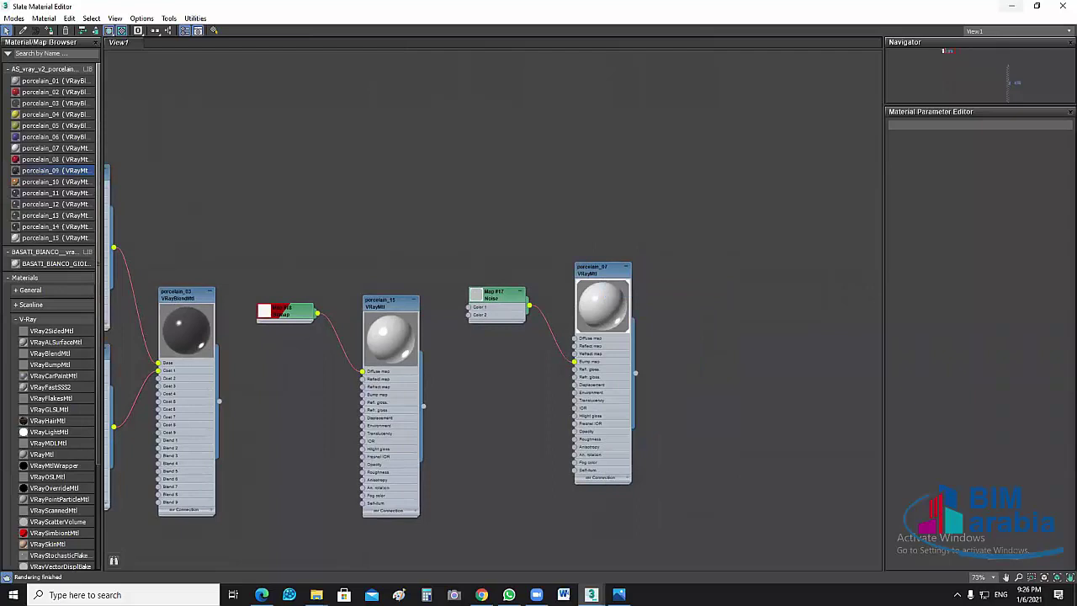
Close the material editor, cancel and restart the floor's V-Ray region render, then return to the viewports
key(m)
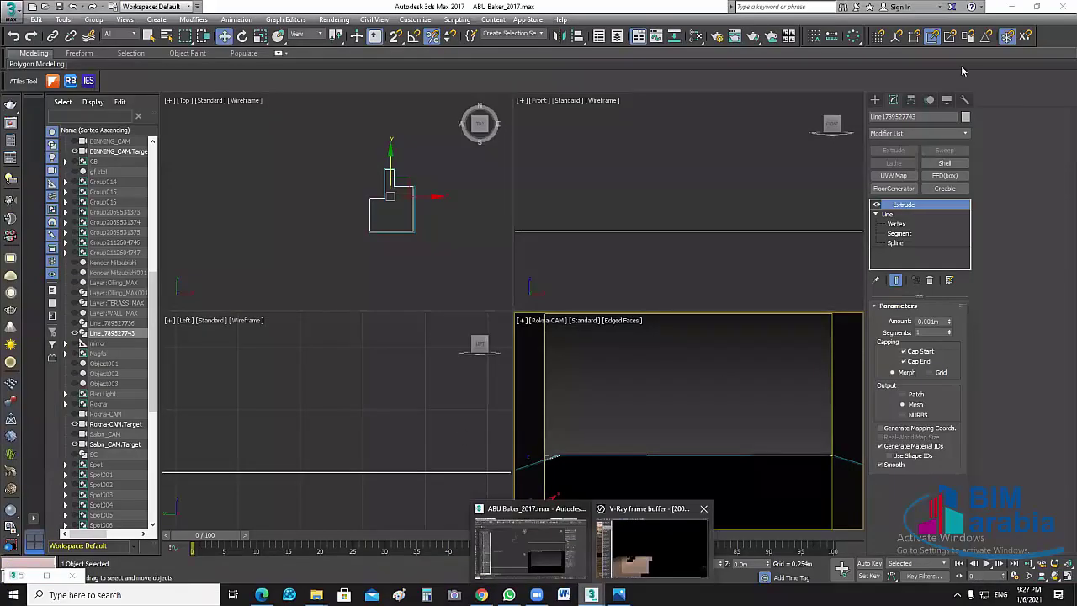
click(652, 547)
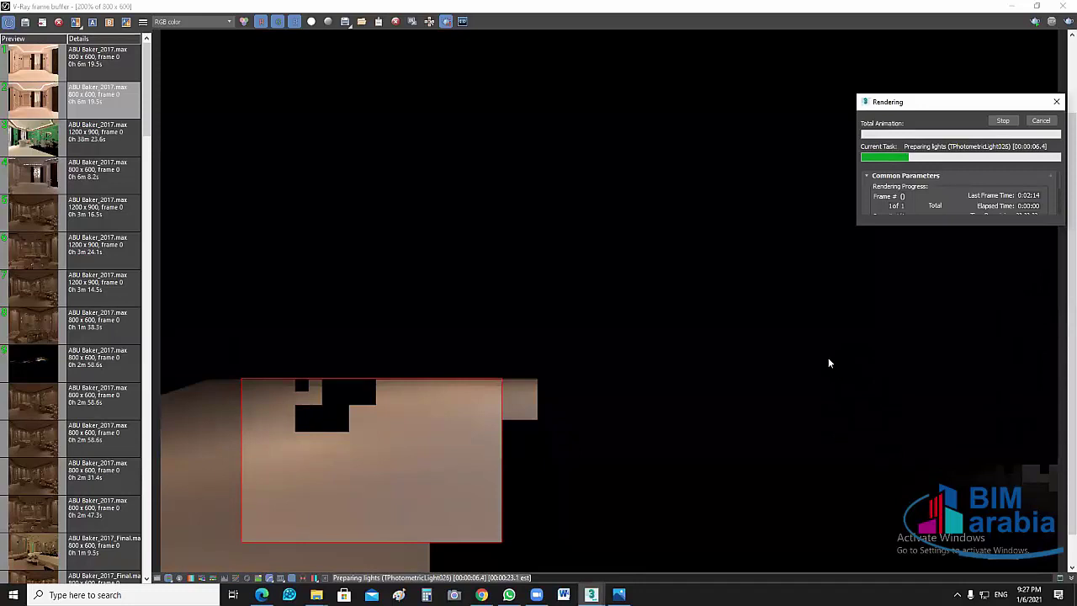
click(1041, 120)
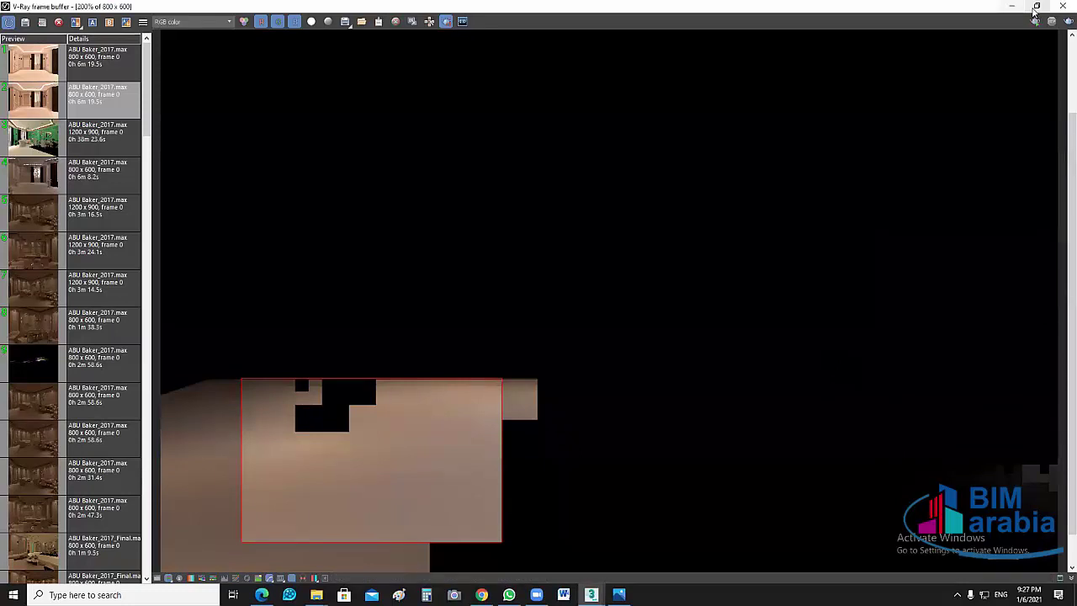
click(1035, 21)
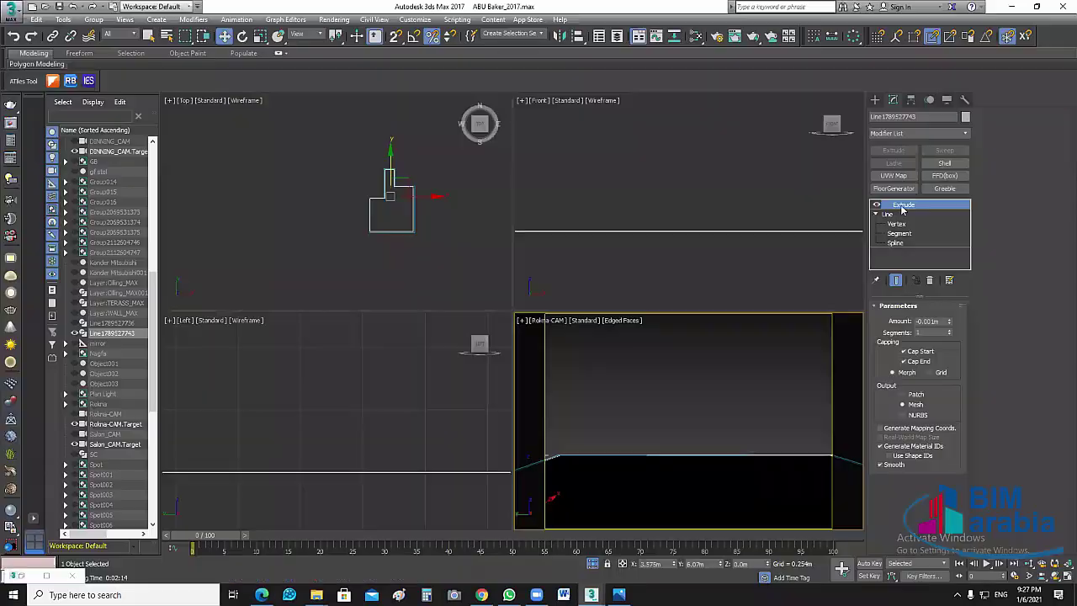
click(904, 209)
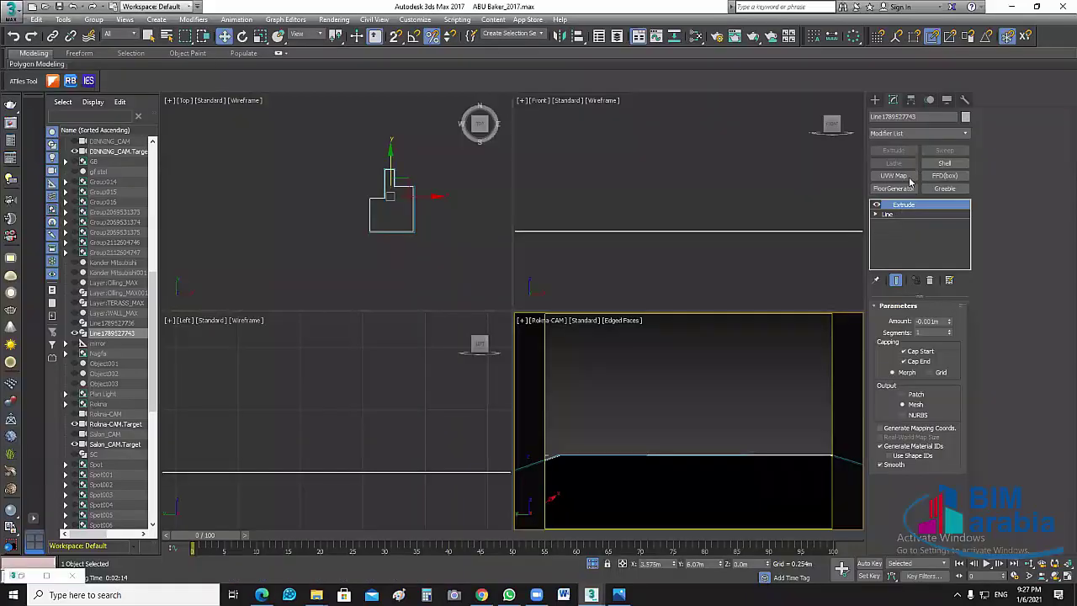
Add a Planar UVW Map modifier (10.77m × 7.56m) to the floor slab
click(909, 178)
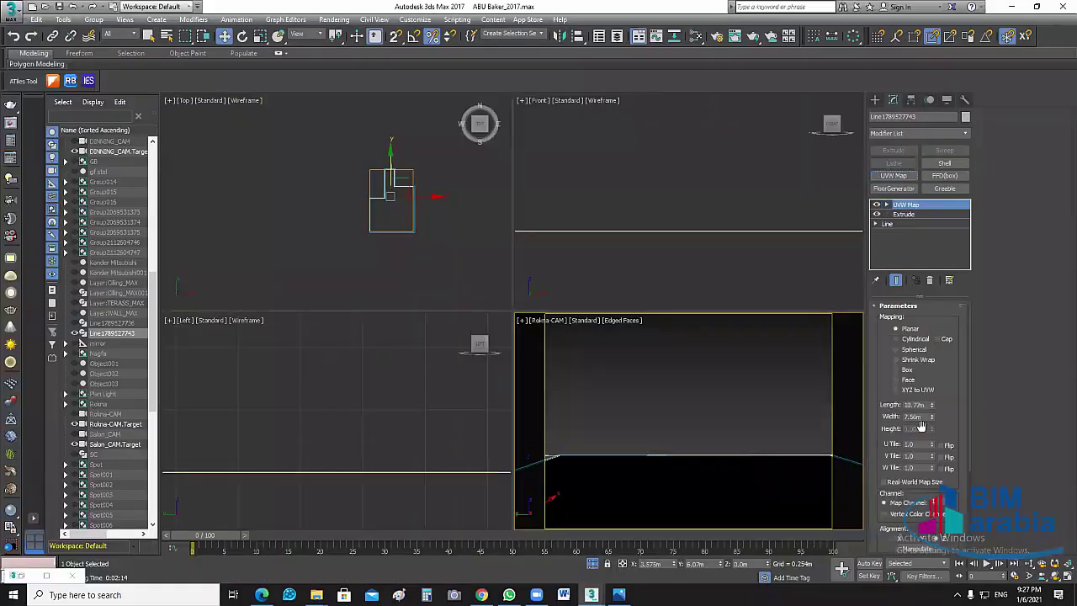
scroll(881, 385, down, 3)
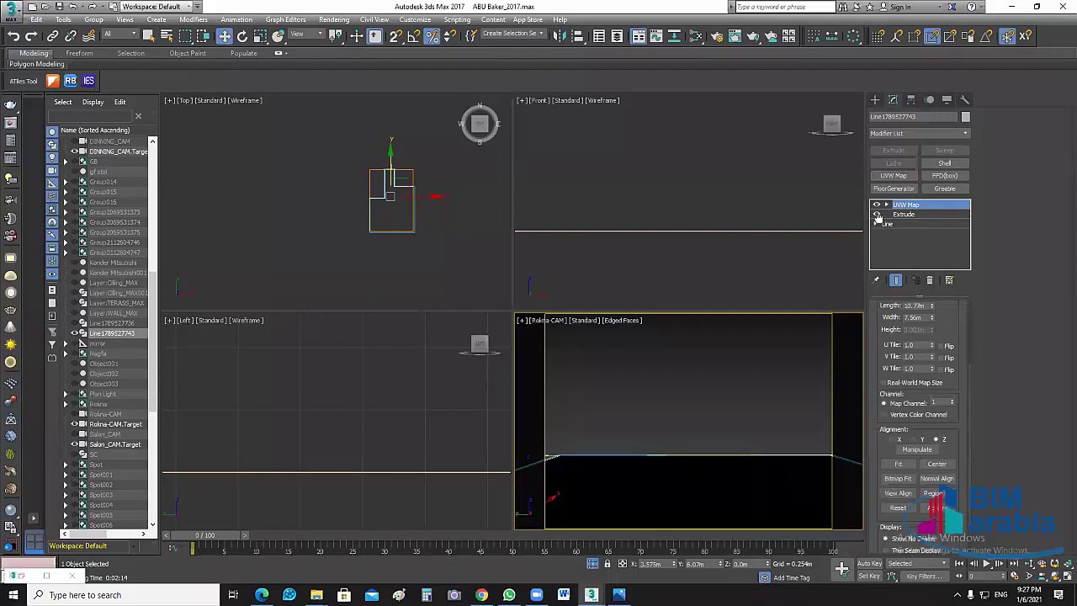
scroll(881, 384, up, 3)
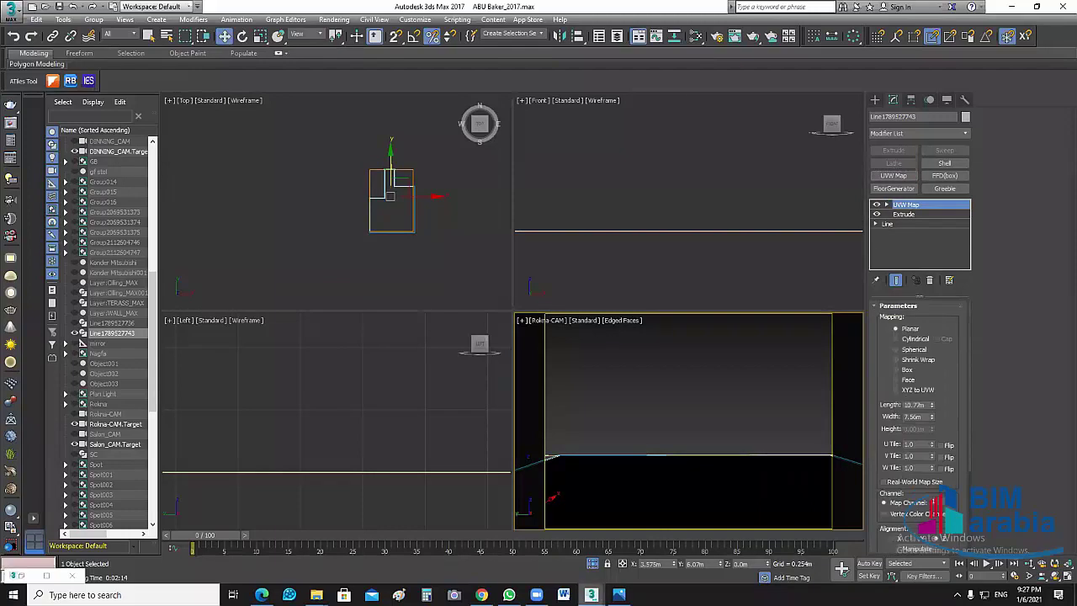
Render the floor with its new mapping, then hide the floor and unhide the ceiling
key(shift+q)
click(74, 333)
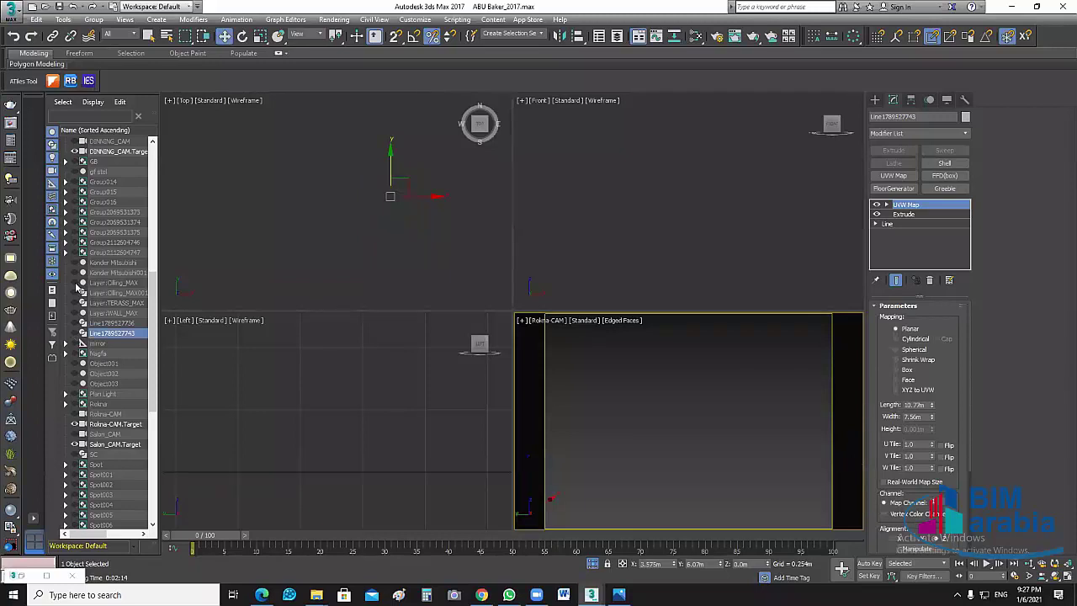
click(74, 283)
Select the ceiling slab in the front view and go to its Editable Poly base level
click(682, 470)
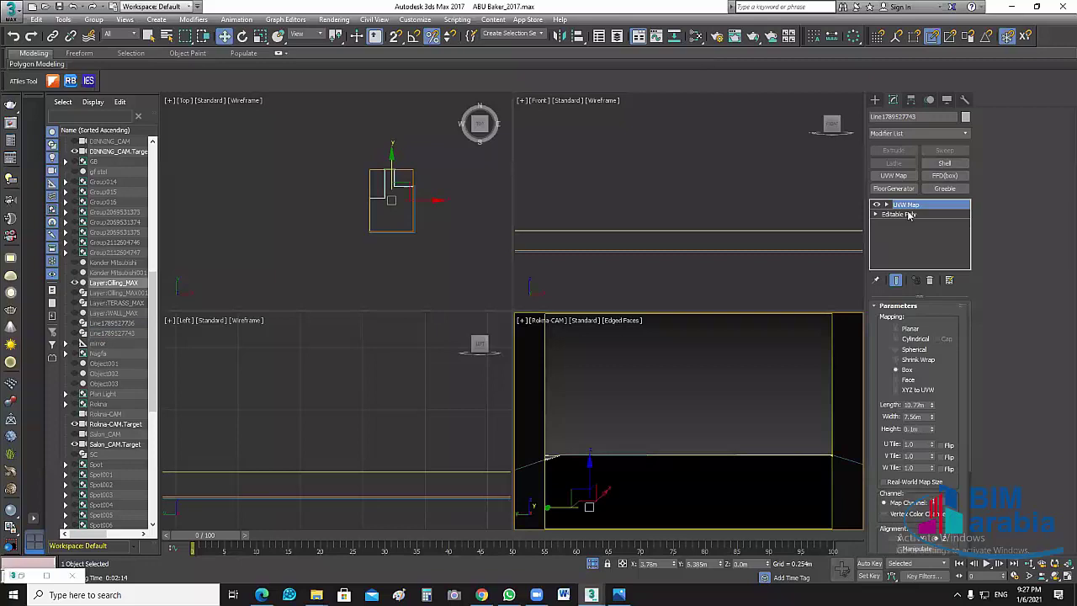
click(908, 214)
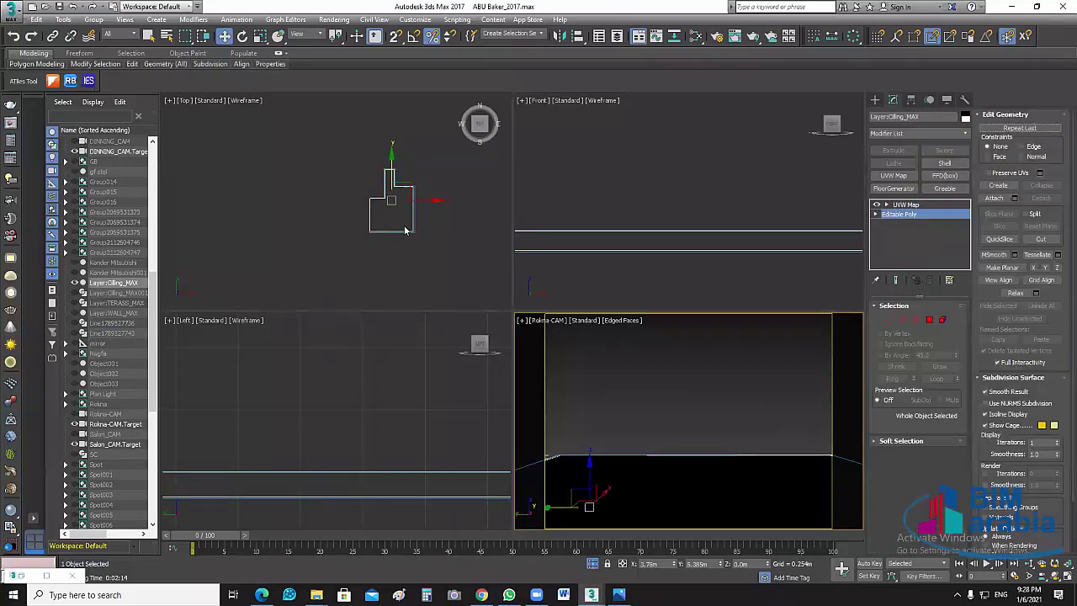
click(361, 280)
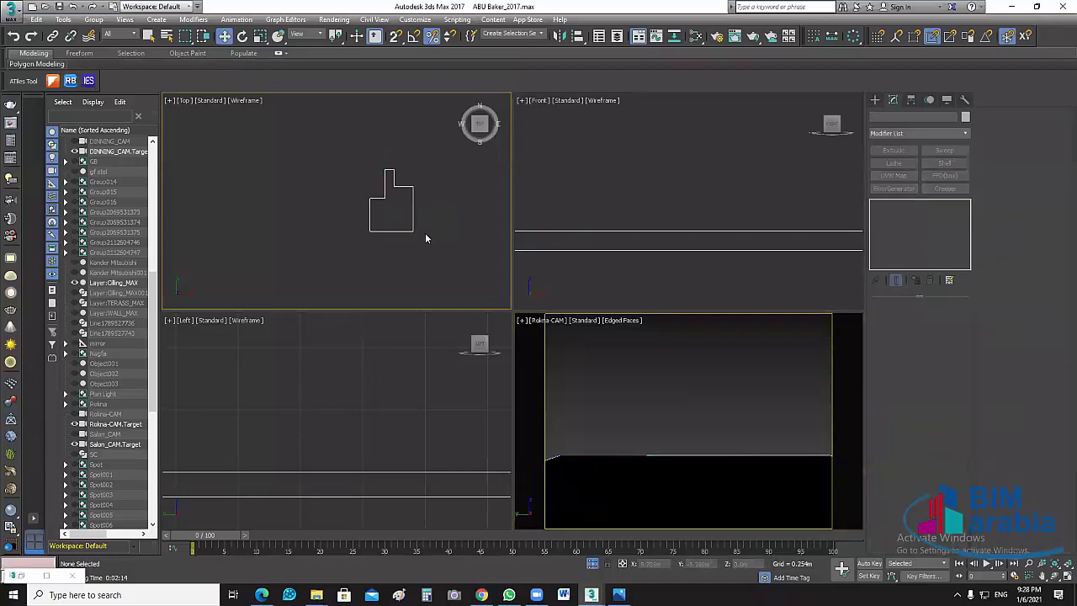
middle_click(710, 275)
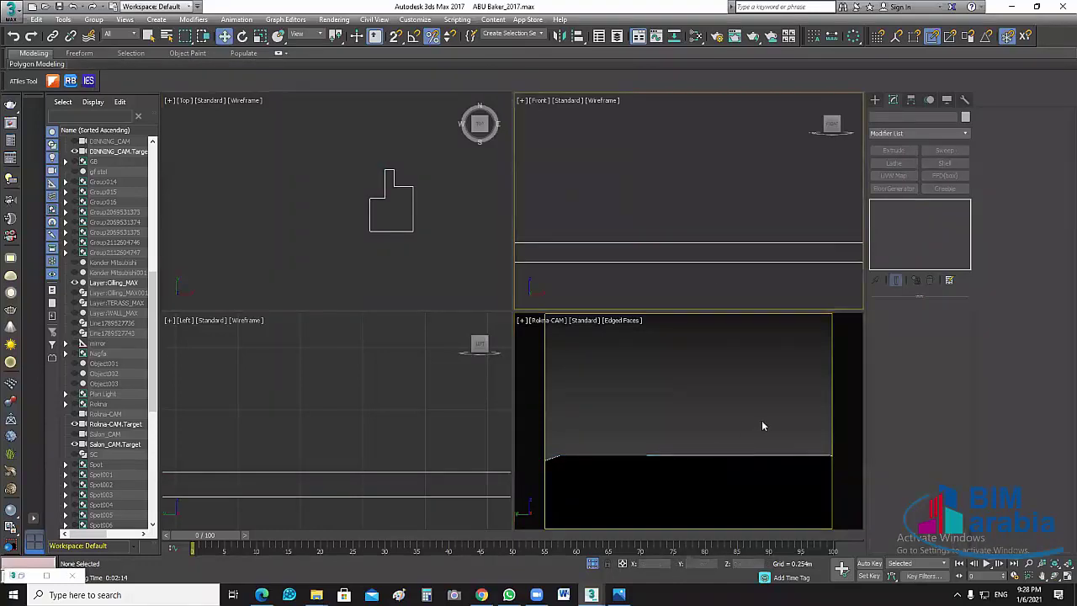
click(756, 489)
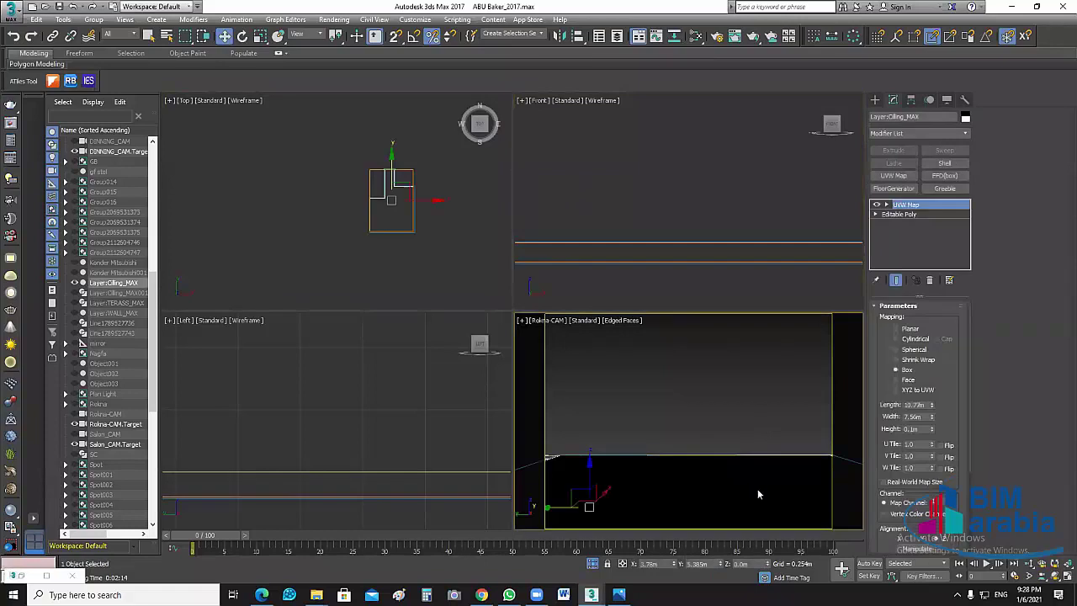
click(904, 216)
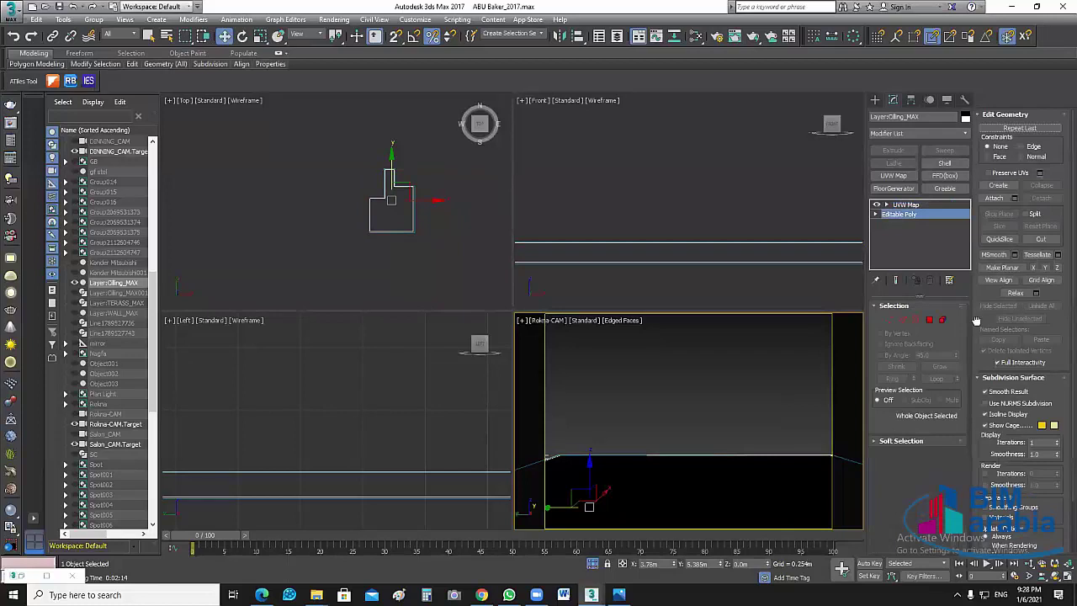
scroll(976, 324, down, 2)
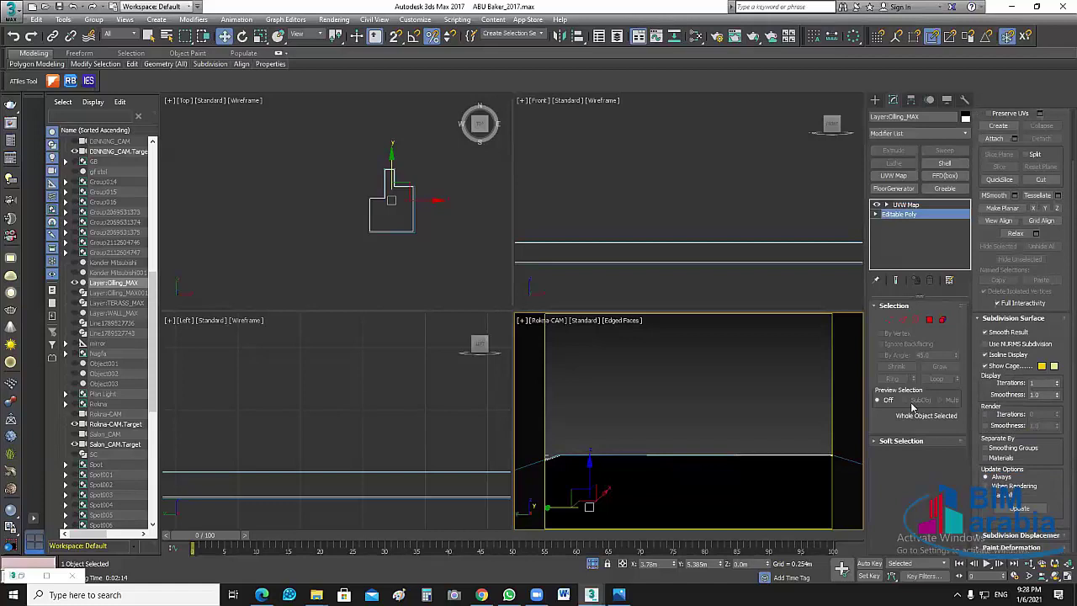
Select the nine ceiling polygons other than the floor-level face (polygon 10)
key(4)
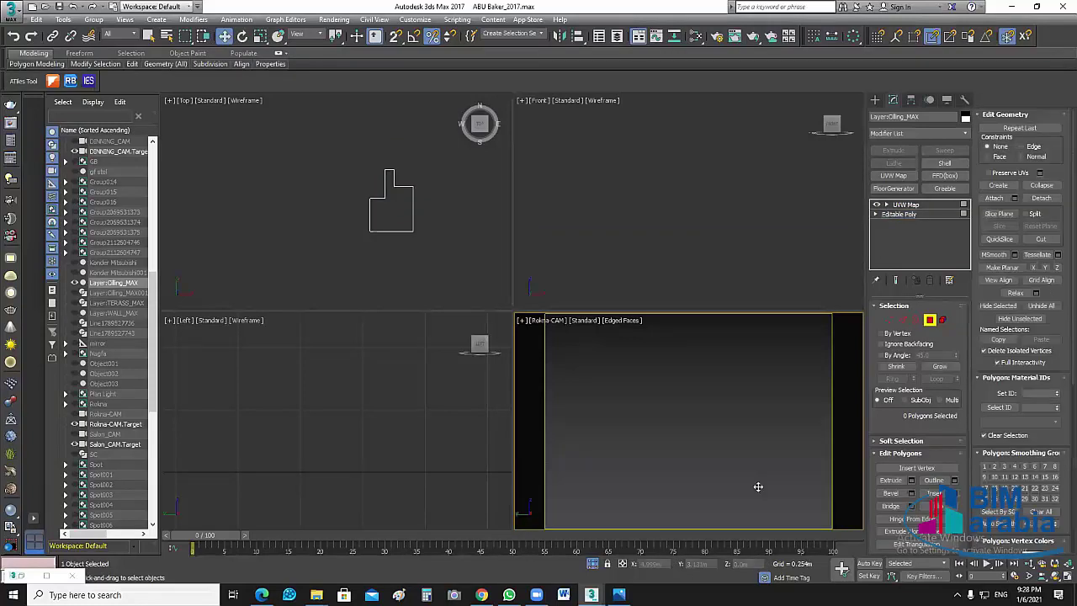
click(758, 486)
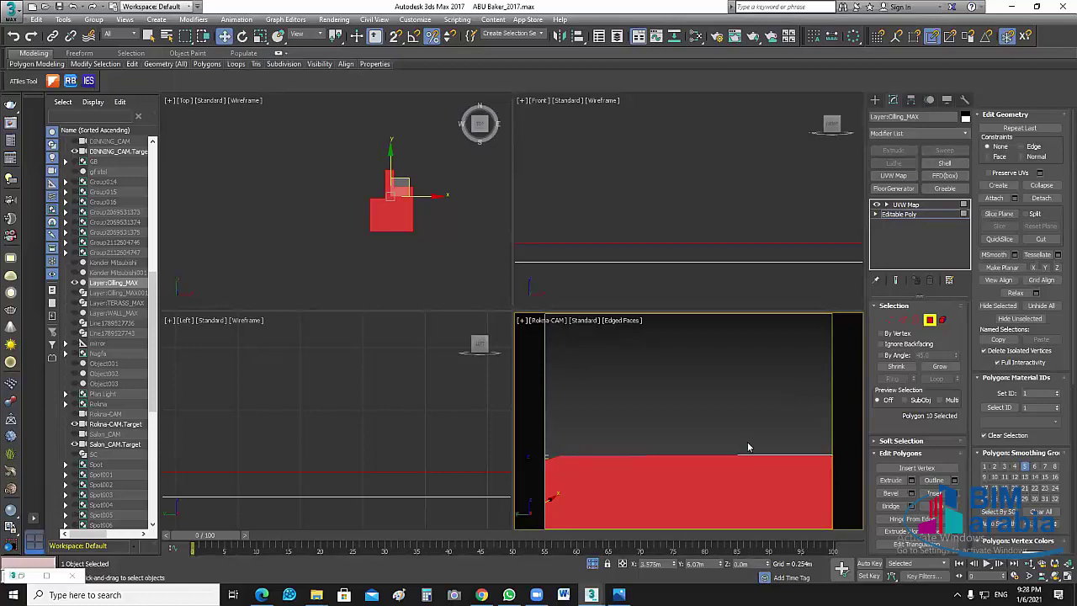
key(shift+i)
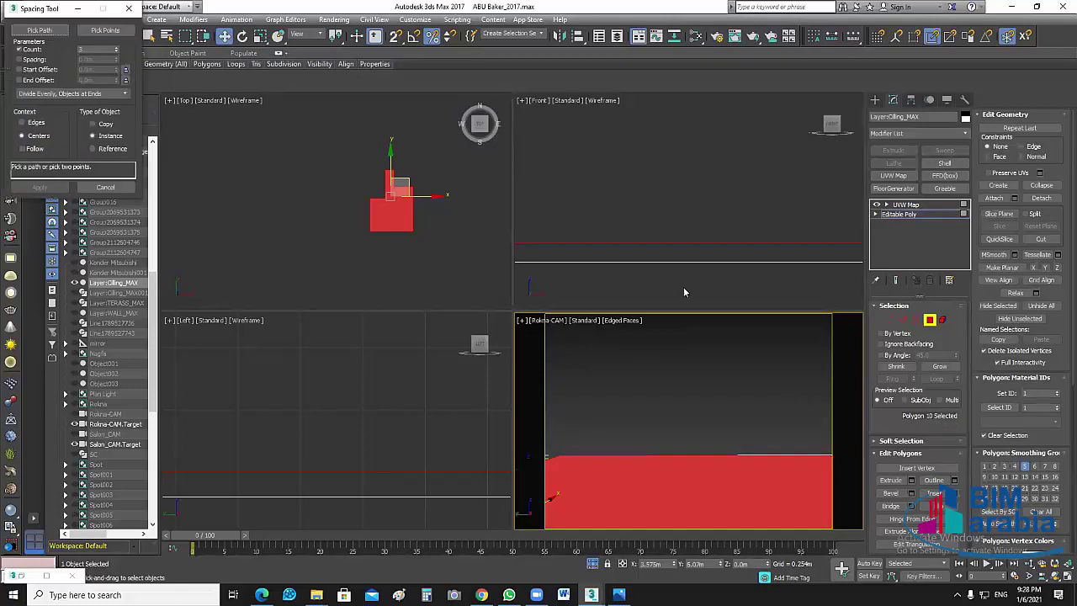
click(683, 287)
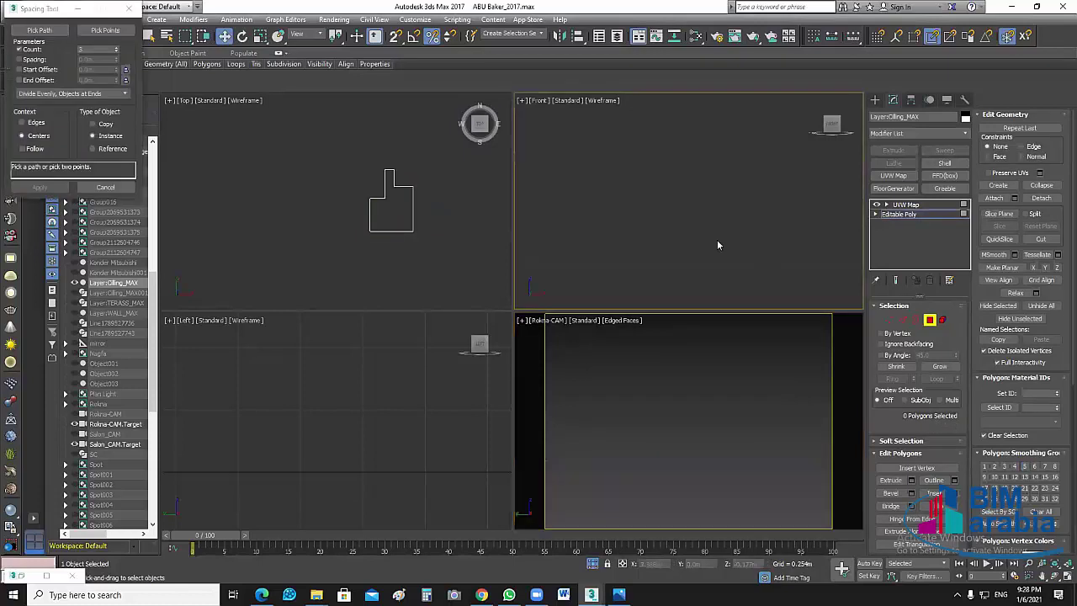
click(717, 245)
click(789, 225)
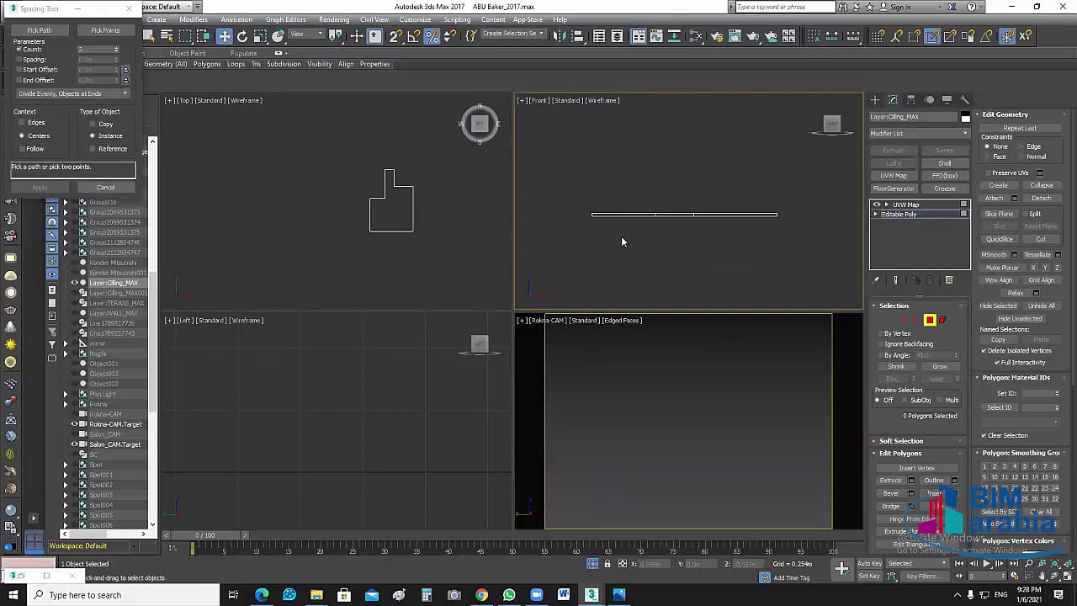
key(ctrl+a)
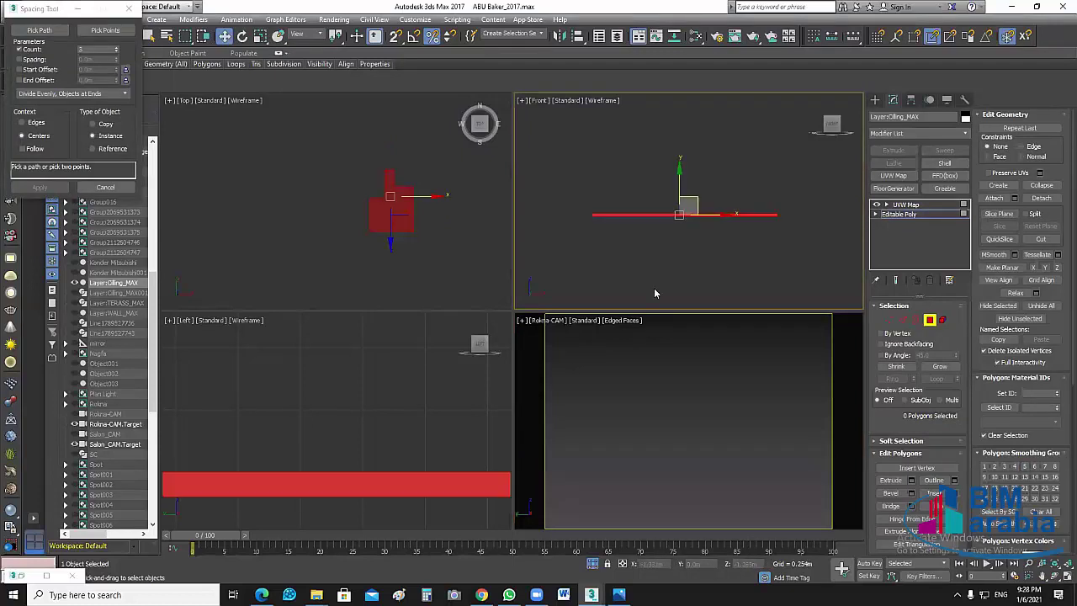
Assign material ID 2 to those nine polygons and return to object level
click(1035, 394)
text(2)
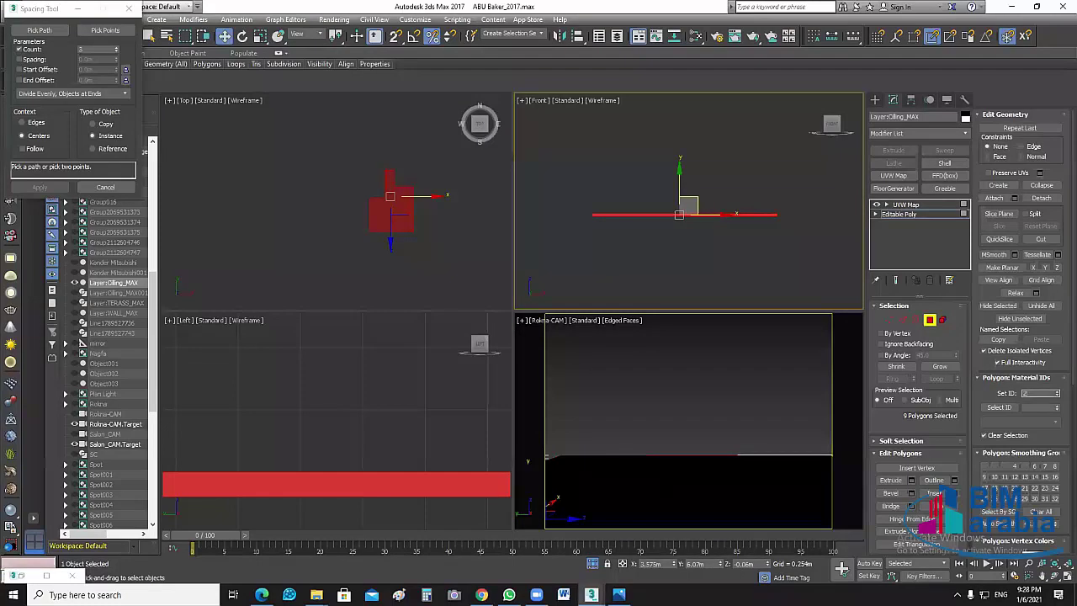
click(714, 409)
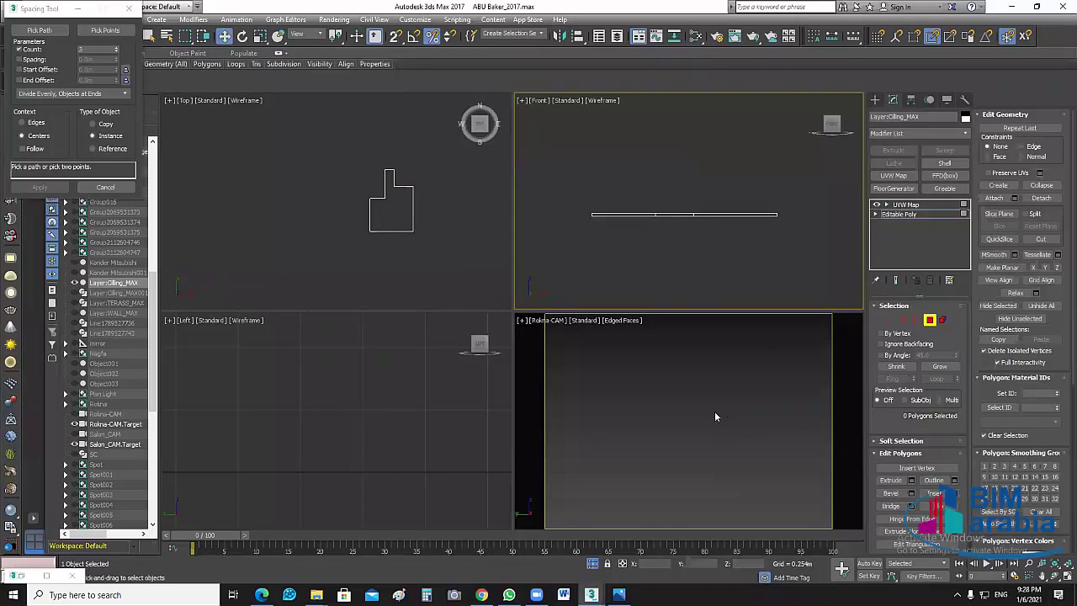
click(932, 321)
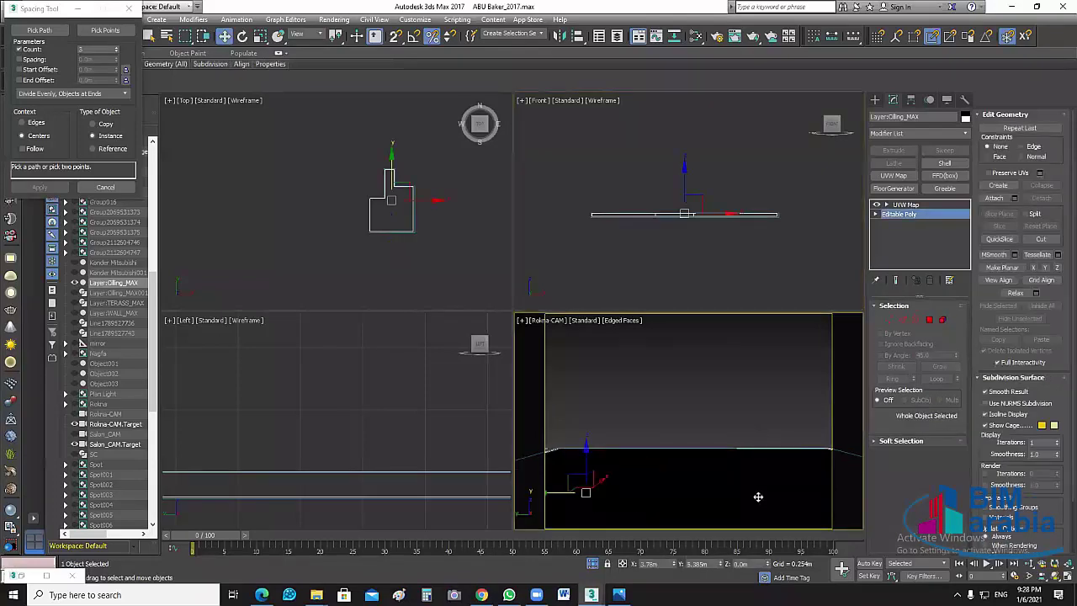
Turn on Real-World Map Size in the ceiling's UVW Map modifier
click(906, 204)
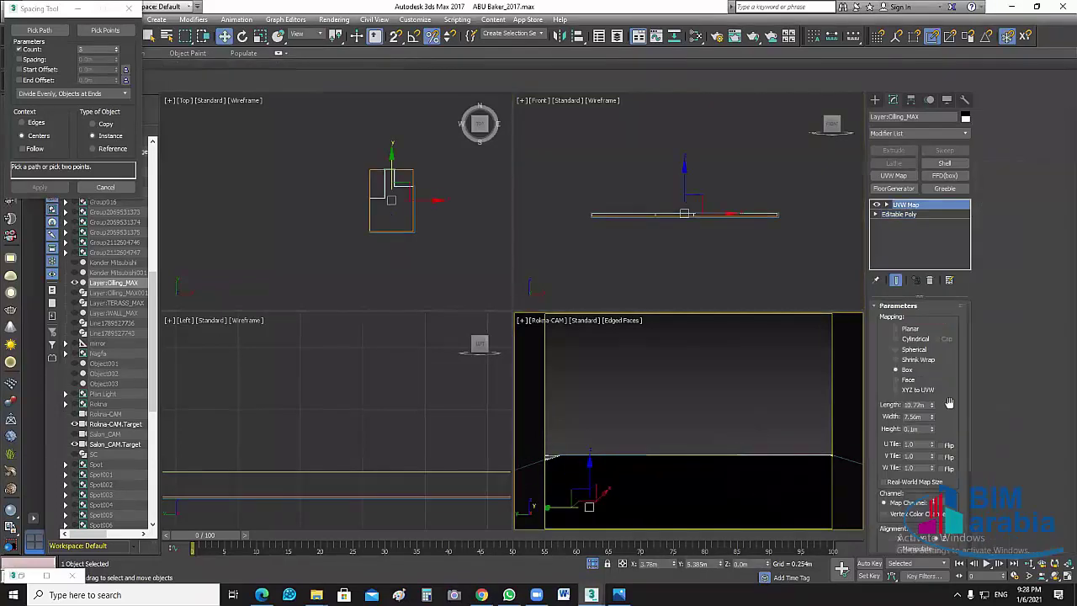
drag(949, 403, 959, 340)
scroll(957, 324, down, 3)
scroll(956, 310, down, 3)
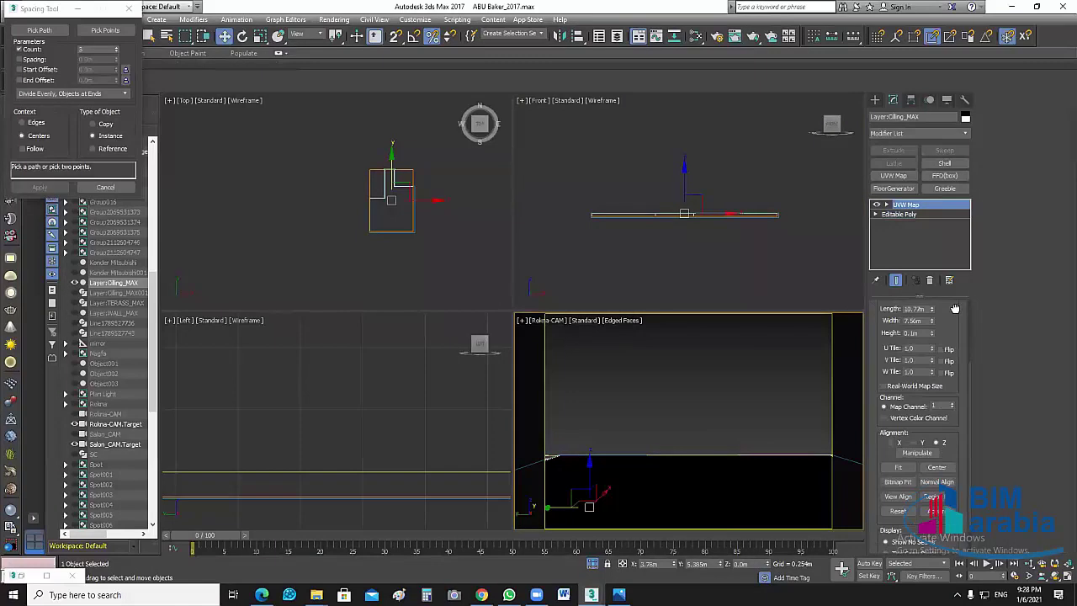
click(908, 385)
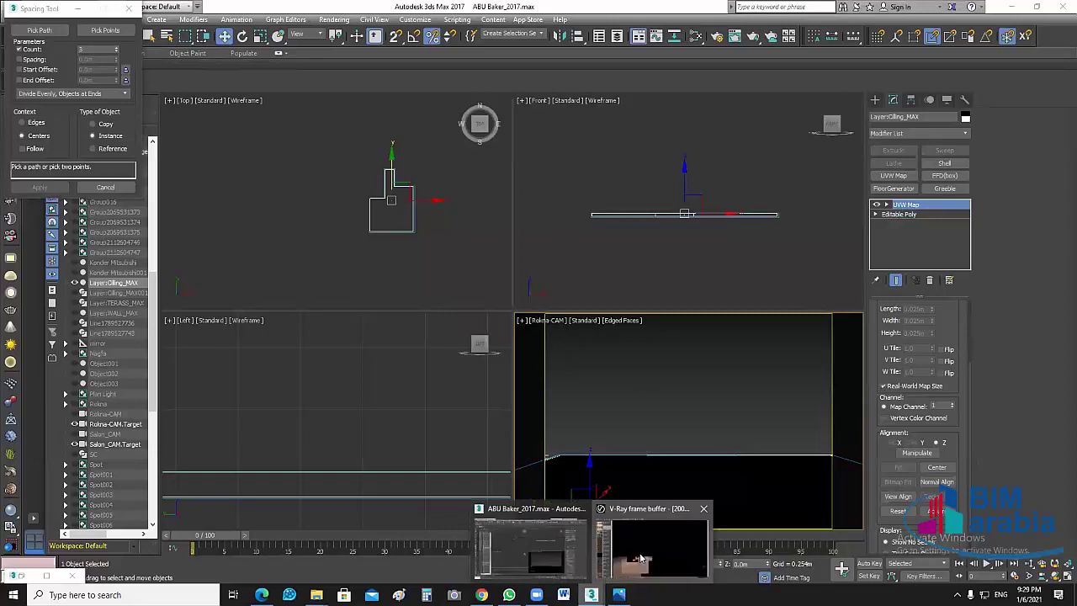
Run a test V-Ray render of the ceiling, stop it, and return to the scene
key(shift+q)
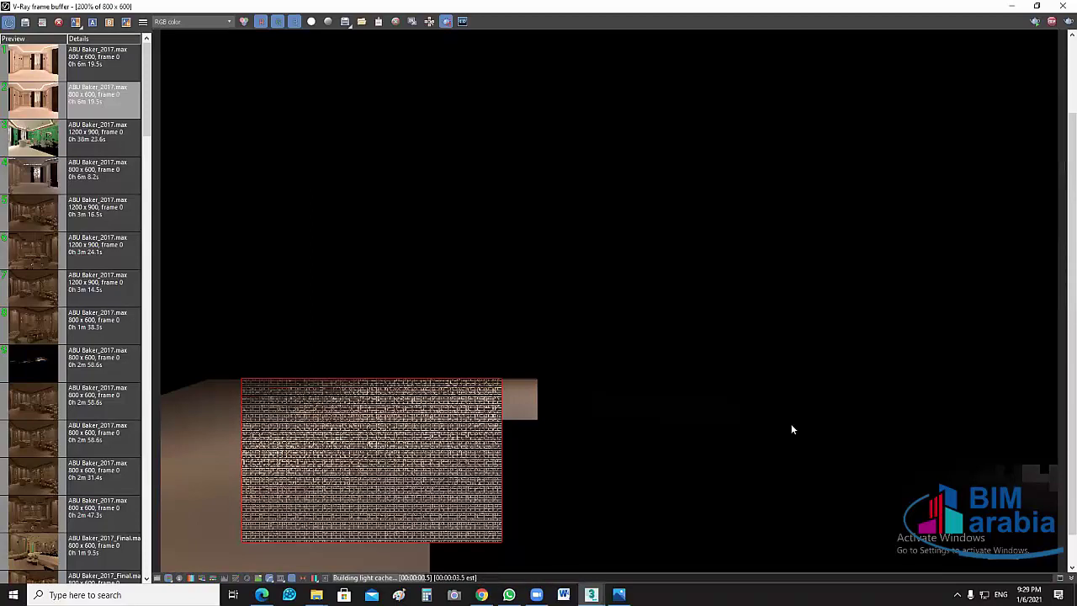
click(1052, 23)
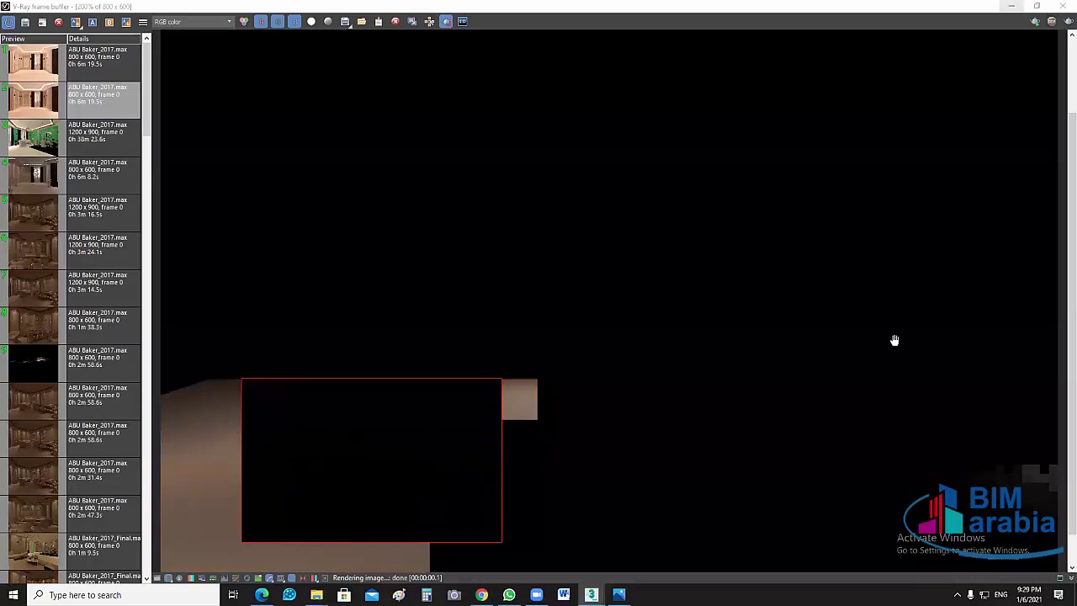
key(alt+Tab)
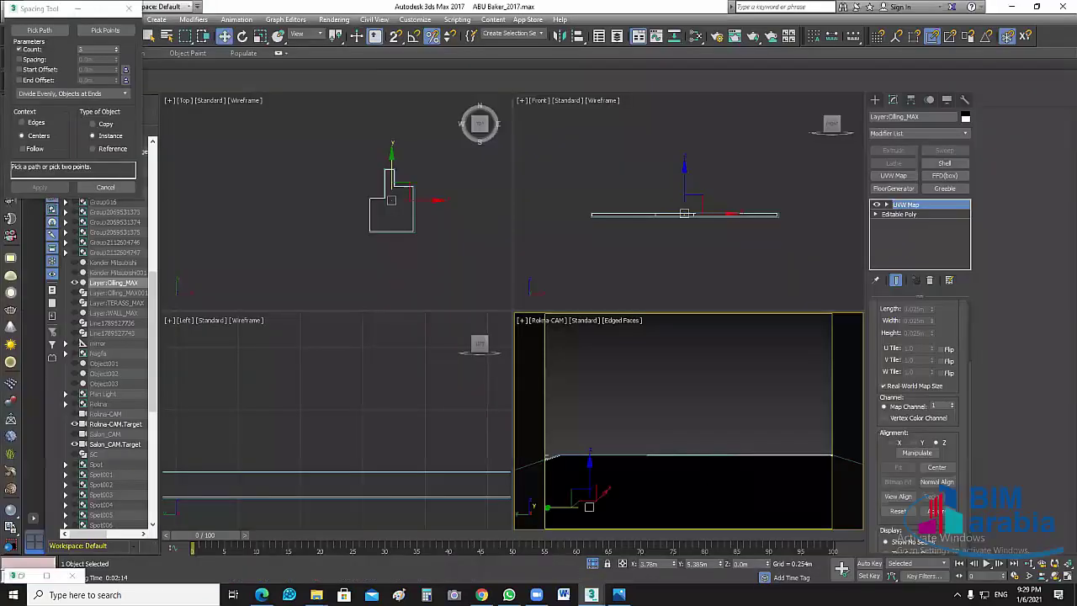
Add a new Multi/Sub-Object material node in the Slate Material Editor and open its parameters
click(51, 576)
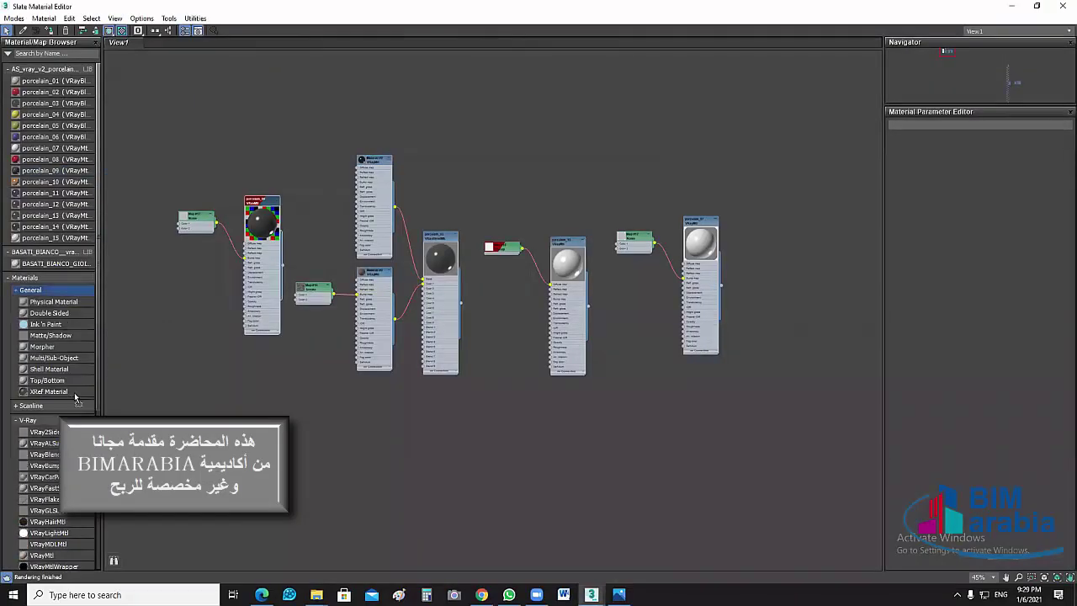
drag(54, 358, 833, 183)
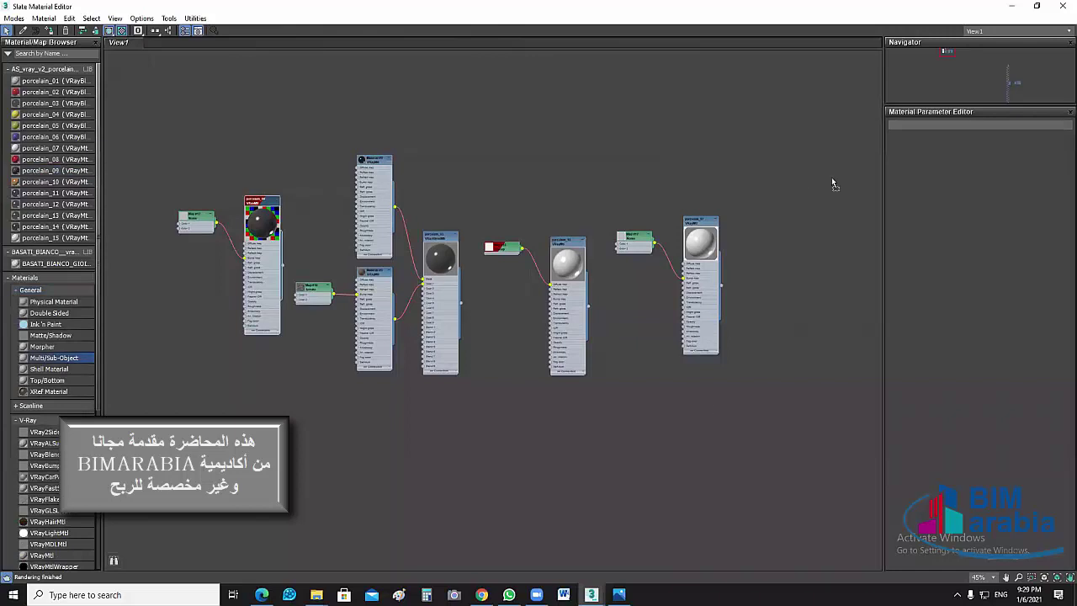
click(17, 290)
mouse_move(567, 282)
middle_down()
mouse_move(510, 313)
mouse_move(736, 246)
middle_up()
scroll(510, 313, up, 5)
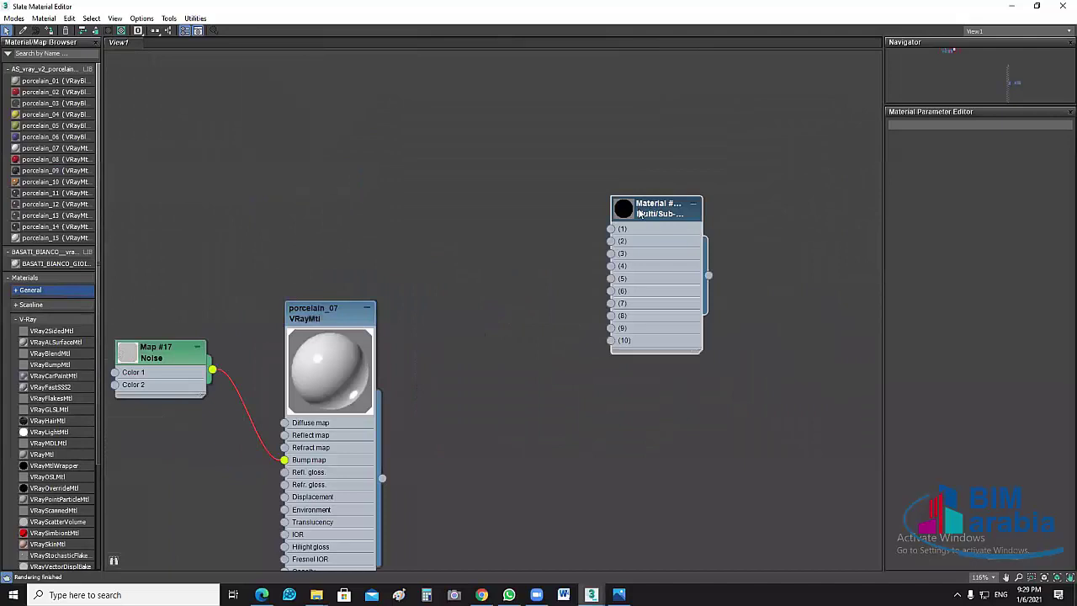
double_click(626, 211)
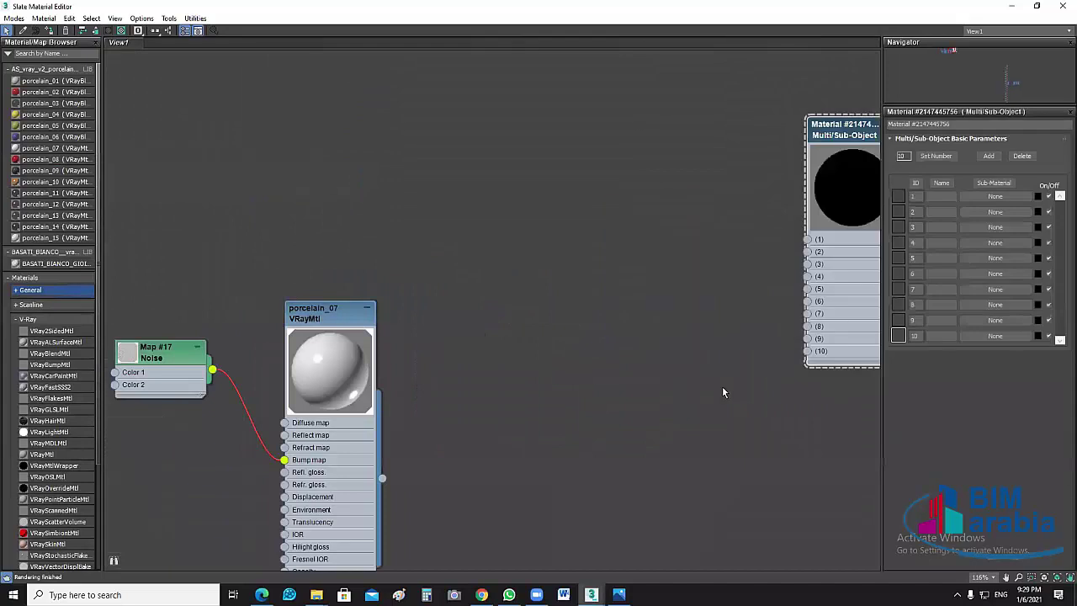
scroll(722, 386, down, 4)
scroll(681, 342, down, 2)
scroll(681, 343, down, 3)
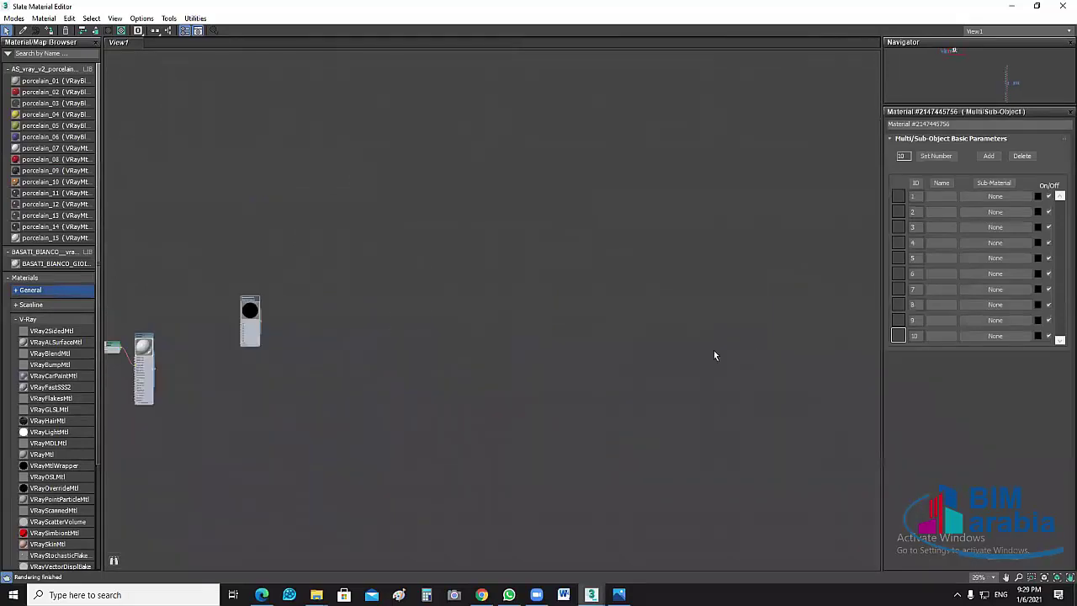
scroll(505, 344, down, 8)
Move the new material beside the porcelain nodes and set its sub-material count to 2
middle_drag(477, 344, 543, 300)
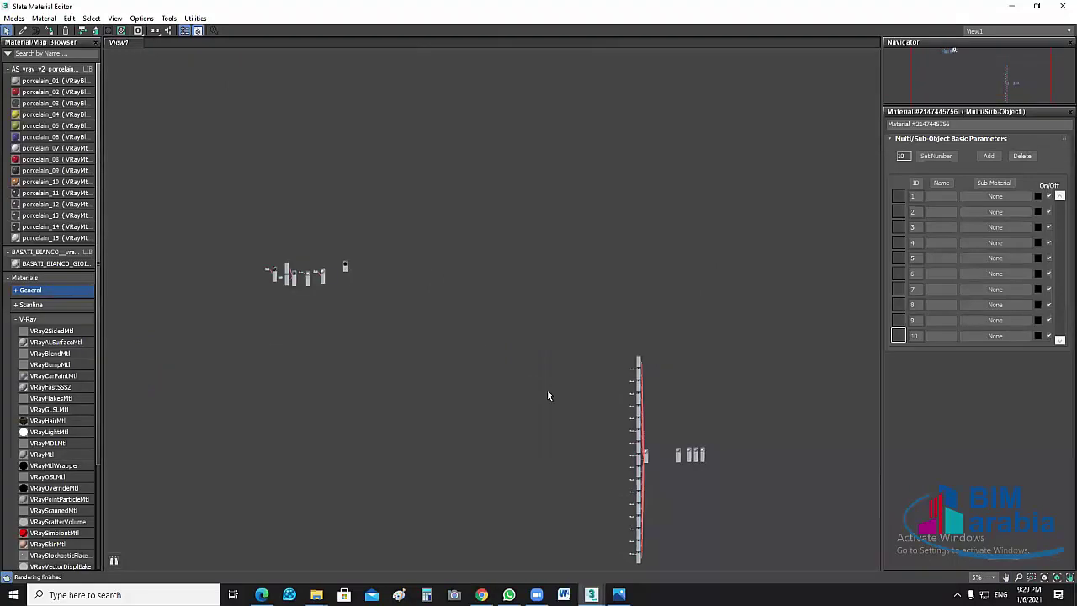
scroll(454, 269, up, 8)
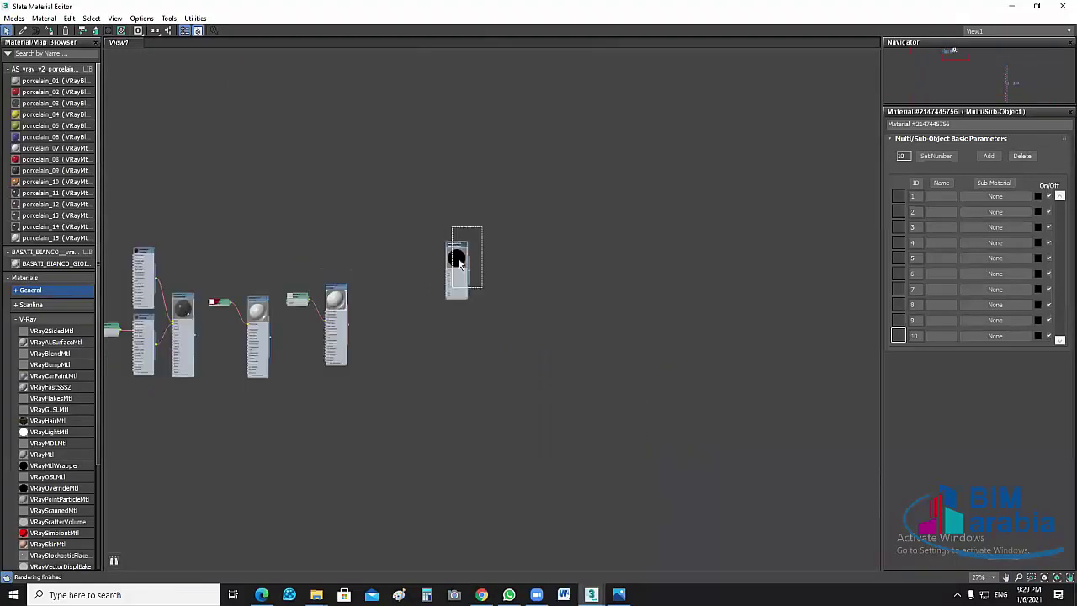
drag(459, 265, 807, 437)
scroll(806, 435, down, 4)
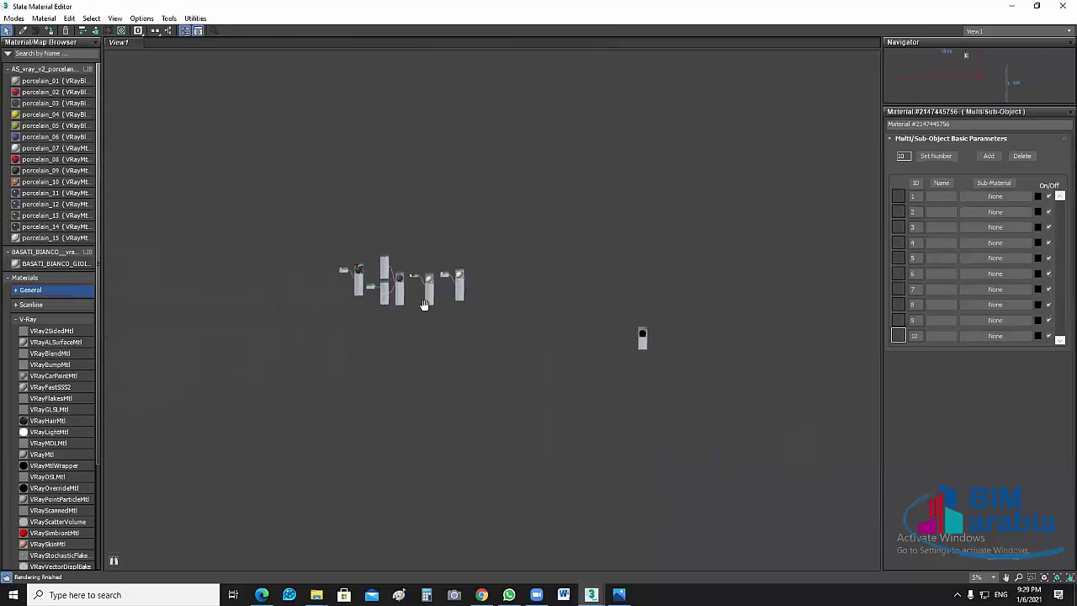
middle_drag(772, 380, 461, 294)
scroll(209, 221, down, 2)
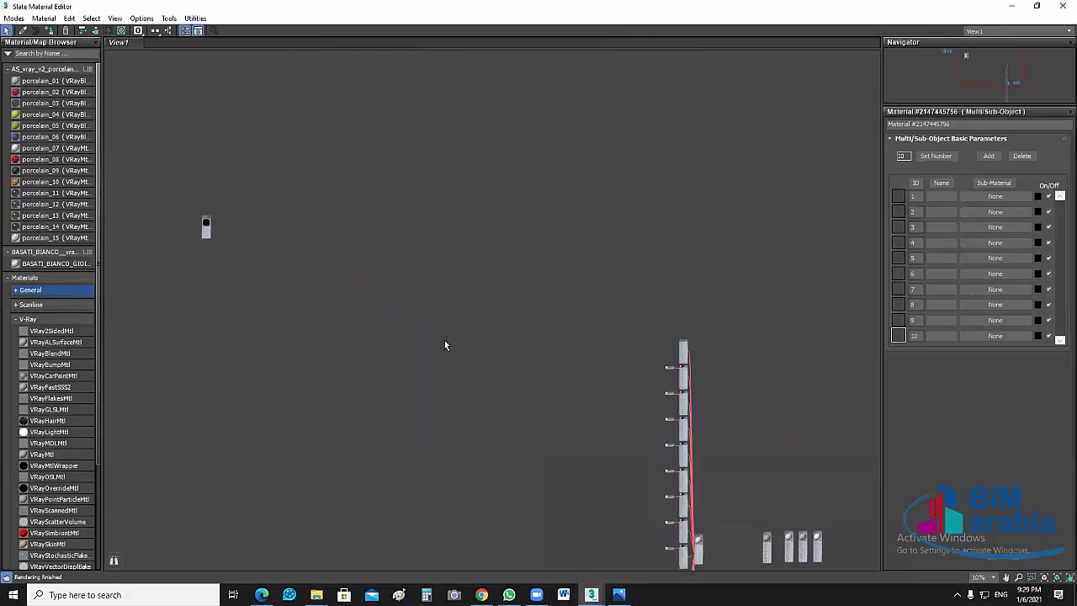
mouse_move(698, 462)
mouse_down()
mouse_move(204, 223)
mouse_move(771, 457)
mouse_move(722, 520)
mouse_up()
scroll(734, 541, up, 7)
scroll(721, 470, up, 3)
click(940, 157)
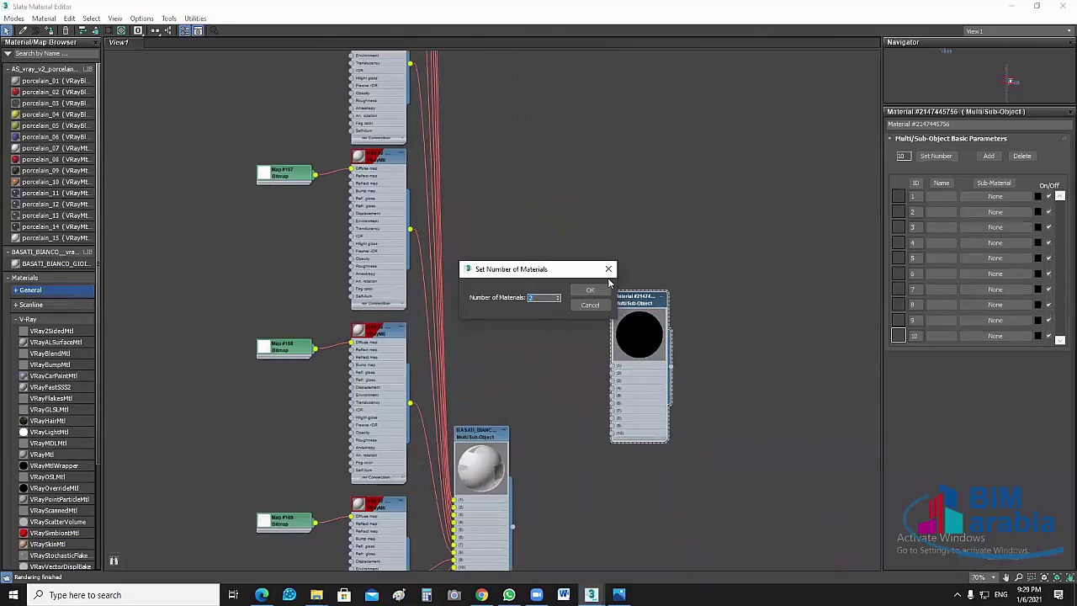
text(2)
key(Return)
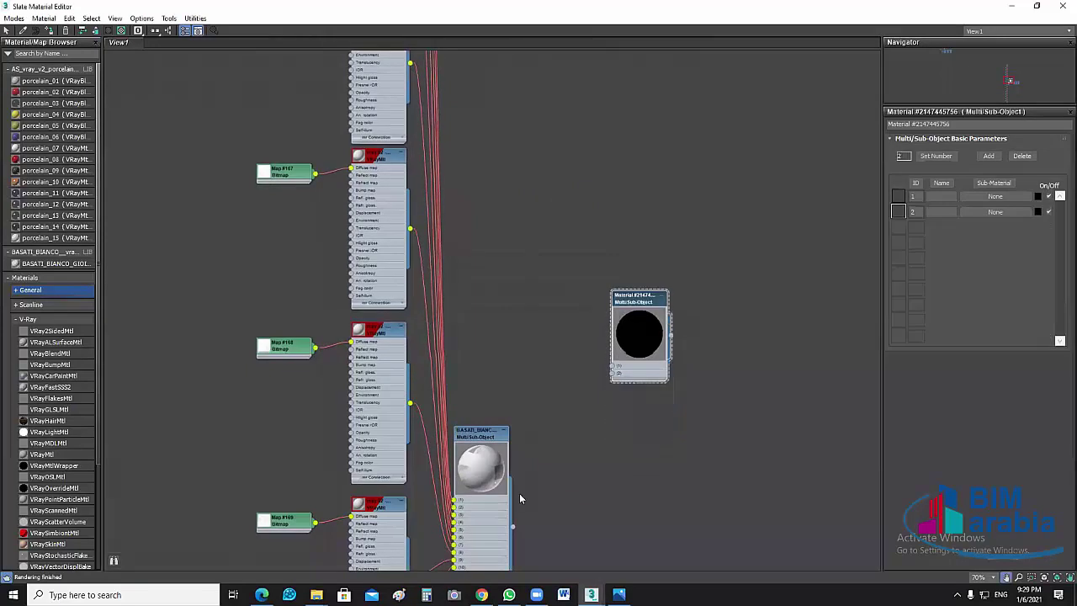
Wire the BASATI_BIANCO porcelain multi-material into slot 1 and restore the editor window
middle_drag(513, 522, 516, 483)
drag(514, 486, 615, 325)
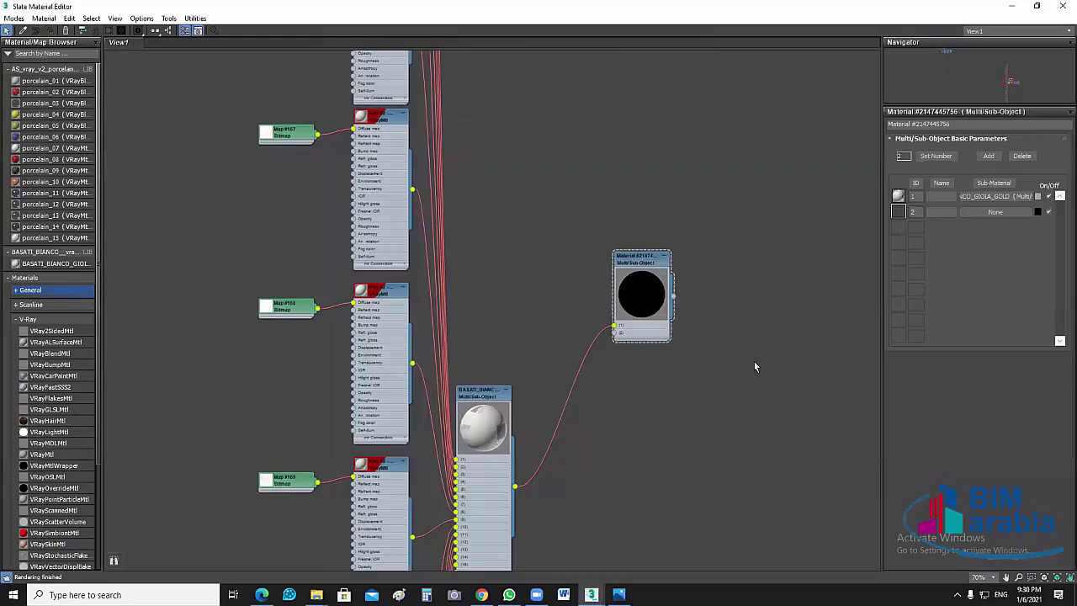
scroll(745, 403, down, 2)
middle_drag(744, 403, 695, 398)
scroll(695, 398, down, 1)
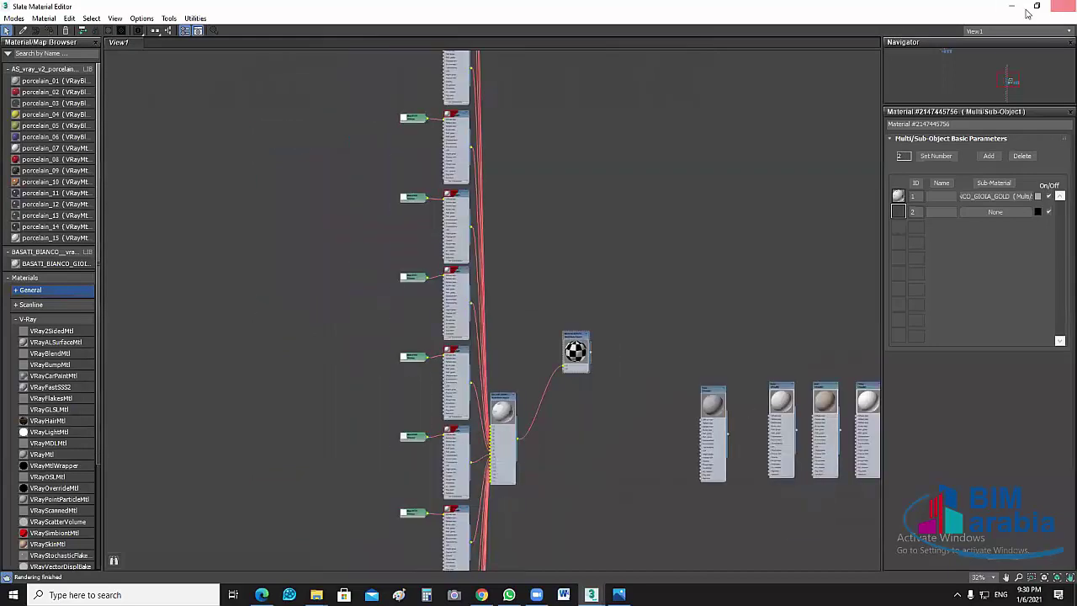
click(1034, 6)
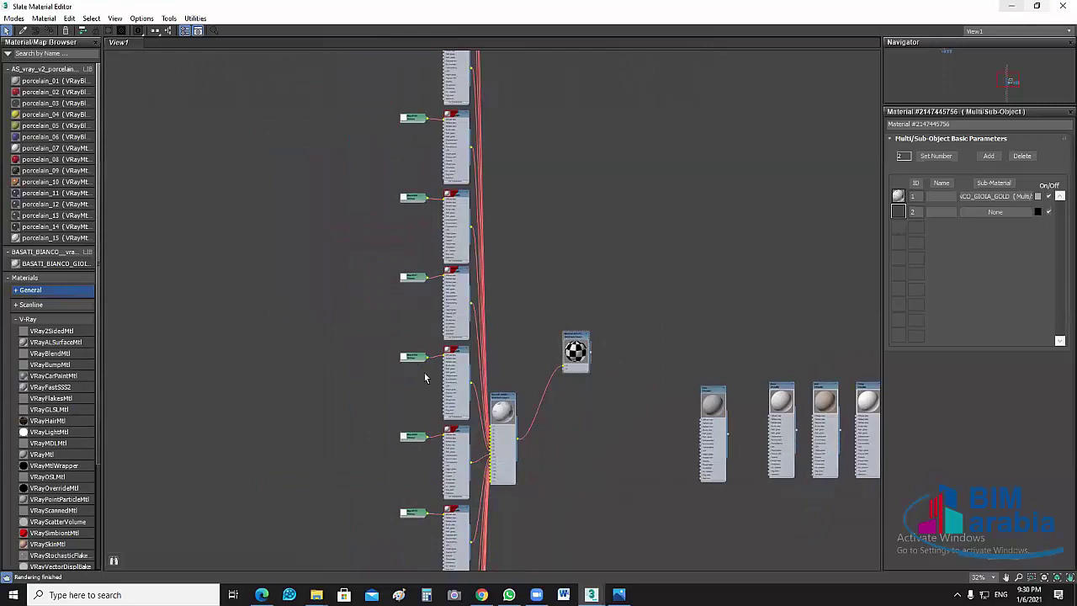
scroll(295, 285, down, 4)
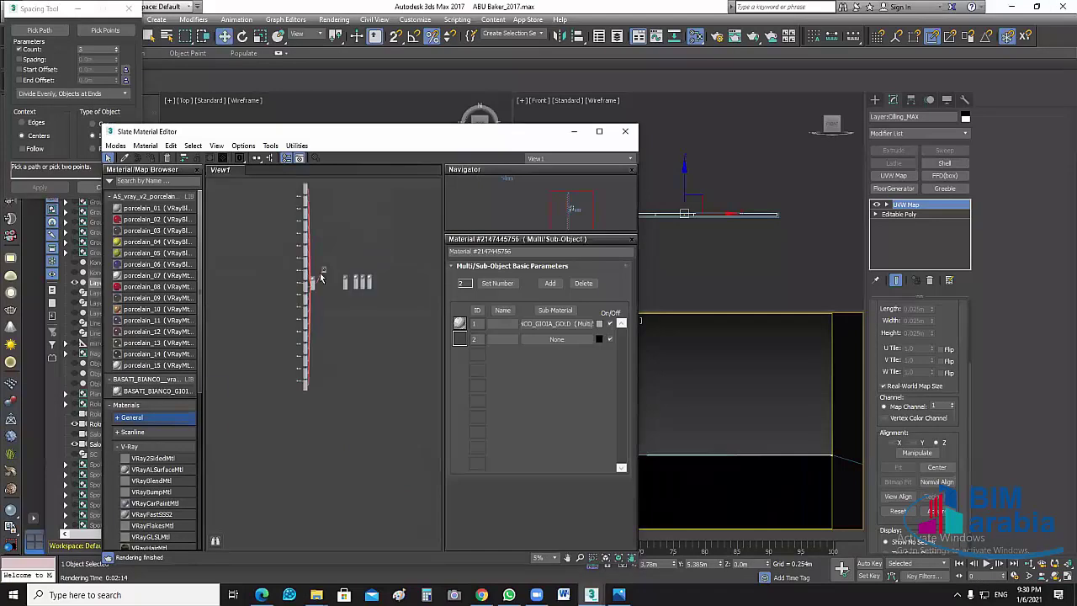
Place the BASATI_BIANCO_GIOIA_GOLD material into View1 and show its parameters
scroll(322, 272, up, 5)
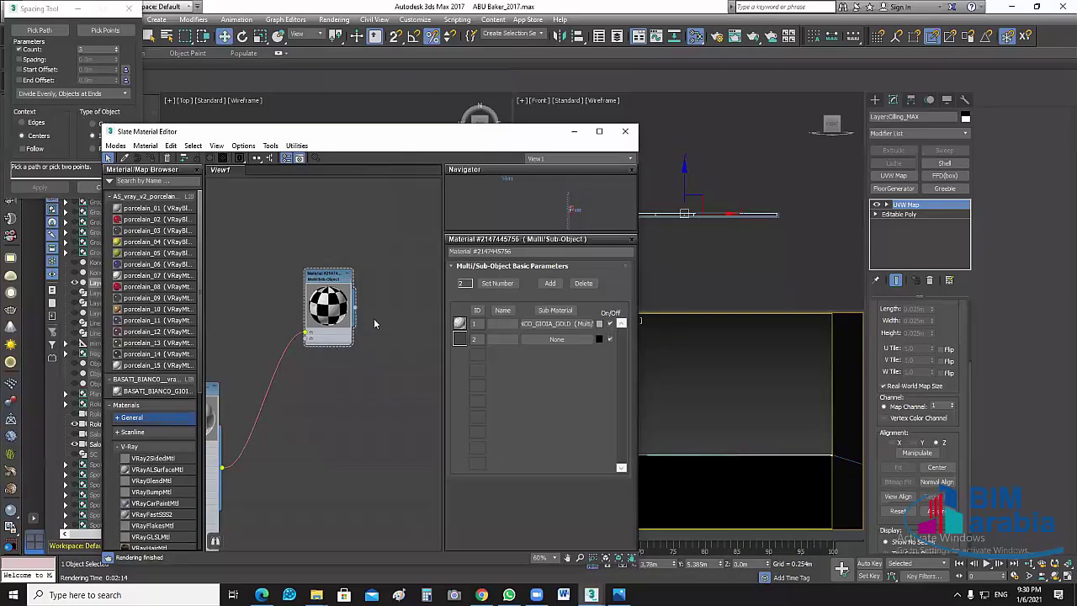
right_click(321, 278)
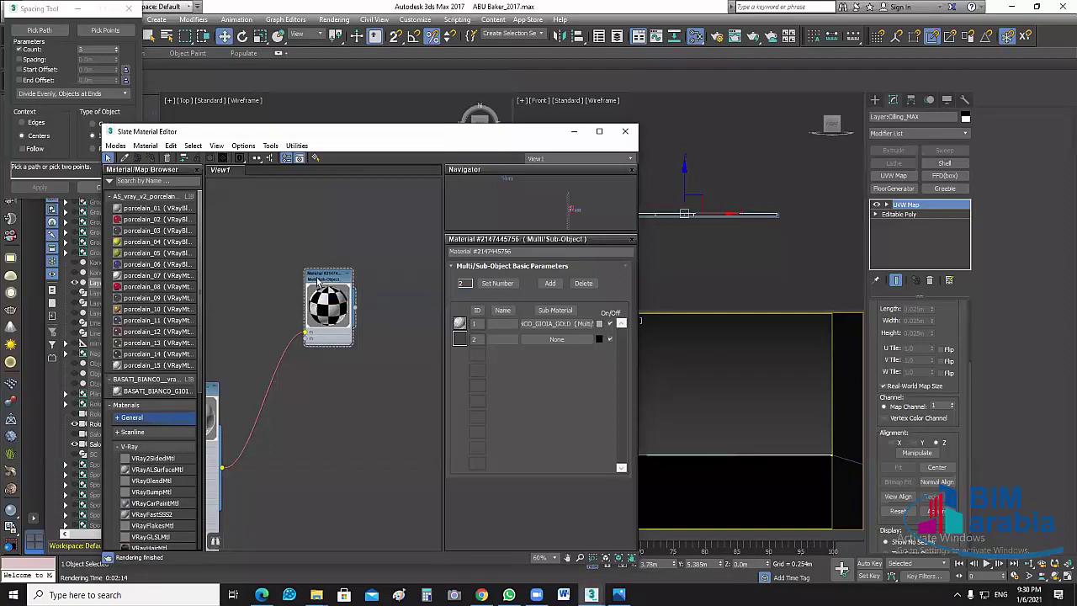
click(322, 283)
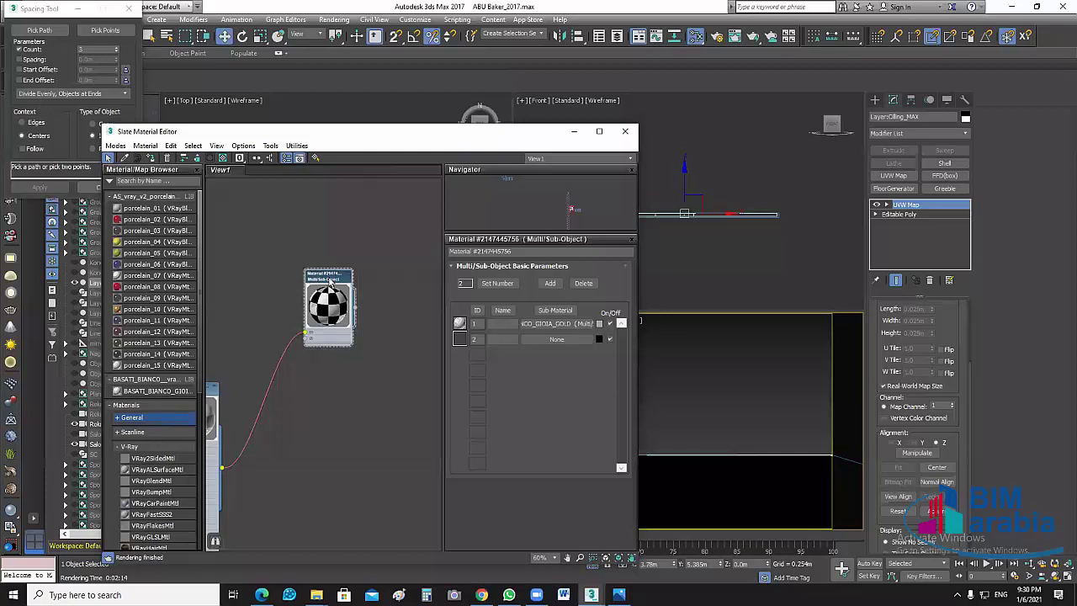
drag(553, 323, 383, 278)
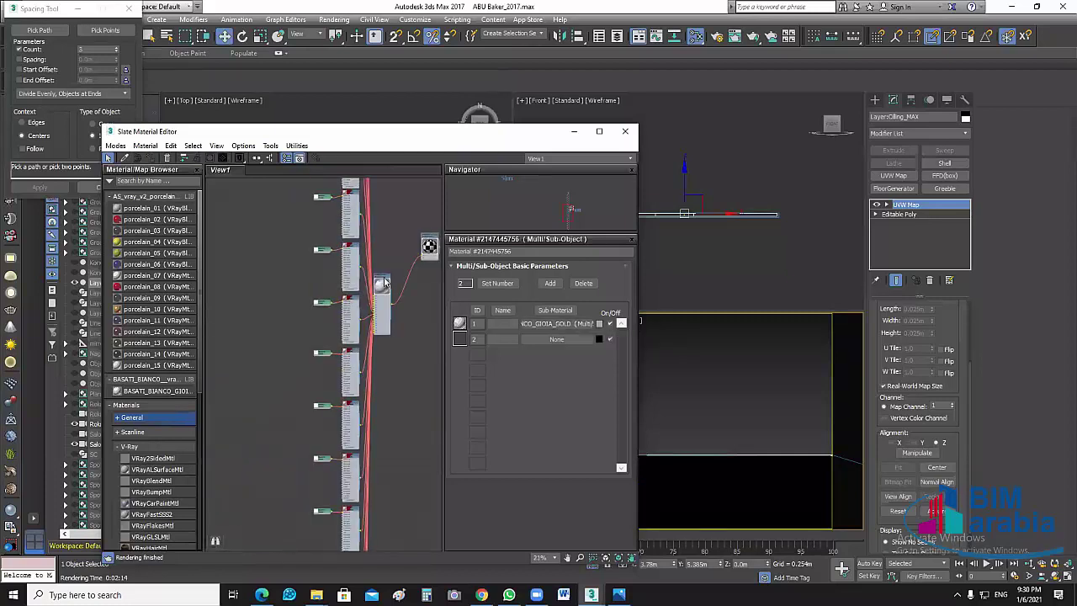
double_click(383, 282)
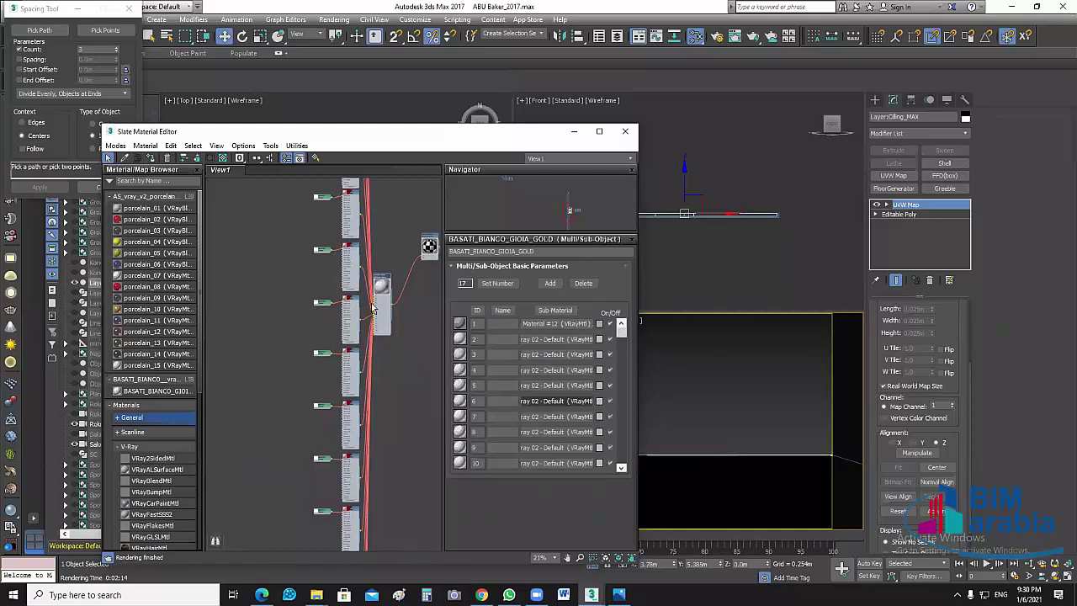
Review bitmap maps #162, #163 and #164, then close the material editor
scroll(335, 314, up, 5)
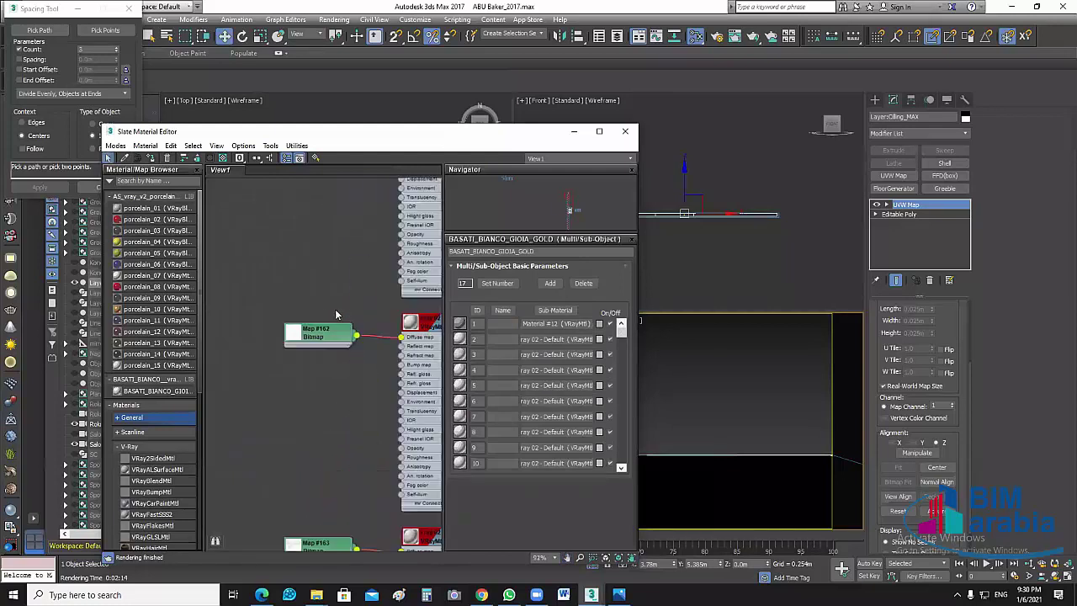
double_click(316, 334)
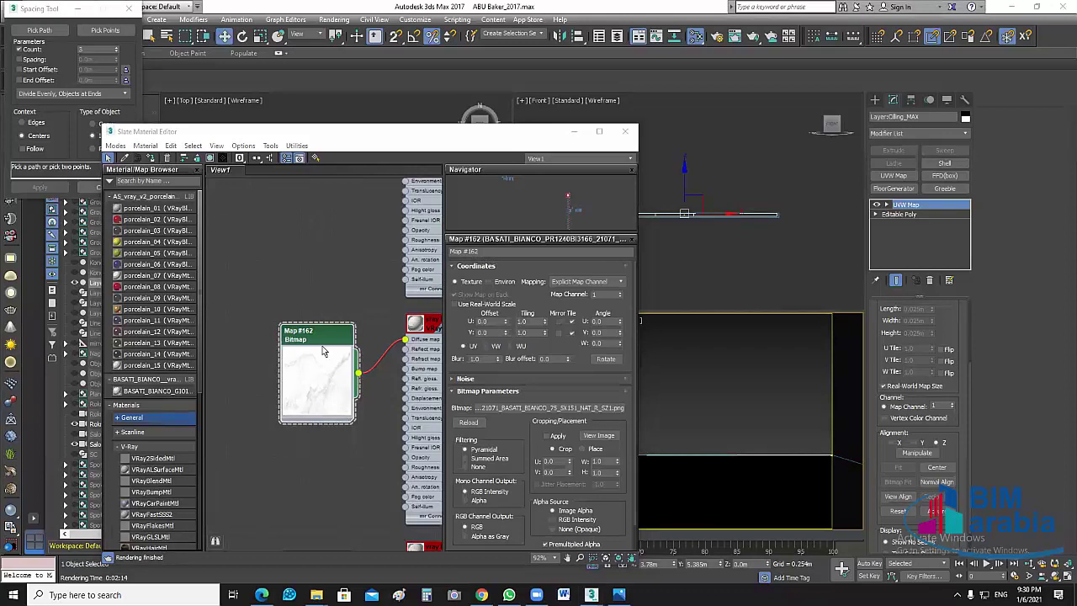
scroll(380, 324, down, 2)
middle_drag(334, 525, 359, 376)
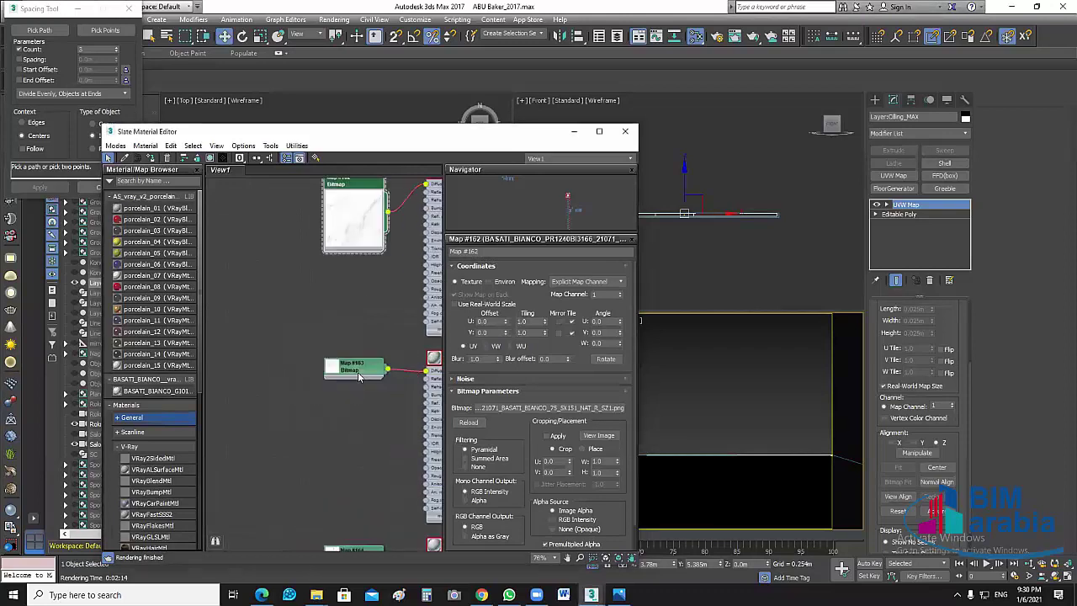
double_click(359, 376)
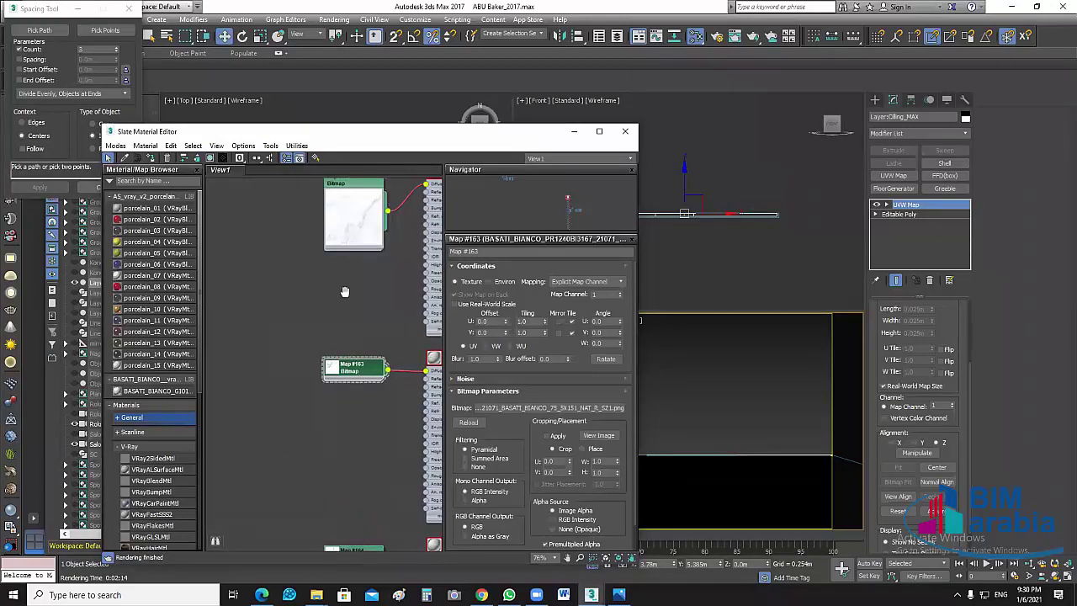
scroll(363, 388, down, 1)
double_click(339, 403)
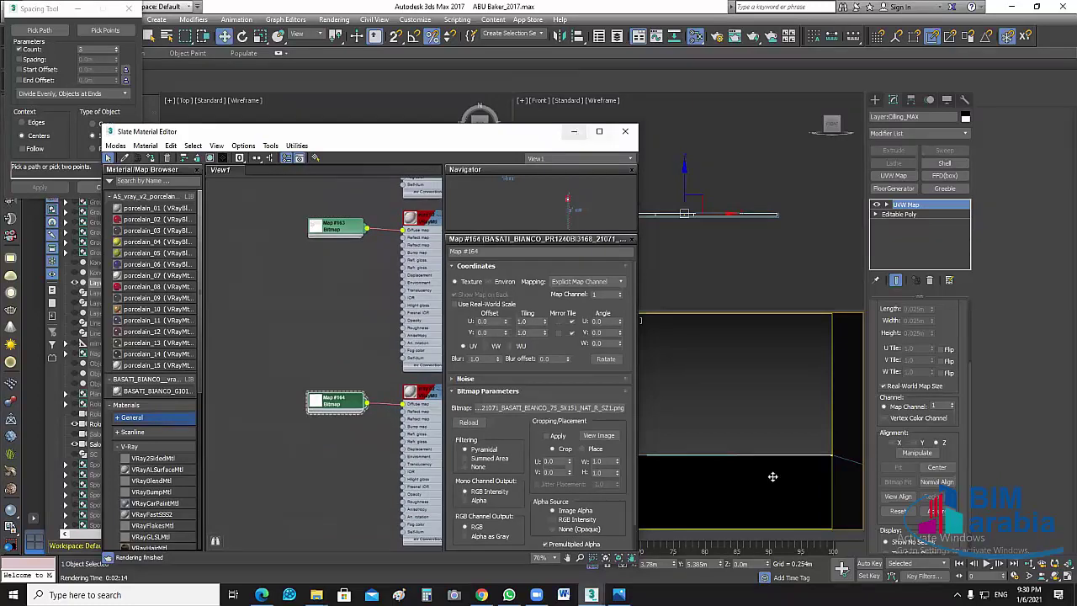
key(m)
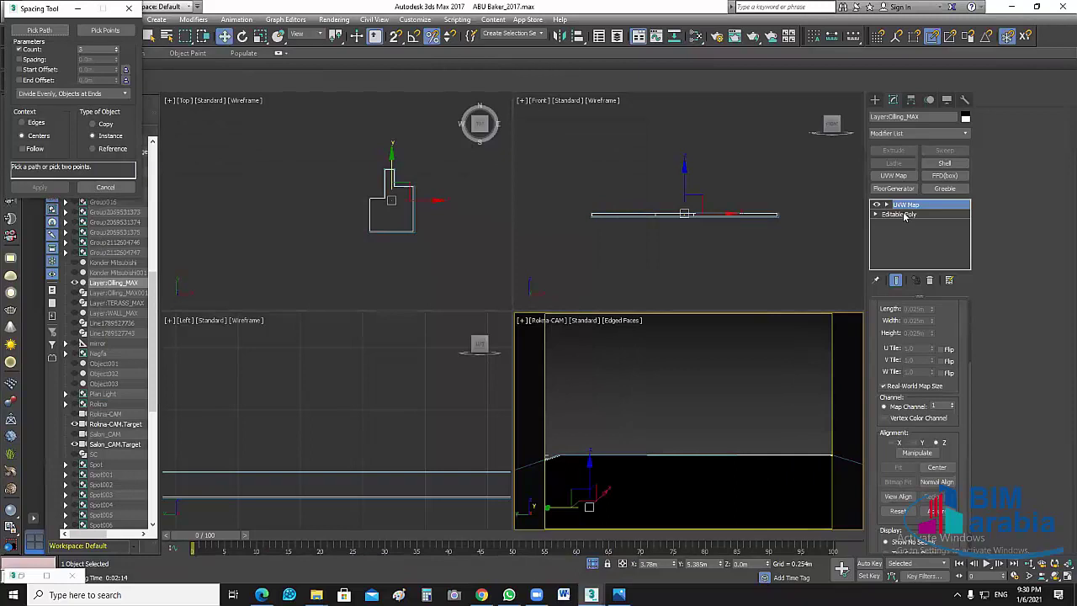
Turn off Real-World Map Size on the ceiling's UVW Map and re-render the region
click(884, 385)
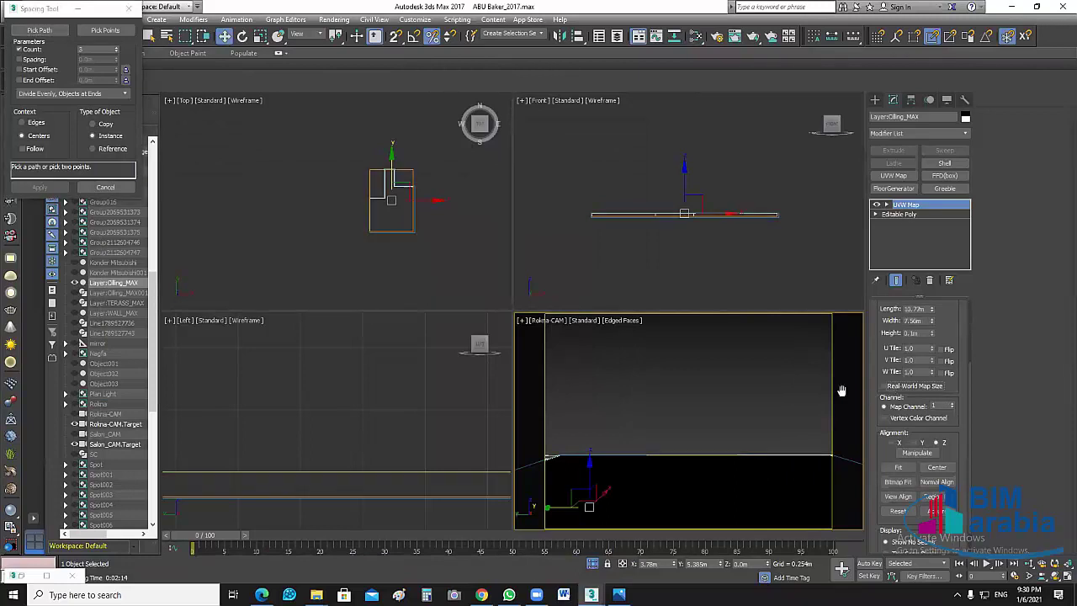
scroll(884, 333, up, 1)
scroll(891, 333, up, 2)
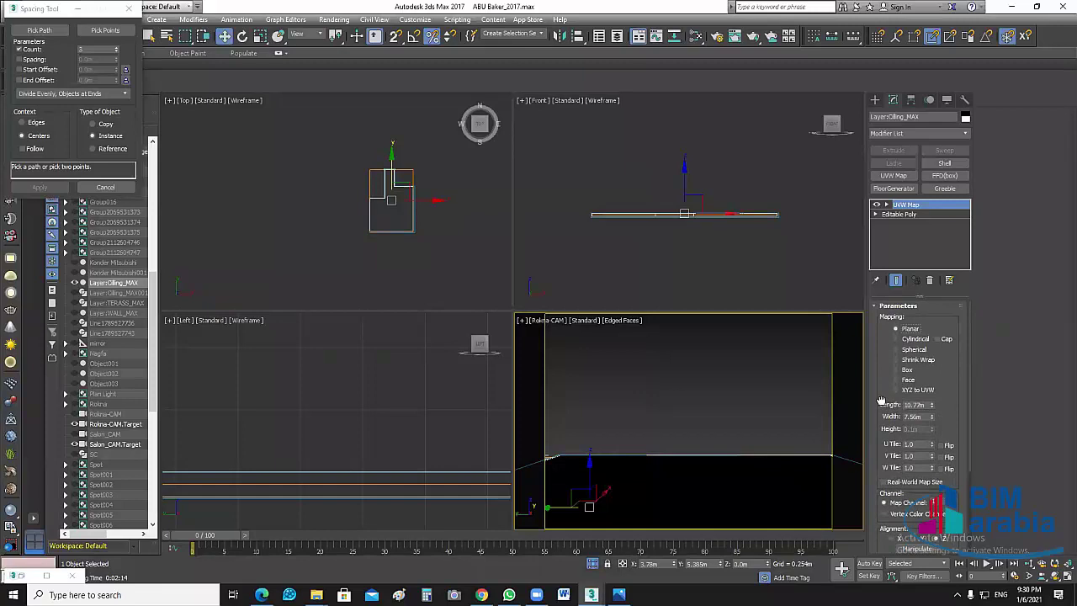
scroll(876, 367, down, 3)
scroll(878, 405, down, 1)
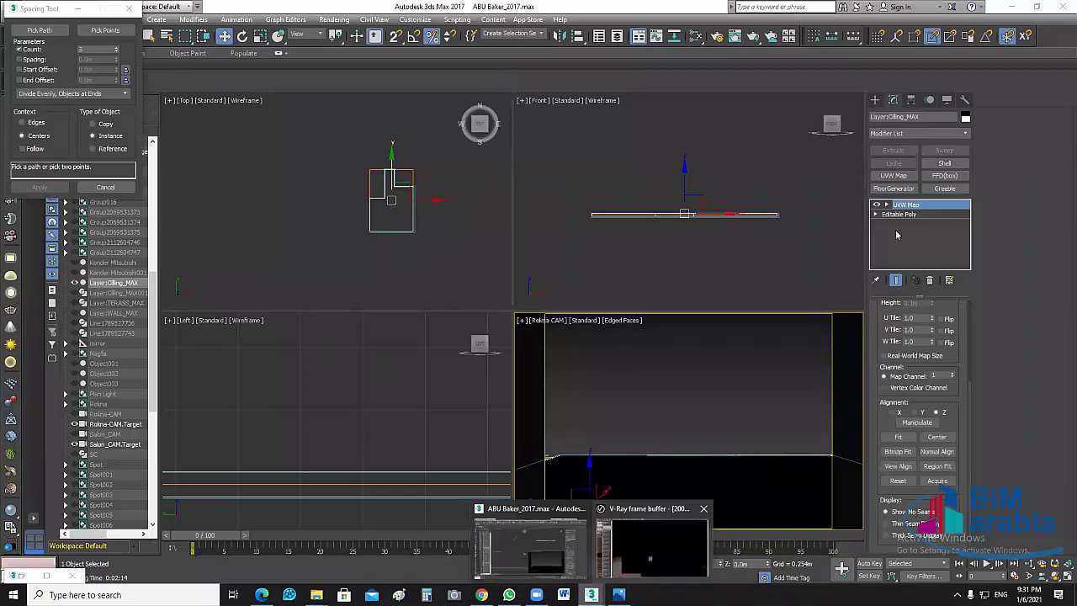
key(shift+q)
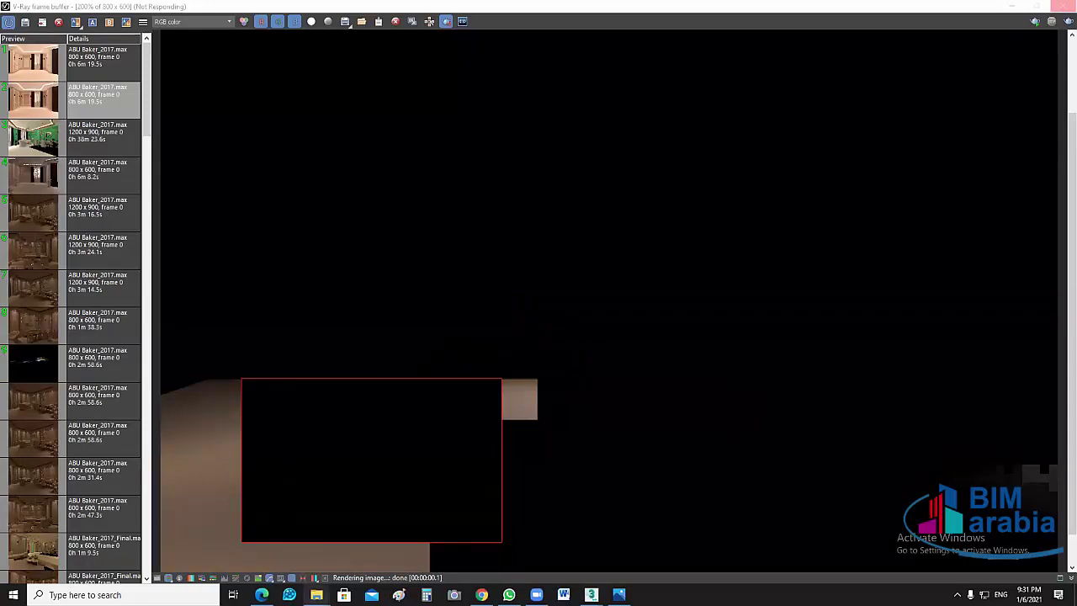
mouse_move(316, 594)
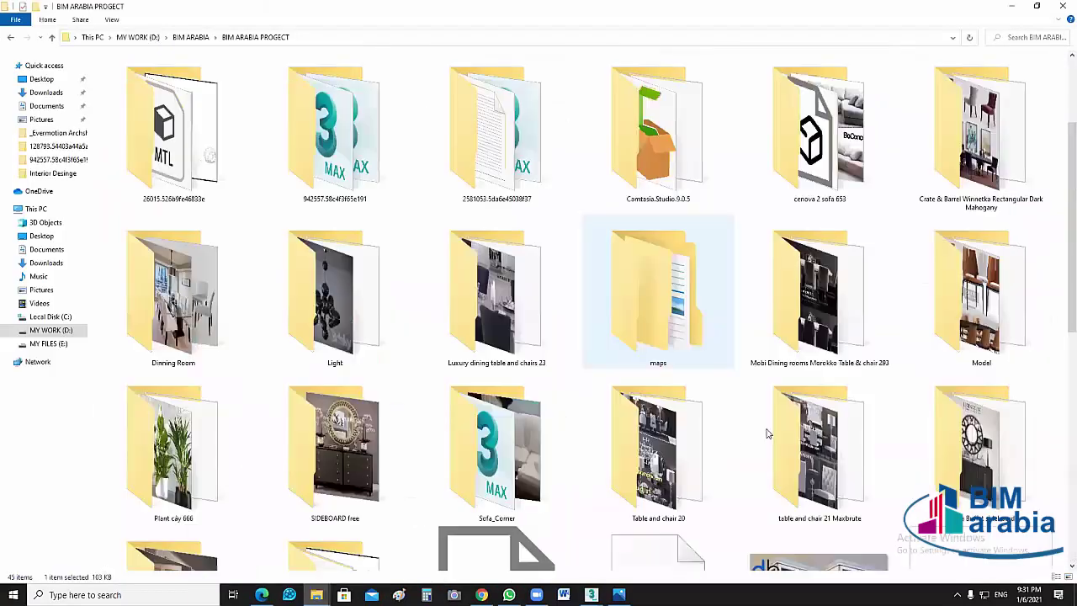
Open the Luxury dining table and chairs 23 folder
scroll(730, 383, up, 5)
click(489, 289)
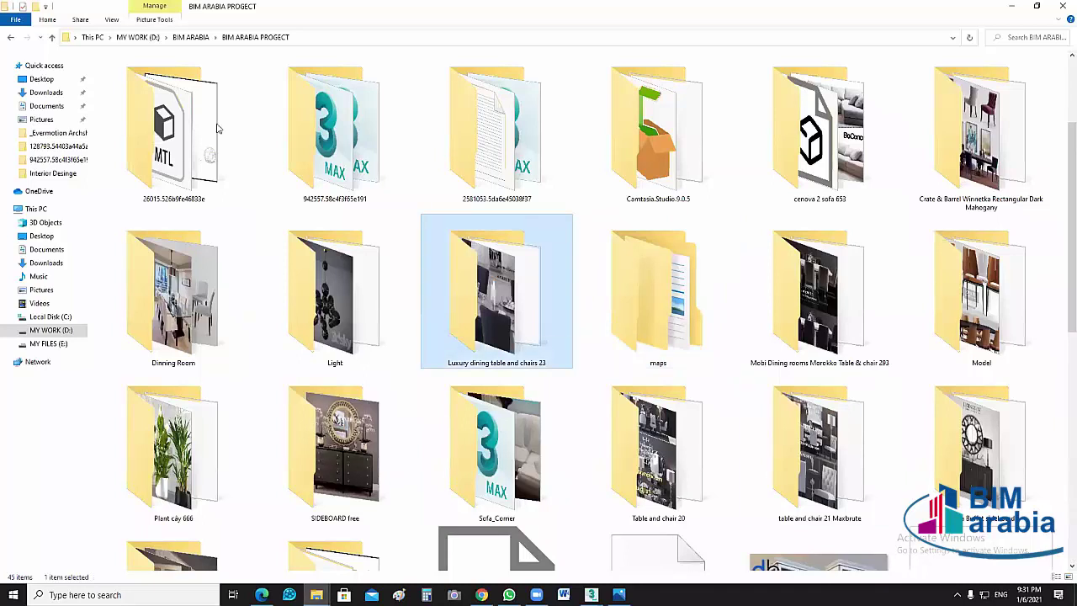
double_click(486, 290)
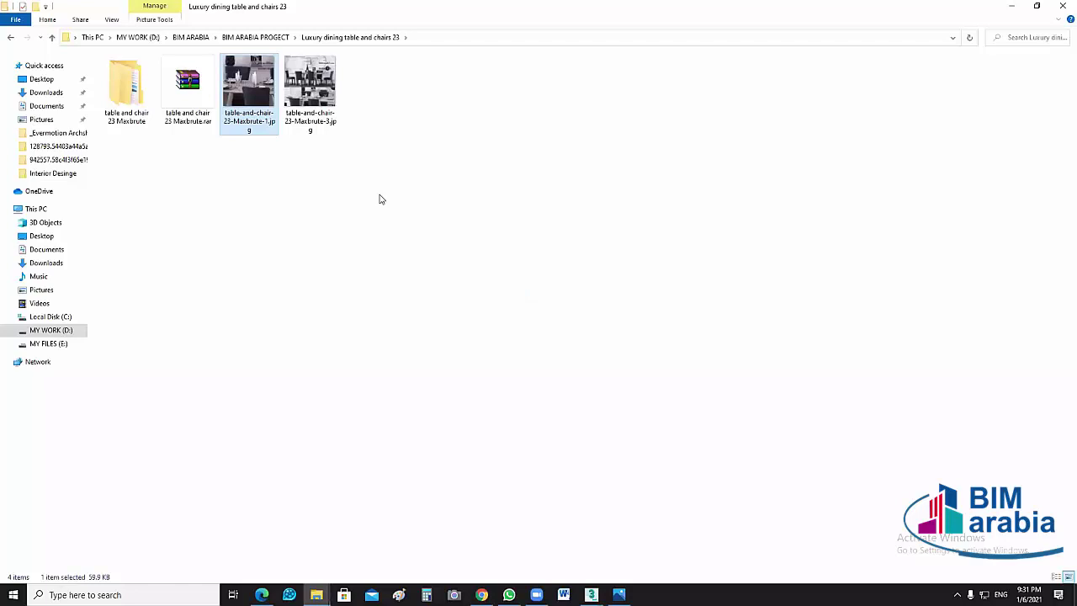
Preview both Maxbrute JPGs in Photos, close them, and enter table and chair 23 Maxbrute
double_click(318, 92)
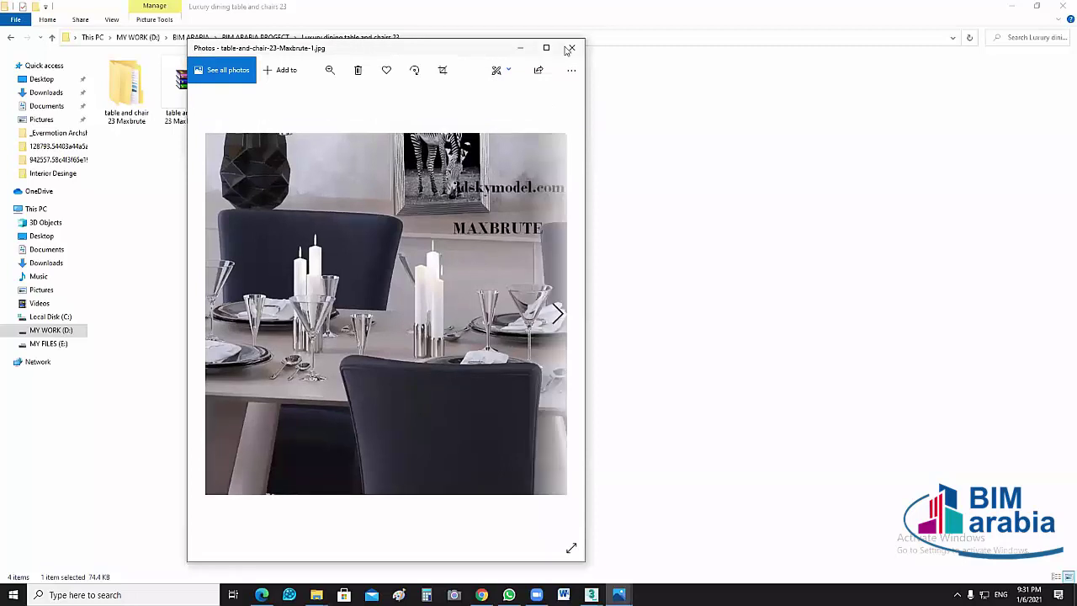
key(Right)
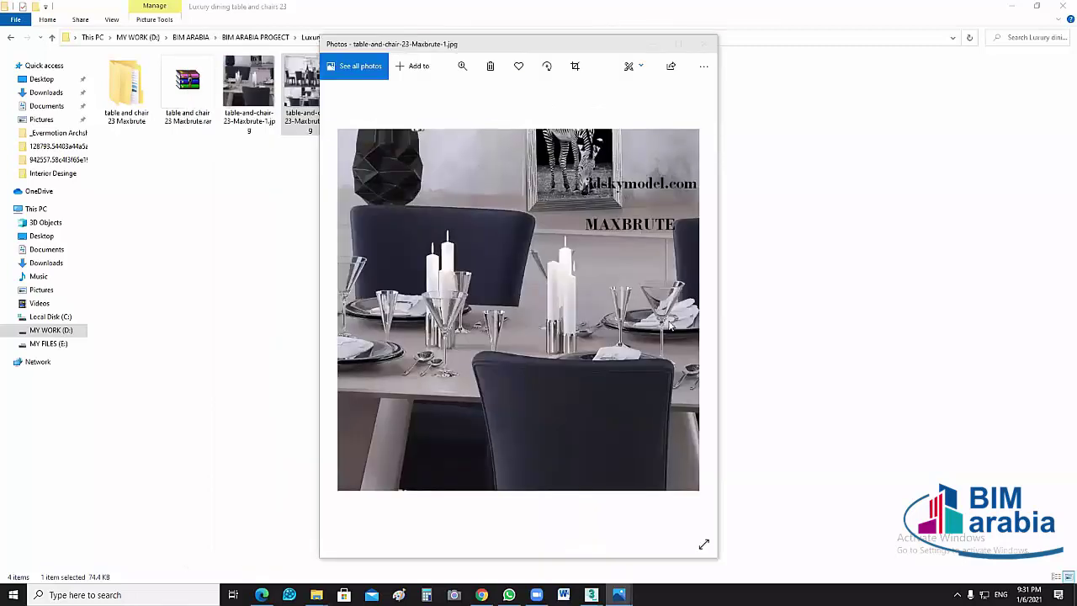
key(Right)
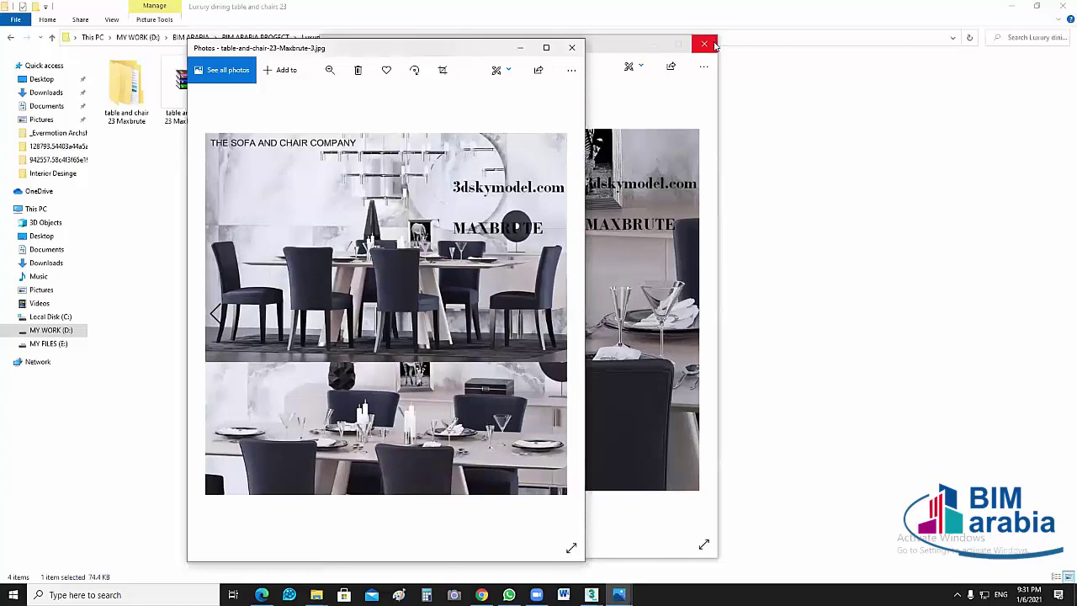
click(684, 42)
key(alt+F4)
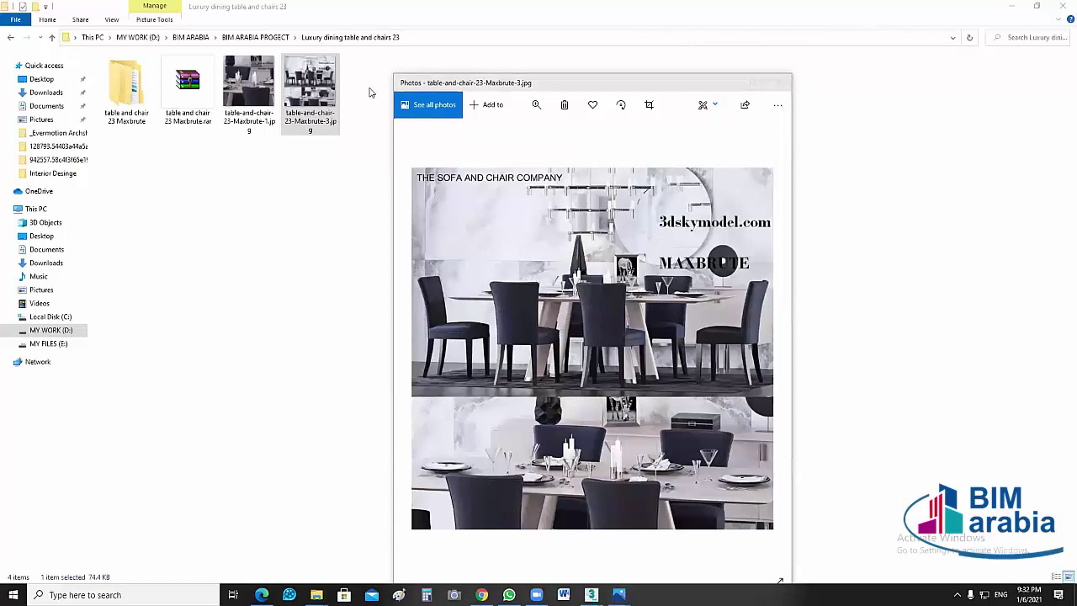
key(alt+F4)
double_click(129, 92)
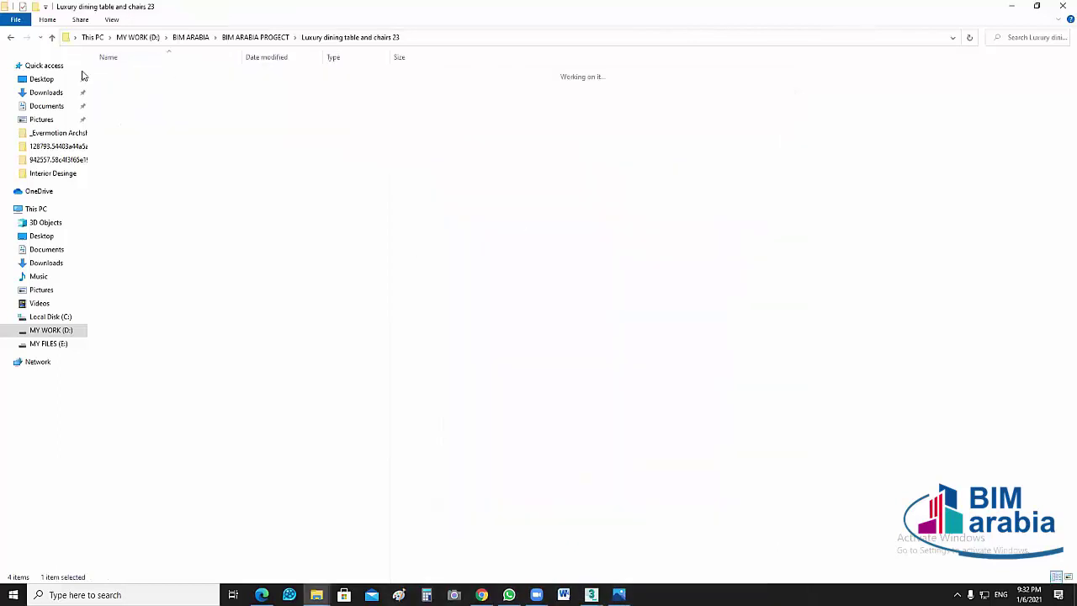
Open the inner Maxbrute folder, then go back up to the BIM ARABIA PROGECT folder
key(Return)
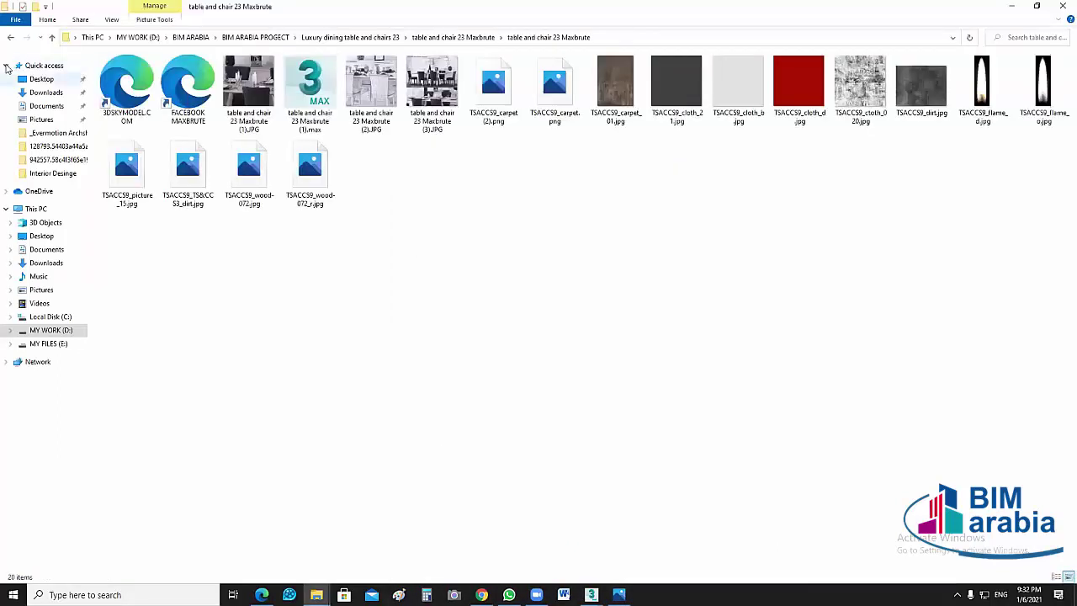
click(11, 39)
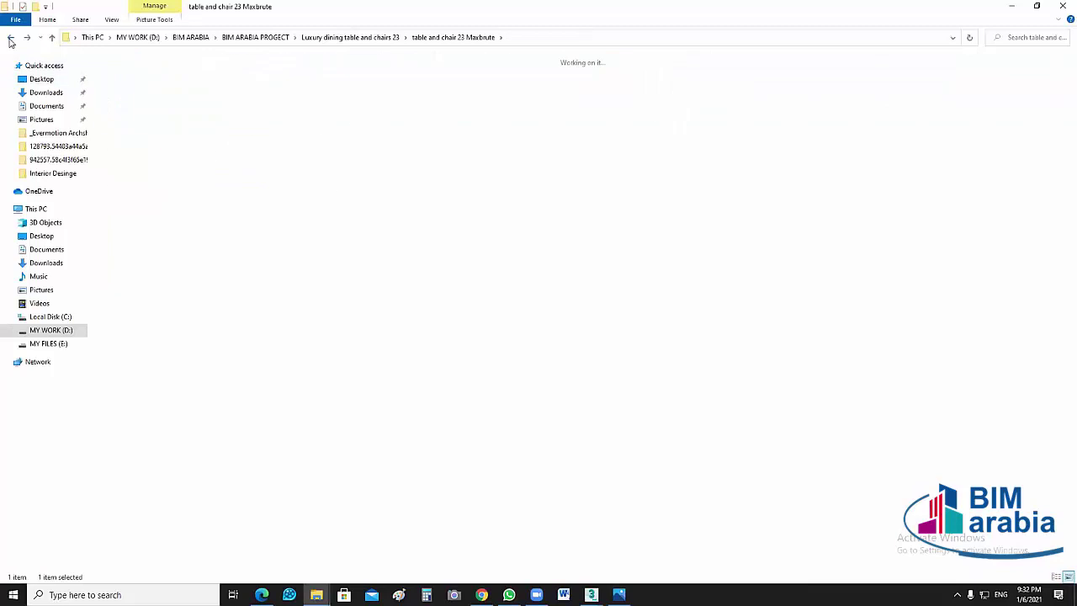
click(11, 38)
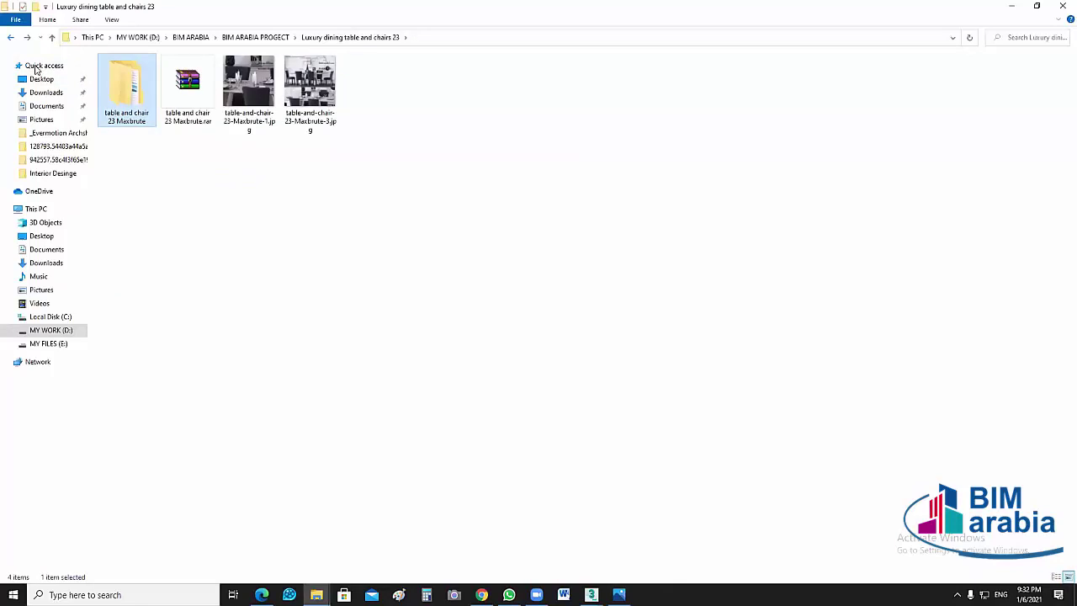
key(BackSpace)
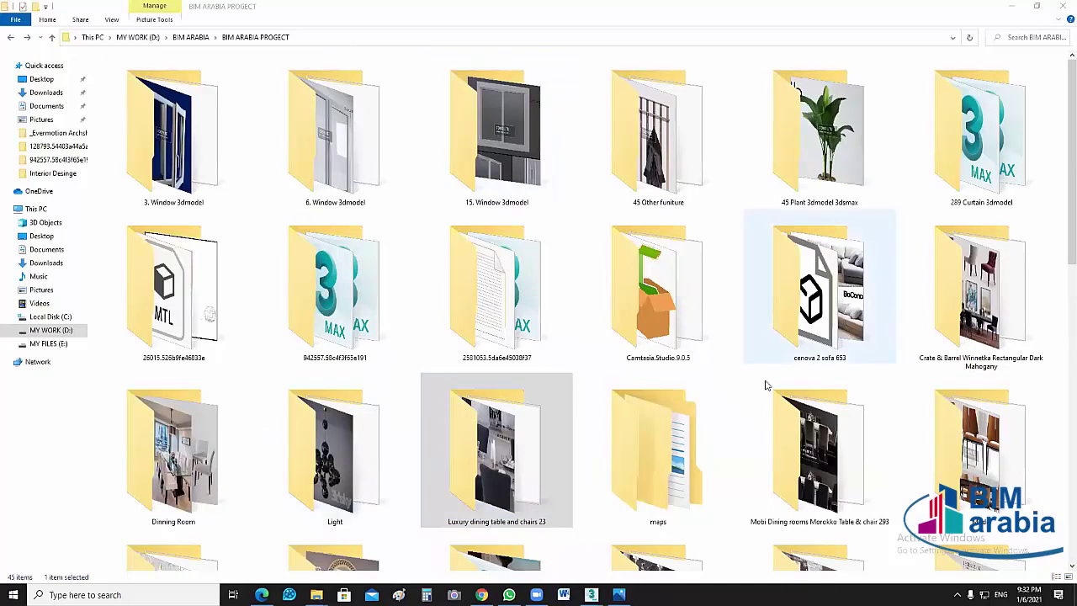
Open the project's Model folder
click(669, 492)
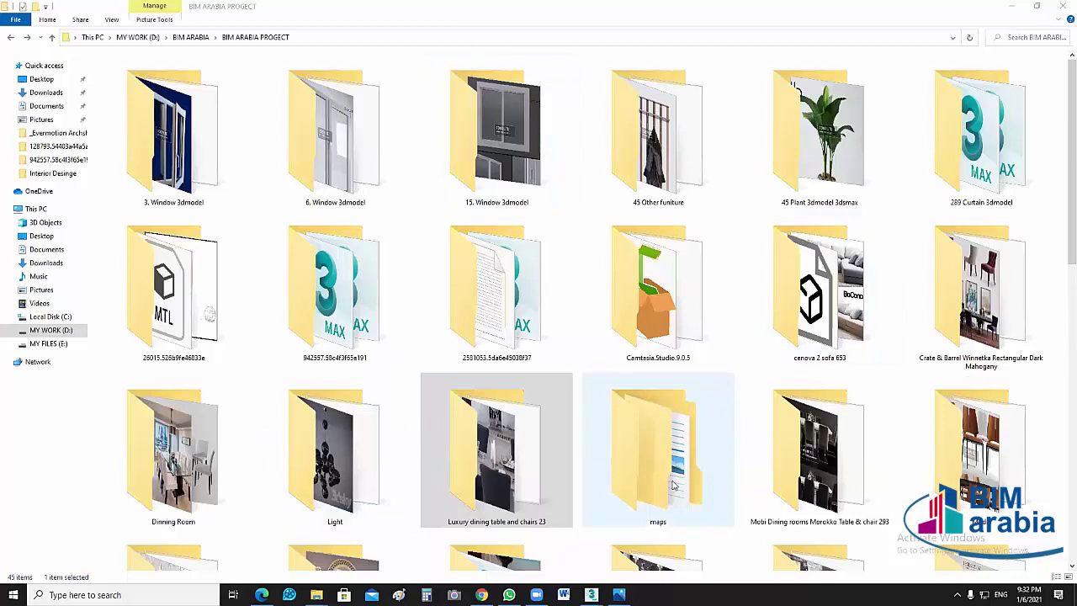
scroll(773, 391, down, 3)
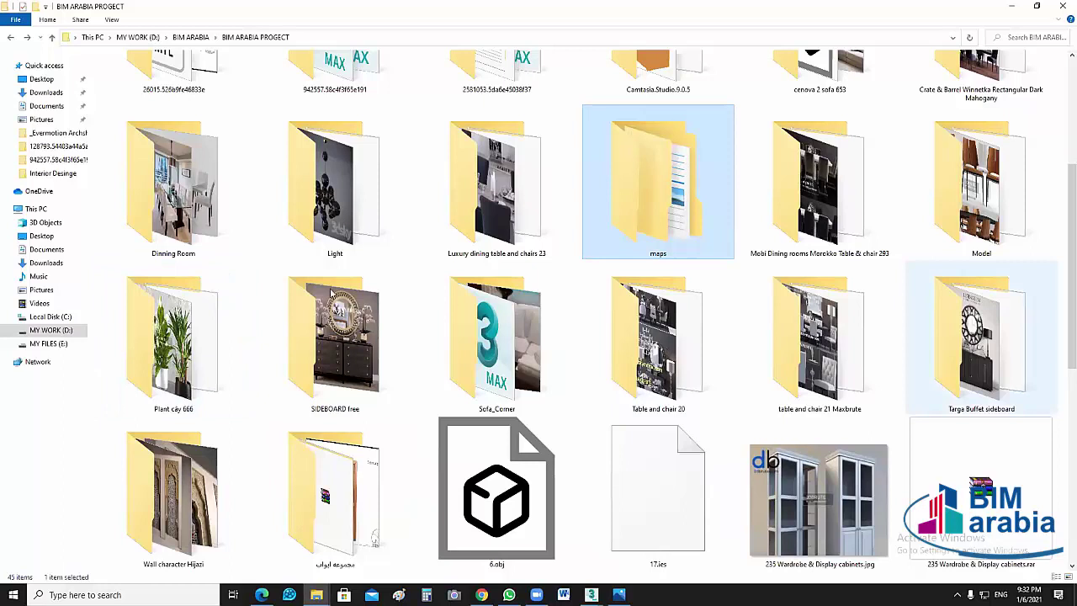
key(Right)
key(Right)
key(Return)
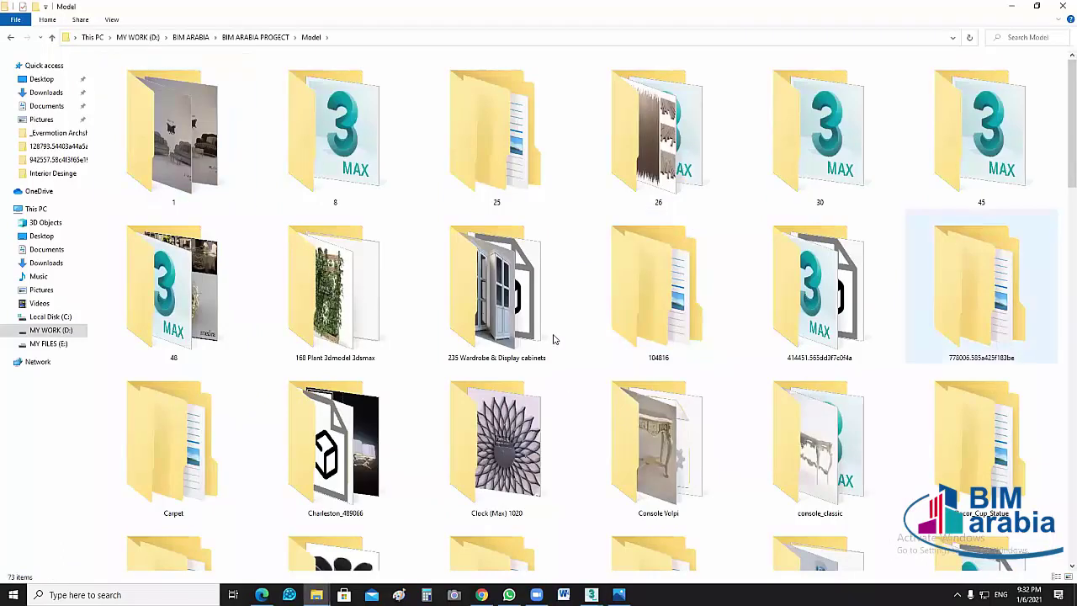
Browse the 73-item Model folder, then go back to the MY WORK (D:) drive
scroll(778, 385, down, 3)
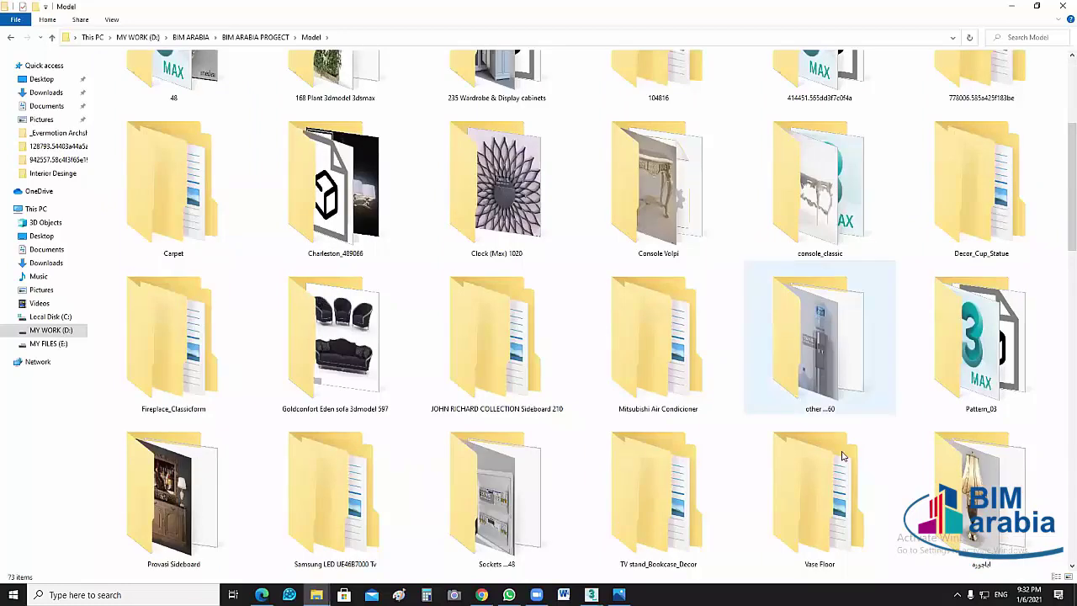
scroll(862, 450, down, 3)
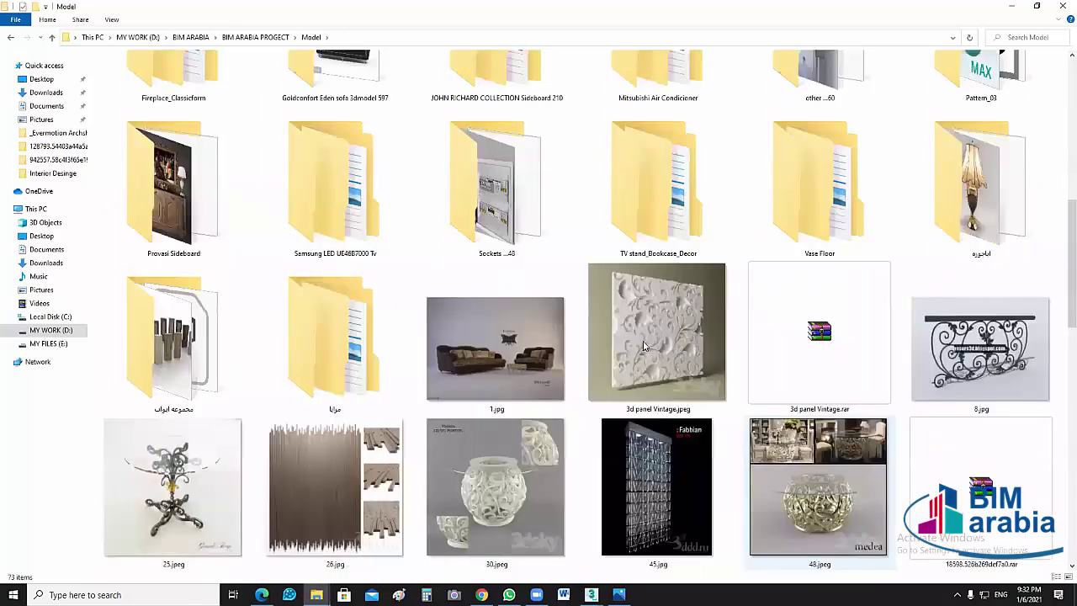
scroll(644, 346, down, 3)
scroll(774, 421, down, 3)
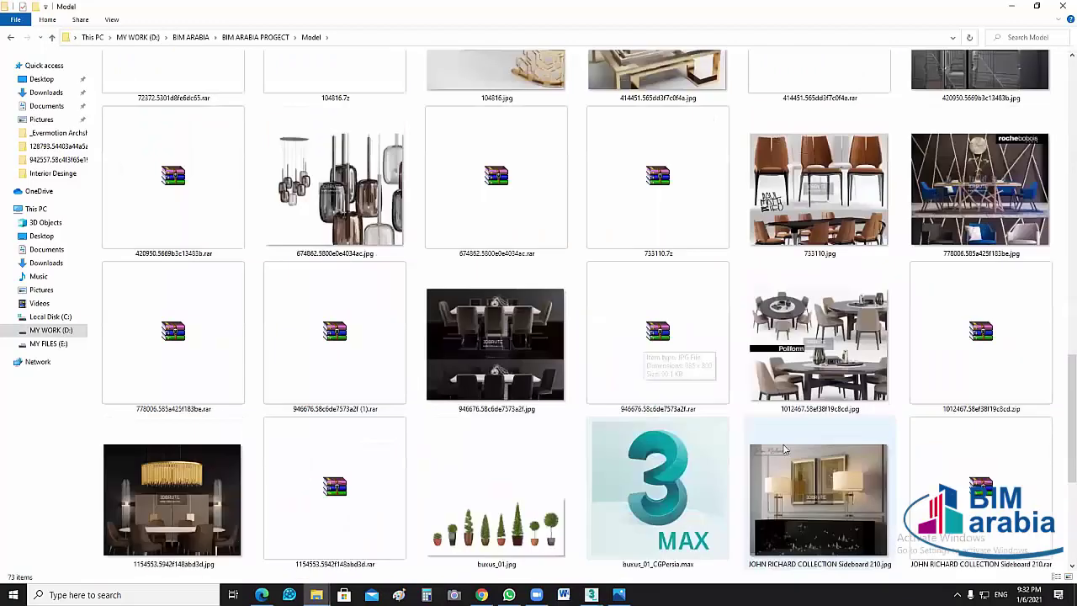
scroll(684, 450, down, 3)
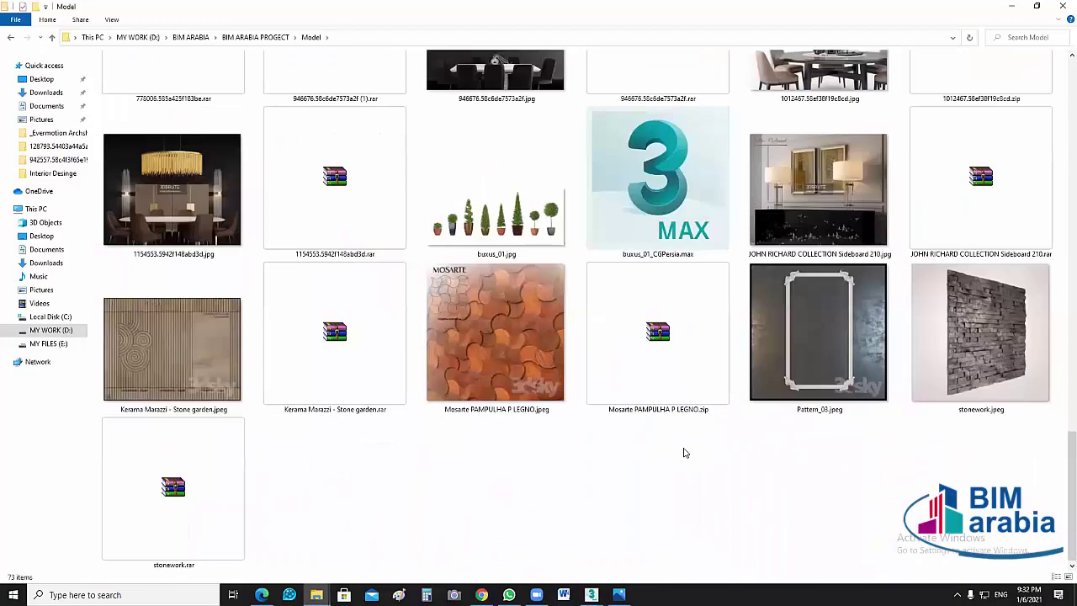
scroll(696, 414, up, 3)
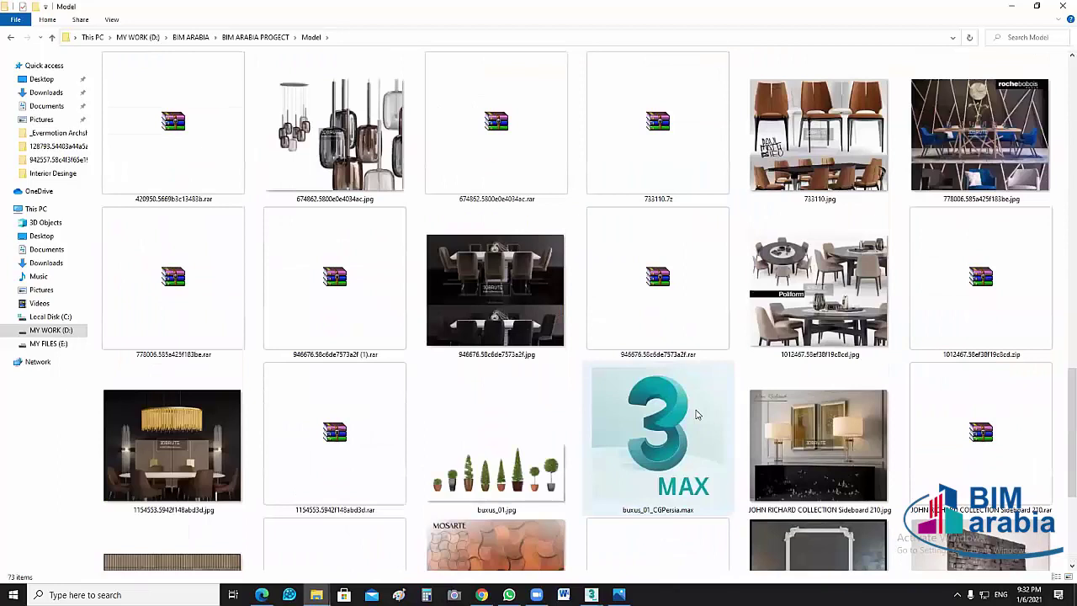
scroll(696, 414, up, 3)
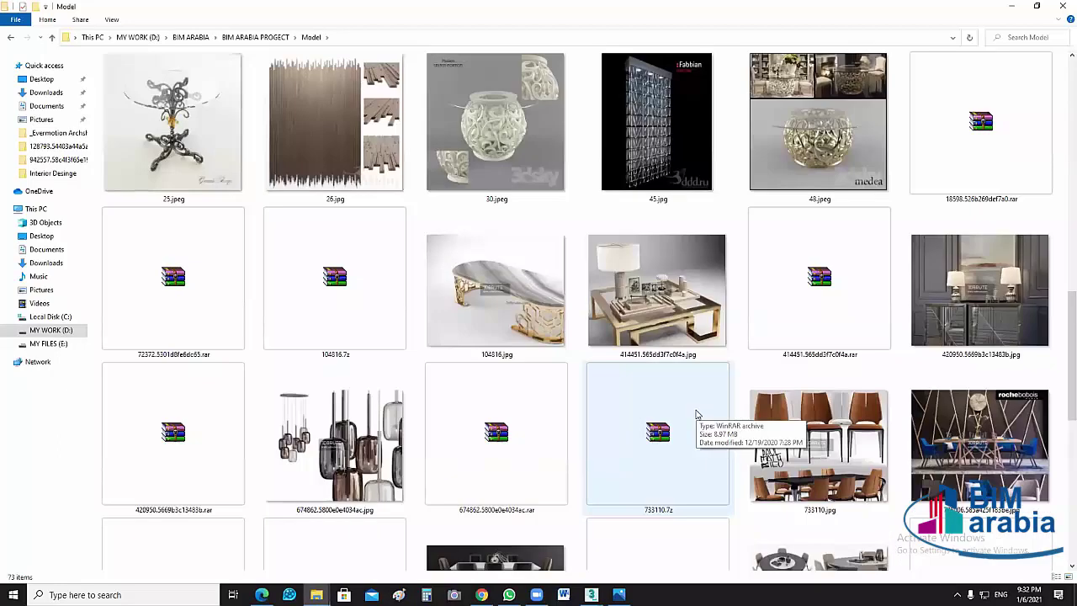
scroll(696, 414, down, 3)
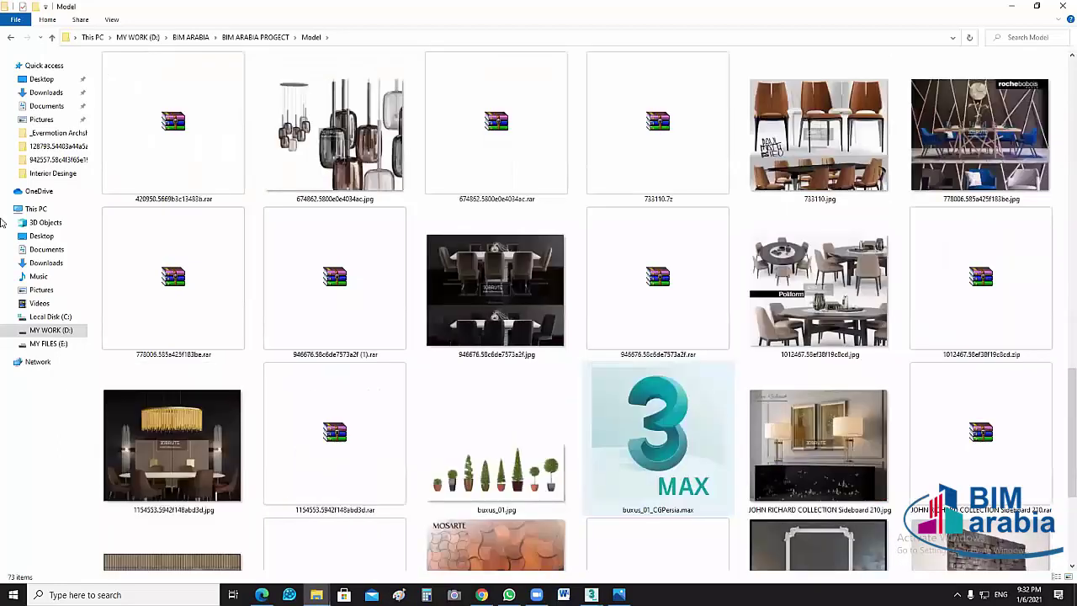
scroll(195, 292, up, 8)
scroll(196, 293, up, 3)
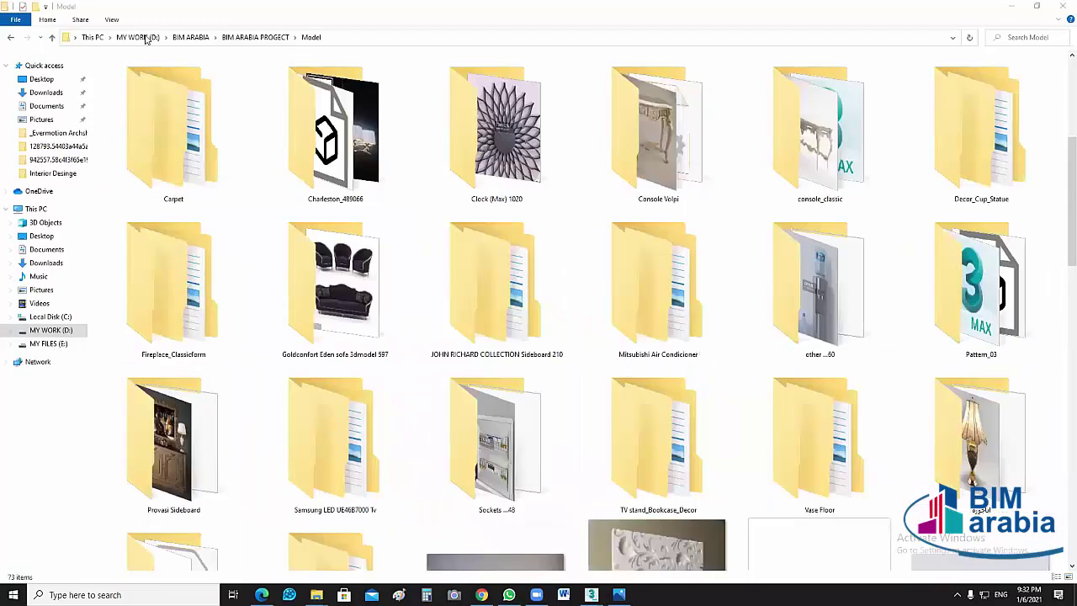
key(alt+Left)
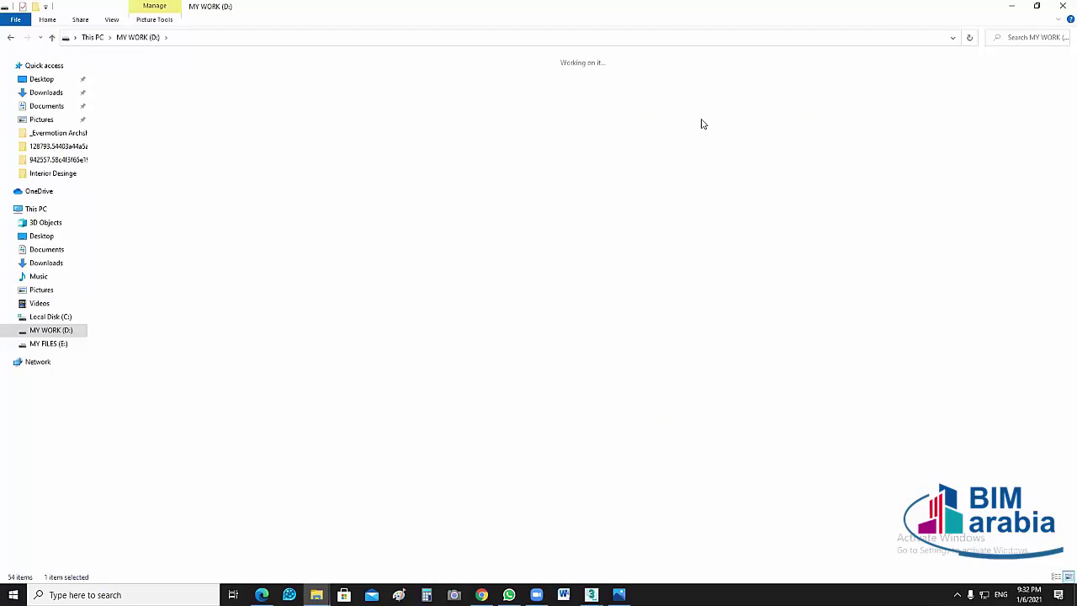
Go through My Cources > MAX > MODEL > 1_Modern and open Modern sofa with decor wall
double_click(517, 97)
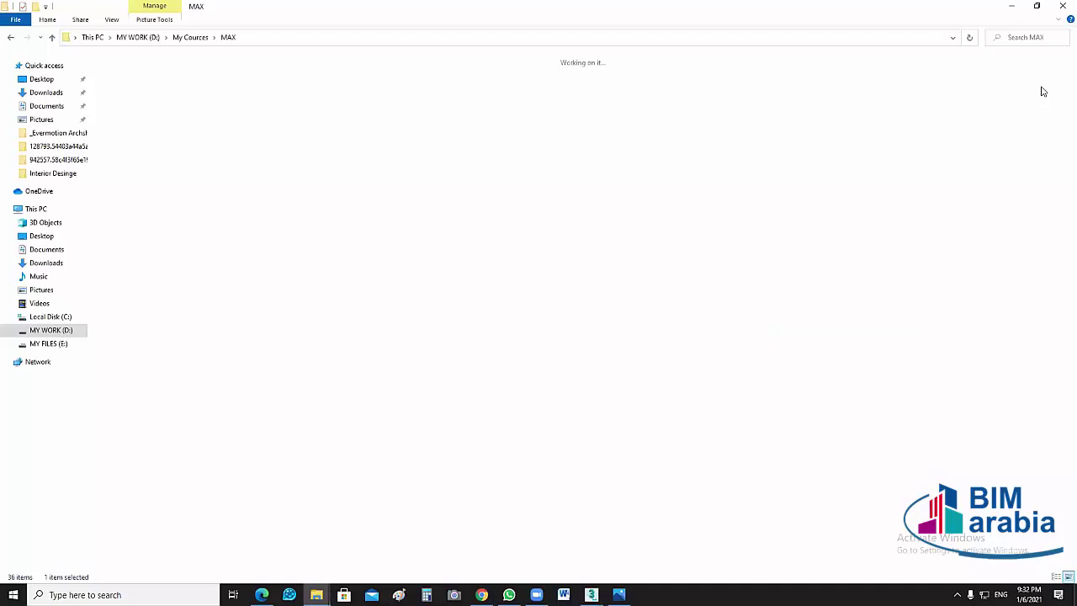
key(Return)
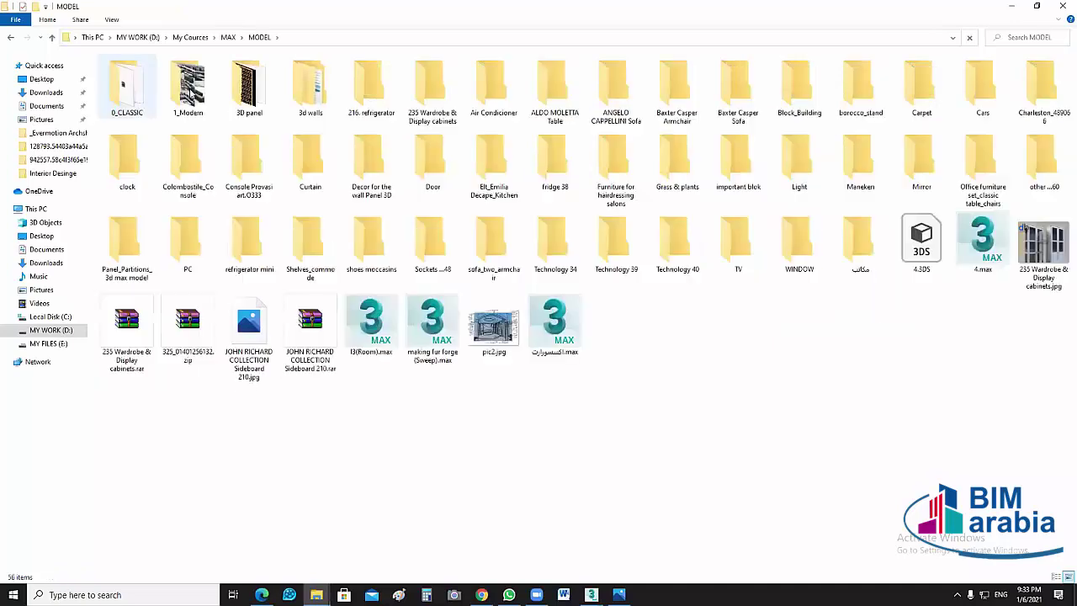
double_click(190, 94)
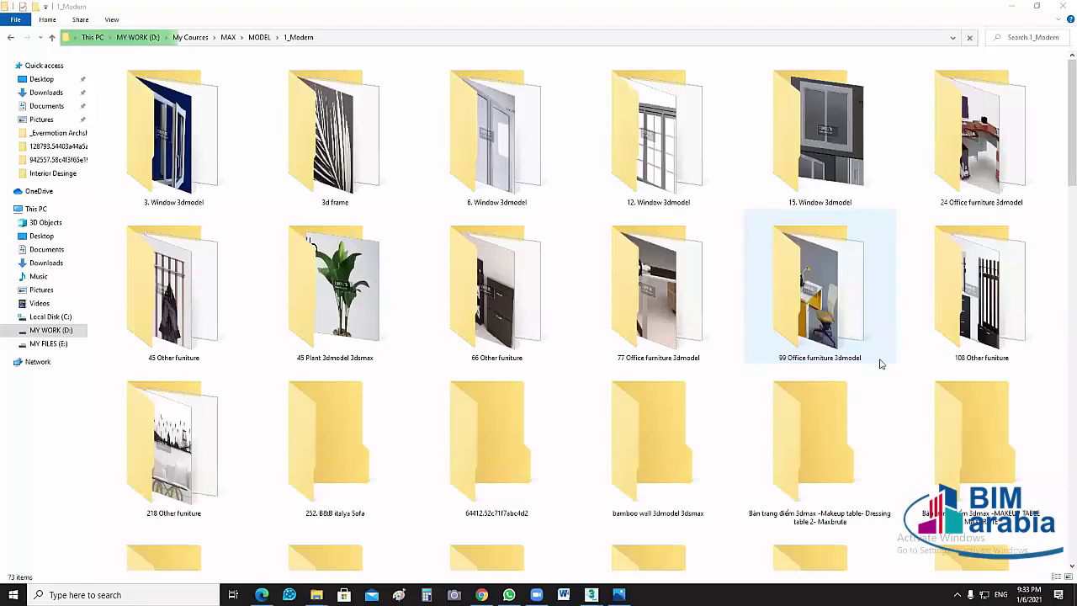
scroll(737, 475, down, 15)
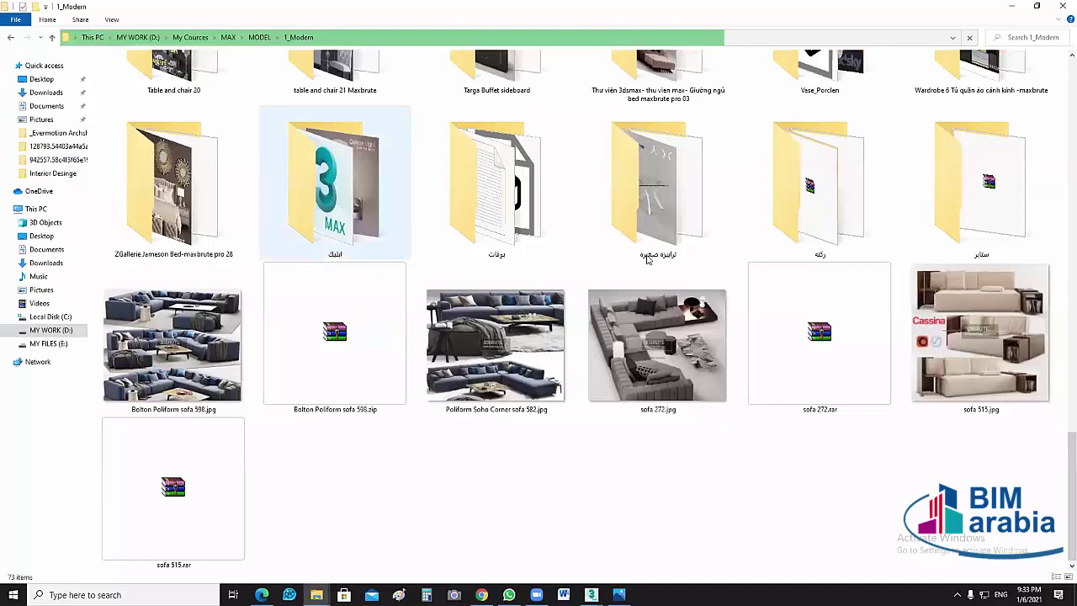
scroll(435, 352, up, 3)
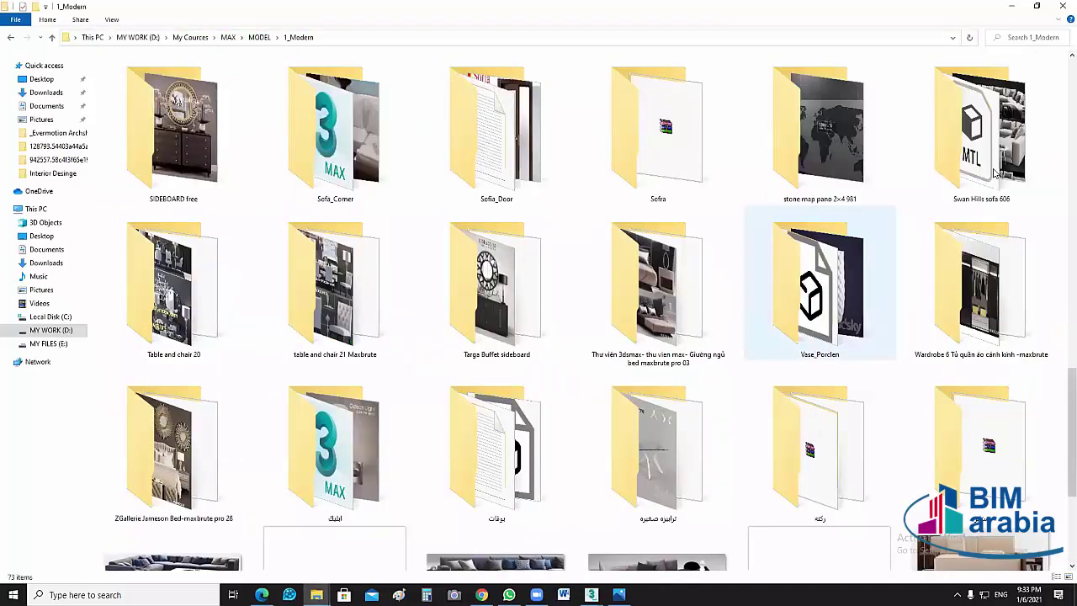
click(1000, 139)
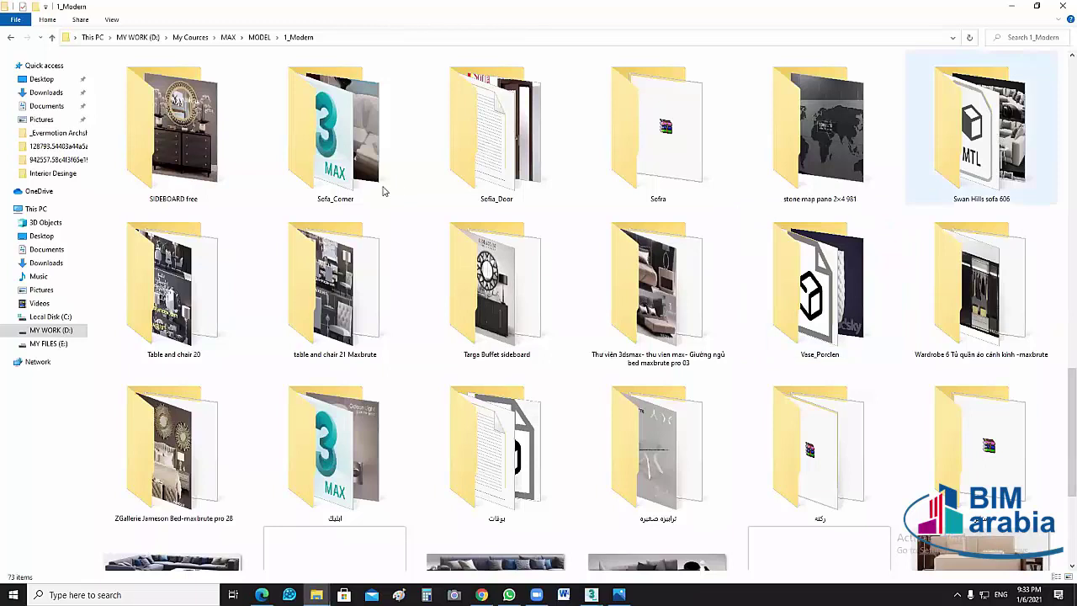
scroll(383, 192, up, 3)
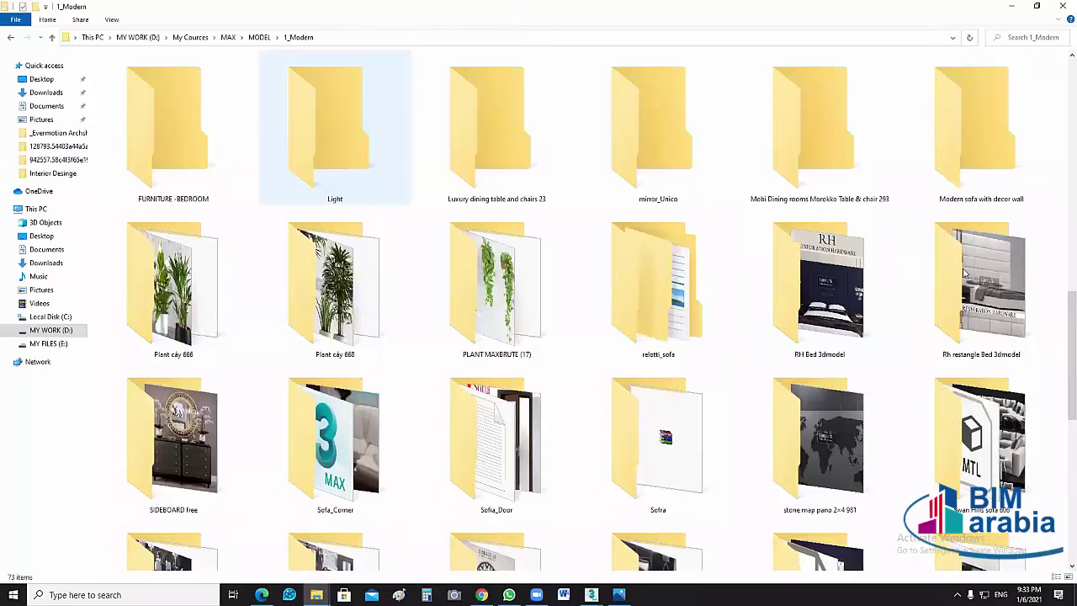
double_click(987, 206)
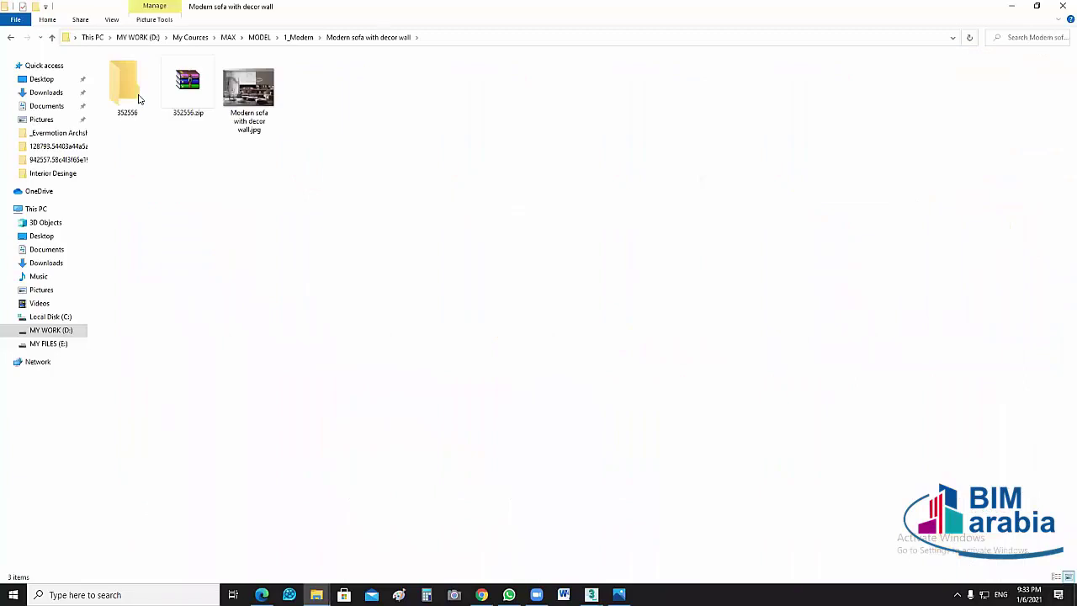
Preview the Modern sofa jpg to see the sofa model
key(End)
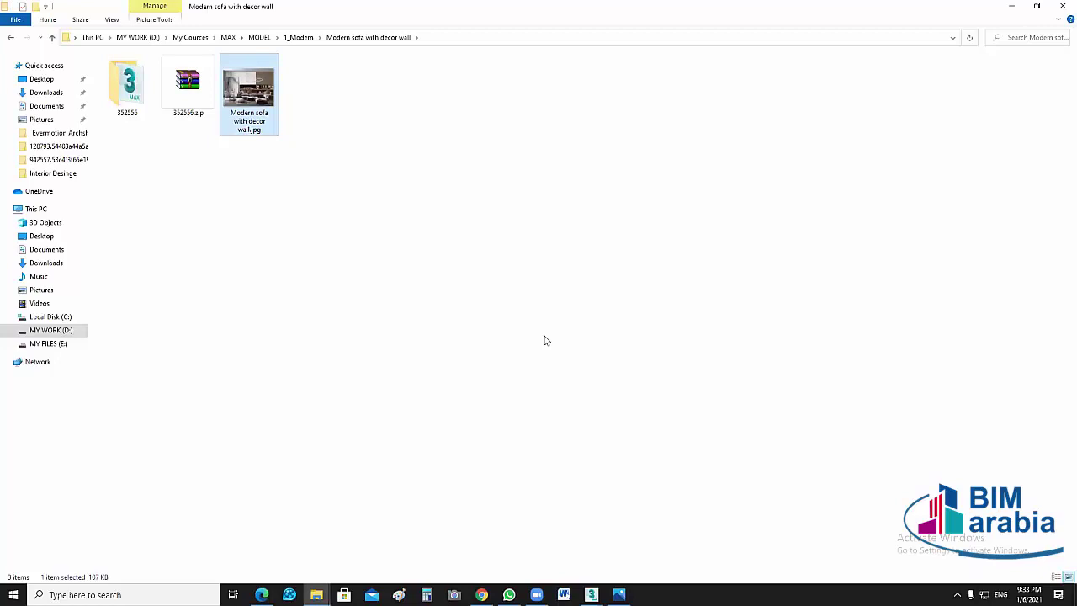
key(Return)
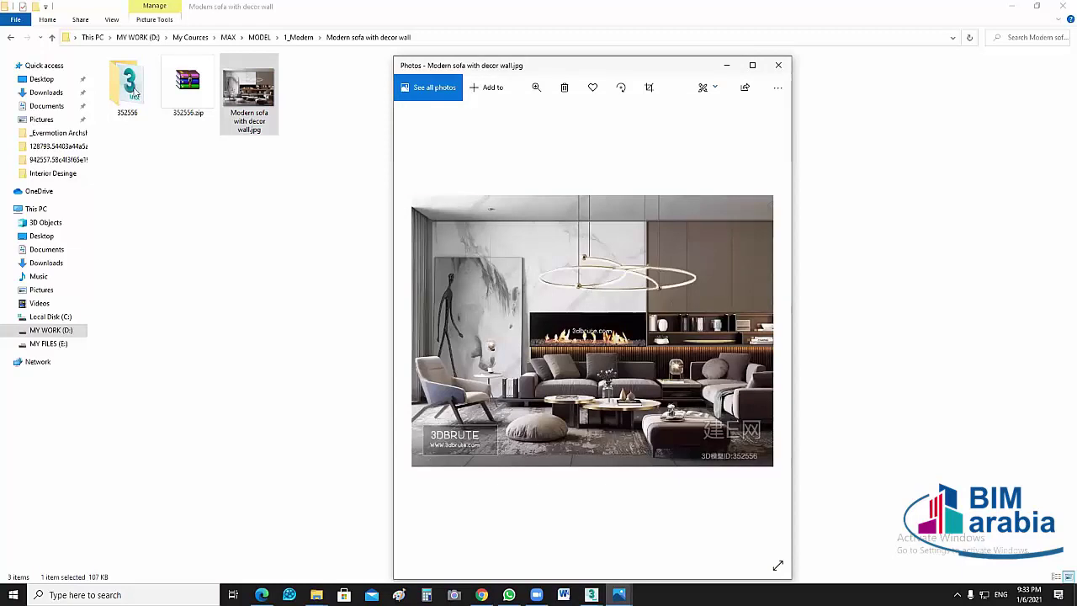
key(alt+F4)
Rename the 352556 folder to 'Modern sofa with decor wall' using the jpg's name
click(260, 126)
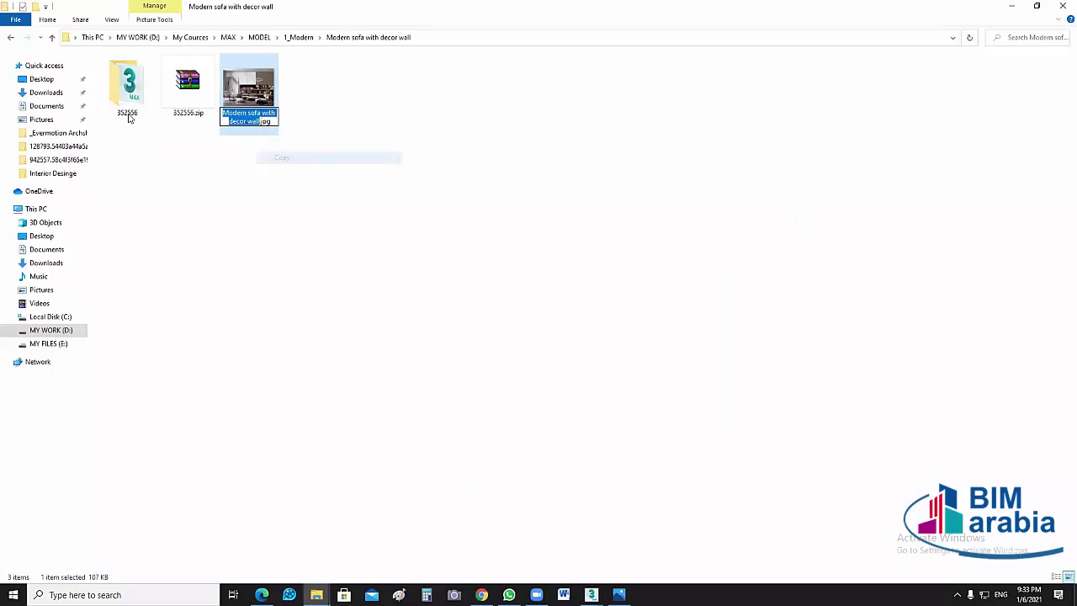
click(129, 117)
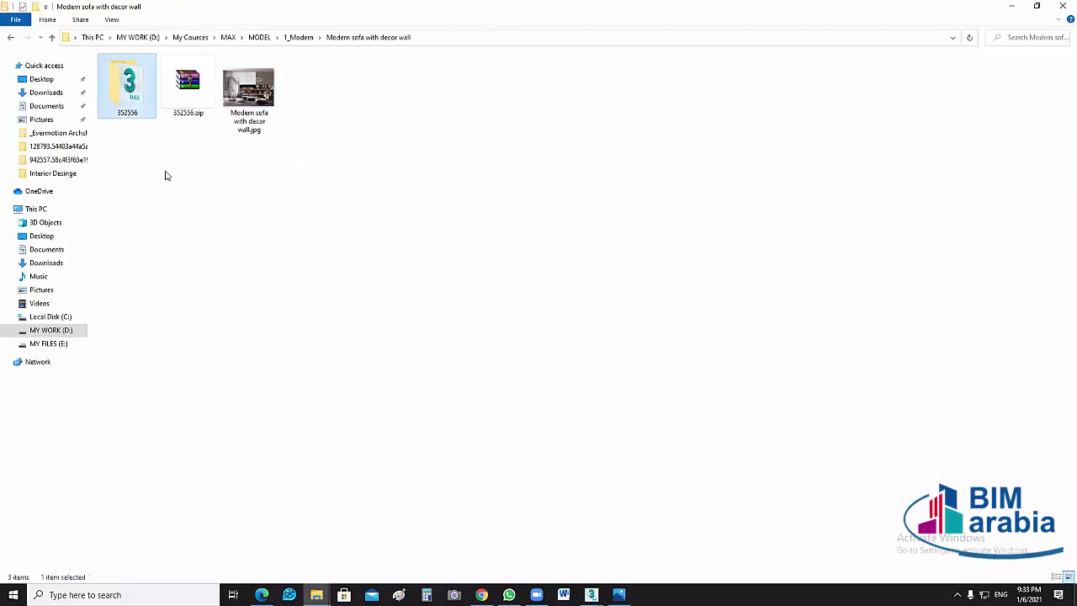
key(F2)
key(shift+F10)
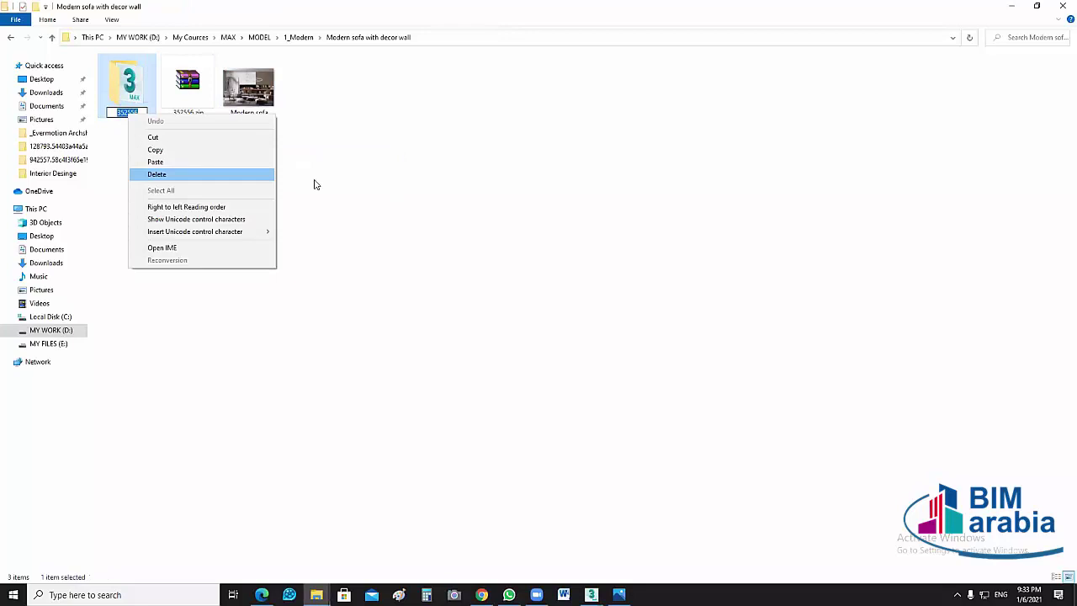
key(p)
key(Return)
Copy the renamed folder together with its jpg, then go back up to MY WORK (D:)
key(Right)
key(Right)
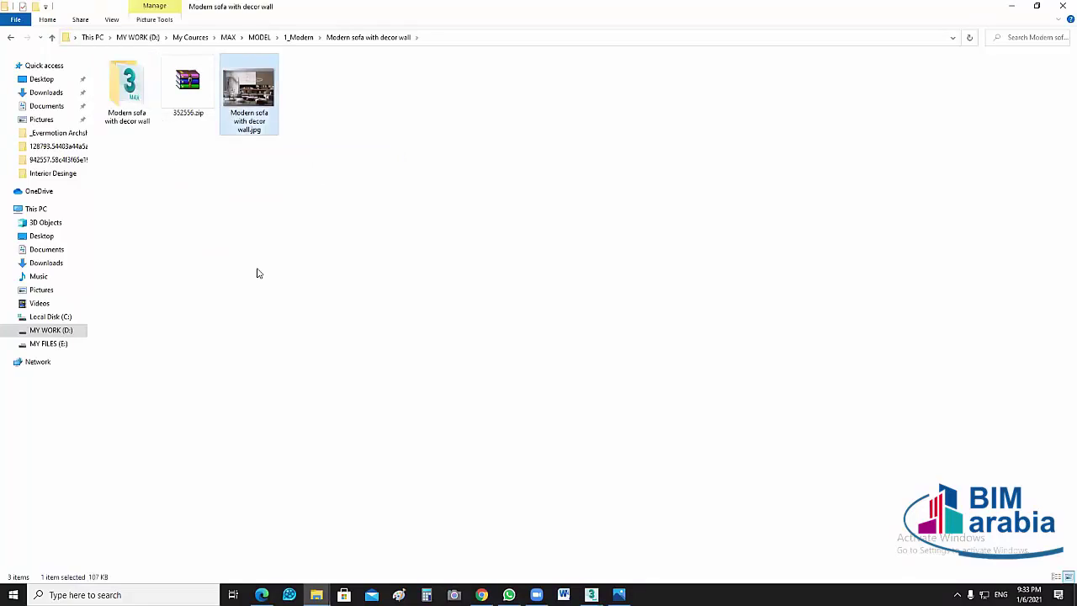
key(ctrl+Left)
key(ctrl+Left)
key(ctrl+space)
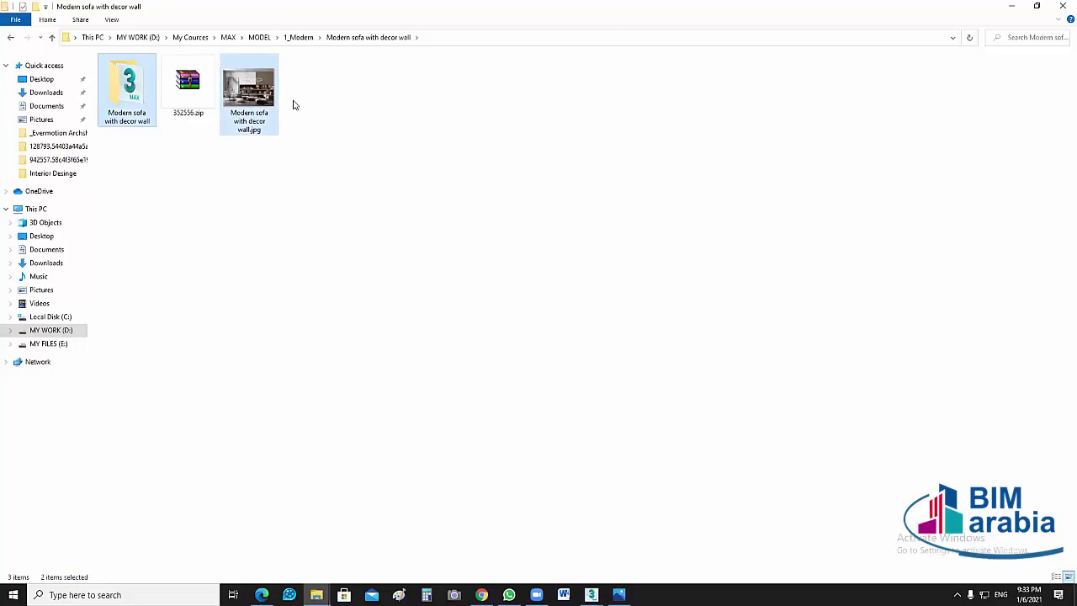
key(alt+Up)
key(alt+Up)
key(alt+Up)
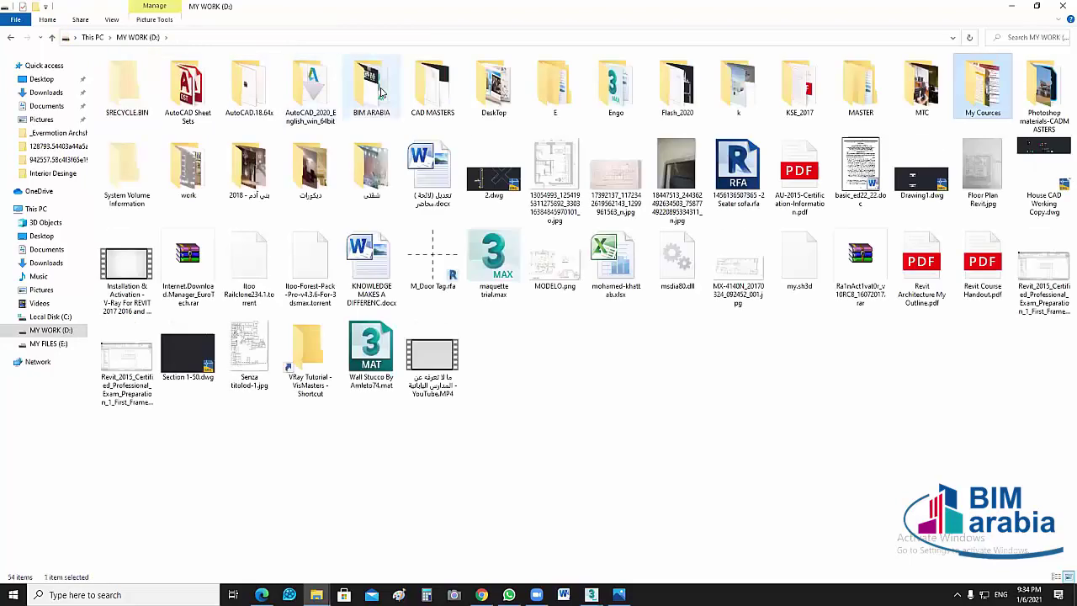
Paste the 'Modern sofa with decor wall' folder into BIM ARABIA > BIM ARABIA PROGECT
key(F5)
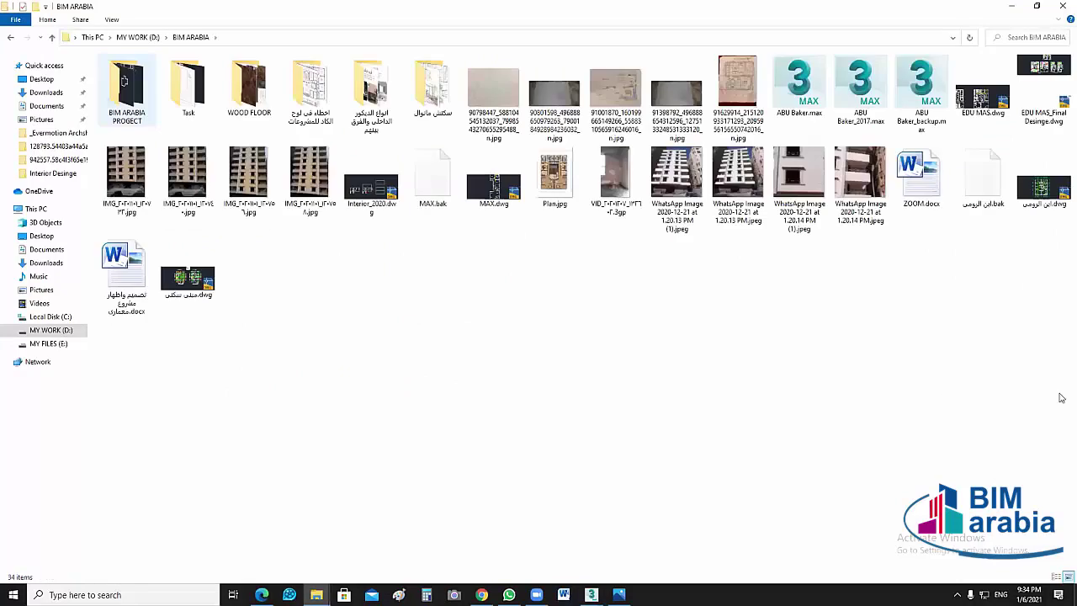
key(Return)
right_click(819, 502)
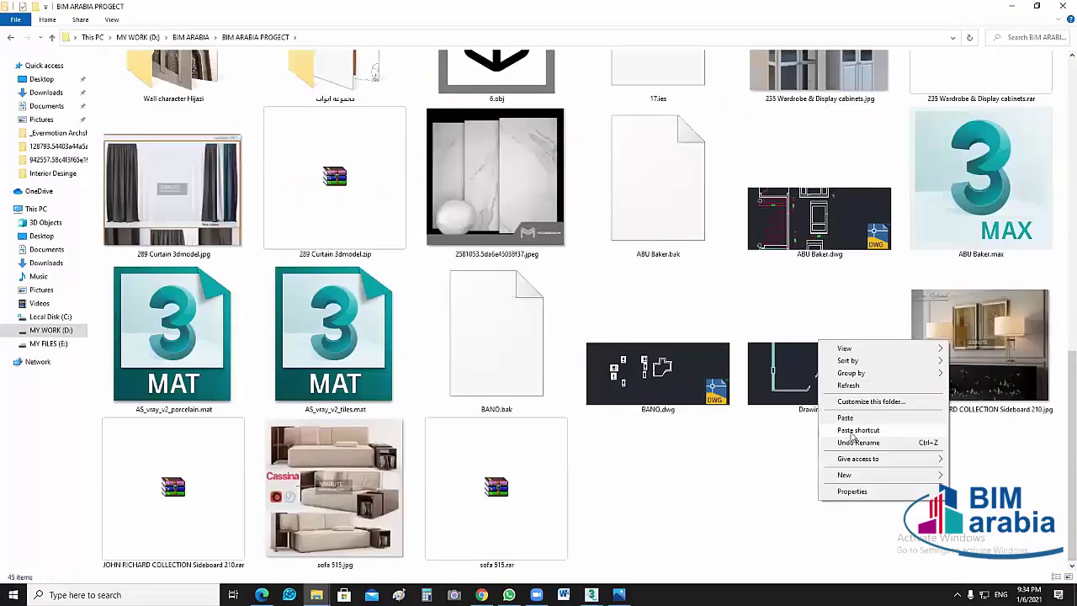
click(837, 446)
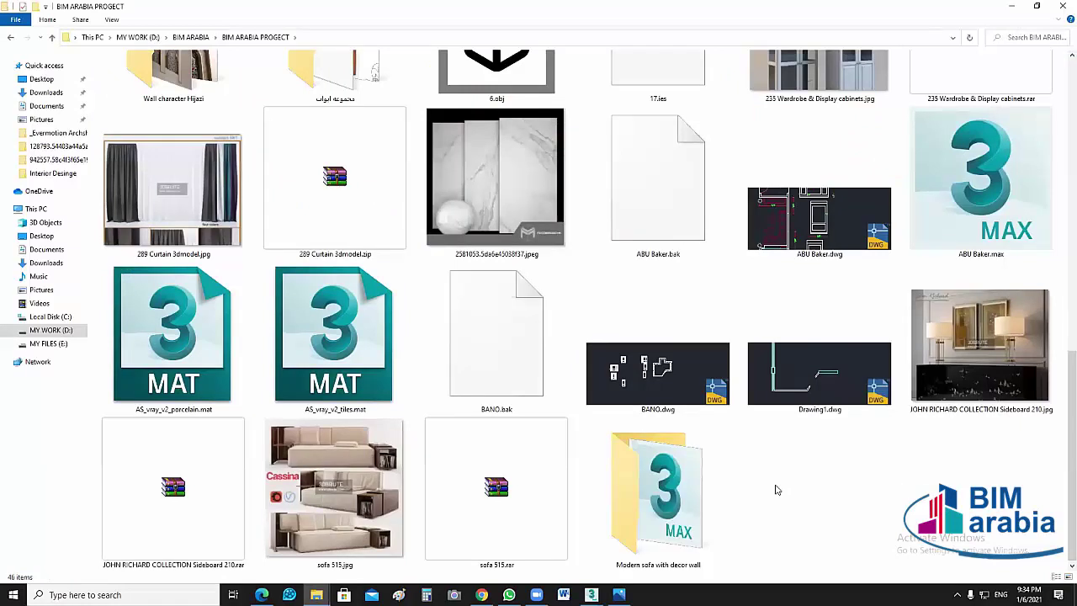
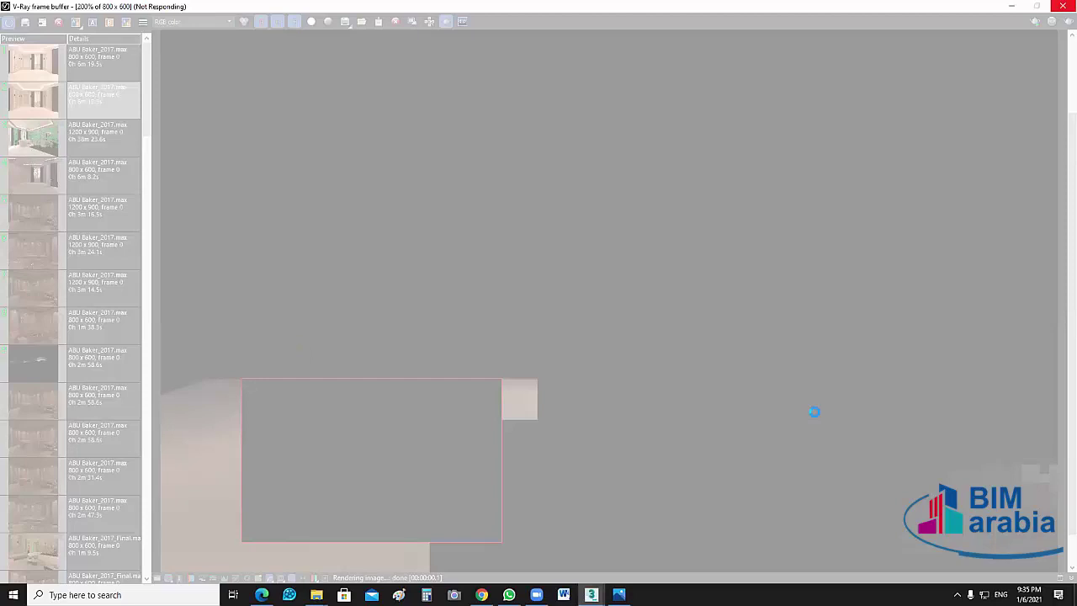
Close the frozen 3ds Max 2017 from the not-responding prompt over the V-Ray frame buffer
click(705, 442)
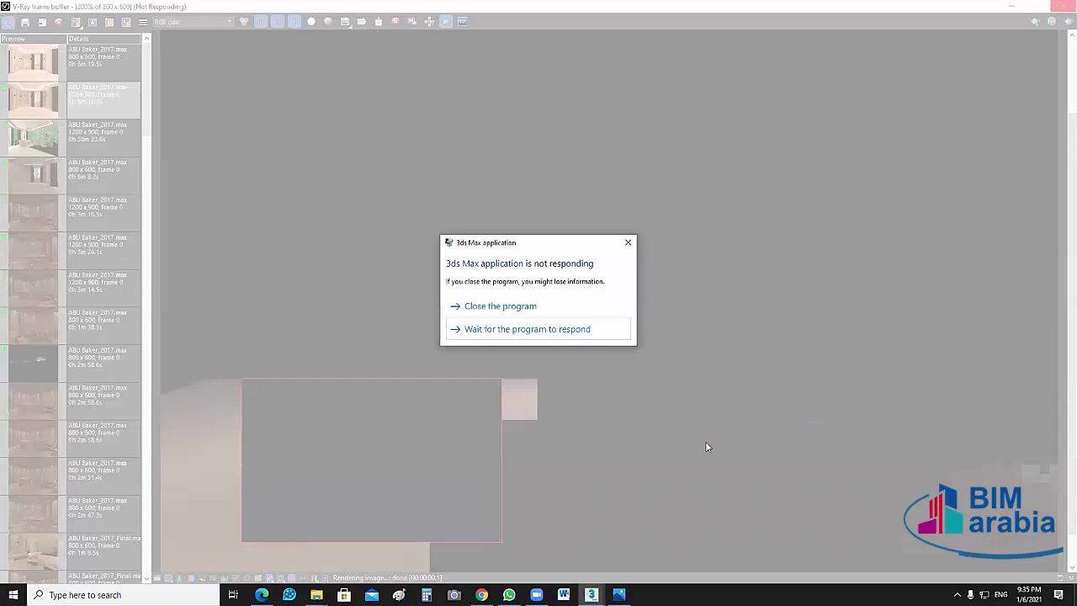
click(538, 308)
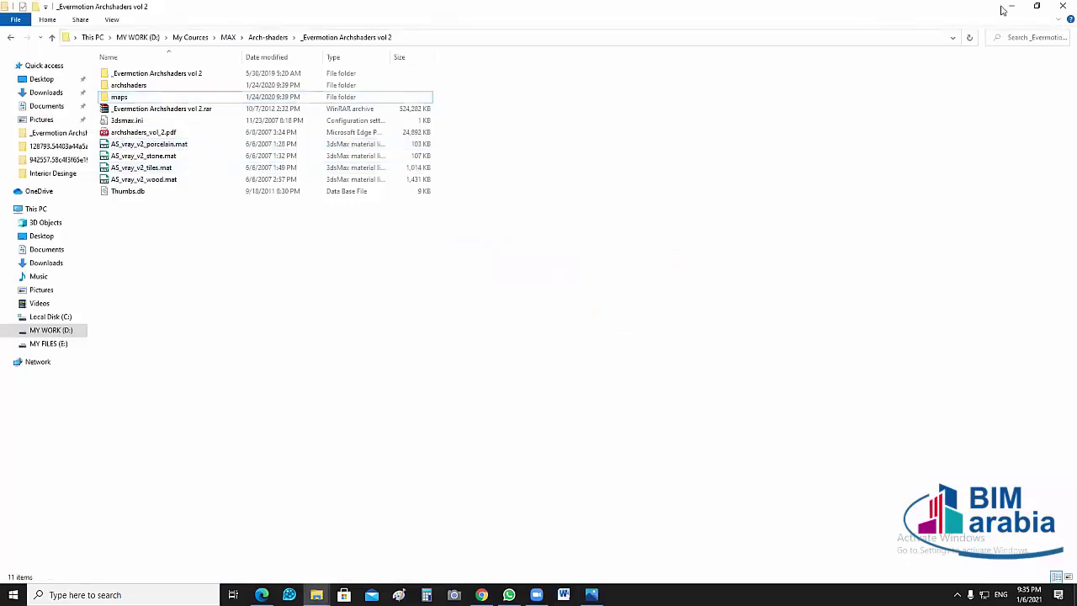
Relaunch 3ds Max 2017 from its desktop shortcut to get a fresh Untitled scene
key(super+d)
double_click(20, 310)
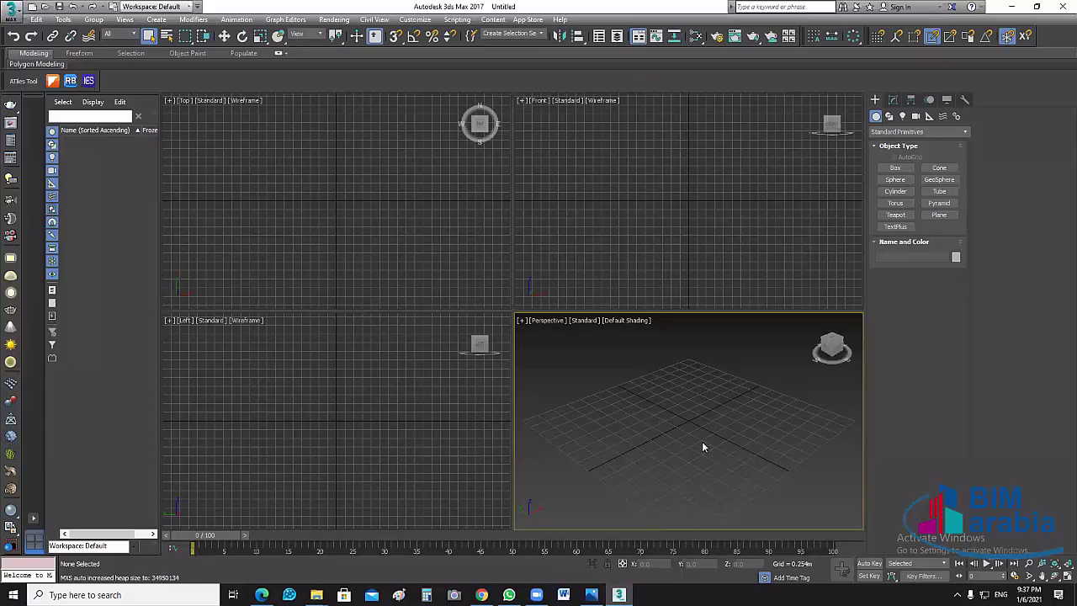
Open ABU Baker_2017.max, continuing past the missing external texture files
click(691, 417)
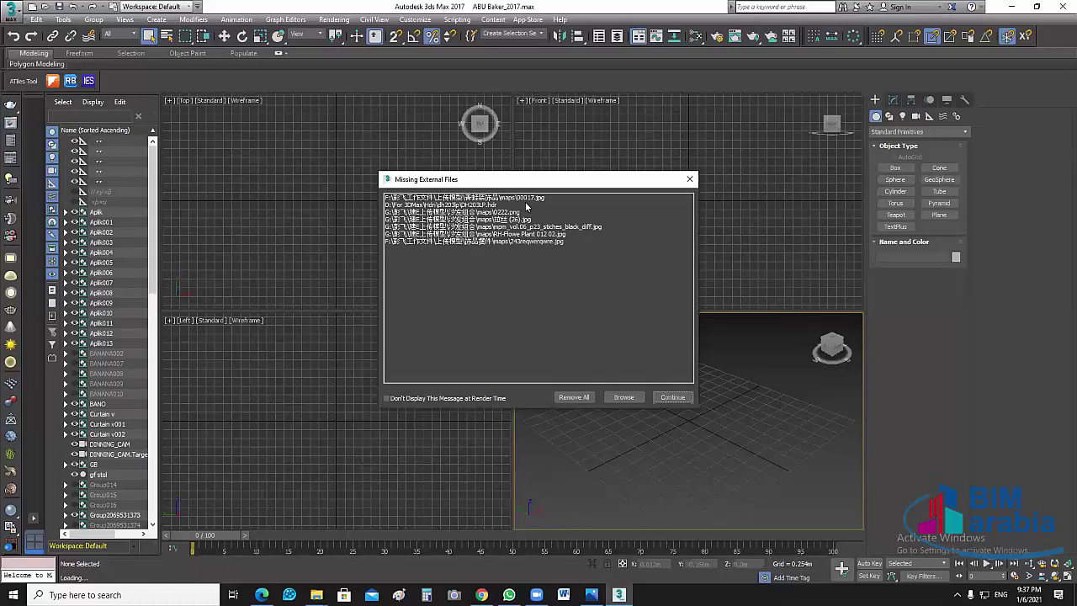
click(680, 396)
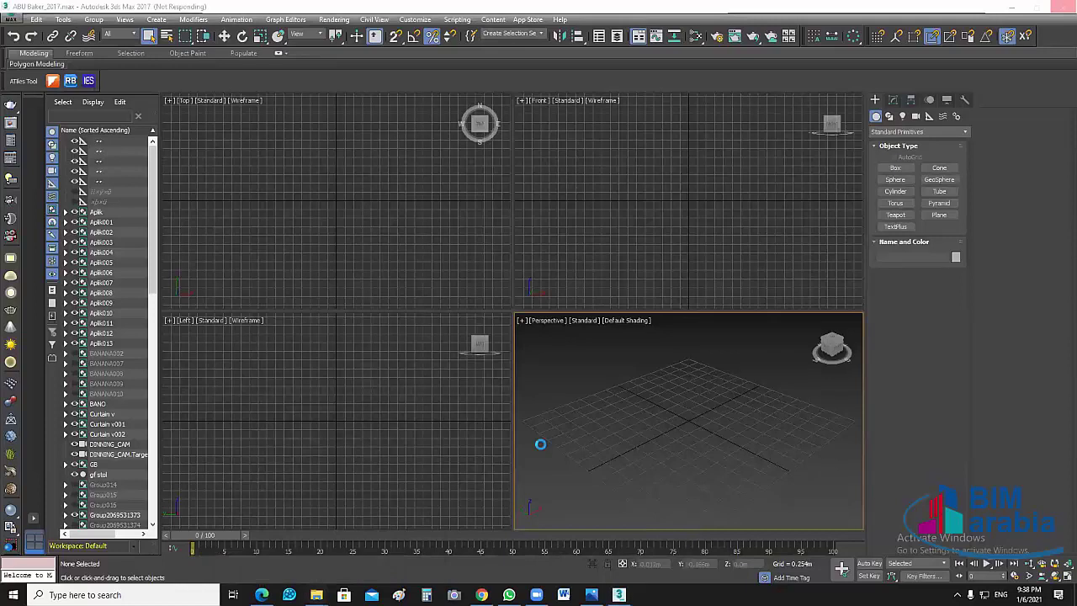
Inspect the Modern sofa with decor wall maps folder in Explorer, then go back up a level
key(alt+Tab)
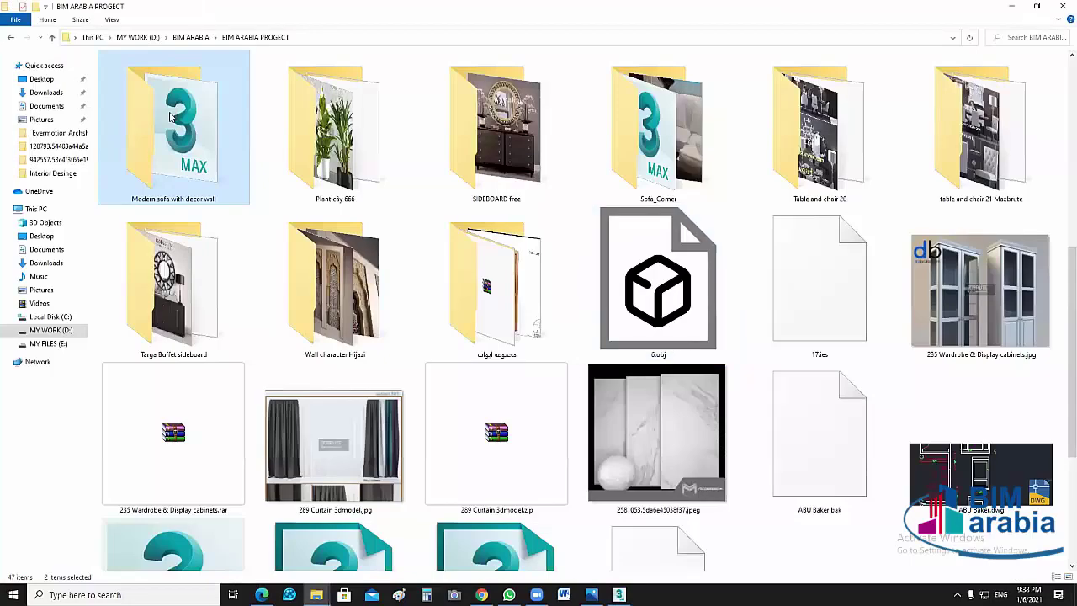
double_click(171, 117)
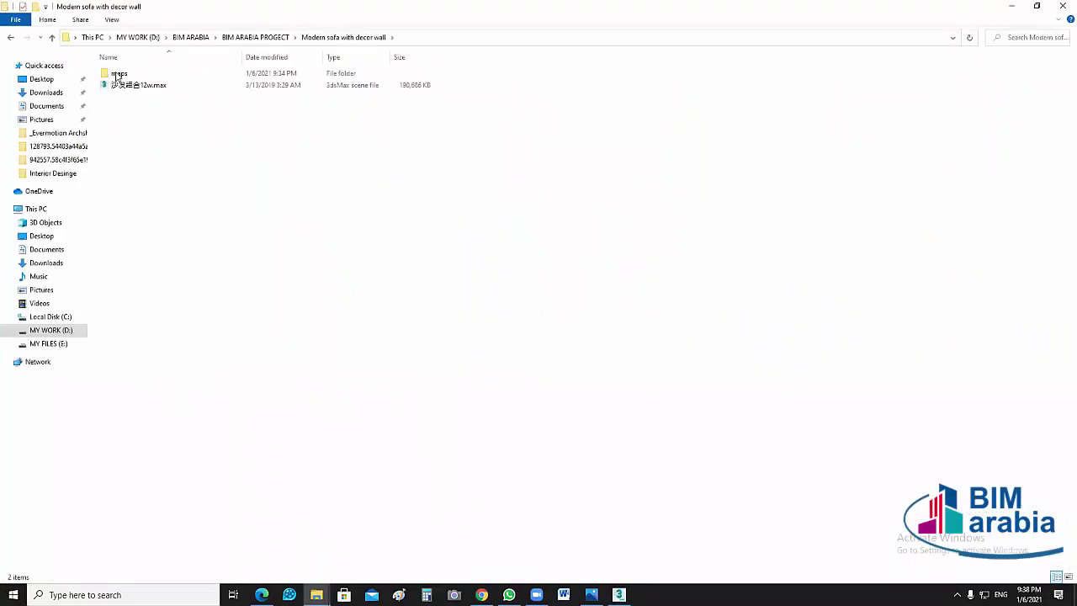
click(117, 78)
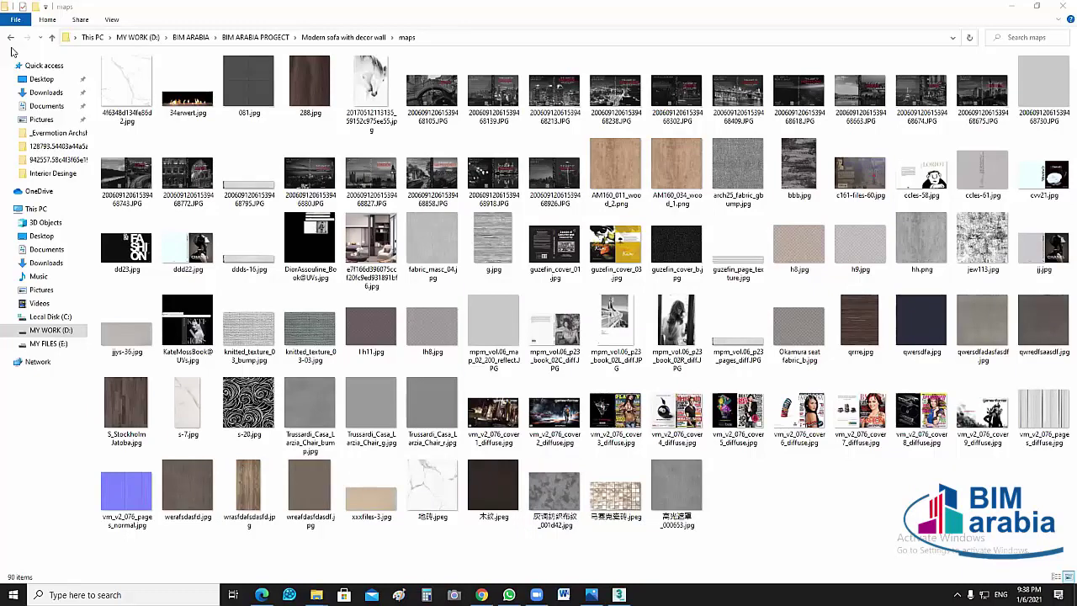
key(BackSpace)
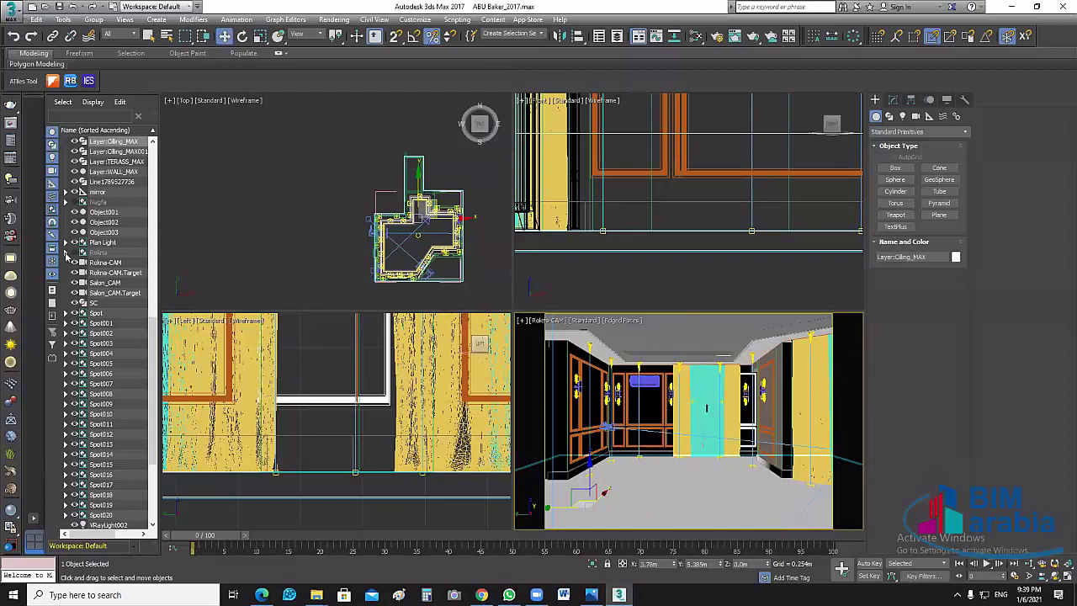
Expand the Rokna group and select the hidden books from 23 Open book 02 to Dior_Book012
click(67, 253)
click(66, 252)
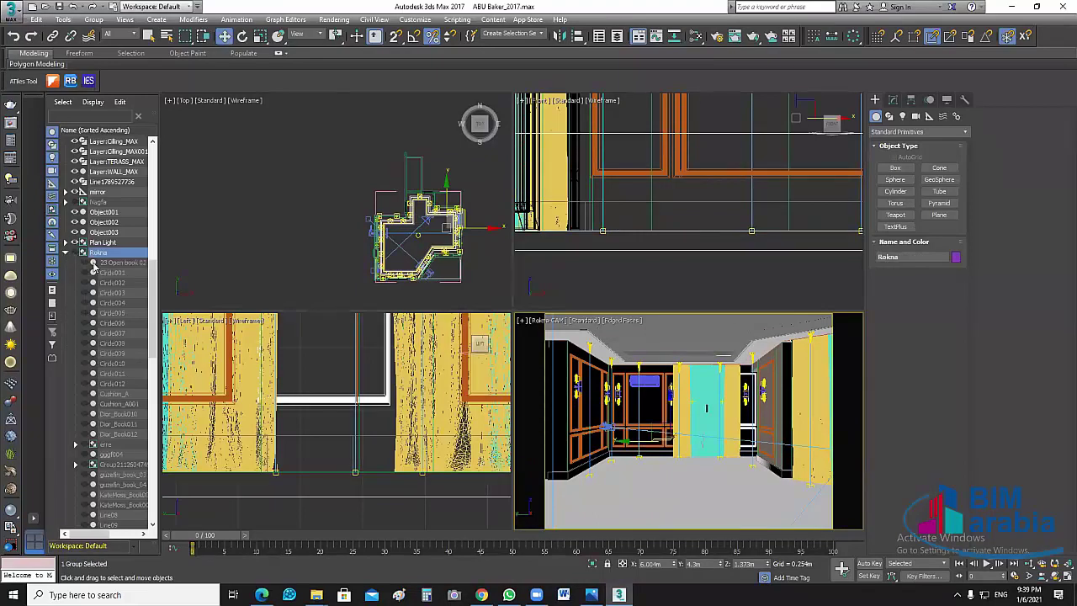
click(116, 255)
click(116, 262)
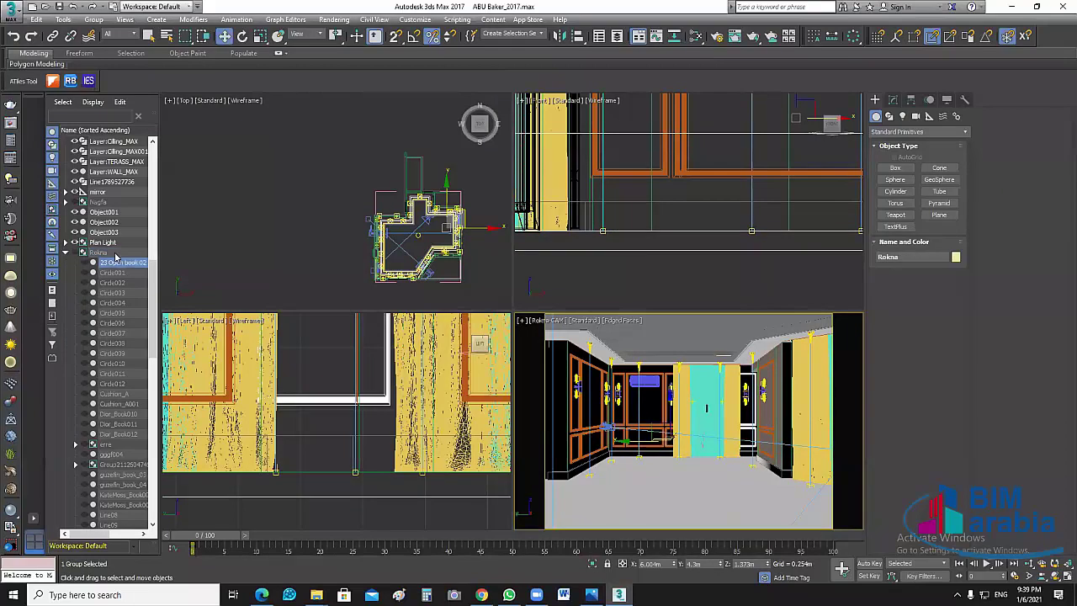
scroll(126, 391, down, 3)
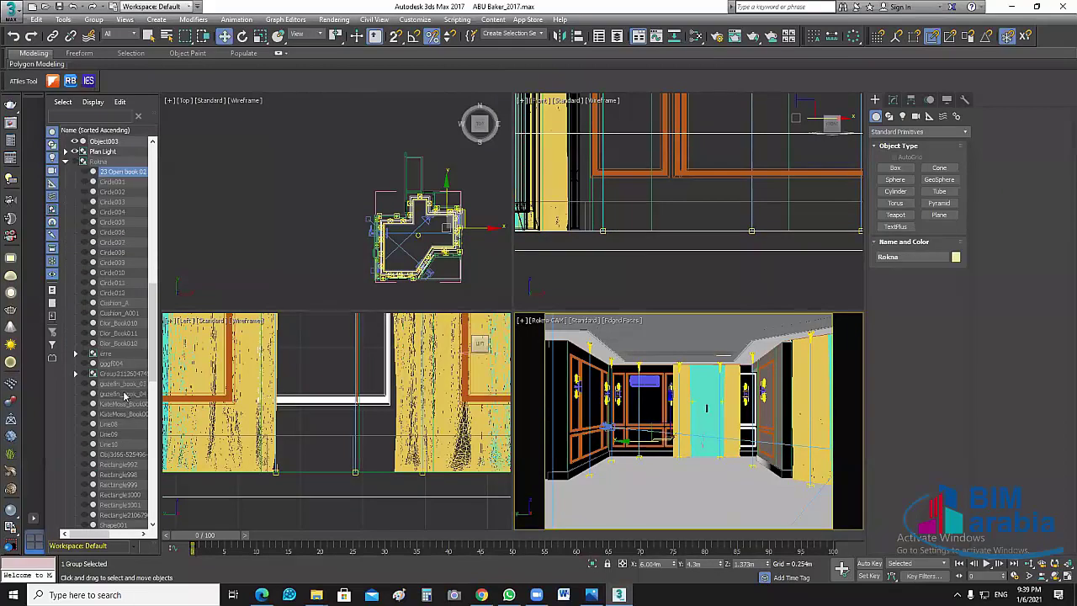
shift+click(118, 344)
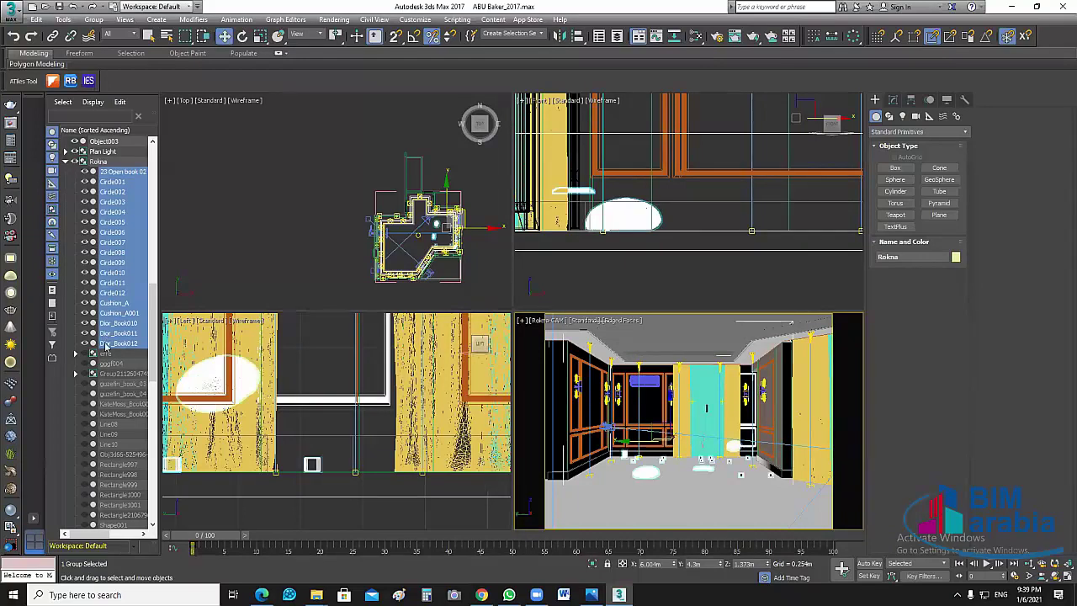
Unhide the erre flower group, the sofa group and remaining hidden objects, then collapse Rokna
click(89, 353)
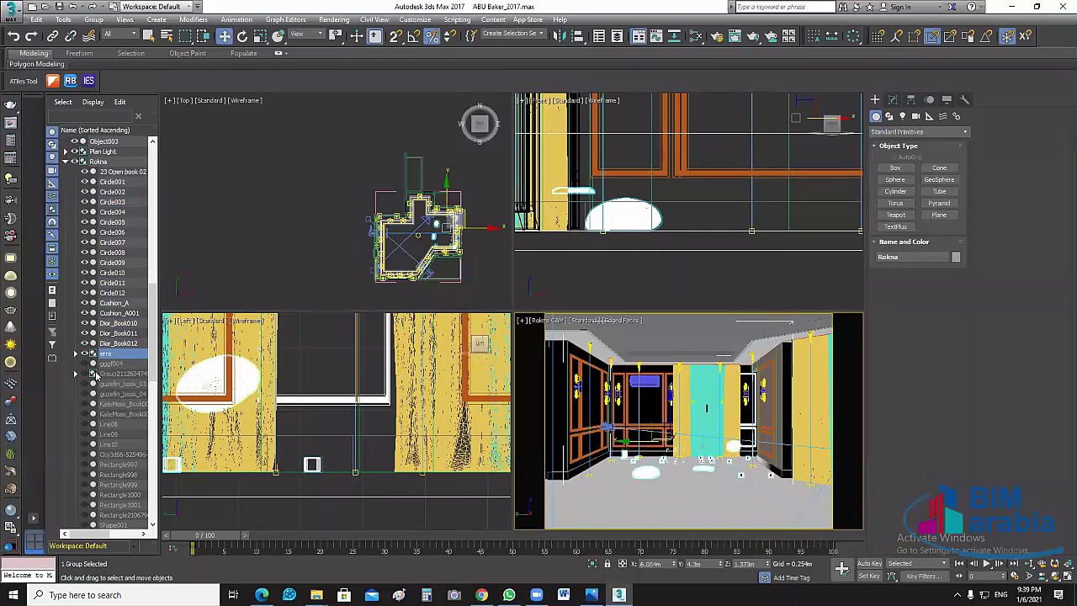
click(76, 353)
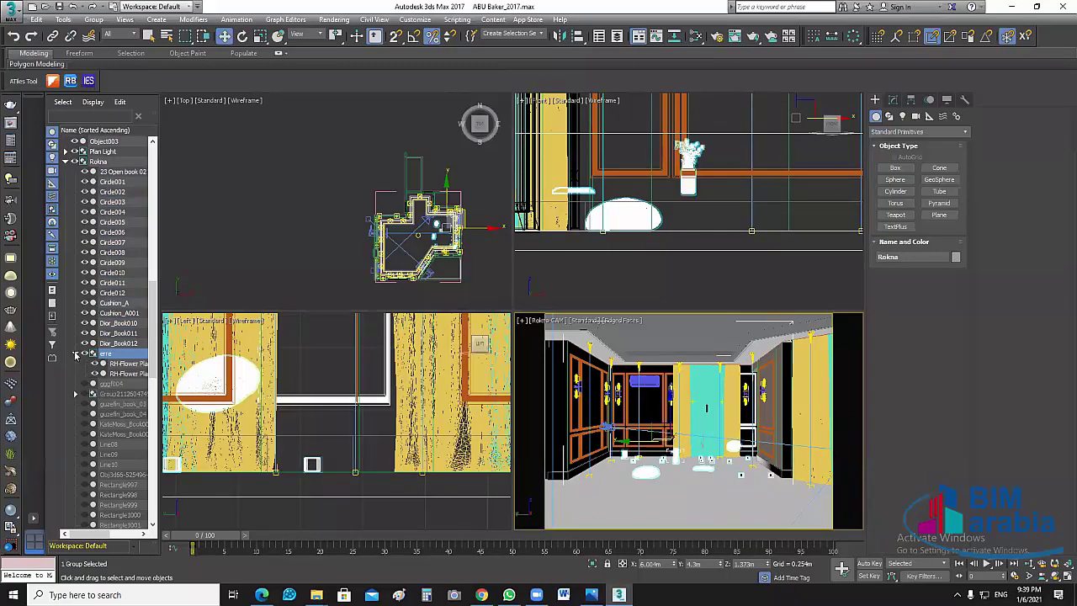
click(75, 353)
click(82, 373)
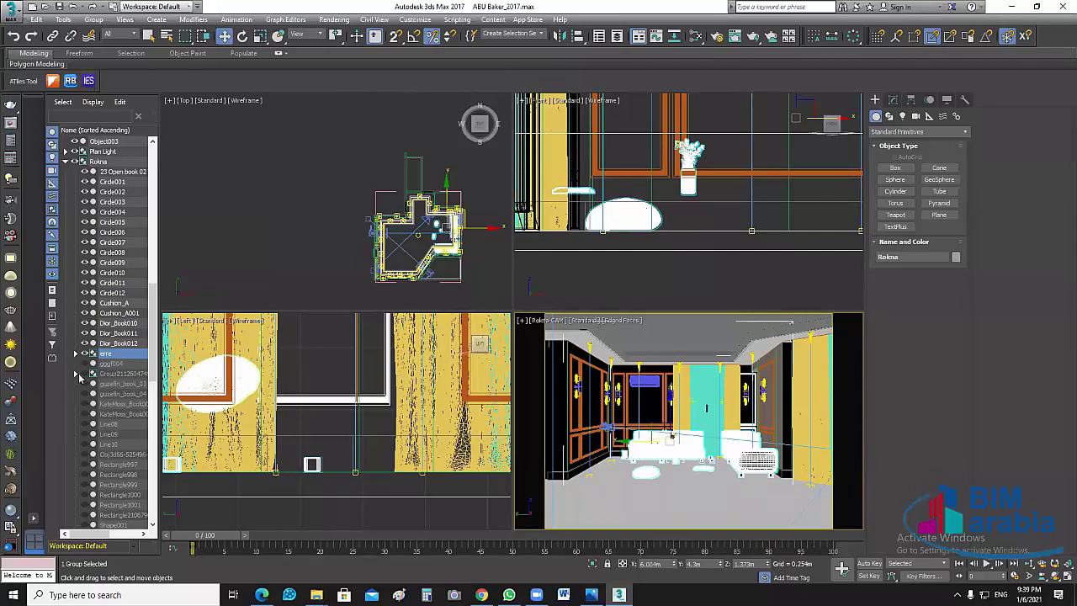
scroll(110, 396, down, 4)
scroll(112, 420, down, 1)
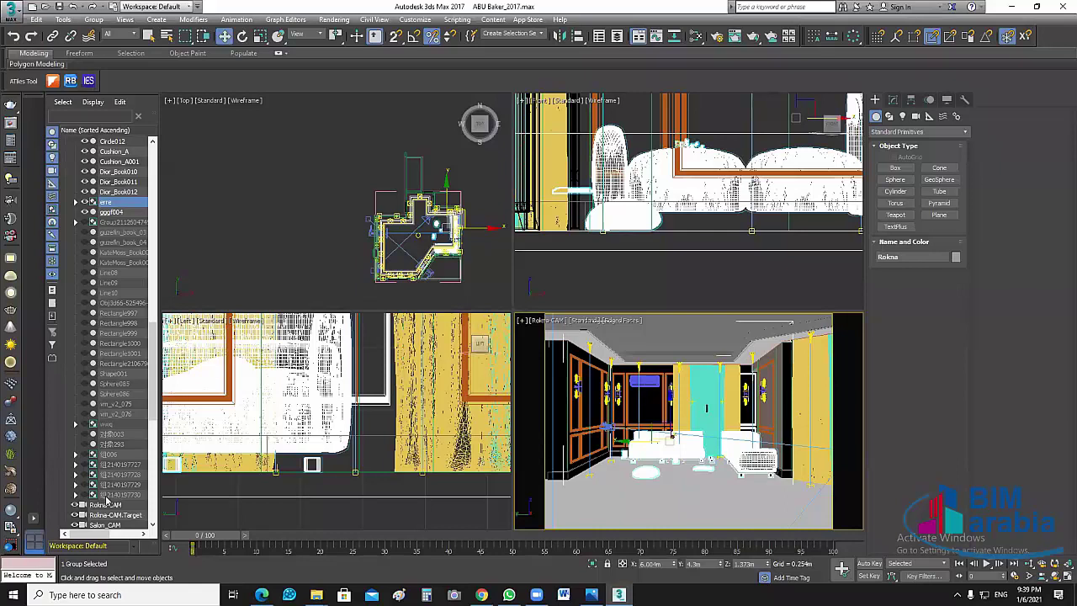
shift+click(87, 497)
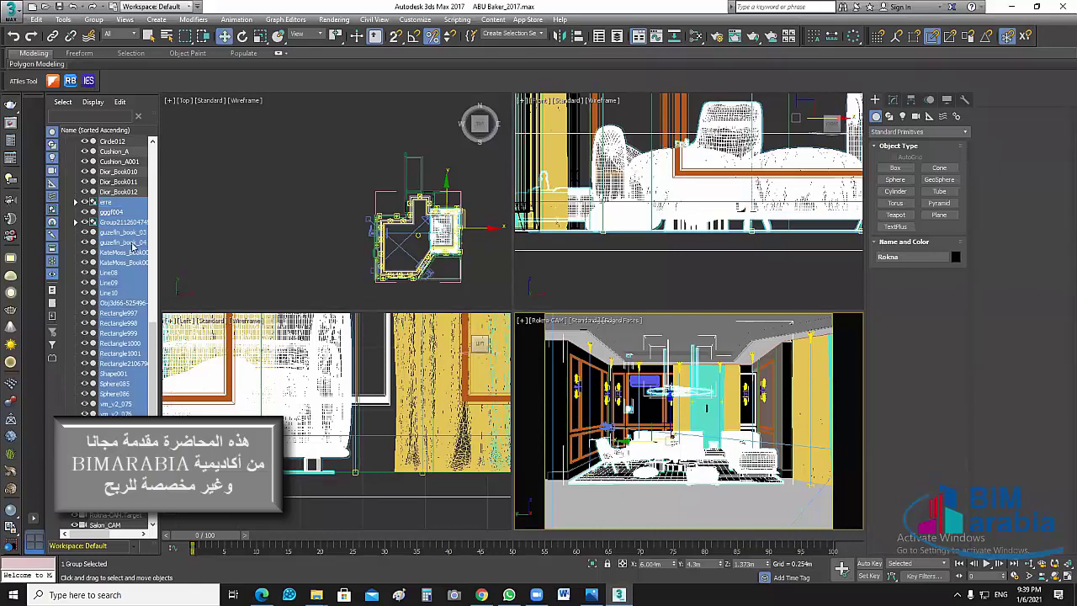
scroll(126, 252, up, 5)
scroll(101, 270, up, 5)
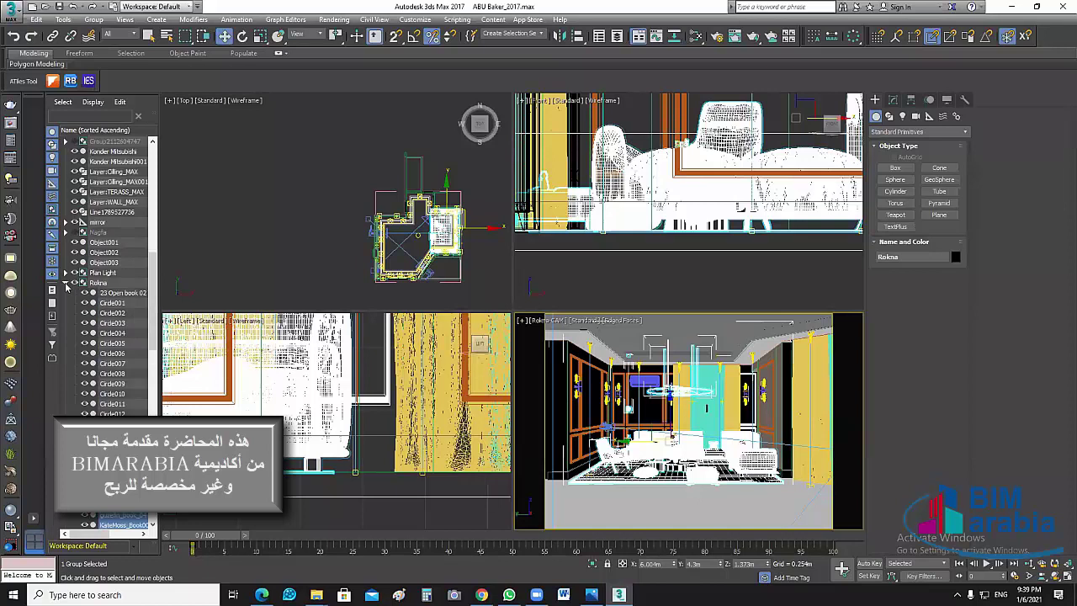
click(65, 283)
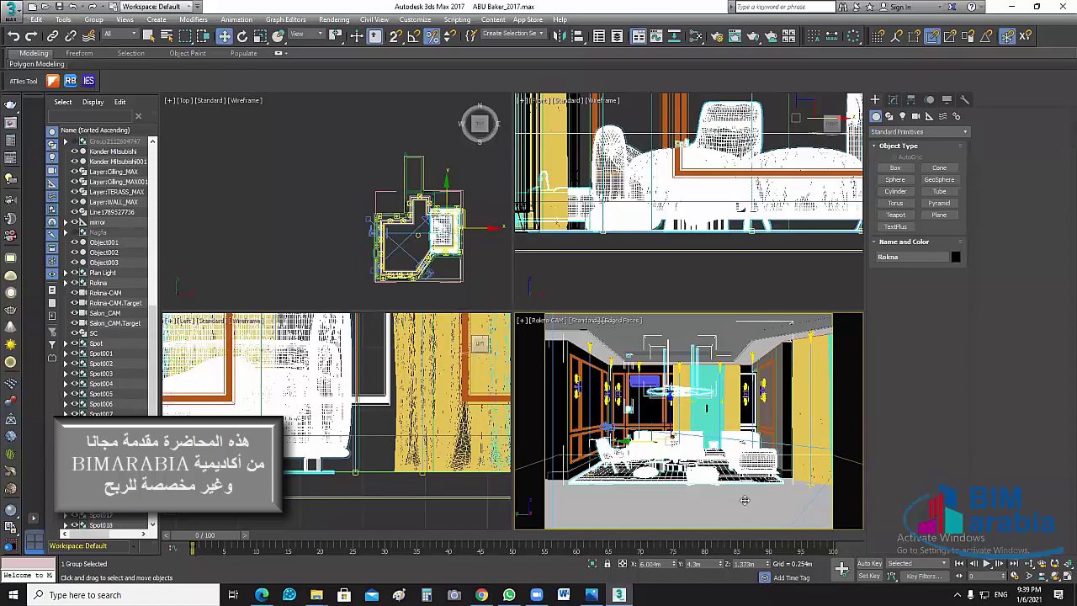
click(744, 502)
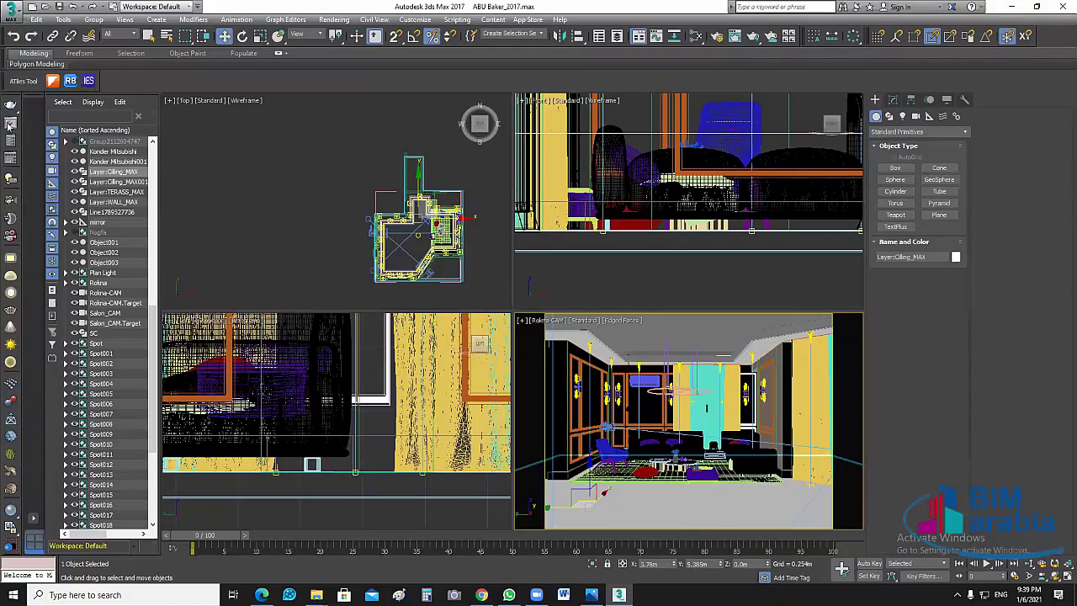
Re-render the last view in the V-Ray frame buffer and stop it partway through
key(shift+q)
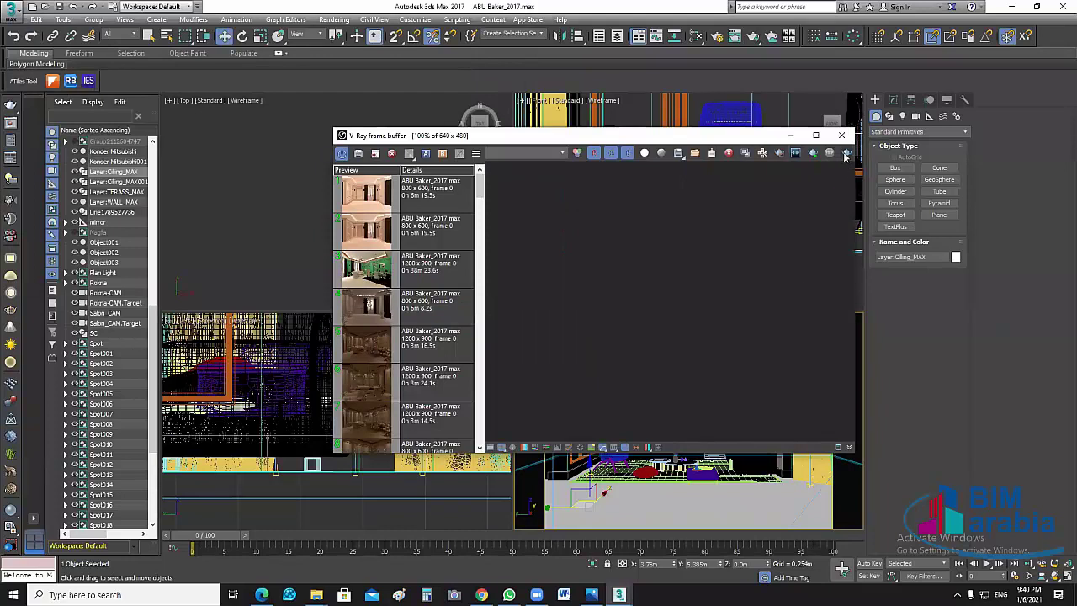
click(845, 154)
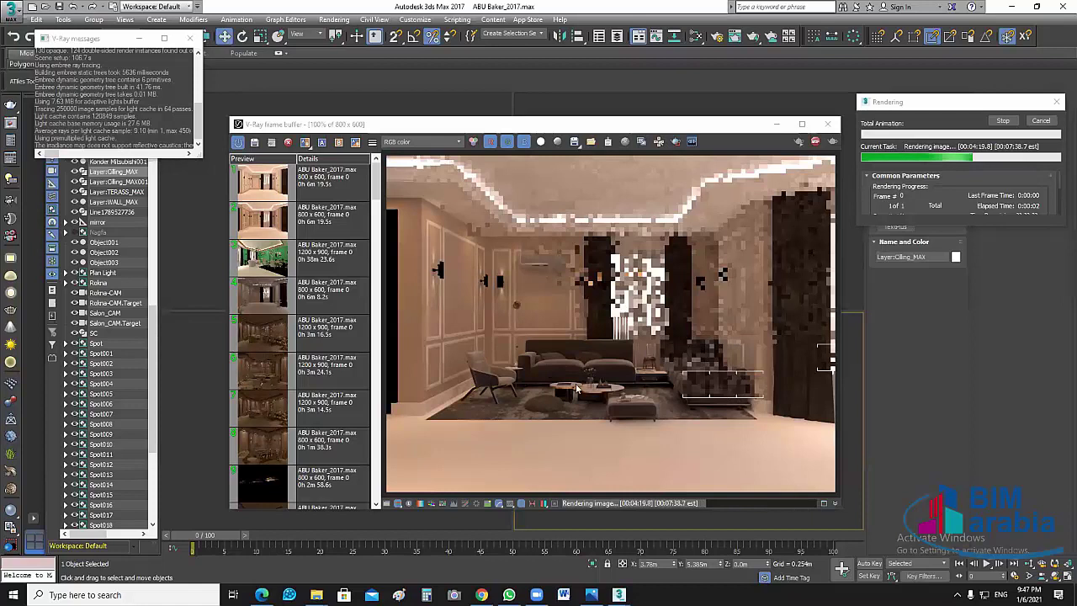
click(520, 449)
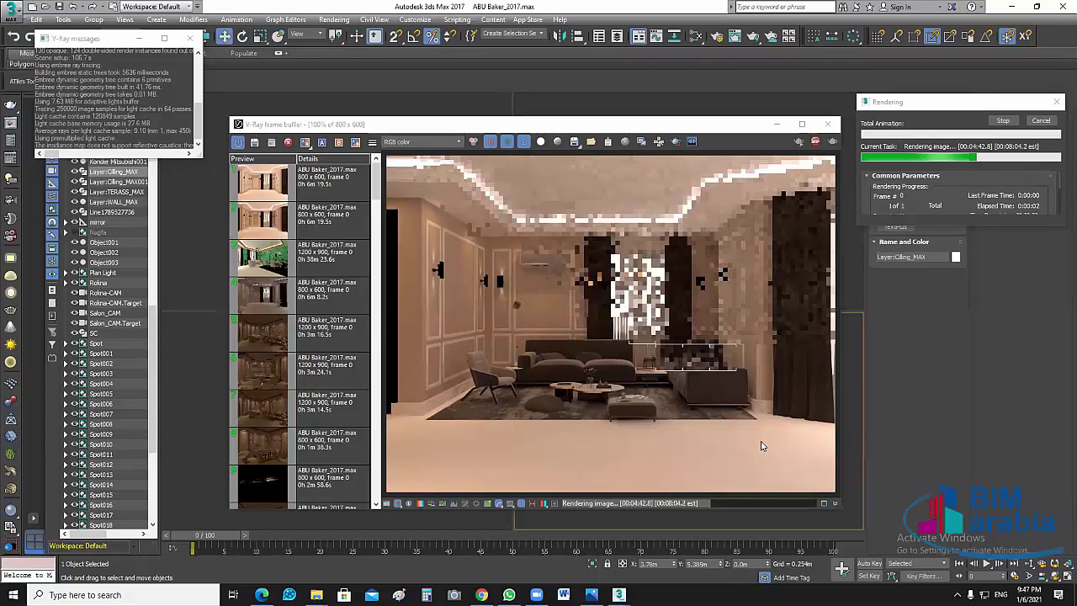
click(815, 143)
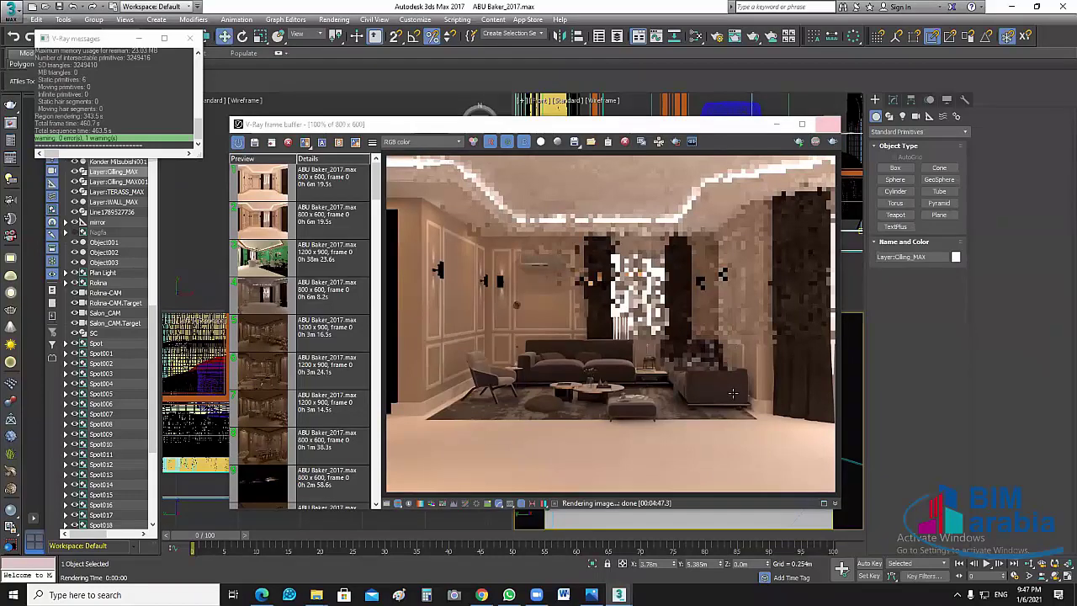
Close the V-Ray frame buffer and select the curtain group in the camera view
key(Escape)
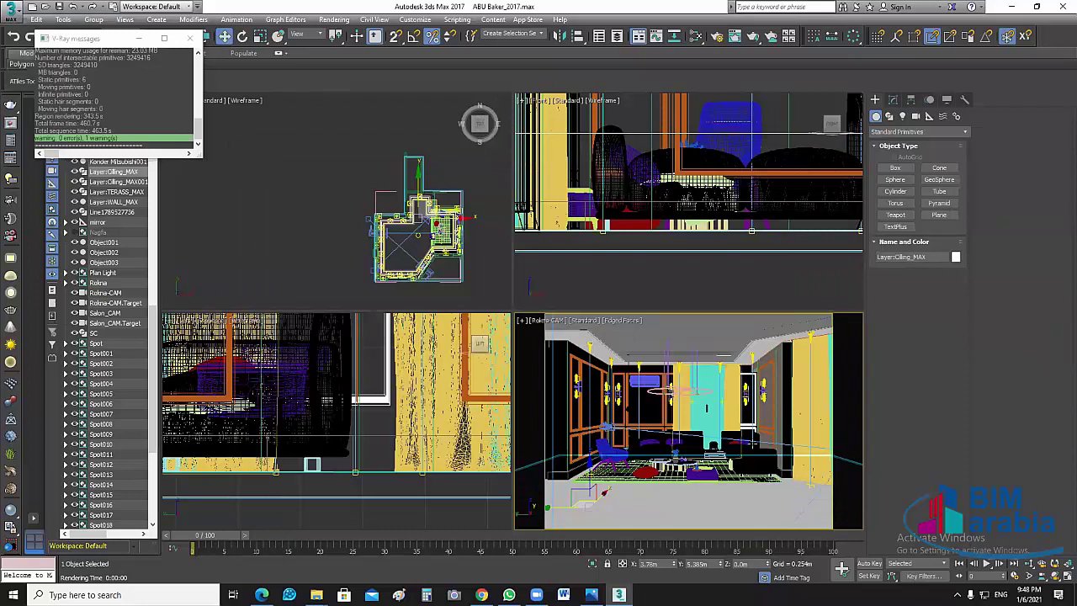
click(695, 396)
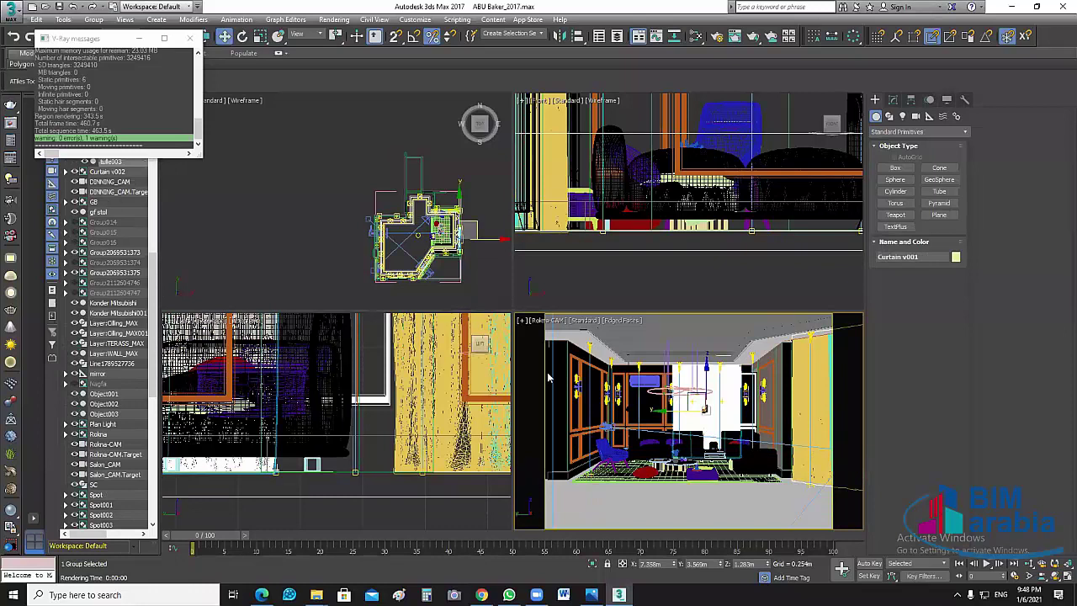
mouse_move(316, 595)
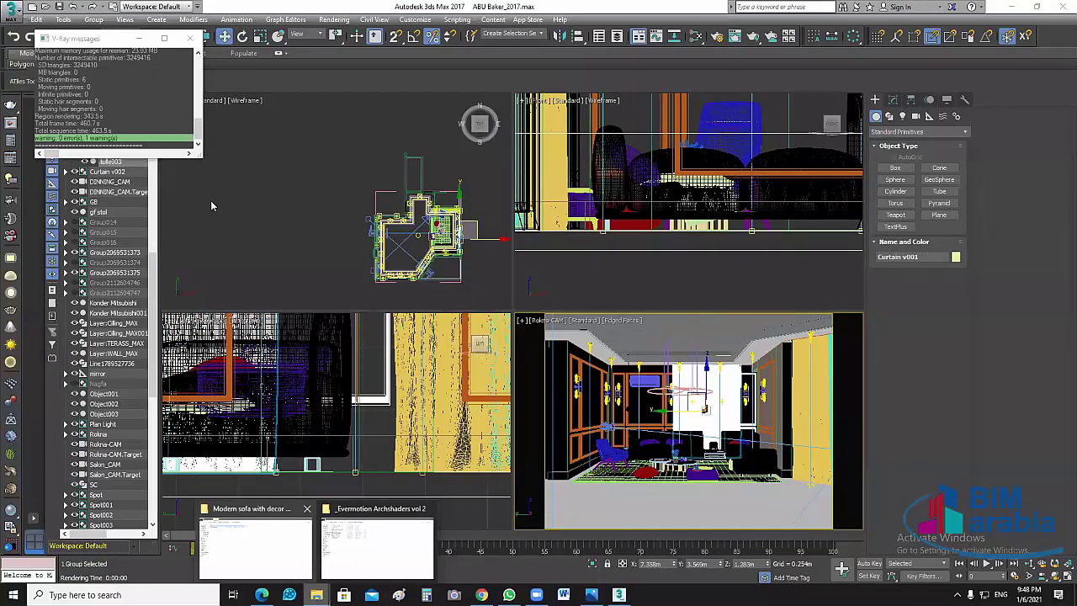
click(374, 547)
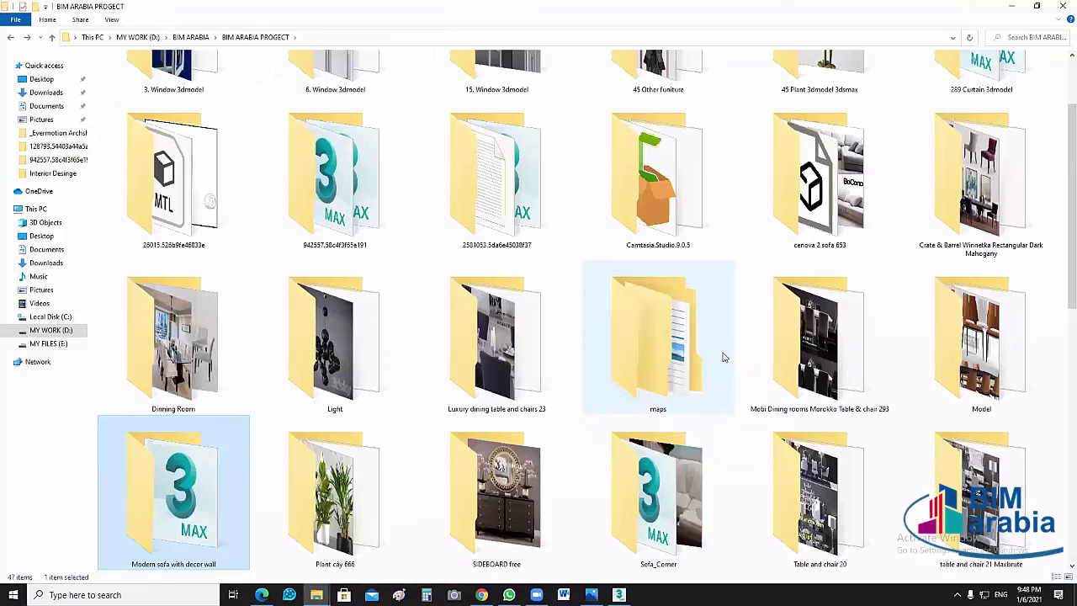
Scroll the BIM ARABIA PROGECT folder and check the 289 Curtain 3dmodel preview image
scroll(807, 330, up, 1)
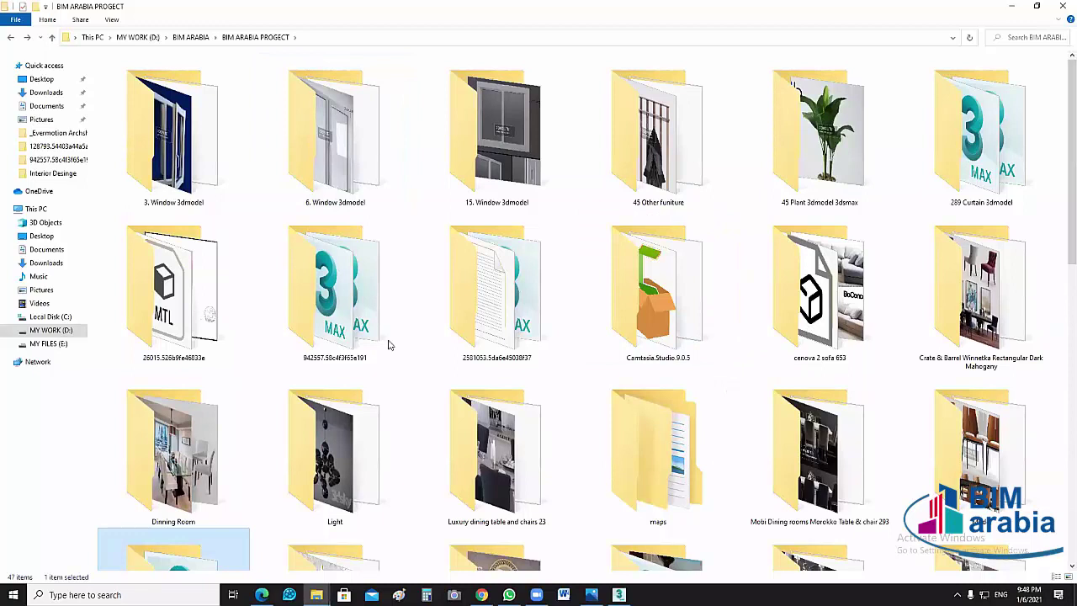
scroll(391, 345, down, 5)
click(375, 379)
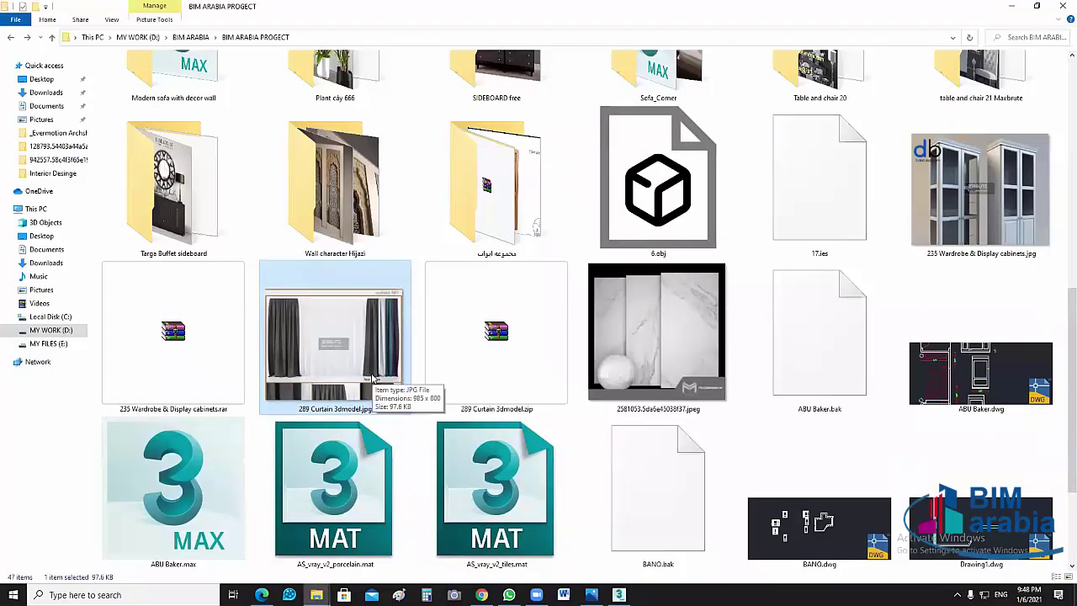
scroll(374, 379, up, 5)
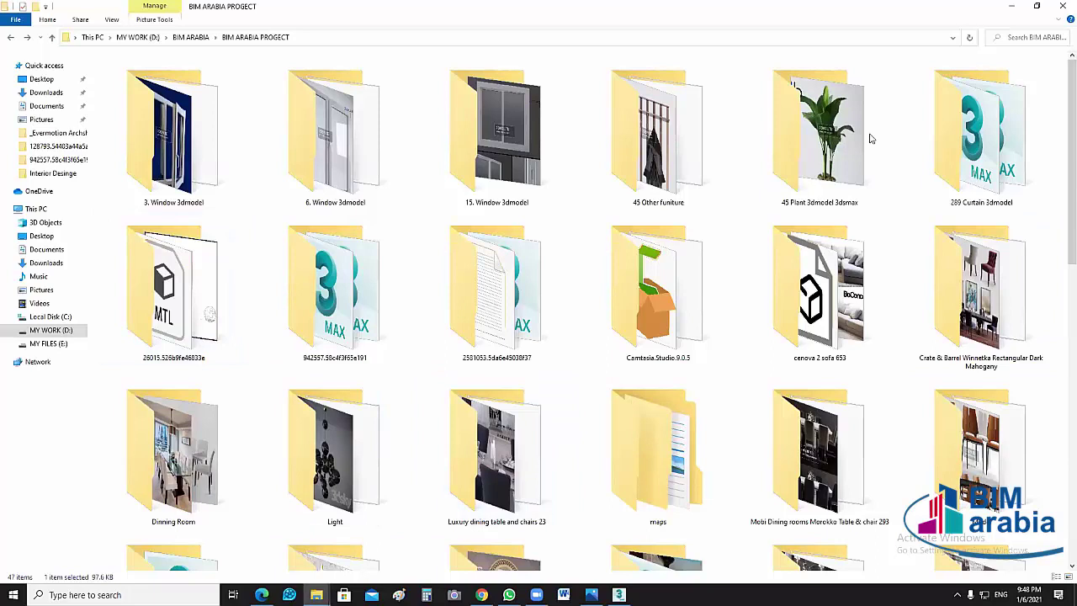
Browse the texture and preview subfolders of the 289 Curtain 3dmodel folder
double_click(991, 155)
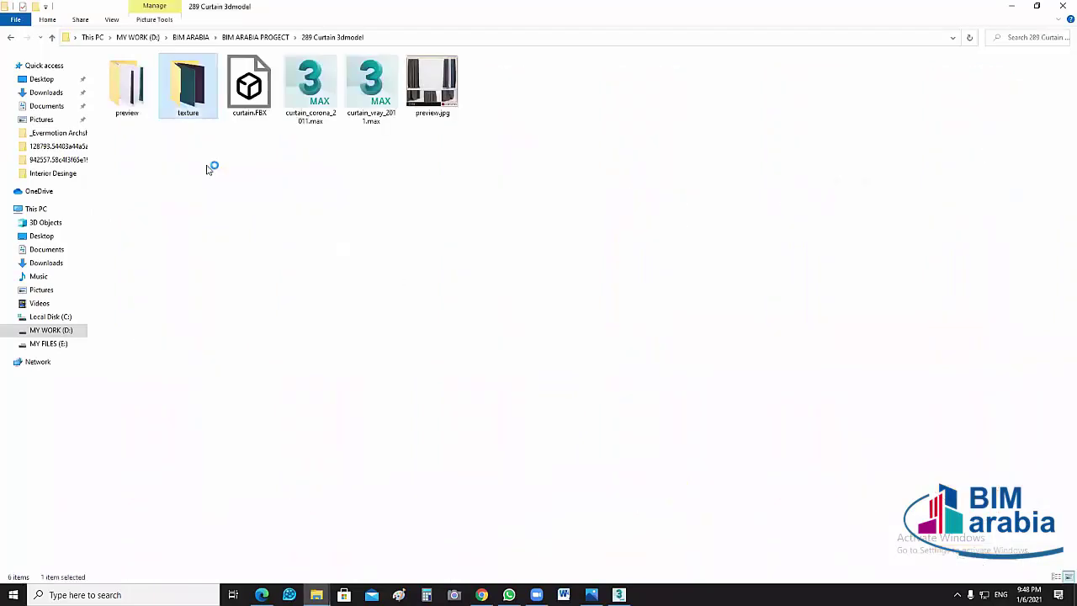
double_click(172, 95)
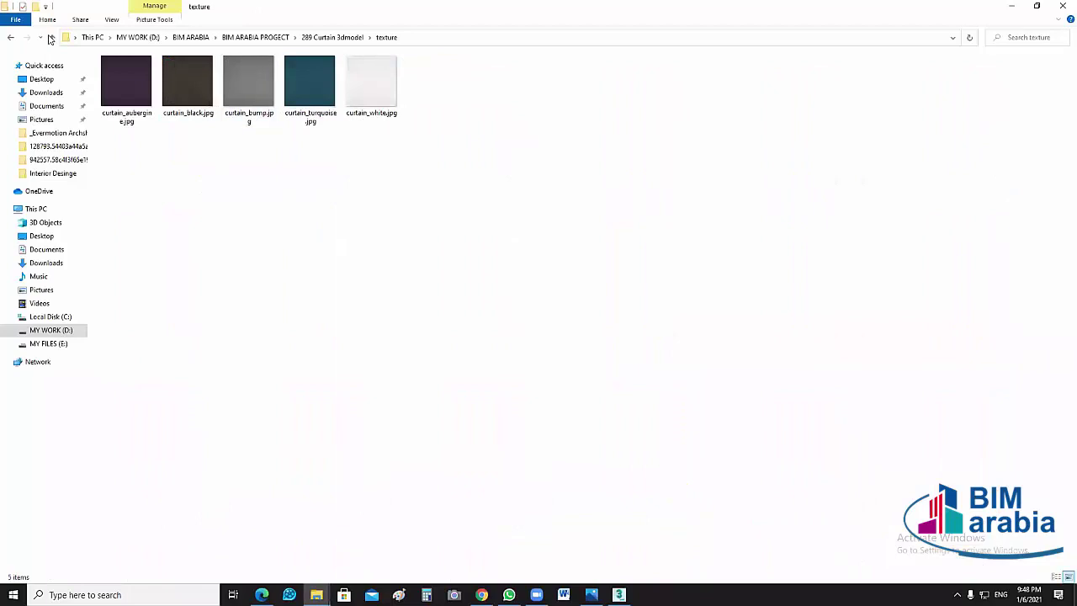
click(52, 37)
double_click(126, 91)
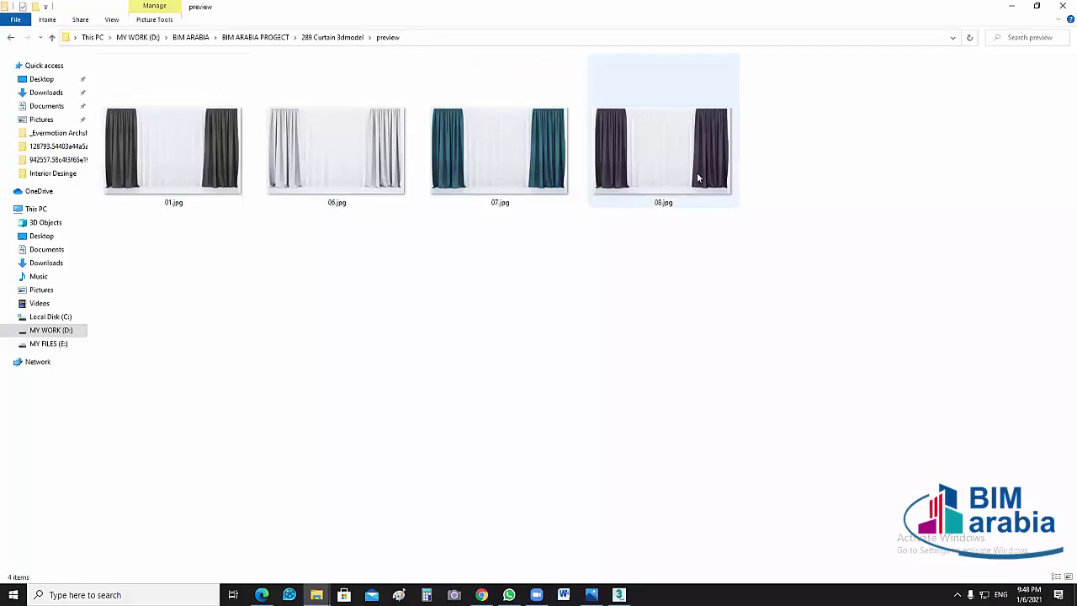
click(52, 38)
double_click(200, 91)
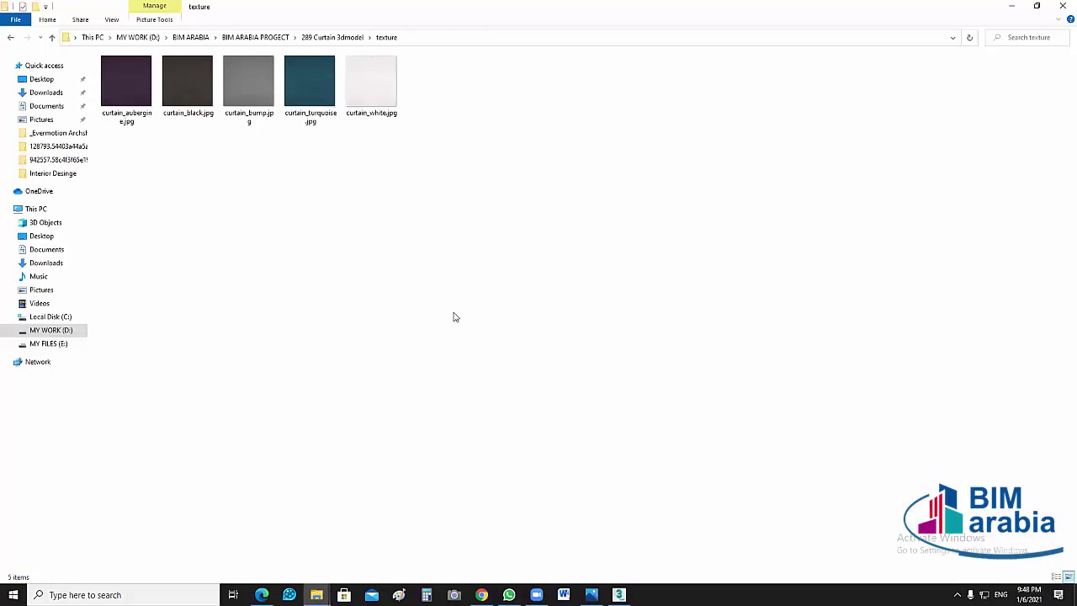
Select curtain_turquoise.jpg in Large icons view, then open the Slate Material Editor in 3ds Max
click(318, 101)
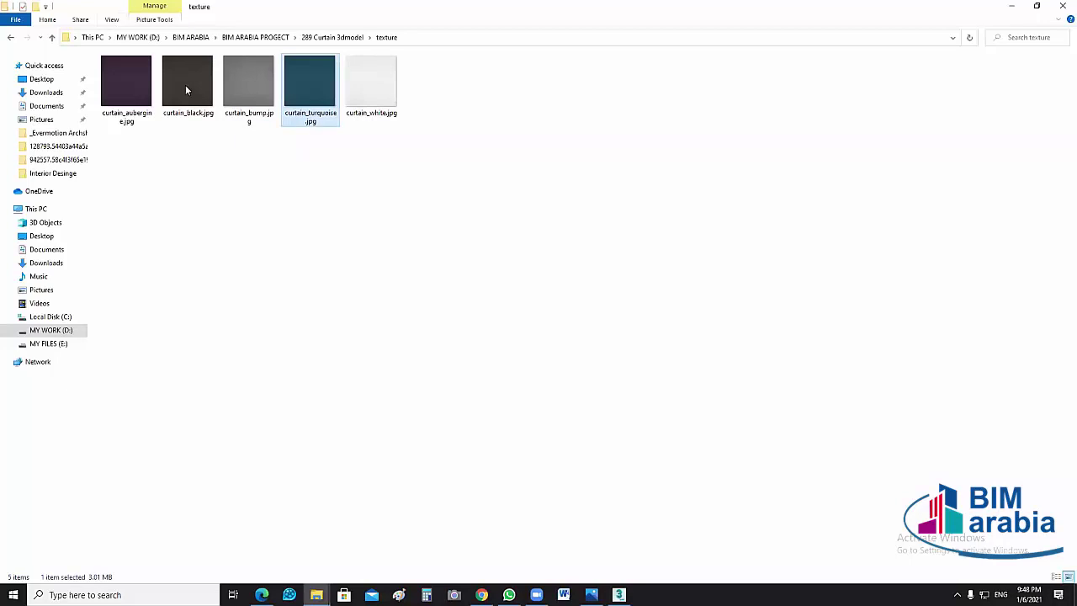
click(648, 147)
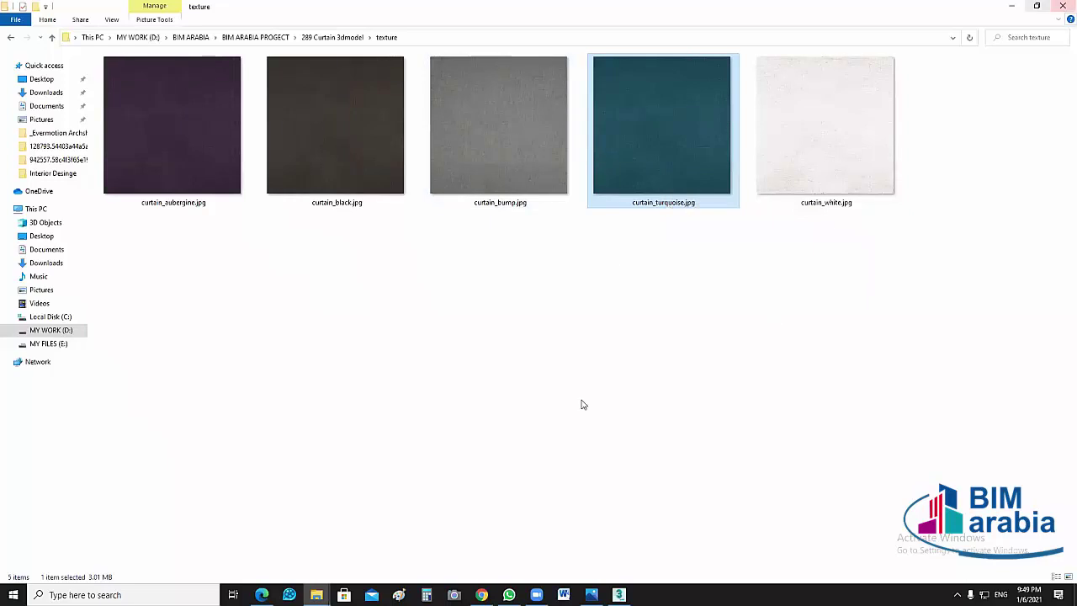
key(alt+Tab)
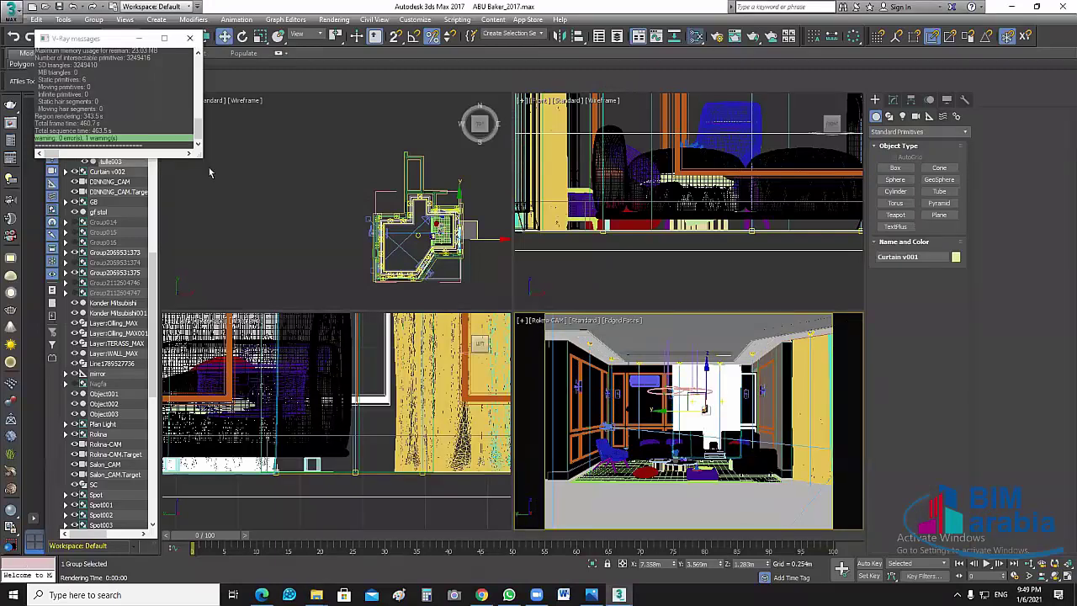
key(m)
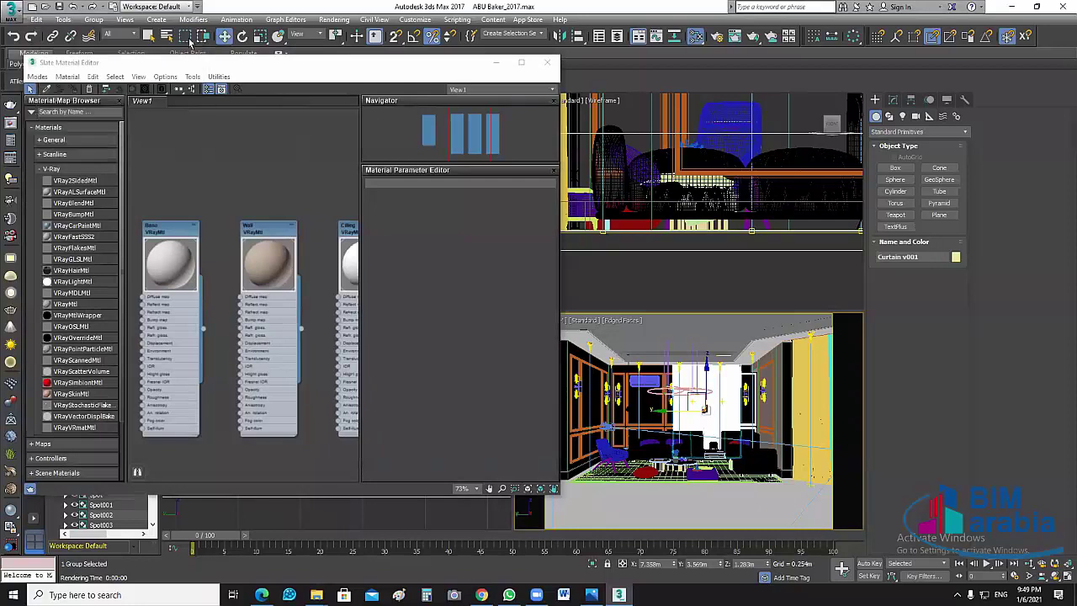
scroll(257, 211, down, 3)
scroll(278, 298, down, 3)
scroll(252, 252, down, 2)
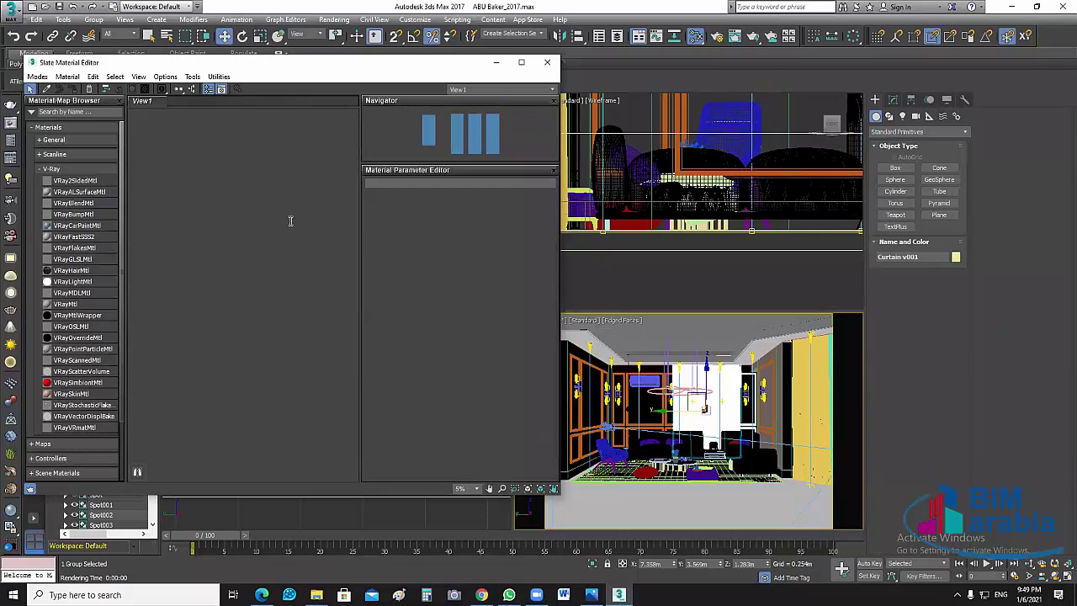
click(184, 91)
scroll(241, 252, up, 5)
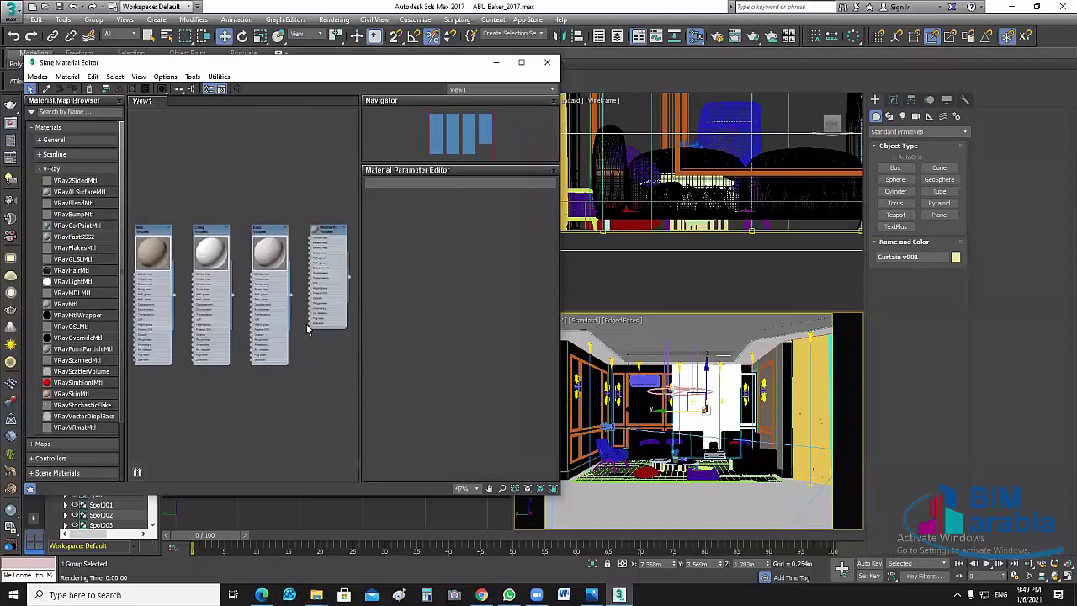
scroll(223, 314, down, 2)
middle_drag(304, 325, 325, 311)
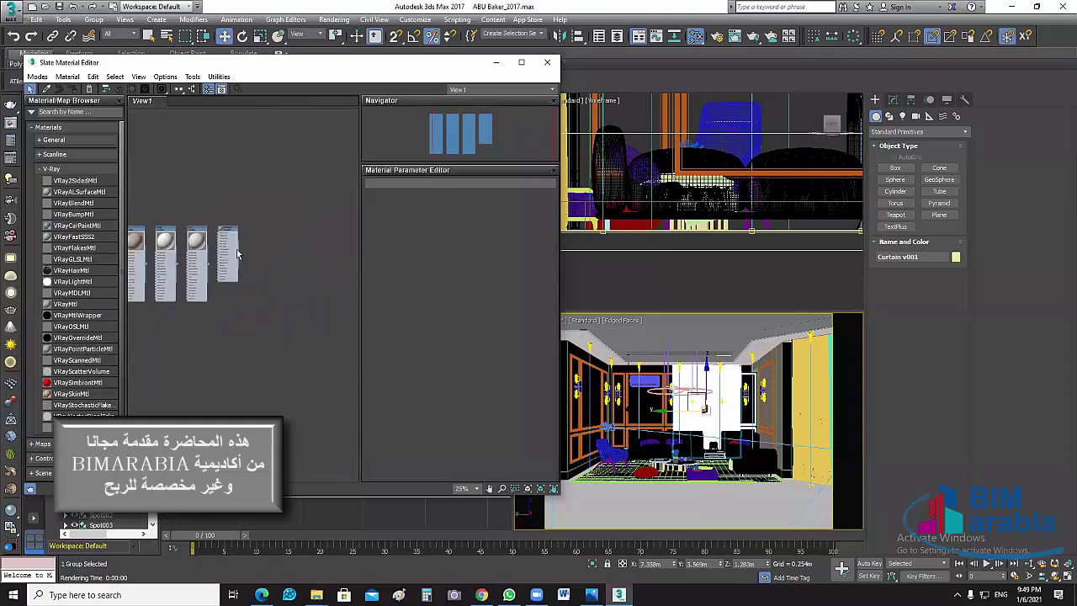
click(31, 113)
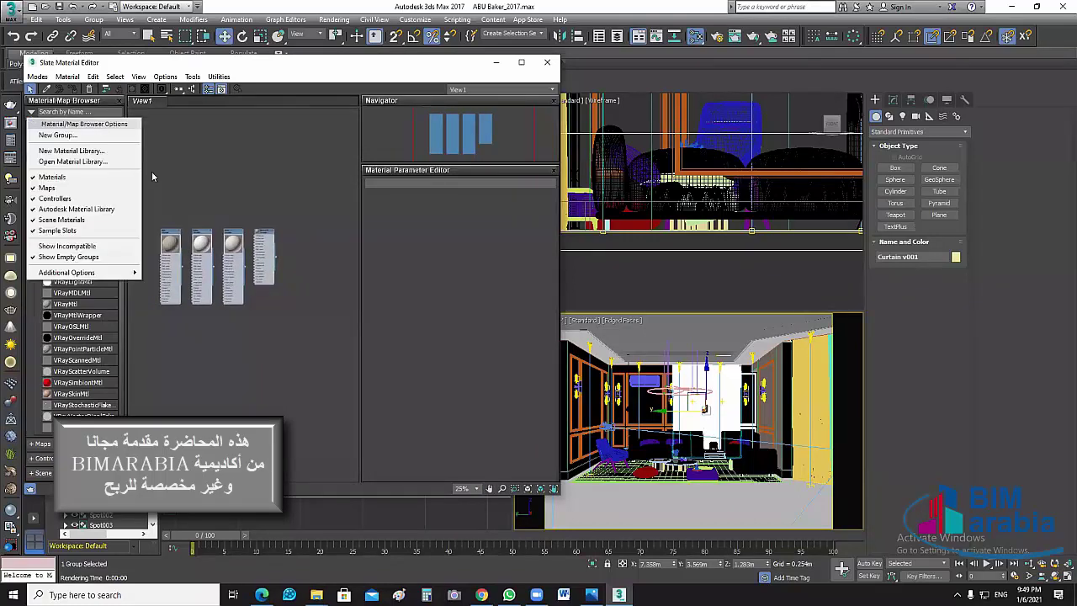
click(230, 155)
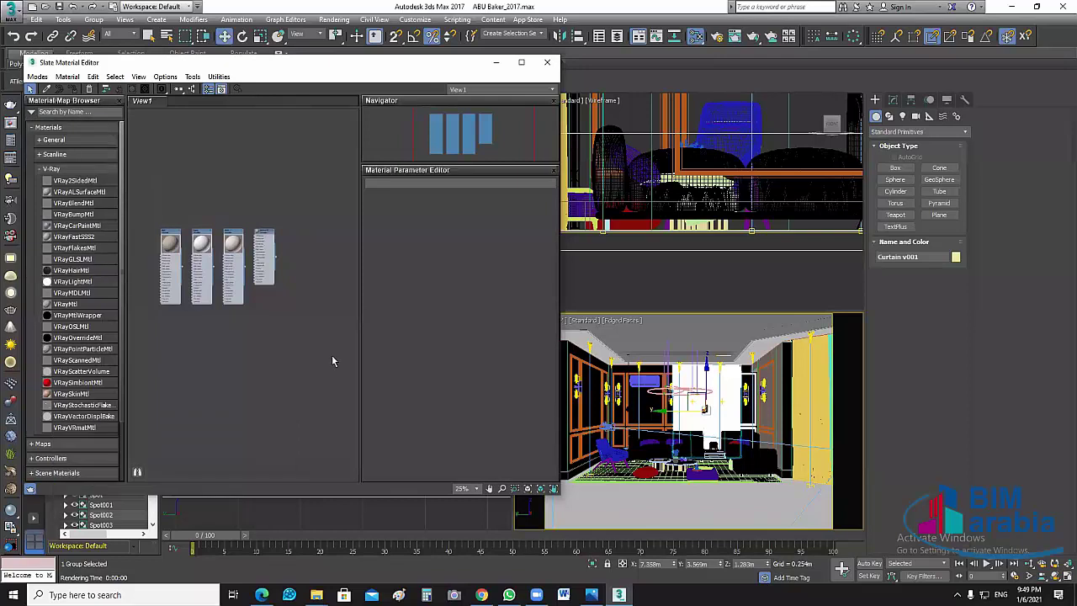
middle_drag(257, 348, 289, 361)
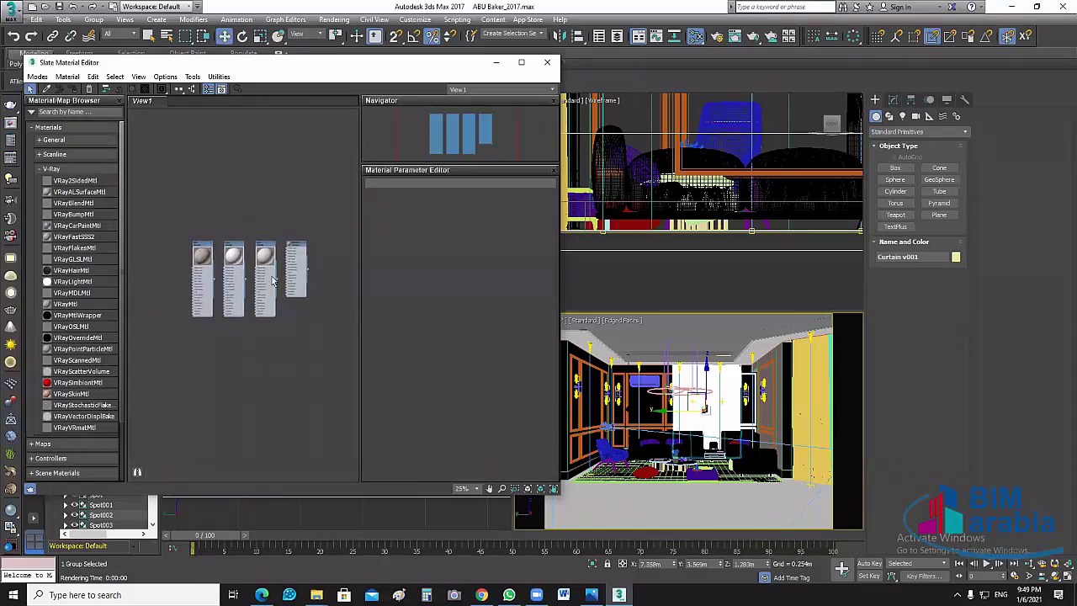
scroll(295, 267, up, 3)
middle_drag(294, 268, 360, 300)
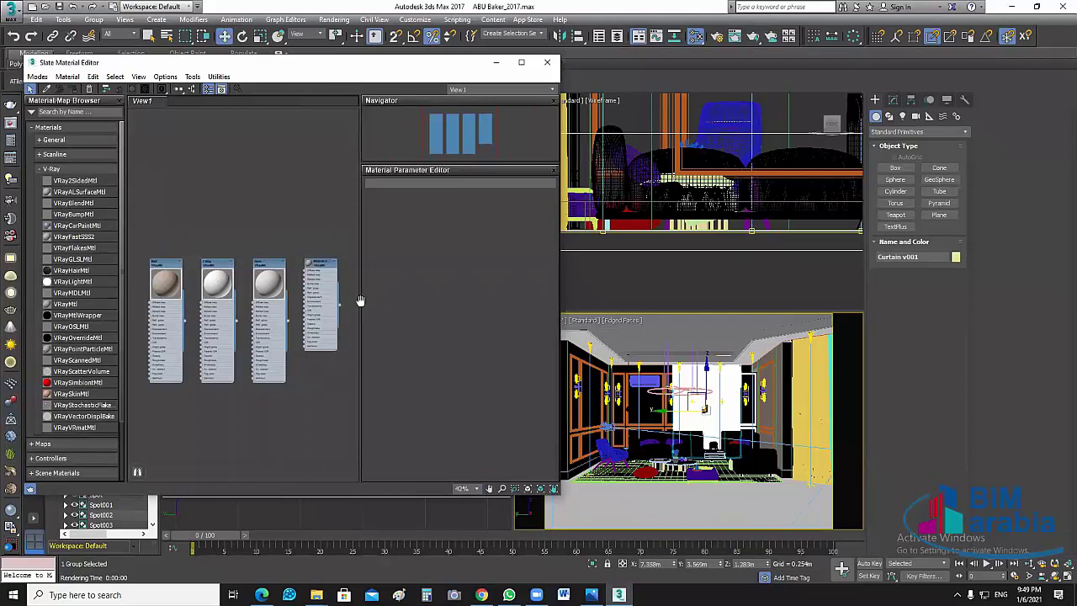
scroll(234, 281, up, 1)
scroll(234, 280, up, 1)
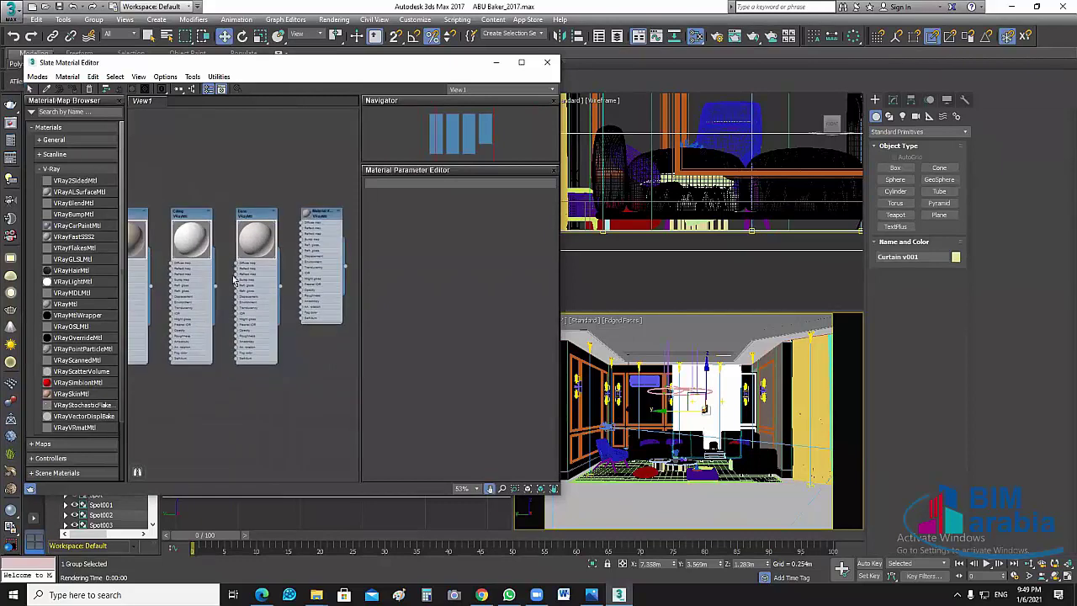
scroll(234, 286, down, 1)
scroll(234, 290, down, 1)
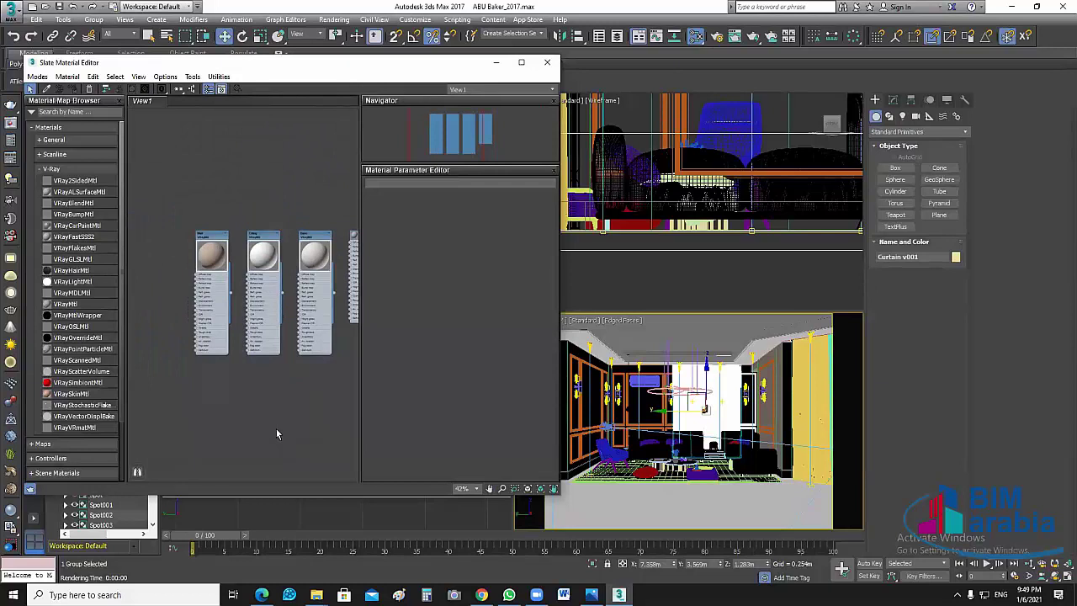
middle_drag(256, 413, 271, 349)
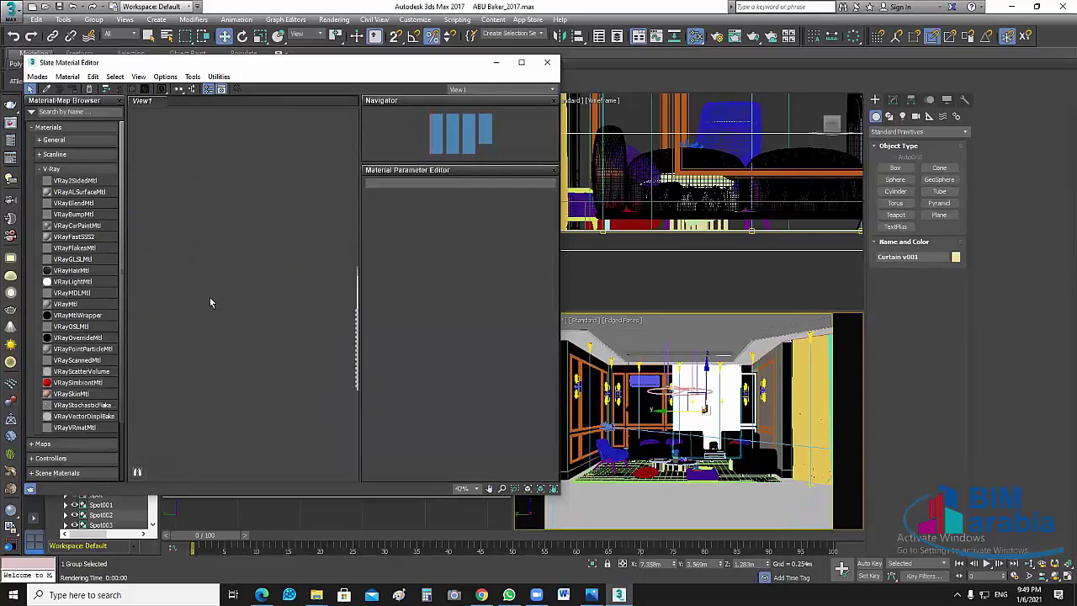
scroll(270, 350, down, 1)
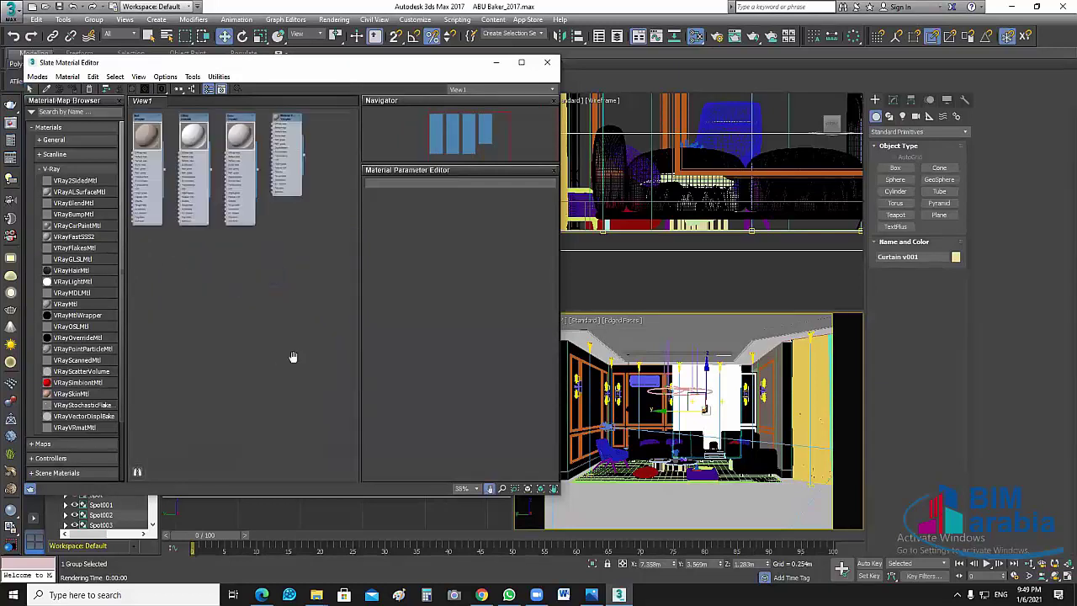
middle_drag(250, 359, 264, 378)
scroll(269, 319, up, 1)
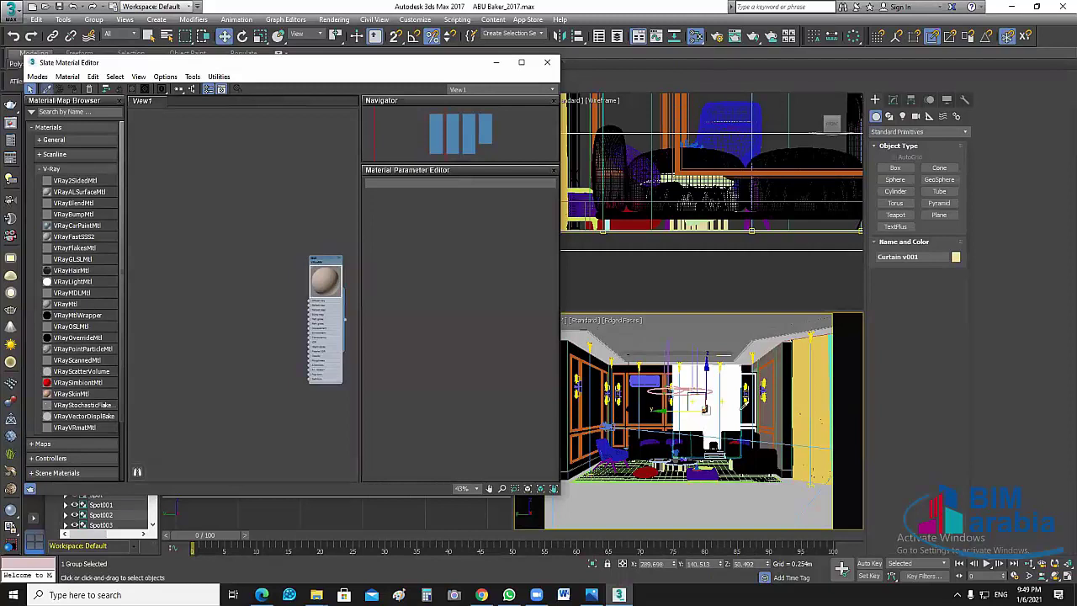
Maximize the Slate editor and frame the curtain material with its two bitmap nodes
click(682, 387)
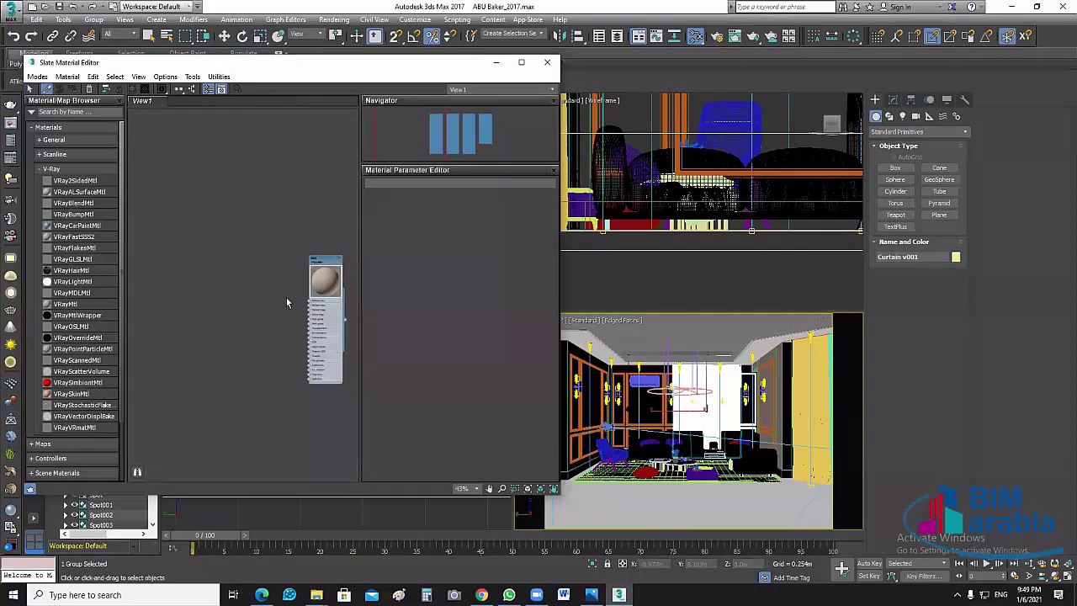
scroll(263, 275, up, 1)
scroll(286, 276, up, 1)
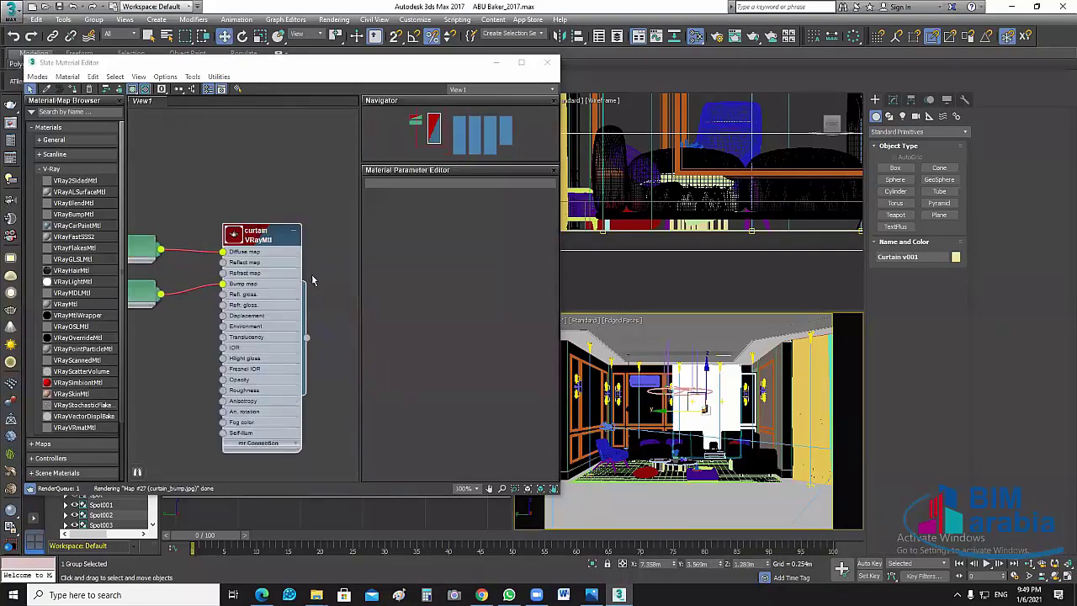
scroll(313, 277, up, 1)
mouse_move(307, 172)
middle_down()
mouse_move(323, 176)
mouse_move(290, 176)
middle_up()
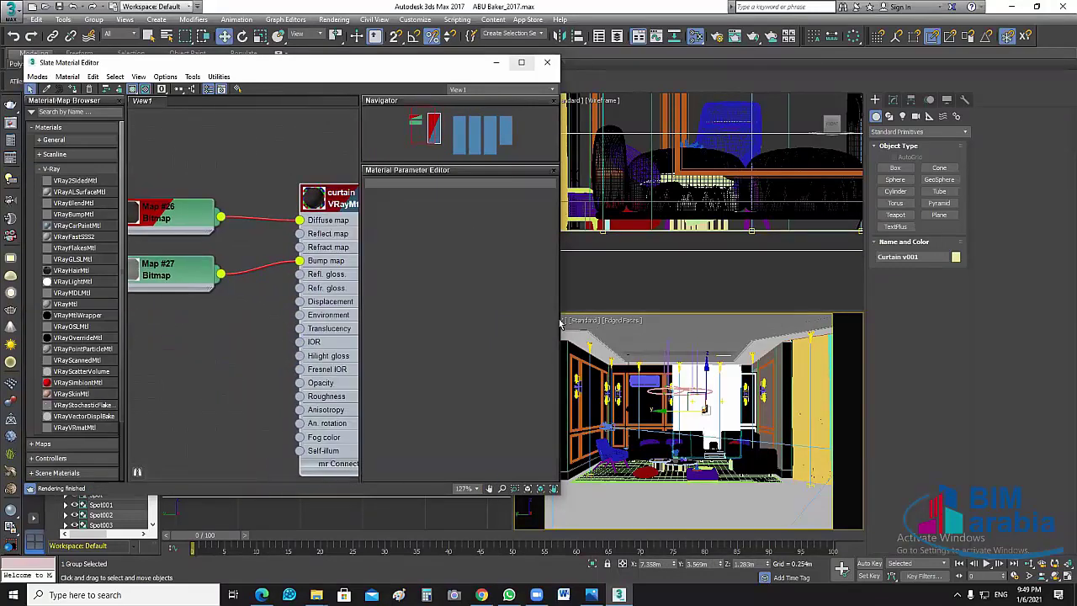
click(521, 62)
middle_drag(502, 257, 637, 341)
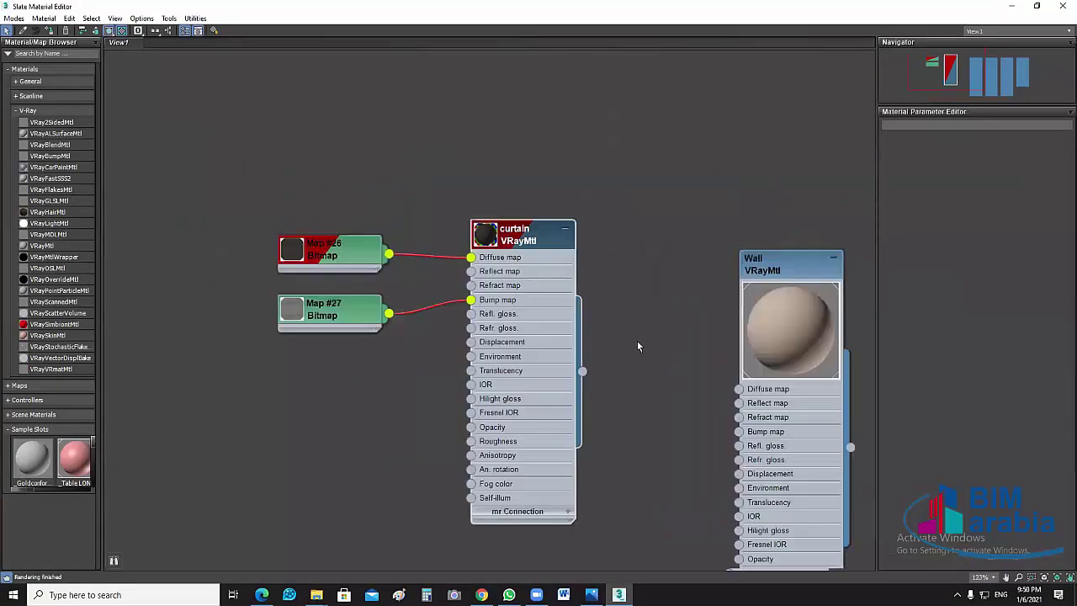
scroll(567, 343, up, 2)
middle_drag(588, 221, 661, 272)
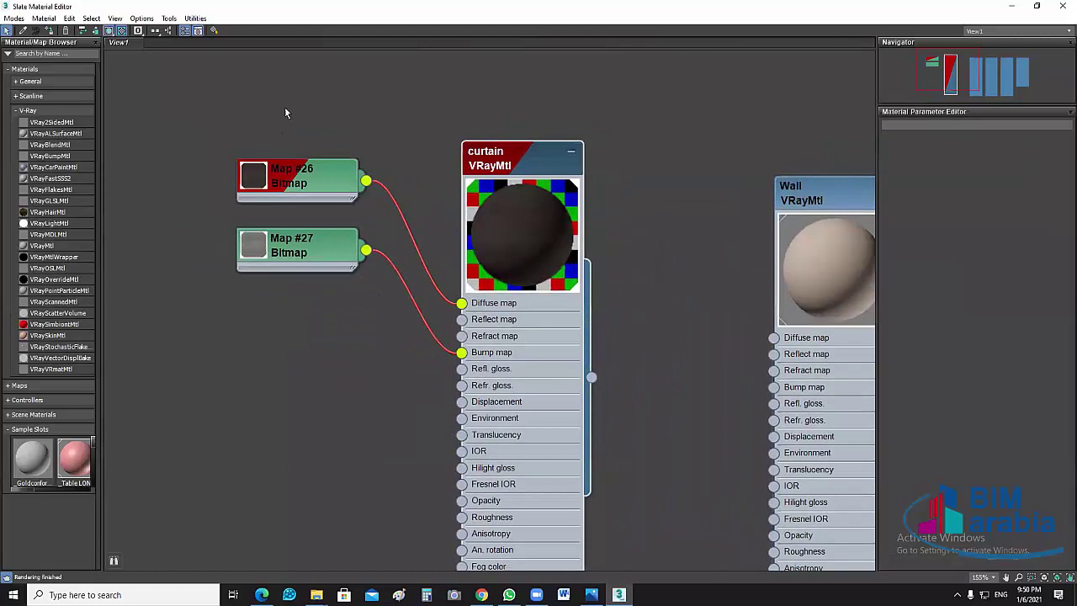
Open Map #26's diffuse bitmap settings and choose curtain_turquoise.jpg as its new image
drag(284, 106, 274, 335)
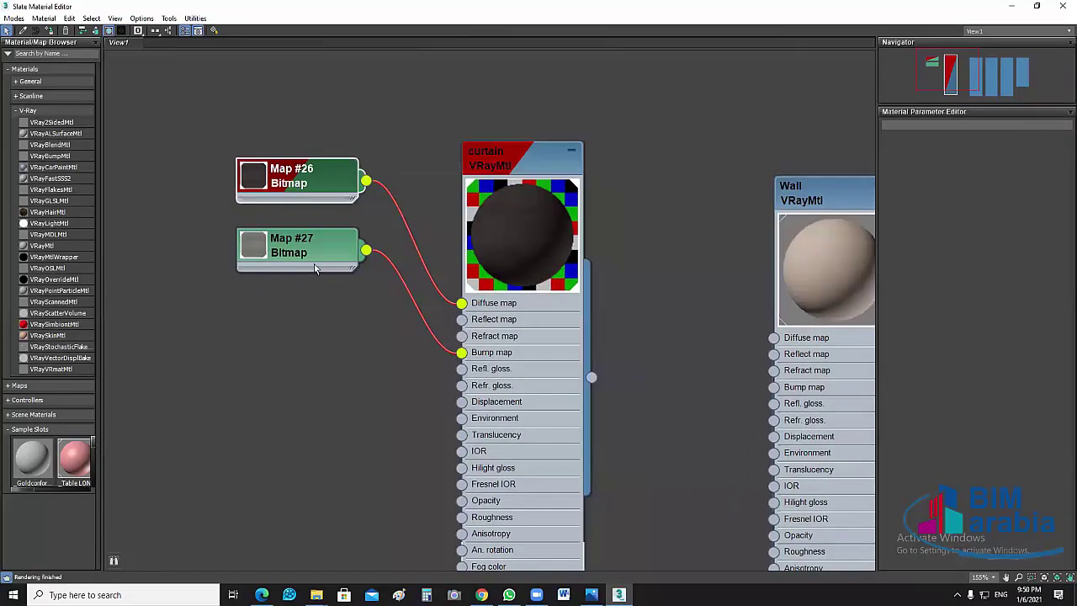
double_click(253, 175)
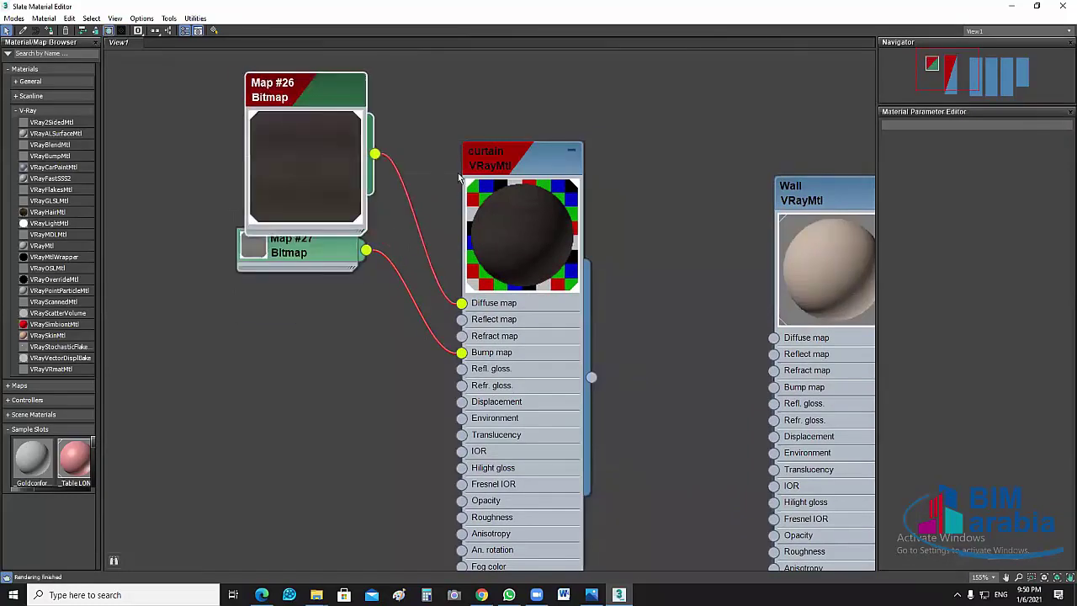
middle_drag(390, 222, 392, 228)
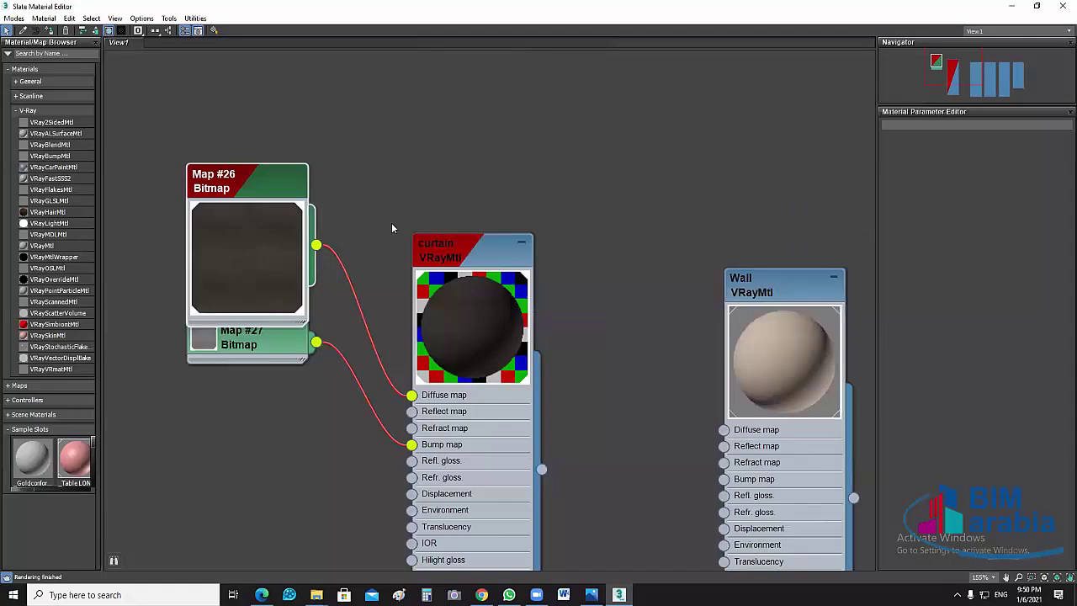
click(248, 252)
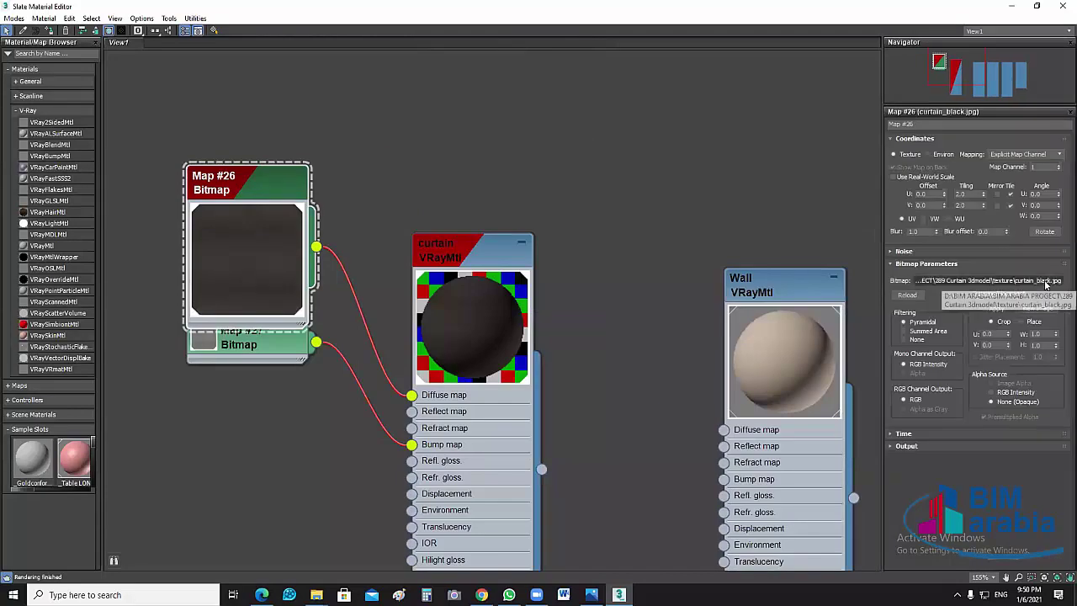
click(1046, 285)
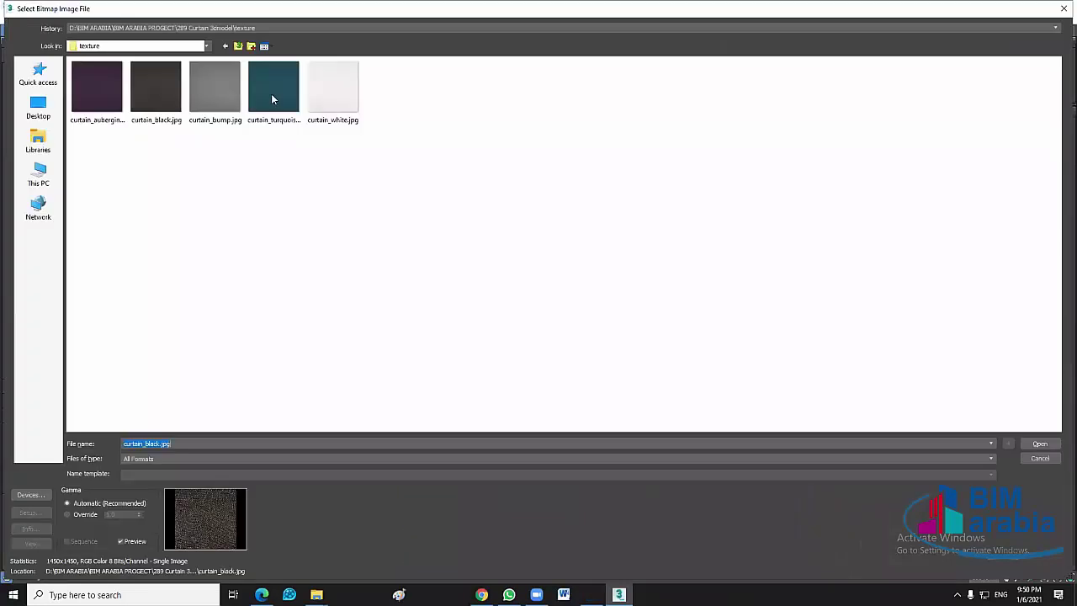
click(271, 100)
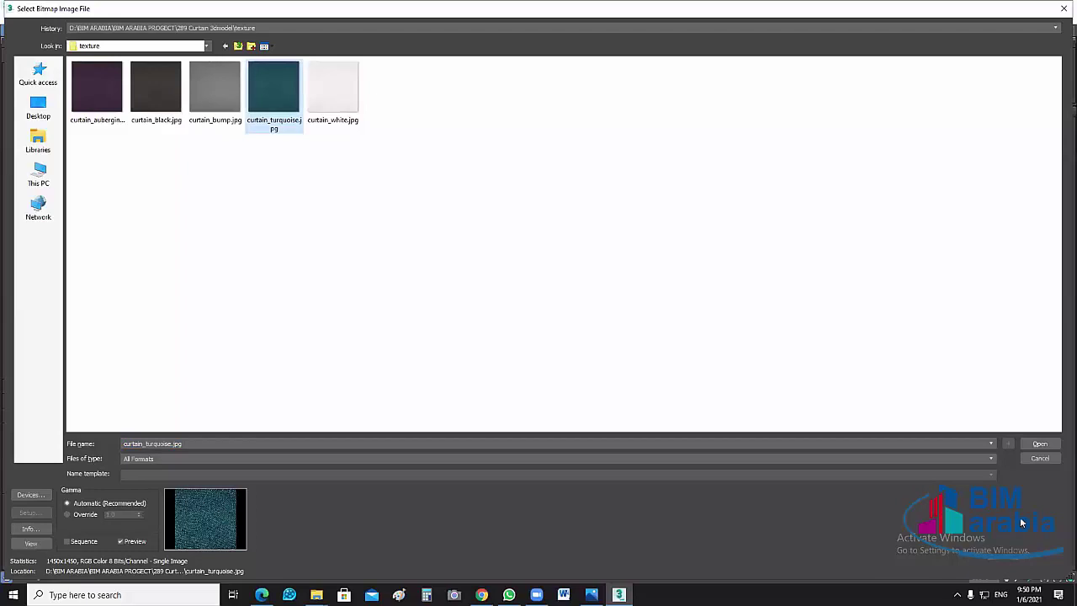
Load curtain_turquoise.jpg into Map #26, separate and expand Map #27, and bring up the texture folder
click(1040, 443)
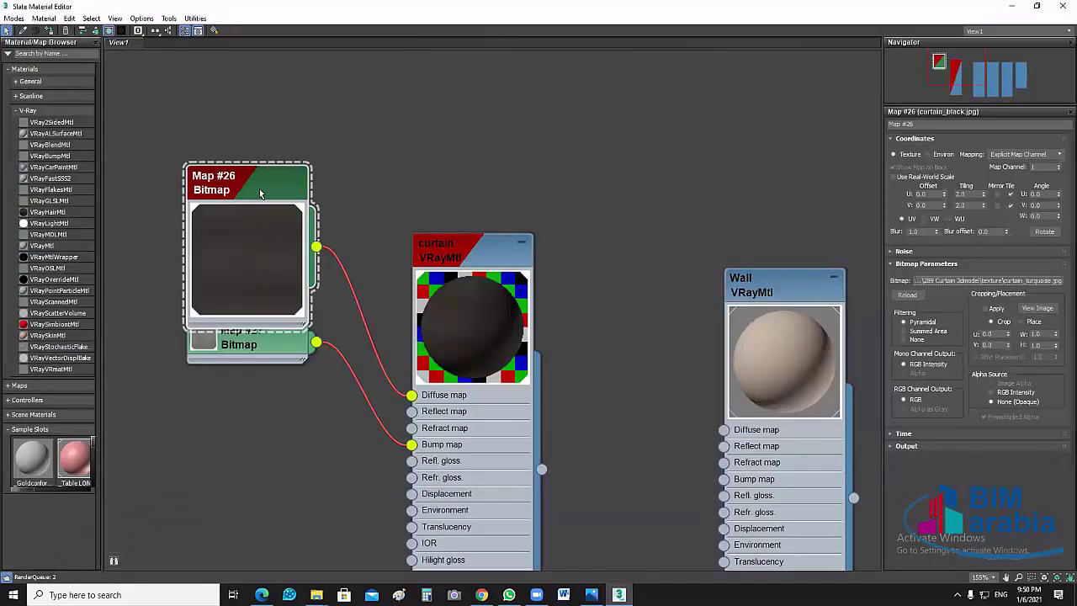
drag(260, 193, 276, 108)
double_click(200, 345)
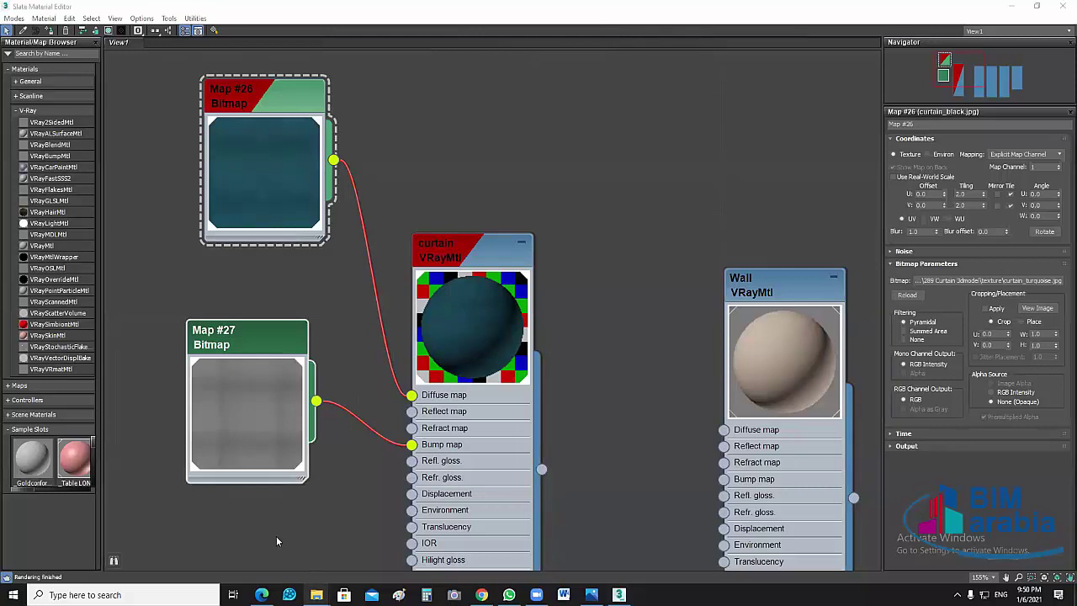
mouse_move(317, 595)
click(252, 546)
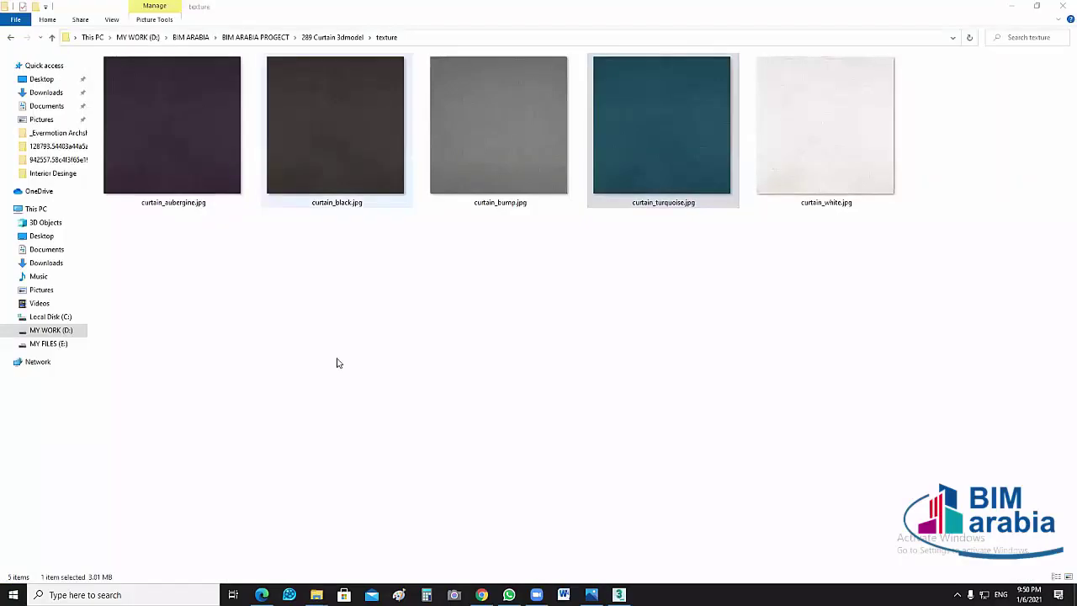
Deselect the file in the curtain texture folder
click(970, 137)
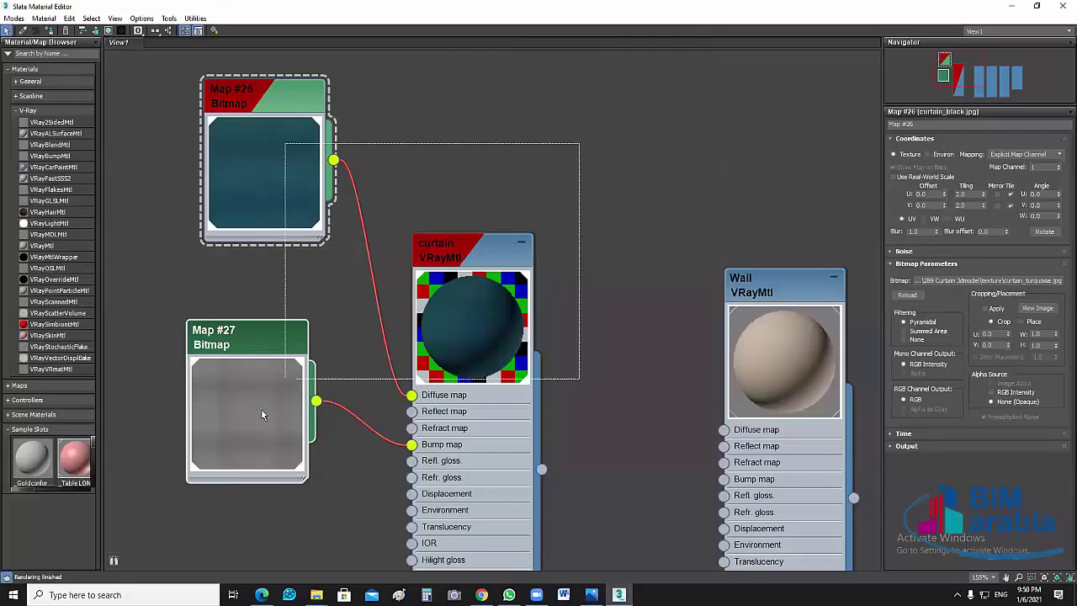
Load the curtain's material into a cleared, maximized Slate view and open its Map #26 bitmap
key(Delete)
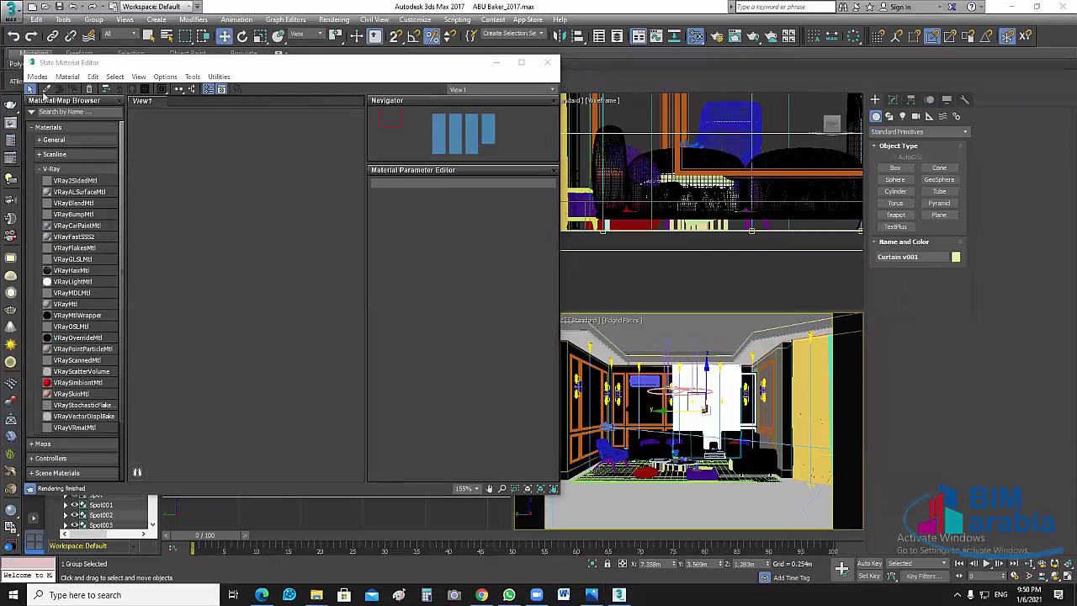
key(q)
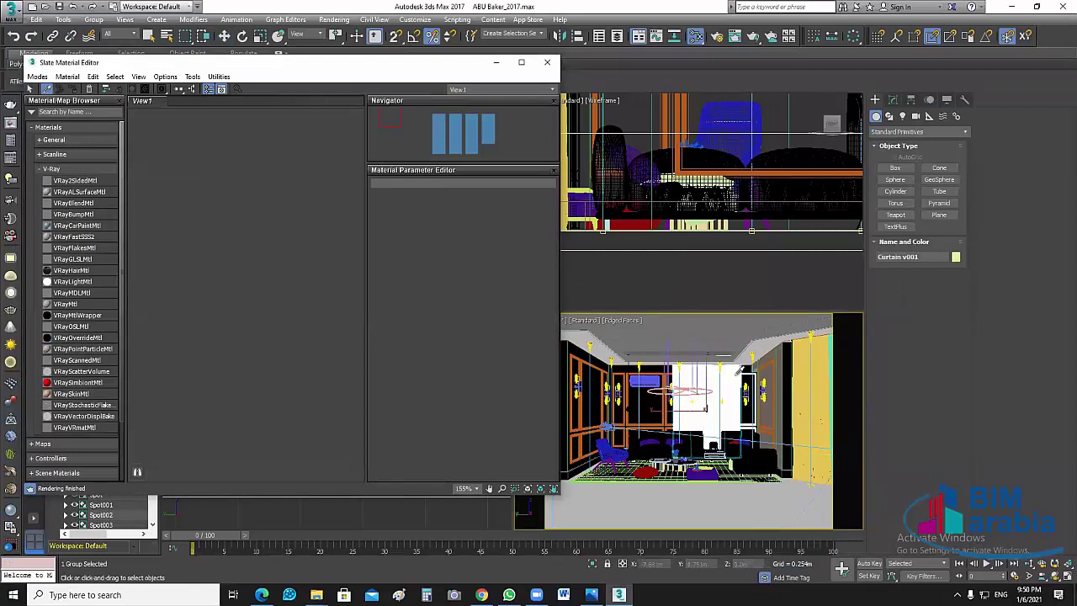
click(740, 370)
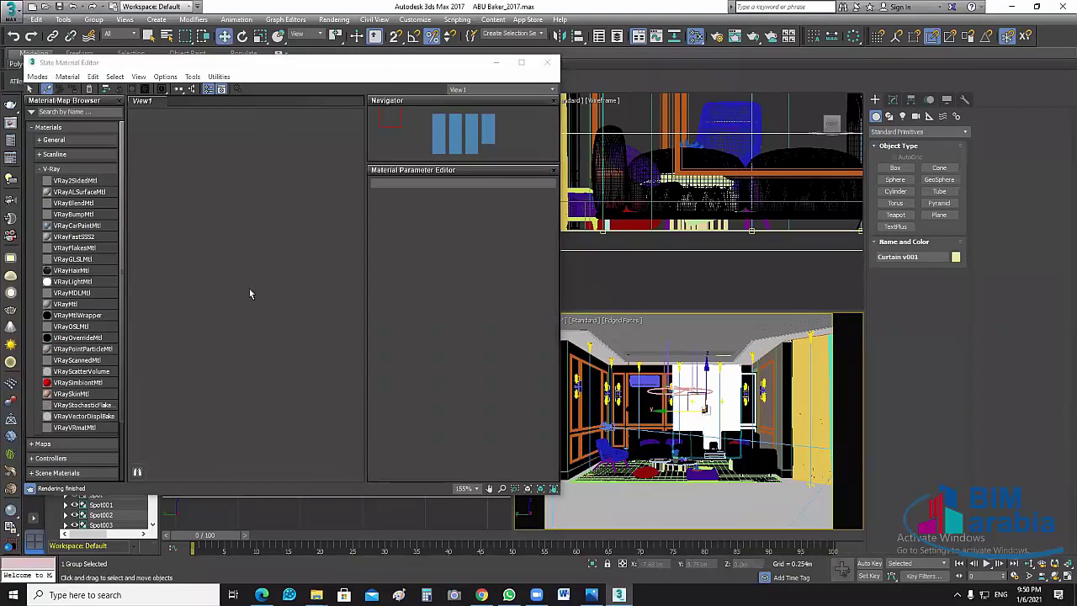
click(522, 67)
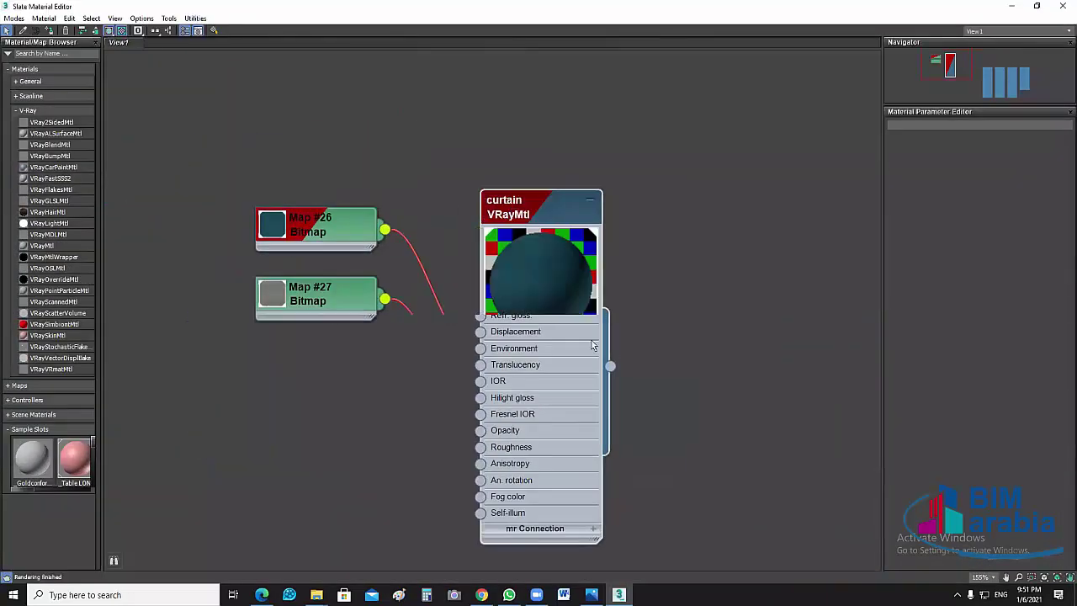
double_click(271, 225)
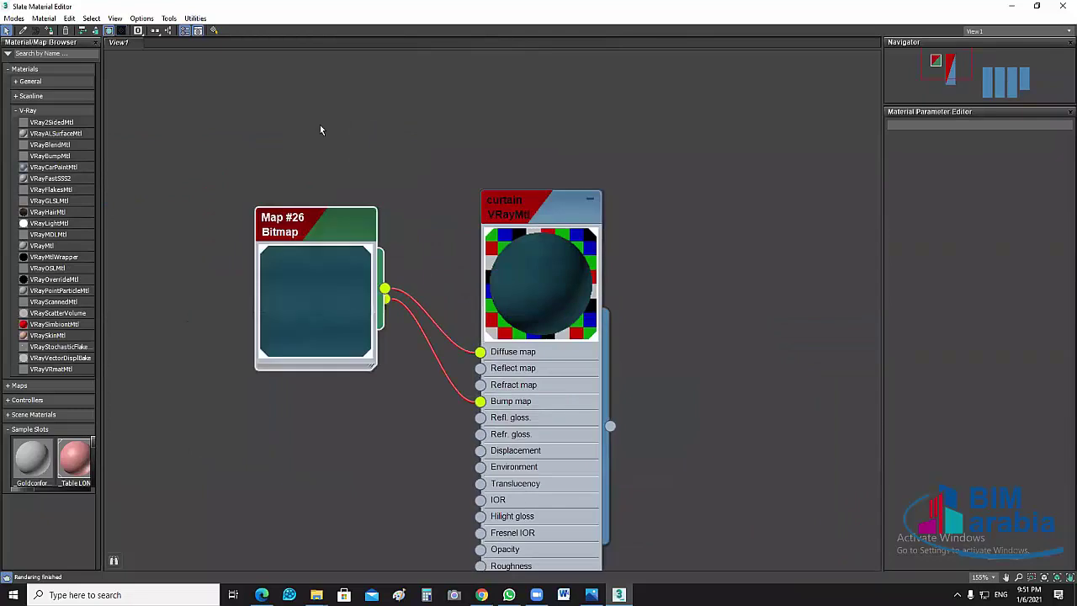
double_click(314, 234)
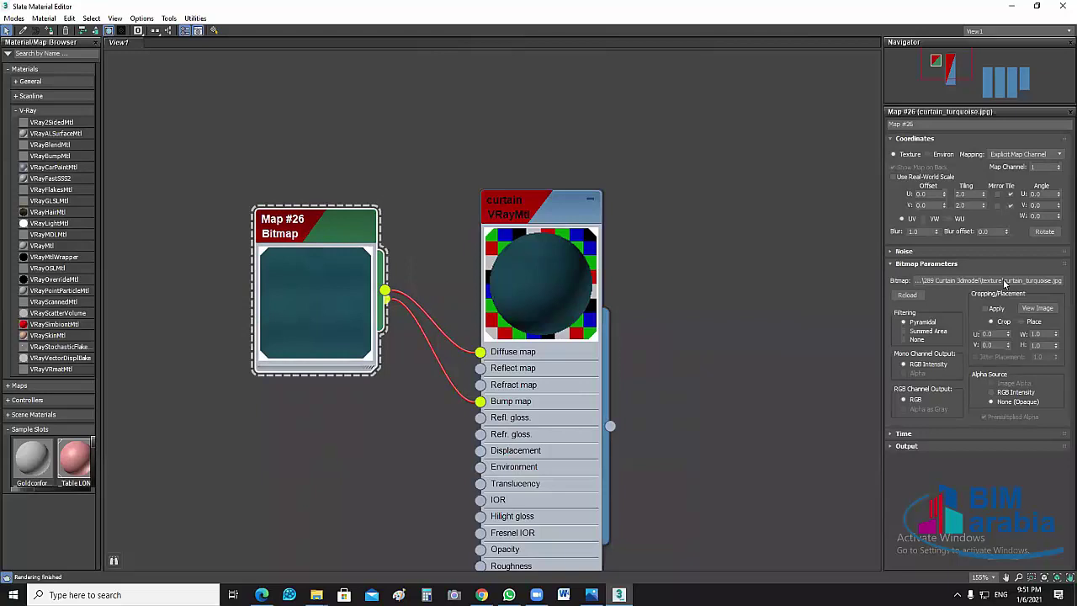
Replace Map #26's diffuse image with curtain_aubergine.jpg
click(1003, 280)
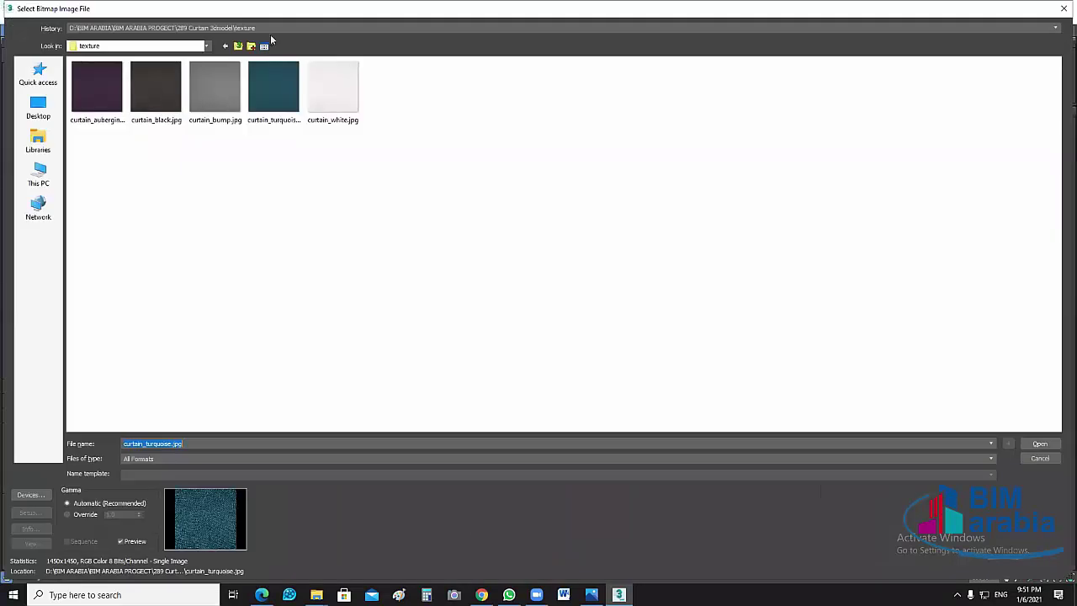
click(202, 118)
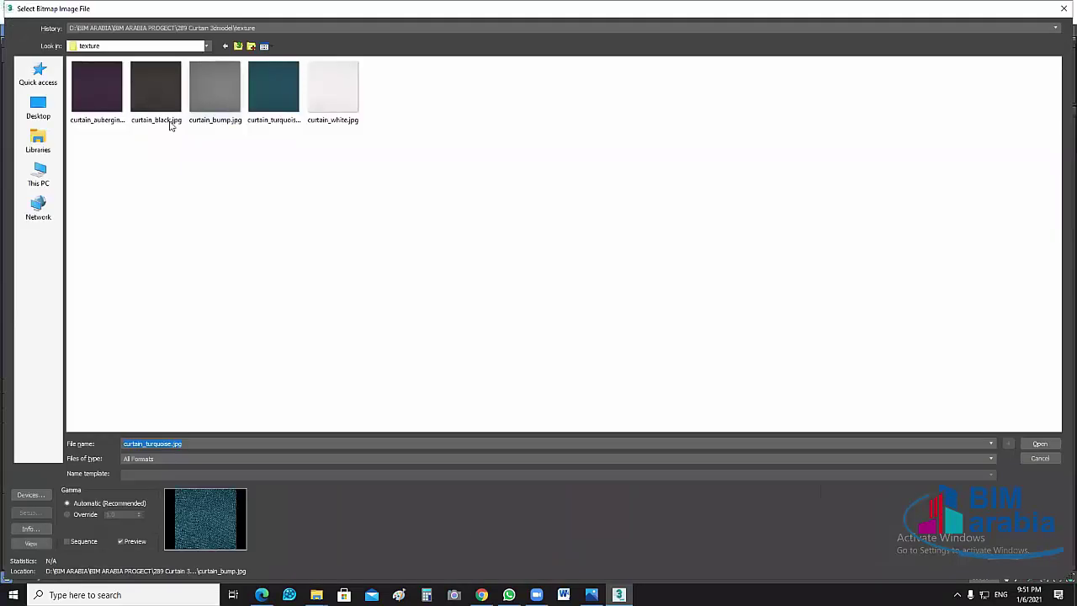
click(105, 118)
click(1041, 445)
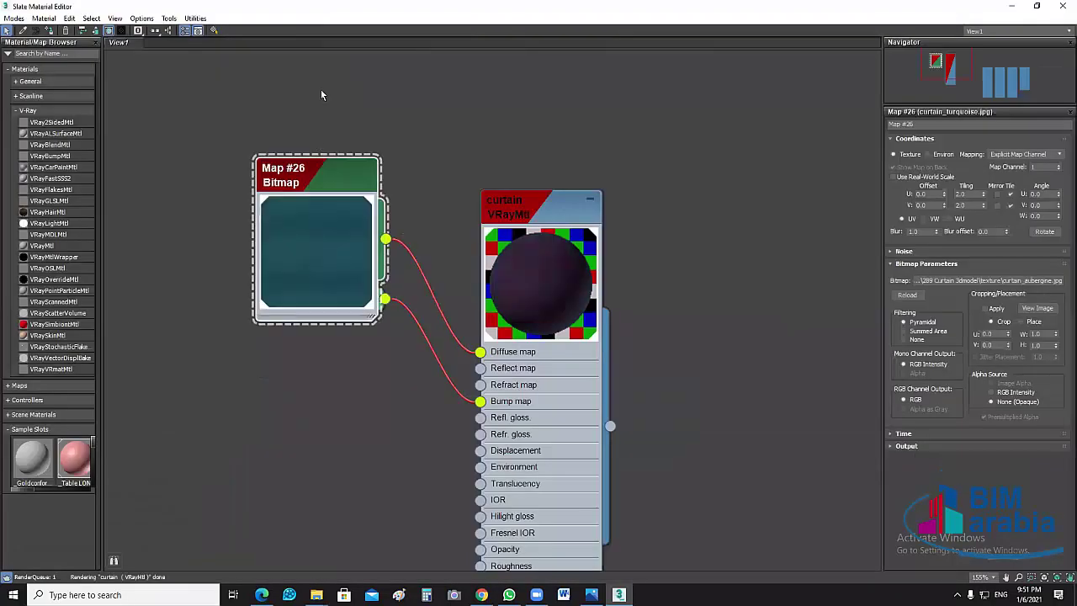
Rearrange the Map #26 and Map #27 nodes, expand the bump preview, and recentre the graph
drag(318, 176, 318, 88)
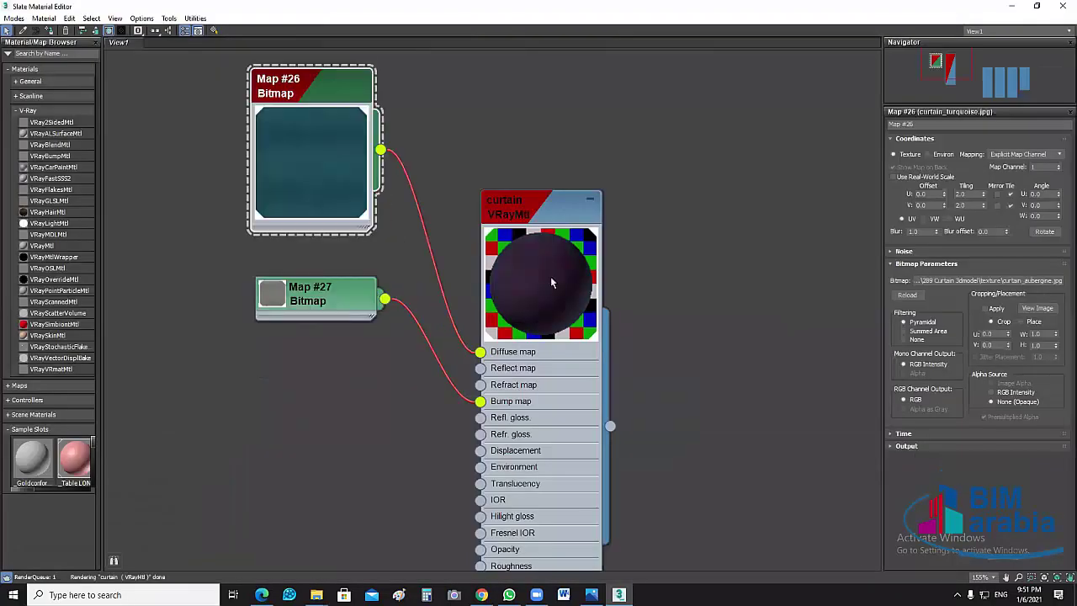
drag(321, 311, 296, 366)
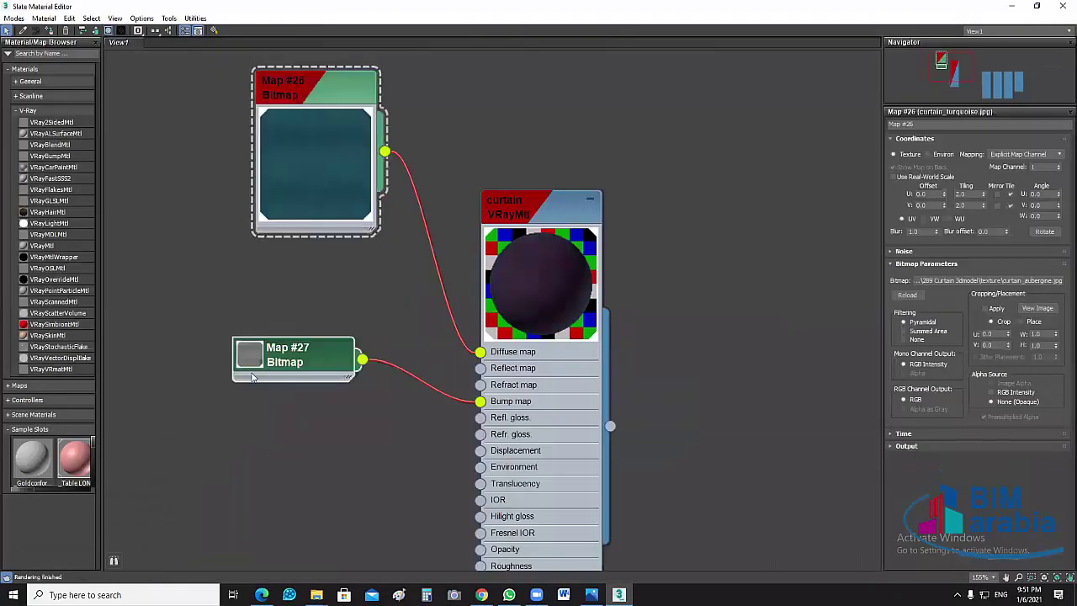
double_click(249, 355)
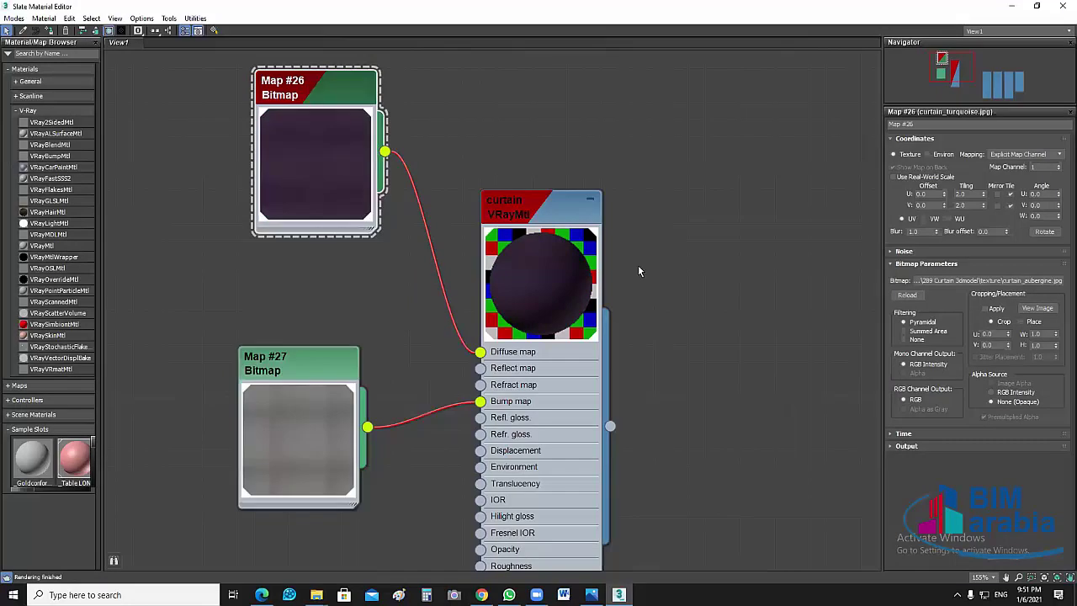
scroll(627, 225, down, 1)
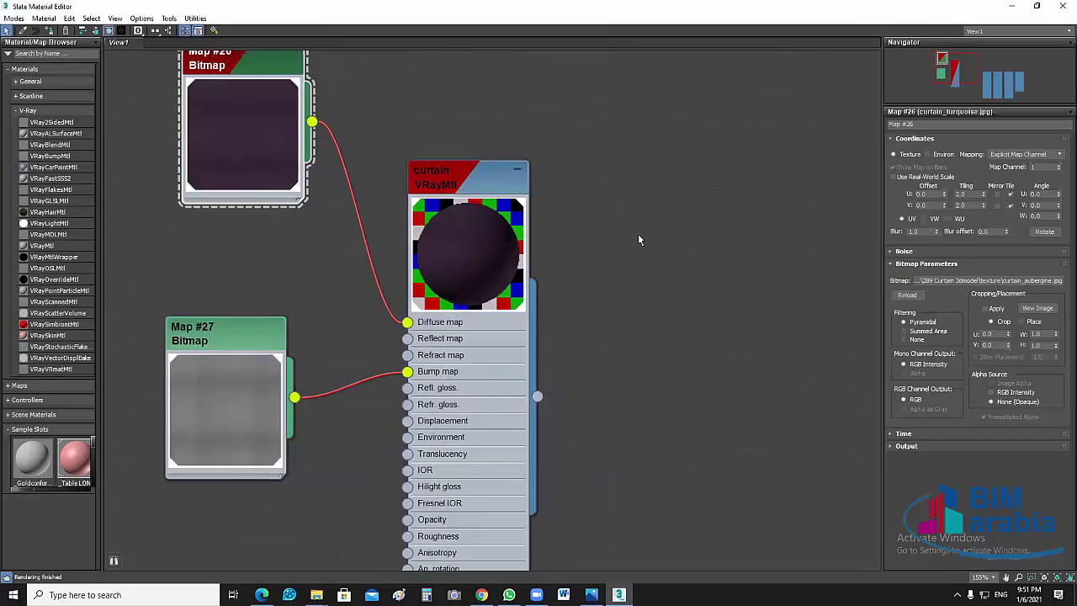
scroll(637, 234, down, 1)
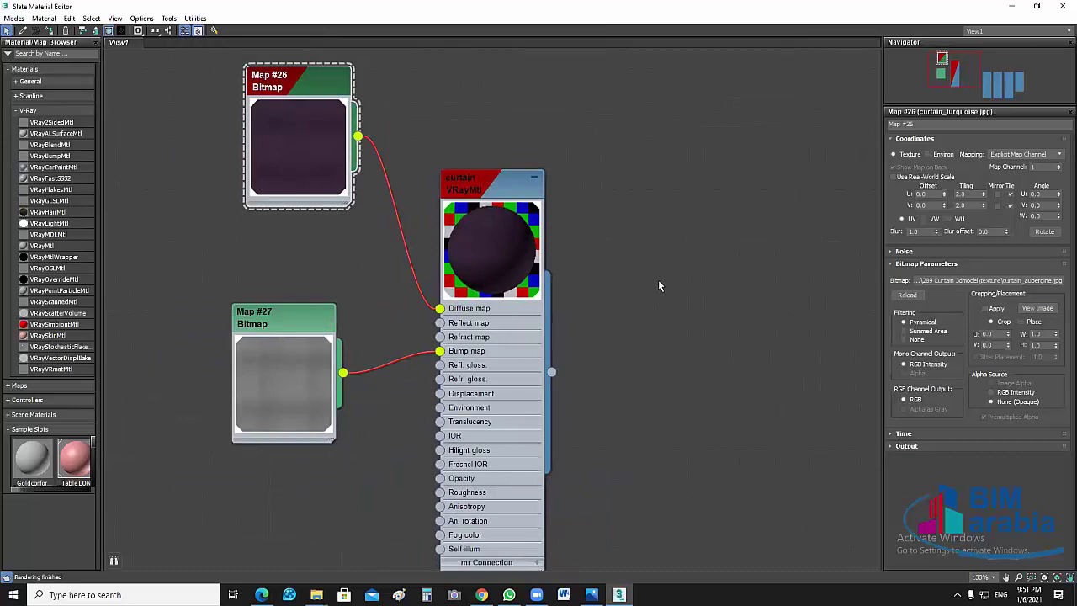
middle_drag(658, 280, 650, 278)
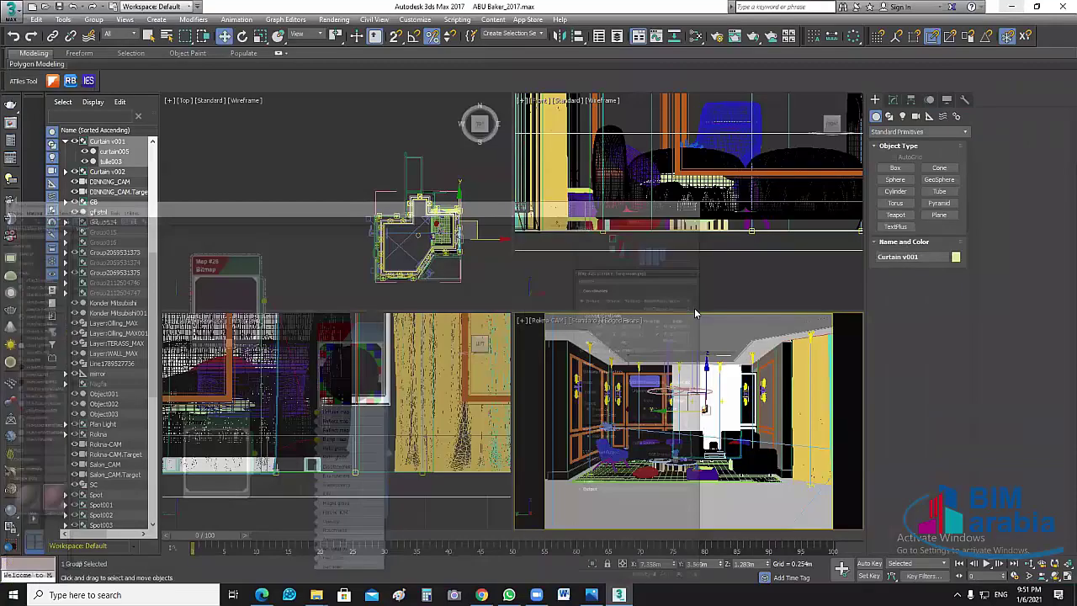
mouse_move(618, 595)
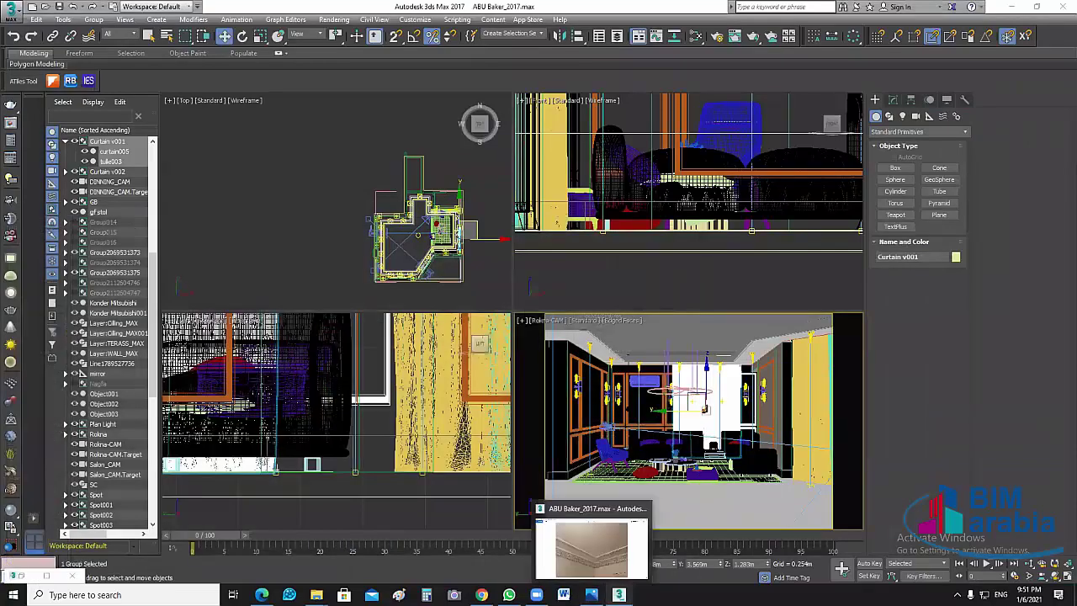
Render a chosen region in the V-Ray frame buffer to preview the aubergine curtain
click(11, 126)
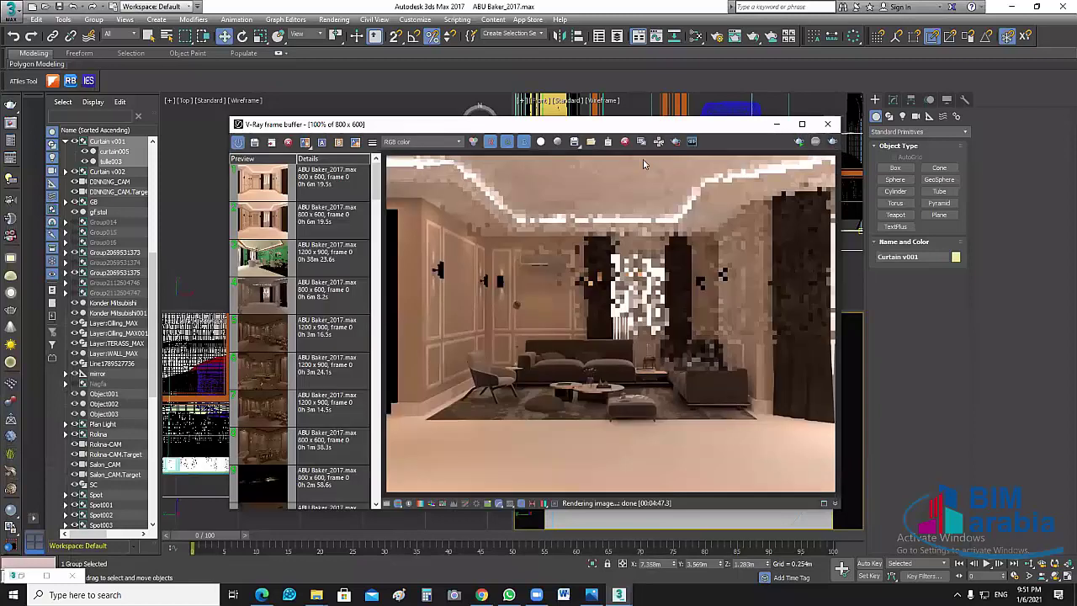
click(674, 143)
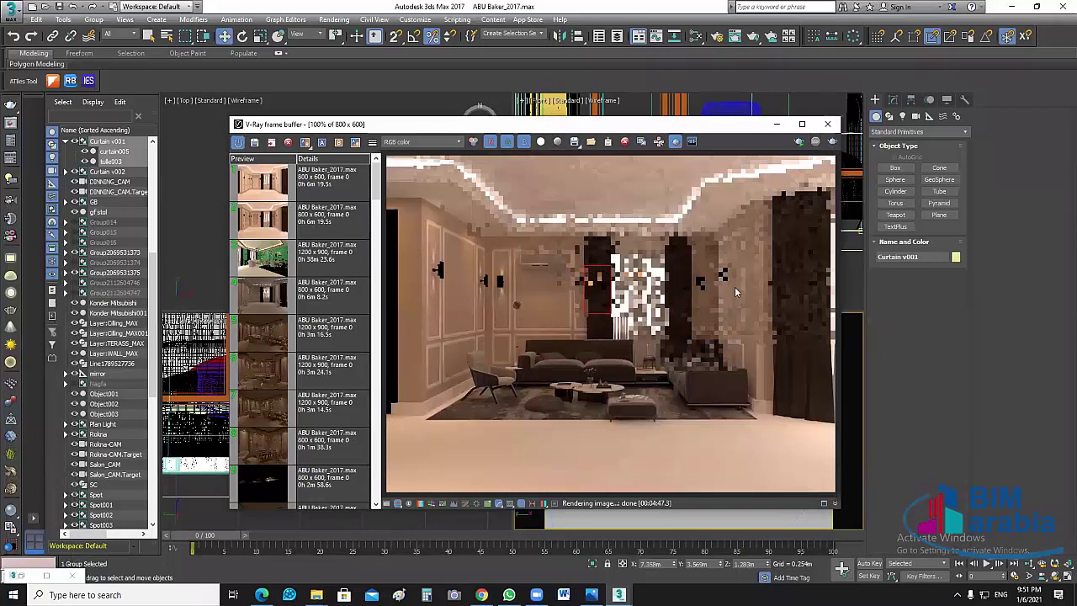
key(shift+q)
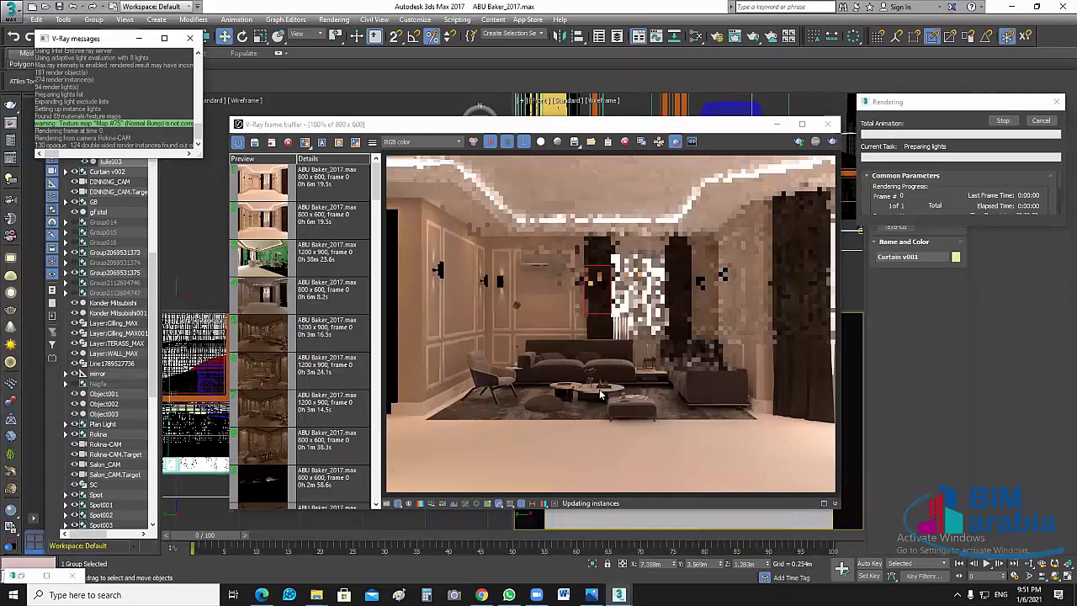
key(super+Up)
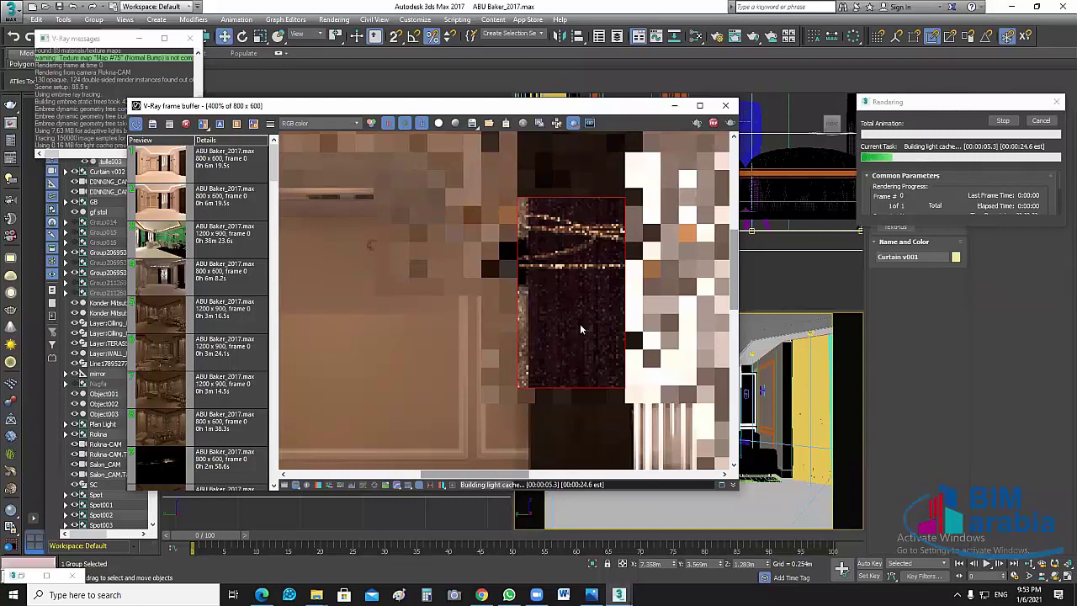
Review the full-screen render, then bring back and close the material editor
click(580, 328)
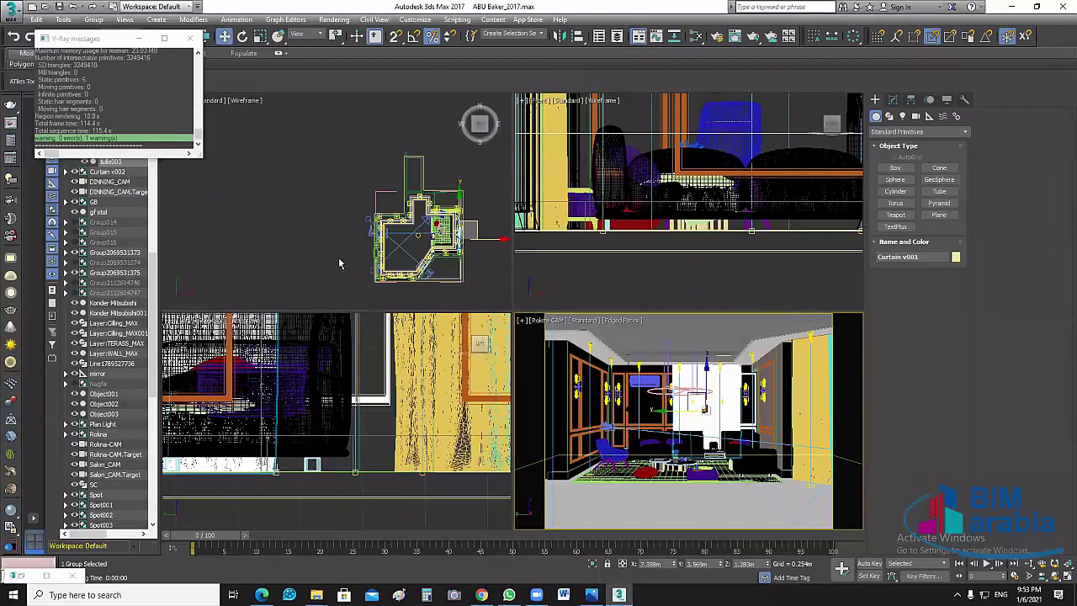
click(51, 570)
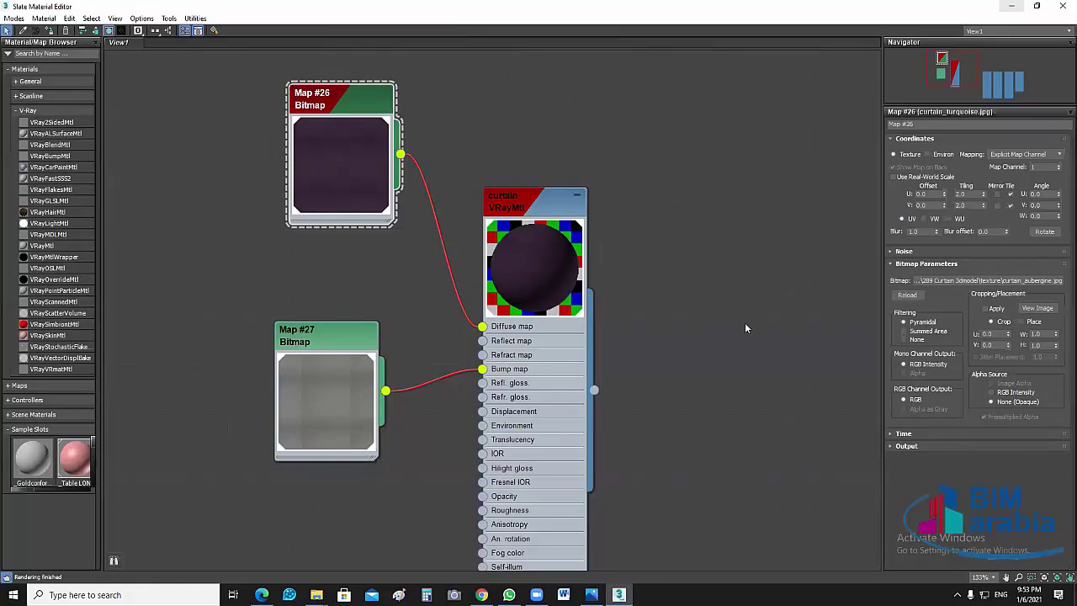
key(m)
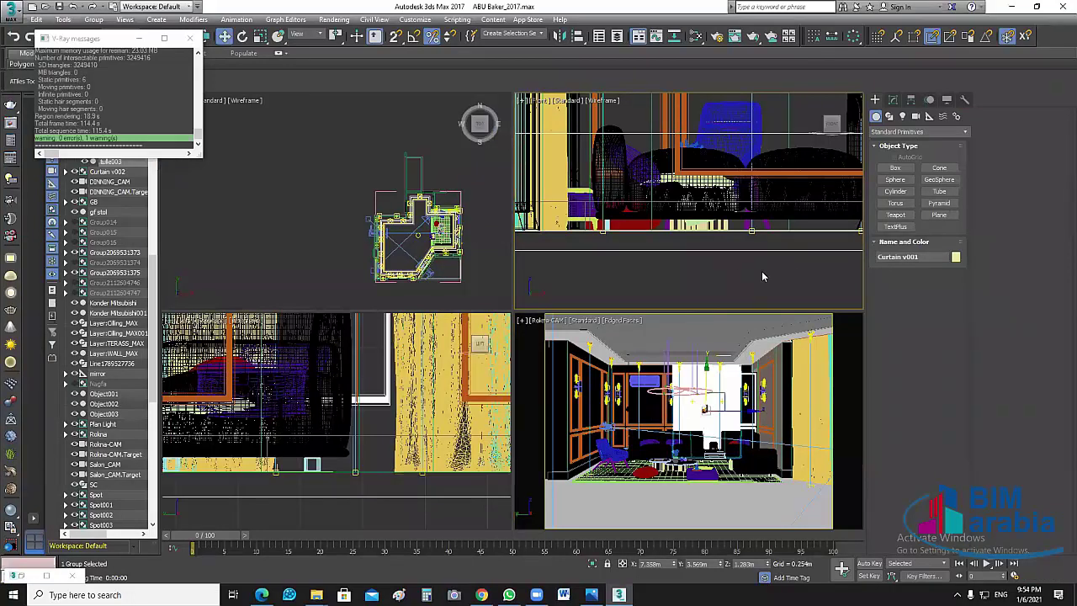
Clear the scene selection and pan the Front view onto empty space
click(714, 270)
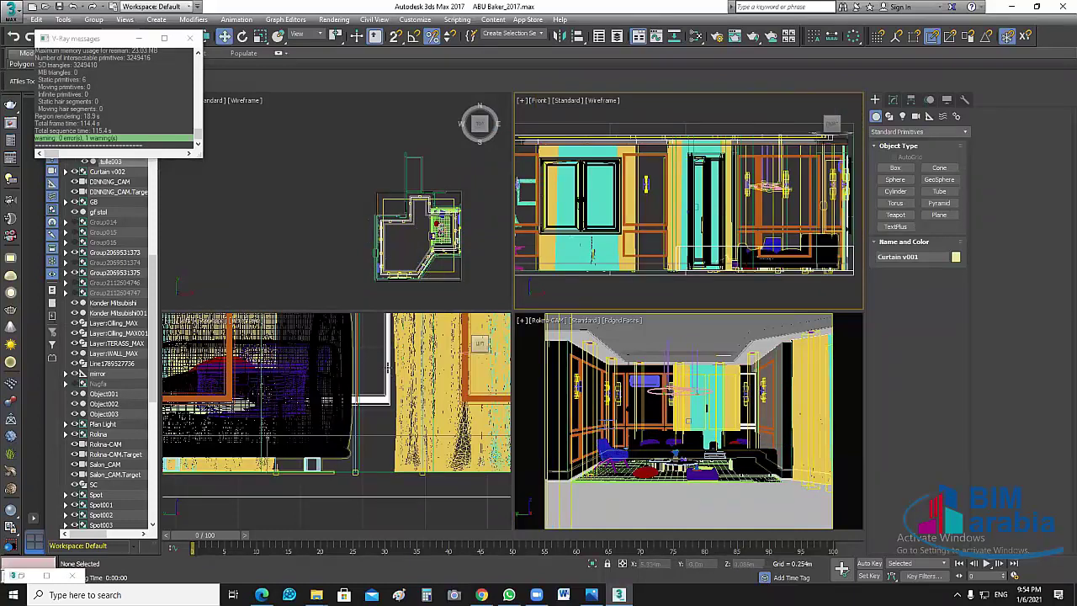
click(419, 457)
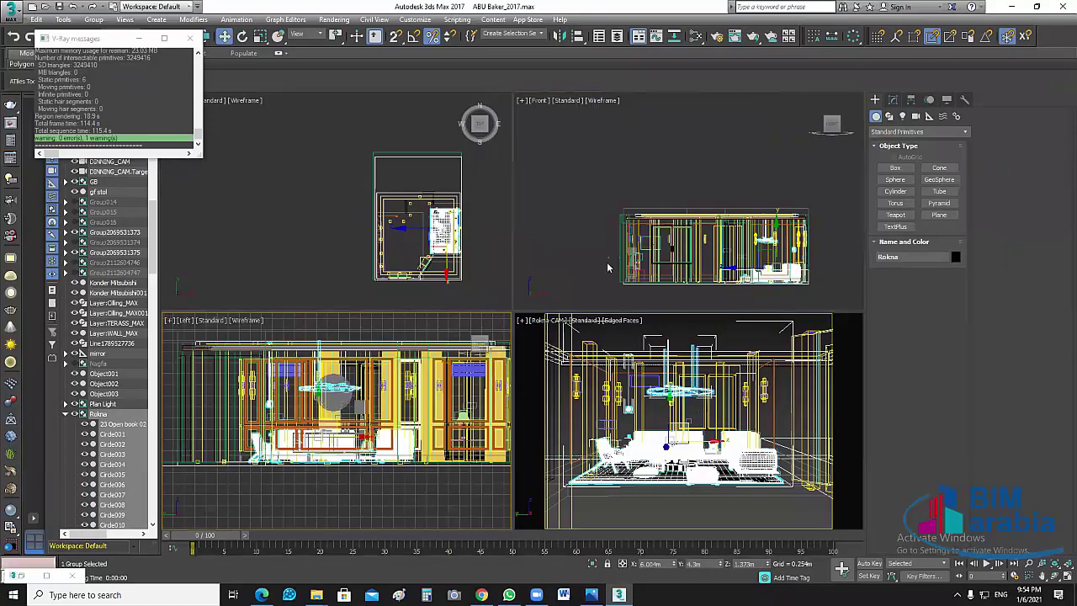
click(627, 229)
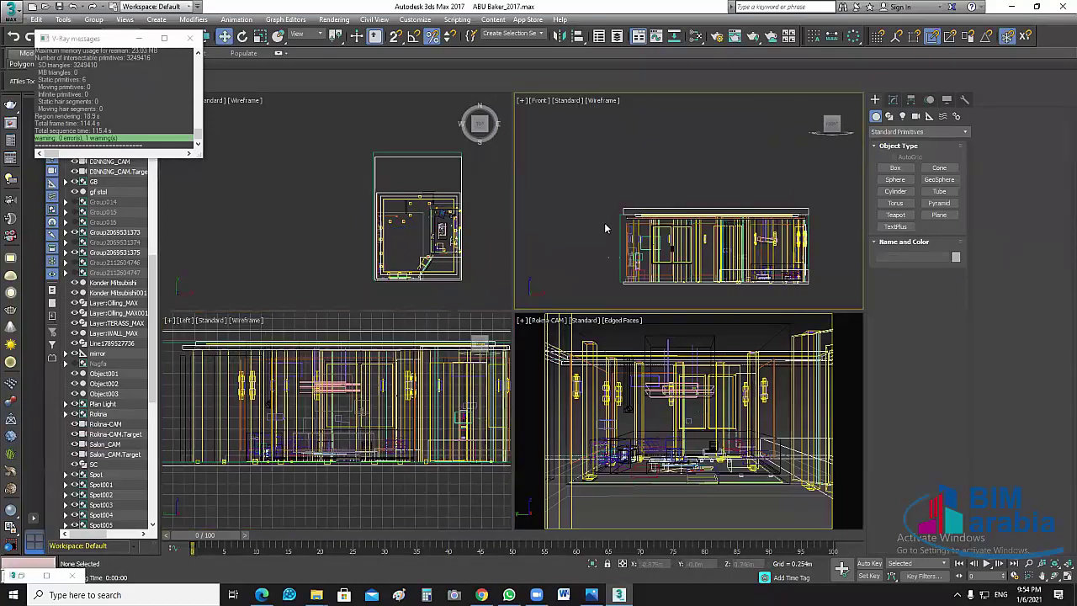
click(426, 216)
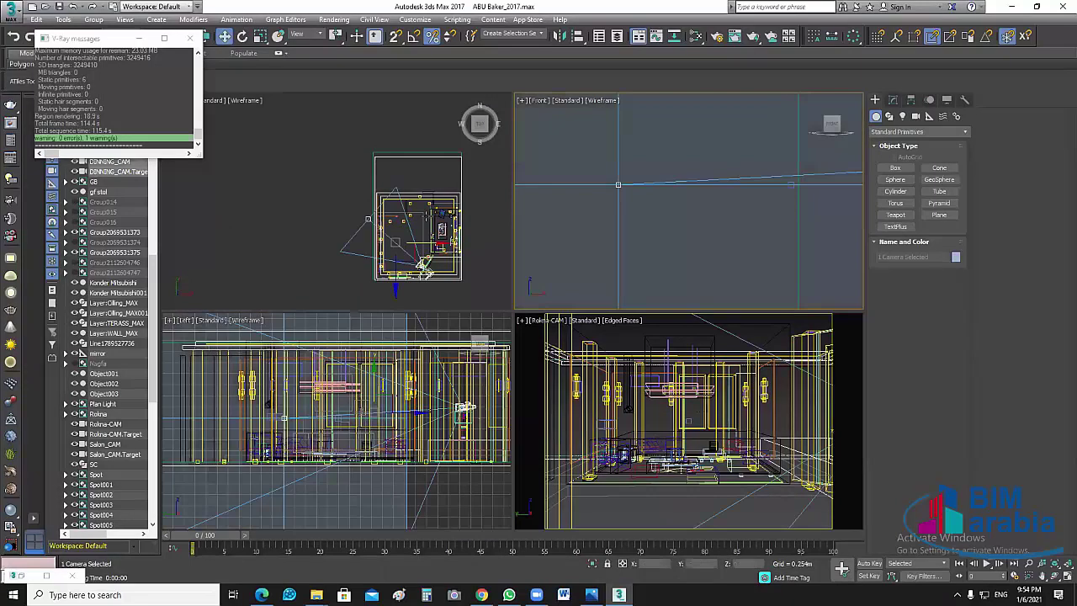
scroll(394, 217, down, 5)
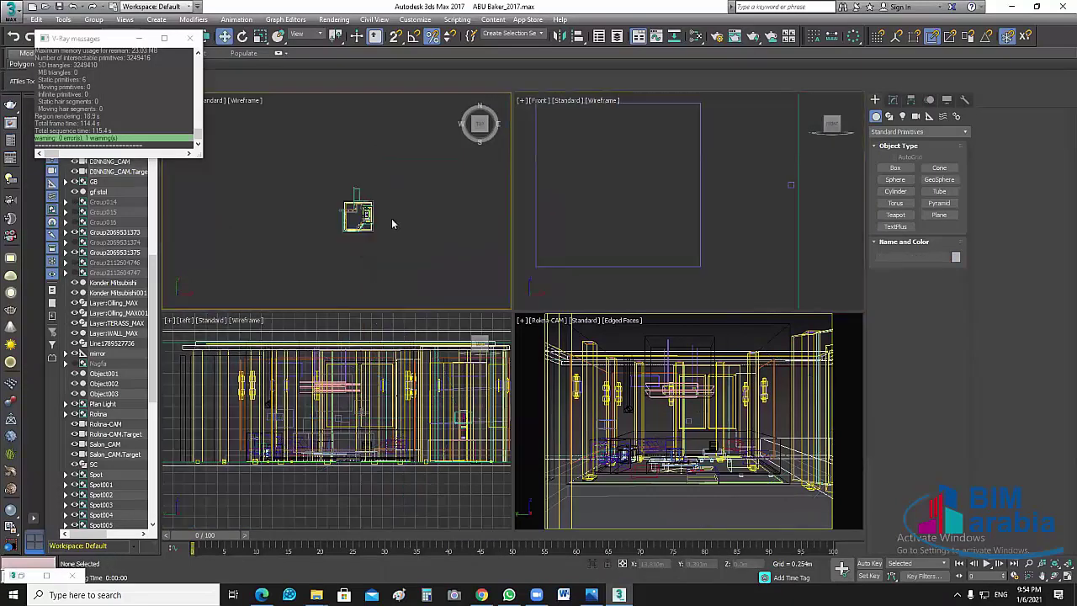
scroll(391, 217, up, 5)
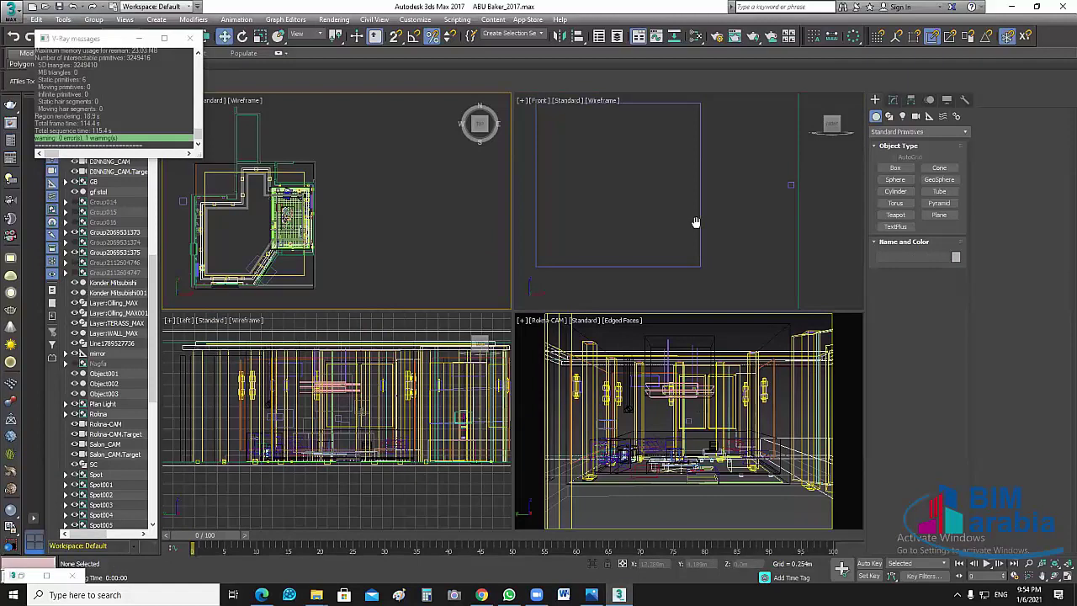
middle_drag(695, 224, 674, 225)
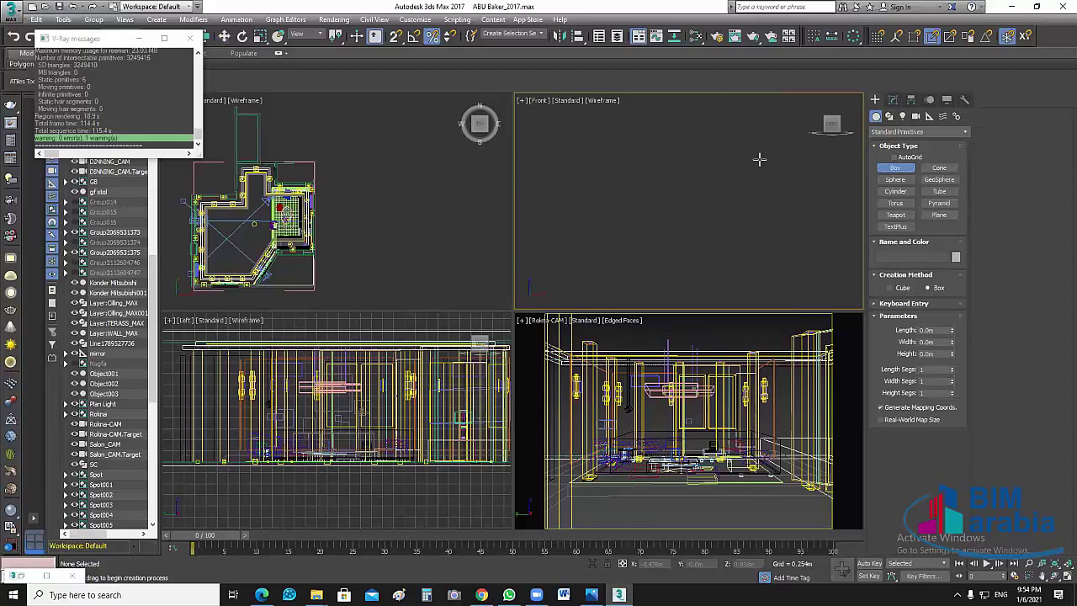
Draw a 1.06m × 2.039m box, 0.316m high, in the Front view, then open a new browser tab
drag(759, 158, 616, 228)
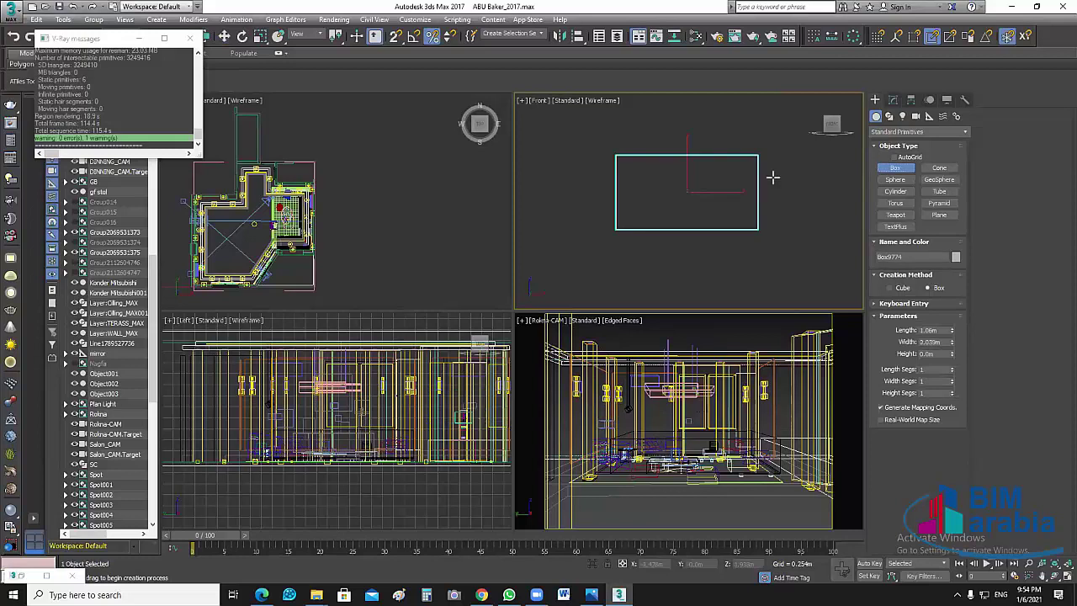
click(773, 177)
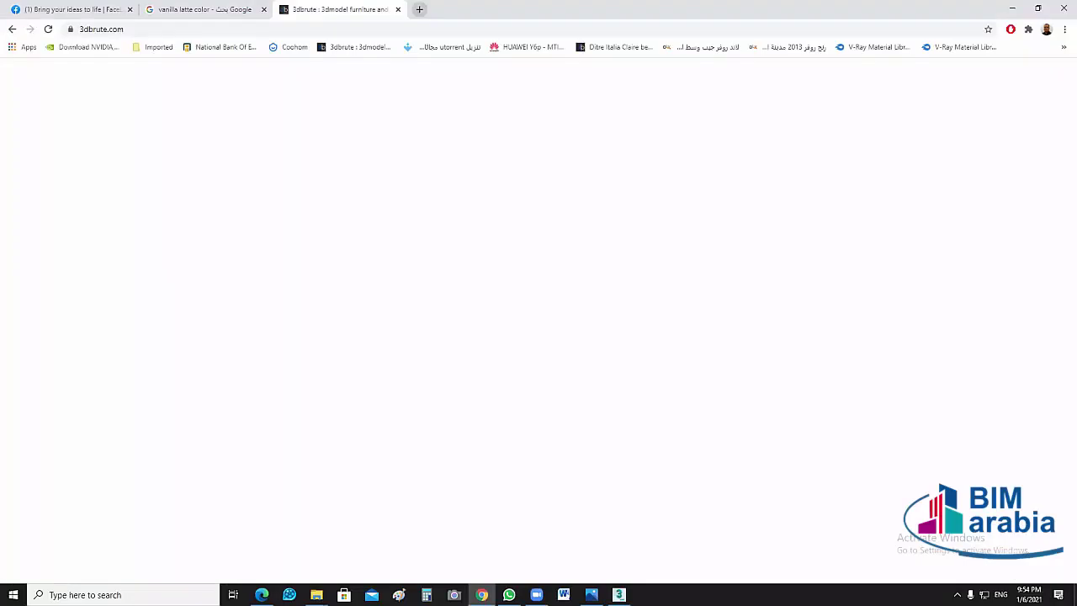
click(419, 9)
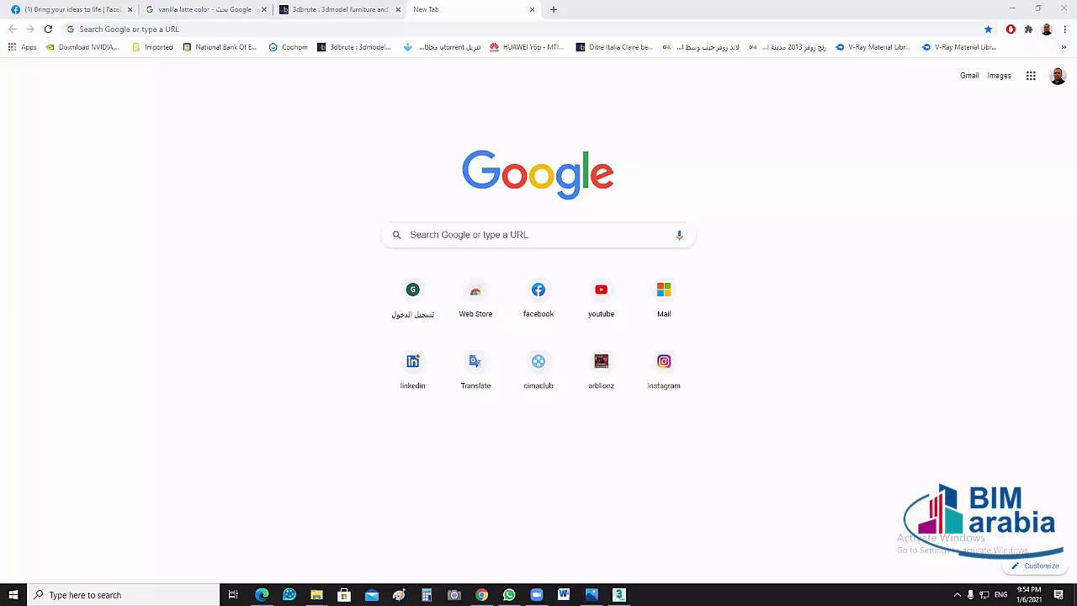
click(317, 595)
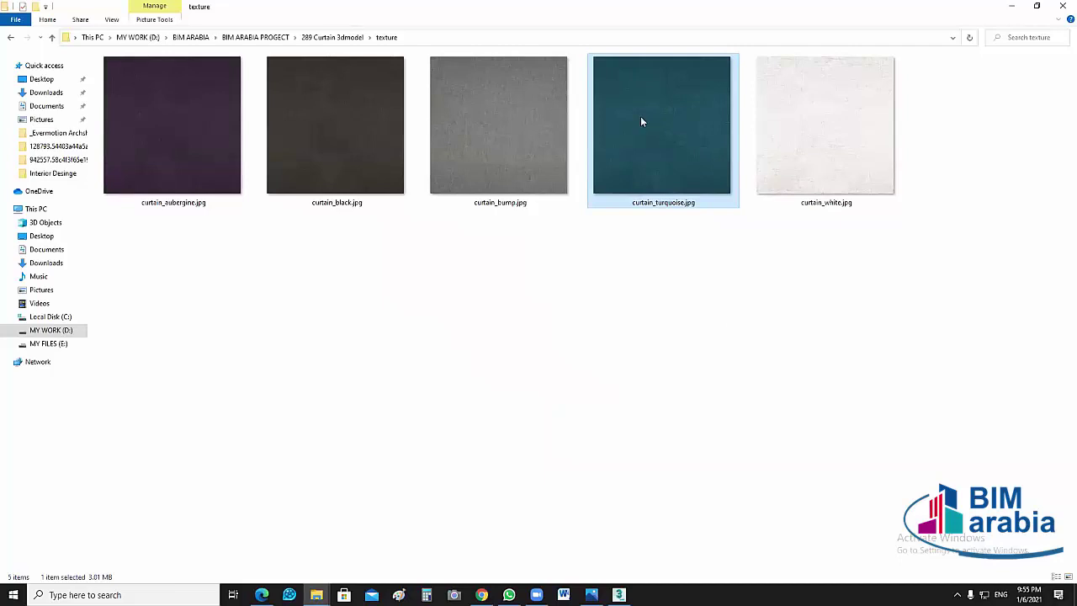
key(Left)
click(178, 151)
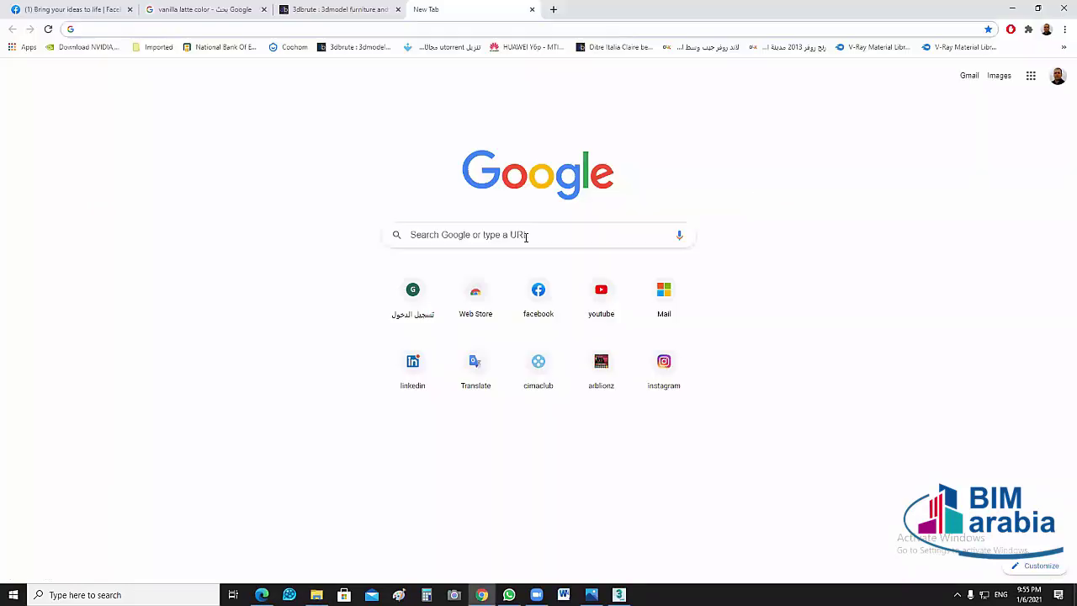
Search Google for 'tv sizes cm' and switch to the image results
click(526, 236)
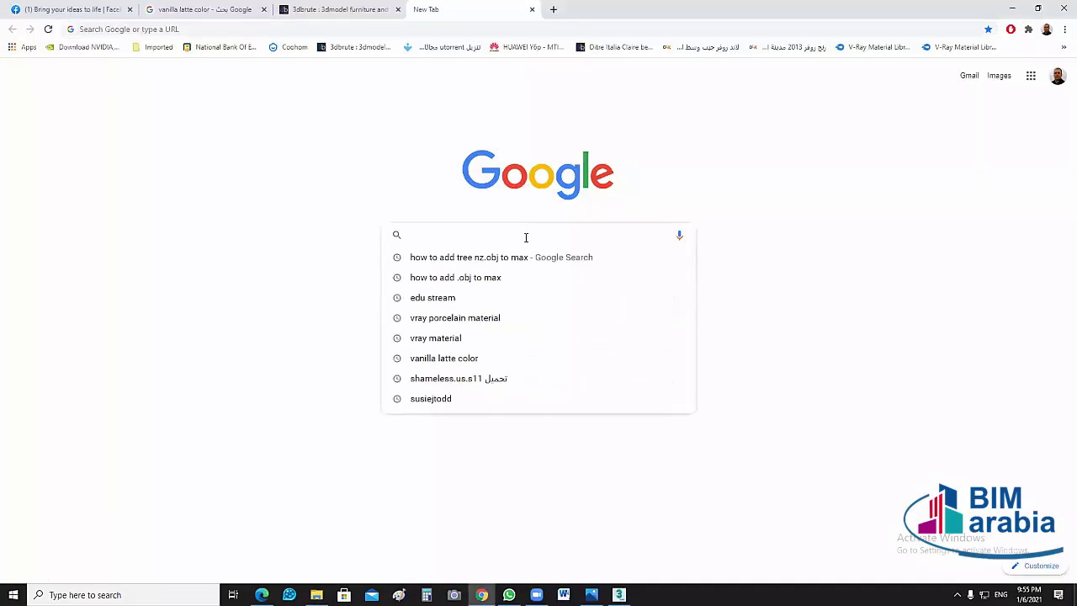
text(tv )
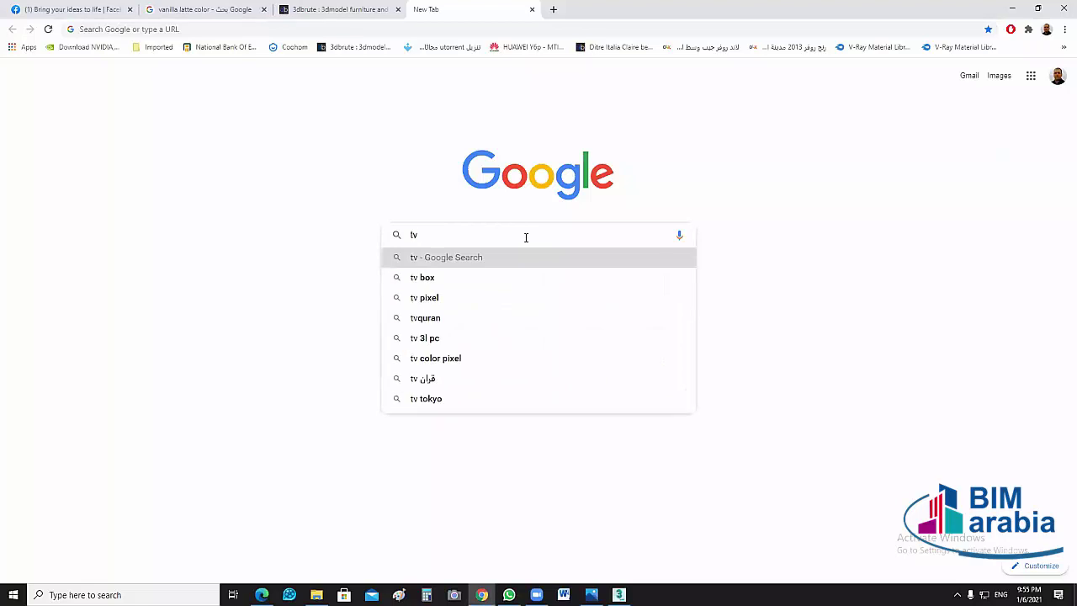
text(siz)
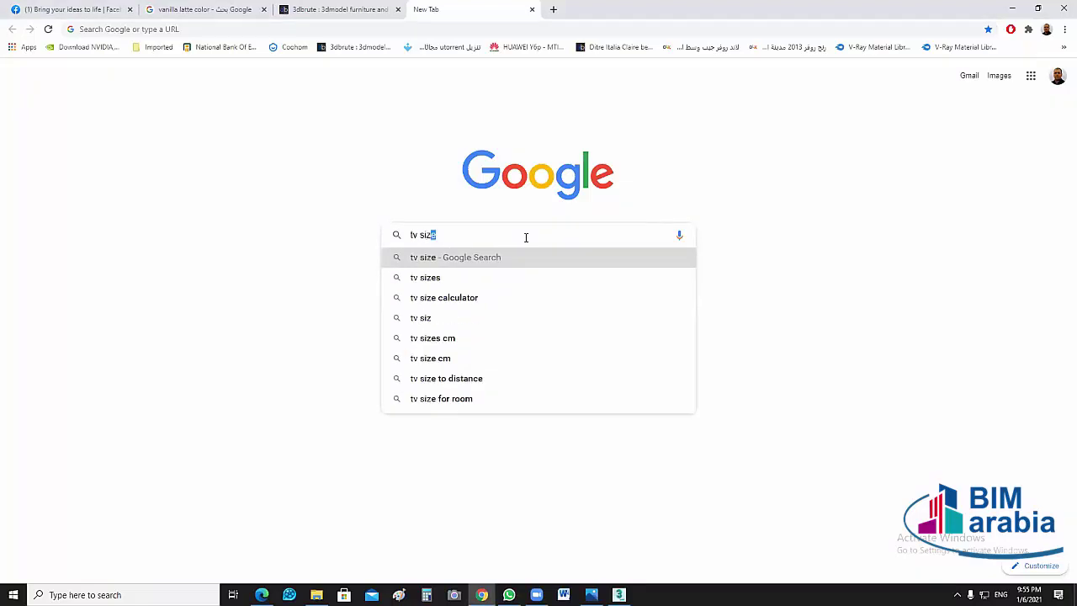
text(e)
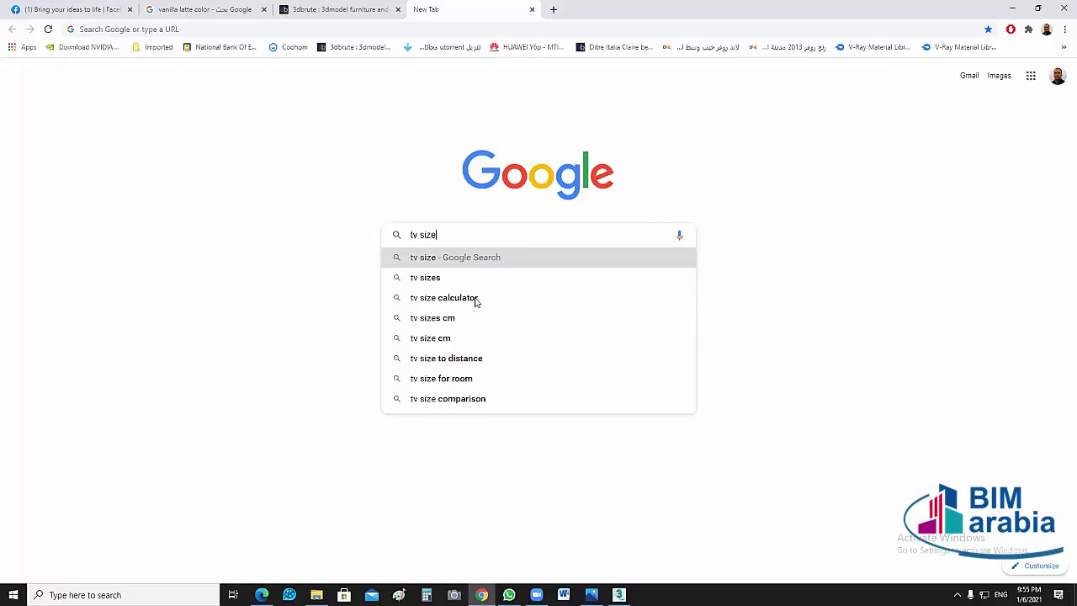
key(Return)
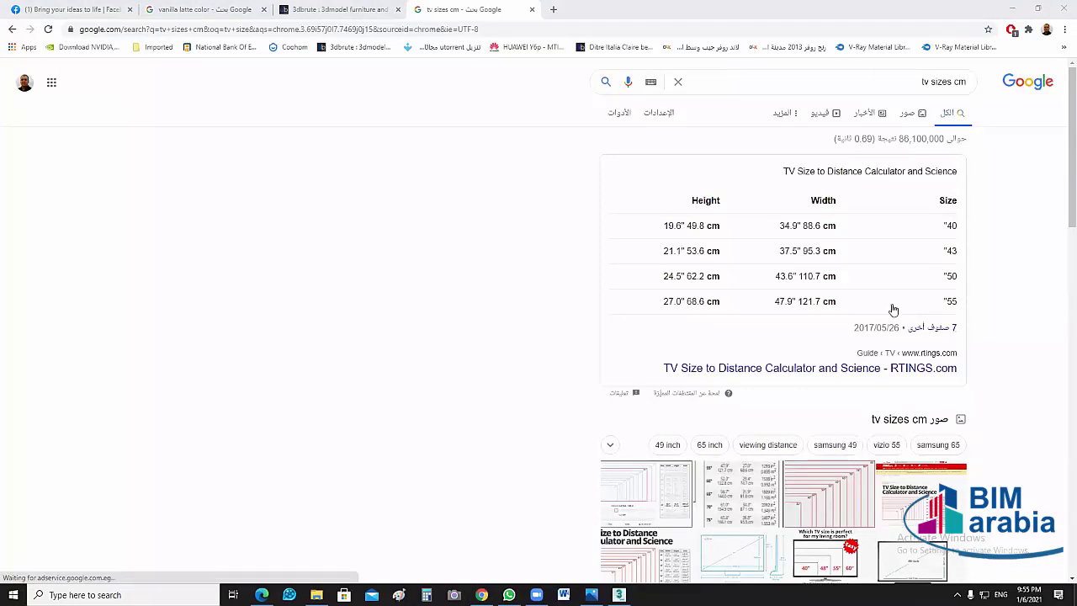
click(913, 114)
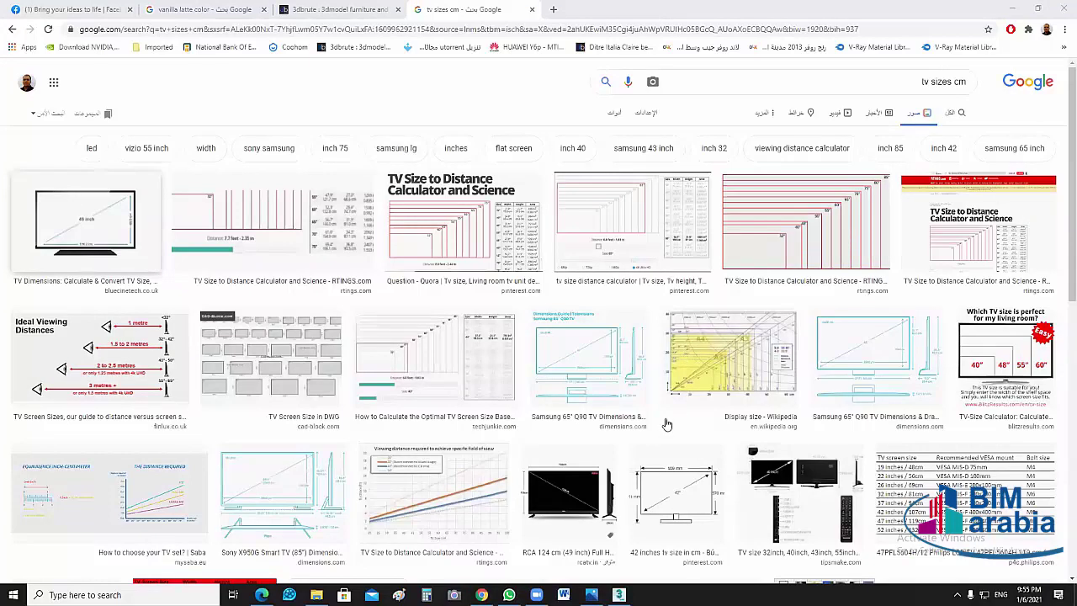
Browse the image results and open a 49-inch TV dimensions image
scroll(666, 424, down, 3)
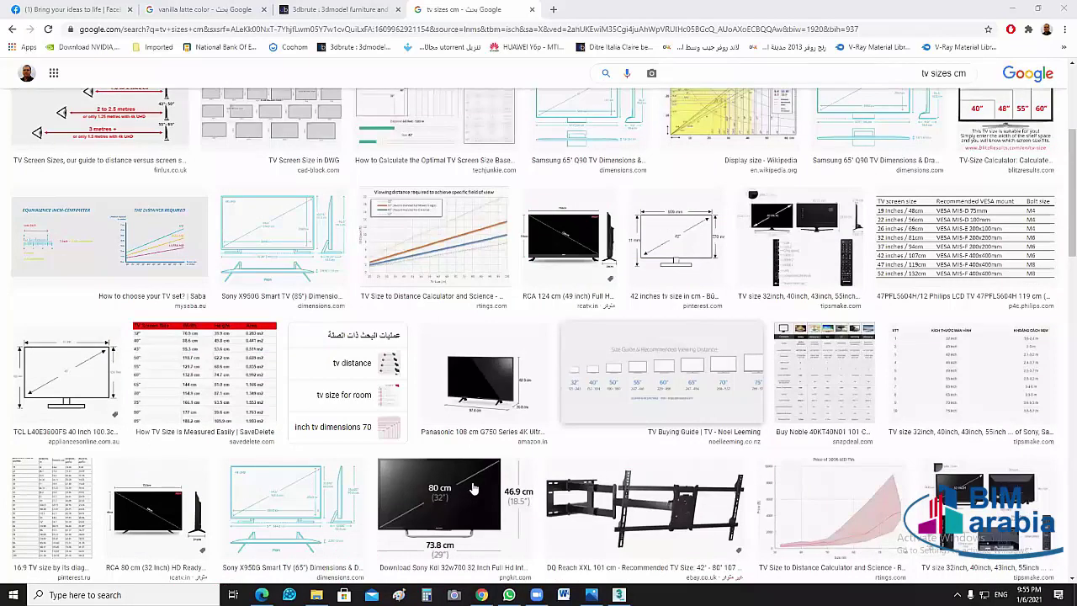
scroll(473, 489, down, 1)
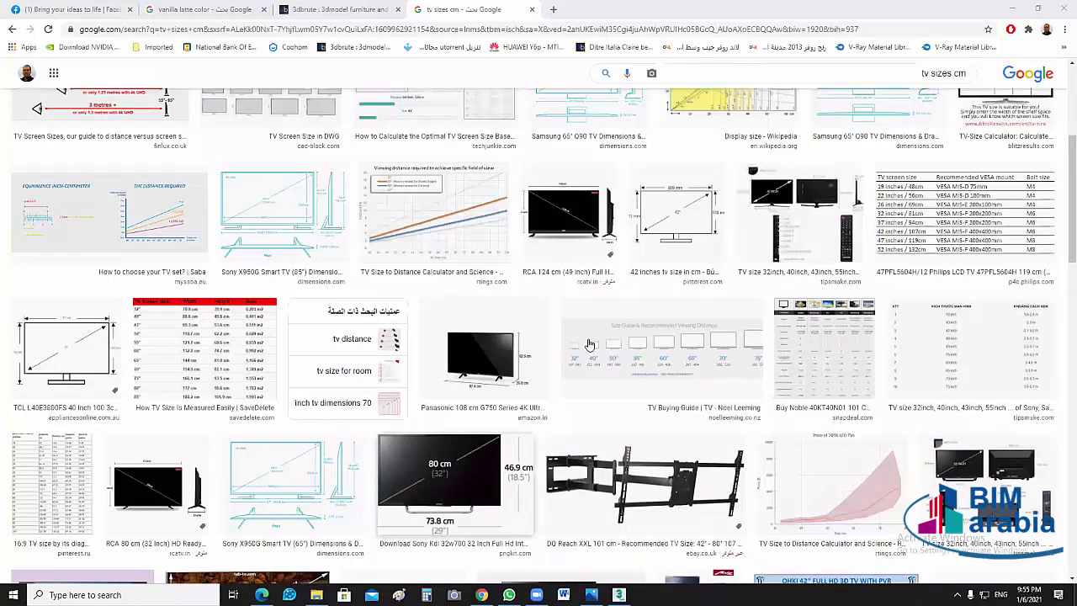
scroll(898, 233, down, 3)
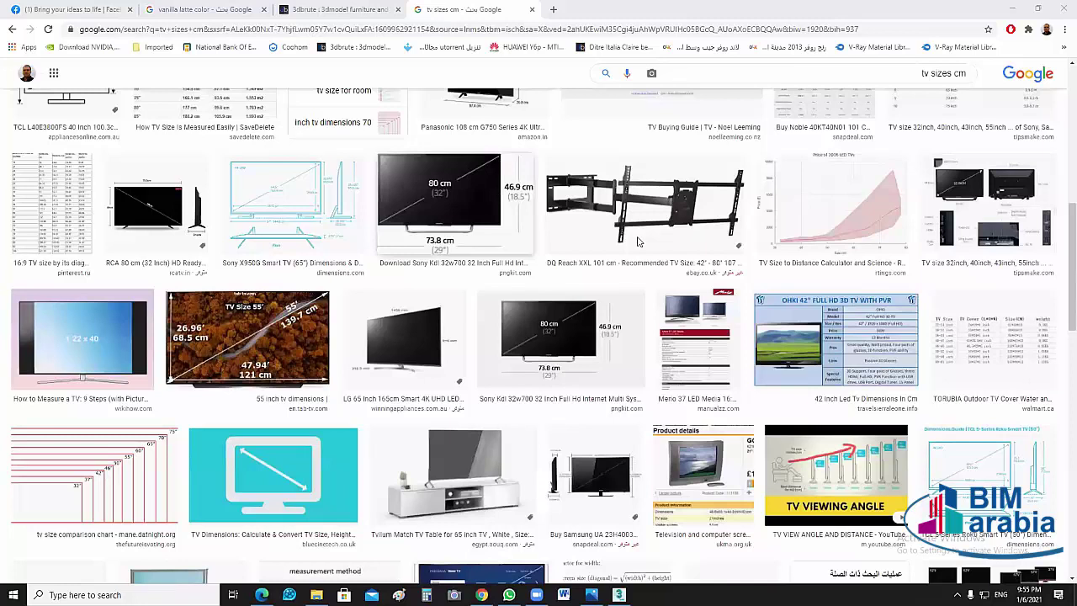
scroll(553, 232, up, 3)
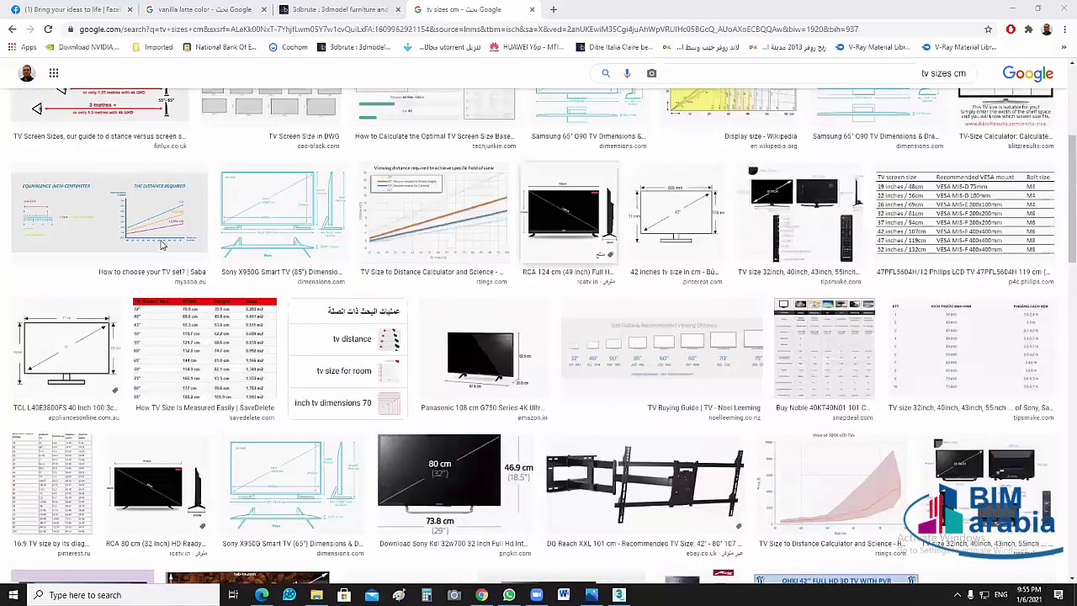
scroll(286, 195, up, 5)
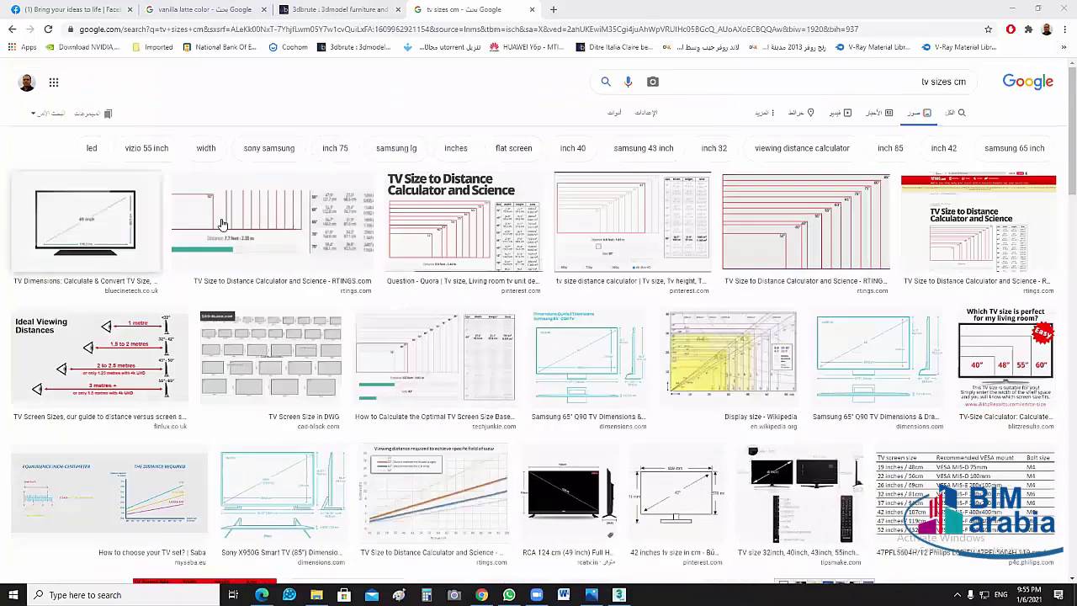
click(268, 210)
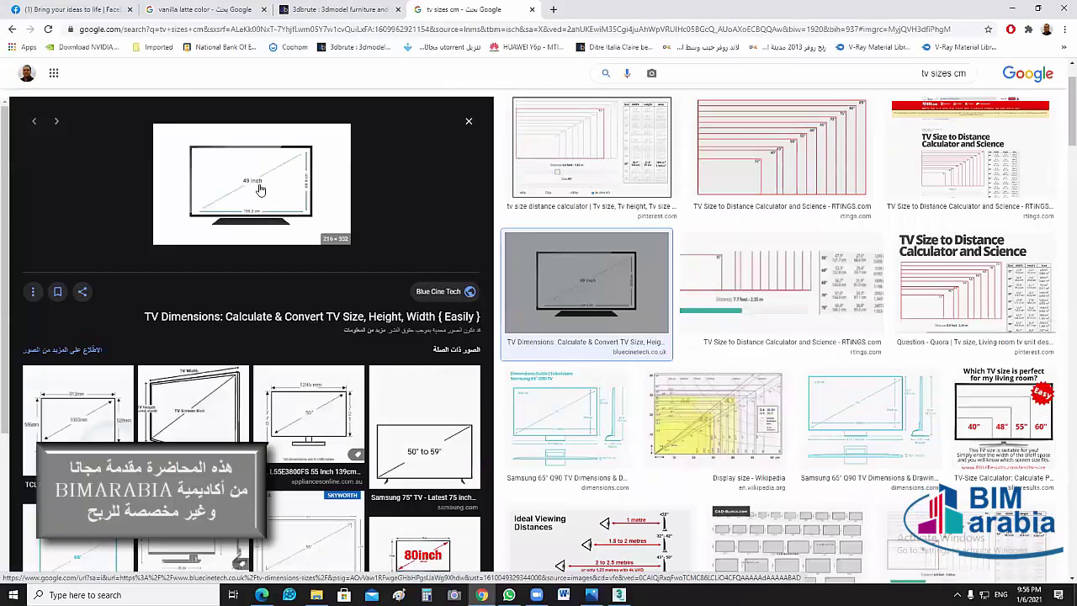
Open the Samsung 40-inch TV diagram showing 918.5 mm width and 587.6 mm height
ctrl+scroll(260, 189, up, 1)
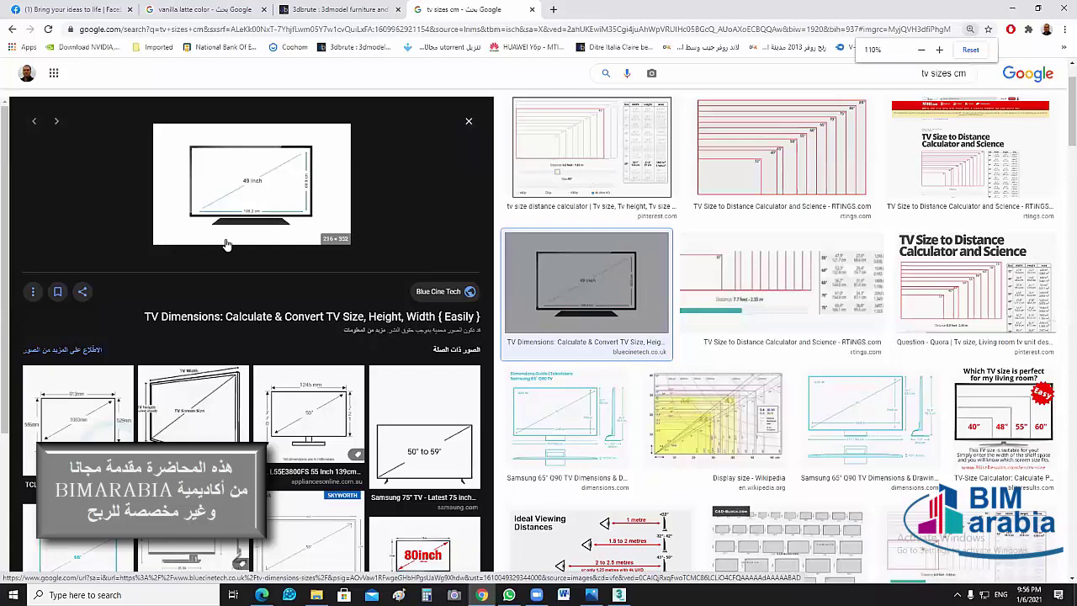
ctrl+scroll(227, 244, up, 1)
ctrl+scroll(237, 240, up, 1)
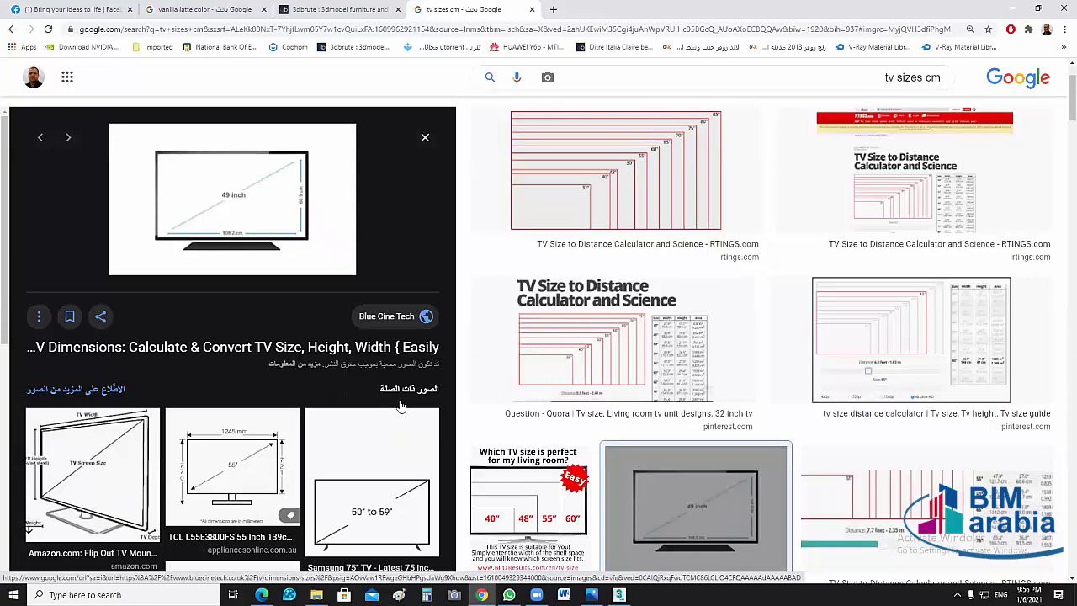
scroll(401, 408, down, 1)
scroll(402, 455, down, 2)
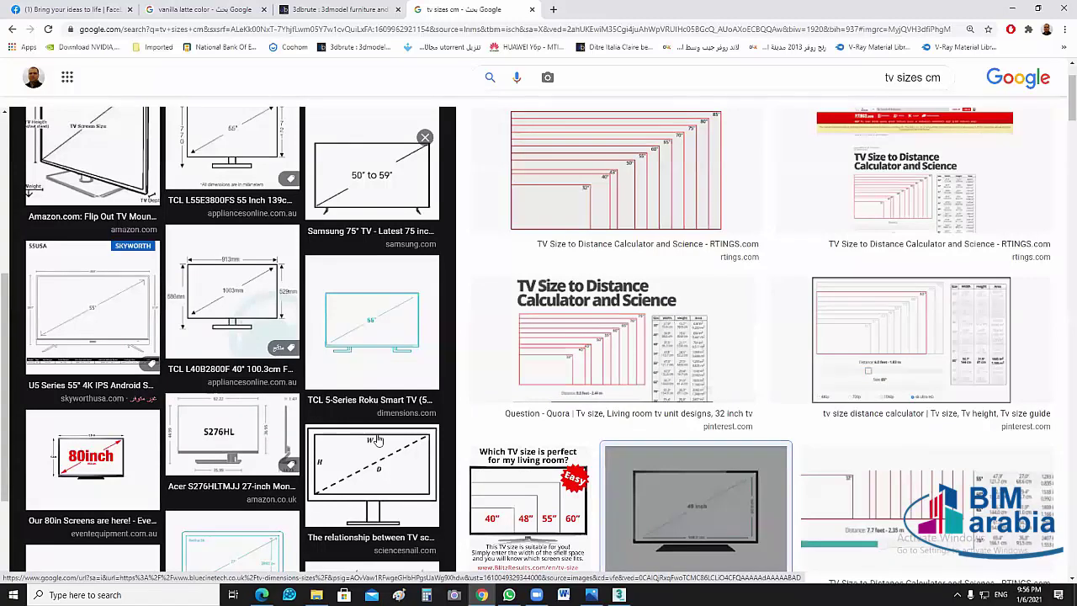
scroll(370, 404, down, 2)
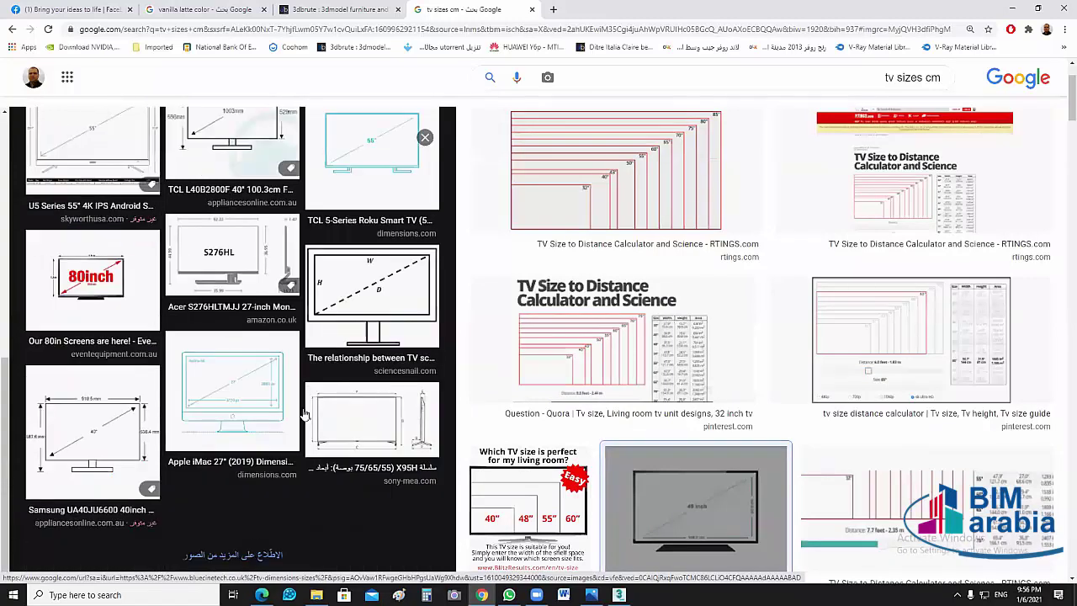
click(112, 427)
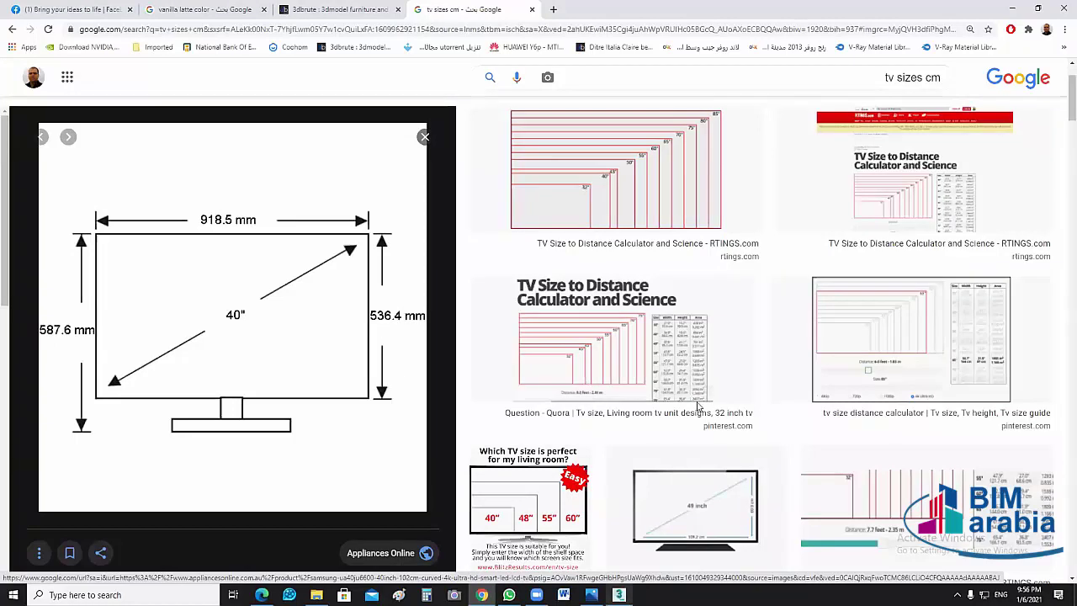
Place the 3ds Max window beside the TV diagram and set the box Length to 0.919 m
click(1036, 10)
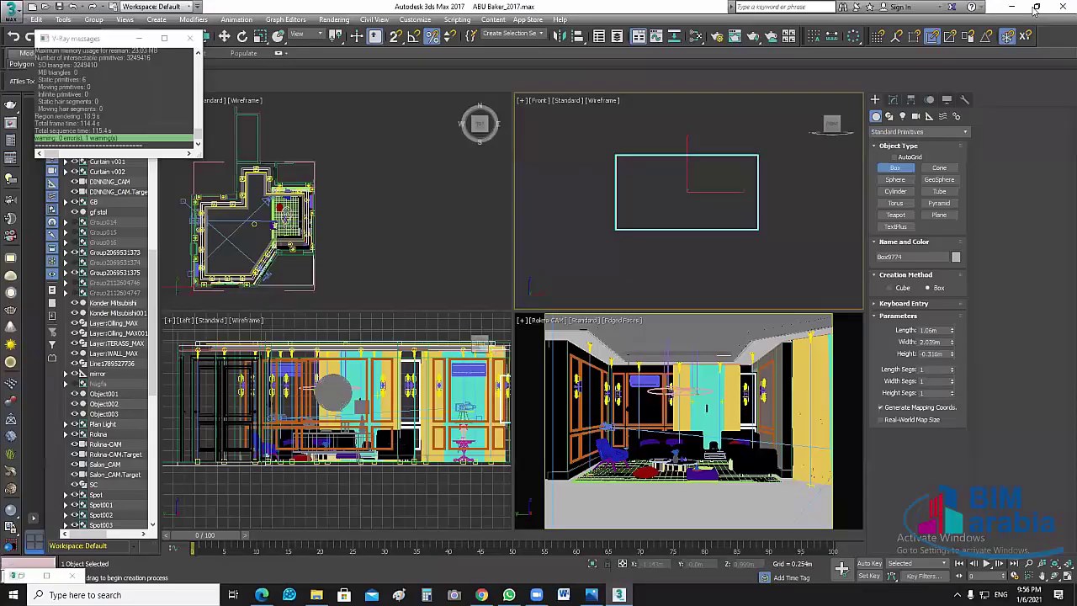
click(1035, 8)
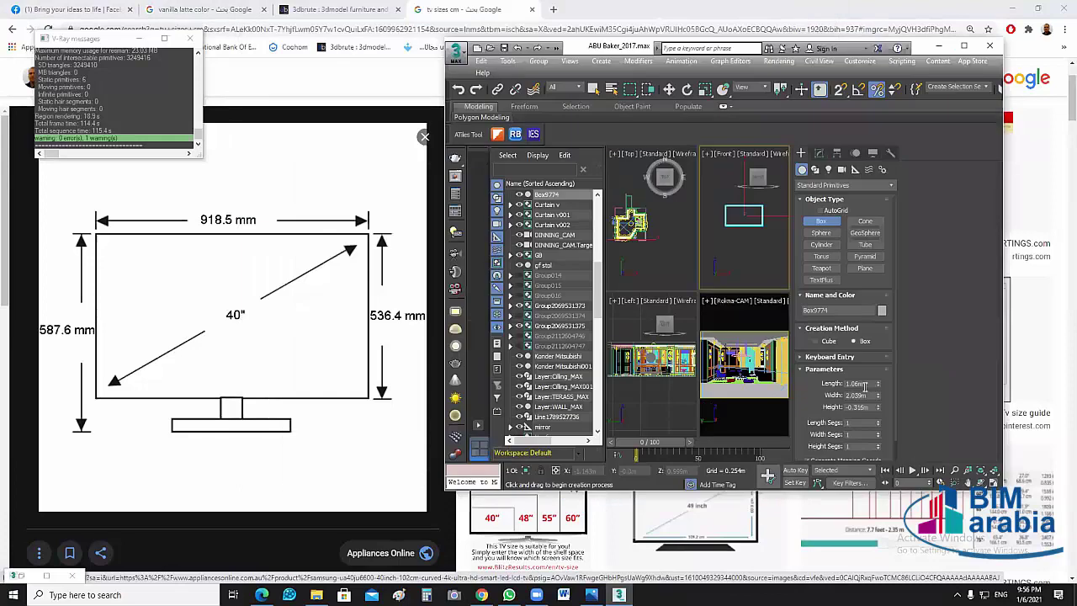
double_click(864, 385)
text(5)
text(1)
key(Tab)
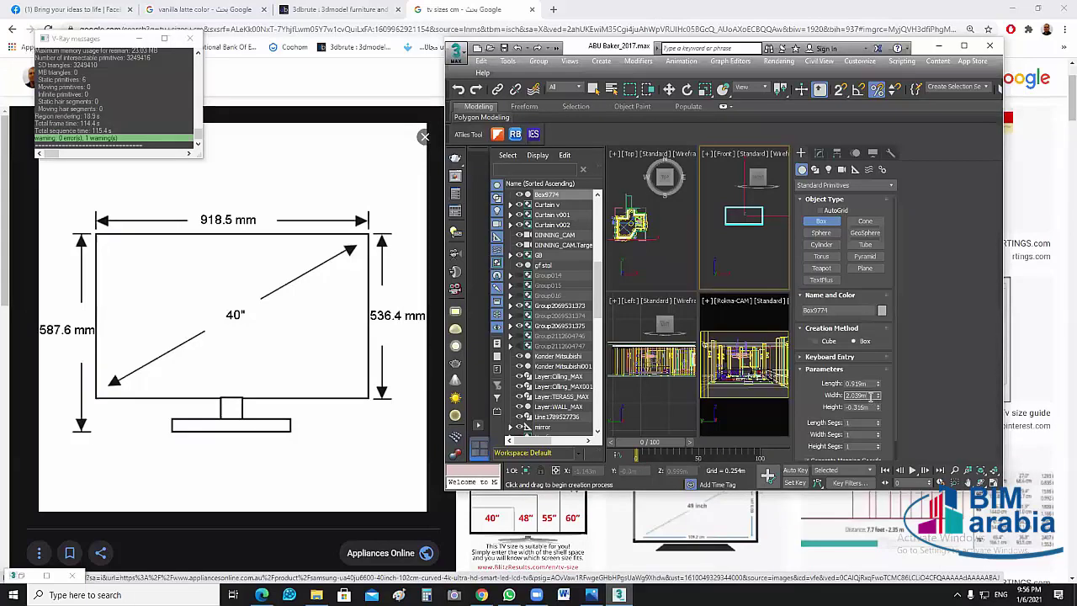
Set the box Width to 0.536 m, then select the Height field
double_click(871, 395)
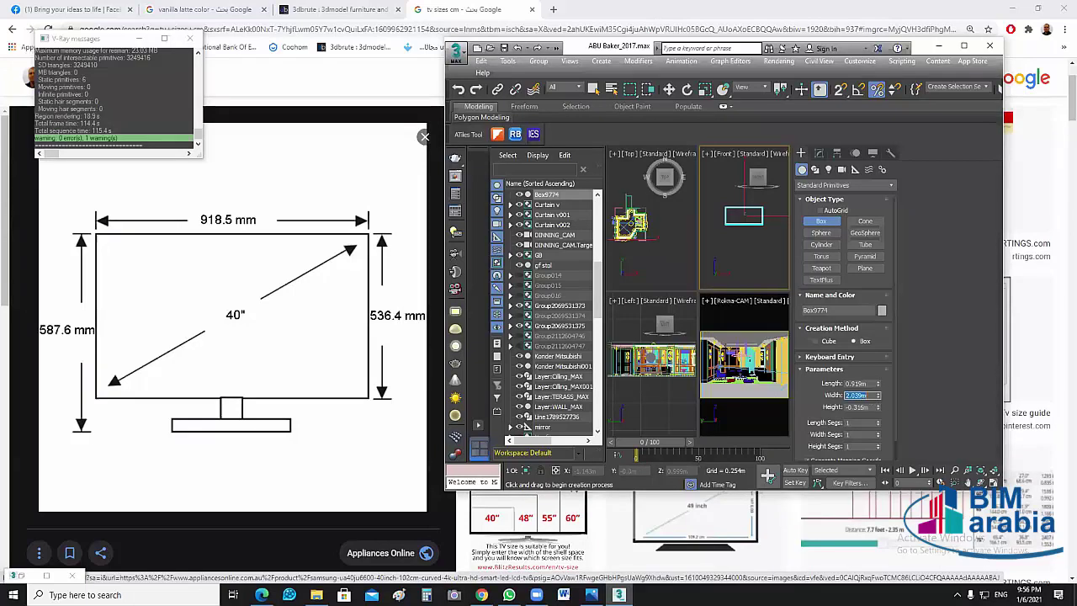
key(BackSpace)
text(.5)
text(36)
key(Return)
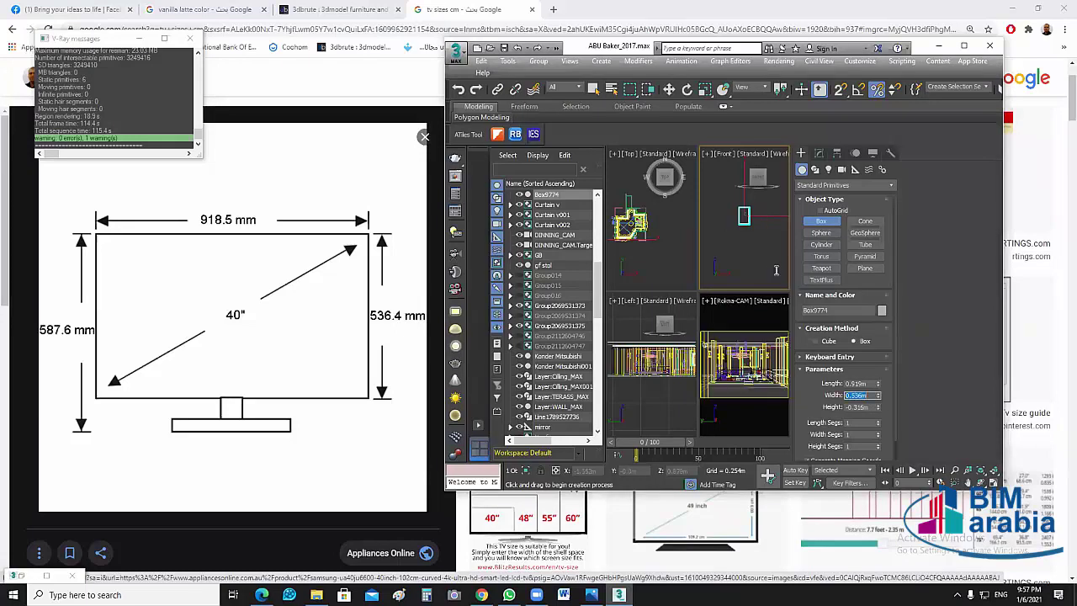
double_click(873, 407)
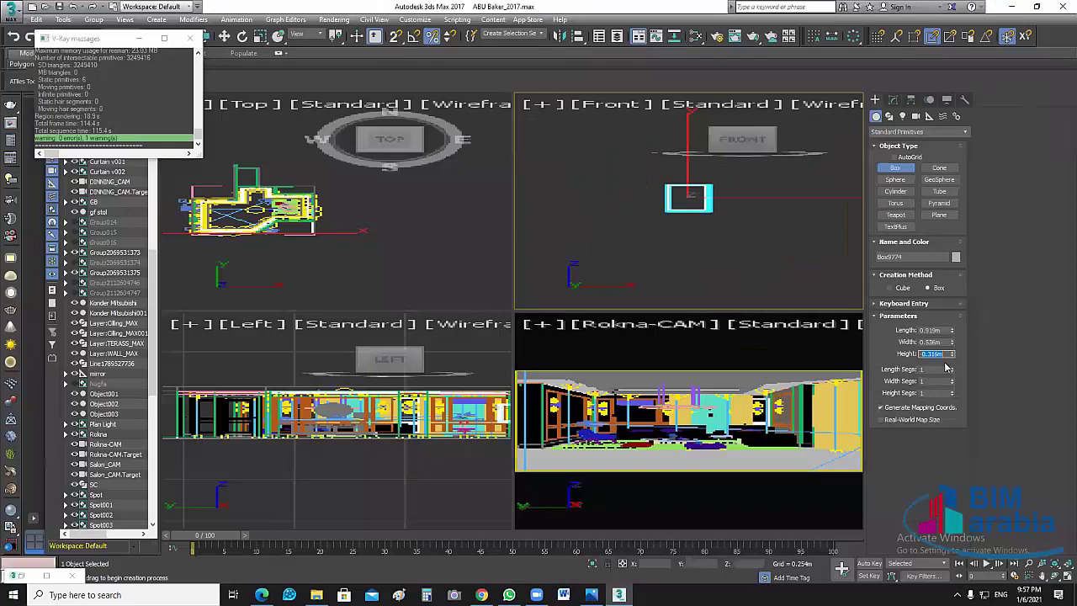
Rotate the TV box 90° with angle snap into landscape orientation in the Front view
key(BackSpace)
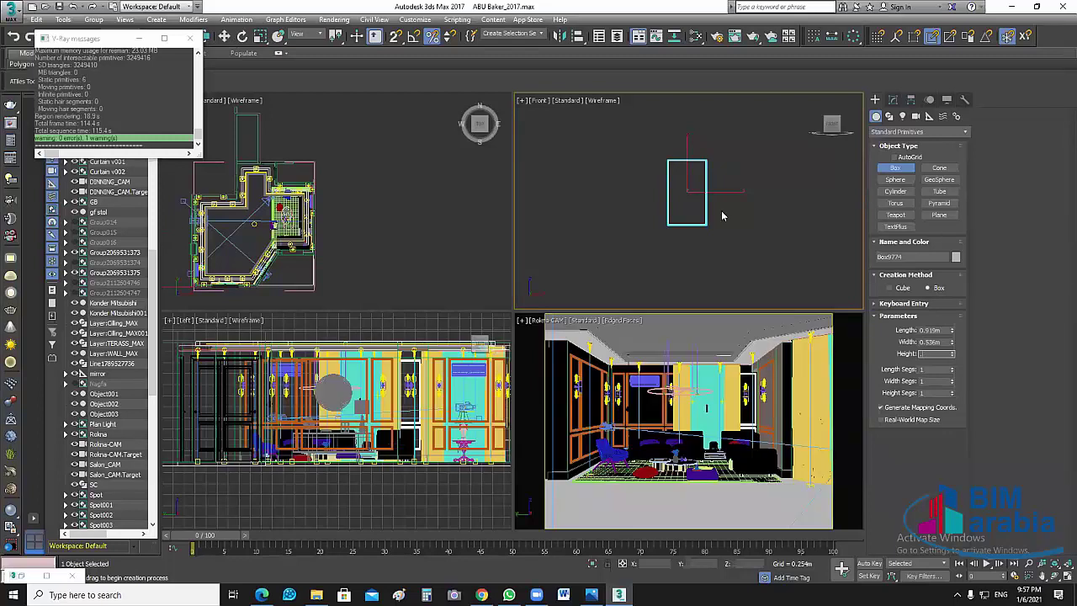
key(w)
scroll(438, 223, up, 3)
key(ctrl+shift+z)
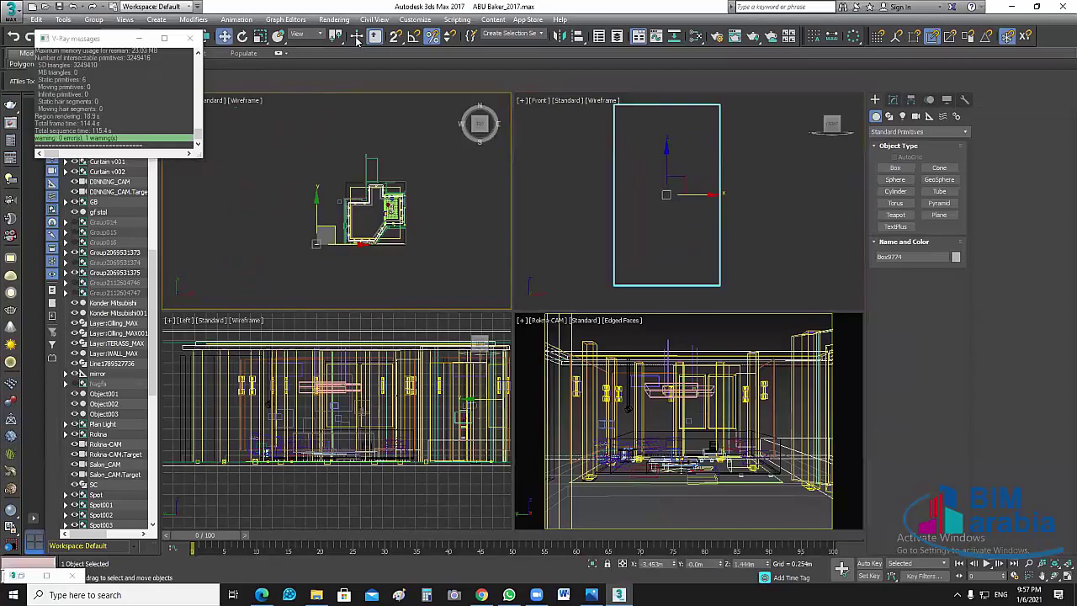
key(e)
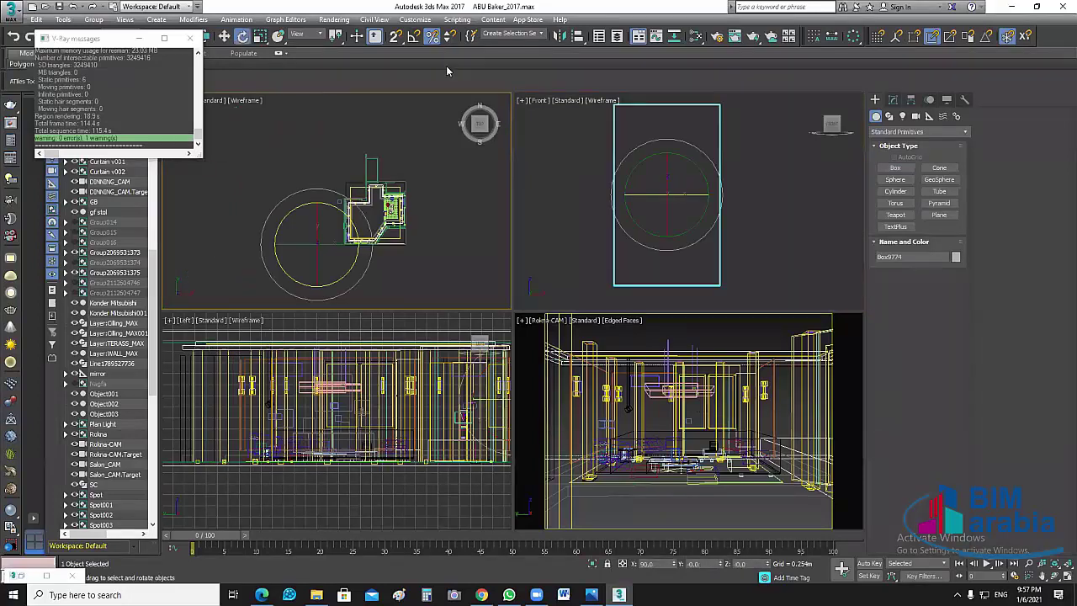
key(a)
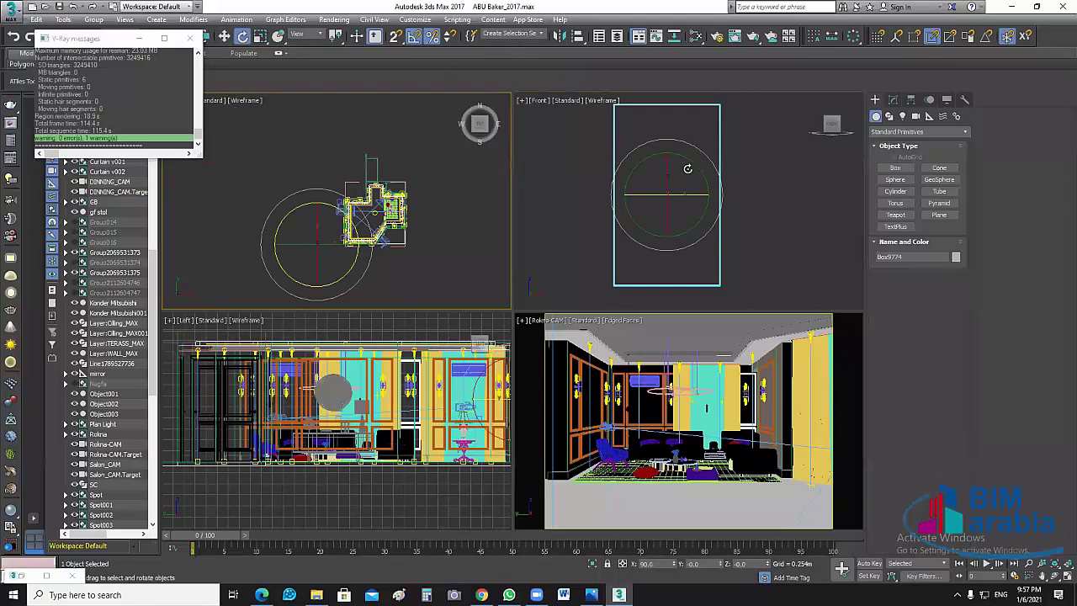
drag(688, 166, 803, 268)
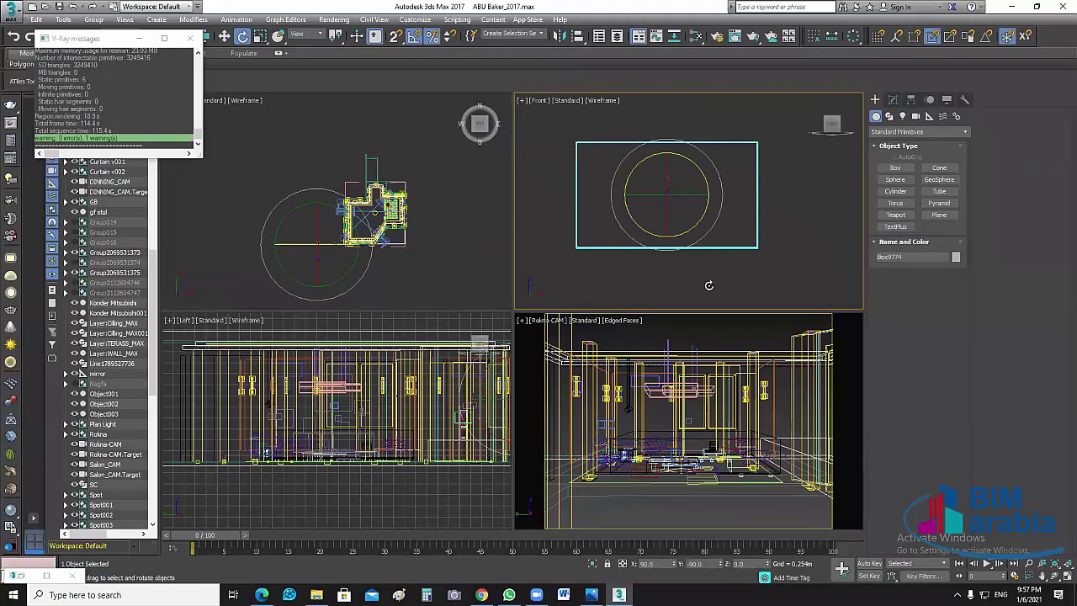
key(w)
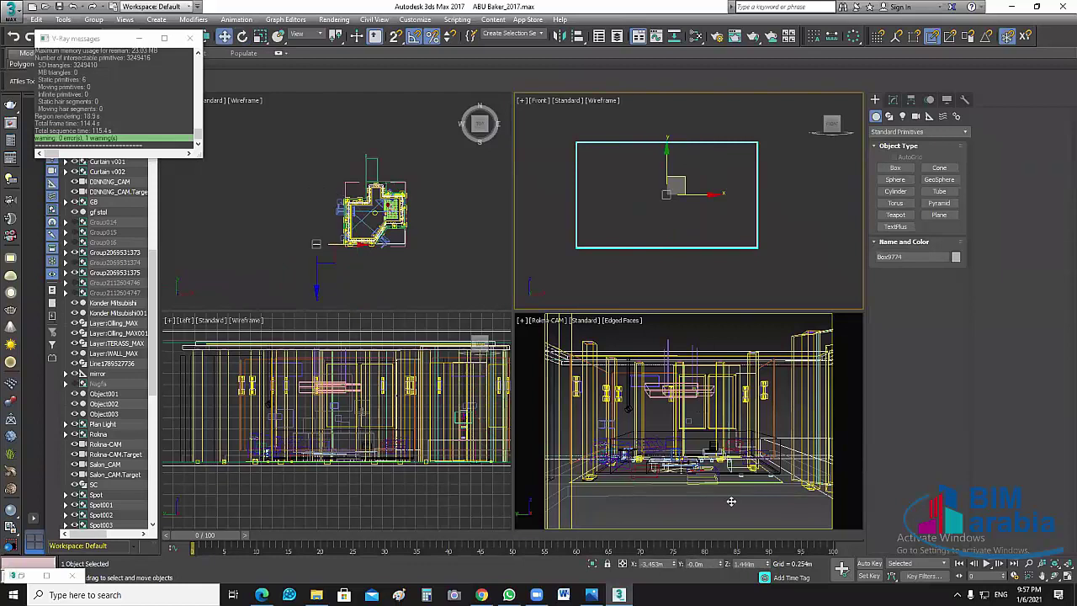
Turn the camera viewport into a Perspective view with the TV box selected
click(729, 499)
key(ctrl+z)
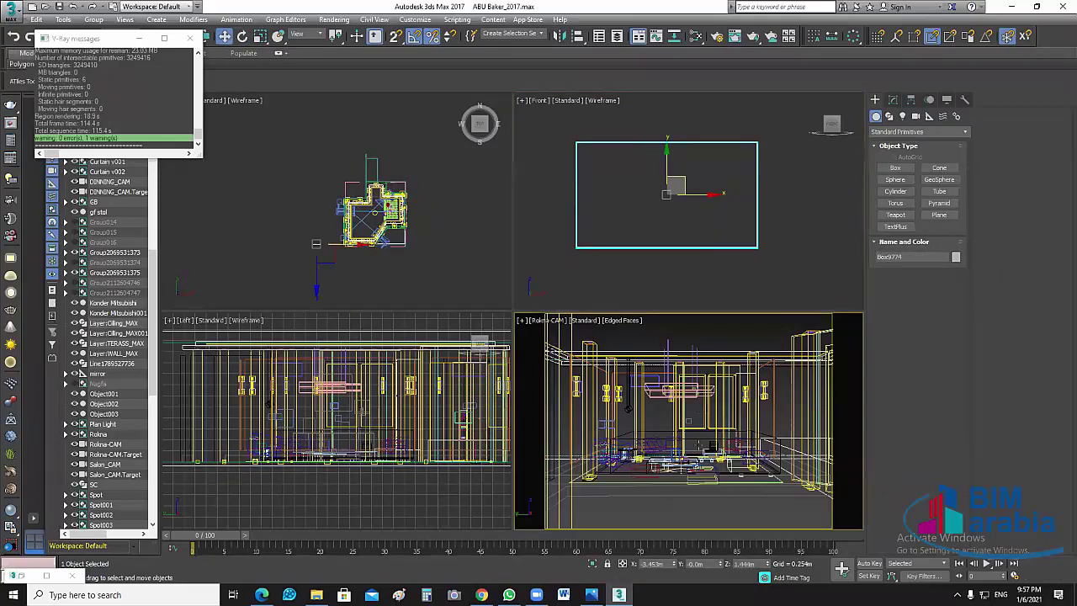
key(p)
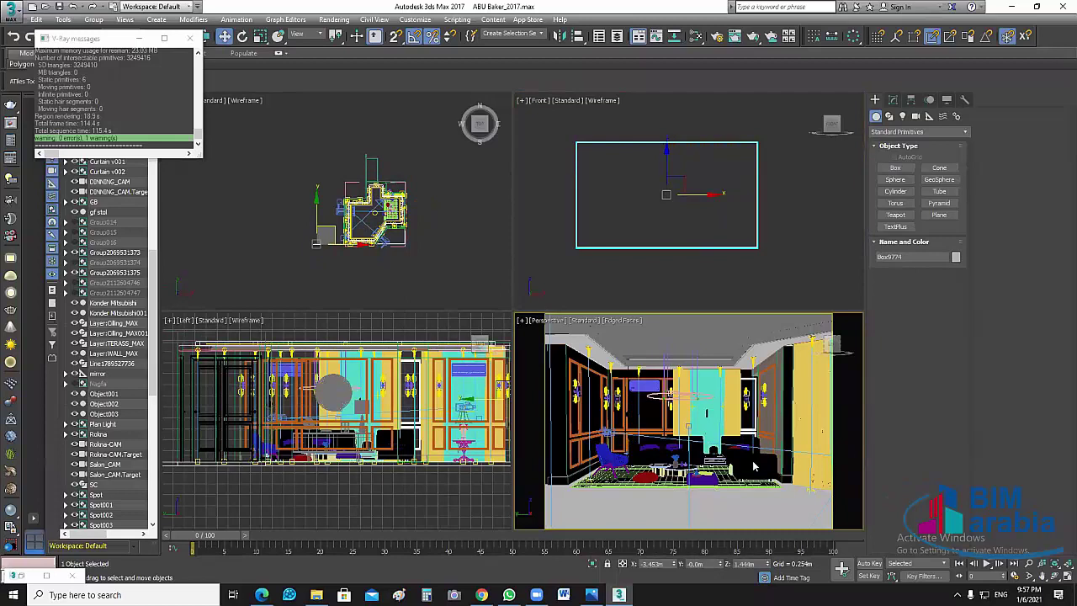
scroll(753, 470, down, 3)
scroll(762, 488, up, 2)
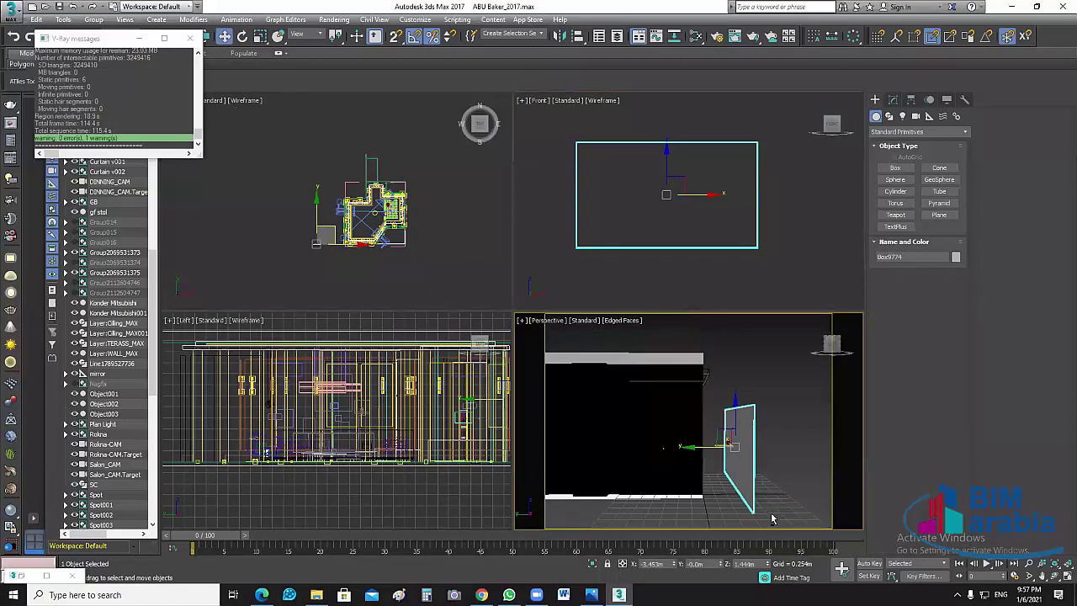
scroll(769, 503, up, 2)
scroll(783, 459, up, 2)
scroll(785, 463, up, 2)
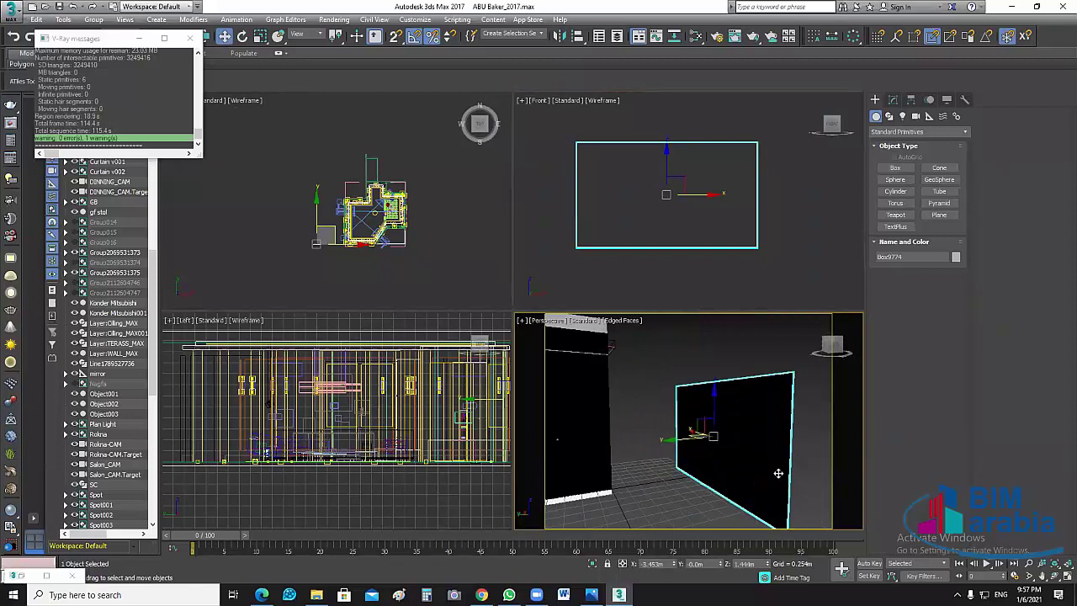
scroll(796, 476, up, 2)
scroll(797, 478, down, 2)
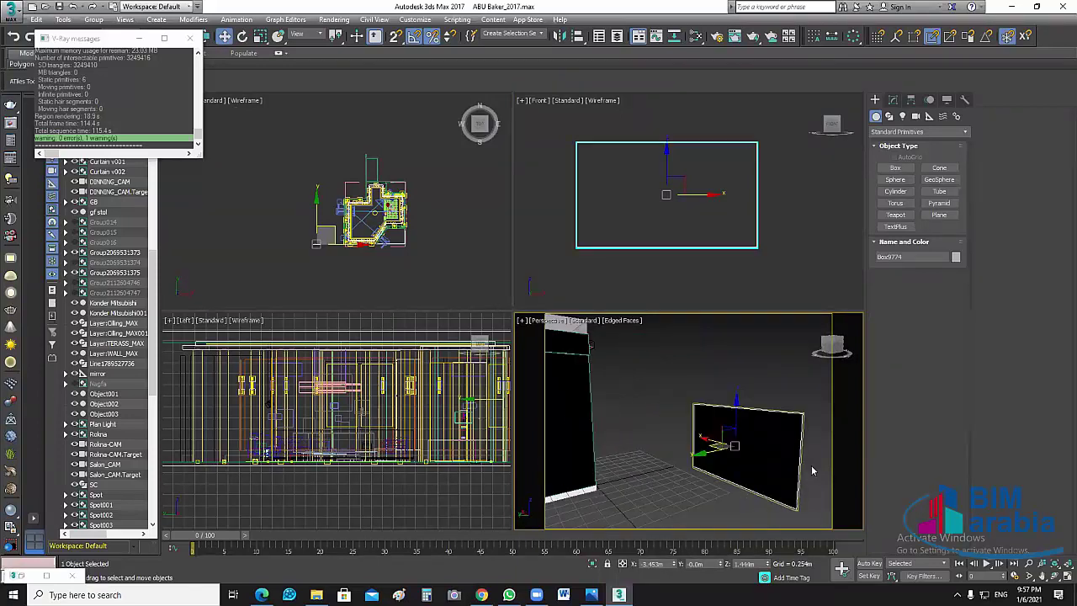
scroll(781, 468, down, 1)
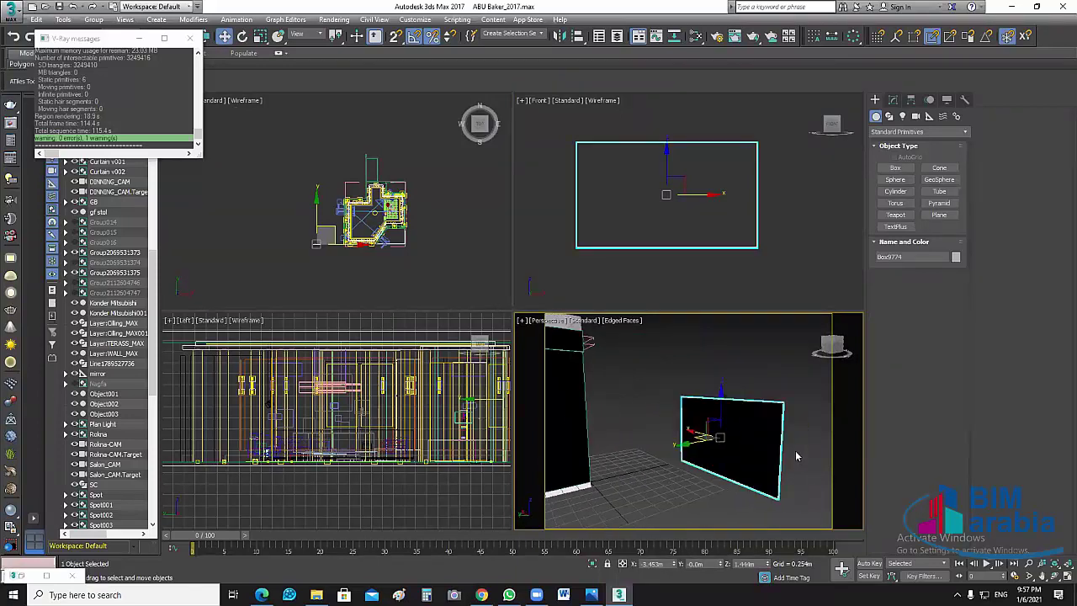
Isolate the TV box and orbit the view to face the panel
click(593, 563)
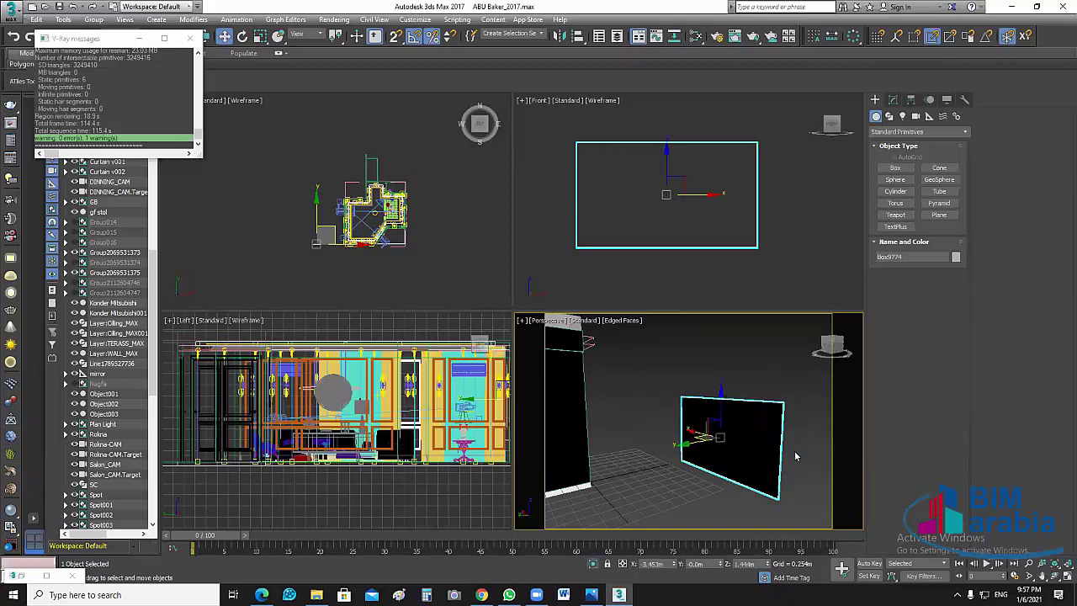
scroll(740, 459, up, 1)
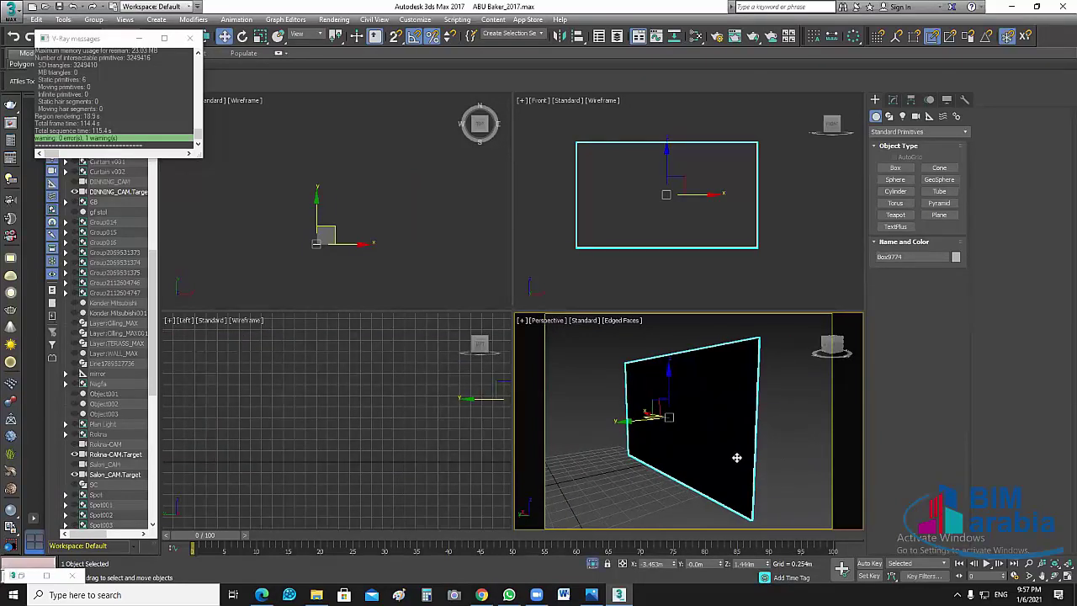
mouse_move(733, 461)
alt+middle_down()
mouse_move(755, 444)
mouse_move(746, 418)
alt+middle_up()
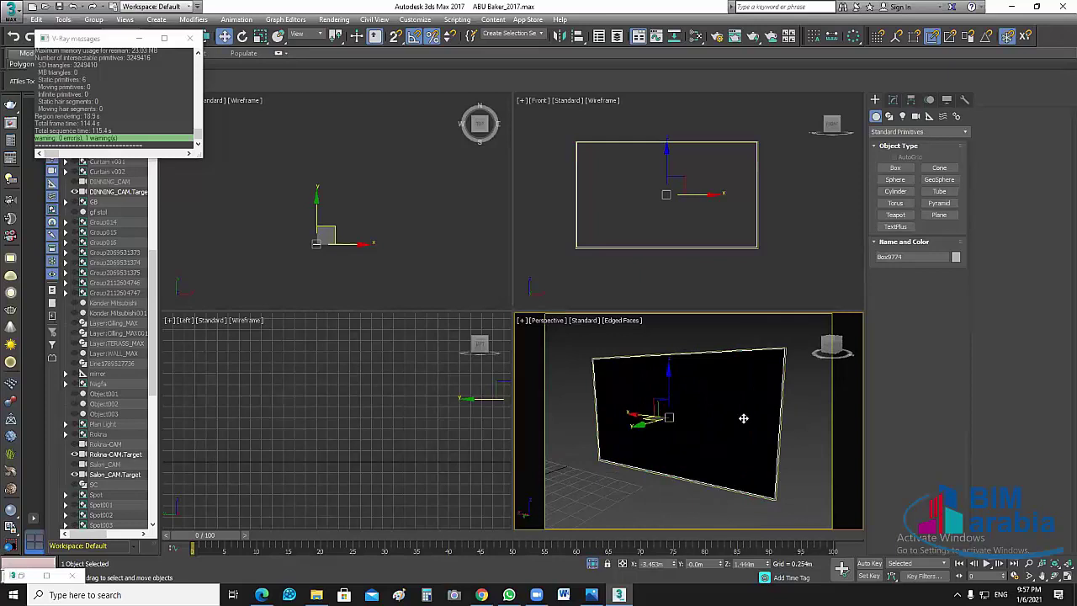
Convert the TV box to Editable Poly and start a 0.025m inset on its front face, with Ignore Backfacing on
right_click(792, 528)
mouse_move(755, 519)
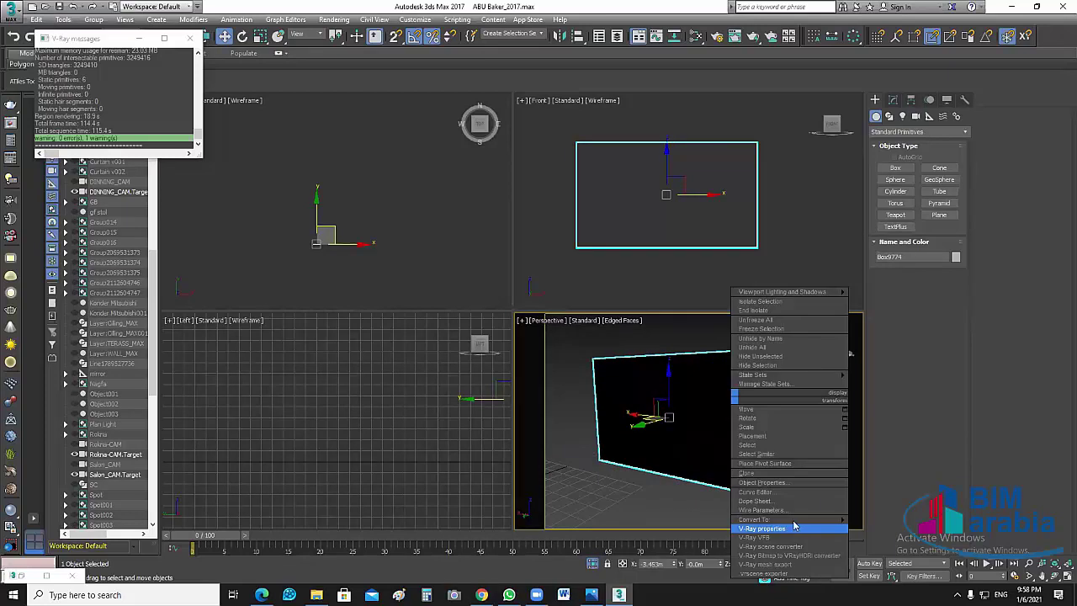
click(898, 530)
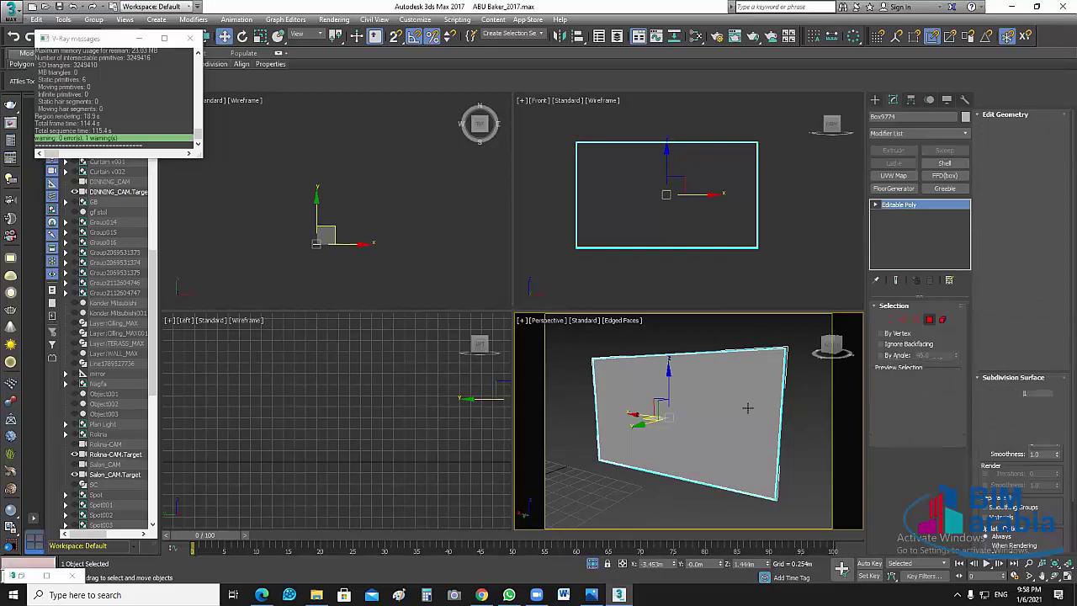
key(4)
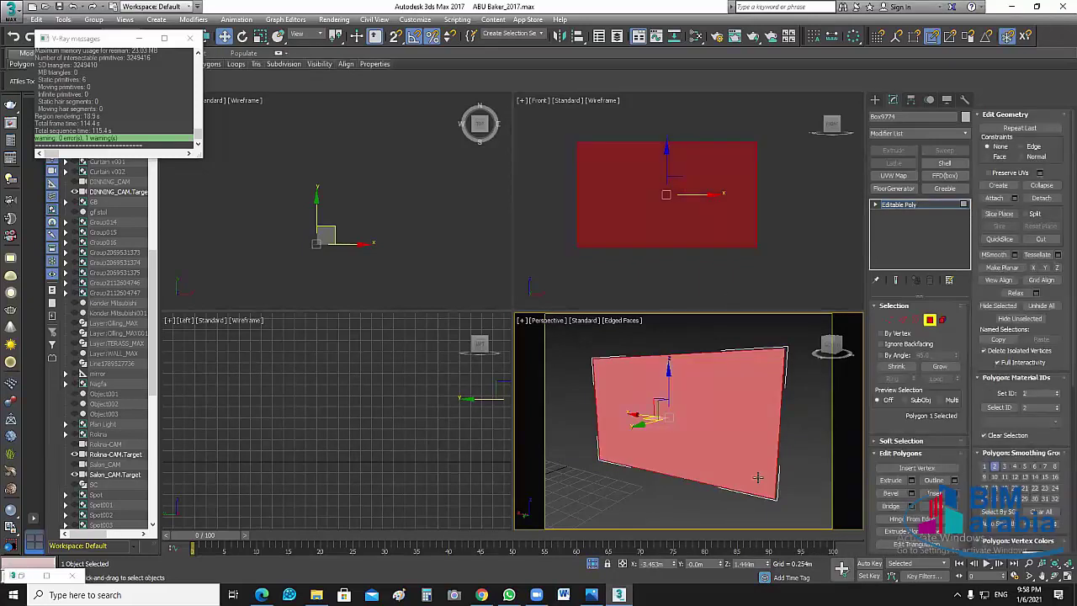
mouse_move(361, 259)
middle_down()
mouse_move(398, 237)
mouse_move(418, 249)
mouse_move(411, 328)
middle_up()
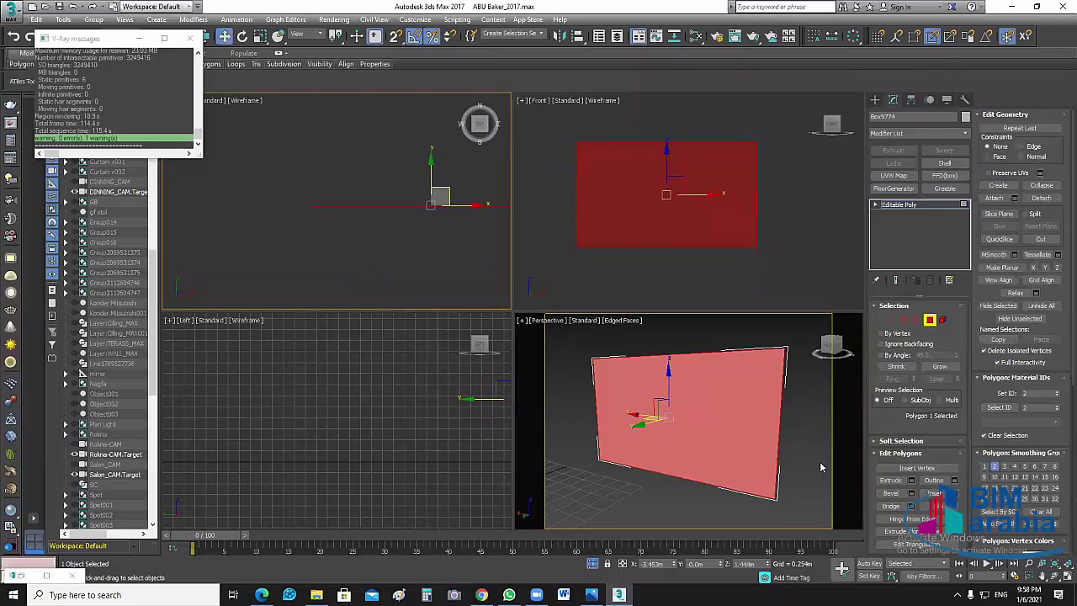
click(881, 343)
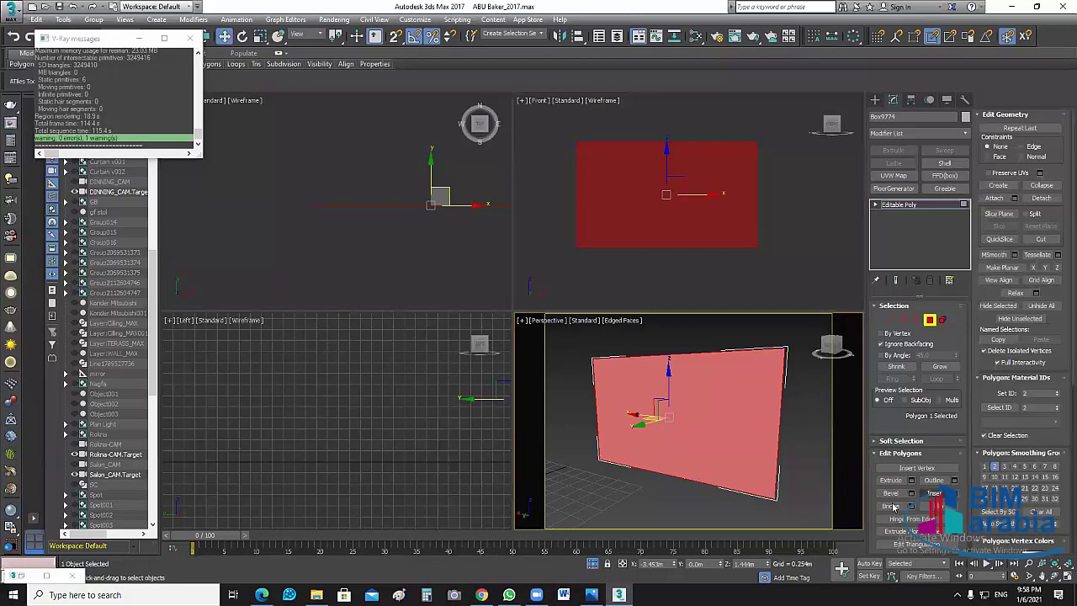
click(954, 493)
scroll(768, 435, up, 3)
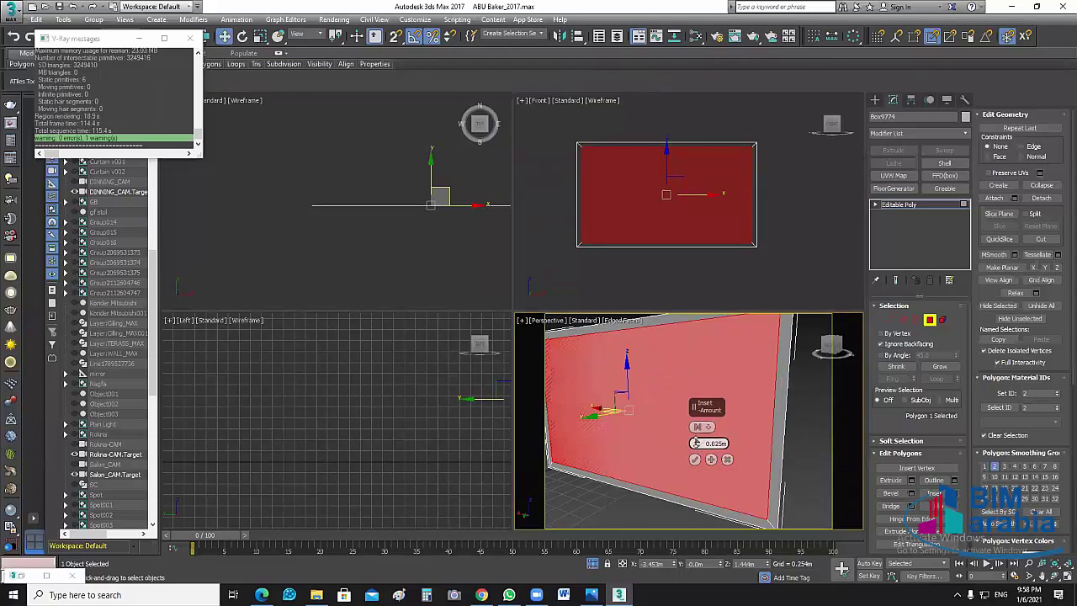
Maximize the Perspective view and inset the TV's front face by 0.012m
drag(696, 443, 697, 452)
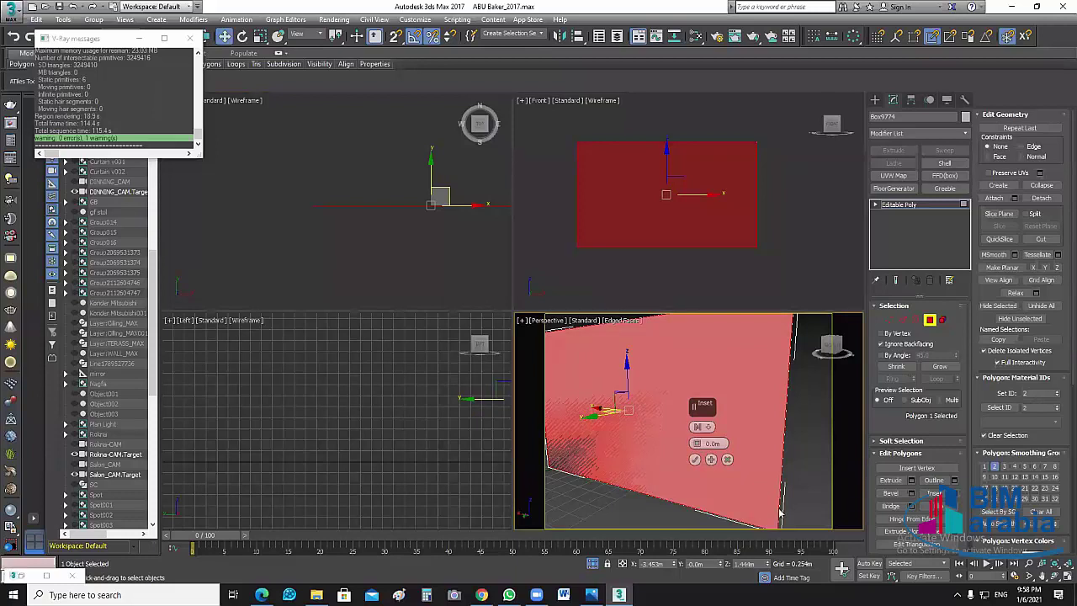
key(alt+w)
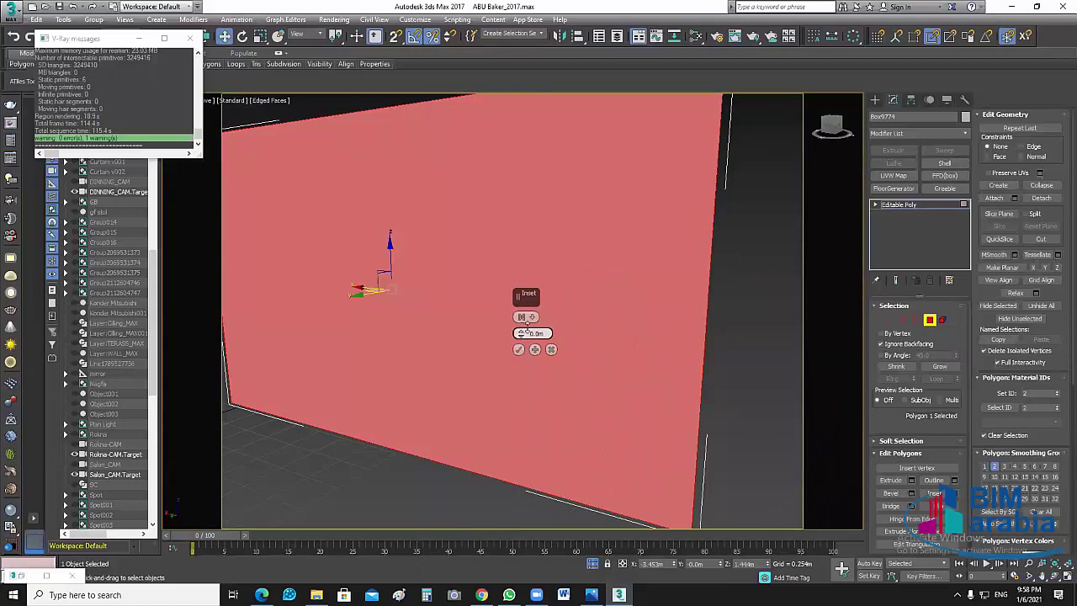
drag(523, 331, 530, 329)
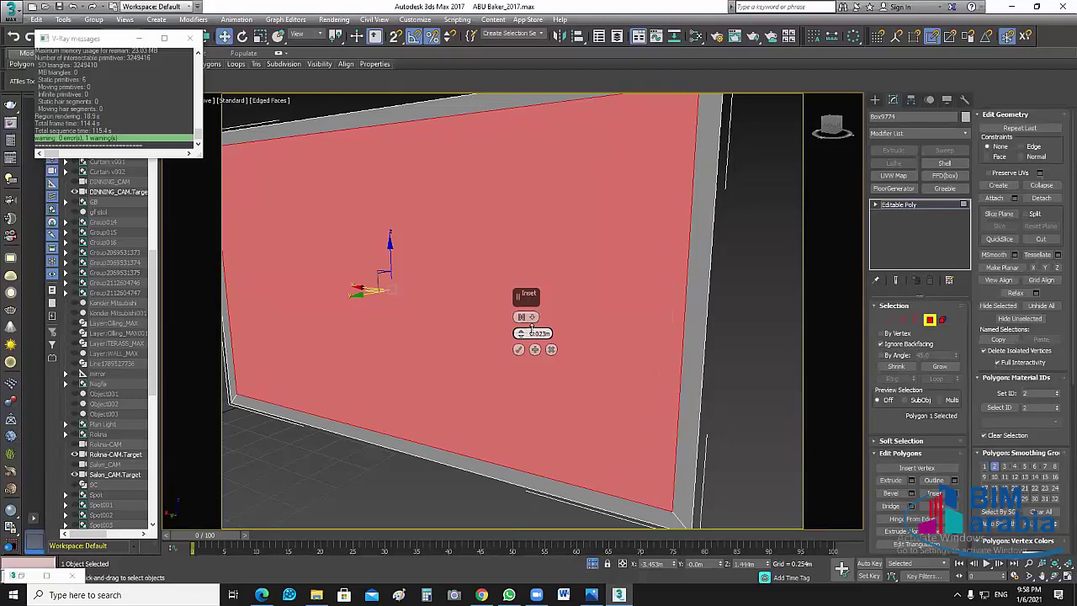
drag(531, 329, 531, 332)
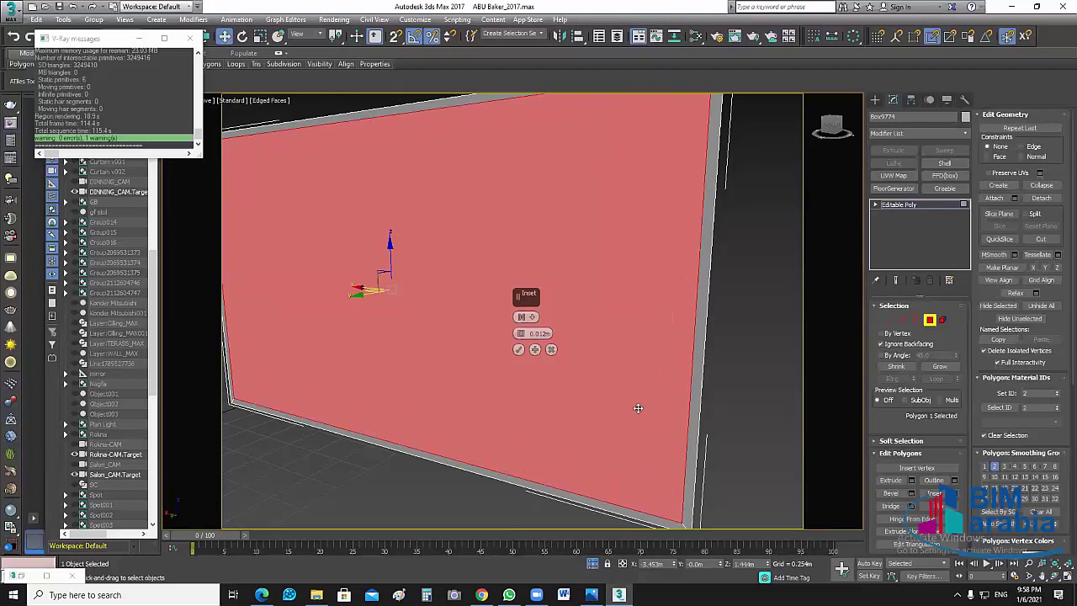
click(520, 350)
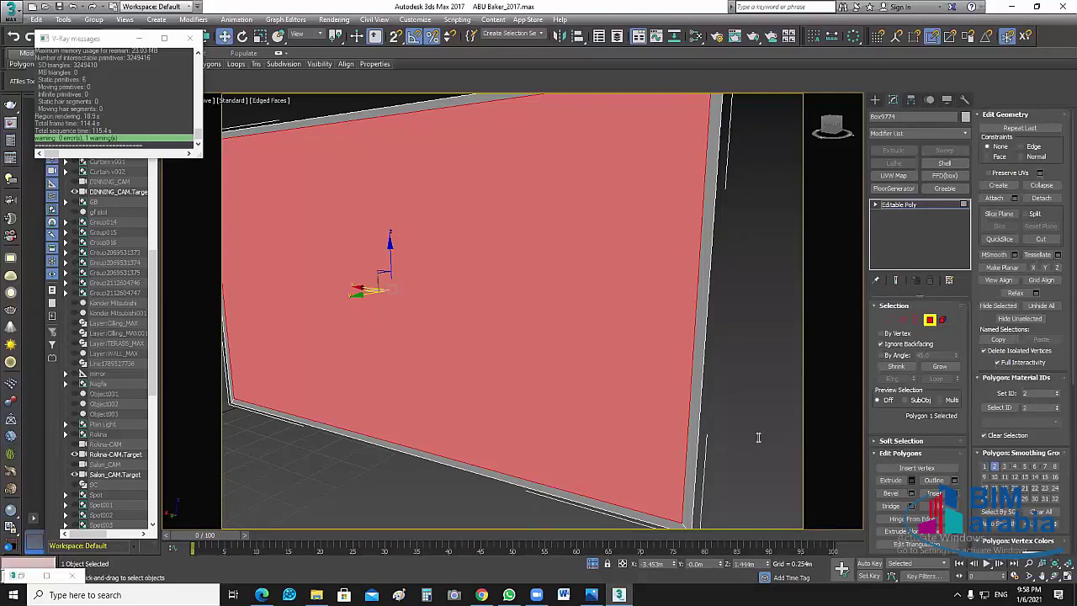
Extrude the inset screen face by 0.002m
click(911, 479)
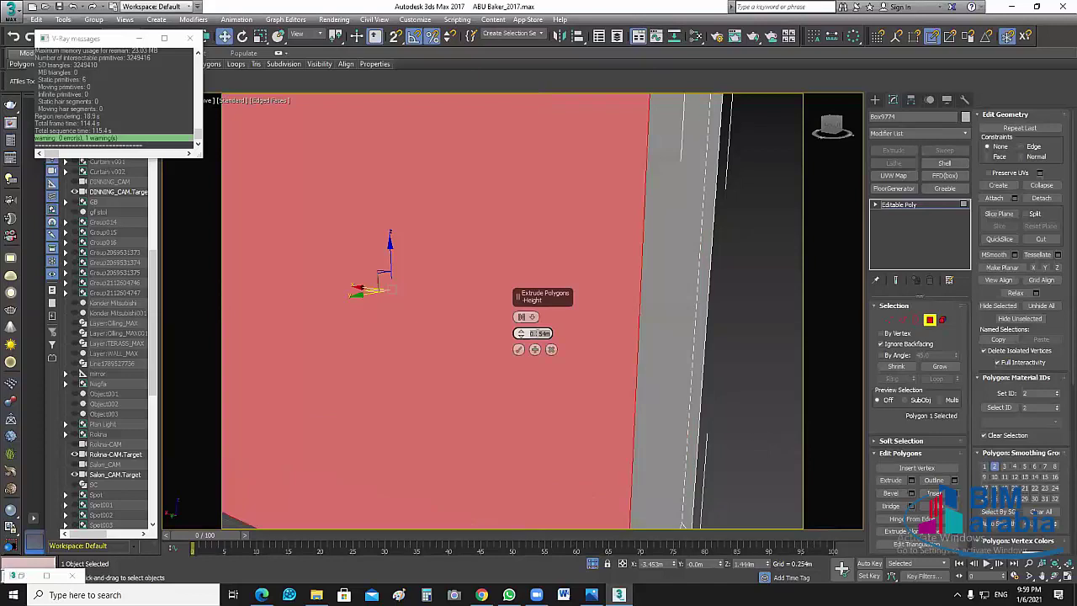
text(0.002)
key(Return)
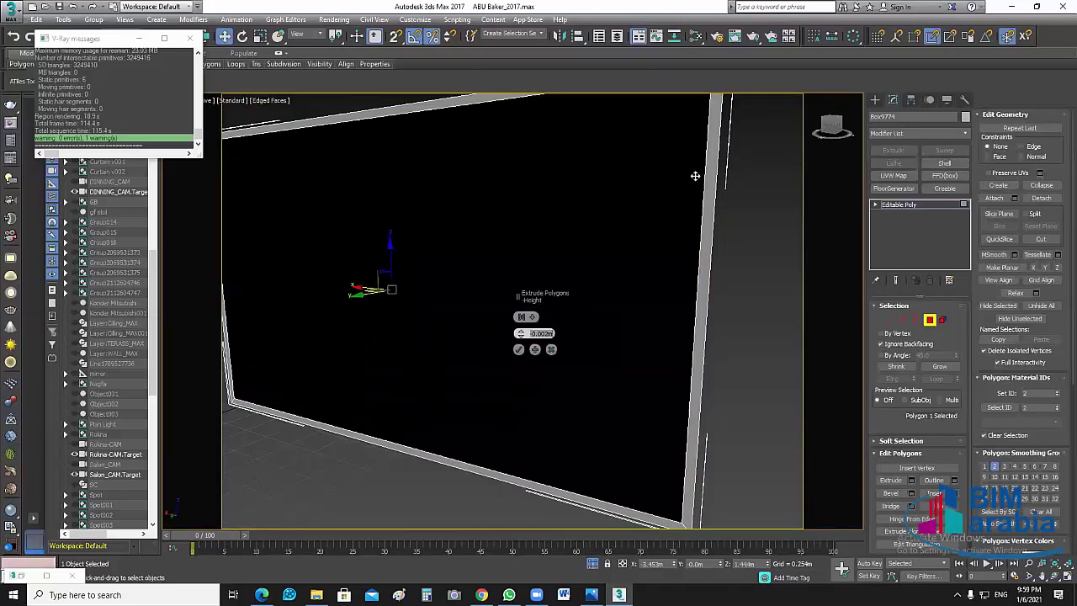
click(768, 282)
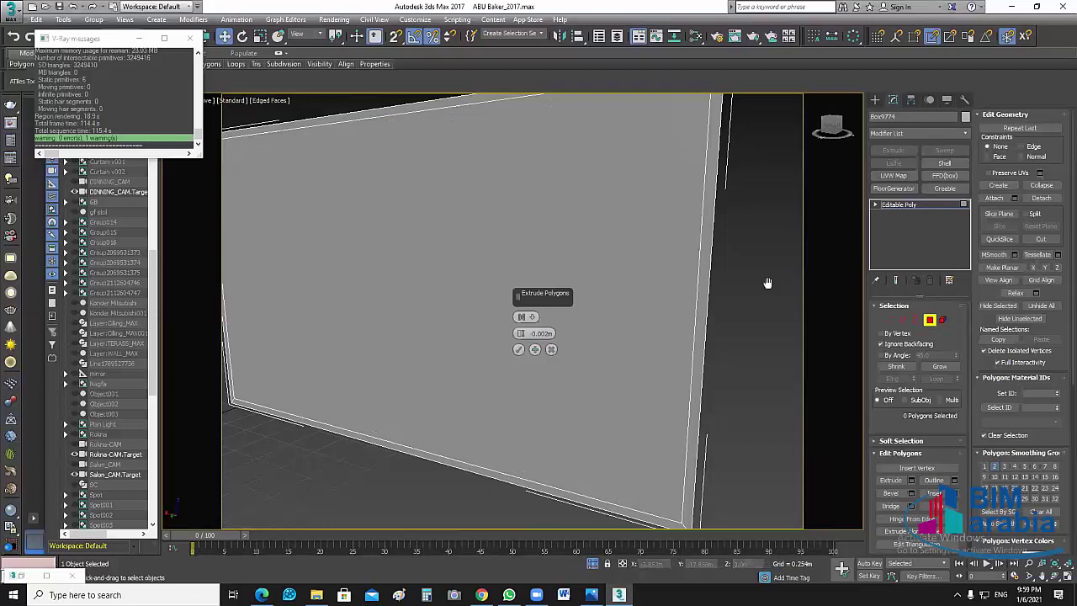
Select the inset screen polygon and assign it Material ID 1
key(z)
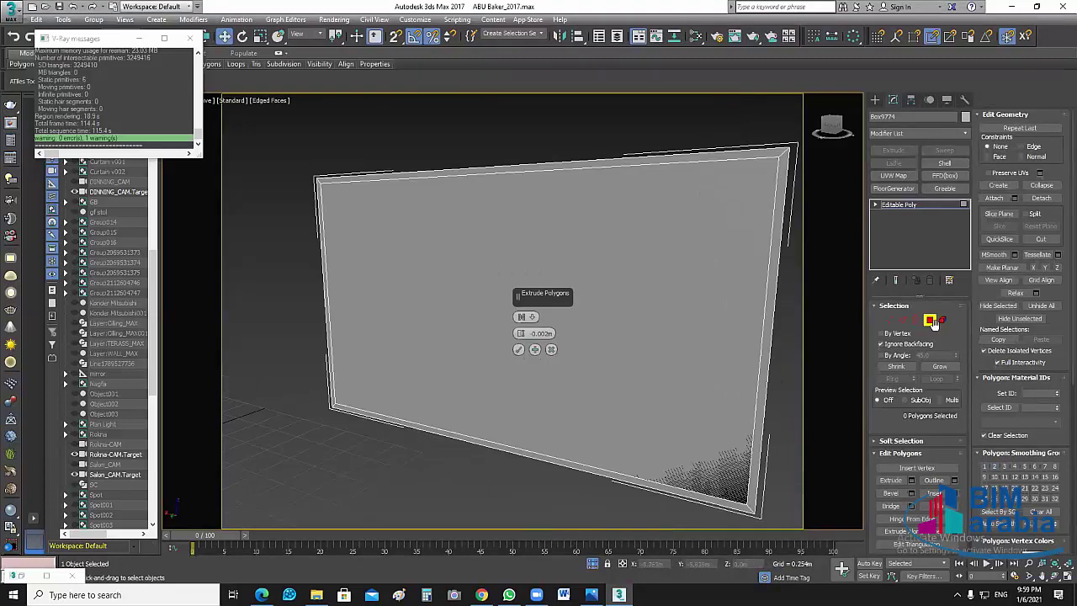
click(708, 318)
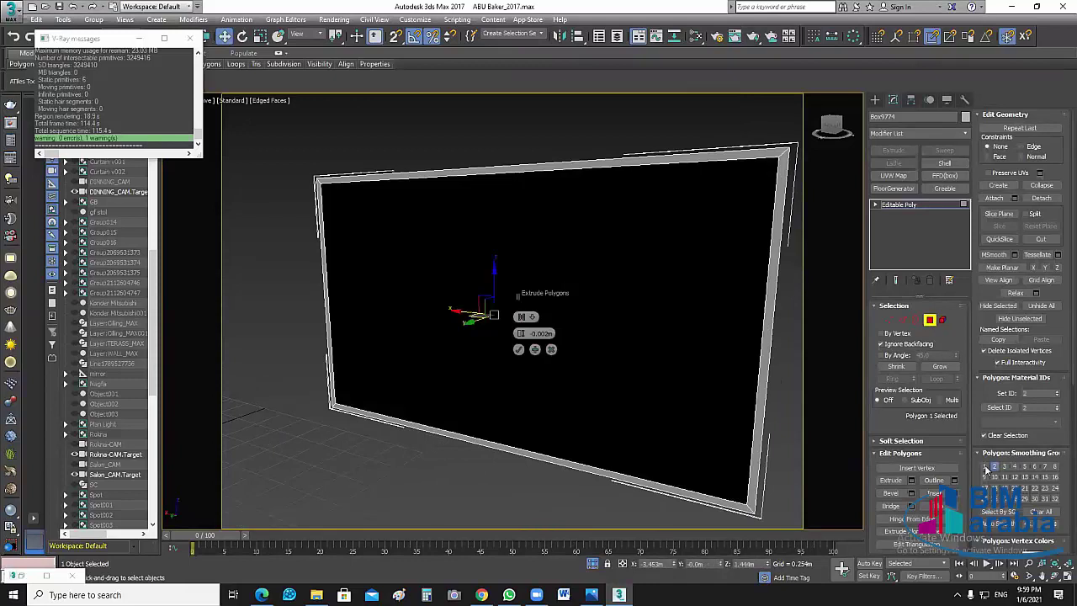
double_click(1030, 393)
text(1)
key(Return)
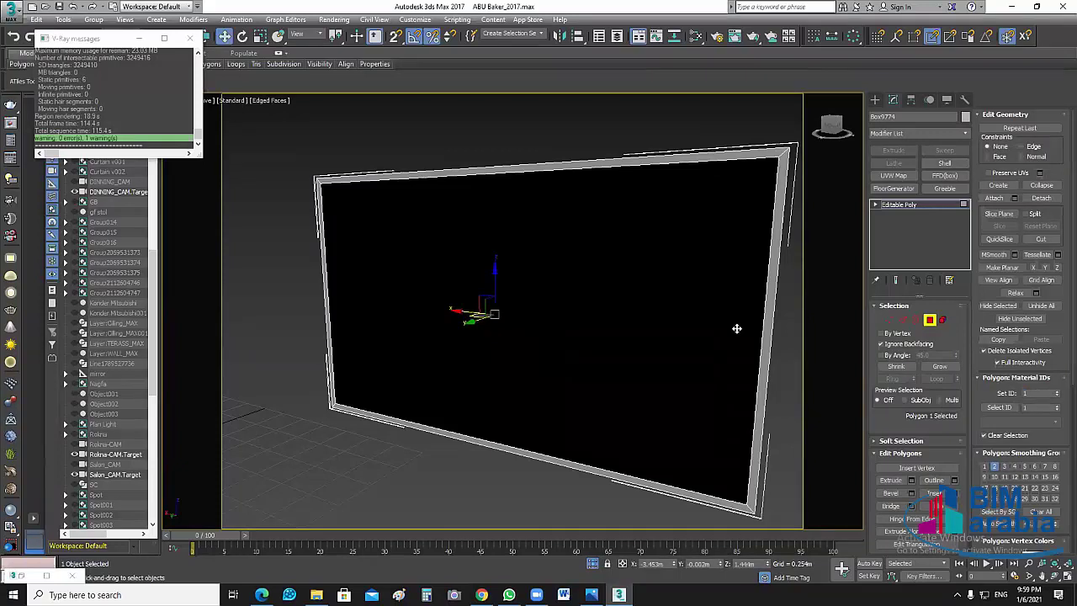
Clear the face selection, leave Polygon mode, and reselect the TV panel object
key(shift+i)
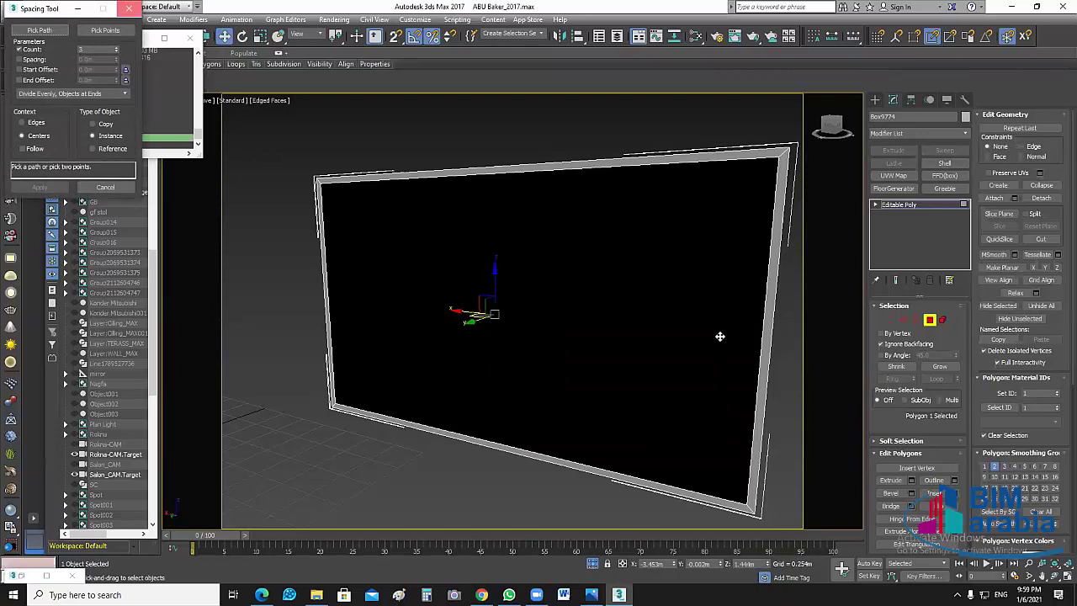
key(Escape)
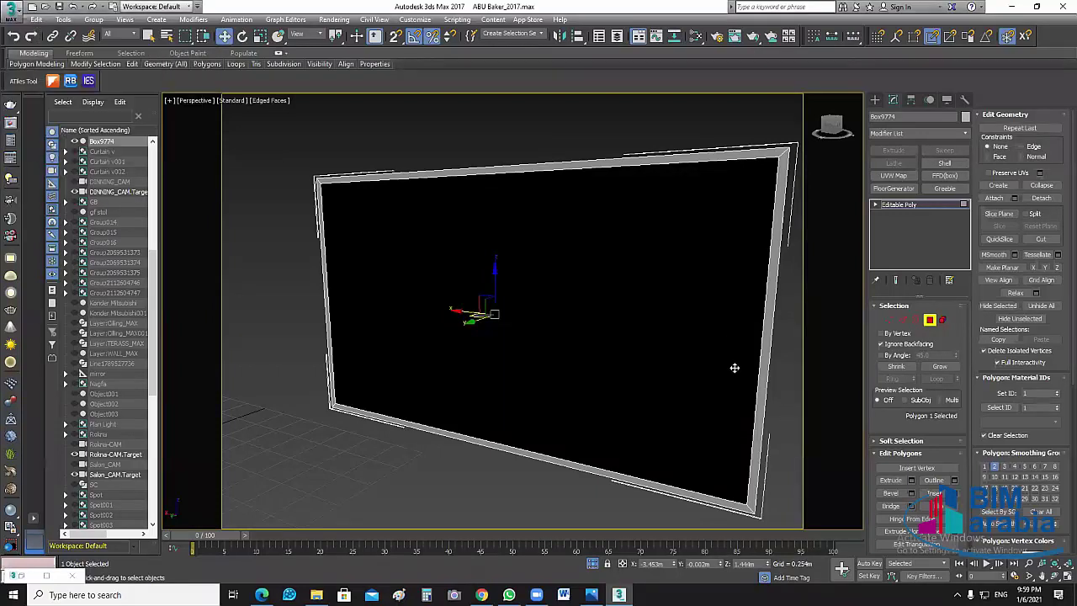
click(734, 366)
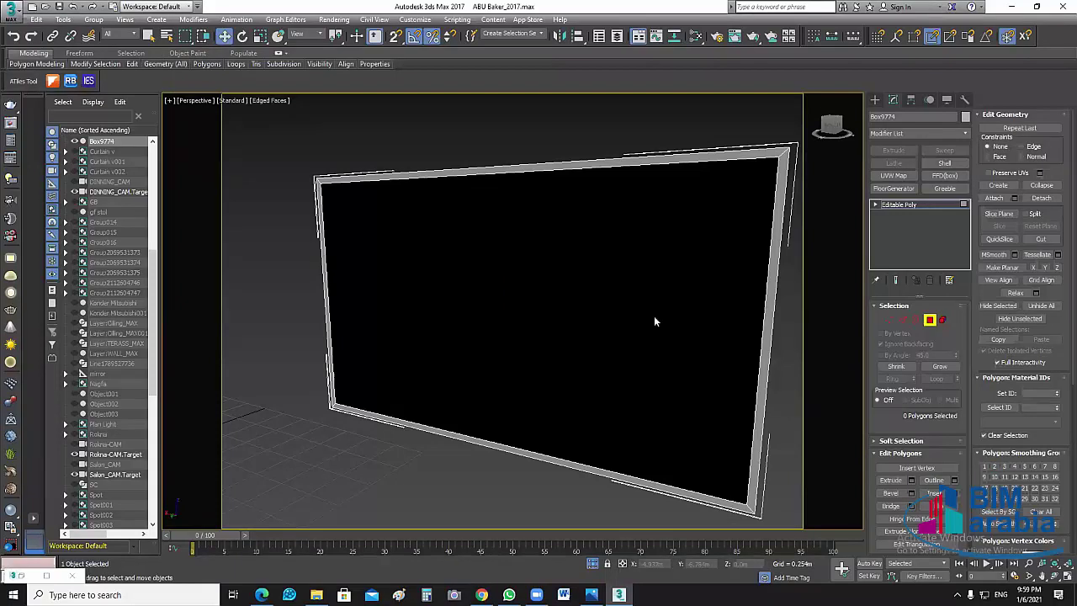
key(6)
click(712, 370)
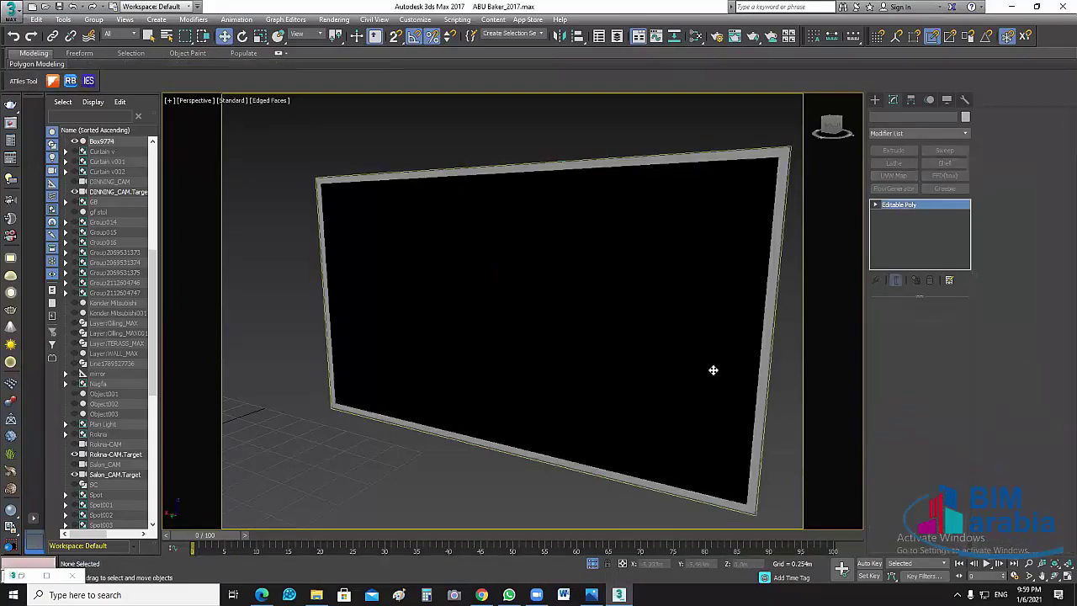
click(755, 435)
scroll(762, 455, down, 5)
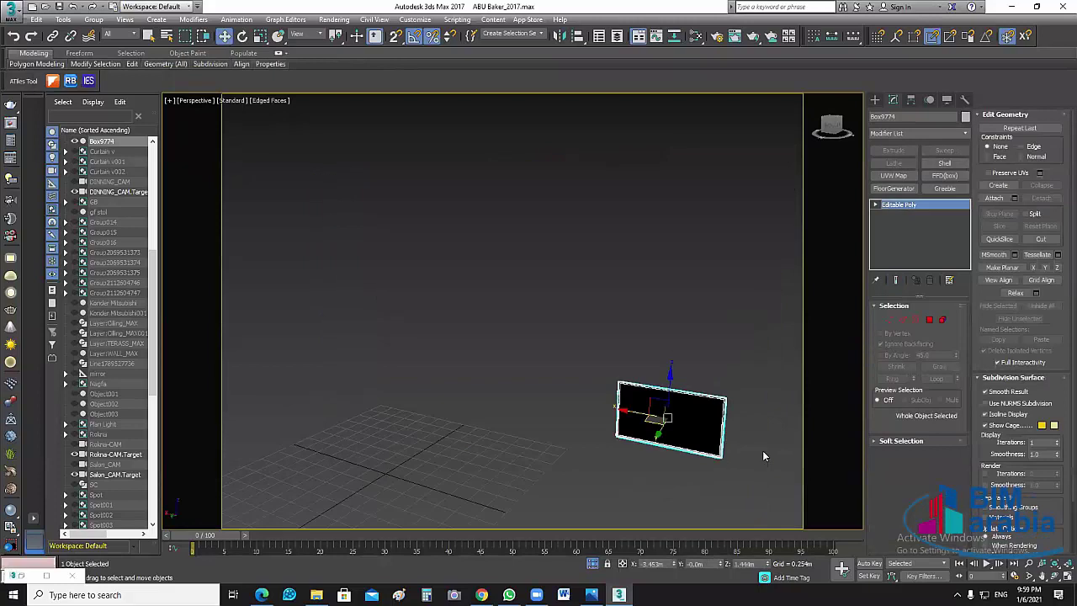
alt+middle_drag(565, 458, 687, 425)
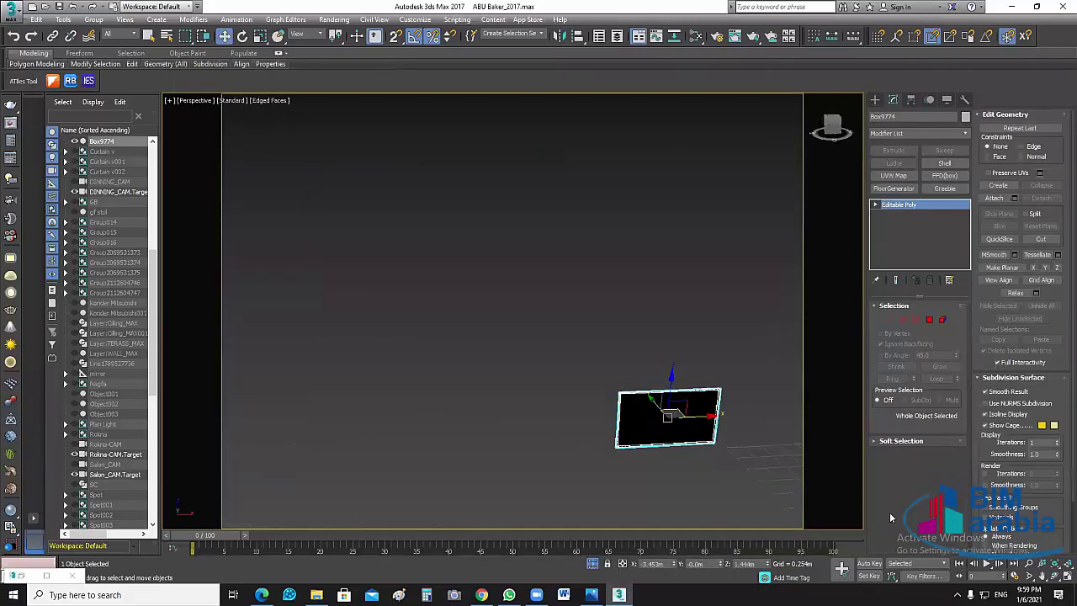
Restore the four-viewport layout with Alt+W, frame the TV panel in Perspective, and deselect it
key(alt+w)
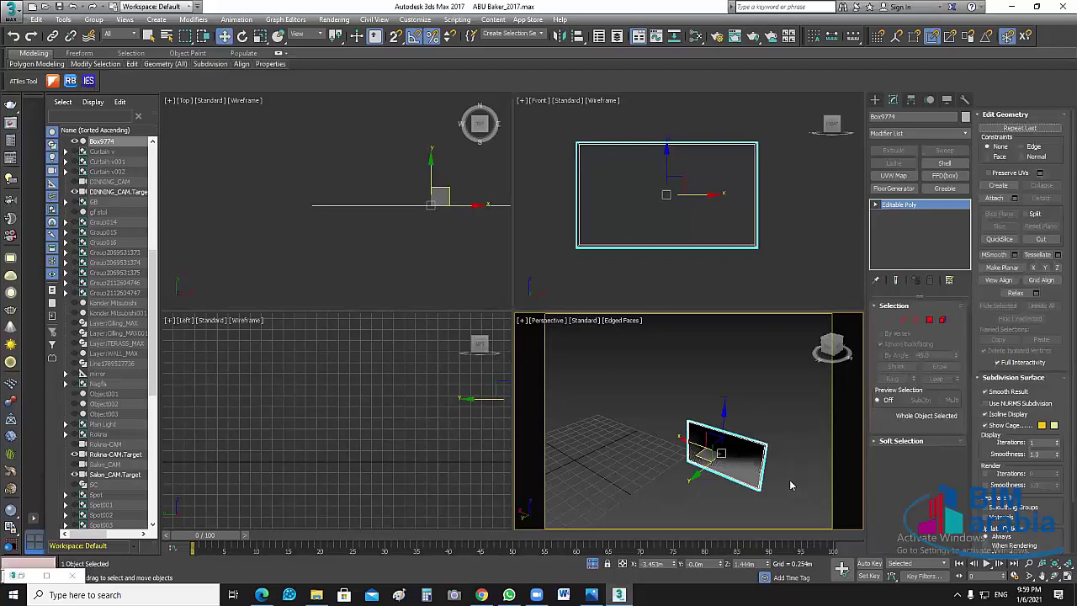
key(z)
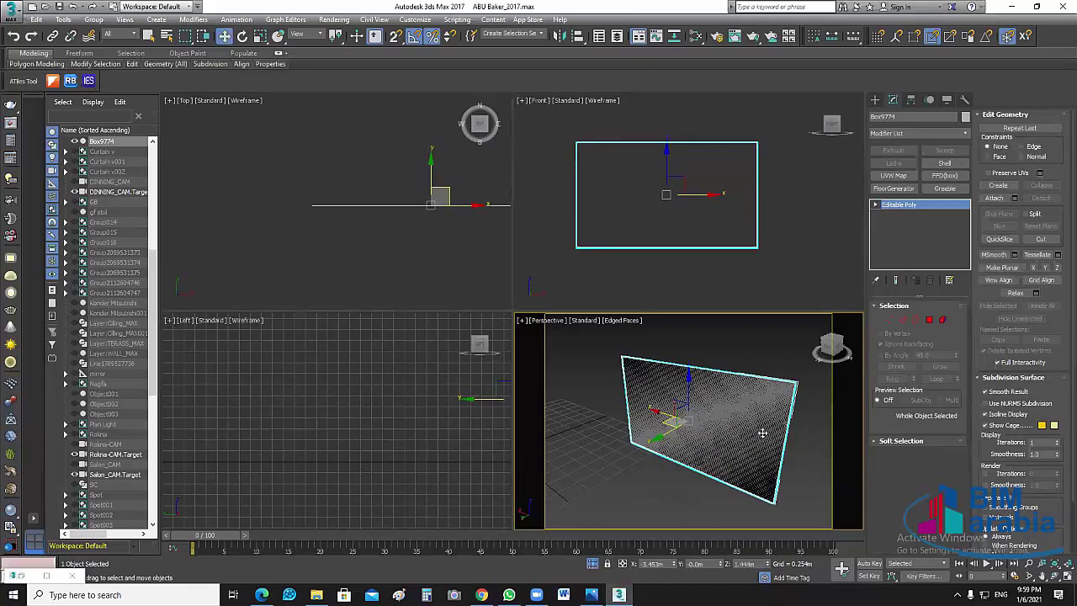
scroll(783, 429, up, 3)
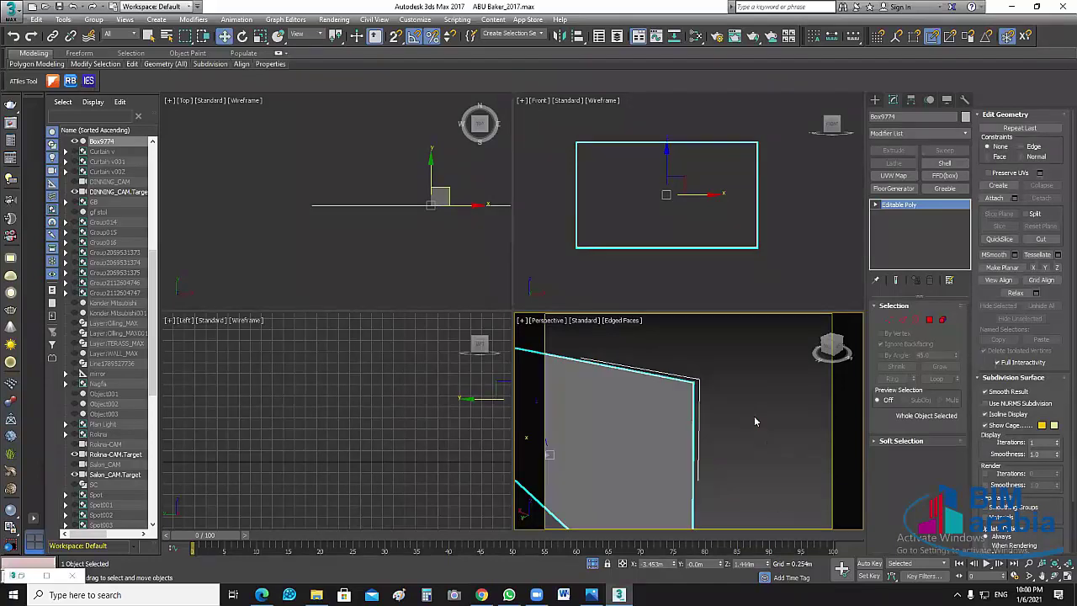
scroll(754, 416, down, 5)
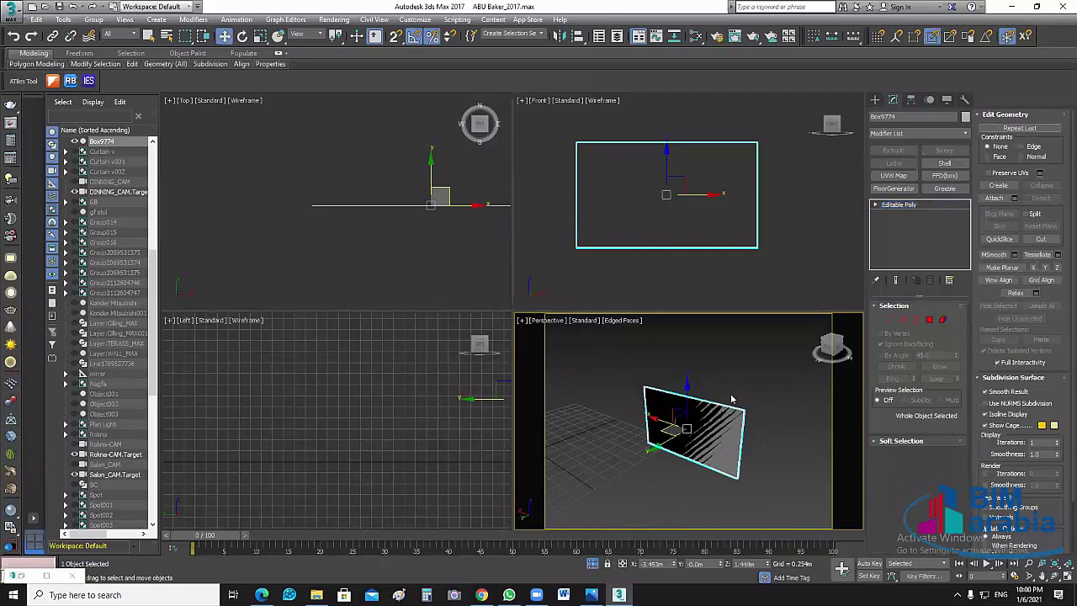
click(781, 244)
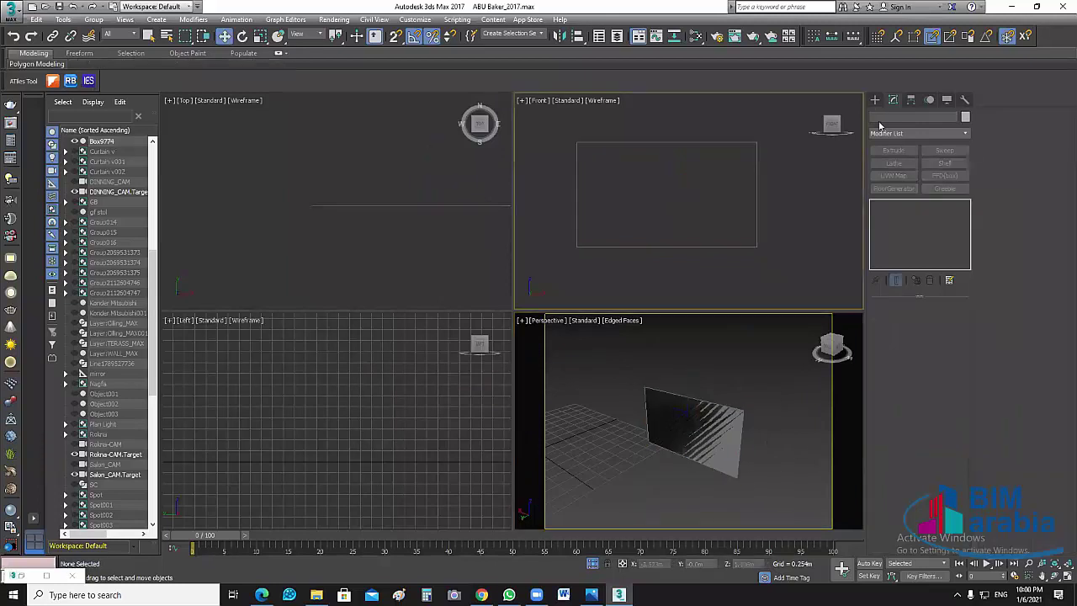
Draw Box9775 over the TV outline in the Front view, about 0.536m by 0.918m, with 0.025m height
click(875, 99)
click(894, 169)
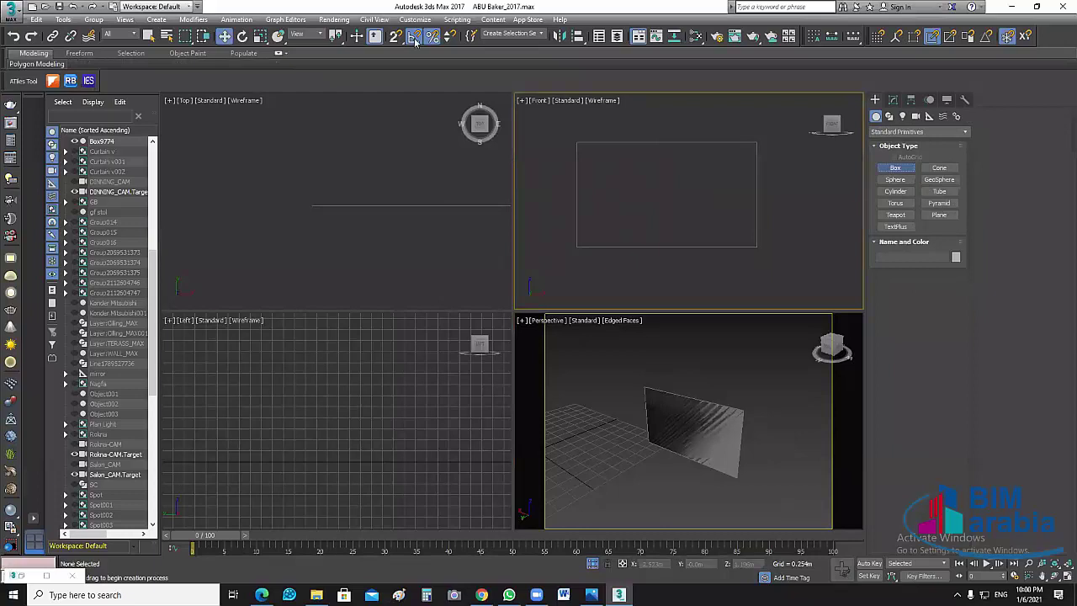
drag(576, 247, 757, 143)
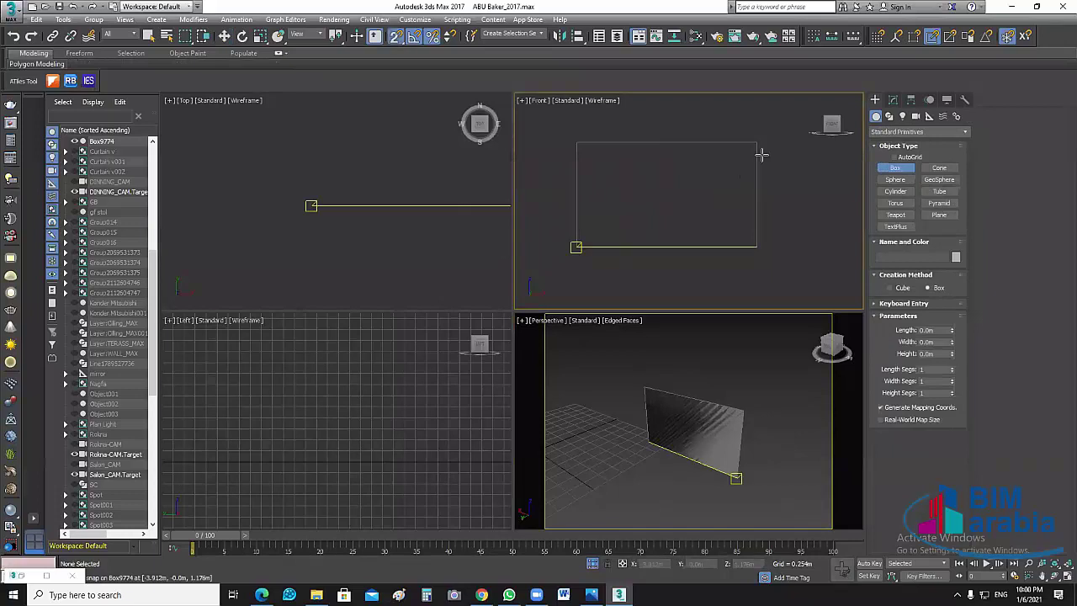
click(809, 221)
drag(951, 357, 948, 354)
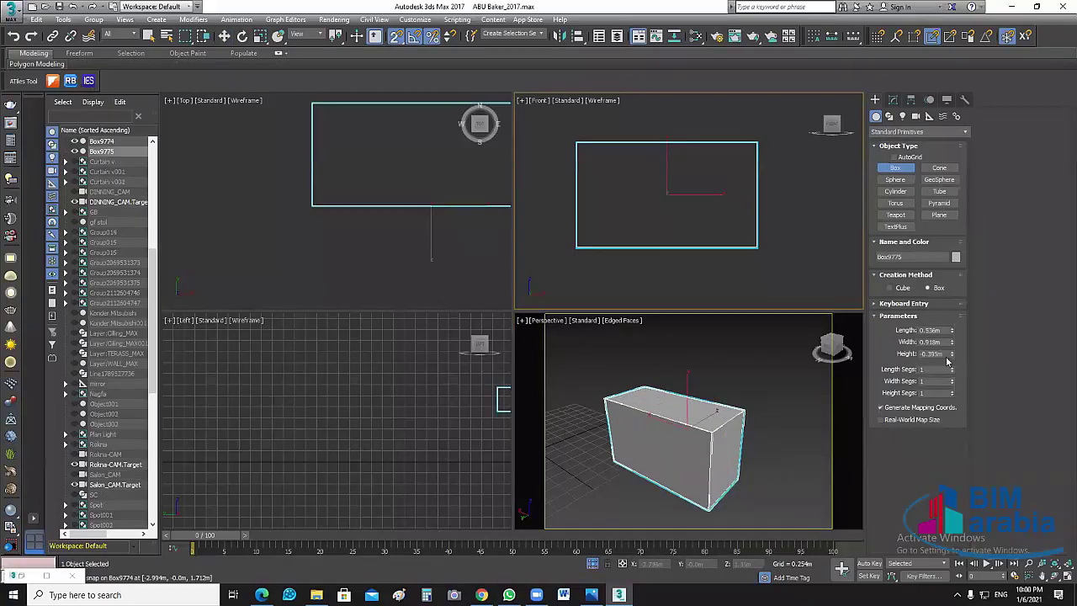
key(BackSpace)
text(.05)
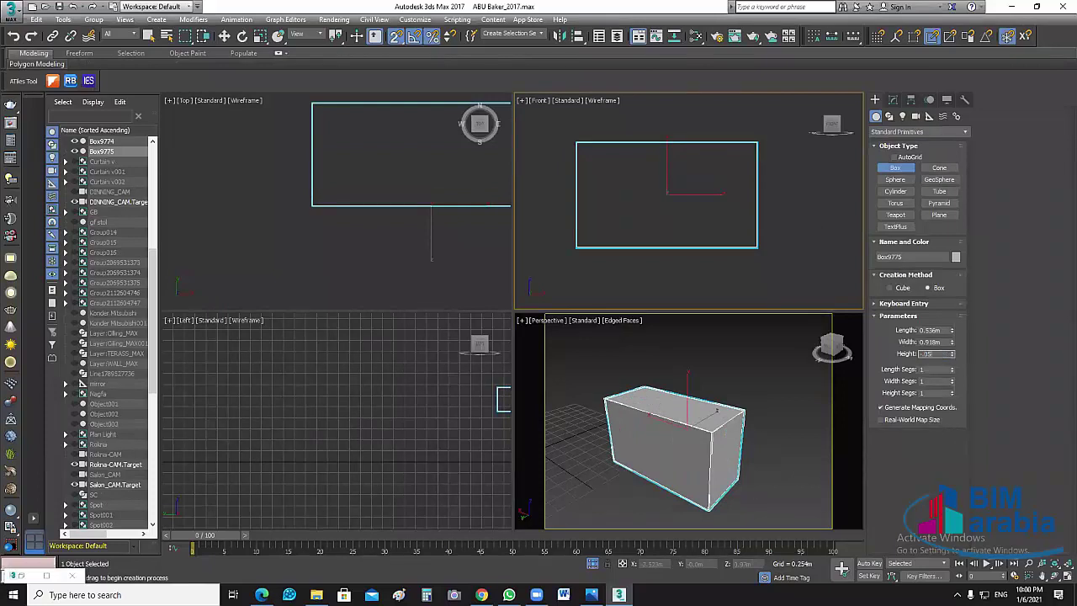
key(Return)
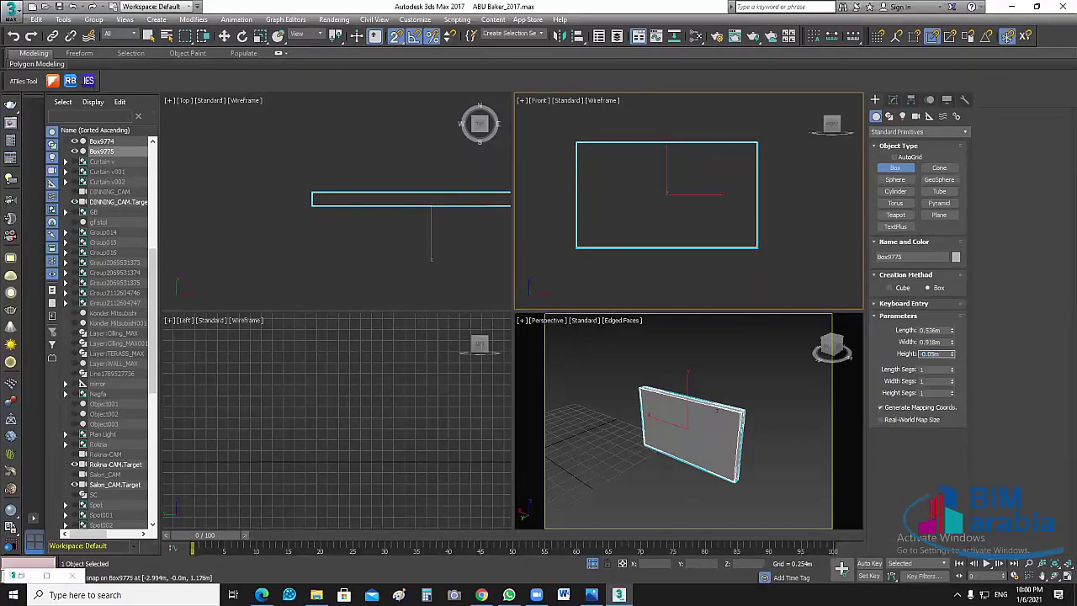
text(0.025)
key(Return)
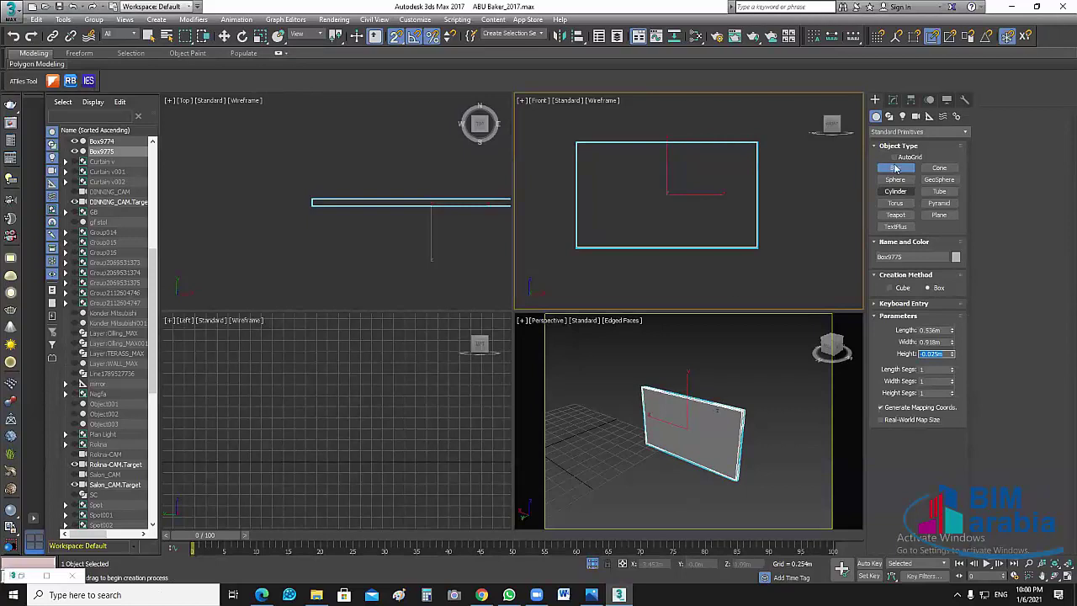
click(895, 169)
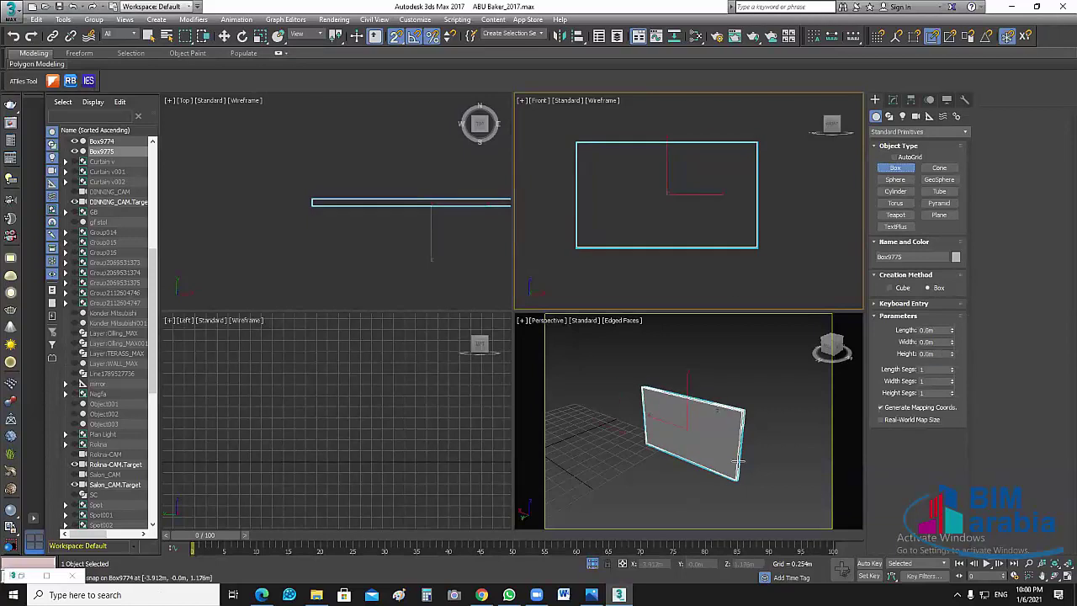
Cancel an accidental move of the new box and bring the hidden scene objects back
key(w)
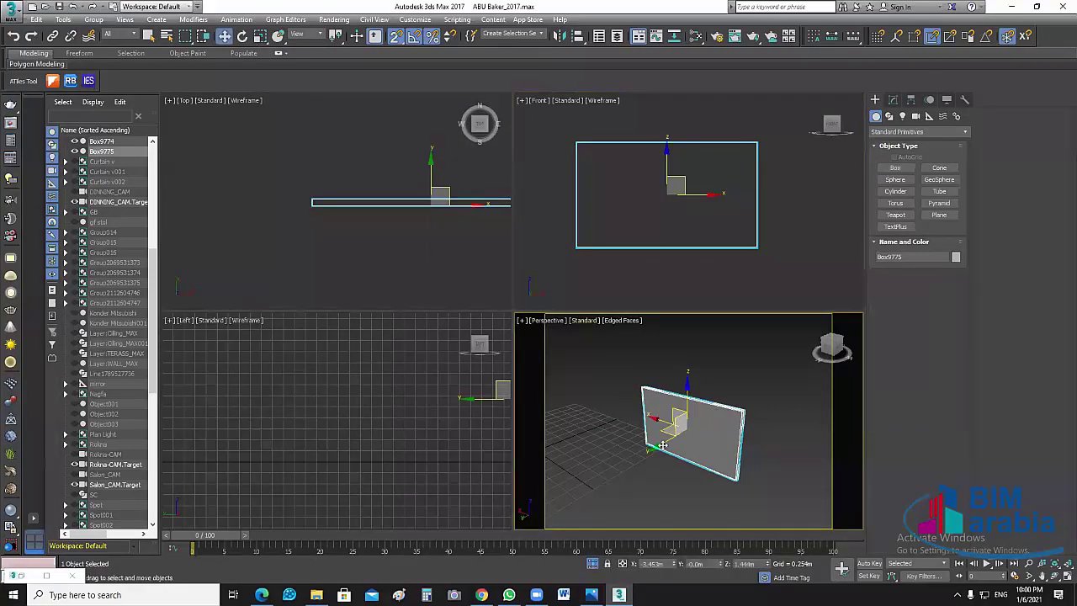
shift+drag(715, 442, 692, 488)
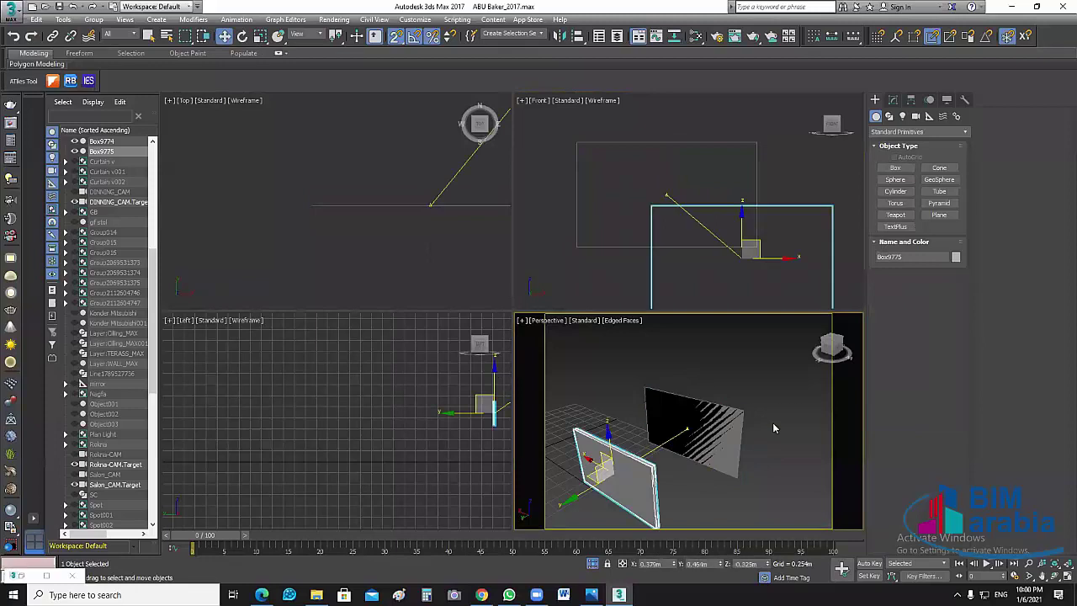
right_click(691, 483)
key(alt+q)
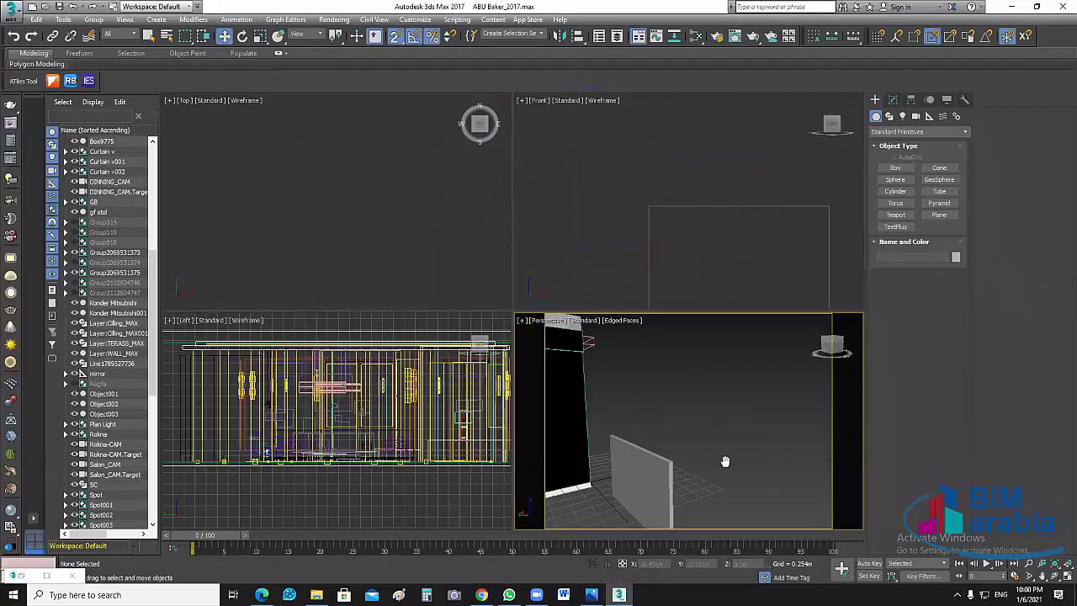
middle_drag(749, 464, 684, 348)
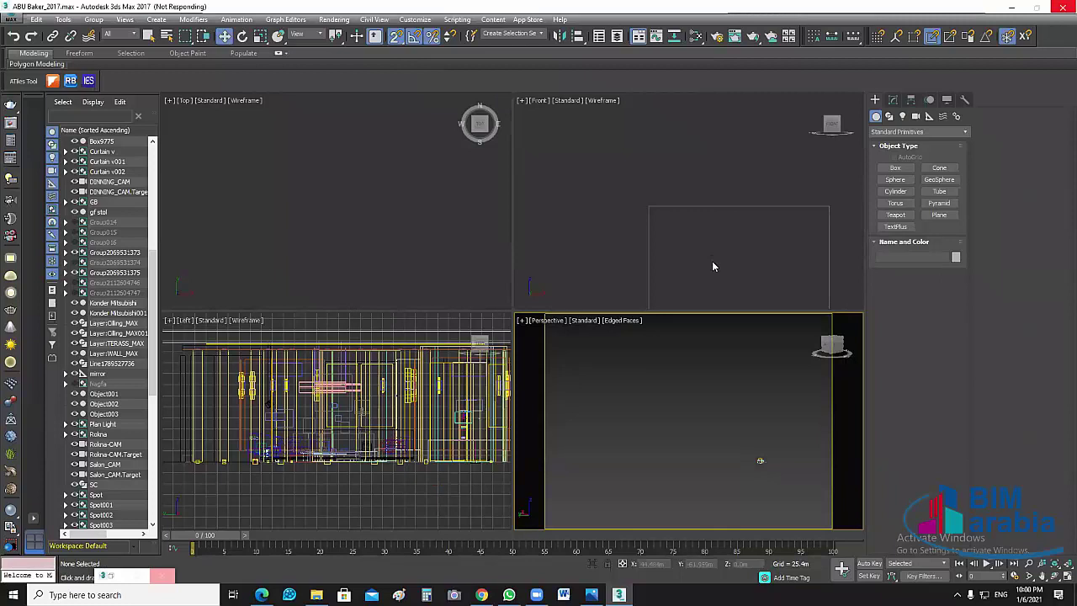
click(707, 225)
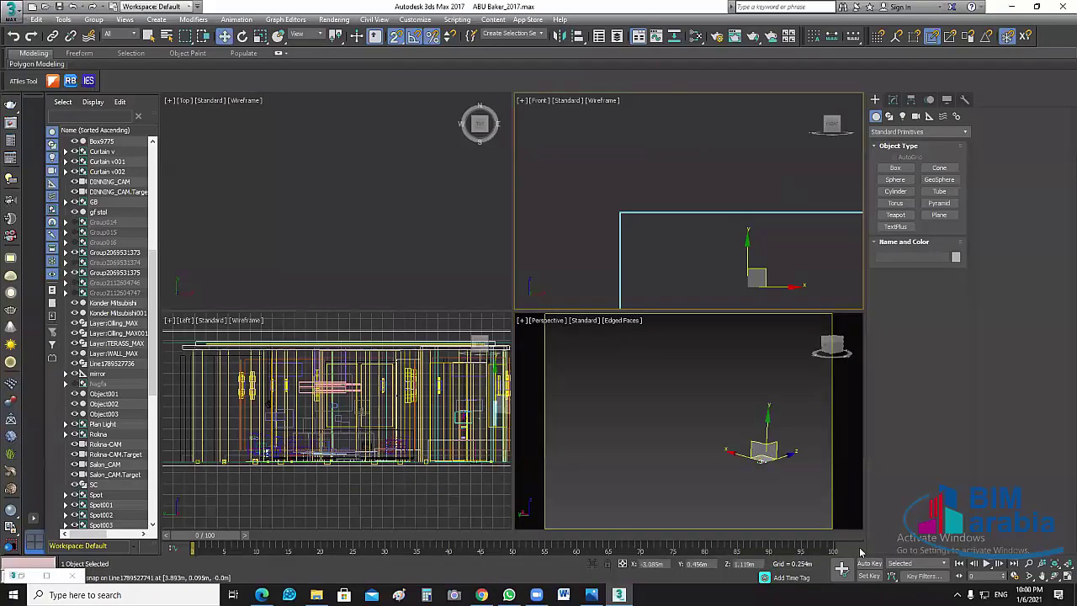
Select Box9775, zoom to it, isolate it with Alt+Q, and convert it to Editable Poly
click(747, 445)
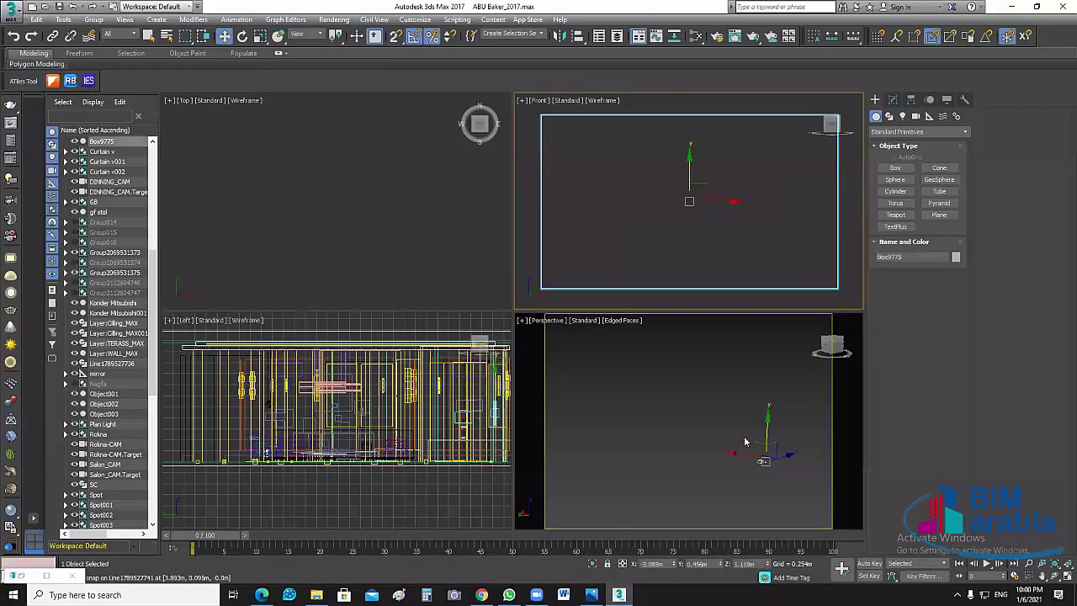
right_click(783, 491)
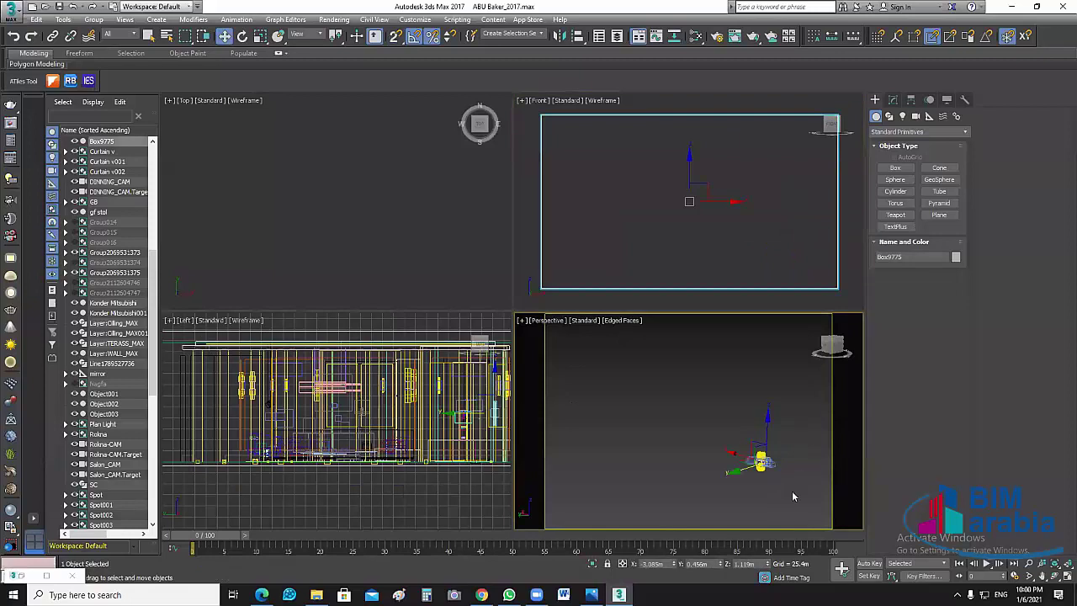
key(z)
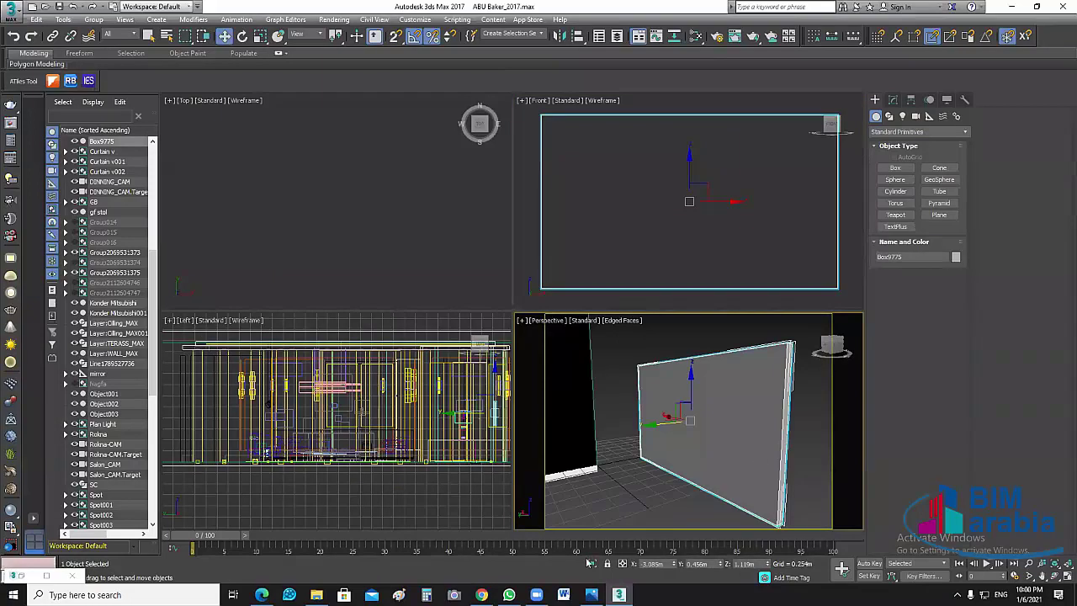
key(alt+q)
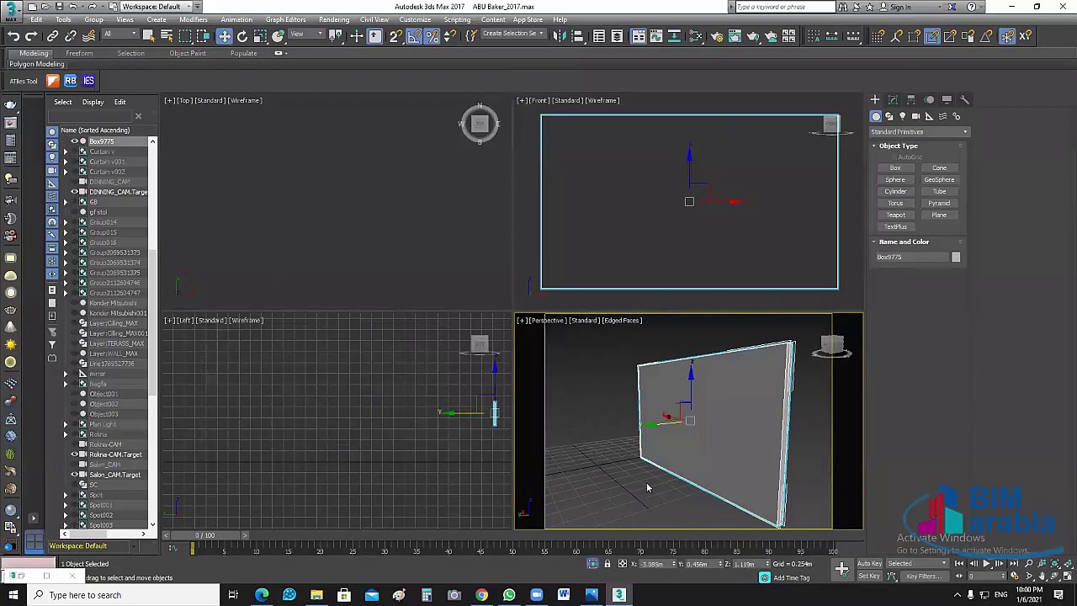
alt+middle_drag(712, 409, 711, 403)
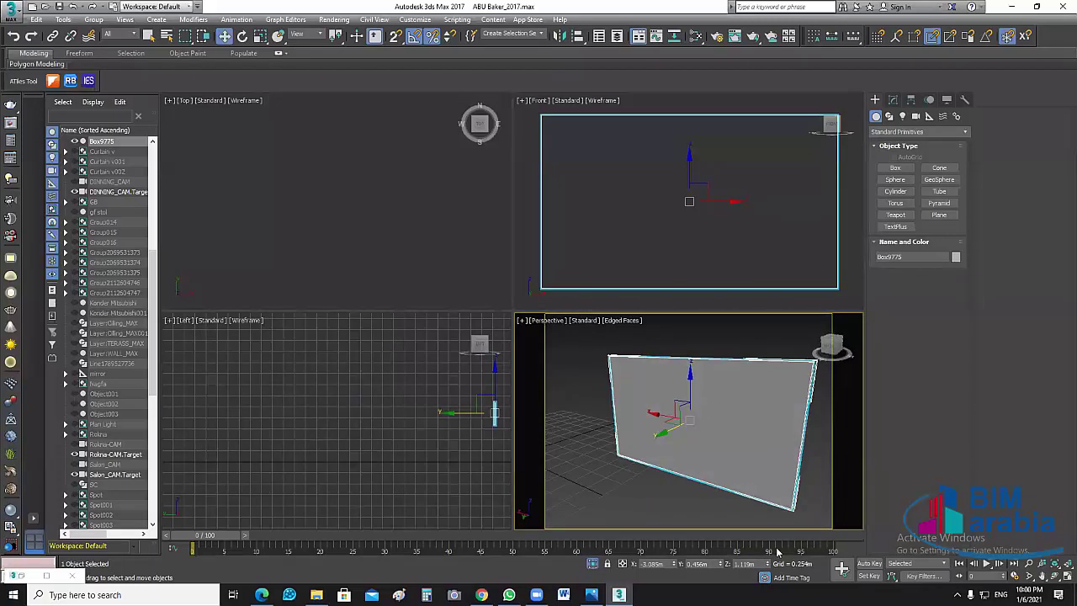
right_click(711, 404)
mouse_move(751, 522)
click(878, 515)
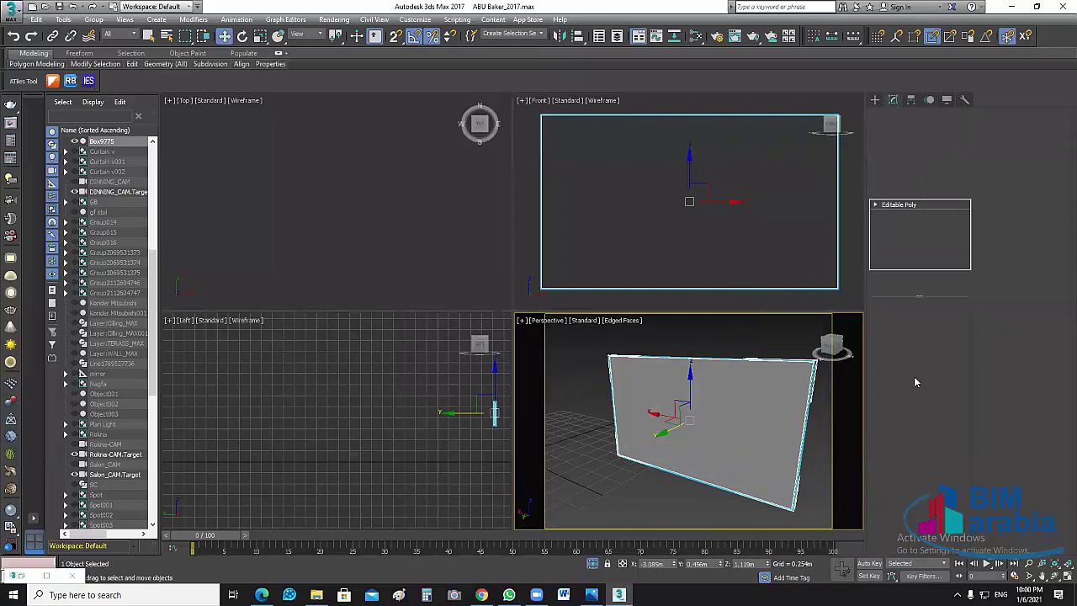
Select Box9775's front polygon and apply a 0.01m Outline to it
key(4)
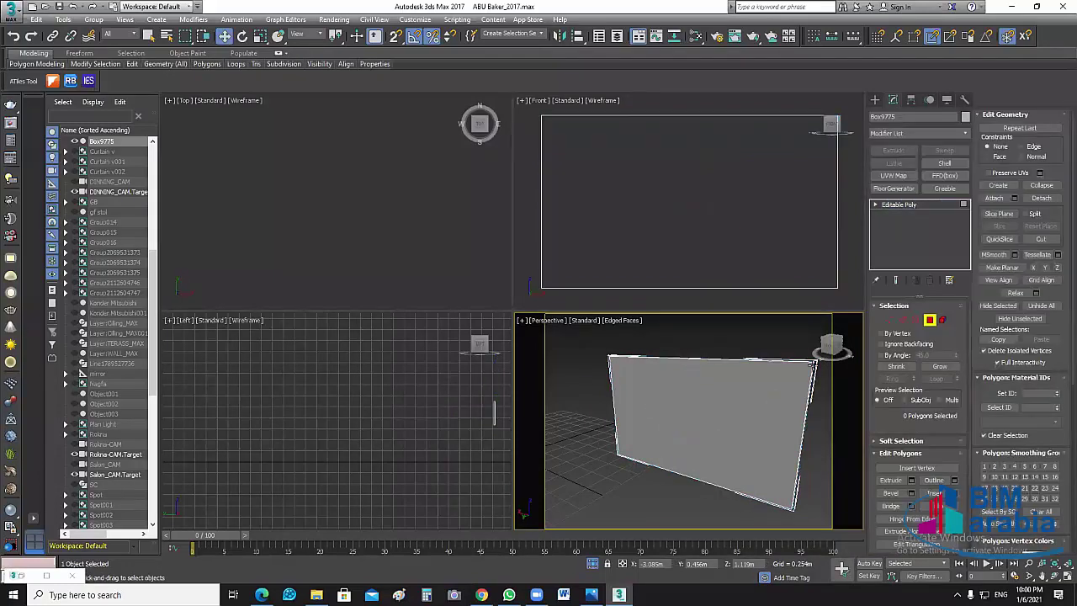
key(ctrl+a)
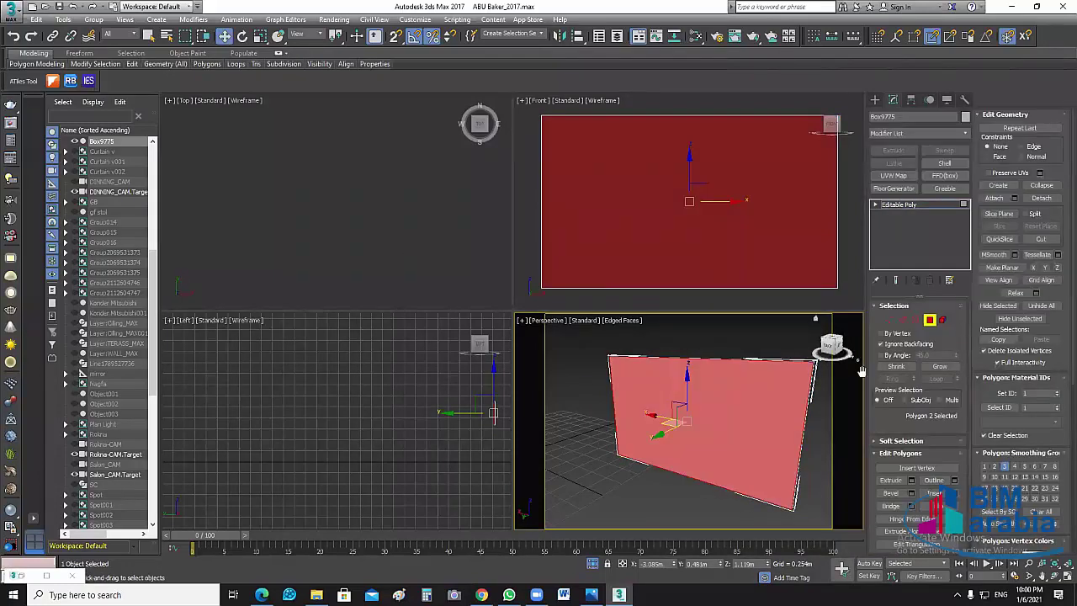
click(954, 481)
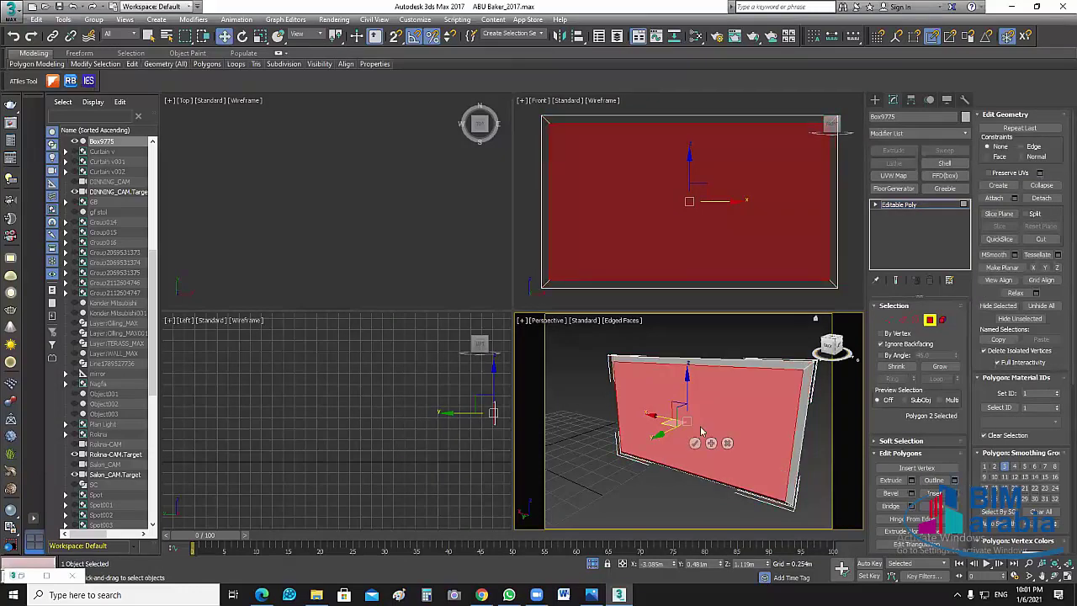
drag(697, 429, 697, 424)
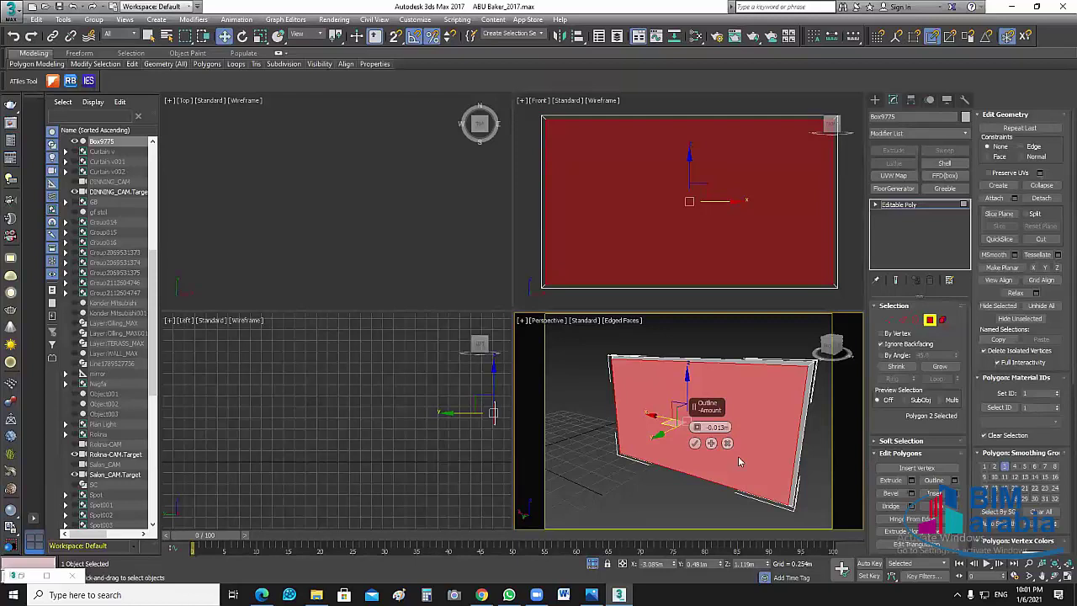
click(911, 480)
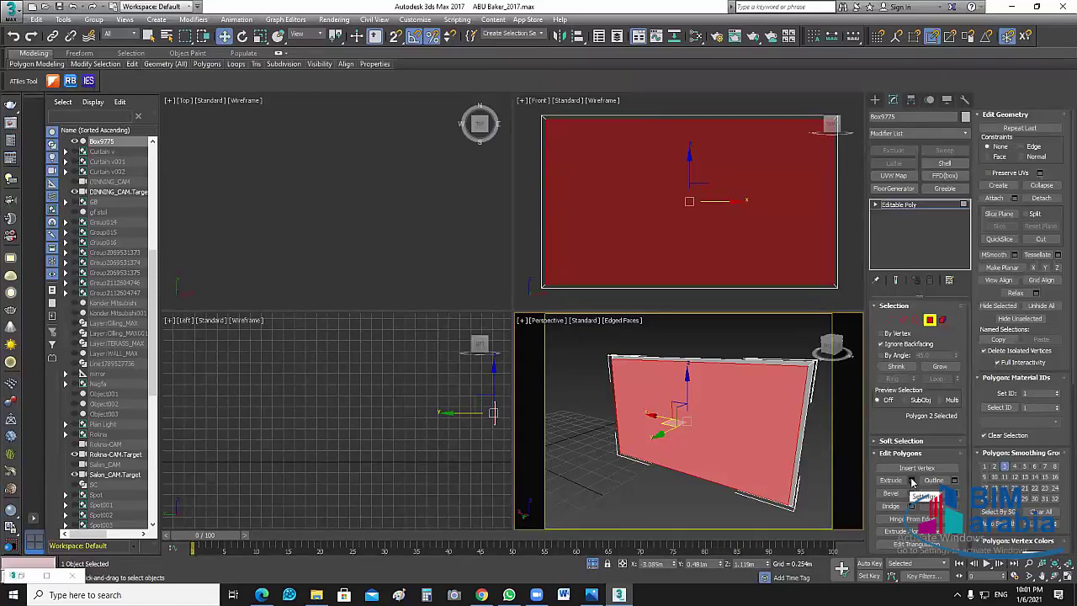
Set the front face's Extrude height to -0.01m
click(911, 481)
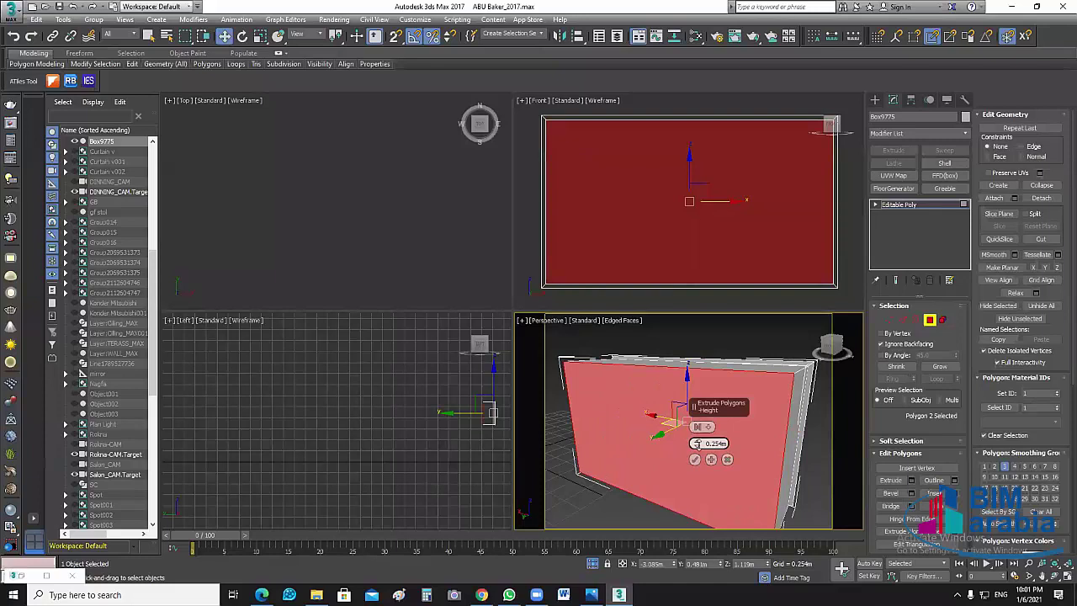
drag(697, 444, 711, 453)
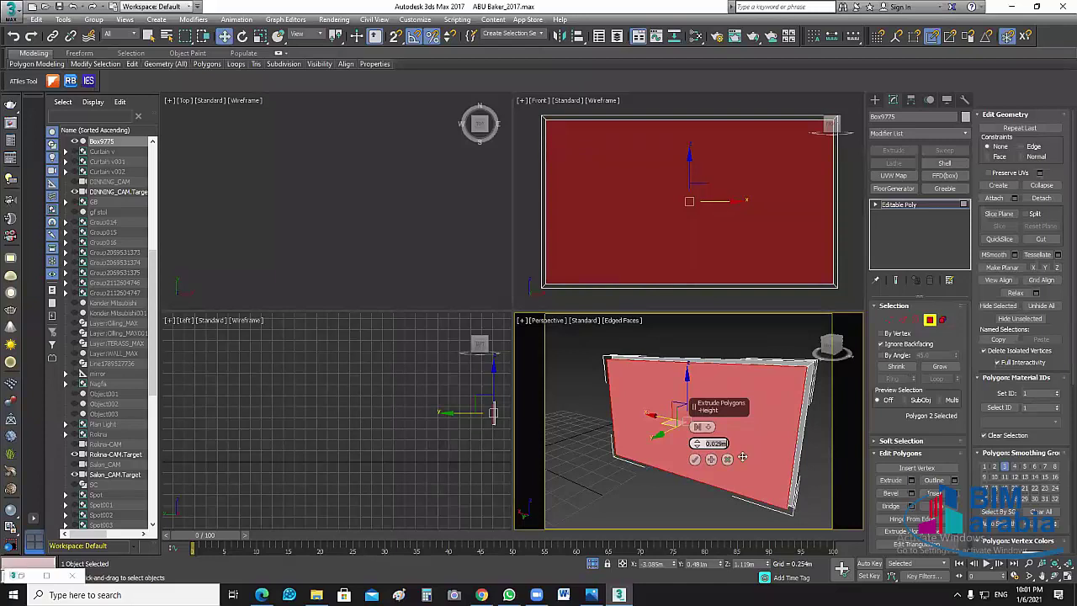
text(-)
text(0)
text(.01)
key(Return)
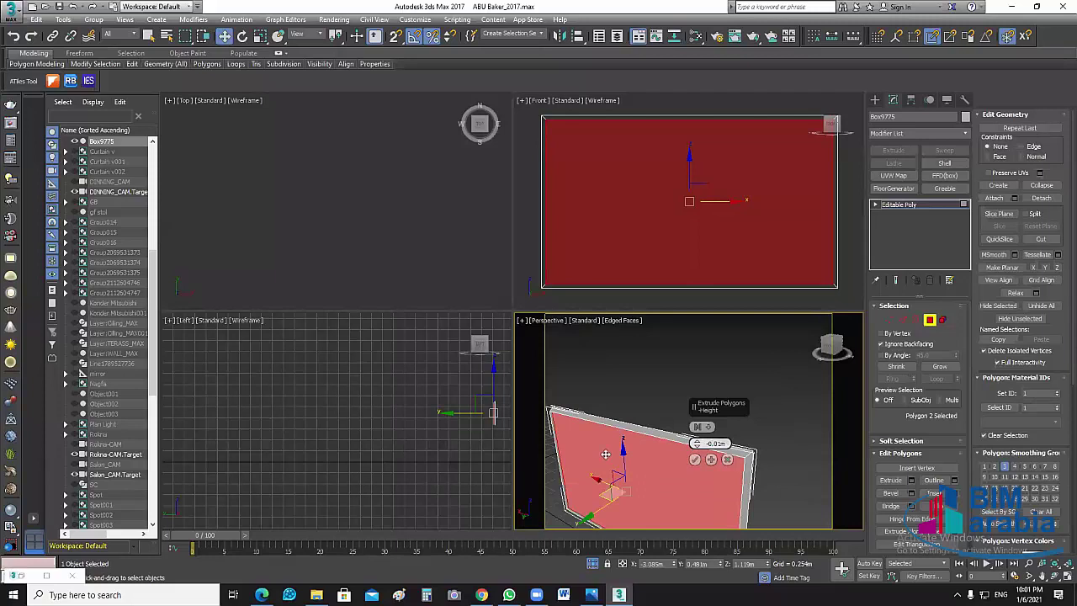
Check the recess in the Front and Left views, then confirm the extrusion and exit Polygon mode
scroll(605, 454, up, 2)
scroll(608, 471, up, 3)
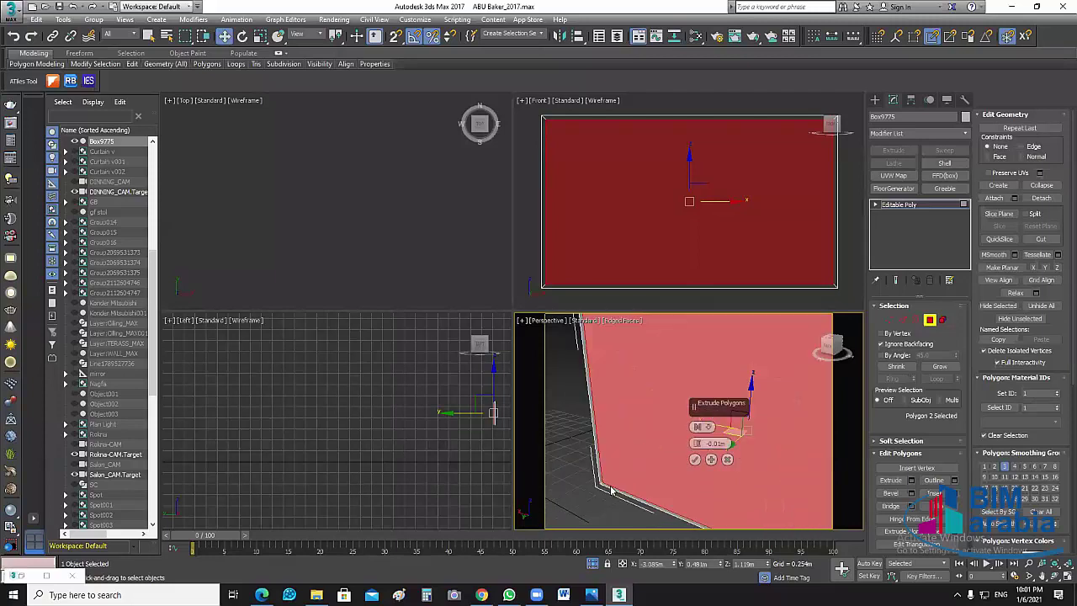
scroll(622, 494, up, 2)
middle_drag(626, 496, 712, 287)
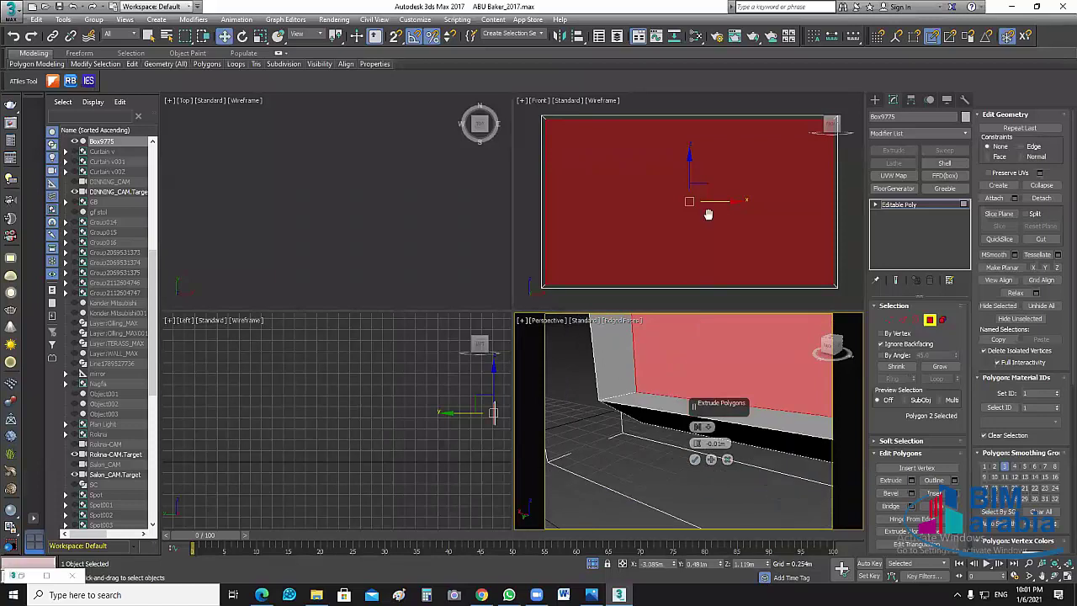
scroll(712, 287, up, 2)
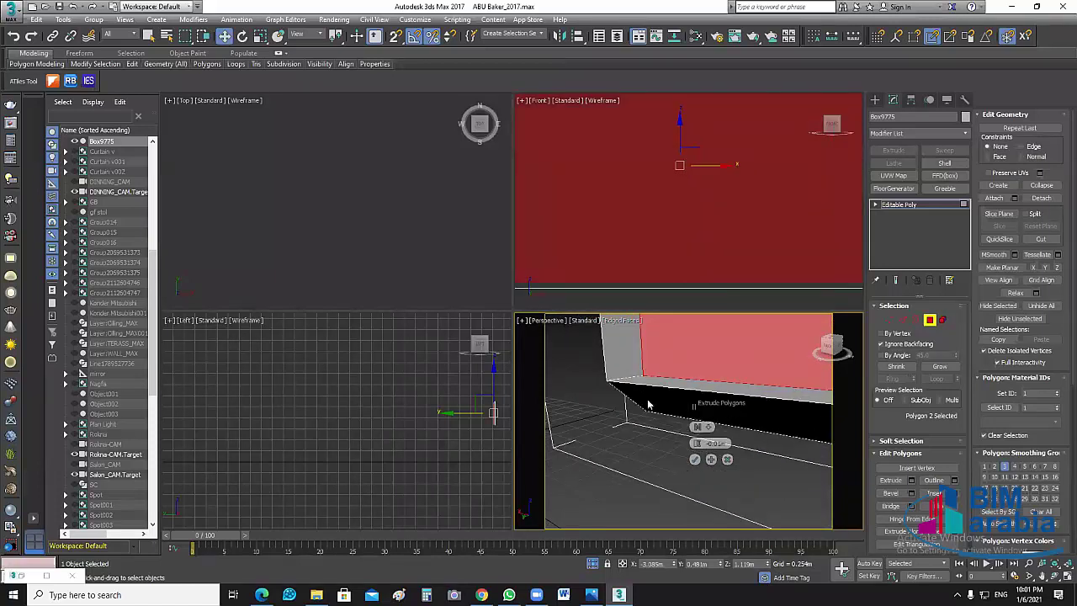
mouse_move(650, 395)
alt+middle_down()
mouse_move(639, 450)
mouse_move(675, 443)
alt+middle_up()
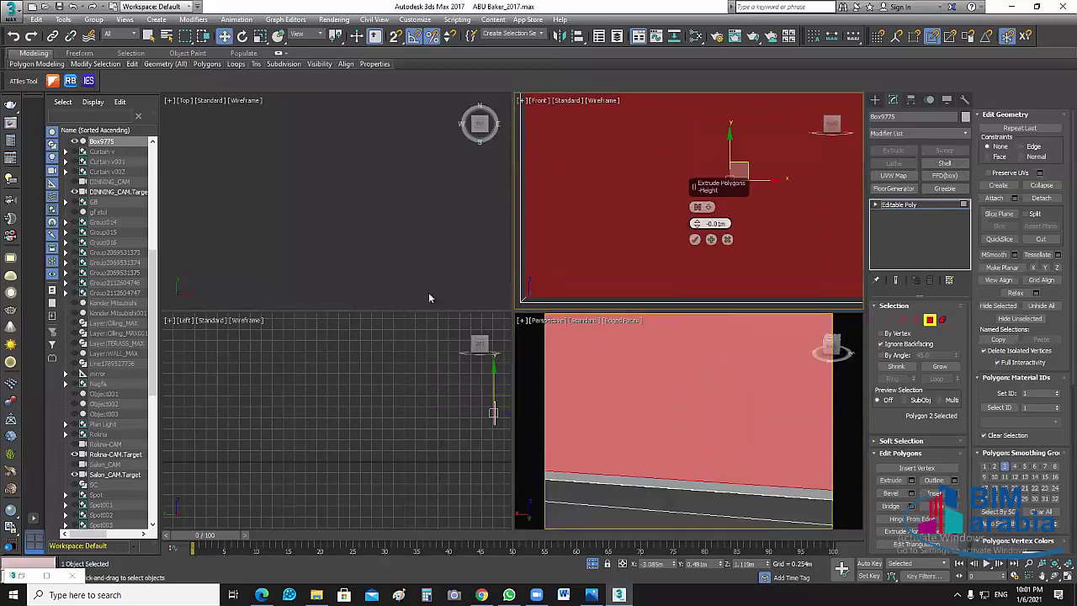
right_click(434, 404)
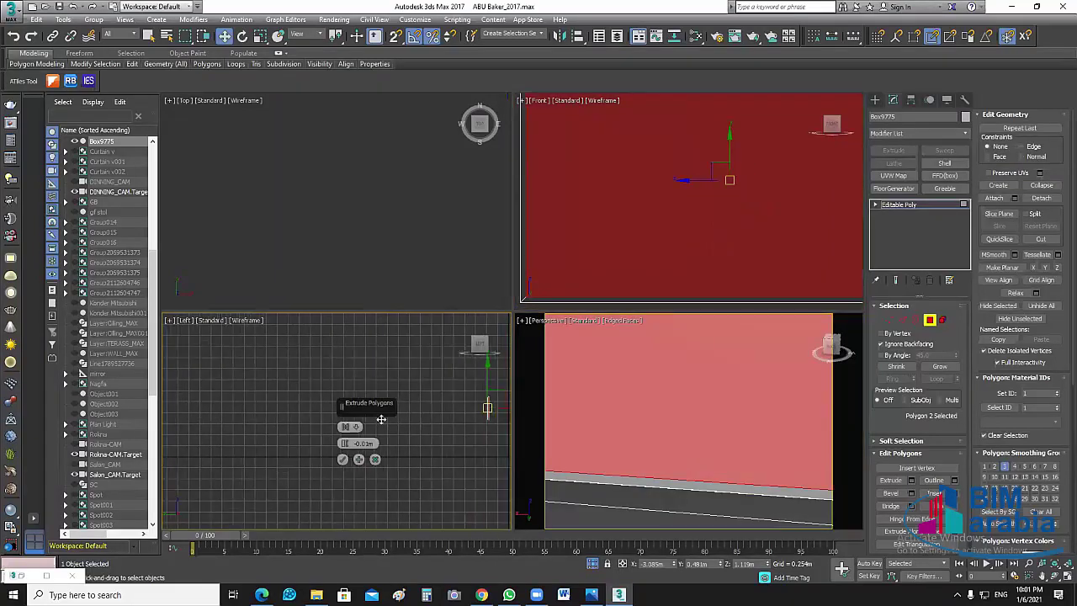
scroll(495, 437, up, 2)
middle_drag(495, 438, 464, 468)
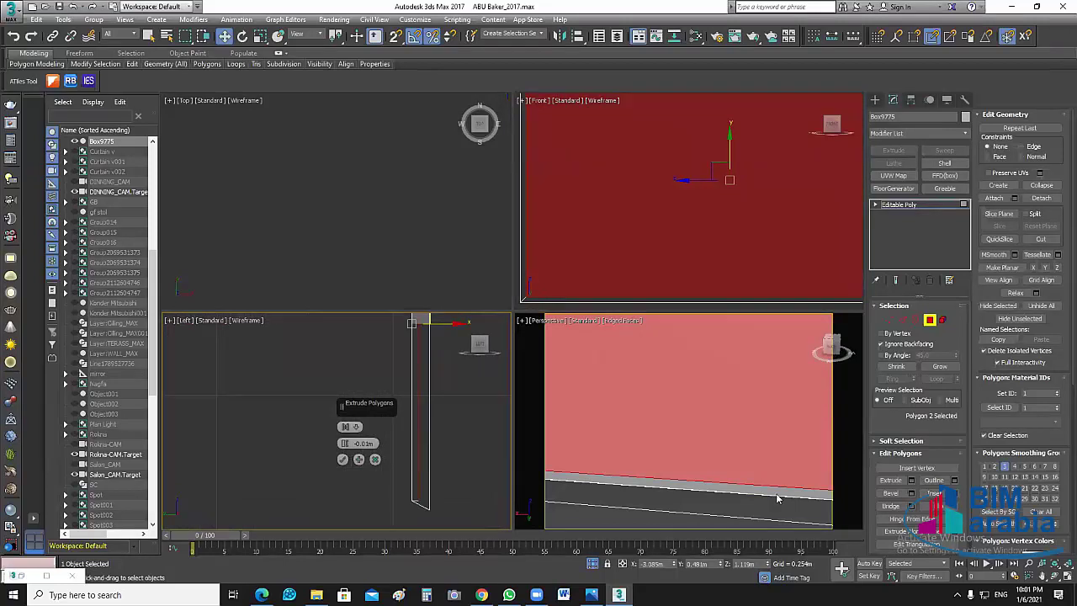
click(676, 519)
key(4)
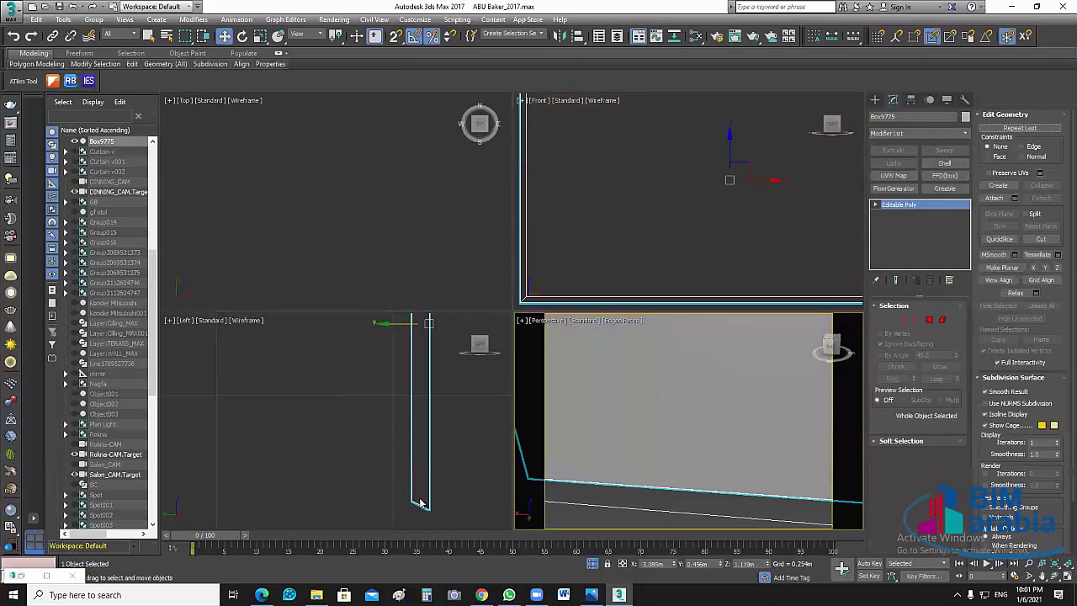
Zoom all views to the TV panel, reselect it, and try selecting its front polygon
click(456, 473)
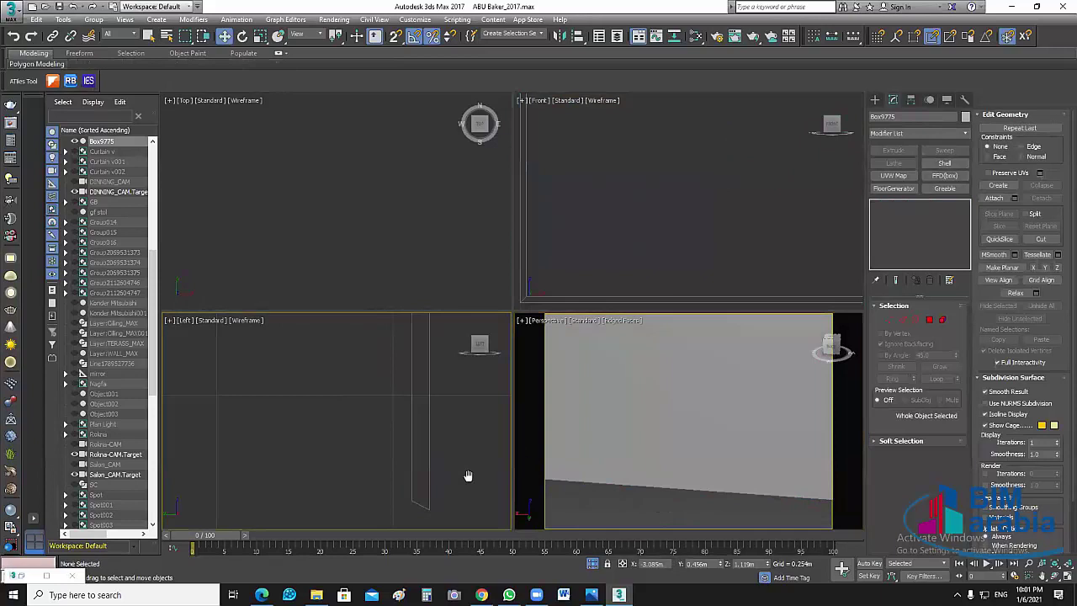
middle_drag(438, 393, 387, 421)
click(471, 164)
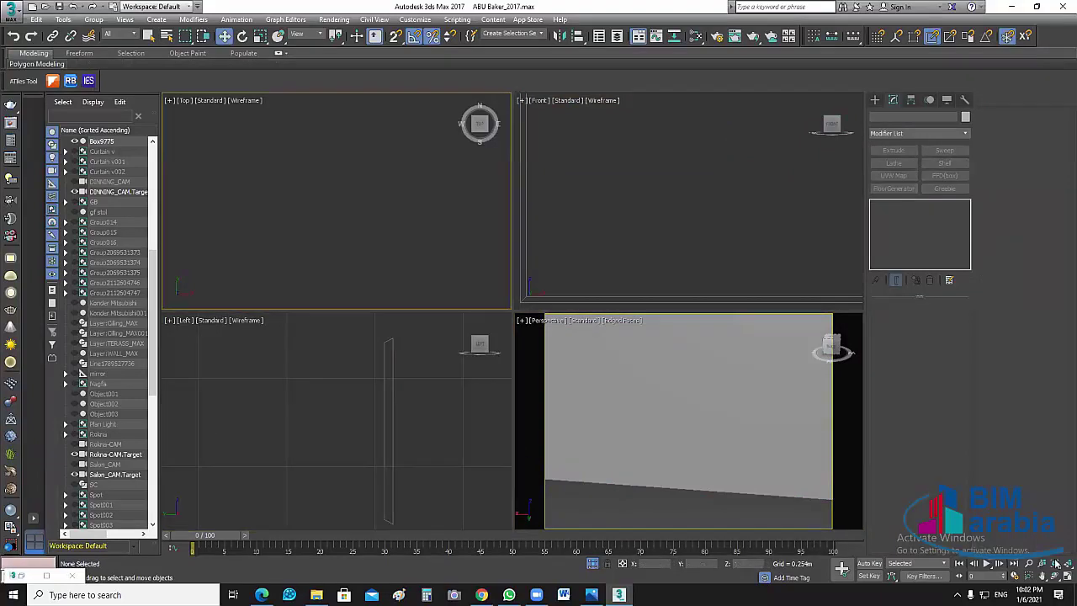
click(1025, 570)
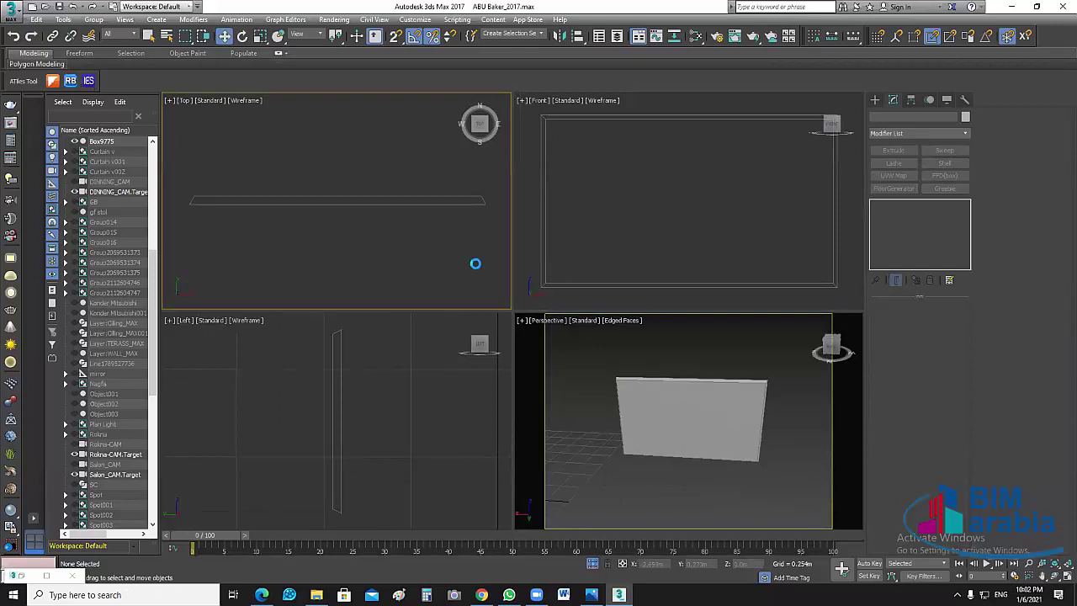
key(ctrl+a)
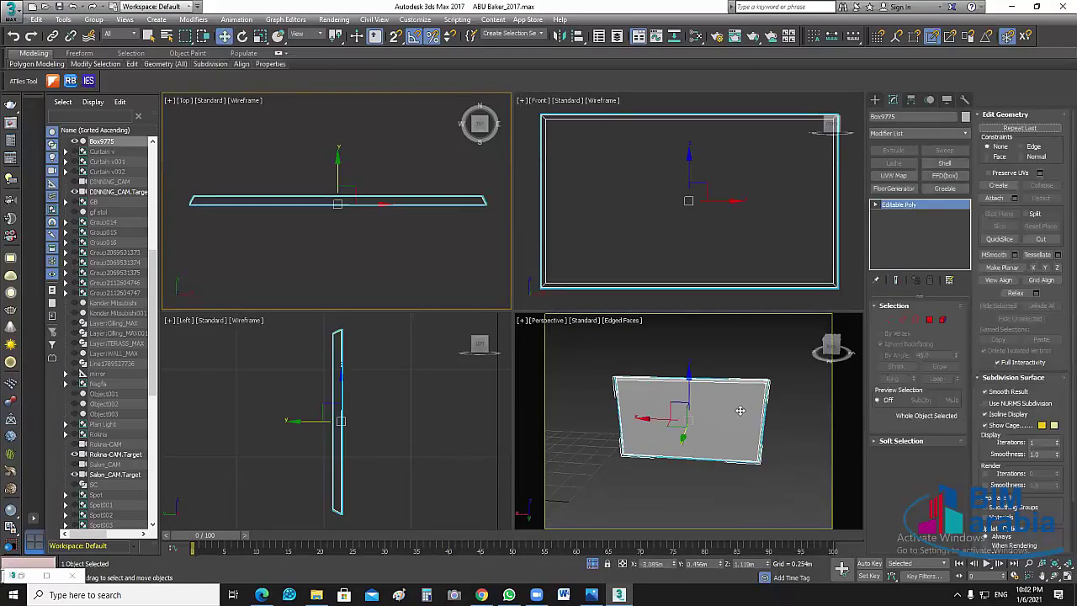
right_click(823, 420)
click(930, 320)
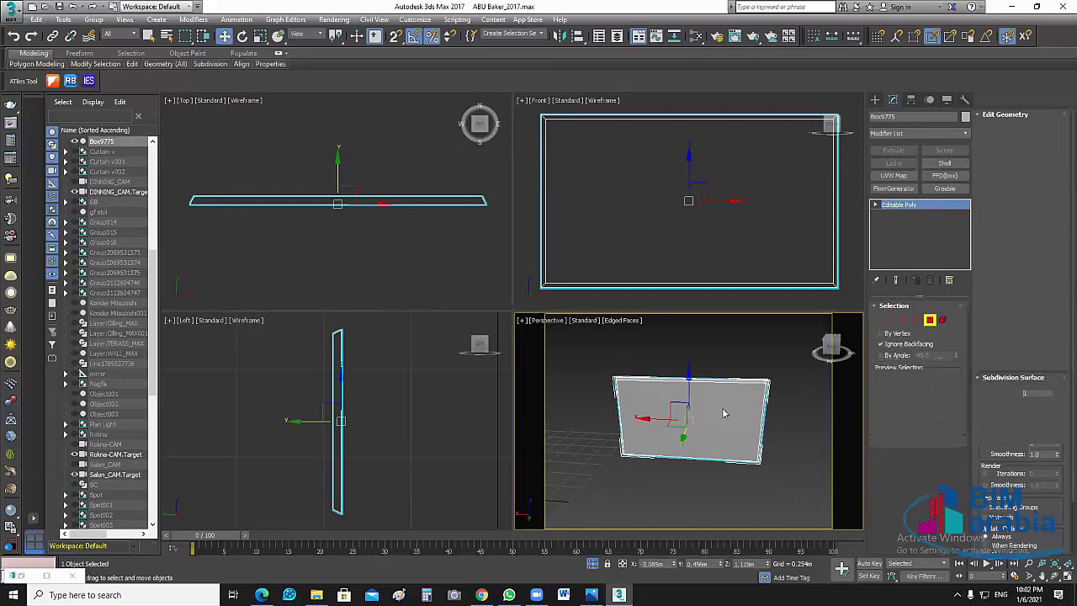
click(739, 418)
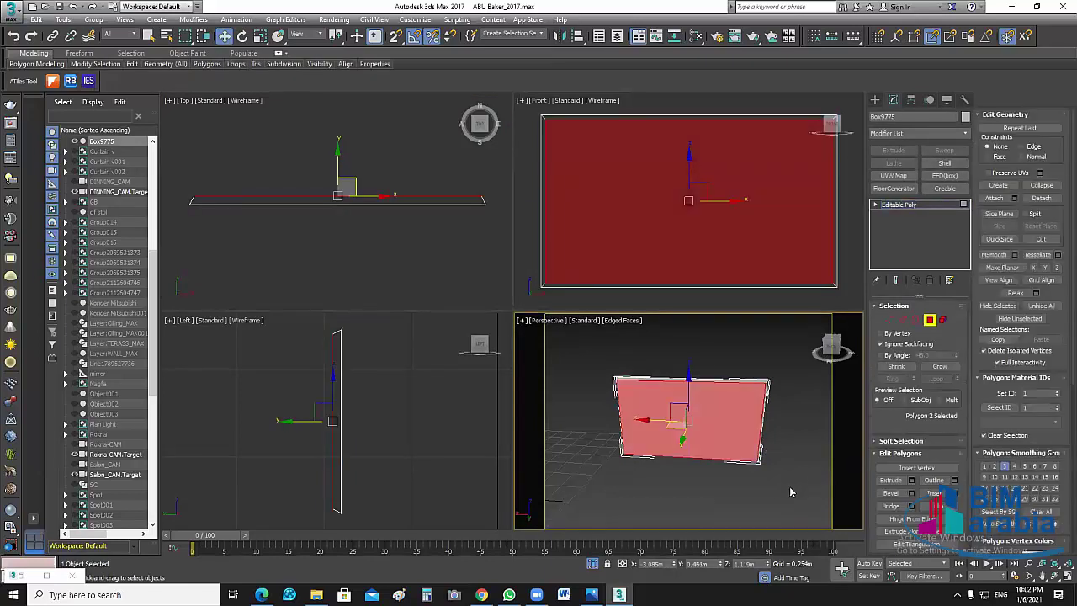
click(788, 475)
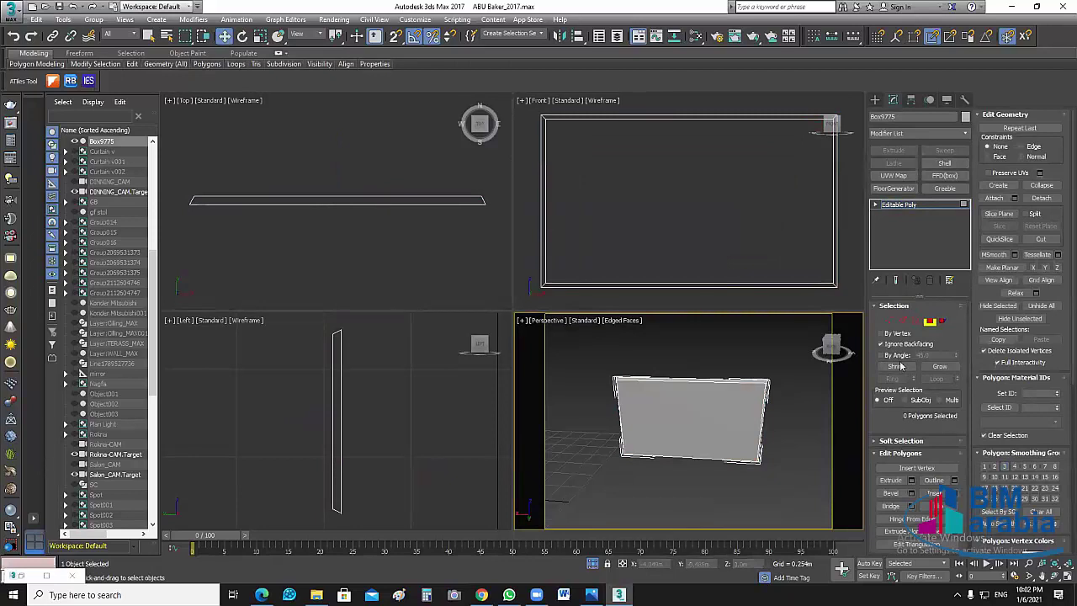
click(929, 321)
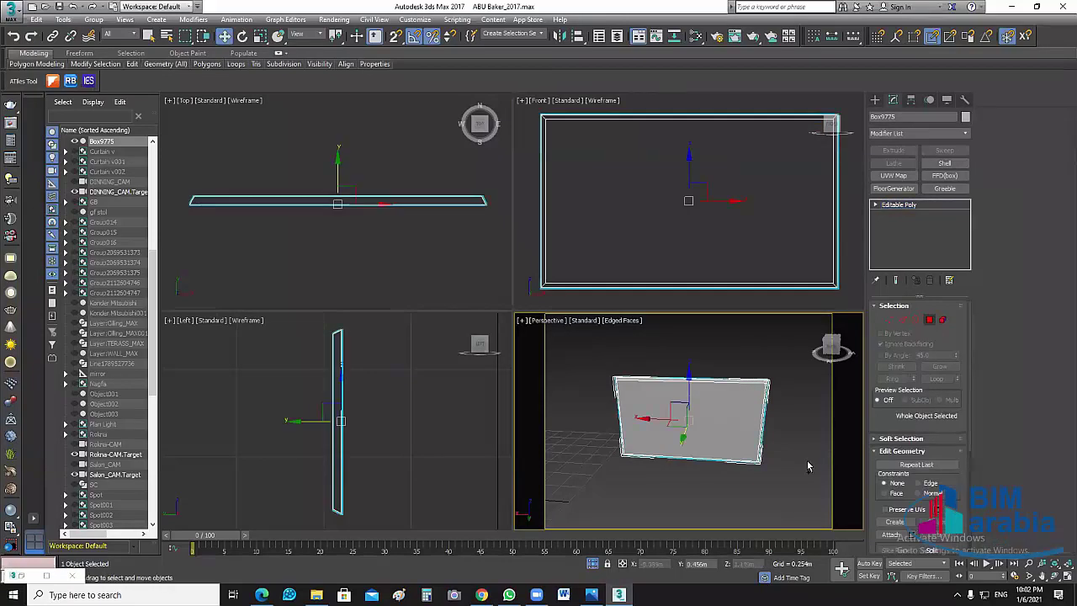
Undo the outline and inward extrusion, leaving Box9775 a plain slab with its front face selected
click(807, 462)
key(ctrl+z)
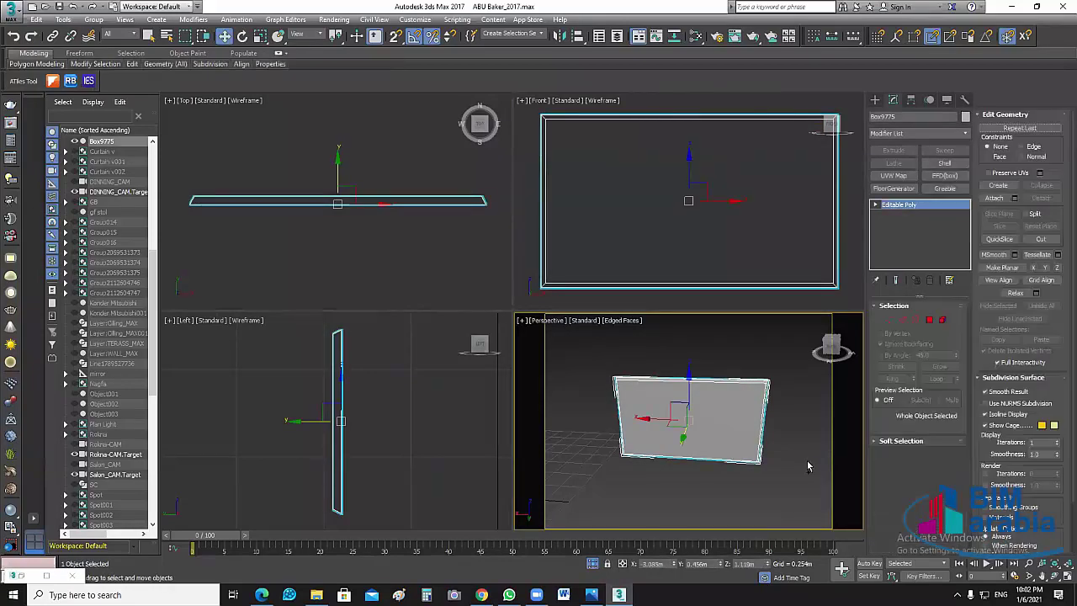
key(ctrl+z)
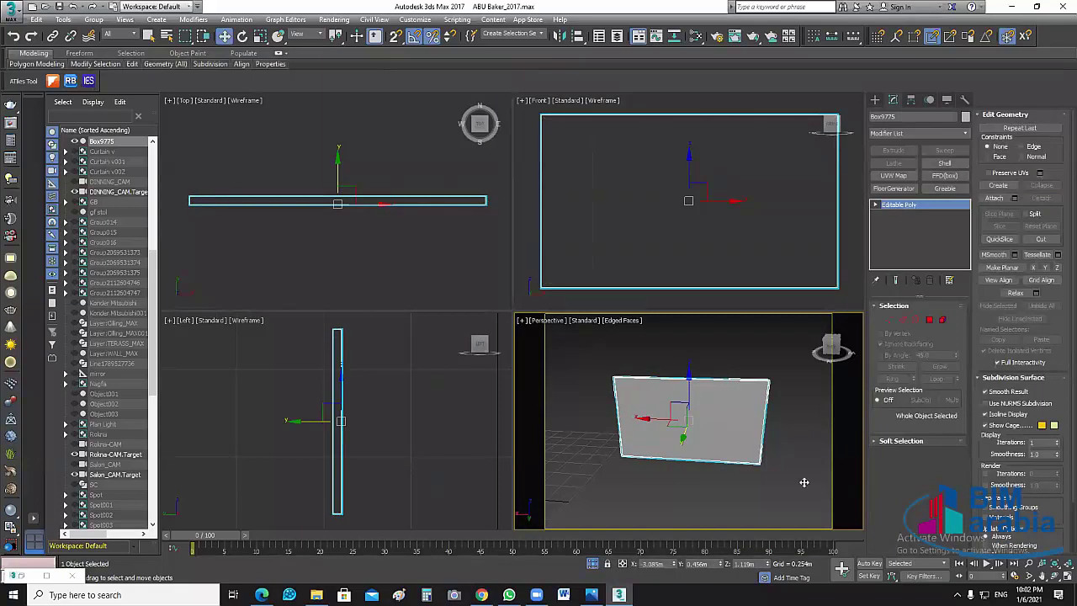
key(ctrl+z)
key(shift+z)
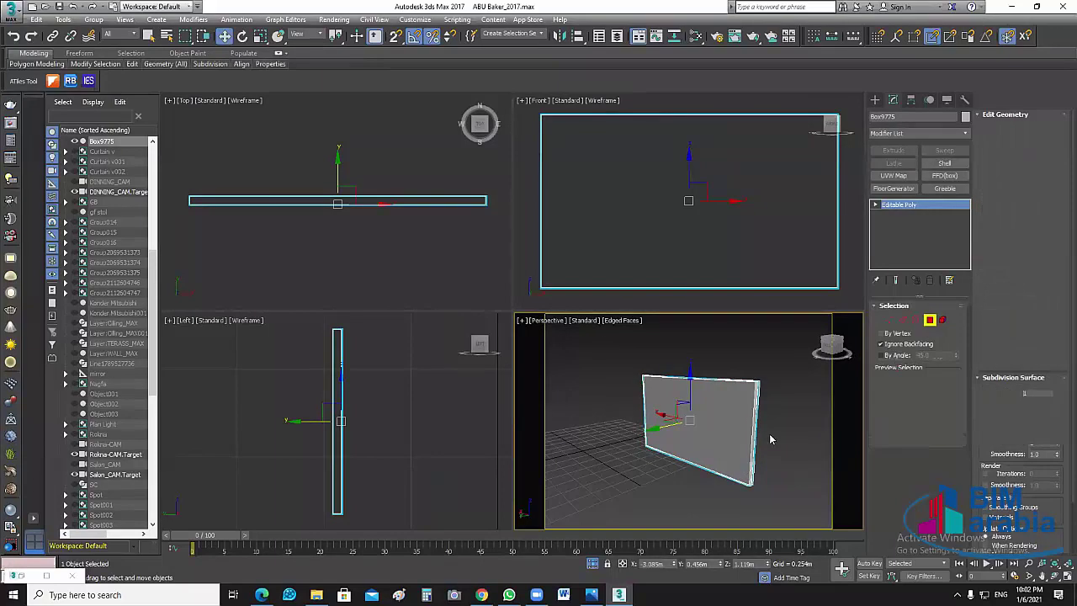
key(4)
middle_drag(783, 446, 807, 492)
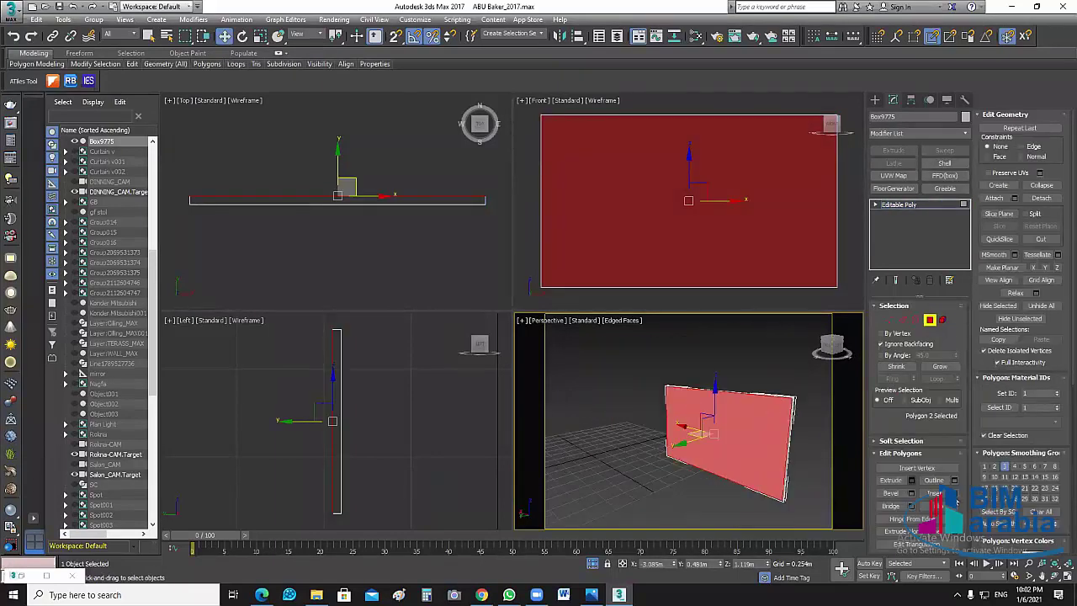
Inset Box9775's selected front face by 0.01m through the Inset caddy
key(ctrl+shift+i)
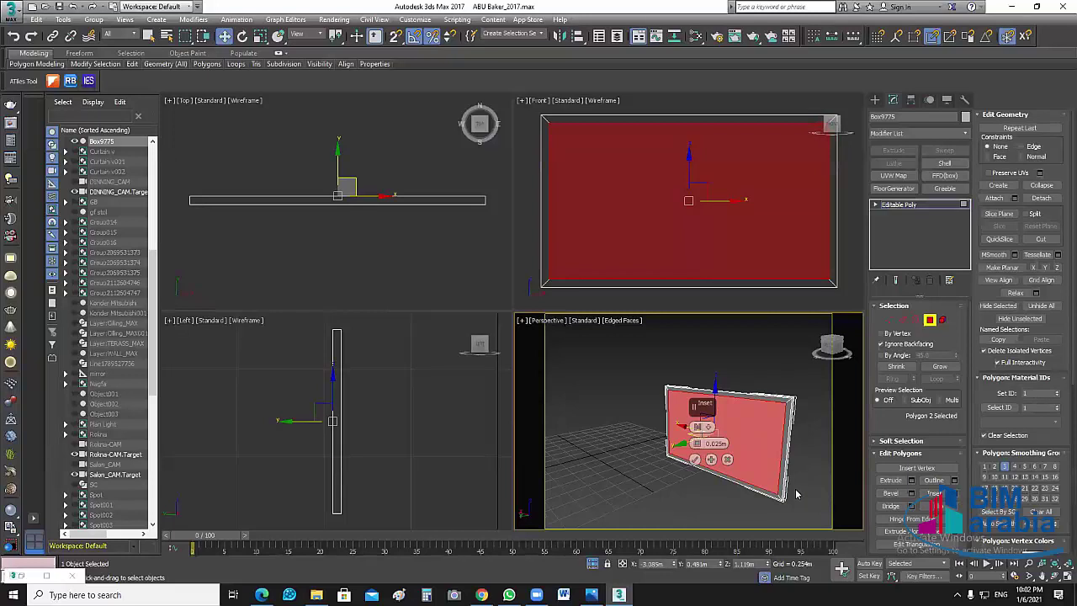
scroll(778, 487, up, 1)
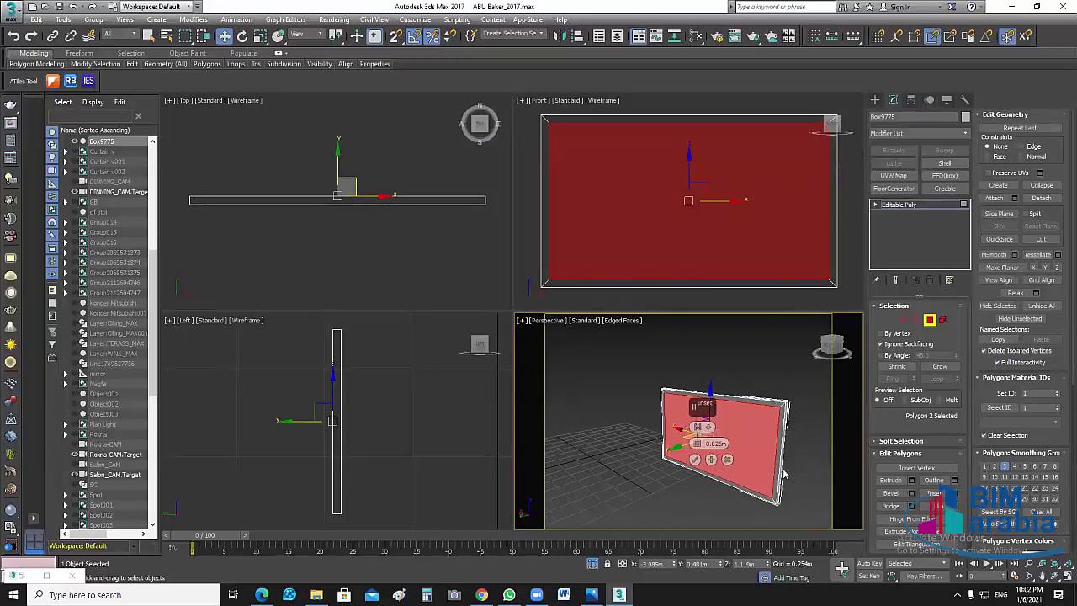
scroll(777, 475, up, 3)
scroll(775, 469, up, 2)
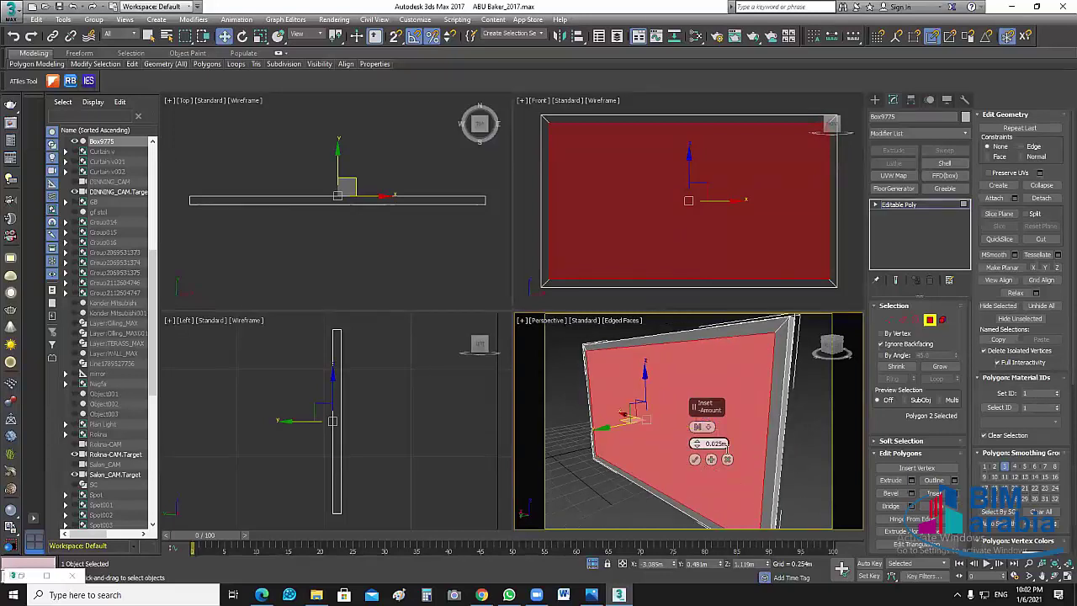
text(0.01)
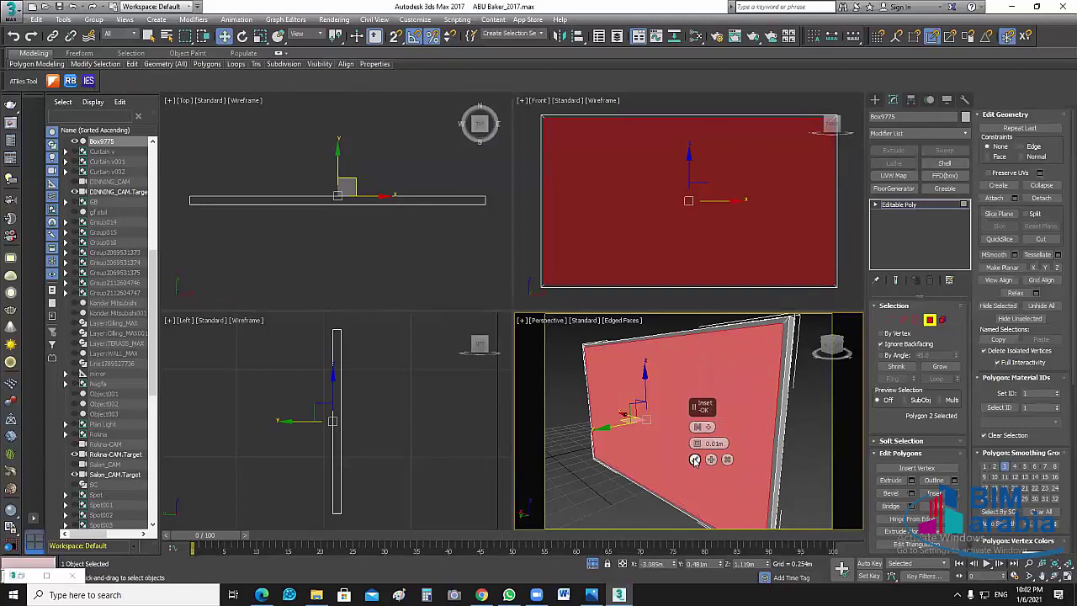
click(695, 460)
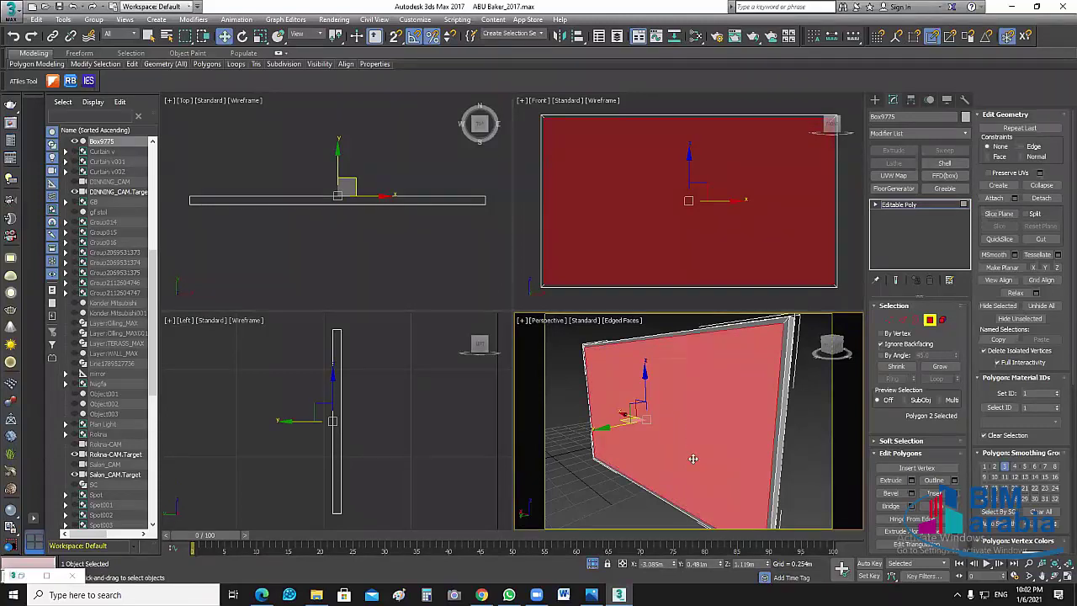
Extrude the inset screen face by -0.01m so it sits recessed in the TV body
click(911, 481)
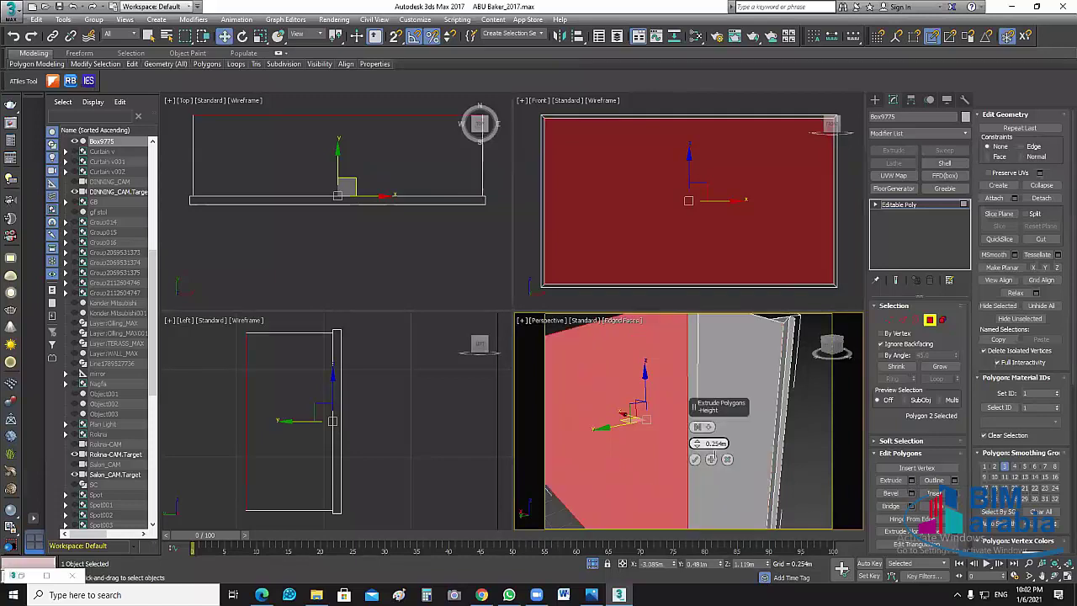
double_click(713, 443)
text(-1)
key(Return)
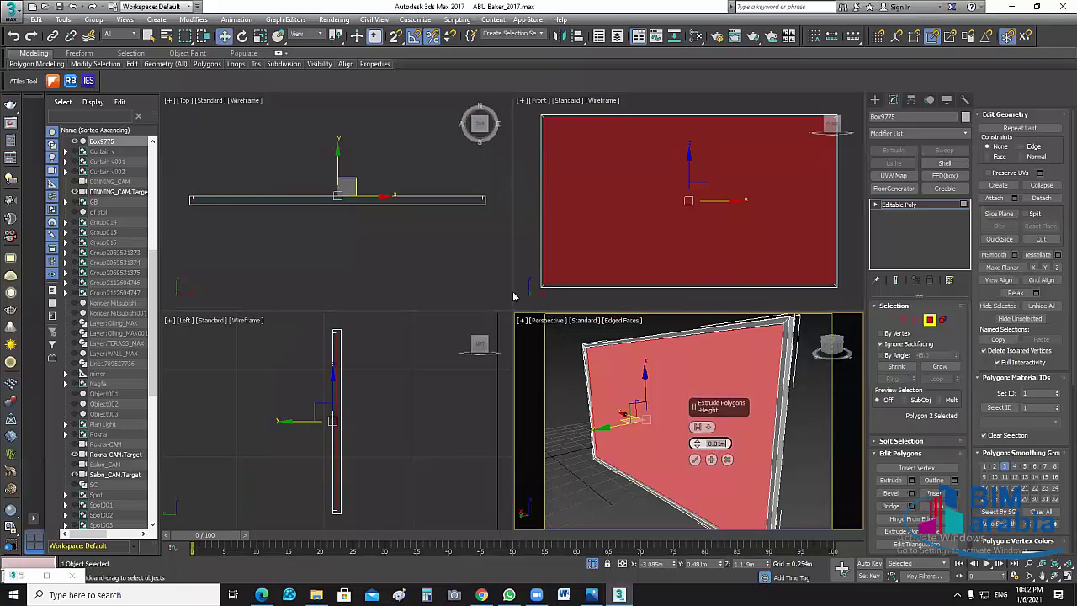
scroll(472, 194, up, 5)
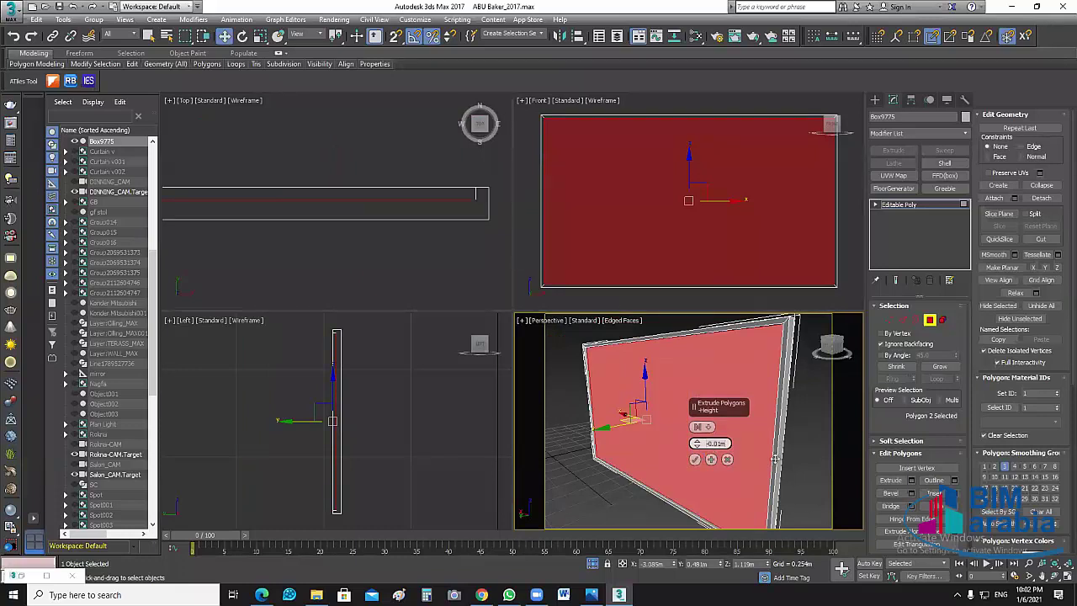
click(695, 459)
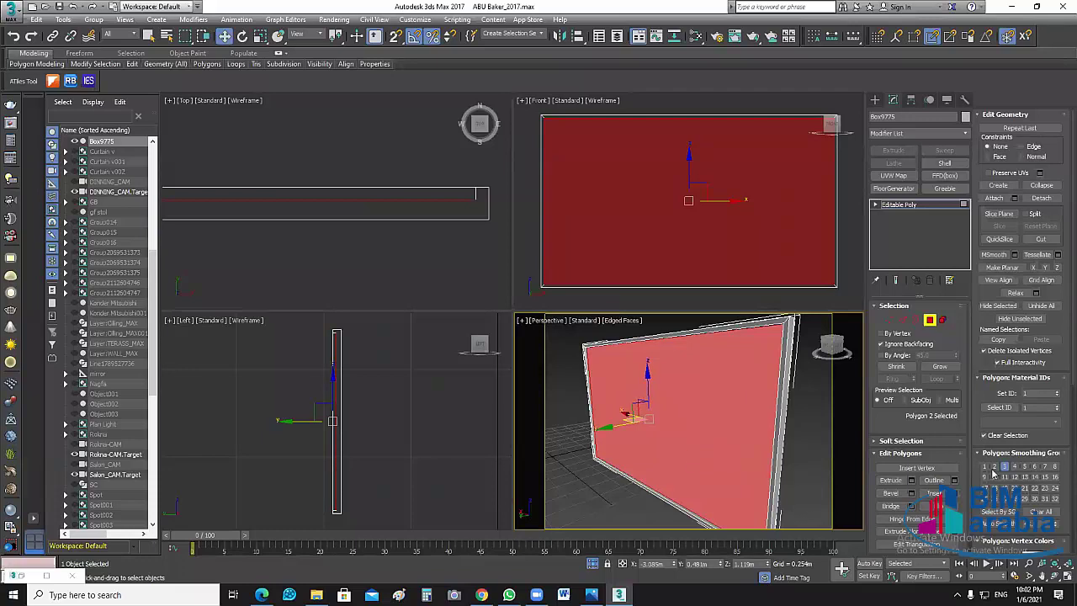
click(1037, 392)
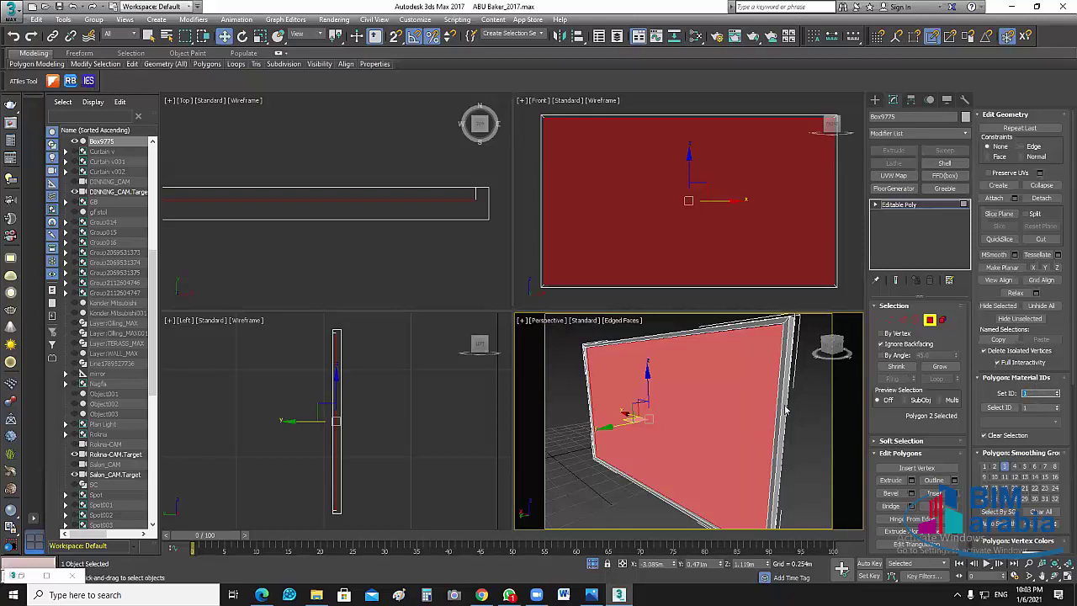
Invert the selection to the TV's 13 frame polygons and give them material ID 2
right_click(791, 416)
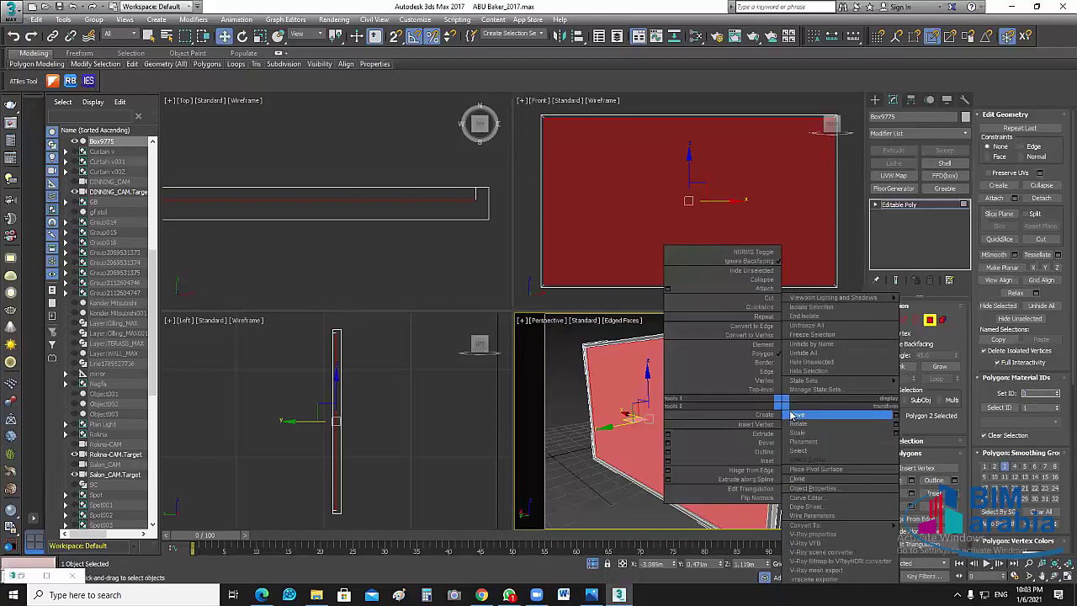
click(566, 523)
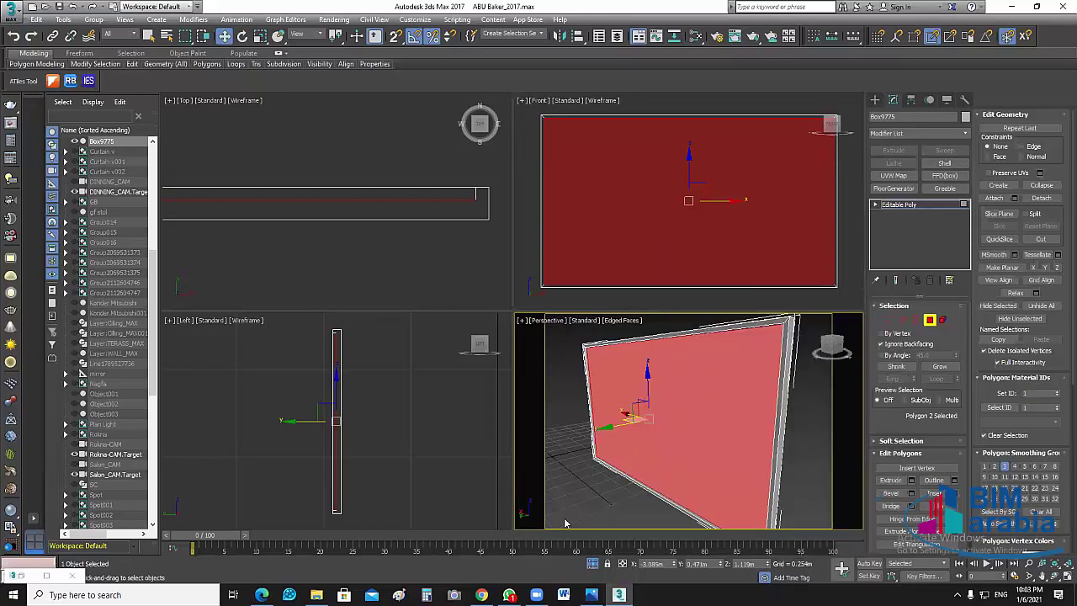
key(shift+i)
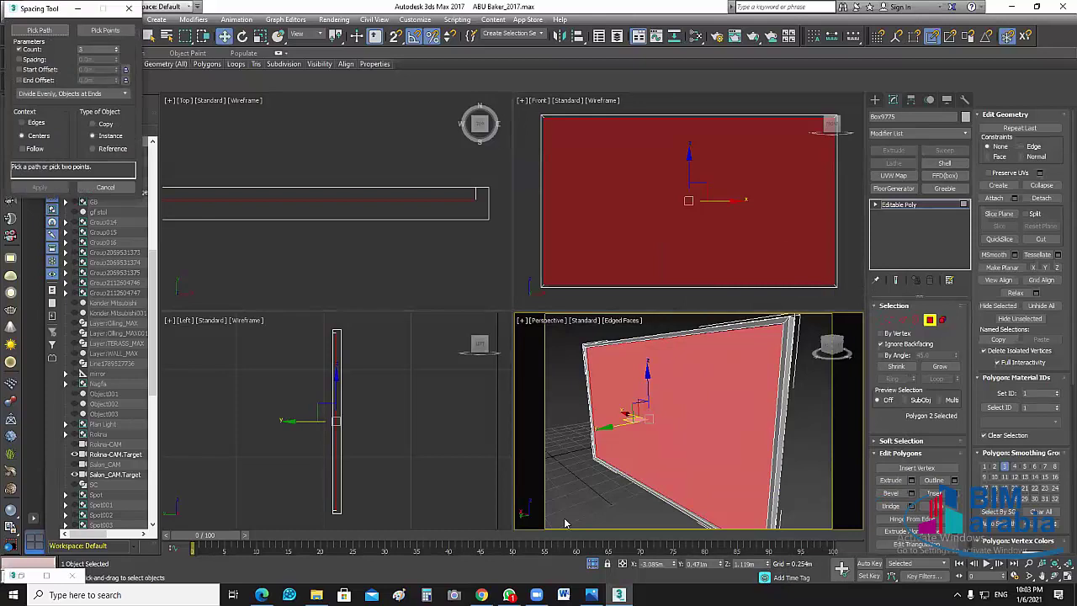
key(ctrl+i)
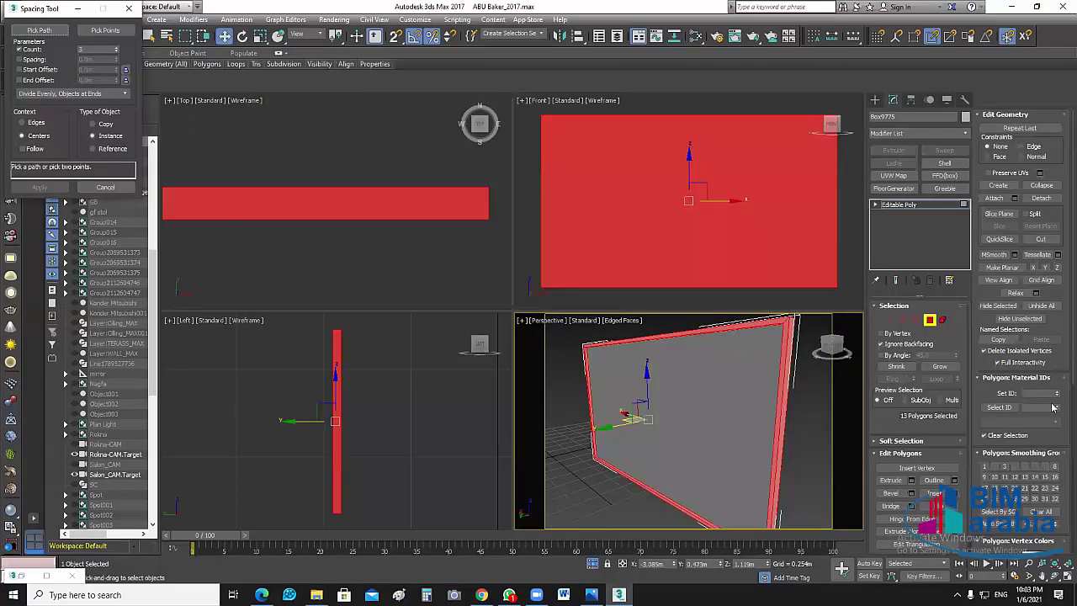
click(1044, 393)
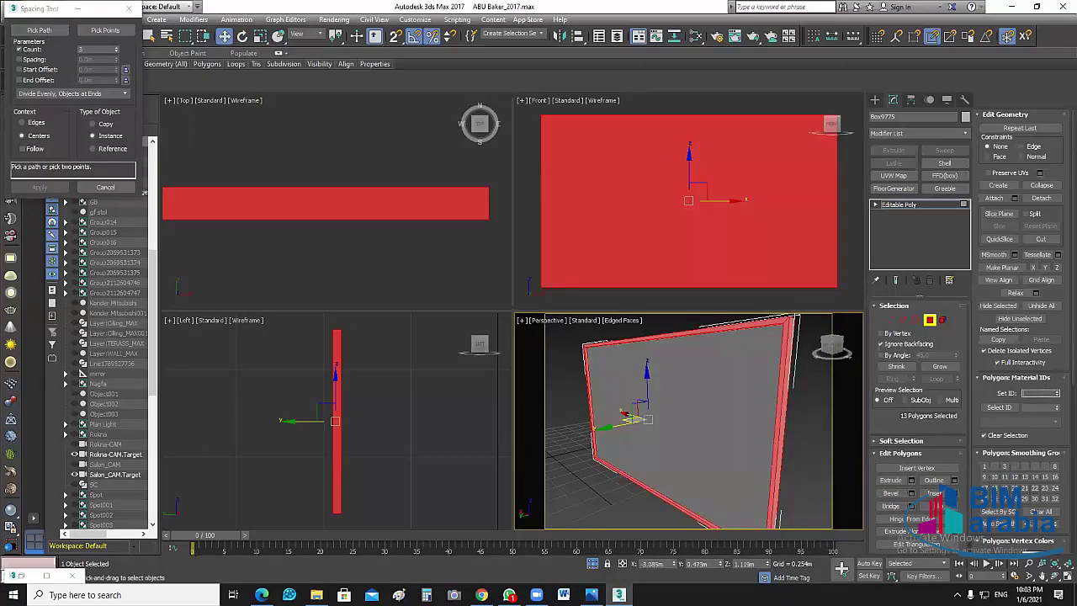
text(2)
key(Return)
Exit polygon mode, deselect the TV, and open the Slate Material Editor with M
click(818, 435)
scroll(816, 437, down, 3)
mouse_move(772, 429)
middle_down()
mouse_move(754, 445)
mouse_move(795, 457)
middle_up()
click(741, 438)
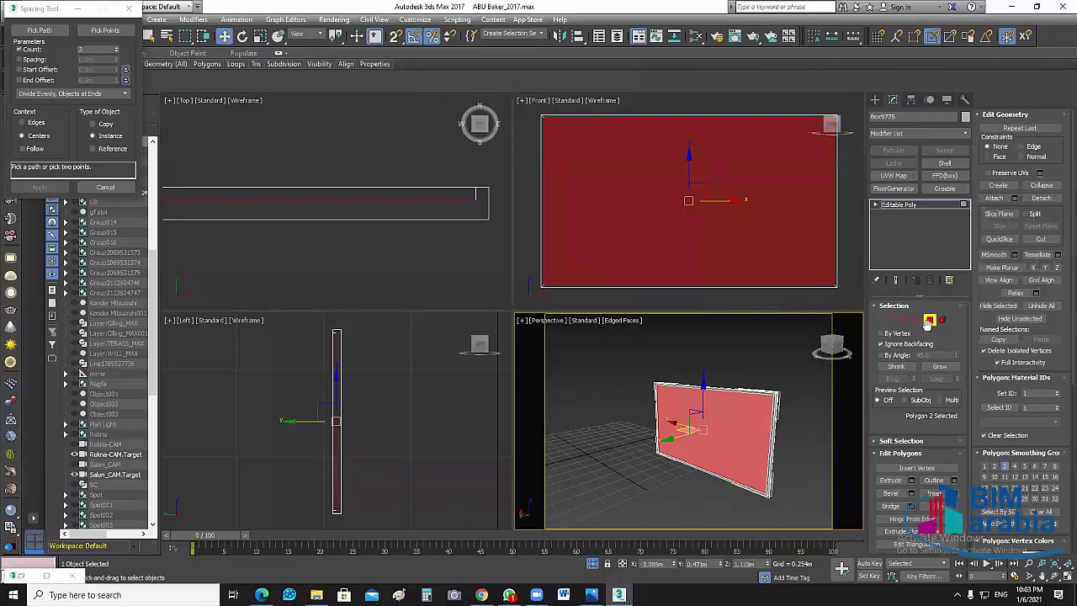
key(4)
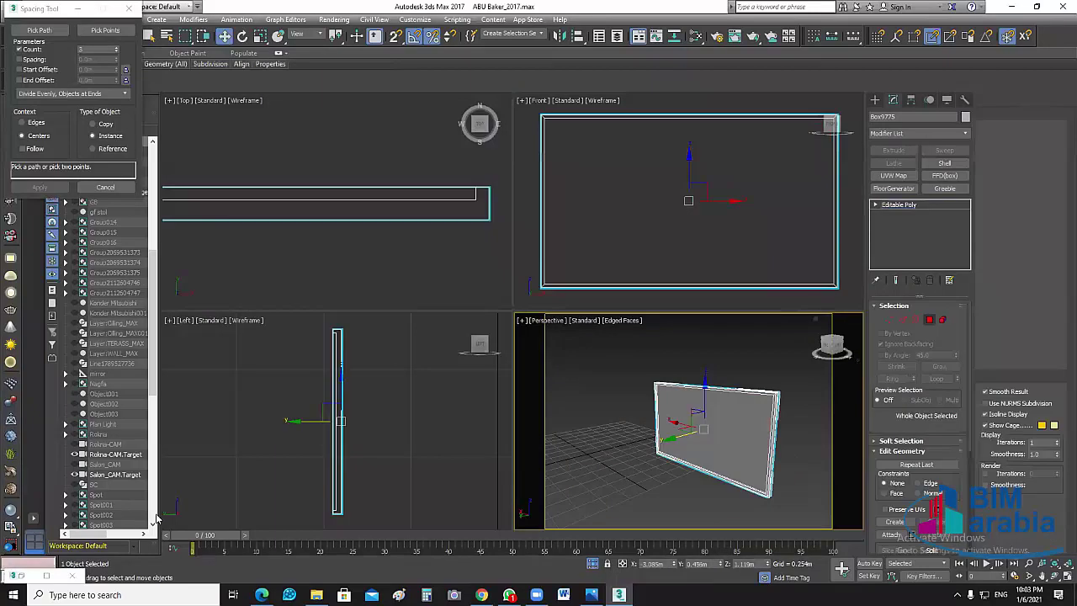
key(ctrl+d)
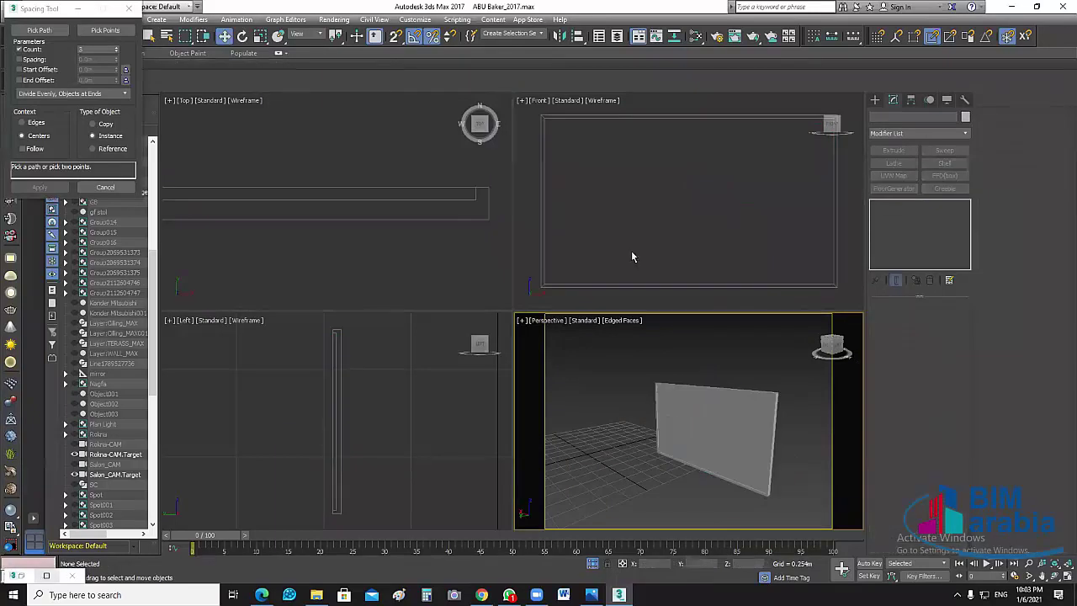
key(m)
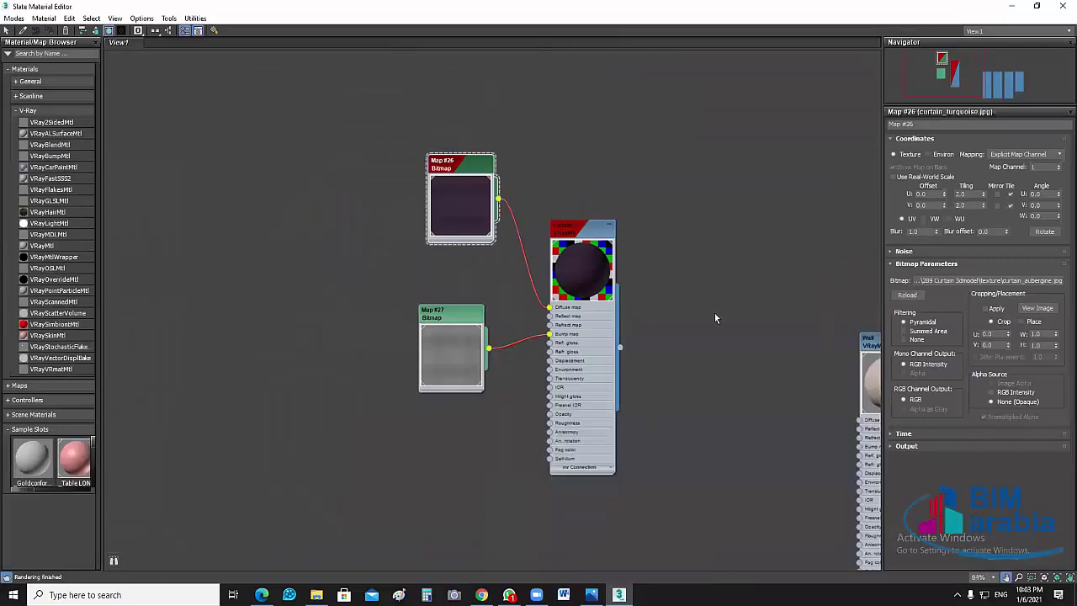